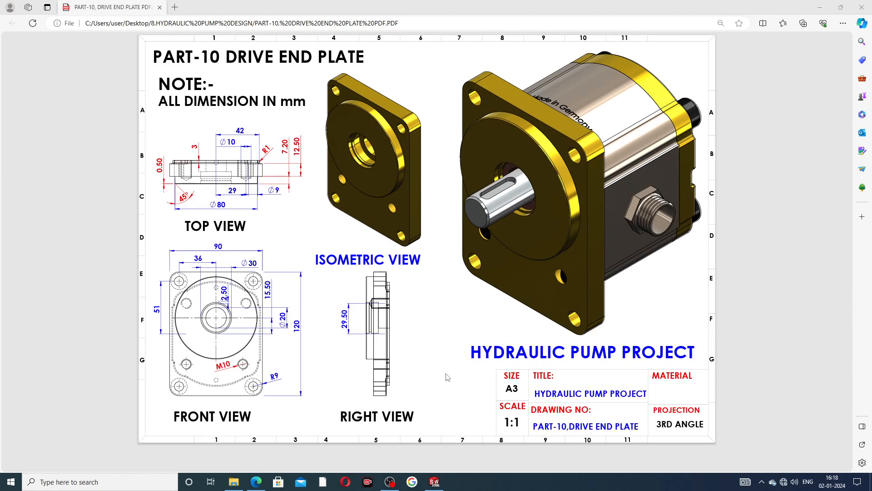
Switch to SOLIDWORKS and examine the finished drive end plate model from its front, side and rear faces
left_click(434, 482)
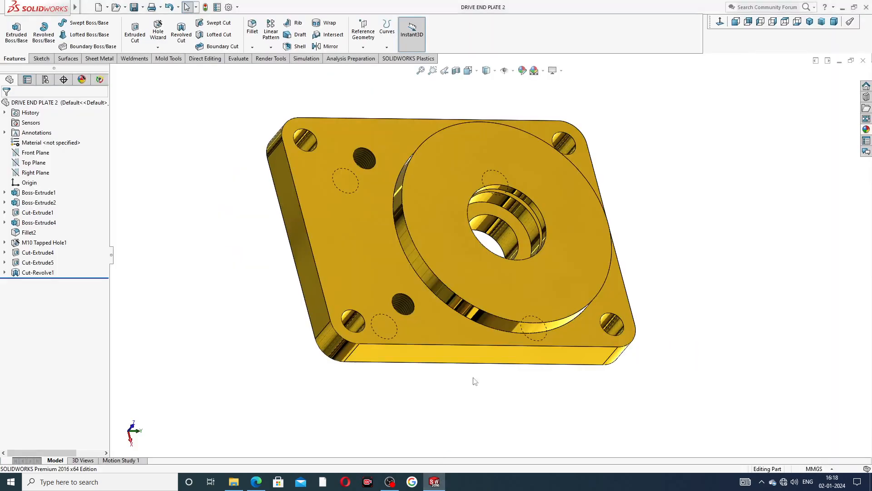
middle_click_drag(558, 244, 508, 177)
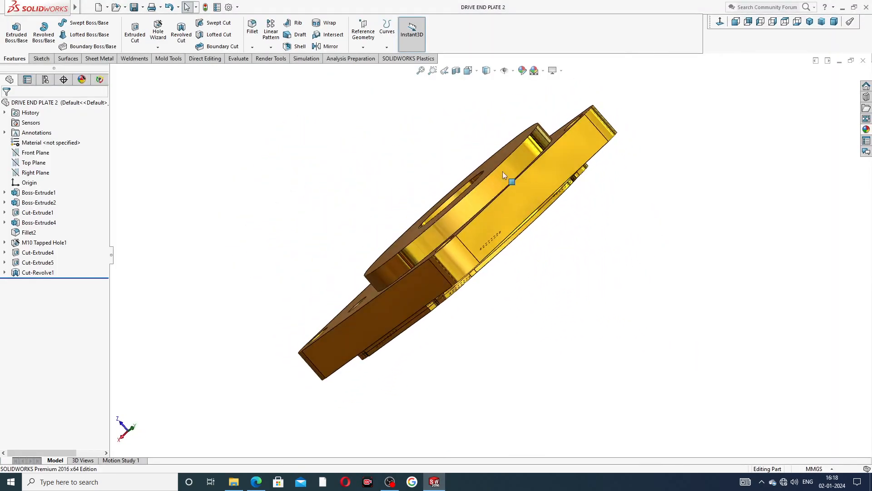
middle_click_drag(614, 186, 611, 123)
middle_click_drag(645, 146, 279, 220)
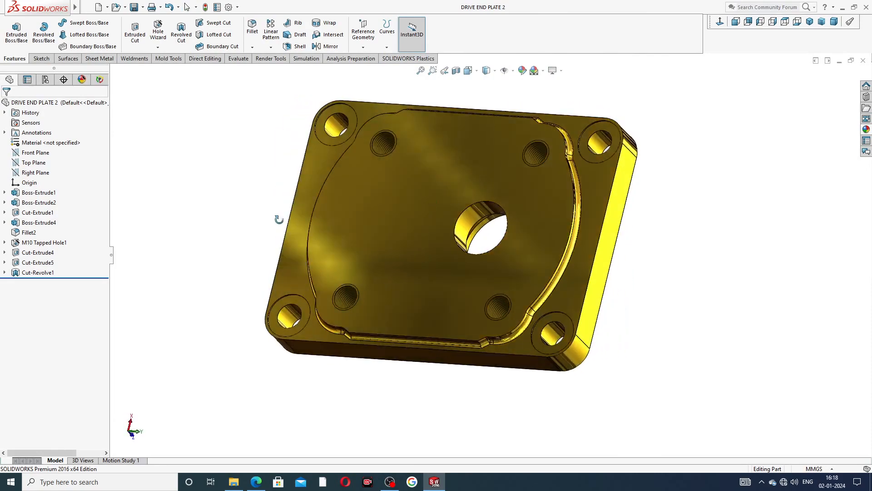
middle_click_drag(656, 173, 571, 125)
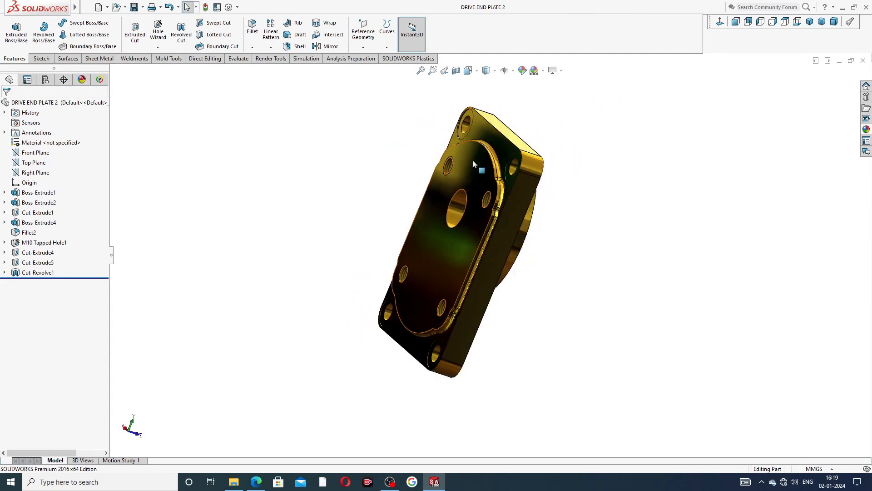
middle_click_drag(419, 173, 492, 114)
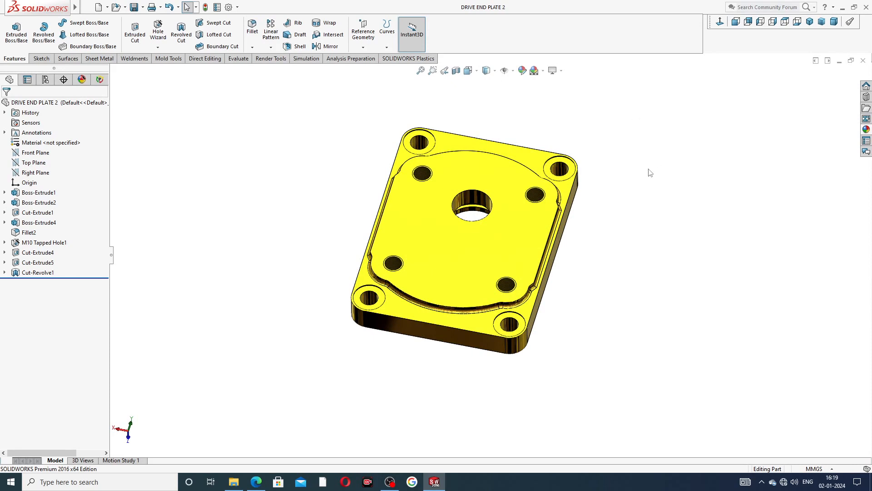
Close the finished plate model and create a new part with the Plain White scene background
left_click(863, 61)
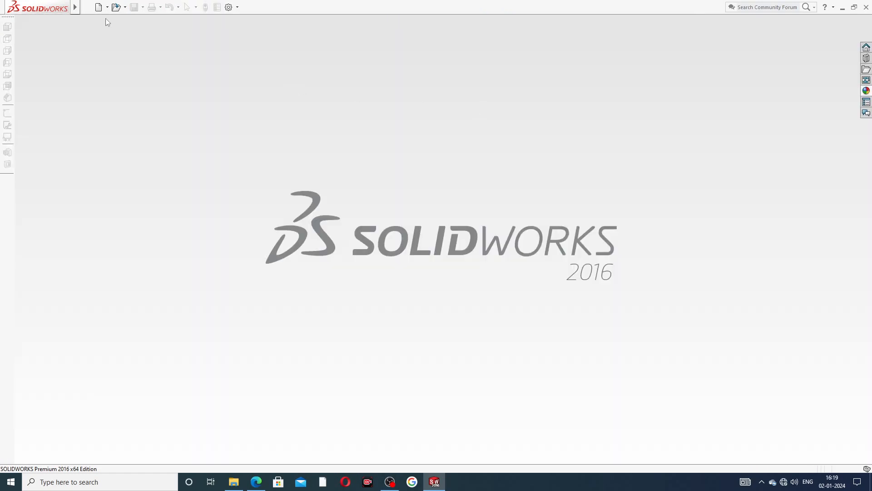
left_click(99, 7)
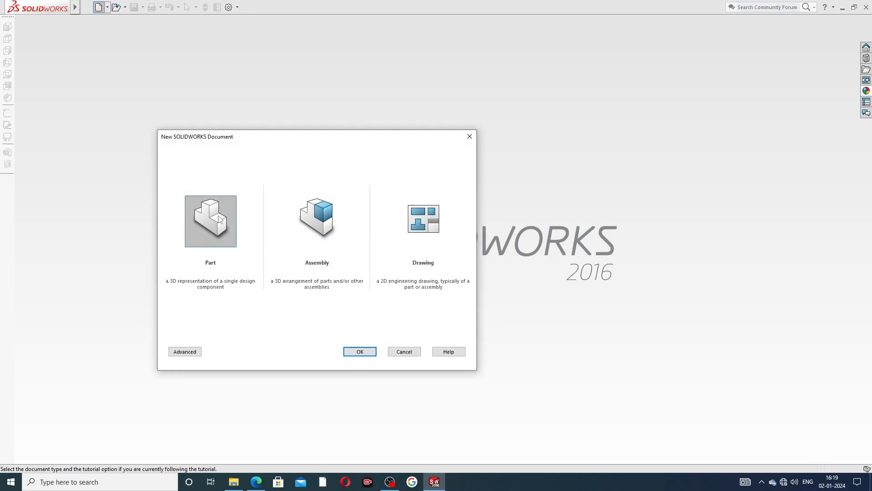
left_click(360, 352)
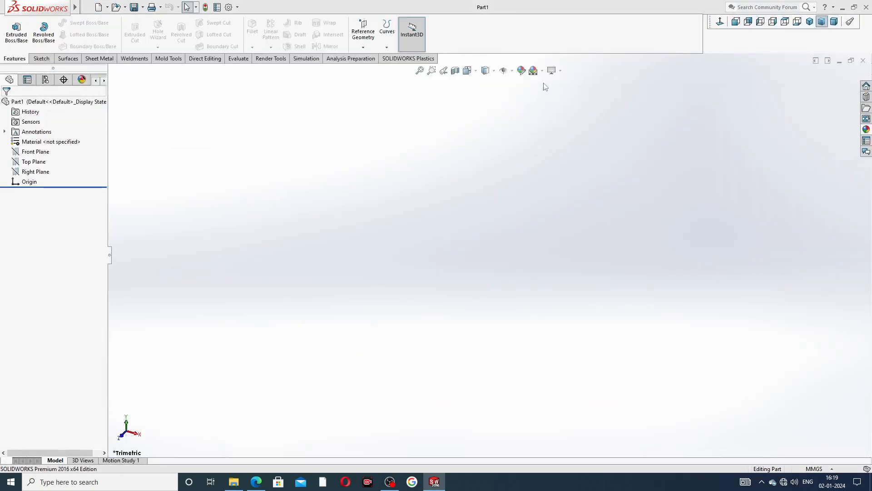
left_click(543, 71)
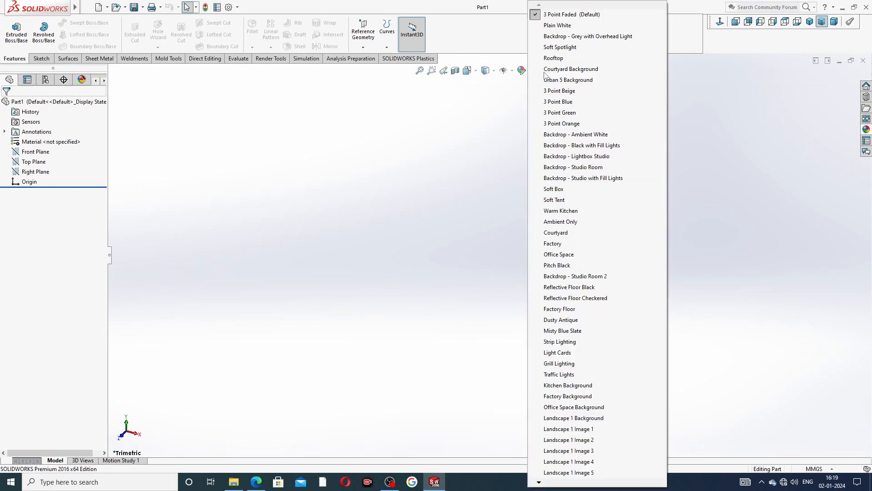
left_click(573, 23)
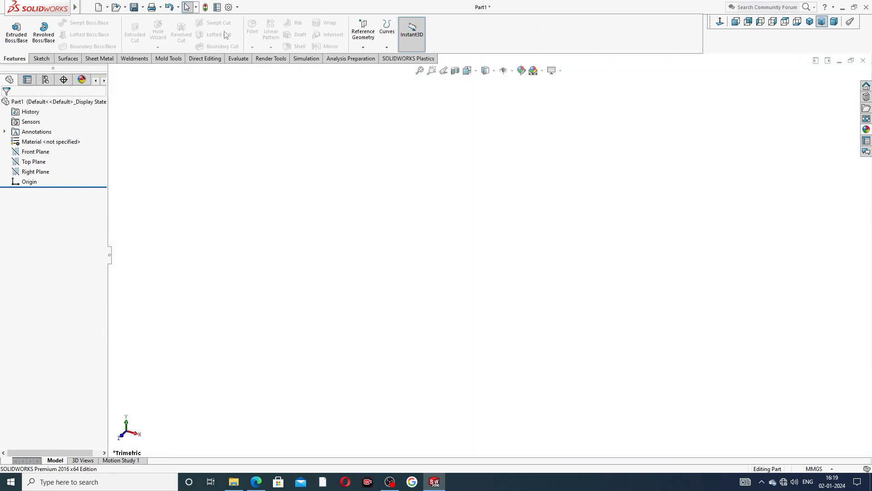
Set the document's shaded and draft quality resolution and its wireframe resolution to the highest level
left_click(229, 7)
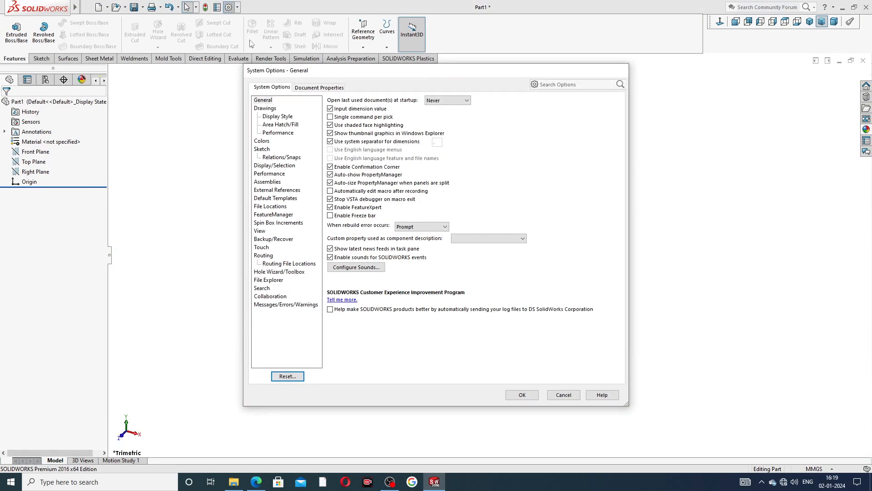
left_click(338, 89)
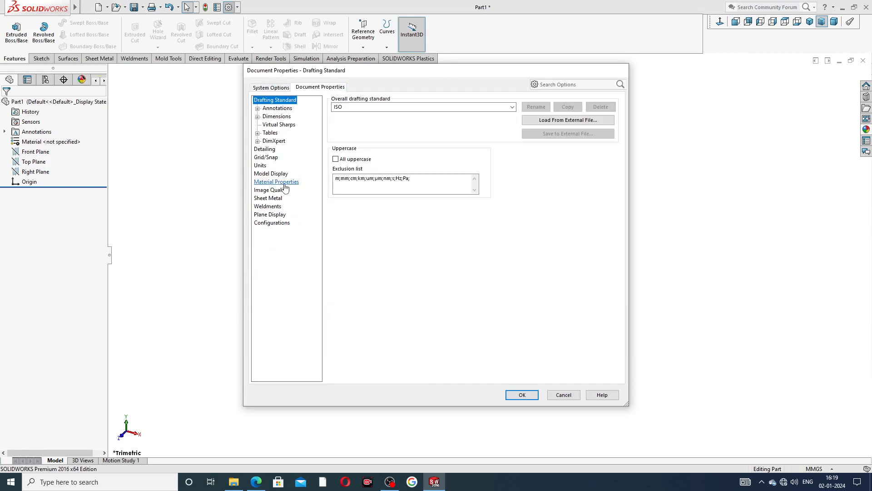
left_click(272, 190)
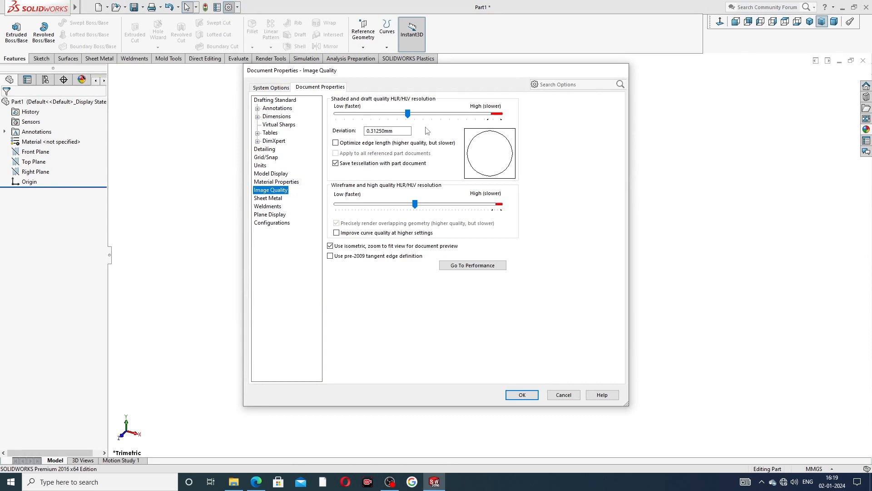
left_click_drag(408, 113, 500, 114)
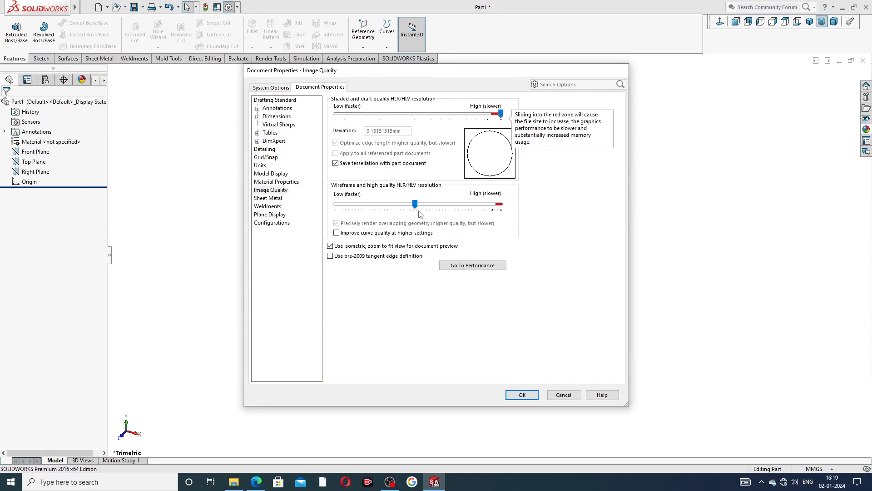
left_click_drag(415, 204, 518, 211)
left_click(522, 395)
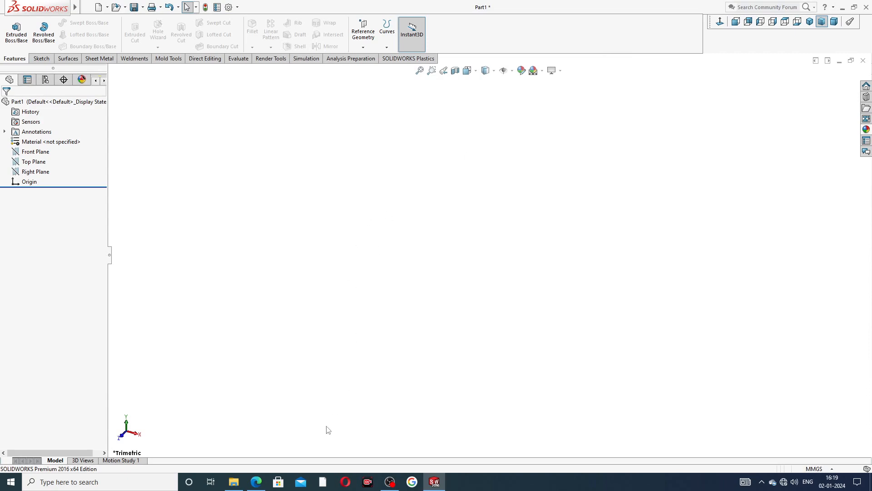
Consult the PDF drawing and sketch a center rectangle about 86 by 113 mm on the Front Plane, centred on the origin
left_click(257, 485)
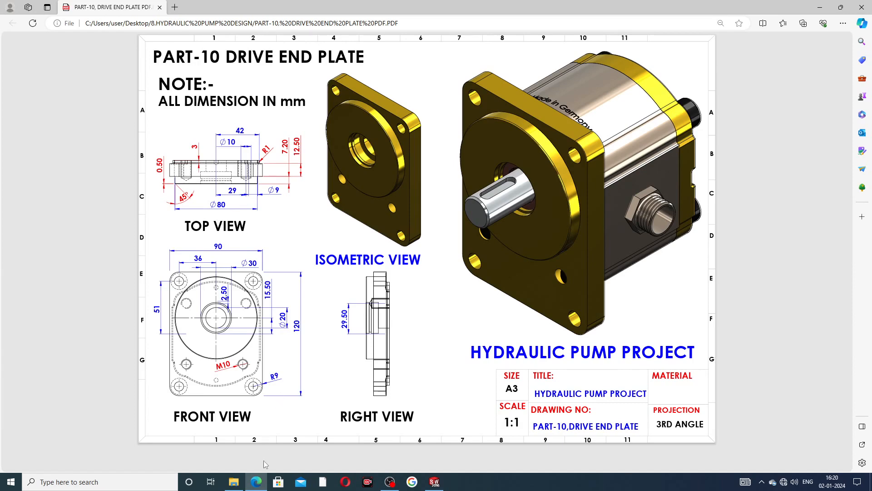
left_click(258, 482)
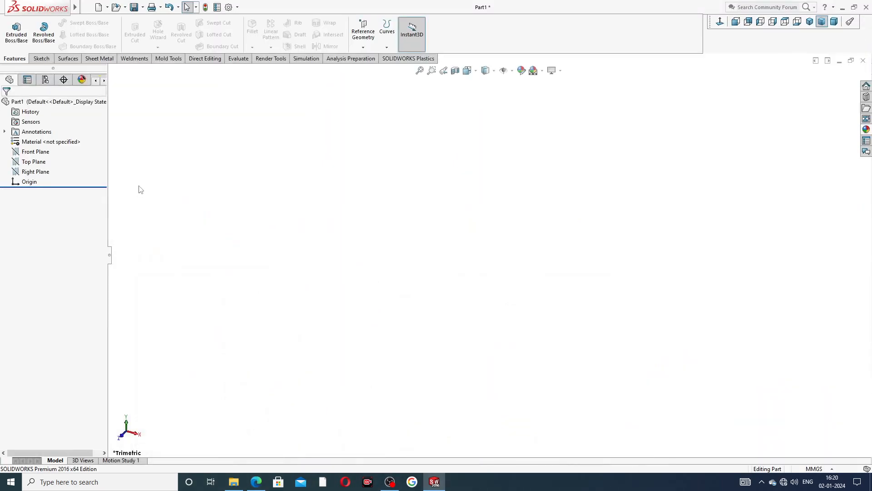
left_click(256, 483)
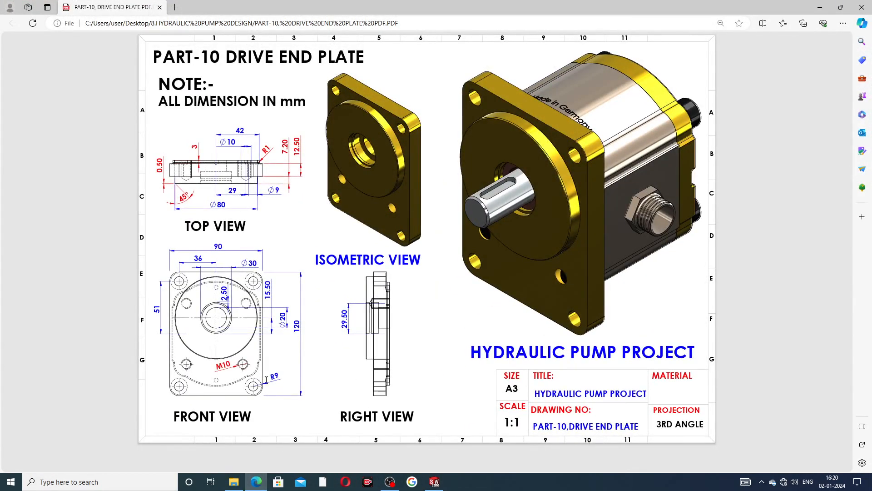
left_click(256, 482)
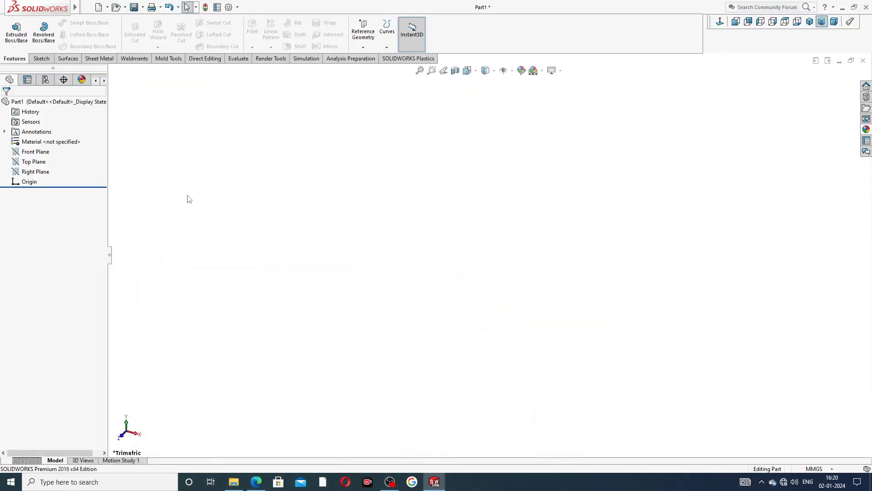
left_click(35, 153)
left_click(52, 138)
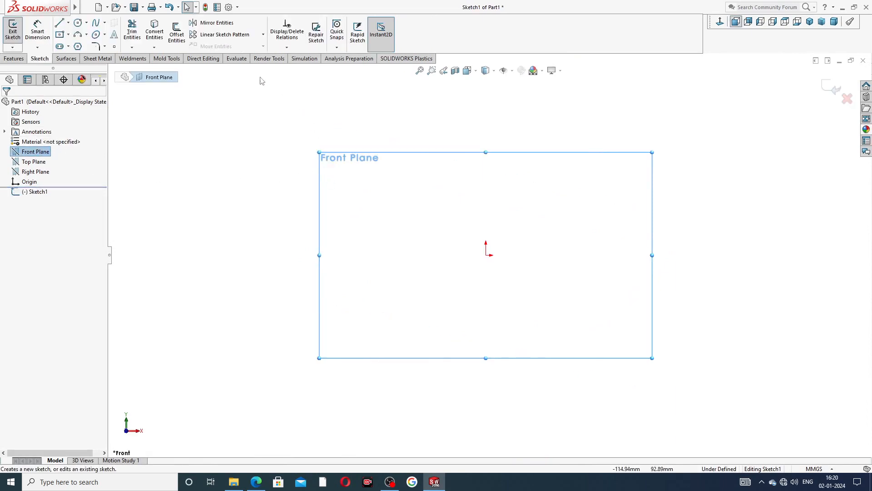
left_click(68, 35)
left_click(91, 57)
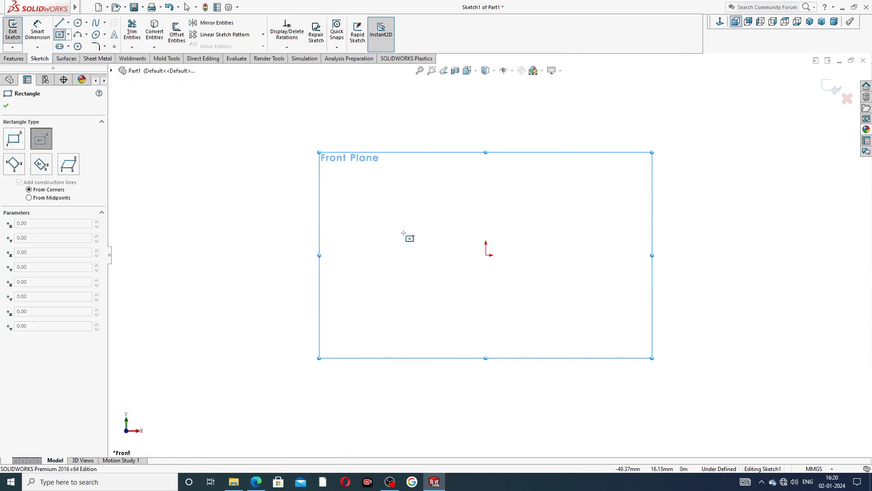
left_click(486, 250)
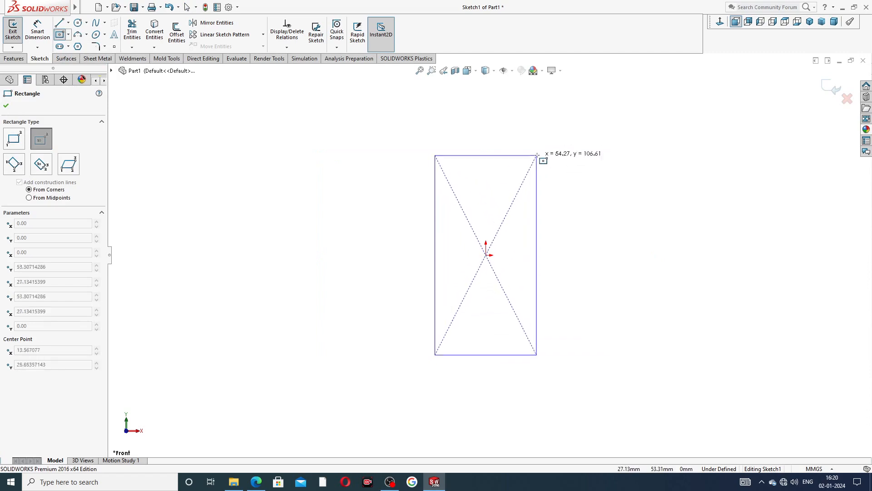
left_click(566, 154)
right_click(607, 139)
left_click(623, 146)
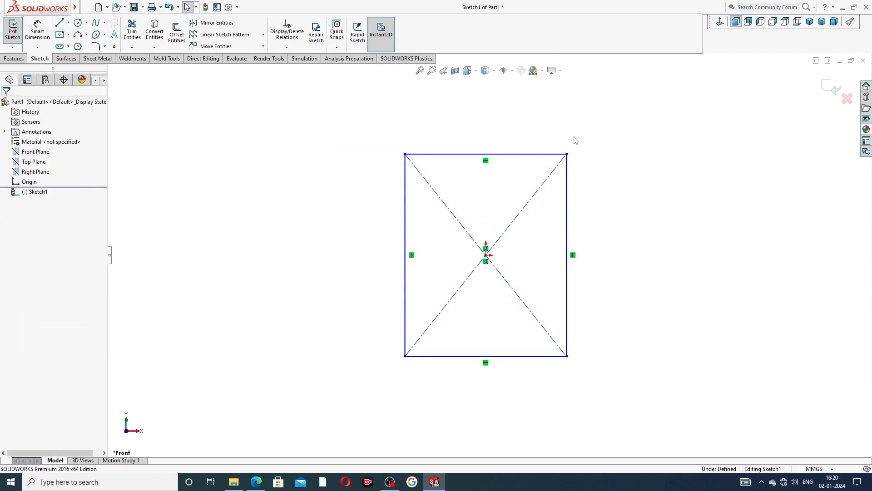
Dimension the rectangle to 90 mm wide and 120 mm high
left_click(37, 30)
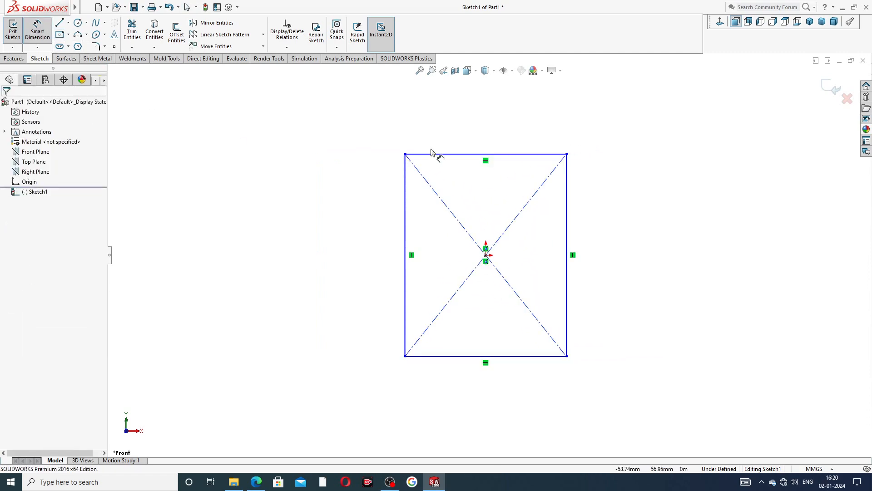
left_click(463, 155)
left_click(472, 137)
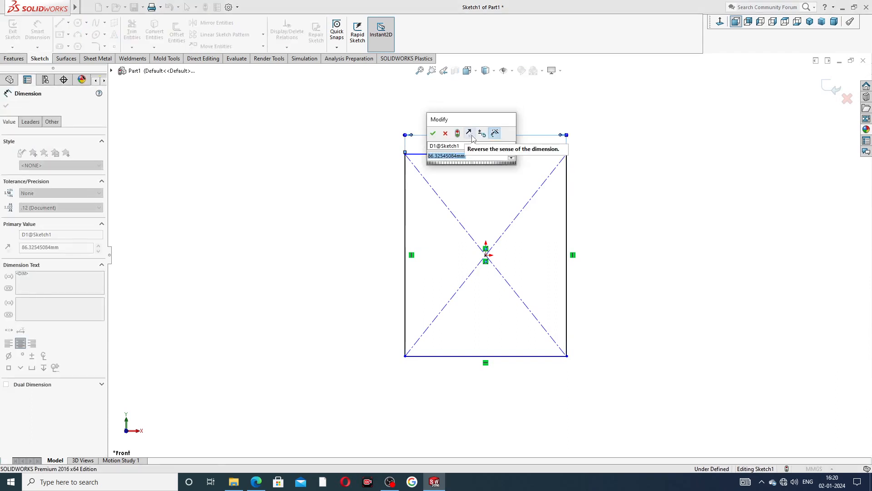
type("90")
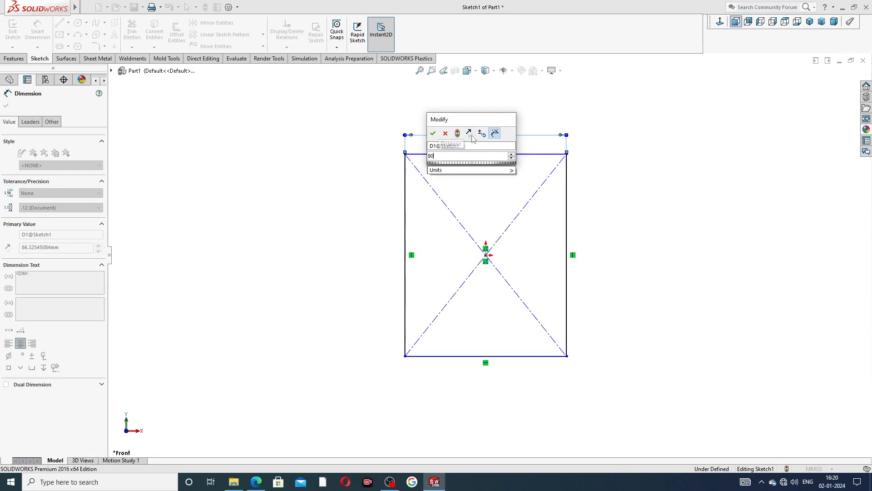
key("Return")
left_click(567, 207)
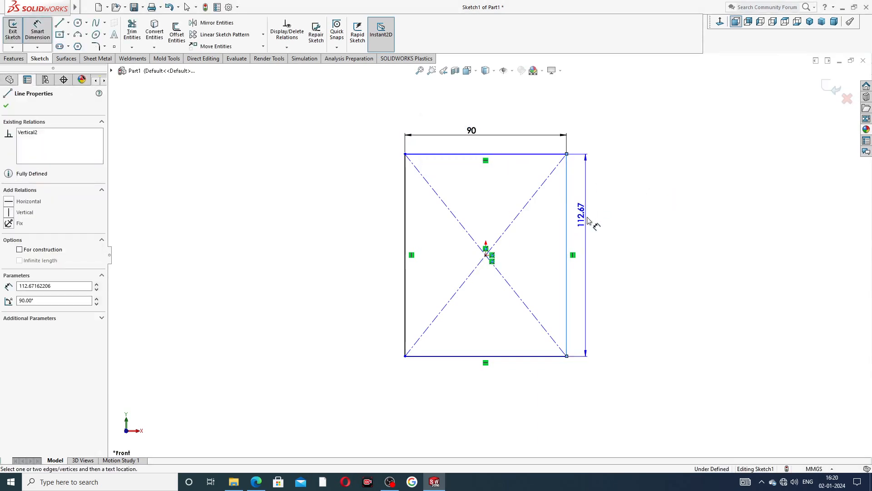
left_click(590, 220)
type("120")
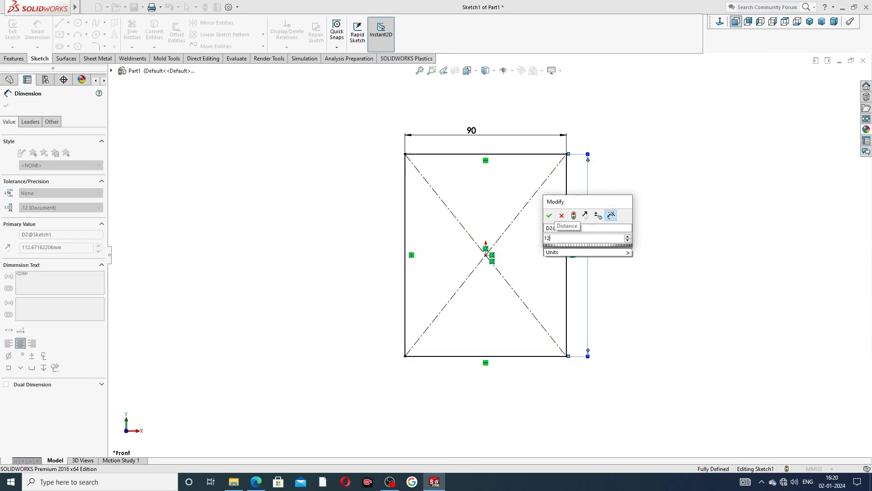
key("Return")
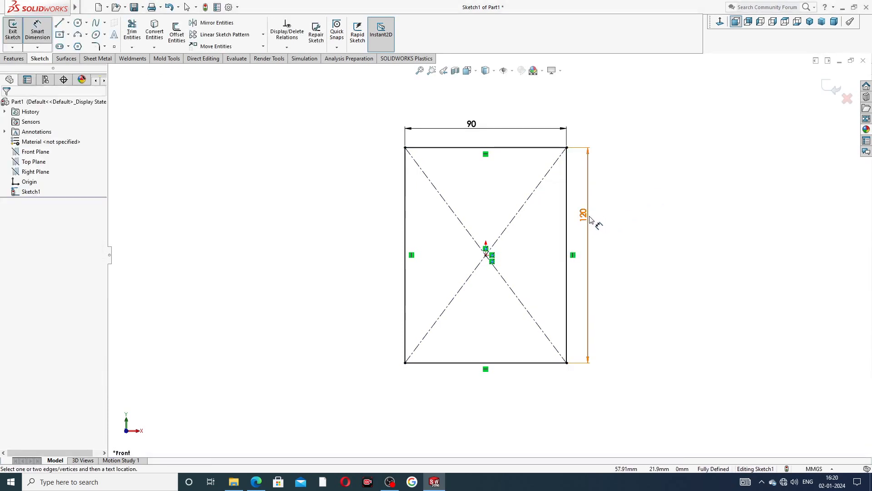
Reposition the width and height dimensions clear of the rectangle and end dimensioning
left_click_drag(593, 219, 607, 250)
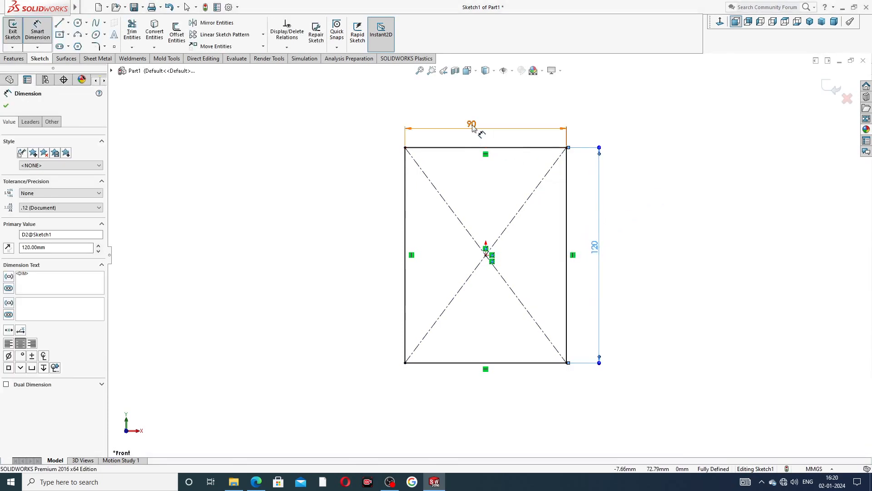
left_click_drag(473, 123, 486, 125)
left_click(616, 130)
right_click(618, 122)
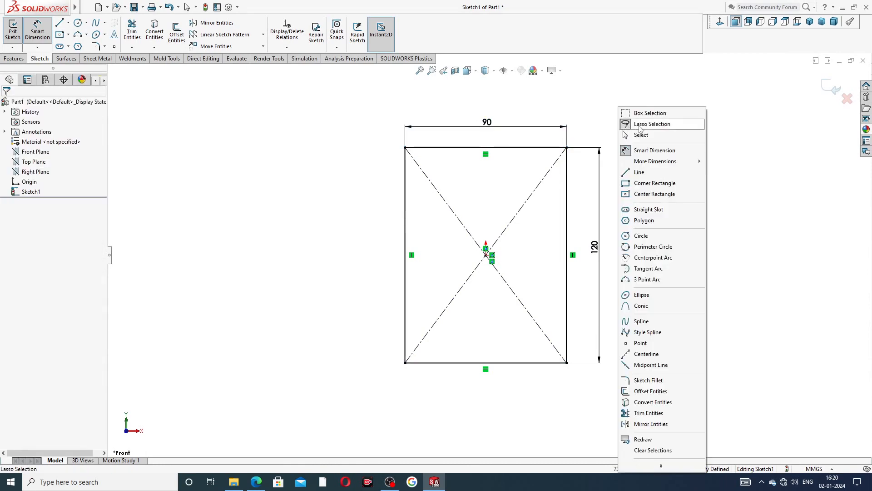
left_click(643, 135)
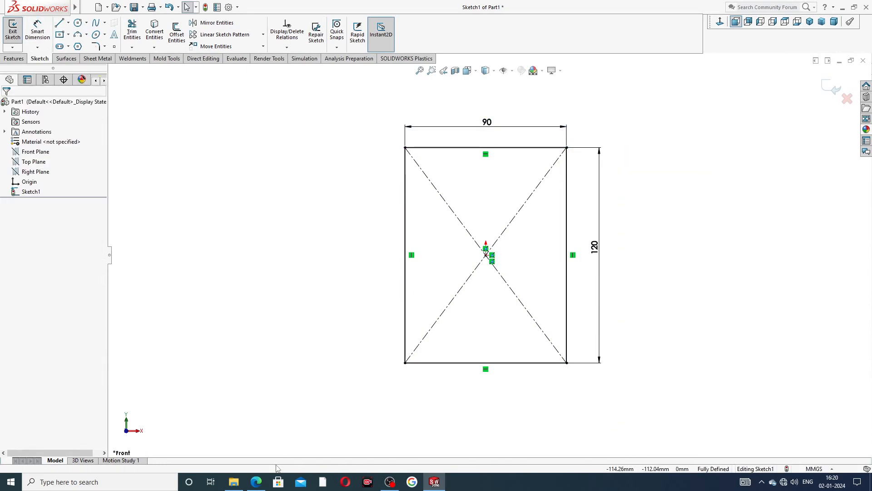
Consult the PDF drawing for the corner radius and round all four corners of the sketched rectangle with 9 mm sketch fillets
left_click(256, 482)
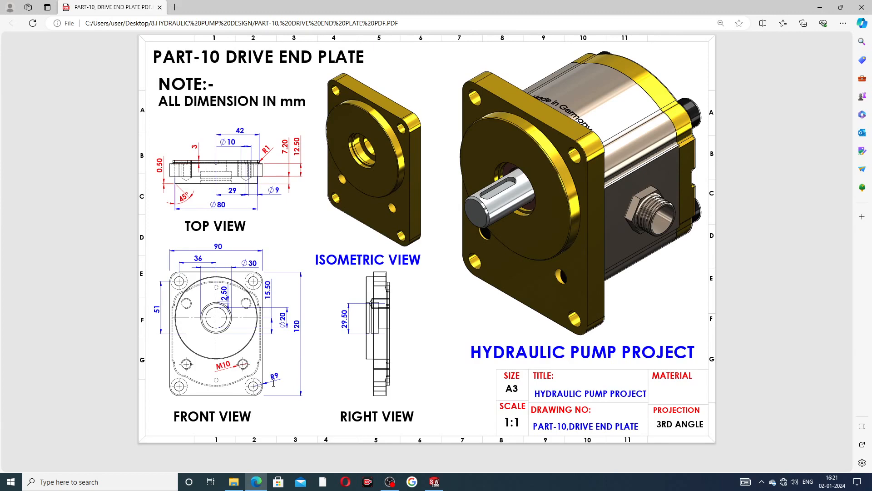
left_click(434, 482)
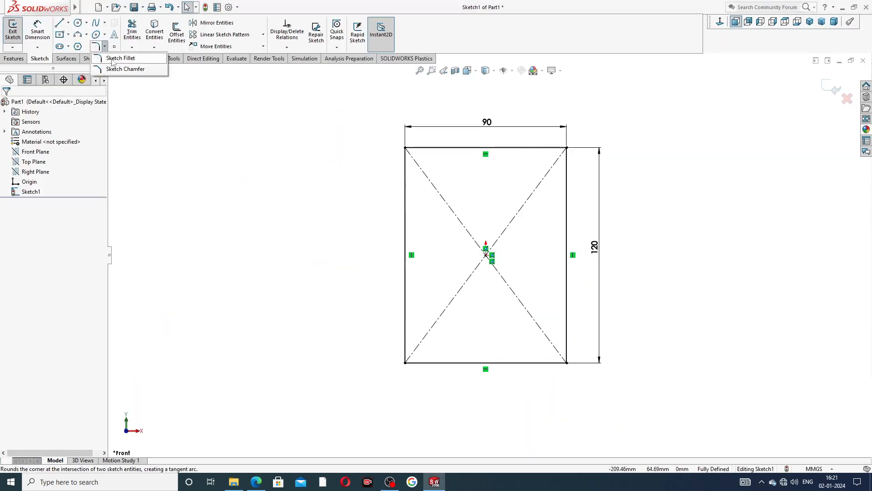
left_click(96, 46)
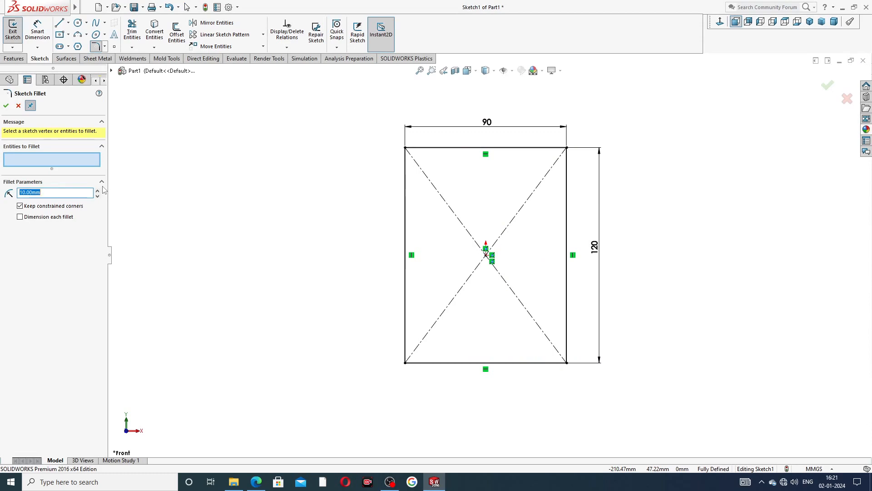
type("9")
key("Return")
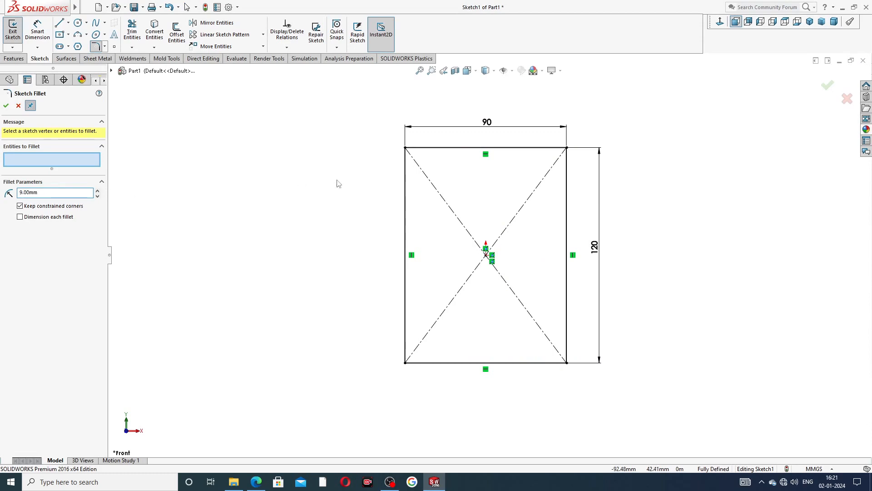
left_click(406, 151)
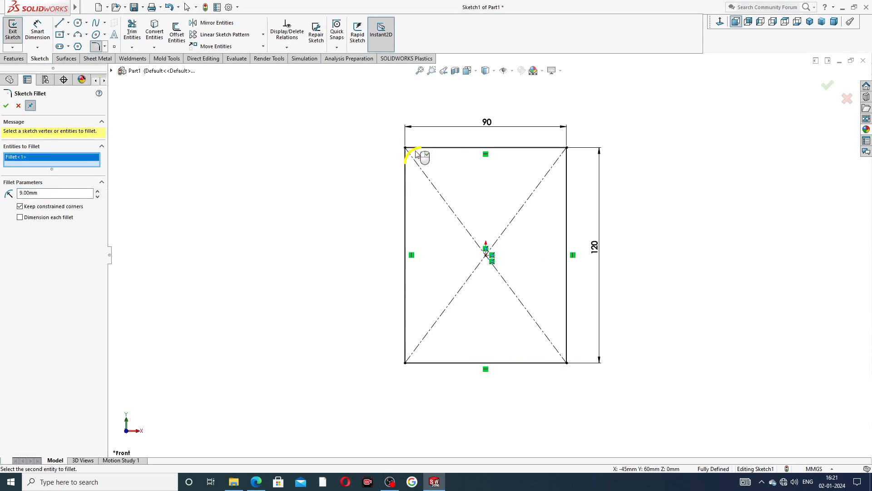
right_click(71, 160)
left_click(97, 175)
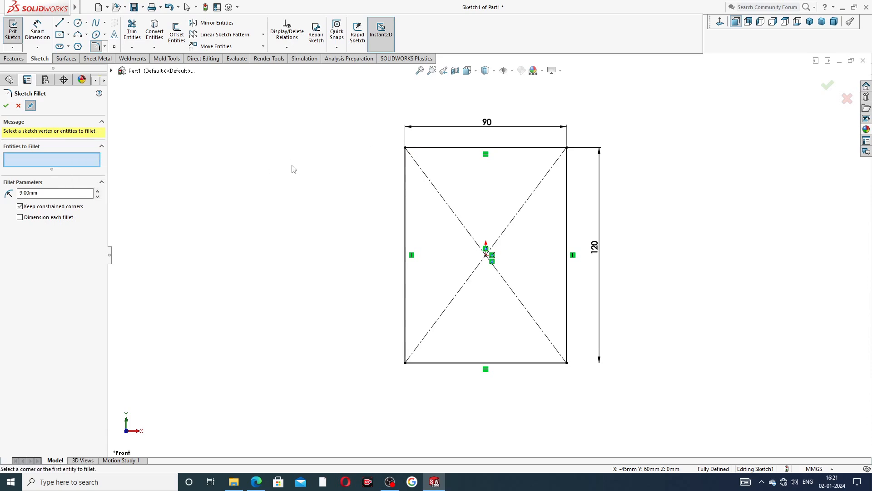
mouse_move(599, 106)
left_mouse_down()
mouse_move(499, 101)
mouse_move(370, 244)
mouse_move(505, 416)
mouse_move(636, 325)
mouse_move(623, 307)
left_mouse_up()
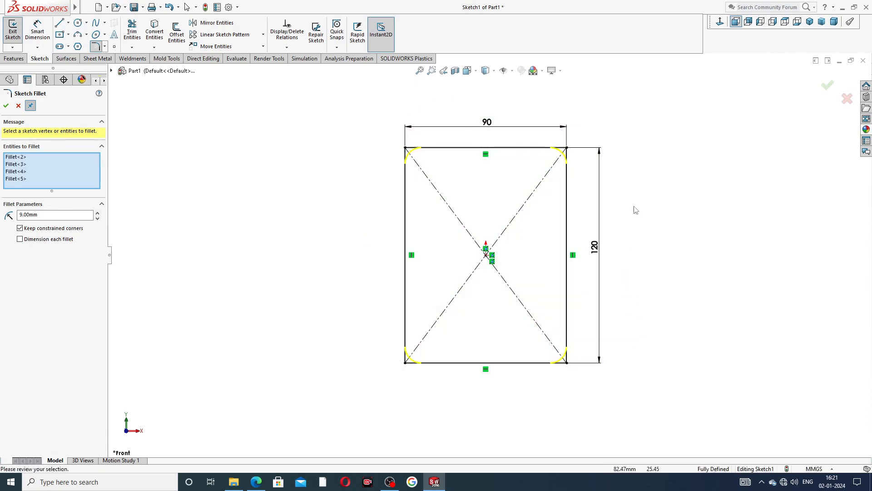
left_click(6, 105)
left_click(6, 106)
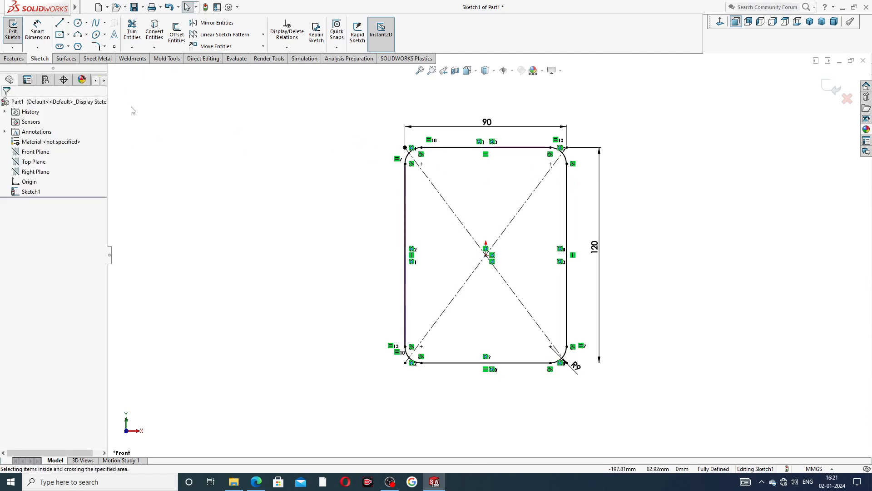
Check the hole layout in the PDF drawing and sketch four circles of about 6 mm radius, centred on the corner fillets' centre points
left_click(256, 482)
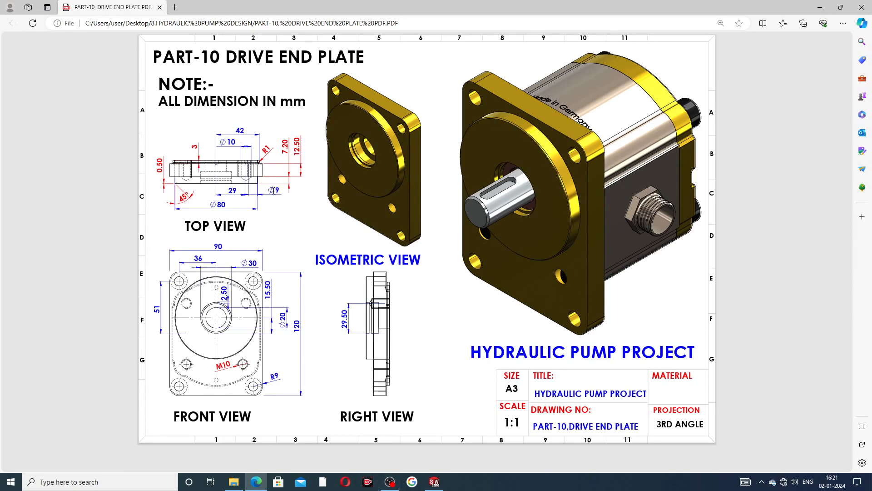
left_click(434, 482)
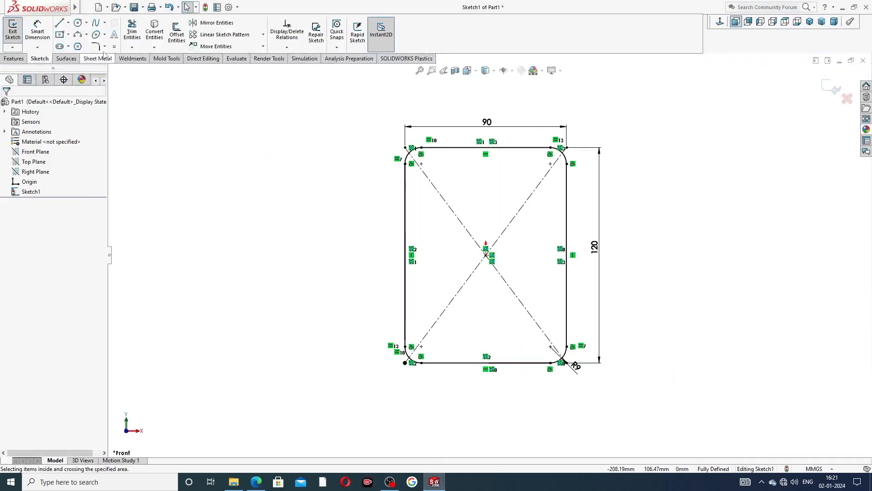
left_click(78, 22)
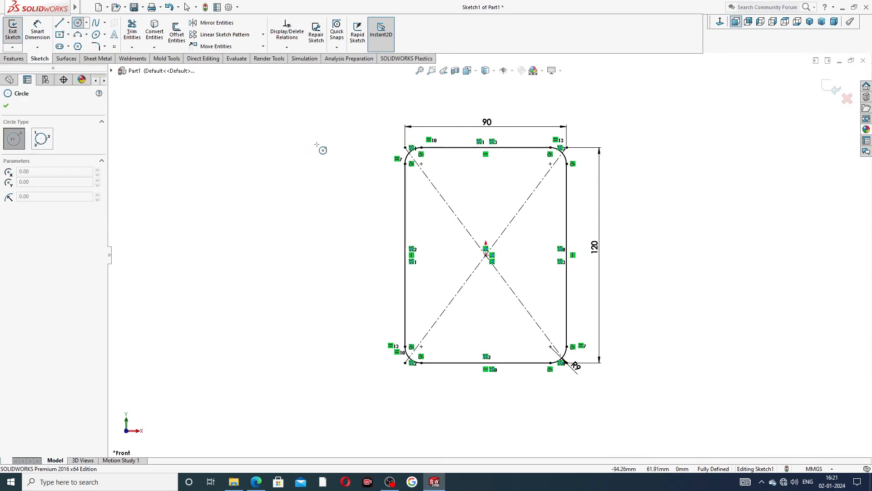
left_click(421, 164)
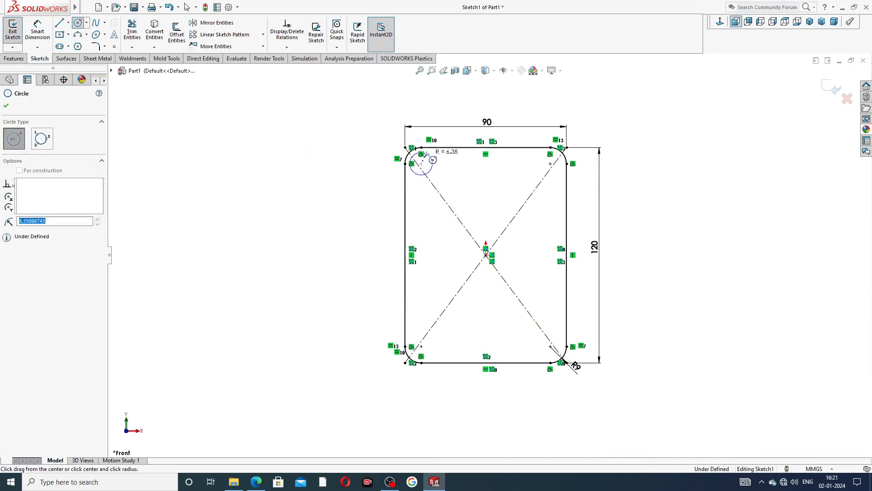
left_click(427, 154)
left_click(550, 165)
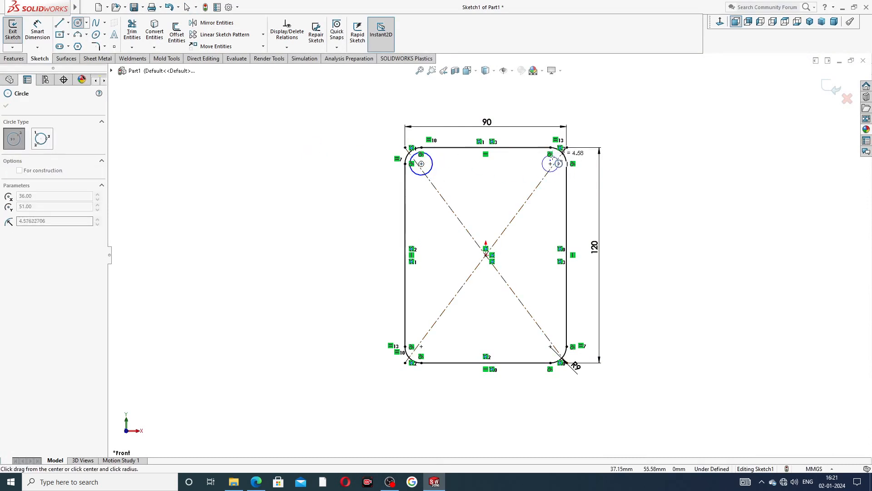
left_click(559, 158)
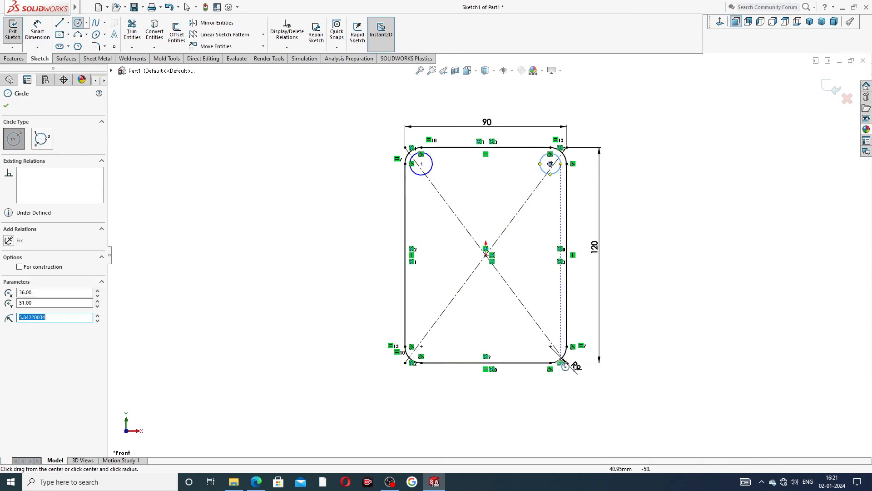
left_click(551, 346)
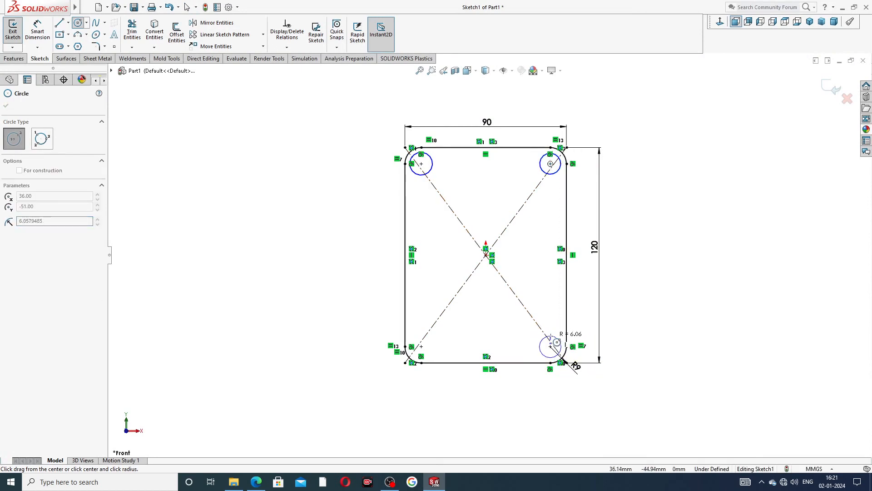
left_click(557, 342)
left_click(422, 346)
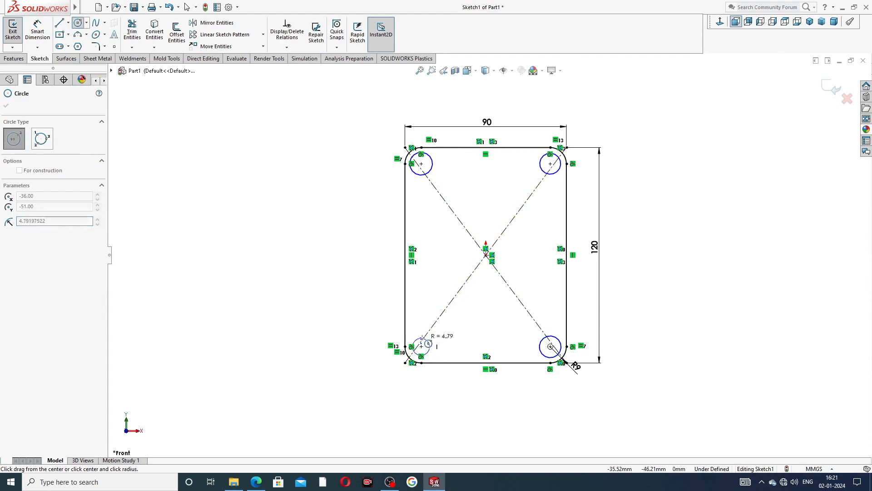
left_click(432, 341)
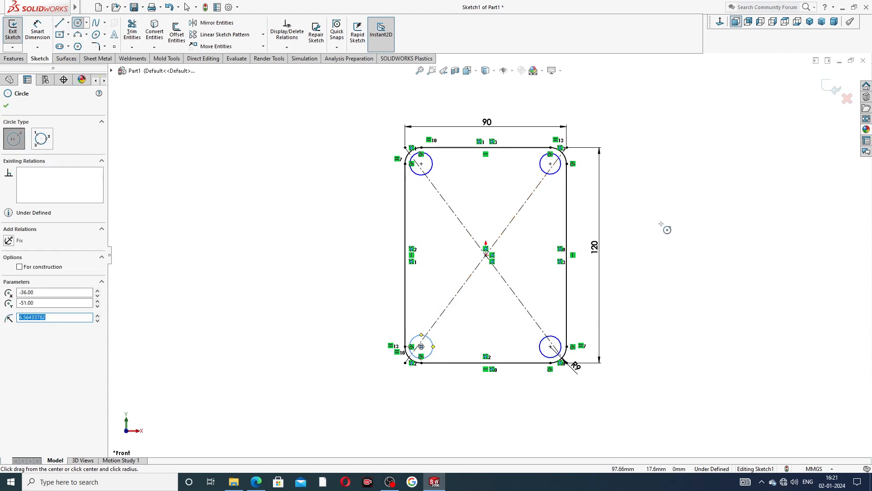
right_click(668, 230)
left_click(680, 234)
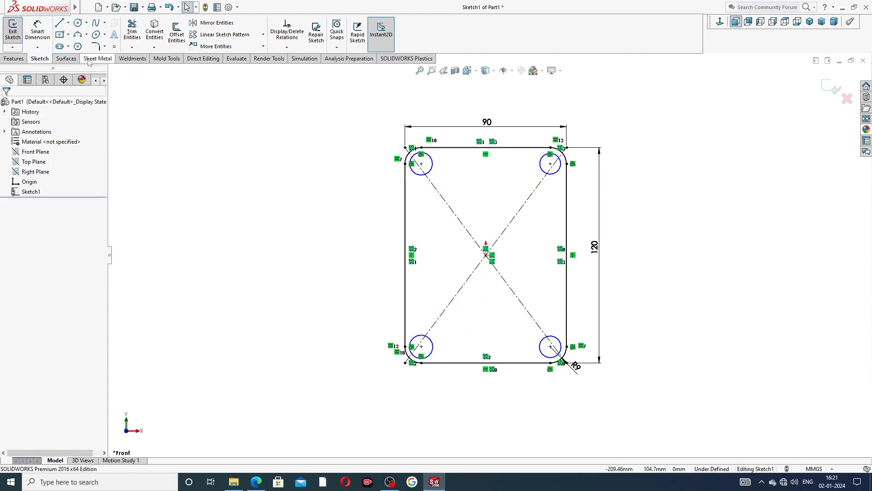
Dimension the upper-left corner circle to a 9 mm diameter and end dimensioning
left_click(37, 31)
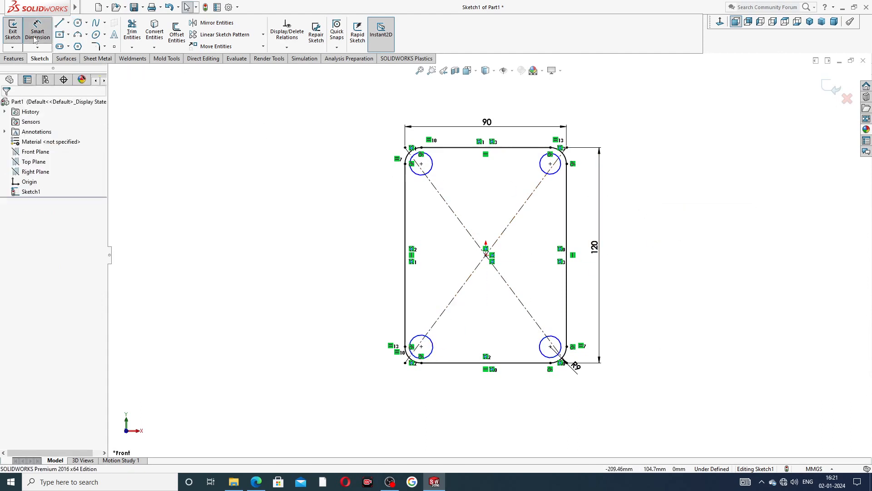
left_click(431, 162)
left_click(387, 142)
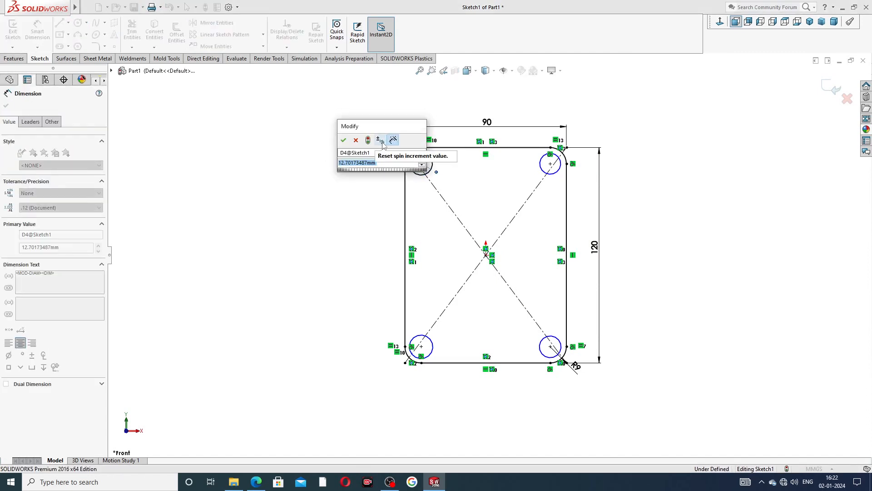
type("9")
key("Return")
left_click(324, 160)
right_click(334, 142)
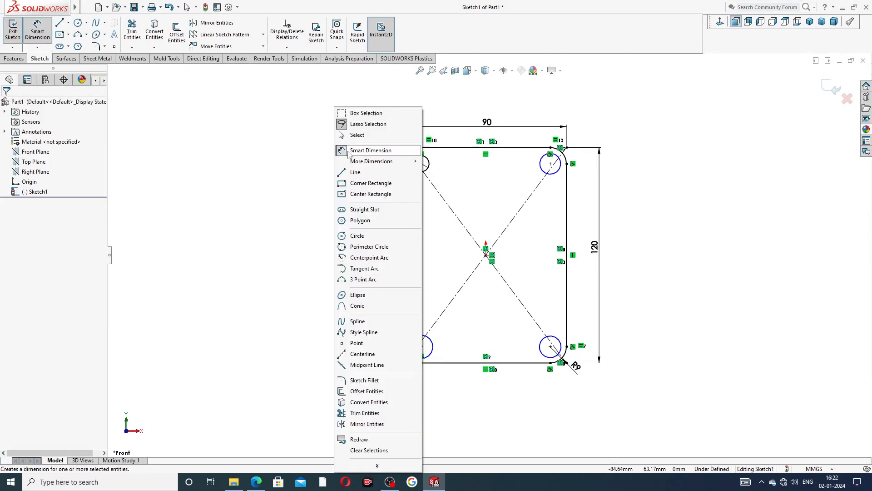
left_click(358, 135)
Apply an Equal relation to all four corner circles so they share the dimensioned circle's size
left_click(430, 162)
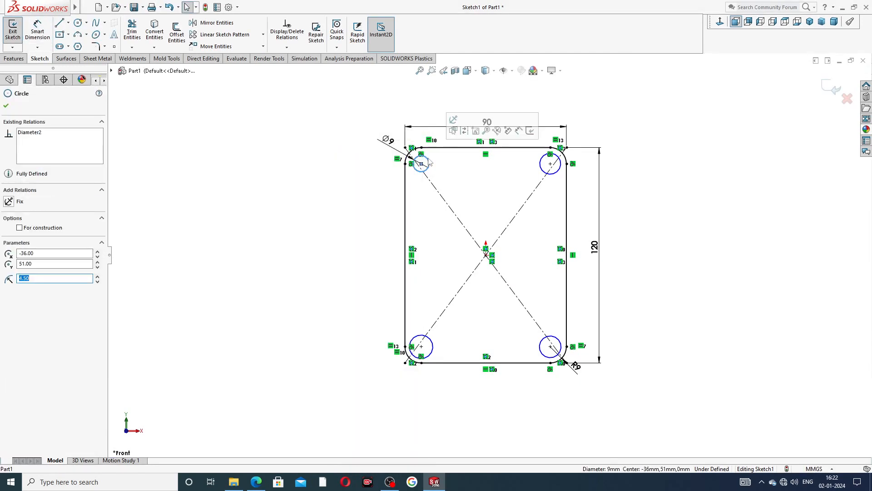
left_click(541, 164, "ctrl")
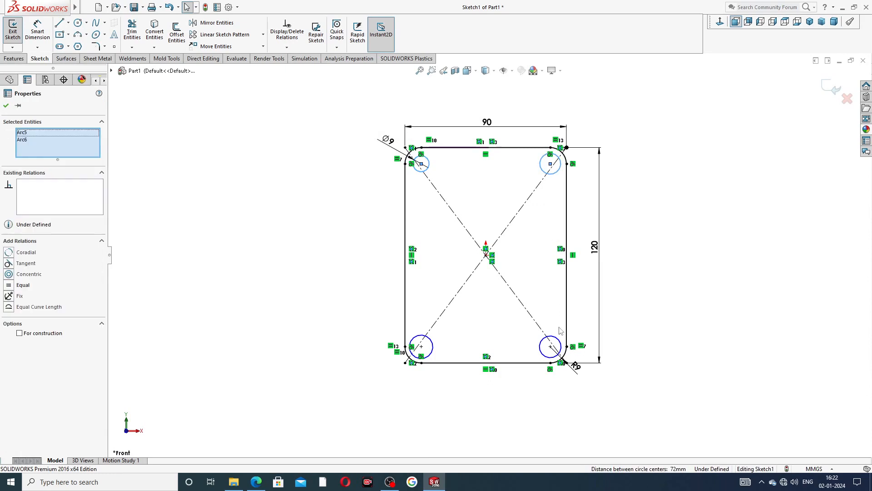
left_click(541, 347, "ctrl")
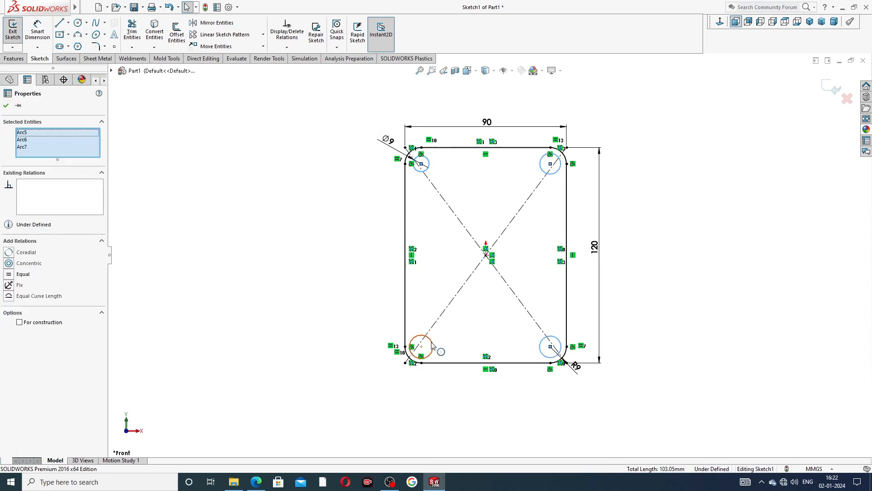
left_click(433, 347, "ctrl")
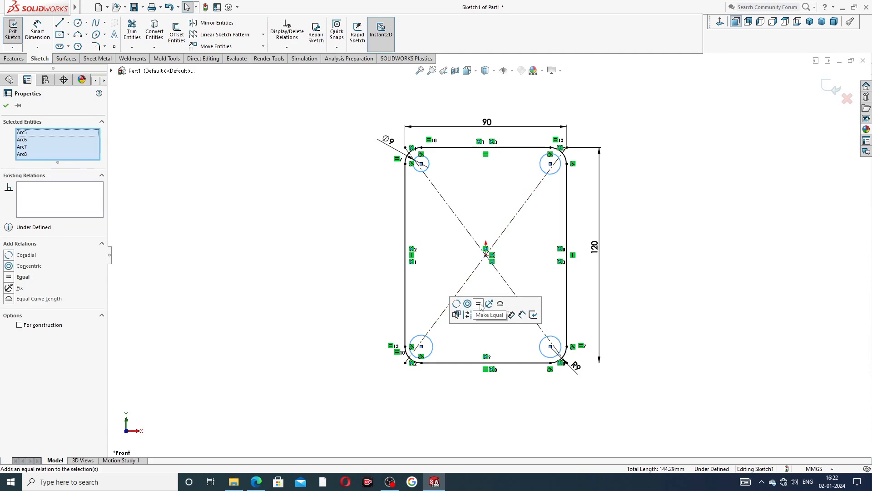
left_click(480, 305)
left_click(647, 189)
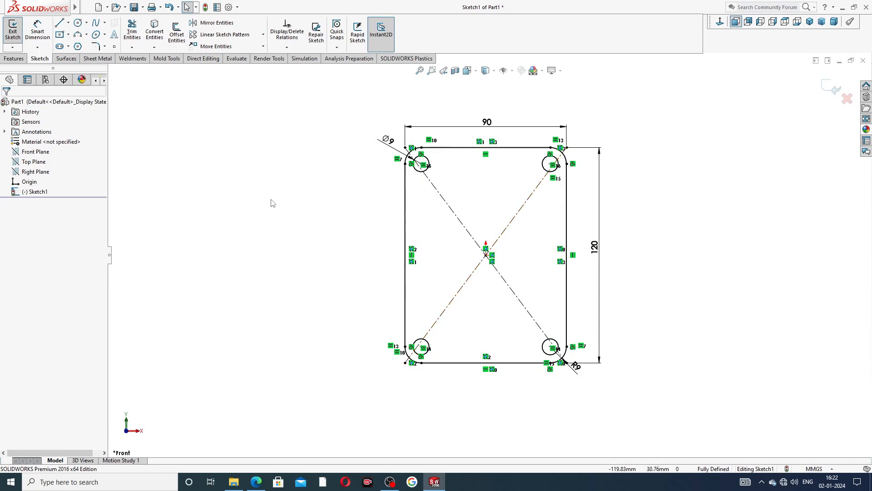
Consult the PDF drawing for the plate thickness and extrude the sketch as a blind boss 12.5 mm deep
left_click(258, 482)
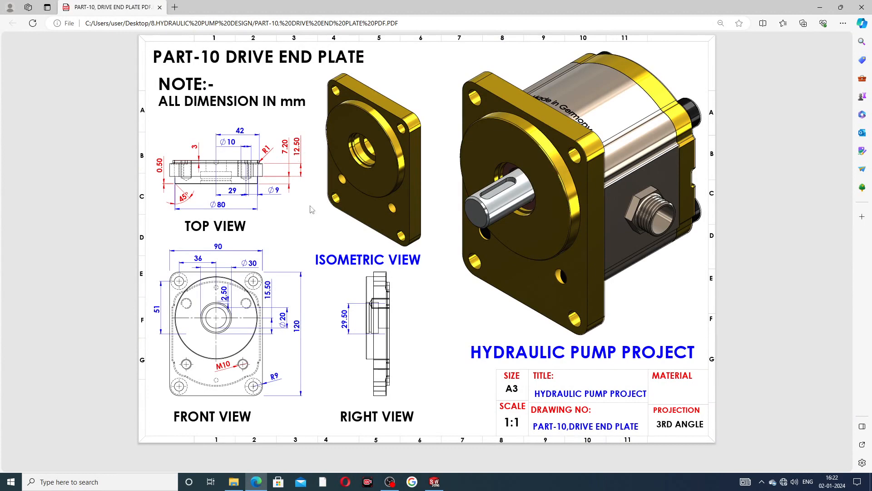
left_click(435, 482)
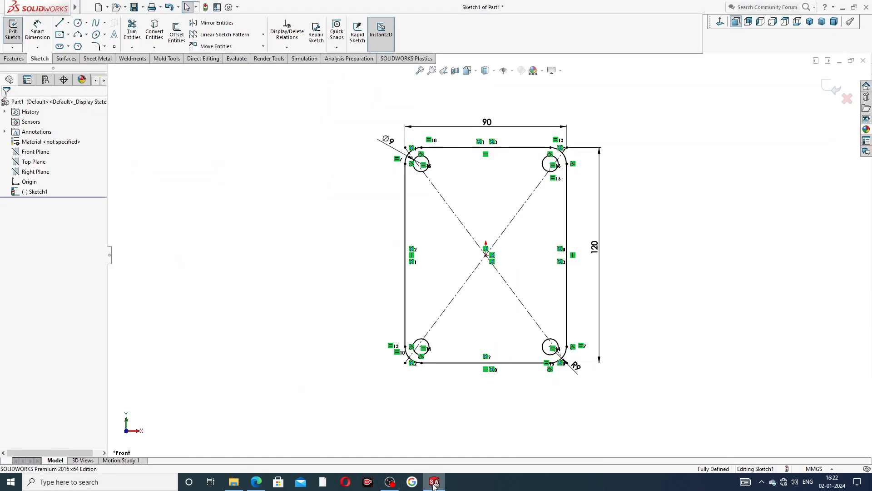
left_click(14, 58)
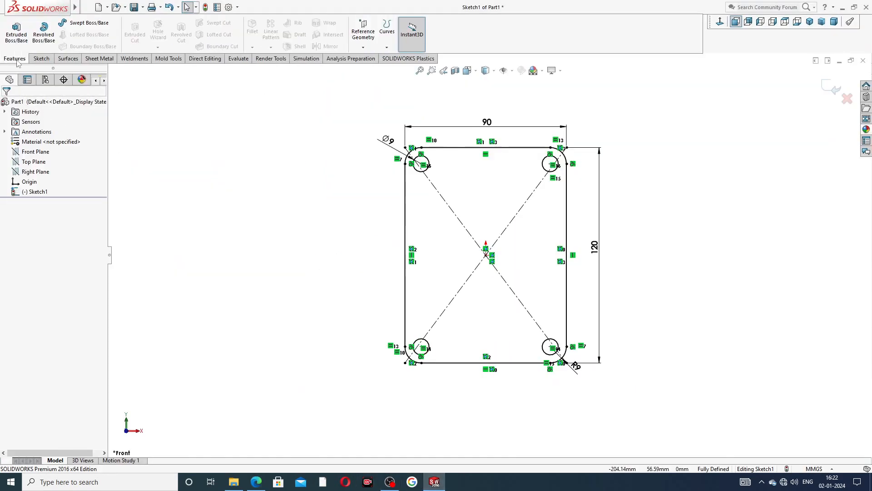
left_click(17, 31)
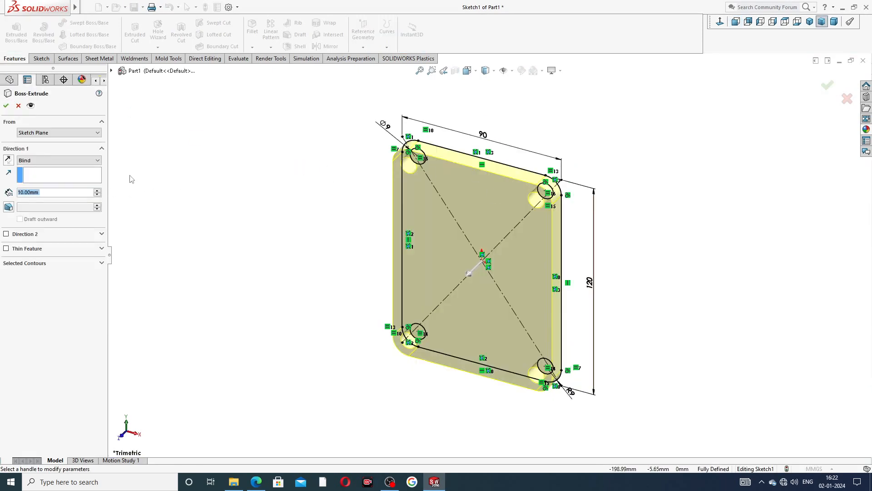
scroll(130, 178, "up", 5)
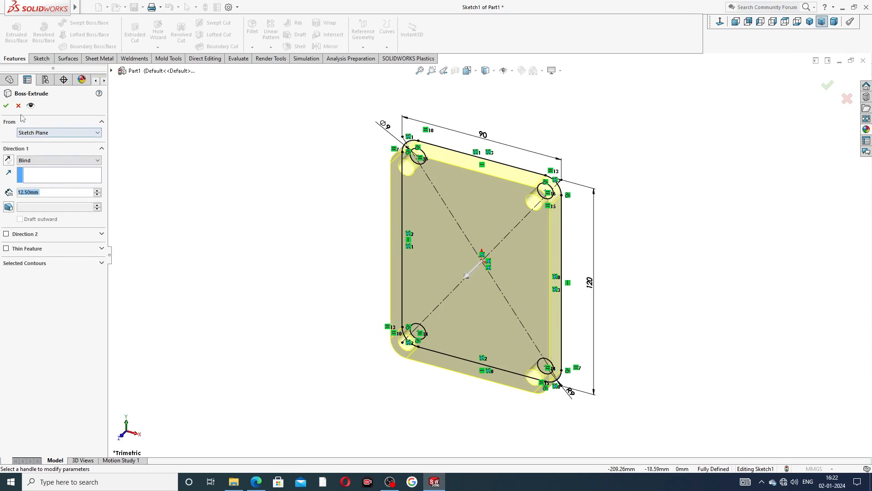
left_click(6, 106)
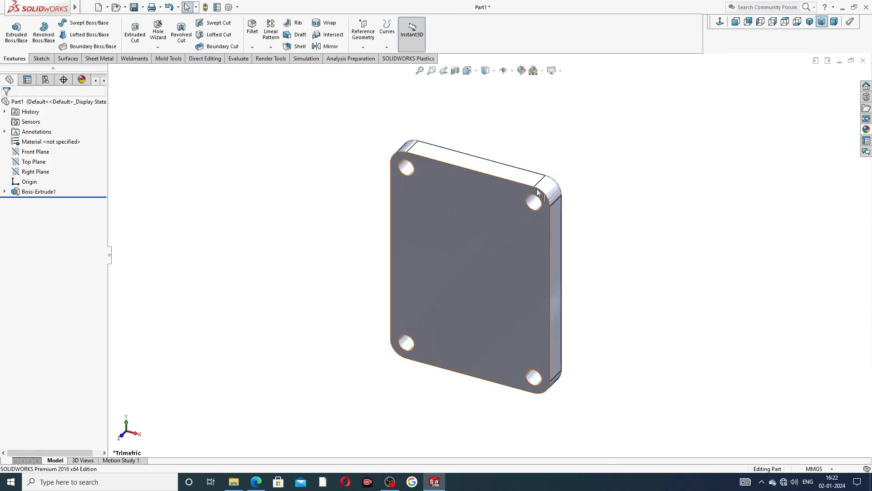
Inspect the extruded plate from an angle and compare it with the drive end plate's PDF drawing
middle_click_drag(635, 229, 586, 224)
left_click(257, 483)
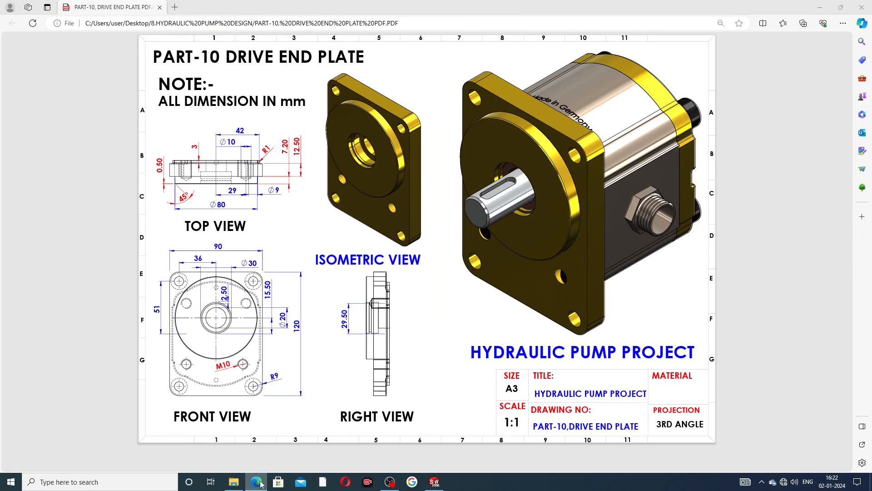
key("alt+Tab")
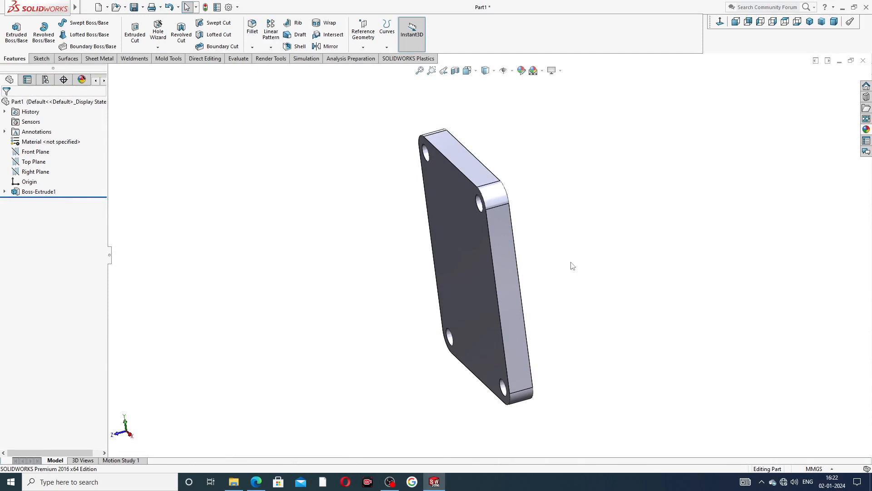
middle_click_drag(590, 237, 559, 235)
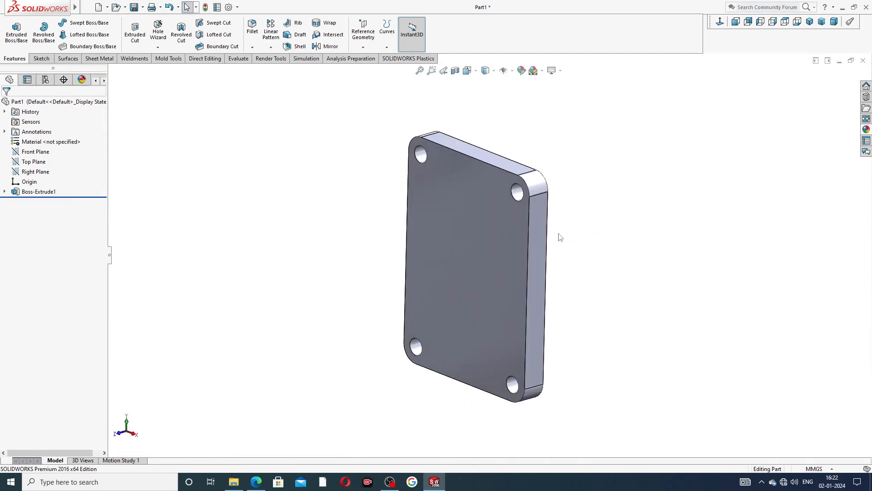
Start a sketch on the plate's front face and draw a vertical centerline about 47.6 mm long between the origin and a point above it
left_click(484, 230)
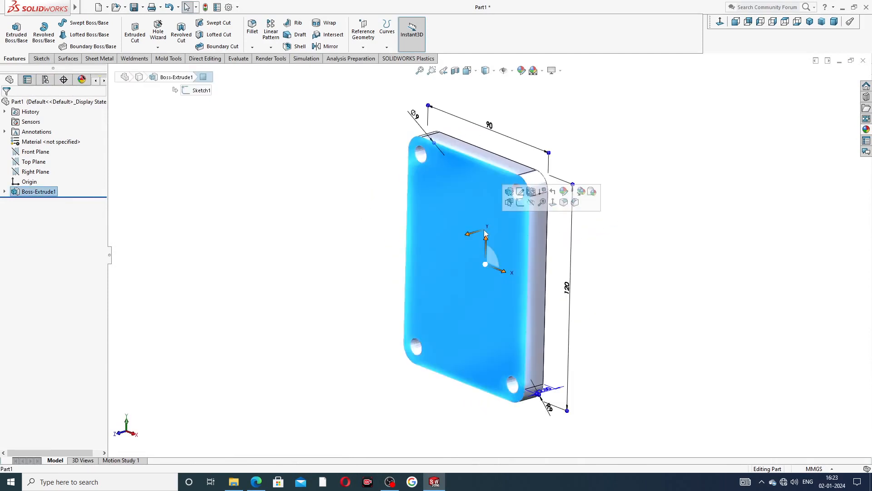
left_click(519, 203)
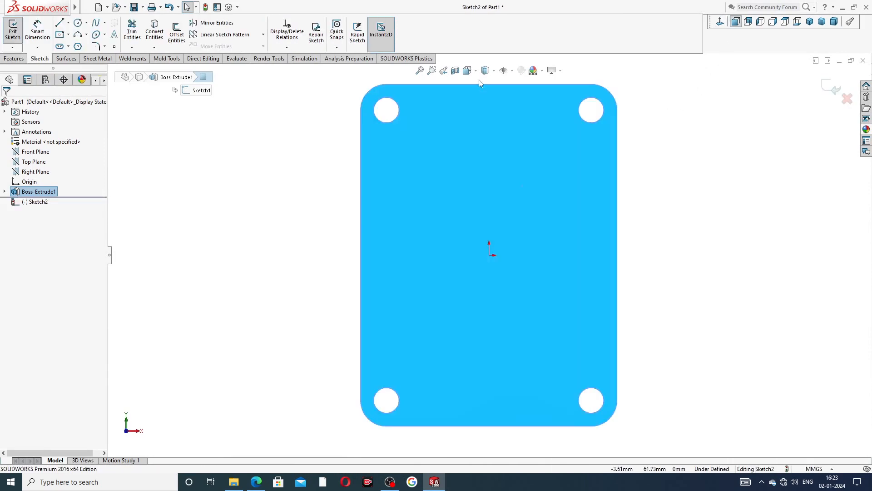
left_click(68, 23)
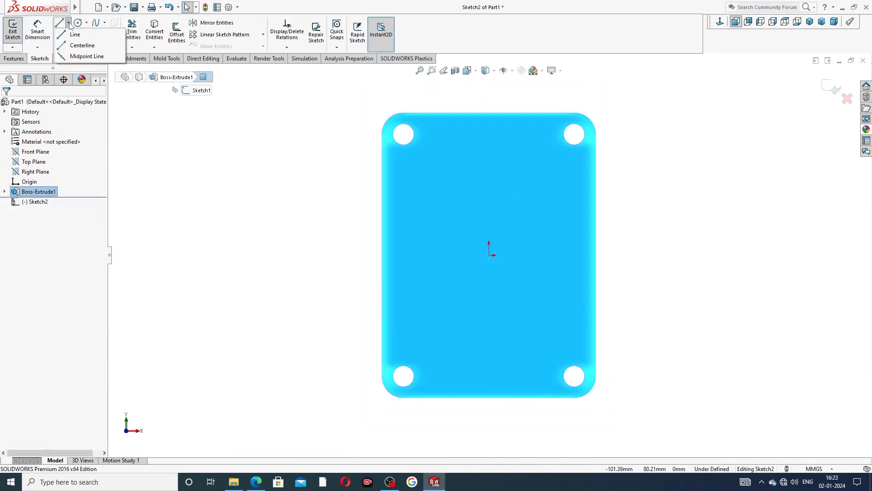
left_click(83, 46)
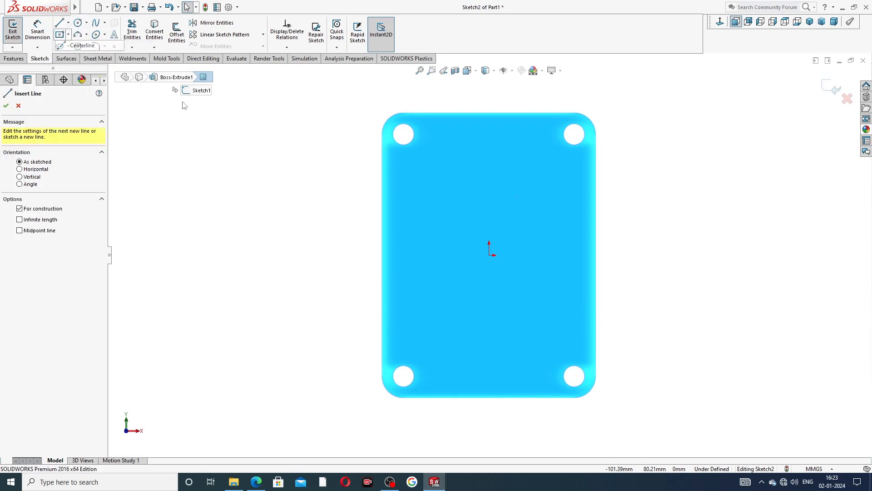
left_click(489, 255)
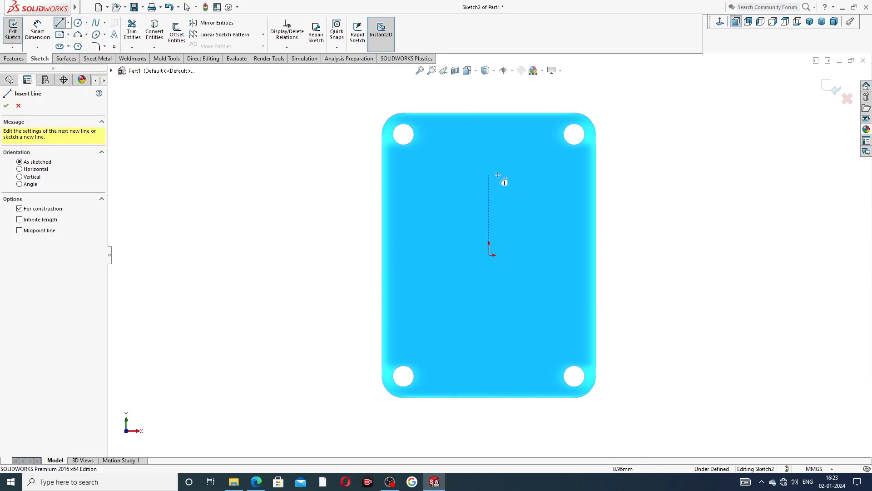
left_click(489, 145)
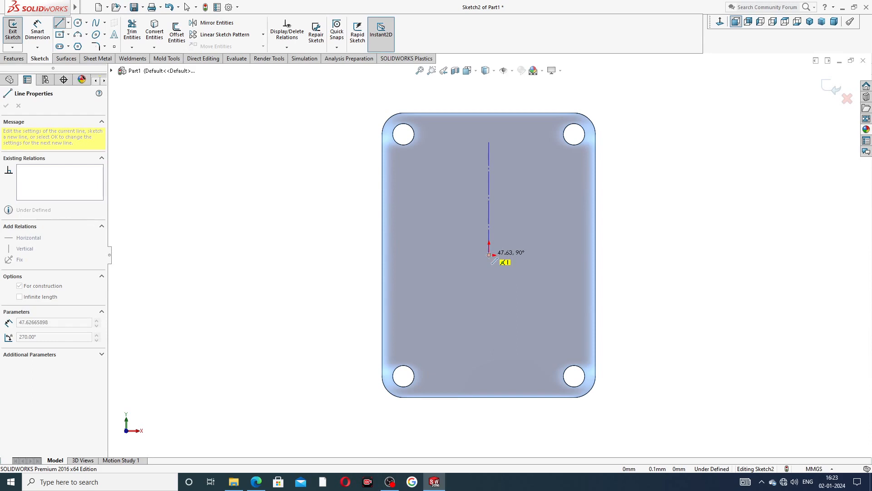
left_click(489, 255)
right_click(535, 216)
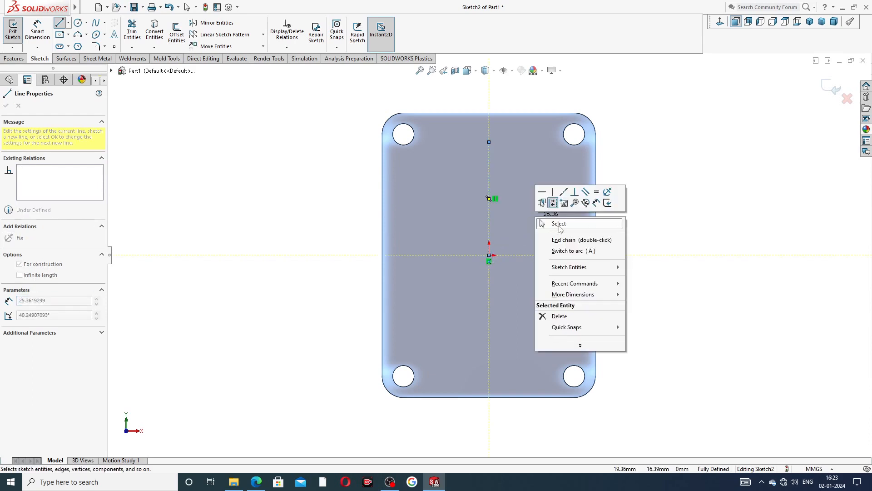
left_click(561, 224)
Sketch a circle of about 31 mm radius centred on the centerline above the origin
left_click(77, 22)
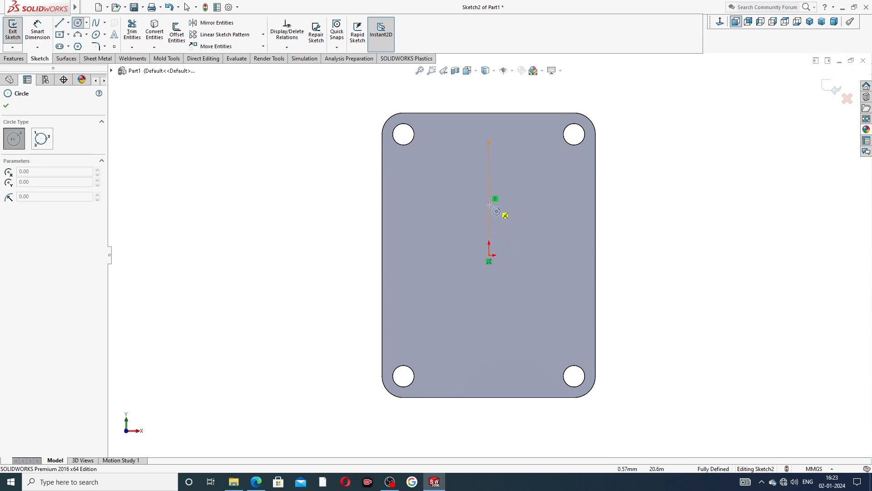
left_click(489, 209)
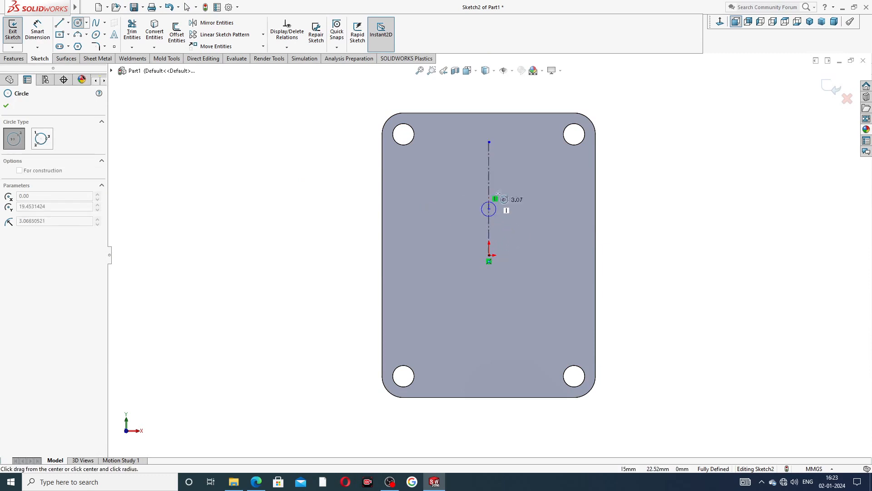
left_click(525, 146)
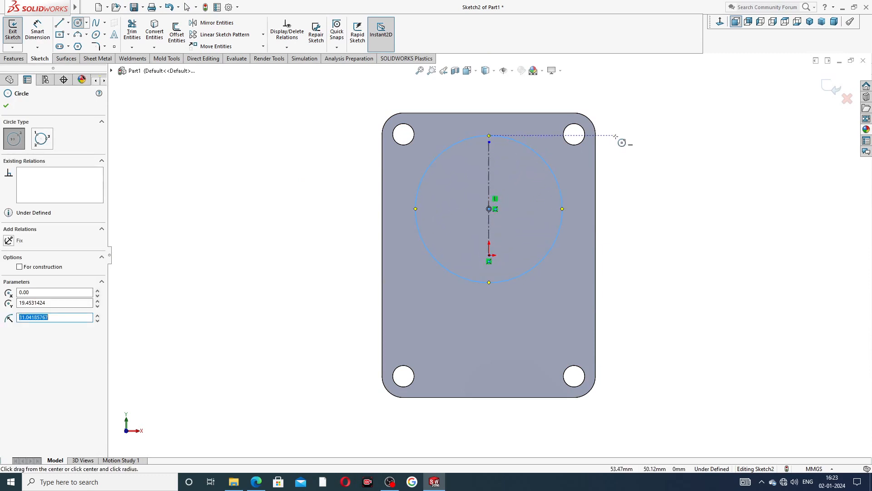
right_click(619, 139)
left_click(634, 142)
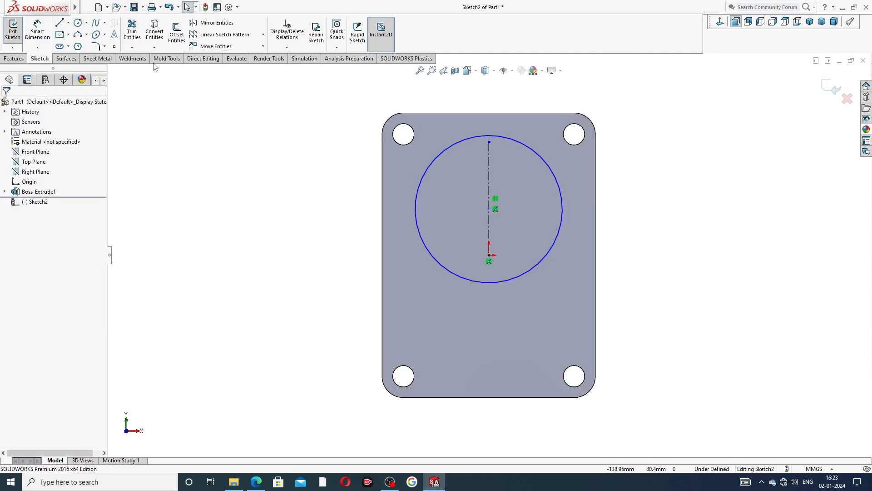
Consult the PDF drawing for the circle's offset and dimension its centre 15.5 mm above the origin
left_click(37, 30)
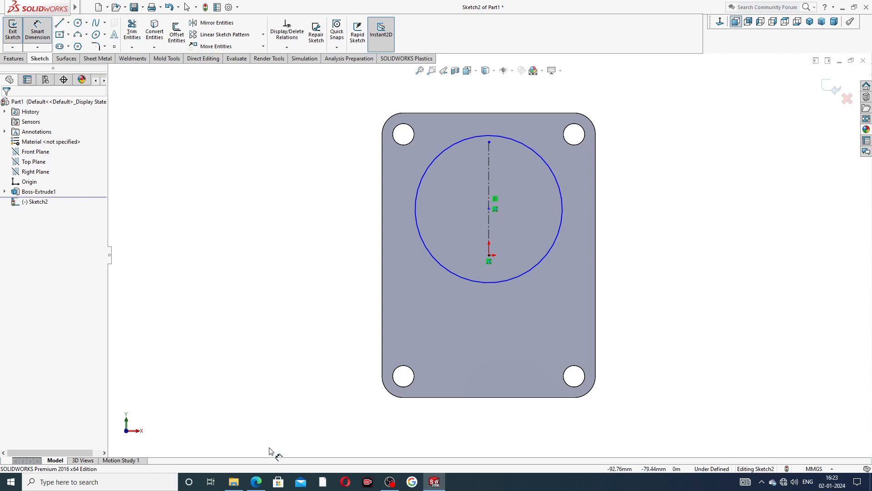
left_click(255, 481)
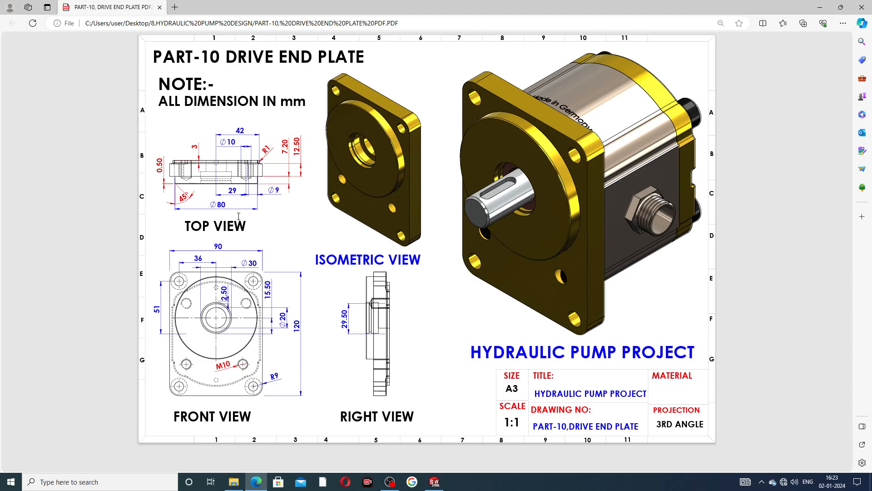
left_click(256, 482)
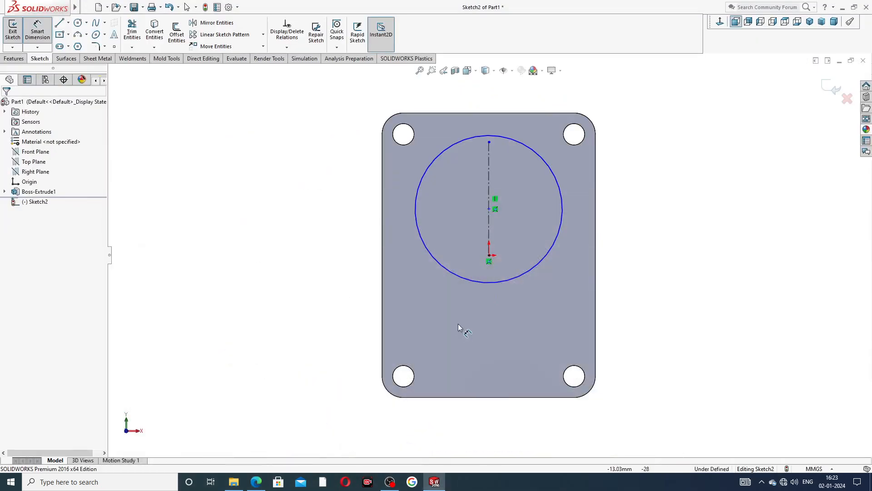
left_click(489, 208)
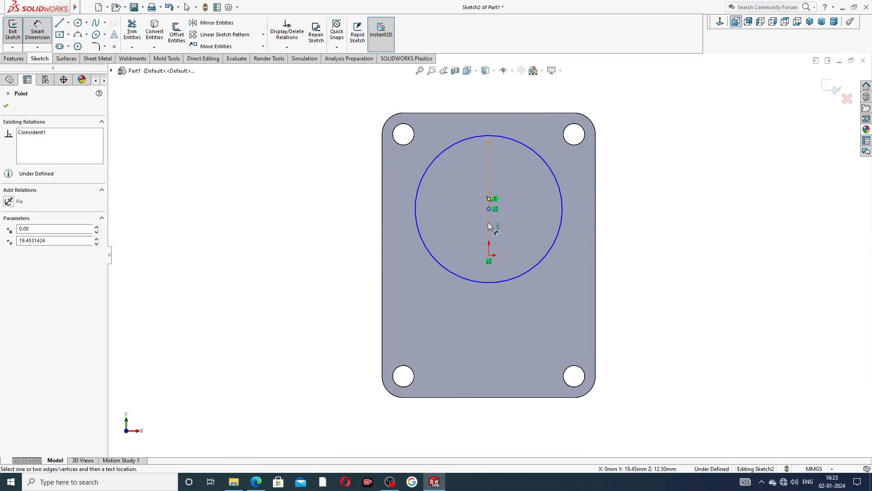
left_click(489, 256)
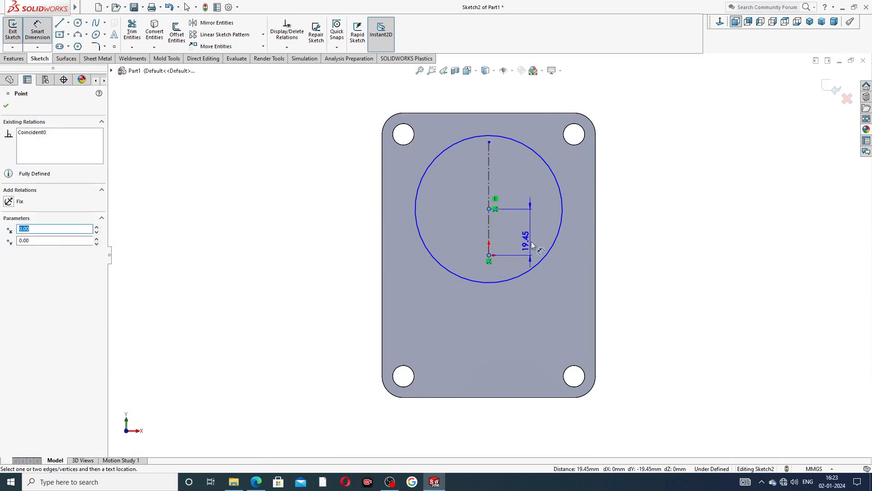
left_click(618, 231)
type("1")
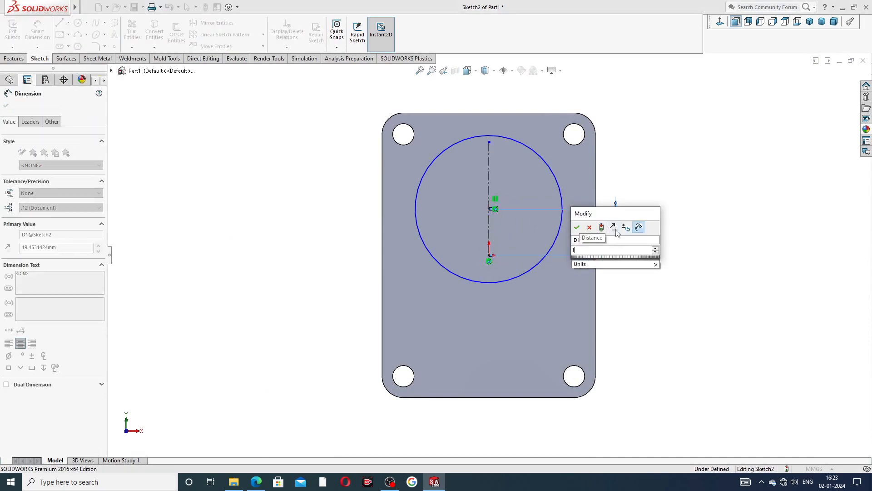
type("5.5")
key("Return")
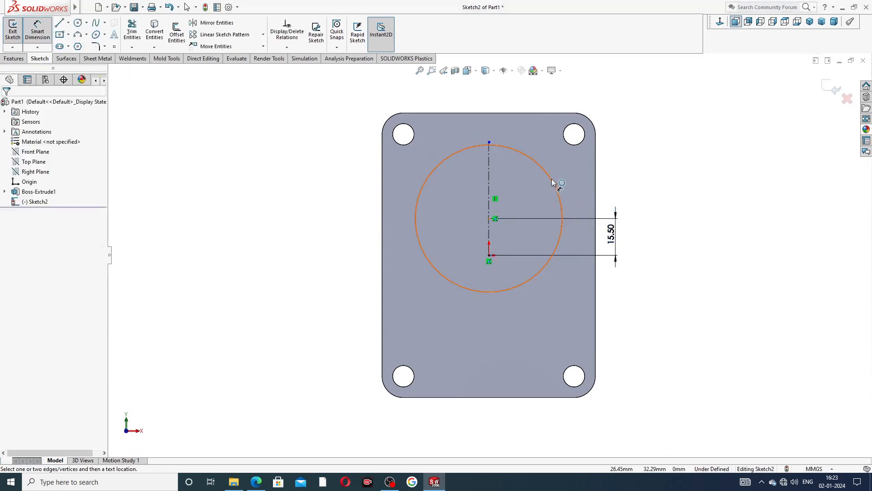
Dimension the large circle to an 80 mm diameter and end dimensioning
left_click(555, 183)
left_click(614, 114)
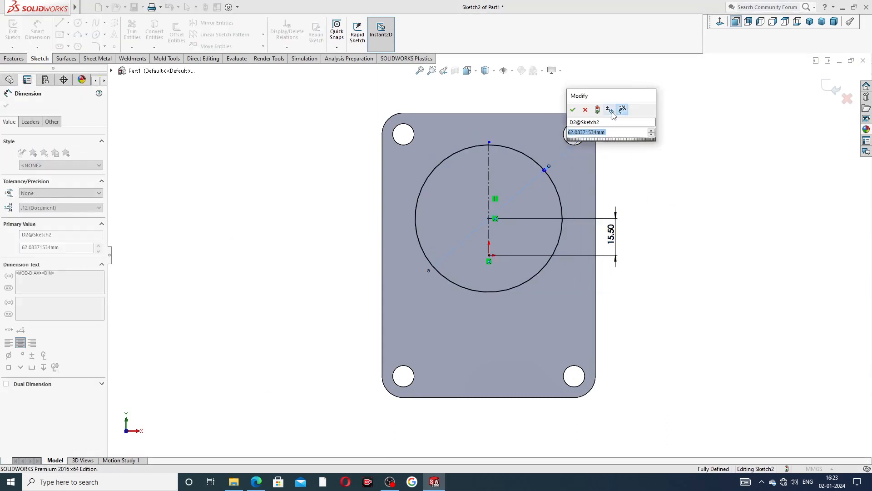
type("80")
key("Return")
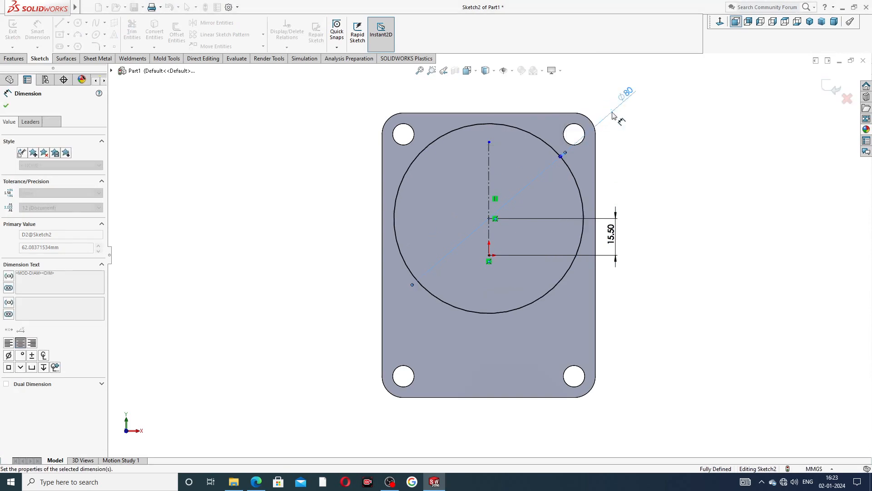
right_click(683, 119)
left_click(709, 135)
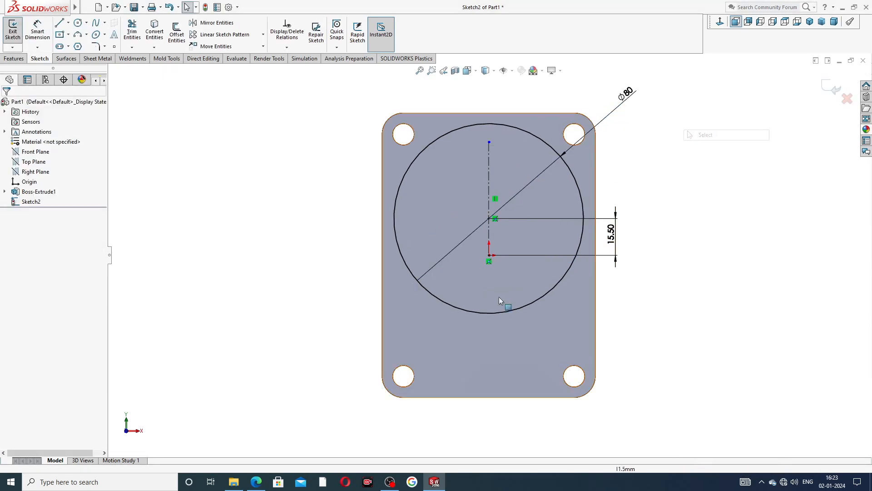
Consult the PDF drawing for the round boss's height and extrude the circle sketch as a blind boss 7.2 mm deep
left_click(256, 482)
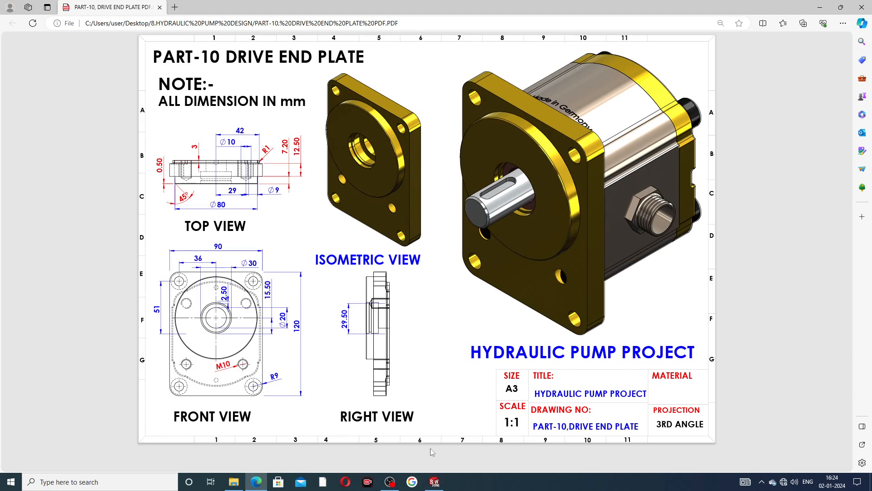
left_click(434, 481)
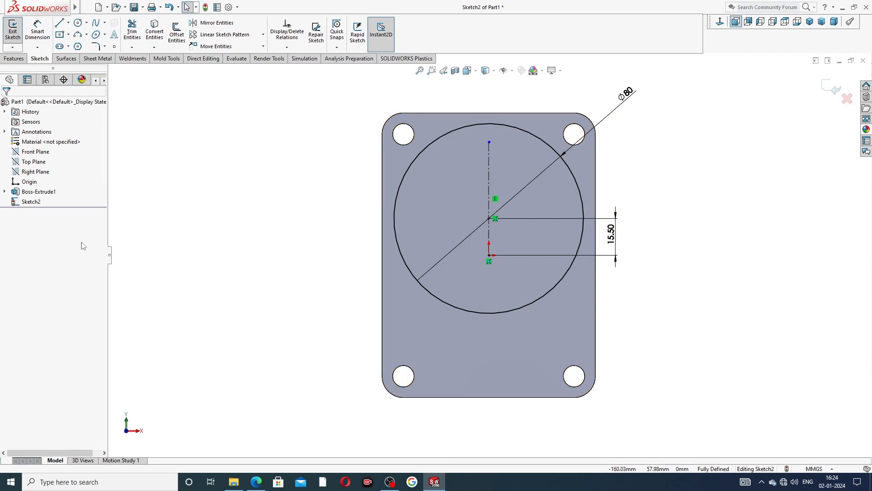
key("alt+Tab")
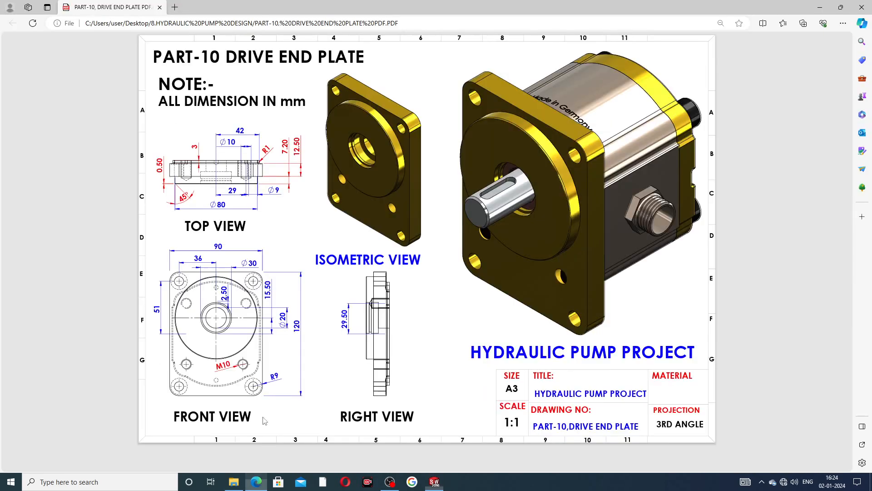
right_click(257, 481)
left_click(317, 317)
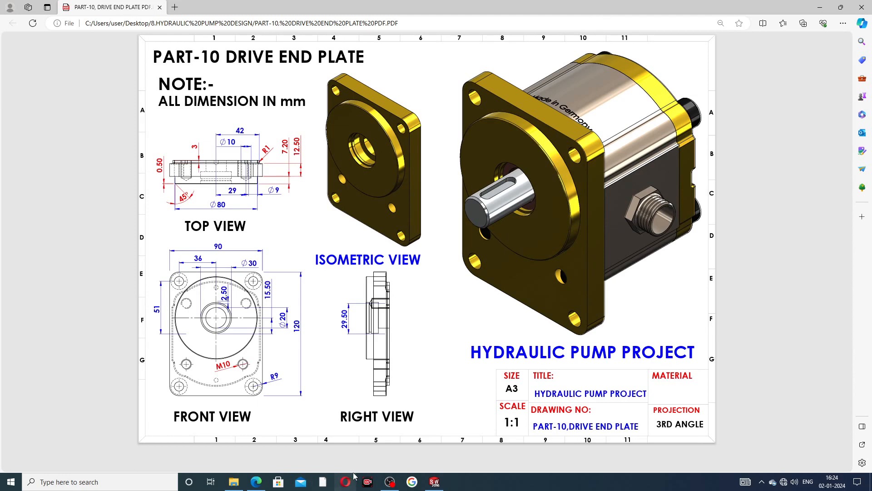
left_click(435, 482)
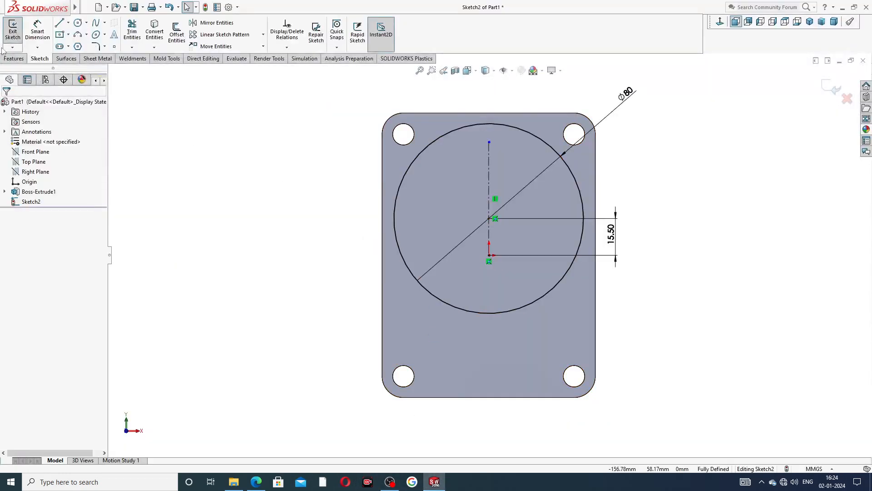
left_click(14, 58)
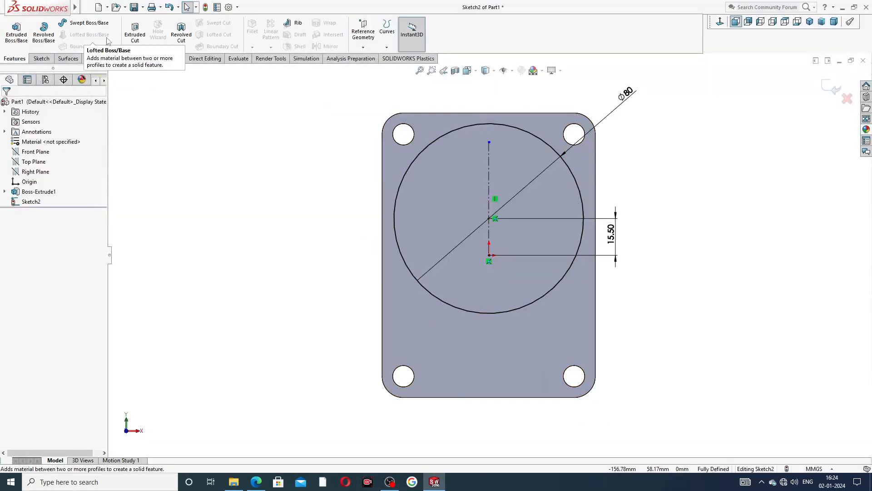
left_click(16, 31)
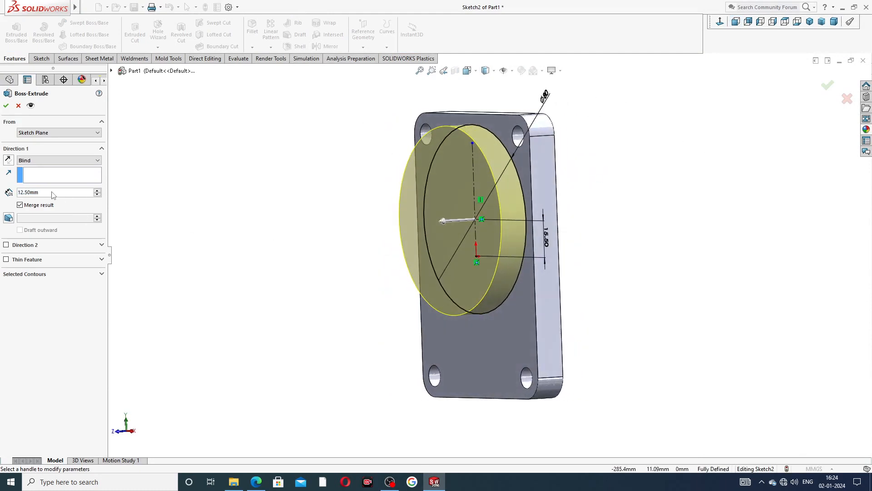
left_click_drag(53, 193, 14, 200)
type("7")
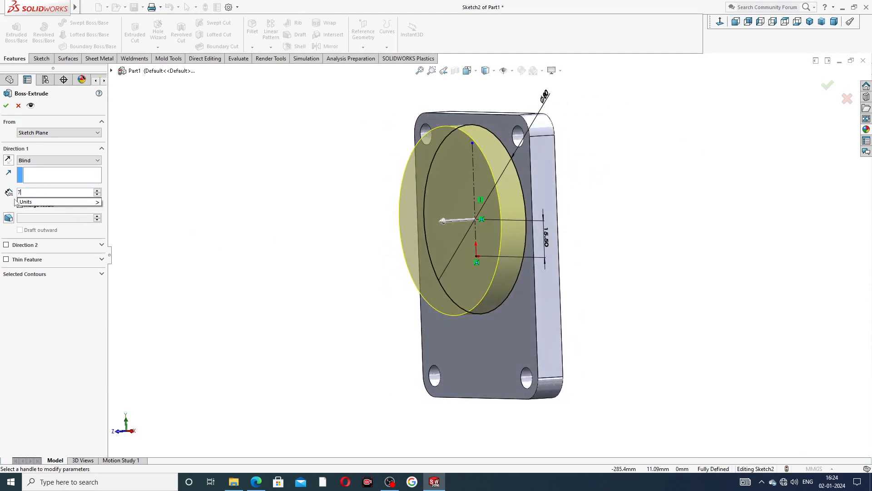
type(".2")
key("Return")
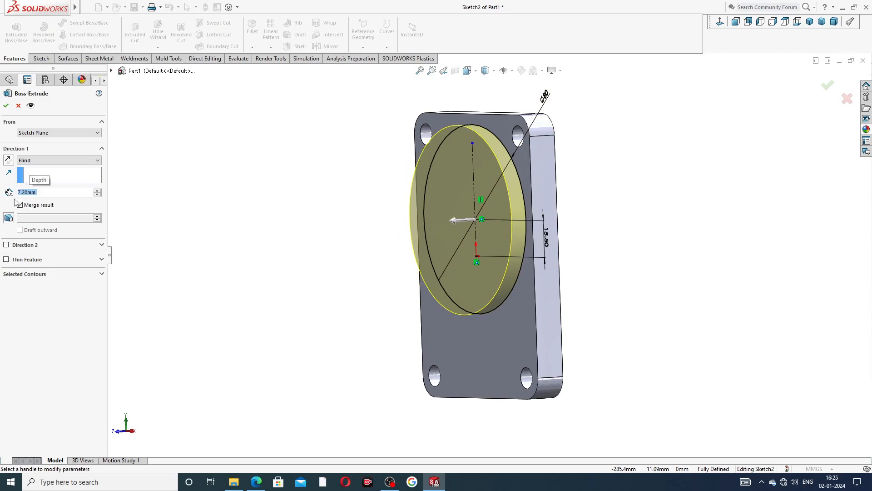
left_click(6, 106)
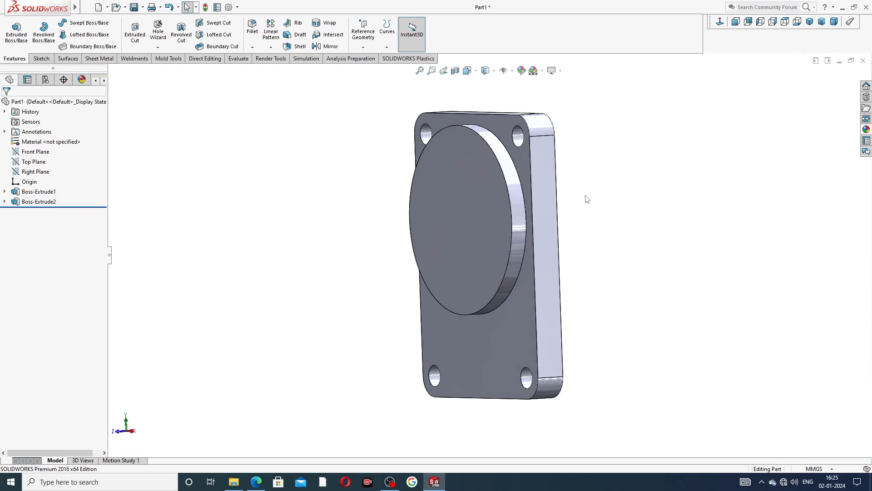
Start a sketch on the round boss's front face and draw a concentric circle of about 11.6 mm radius
middle_click_drag(586, 198, 668, 171)
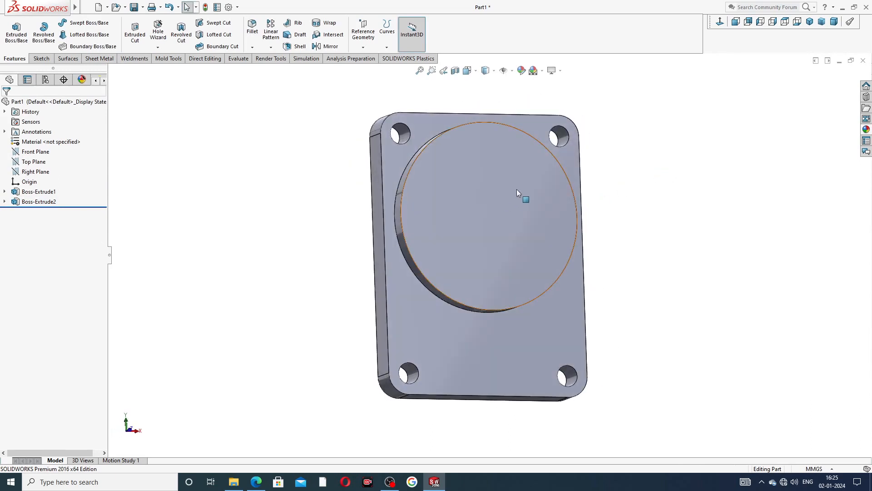
left_click(507, 196)
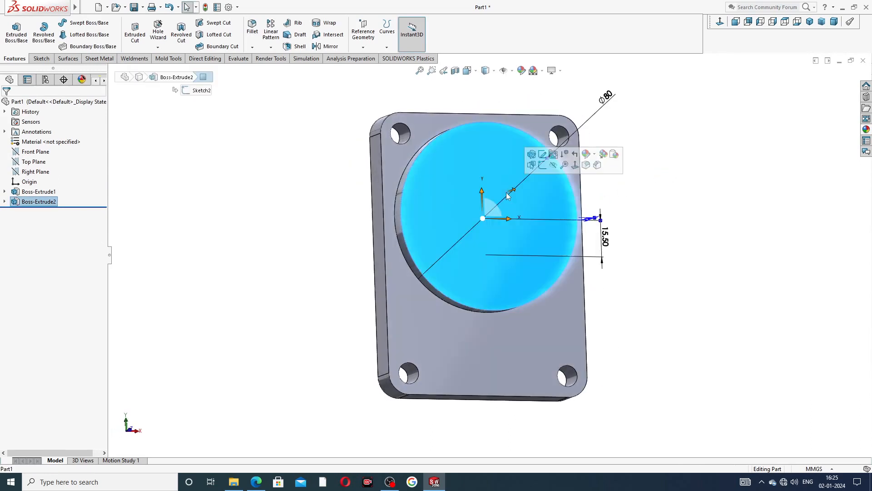
left_click(543, 167)
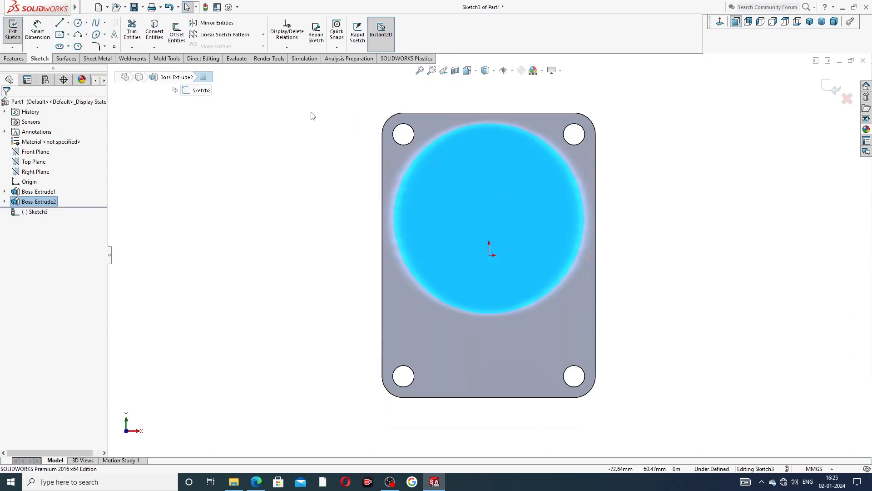
left_click(78, 22)
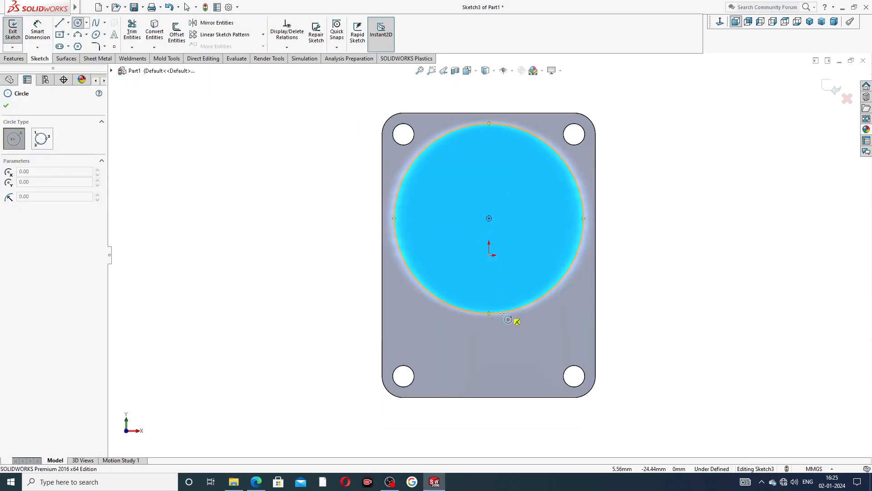
left_click(489, 218)
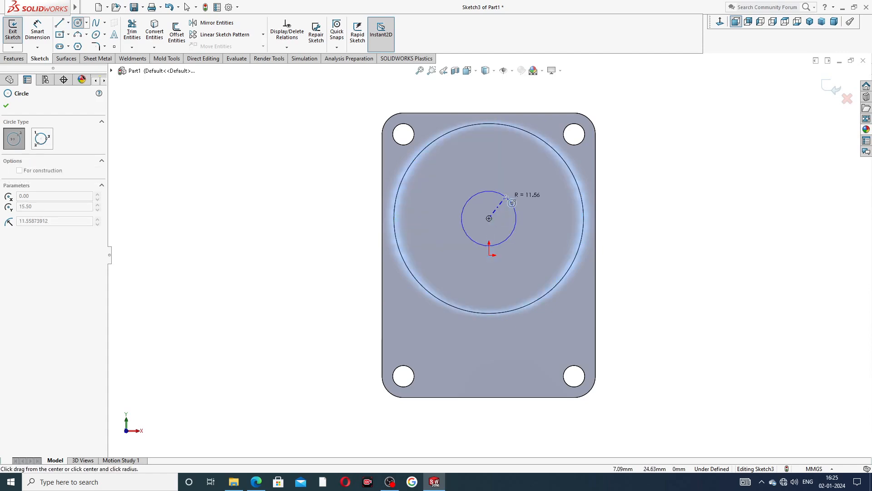
right_click(645, 142)
left_click(662, 150)
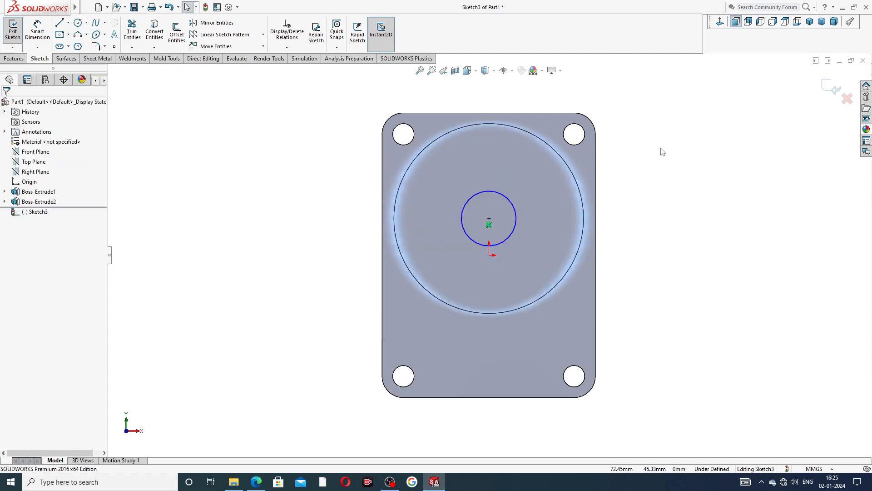
Consult the PDF drawing for the central bore's size, dimension the circle to a 20 mm diameter and end dimensioning
left_click(257, 482)
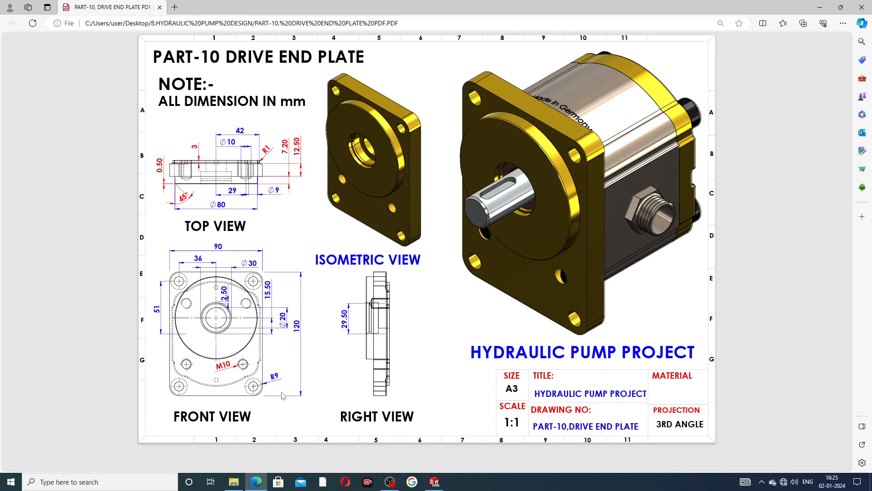
left_click(259, 482)
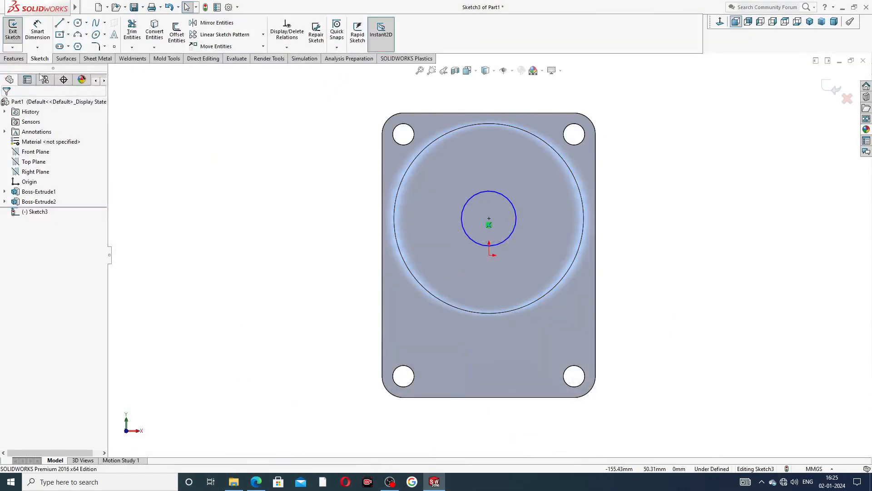
left_click(37, 30)
left_click(489, 191)
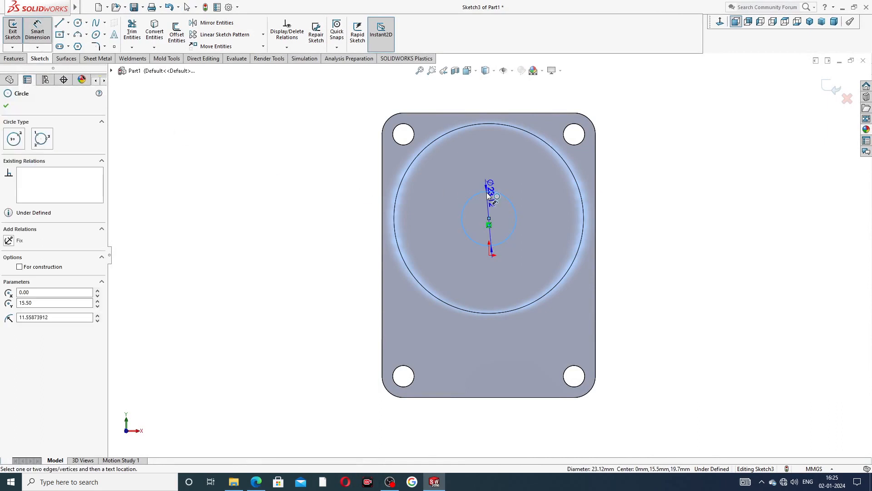
left_click(471, 170)
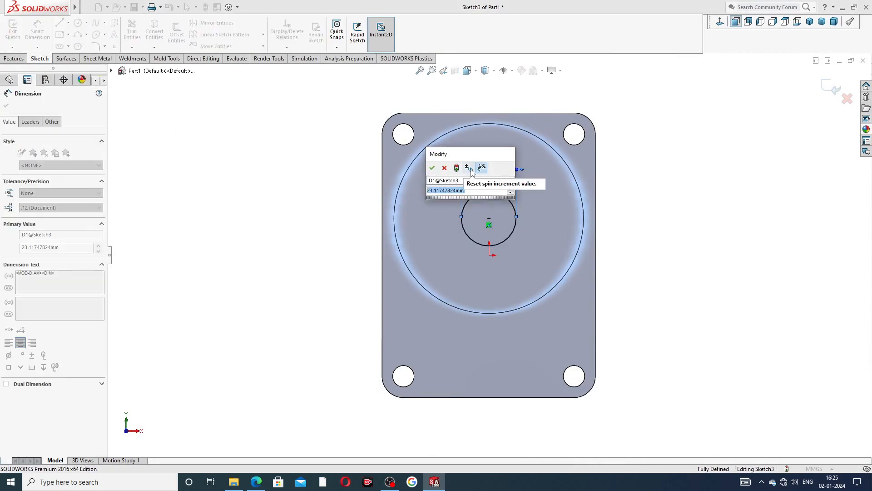
type("20")
key("Return")
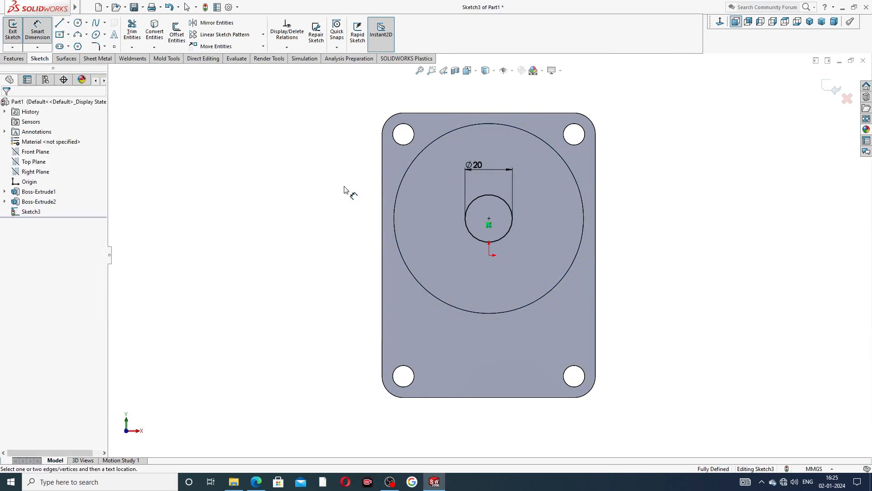
right_click(326, 175)
left_click(350, 136)
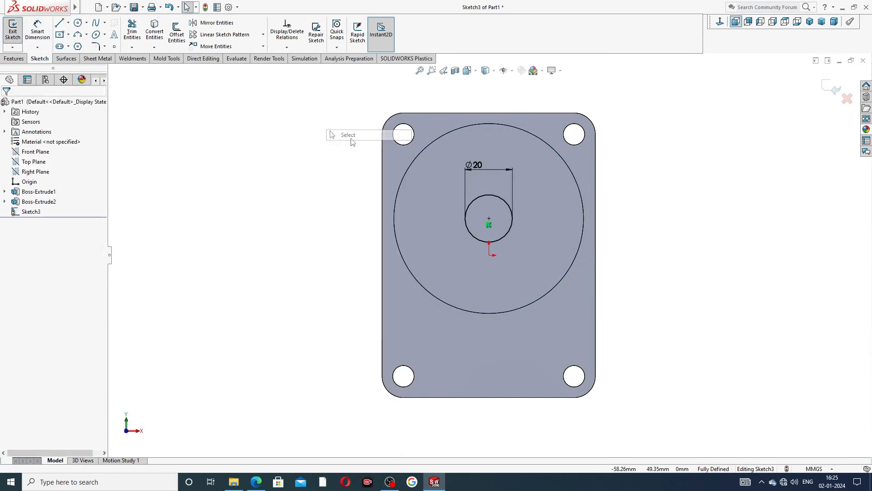
Cut the 20 mm circle sketch with an Extruded Cut through all
left_click(14, 58)
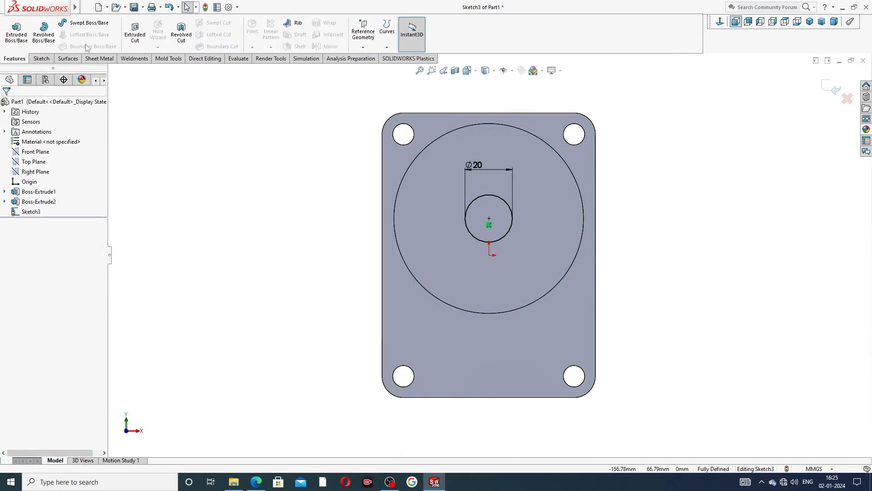
left_click(127, 39)
left_click(73, 163)
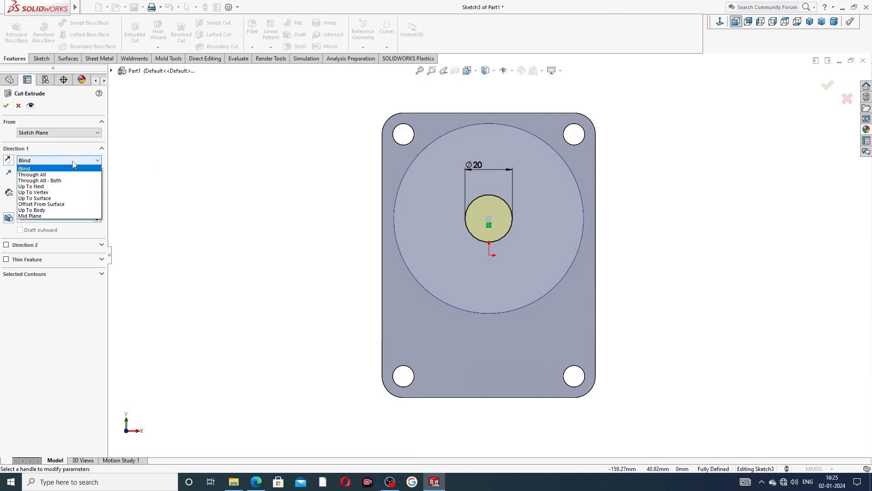
left_click(32, 174)
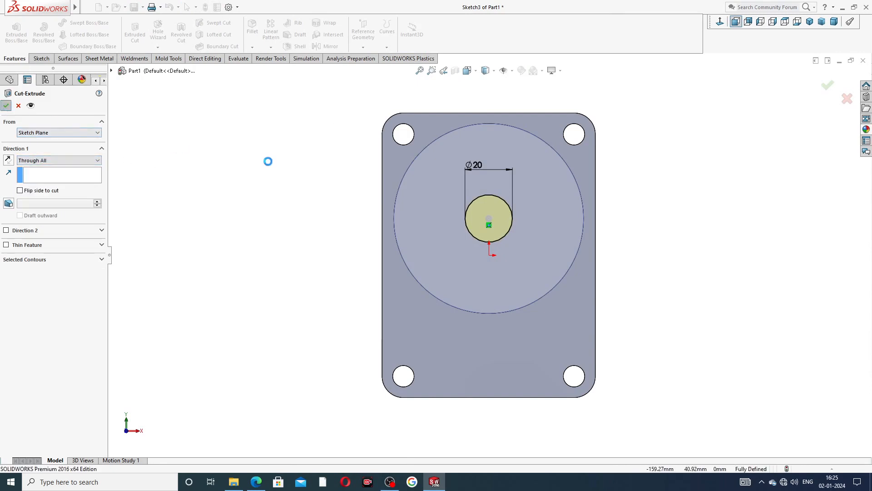
left_click(698, 205)
Consult the PDF drawing, then sketch a circle of about 16.6 mm radius on the boss's front face, concentric with the bore
middle_click_drag(650, 199, 594, 244)
scroll(614, 223, "up", 1)
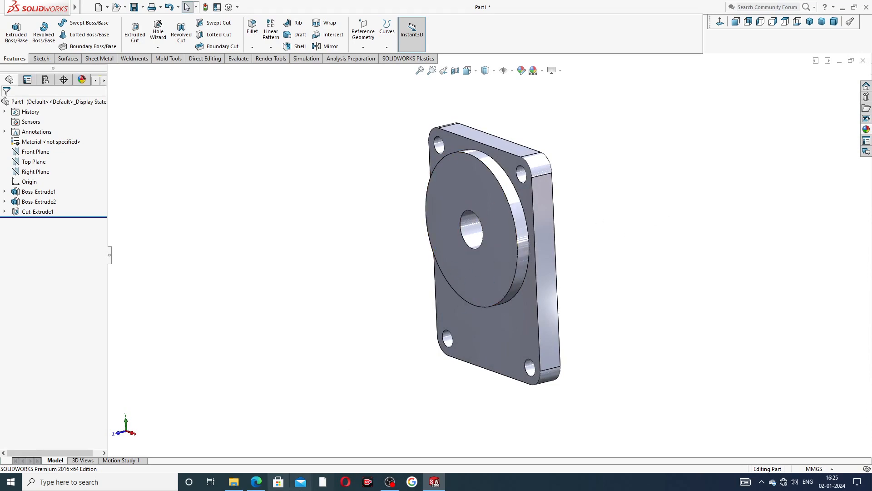
left_click(256, 481)
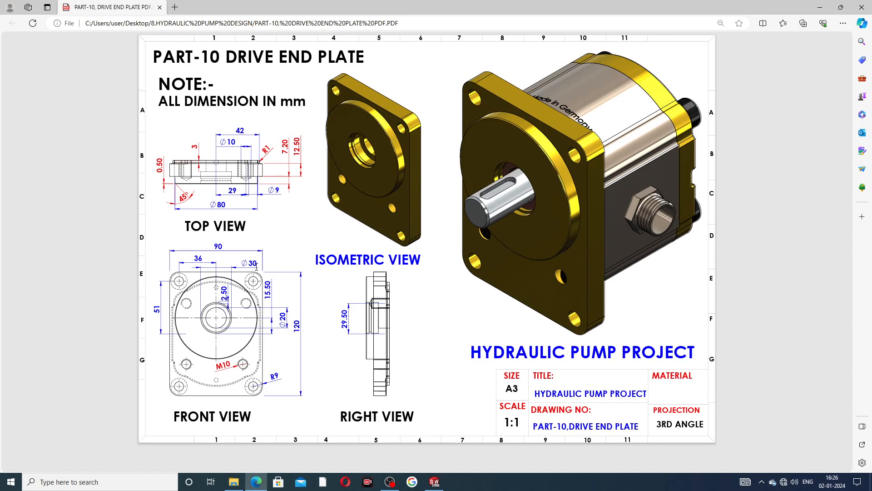
left_click(255, 481)
left_click(489, 221)
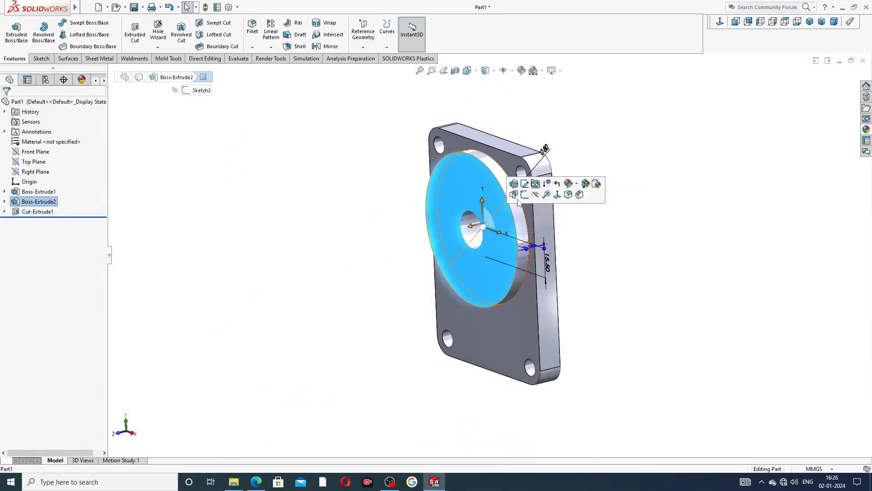
left_click(518, 193)
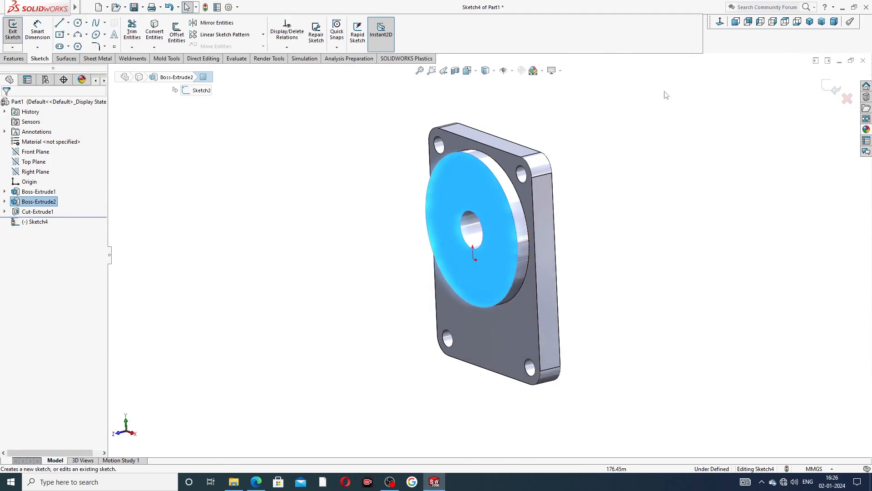
left_click(720, 21)
left_click(78, 23)
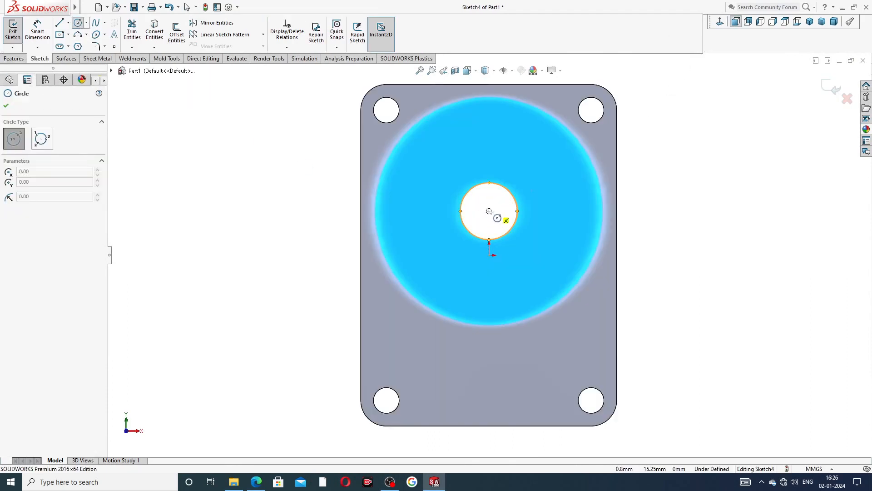
left_click_drag(490, 211, 517, 173)
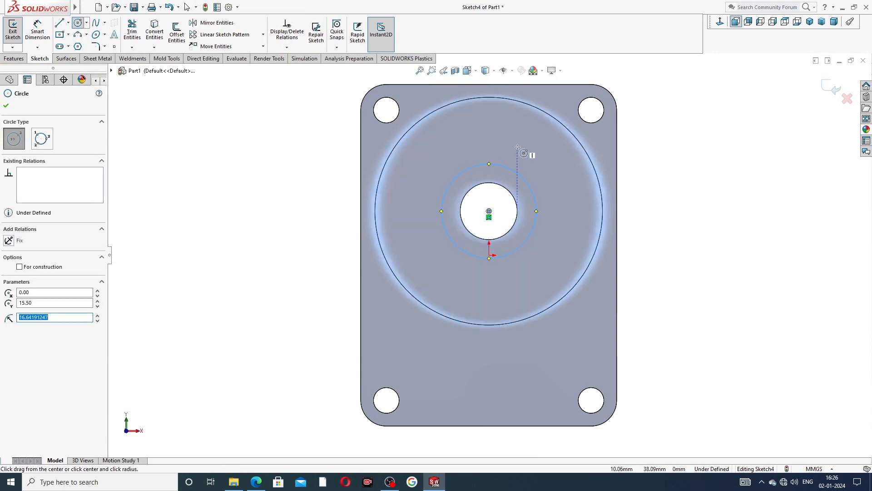
right_click(536, 164)
left_click(557, 172)
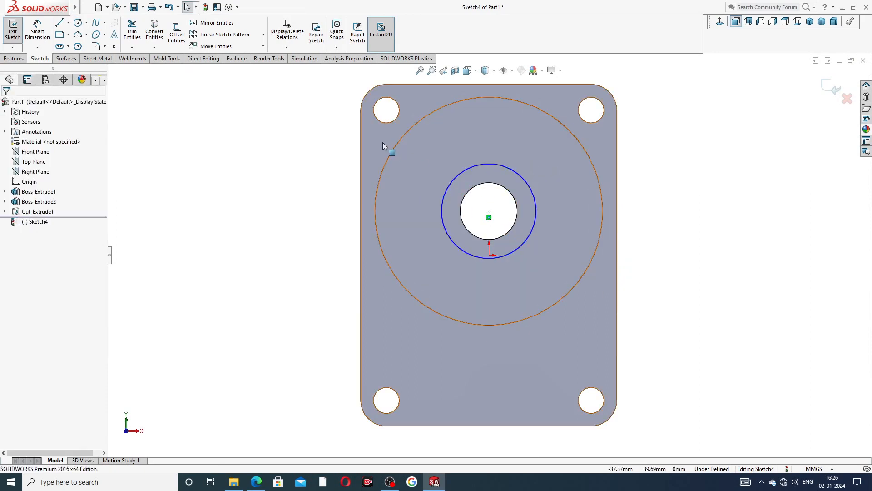
Dimension the circle around the bore to a 30 mm diameter and end dimensioning
left_click(37, 31)
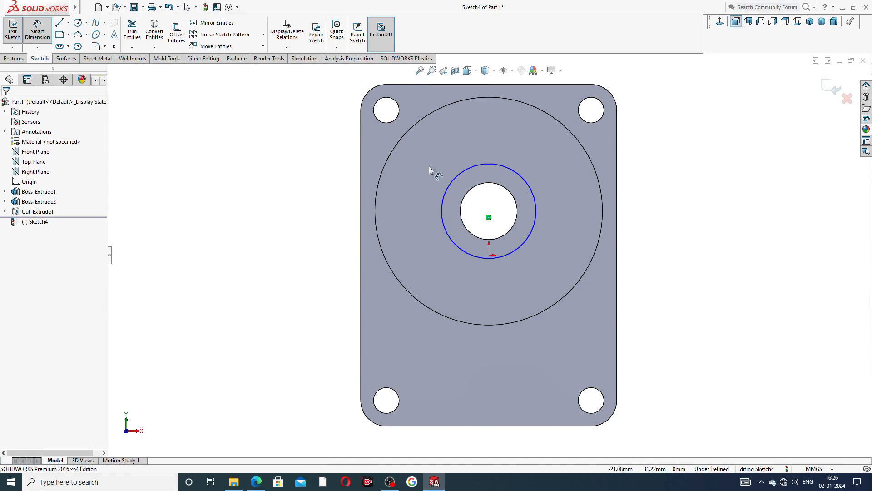
left_click(456, 179)
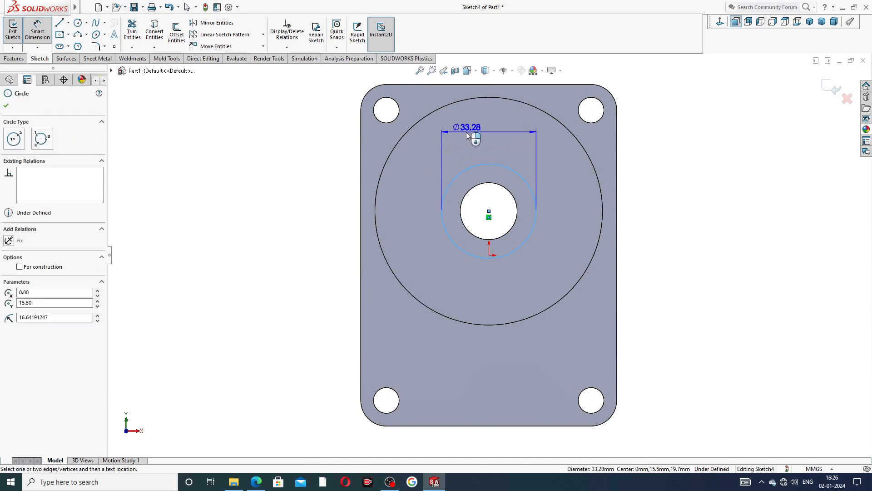
left_click(467, 132)
type("30")
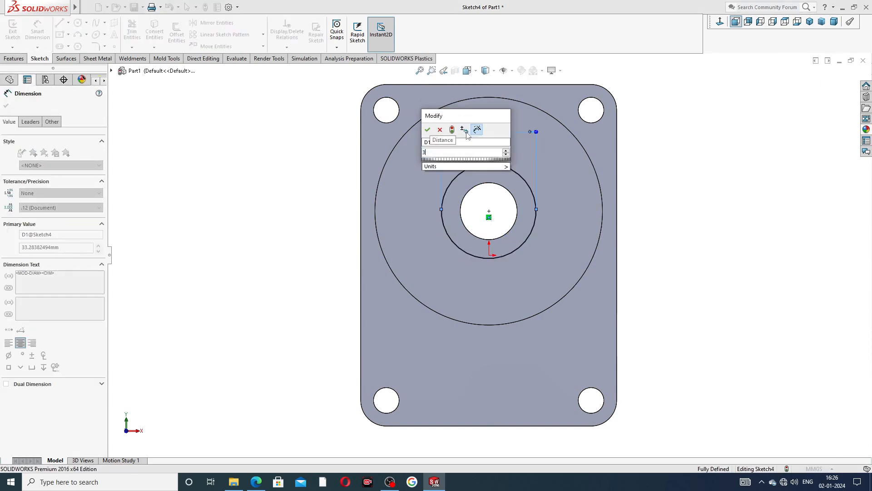
key("Return")
right_click(257, 146)
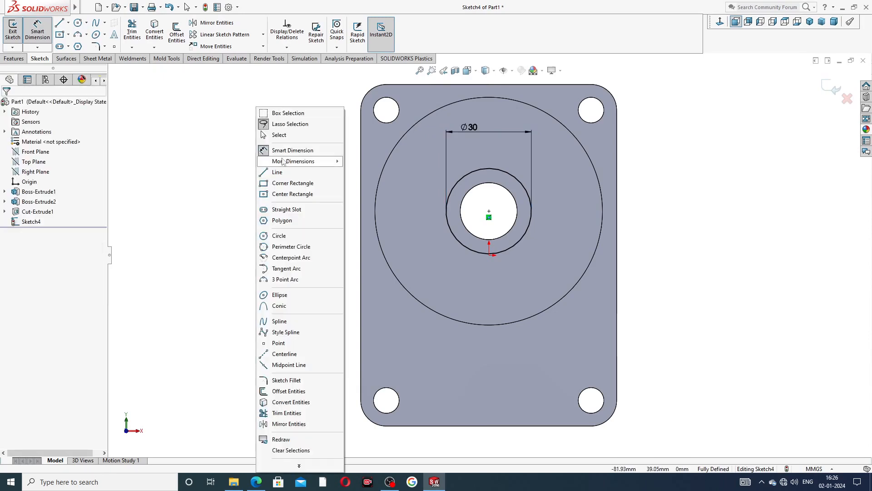
left_click(279, 131)
Cut the 30 mm circle into the boss as a blind Extruded Cut 12.5 mm deep to form the counterbore
left_click(14, 59)
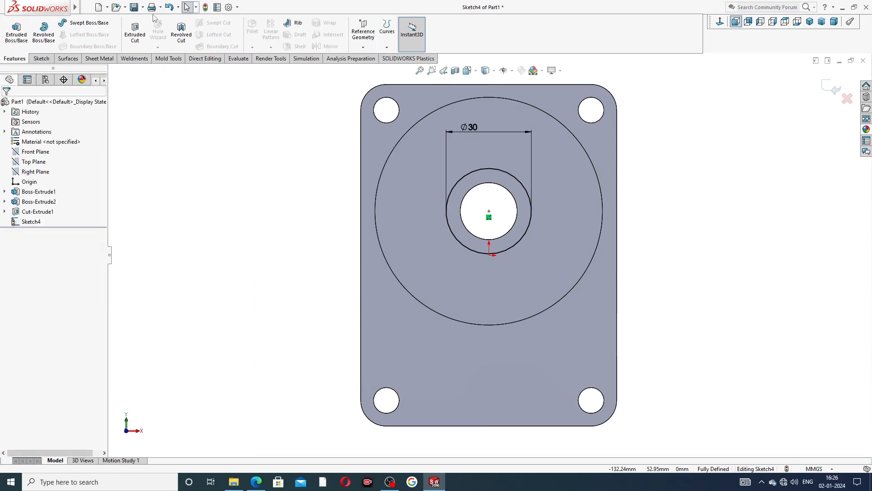
left_click(135, 31)
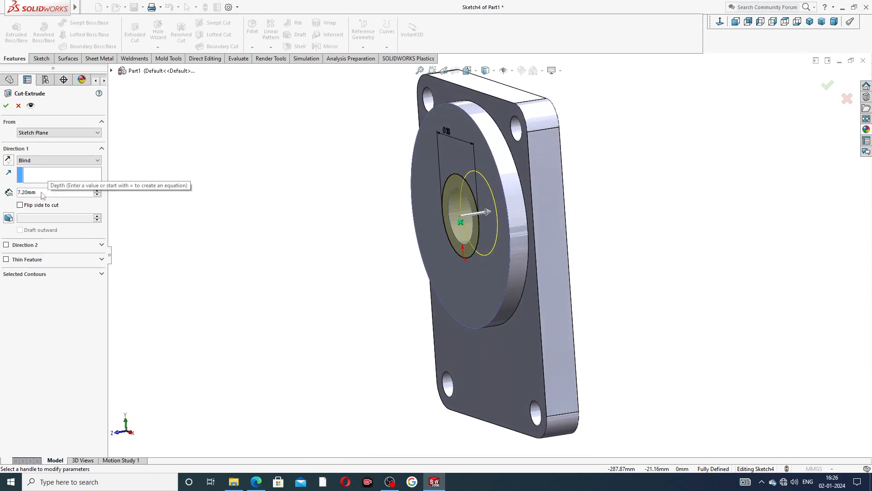
double_click(21, 193)
type("12.5")
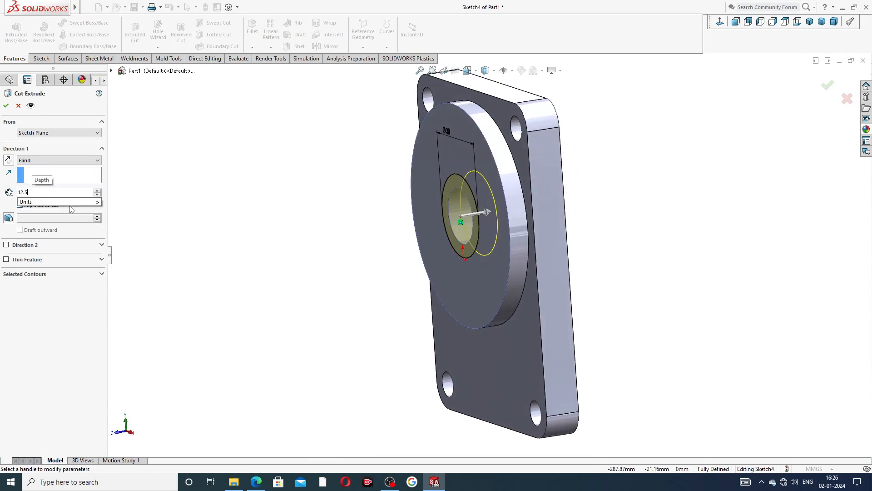
key("Return")
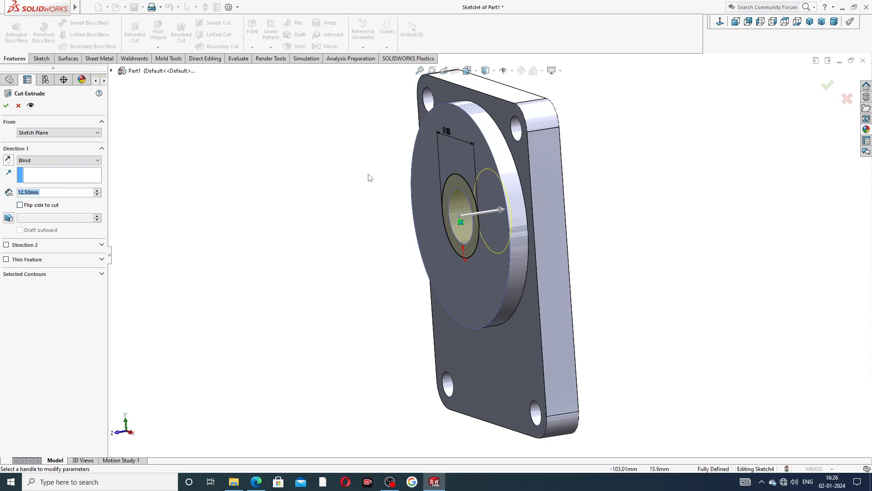
mouse_move(609, 159)
middle_mouse_down()
mouse_move(565, 177)
mouse_move(604, 162)
middle_mouse_up()
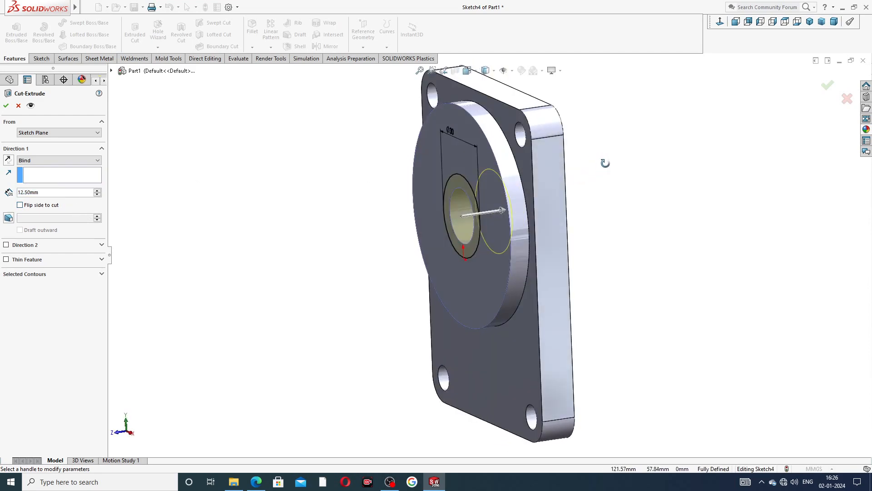
left_click(6, 107)
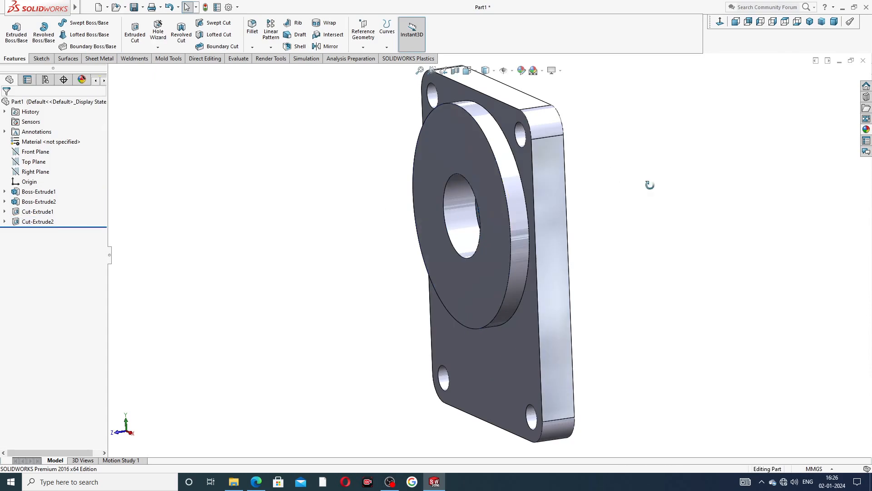
Open a new sketch on the plate's flat back face, opposite the boss, viewed normal to the face
middle_click_drag(649, 185, 674, 183)
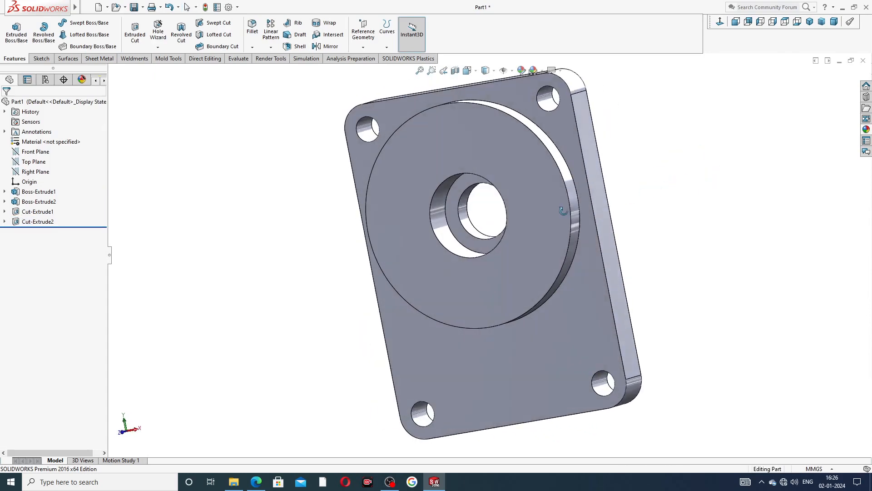
middle_click_drag(563, 211, 580, 191)
middle_click_drag(629, 218, 596, 229)
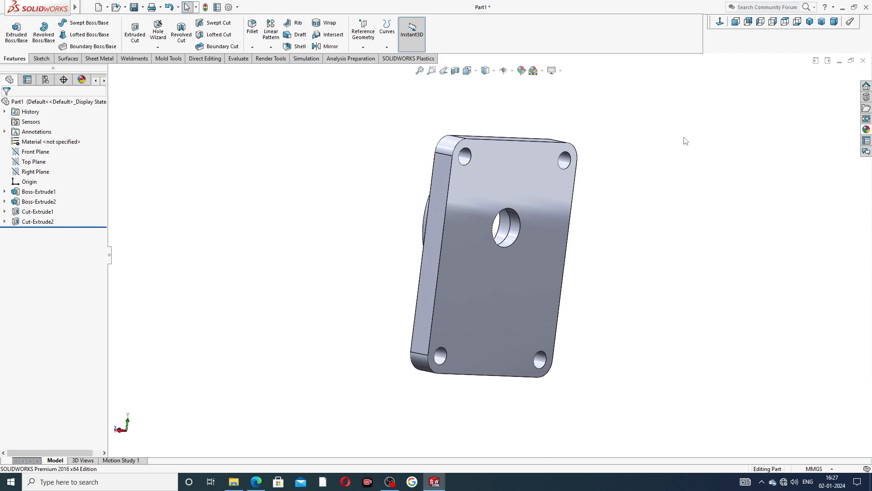
left_click(545, 187)
left_click(581, 160)
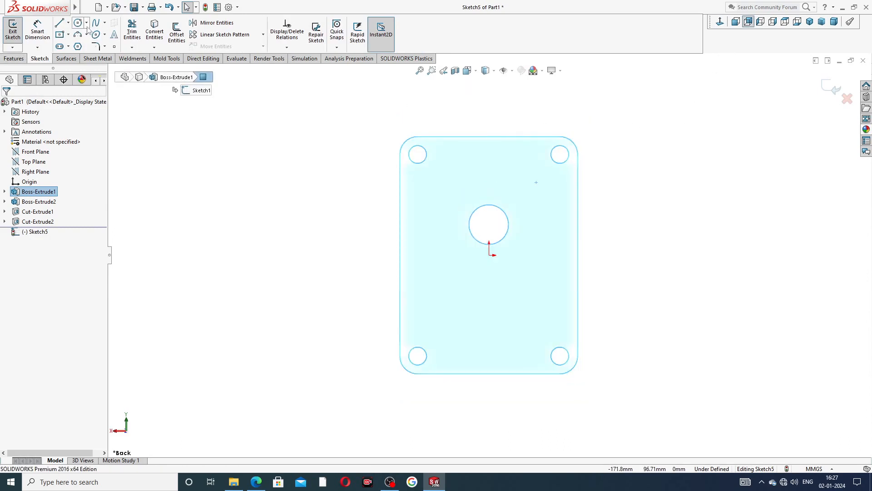
Sketch a vertical centerline about 45 mm long up from the origin and a horizontal one from the origin towards the plate's left edge
left_click(67, 25)
mouse_move(78, 25)
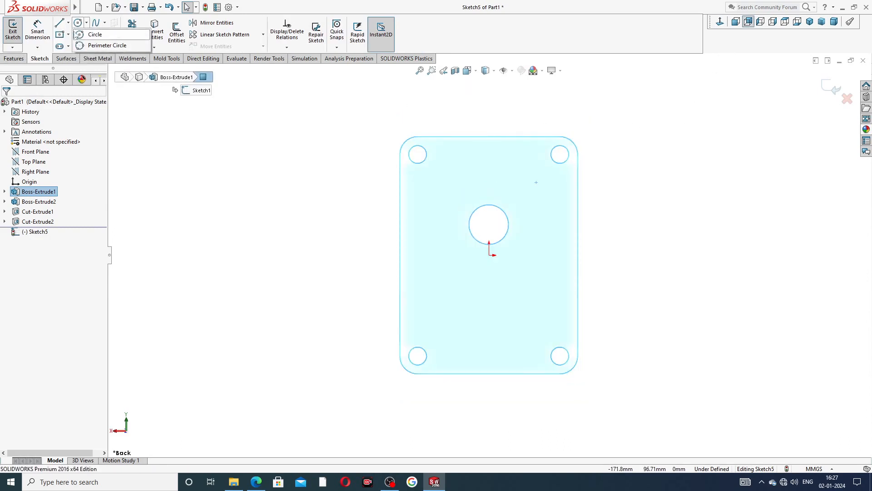
left_click(96, 45)
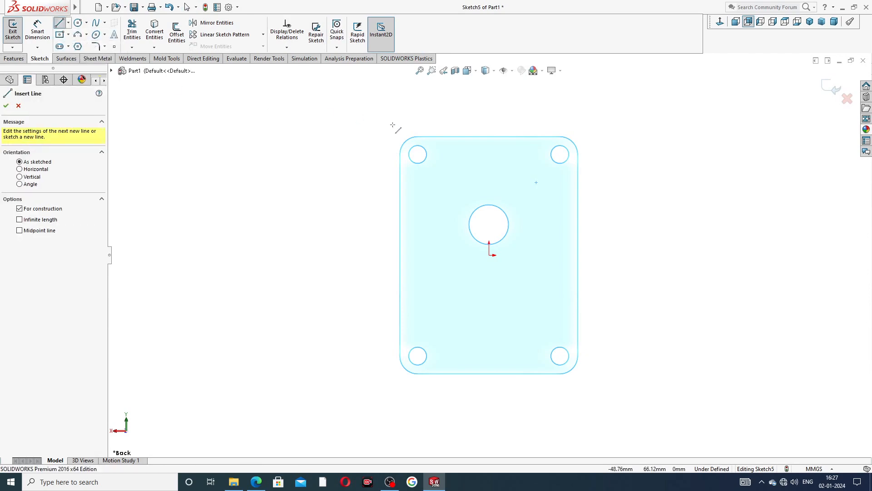
left_click(489, 168)
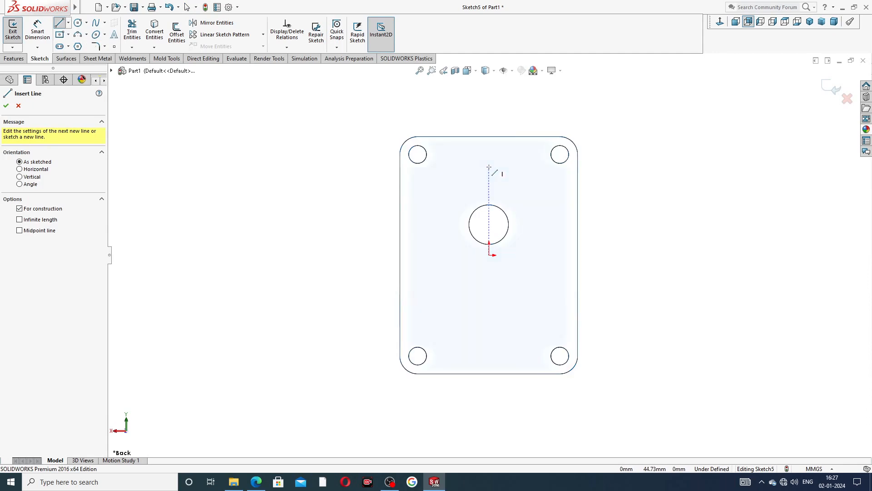
left_click(489, 255)
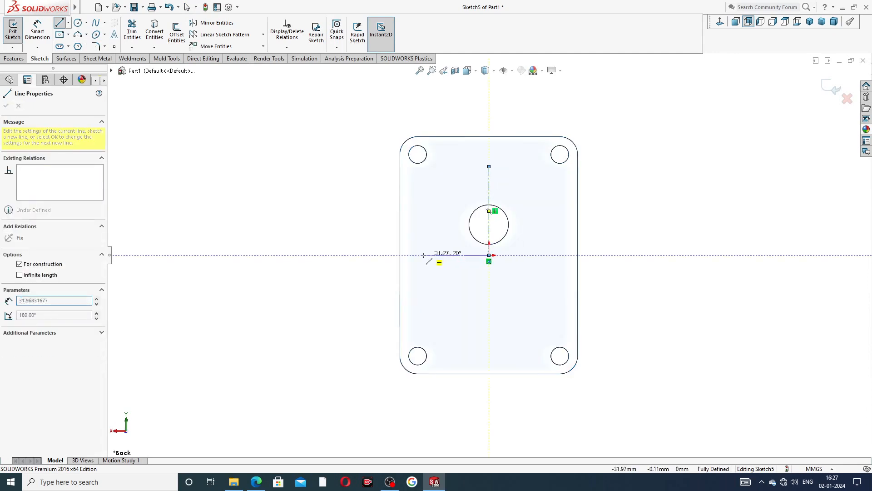
right_click(431, 228)
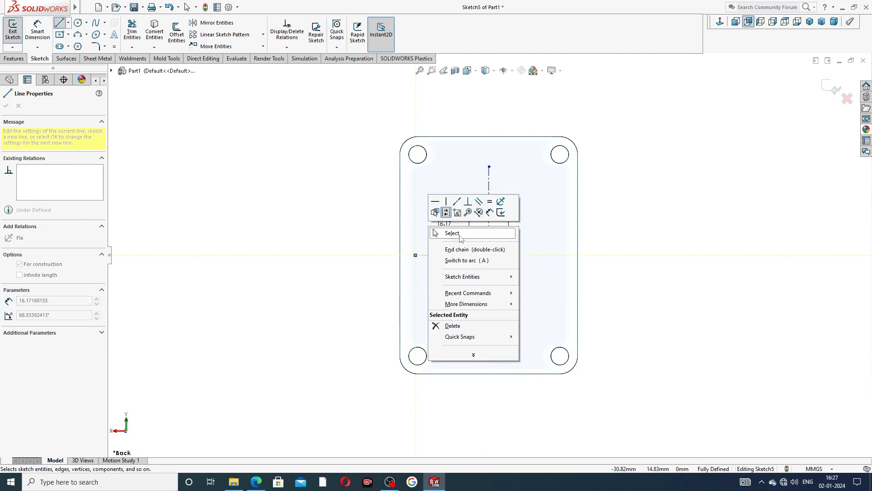
left_click(460, 236)
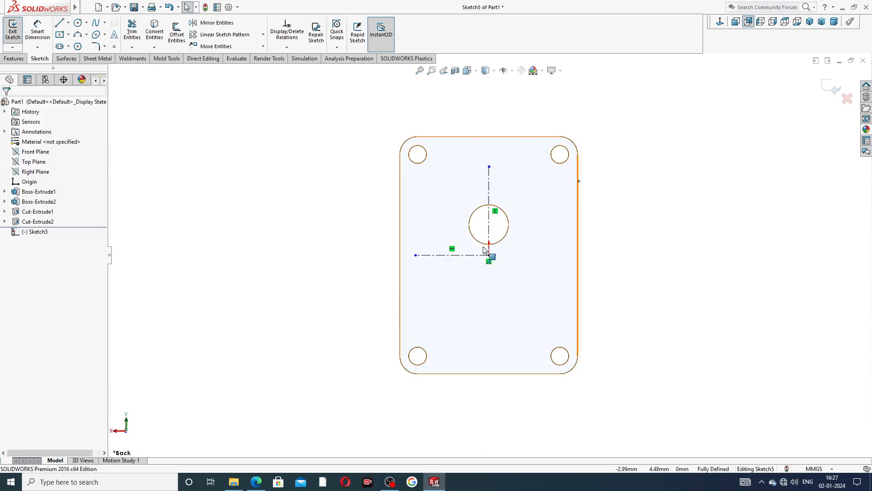
Sketch a centerpoint arc above the bore, centred on the origin, with about 51.3 mm radius and about 54.6° sweep
scroll(485, 249, "down", 1)
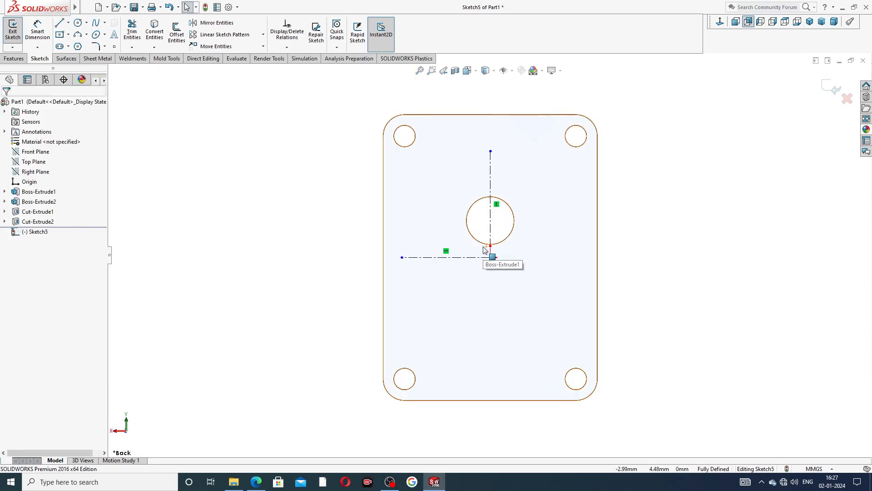
left_click(87, 35)
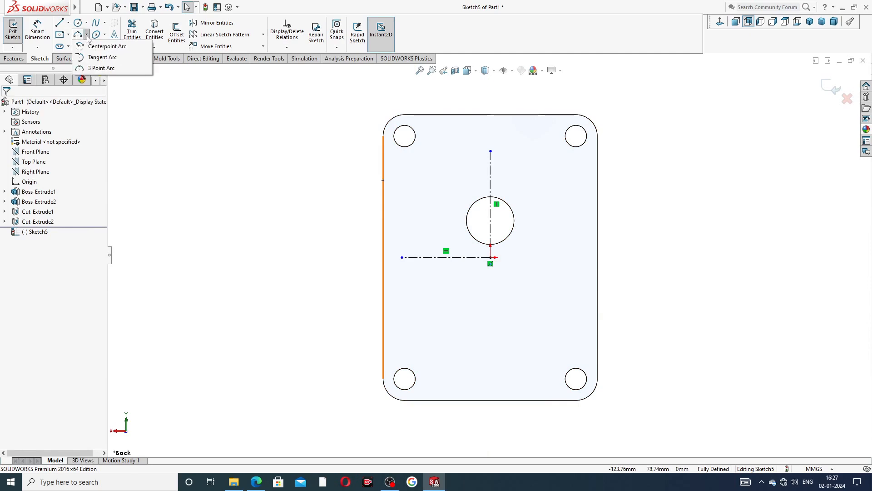
left_click(104, 46)
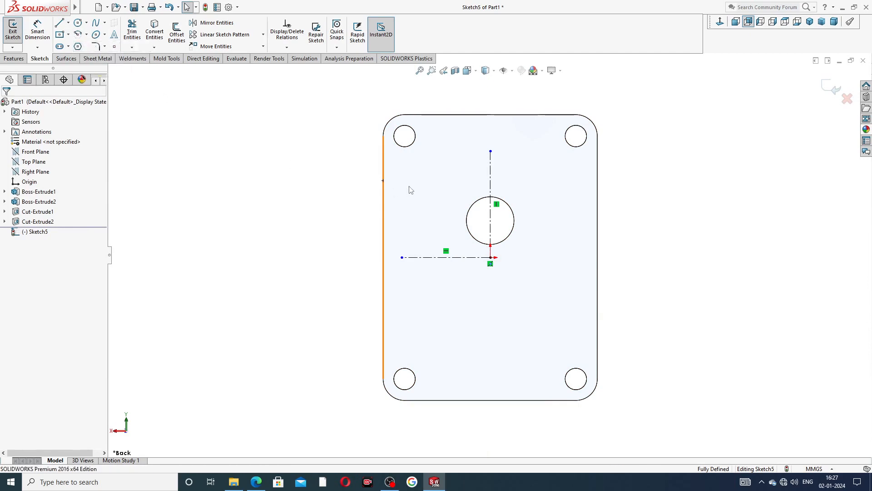
left_click(490, 258)
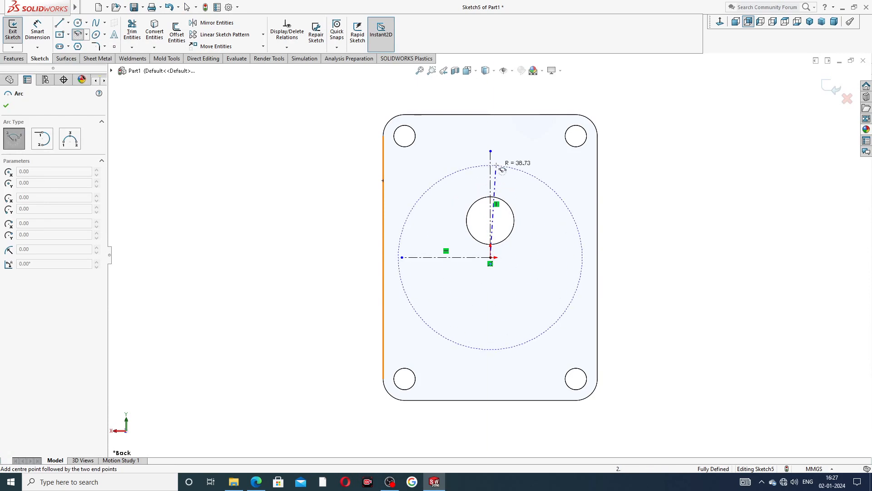
left_click(538, 145)
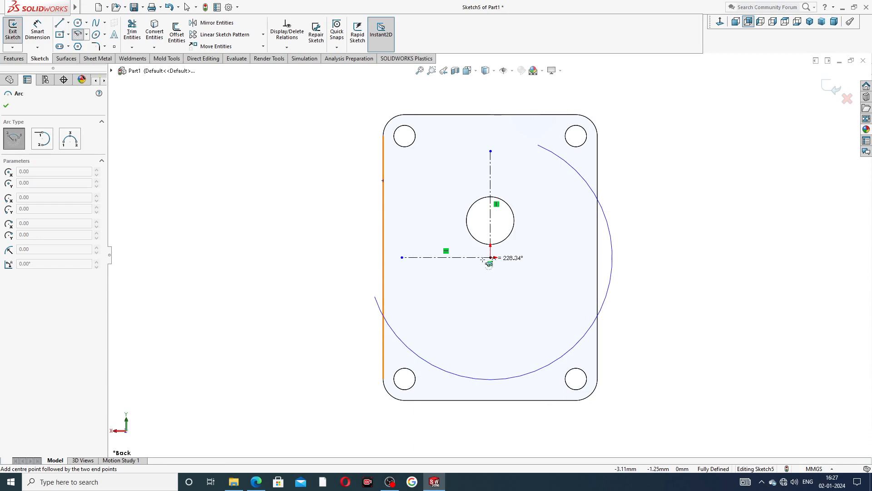
left_click(439, 174)
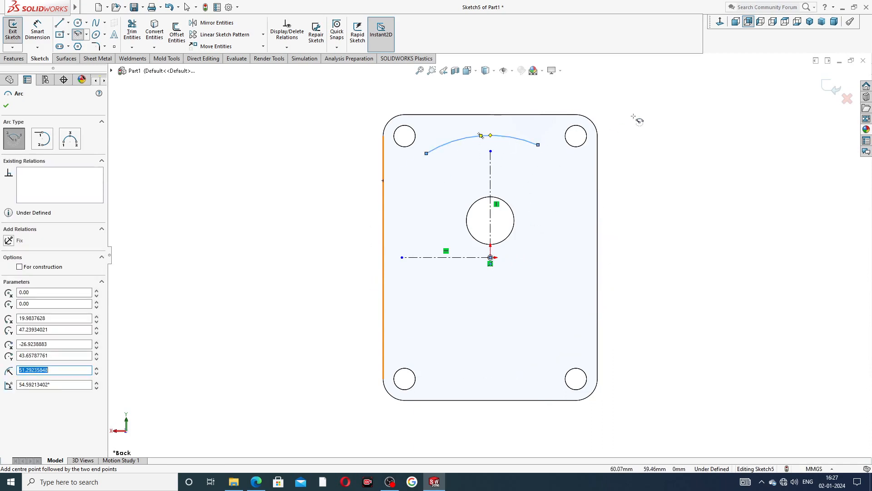
right_click(637, 119)
left_click(653, 124)
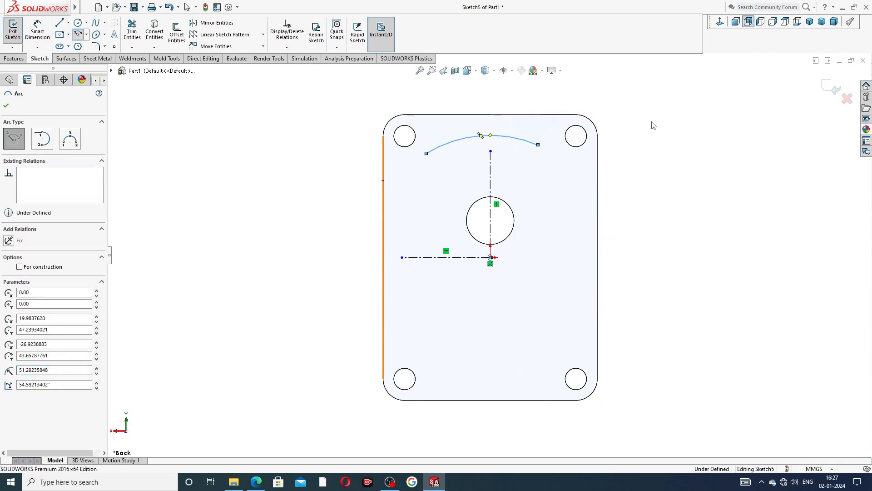
Shrink the arc above the bore to about 41.7 mm radius and make its two endpoints horizontal to each other
left_click(522, 144)
left_click_drag(523, 146, 532, 169)
left_click(622, 157)
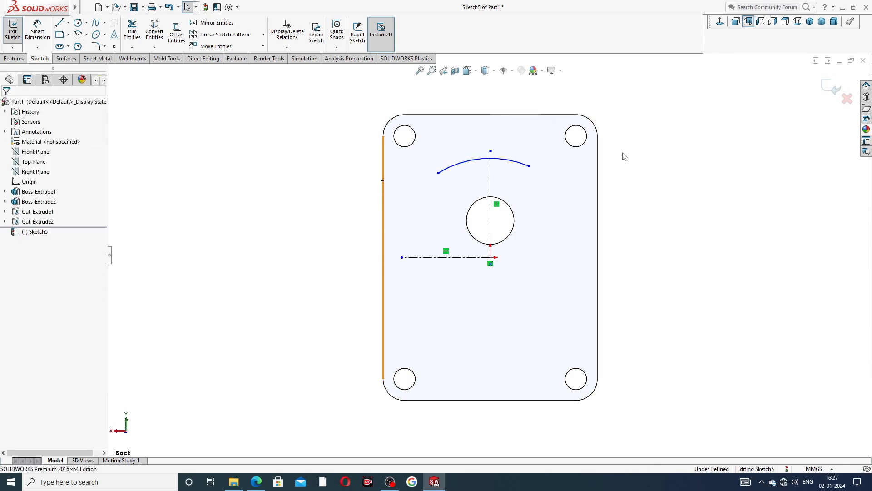
left_click(529, 166)
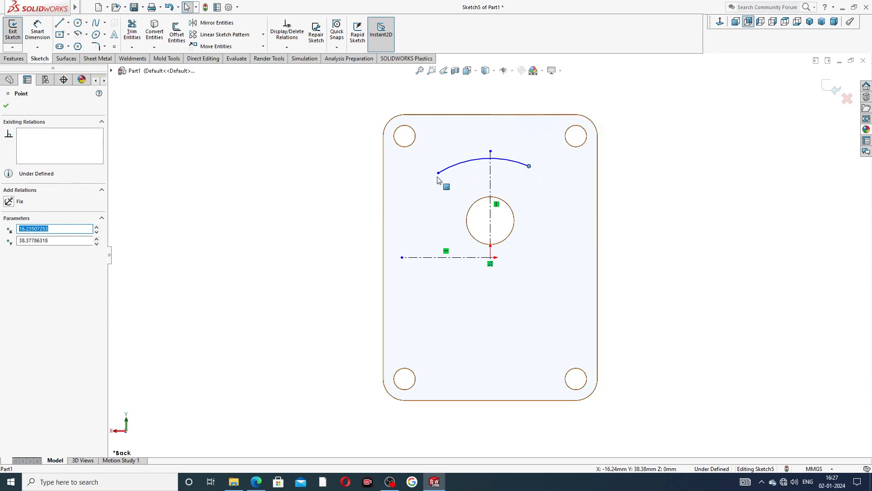
left_click(439, 174, "ctrl")
left_click(464, 135)
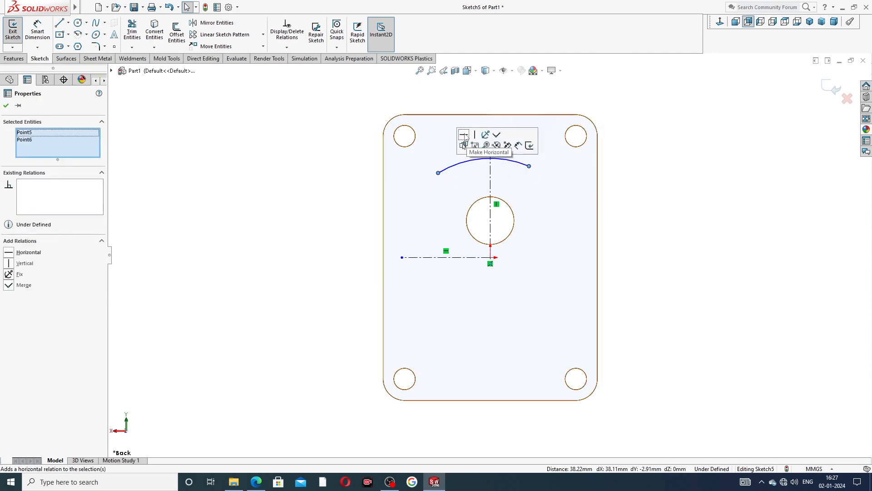
left_click(627, 145)
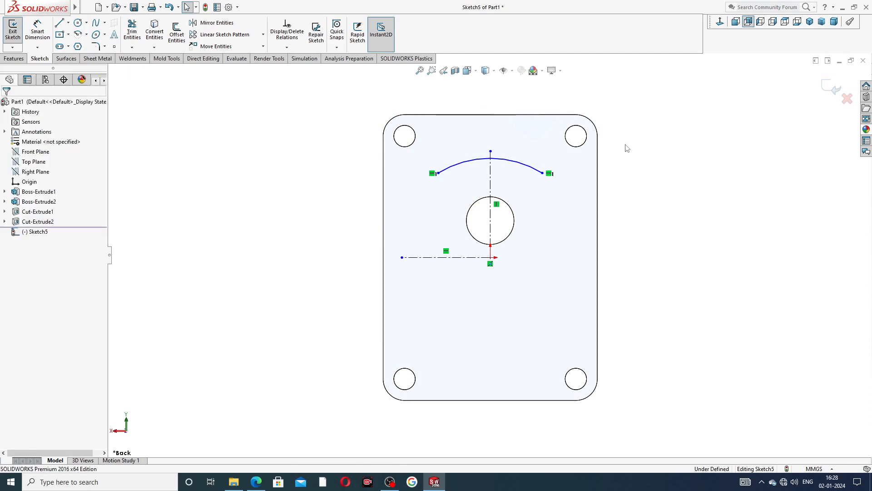
Consult the PDF drawing, then dimension the arc to a 50 mm radius and end dimensioning
scroll(487, 200, "down", 3)
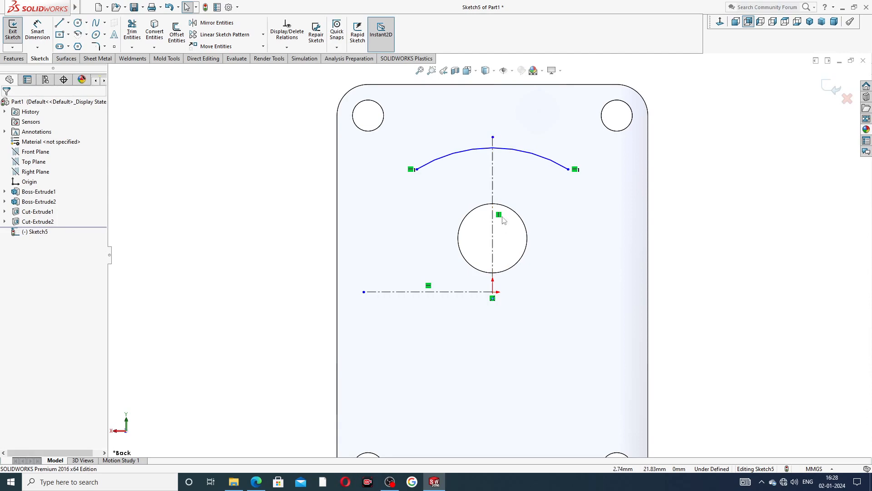
left_click(256, 482)
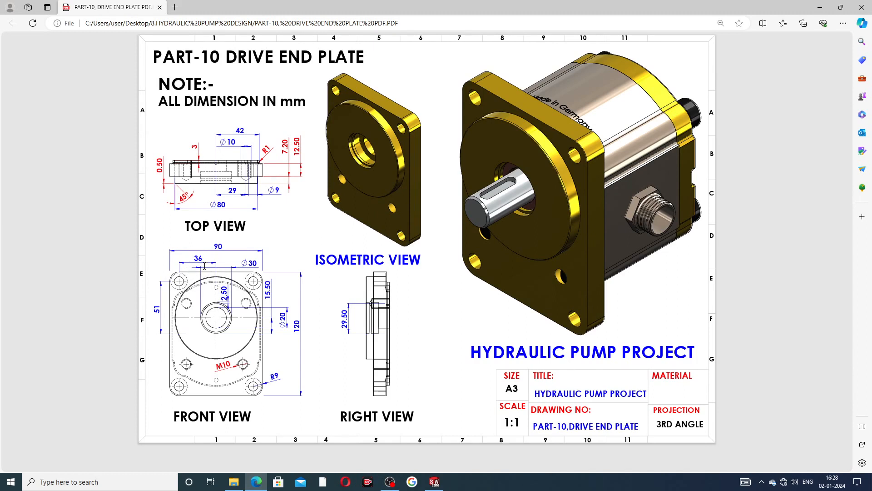
left_click(262, 484)
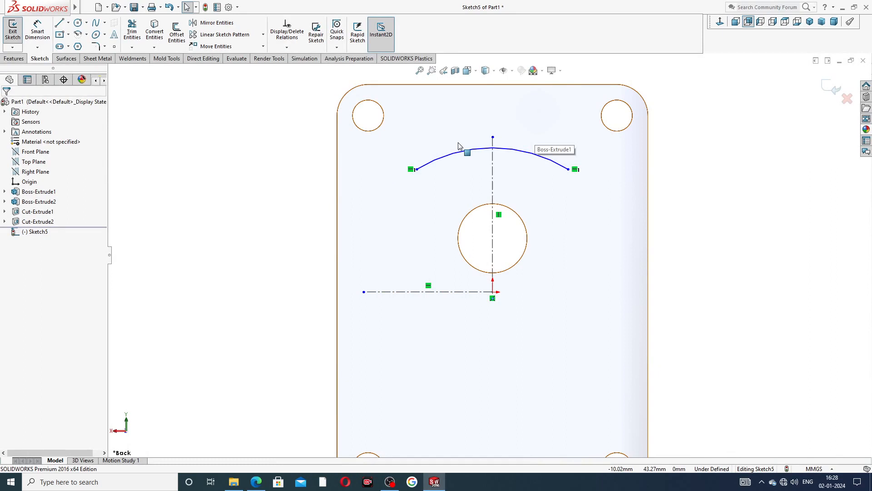
left_click(37, 31)
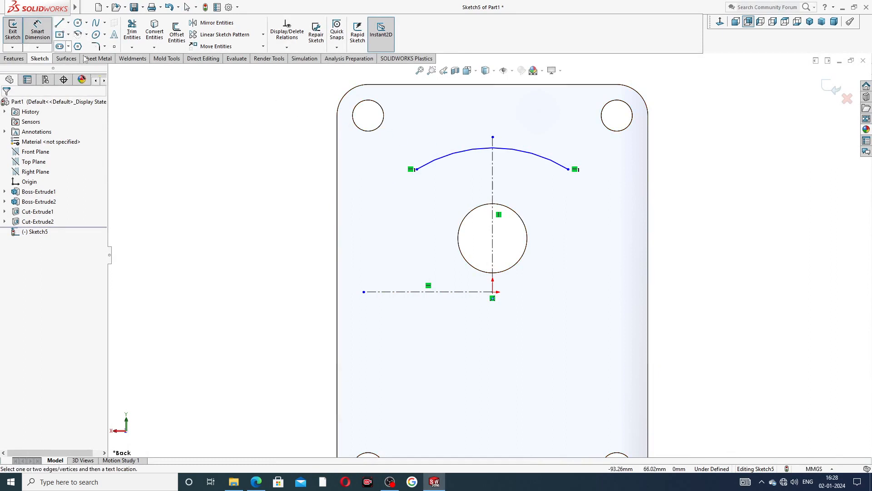
left_click(461, 151)
left_click(447, 127)
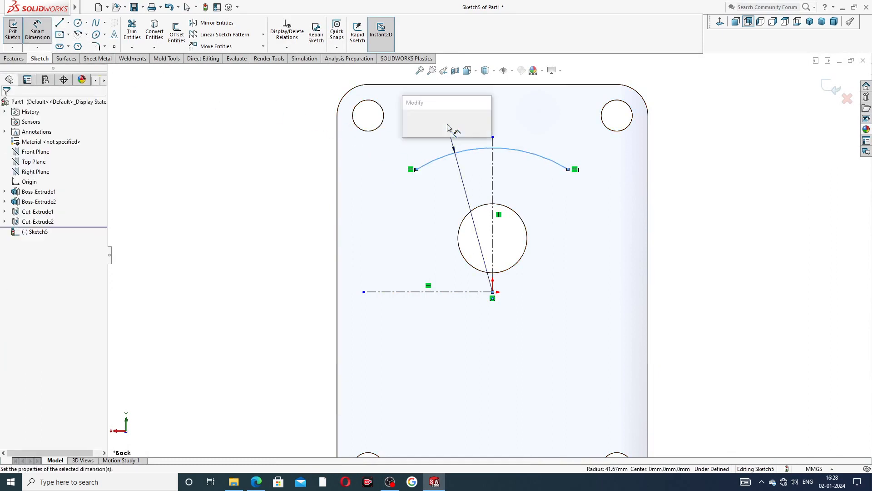
type("50")
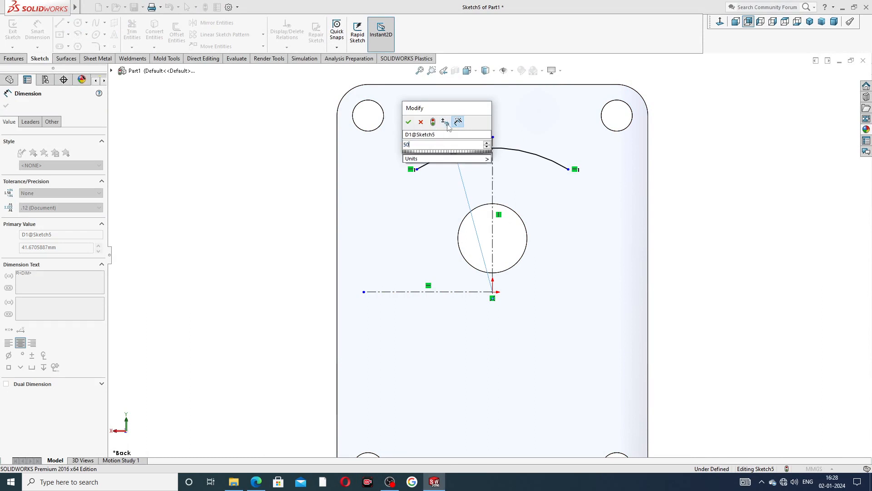
key("Return")
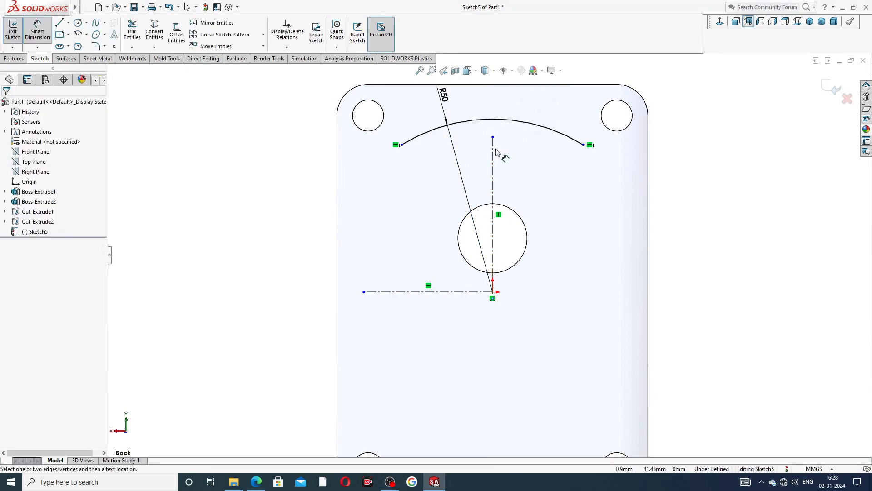
key("f")
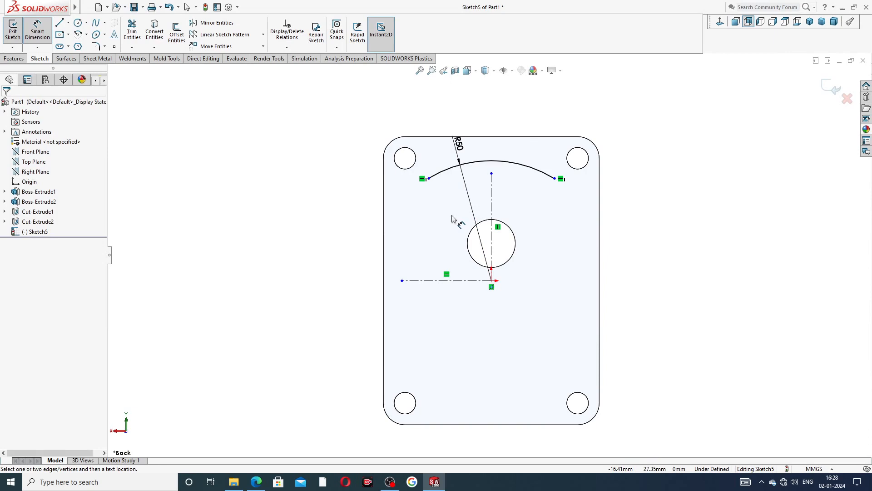
right_click(639, 143)
left_click(667, 135)
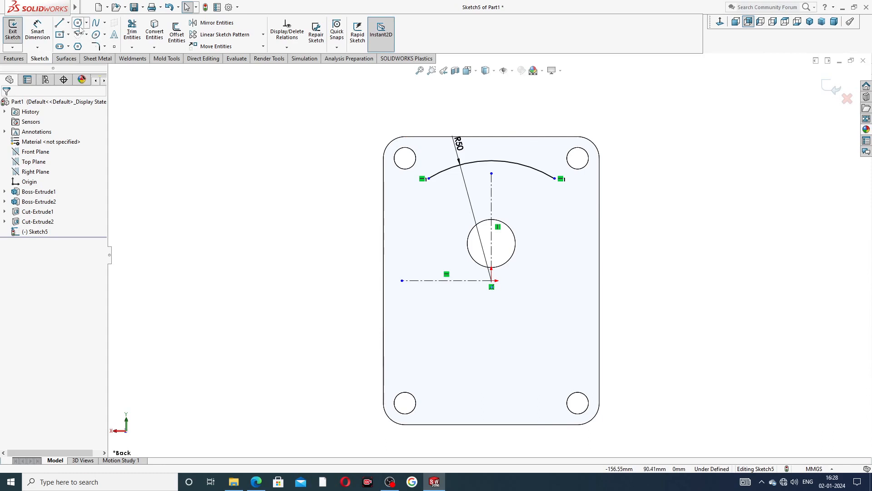
Sketch a circle of about 4.9 mm radius just below the arc's left end, then end the Circle command
left_click(78, 23)
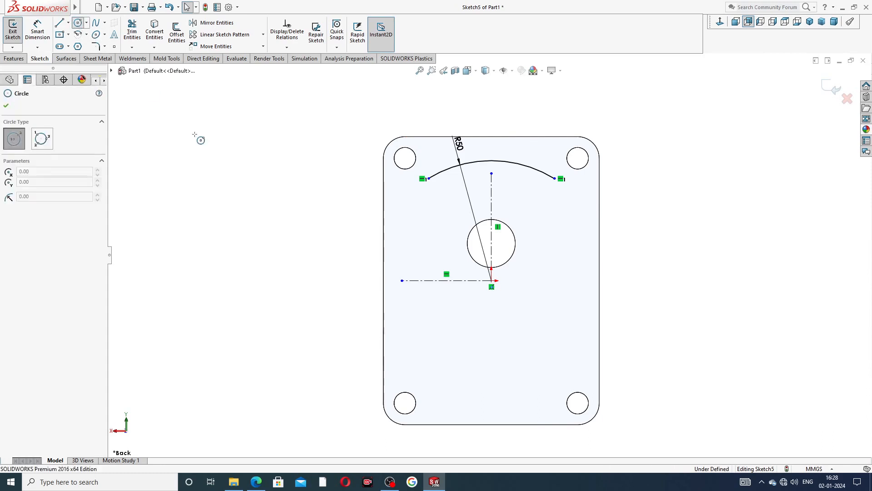
left_click(423, 205)
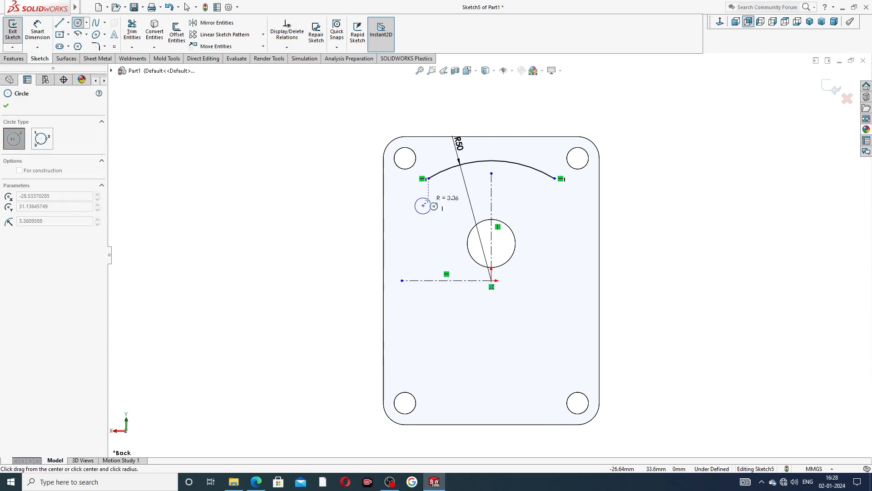
left_click(432, 199)
right_click(450, 195)
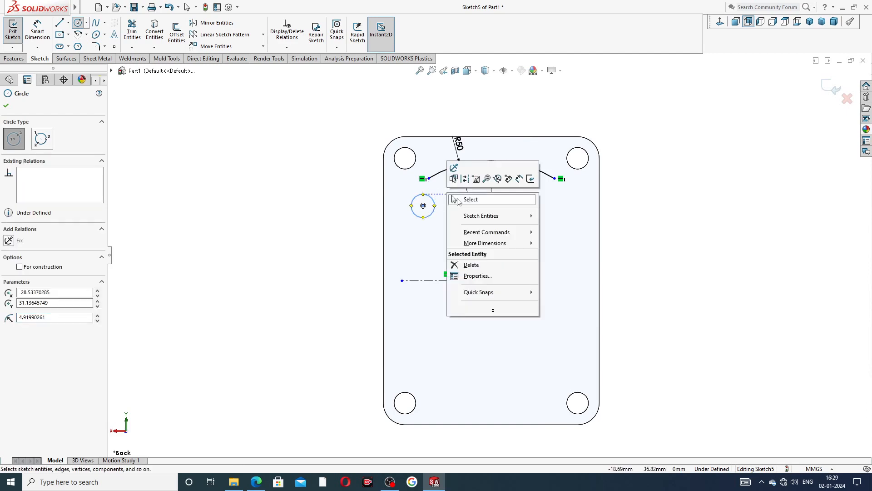
left_click(460, 197)
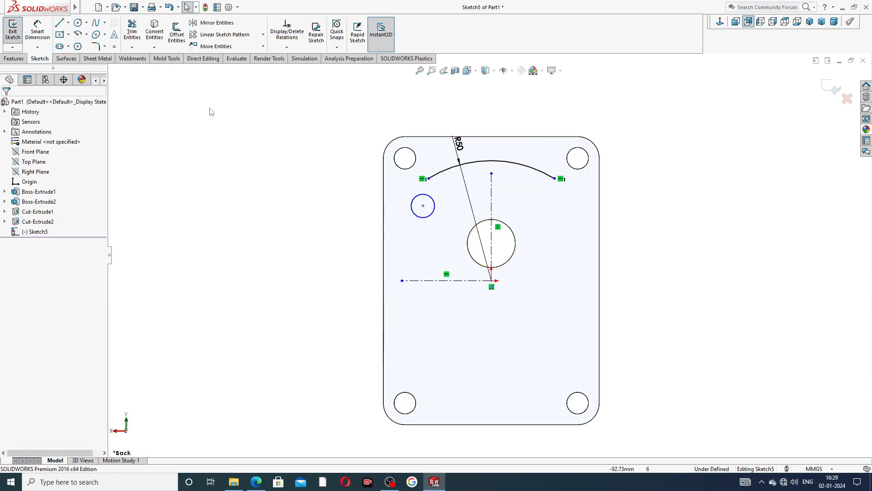
Dimension the small circle below the arc's left end to a 10 mm diameter, then end dimensioning
left_click(414, 212)
left_click(367, 183)
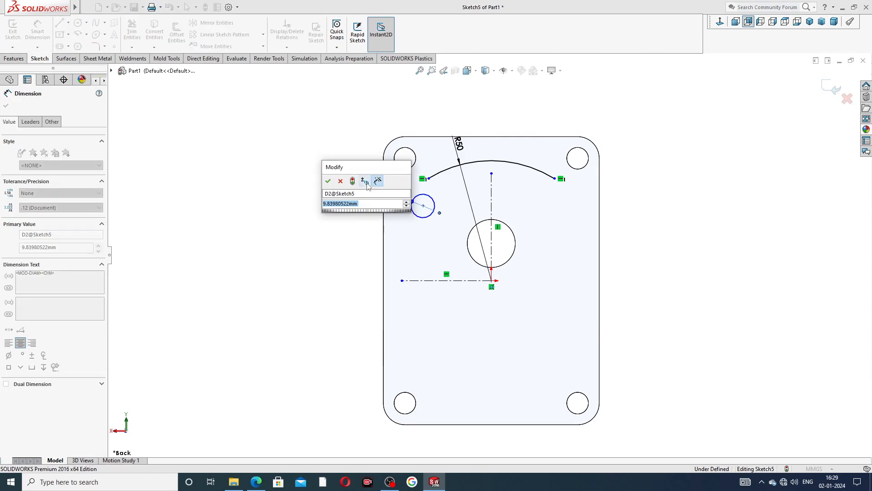
type("10")
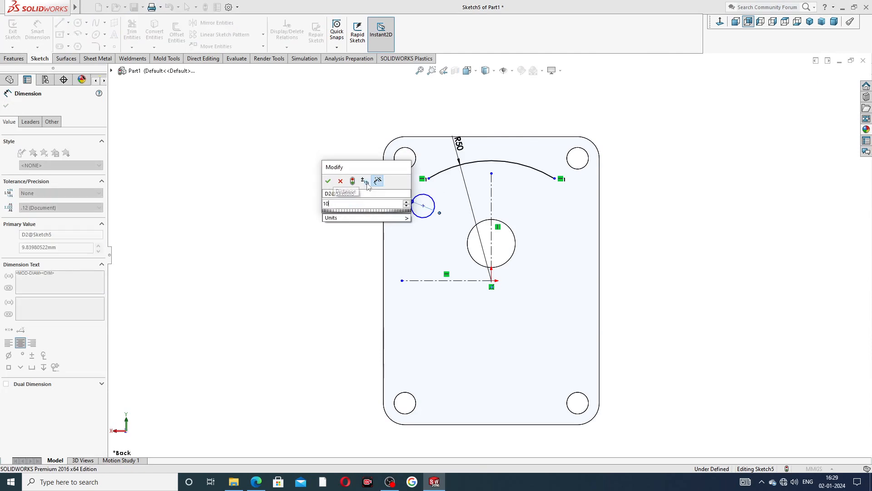
key("Return")
right_click(320, 148)
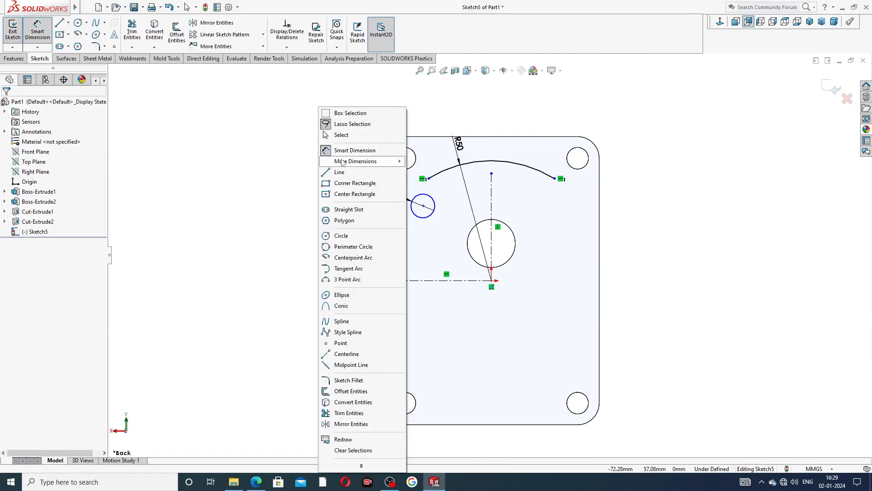
left_click(344, 138)
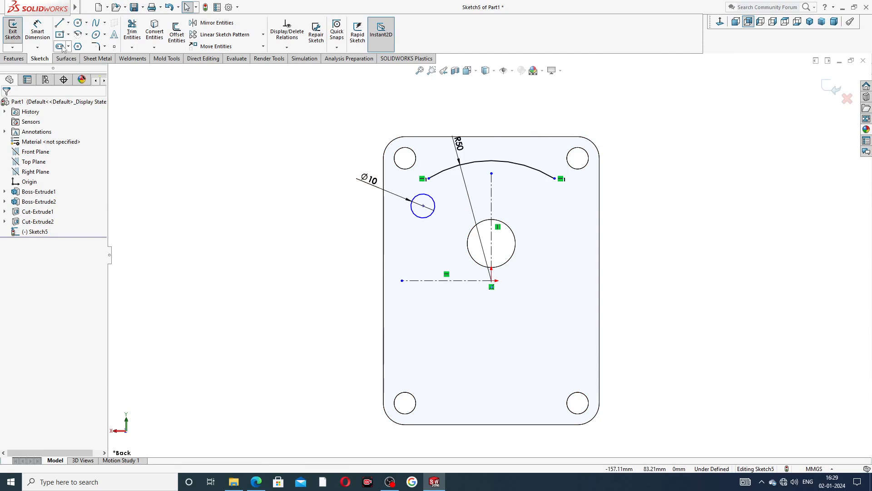
Dimension the horizontal distance from the small circle's centre to the vertical centerline as 29 mm
left_click(38, 29)
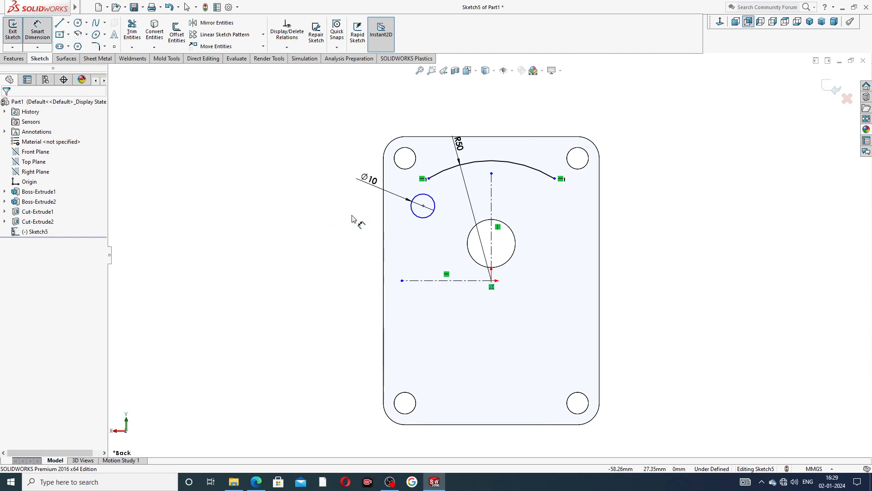
left_click(423, 206)
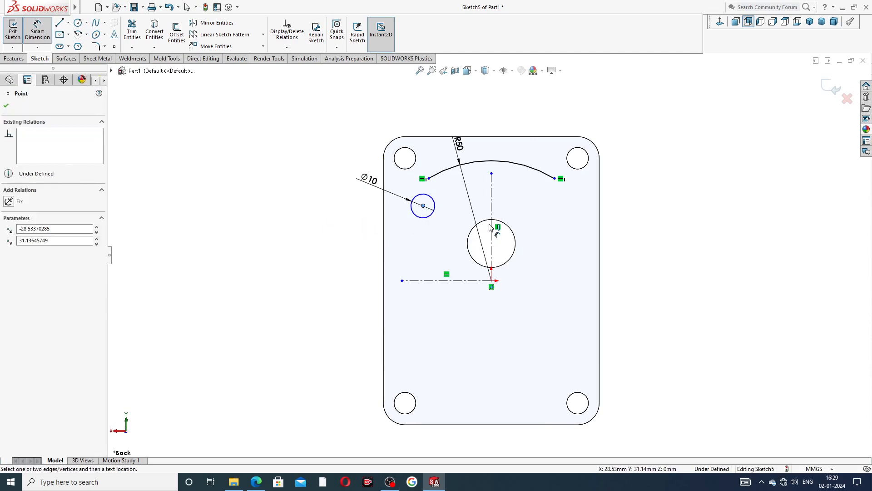
left_click(491, 215)
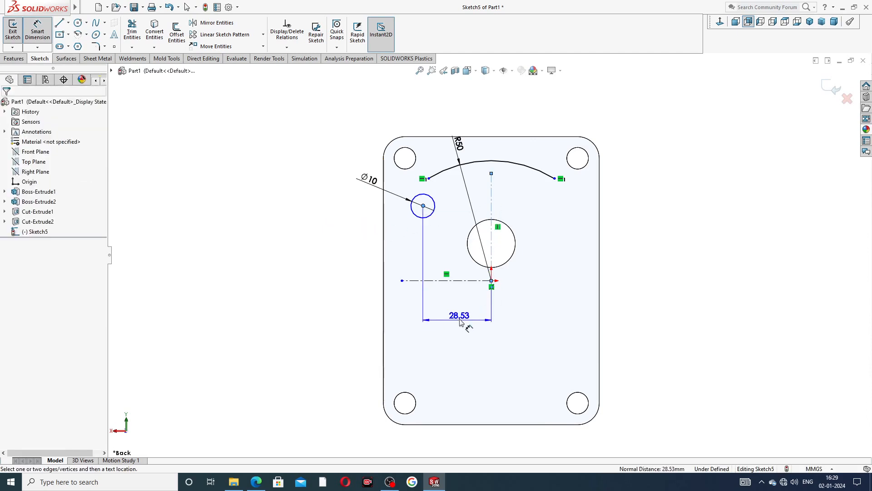
left_click(473, 331)
type("29")
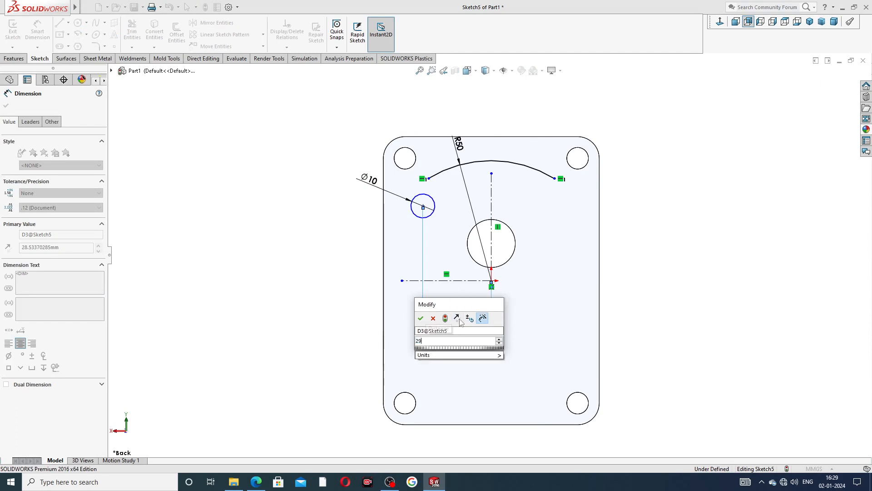
key("Return")
key("Escape")
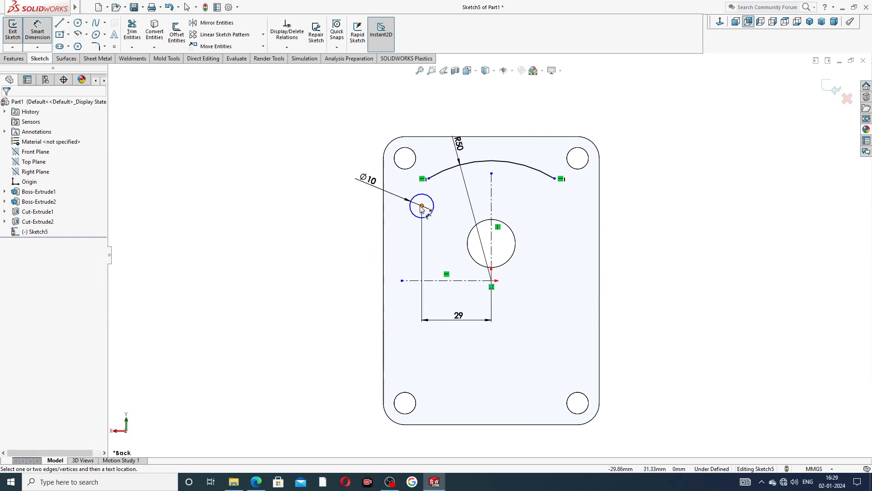
Dimension the vertical distance from the small circle's centre to the horizontal centerline as 29.5 mm, then end dimensioning
left_click(422, 206)
left_click(422, 281)
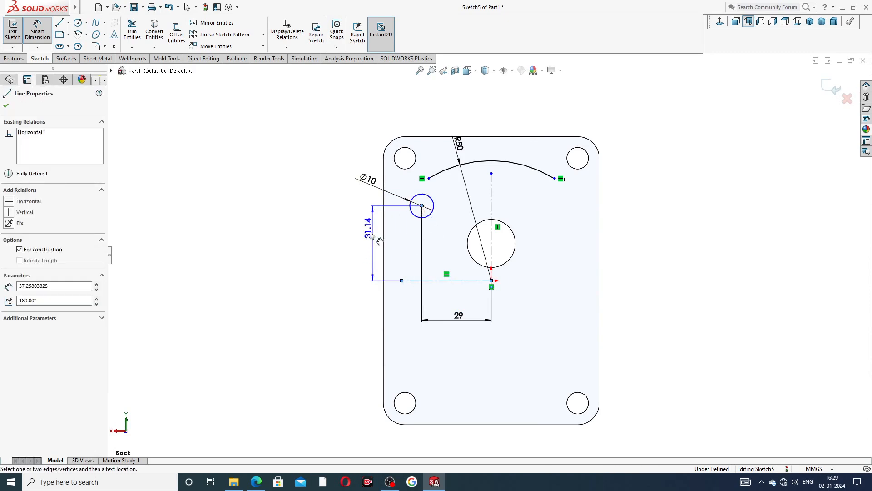
left_click(369, 239)
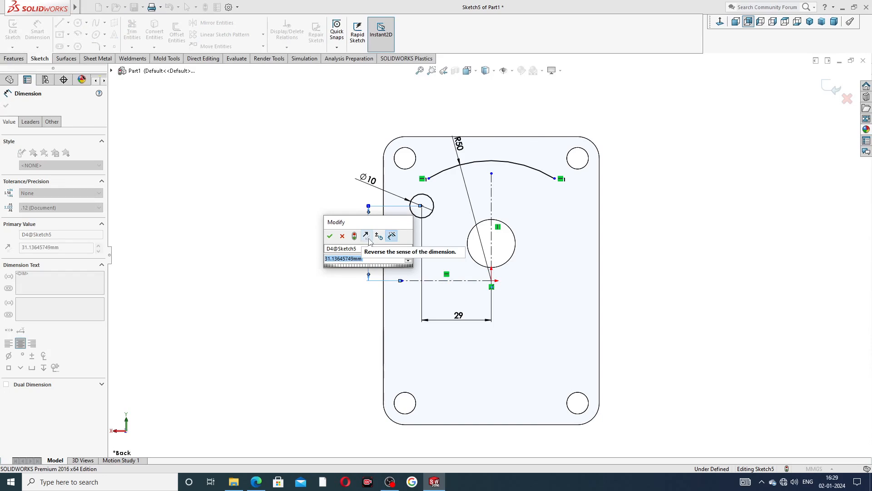
type("29")
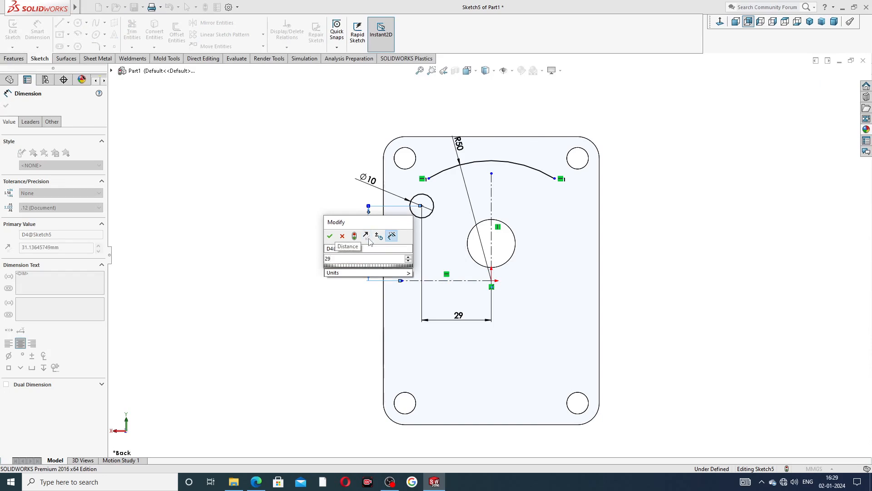
type(".5")
key("Return")
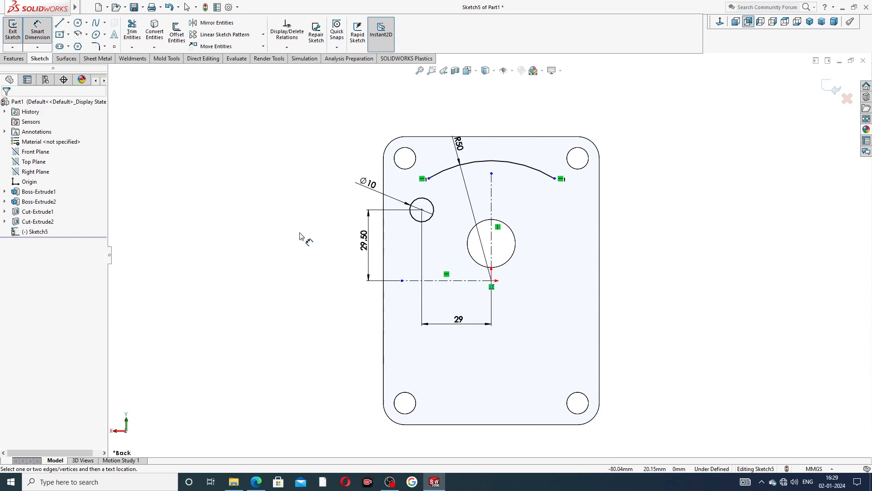
right_click(298, 225)
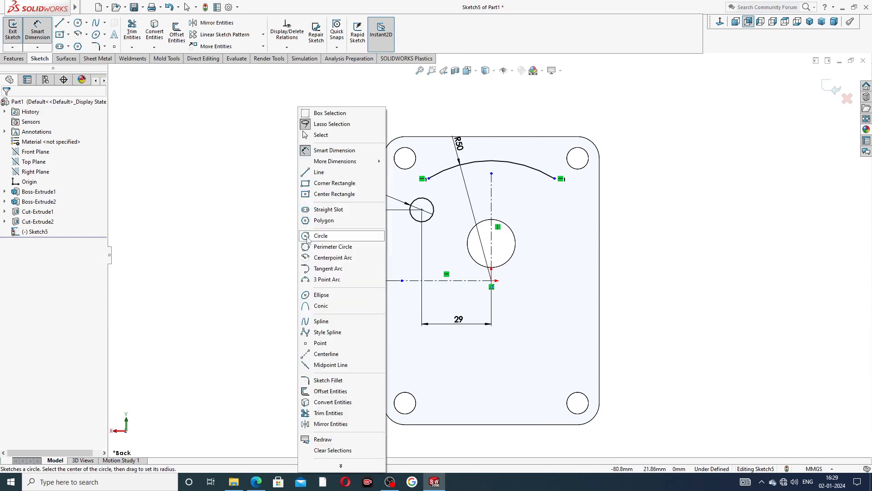
left_click(335, 136)
Consult the PDF drawing, then align the 50 mm arc's left endpoint vertically with the small circle's centre
left_click(256, 482)
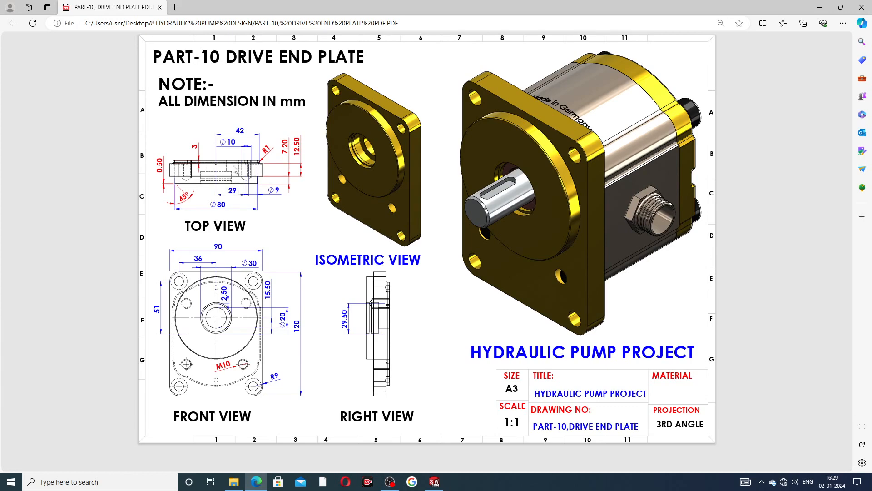
left_click(434, 482)
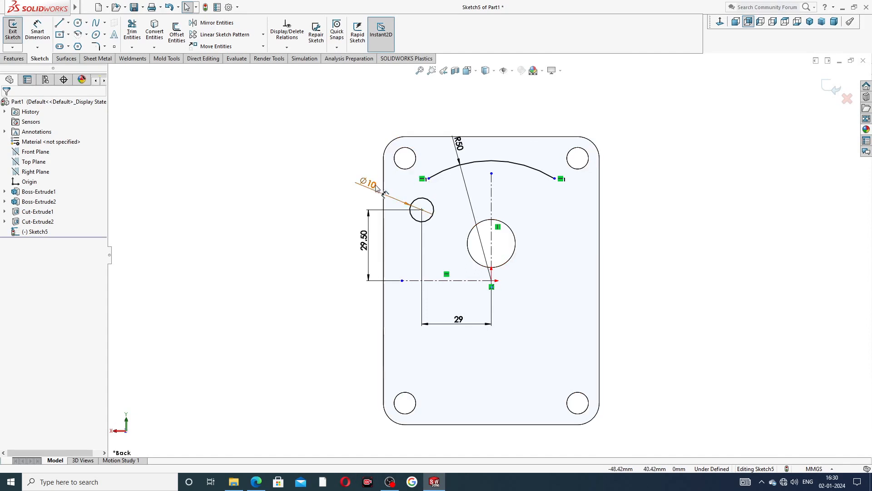
scroll(431, 185, "down", 2)
left_click(433, 180)
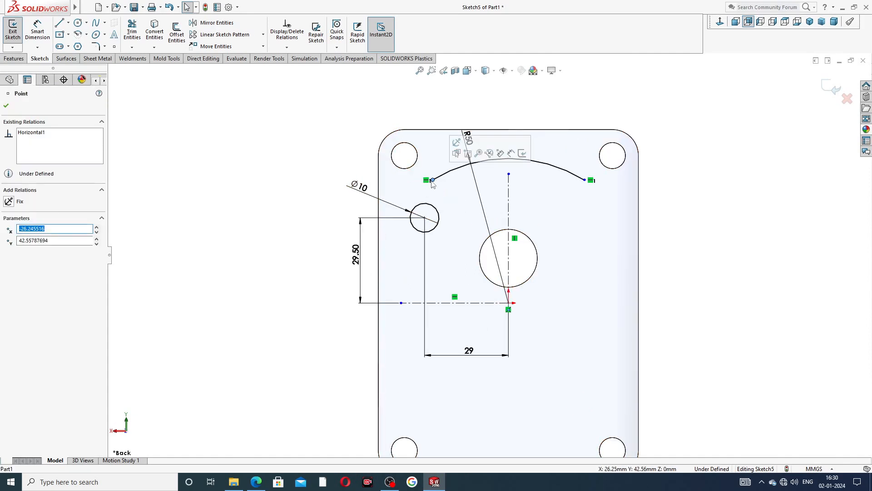
left_click(426, 218, "ctrl")
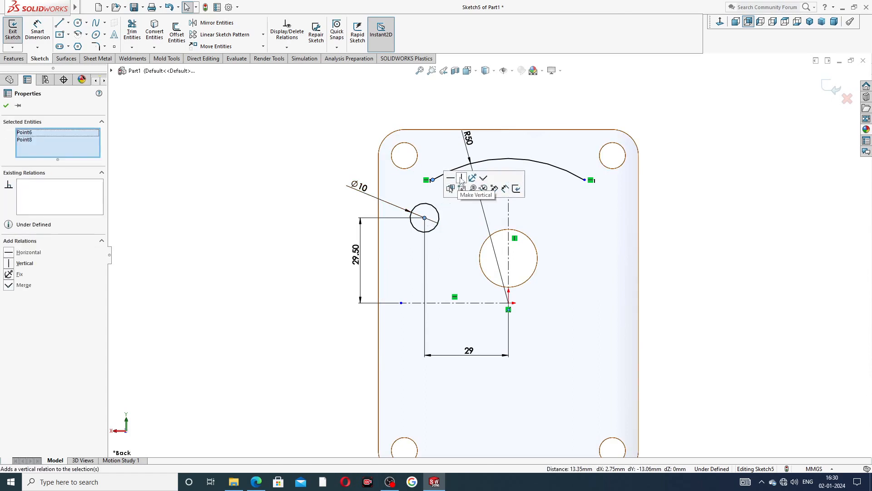
left_click(462, 177)
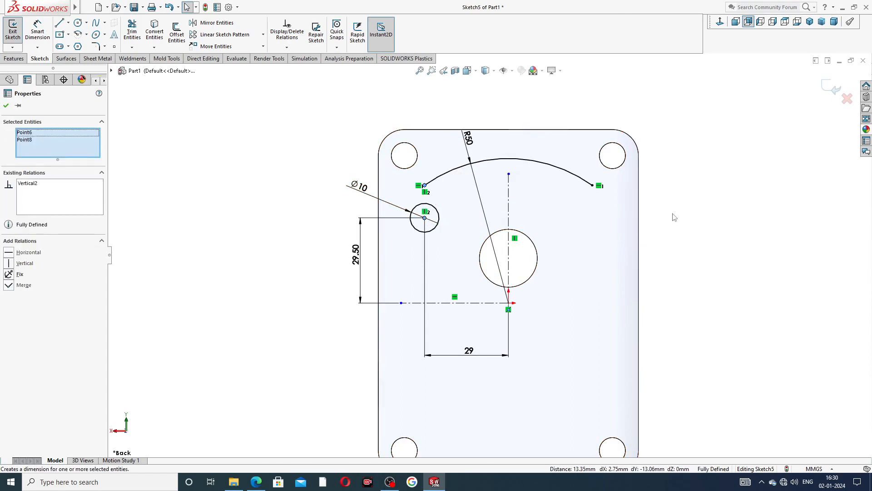
left_click(676, 209)
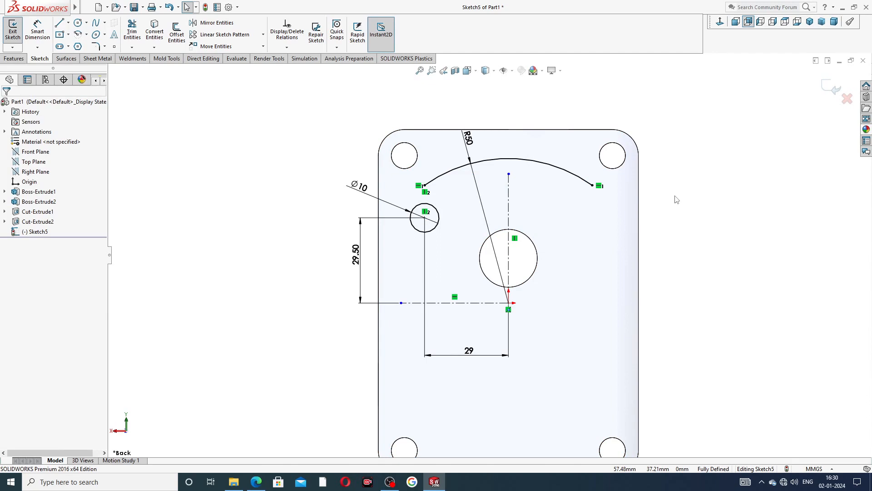
Sketch a 3 point arc from the large arc's left end around the small circle's outer side, with about 16.4 mm radius and 67° sweep
scroll(415, 230, "down", 2)
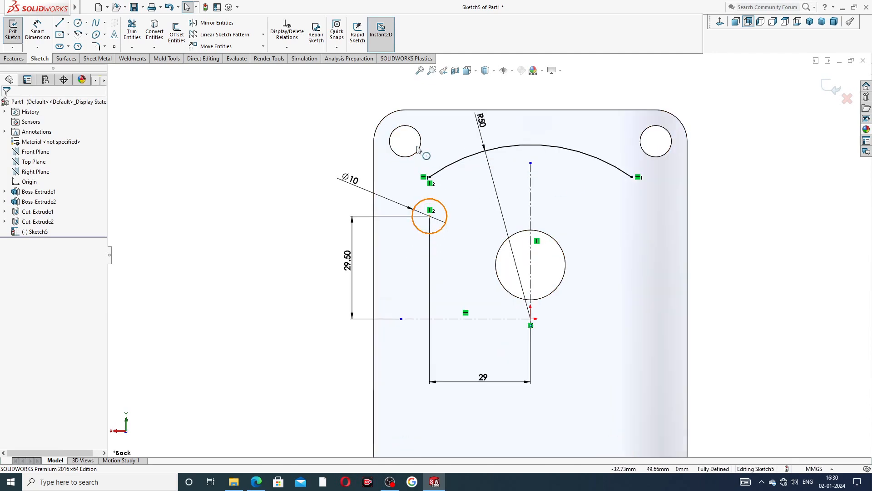
left_click(87, 34)
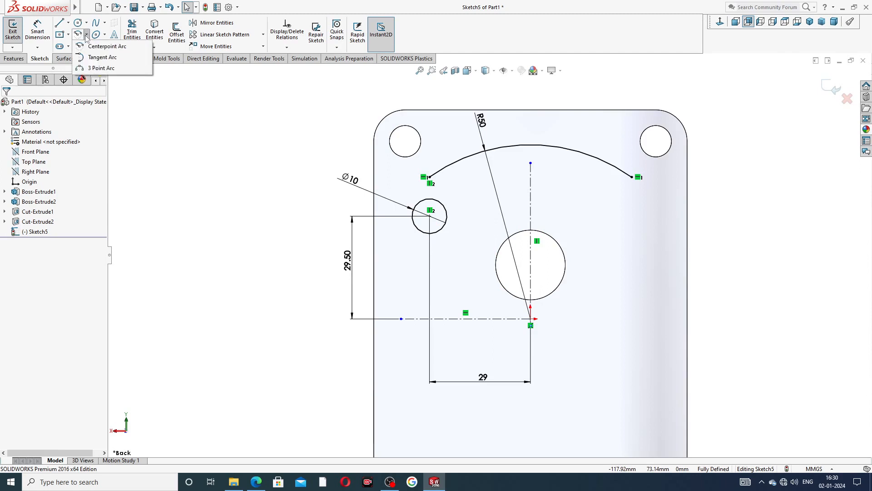
left_click(100, 69)
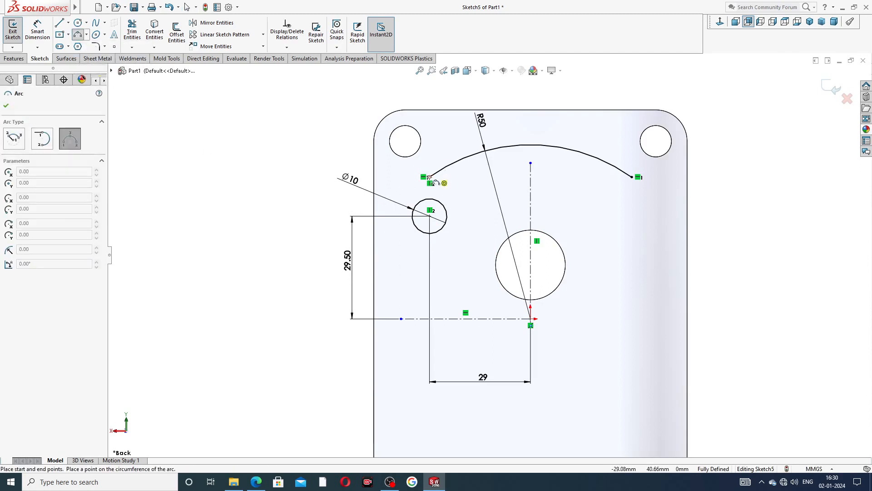
left_click(429, 177)
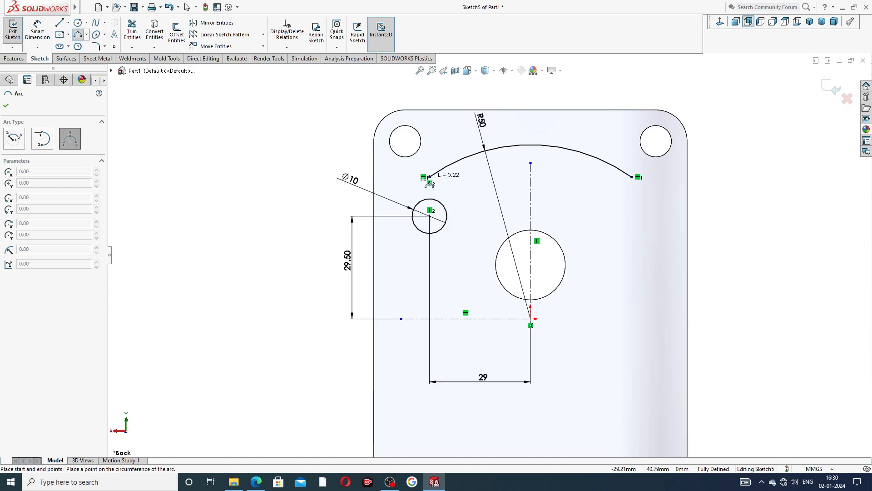
left_click(392, 226)
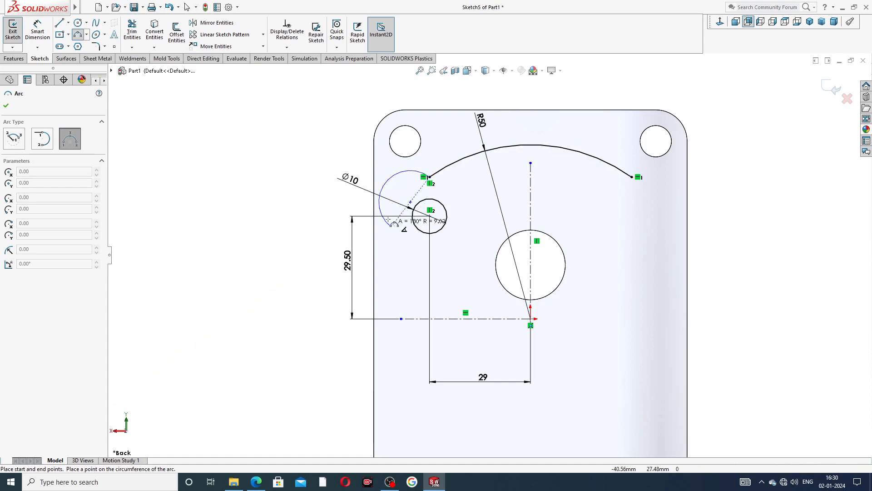
left_click(403, 195)
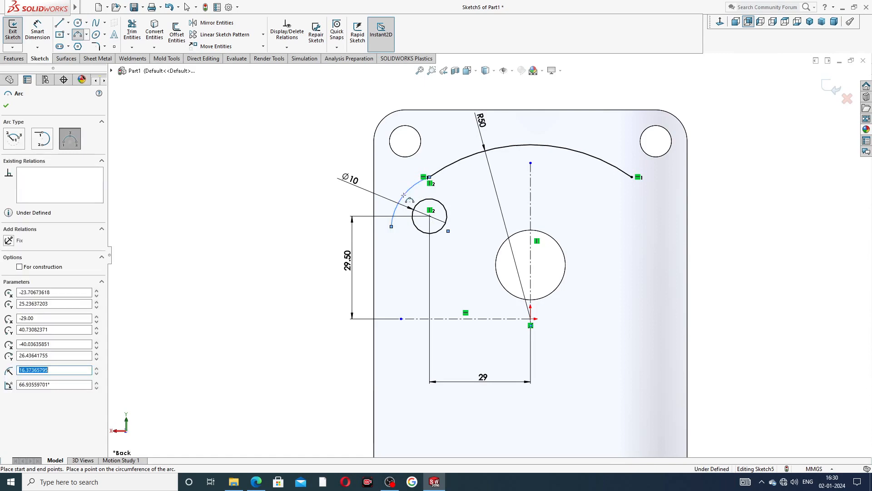
right_click(394, 135)
left_click(415, 173)
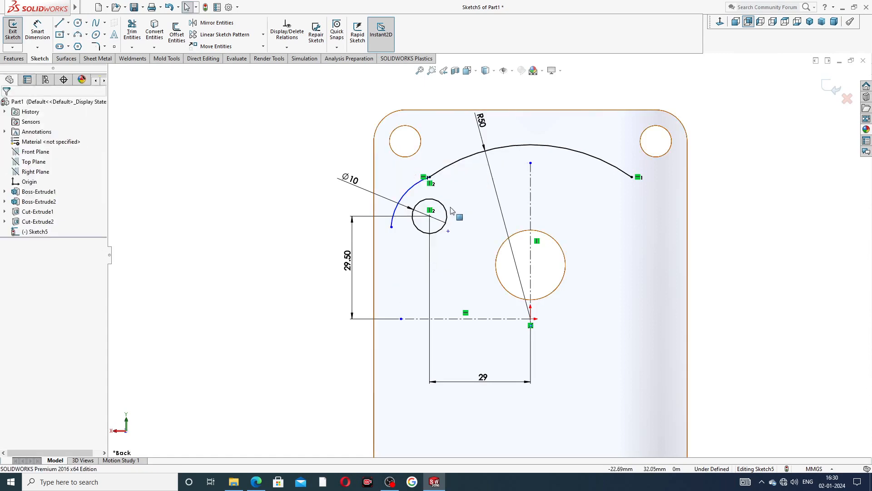
Merge the new corner arc's centre point with the small circle's centre
scroll(452, 210, "down", 3)
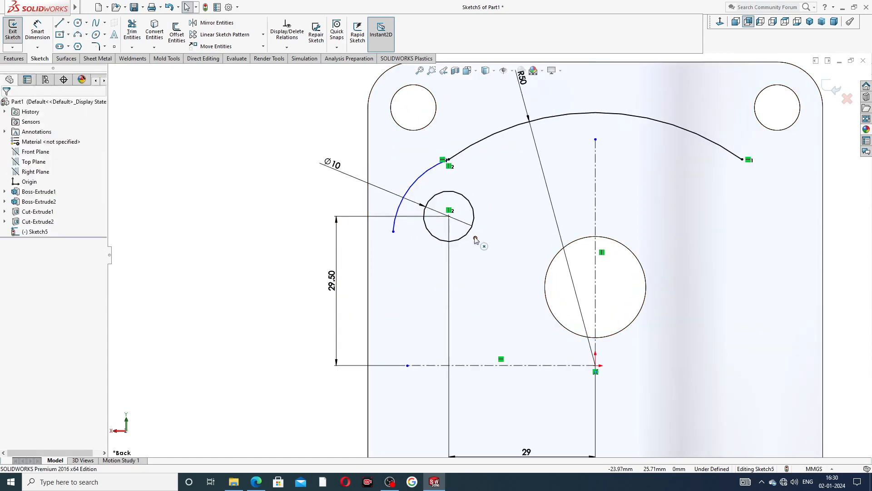
left_click(476, 239)
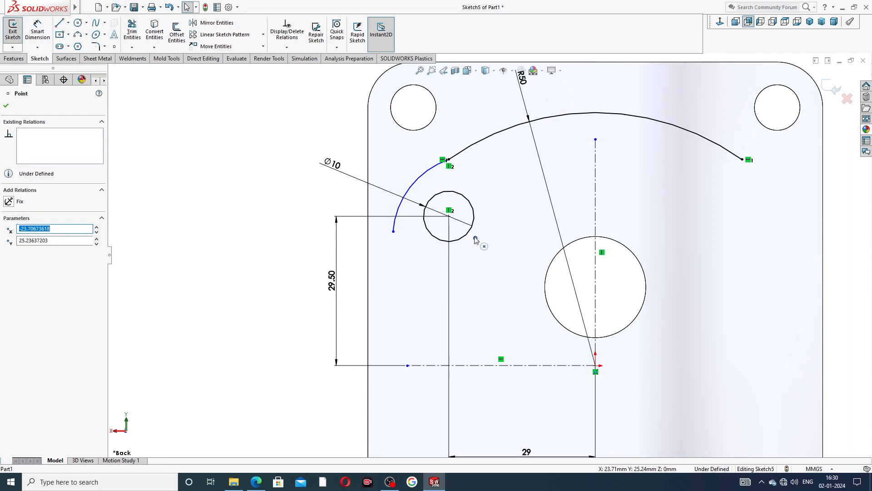
left_click(449, 217, "ctrl")
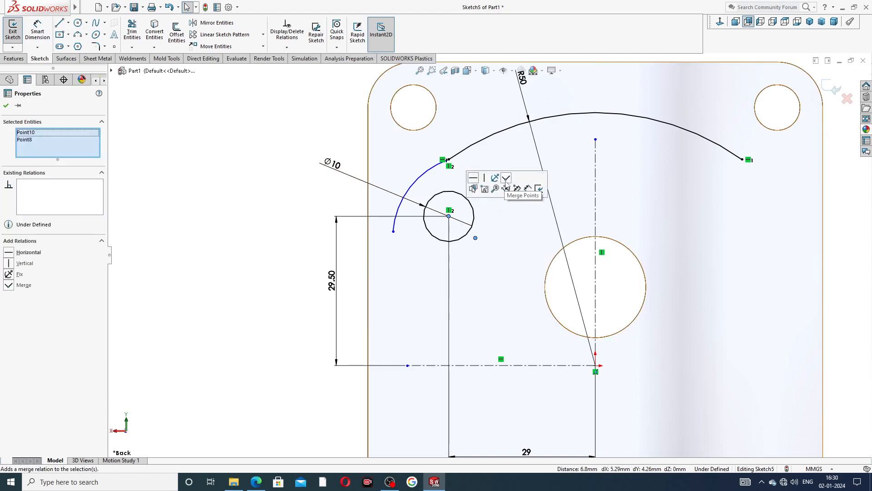
left_click(506, 178)
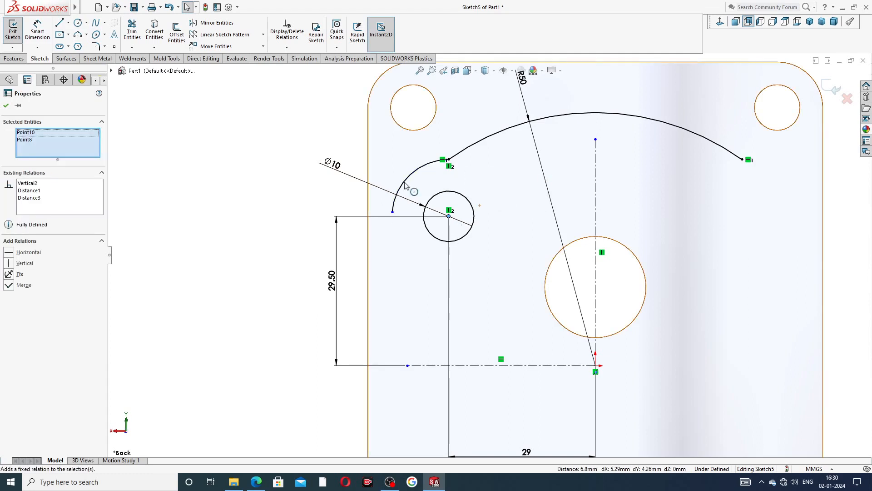
left_click(317, 212)
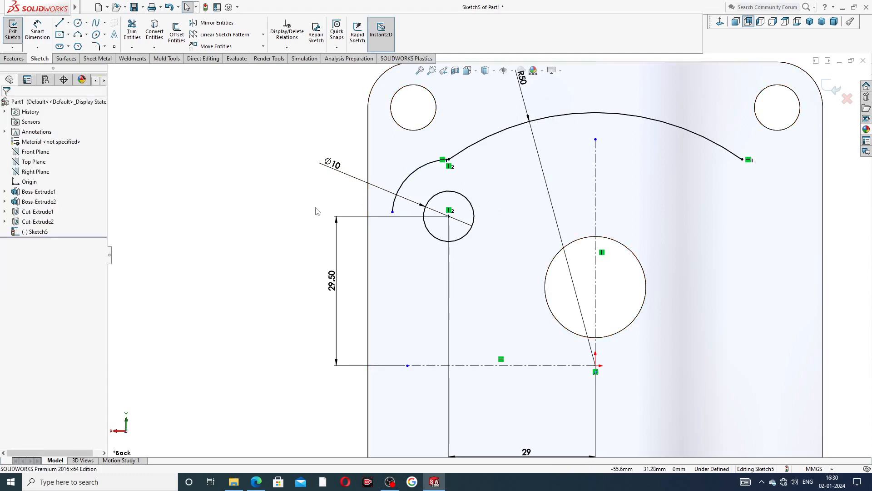
Make the corner arc's free lower endpoint horizontal with the small circle's centre
left_click(392, 212)
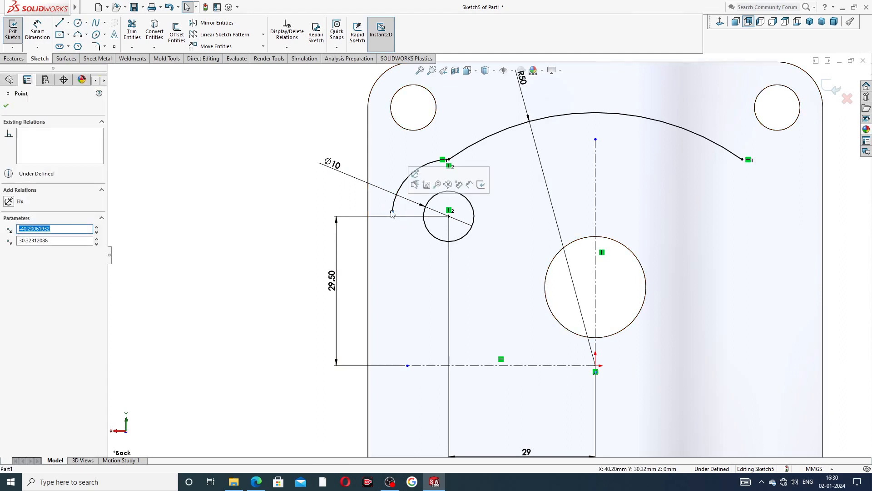
left_click(448, 216, "ctrl")
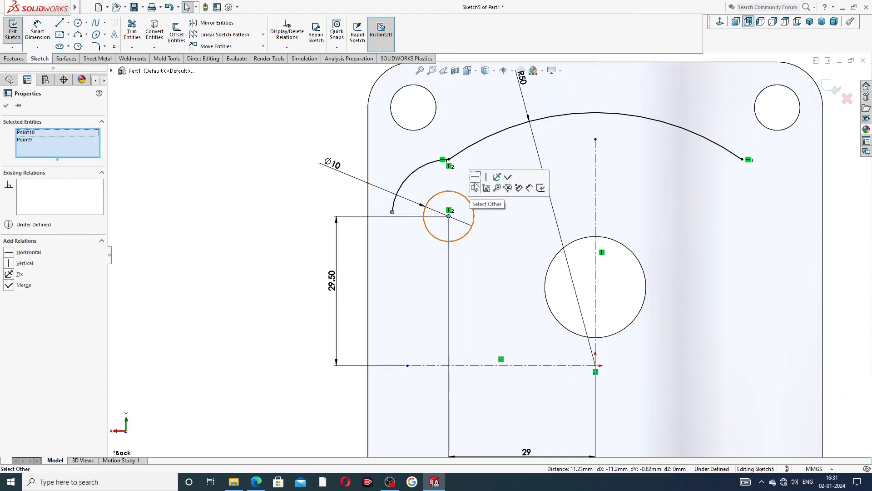
left_click(475, 177)
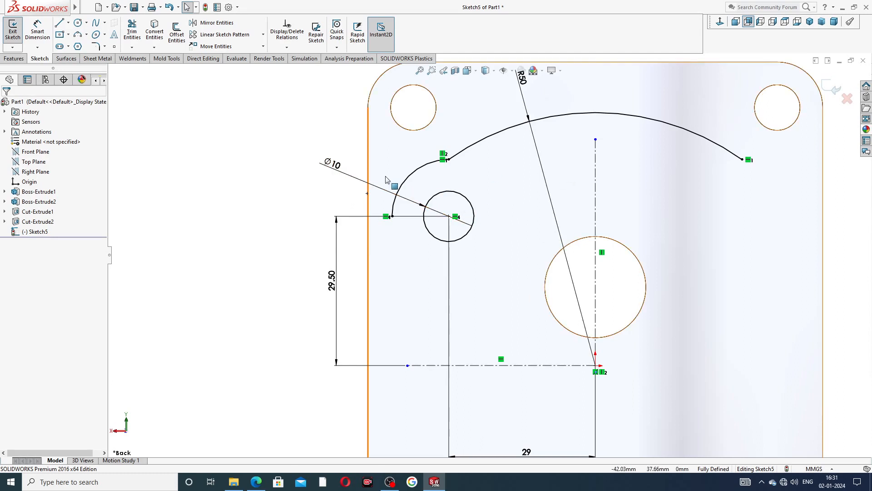
Replace the small circle's slanted diameter dimension with a vertical 10 mm one placed outside the plate
left_click(384, 189)
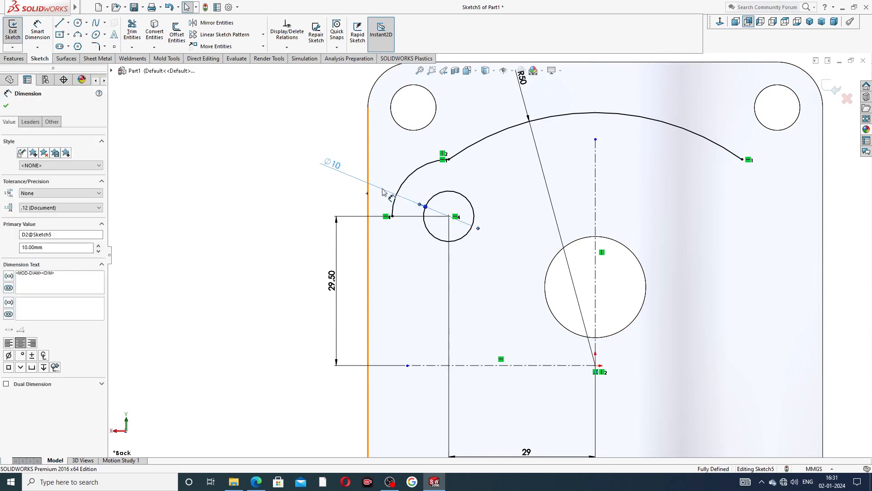
key("Delete")
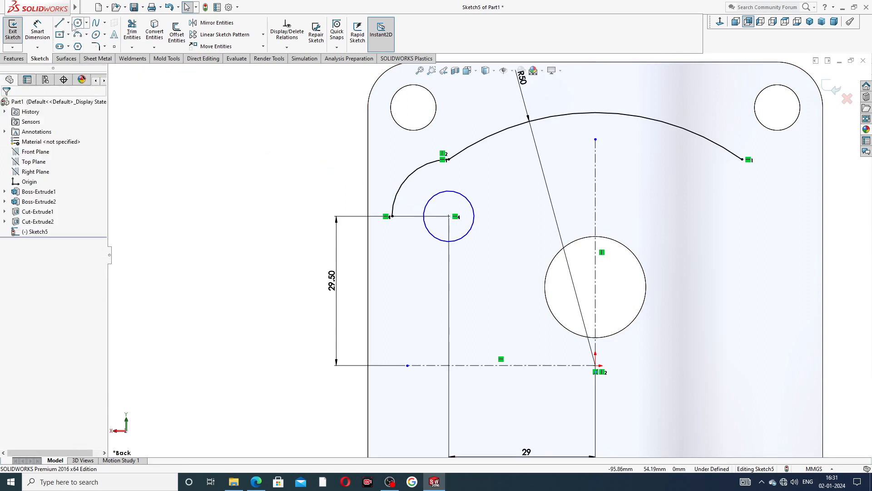
left_click(37, 31)
left_click(433, 199)
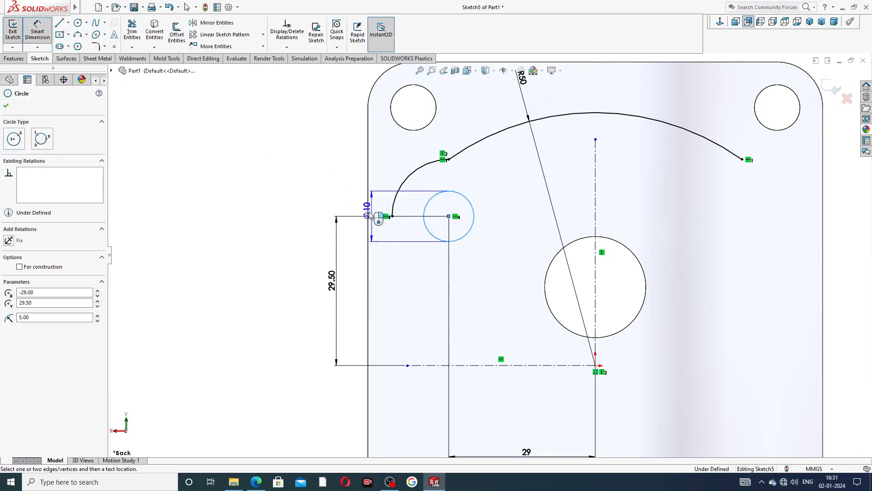
left_click(304, 218)
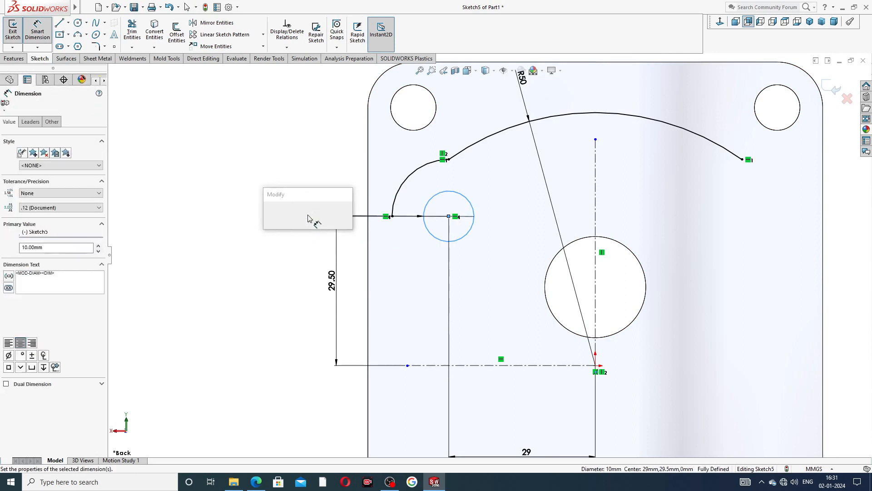
left_click(270, 214)
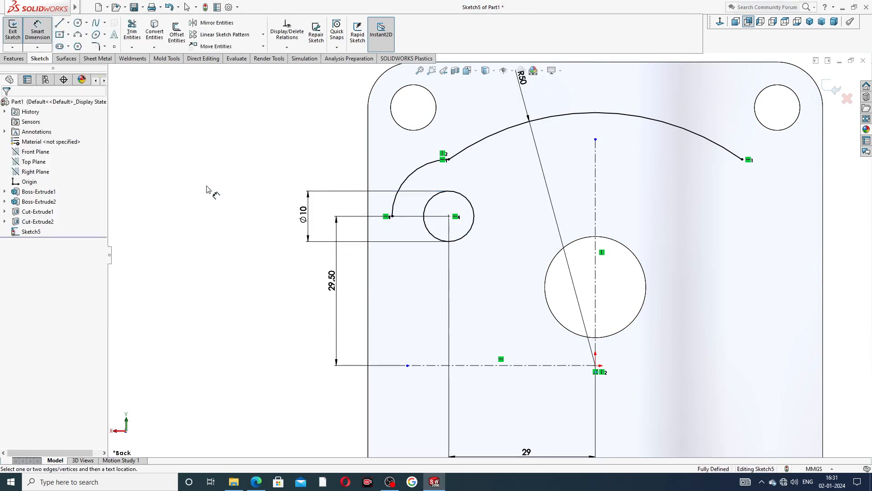
right_click(241, 153)
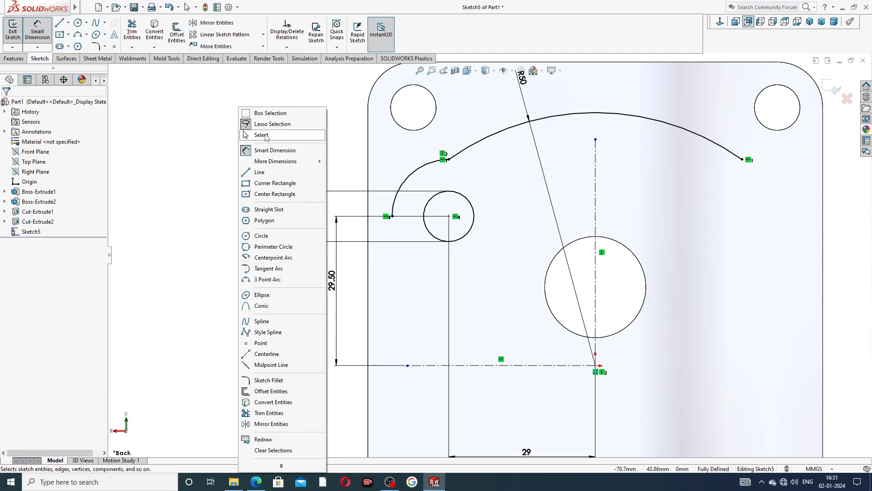
left_click(267, 138)
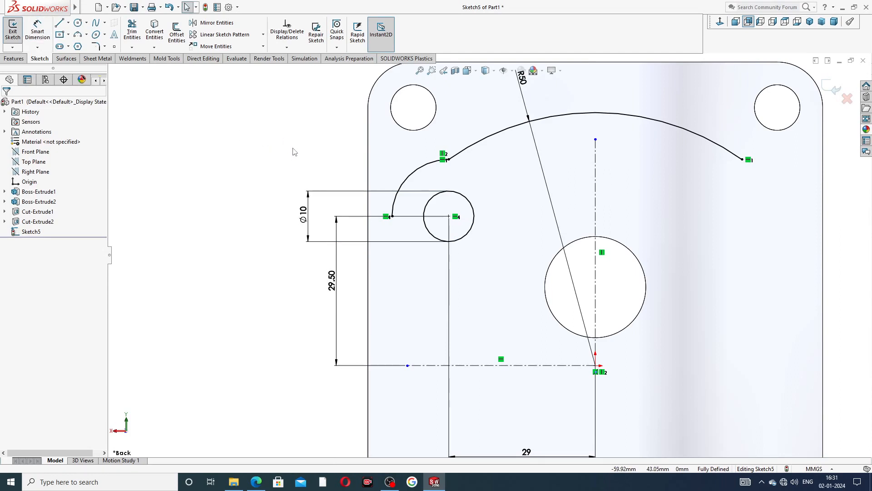
Sketch connected lines from the corner arc's lower end: about 2.3 mm down, about 1.9 mm diagonally outward, and vertically down to the horizontal centreline's level
left_click(59, 23)
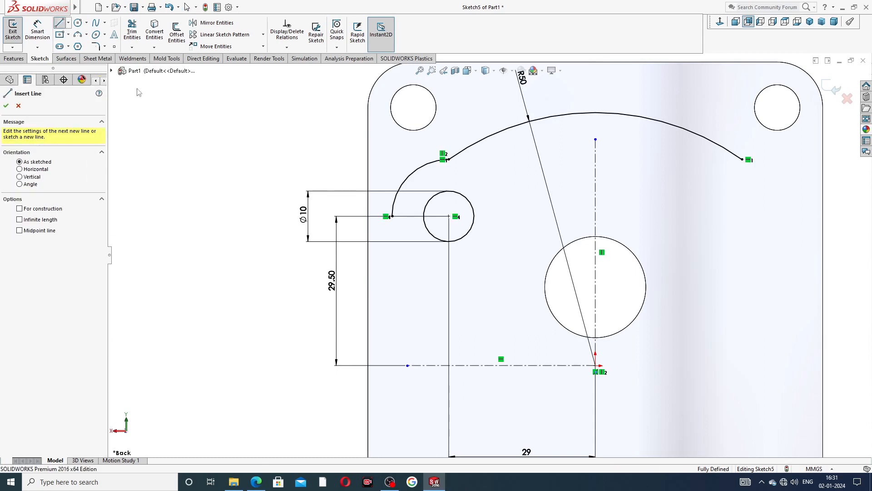
left_click(392, 216)
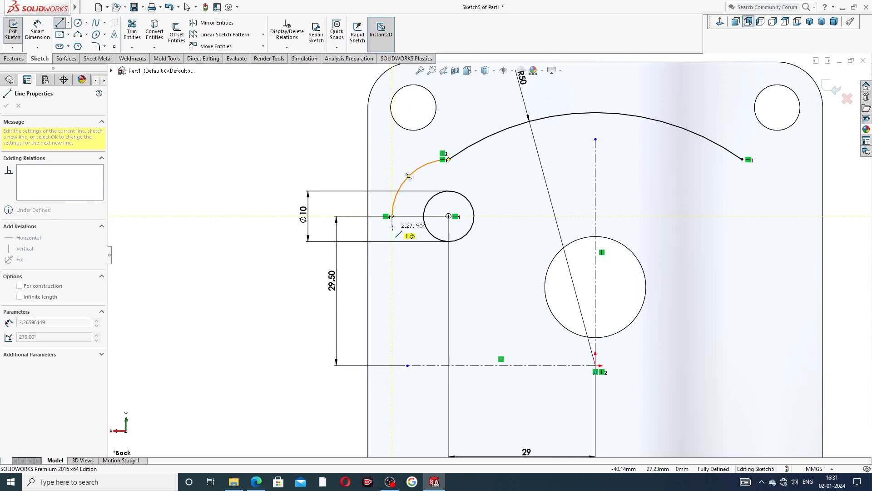
left_click(393, 227)
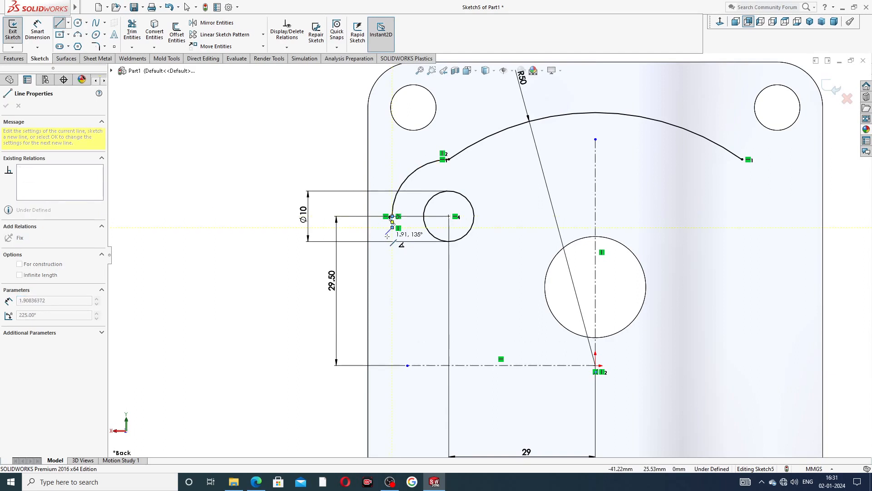
left_click(386, 235)
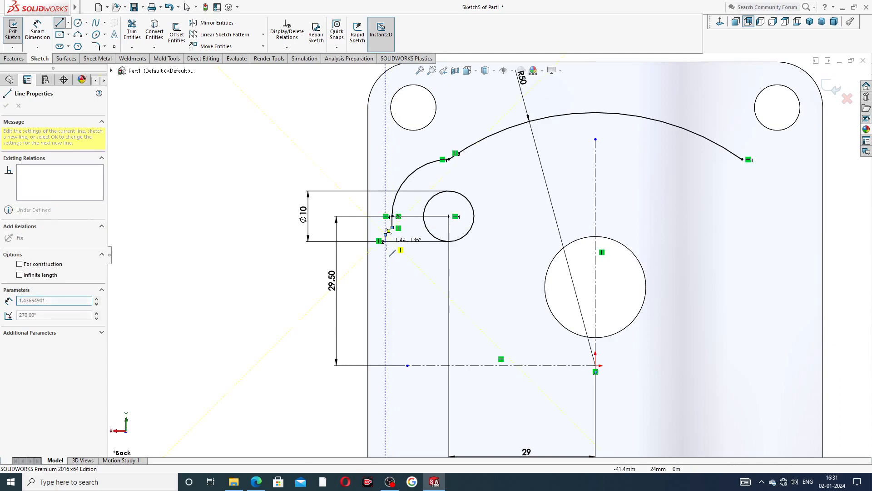
left_click(385, 365)
right_click(394, 311)
left_click(415, 347)
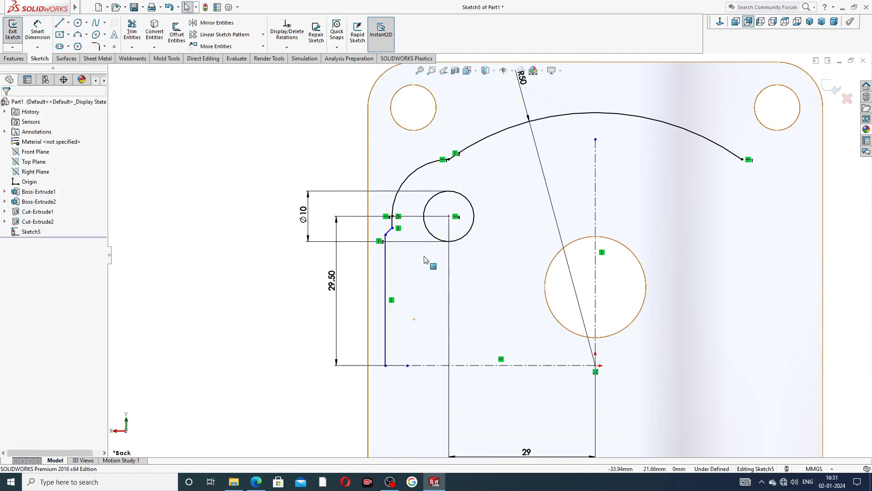
Steepen the short diagonal line by moving its upper endpoint to about 27.9 mm and lower endpoint to about 25.2 mm above the origin
scroll(425, 259, "down", 6)
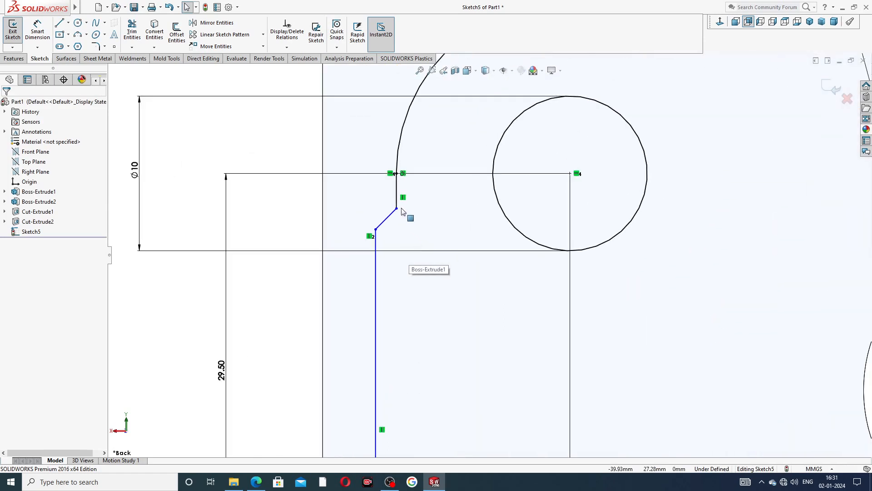
left_click(397, 208)
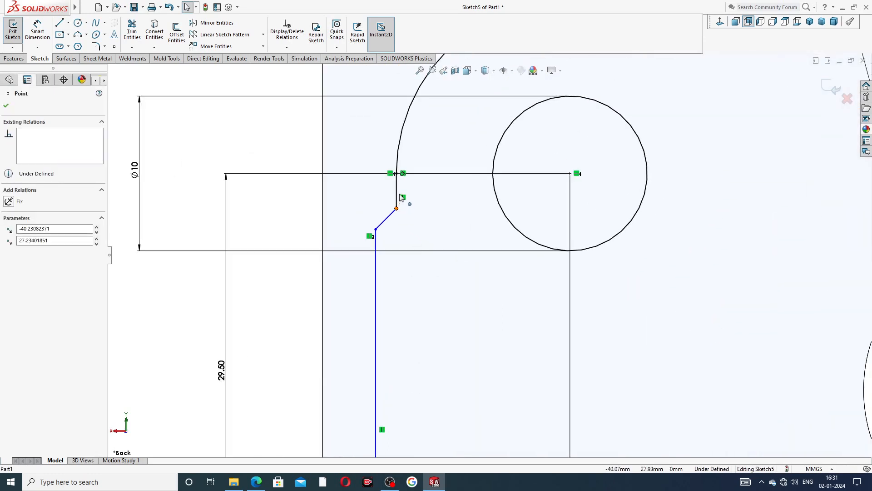
left_click_drag(397, 208, 402, 198)
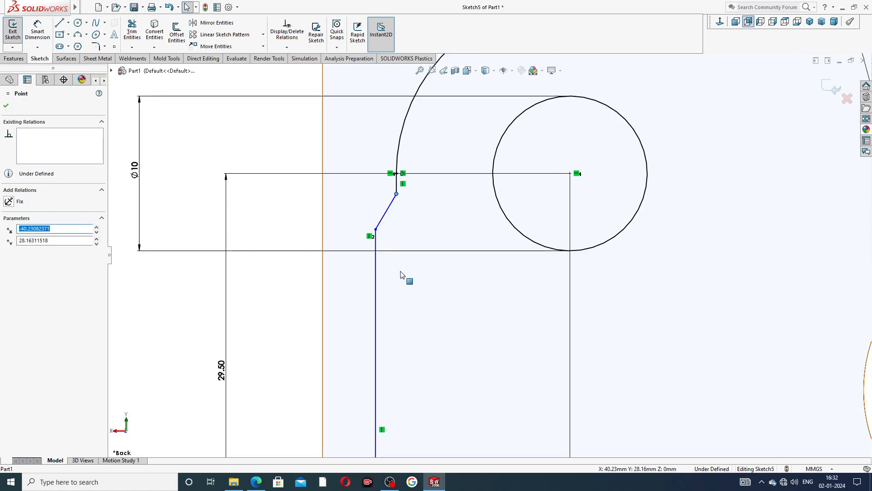
left_click_drag(377, 232, 380, 245)
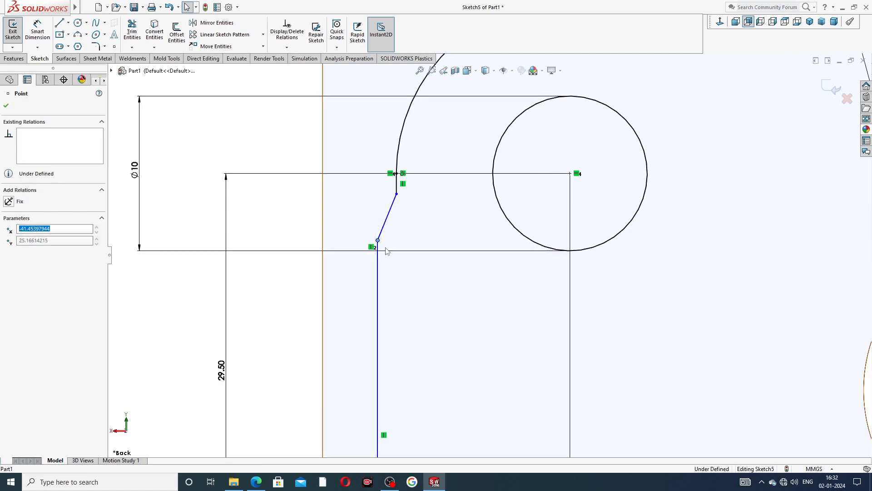
left_click(411, 281)
left_click(290, 214)
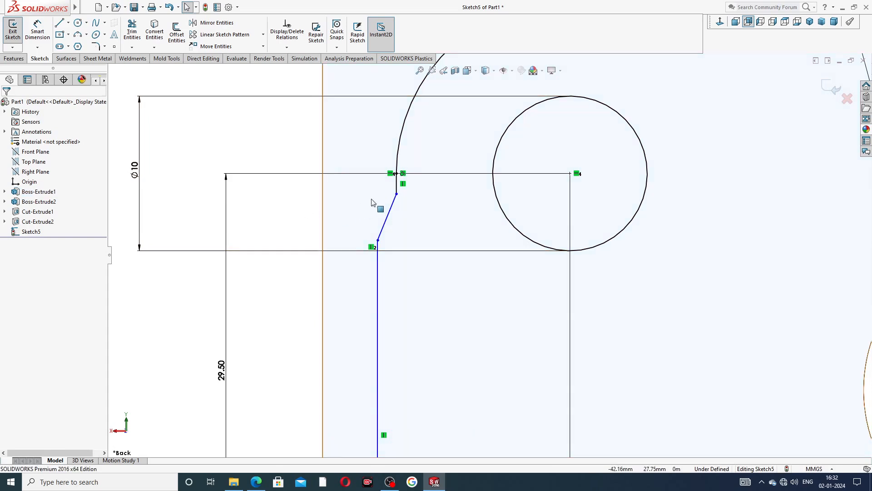
left_click_drag(397, 194, 394, 201)
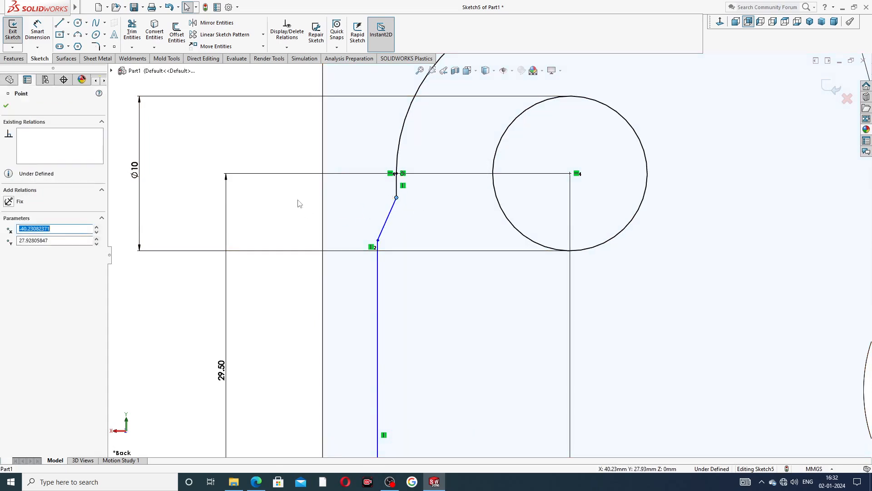
left_click(298, 203)
Dimension the long vertical line 42 mm from the vertical centreline
scroll(441, 253, "up", 5)
scroll(481, 318, "down", 1)
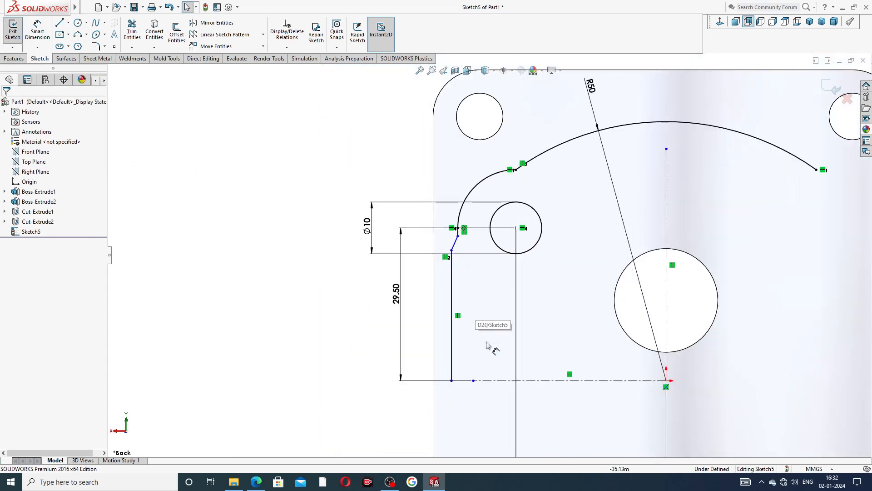
scroll(495, 377, "up", 1)
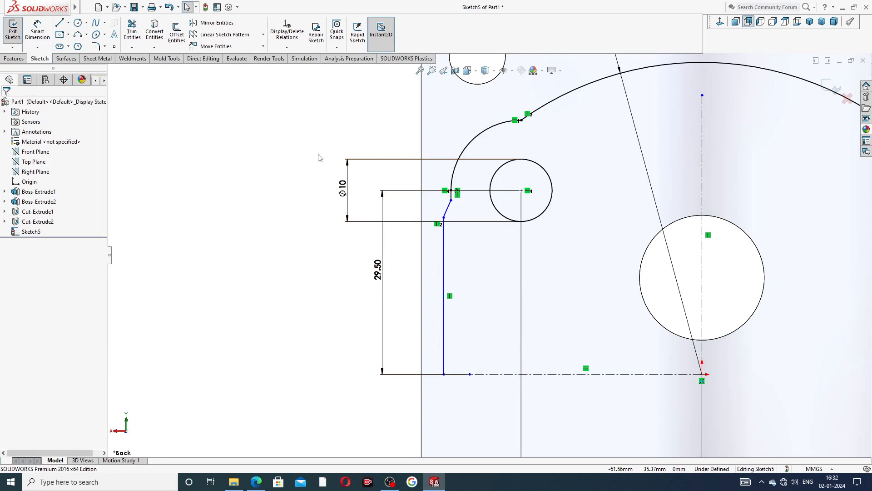
left_click(48, 31)
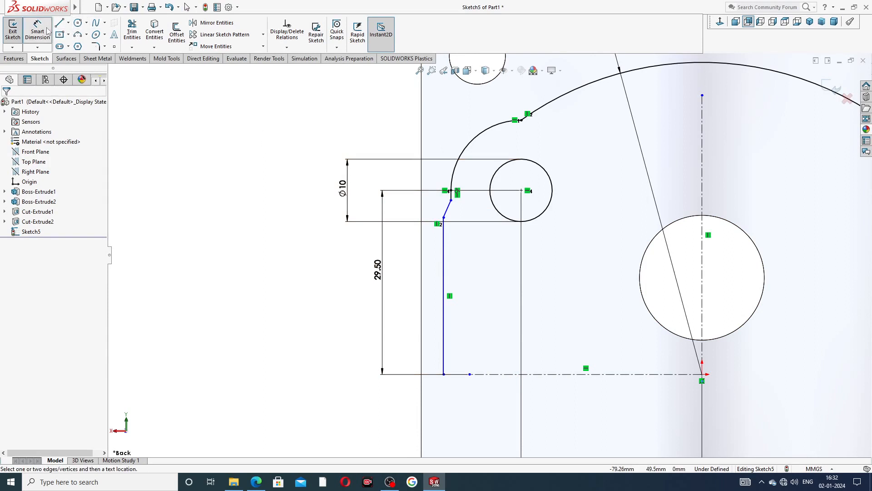
left_click(444, 340)
left_click(702, 350)
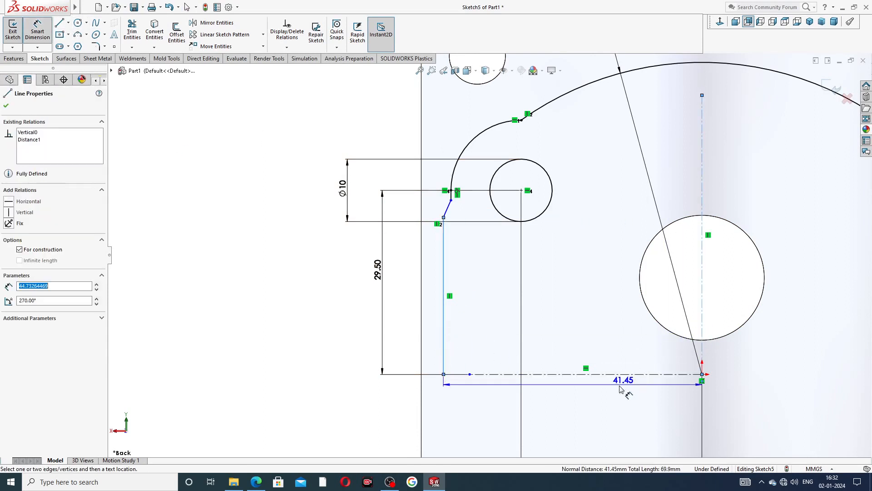
left_click(587, 396)
type("4")
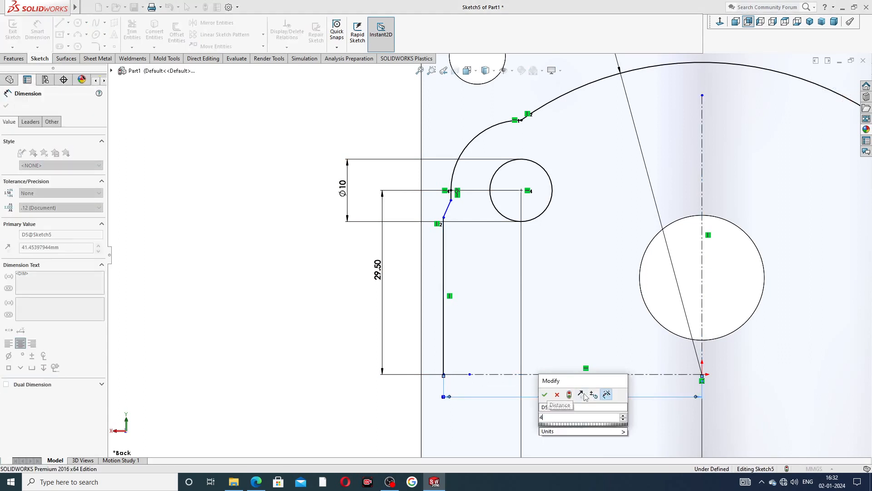
type("2")
key("Return")
left_click(312, 359)
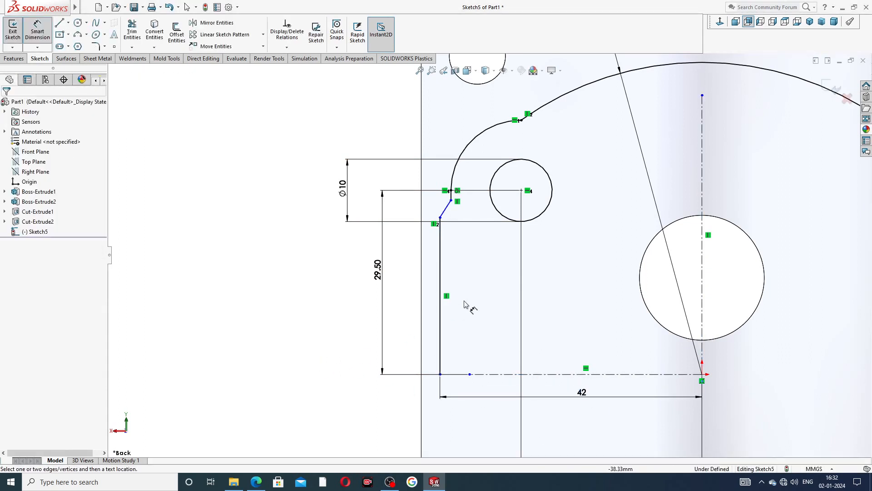
Rearrange the horizontal dimensions so the 42 mm one sits below the 29 mm one, both clear of the horizontal centreline
scroll(498, 288, "up", 1)
scroll(562, 290, "up", 1)
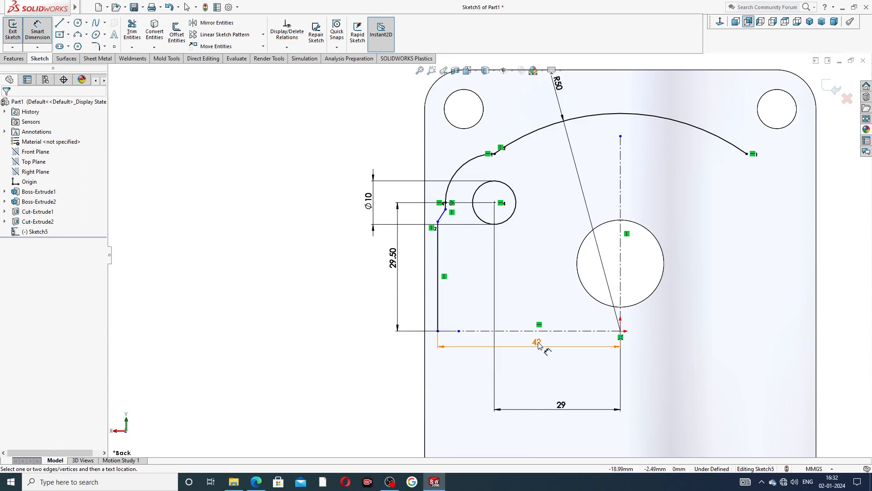
left_click_drag(538, 345, 541, 366)
left_click_drag(557, 407, 540, 382)
left_click_drag(559, 346, 560, 354)
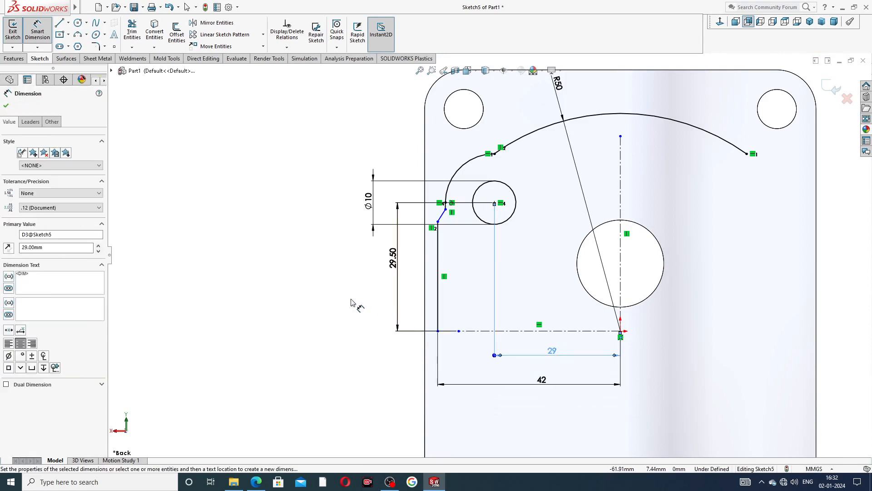
key("Escape")
right_click(243, 201)
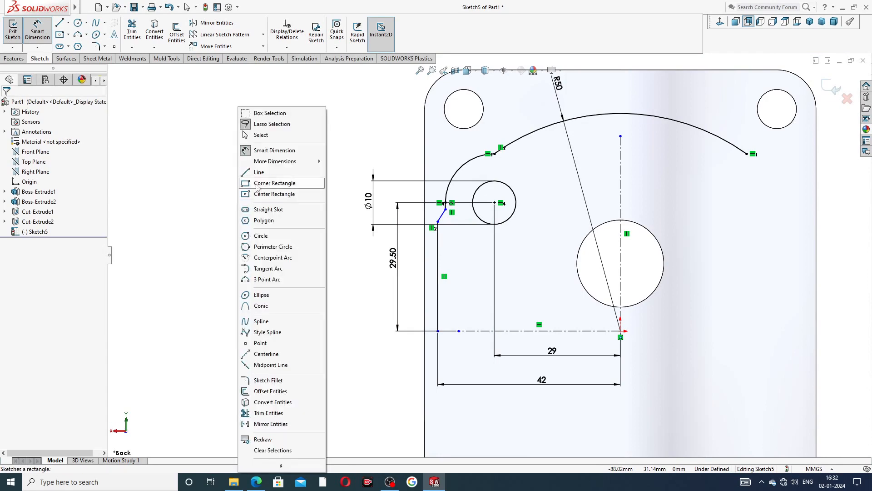
left_click(270, 137)
Check the drive end plate PDF drawing and fillet the junction between the R50 arc and the corner arc with a 5 mm radius
left_click(256, 482)
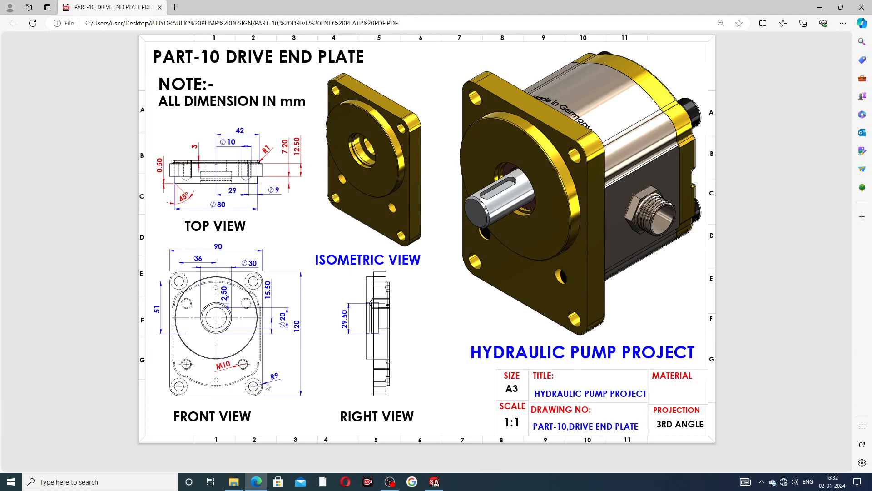
left_click(258, 480)
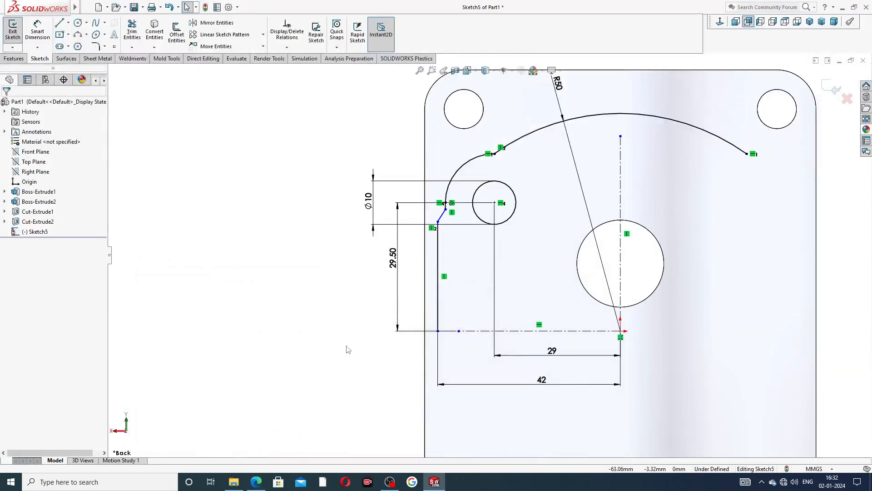
scroll(441, 204, "down", 5)
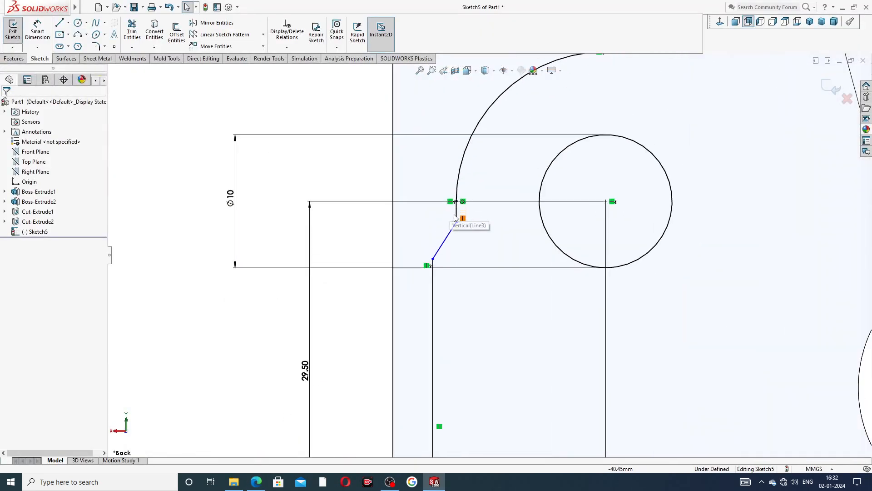
scroll(507, 165, "up", 3)
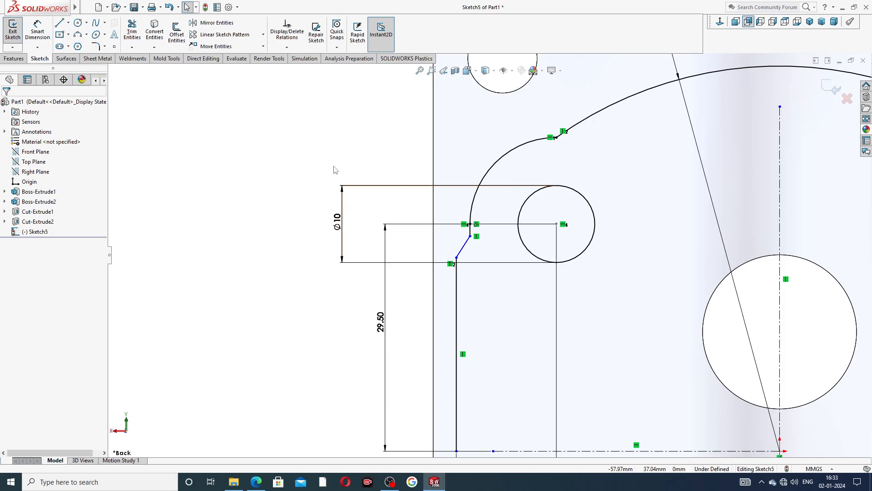
left_click(105, 47)
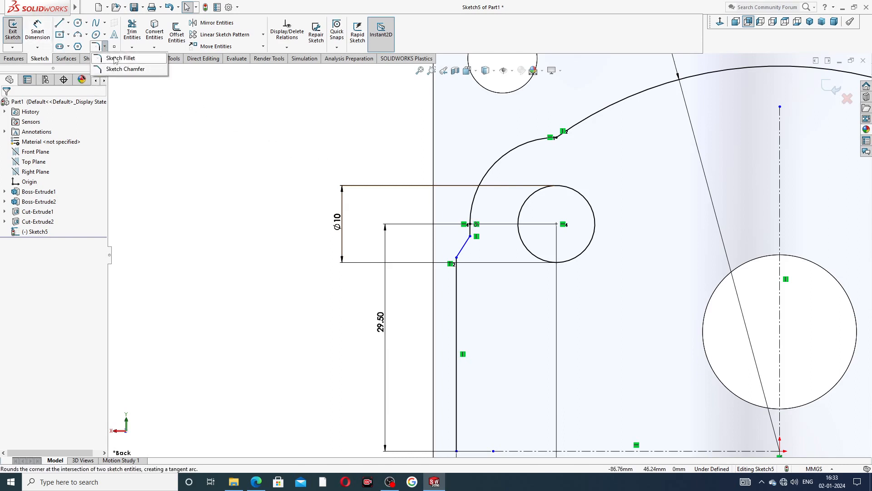
left_click(117, 56)
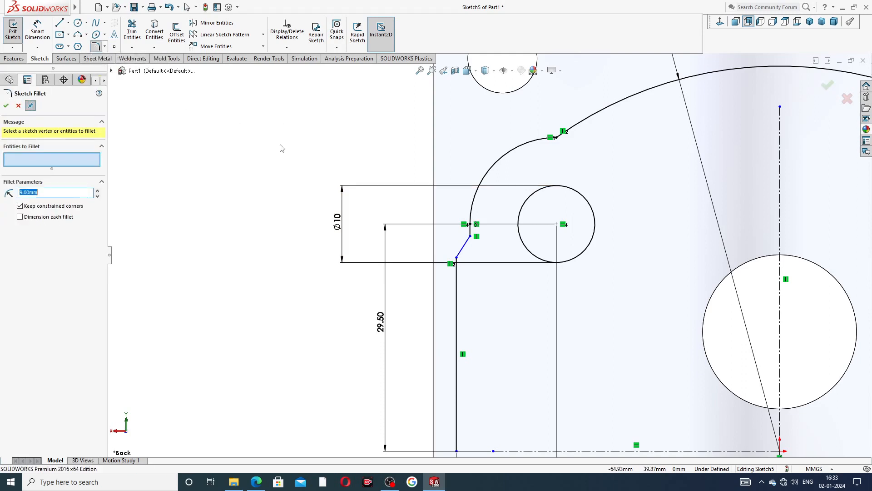
type("5")
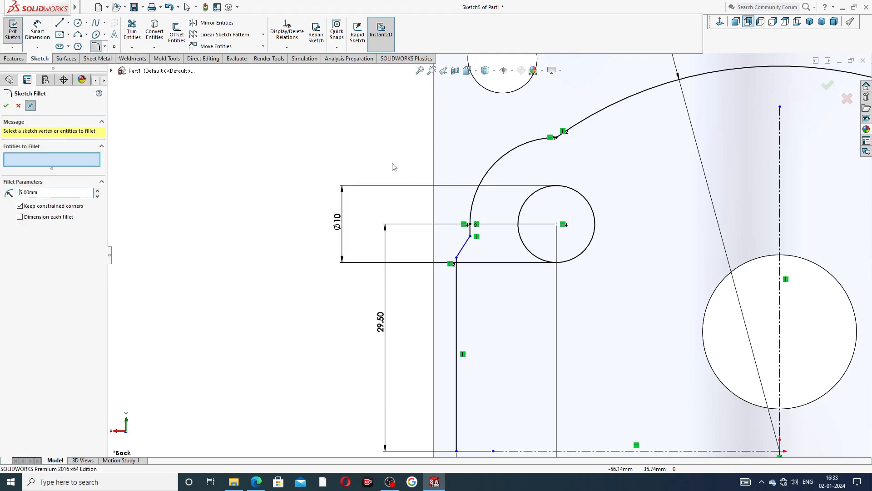
left_click(556, 138)
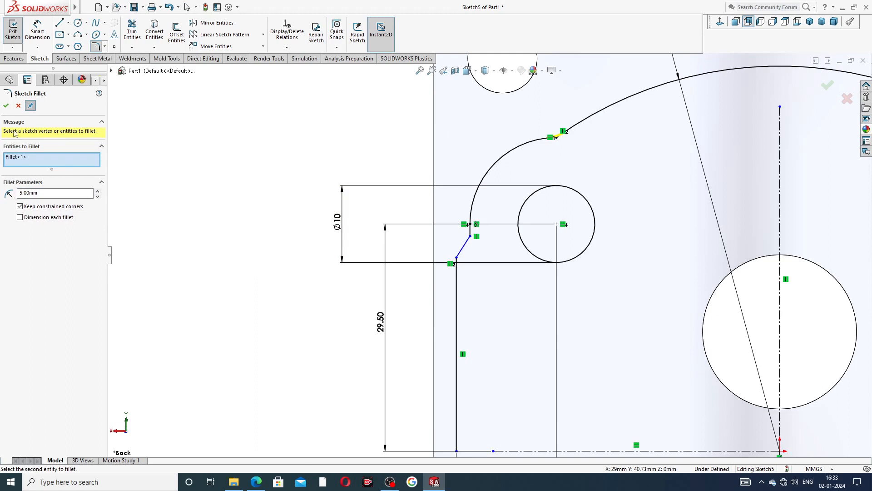
left_click(6, 107)
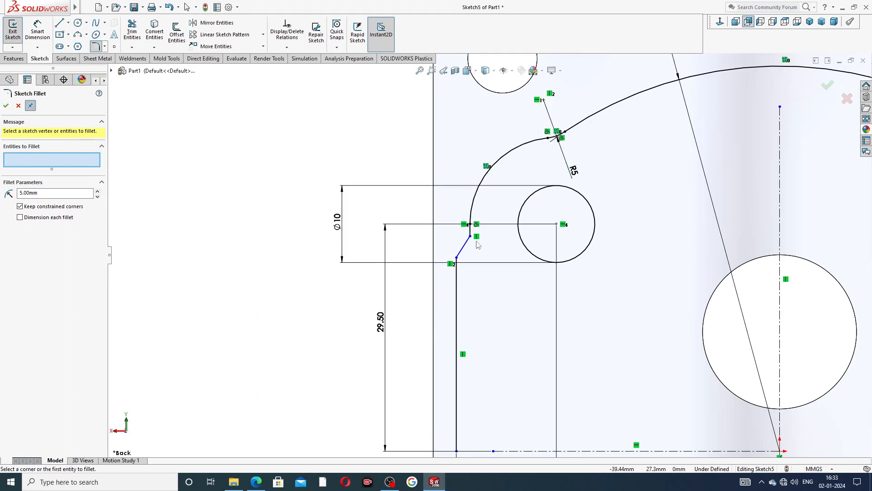
Fillet the corner between the short vertical line and the diagonal line with a 1.5 mm radius
left_click_drag(68, 193, 2, 196)
scroll(452, 254, "down", 3)
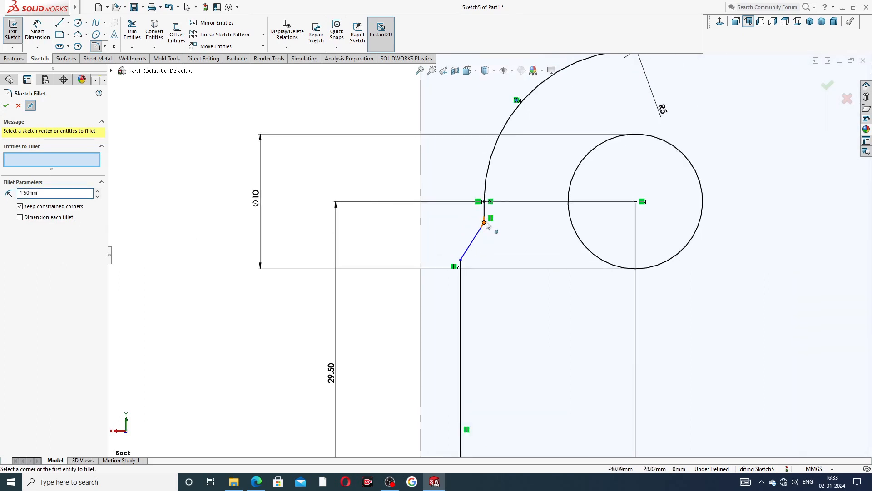
left_click(485, 223)
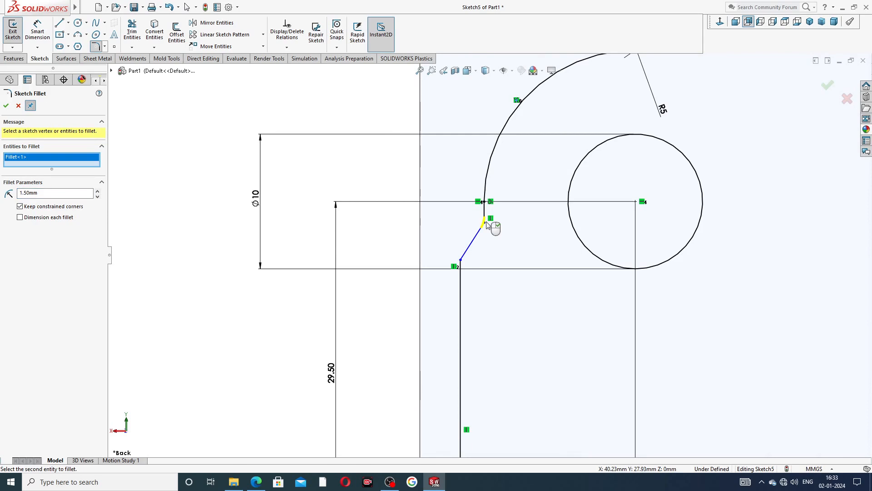
left_click(6, 106)
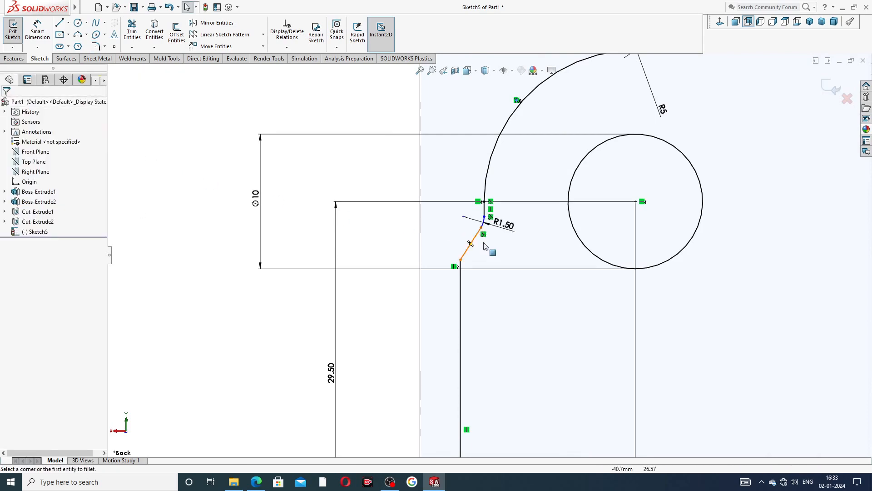
Reposition the R1.50 and R5 fillet dimension labels clear of the profile lines
left_click(518, 235)
left_click_drag(662, 111, 650, 75)
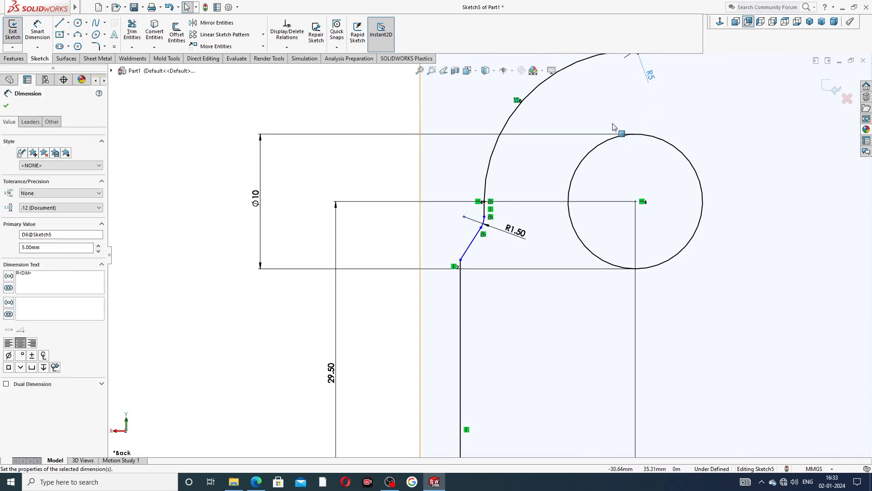
scroll(591, 159, "up", 3)
scroll(494, 215, "up", 3)
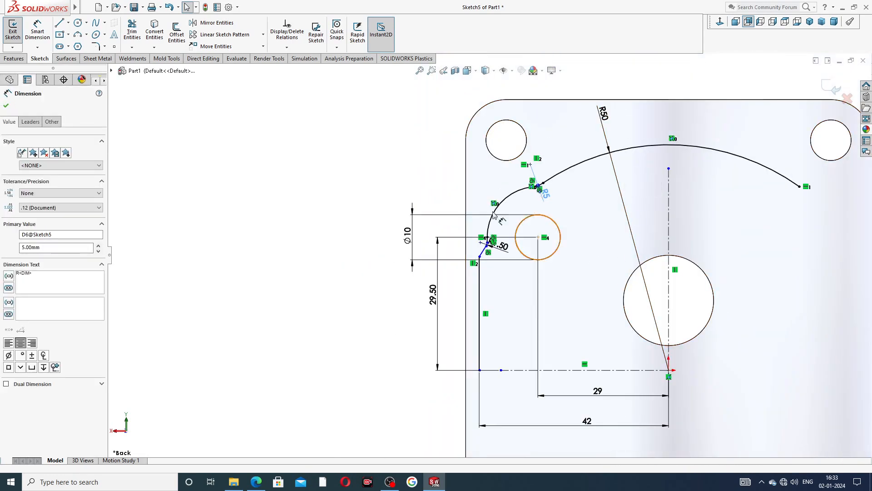
left_click_drag(547, 193, 563, 204)
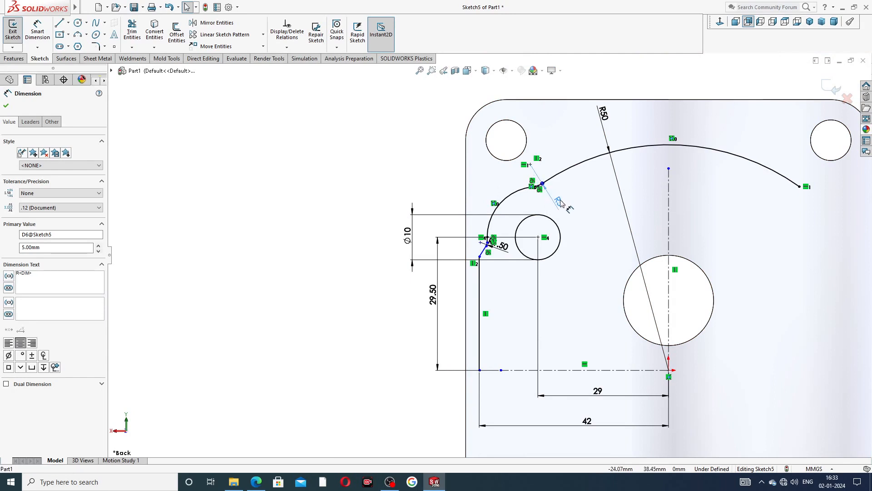
left_click(390, 200)
scroll(667, 286, "up", 2)
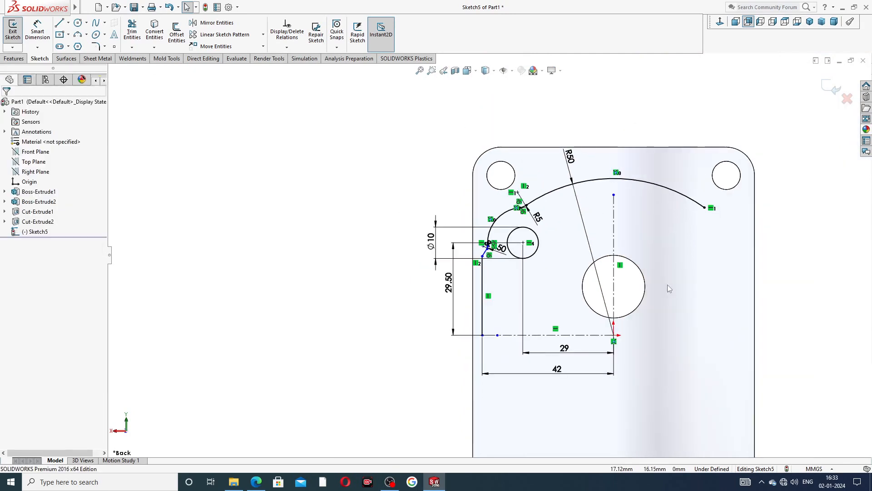
scroll(667, 285, "down", 2)
scroll(581, 287, "up", 1)
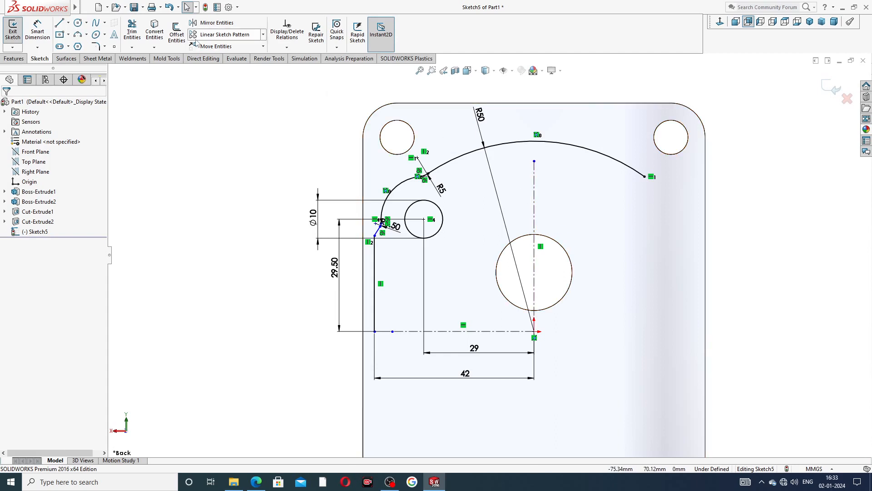
Mirror the corner arc, both fillet arcs, the three connected lines and the 10 mm circle about the vertical centreline, keeping the originals
left_click(211, 23)
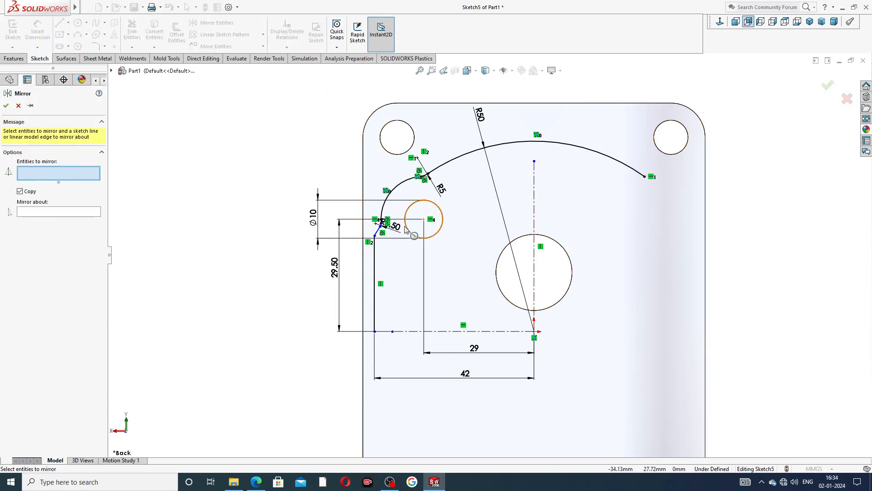
scroll(383, 244, "down", 6)
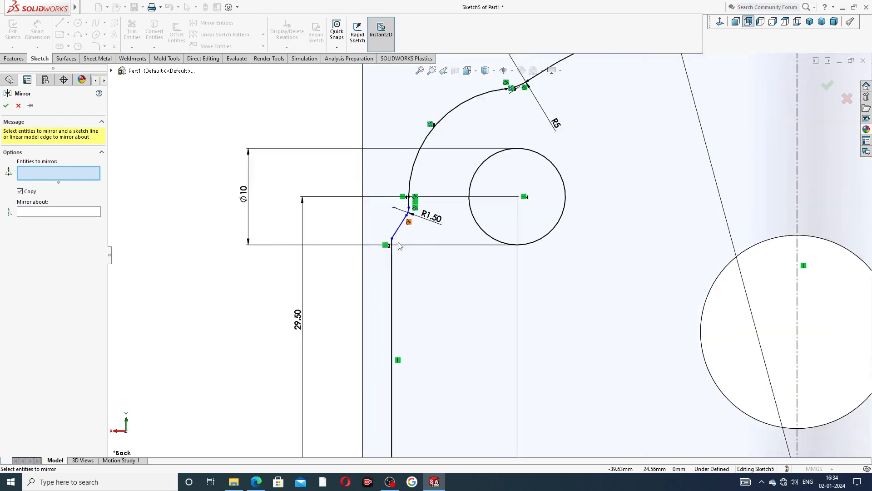
scroll(400, 242, "down", 3)
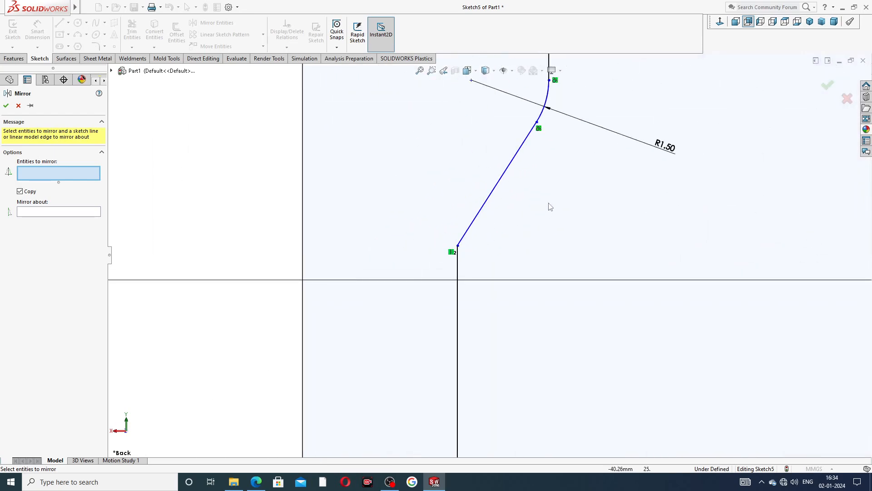
scroll(490, 252, "up", 7)
scroll(551, 204, "up", 6)
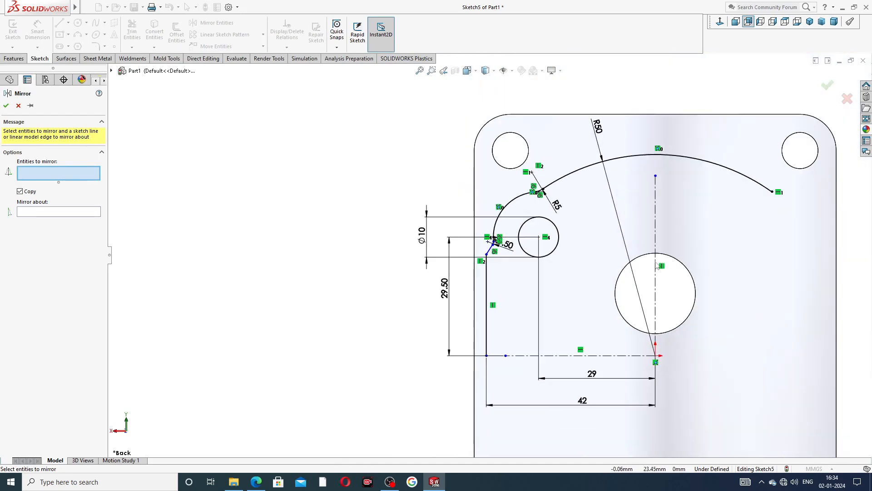
key("z")
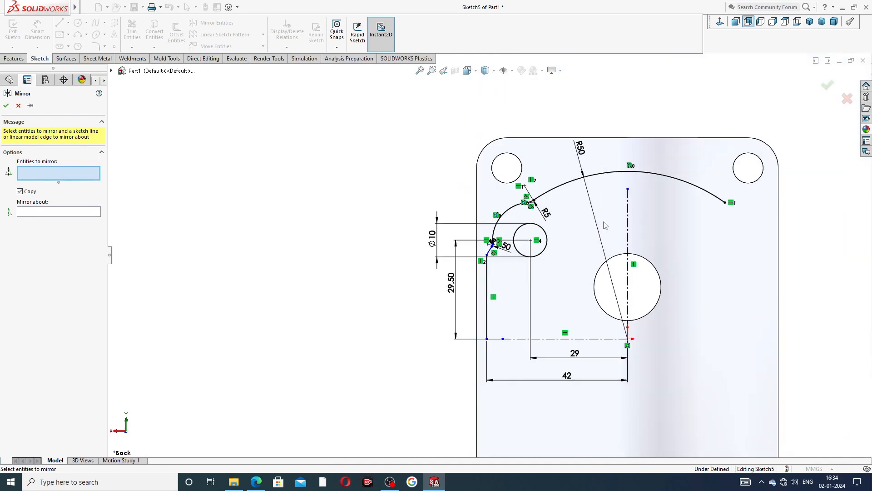
scroll(529, 202, "down", 5)
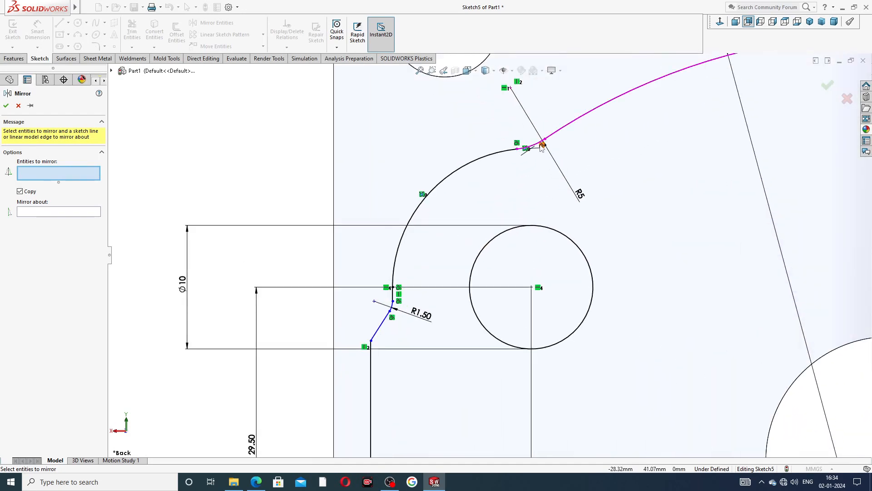
left_click(539, 145)
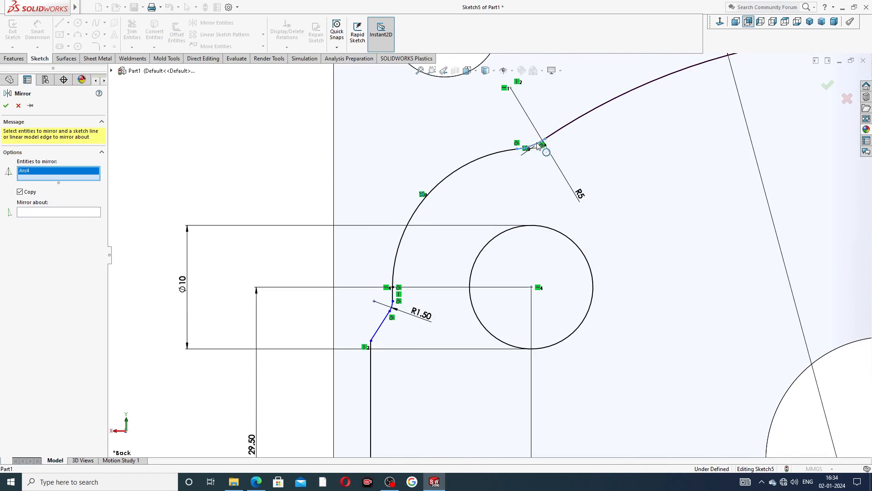
left_click(505, 153)
scroll(538, 156, "down", 3)
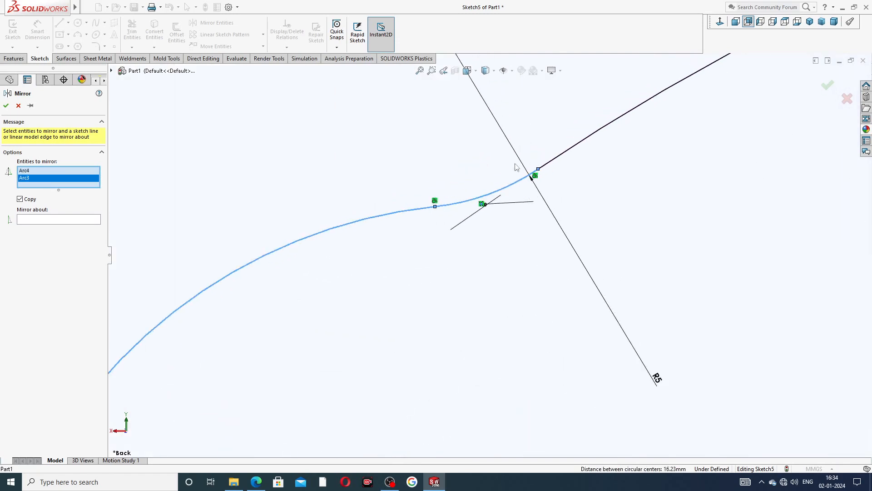
scroll(482, 227, "up", 5)
scroll(472, 305, "down", 5)
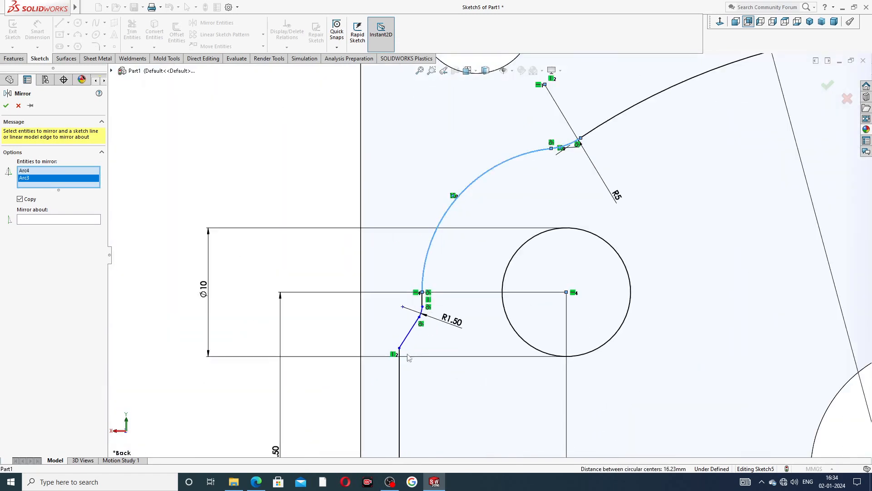
scroll(422, 327, "down", 3)
left_click(511, 130)
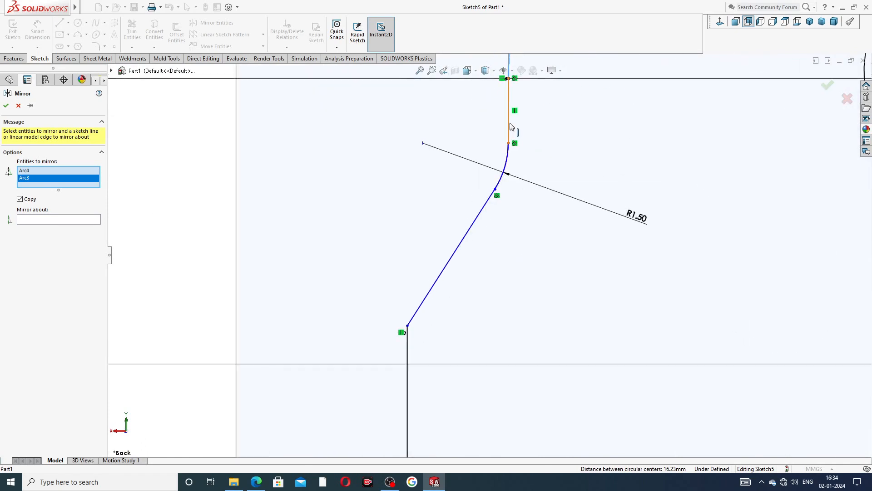
left_click(508, 158)
left_click(473, 229)
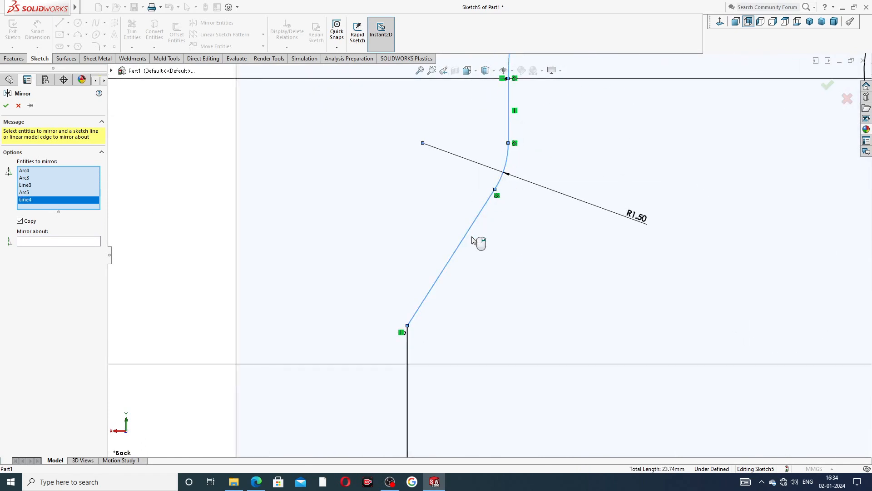
left_click(413, 358)
scroll(497, 301, "up", 8)
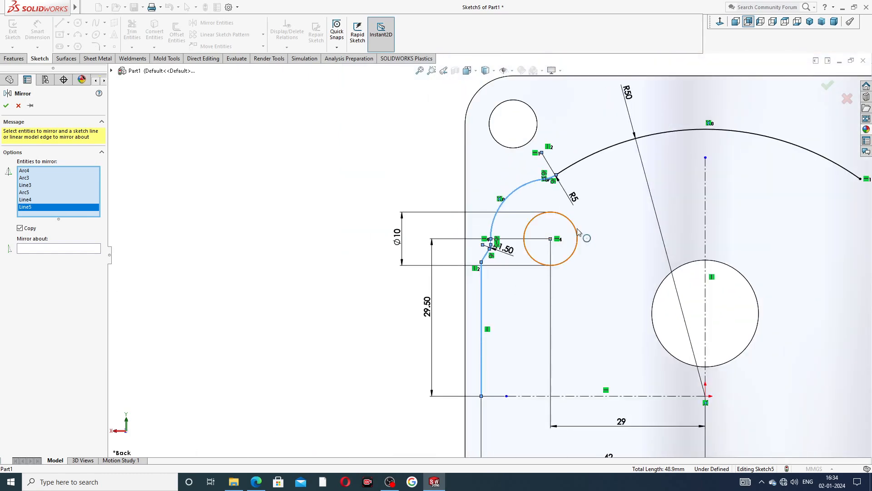
left_click(578, 232)
scroll(595, 264, "up", 4)
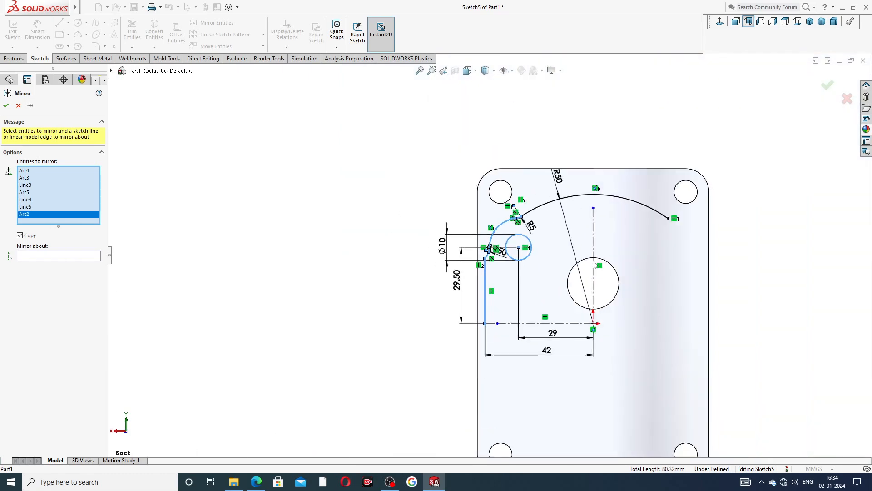
scroll(556, 295, "down", 2)
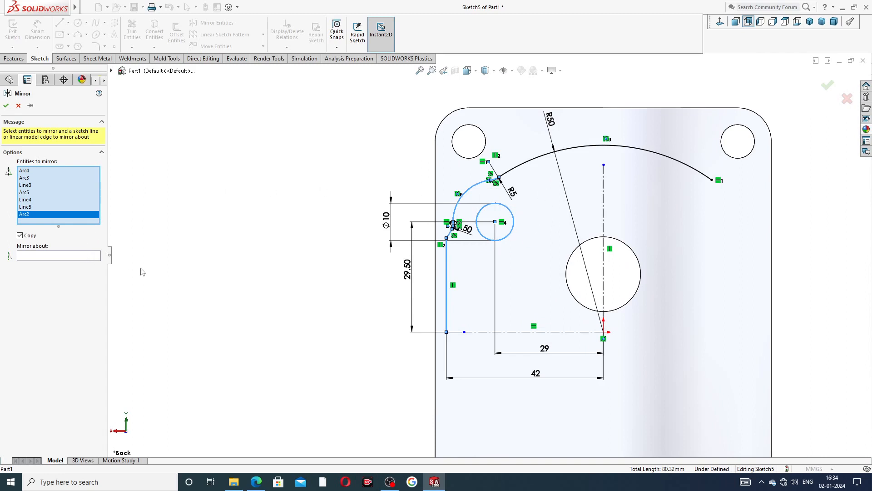
left_click(96, 257)
left_click(604, 187)
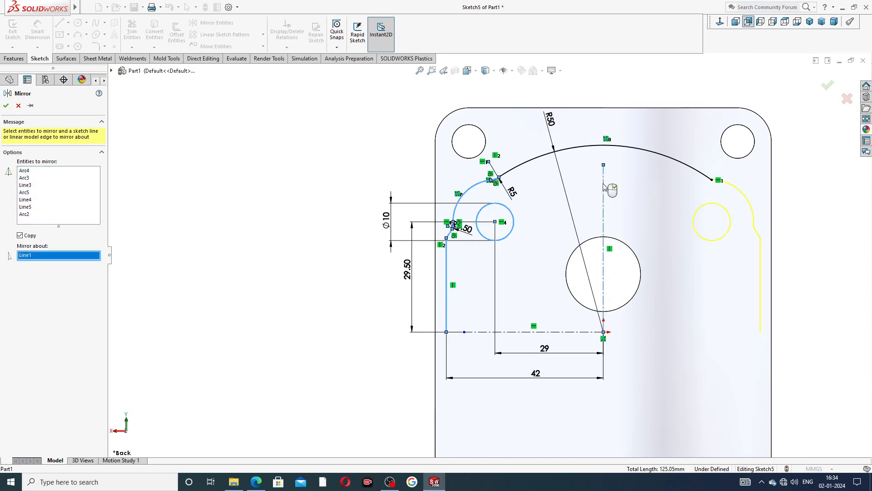
left_click(828, 86)
Trim off the R50 arc's leftover end beyond the mirrored fillet on the profile's right side
scroll(623, 219, "down", 6)
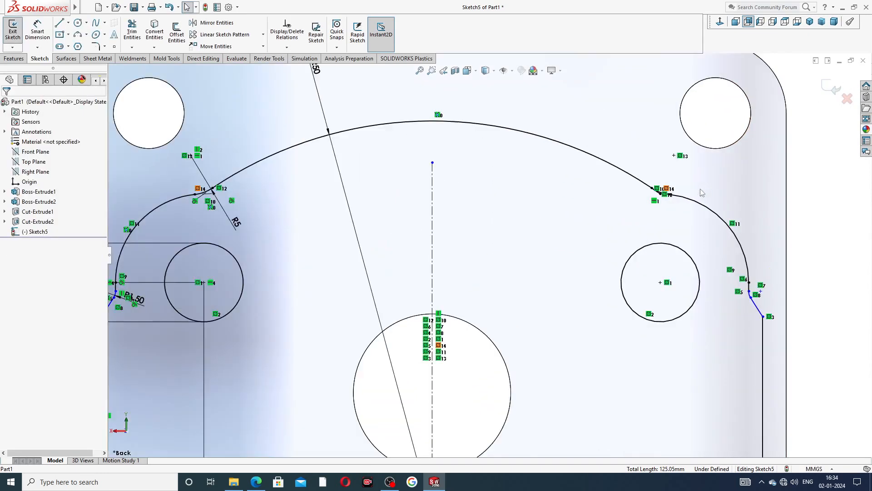
scroll(598, 213, "down", 3)
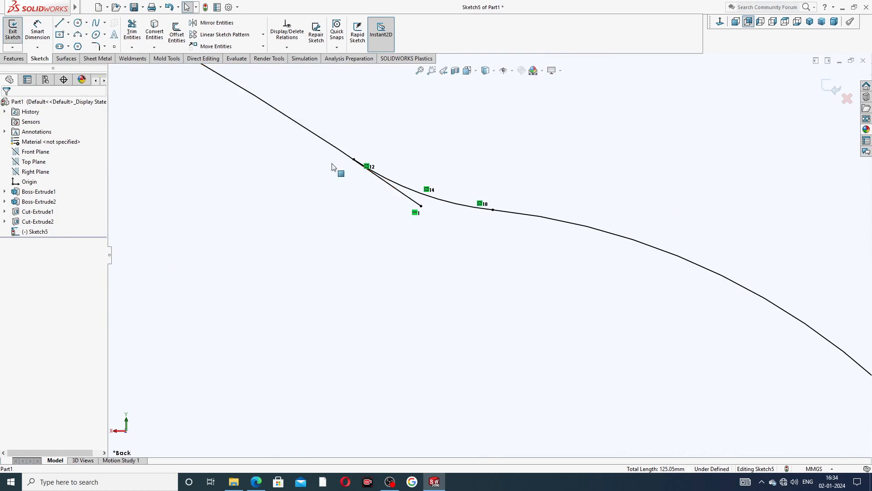
left_click(221, 71)
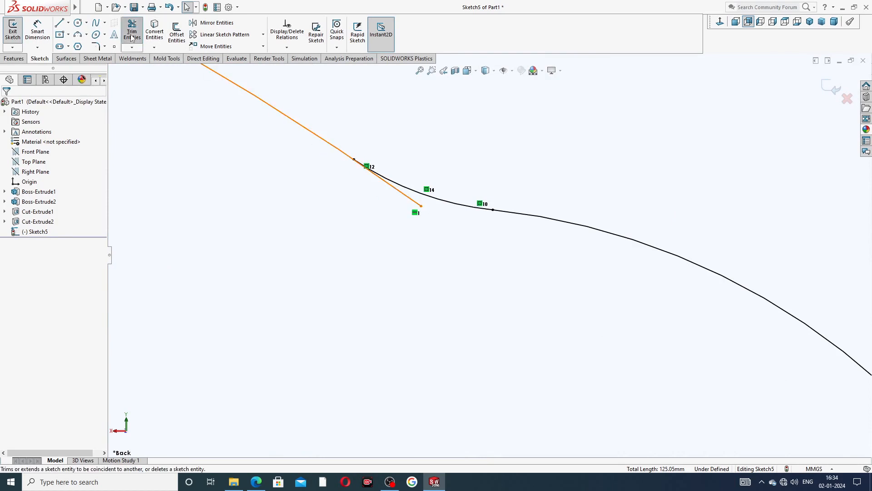
left_click(404, 197)
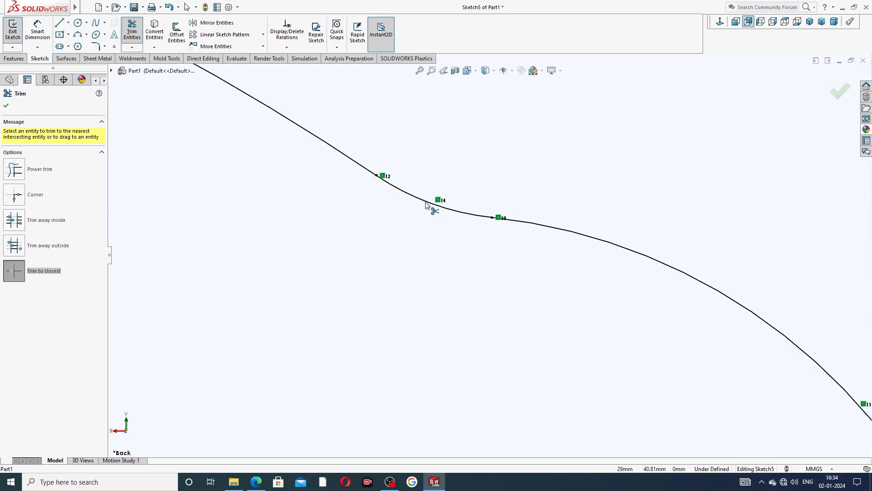
scroll(426, 205, "up", 4)
key("Escape")
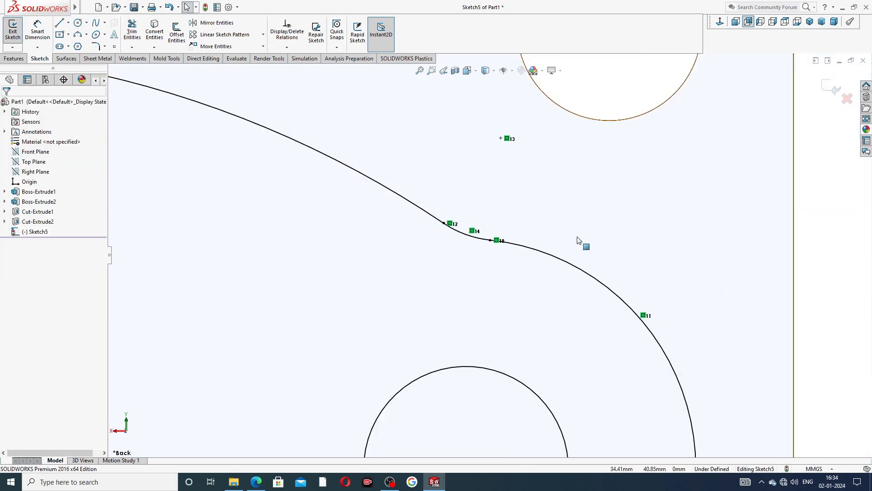
scroll(502, 255, "up", 5)
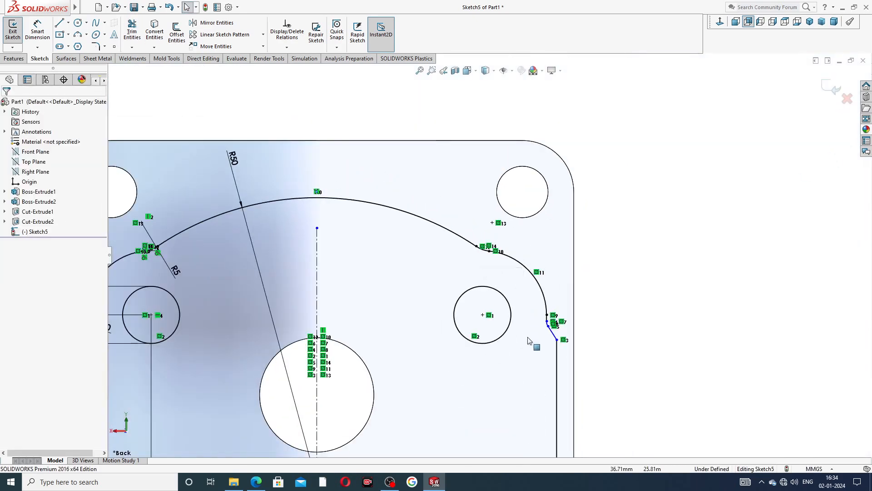
scroll(488, 352, "up", 3)
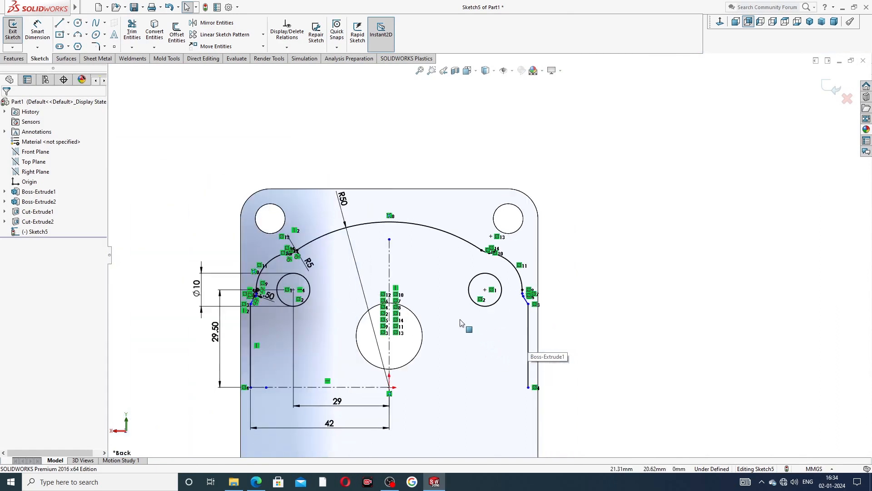
Convert the original and mirrored 10 mm circles to construction geometry
left_click(307, 284)
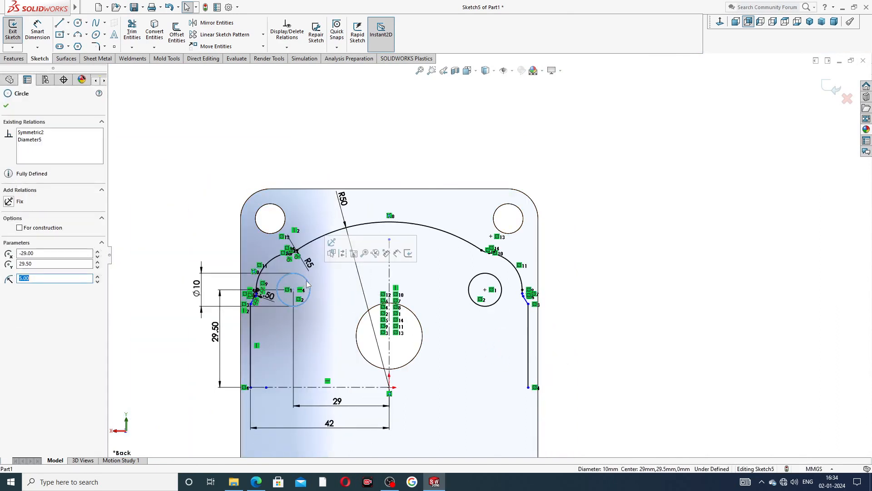
left_click(474, 280, "ctrl")
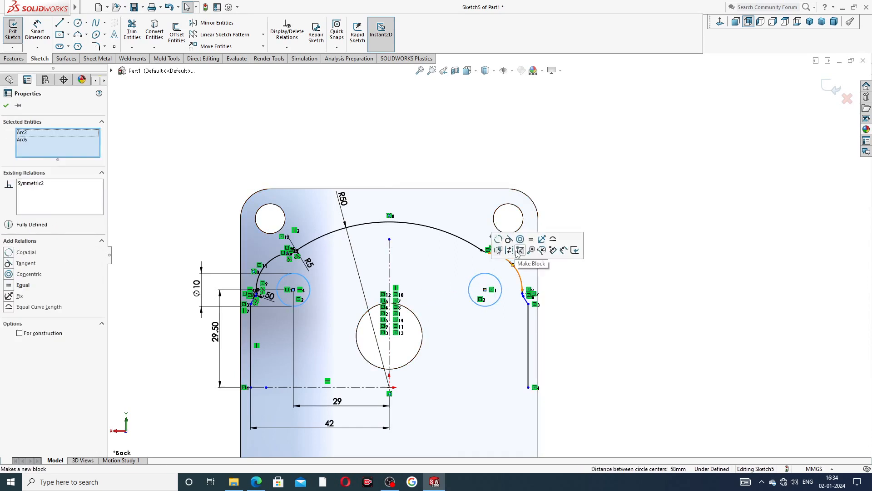
left_click(508, 251)
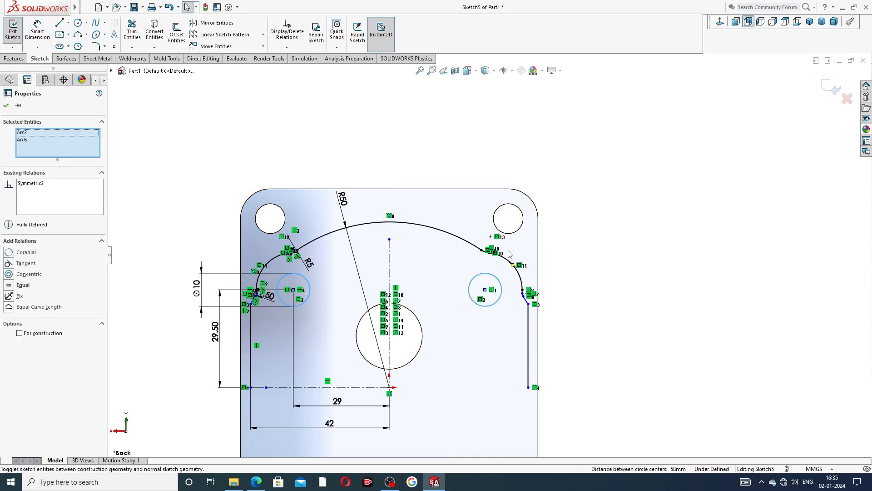
Examine the fillet and diagonal-line junctions on both sides of the upper profile
scroll(498, 240, "up", 2)
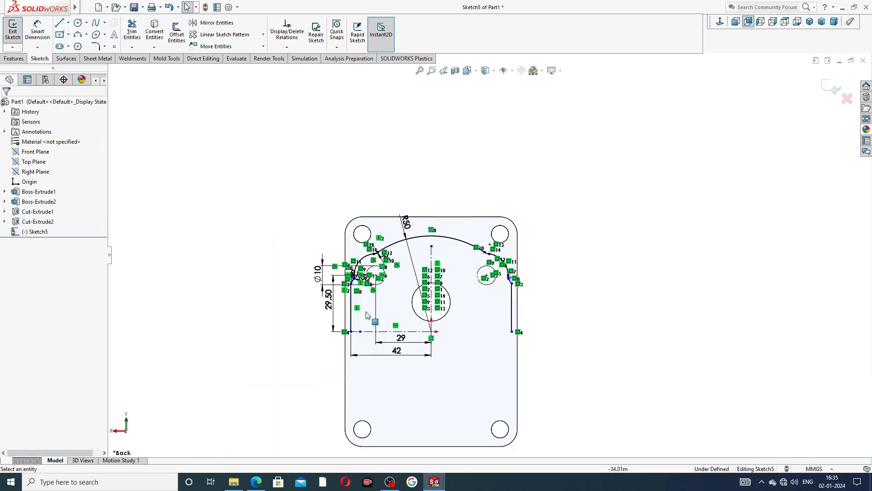
scroll(400, 273, "down", 5)
scroll(383, 203, "down", 5)
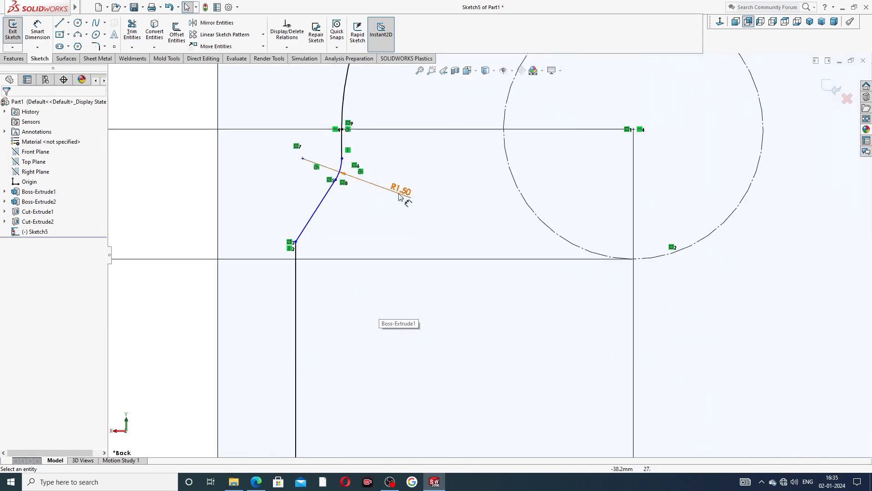
scroll(565, 241, "up", 6)
scroll(689, 239, "up", 3)
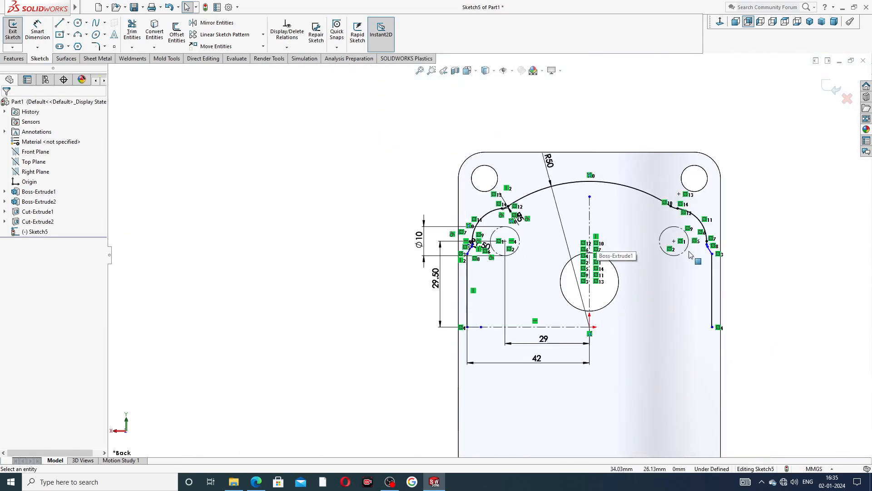
scroll(689, 256, "down", 4)
scroll(565, 243, "up", 3)
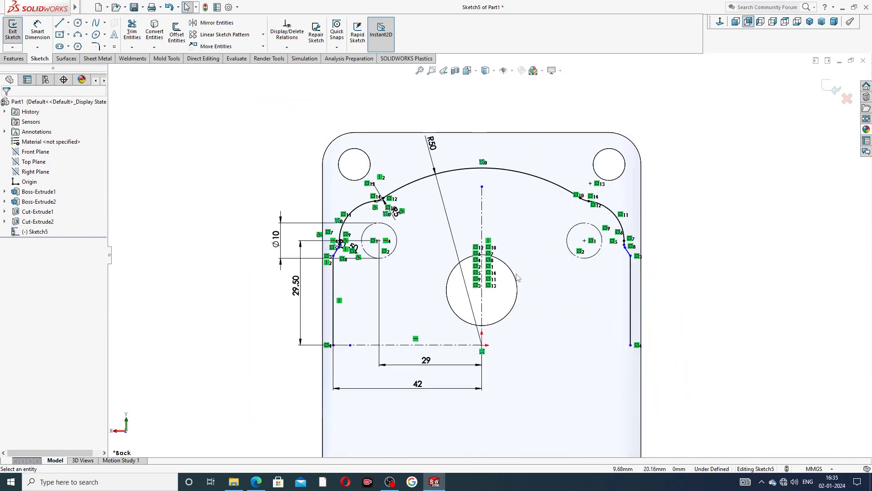
scroll(482, 297, "down", 2)
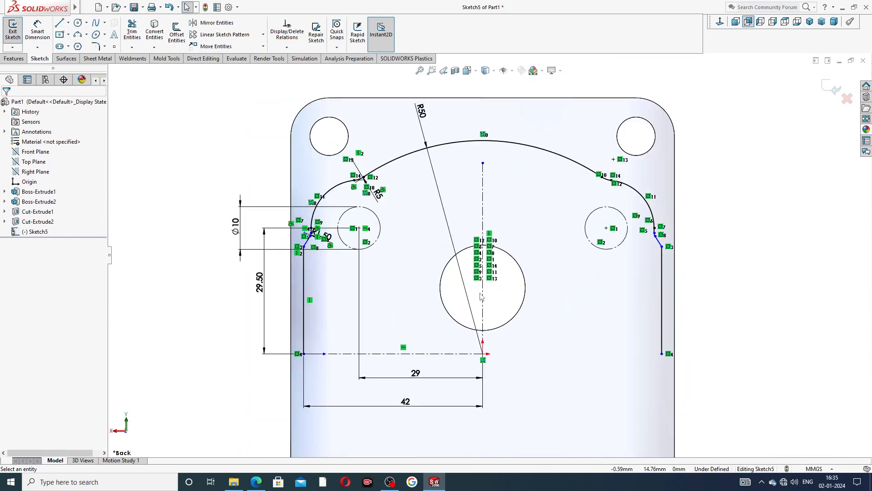
left_click(228, 24)
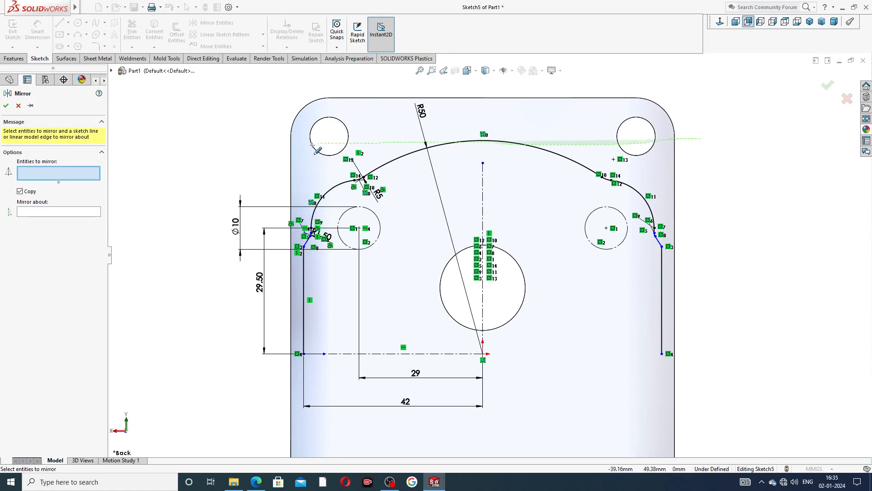
mouse_move(313, 146)
left_mouse_down()
mouse_move(297, 298)
mouse_move(645, 246)
mouse_move(699, 255)
mouse_move(694, 237)
left_mouse_up()
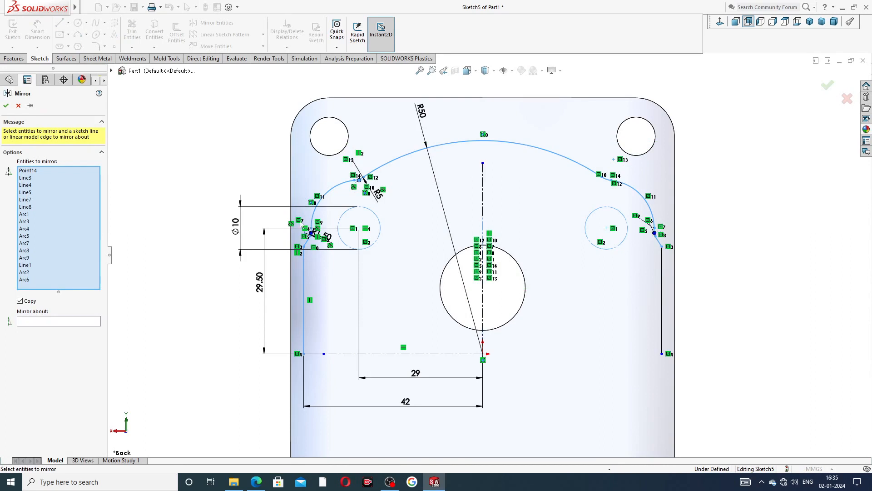
left_click(18, 106)
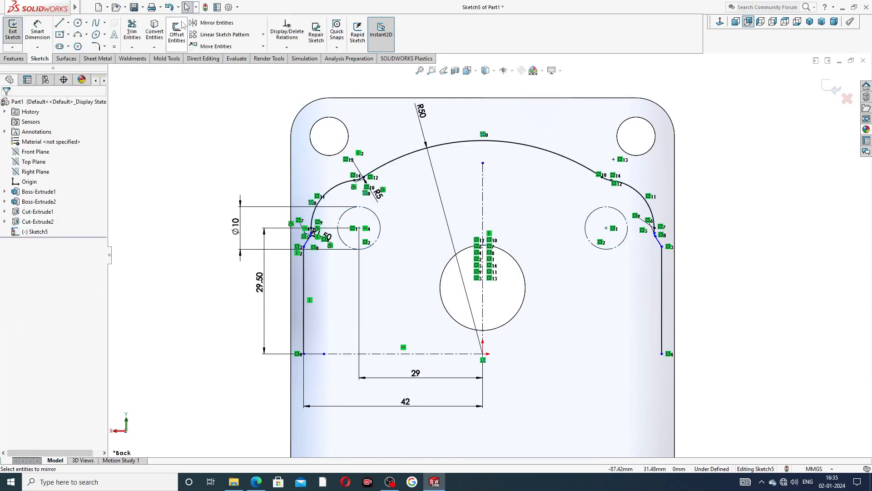
Mirror the entire upper profile, both construction circles and the vertical centreline about the horizontal centreline, keeping the originals
left_click(214, 23)
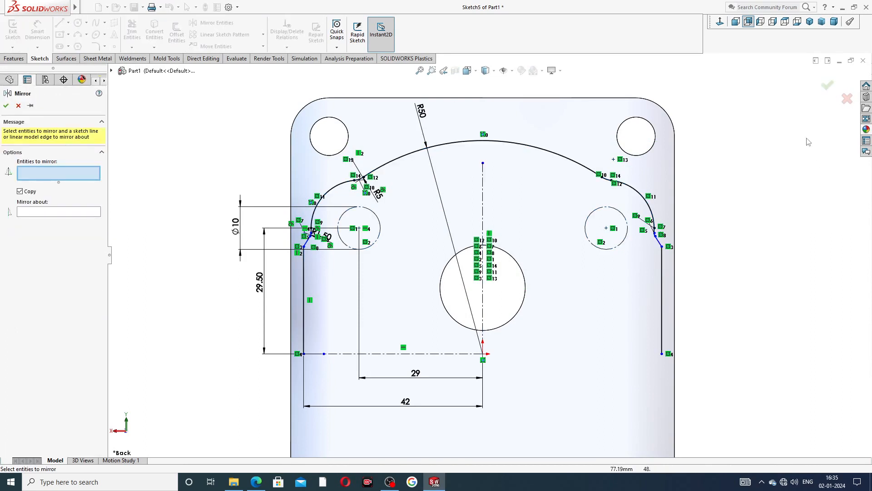
mouse_move(619, 121)
left_mouse_down()
mouse_move(364, 133)
mouse_move(343, 163)
mouse_move(257, 176)
mouse_move(273, 259)
mouse_move(568, 318)
mouse_move(745, 286)
mouse_move(730, 279)
left_mouse_up()
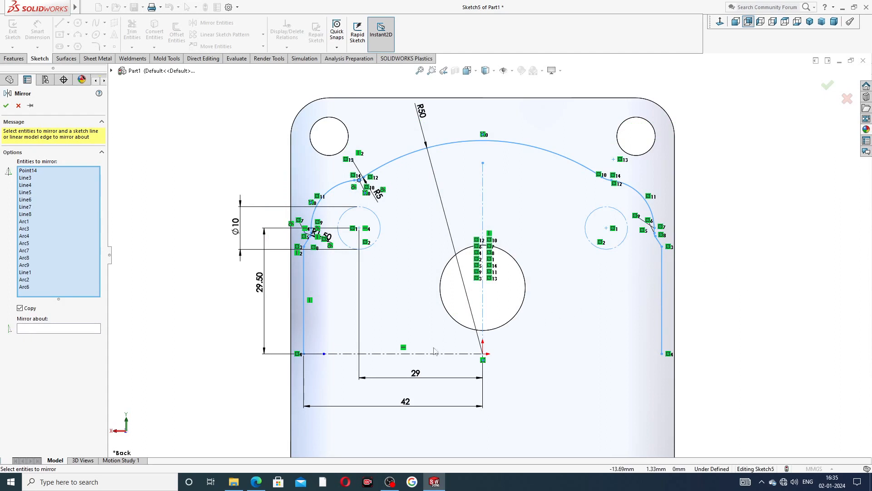
left_click(67, 330)
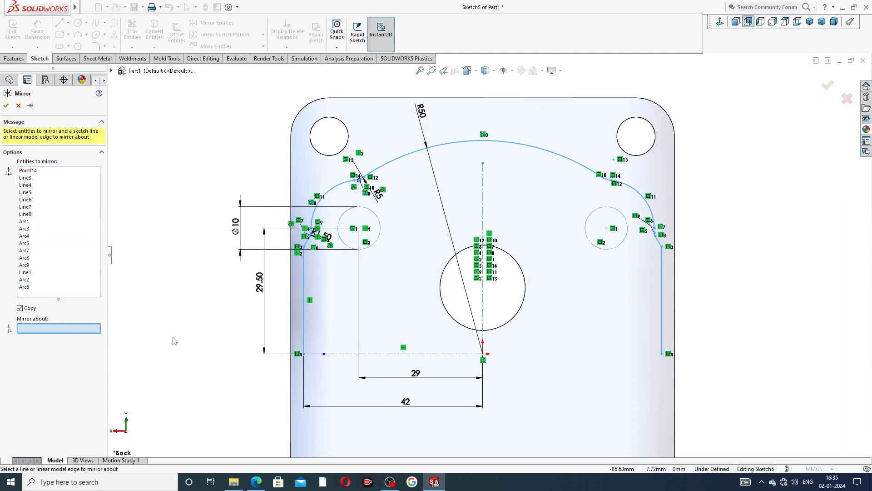
left_click(412, 354)
scroll(473, 319, "up", 2)
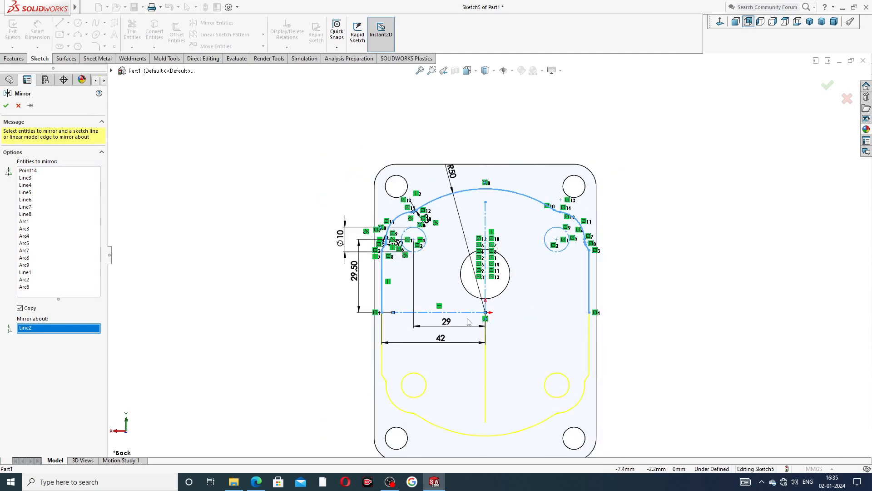
left_click(828, 85)
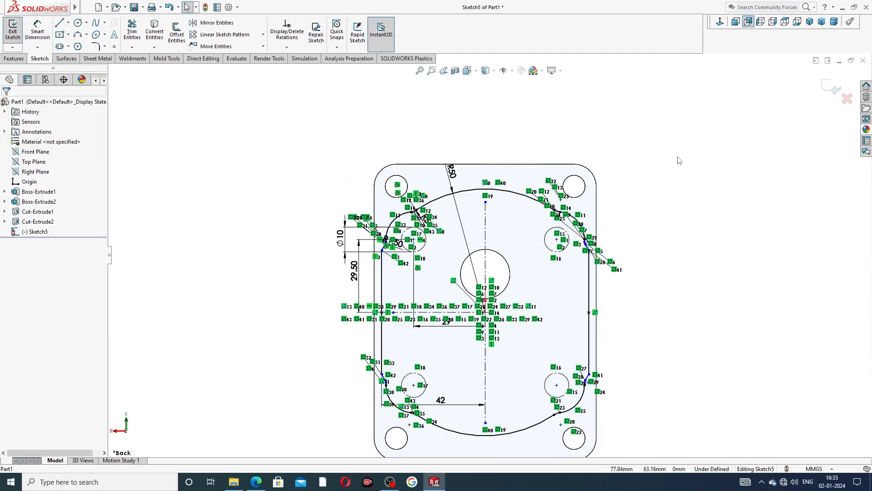
Examine the mirrored lower half of the profile and its junctions, and the complete outline on the plate
scroll(369, 408, "down", 5)
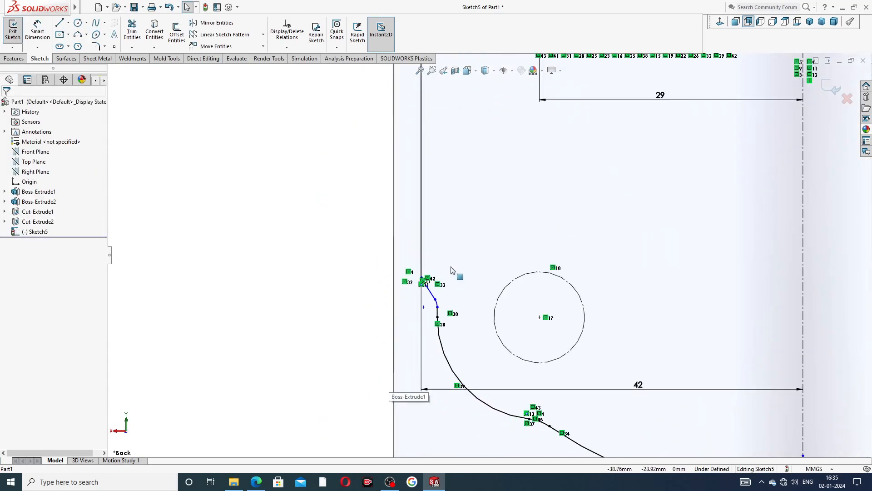
scroll(451, 270, "down", 2)
scroll(645, 296, "up", 5)
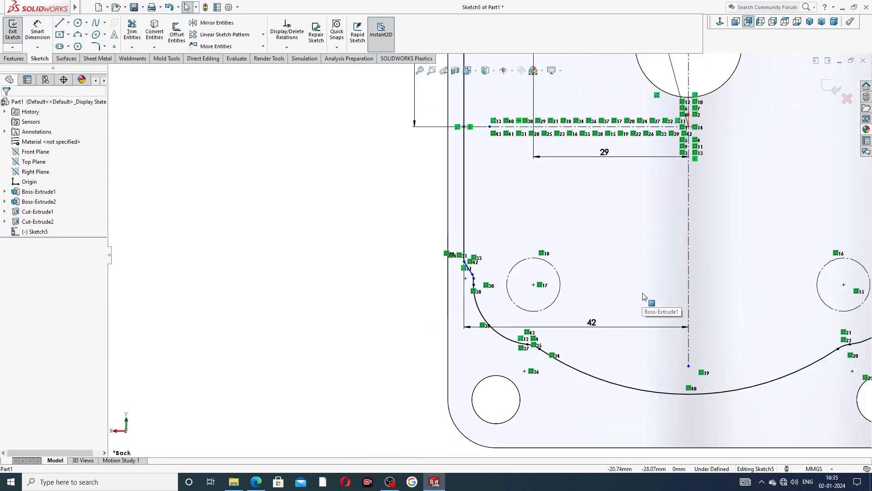
scroll(492, 254, "up", 2)
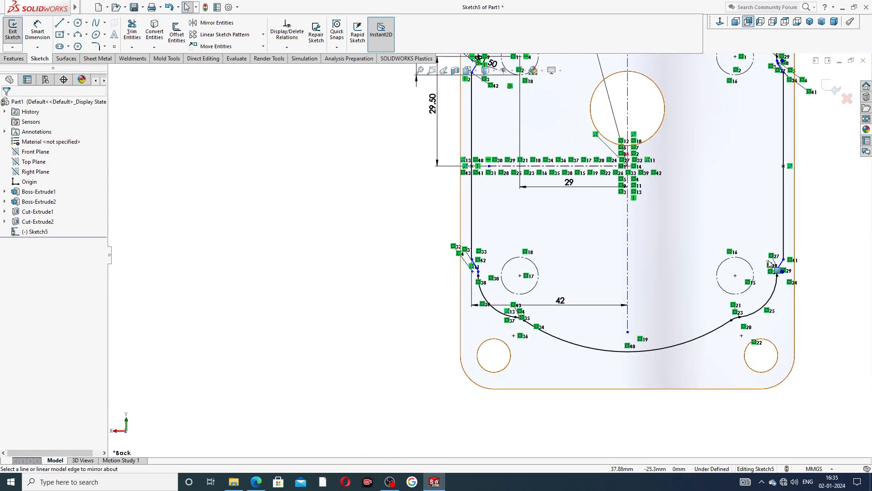
scroll(772, 264, "up", 4)
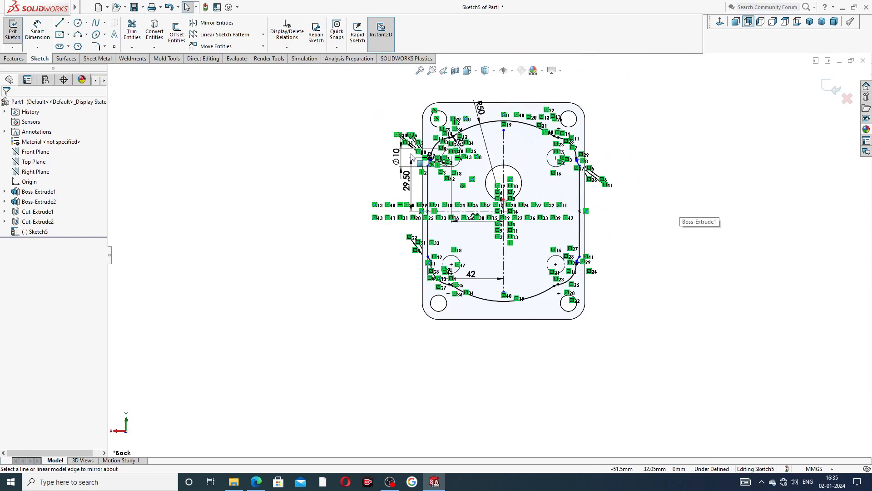
scroll(452, 154, "down", 2)
scroll(545, 176, "down", 1)
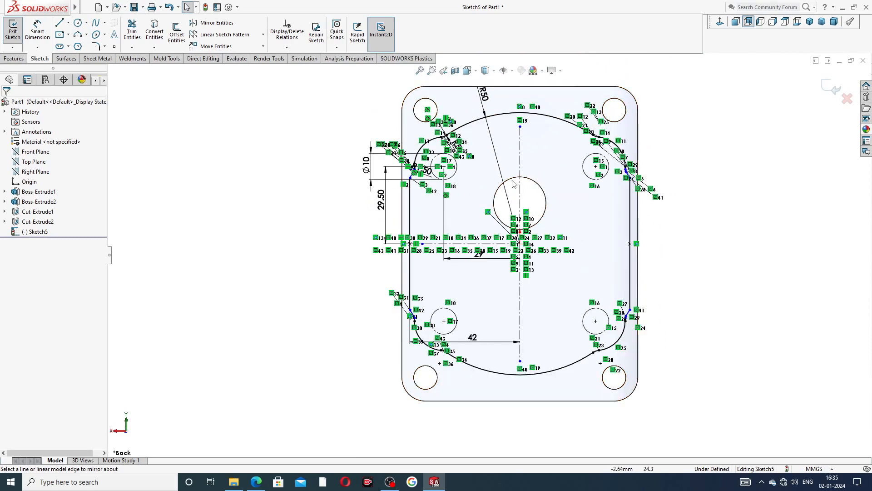
scroll(509, 183, "down", 1)
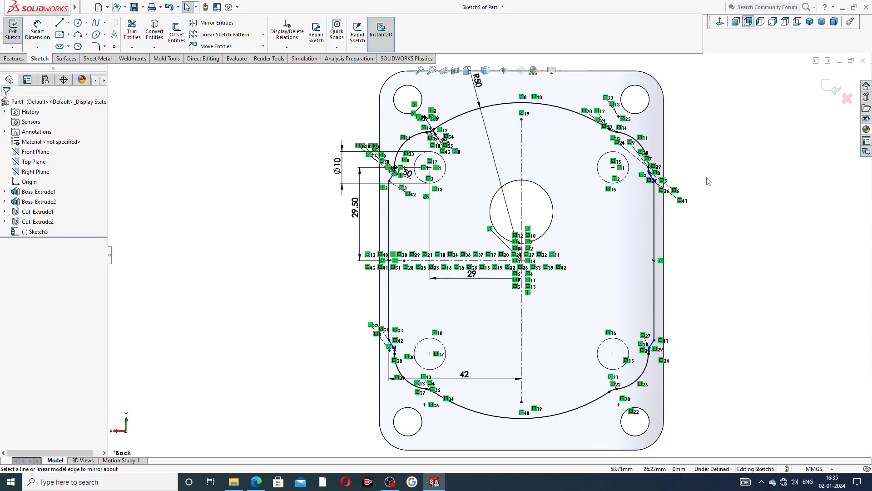
scroll(510, 134, "up", 1)
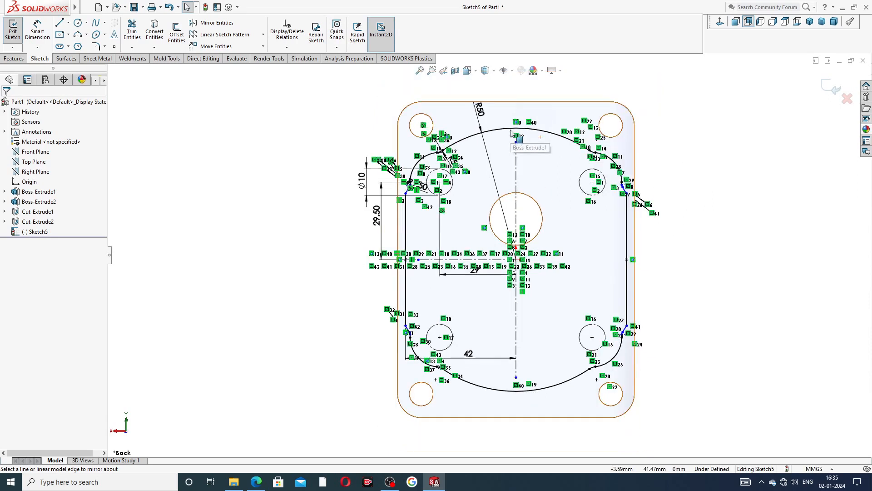
Extrude the enclosed region of the mirrored back-face profile by 3 mm as a merged boss, checking the depth against the PDF drawing
left_click(14, 59)
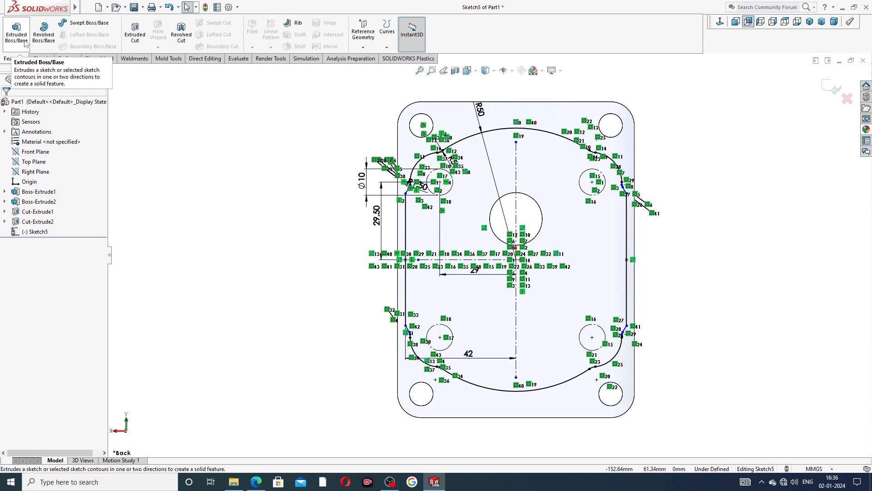
left_click(25, 42)
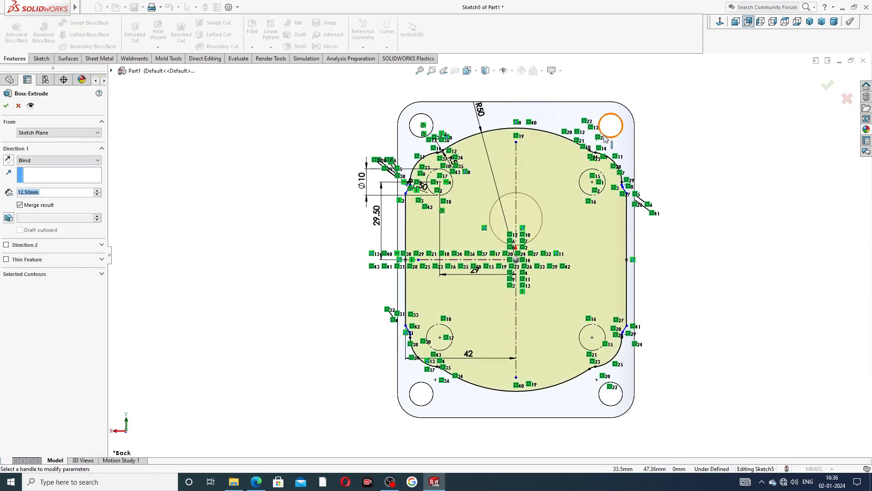
left_click(44, 276)
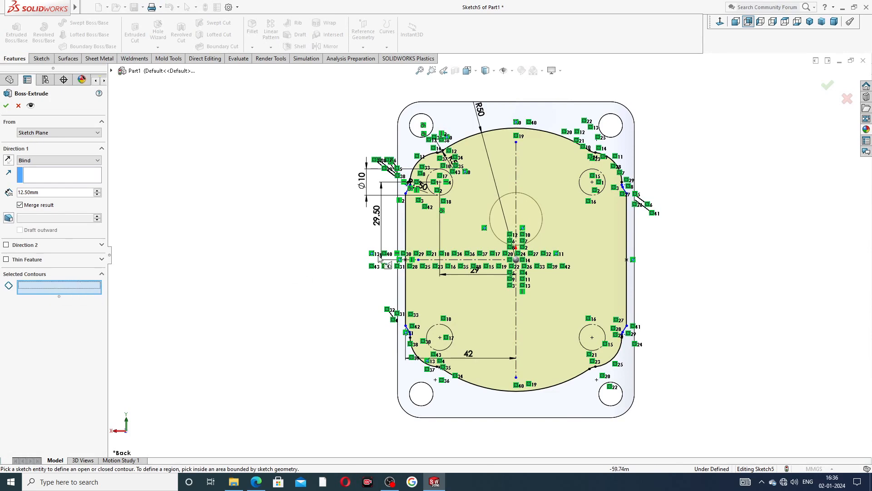
left_click(470, 227)
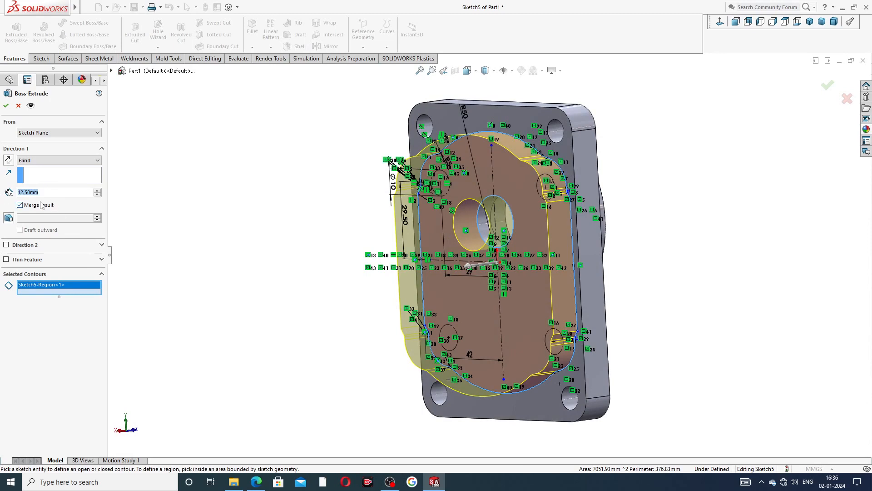
type("3")
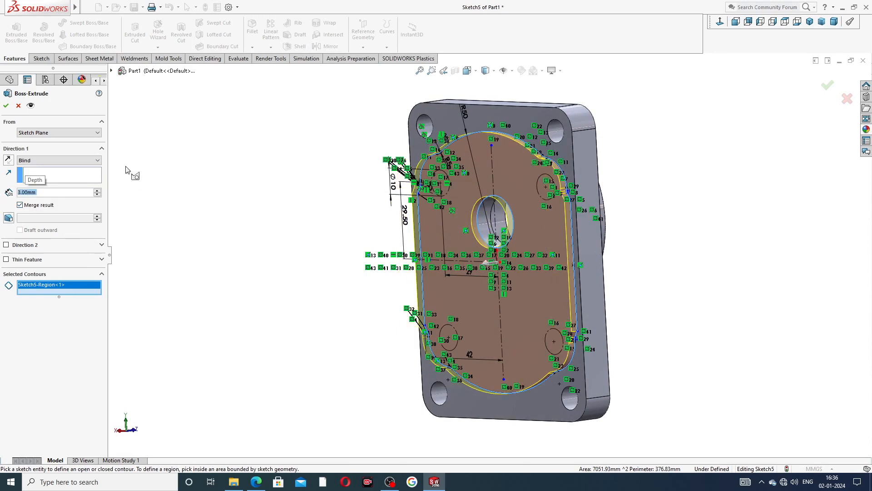
left_click(256, 482)
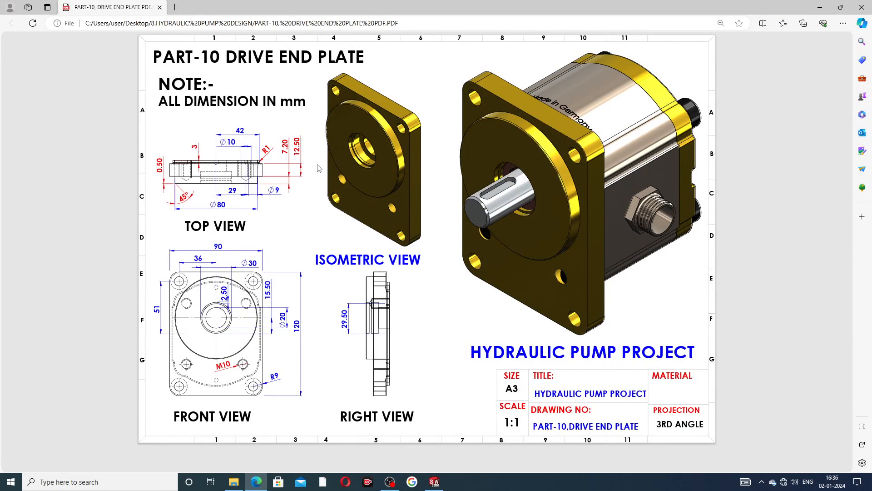
left_click(256, 481)
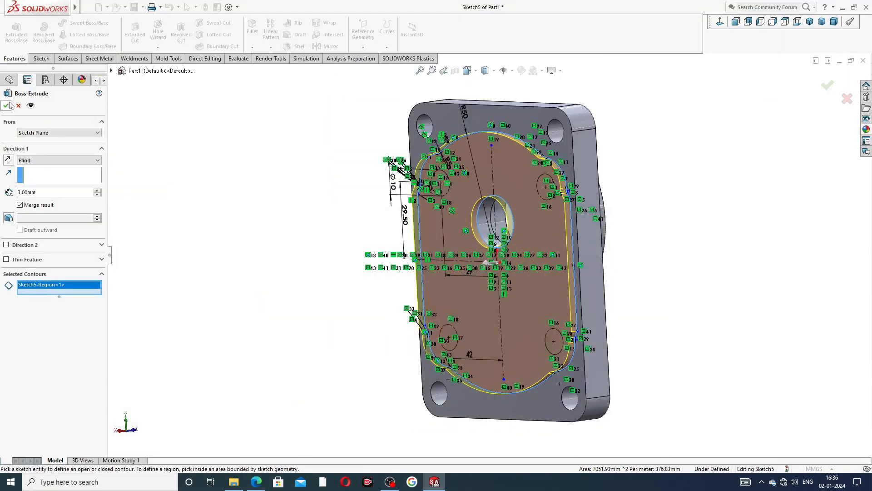
key("Return")
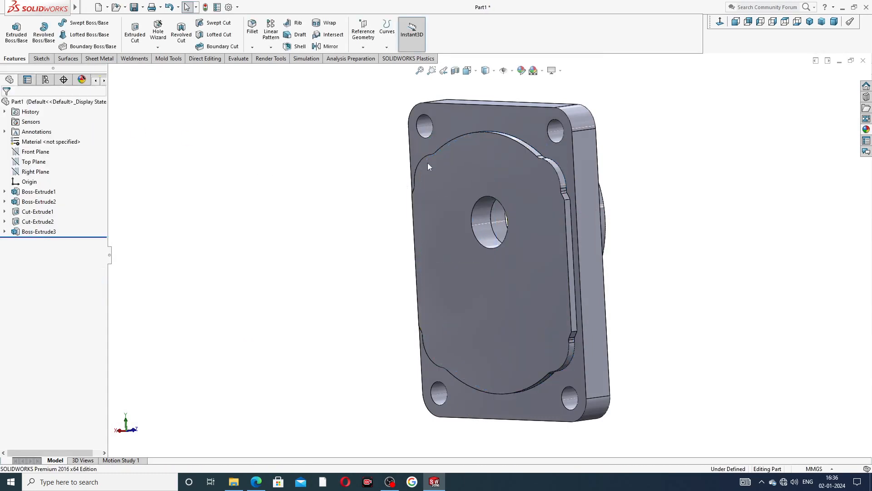
Start a symmetric fillet with a 1.5 mm radius and check it against the PDF drawing
middle_click_drag(612, 191, 649, 191)
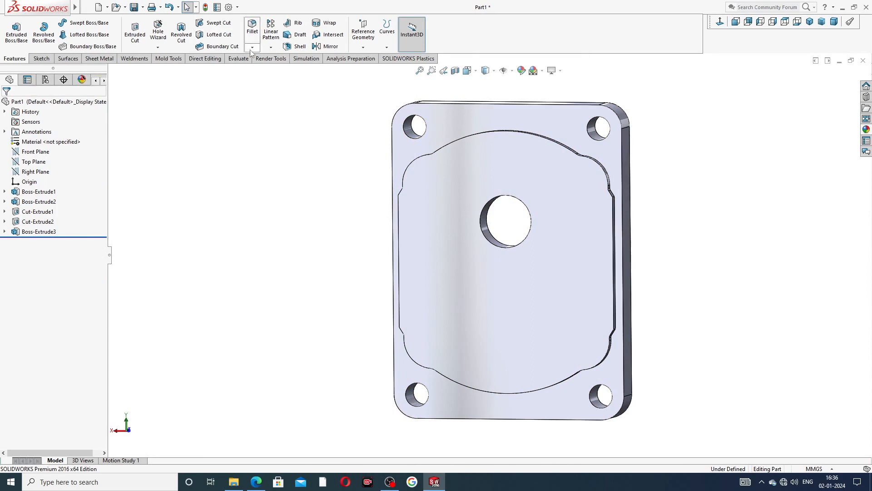
left_click(253, 47)
left_click(267, 58)
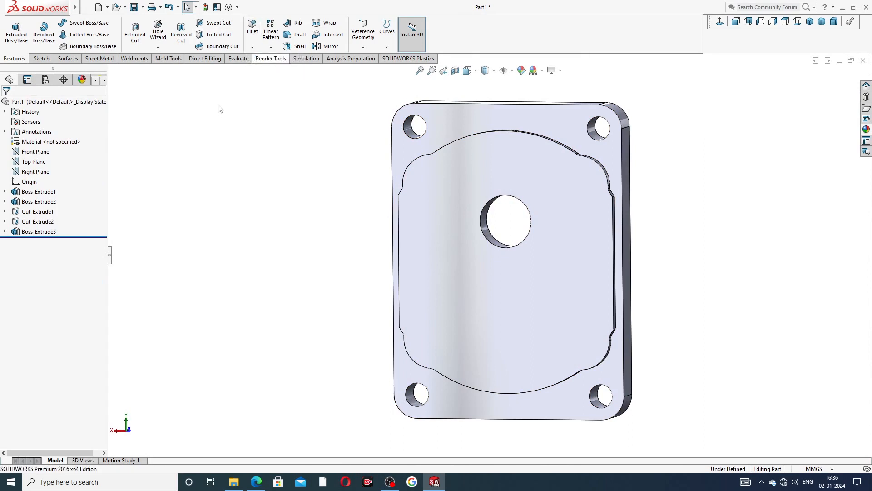
type("1")
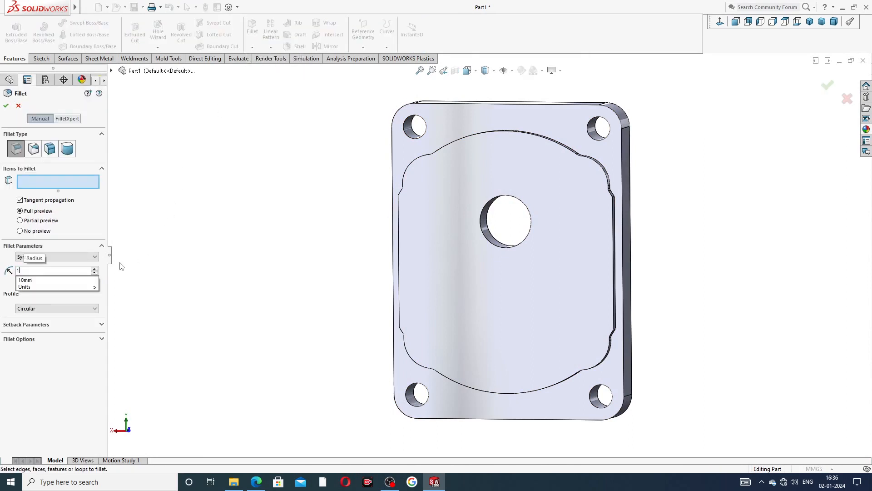
type(".5")
key("Return")
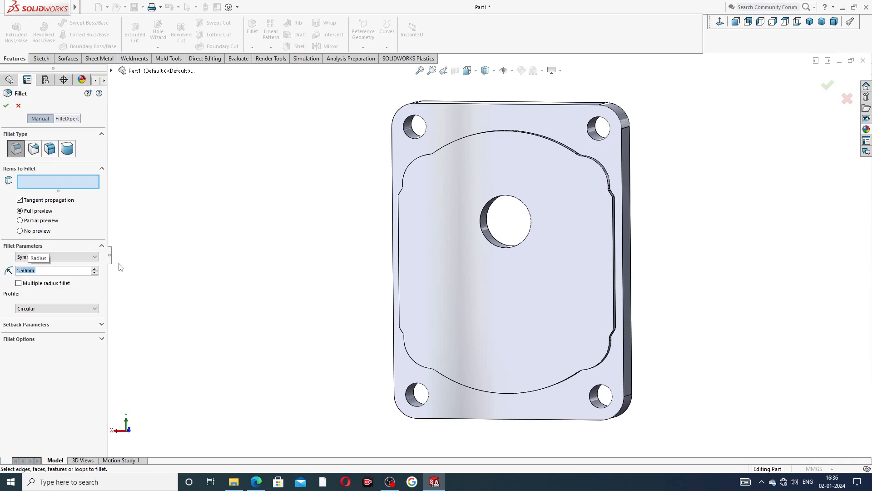
left_click(257, 480)
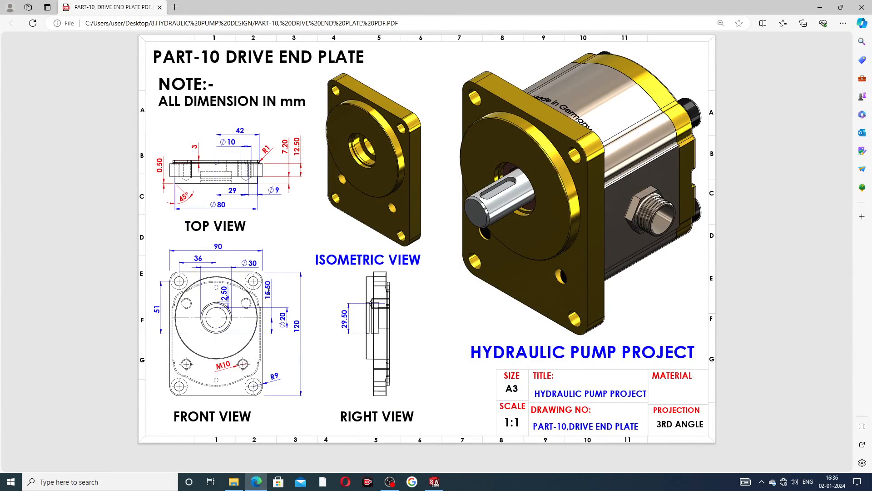
left_click(257, 483)
Apply the fillet along the upper, lower and both side edges where the raised back profile meets the plate
scroll(551, 132, "down", 3)
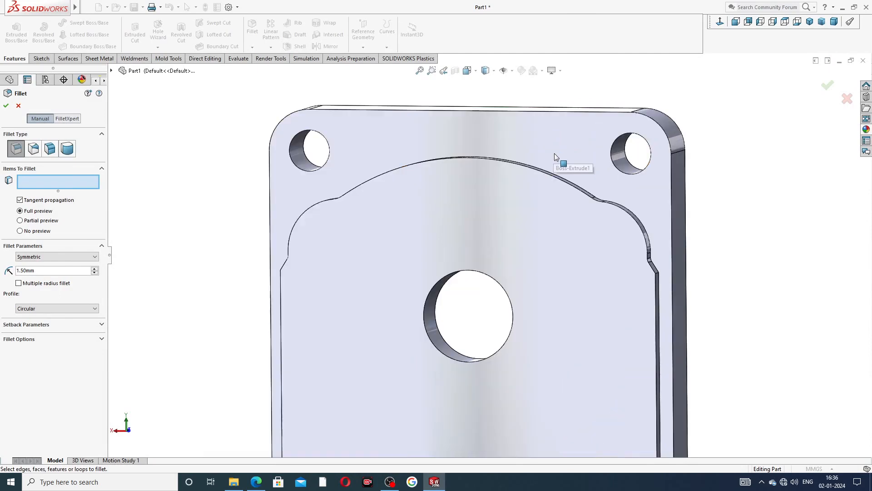
middle_click_drag(562, 262, 570, 227)
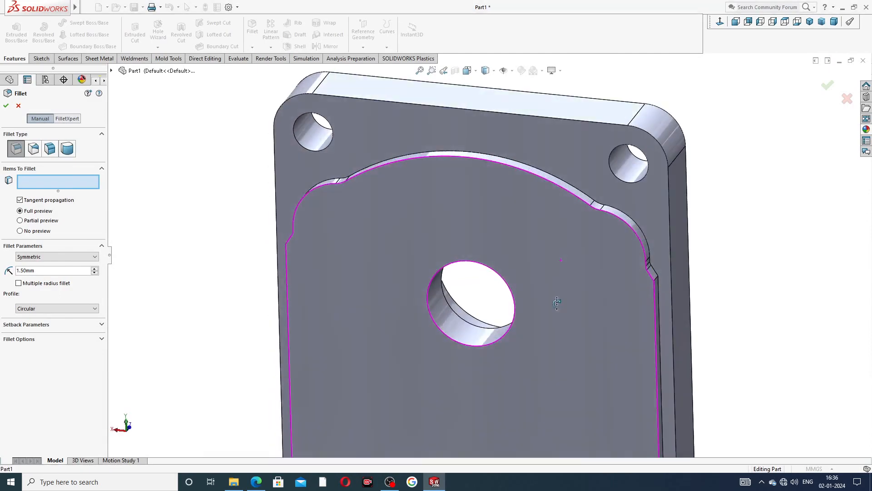
left_click(577, 191)
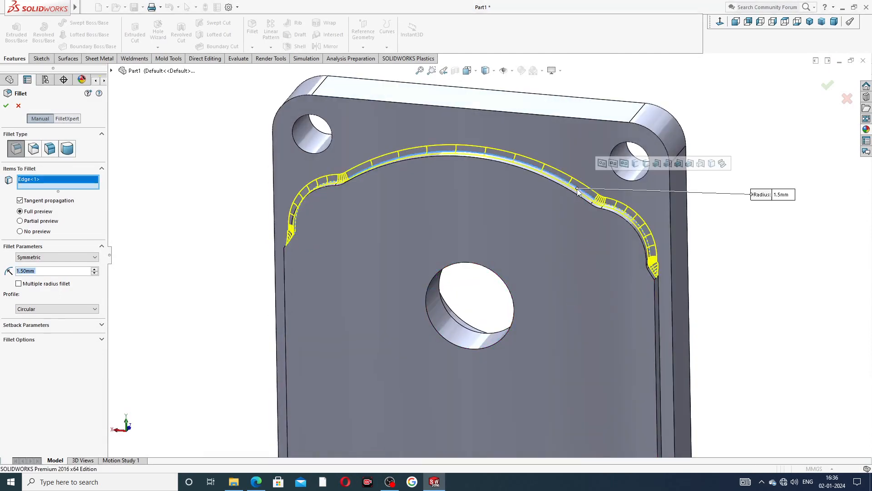
left_click(660, 319)
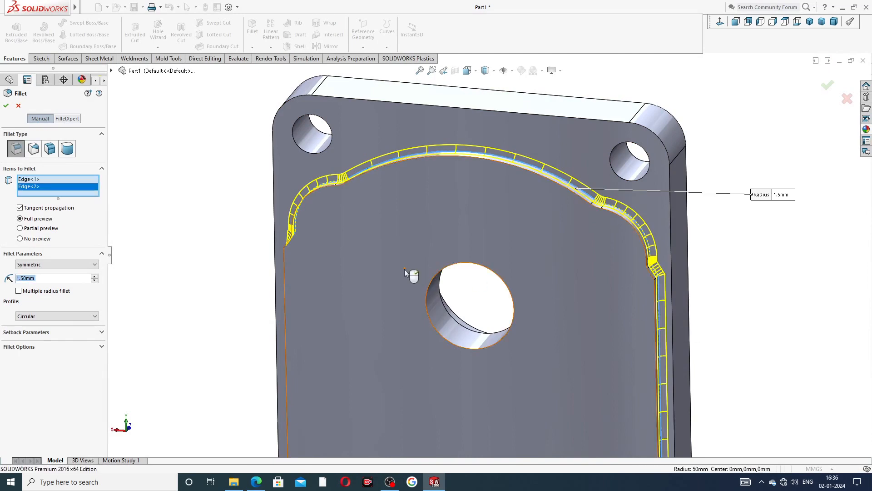
middle_click_drag(391, 276, 432, 265)
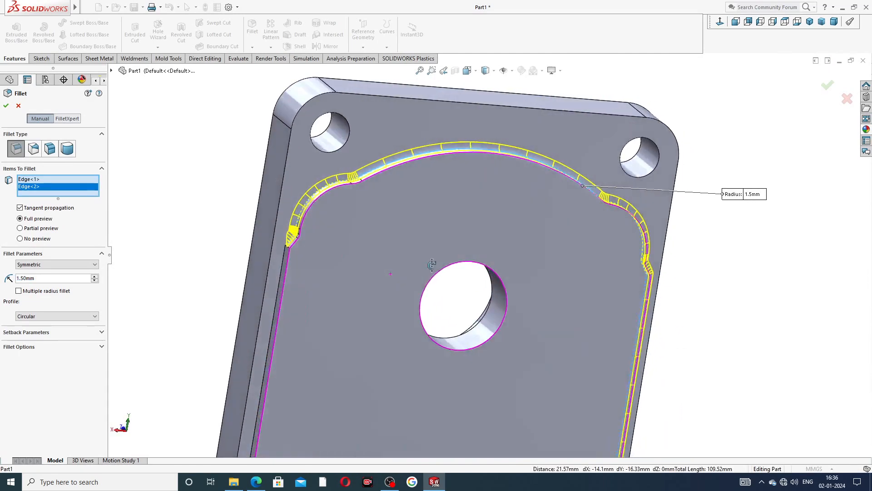
left_click(280, 279)
scroll(403, 309, "up", 3)
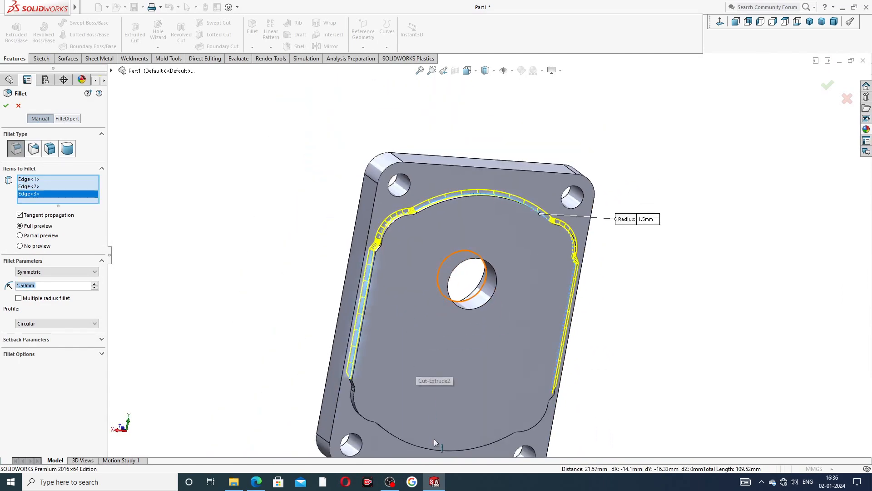
mouse_move(434, 441)
middle_mouse_down()
mouse_move(427, 384)
mouse_move(419, 398)
middle_mouse_up()
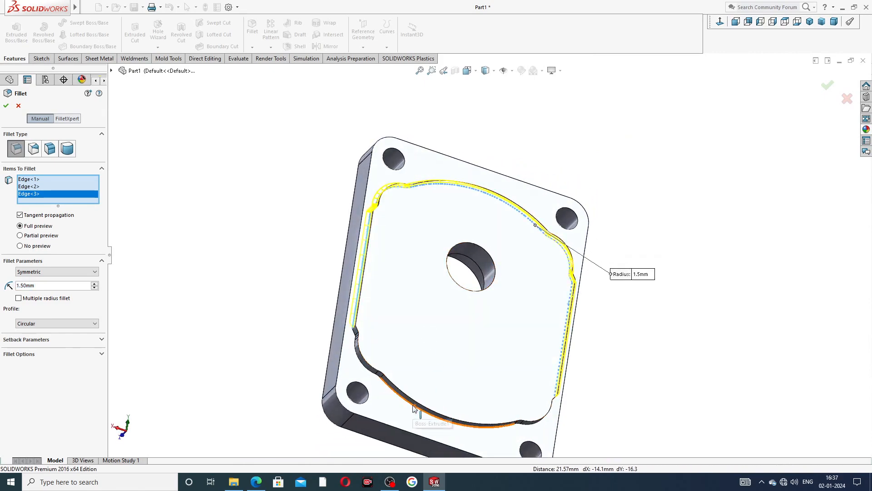
left_click(416, 412)
middle_click_drag(477, 296, 520, 284)
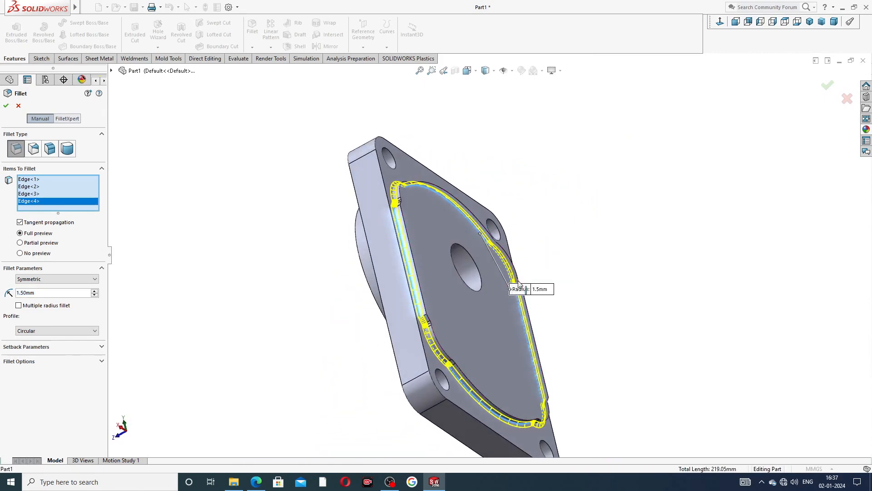
left_click(5, 106)
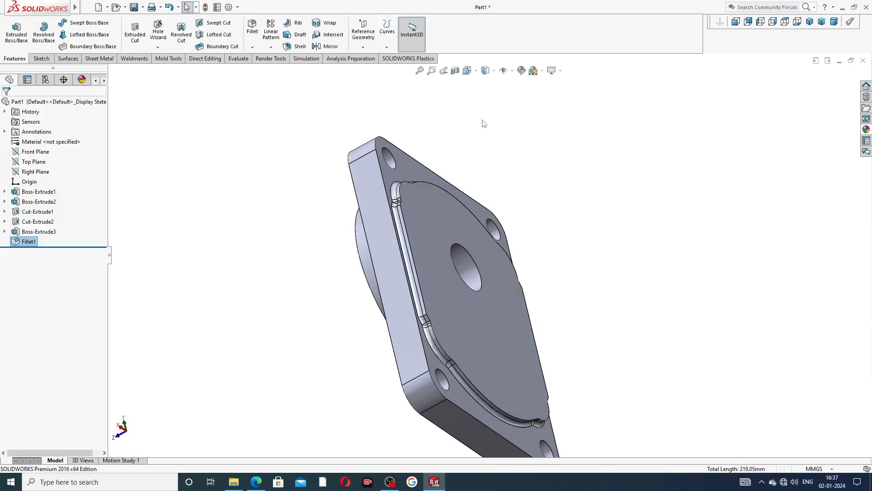
left_click(545, 159)
mouse_move(596, 195)
middle_mouse_down()
mouse_move(516, 283)
mouse_move(380, 289)
mouse_move(614, 243)
mouse_move(527, 190)
mouse_move(616, 236)
mouse_move(614, 263)
mouse_move(615, 200)
mouse_move(615, 265)
mouse_move(623, 250)
middle_mouse_up()
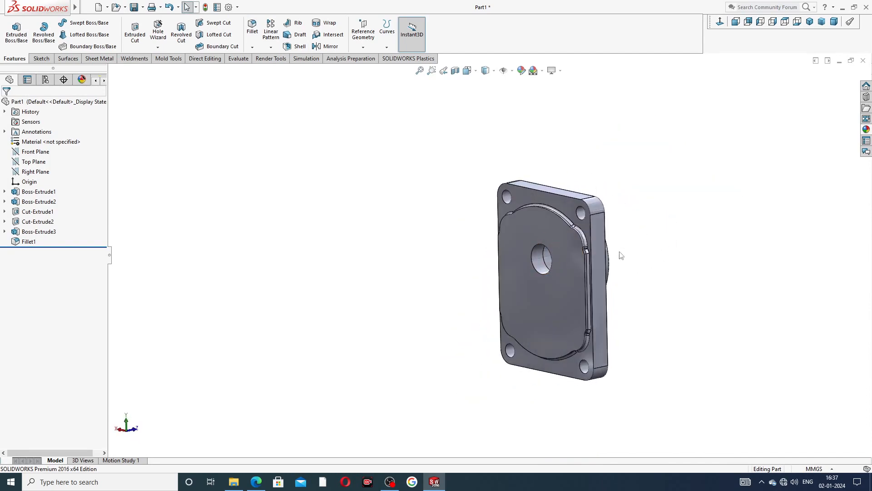
scroll(530, 268, "down", 3)
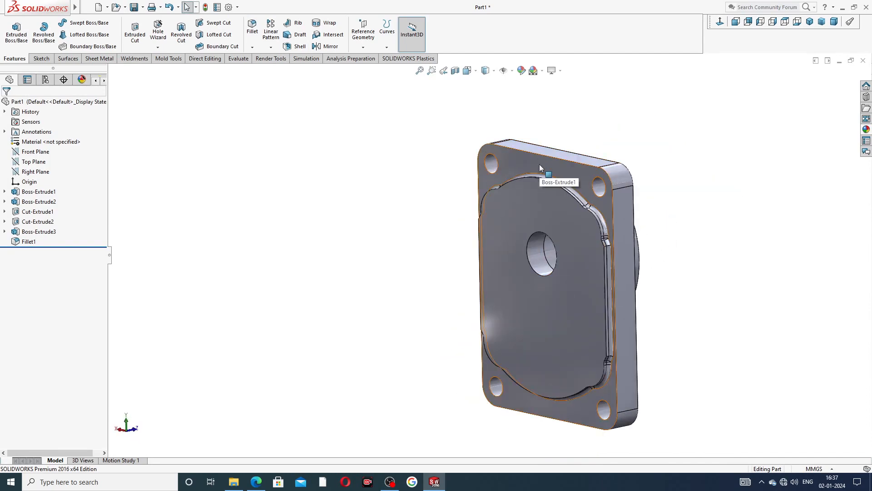
left_click(539, 166)
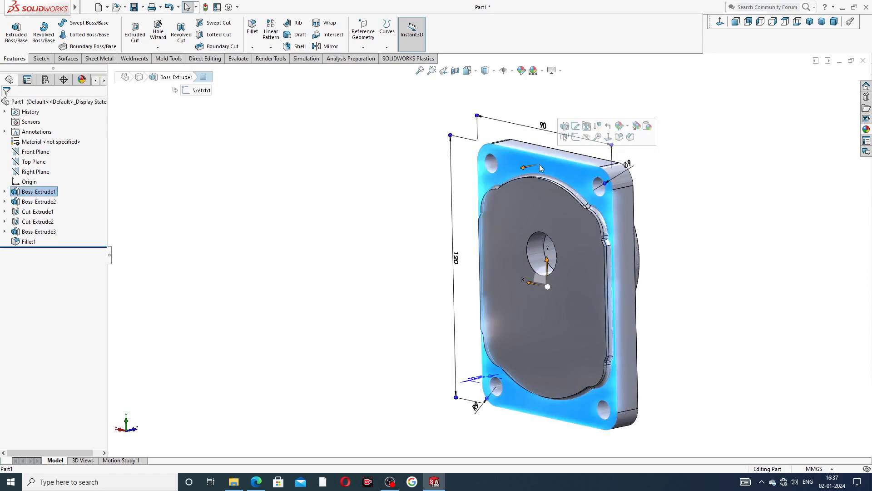
left_click(576, 126)
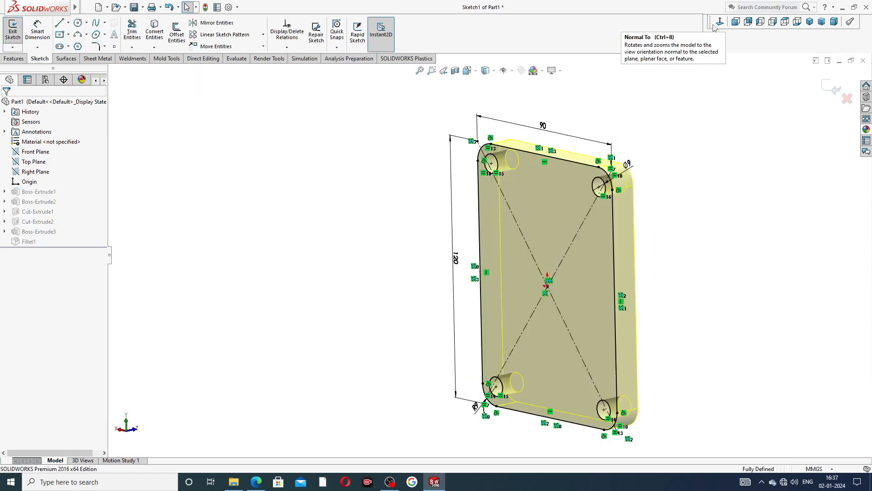
left_click(716, 25)
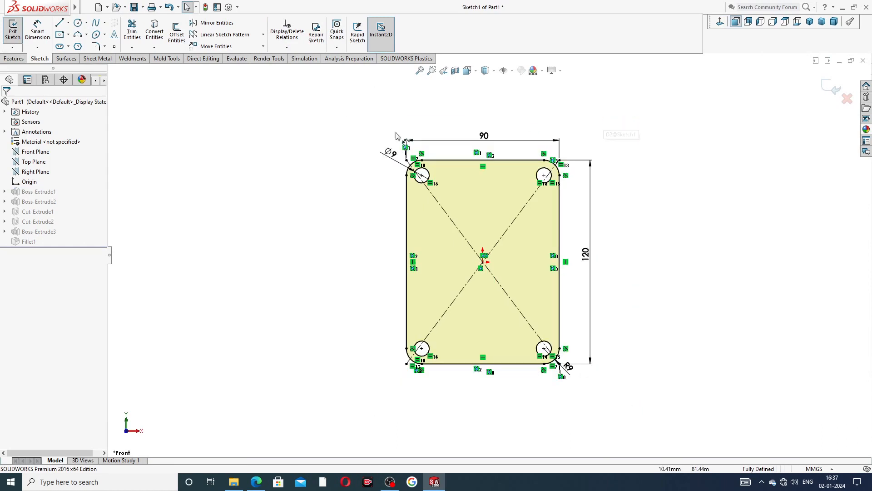
left_click(836, 90)
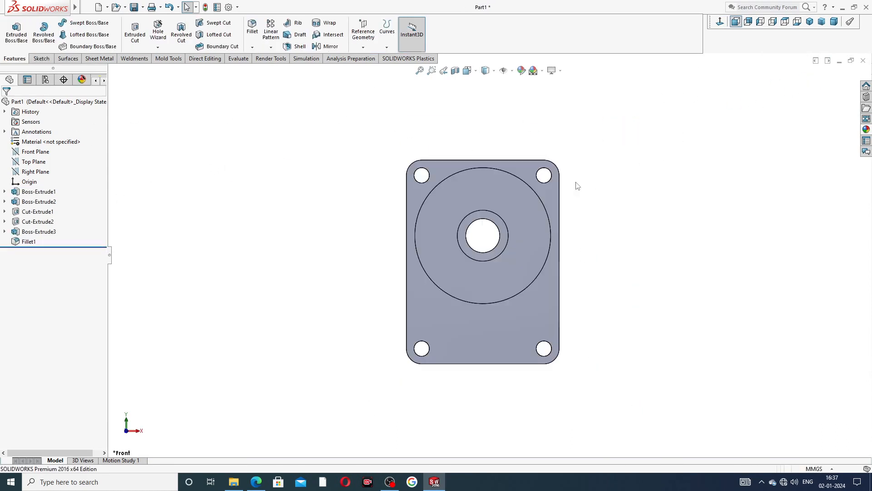
Start a new sketch on the plate's rectangular front face behind the round boss, viewed normal to the face
left_click(552, 190)
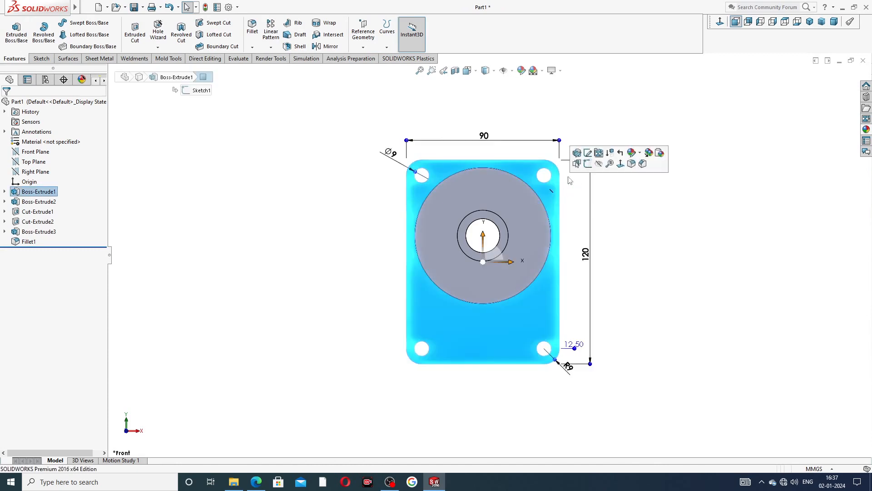
left_click(588, 164)
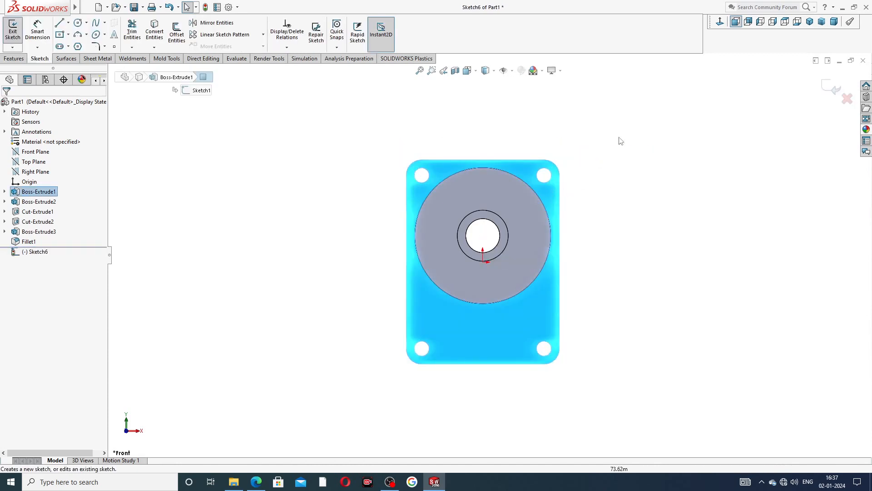
left_click(721, 23)
scroll(673, 181, "up", 3)
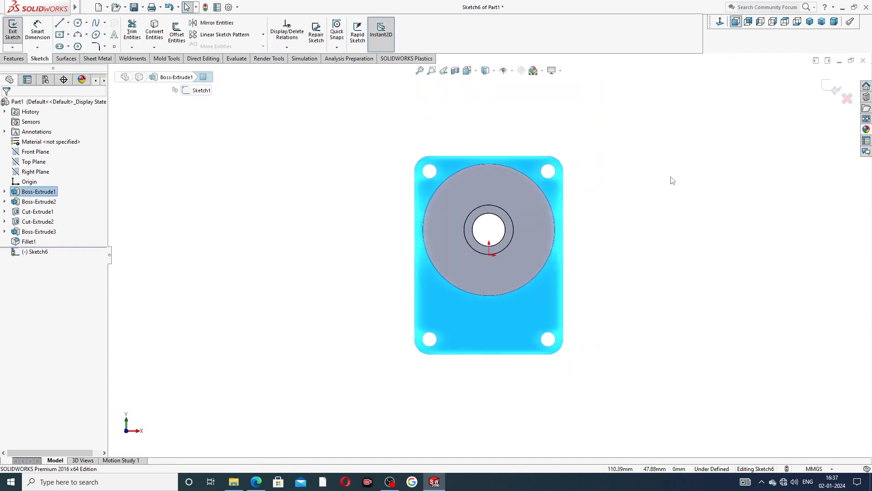
middle_click_drag(673, 181, 637, 200)
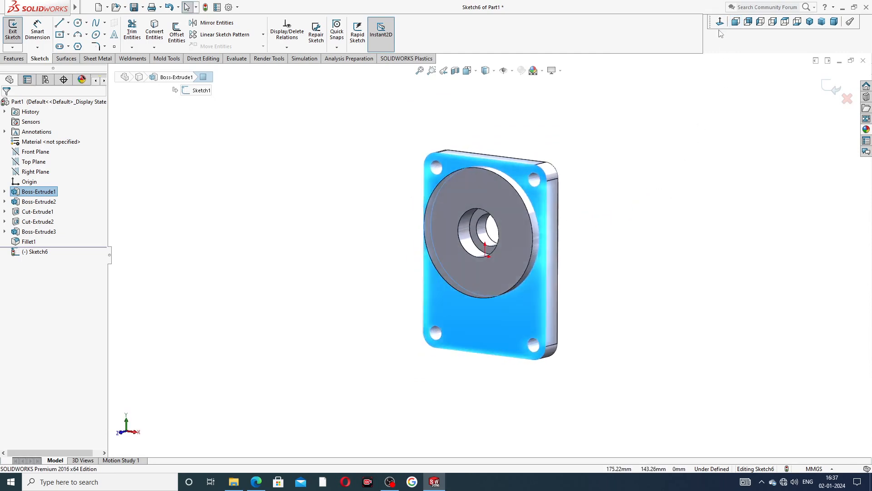
left_click(721, 23)
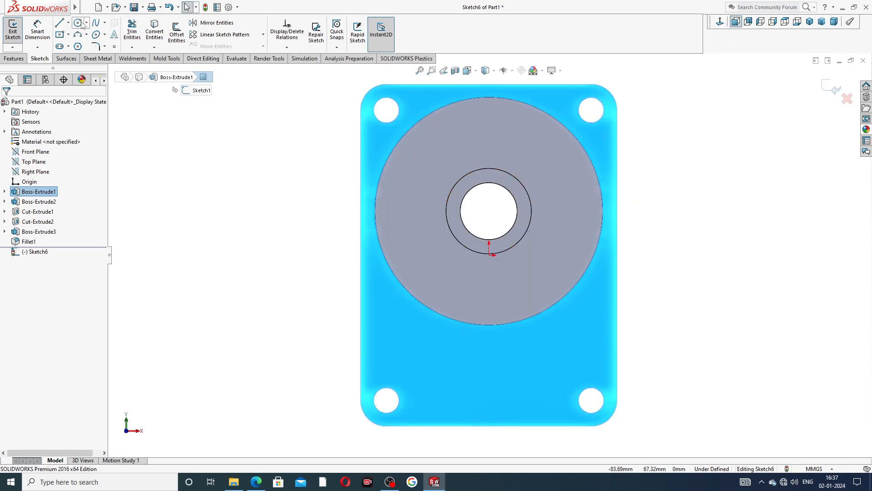
Sketch four circles concentric with the plate's corner holes, each with a radius of about 6.6 to 7.2 mm
left_click(78, 23)
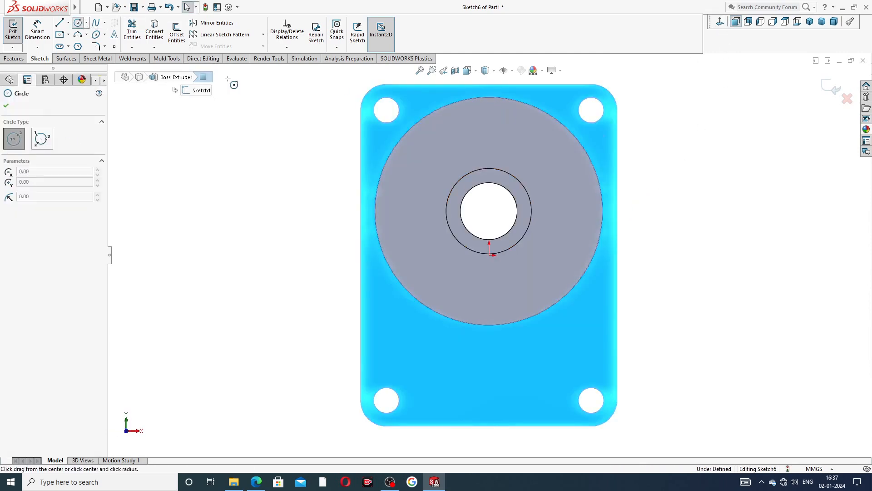
left_click(386, 111)
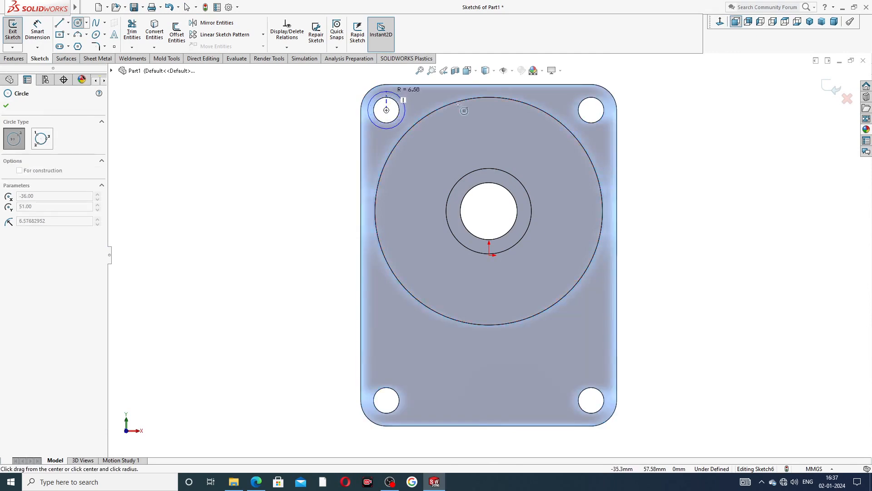
left_click(405, 111)
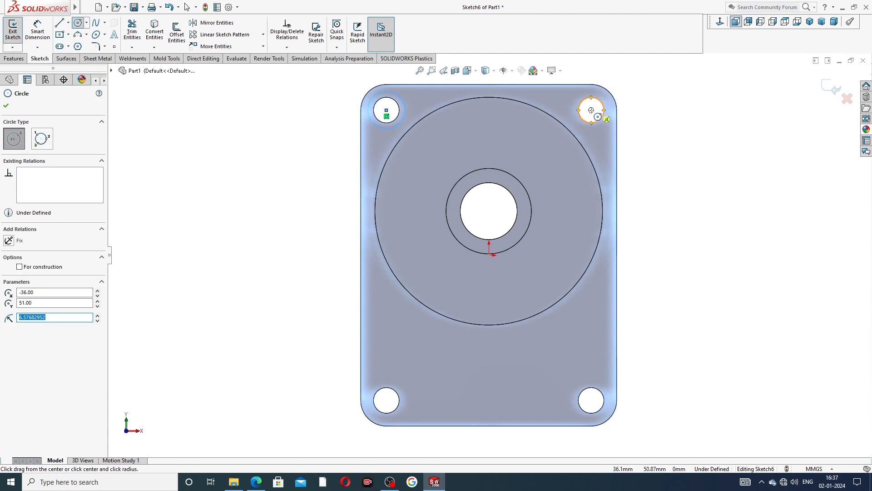
left_click(591, 110)
left_click(594, 92)
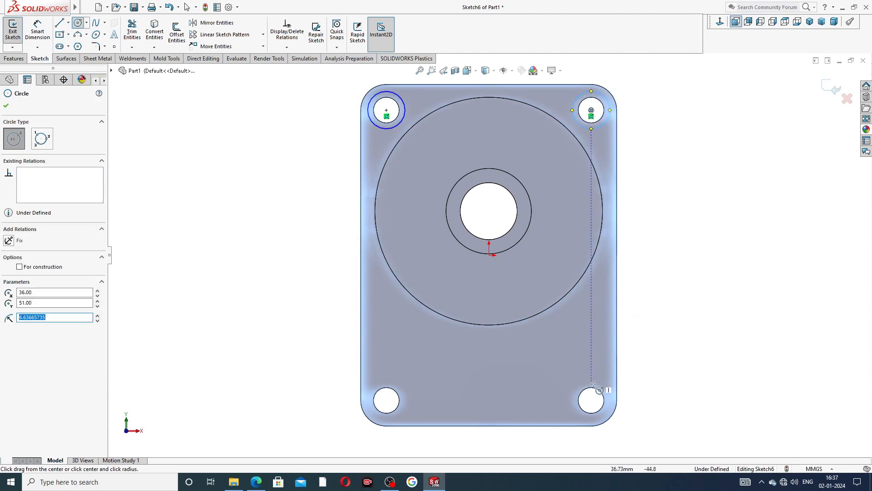
left_click(591, 399)
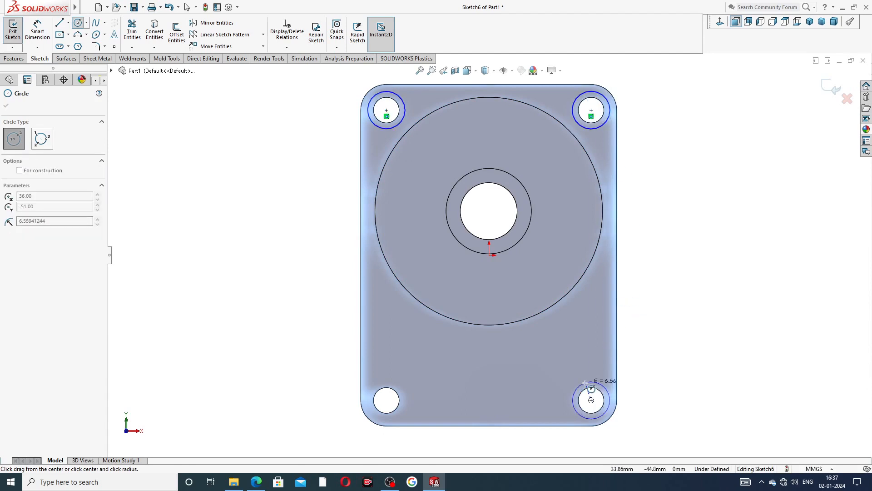
left_click(591, 381)
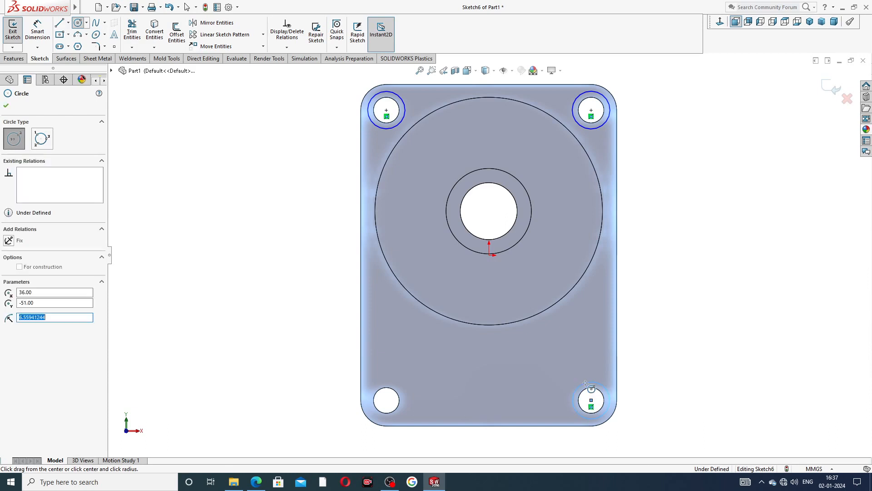
left_click(386, 399)
left_click(388, 380)
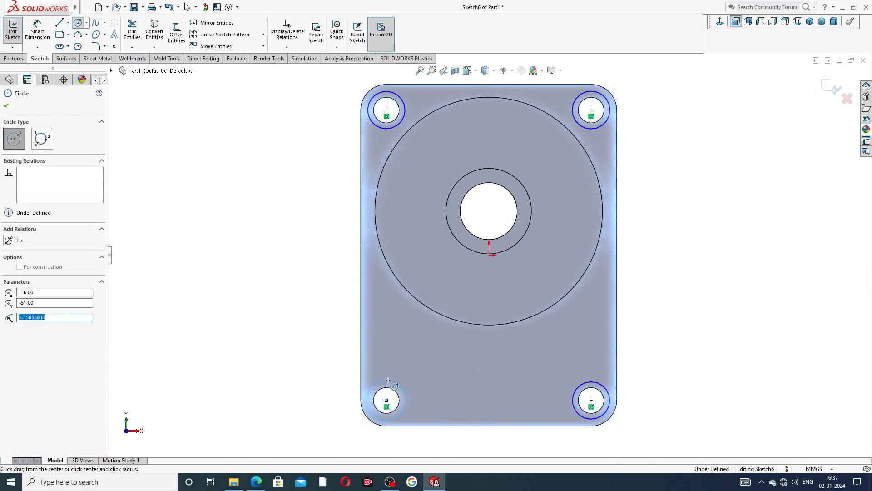
right_click(653, 267)
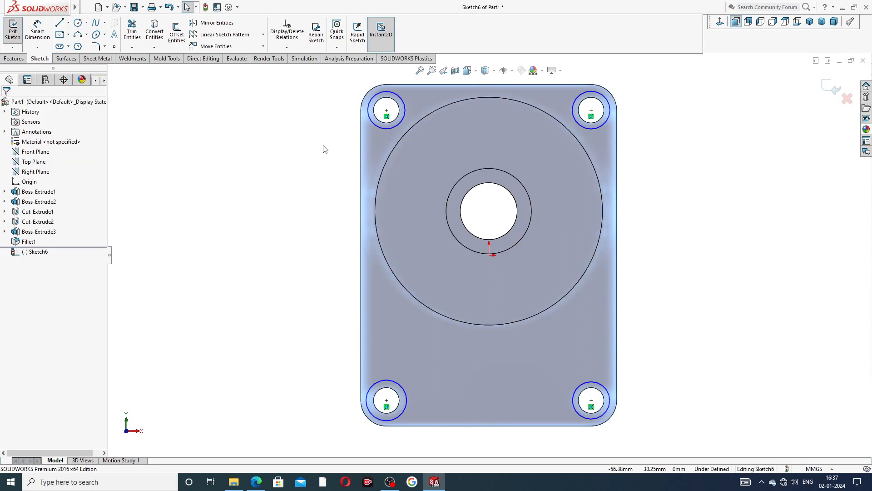
Dimension the sketched circle around the upper-left corner hole with a diameter of 16 mm
left_click(38, 31)
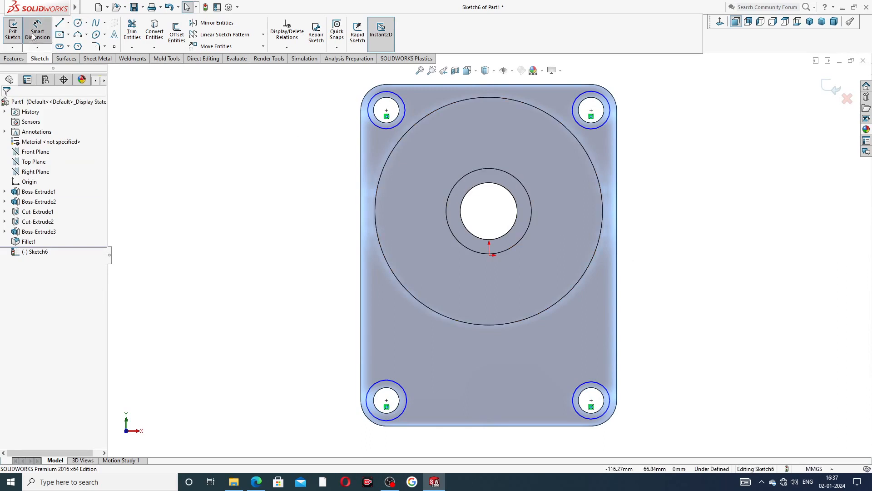
left_click(371, 103)
left_click(333, 109)
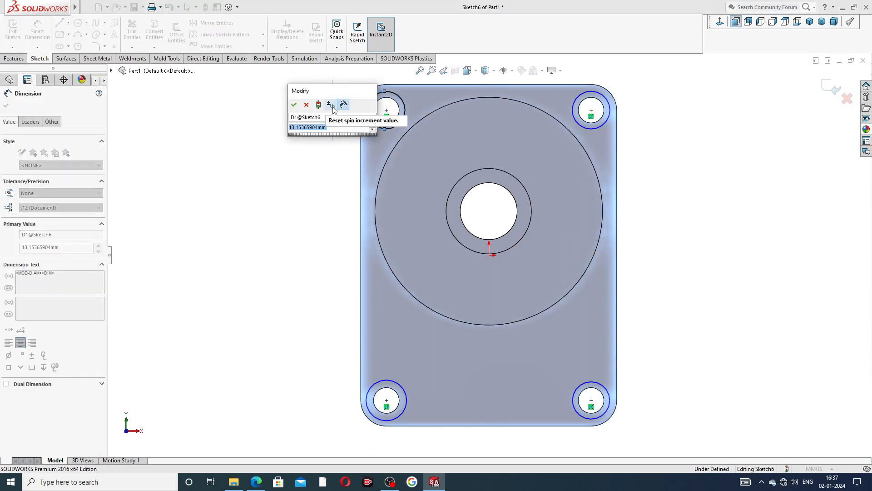
type("16")
key("Return")
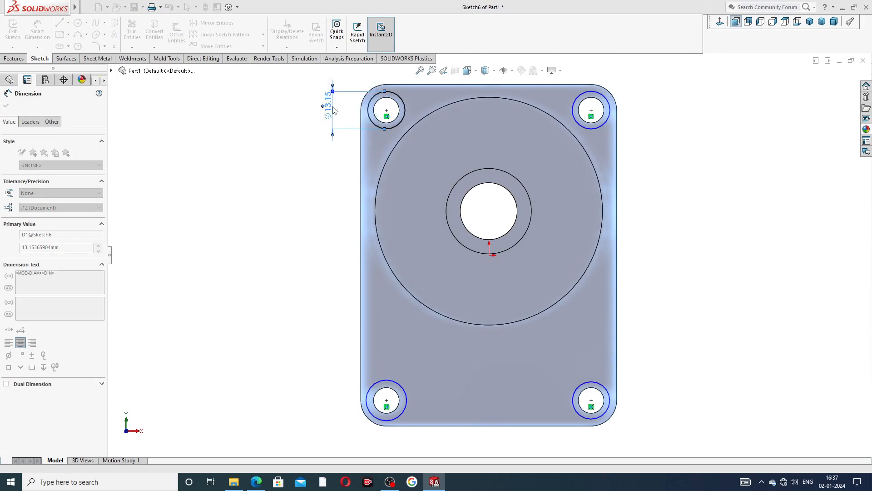
right_click(695, 91)
left_click(723, 118)
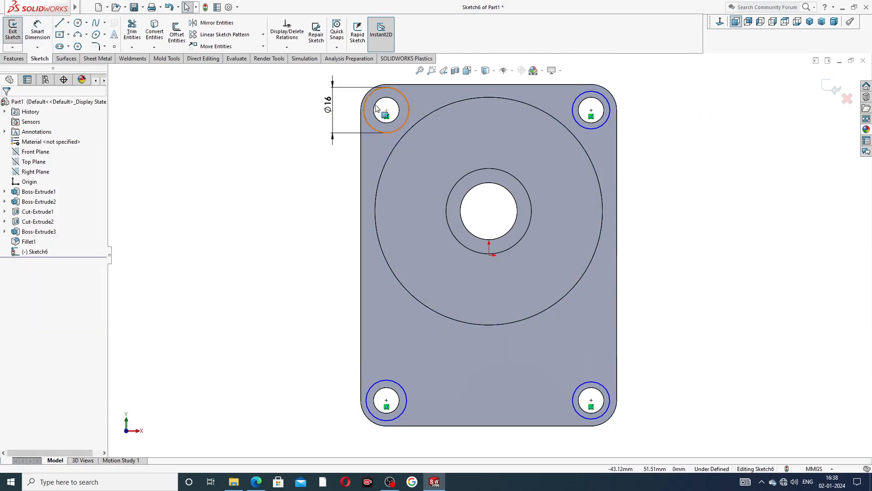
Apply an Equal relation to all four sketched circles around the corner holes
left_click(401, 94)
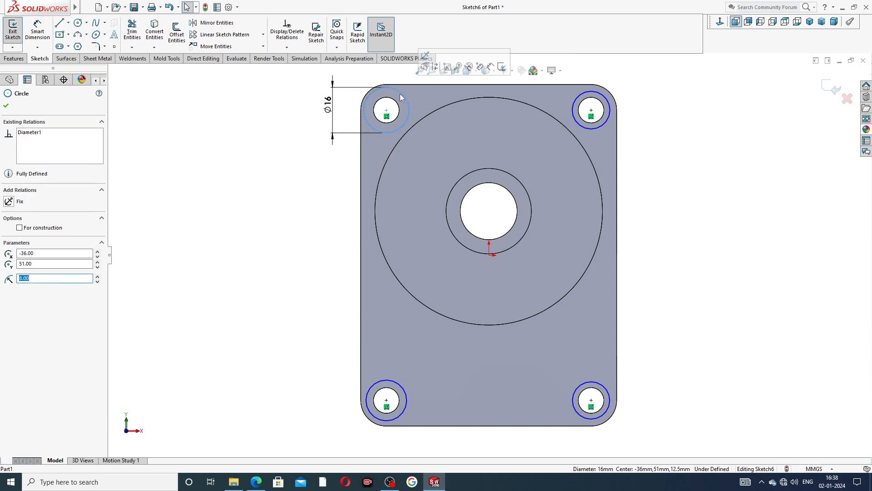
left_click(607, 99, "ctrl")
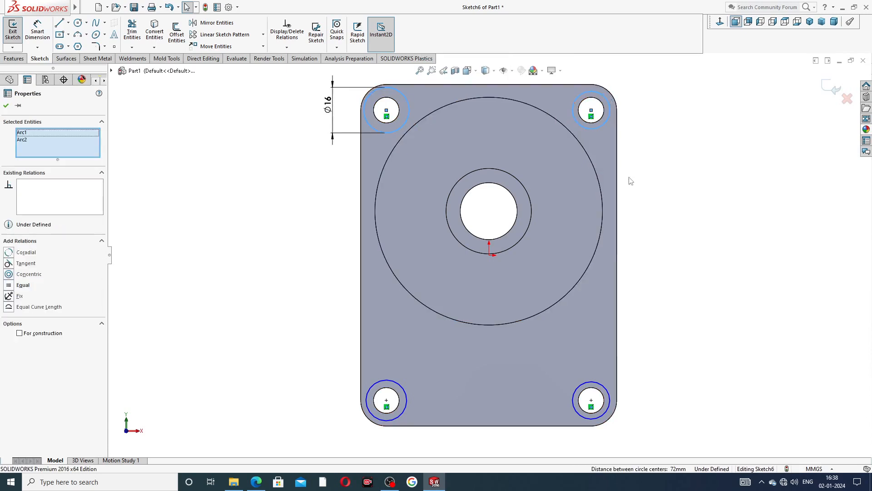
left_click(594, 380, "ctrl")
left_click(402, 386, "ctrl")
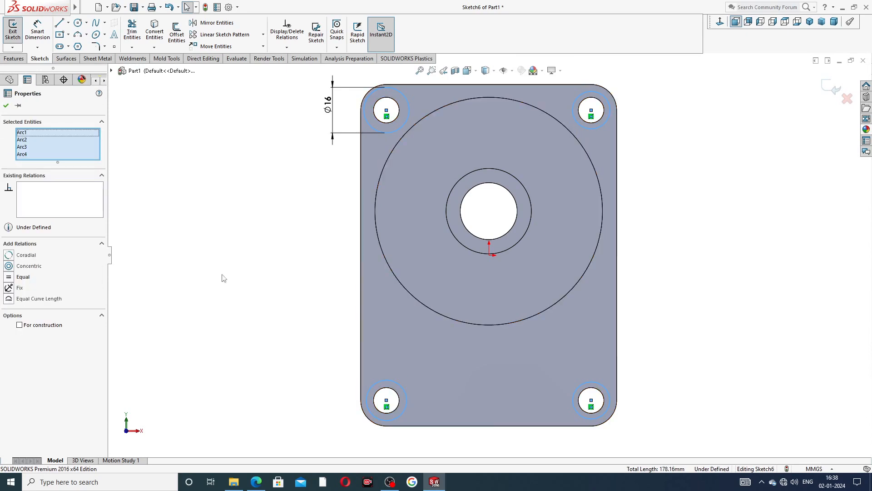
left_click(22, 281)
left_click(267, 247)
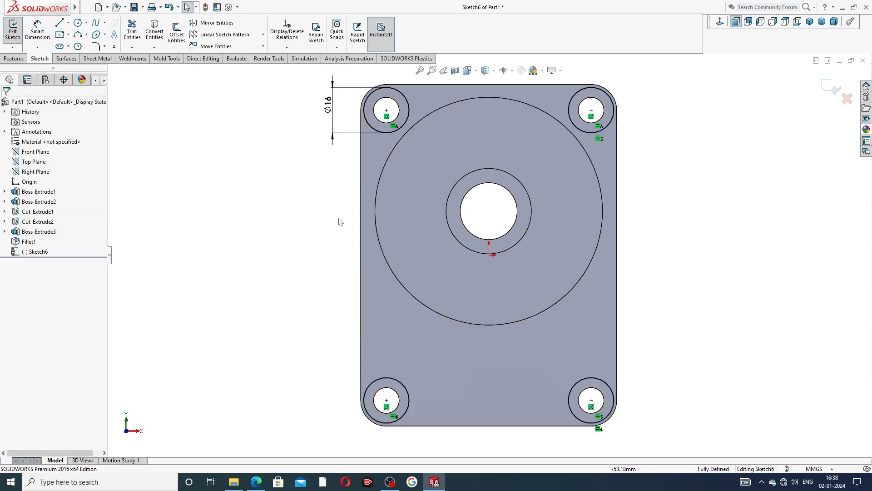
Cut the four corner-hole circles to a blind depth of 0.5 mm, checking the depth against the PDF drawing
left_click(14, 58)
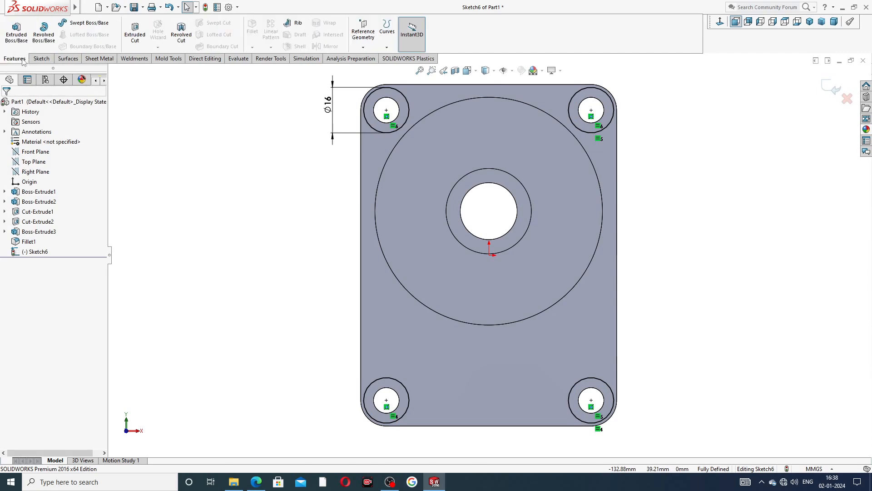
left_click(132, 34)
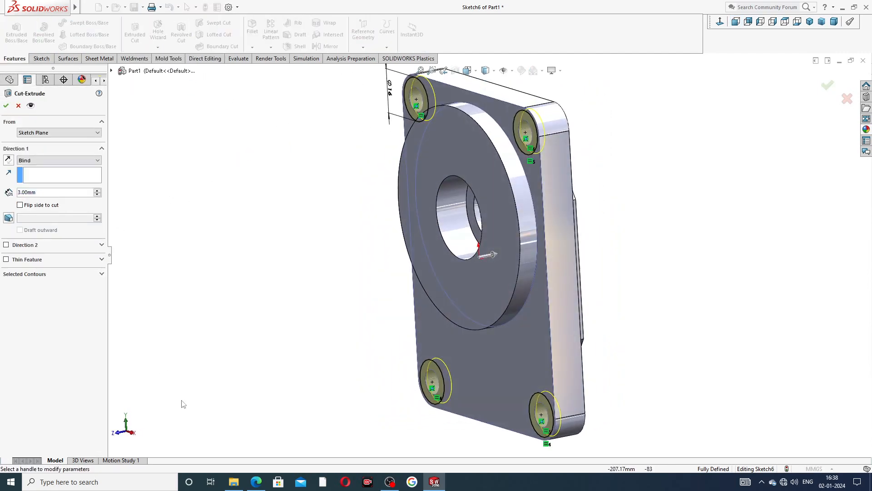
left_click(256, 482)
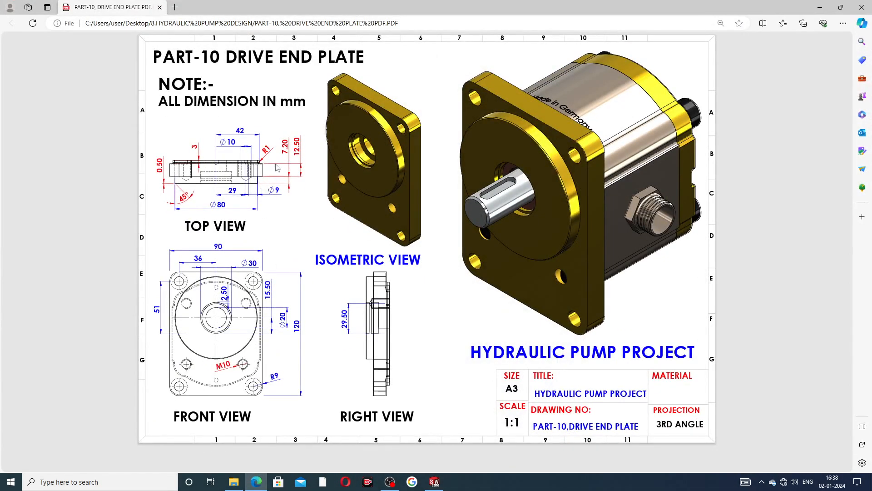
left_click(253, 475)
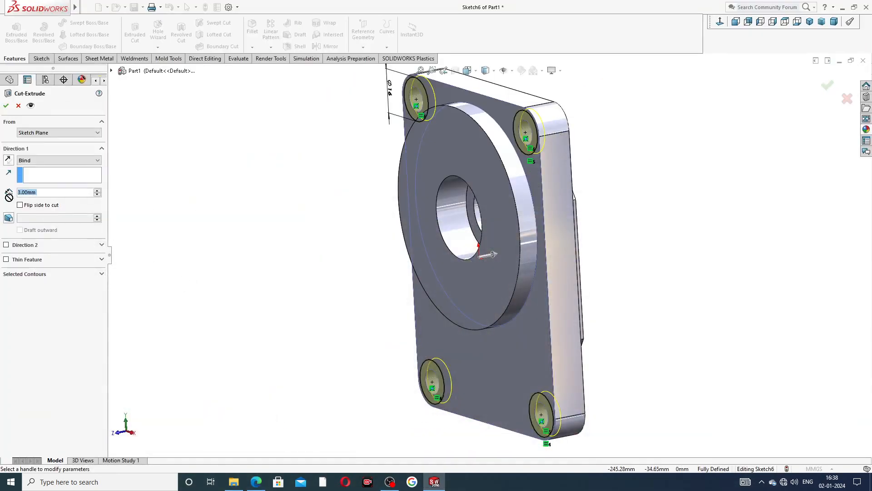
type("0.5")
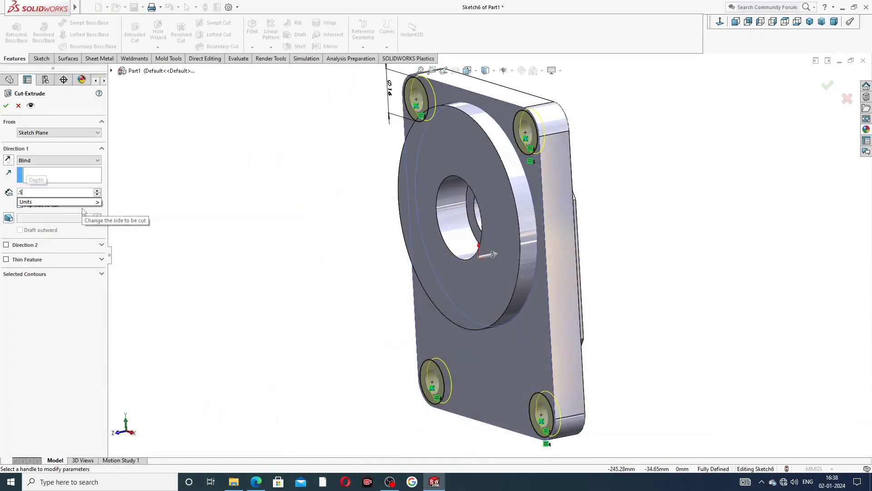
key("Return")
left_click(6, 105)
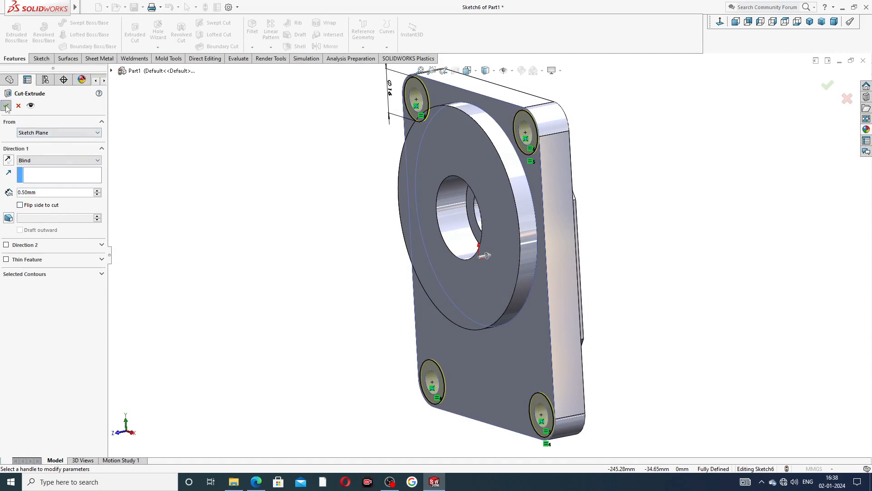
left_click(313, 115)
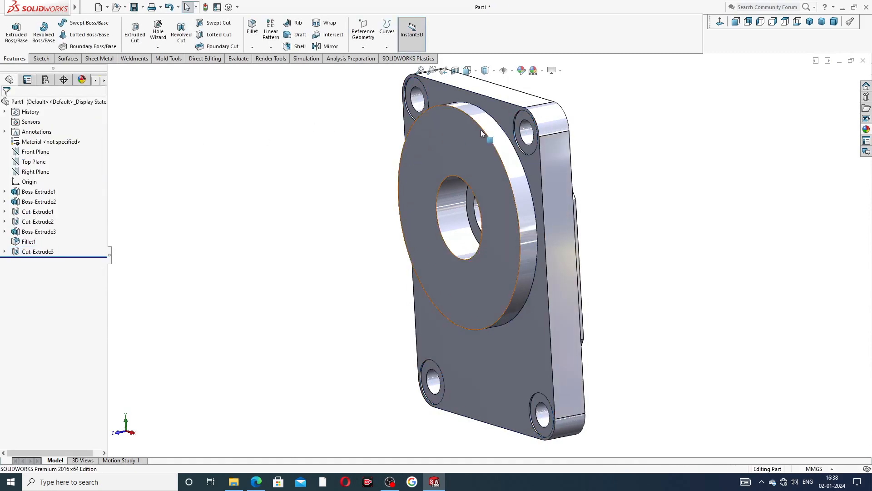
Set up an ISO M10 bottoming tapped hole on the raised back face with a blind hole depth of 17 mm
mouse_move(580, 151)
middle_mouse_down()
mouse_move(580, 136)
mouse_move(633, 114)
mouse_move(594, 156)
mouse_move(578, 236)
mouse_move(363, 244)
mouse_move(368, 271)
mouse_move(376, 247)
mouse_move(384, 279)
middle_mouse_up()
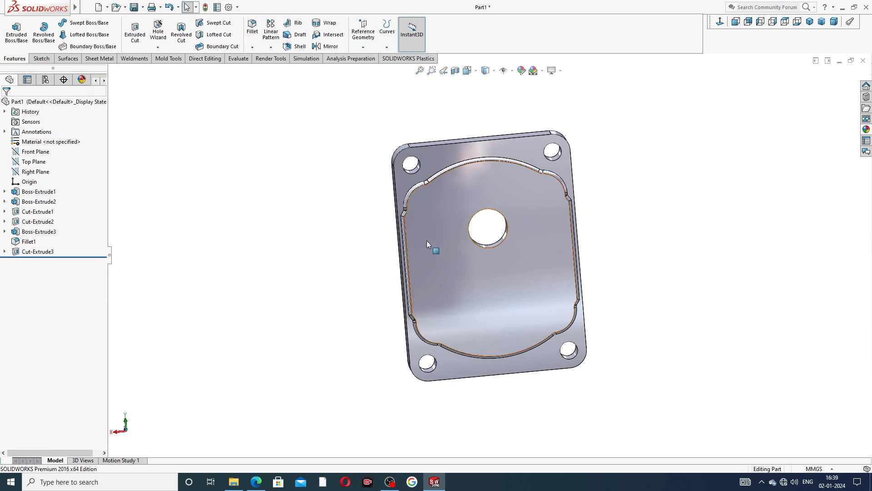
left_click(529, 199)
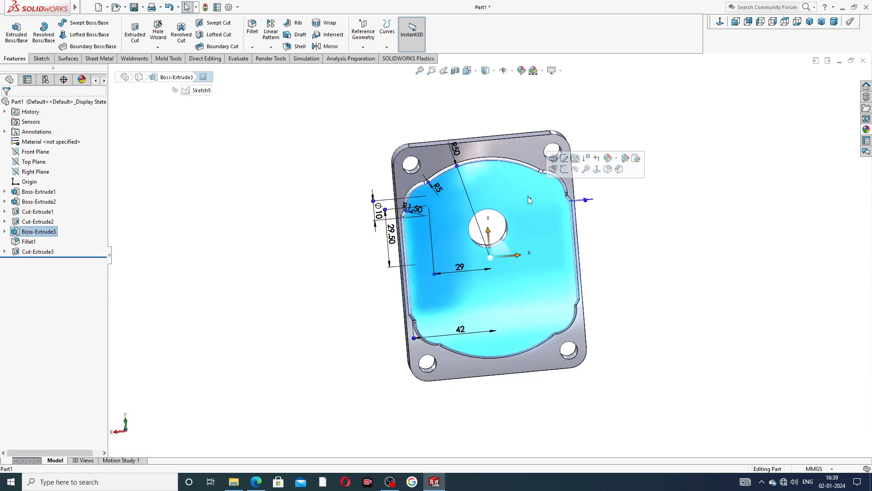
left_click(720, 23)
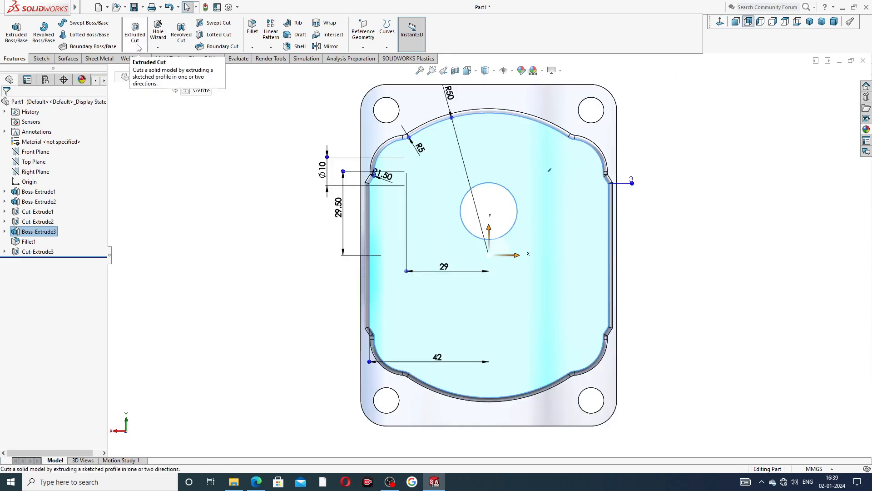
left_click(163, 36)
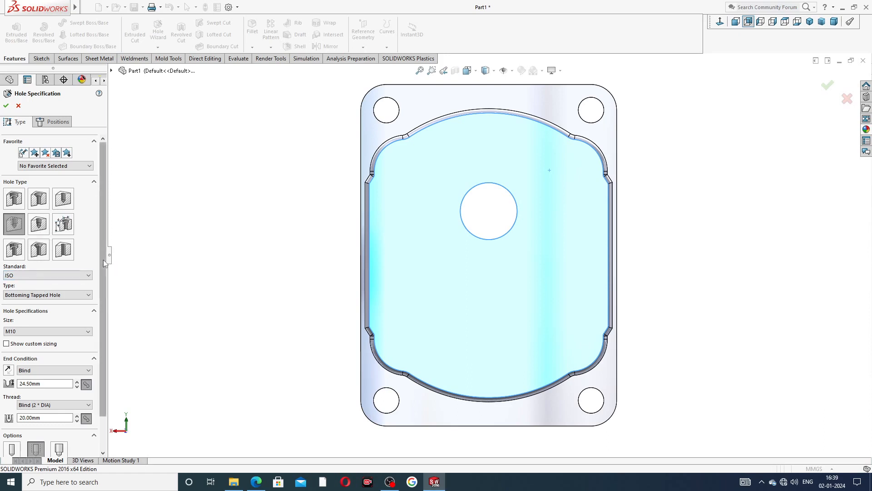
scroll(106, 276, "down", 1)
scroll(106, 276, "down", 1)
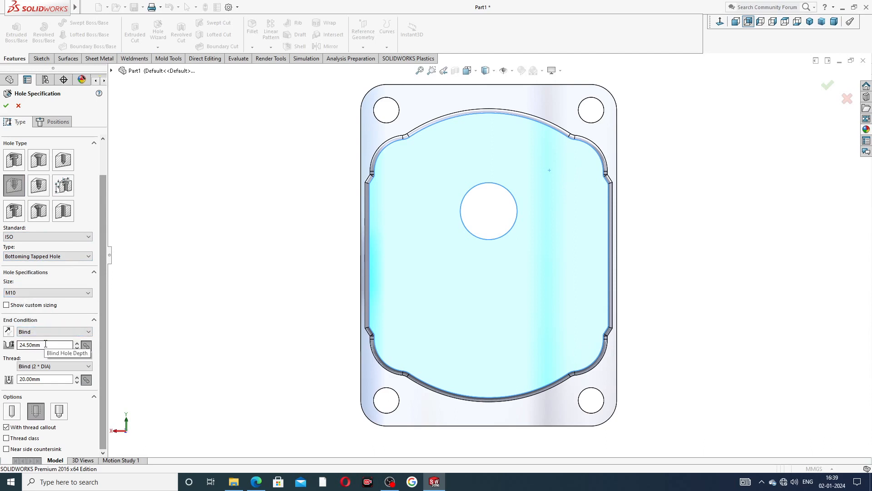
left_click(45, 343)
type("17")
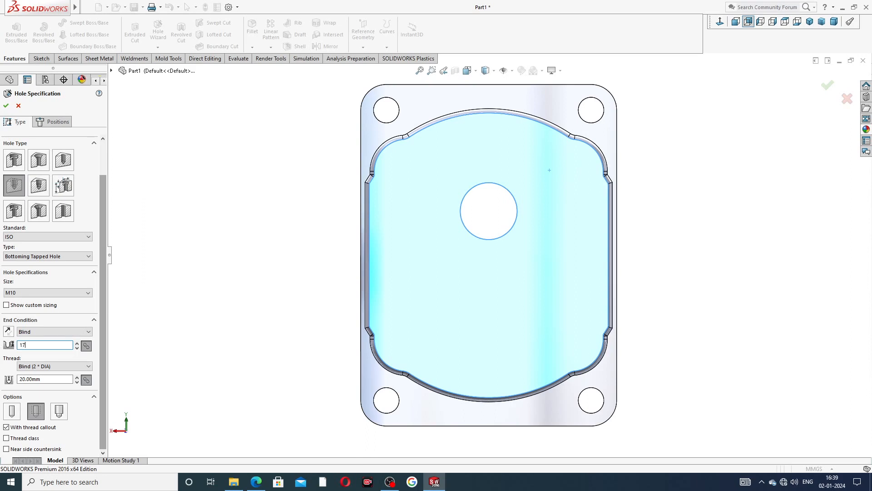
key("Return")
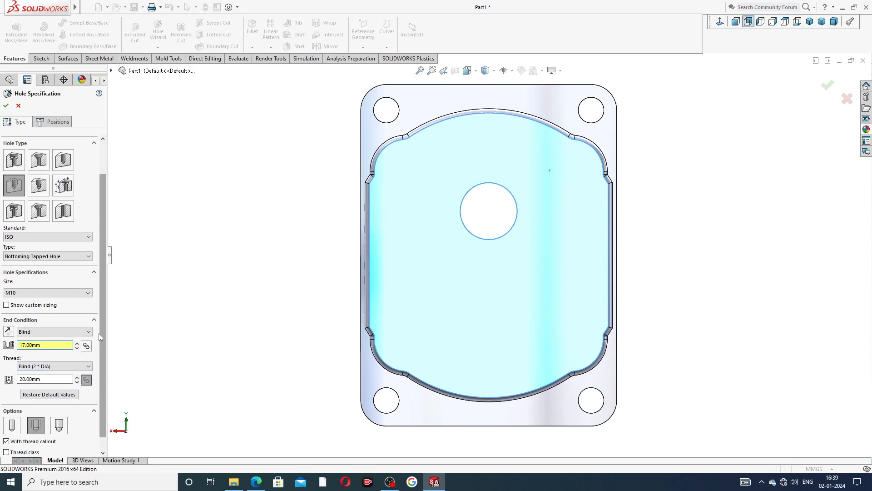
scroll(100, 337, "down", 2)
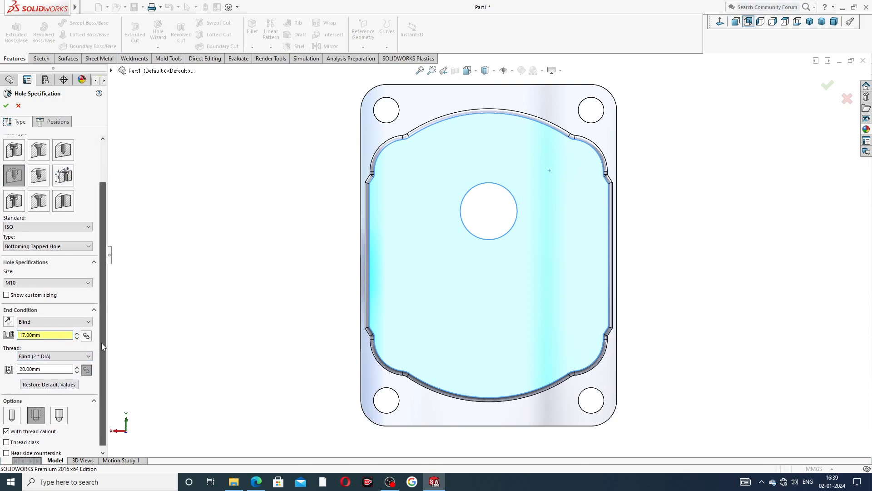
Place four tapped-hole positions near the corners of the raised back profile, the upper-left one at the centre of its corner arc
left_click(68, 122)
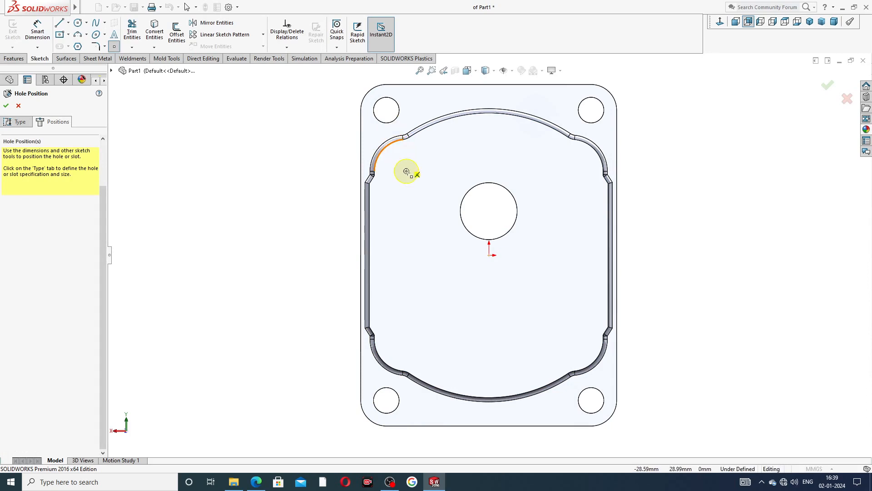
left_click(407, 171)
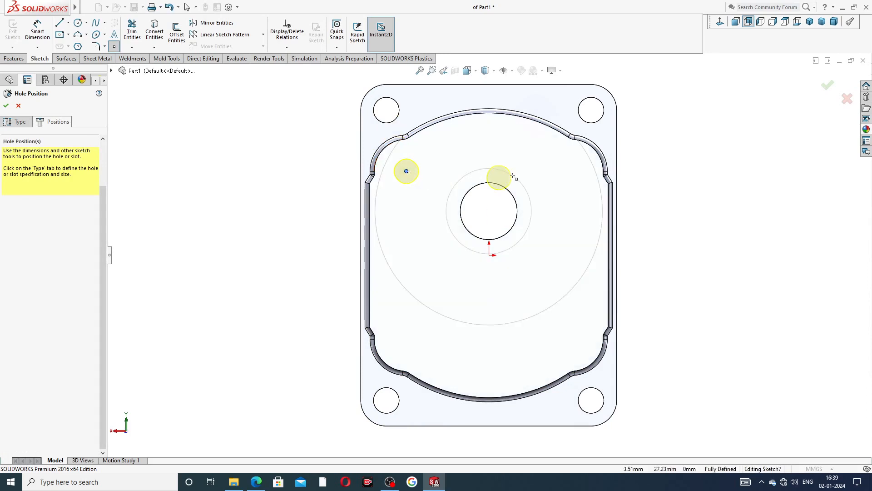
left_click(581, 171)
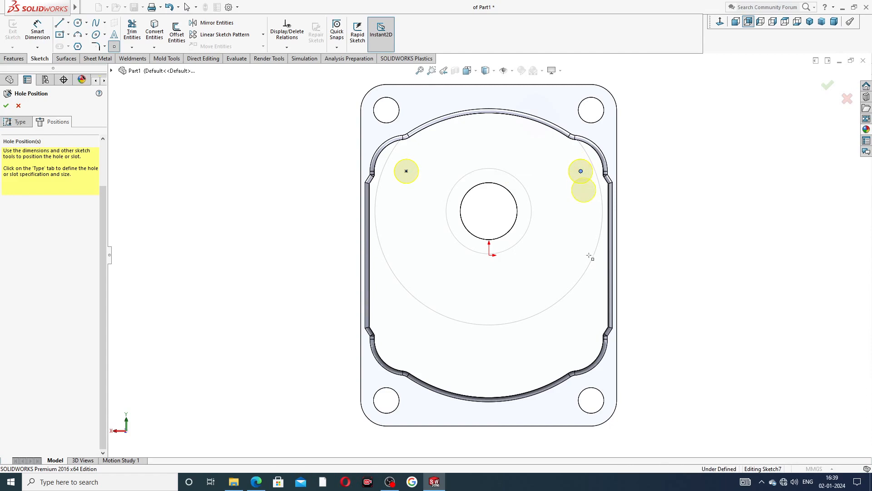
left_click(581, 342)
left_click(407, 342)
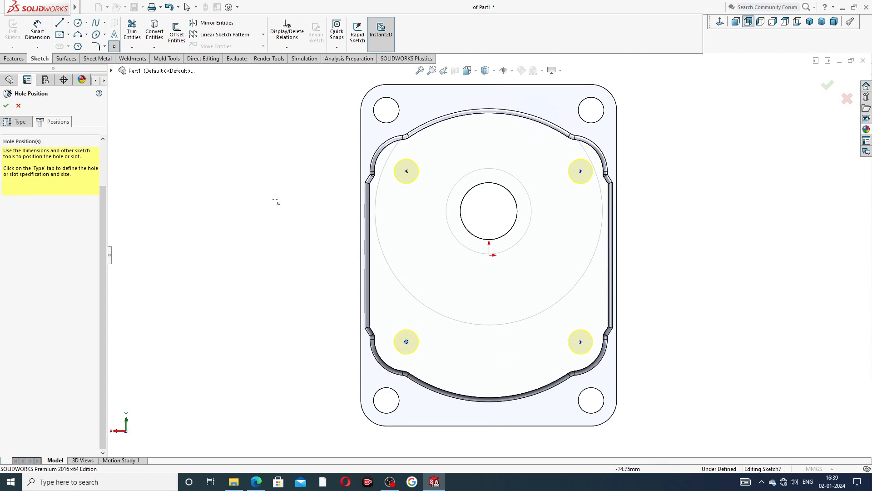
Dimension the horizontal spacing between the two upper tapped-hole points and set it to 58 mm
right_click(277, 132)
left_click(298, 142)
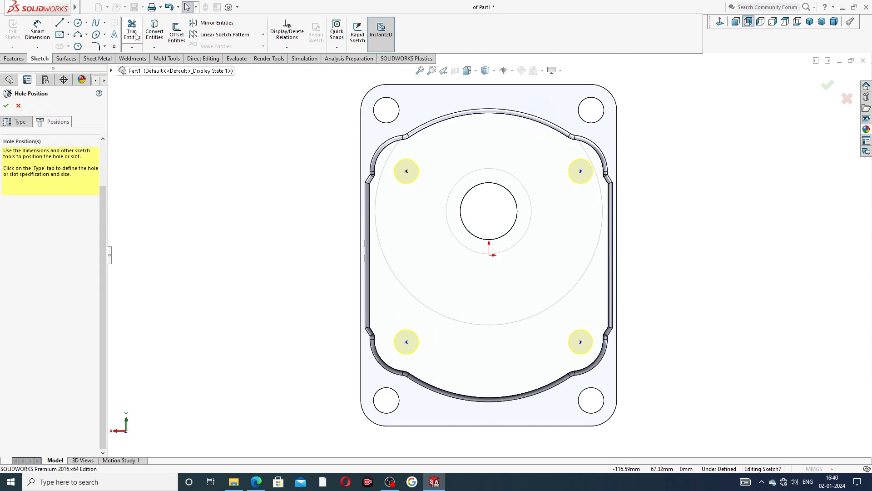
left_click(37, 30)
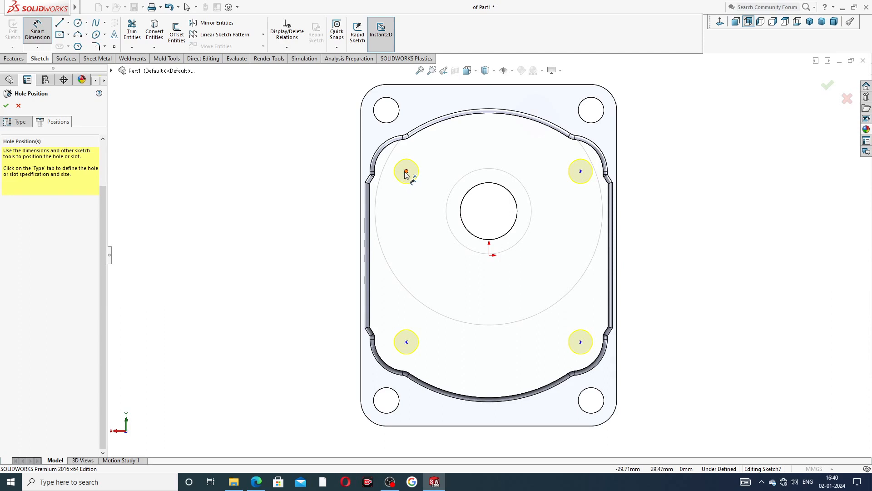
left_click(406, 171)
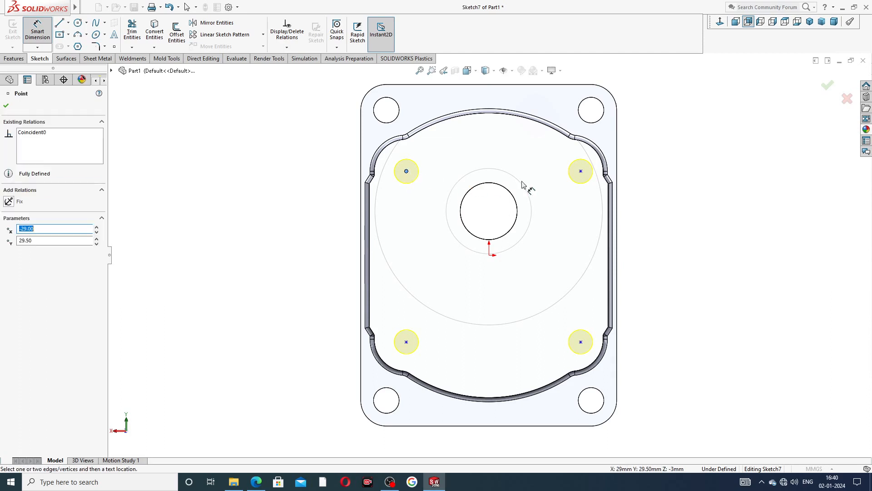
left_click(580, 171)
left_click(493, 136)
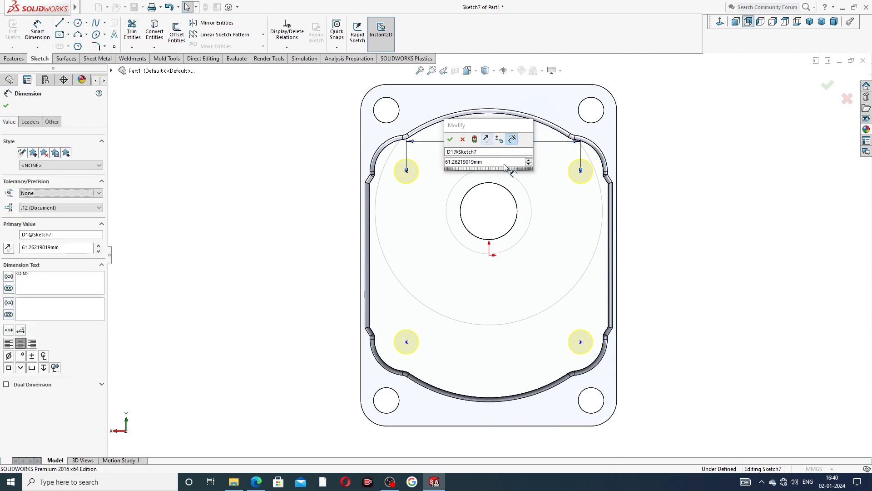
key("Return")
double_click(490, 140)
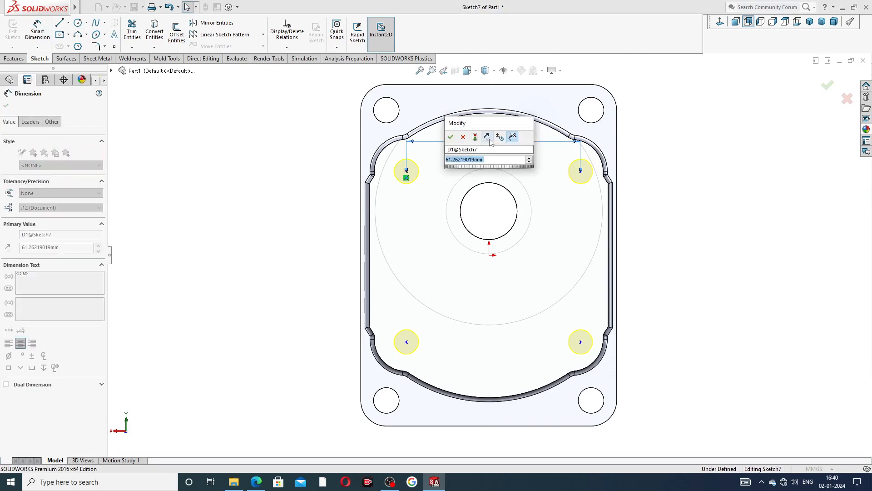
type("58")
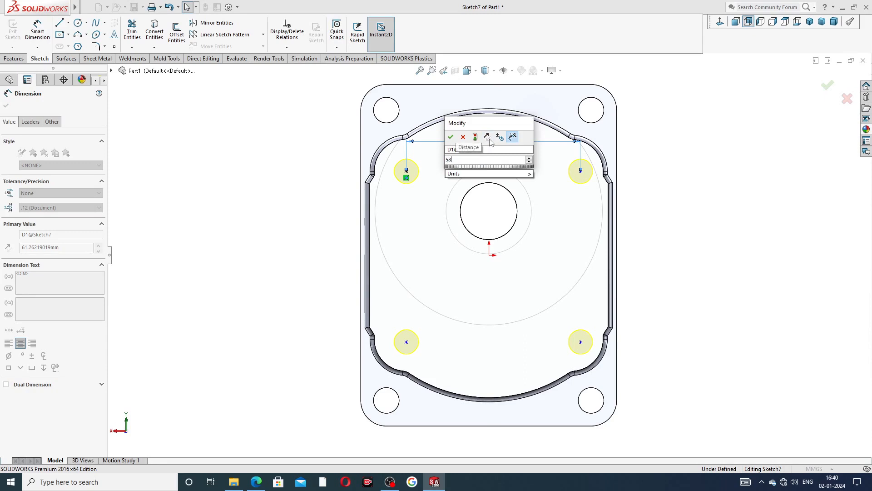
key("Return")
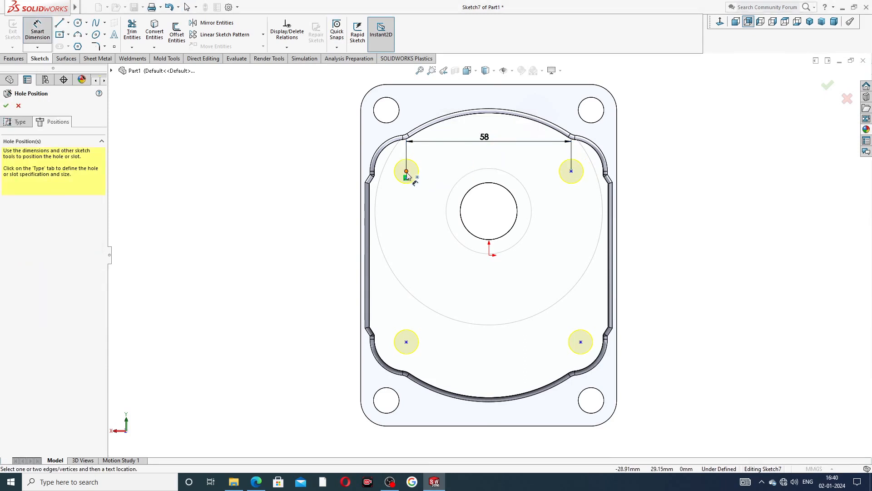
Start a dimension from the upper-left tapped-hole point to the origin
left_click(406, 172)
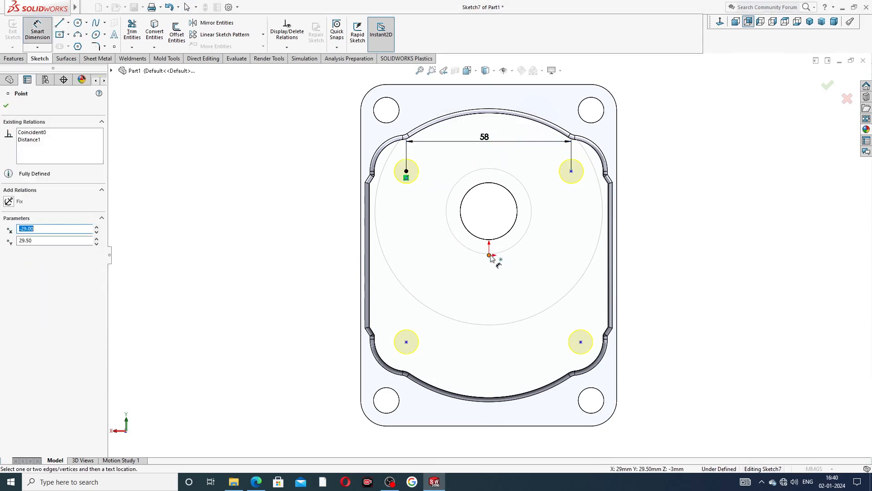
Add a driven horizontal dimension between the upper-left hole point and the origin
left_click(490, 255)
left_click(443, 167)
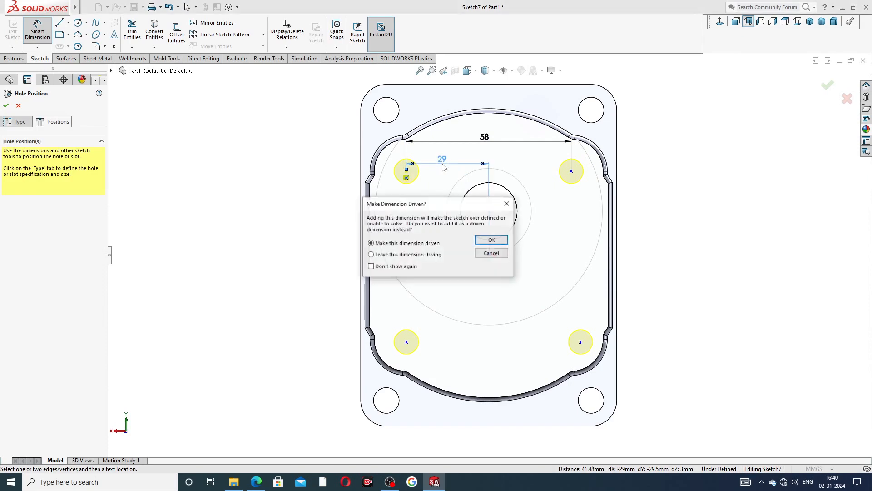
left_click(480, 238)
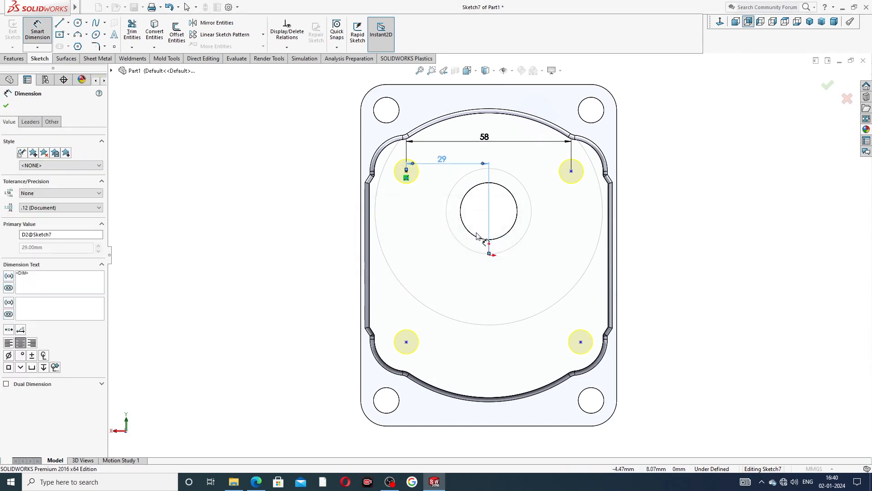
left_click(441, 211)
Dimension the vertical spacing between the two left-hand hole points and set it to 59 mm
left_click(407, 172)
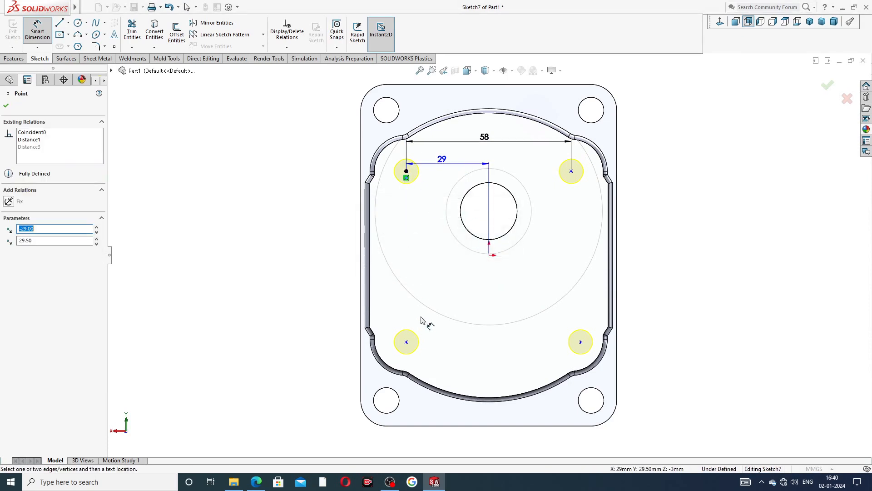
left_click(406, 342)
left_click(349, 256)
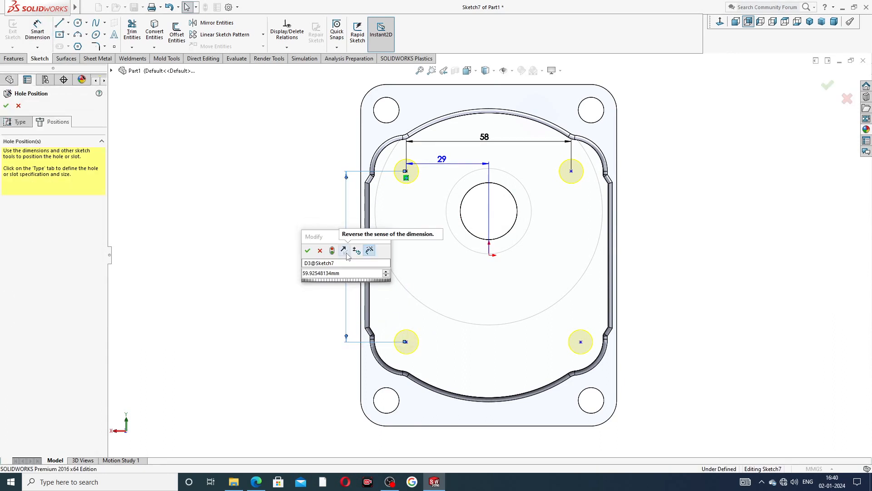
left_click(308, 251)
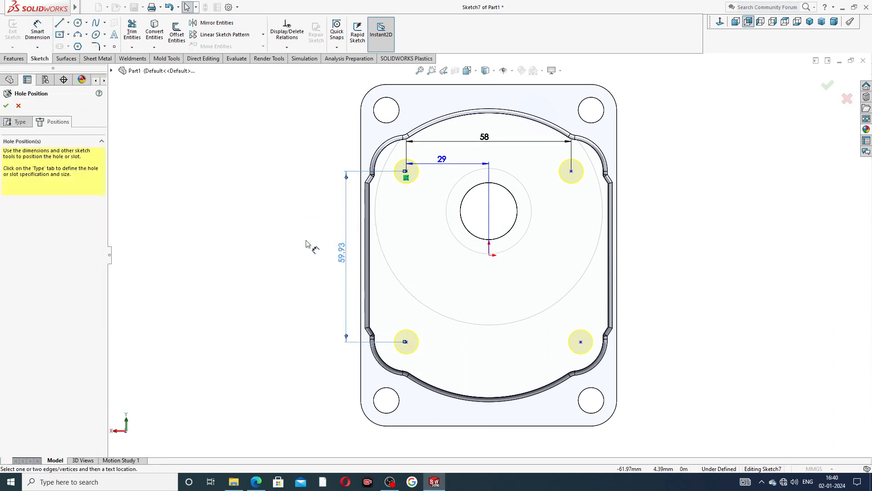
double_click(341, 253)
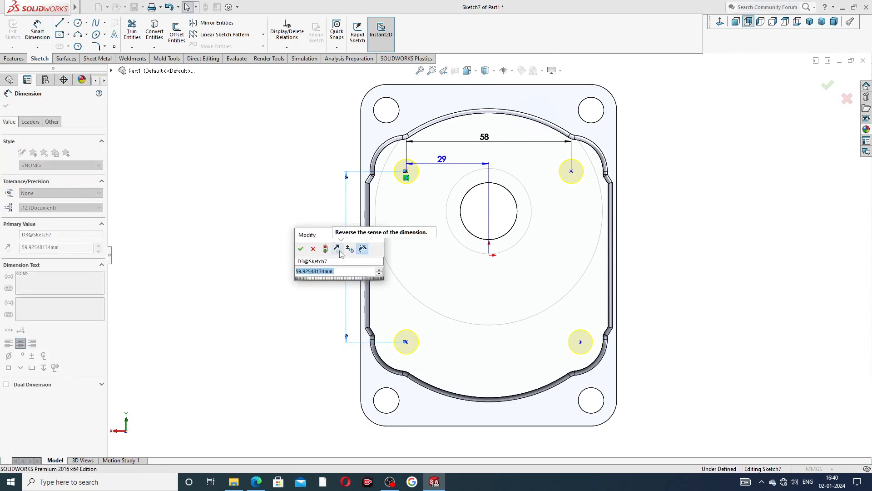
type("59")
left_click(300, 249)
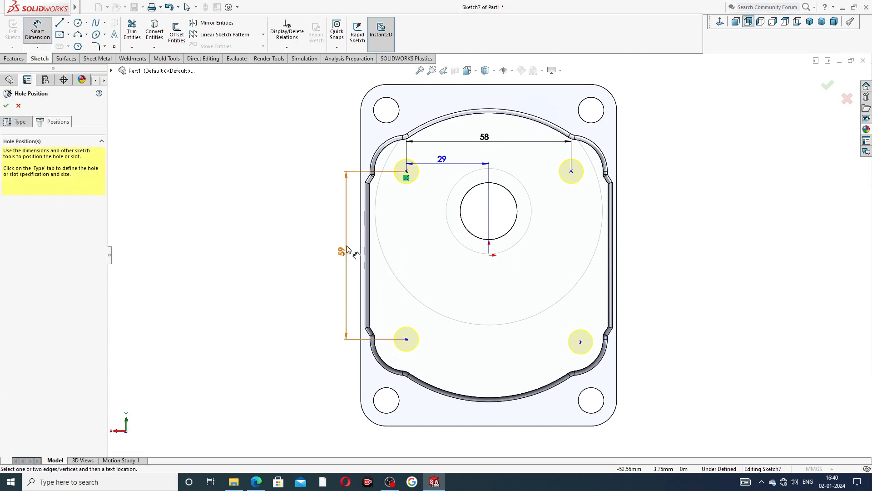
Dimension the vertical distance from the lower-left hole point to the origin and accept its value
left_click(406, 339)
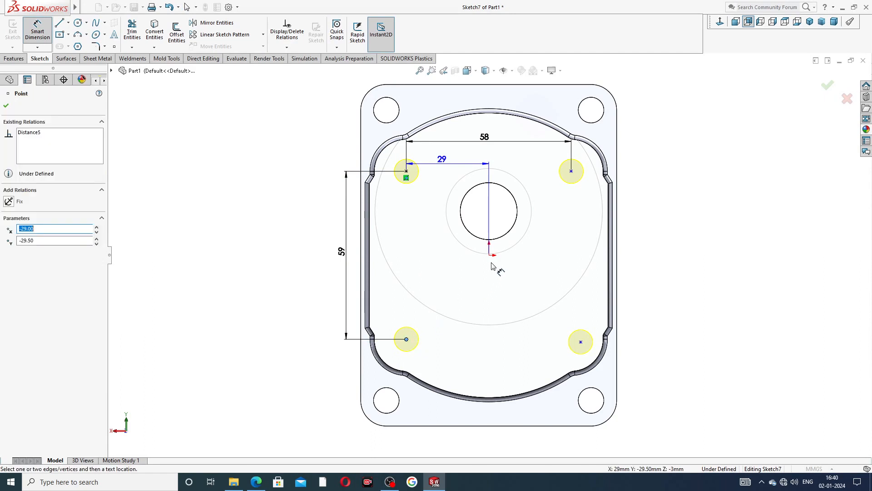
left_click(489, 254)
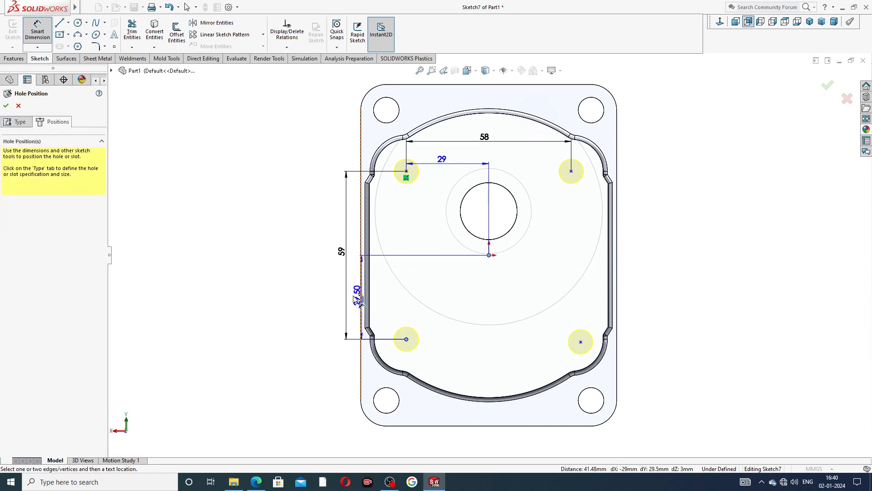
left_click(319, 304)
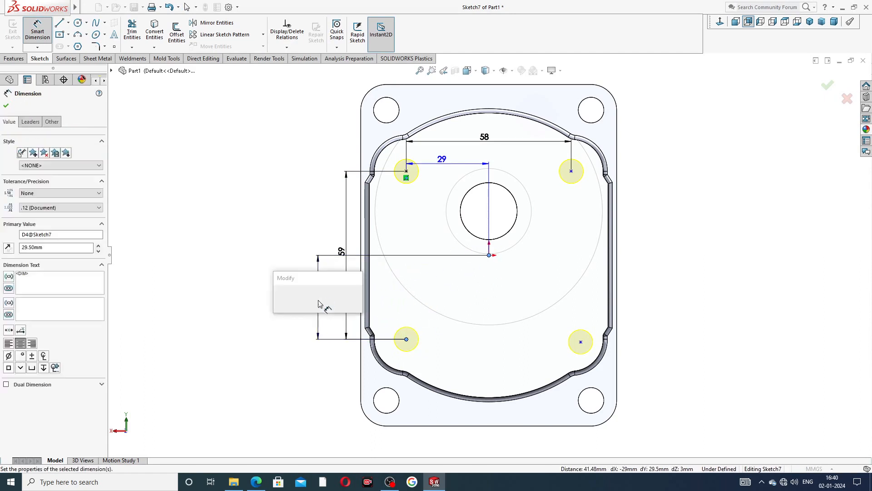
left_click(288, 300)
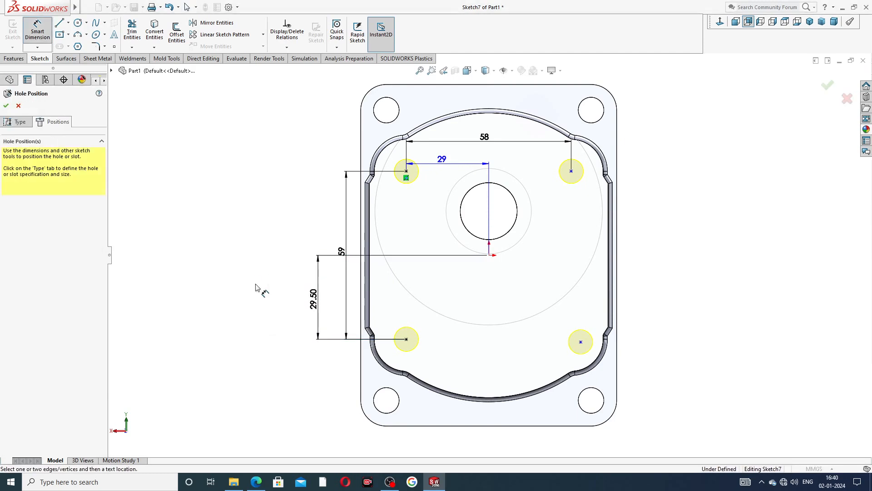
Reposition the two vertical dimensions beside the plate so the 59 mm one sits outside the shorter one without overlapping
left_click_drag(342, 251, 299, 263)
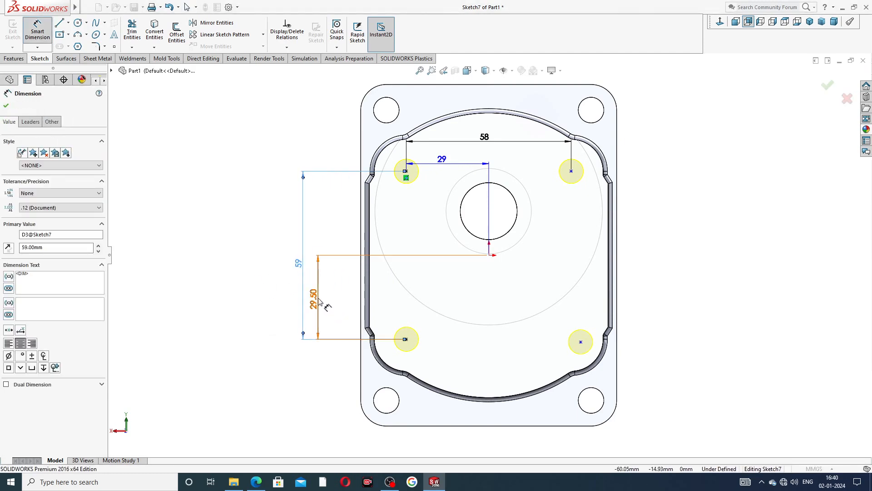
left_click_drag(318, 299, 332, 300)
left_click_drag(302, 265, 311, 270)
left_click(287, 265)
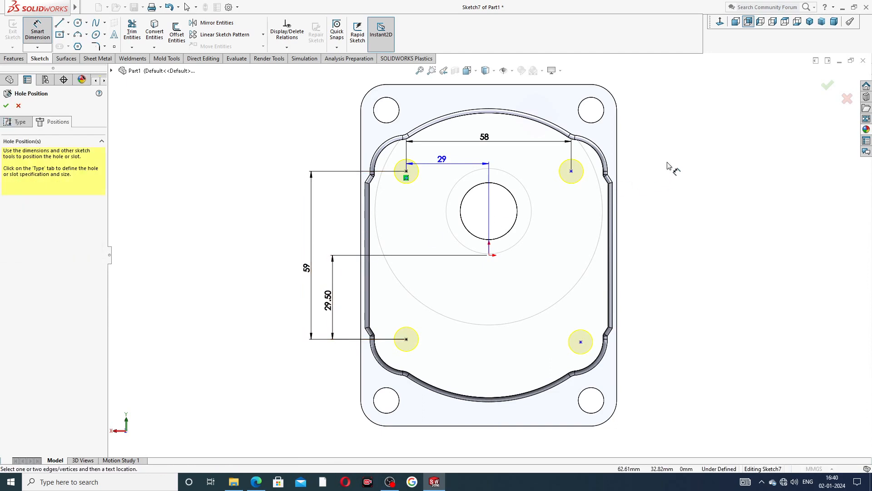
Leave Smart Dimension and add a Horizontal relation between the two lower hole points
right_click(667, 132)
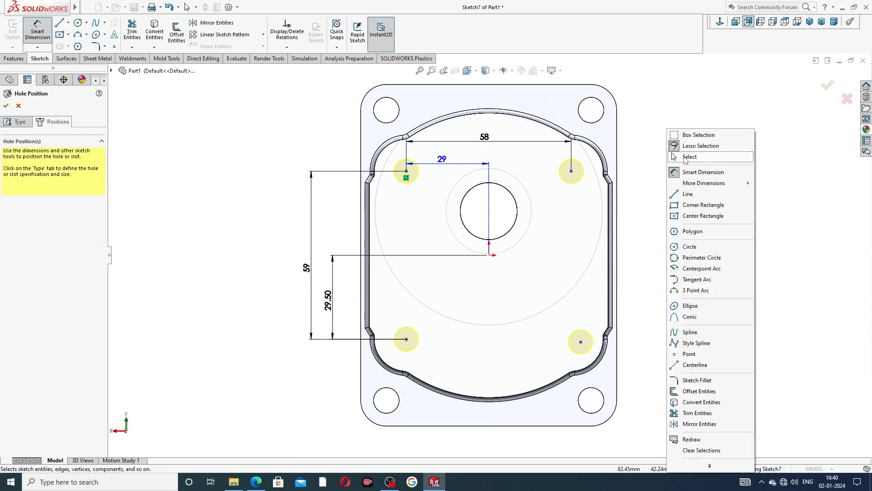
left_click(685, 157)
left_click(407, 339)
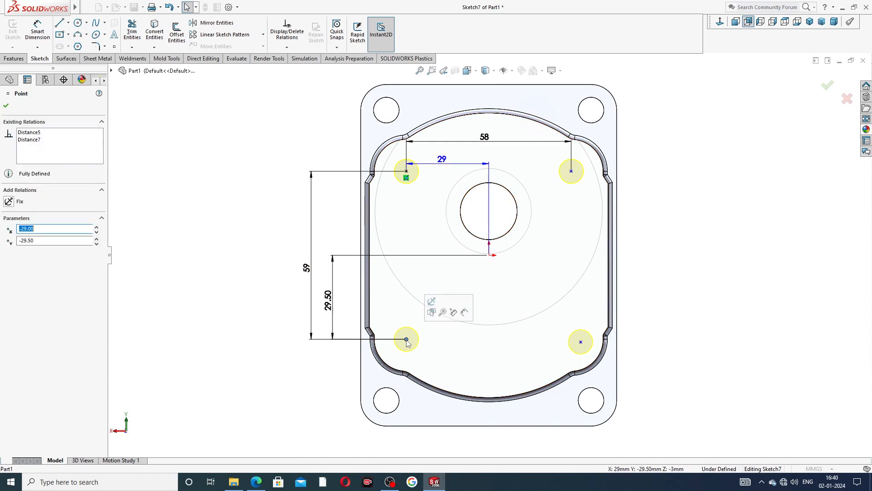
left_click(581, 342, "ctrl")
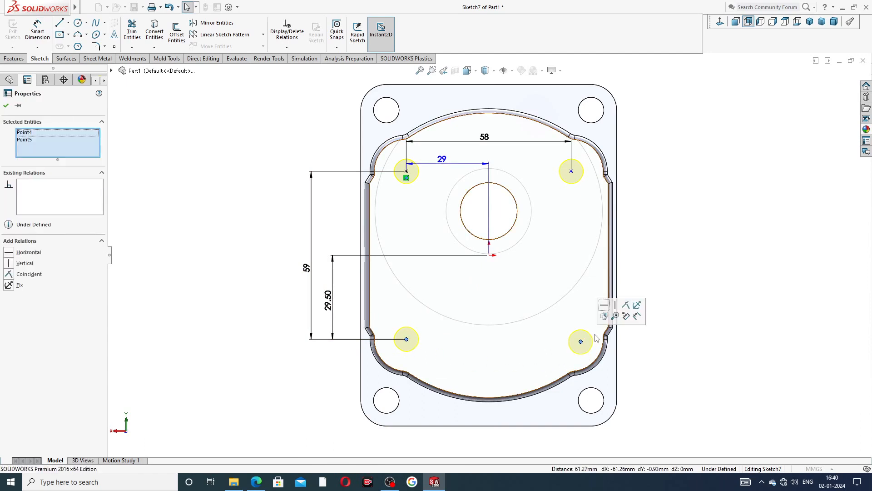
left_click(604, 306)
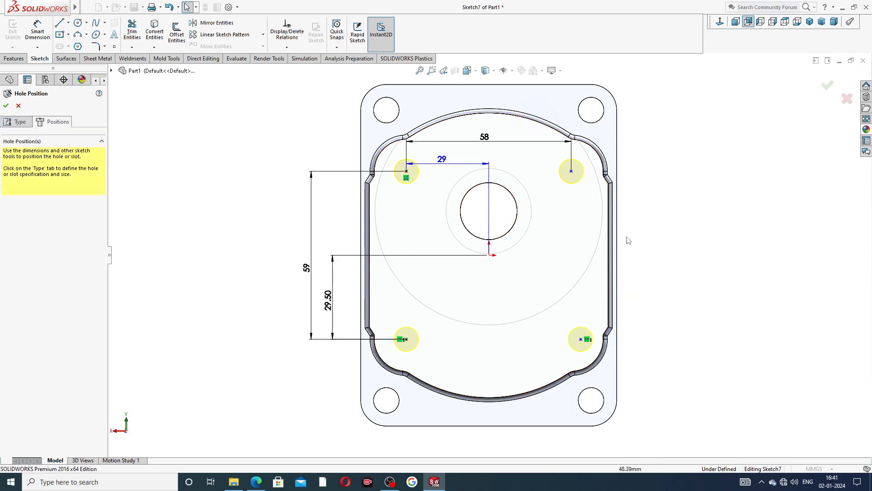
Add a Vertical relation between the upper-right and lower-right hole points
left_click(573, 173)
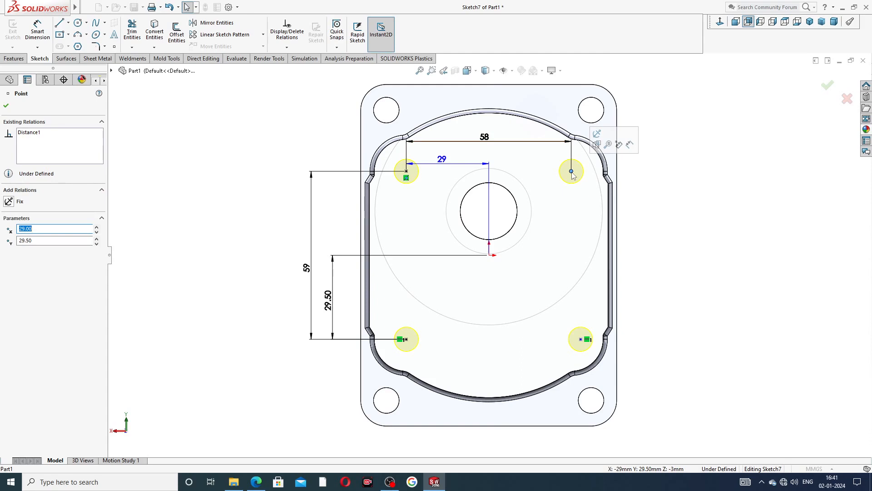
left_click(581, 339, "ctrl")
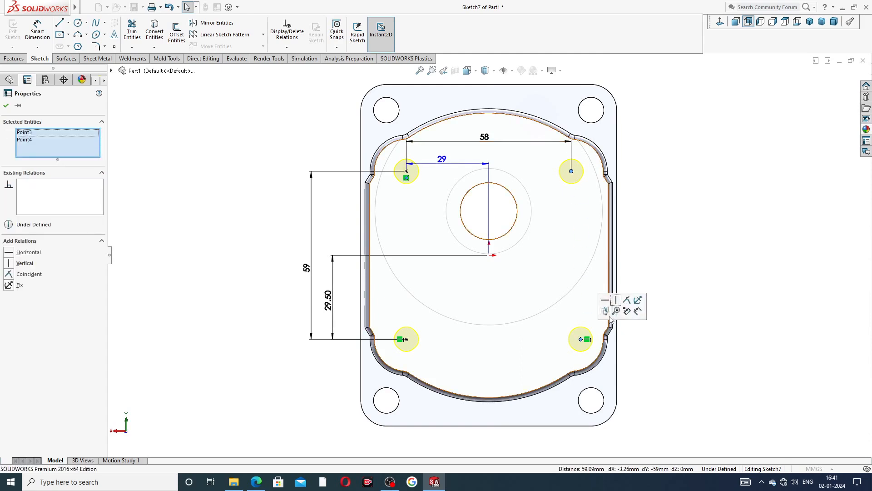
left_click(616, 300)
left_click(642, 240)
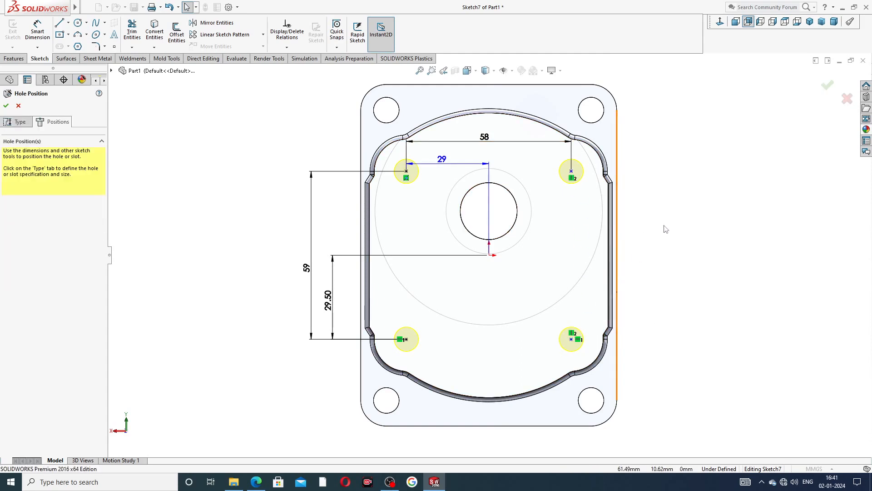
Add a Horizontal relation between the two upper hole points and finish the M10 tapped hole feature
left_click(572, 172)
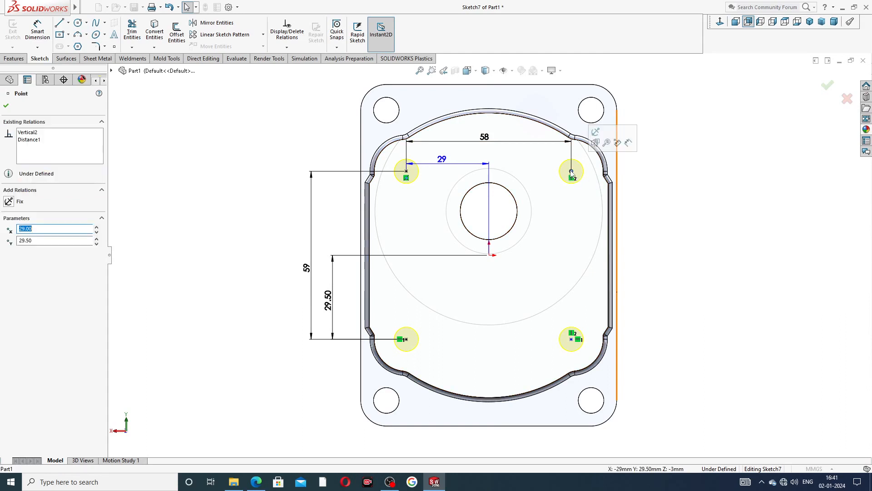
left_click(408, 172, "ctrl")
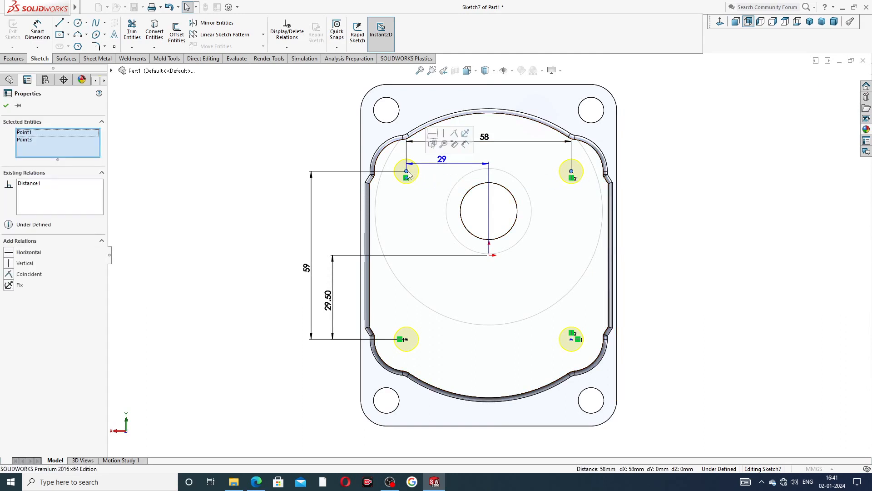
left_click(432, 136)
left_click(662, 140)
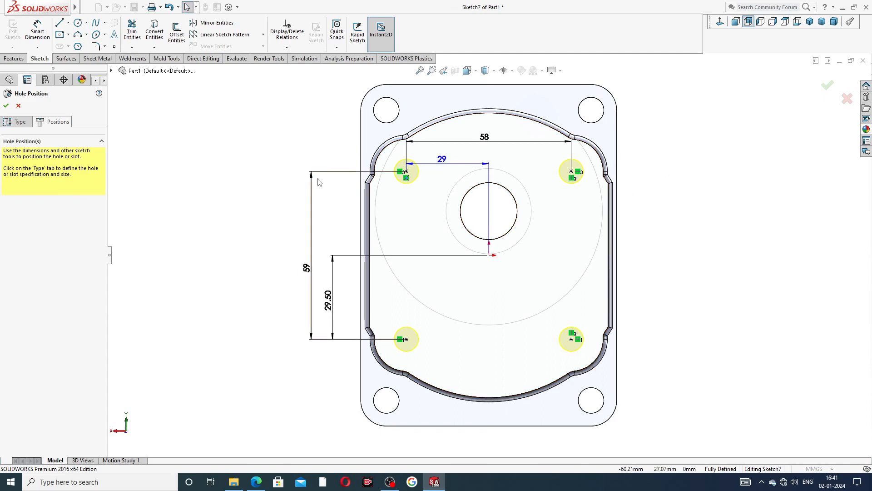
left_click(7, 107)
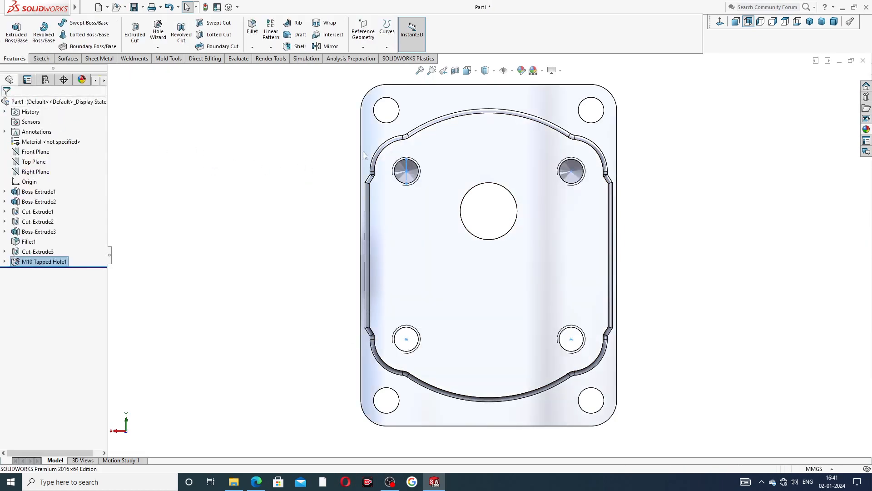
Enable shaded cosmetic threads in the document's Detailing properties and apply the settings
mouse_move(663, 187)
middle_mouse_down()
mouse_move(581, 189)
mouse_move(618, 208)
mouse_move(649, 185)
mouse_move(661, 193)
middle_mouse_up()
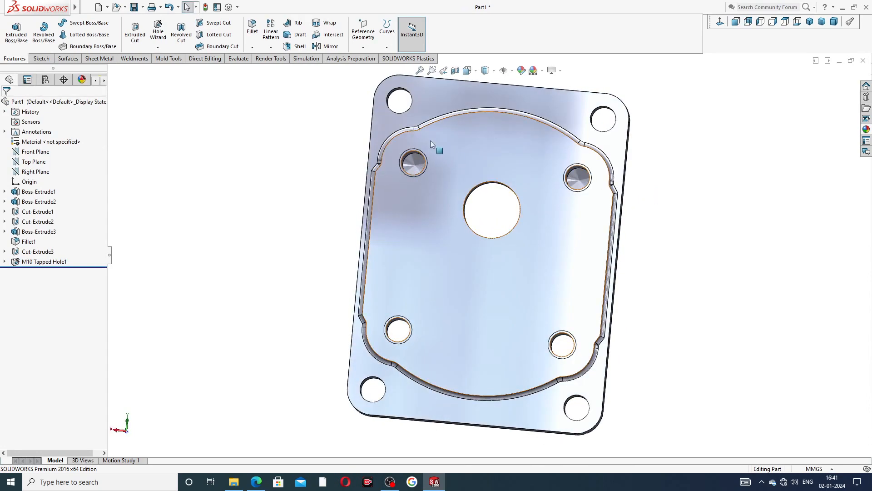
left_click(229, 7)
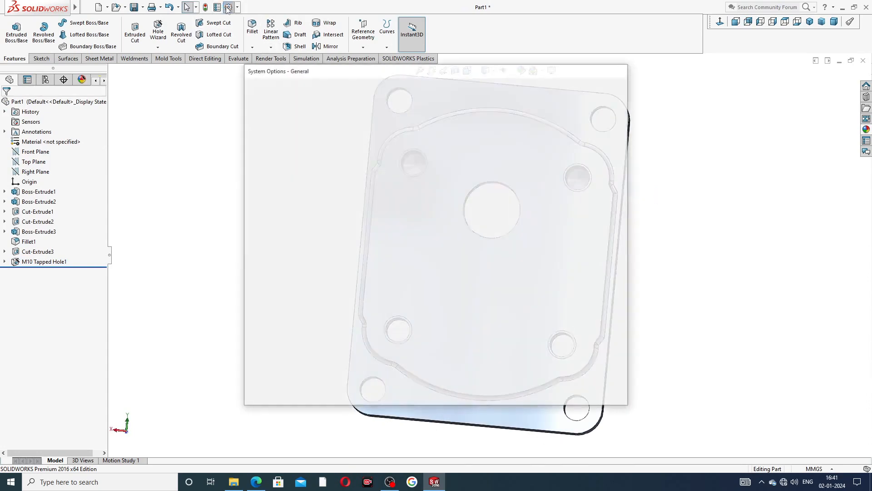
left_click(321, 88)
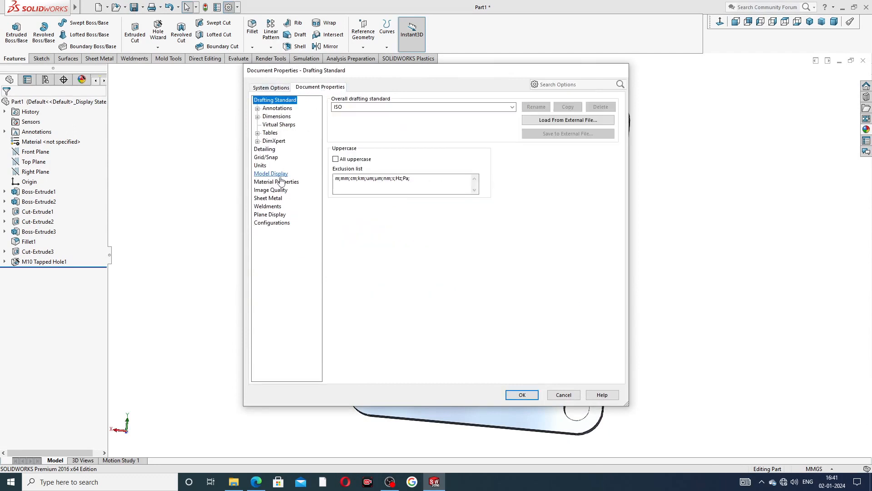
left_click(285, 191)
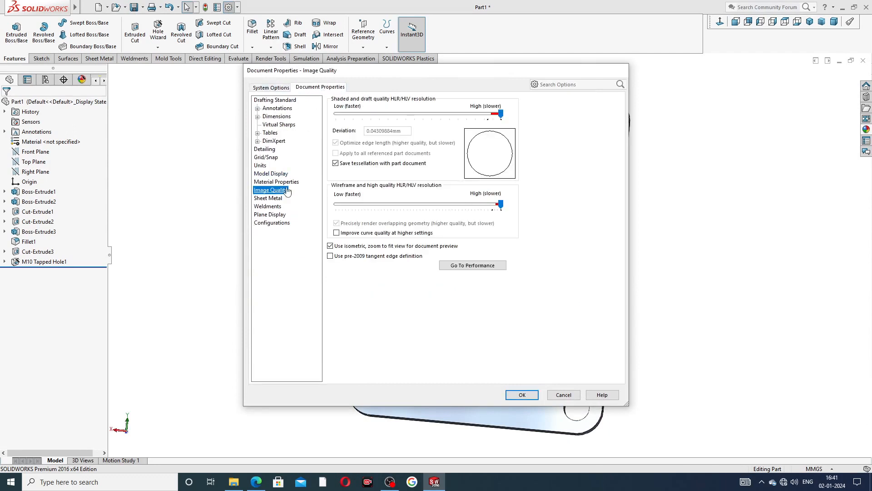
left_click(273, 150)
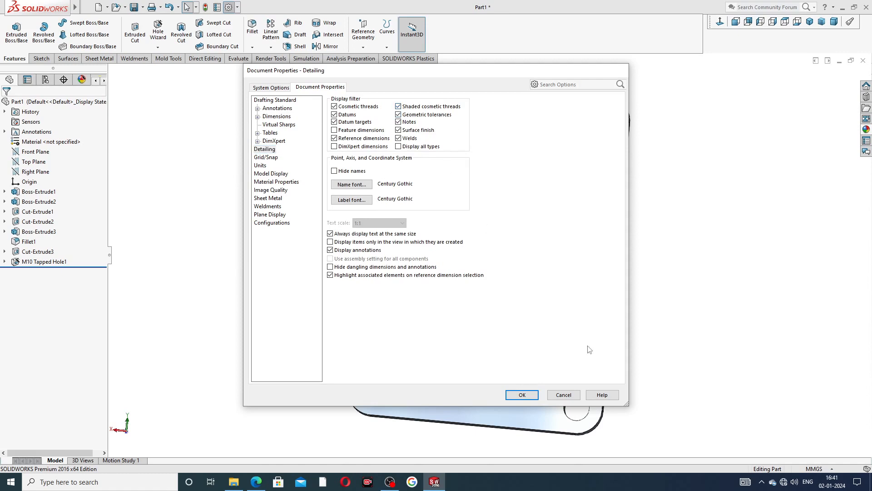
left_click(523, 395)
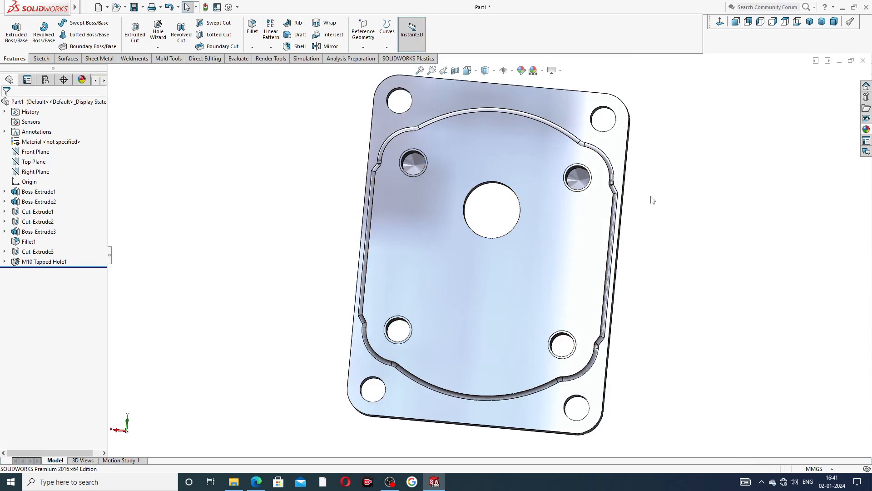
Inspect the shaded threads inside the four M10 tapped holes from both sides of the plate
middle_click_drag(609, 186, 559, 195)
scroll(527, 190, "down", 8)
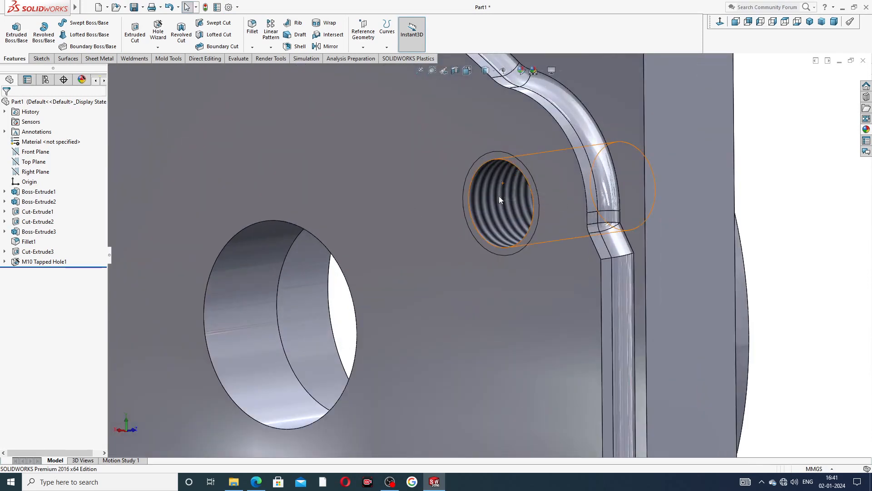
scroll(500, 198, "up", 8)
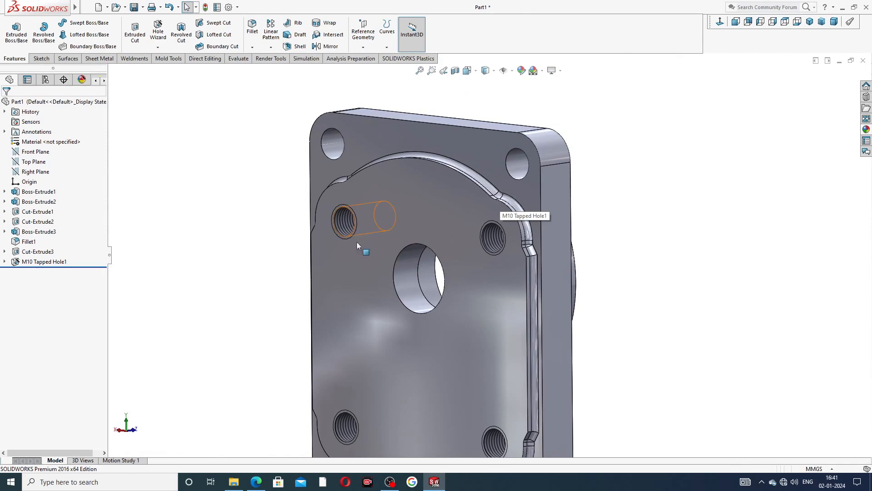
mouse_move(357, 246)
middle_mouse_down()
mouse_move(477, 248)
mouse_move(467, 245)
mouse_move(491, 307)
middle_mouse_up()
scroll(467, 348, "up", 3)
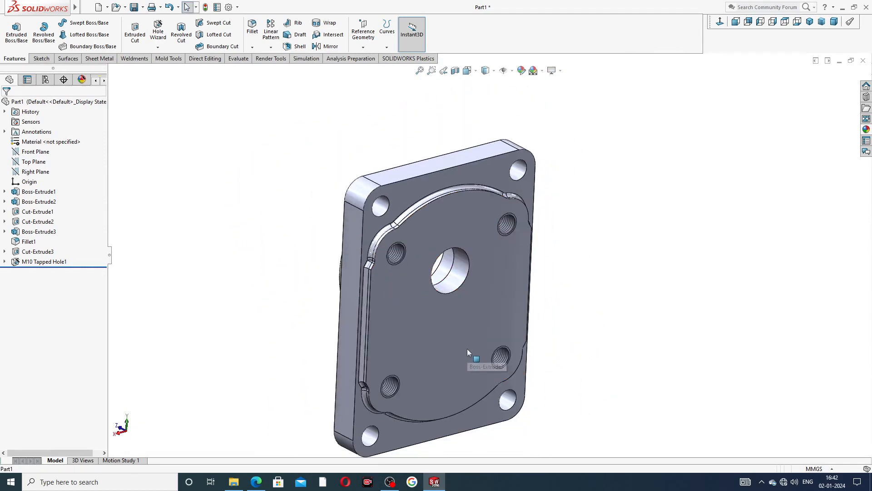
scroll(432, 354, "down", 8)
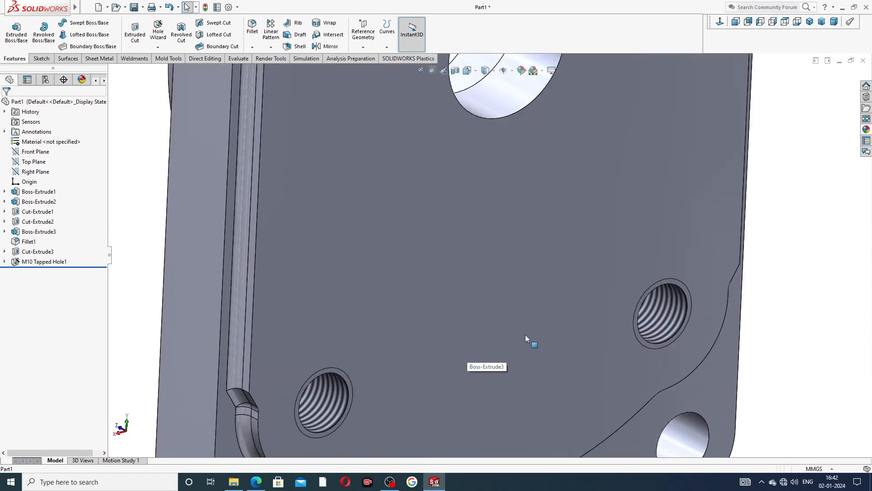
left_click(672, 298)
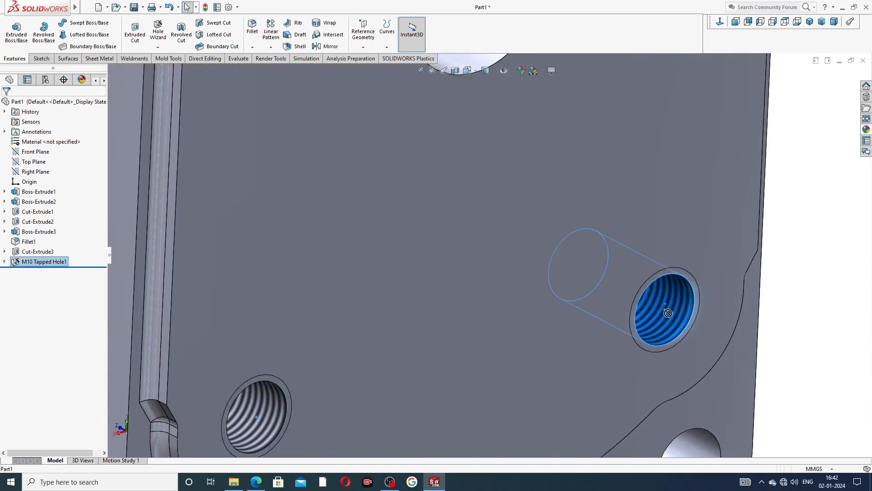
Examine the plate from both sides, including the four tapped holes and the stepped central bore
left_click(793, 249)
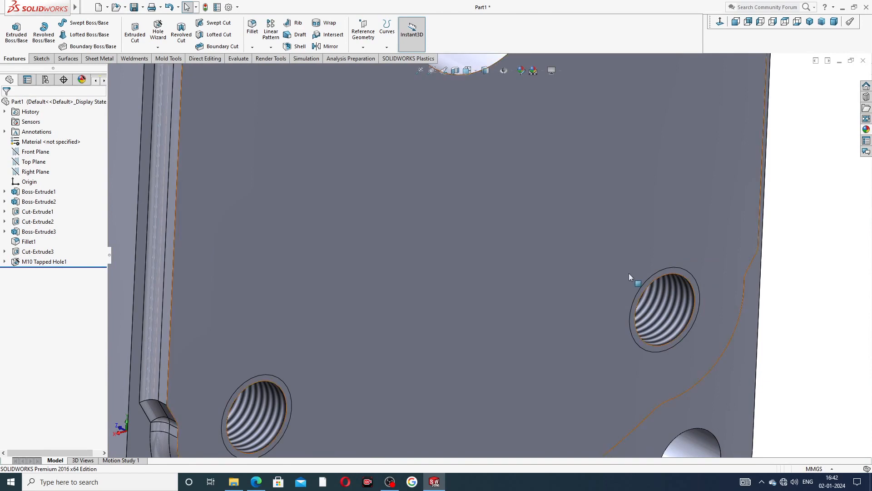
scroll(635, 279, "up", 5)
middle_click_drag(474, 242, 475, 194)
scroll(491, 182, "up", 5)
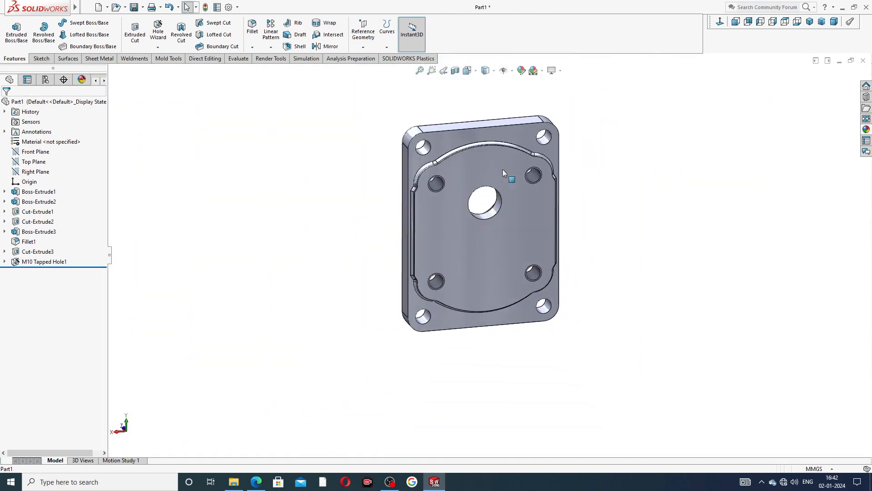
middle_click_drag(511, 228, 547, 215)
scroll(585, 196, "down", 2)
scroll(586, 194, "up", 3)
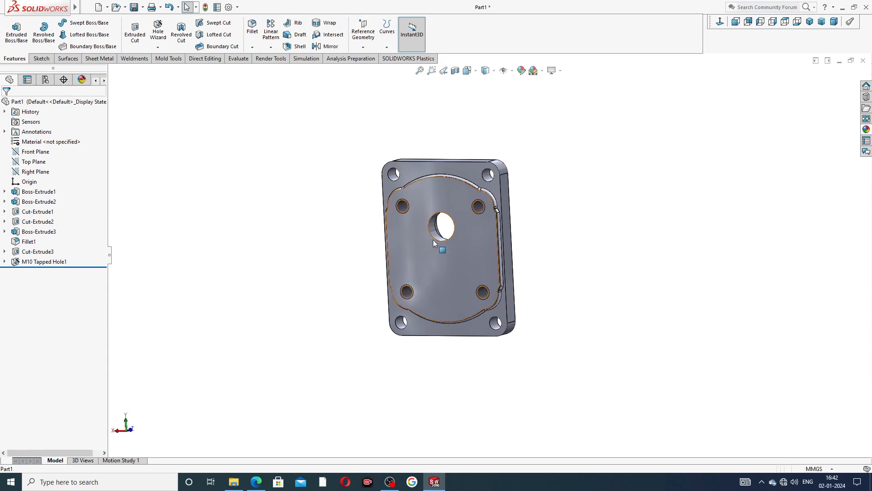
middle_click_drag(442, 247, 625, 244)
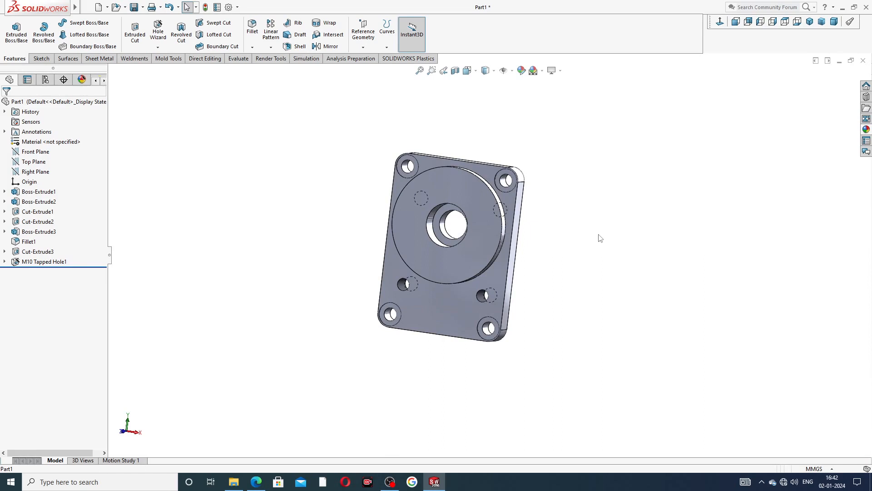
Start a sketch on the Right Plane, view it face-on and display the part with hidden lines visible
left_click(36, 172)
left_click(49, 165)
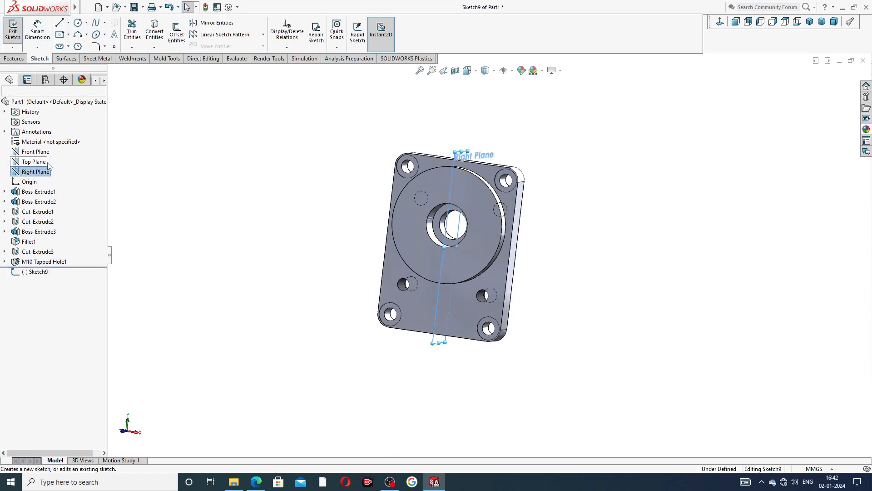
left_click(720, 22)
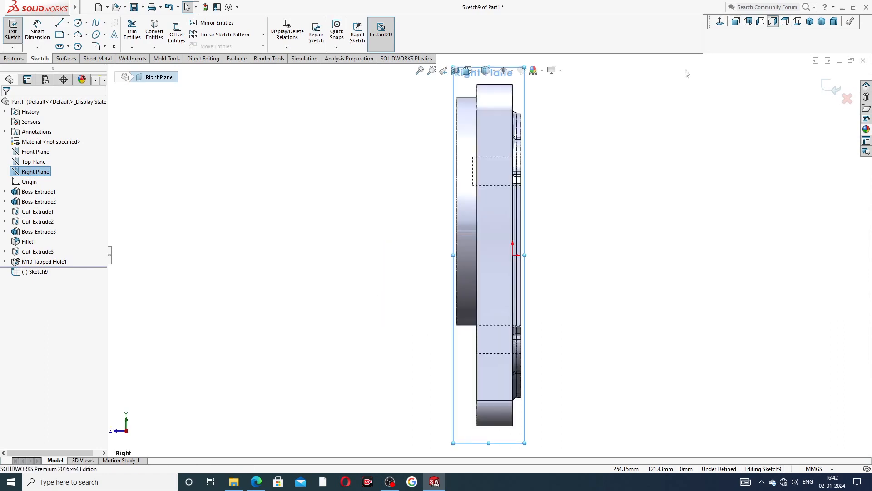
left_click(495, 71)
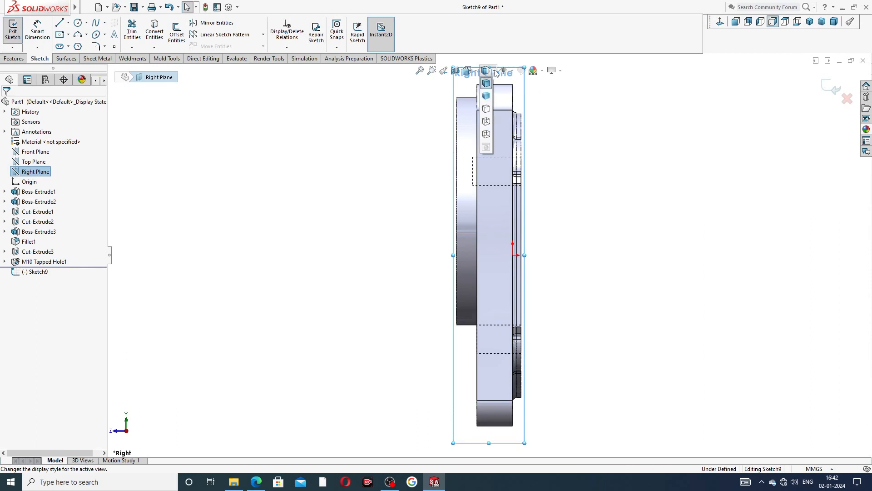
left_click(486, 122)
scroll(485, 168, "down", 3)
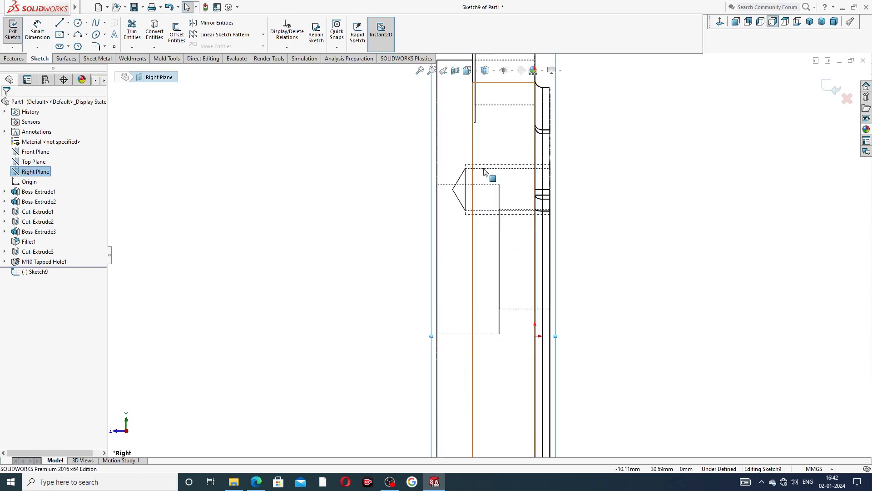
scroll(427, 196, "down", 5)
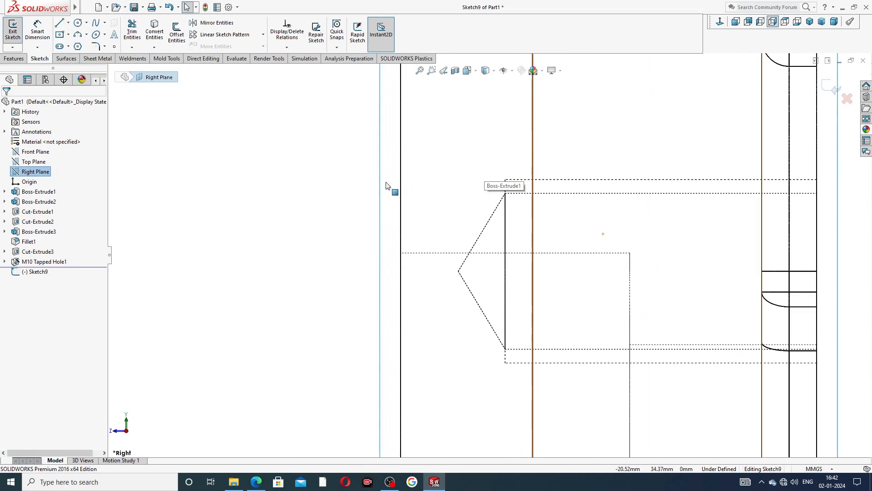
Sketch a center rectangle about 1.6 by 5.7 mm, centred on the larger bore's upper edge near the boss's outer face
left_click(68, 35)
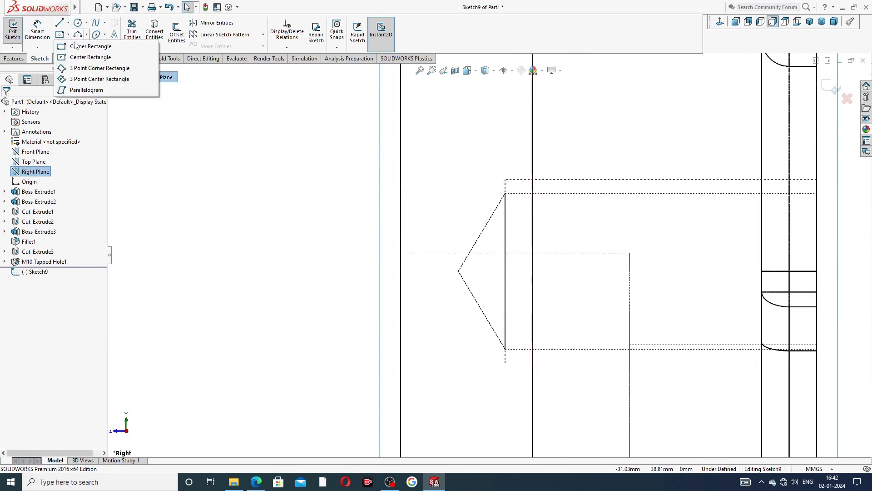
left_click(73, 57)
scroll(475, 249, "down", 3)
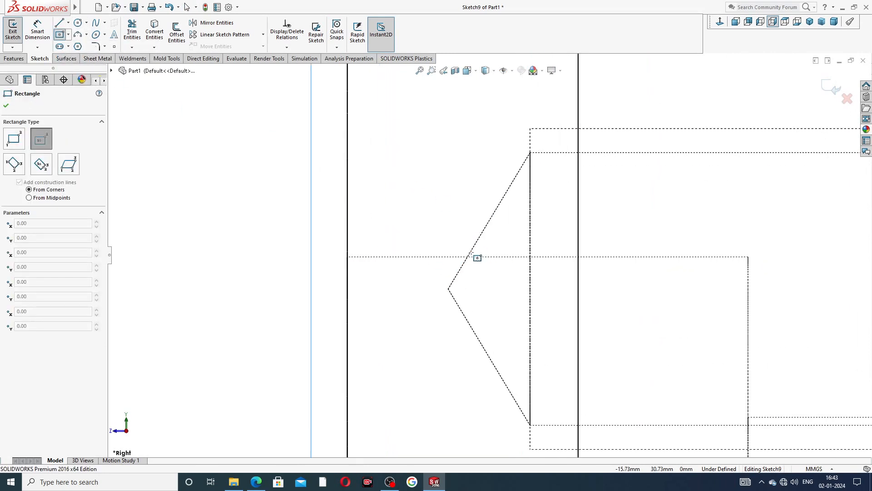
left_click(398, 257)
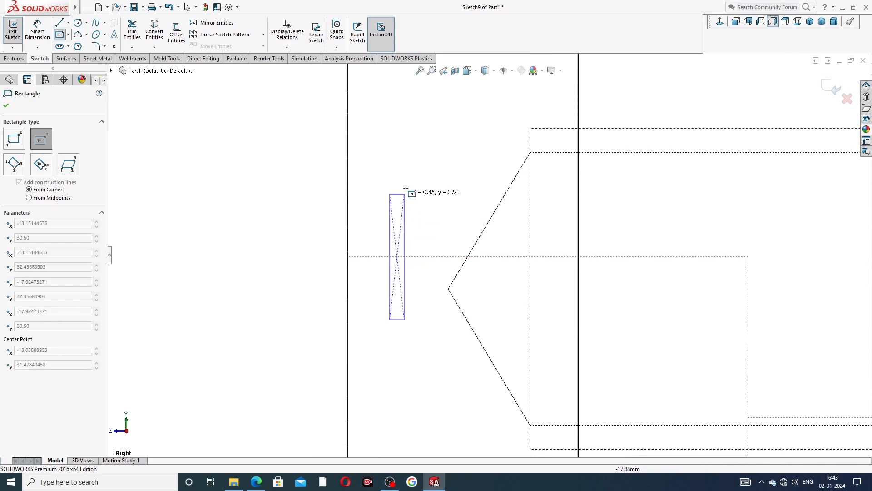
left_click(422, 166)
right_click(448, 151)
left_click(464, 159)
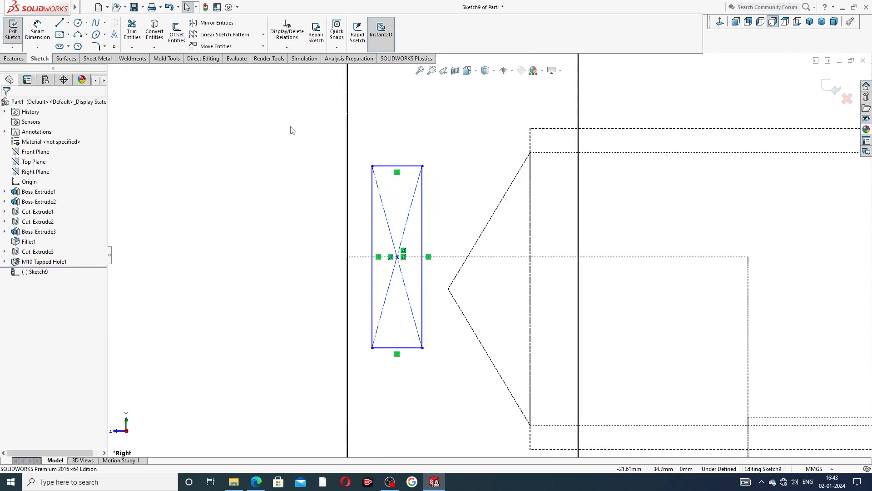
Dimension the rectangle's width as 2 mm
left_click(38, 31)
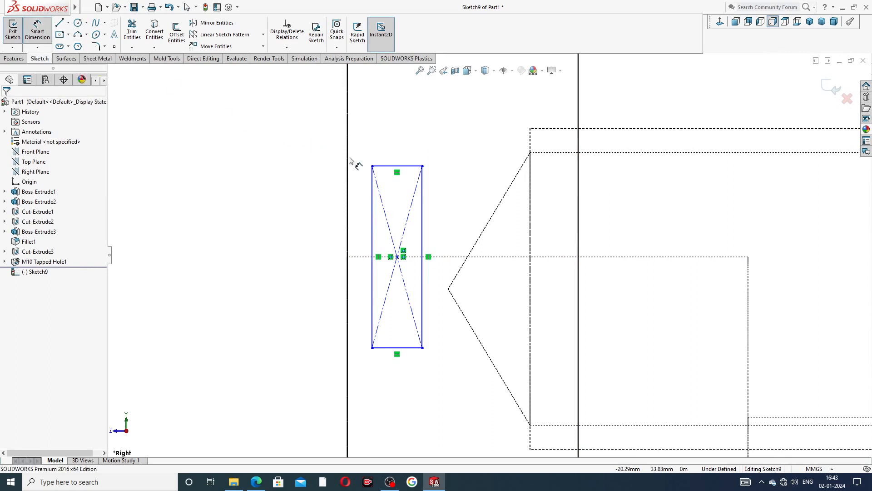
left_click(411, 166)
left_click(397, 146)
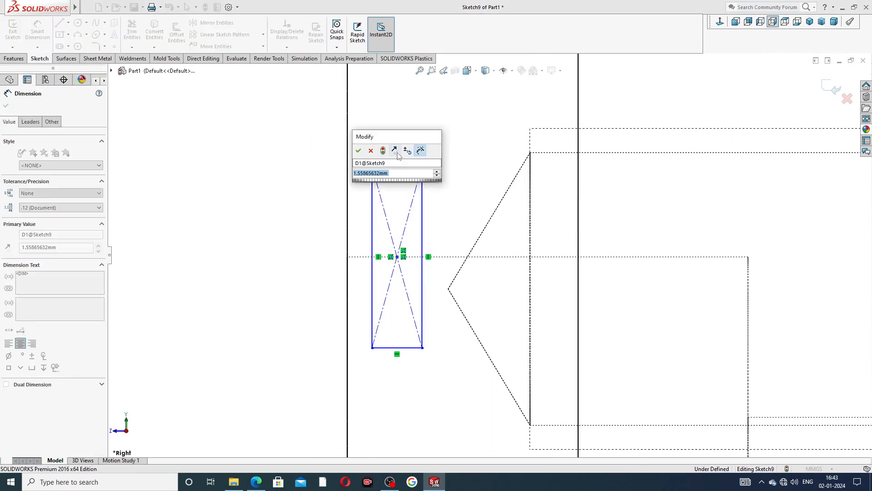
type("2")
key("Return")
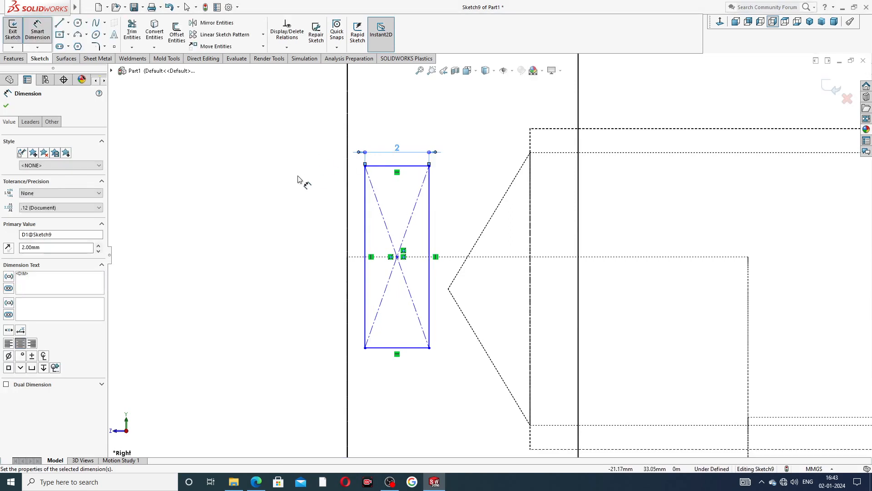
Dimension the distance from the rectangle's upper edge to its center point as 2.5 mm
left_click(387, 166)
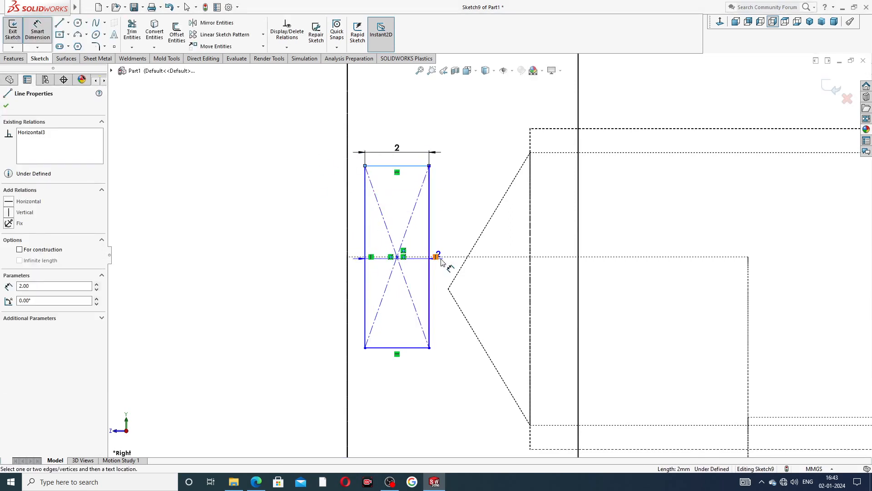
scroll(407, 258, "down", 5)
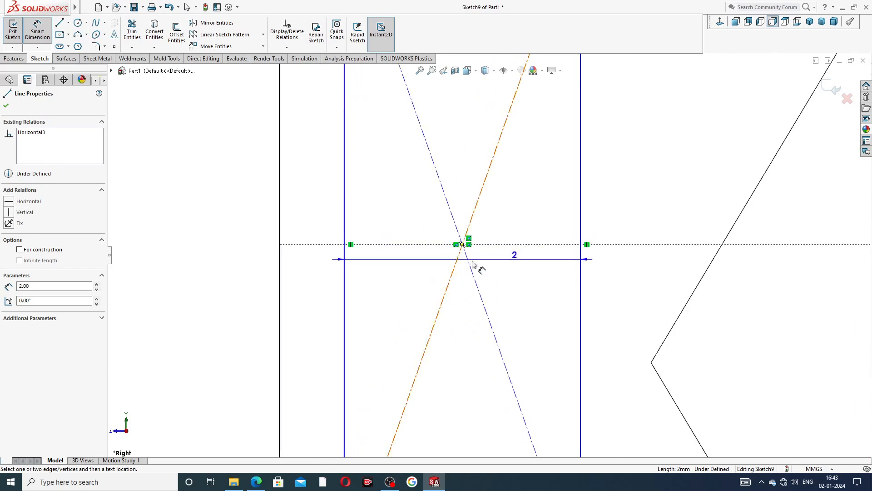
left_click(468, 246)
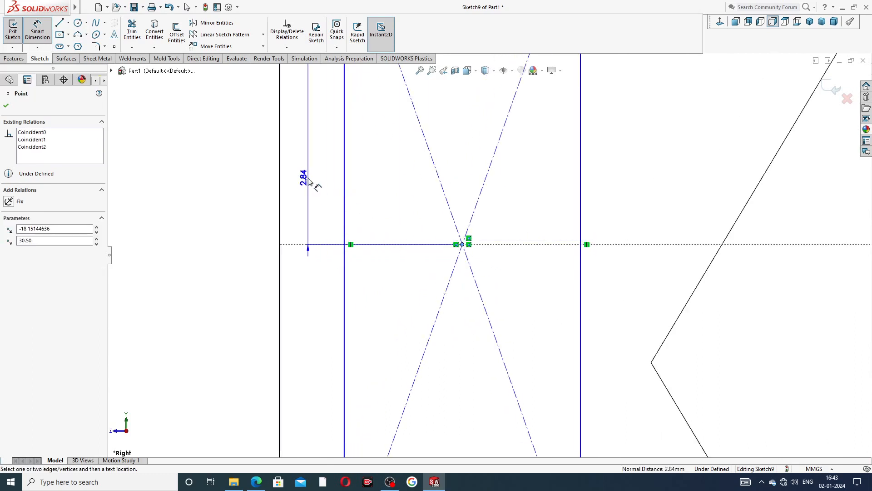
key("z")
left_click(324, 165)
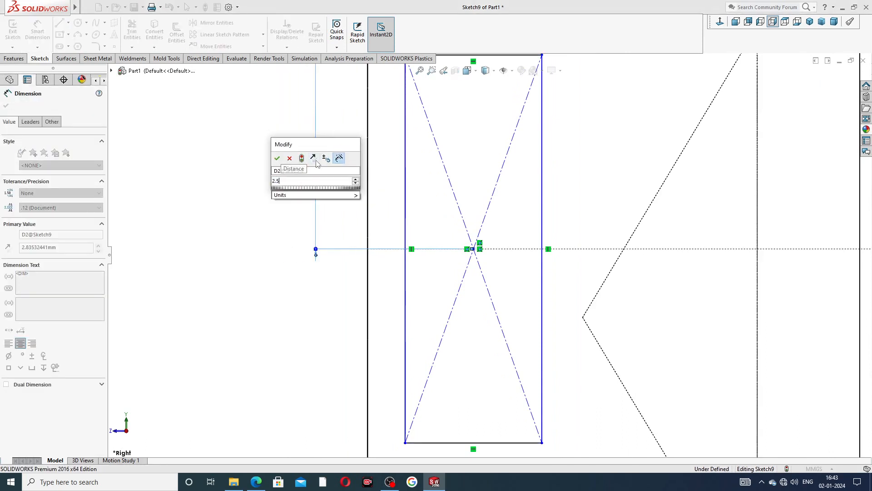
key("Return")
left_click(261, 174)
scroll(468, 154, "up", 3)
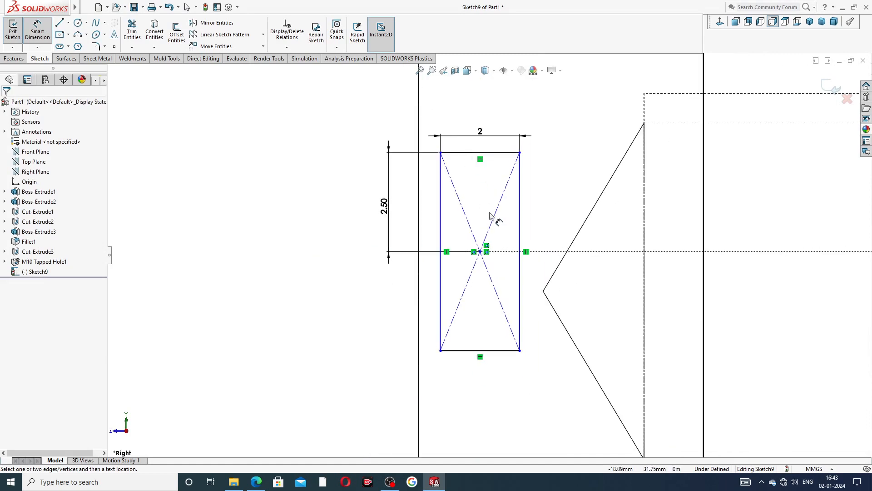
Dimension the gap between the boss's outer face and the rectangle's nearer vertical side as 3 mm
left_click(419, 313)
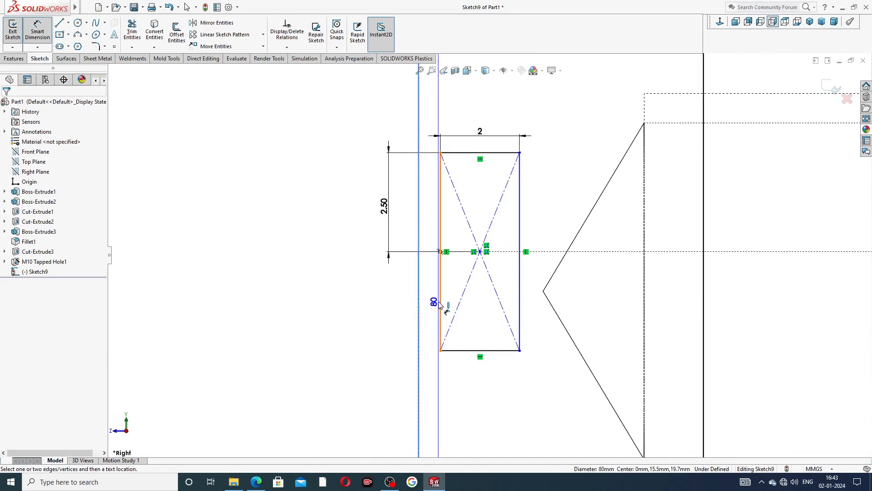
left_click(441, 304)
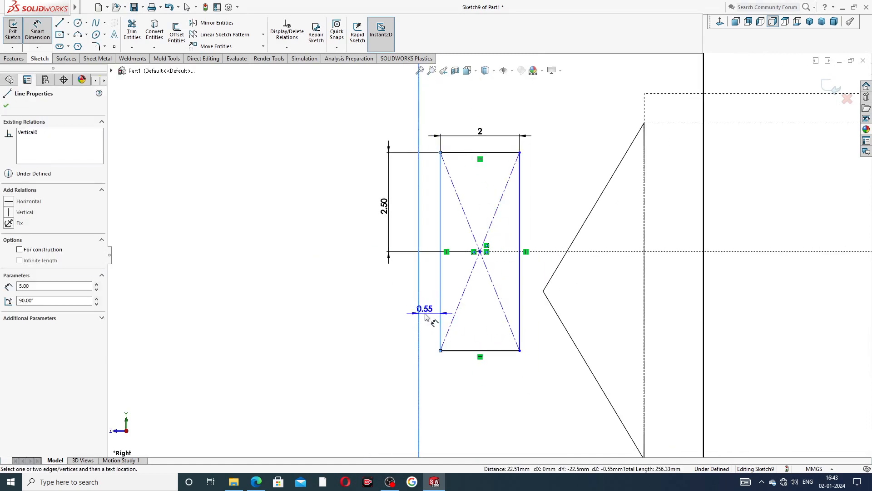
left_click(425, 315)
type("3")
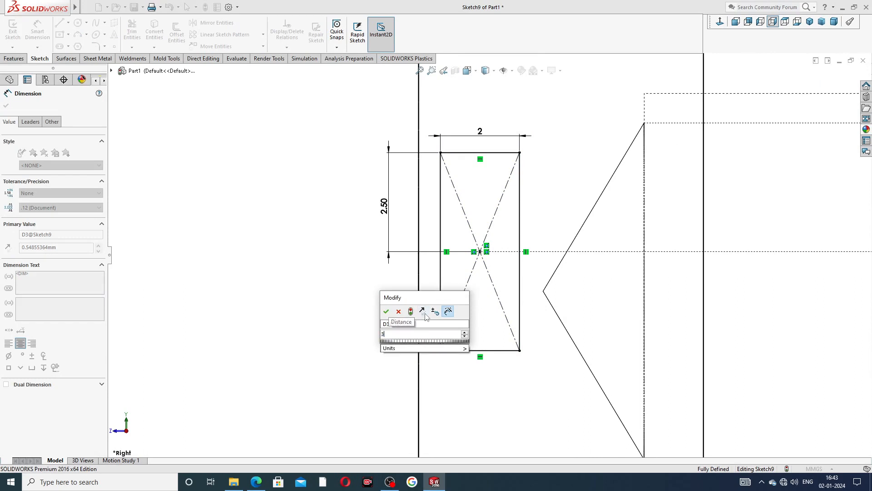
left_click(386, 312)
scroll(572, 241, "up", 1)
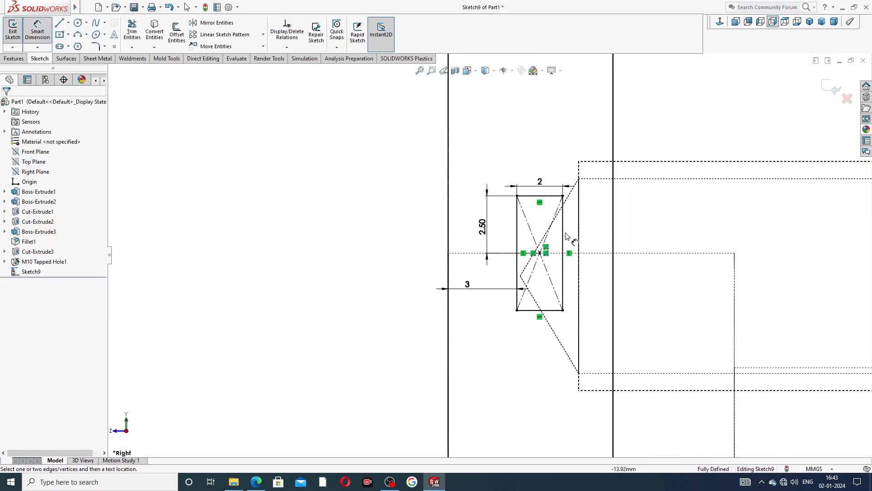
scroll(552, 237, "up", 1)
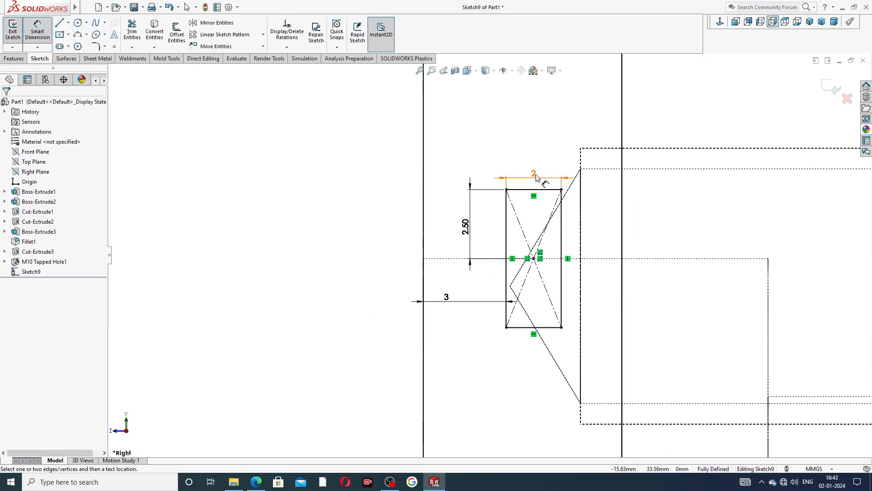
Move the 2, 2.50 and 3 mm dimensions farther from the rectangle and end dimensioning
left_click_drag(534, 173, 531, 157)
left_click_drag(463, 229, 458, 224)
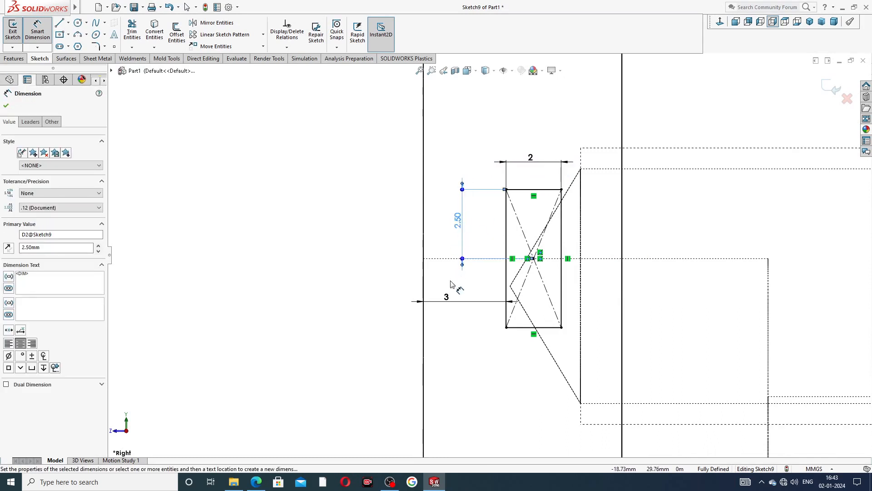
left_click_drag(447, 297, 450, 336)
left_click(359, 309)
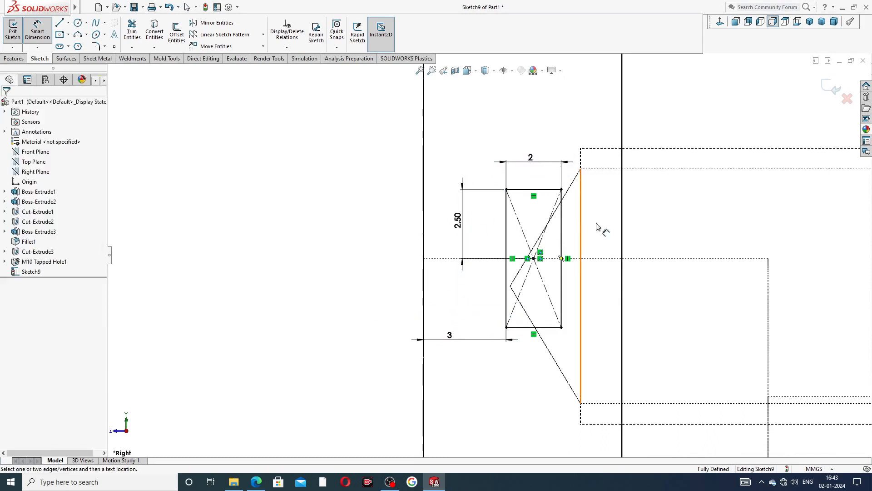
scroll(654, 193, "up", 4)
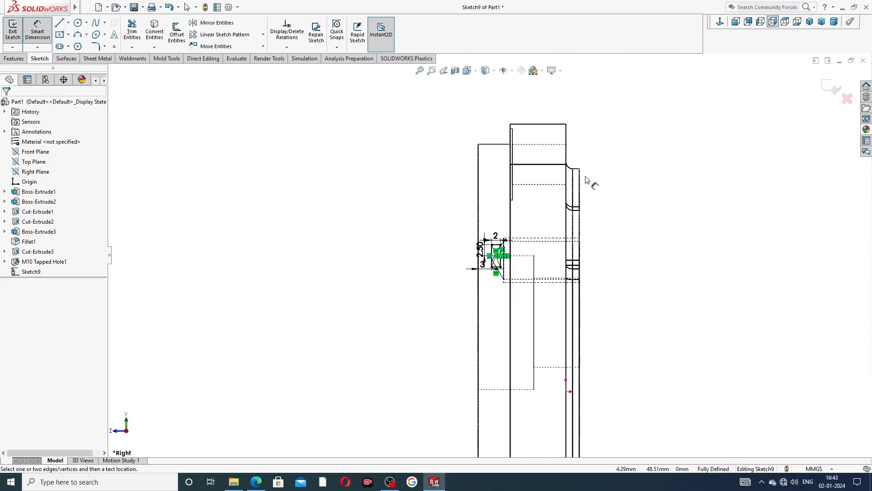
right_click(601, 164)
left_click(608, 135)
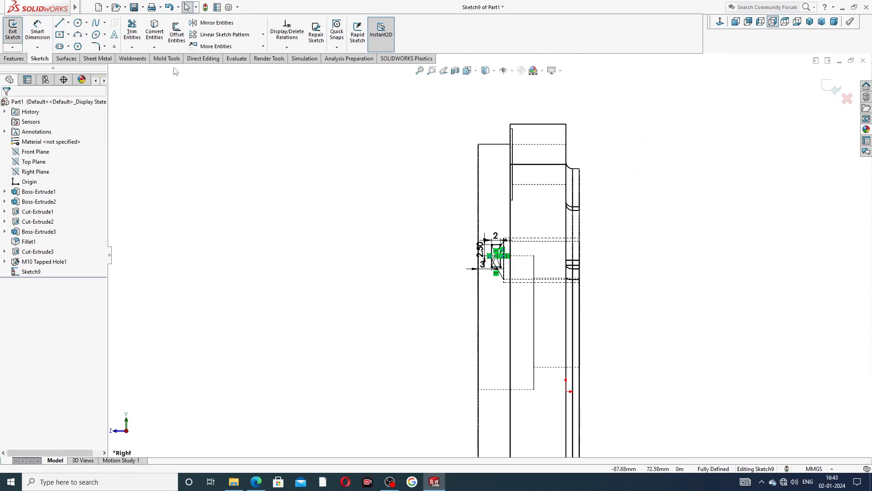
Draw a horizontal centerline about 22.5 mm long from the midpoint of the larger bore's inner end edge out past the boss face
left_click(68, 23)
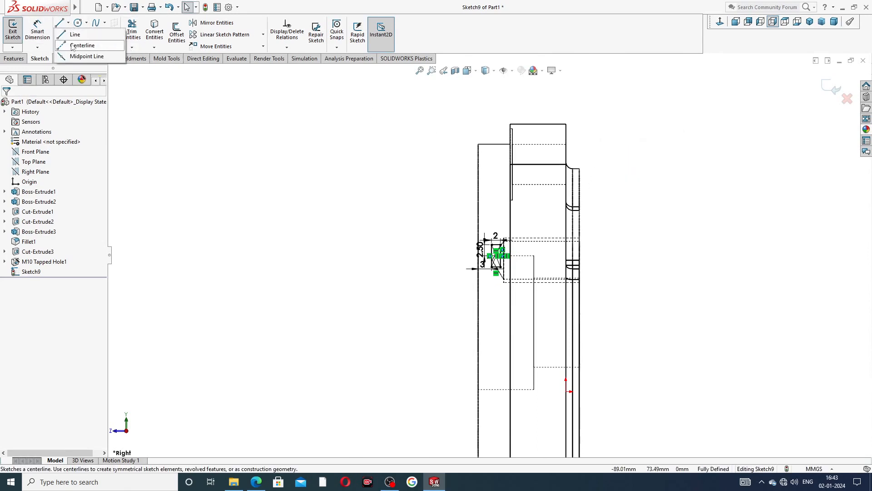
left_click(76, 47)
scroll(523, 327, "down", 2)
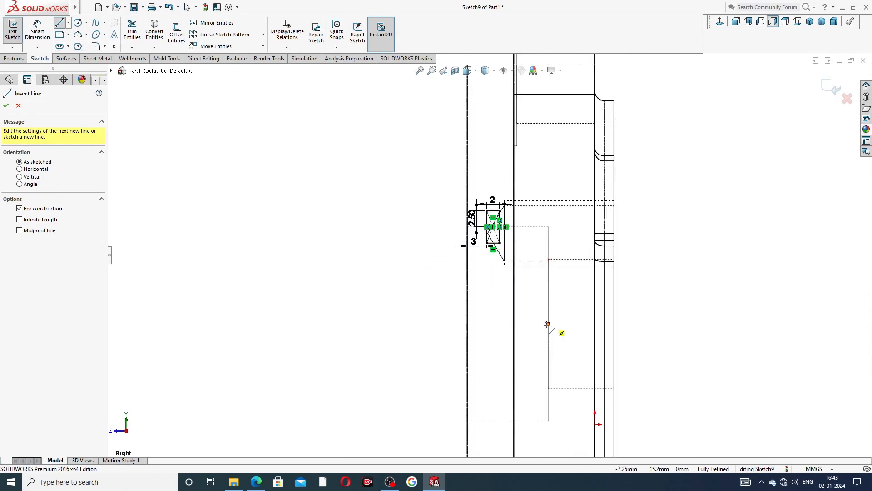
left_click(548, 324)
left_click(402, 324)
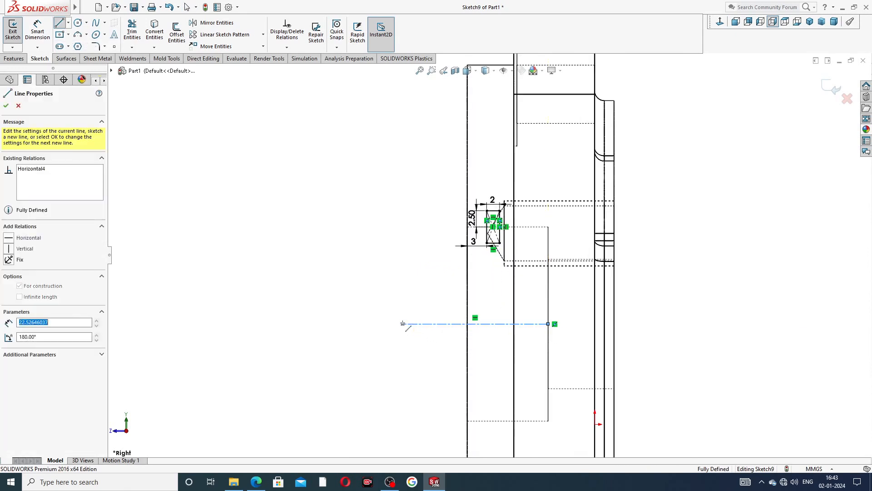
right_click(419, 306)
left_click(438, 317)
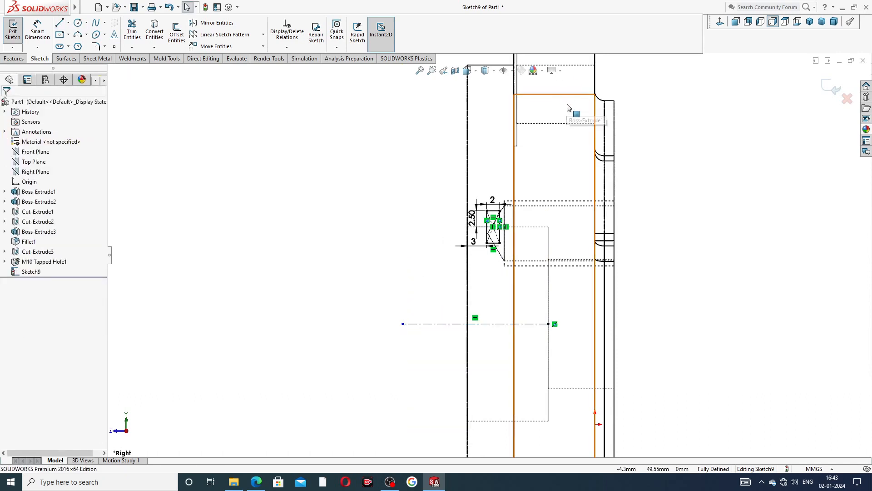
Change the model's display style from hidden lines to Shaded With Edges
scroll(567, 106, "up", 4)
left_click(495, 72)
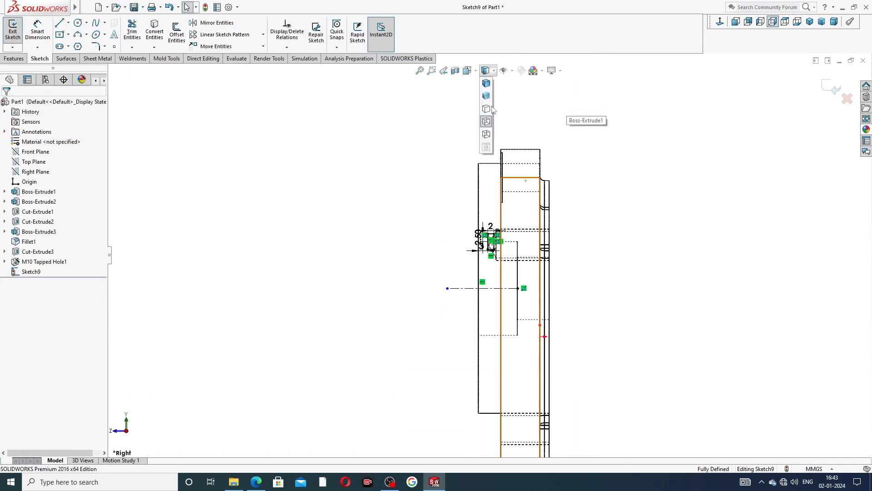
left_click(490, 83)
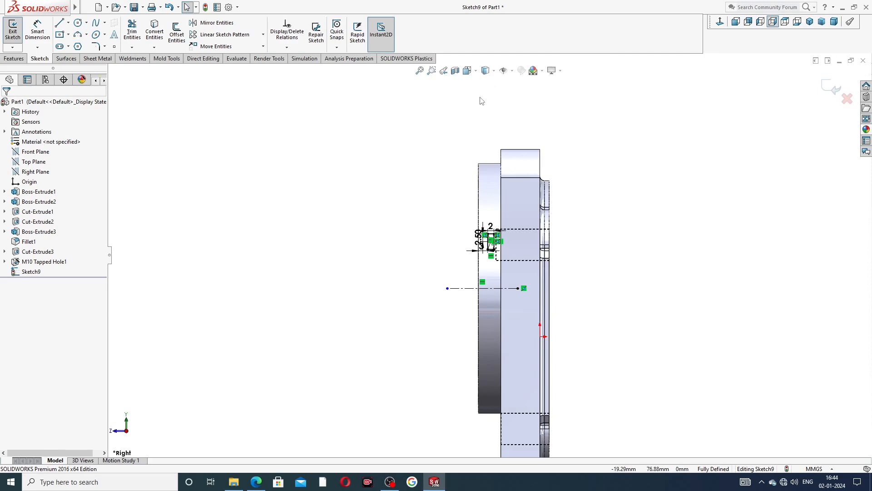
Cut the small rectangular profile as a 360-degree blind Revolved Cut about the bore's horizontal centerline
left_click(26, 56)
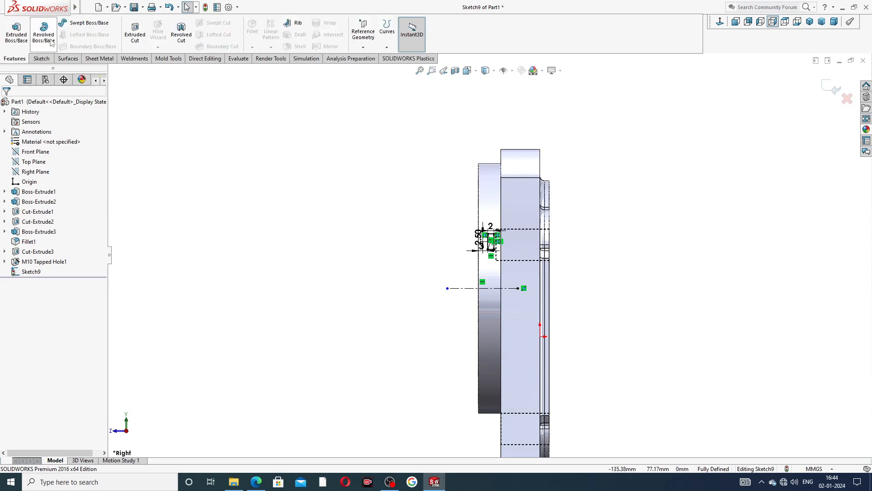
left_click(182, 41)
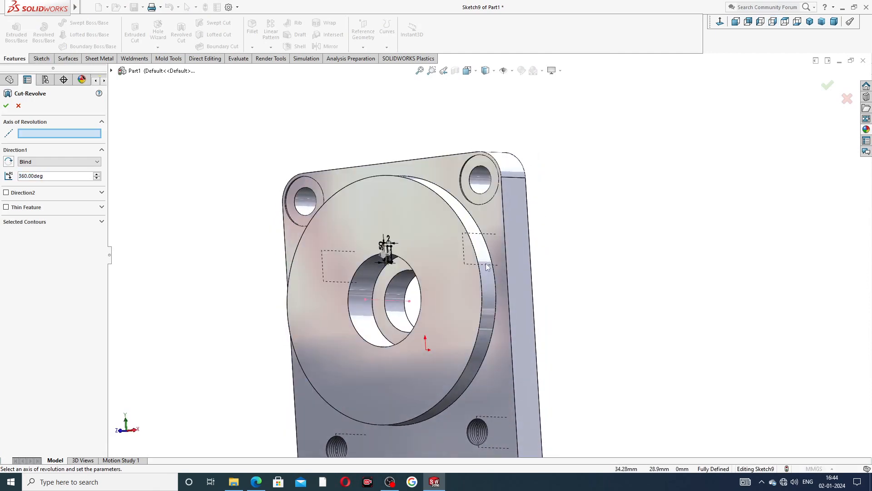
scroll(395, 263, "down", 3)
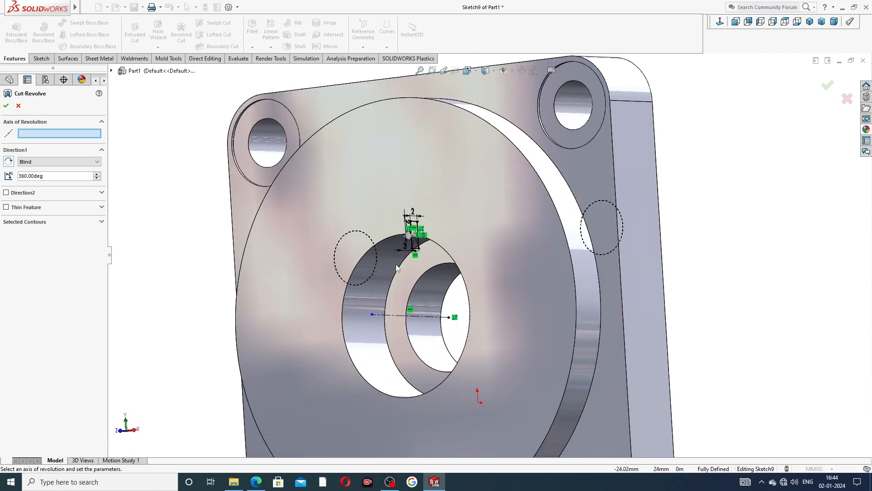
left_click(394, 315)
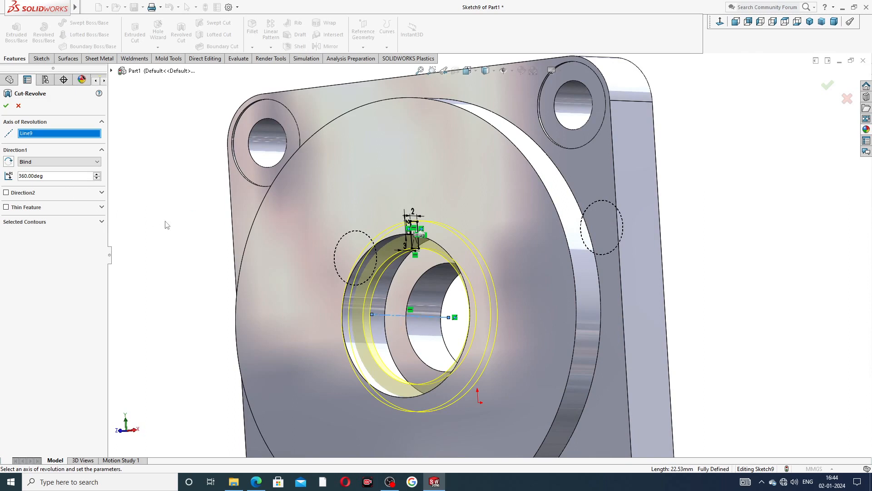
left_click(6, 106)
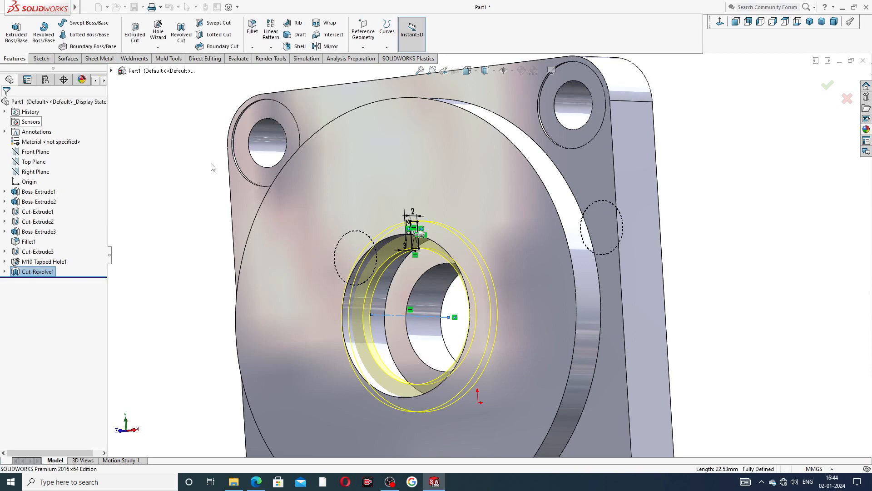
Examine the grooved bore and both faces of the plate, and consult the drive end plate PDF drawing in the browser
scroll(480, 305, "up", 3)
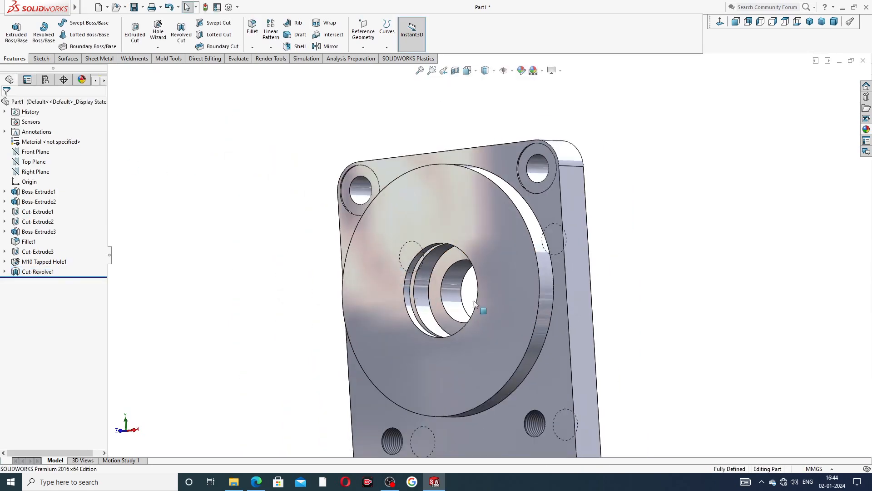
middle_click_drag(480, 304, 536, 239)
left_click(720, 22)
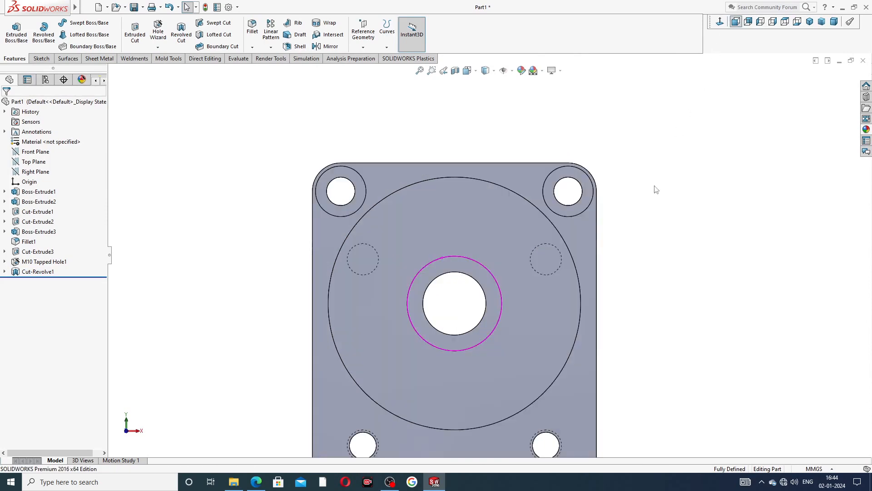
middle_click_drag(613, 260, 557, 287)
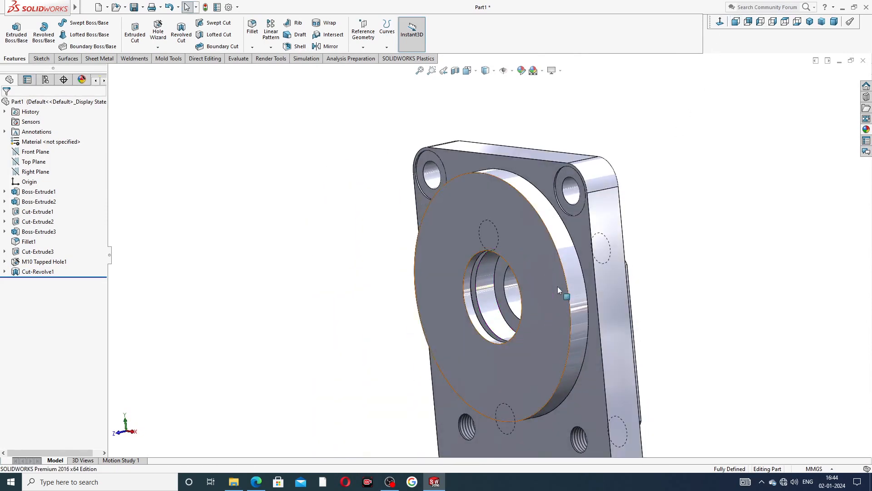
scroll(558, 286, "up", 3)
mouse_move(627, 285)
middle_mouse_down()
mouse_move(489, 277)
mouse_move(500, 289)
mouse_move(495, 313)
mouse_move(503, 319)
middle_mouse_up()
scroll(639, 189, "up", 3)
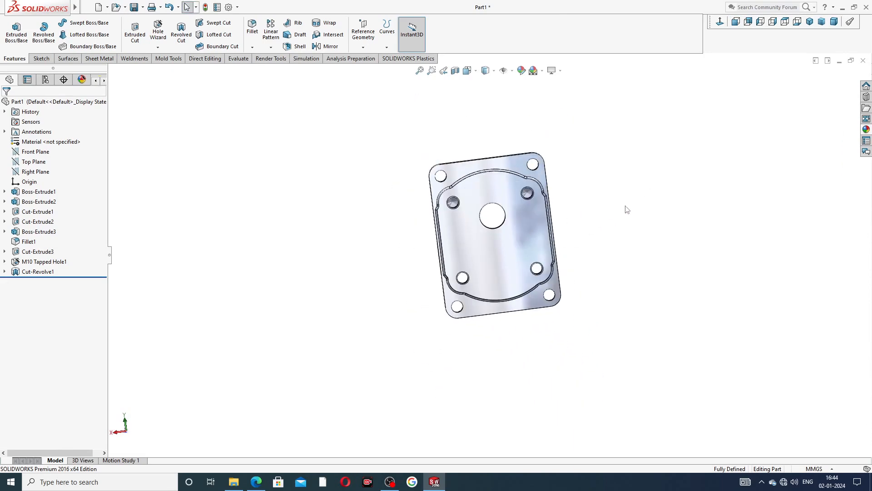
mouse_move(626, 209)
middle_mouse_down()
mouse_move(656, 126)
mouse_move(662, 148)
middle_mouse_up()
left_click_drag(634, 179, 661, 173)
key("Escape")
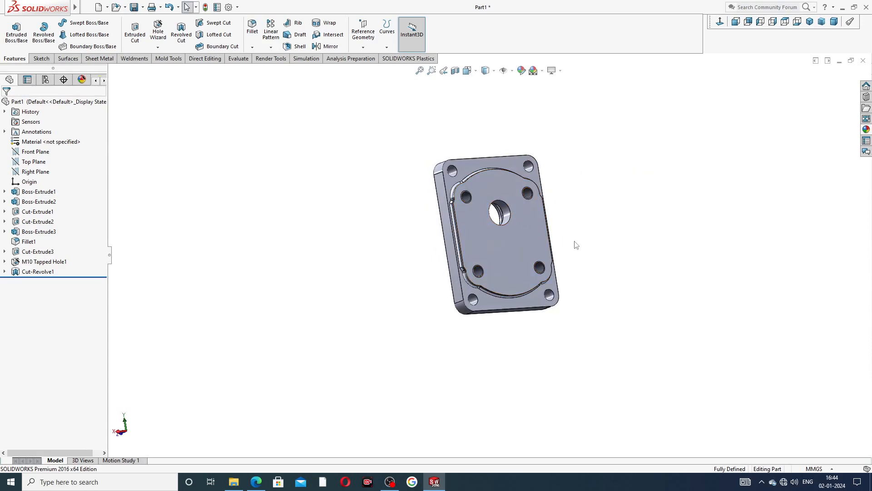
left_click(256, 482)
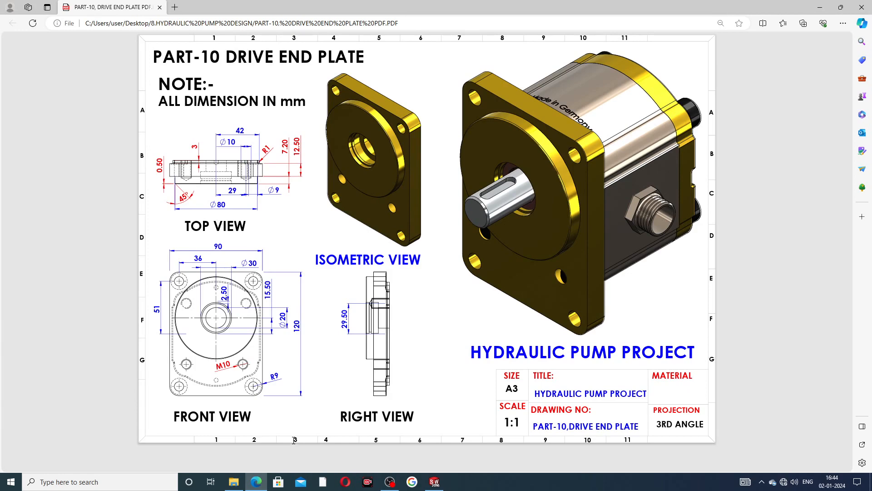
left_click(257, 481)
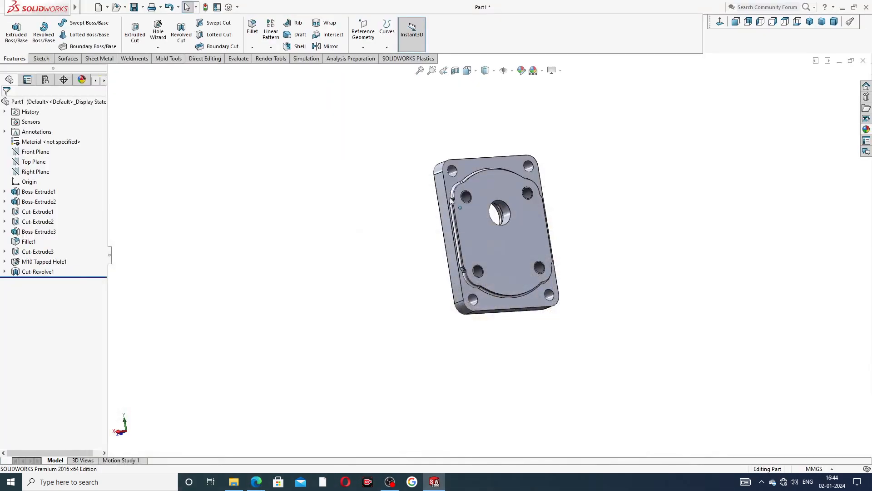
Chamfer the outer front edge of the large circular boss 0.5 mm at 45 degrees, checking the size against the PDF drawing
middle_click_drag(493, 195, 632, 146)
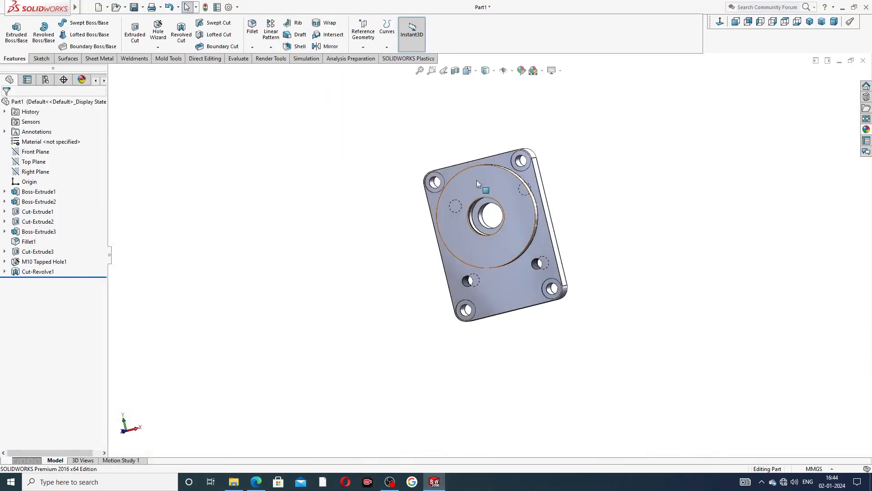
left_click(253, 47)
left_click(268, 71)
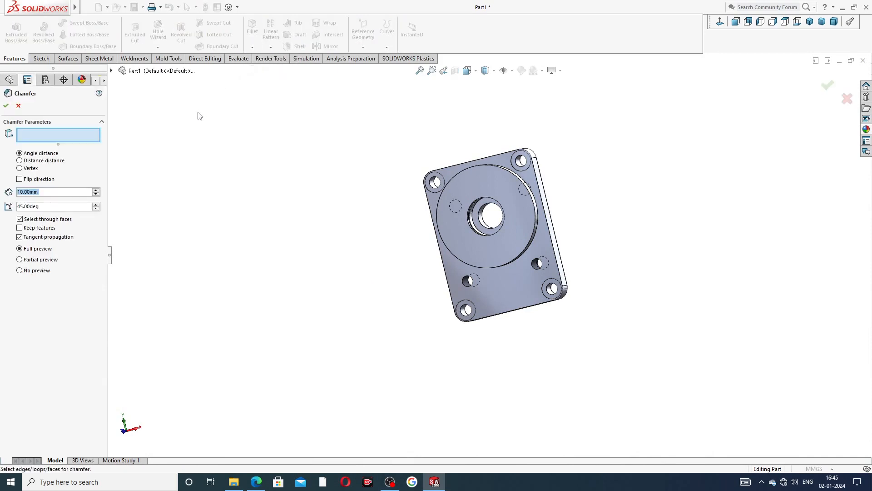
type("0.5")
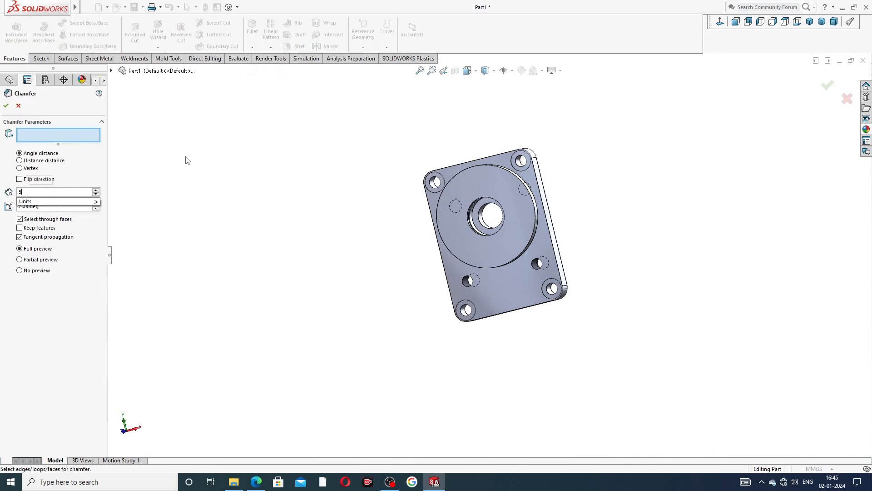
key("Return")
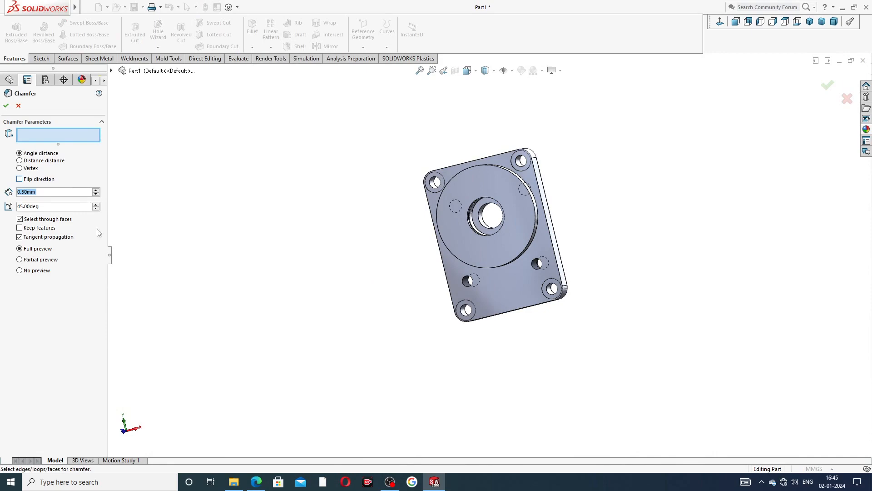
left_click(263, 481)
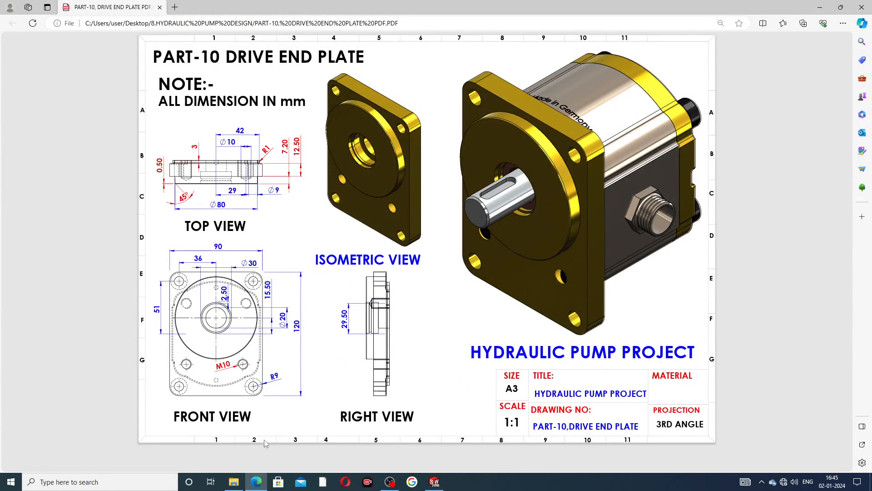
left_click(256, 481)
scroll(502, 164, "down", 4)
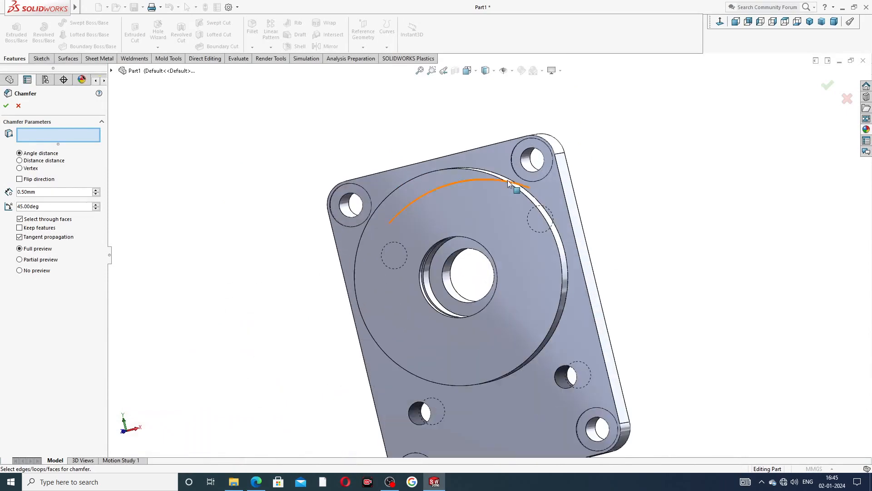
left_click(510, 187)
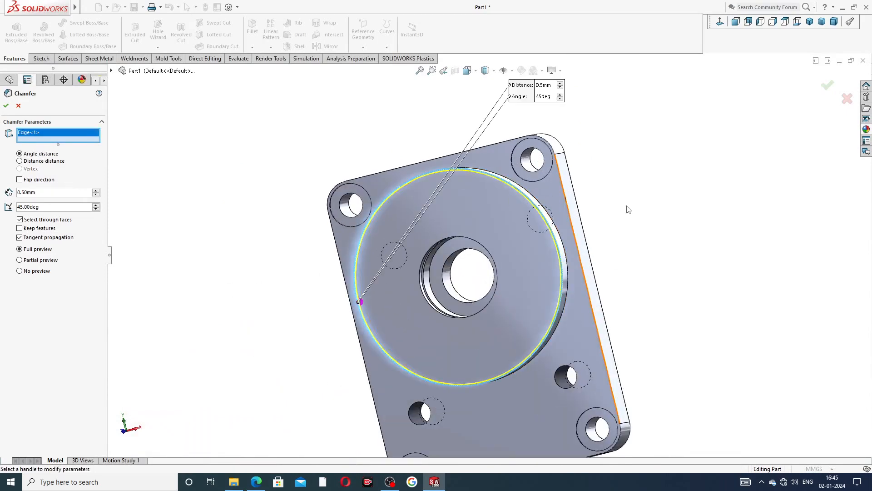
middle_click_drag(629, 210, 709, 161)
left_click(827, 85)
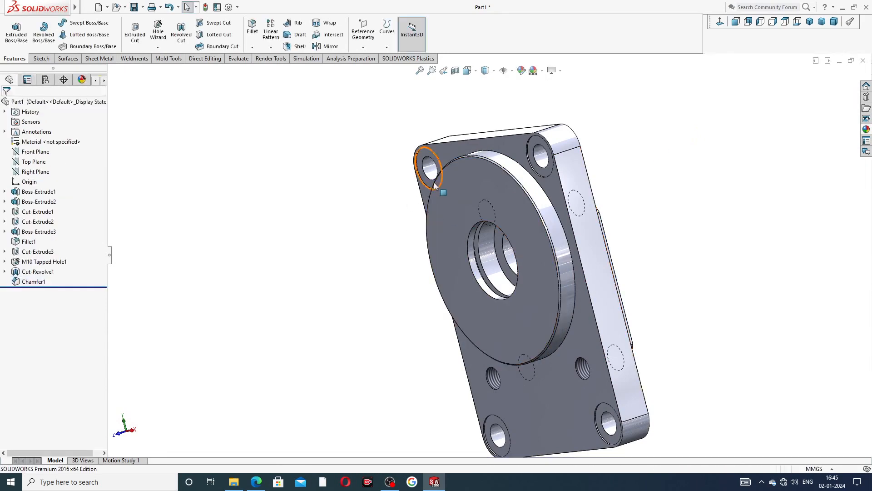
Start a Hole Wizard hole on the flat face of the raised rear pad, using the plain Hole type with ISO Drill sizes
scroll(502, 257, "up", 2)
middle_click_drag(502, 256, 415, 298)
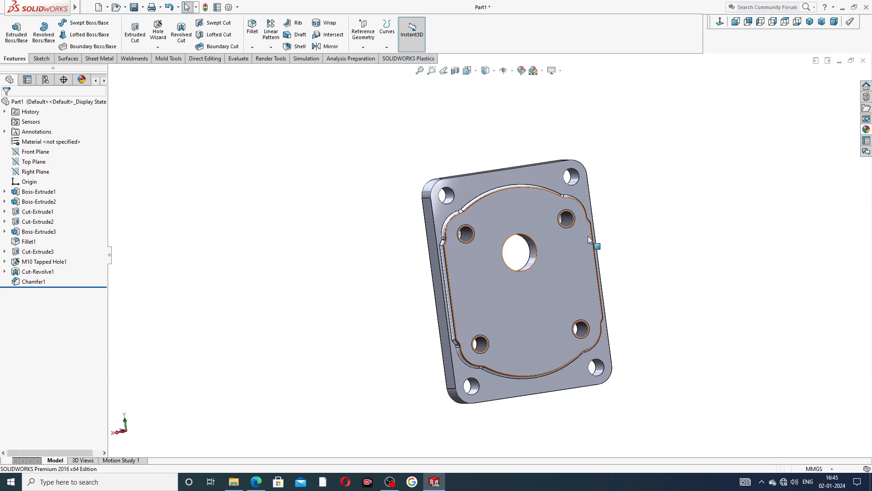
left_click(514, 209)
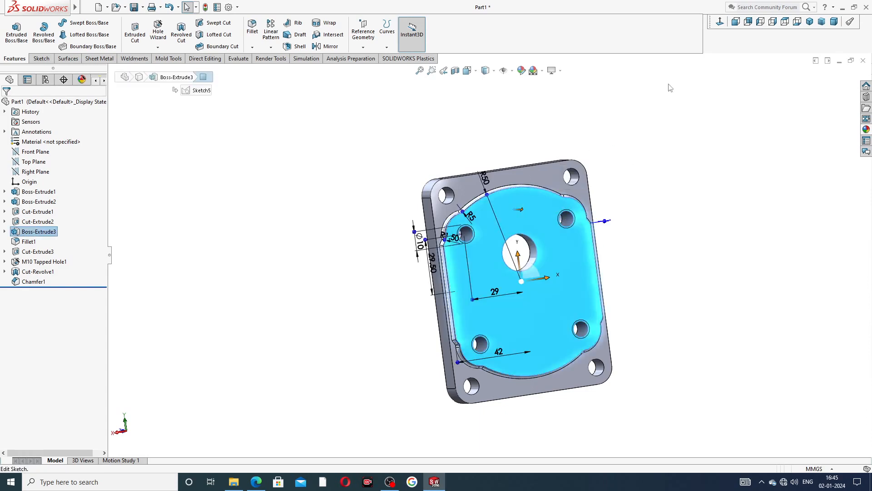
left_click(720, 21)
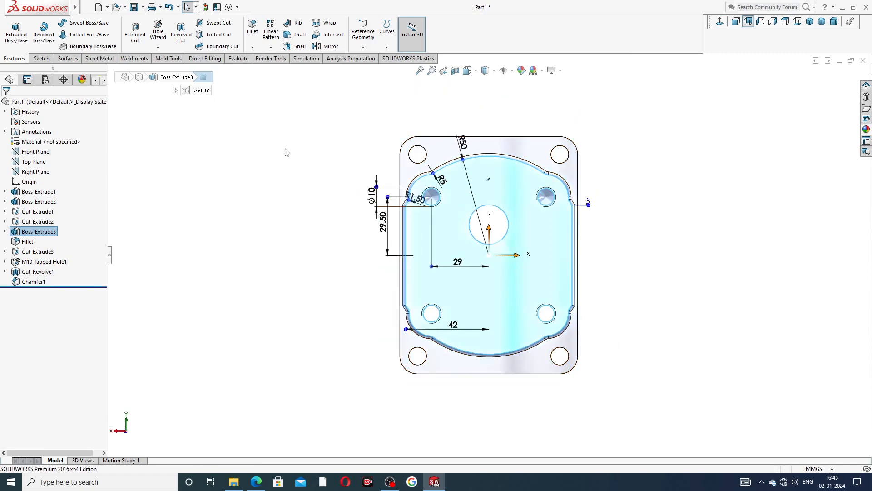
left_click(158, 30)
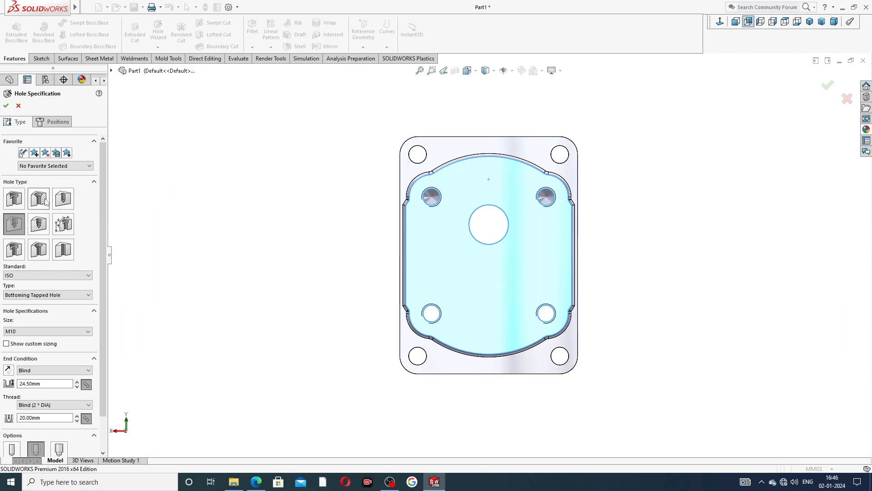
left_click(67, 202)
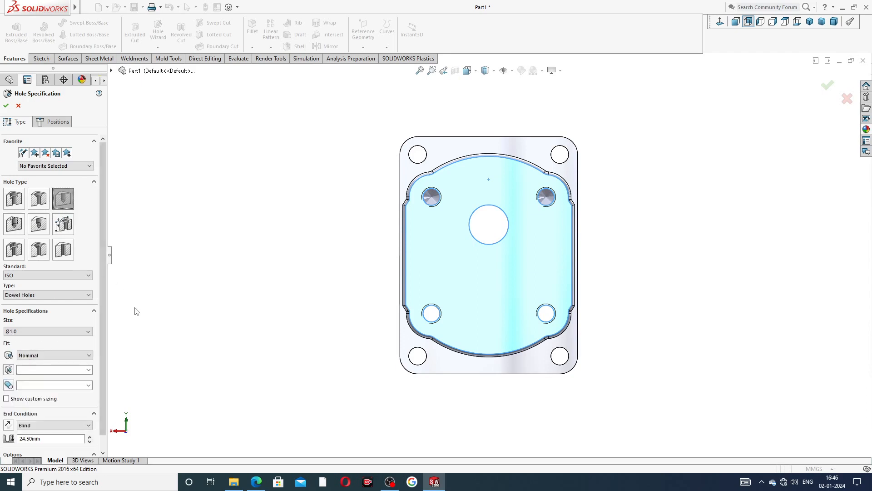
scroll(105, 284, "down", 2)
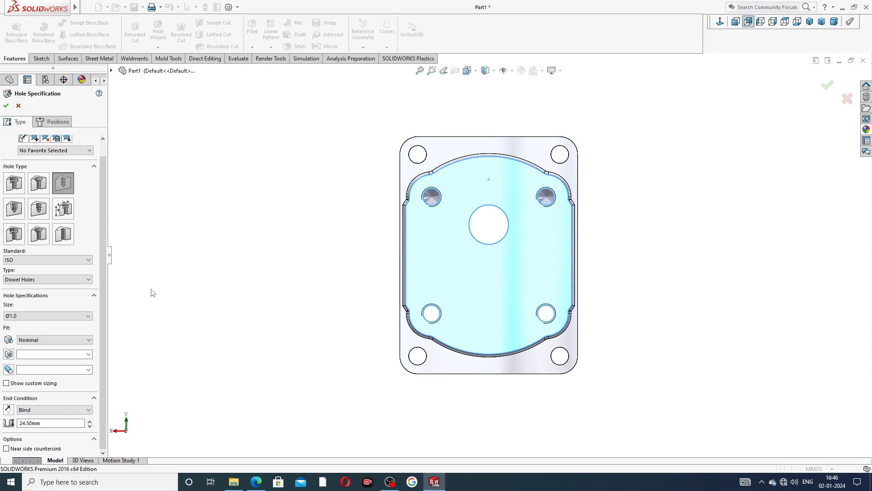
left_click(36, 280)
left_click(37, 293)
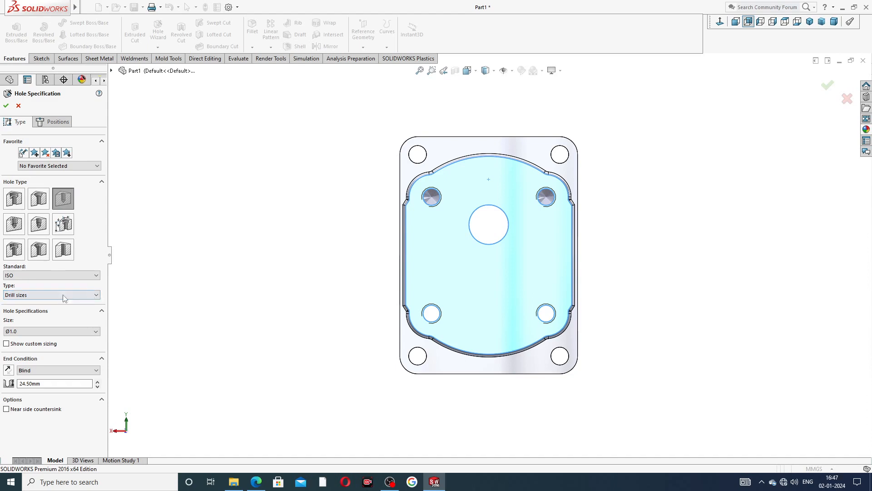
Set the drilled hole to size Ø4.0 with a blind depth of 3 mm
left_click(38, 331)
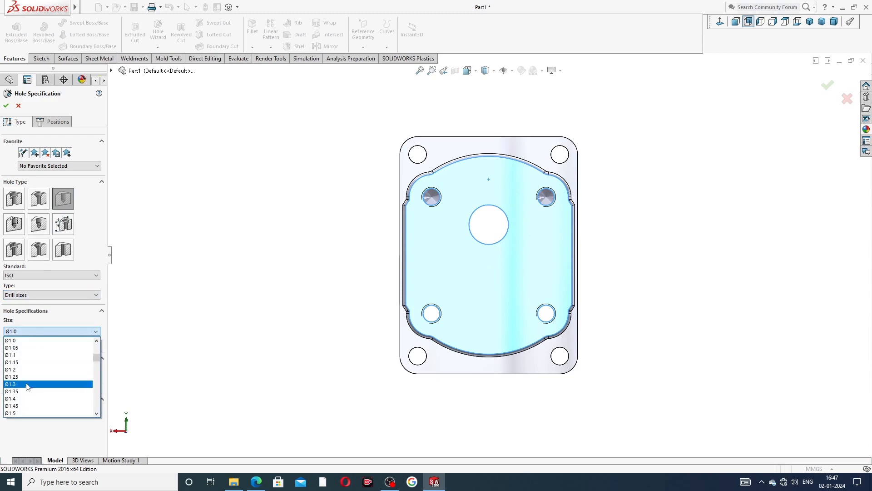
scroll(28, 388, "down", 4)
scroll(29, 389, "down", 5)
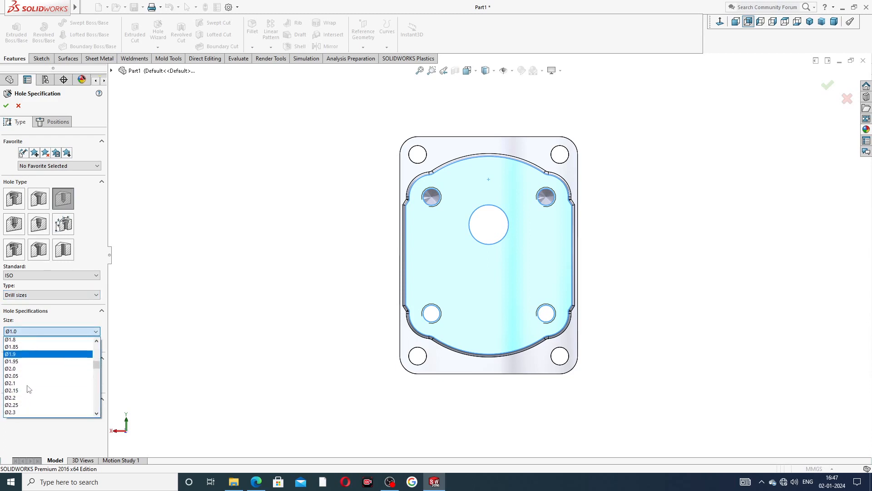
scroll(26, 378, "down", 6)
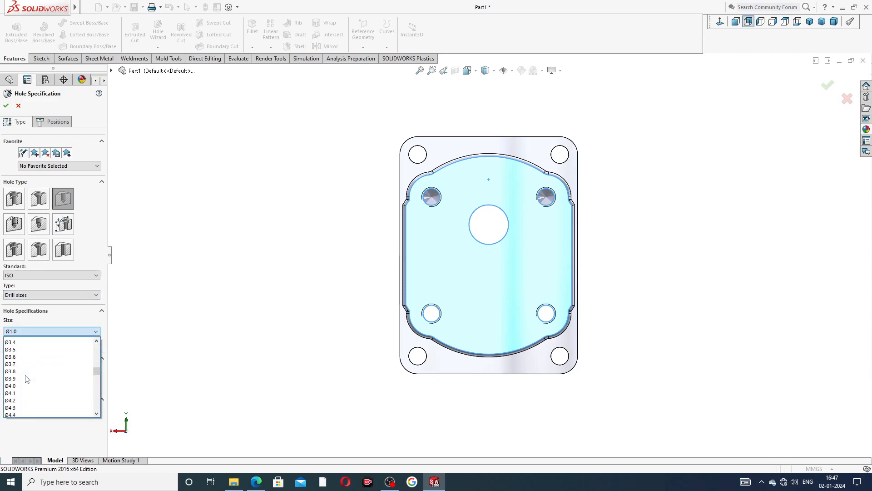
scroll(26, 352, "up", 3)
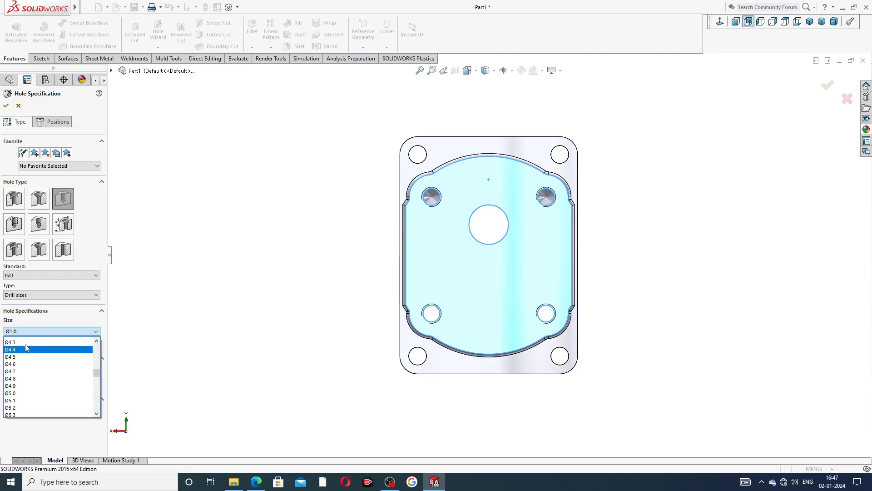
left_click(26, 363)
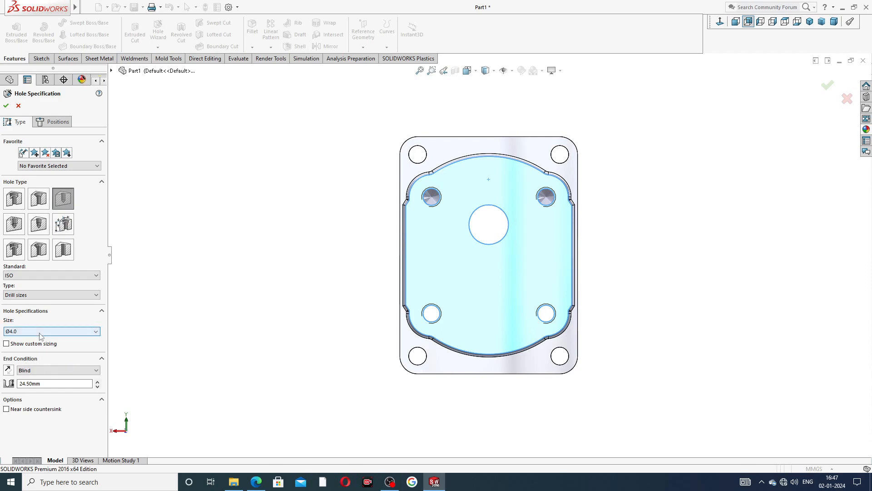
double_click(41, 385)
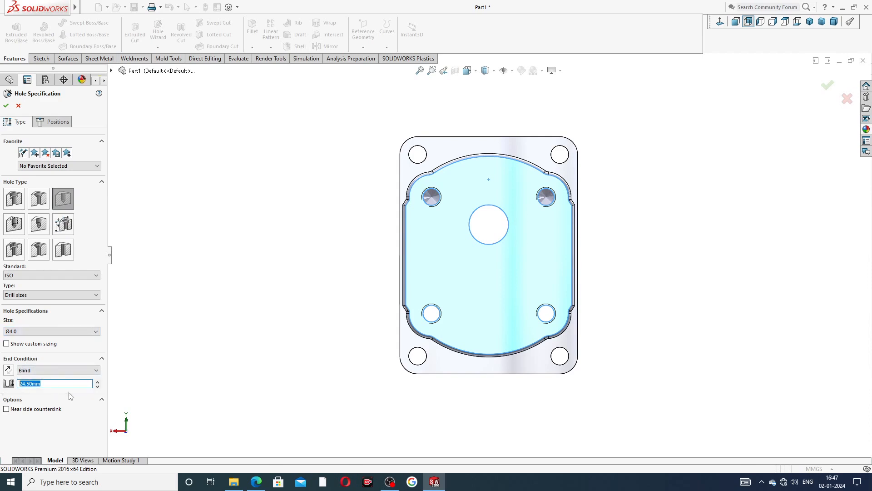
type("3")
key("Return")
Place two hole centres on the rear pad, vertically aligned with the origin, one near its upper edge and one near its lower edge
left_click(53, 121)
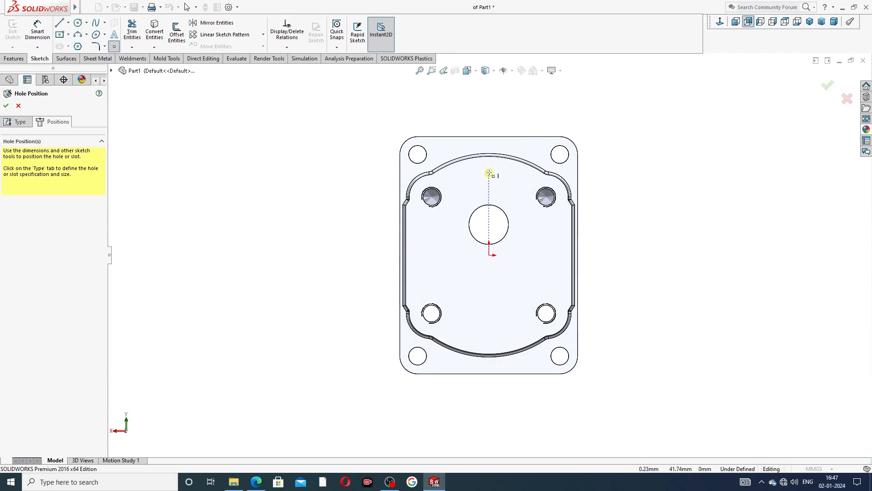
left_click(489, 171)
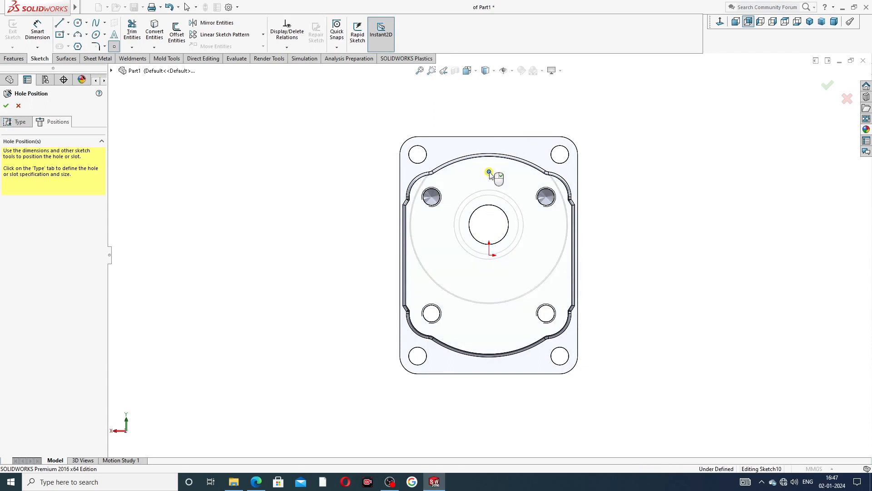
left_click(489, 341)
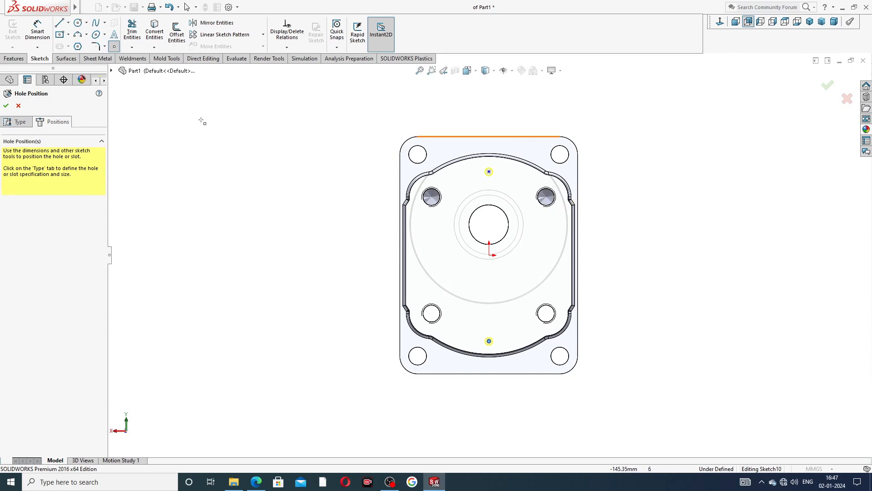
right_click(265, 117)
left_click(272, 107)
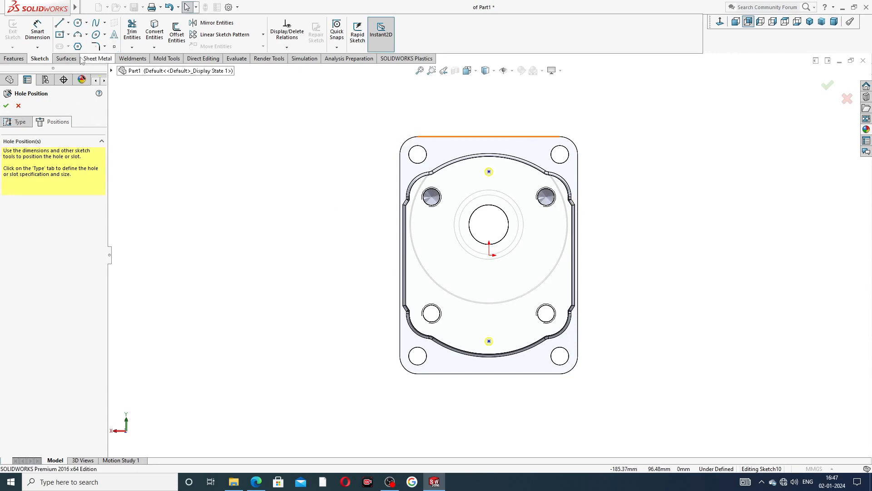
Dimension the upper hole centre's vertical distance from the origin and set it to 45 mm
left_click(37, 31)
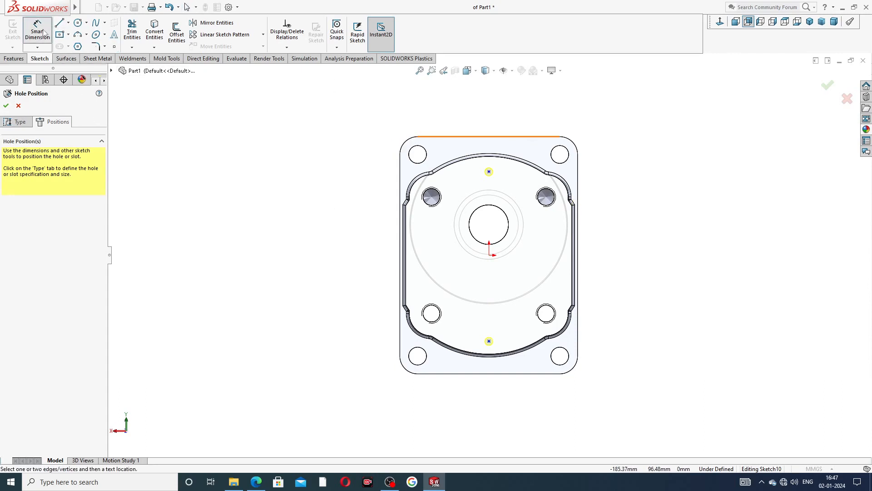
left_click(489, 172)
left_click(489, 256)
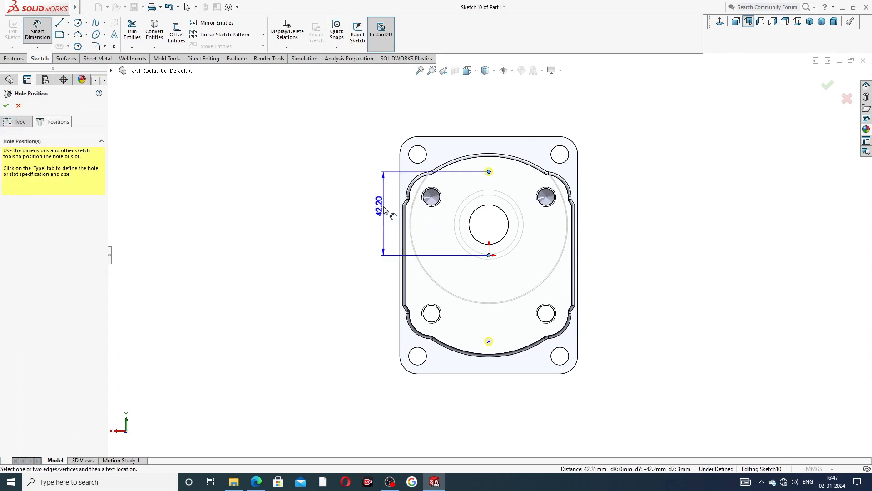
left_click(385, 207)
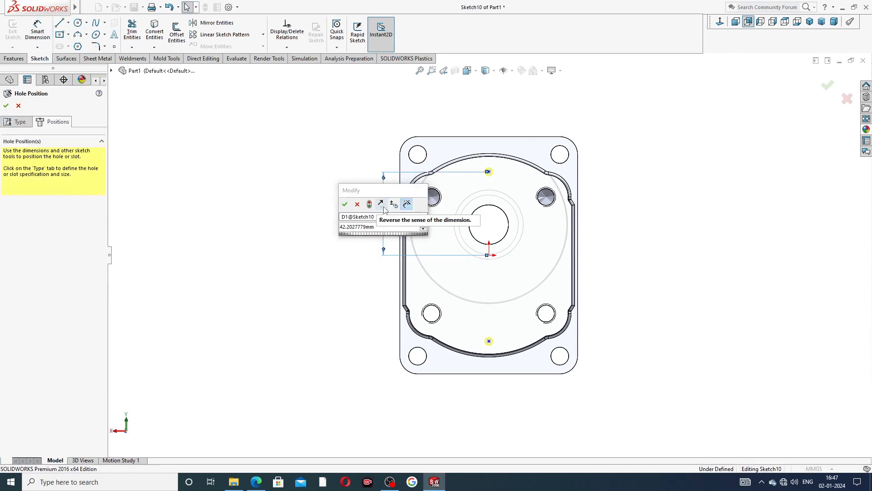
key("Return")
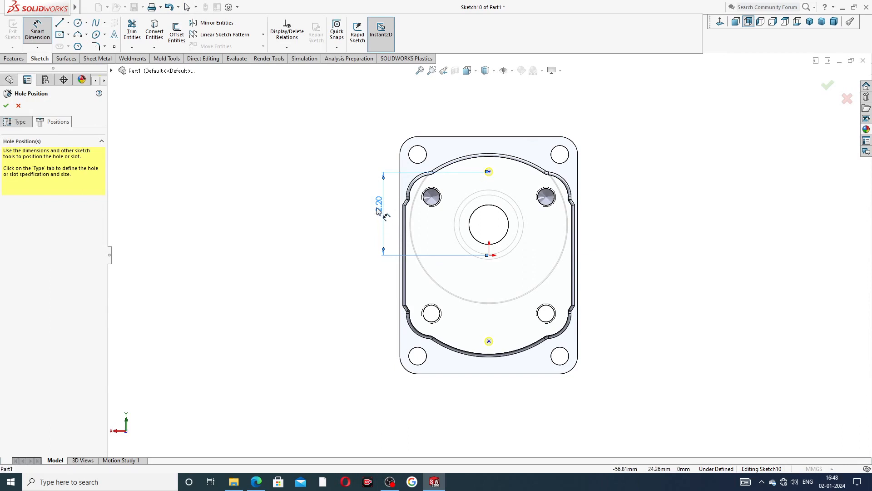
double_click(377, 206)
type("45")
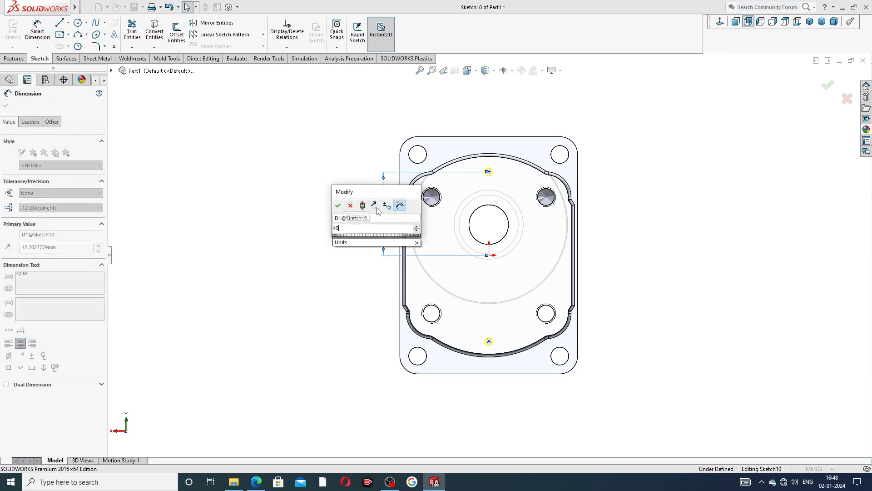
key("Return")
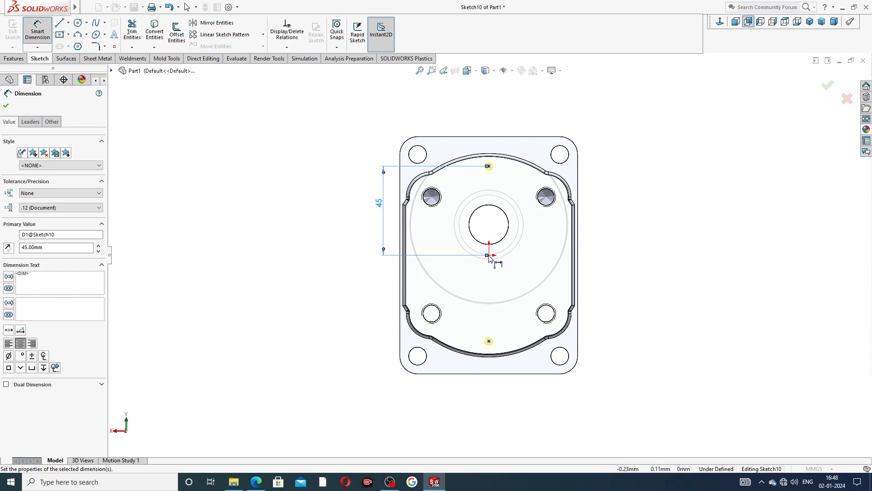
Dimension the lower hole centre 45 mm vertically from the origin and finish the Ø4 holes
left_click(486, 295)
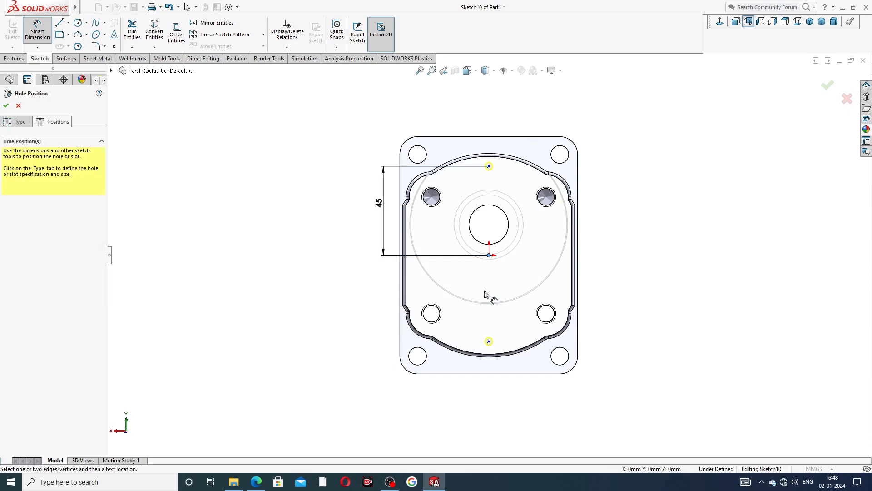
left_click(489, 342)
left_click(381, 306)
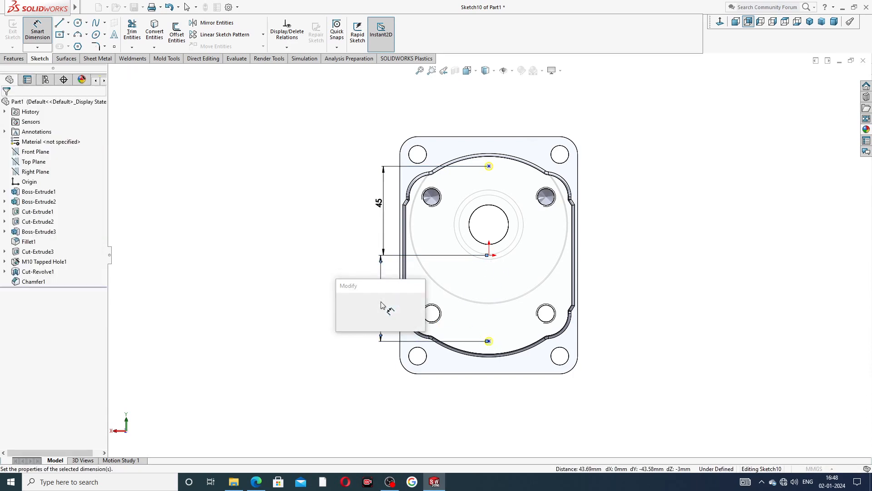
key("Return")
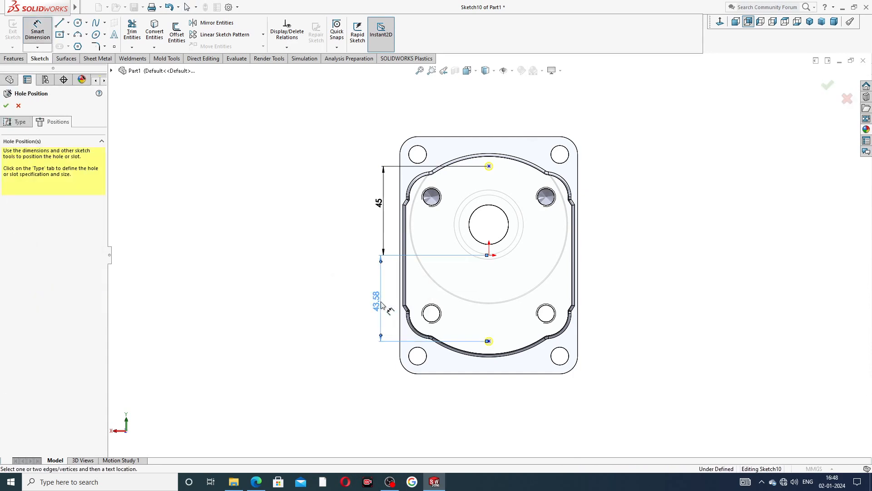
double_click(380, 303)
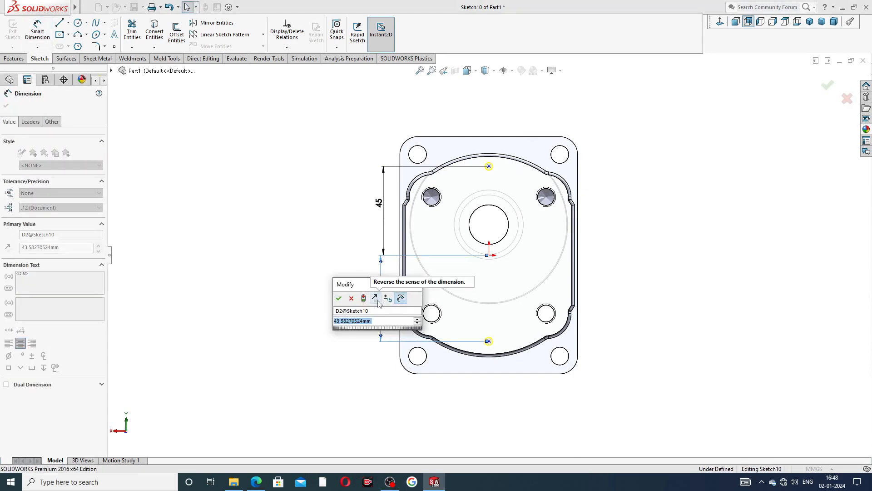
type("45")
key("Return")
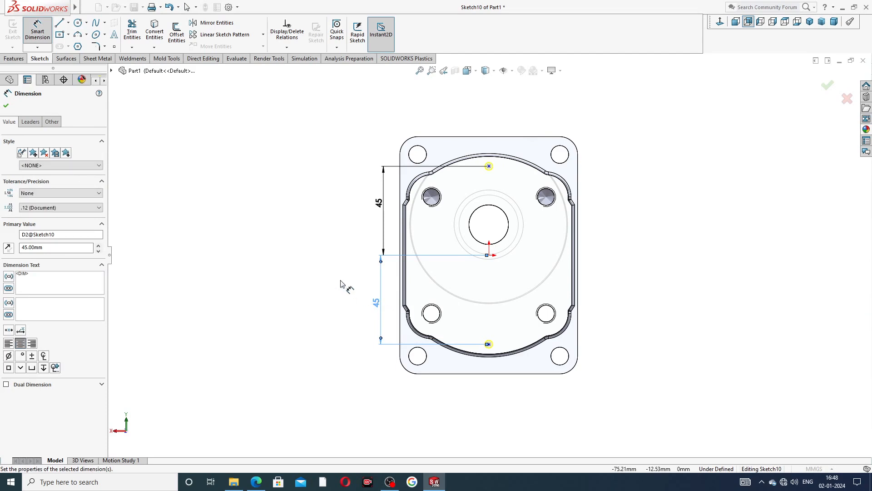
right_click(655, 157)
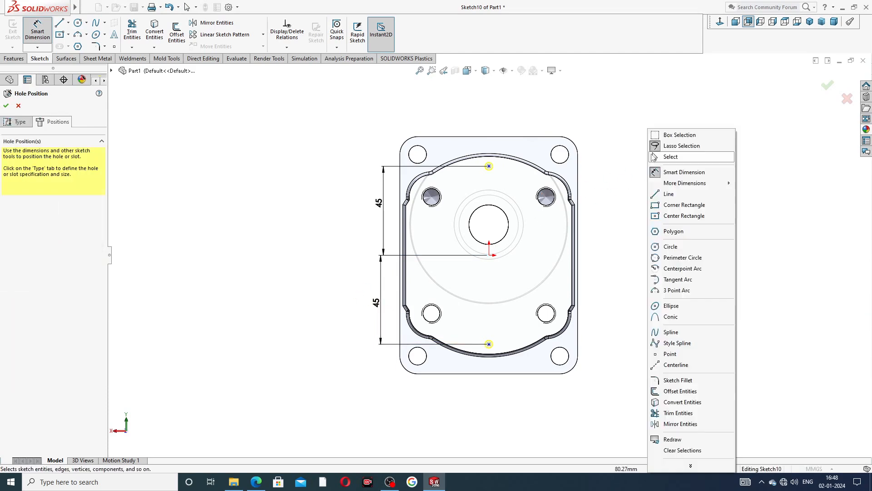
left_click(673, 157)
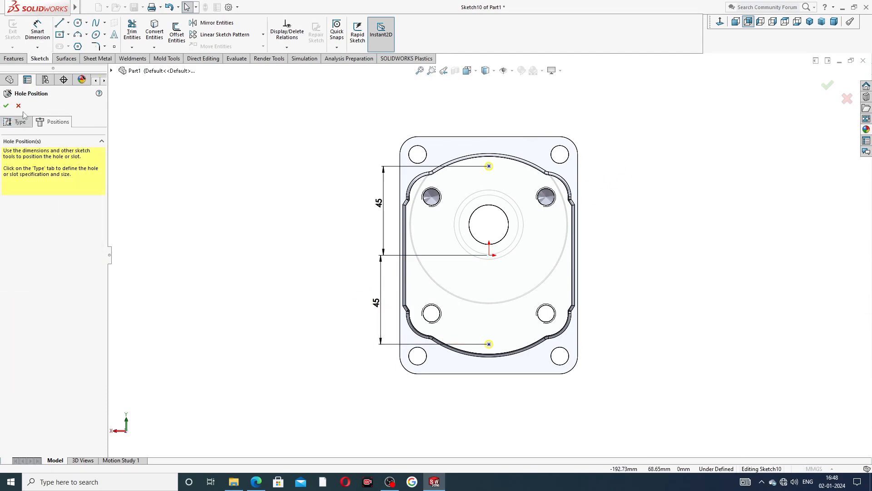
left_click(6, 106)
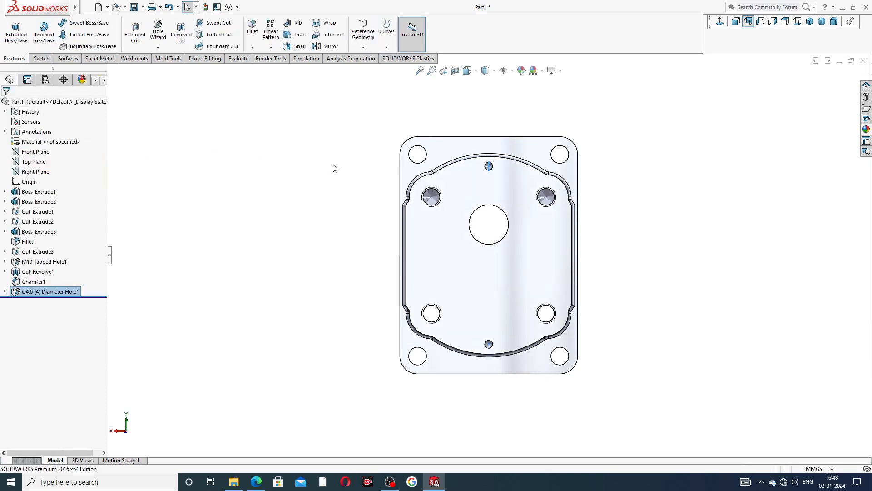
Examine the rear pad holes and the front face, and review the cosmetic thread display options in the document's Detailing properties
middle_click_drag(616, 176, 473, 181)
scroll(473, 181, "down", 3)
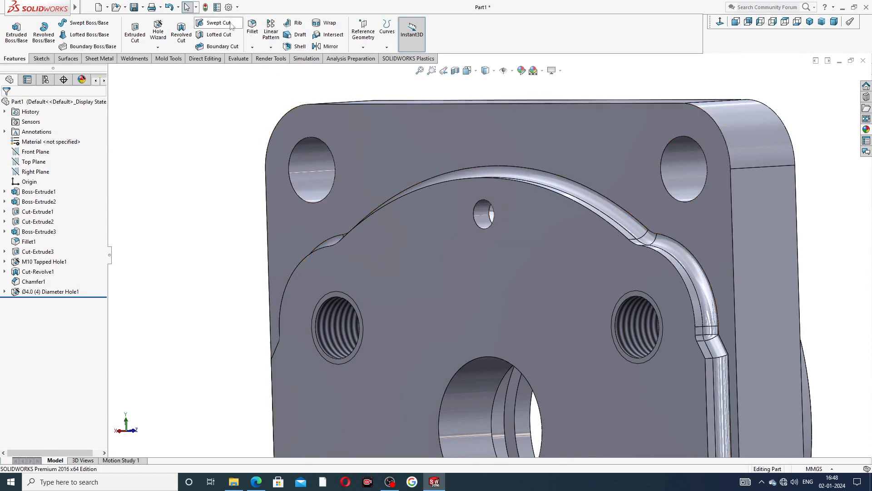
left_click(229, 7)
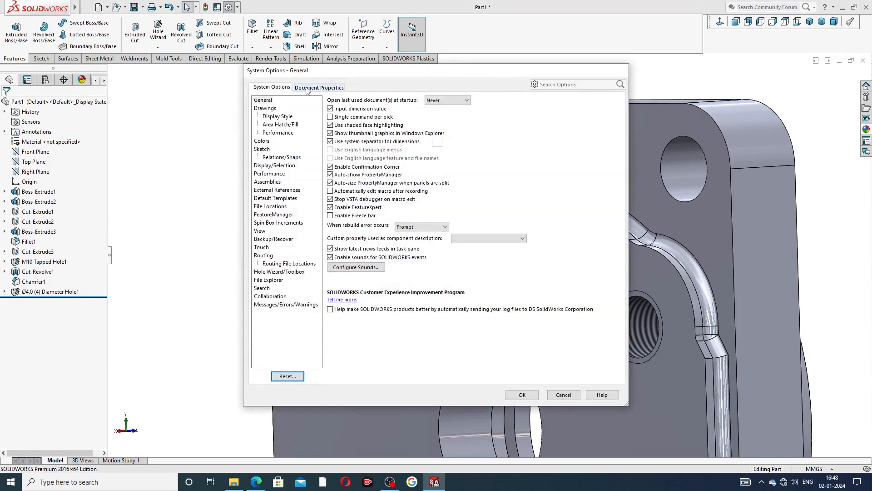
left_click(307, 87)
left_click(268, 150)
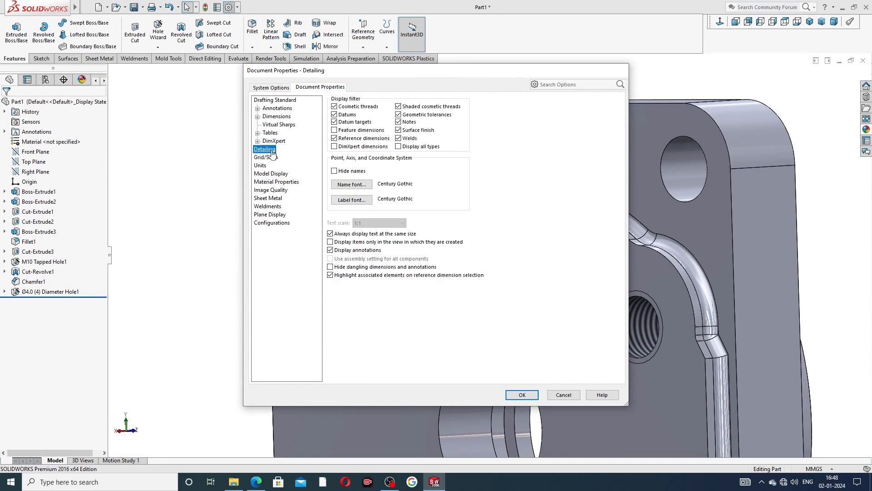
left_click(522, 395)
scroll(596, 132, "up", 3)
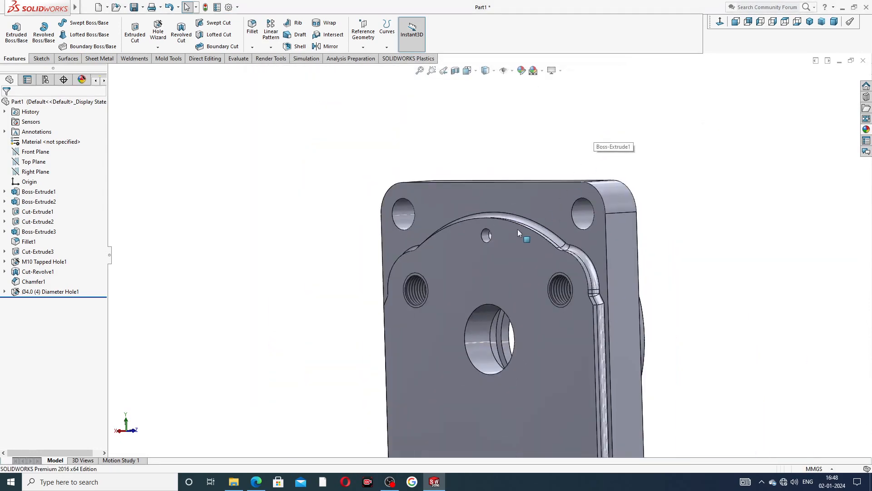
scroll(518, 233, "up", 5)
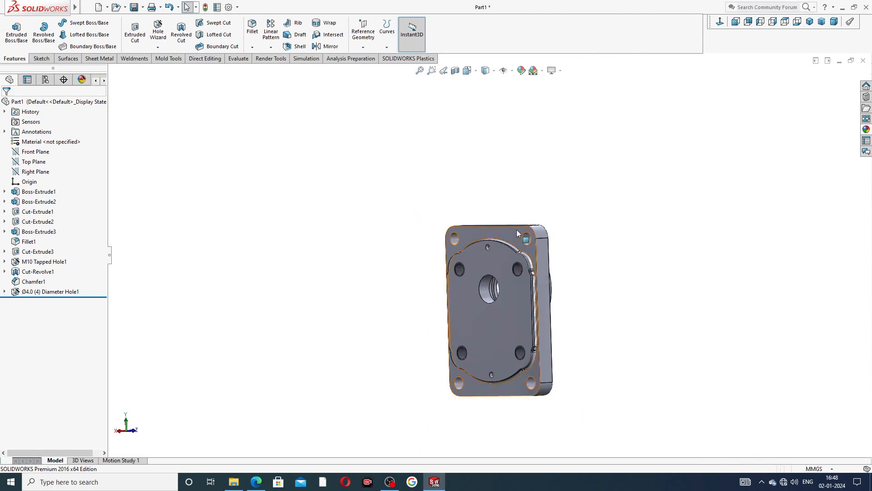
middle_click_drag(516, 312, 387, 306)
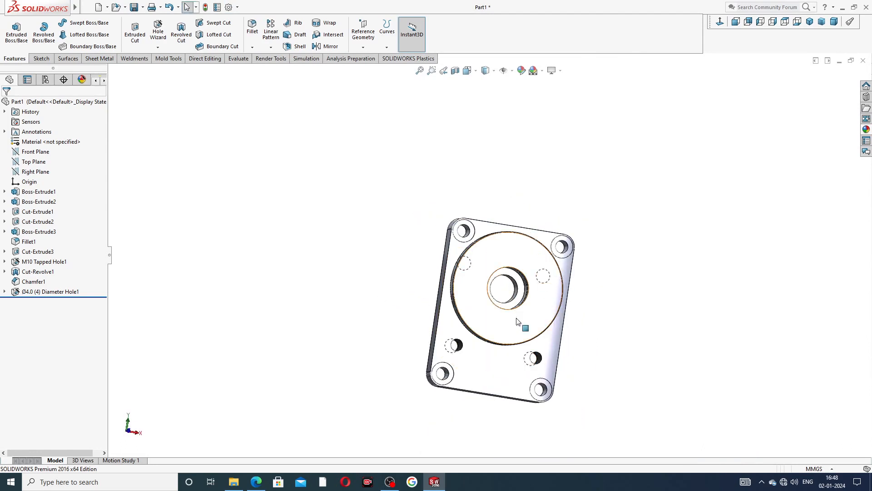
Consult the drive end plate PDF drawing in the browser, and apply the polished brass appearance to the whole part
left_click(256, 482)
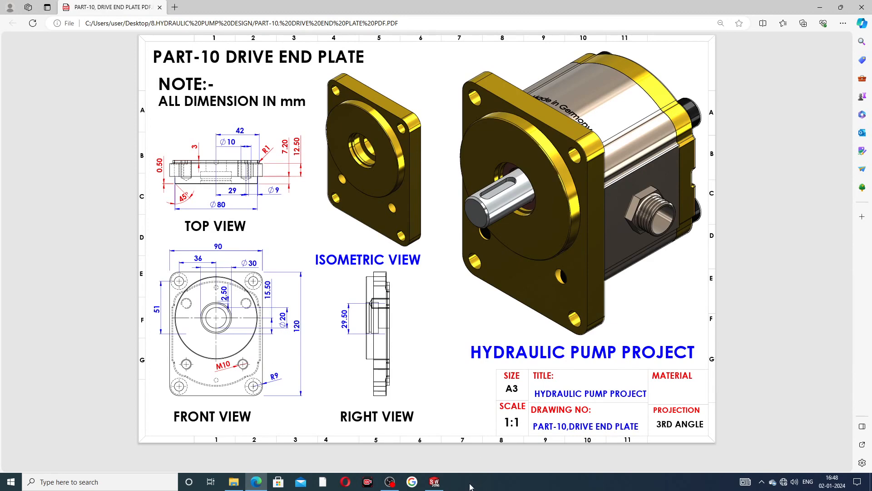
left_click(434, 482)
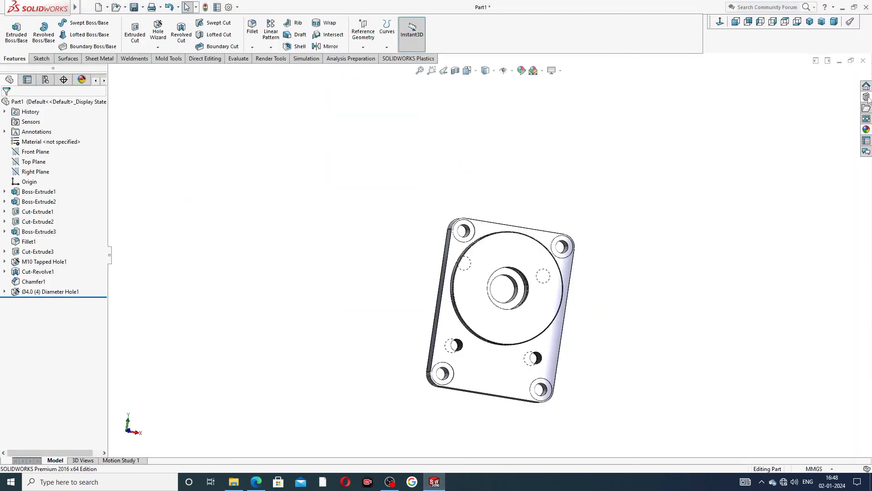
left_click(867, 130)
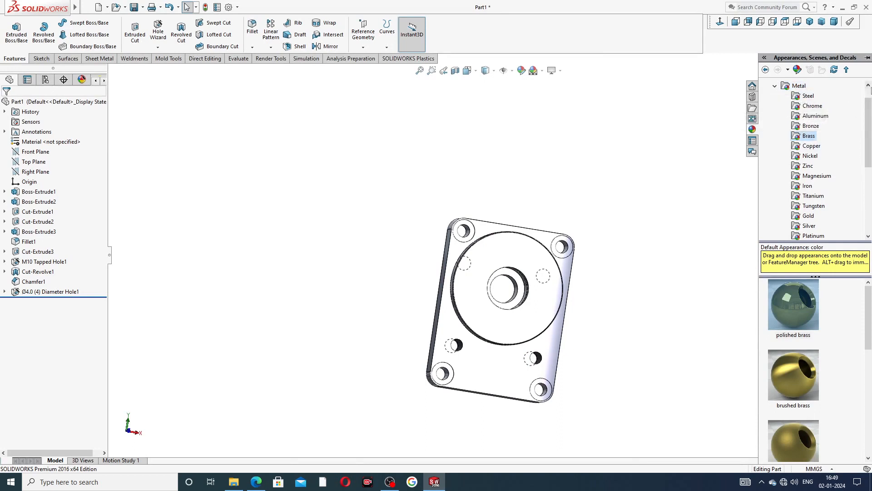
left_click_drag(867, 101, 863, 86)
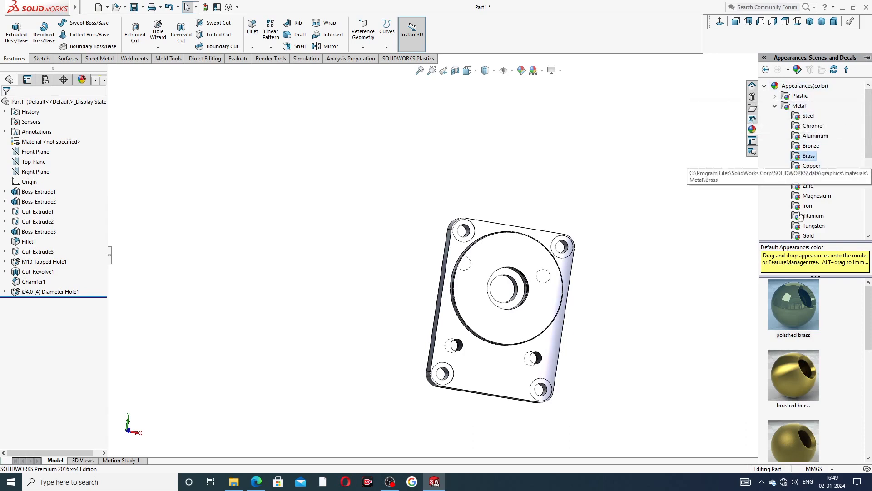
double_click(802, 297)
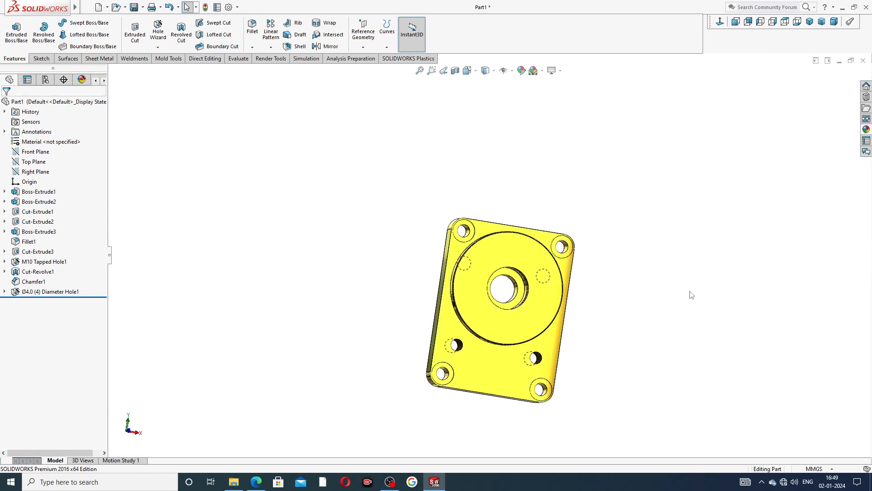
Examine the finished brass drive end plate from the front and rear, including its tapped holes, counterbores and stepped centre bore
middle_click_drag(656, 305, 558, 333)
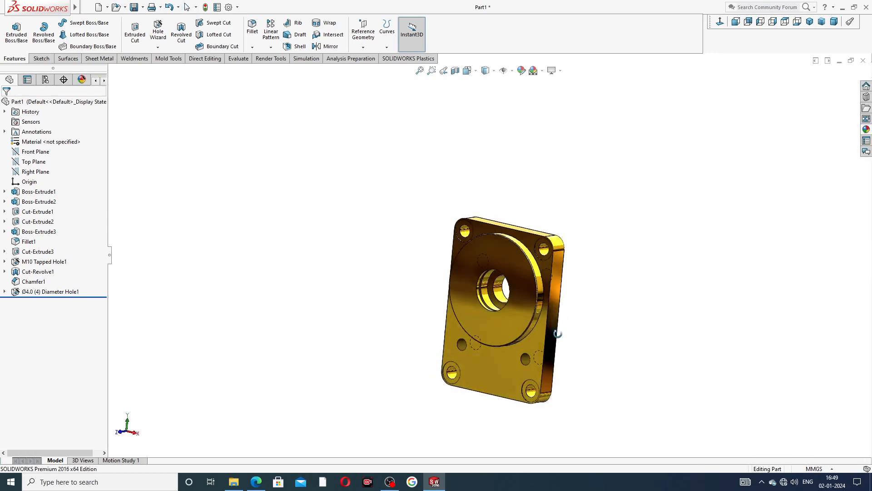
left_click(735, 22)
scroll(529, 345, "down", 3)
middle_click_drag(585, 252, 782, 186)
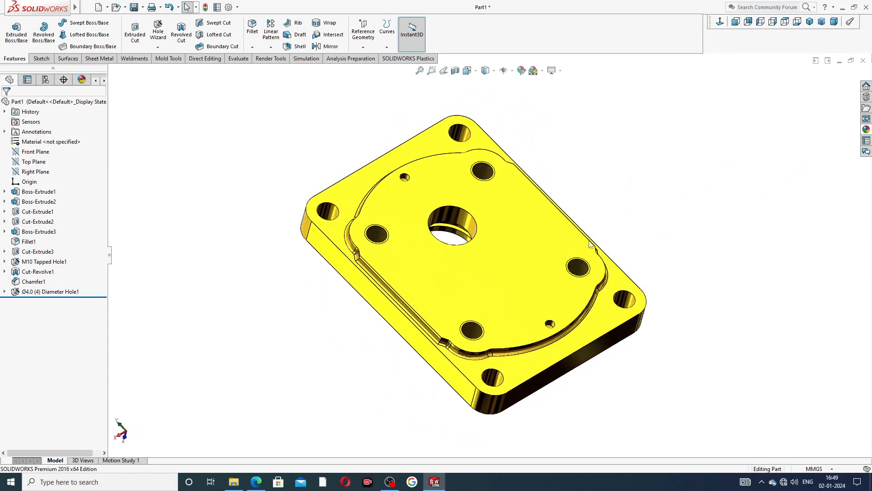
scroll(485, 318, "down", 1)
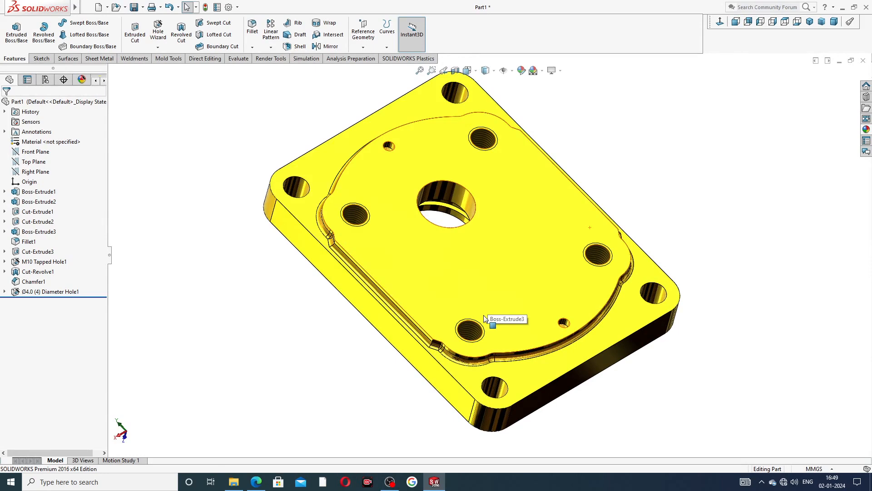
scroll(485, 318, "up", 1)
middle_click_drag(485, 318, 408, 335)
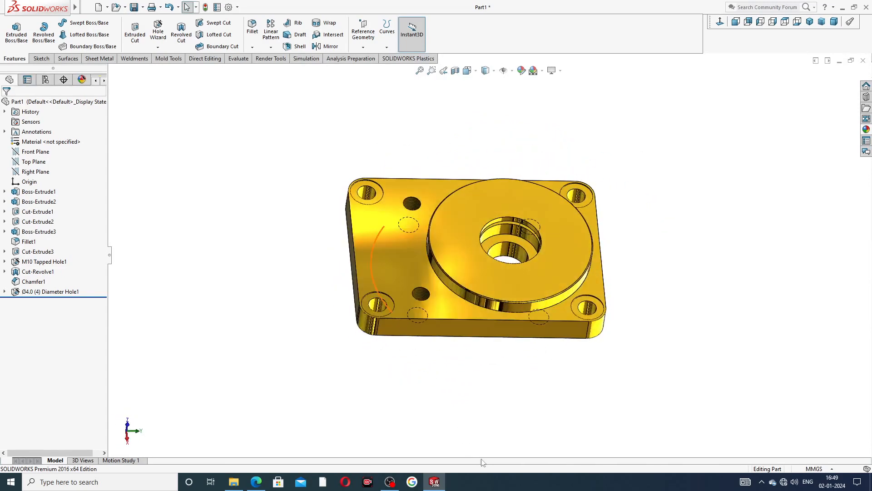
scroll(456, 386, "down", 2)
scroll(522, 175, "up", 3)
scroll(522, 175, "down", 2)
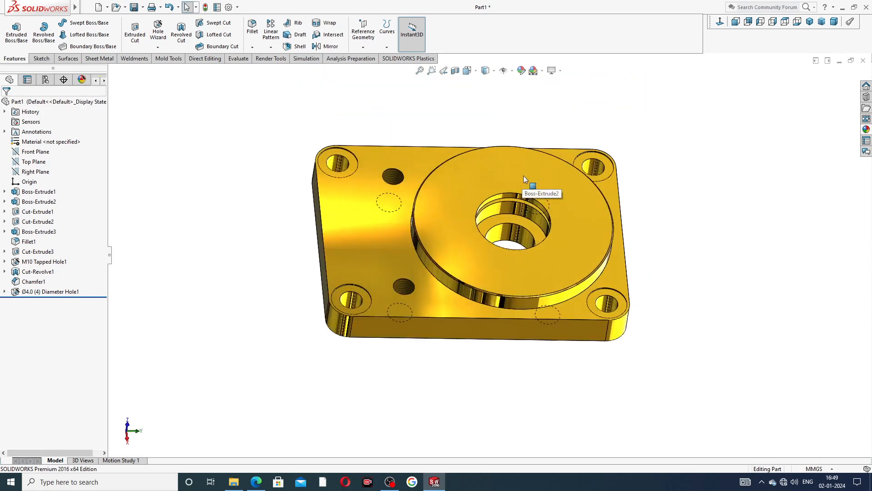
scroll(520, 345, "down", 1)
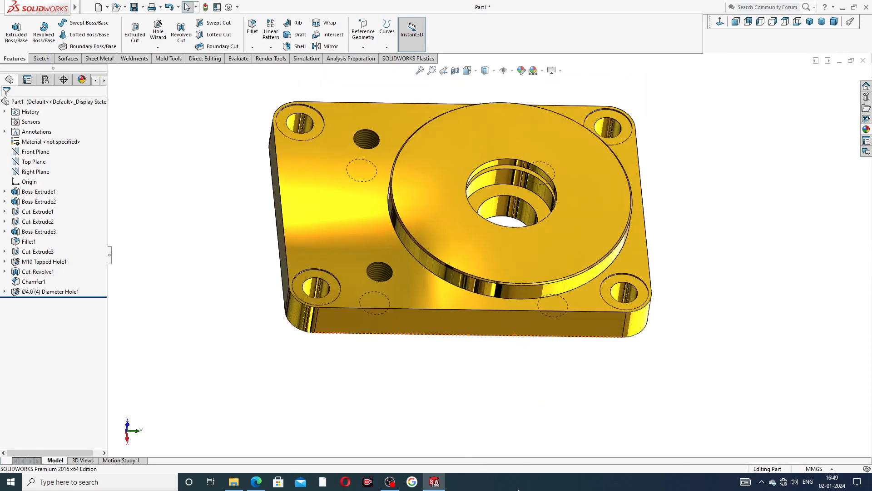
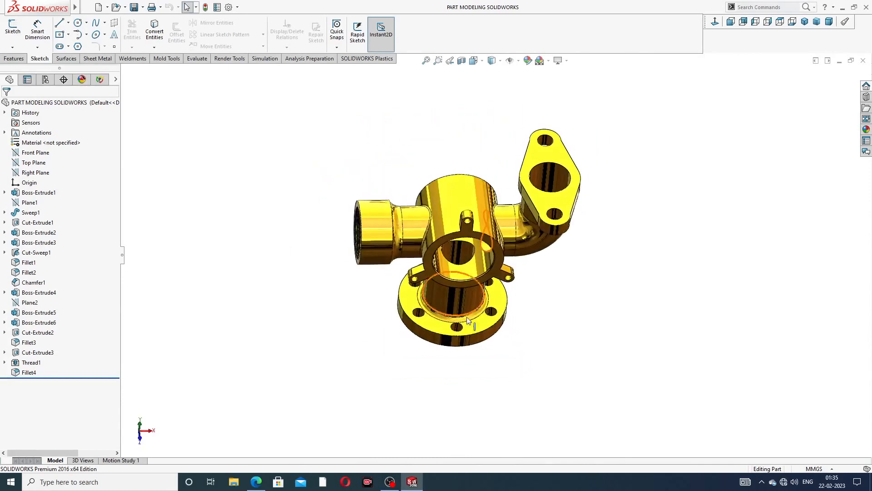
Consult the SOLIDWORKS PRACTICE TUTORIAL-11 PDF drawing in the browser and return to the PART MODELING model in SOLIDWORKS
left_click(256, 481)
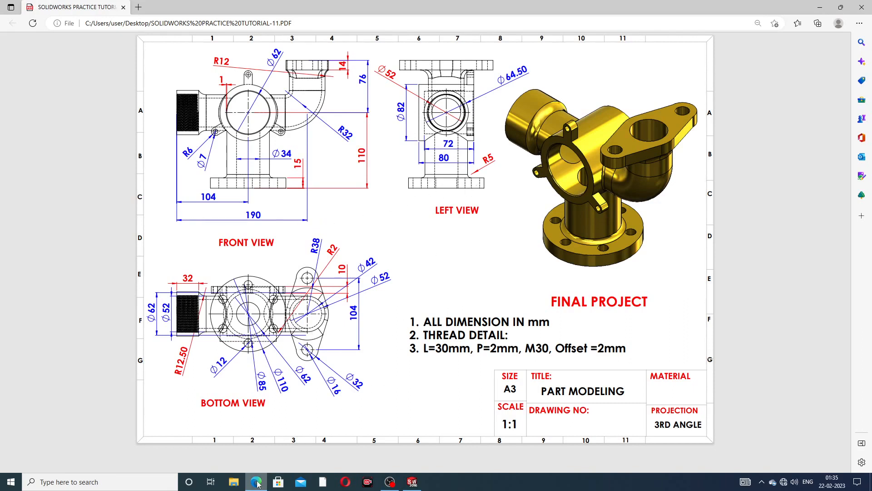
mouse_move(258, 483)
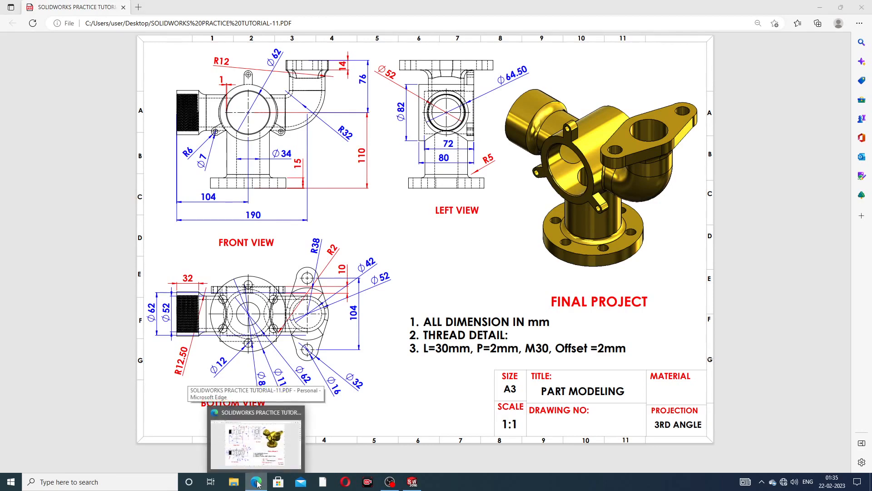
left_click(258, 484)
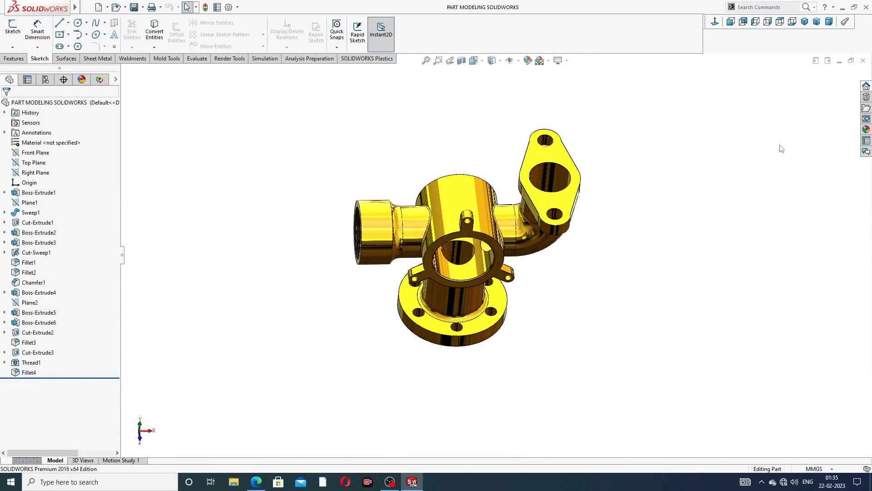
Close the finished PART MODELING model and create a new part document
left_click(863, 60)
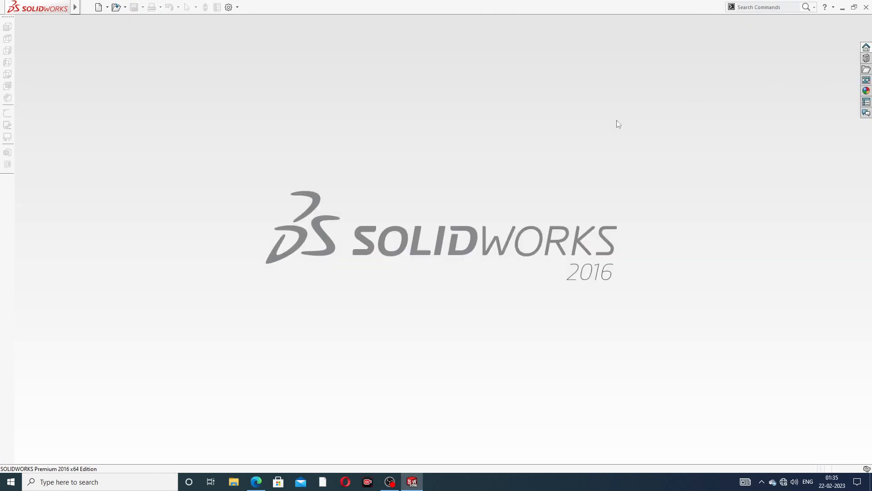
left_click(98, 8)
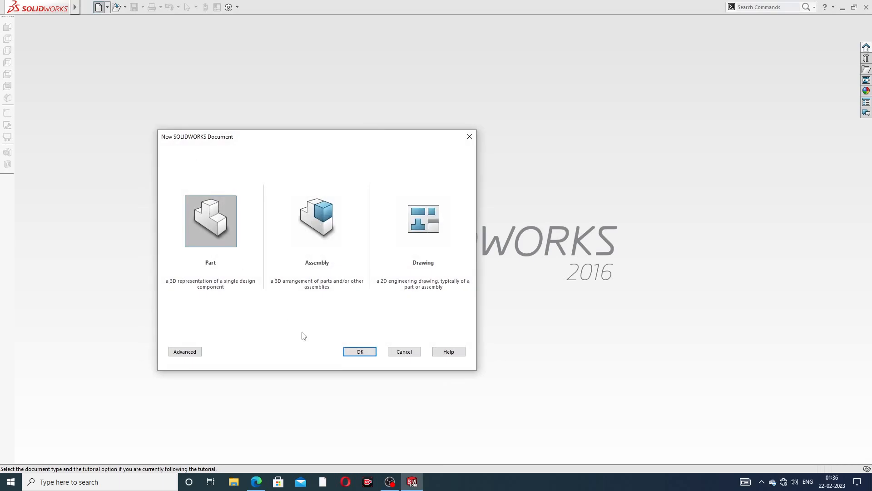
left_click(360, 351)
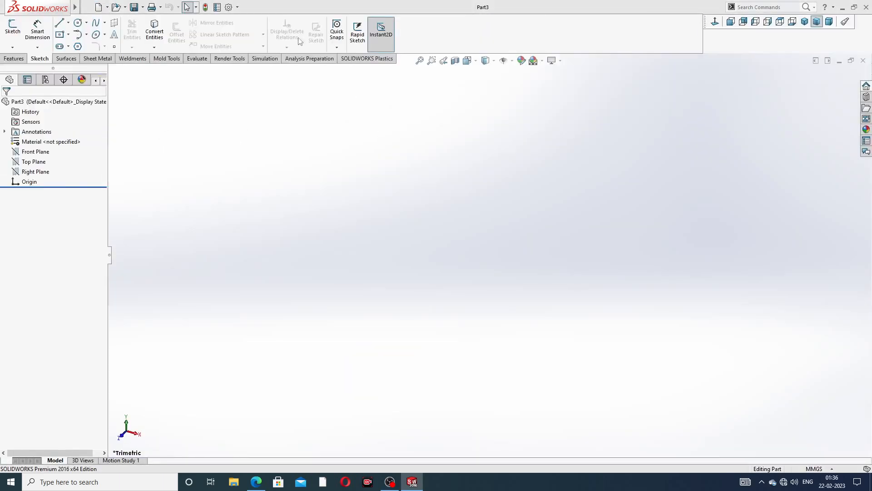
Set both the shaded and the wireframe image quality resolutions to maximum in the document properties, and apply the Plain White scene
left_click(229, 7)
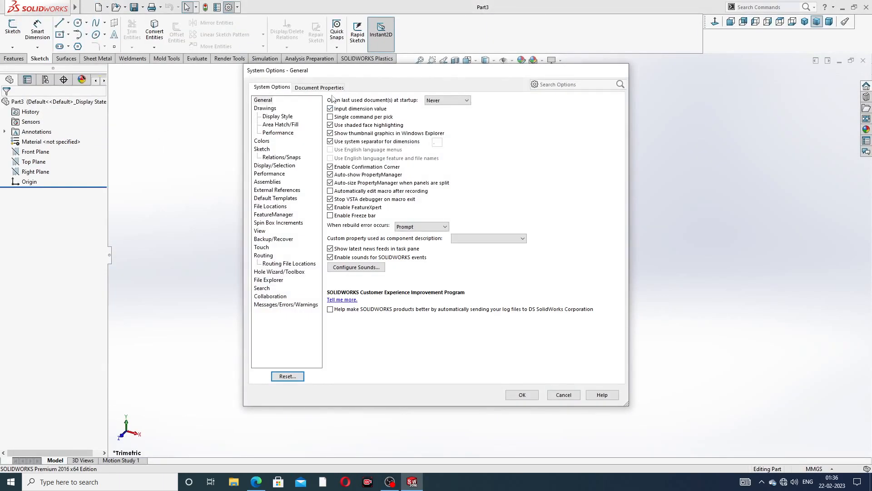
left_click(320, 87)
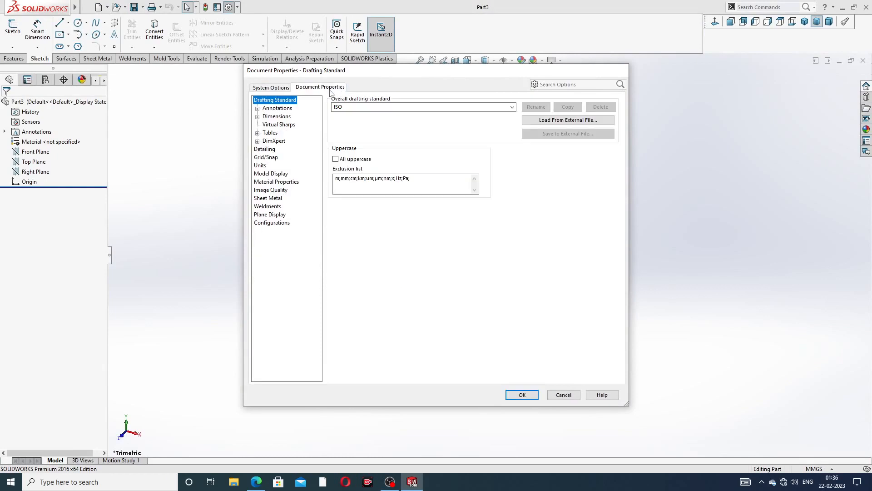
left_click(271, 190)
left_click_drag(408, 114, 502, 115)
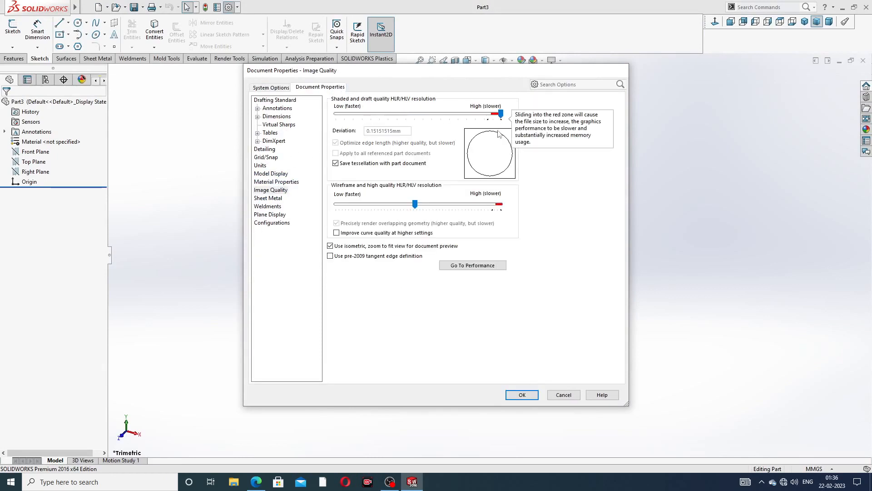
left_click_drag(414, 204, 500, 205)
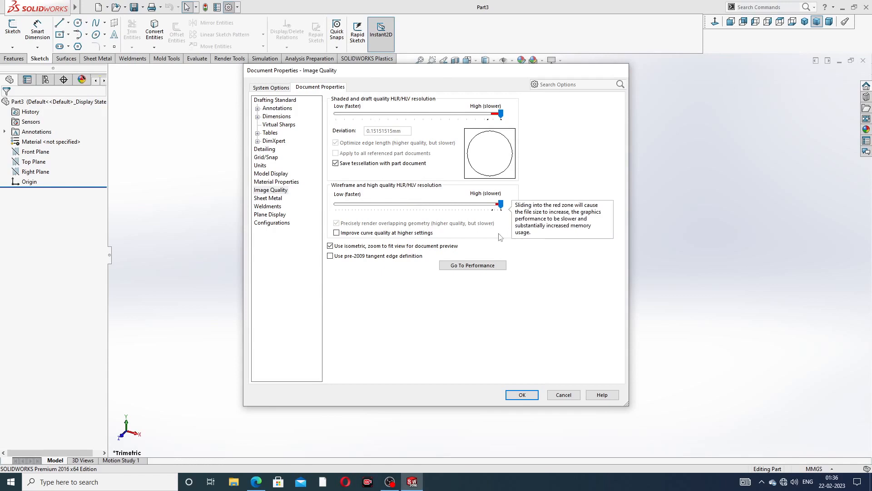
left_click(522, 394)
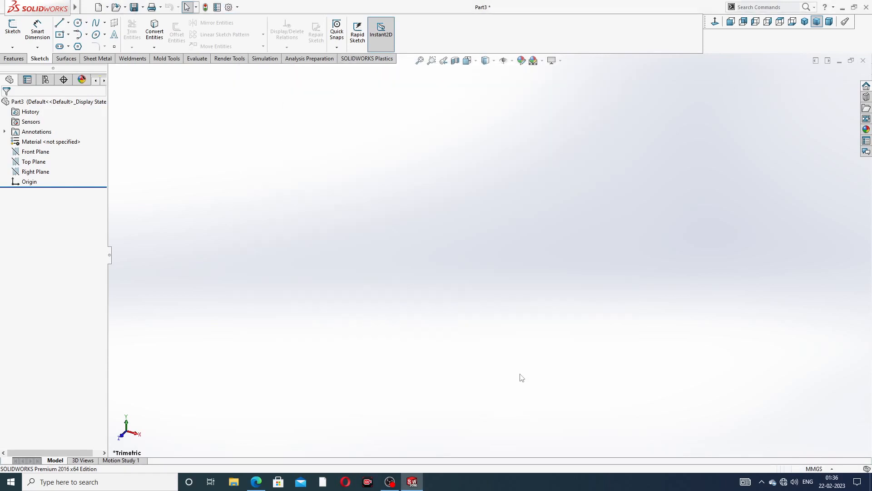
left_click(543, 62)
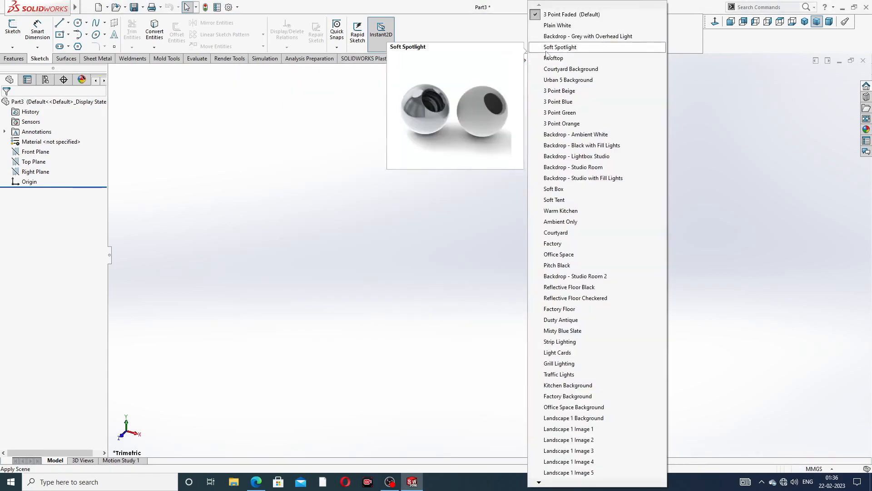
left_click(566, 26)
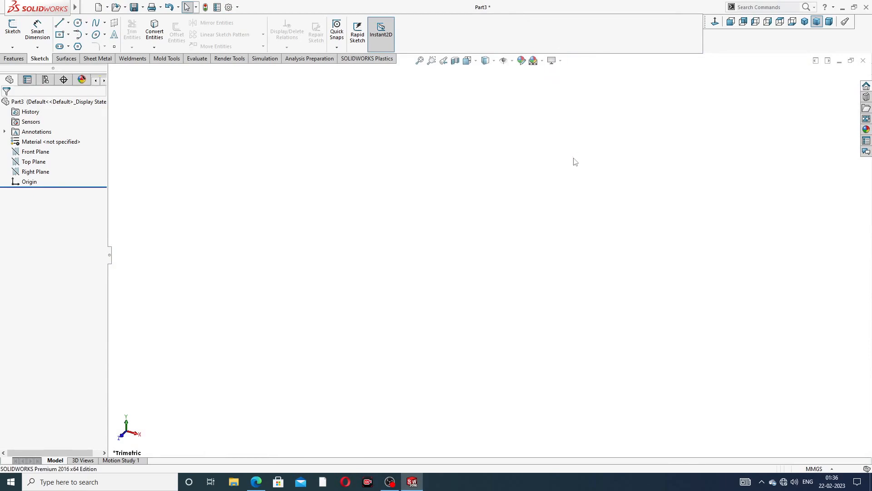
Check the PDF drawing in the browser, and sketch a circle about 99 mm in diameter centred on the origin on the Front Plane
left_click(256, 481)
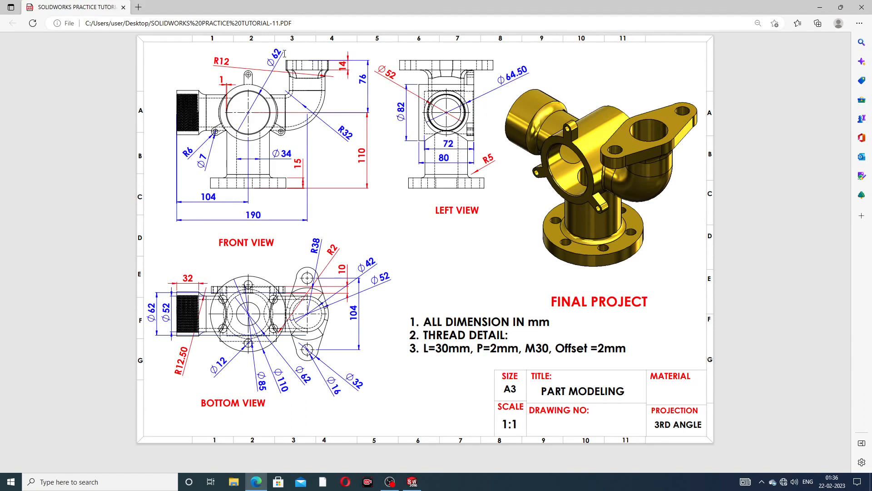
left_click(263, 483)
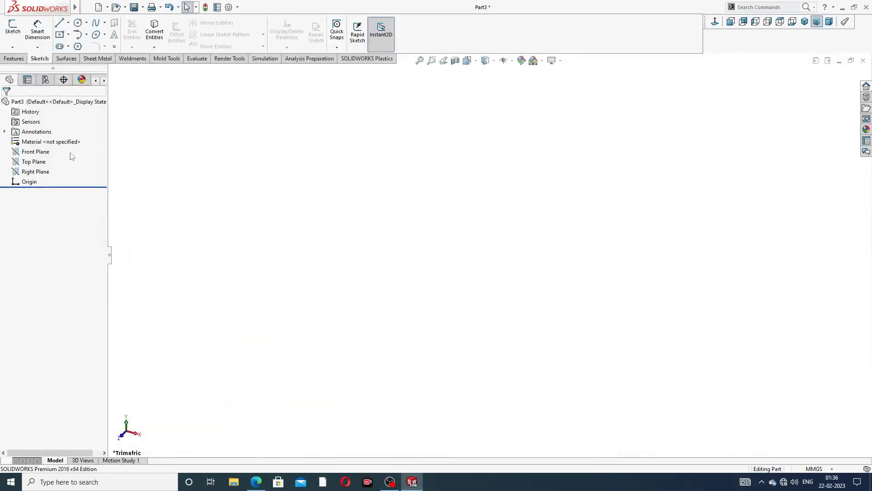
left_click(36, 152)
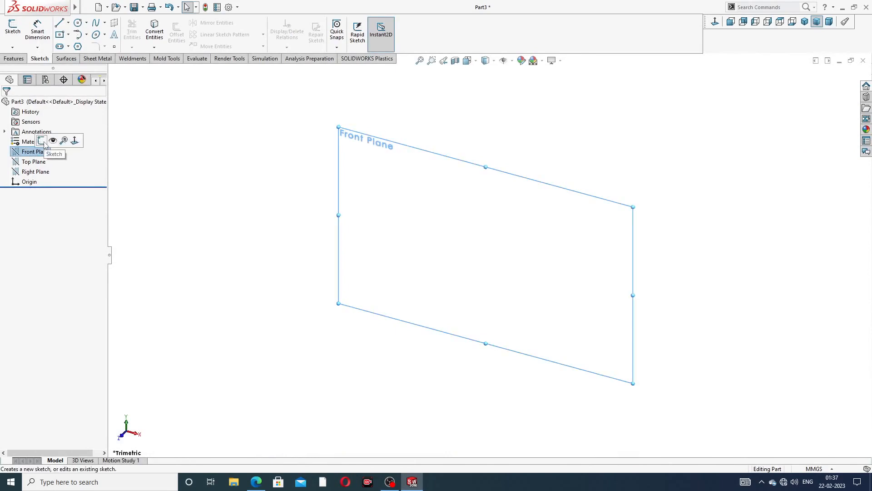
left_click(71, 141)
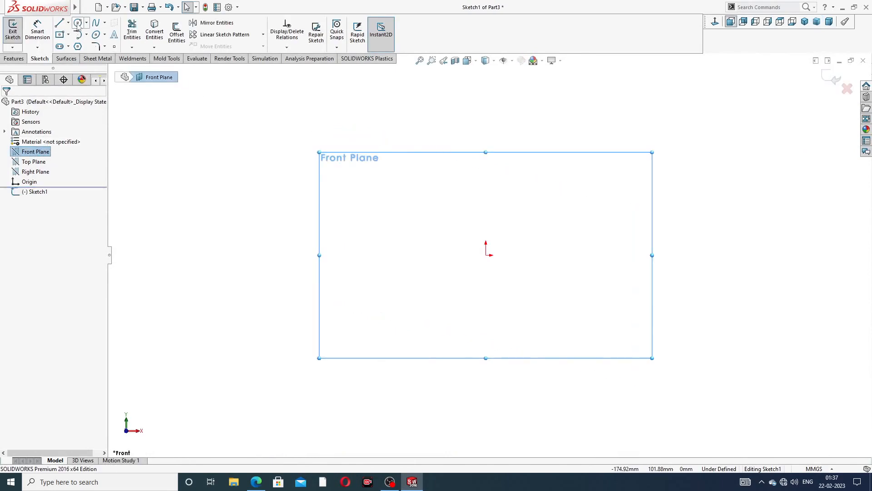
left_click(78, 23)
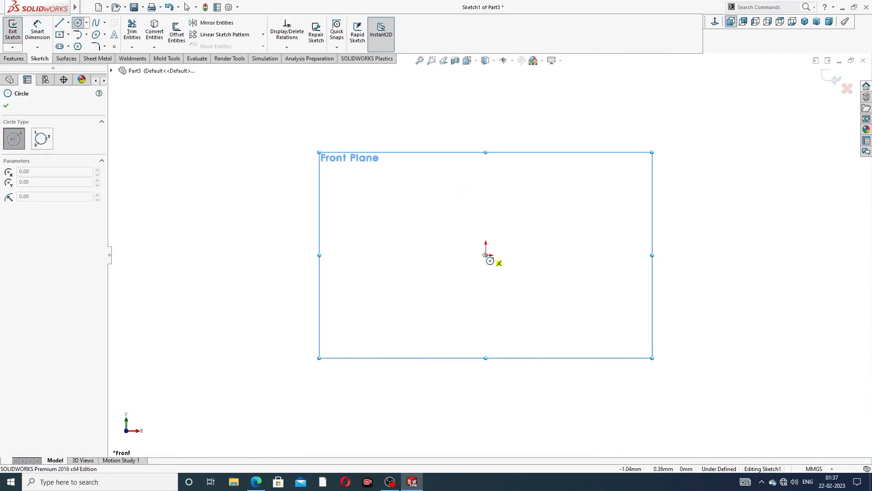
left_click_drag(486, 255, 522, 163)
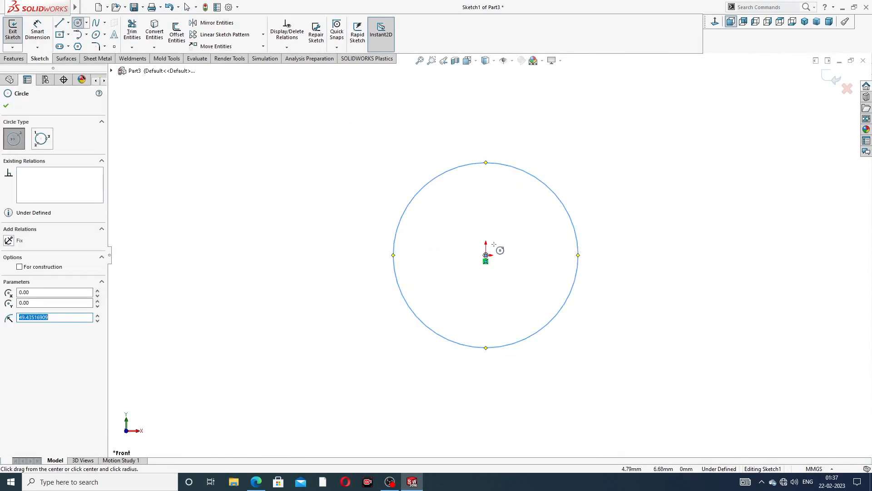
right_click(554, 145)
left_click(574, 151)
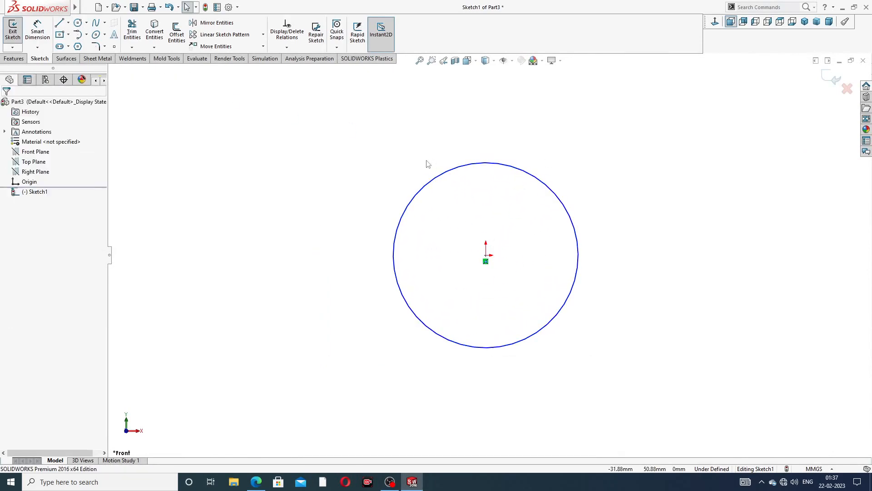
Dimension the circle's diameter at 82 mm and exit the sketch
left_click(37, 31)
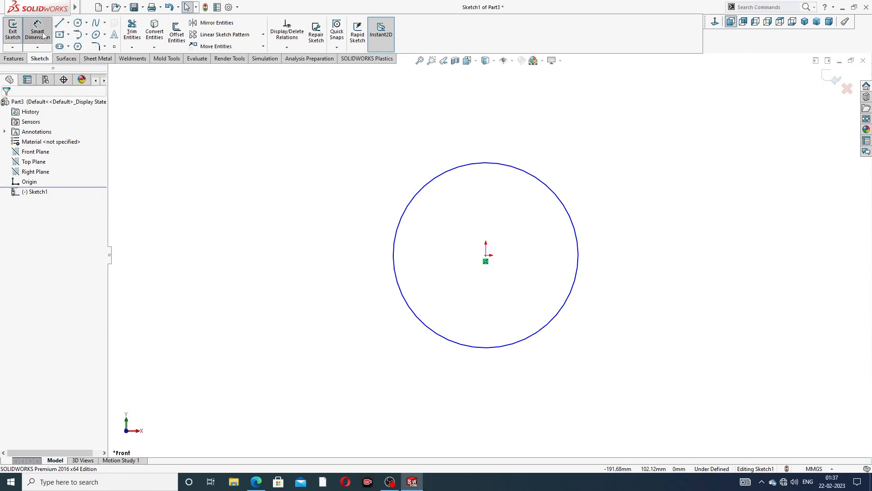
left_click(558, 194)
left_click(614, 156)
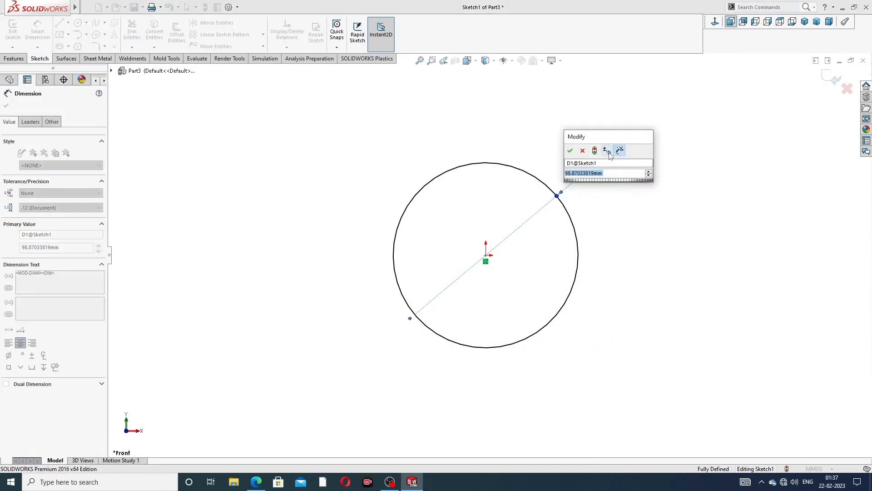
type("82")
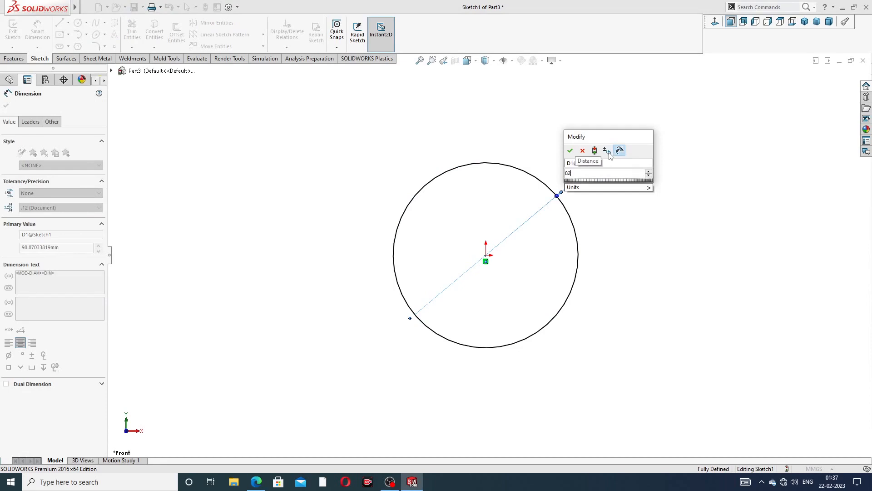
key("Return")
left_click(656, 158)
right_click(656, 158)
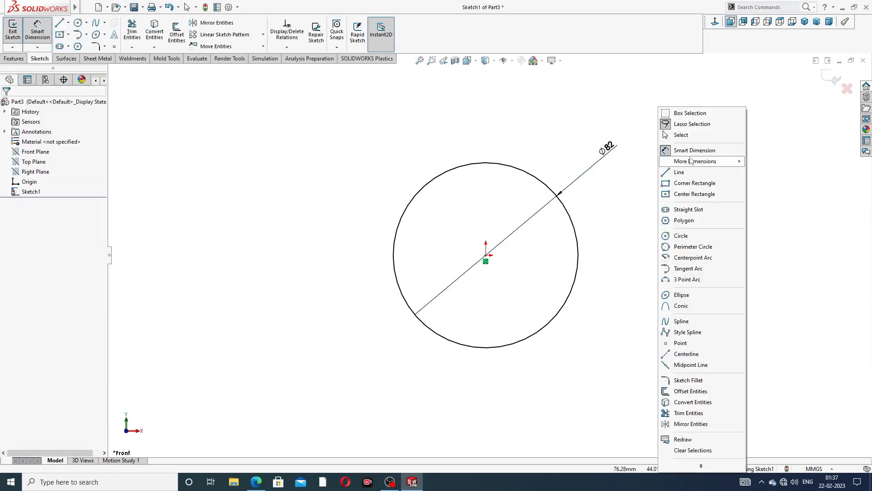
left_click(686, 137)
left_click(836, 79)
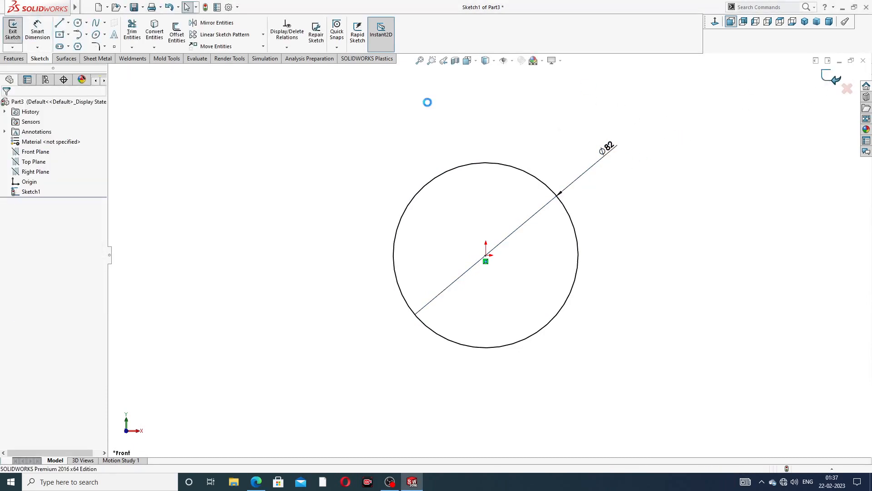
Extrude the Ø82 circle 80 mm using the Mid Plane end condition
left_click(14, 59)
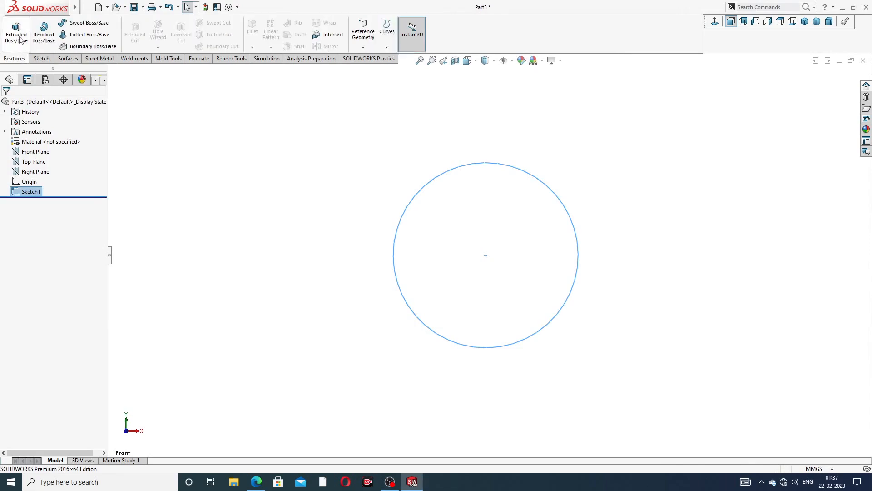
left_click(19, 40)
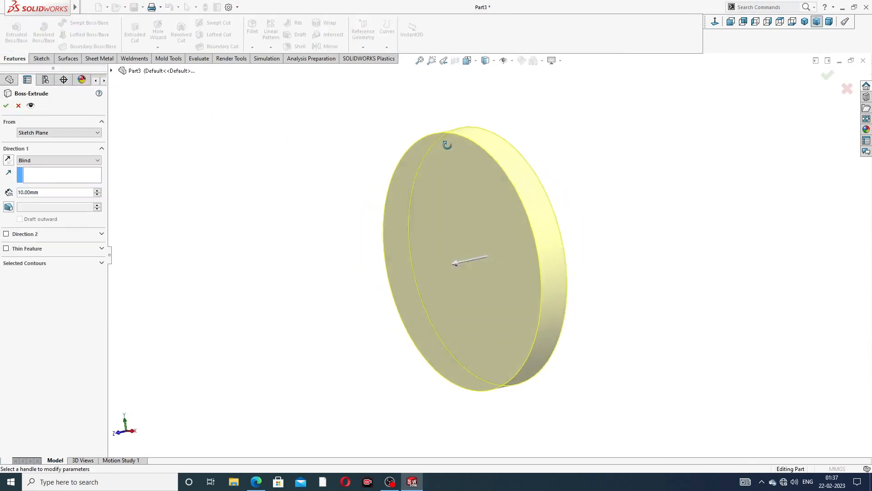
middle_click_drag(447, 144, 470, 182)
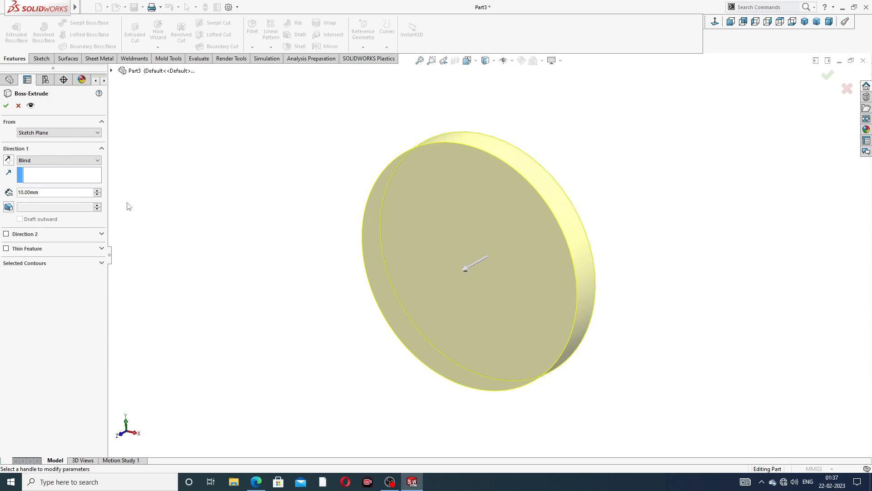
double_click(50, 194)
type("80")
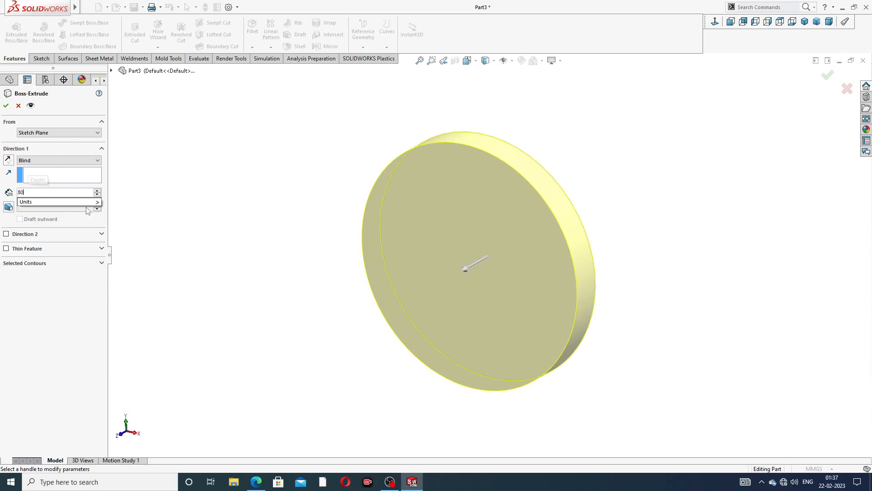
key("Return")
scroll(342, 276, "up", 3)
middle_click_drag(428, 275, 403, 290)
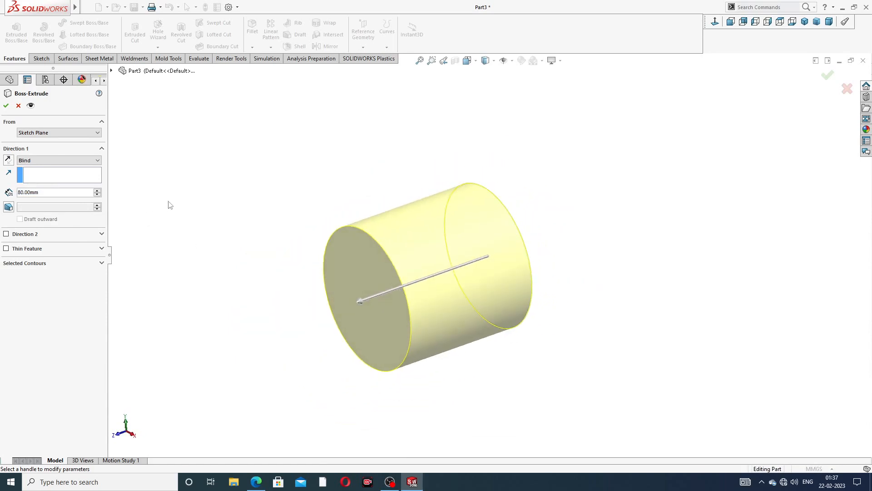
left_click(49, 161)
left_click(44, 198)
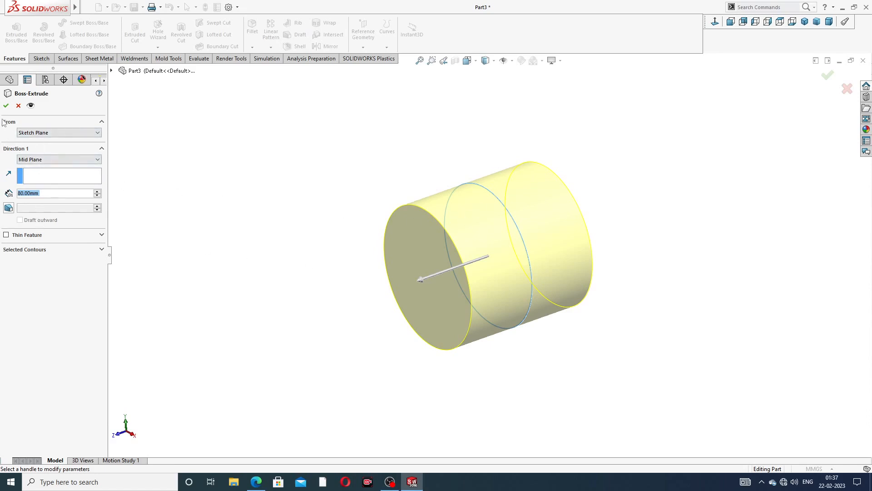
left_click(6, 105)
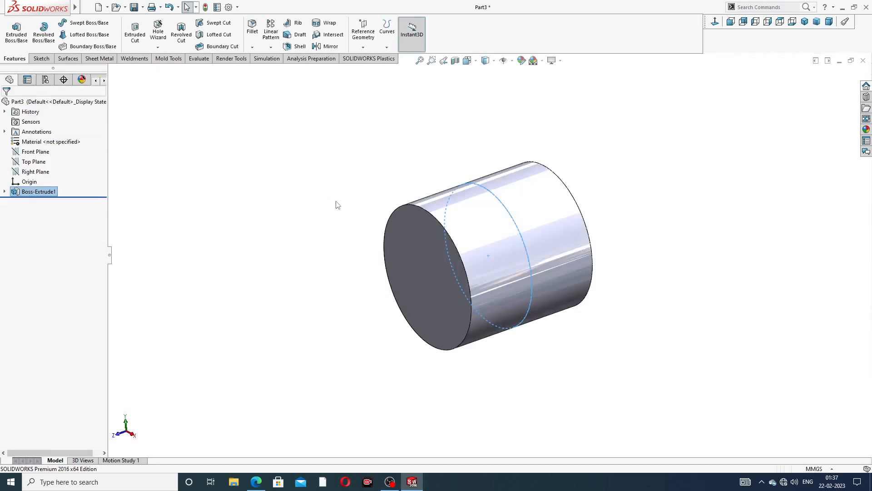
left_click(613, 199)
Check the PDF drawing in the browser, and sketch a circle about 56 mm in diameter centred on the origin on the cylinder's front face
scroll(391, 275, "down", 2)
scroll(489, 287, "up", 3)
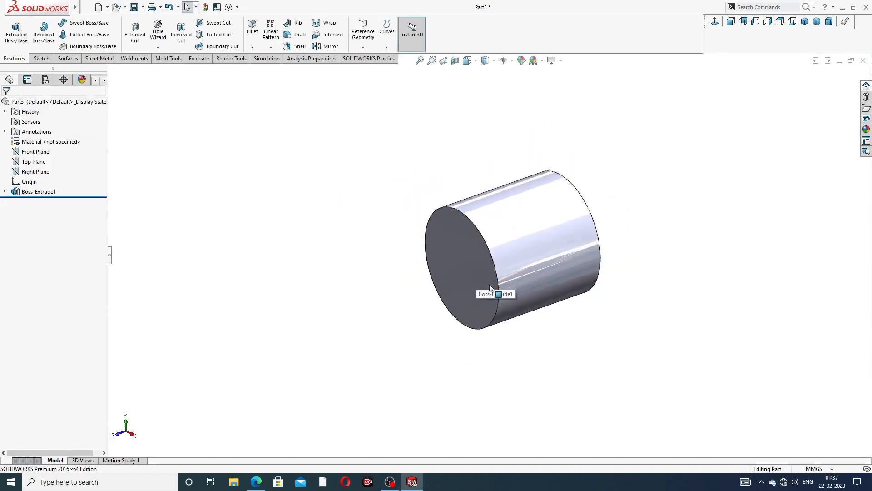
middle_click_drag(490, 287, 560, 306)
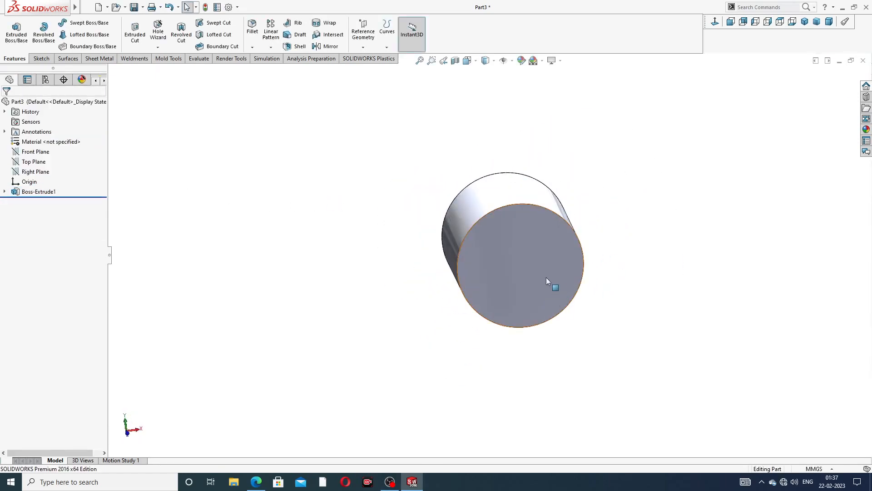
scroll(546, 276, "up", 2)
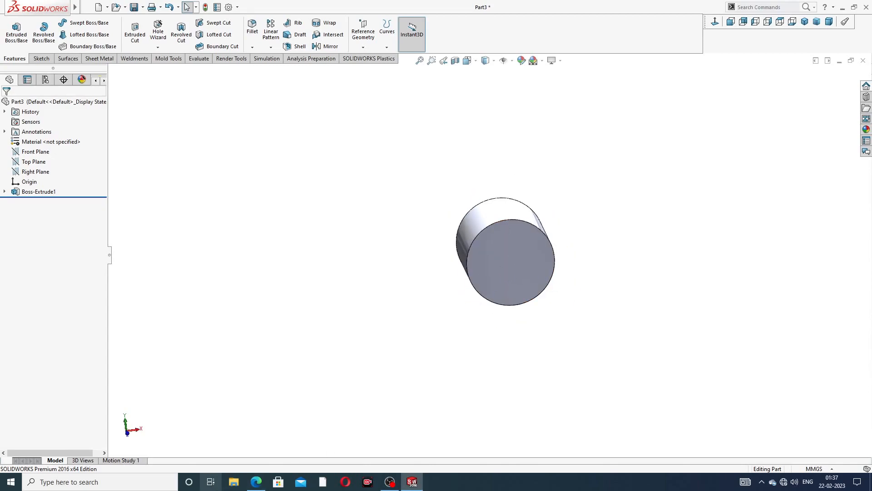
left_click(256, 482)
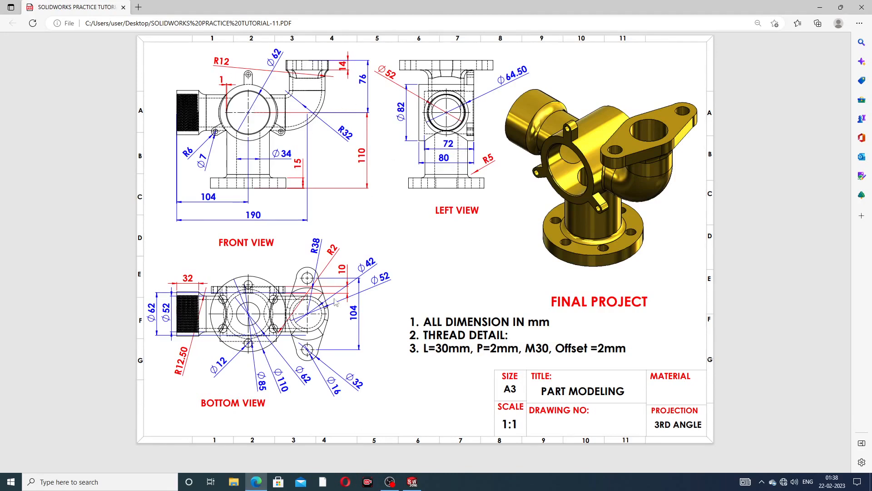
left_click(256, 486)
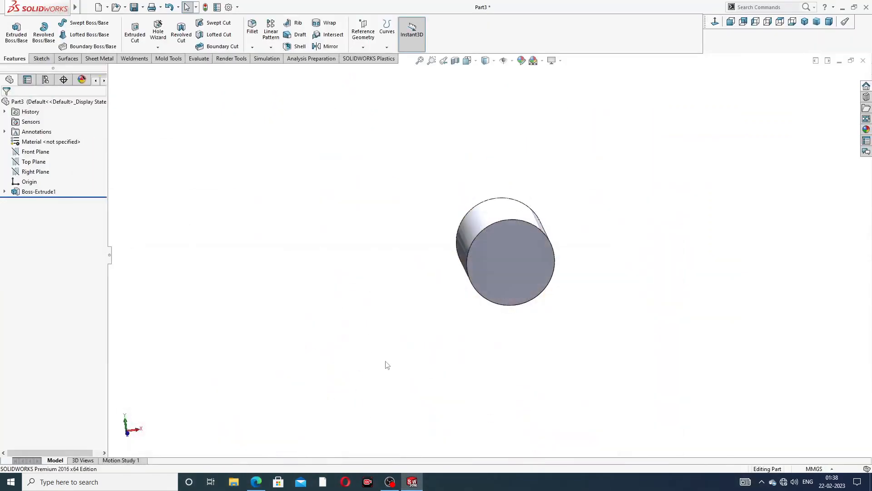
left_click(524, 255)
left_click(556, 226)
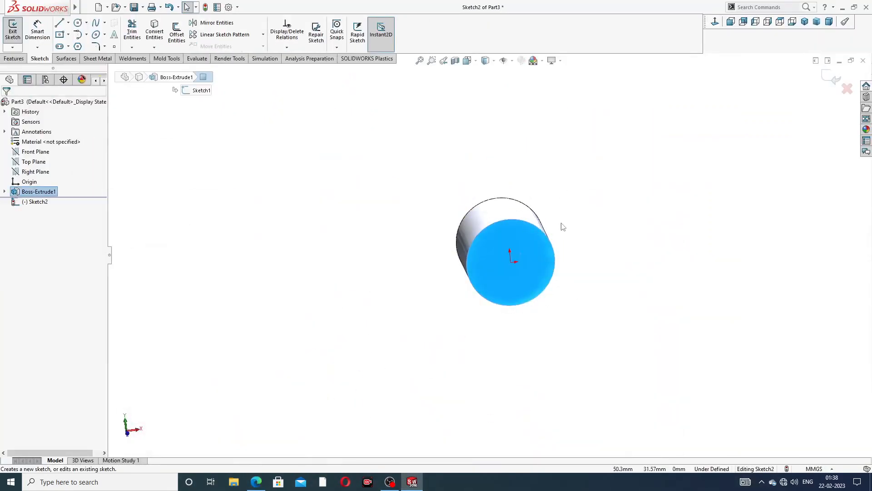
left_click(714, 23)
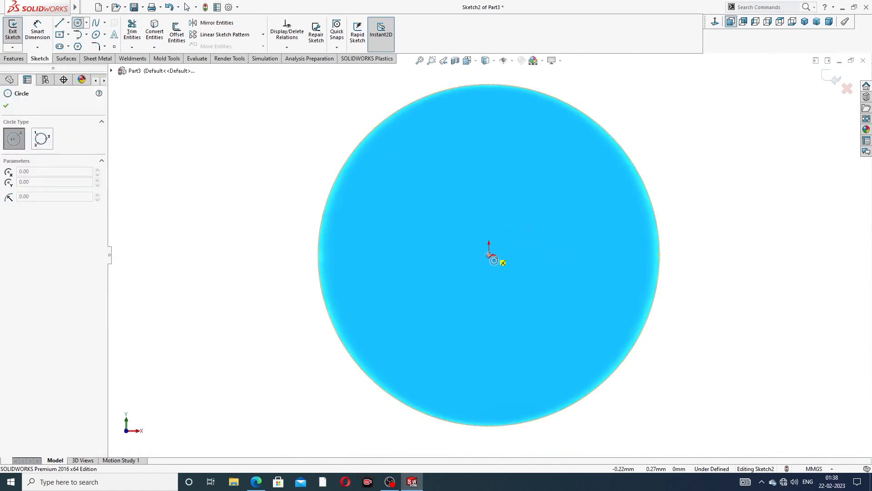
left_click_drag(489, 255, 513, 141)
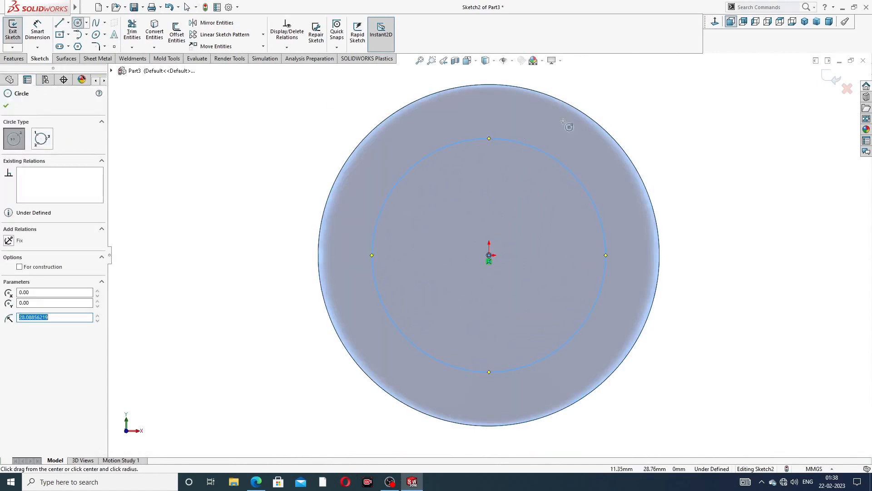
right_click(629, 98)
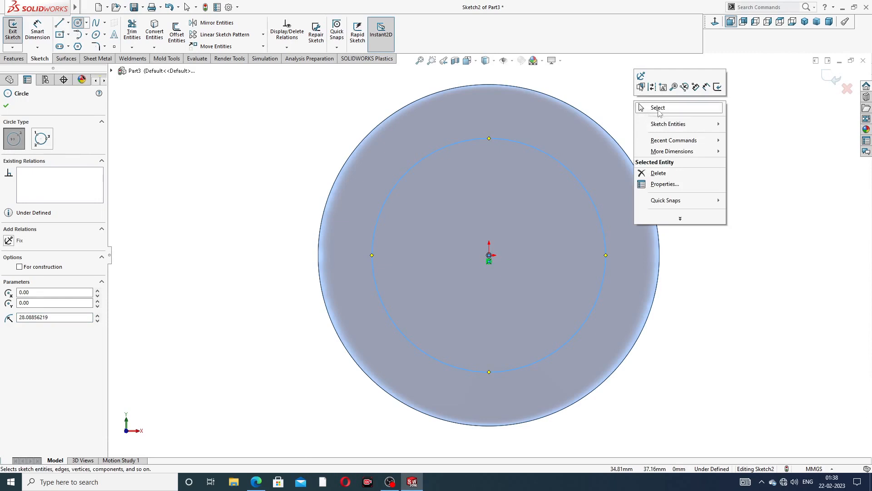
left_click(653, 109)
Dimension the front-face circle's diameter at 62 mm and exit the sketch
left_click(35, 25)
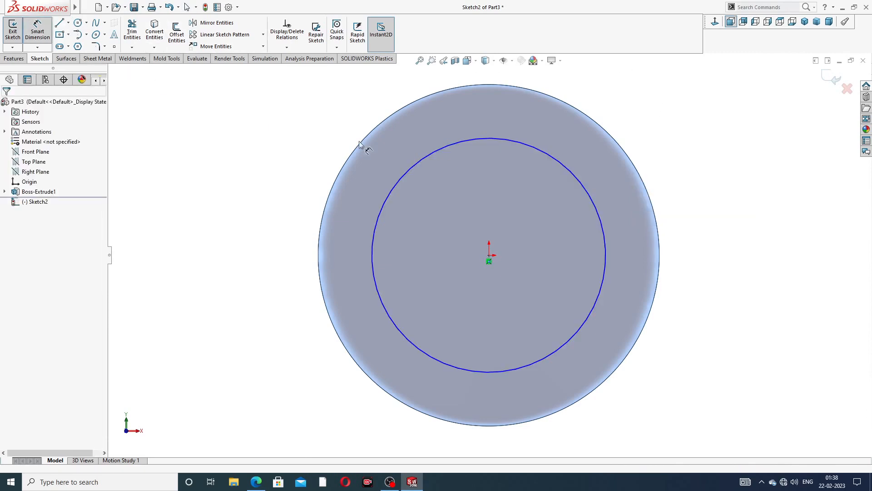
left_click(562, 165)
left_click(658, 109)
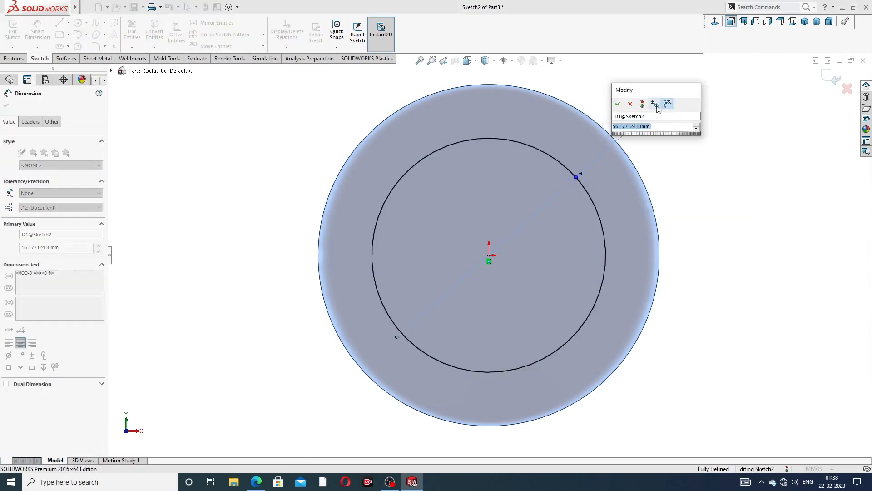
type("62")
key("Return")
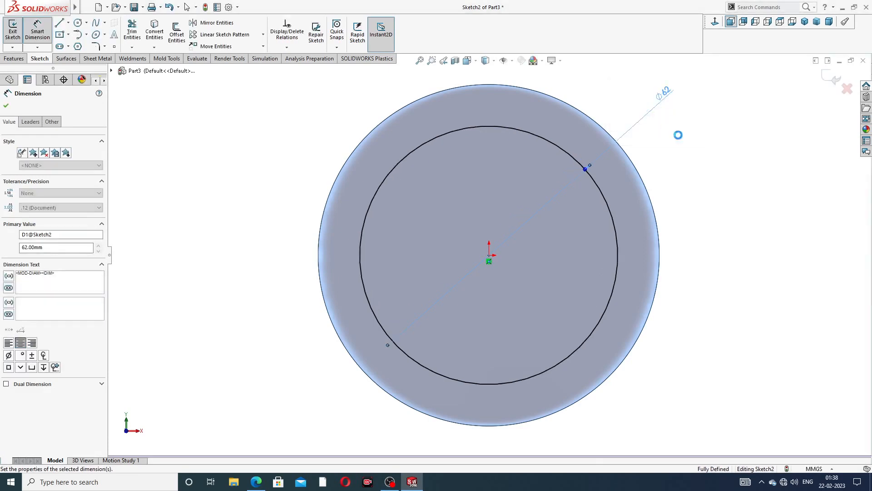
right_click(713, 108)
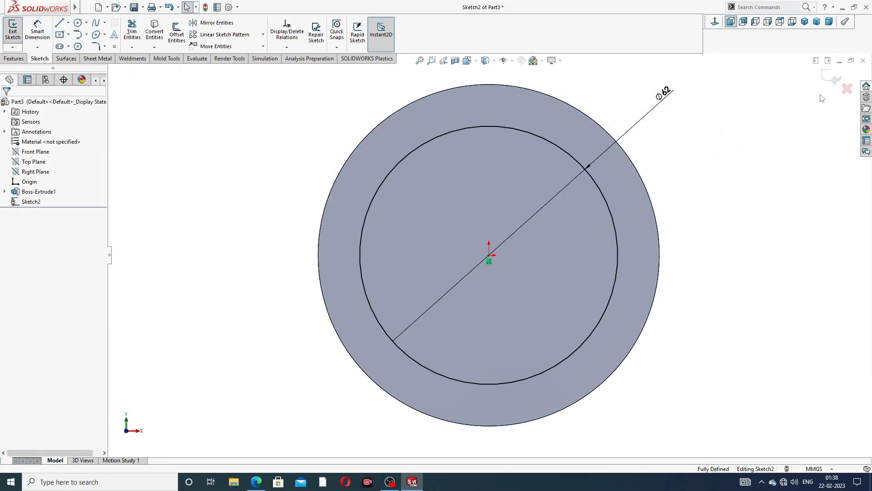
left_click(834, 79)
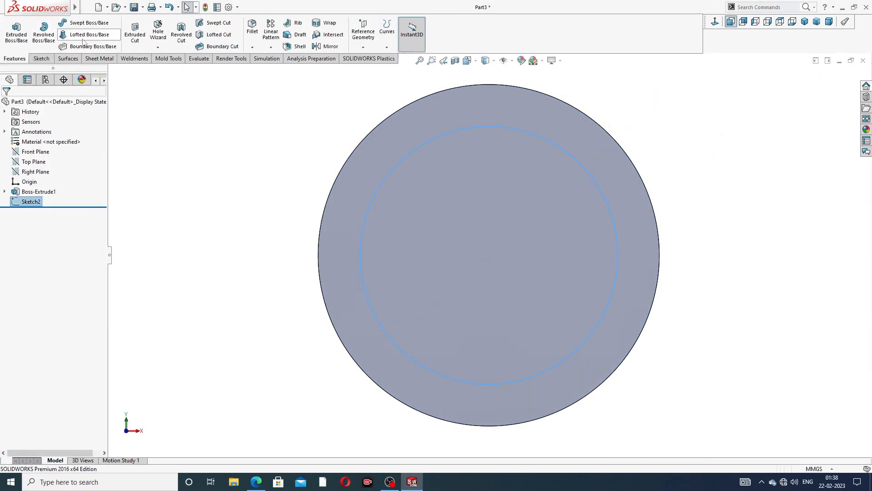
Cut-extrude the Ø62 circle into the cylinder as a blind bore 72 mm deep
left_click(135, 32)
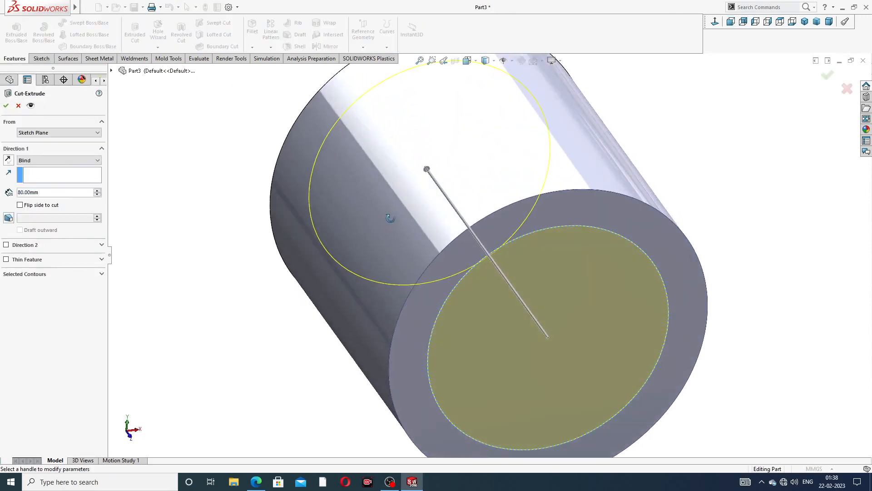
middle_click_drag(247, 180, 269, 207)
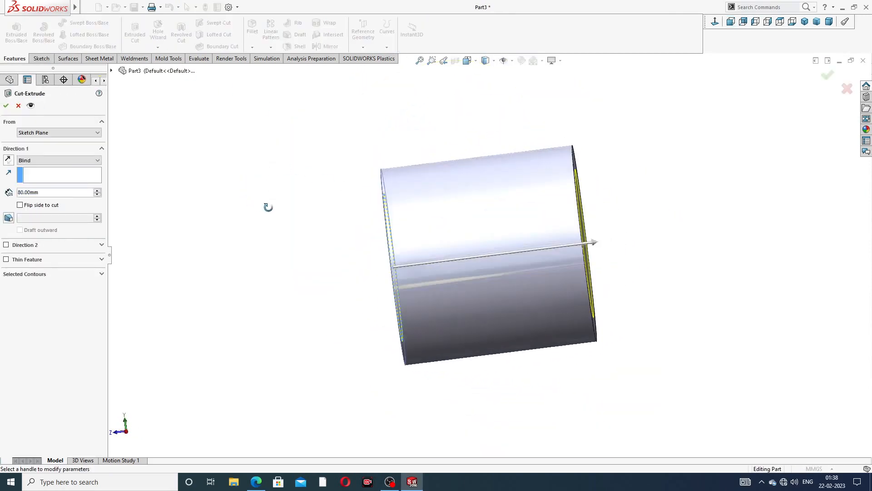
left_click(44, 192)
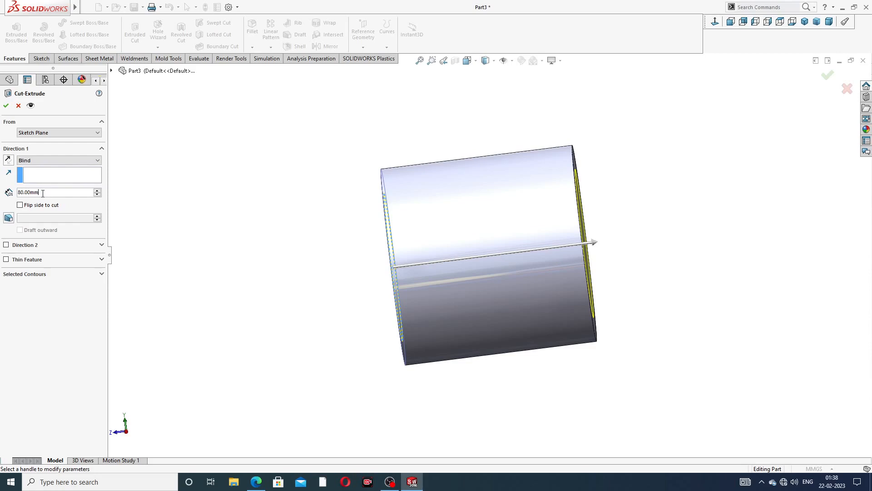
double_click(43, 192)
type("72")
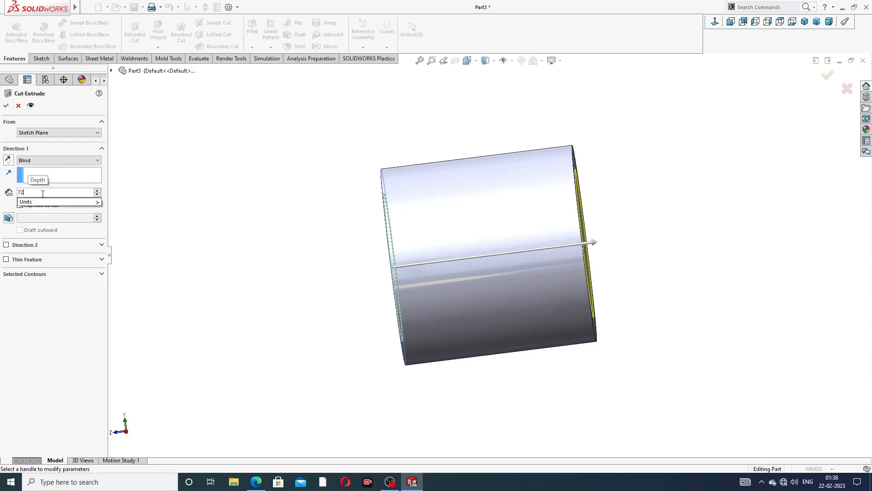
key("Return")
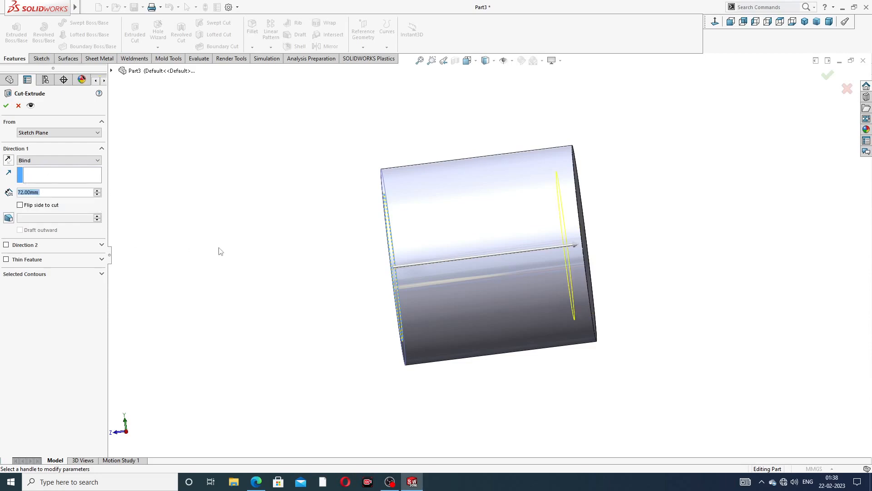
middle_click_drag(219, 252, 285, 249)
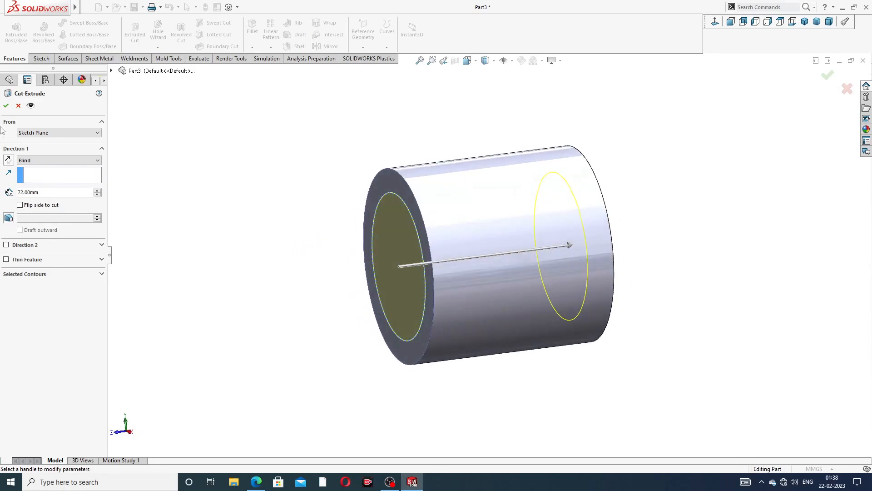
left_click(5, 105)
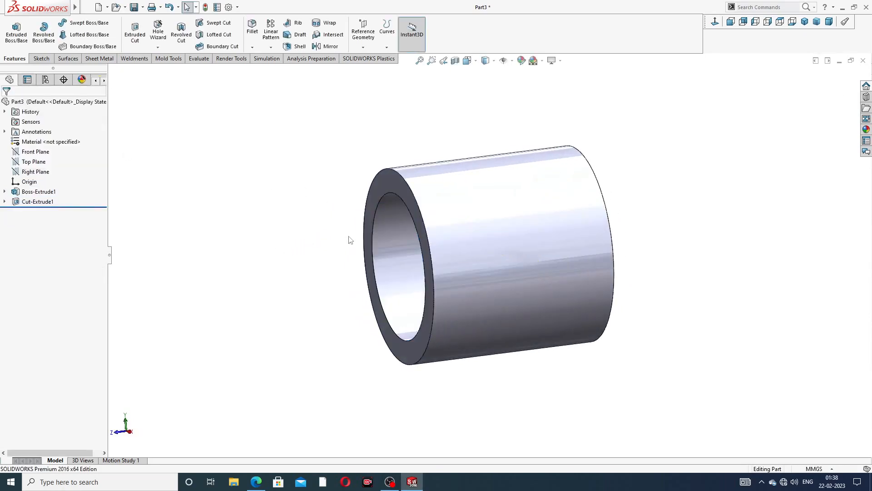
Check the PDF drawing in the browser, and start a sketch on the Front Plane viewed face-on
middle_click_drag(351, 240, 430, 238)
scroll(450, 240, "up", 2)
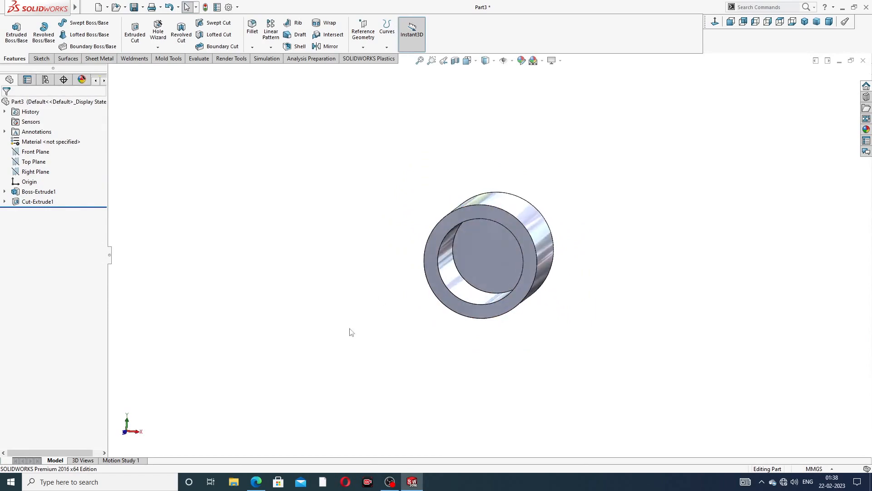
left_click(256, 482)
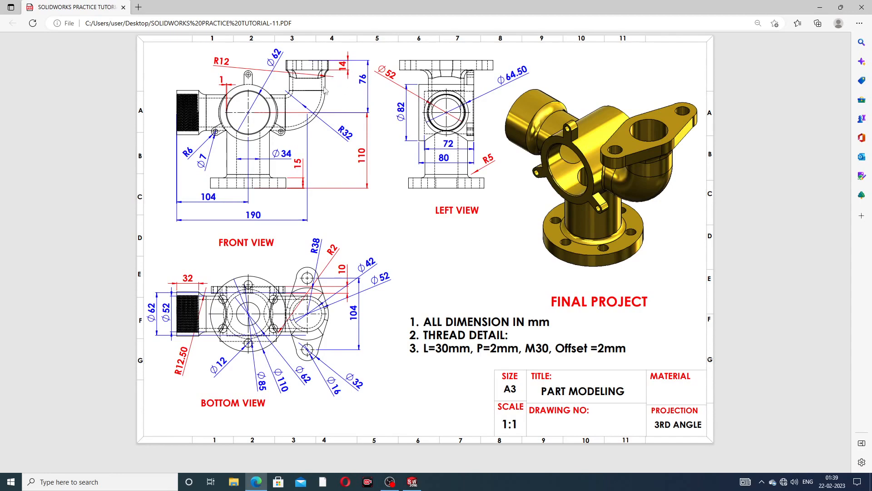
left_click(256, 481)
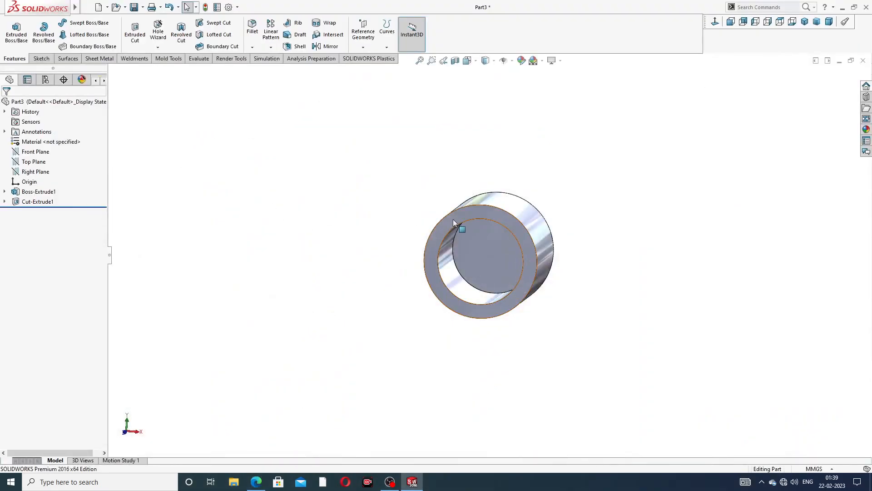
left_click(41, 154)
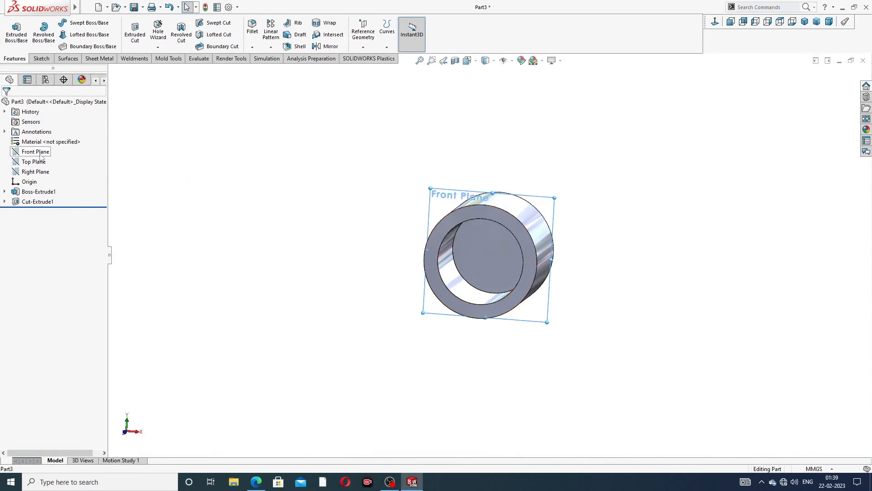
left_click(47, 144)
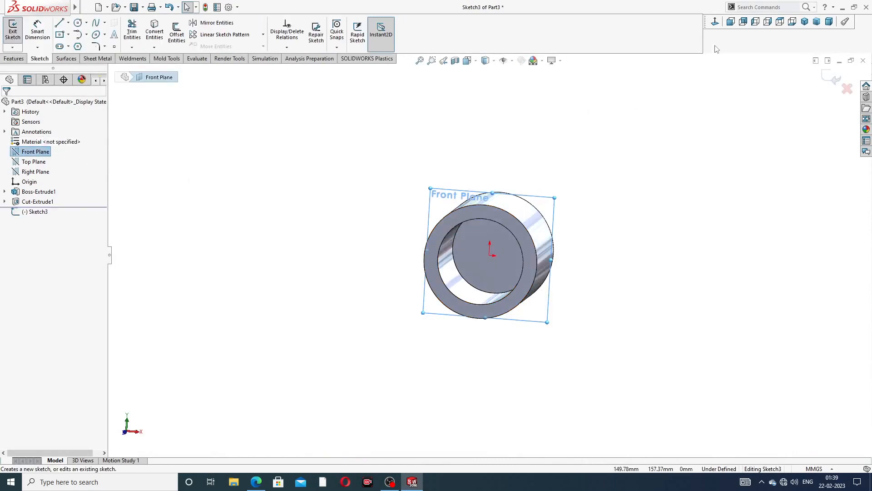
left_click(715, 21)
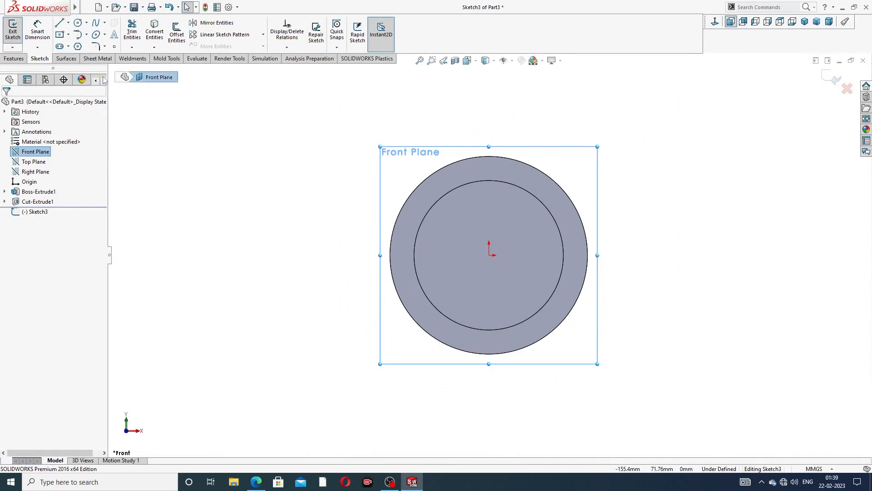
Sketch a horizontal line about 149 mm long through the origin and a vertical line about 65 mm long rising from its right end
left_click(59, 23)
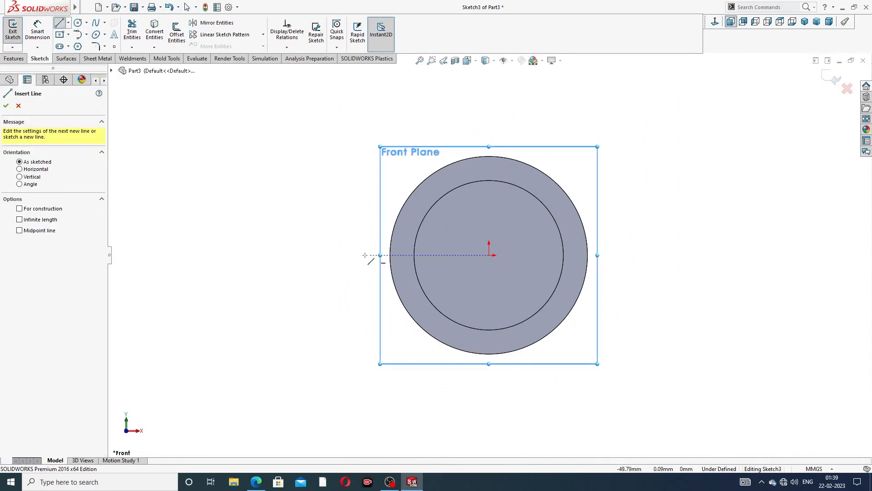
left_click(295, 255)
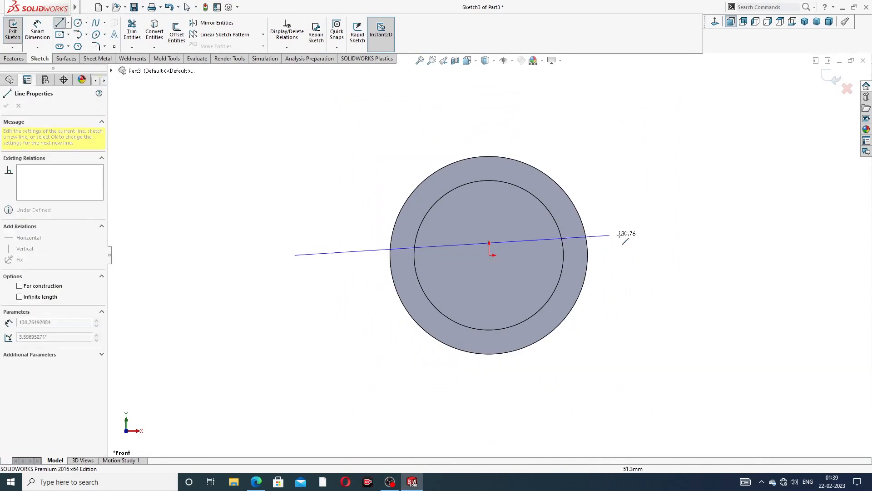
left_click(654, 255)
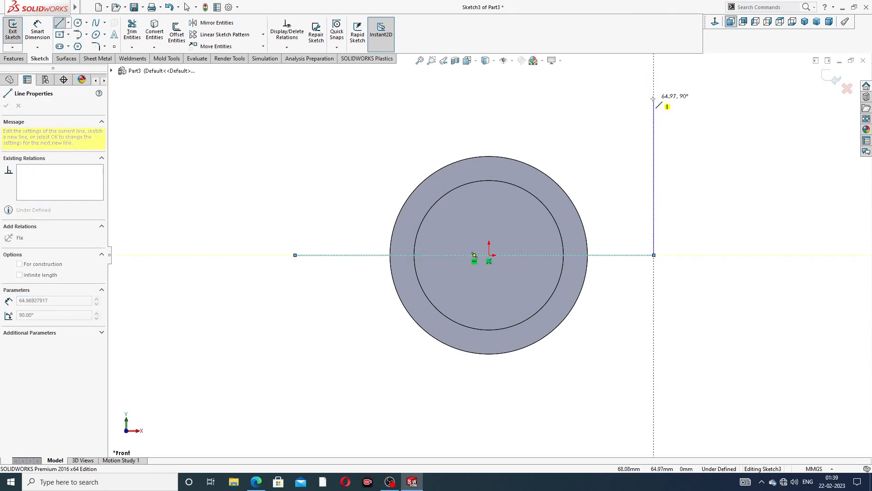
left_click(654, 97)
right_click(703, 119)
left_click(727, 126)
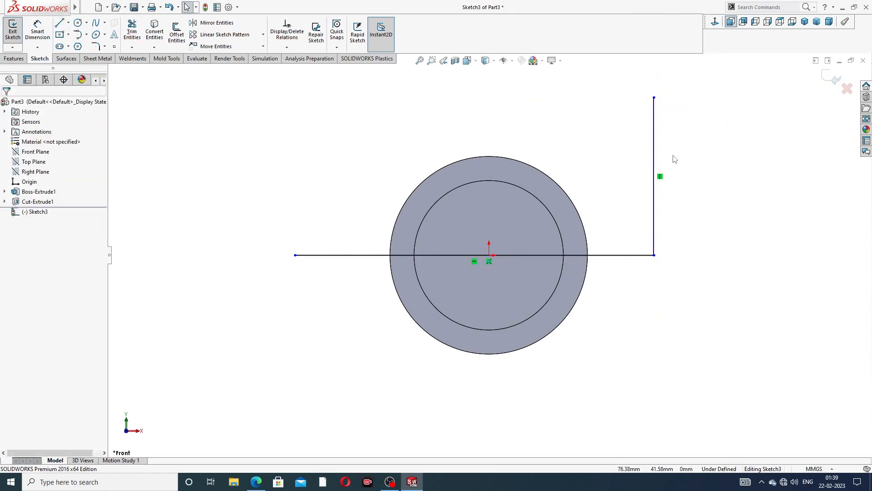
Dimension the horizontal line's overall length at 190 mm
key("z")
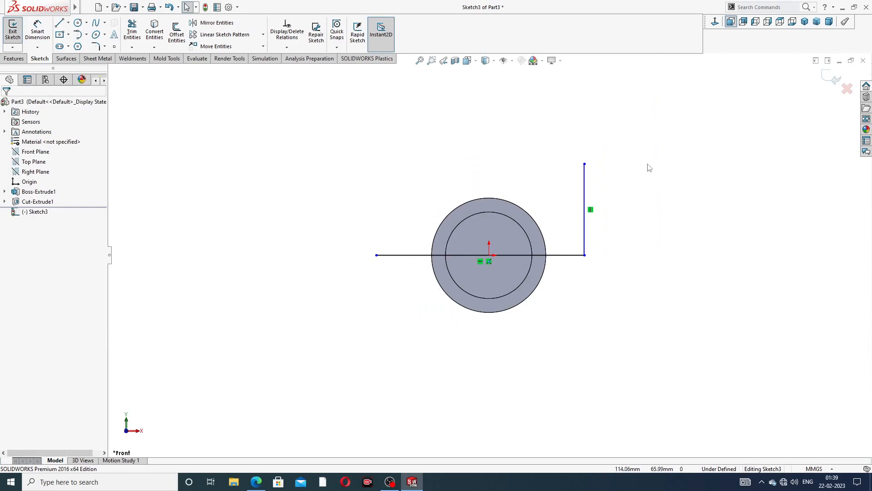
left_click(38, 30)
left_click(413, 257)
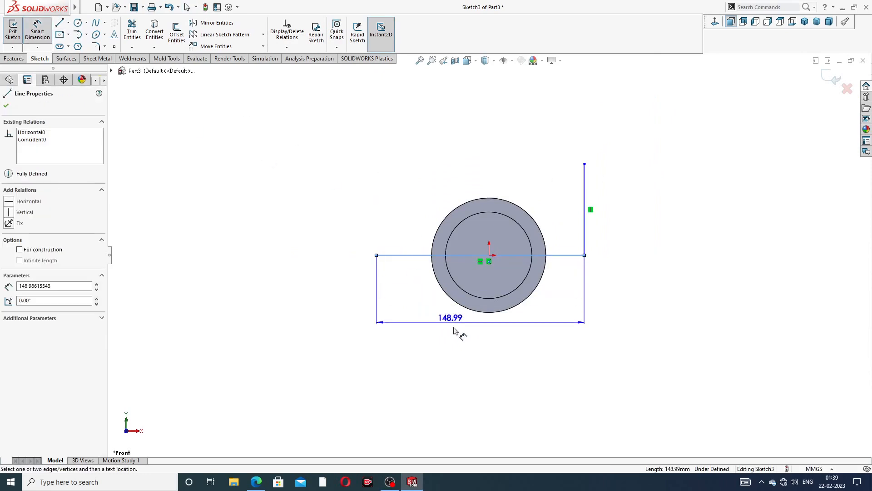
left_click(494, 349)
type("190")
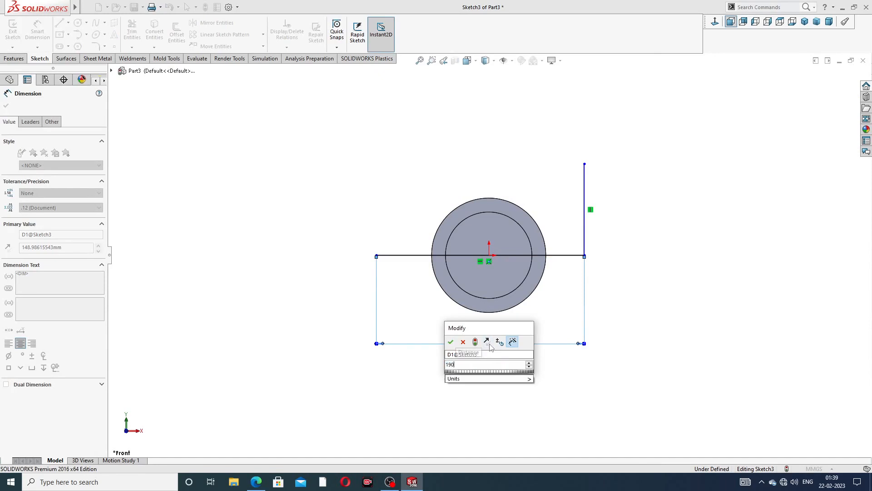
key("Return")
left_click(662, 252)
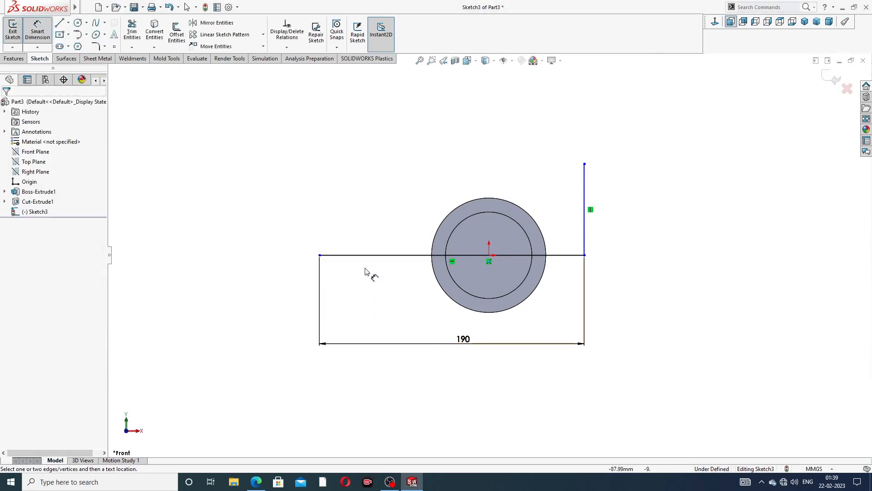
Dimension the distance from the horizontal line's left endpoint to the origin at 104 mm
left_click(320, 255)
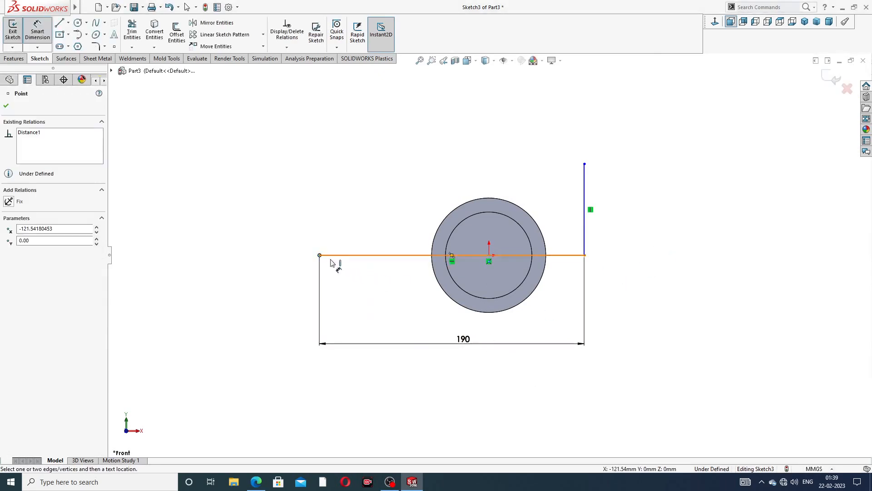
left_click(489, 256)
left_click(427, 315)
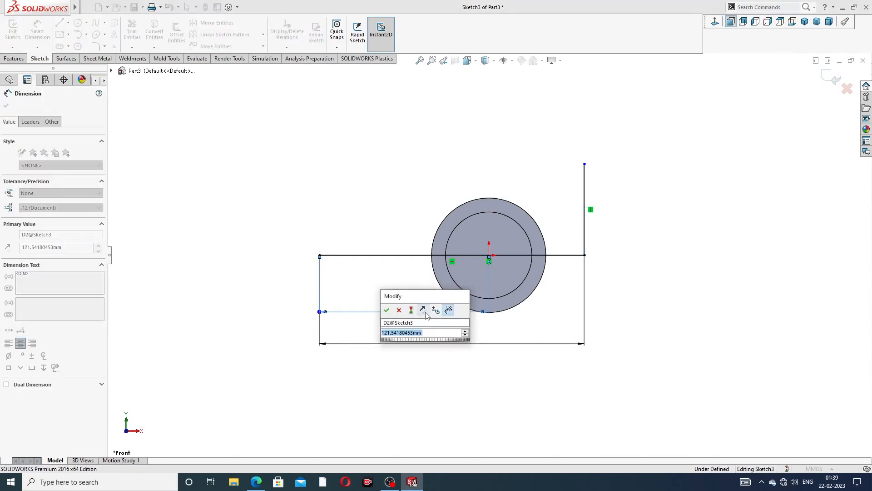
type("104")
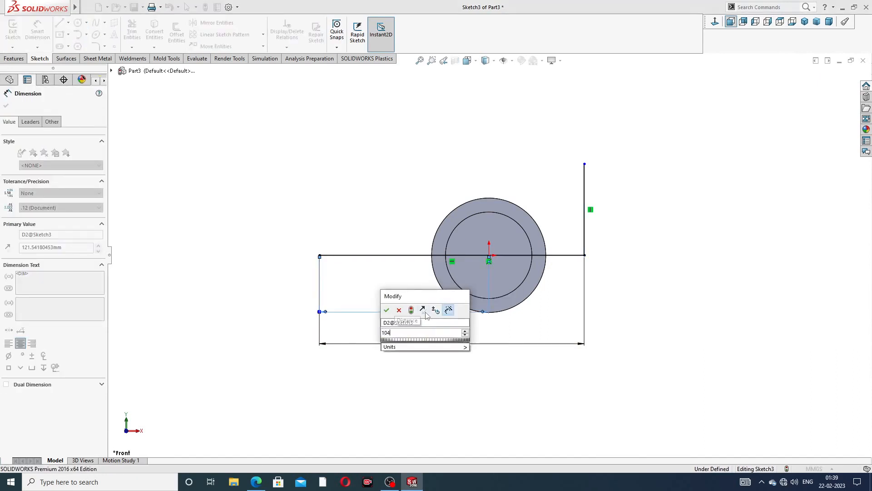
key("Return")
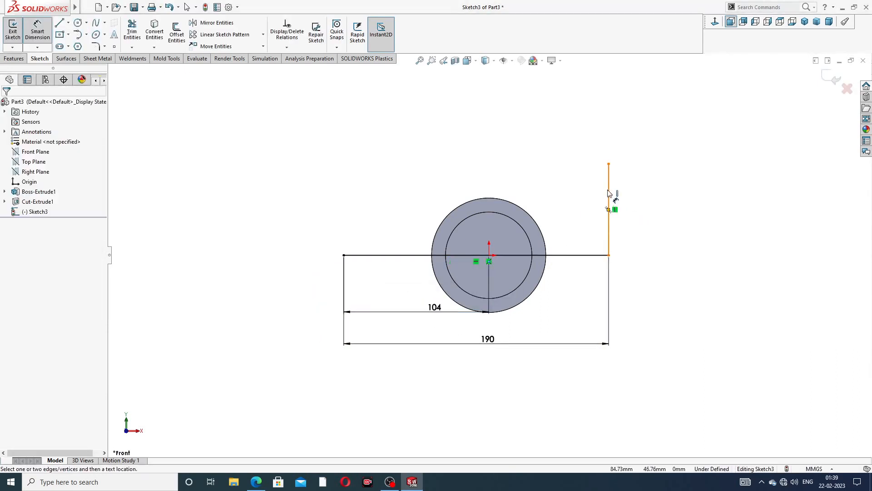
Dimension the vertical line's length at 76 mm
left_click(609, 209)
left_click(629, 201)
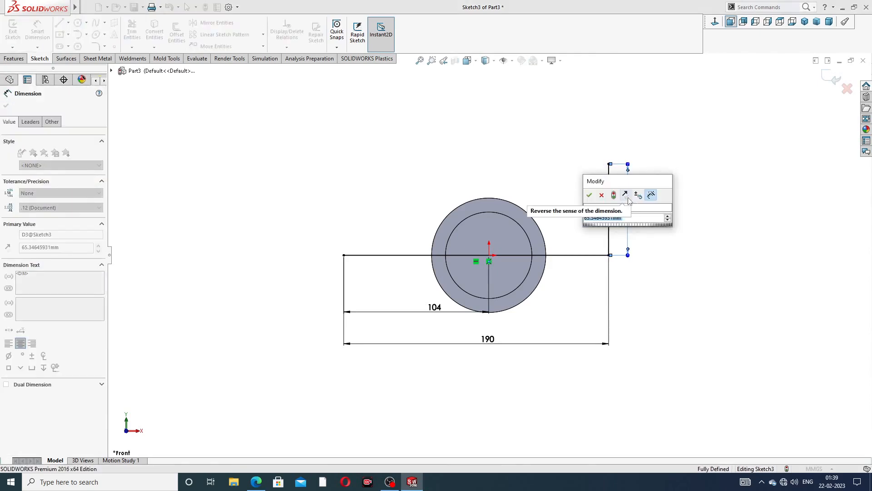
type("76")
key("Return")
key("Escape")
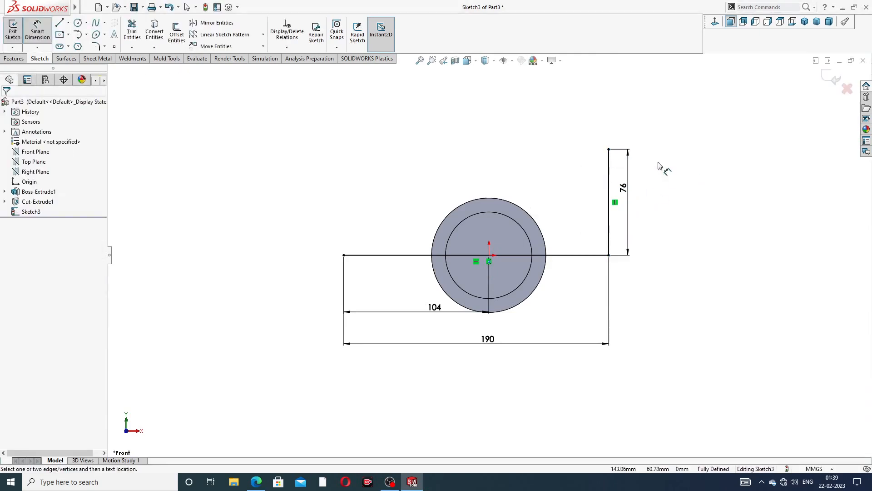
right_click(436, 157)
left_click(452, 134)
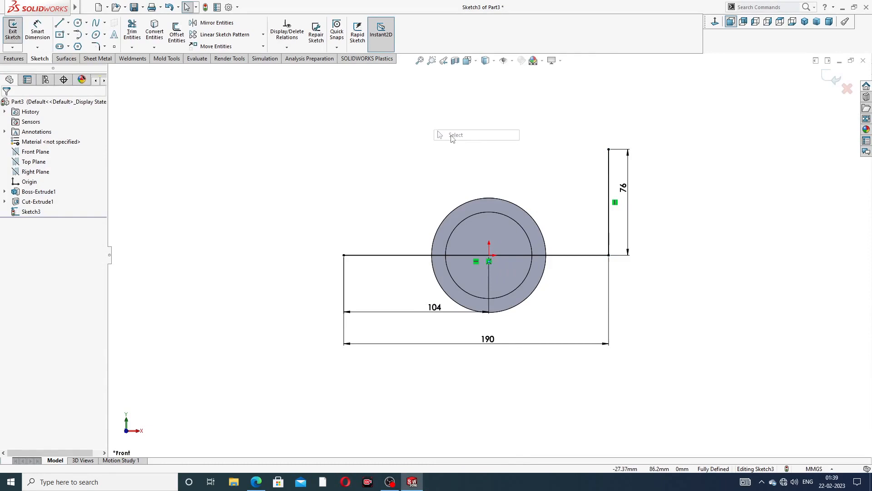
Round the corner between the horizontal and vertical lines with a 32 mm sketch fillet
left_click(104, 47)
left_click(120, 58)
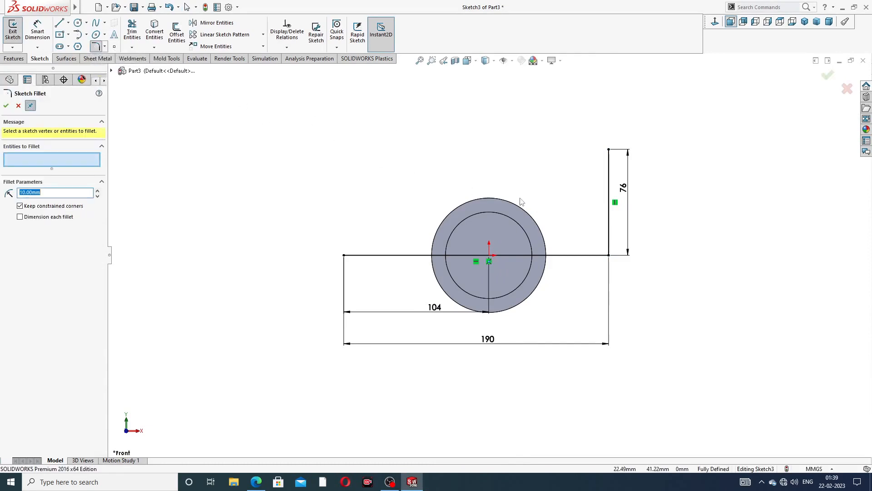
left_click(609, 255)
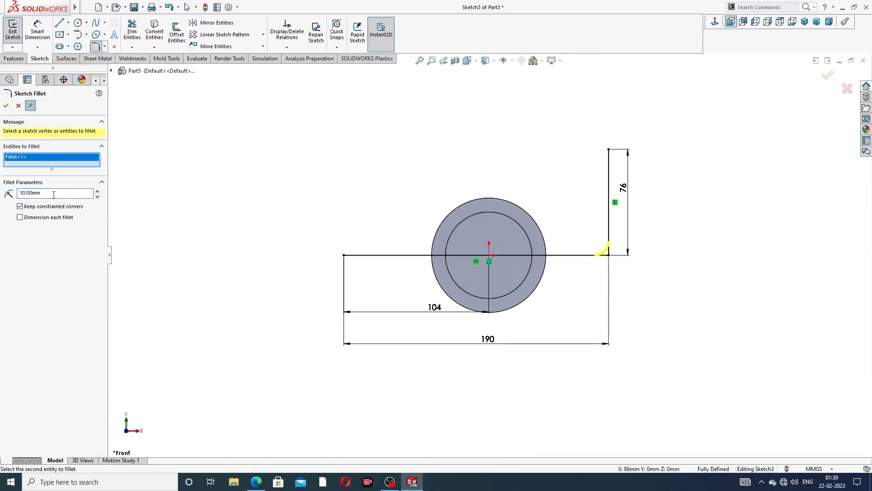
left_click_drag(43, 194, 5, 195)
type("32")
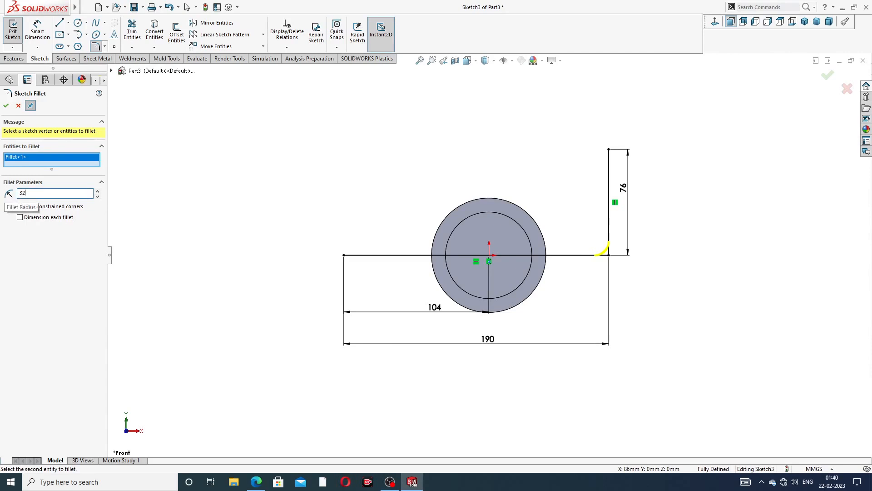
key("Return")
left_click(6, 106)
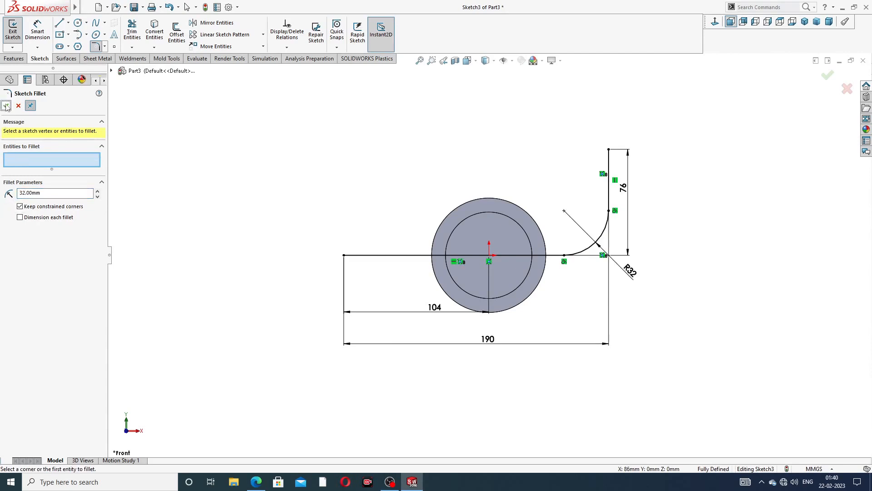
left_click(6, 105)
Move the 190 mm dimension closer to the path and exit the sketch
scroll(615, 225, "down", 2)
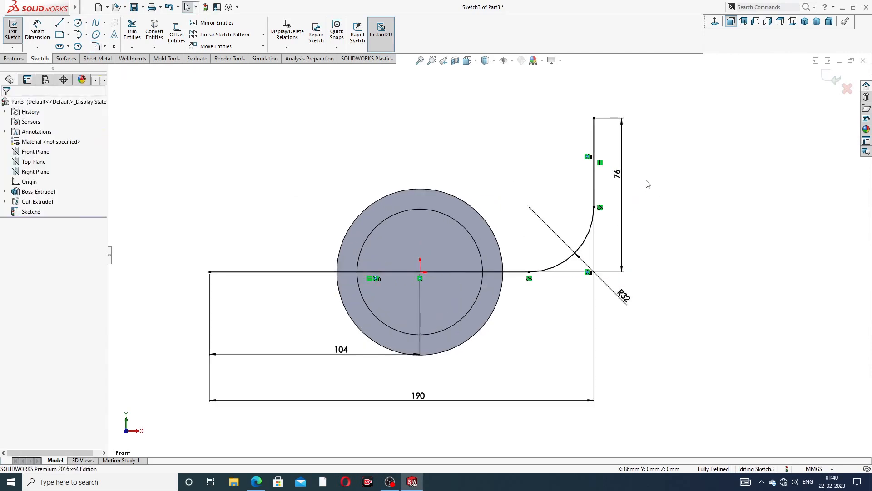
left_click_drag(418, 395, 421, 382)
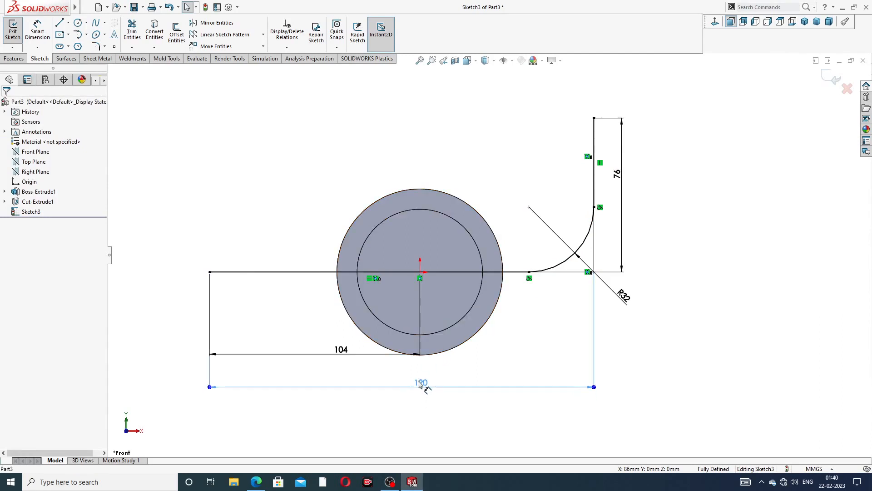
left_click(677, 258)
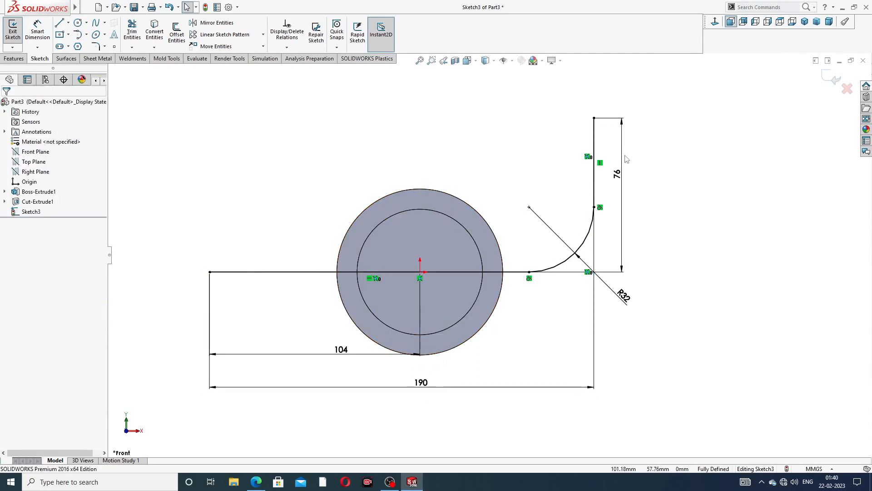
scroll(490, 255, "up", 2)
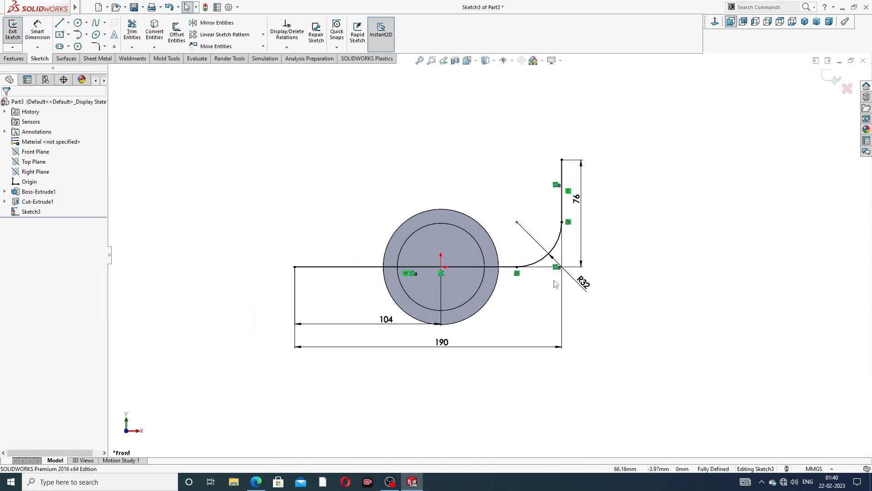
left_click(834, 79)
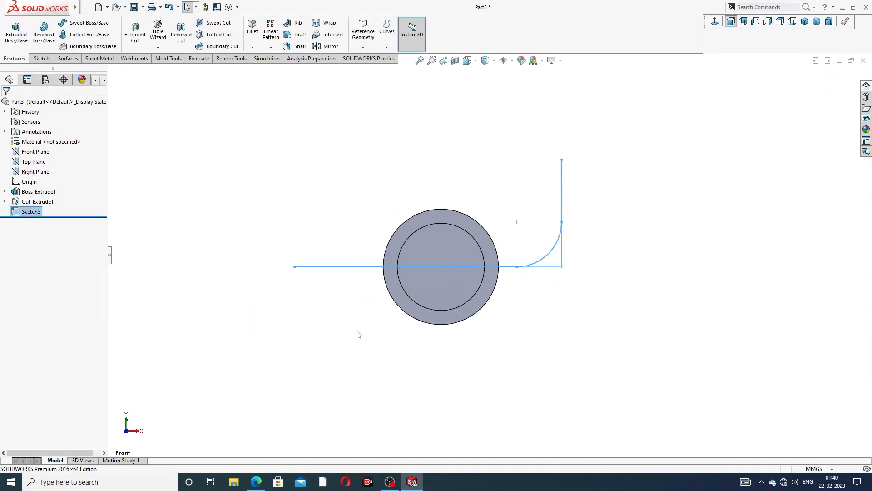
Create a reference plane through the path's upper endpoint, perpendicular to the vertical line
left_click(256, 482)
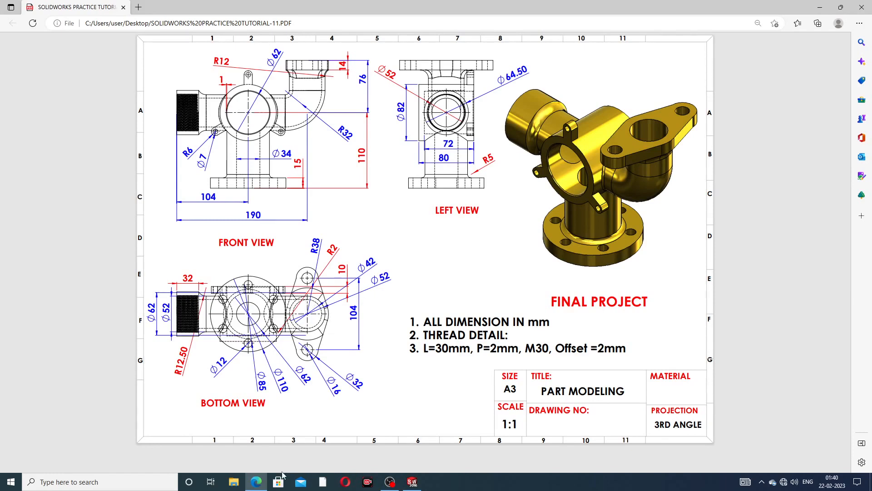
left_click(258, 480)
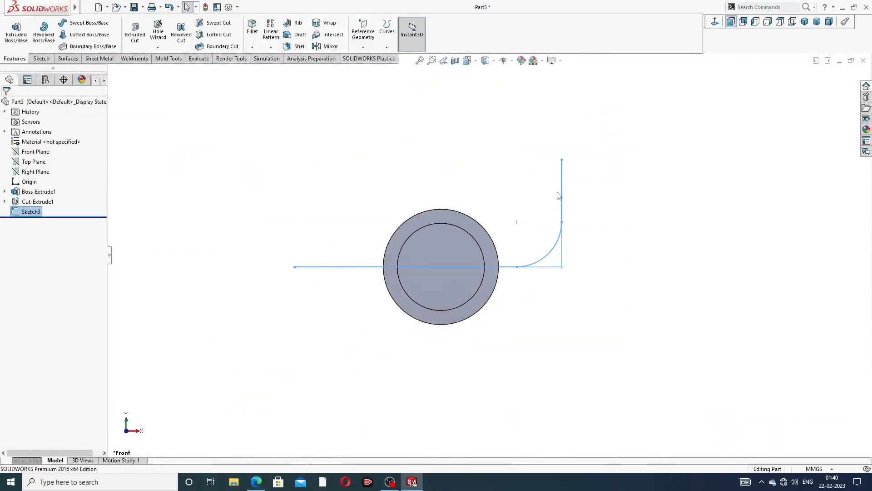
mouse_move(510, 192)
middle_mouse_down()
mouse_move(485, 201)
mouse_move(495, 190)
middle_mouse_up()
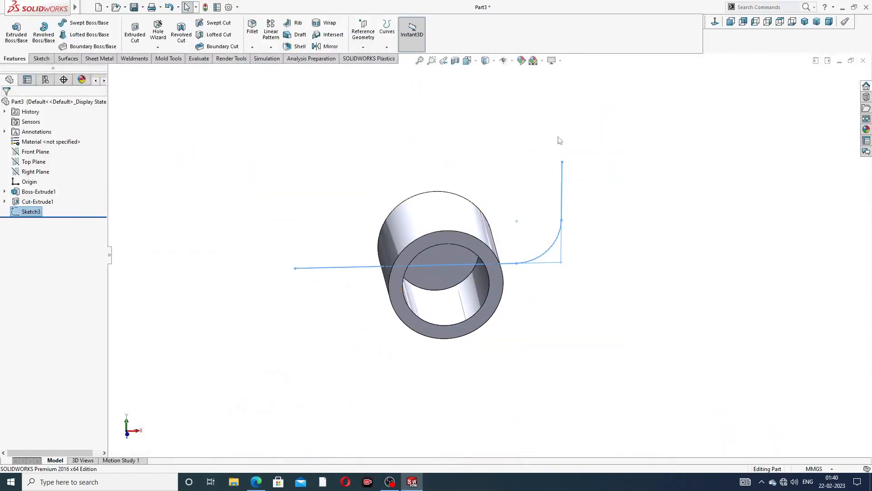
left_click(363, 47)
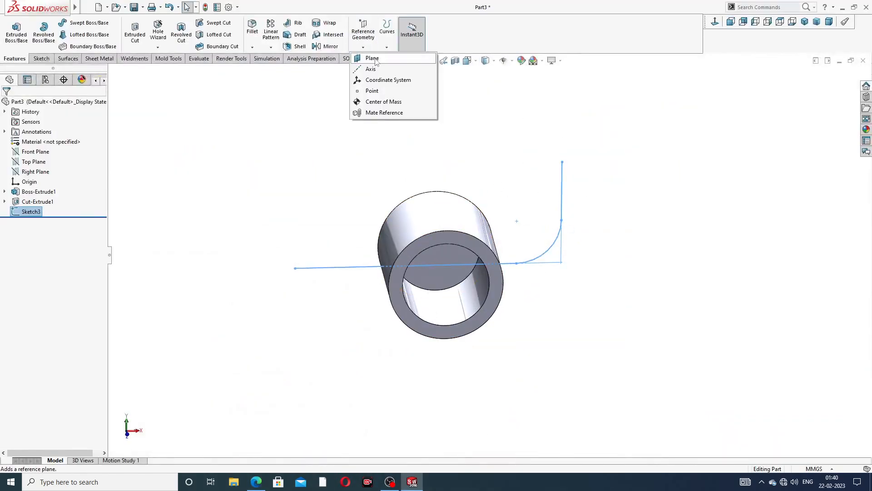
left_click(373, 58)
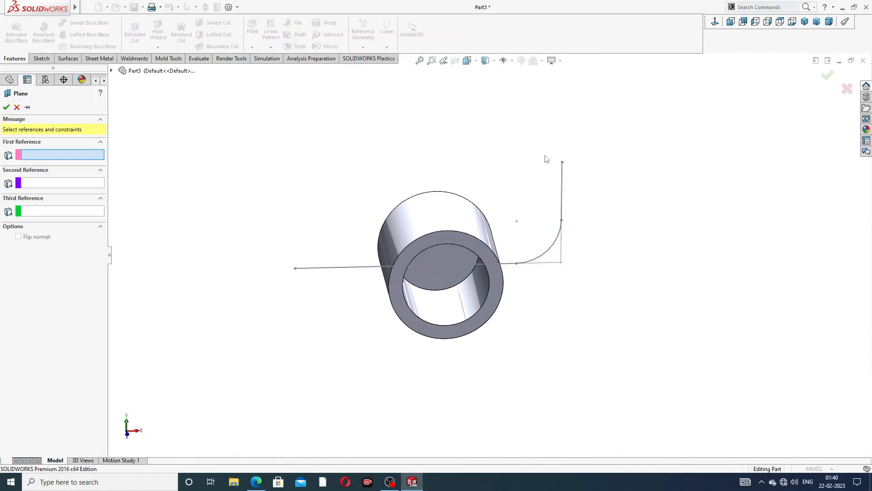
left_click(562, 164)
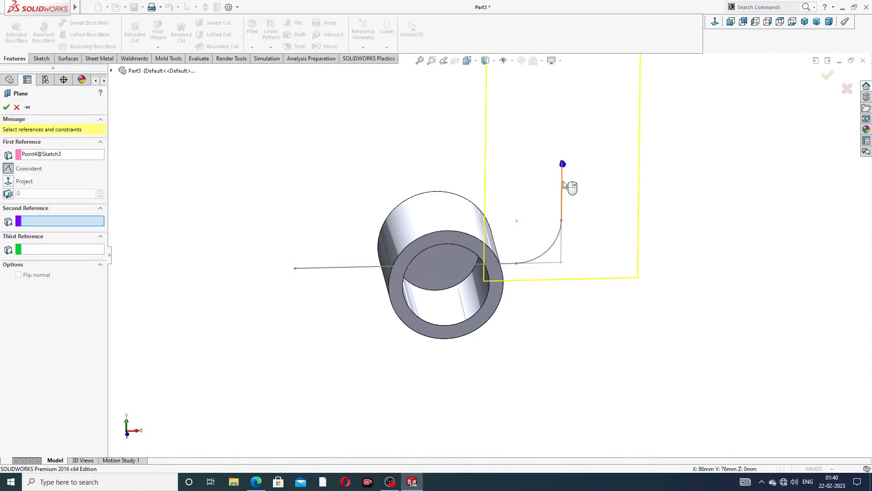
left_click(563, 186)
scroll(577, 178, "up", 2)
mouse_move(578, 171)
middle_mouse_down()
mouse_move(564, 230)
mouse_move(540, 221)
middle_mouse_up()
scroll(542, 203, "down", 3)
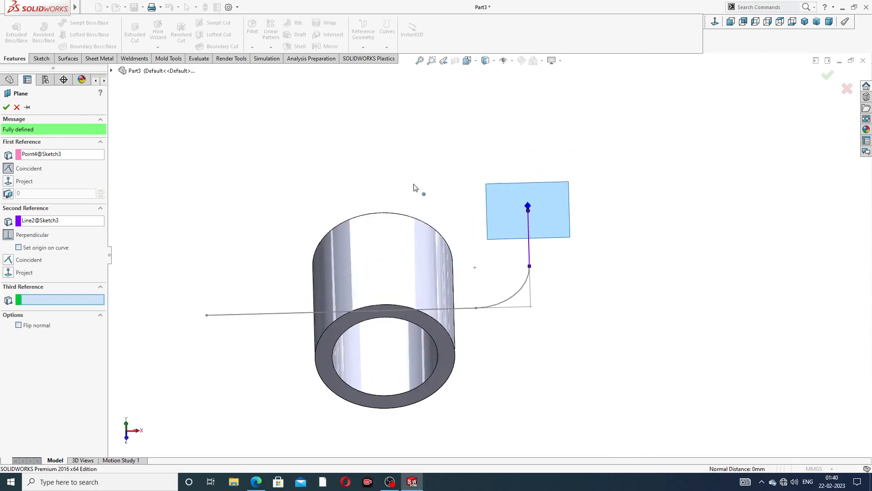
left_click(6, 107)
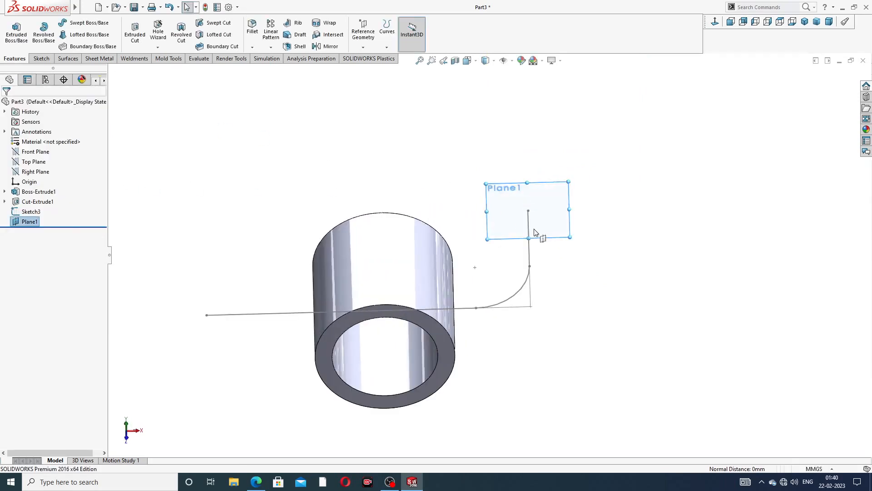
Sketch a circle about 31.6 mm in diameter on the new plane, centred on the path's upper endpoint
scroll(536, 229, "down", 3)
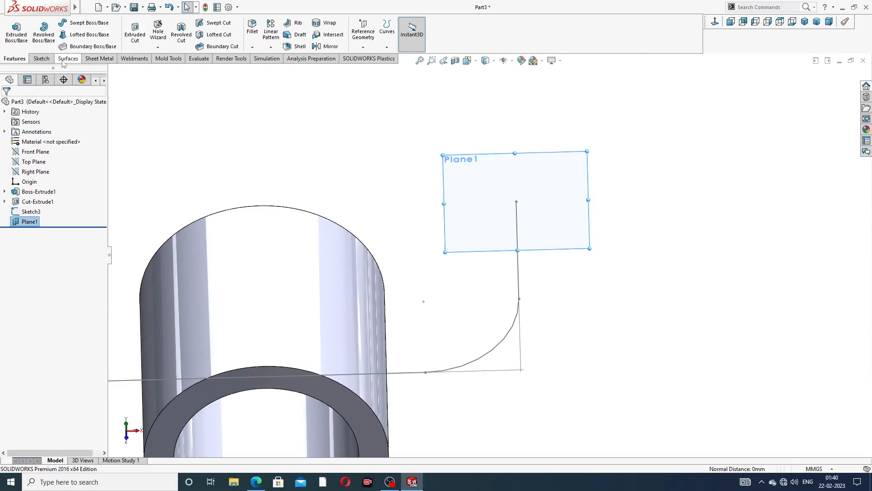
left_click(42, 58)
left_click(77, 22)
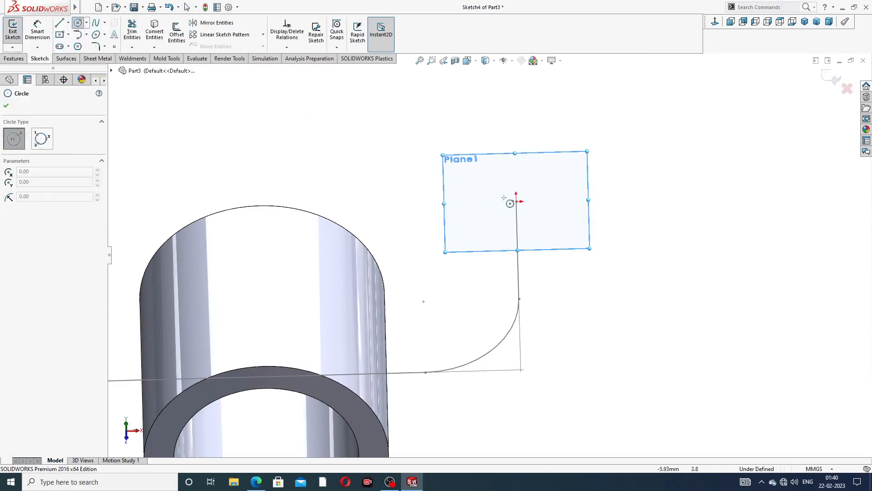
left_click(517, 202)
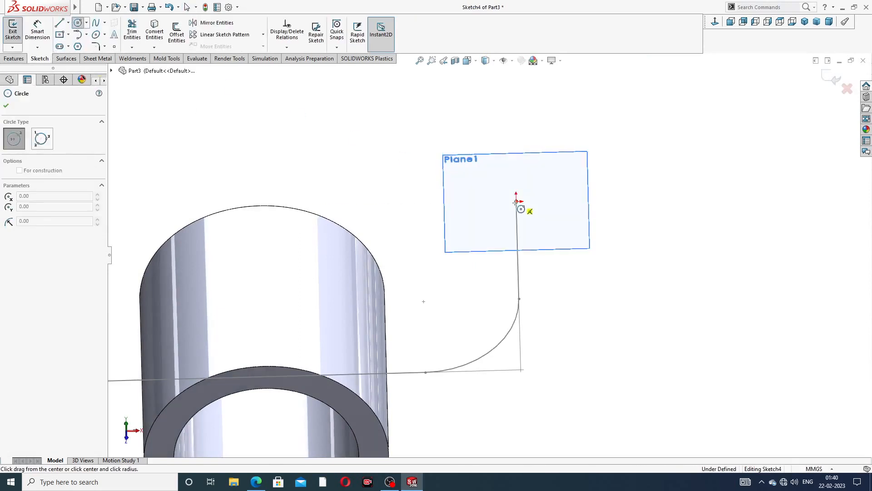
left_click(539, 173)
right_click(588, 129)
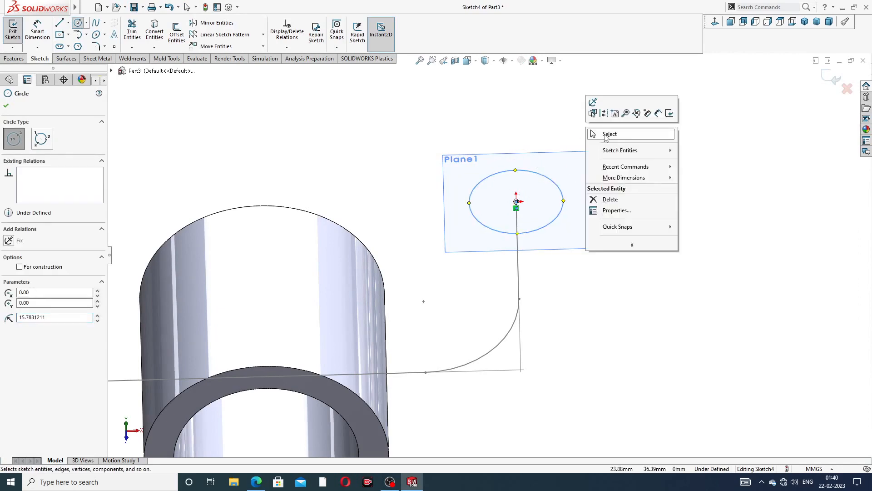
left_click(604, 132)
scroll(334, 132, "down", 2)
Dimension the circle's diameter at 52 mm and exit the sketch
left_click(38, 29)
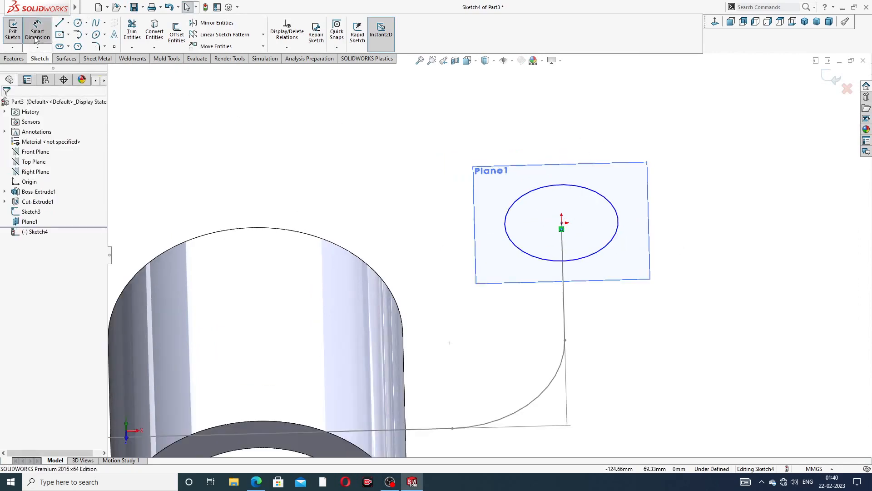
left_click(605, 195)
left_click(657, 163)
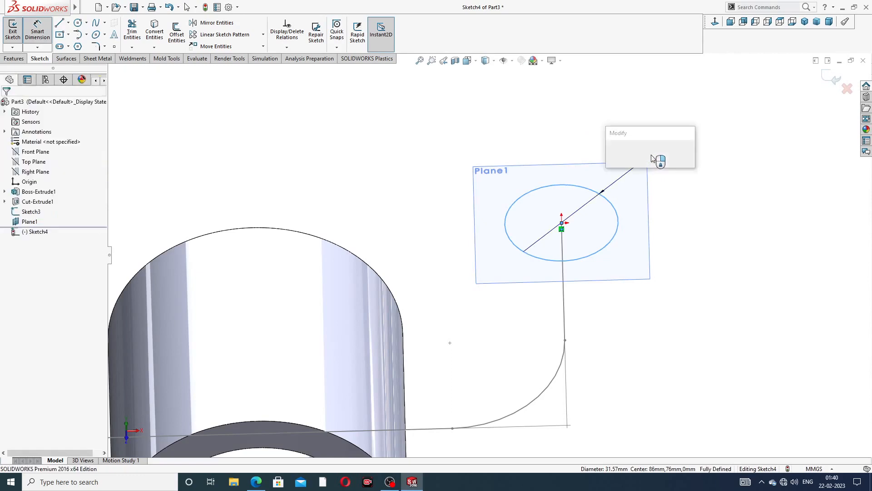
type("52")
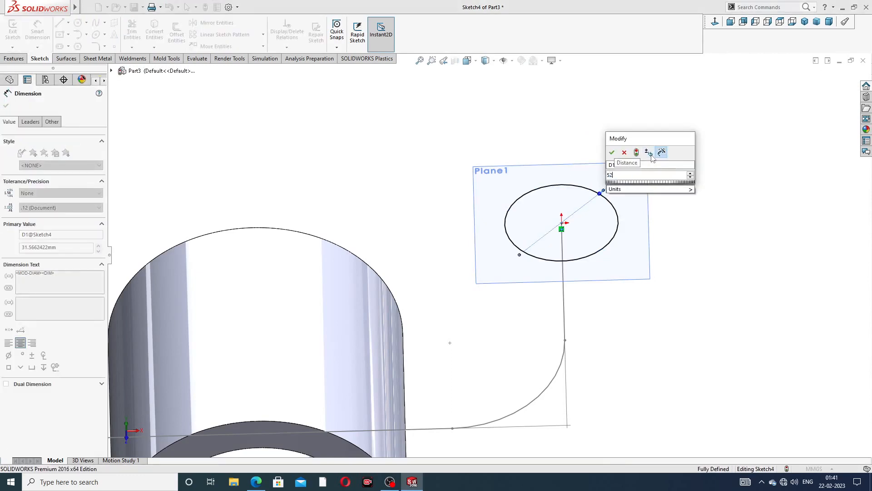
key("Return")
key("Escape")
right_click(711, 125)
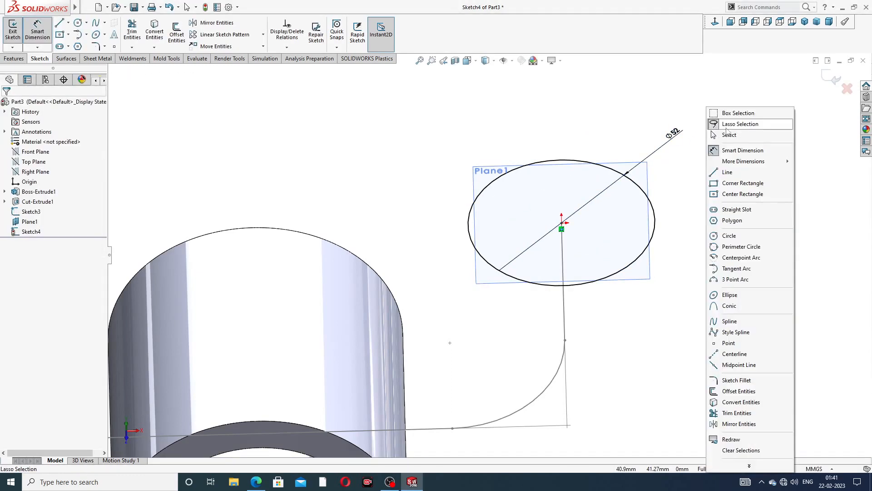
left_click(729, 135)
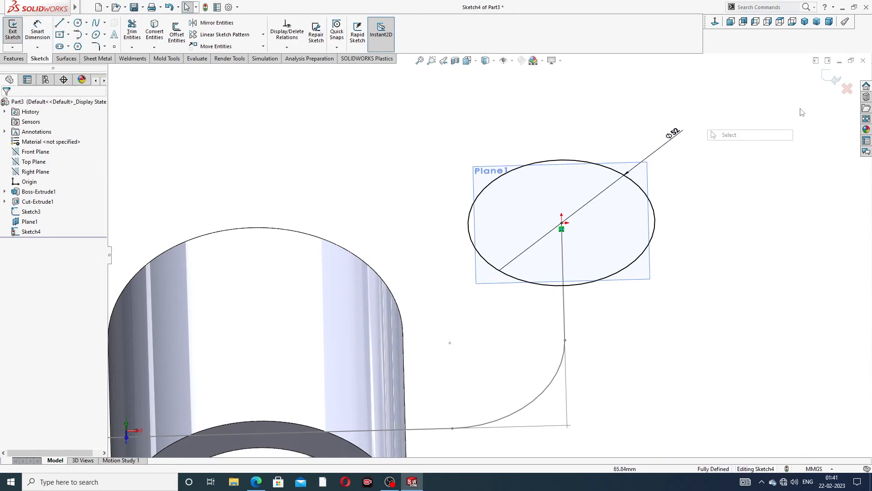
left_click(835, 79)
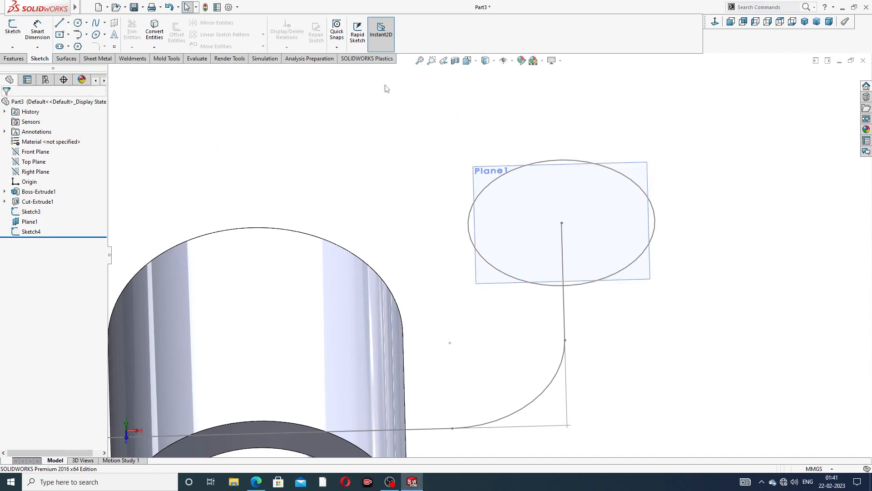
Sweep the 52 mm circle along the path sketch as a solid pipe through the cylinder
left_click(19, 60)
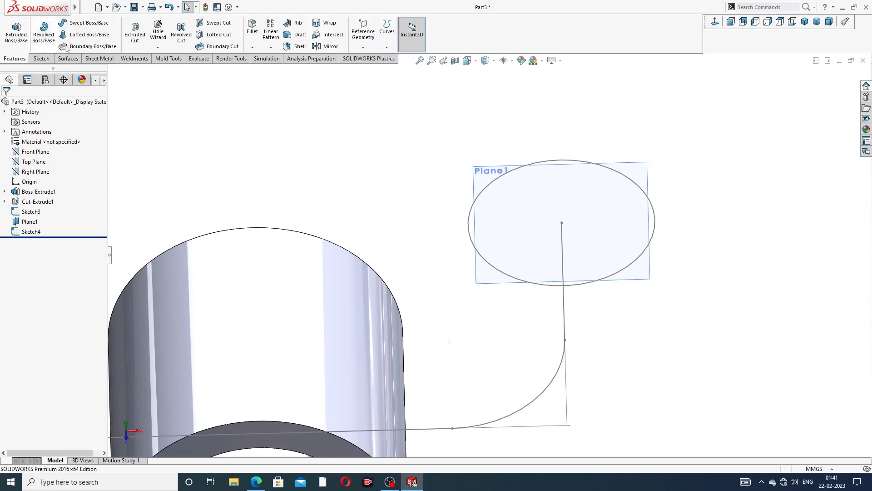
left_click(101, 26)
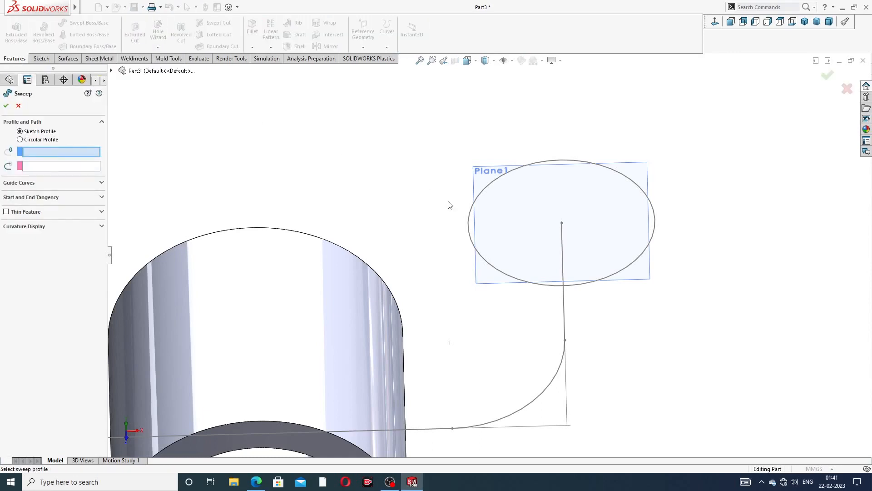
scroll(523, 255, "up", 2)
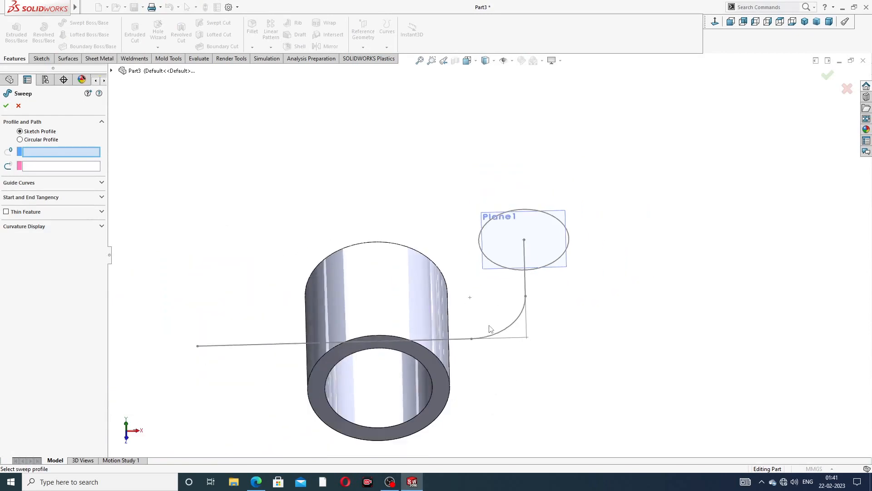
middle_click_drag(491, 329, 460, 275)
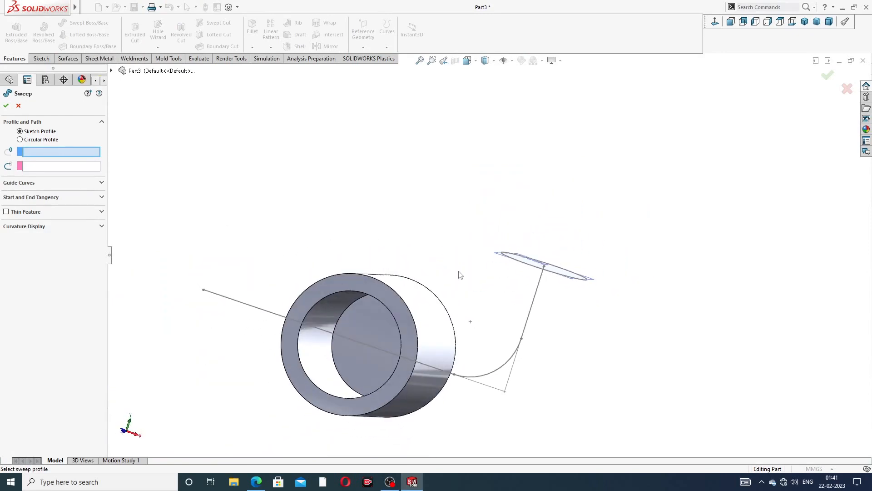
middle_click_drag(292, 306, 445, 378)
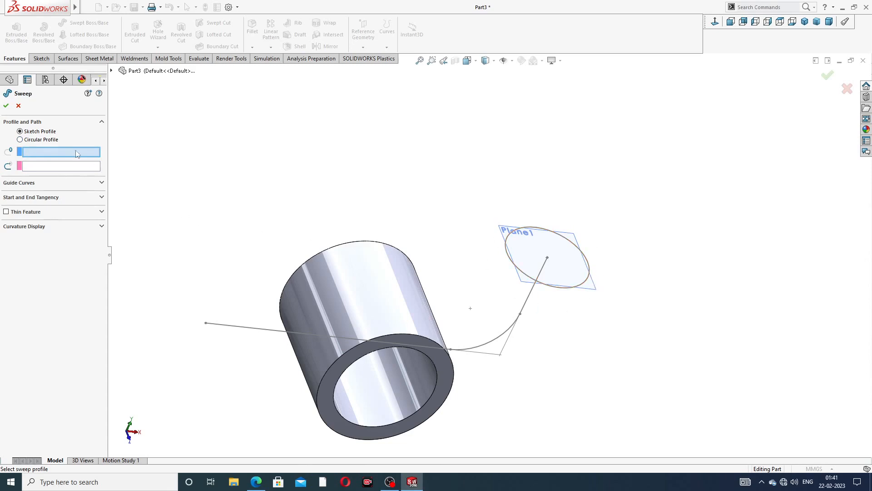
scroll(421, 393, "down", 2)
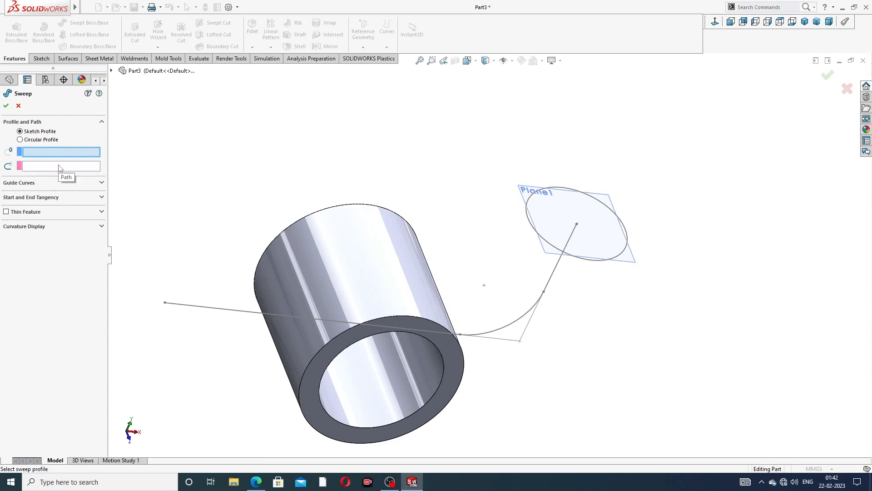
left_click(613, 263)
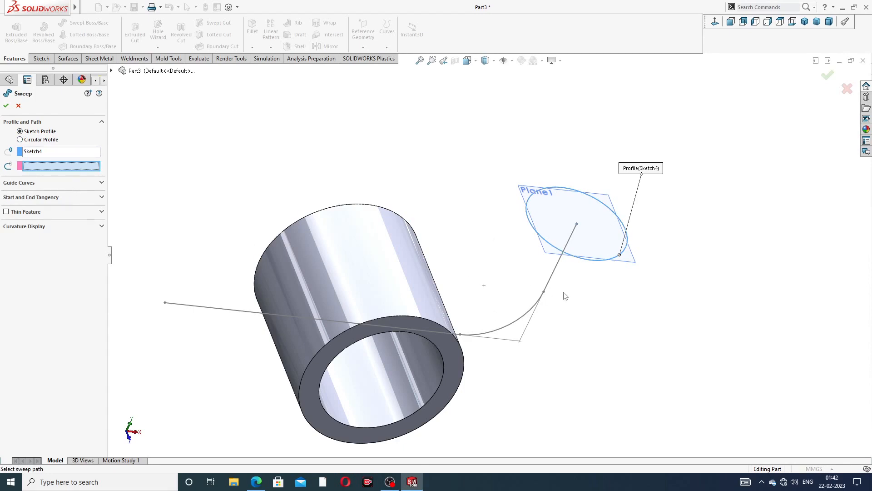
left_click(553, 273)
scroll(539, 282, "up", 3)
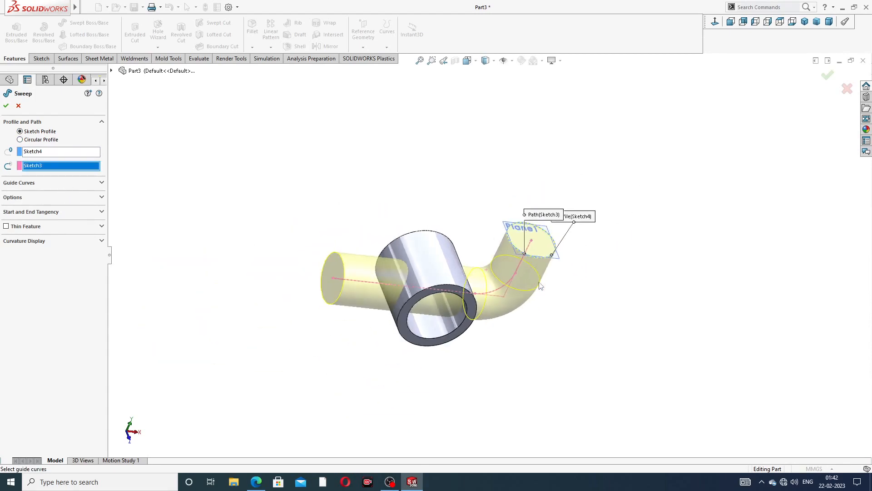
mouse_move(539, 282)
middle_mouse_down()
mouse_move(446, 253)
mouse_move(485, 251)
middle_mouse_up()
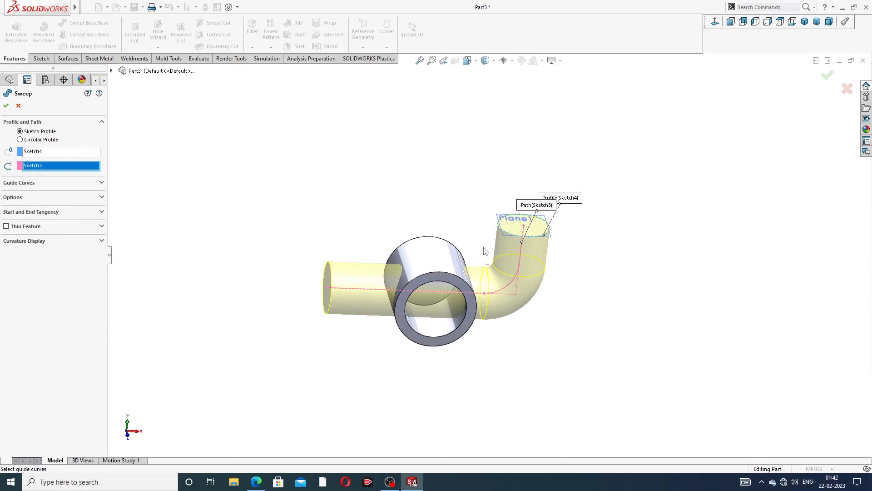
left_click(6, 106)
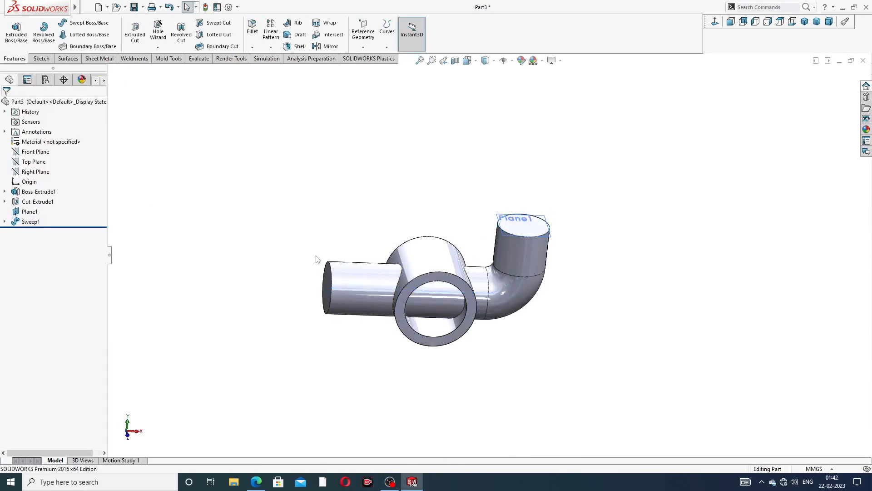
middle_click_drag(317, 259, 491, 281)
scroll(492, 280, "down", 3)
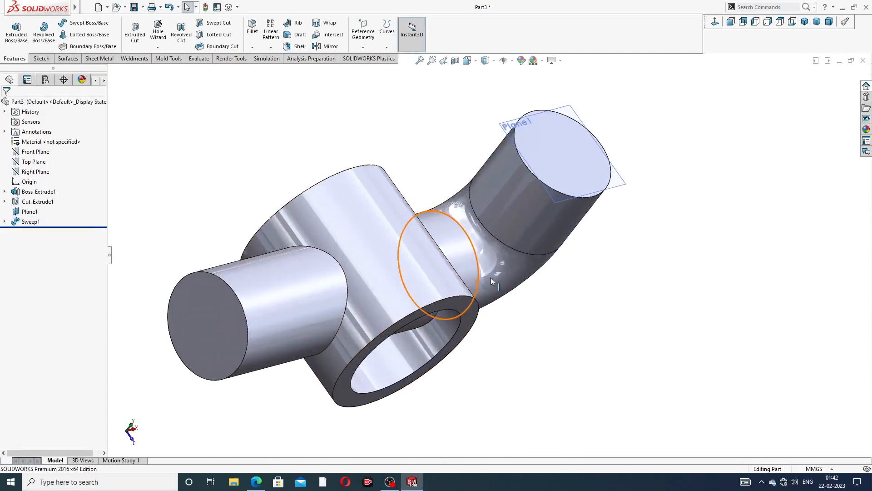
left_click(618, 182)
left_click(645, 165)
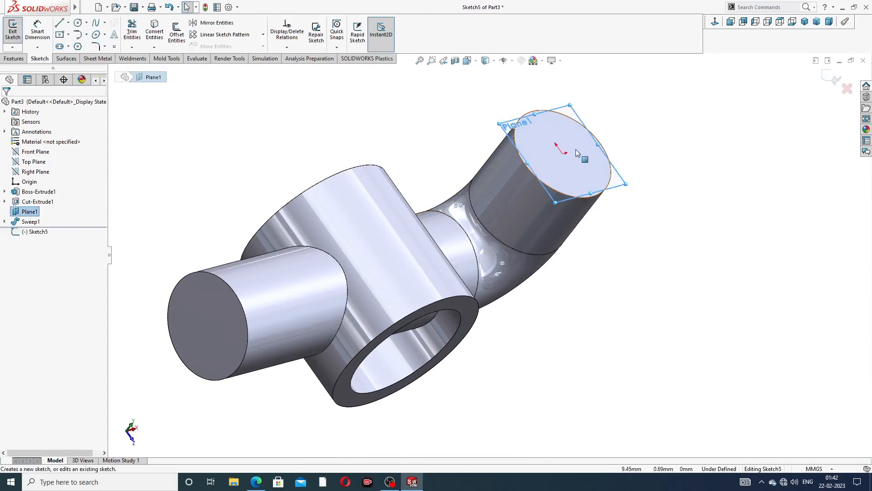
left_click(832, 78)
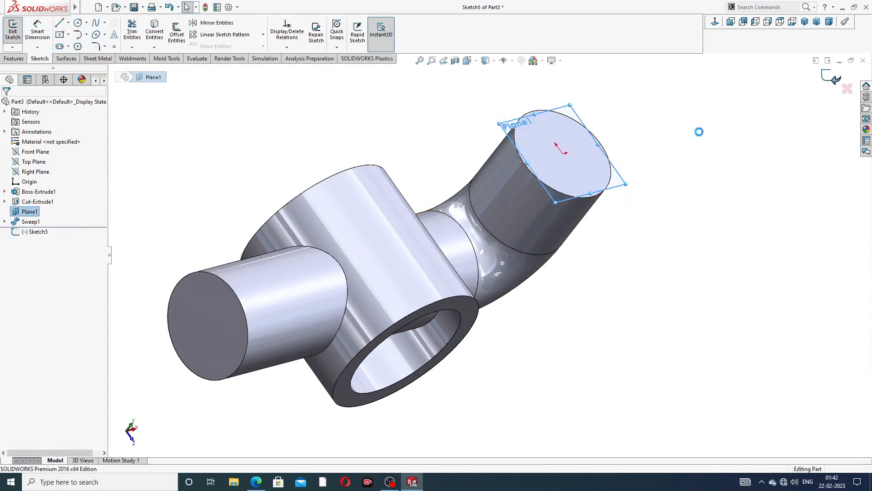
Hide the reference plane at the upper end of the swept pipe
left_click(623, 183)
left_click(669, 158)
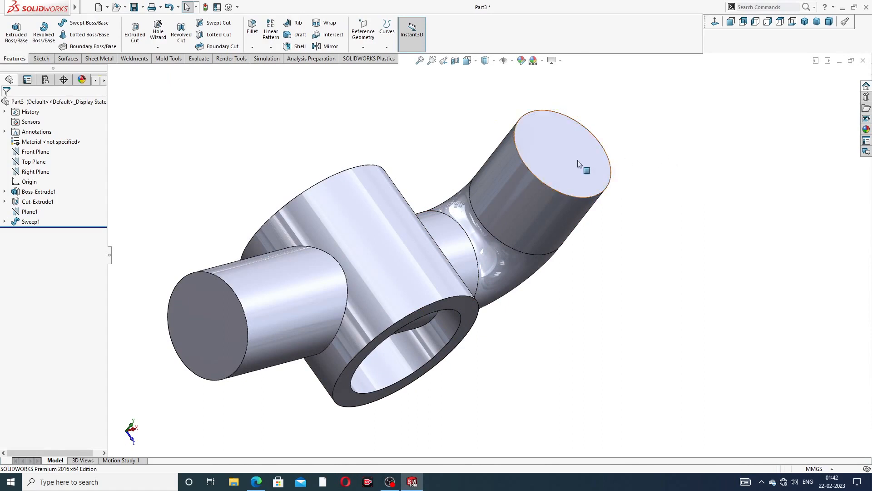
Sketch a circle about 32 mm in diameter on the upright pipe's upper end face, centred on the pipe axis
scroll(566, 160, "down", 3)
left_click(558, 159)
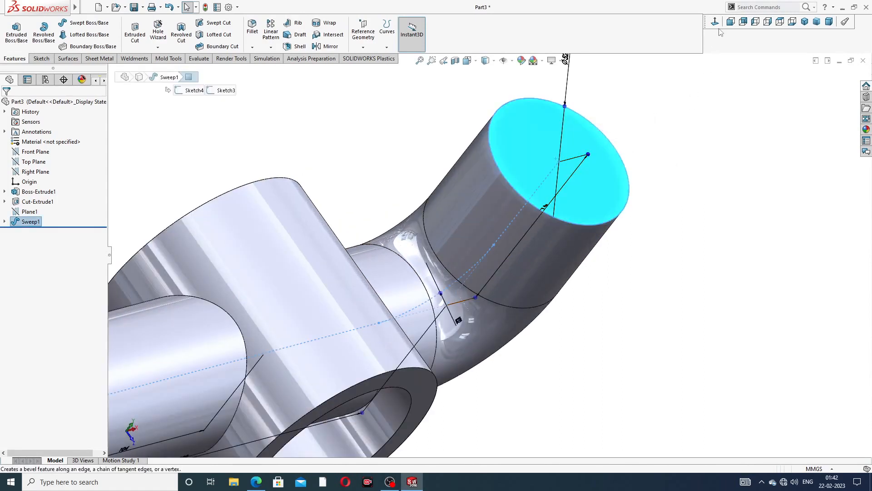
left_click(612, 171)
left_click(648, 145)
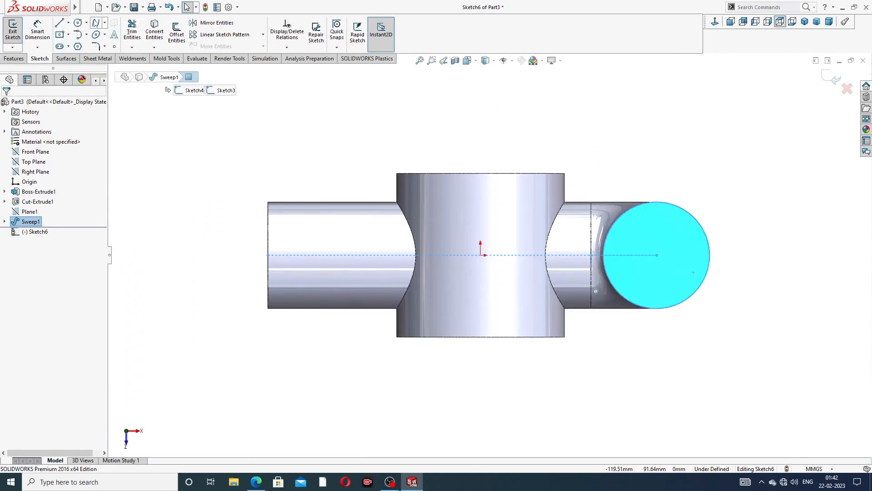
left_click(78, 22)
scroll(716, 243, "down", 1)
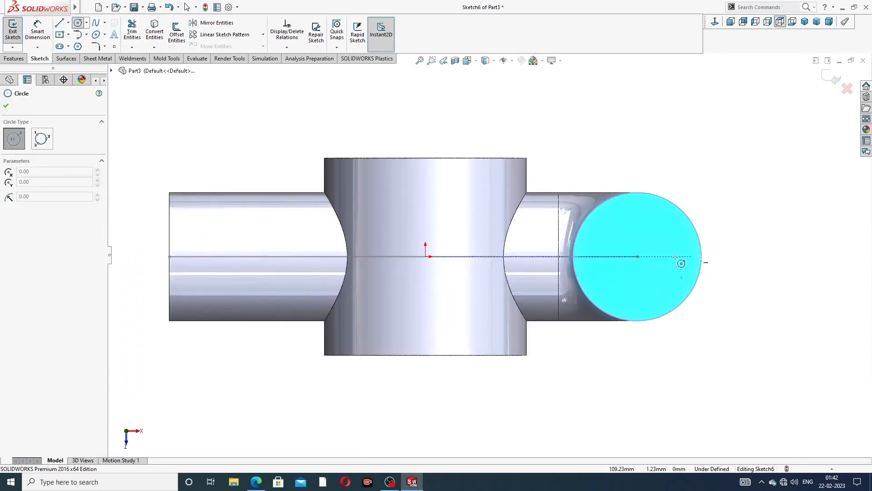
left_click(638, 256)
left_click(651, 221)
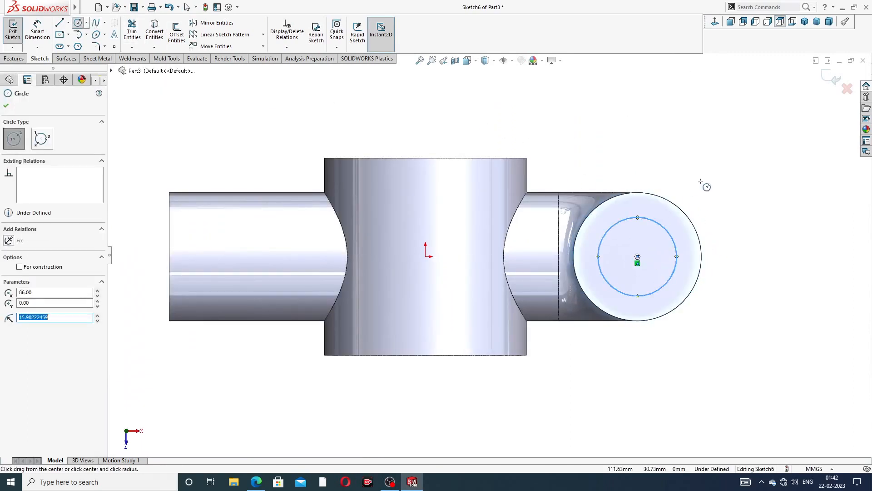
right_click(702, 152)
left_click(727, 184)
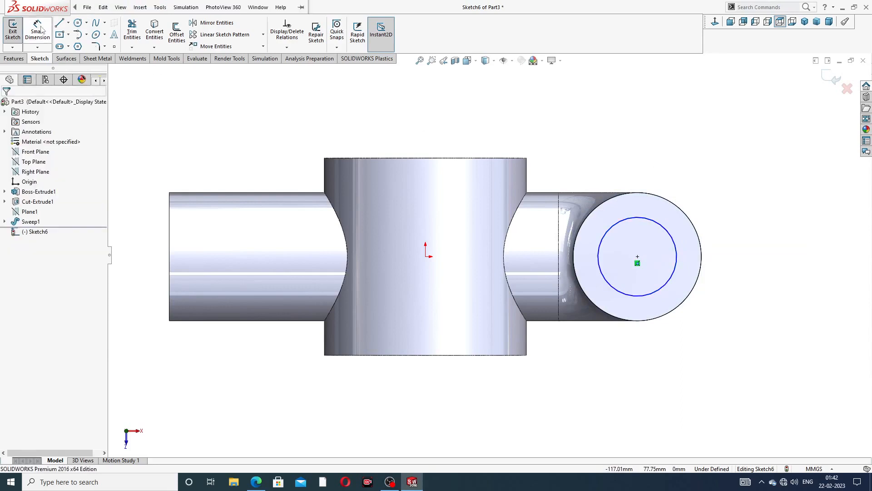
Dimension the circle's diameter at 42 mm and exit the sketch
left_click(656, 222)
left_click(656, 223)
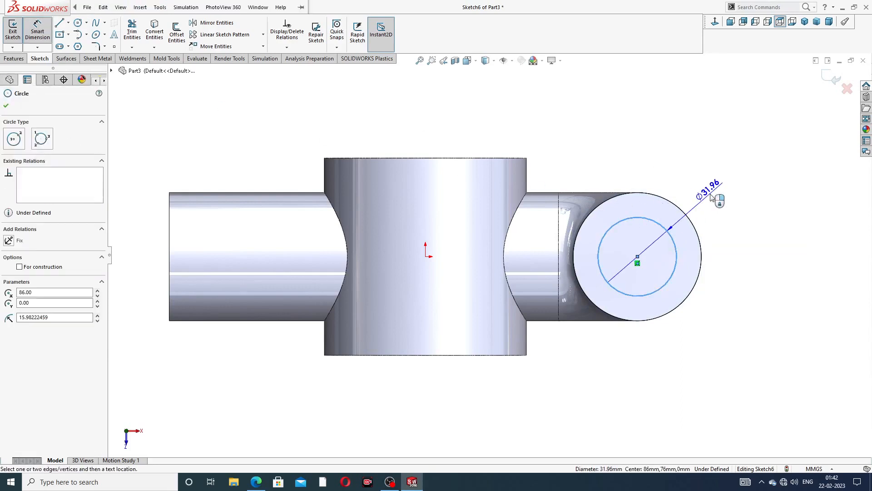
left_click(672, 186)
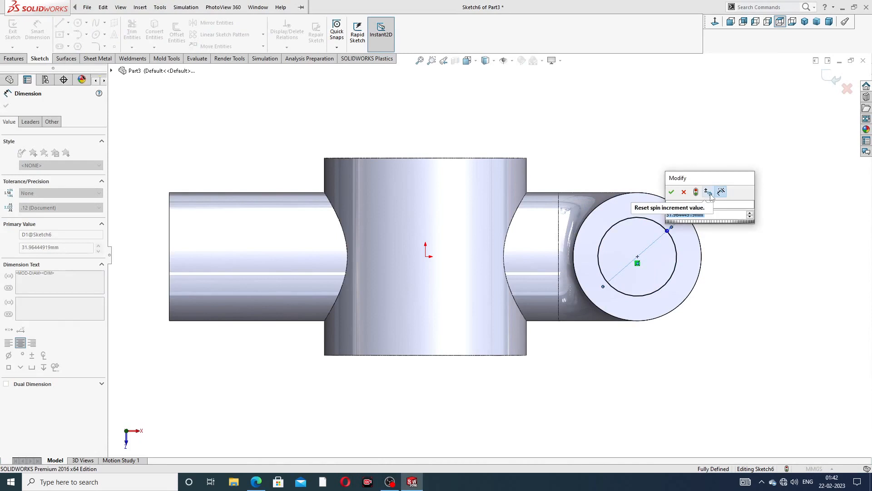
type("42")
key("Return")
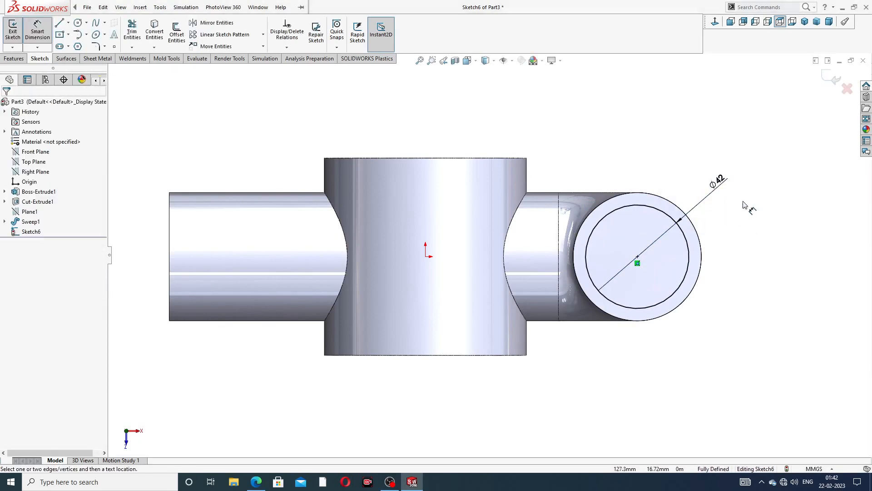
right_click(749, 207)
left_click(781, 136)
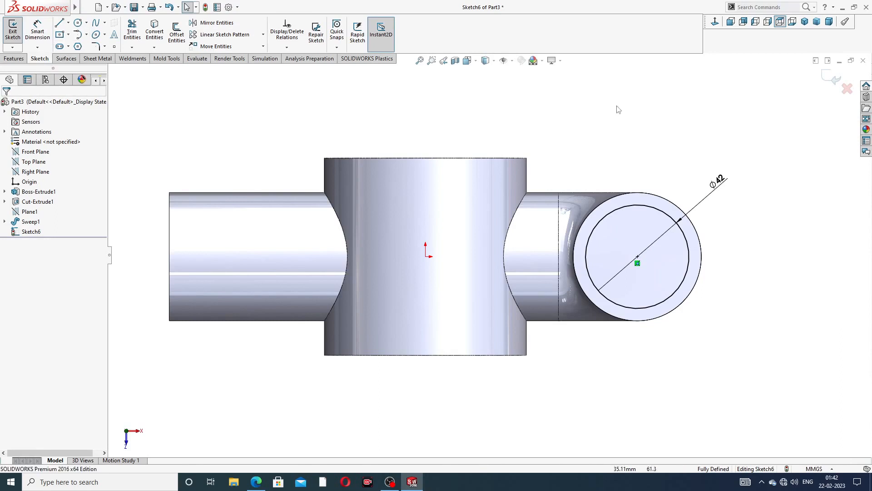
left_click(827, 84)
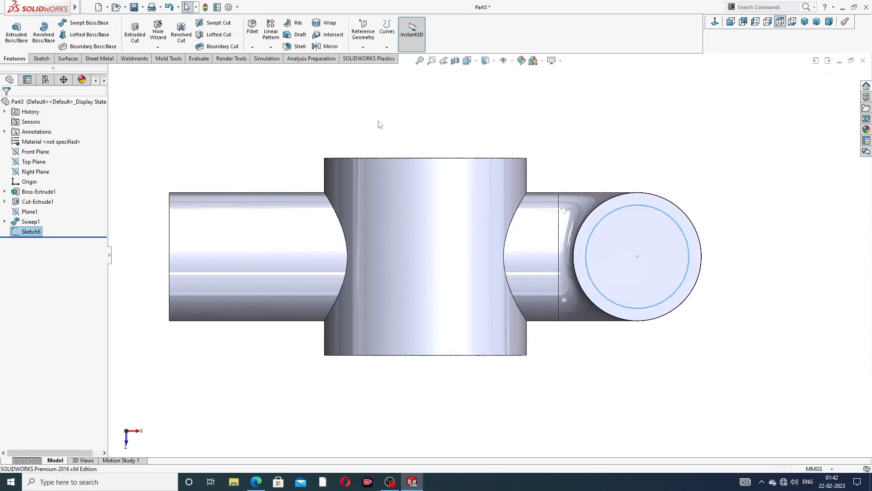
Make a swept cut with the 42 mm circle along the path sketch of the pipe sweep to hollow the pipe
middle_click_drag(393, 115, 278, 114)
scroll(318, 216, "down", 3)
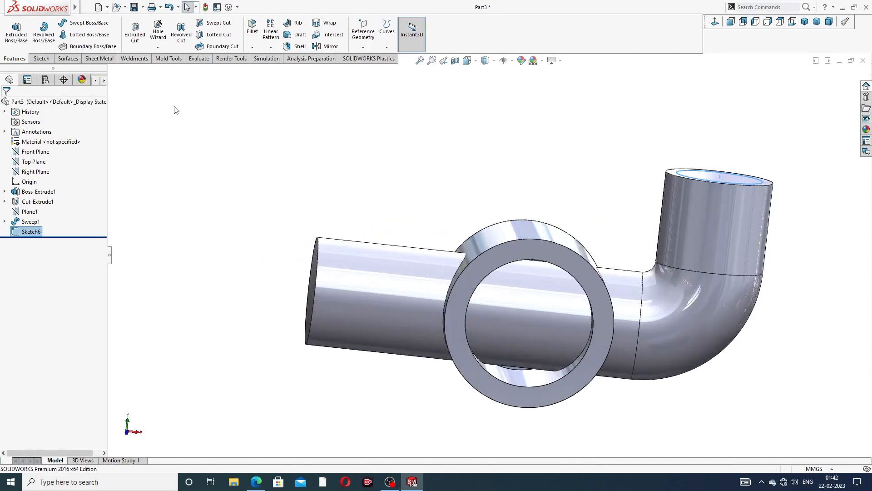
left_click(216, 23)
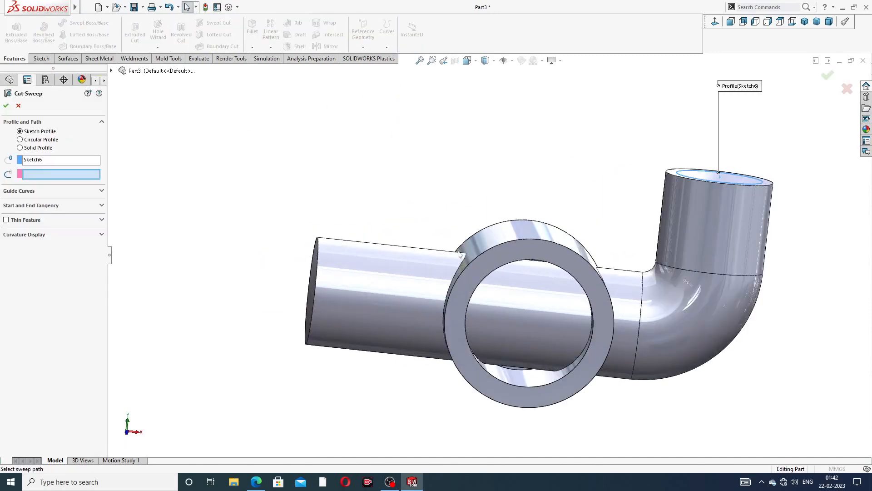
mouse_move(537, 295)
middle_mouse_down()
mouse_move(530, 308)
mouse_move(531, 229)
mouse_move(538, 294)
mouse_move(524, 285)
middle_mouse_up()
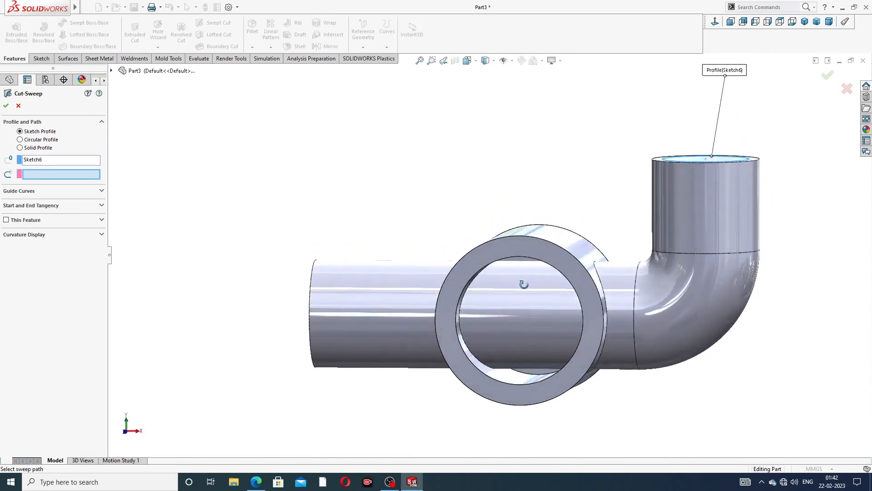
scroll(524, 284, "up", 2)
scroll(524, 285, "down", 2)
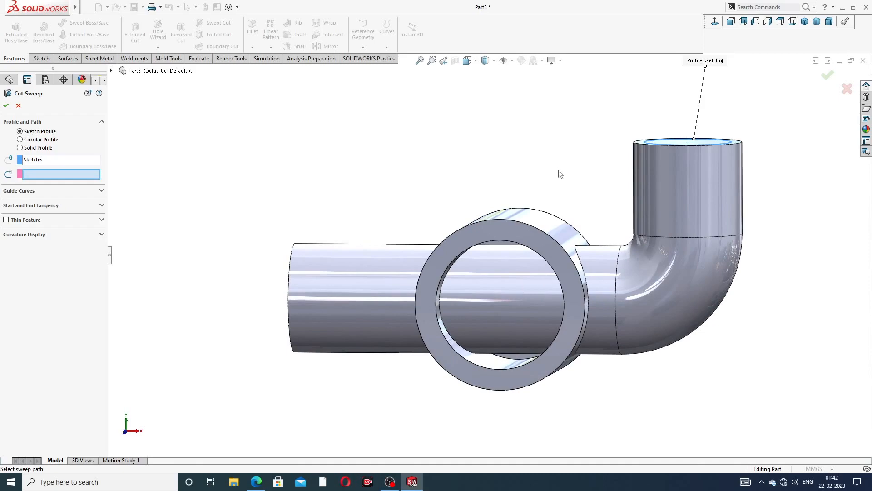
mouse_move(564, 177)
middle_mouse_down()
mouse_move(574, 130)
mouse_move(606, 214)
mouse_move(549, 270)
mouse_move(563, 156)
mouse_move(599, 141)
mouse_move(557, 132)
mouse_move(563, 177)
middle_mouse_up()
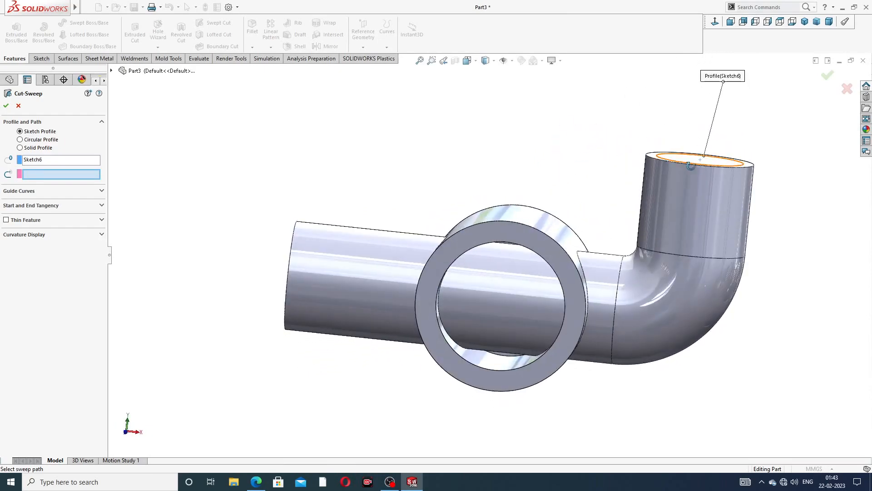
middle_click_drag(698, 168, 696, 229)
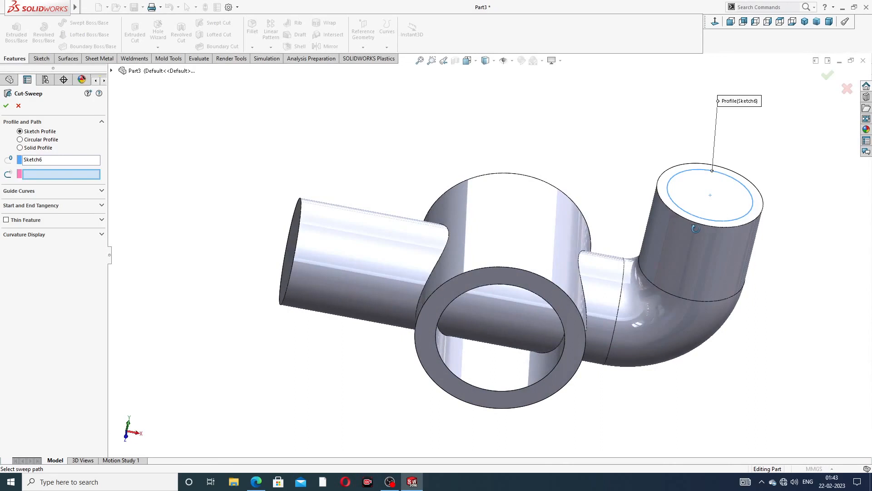
middle_click_drag(707, 203, 750, 165)
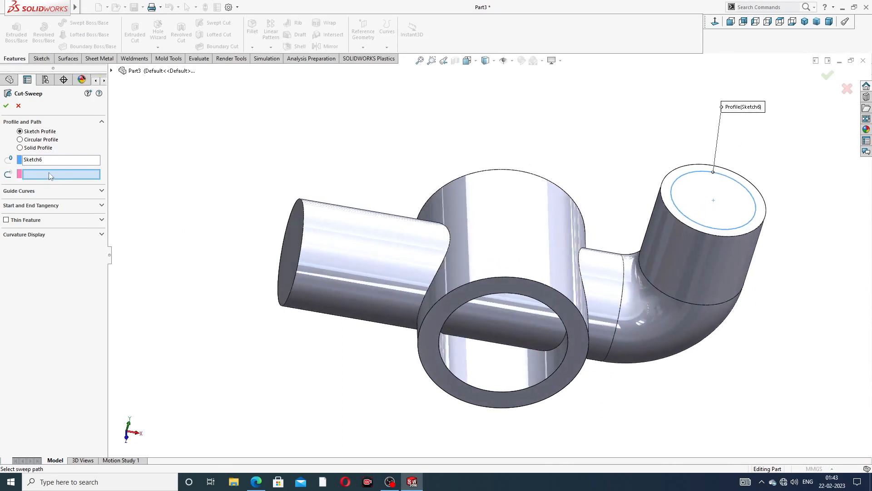
left_click(111, 71)
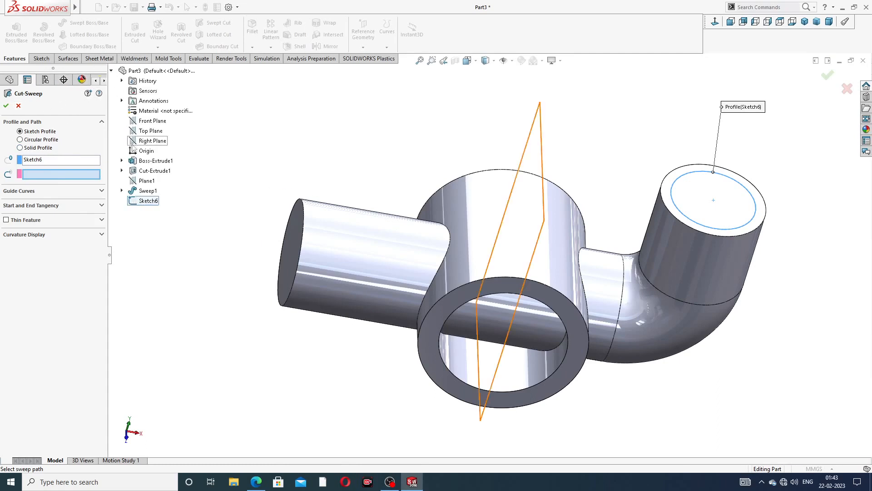
left_click(122, 191)
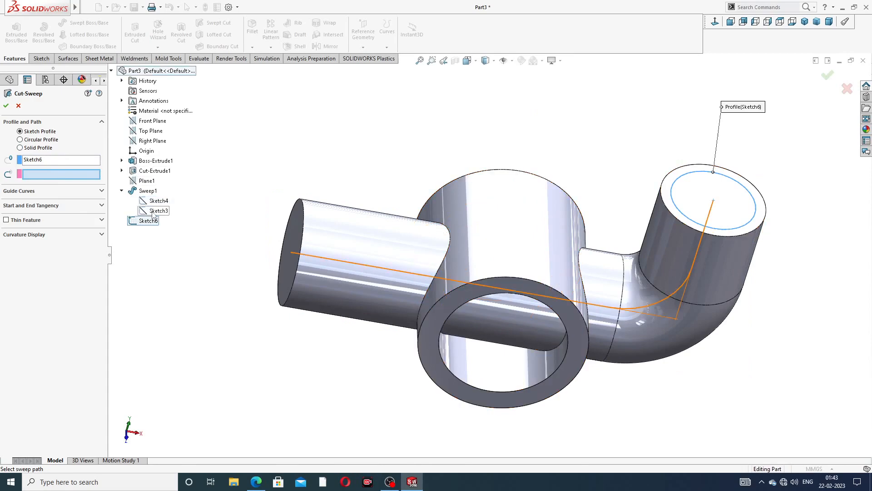
left_click(157, 211)
middle_click_drag(347, 191, 352, 152)
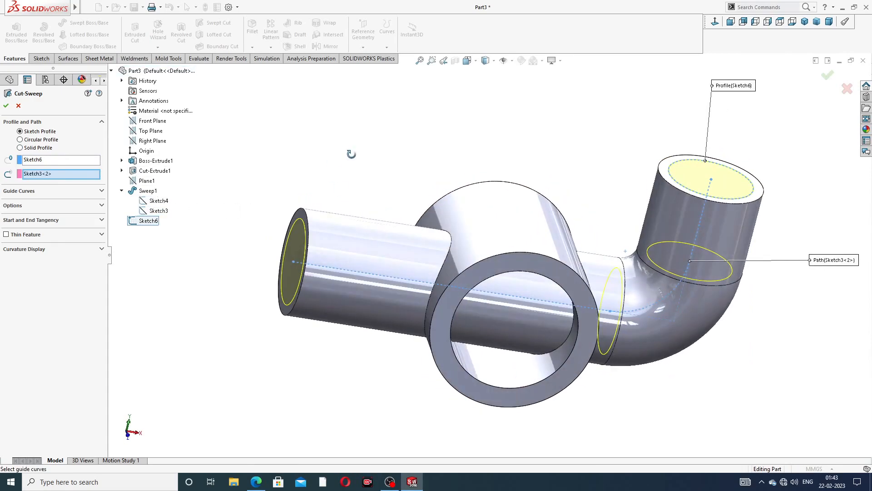
left_click(6, 105)
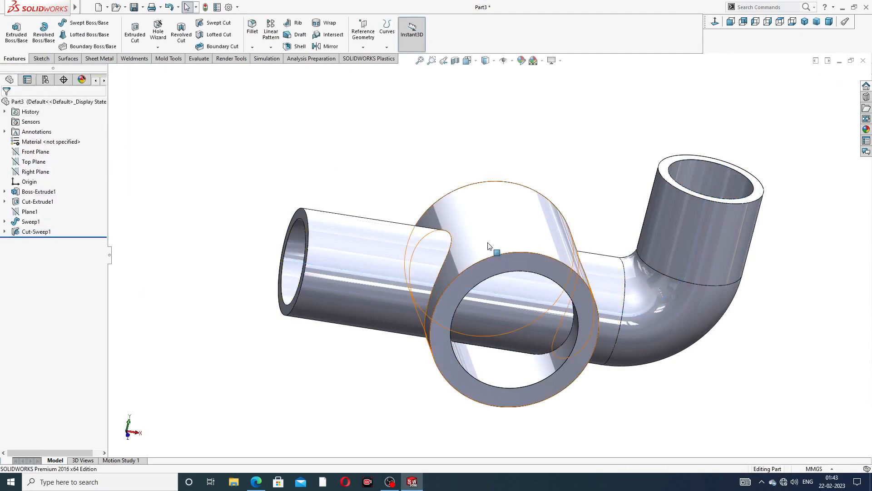
Try to convert the cylinder's inner bore edge into a sketch entity without an open sketch
middle_click_drag(502, 285, 480, 182)
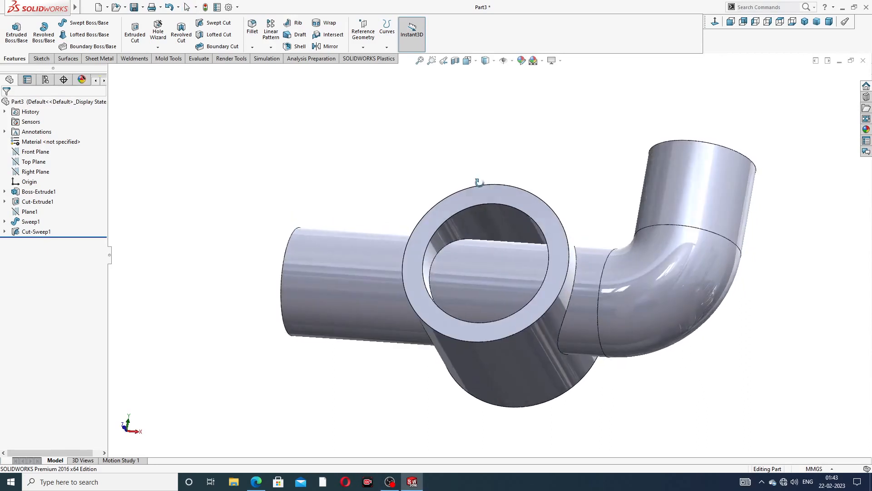
left_click(484, 204)
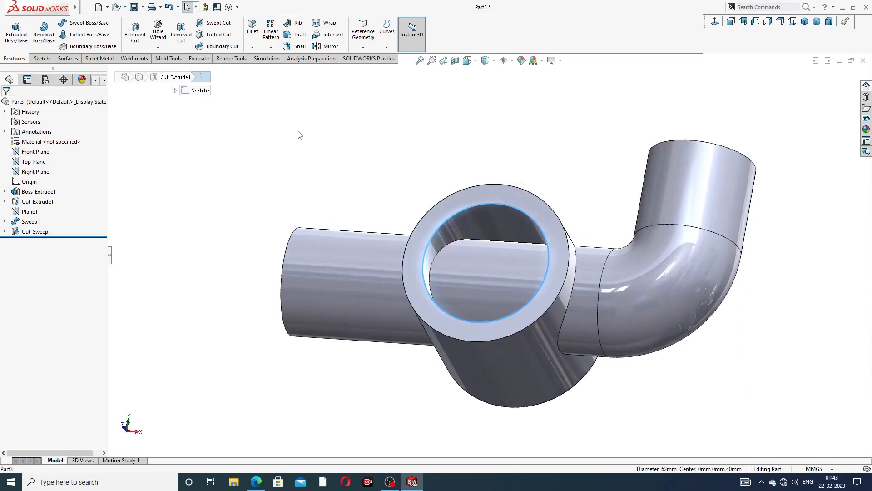
left_click(41, 59)
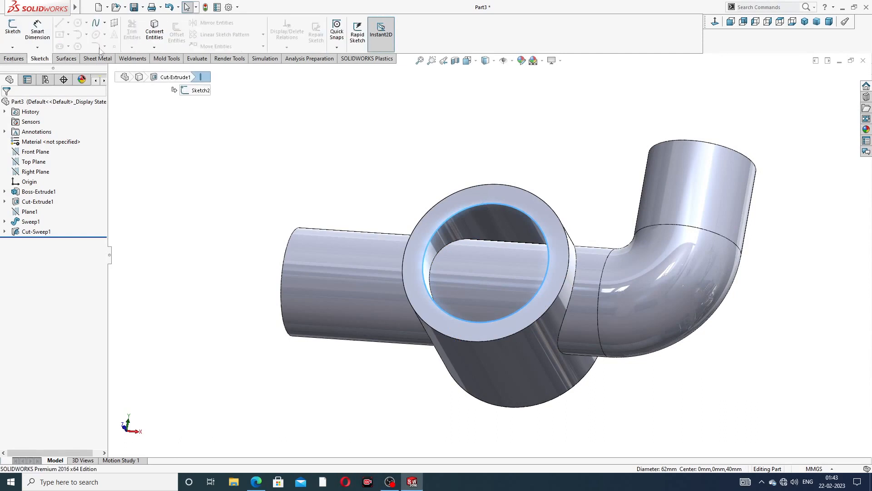
left_click(154, 34)
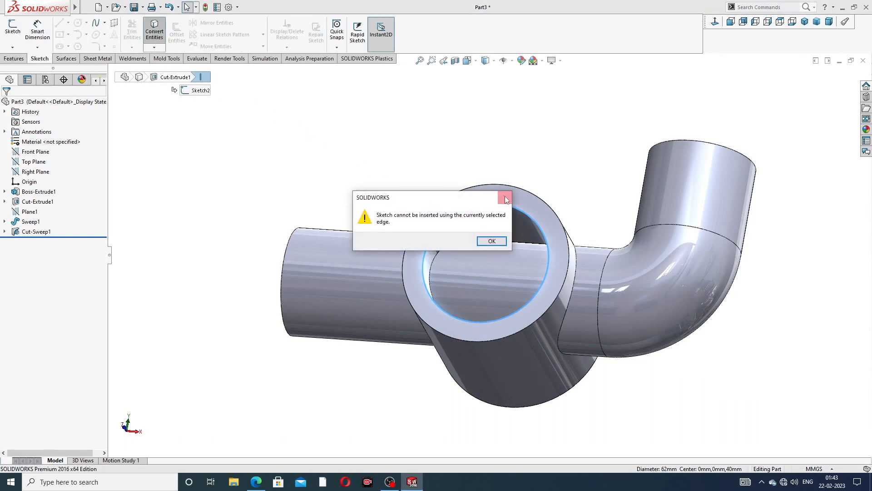
left_click(492, 241)
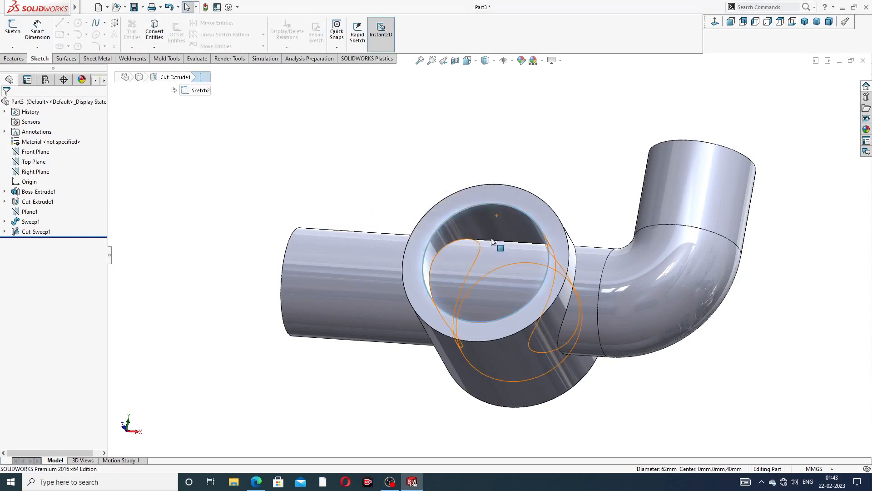
Start a sketch on the cylinder's annular end face and convert its inner bore edge into a sketch circle
left_click(522, 200)
left_click(557, 172)
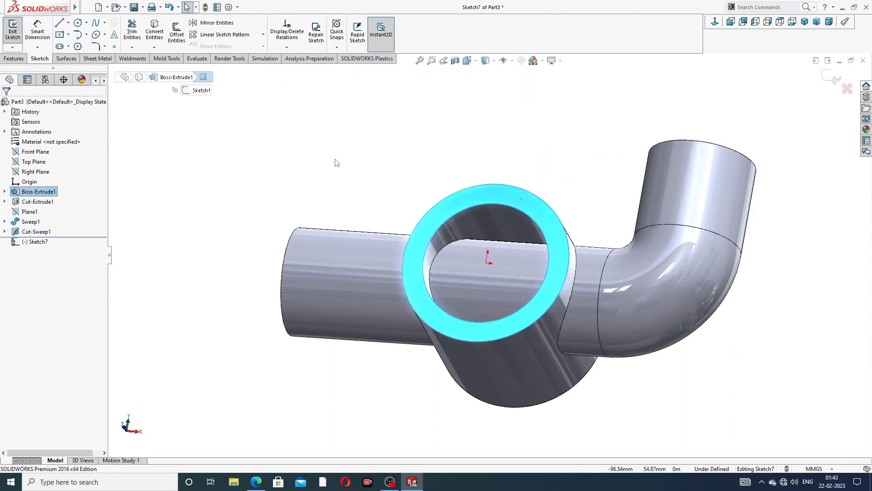
left_click(367, 168)
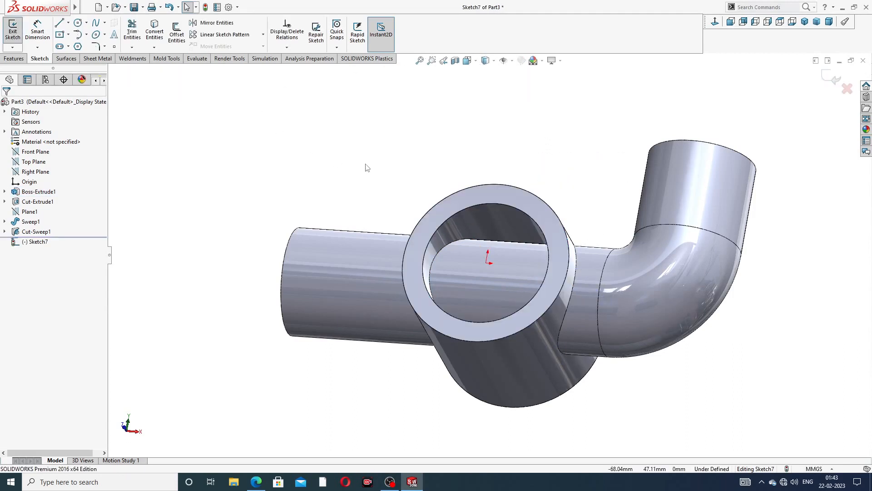
left_click(468, 207)
left_click(154, 32)
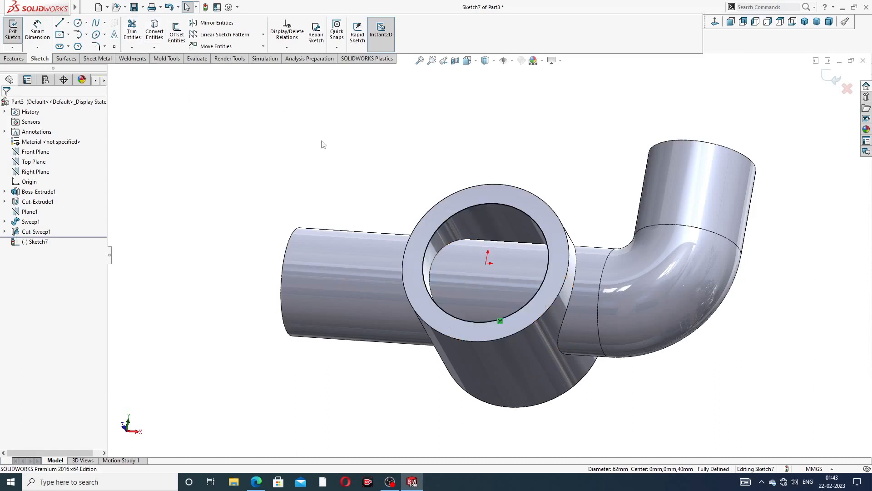
Cut-extrude the converted bore circle 72 mm blind to clear the pipe material inside the cylinder
left_click(14, 58)
left_click(135, 34)
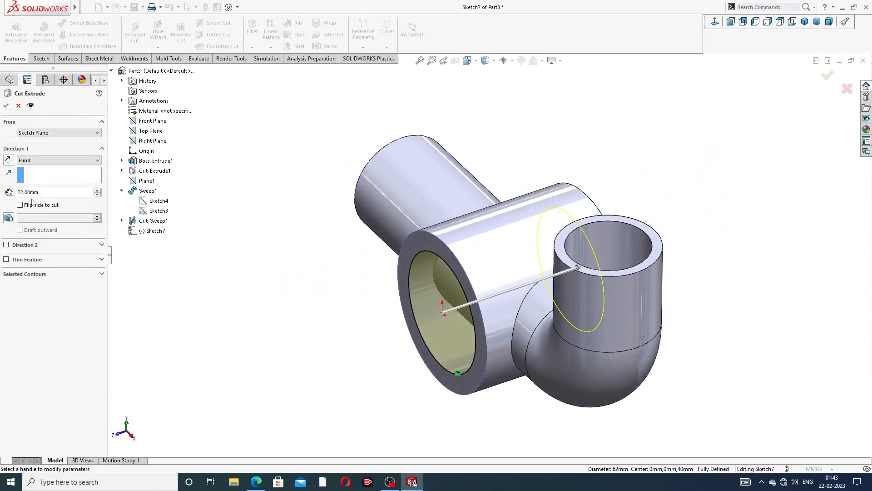
left_click(6, 105)
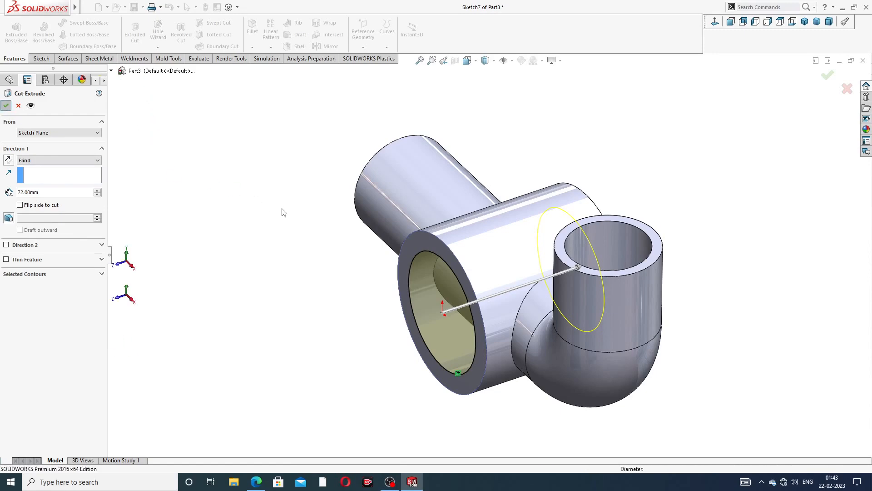
left_click(282, 212)
middle_click_drag(321, 295, 421, 279)
scroll(504, 269, "up", 3)
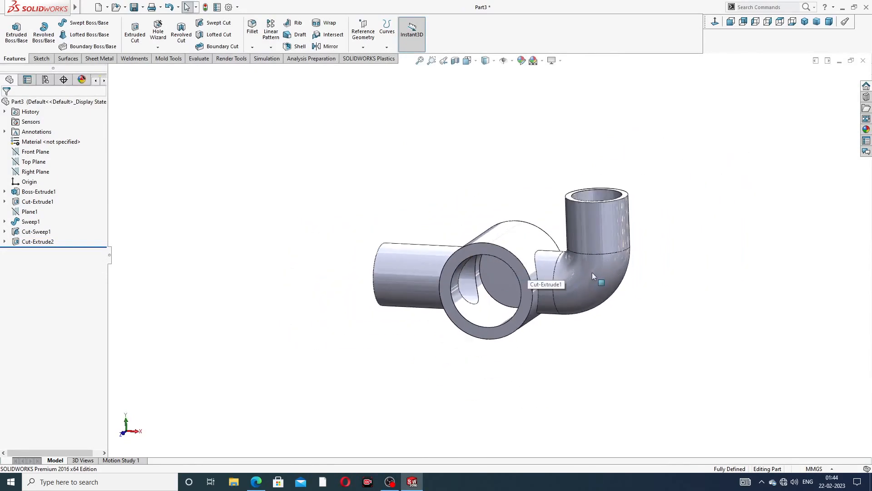
middle_click_drag(593, 272, 636, 226)
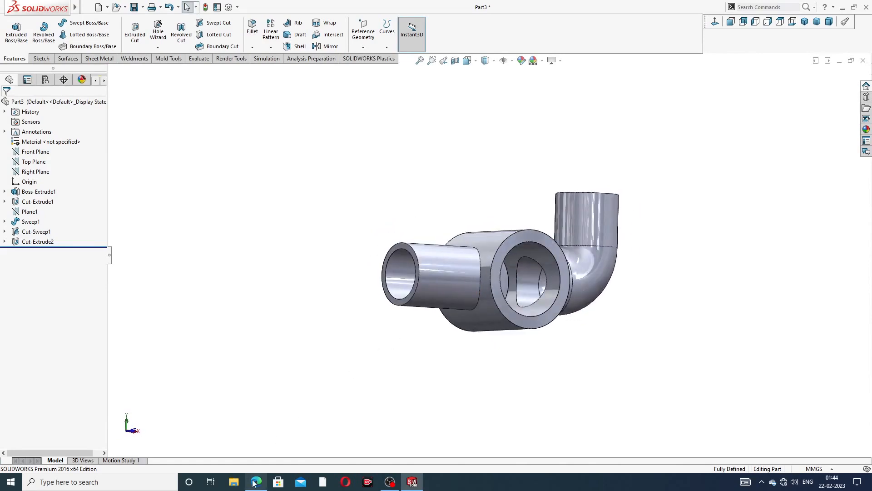
Check the drawing for the pipe collar dimensions, and start a sketch on the straight branch's annular end face
left_click(256, 482)
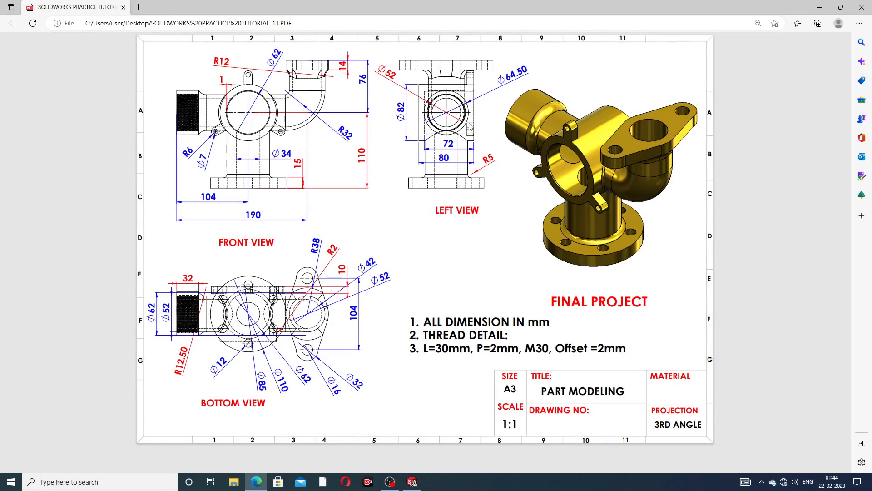
left_click(256, 482)
middle_click_drag(346, 338, 415, 296)
scroll(424, 285, "down", 3)
left_click(433, 225)
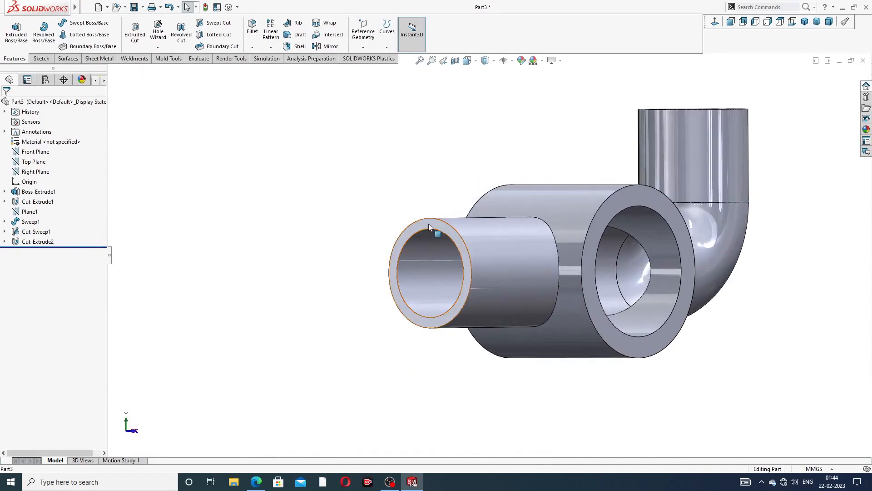
left_click(456, 194)
left_click(715, 21)
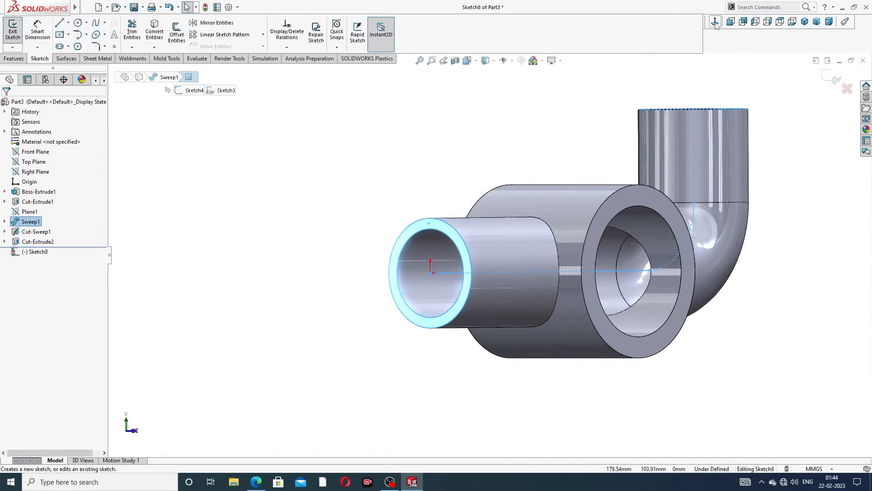
scroll(497, 224, "down", 3)
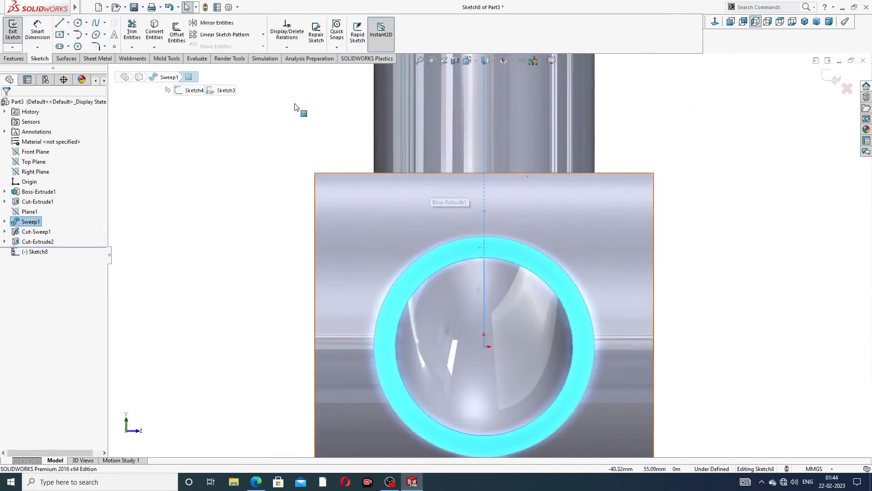
Sketch a circle of about 31 mm radius centred on the origin, around the pipe's outer edge
left_click(79, 23)
left_click(484, 346)
left_click(495, 323)
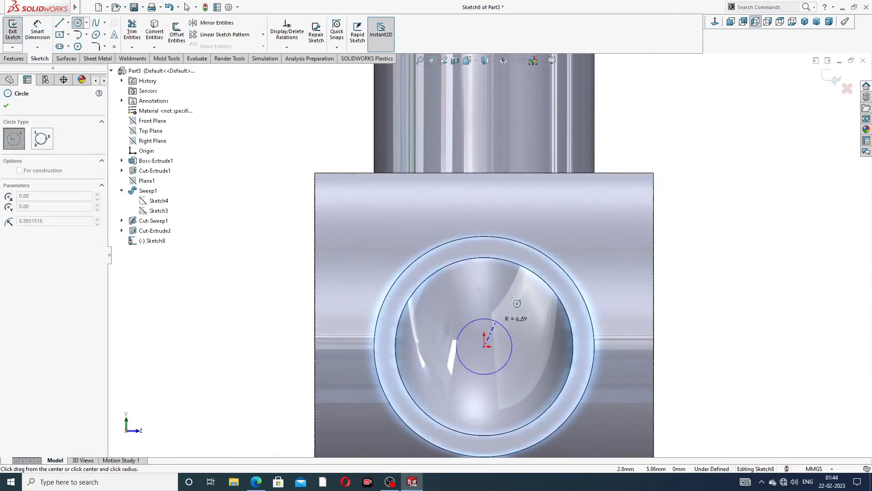
left_click(526, 221)
right_click(679, 174)
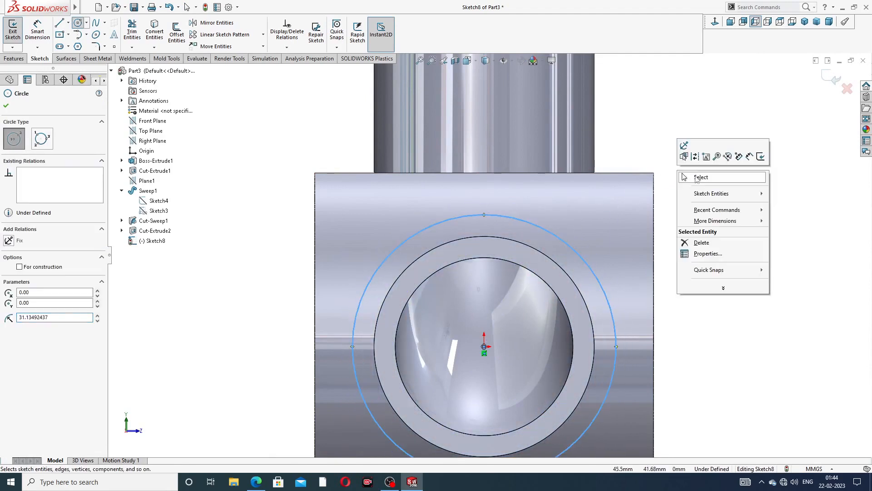
left_click(700, 178)
Dimension the circle's diameter as 64.5 mm and exit the sketch
left_click(37, 31)
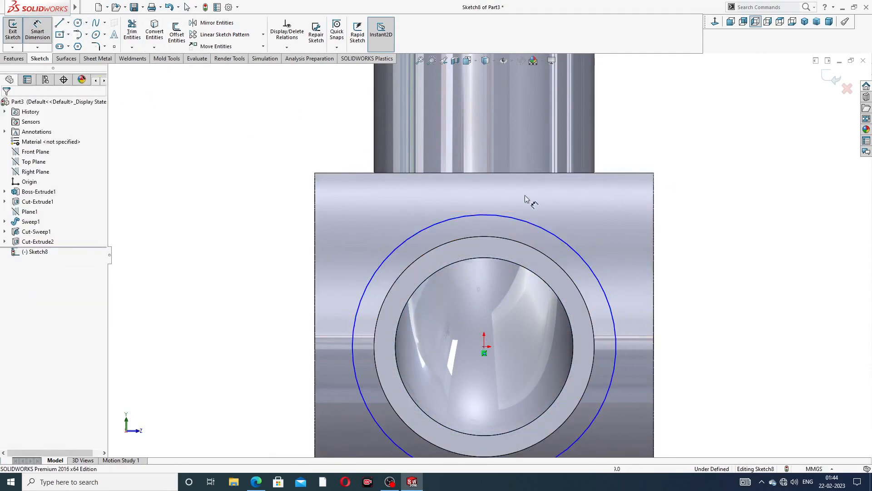
left_click(535, 225)
left_click(703, 209)
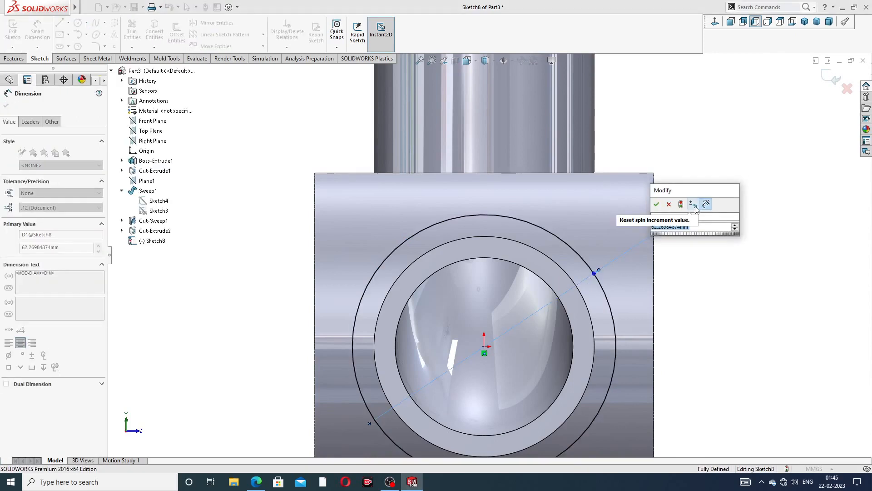
type("64.")
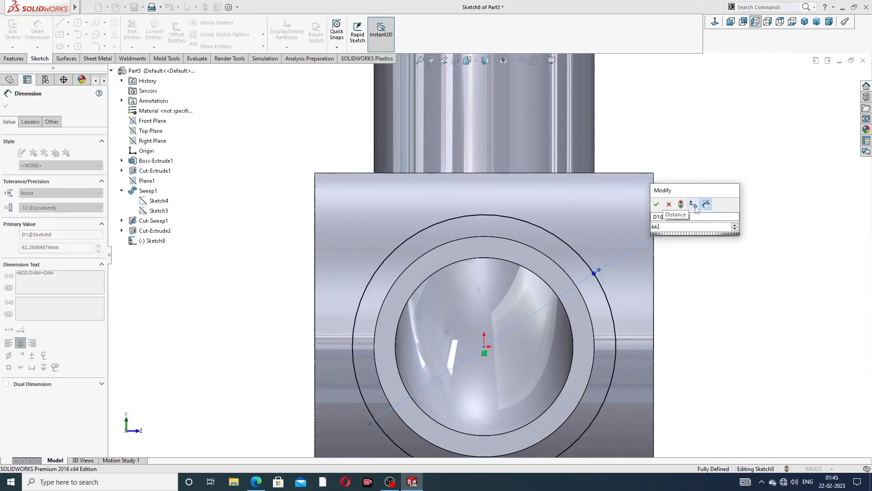
type("5")
key("Return")
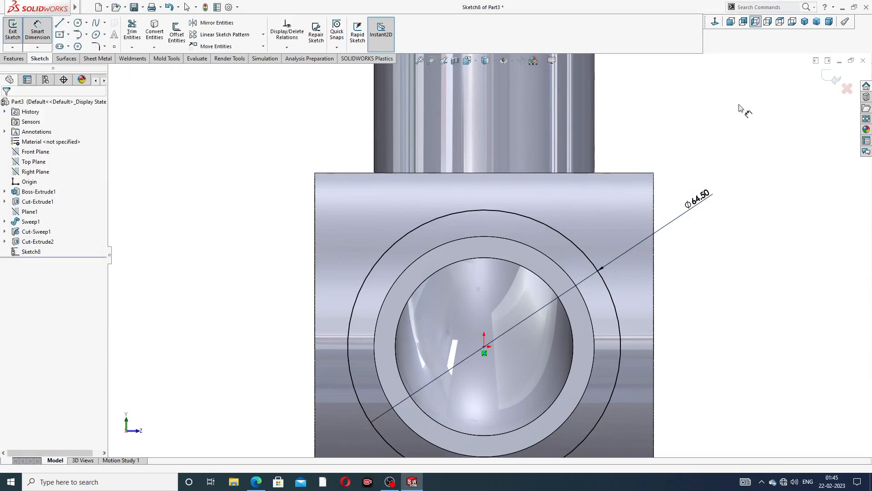
right_click(739, 107)
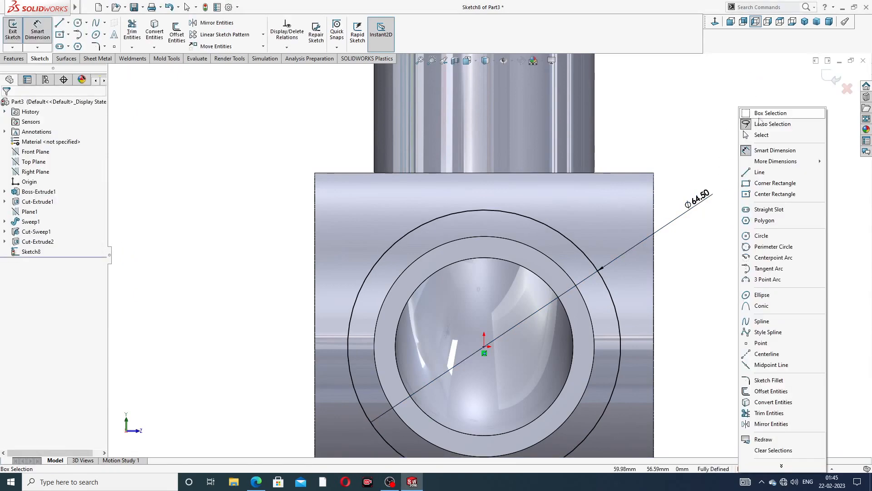
left_click(835, 78)
key("f")
middle_click_drag(230, 180, 191, 176)
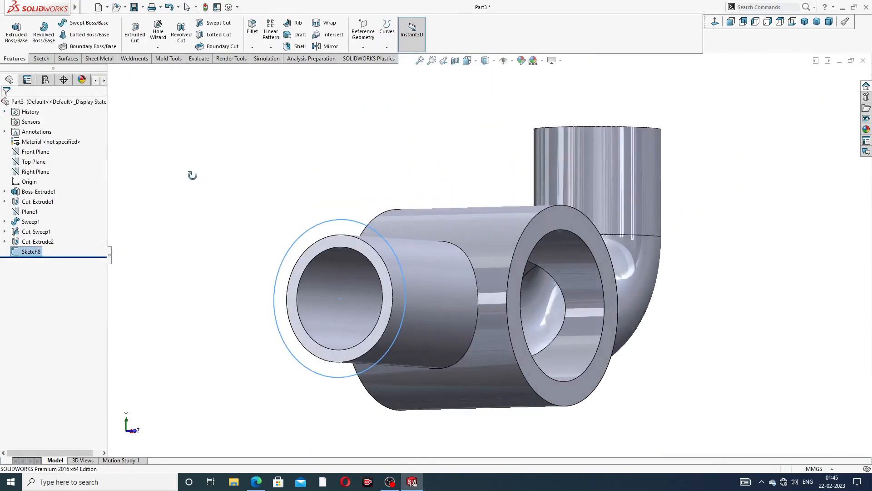
left_click(20, 36)
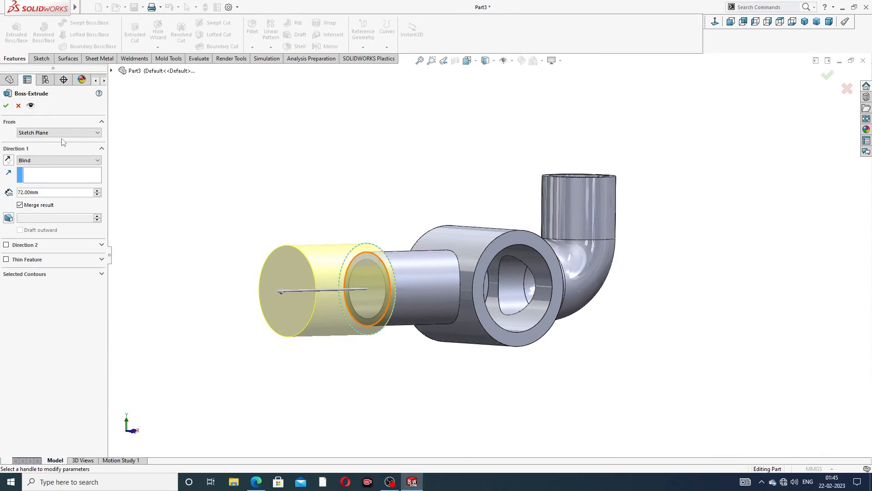
left_click(18, 106)
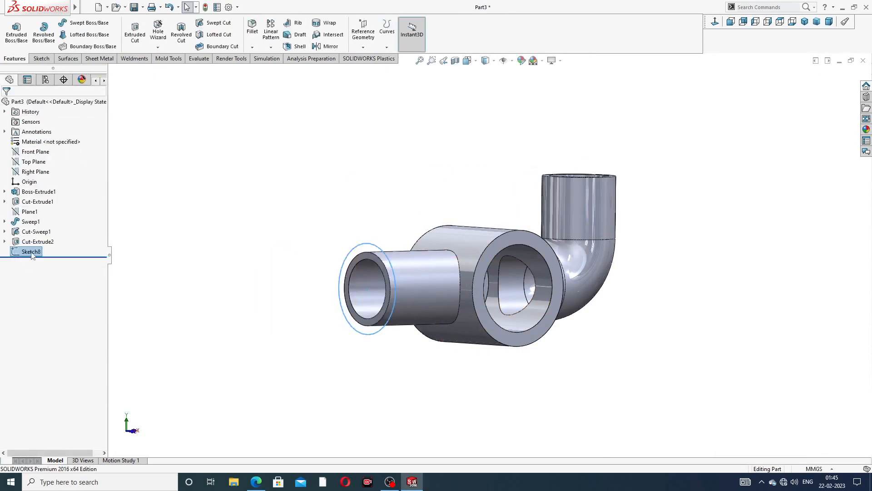
left_click(171, 235)
Reopen the collar sketch and convert the pipe's inner bore edge into a second, inner circle
left_click(37, 253)
left_click(40, 230)
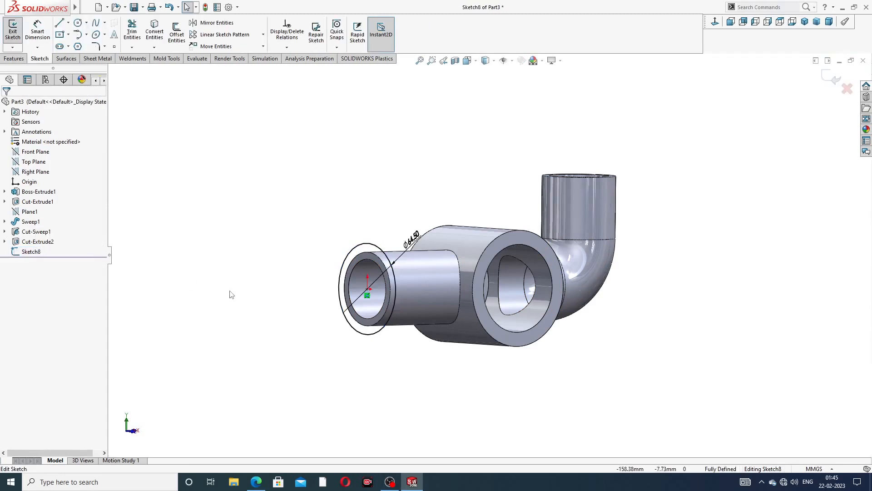
scroll(230, 296, "down", 3)
scroll(511, 236, "down", 2)
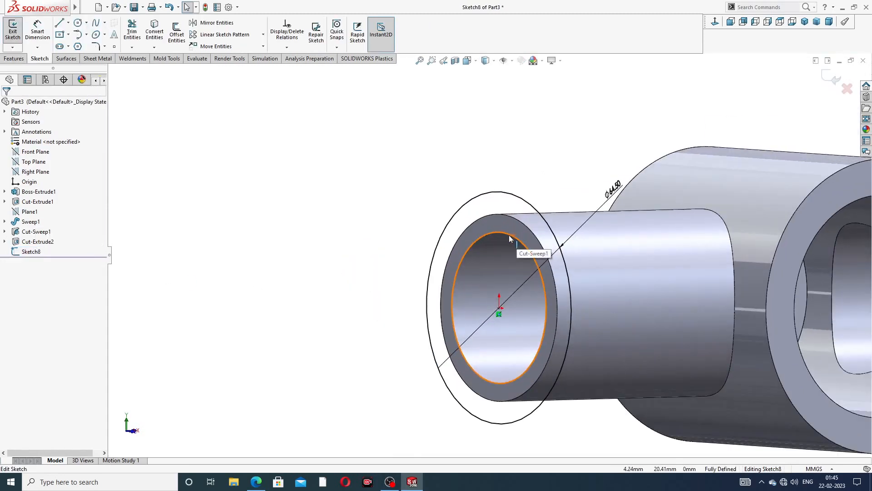
left_click(508, 238)
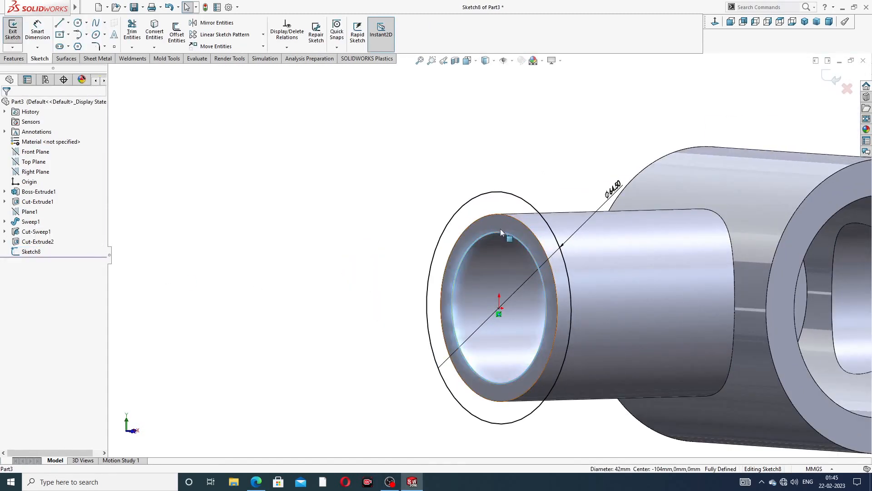
left_click(160, 36)
scroll(339, 171, "up", 3)
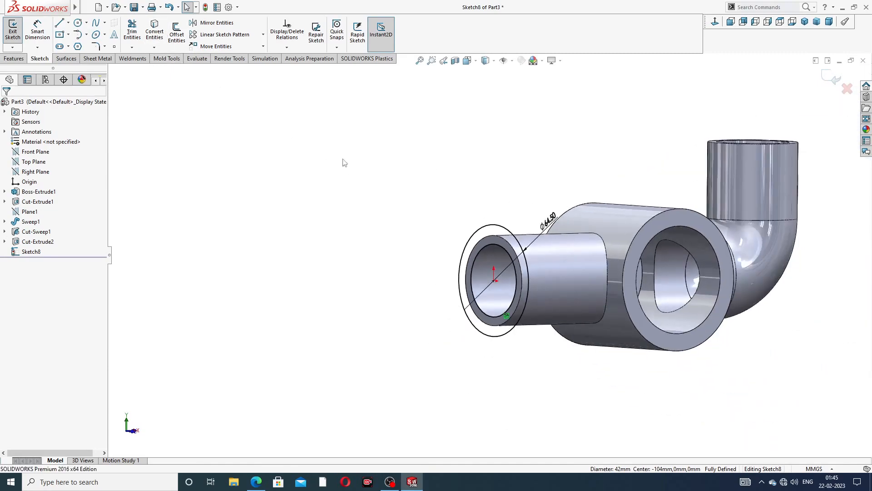
Start a blind boss extrusion of the collar ring, trying depths of 12 mm and 32 mm
left_click(13, 58)
left_click(16, 32)
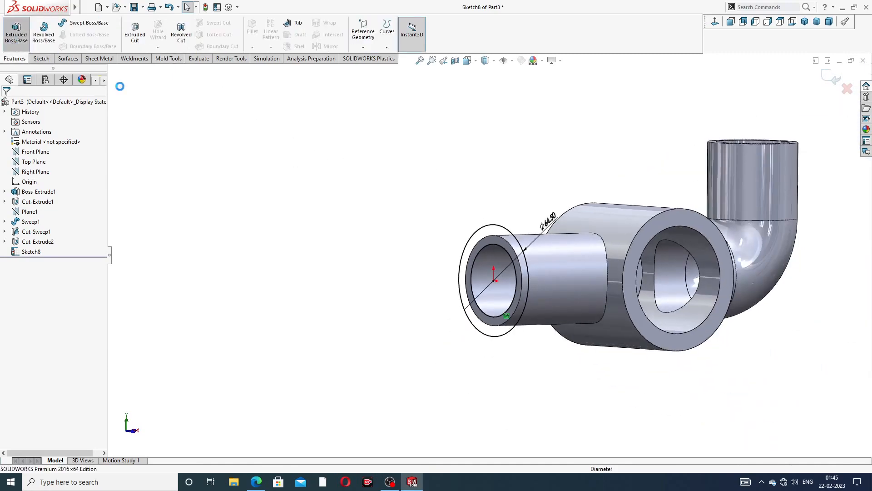
middle_click_drag(392, 197, 388, 221)
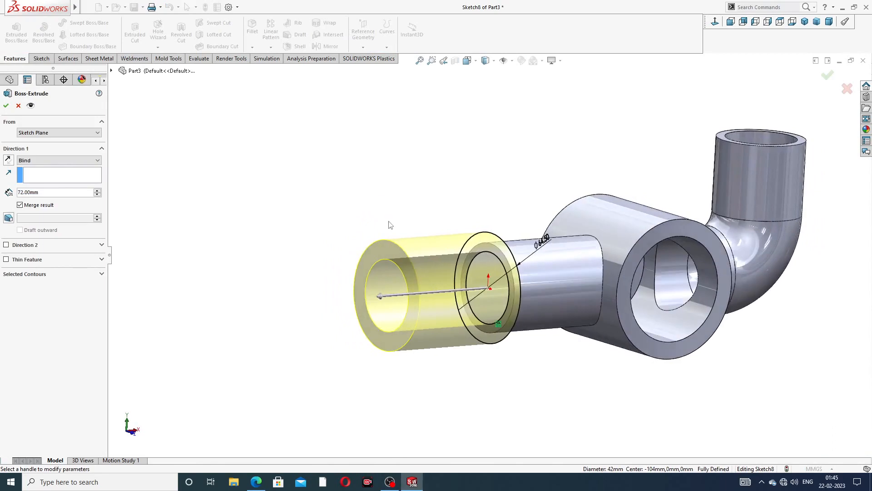
scroll(388, 220, "up", 3)
left_click_drag(49, 194, 13, 195)
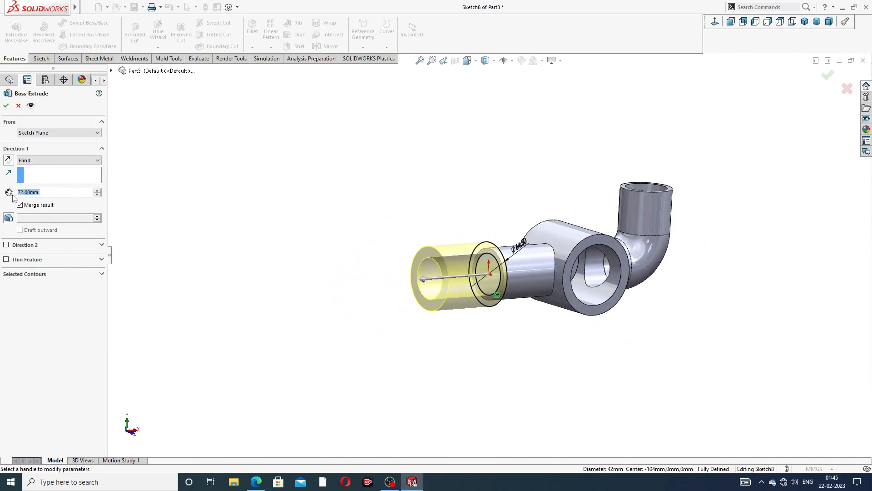
type("12")
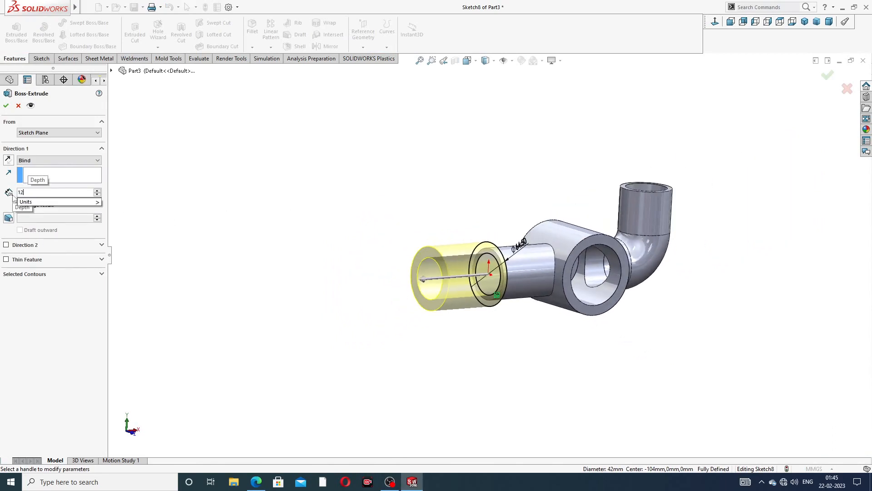
key("Return")
middle_click_drag(489, 255, 478, 260)
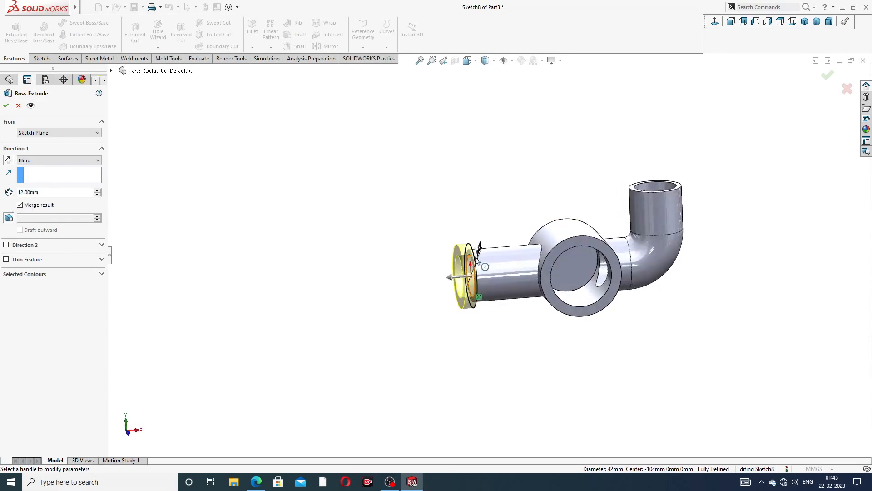
scroll(477, 259, "down", 6)
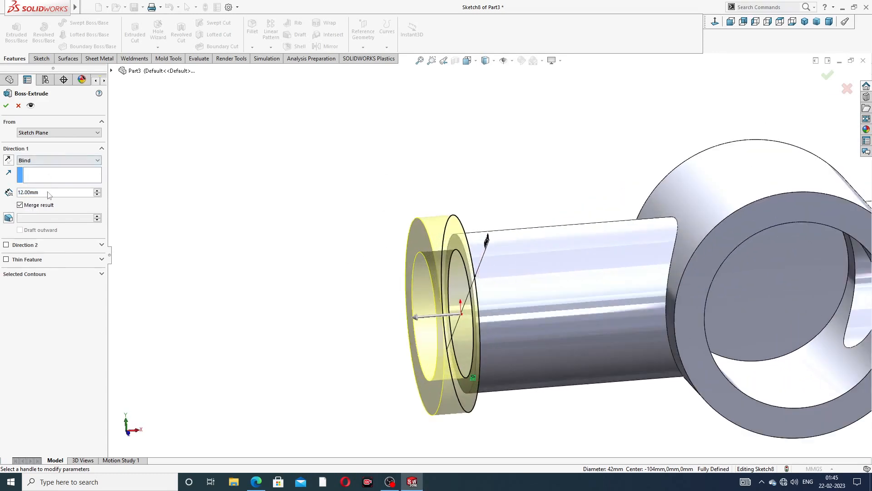
left_click_drag(50, 194, 8, 196)
type("32")
key("Return")
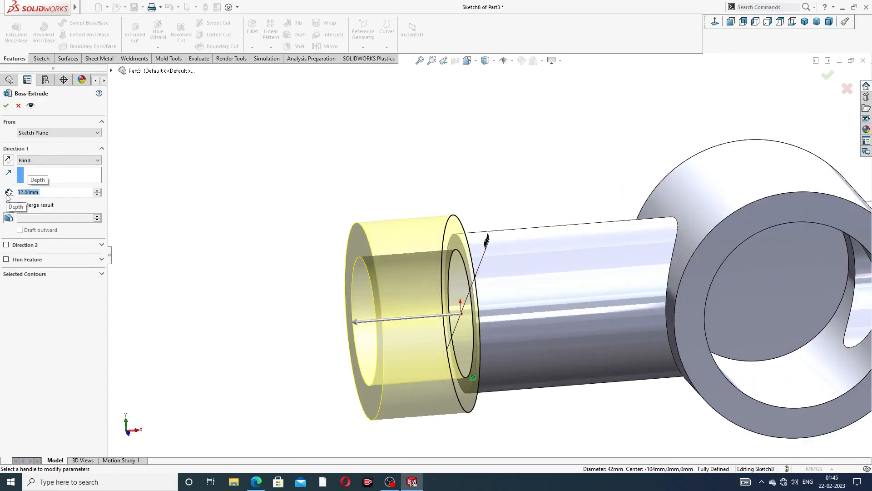
Reverse the collar extrusion back along the pipe towards the main cylinder, and complete it with a 38 mm depth
left_click(8, 160)
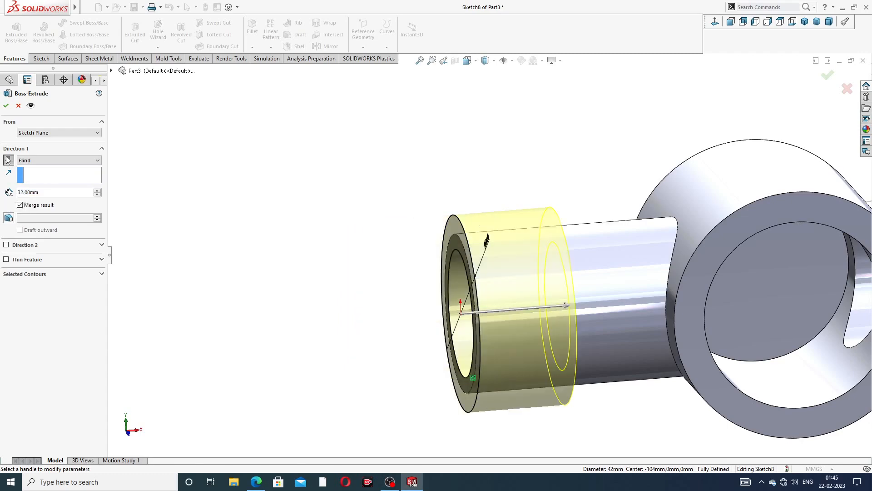
middle_click_drag(370, 264, 352, 266)
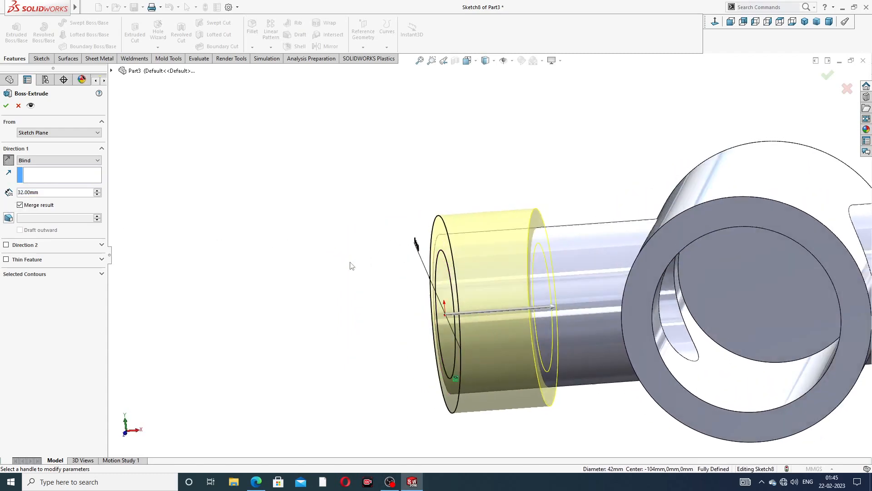
scroll(429, 294, "down", 2)
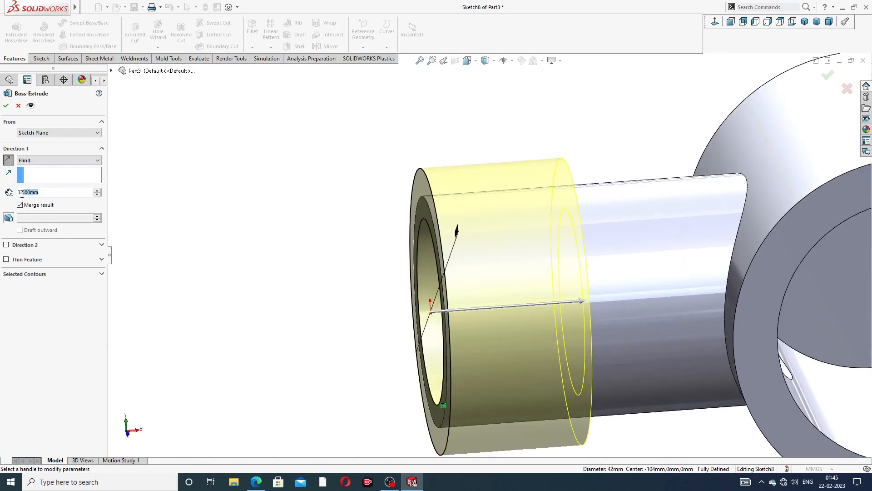
type("38")
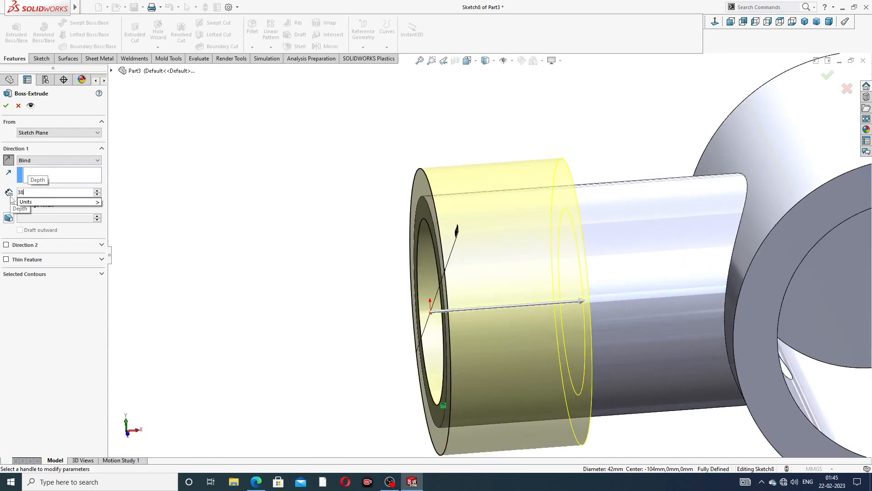
key("Return")
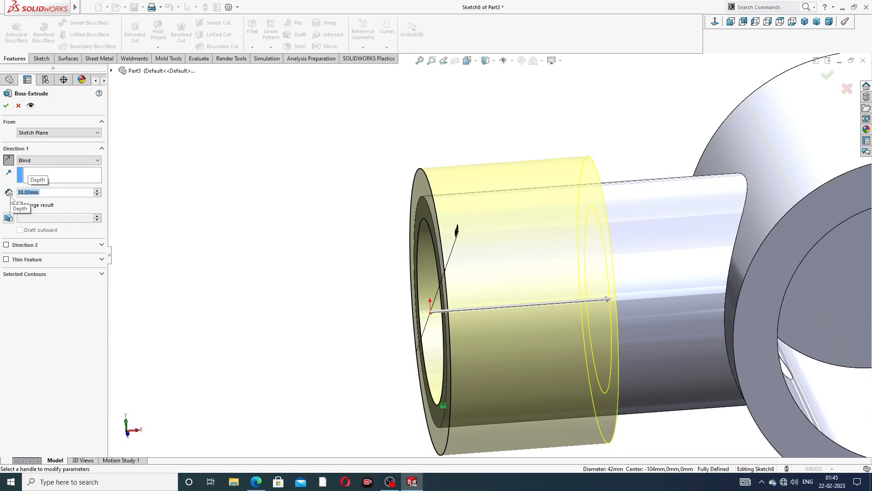
left_click(7, 106)
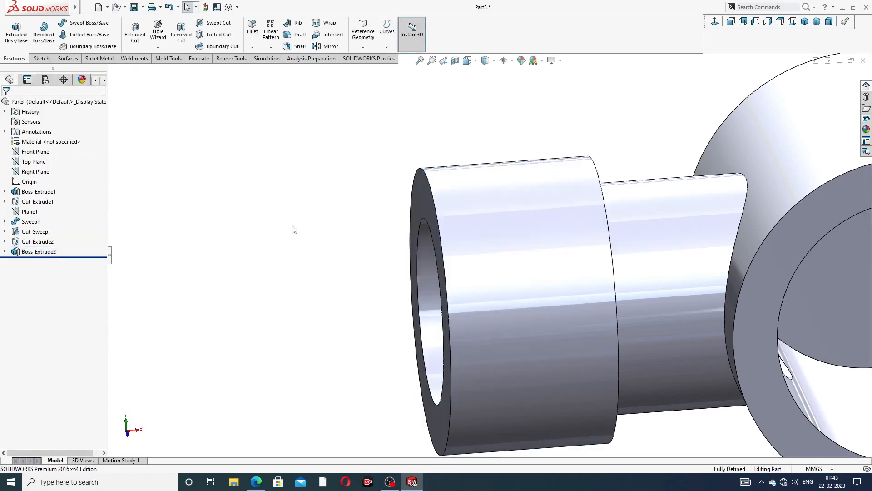
Edit the collar extrusion on the straight branch and set its blind depth to 36 mm
scroll(420, 294, "up", 4)
mouse_move(418, 291)
middle_mouse_down()
mouse_move(365, 275)
mouse_move(458, 241)
mouse_move(425, 251)
mouse_move(415, 274)
middle_mouse_up()
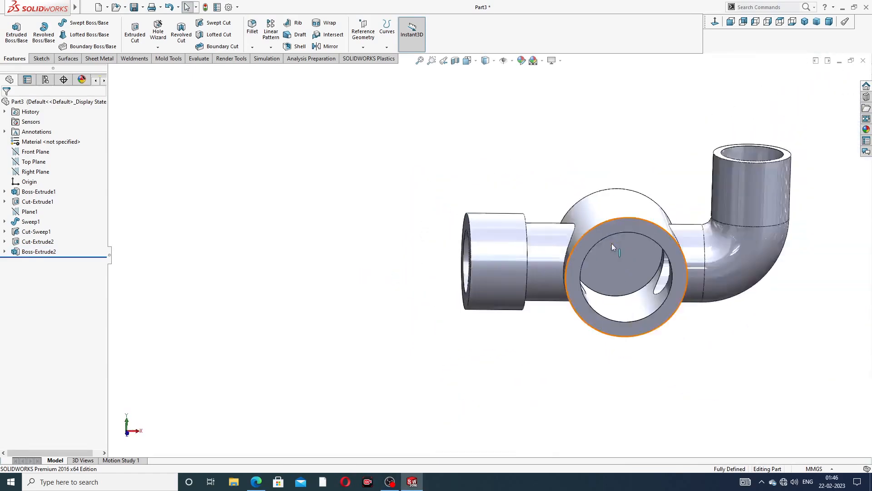
middle_click_drag(611, 244, 591, 284)
scroll(542, 287, "down", 2)
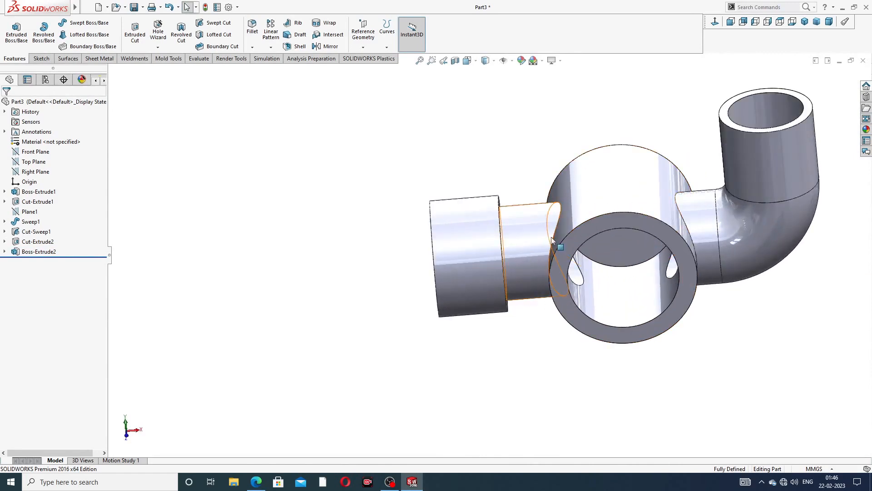
scroll(501, 284, "down", 3)
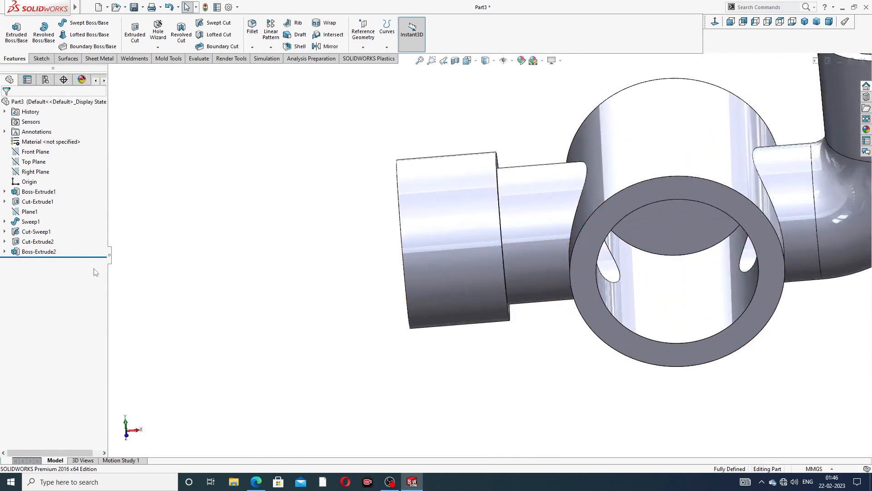
left_click(38, 252)
left_click(48, 229)
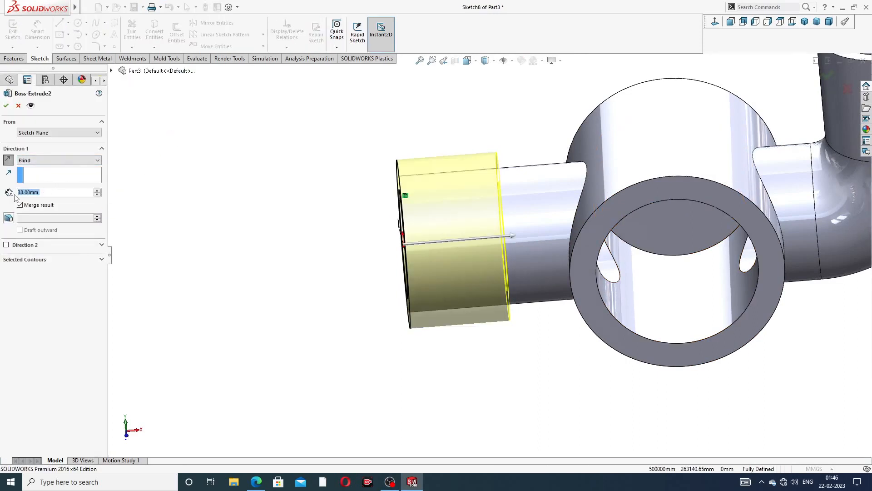
type("36")
key("Return")
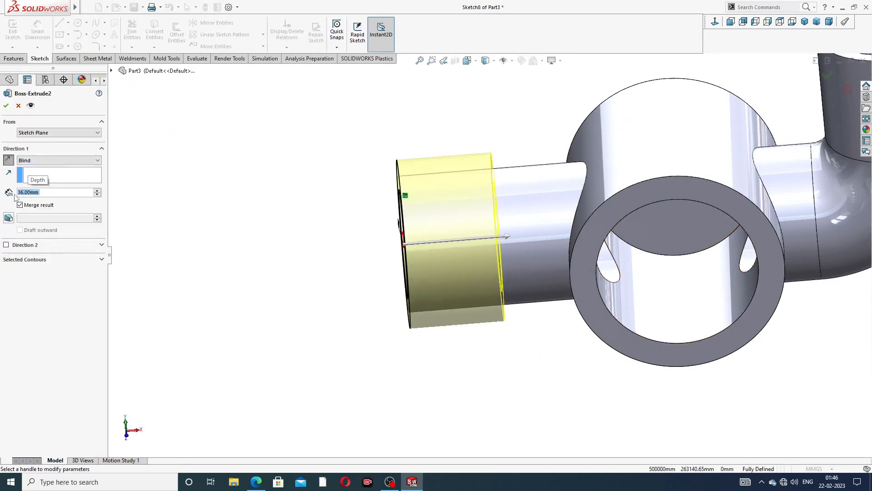
left_click(6, 105)
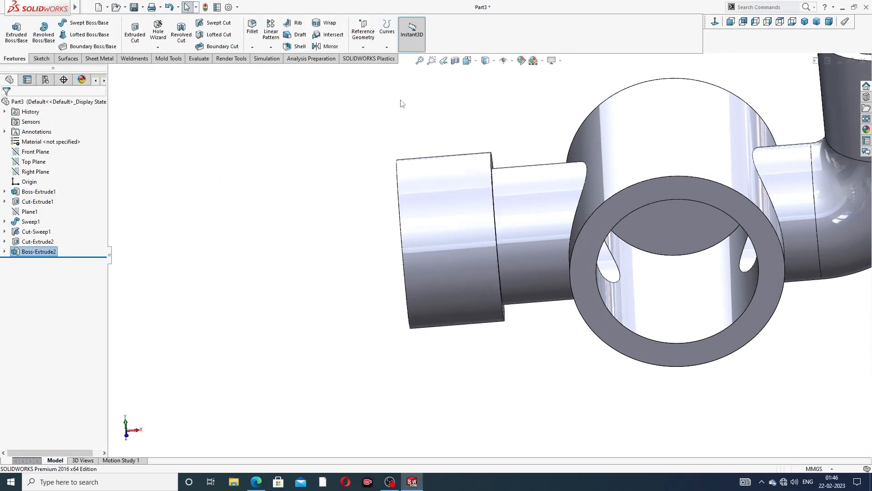
Switch to the PART MODELING drawing in the browser and examine the dimensions of the lower flanged branch
scroll(598, 175, "down", 3)
mouse_move(598, 176)
middle_mouse_down()
mouse_move(639, 164)
mouse_move(615, 173)
mouse_move(609, 200)
mouse_move(579, 207)
mouse_move(586, 176)
middle_mouse_up()
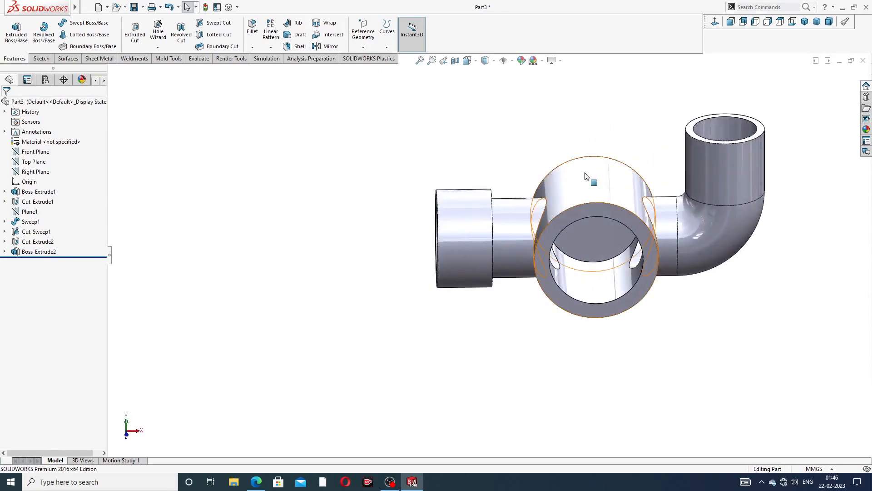
scroll(599, 203, "up", 2)
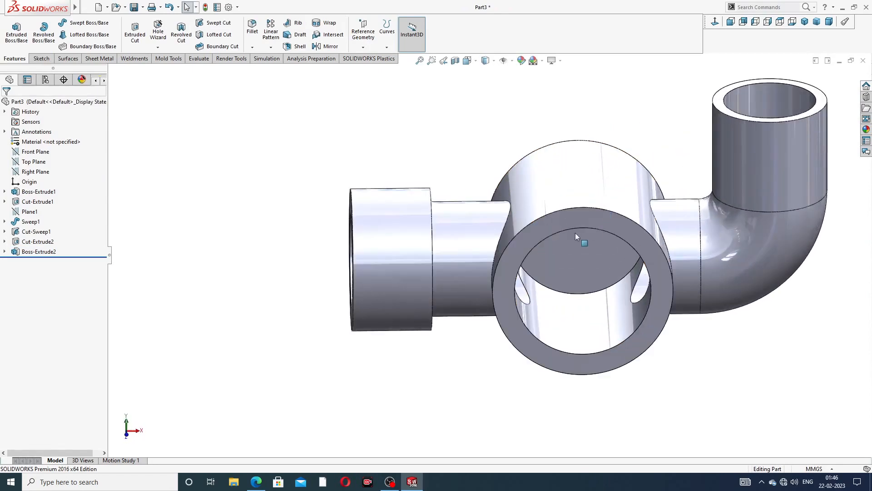
left_click(257, 482)
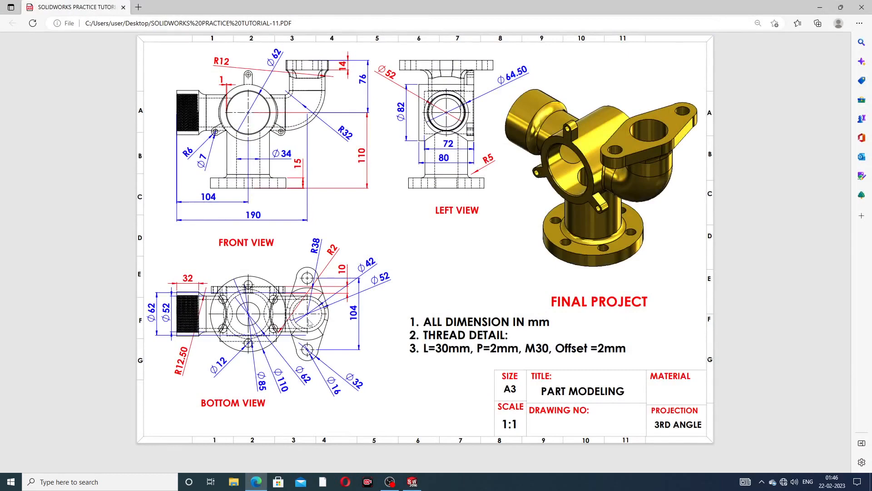
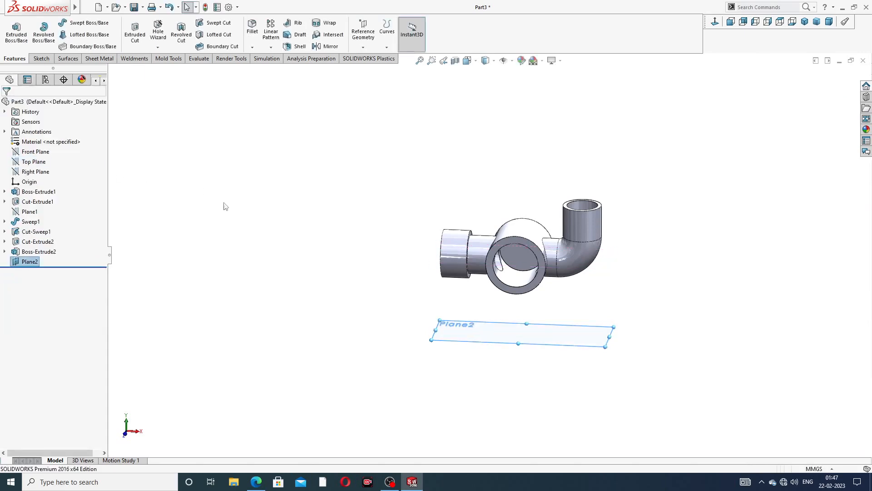
Sketch two concentric circles centred on the origin on the plane below the body, with radii of about 69 mm and 49 mm
left_click(481, 338)
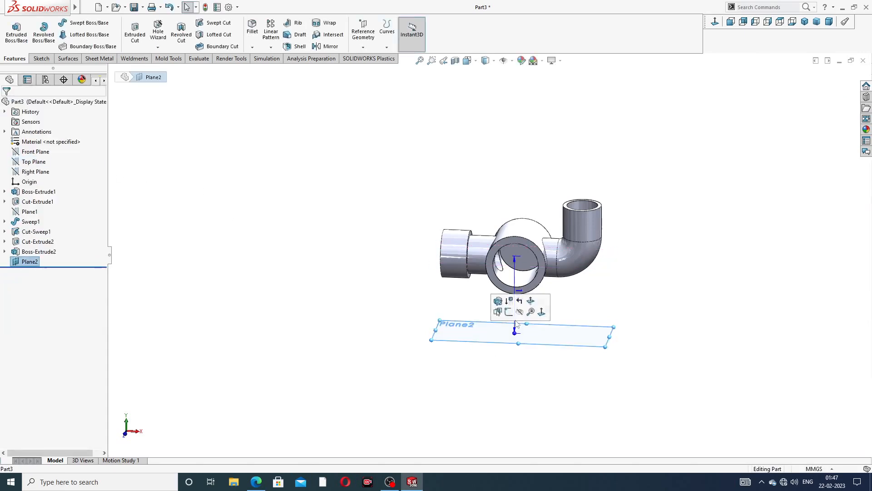
left_click(620, 315)
left_click(567, 339)
left_click(616, 306)
left_click(715, 23)
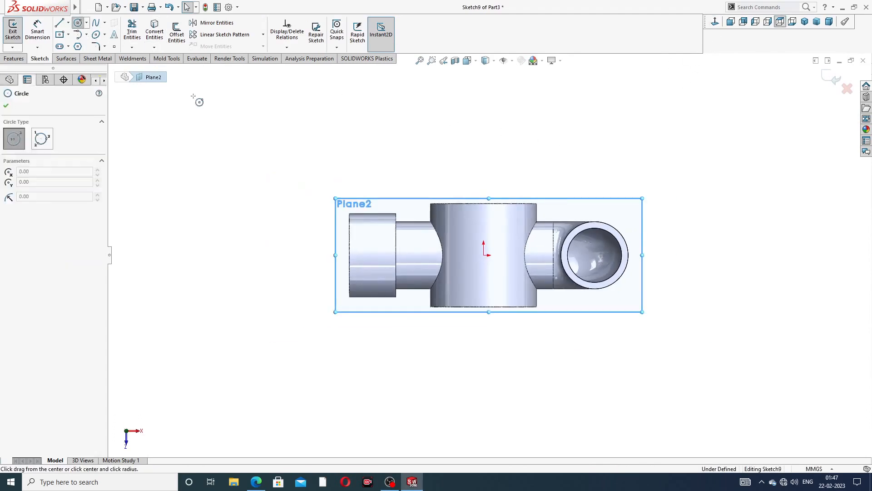
left_click(484, 255)
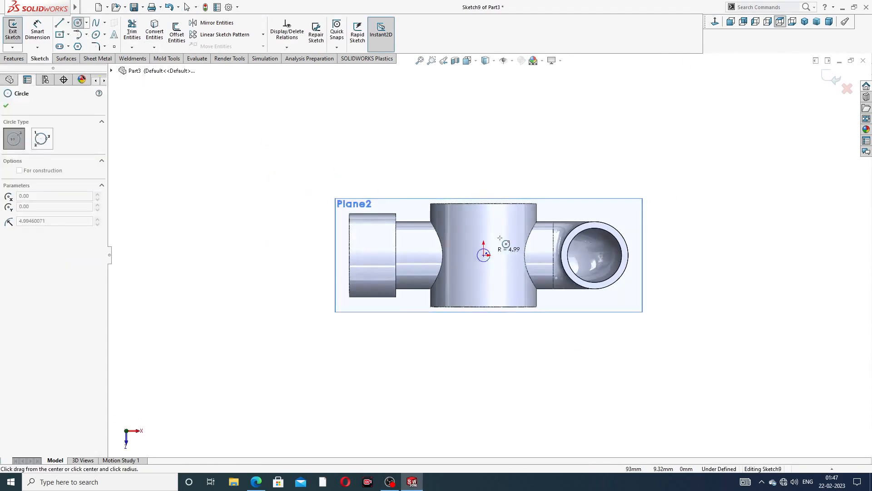
left_click(514, 171)
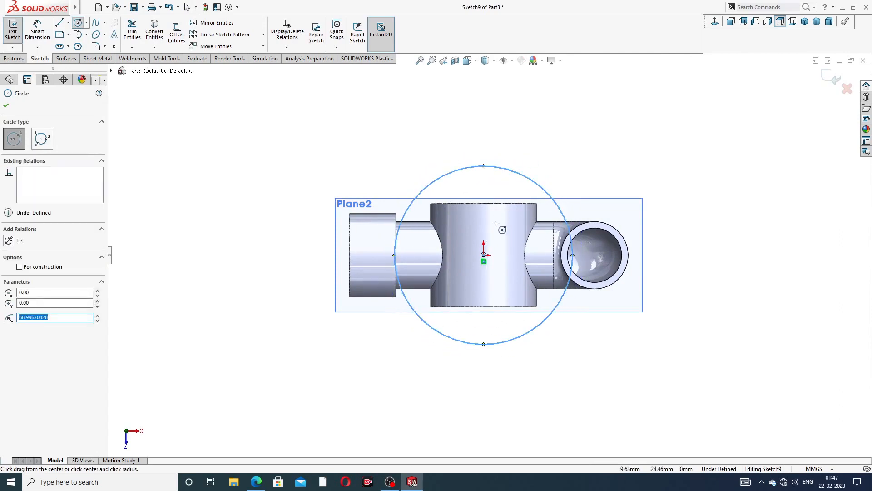
left_click(484, 255)
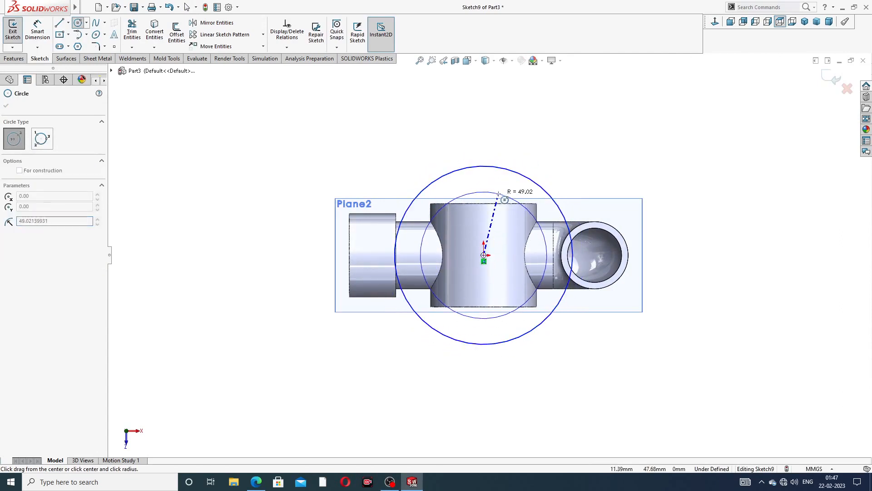
left_click(501, 194)
right_click(555, 167)
left_click(576, 171)
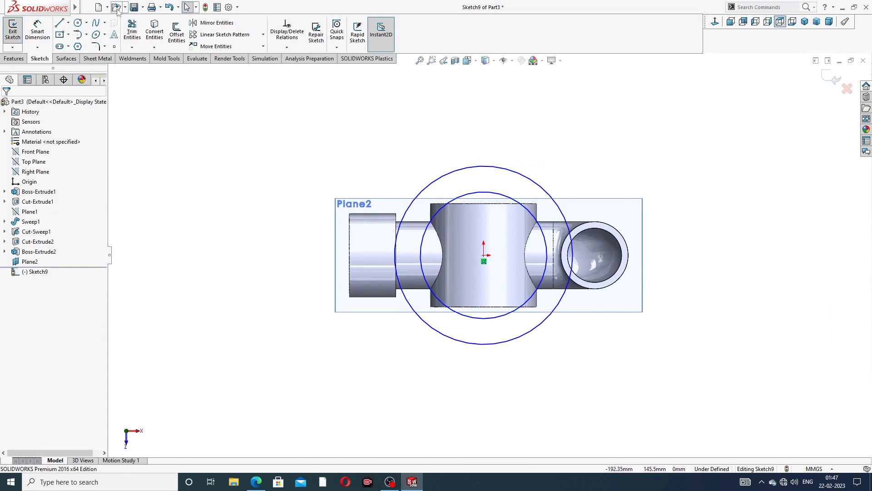
Dimension the outer circle's diameter as 110 mm
left_click(40, 31)
left_click(510, 170)
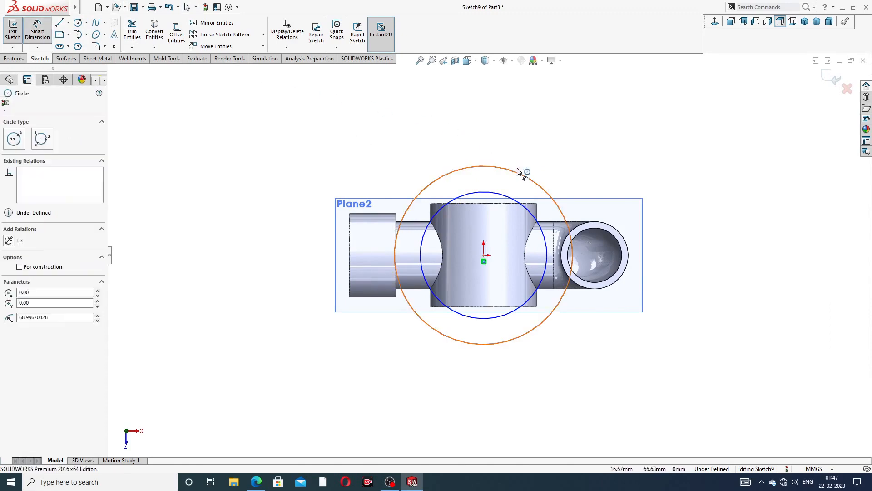
left_click(615, 142)
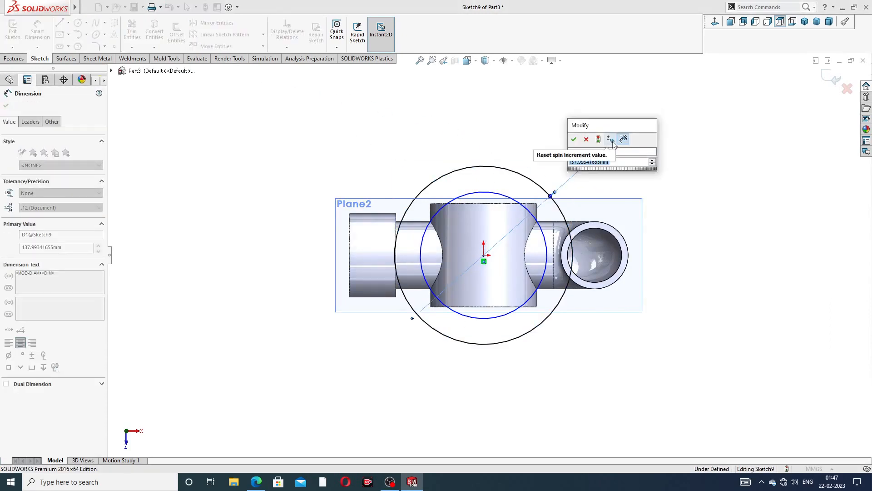
type("110")
key("Return")
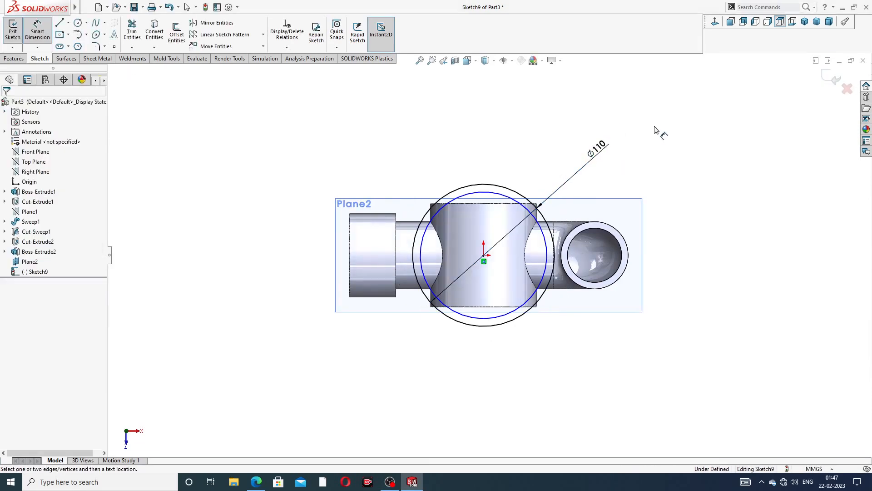
Dimension the inner circle's diameter as 85 mm and convert that circle to construction geometry
scroll(534, 177, "down", 3)
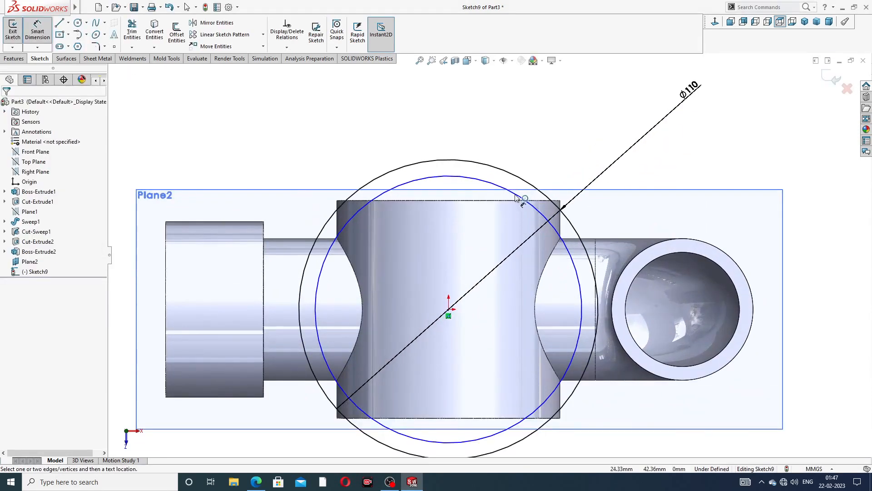
left_click(517, 196)
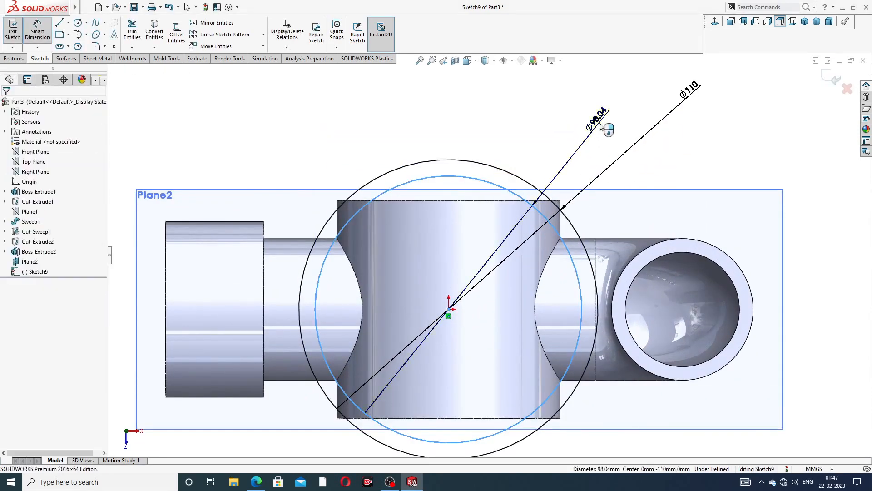
left_click(600, 126)
type("8")
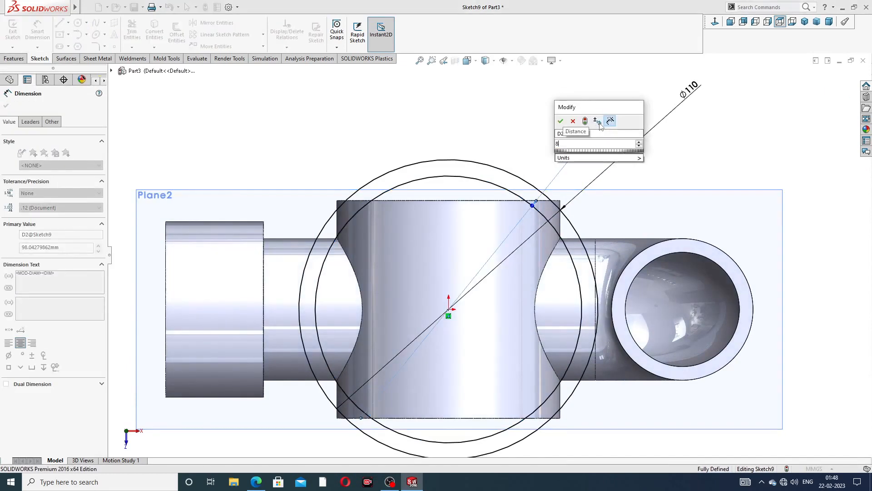
type("5")
key("Return")
key("Escape")
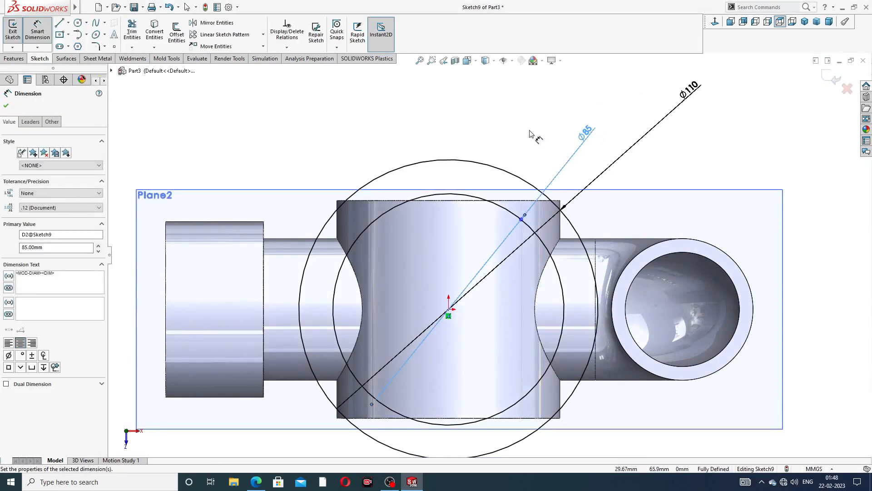
right_click(537, 135)
left_click(562, 138)
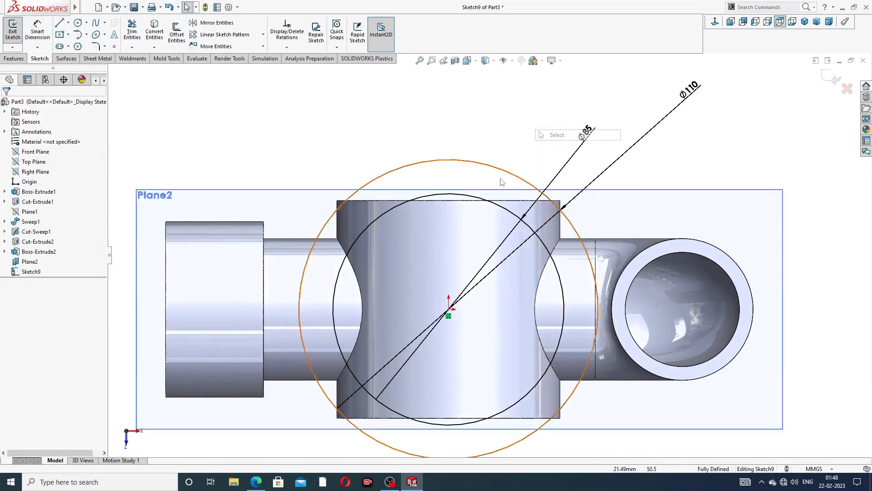
left_click(509, 212)
left_click(524, 166)
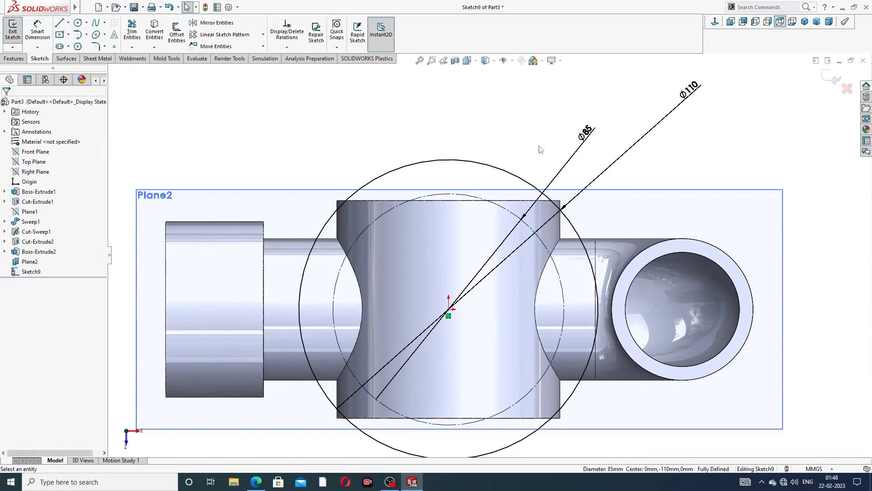
Sketch a bolt hole circle of about 4 mm radius centred on the construction circle, vertically in line with the origin
scroll(472, 210, "down", 2)
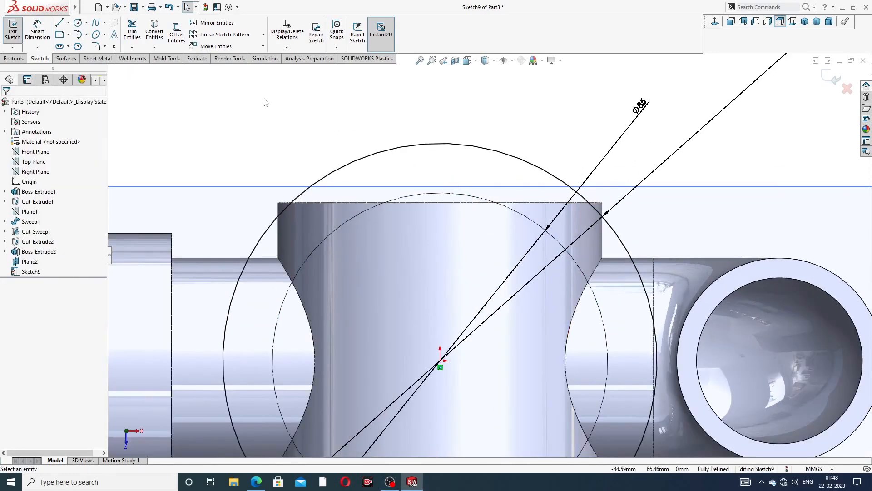
left_click(77, 22)
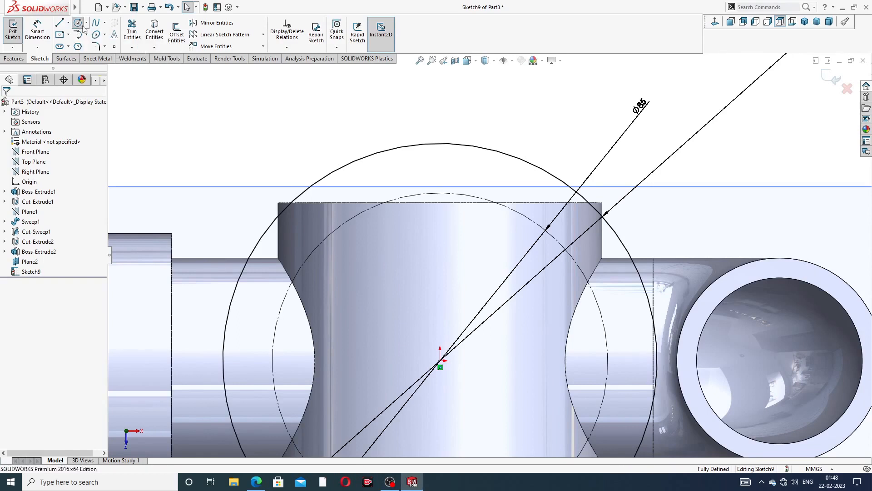
left_click(440, 193)
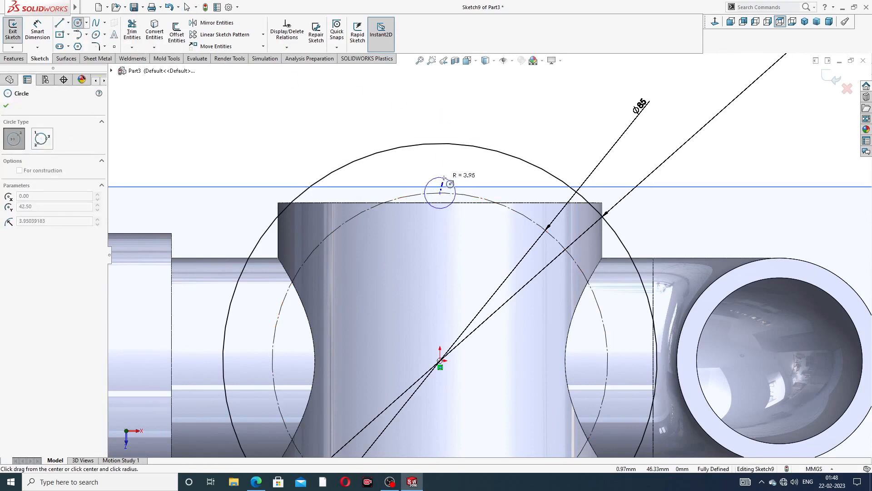
left_click(451, 182)
right_click(469, 164)
left_click(487, 171)
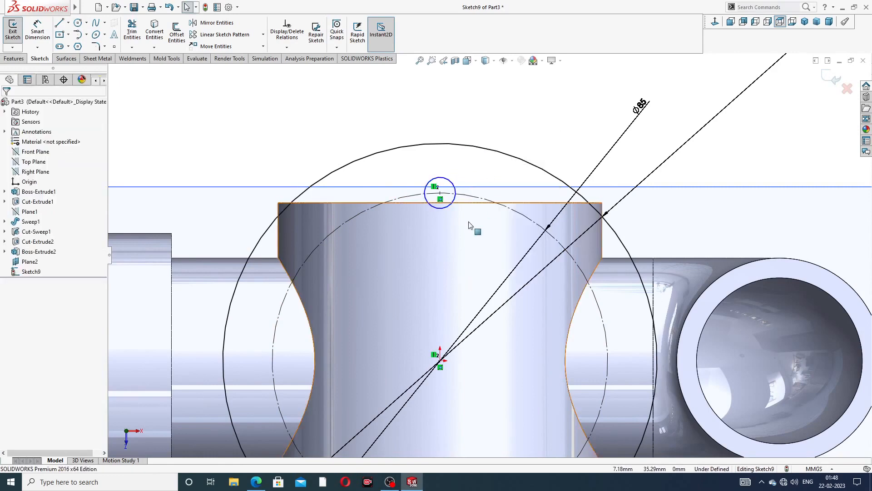
Check the bolt hole size in the browser drawing, return to SOLIDWORKS and dimension the small circle's diameter as 12 mm
scroll(468, 225, "up", 2)
left_click(256, 481)
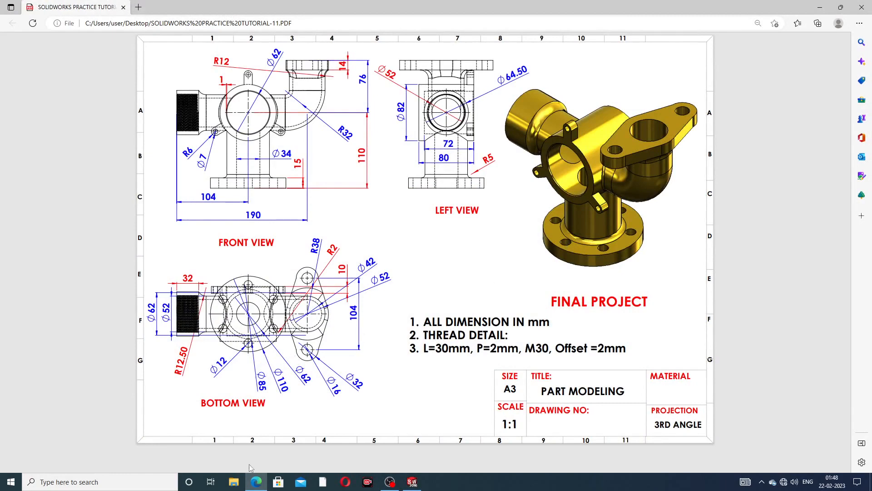
left_click(257, 483)
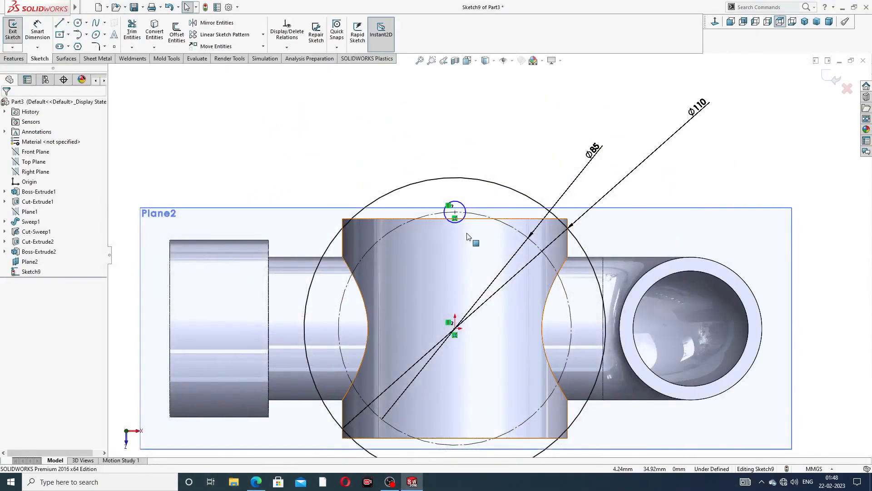
left_click(255, 481)
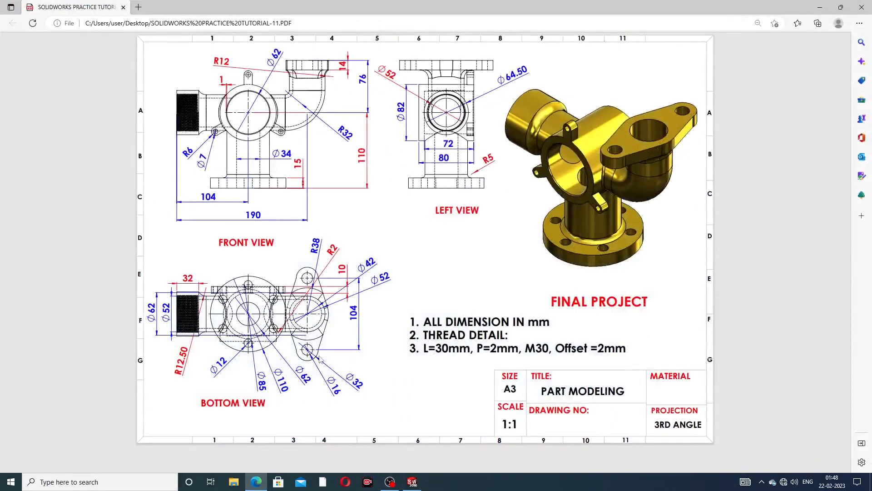
left_click(259, 482)
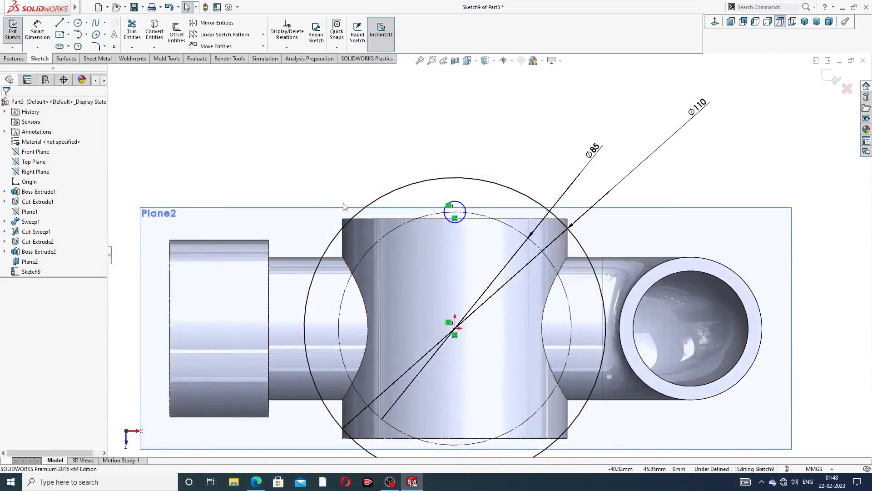
left_click(38, 31)
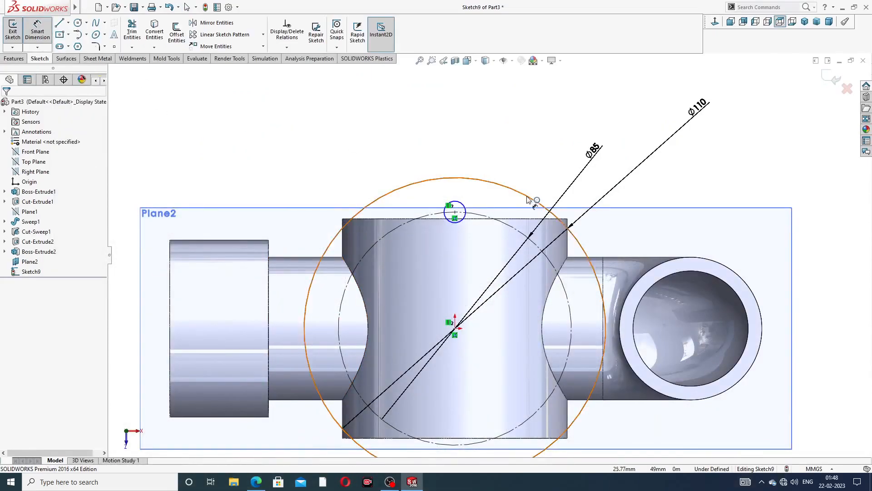
left_click(463, 205)
left_click(497, 168)
type("12")
key("Return")
left_click(553, 157)
right_click(536, 131)
left_click(564, 135)
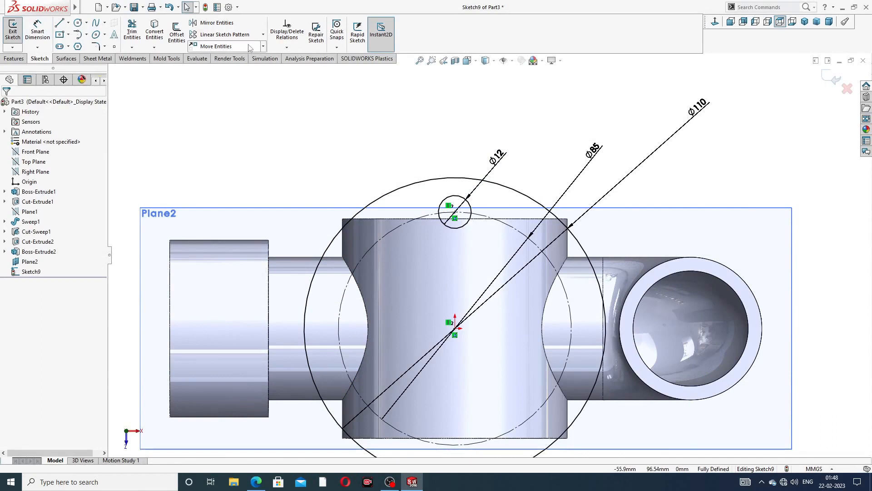
Set up a circular sketch pattern of the Ø12 bolt hole circle about the origin with 6 equally spaced instances over 360 degrees
left_click(263, 35)
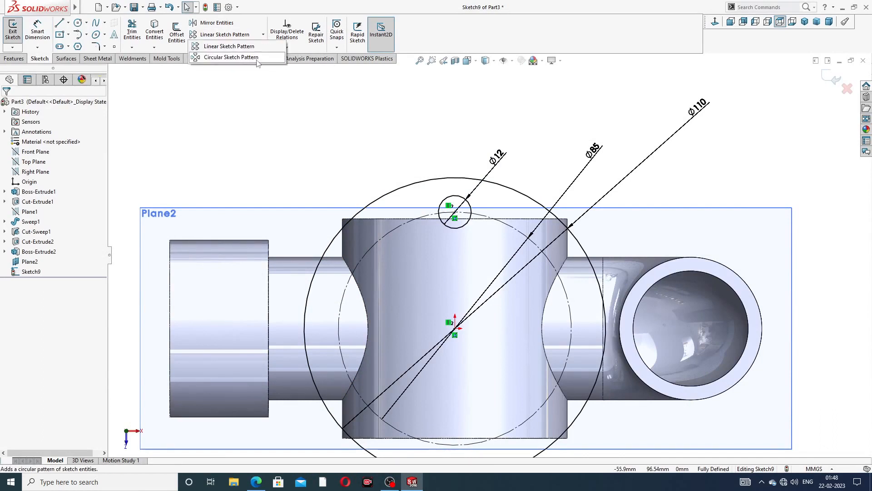
left_click(257, 58)
scroll(482, 268, "up", 4)
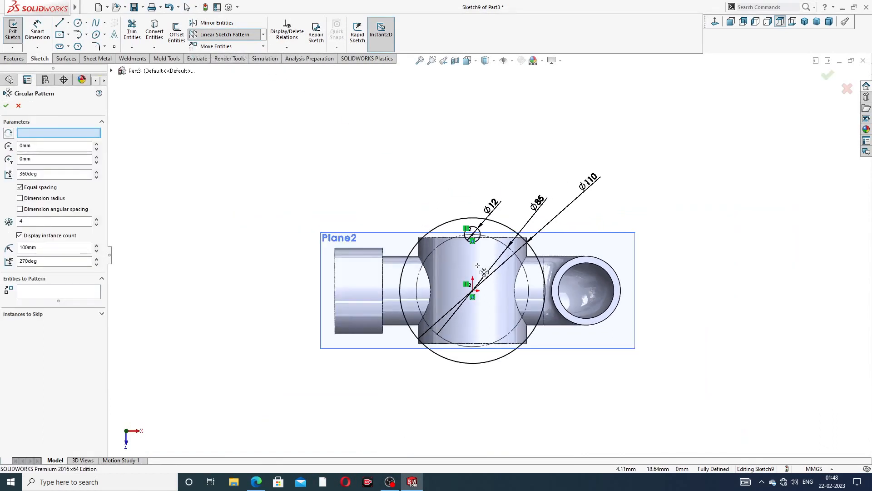
left_click(478, 243)
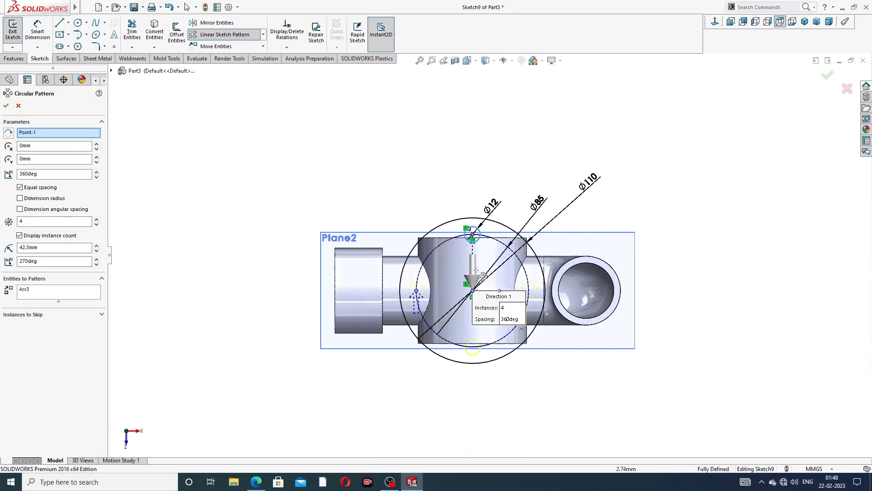
scroll(476, 288, "down", 5)
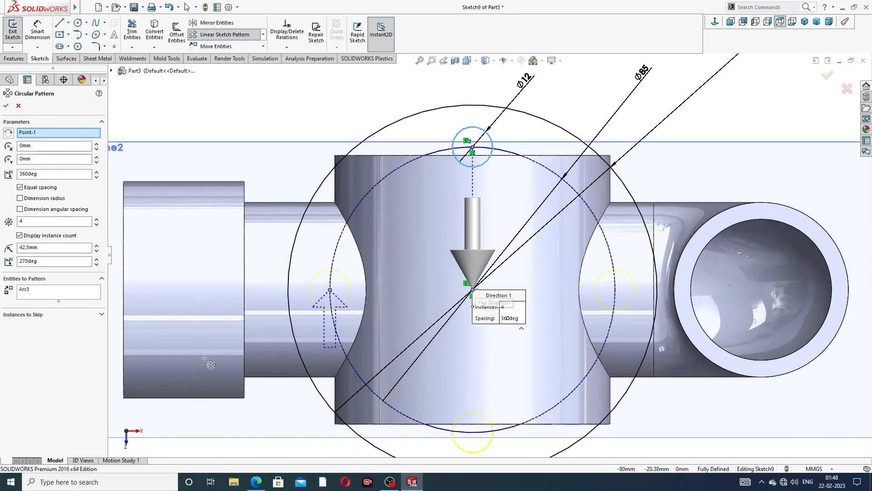
left_click(96, 220)
left_click(96, 220)
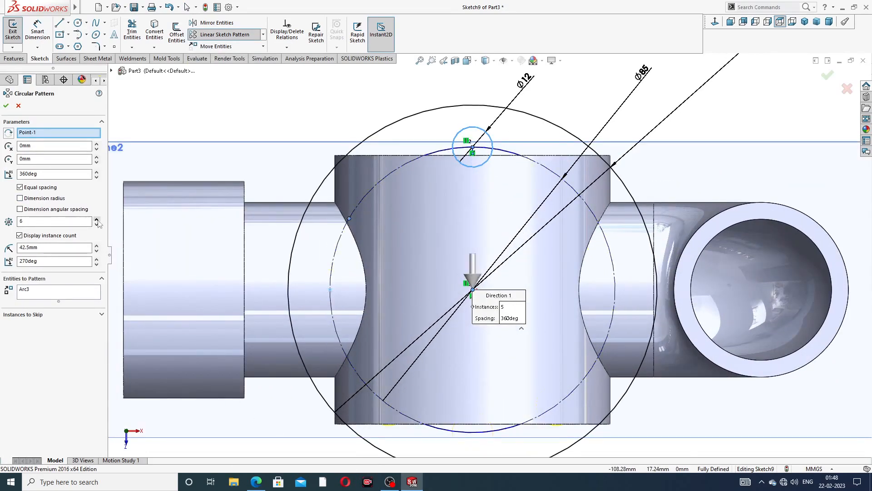
Check the flange's bolt hole layout in the browser drawing and return to the circular pattern in SOLIDWORKS
left_click(256, 482)
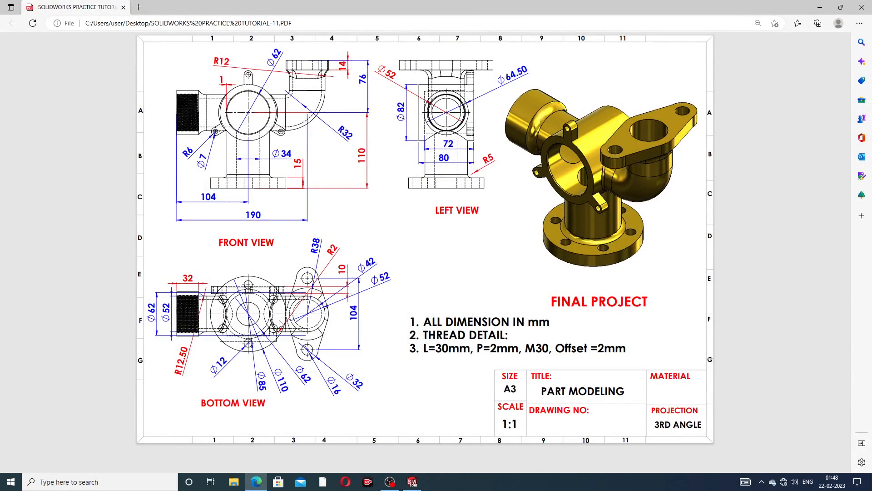
left_click(256, 484)
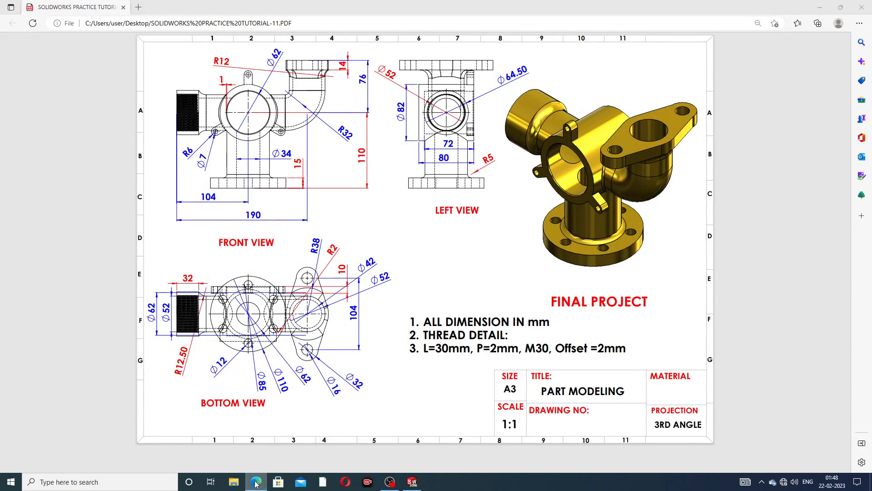
left_click(270, 468)
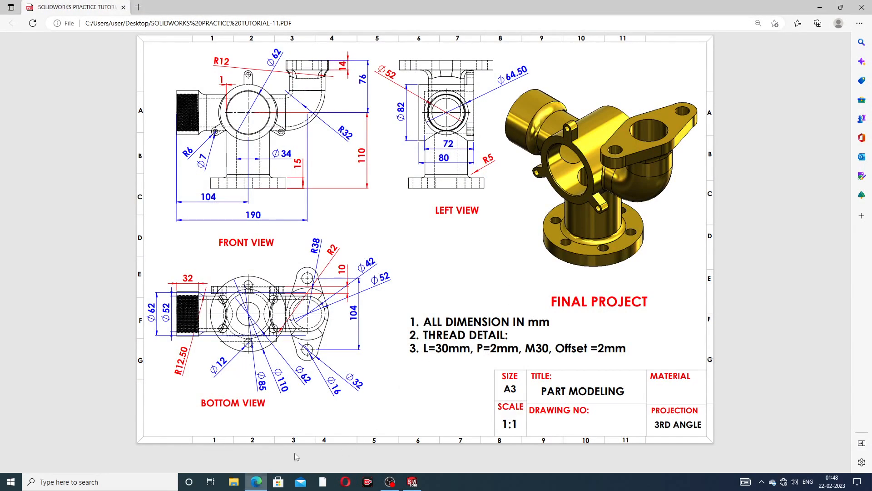
left_click(259, 483)
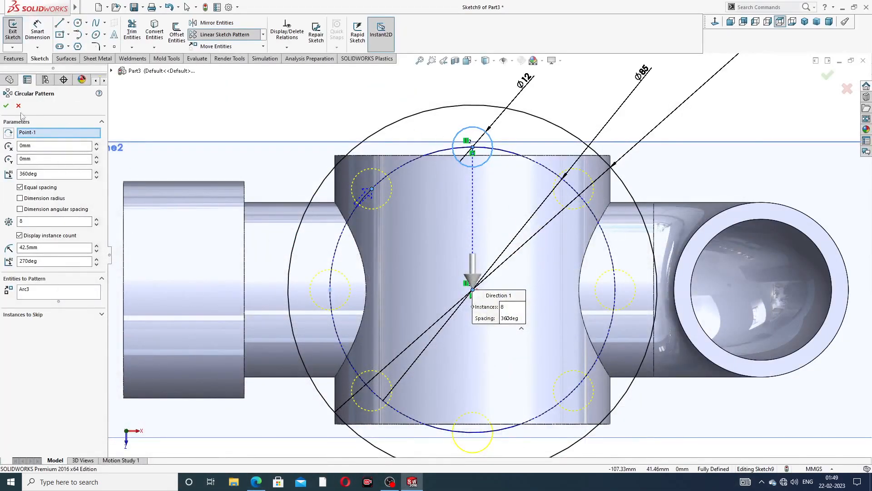
Complete the circular pattern of eight equally spaced 12 mm circles over 360 degrees and reposition the diameter dimensions clear of the sketch
left_click(6, 106)
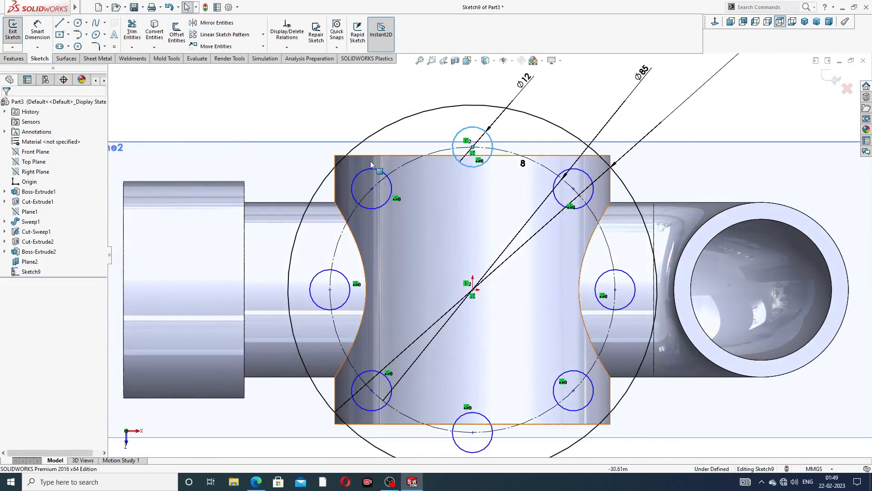
key("z")
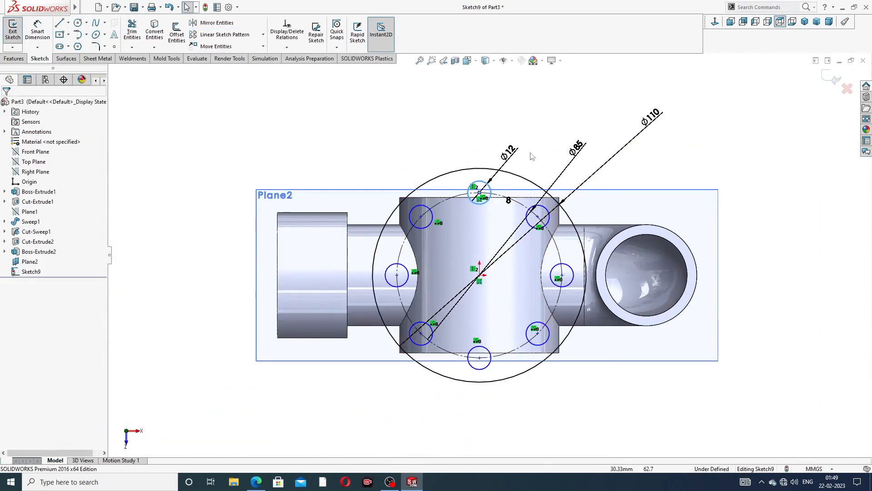
left_click_drag(508, 153, 514, 142)
left_click_drag(582, 140, 583, 132)
left_click_drag(653, 120, 667, 124)
left_click_drag(577, 135, 565, 122)
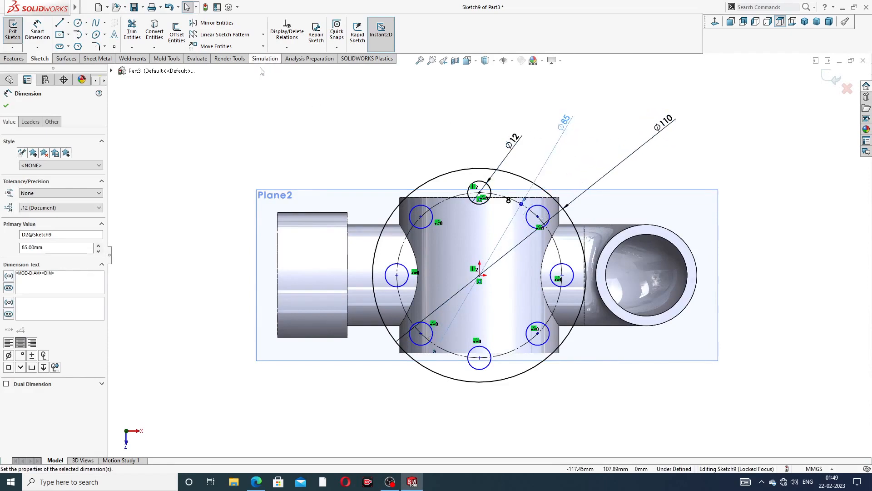
left_click(6, 106)
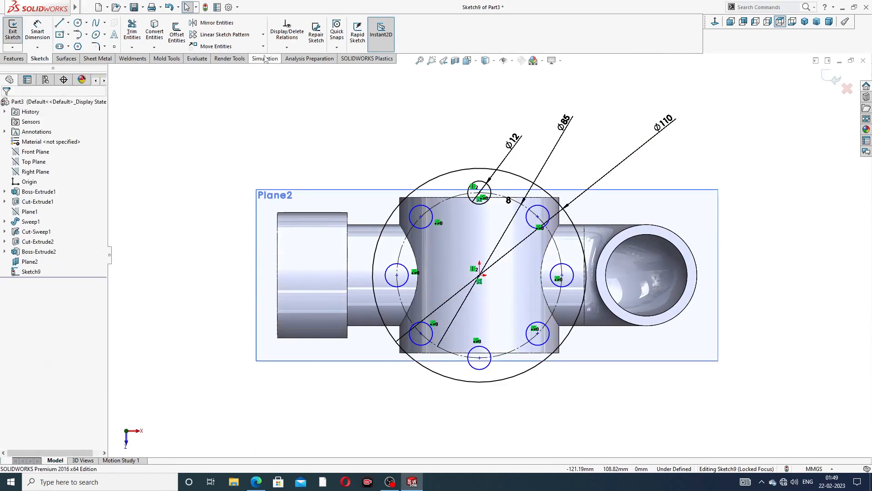
Fully define all entities in the flange sketch by calculating their relations and dimensions
left_click(287, 48)
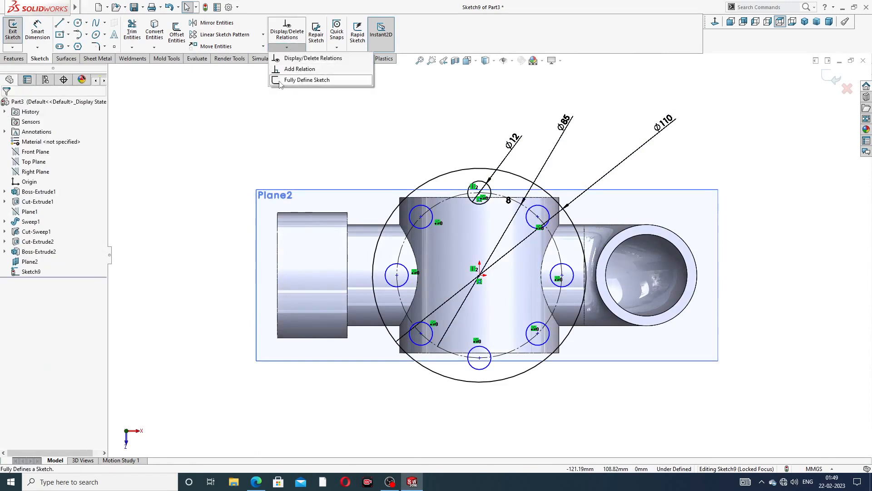
left_click(312, 81)
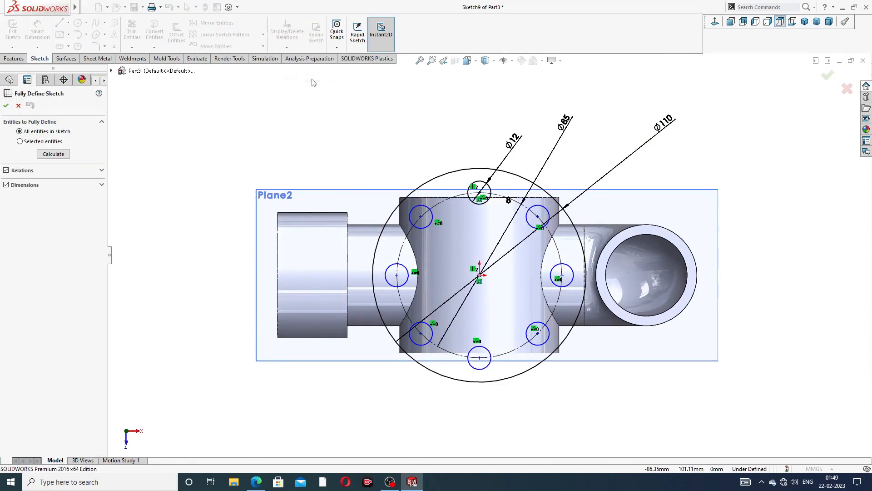
left_click(53, 154)
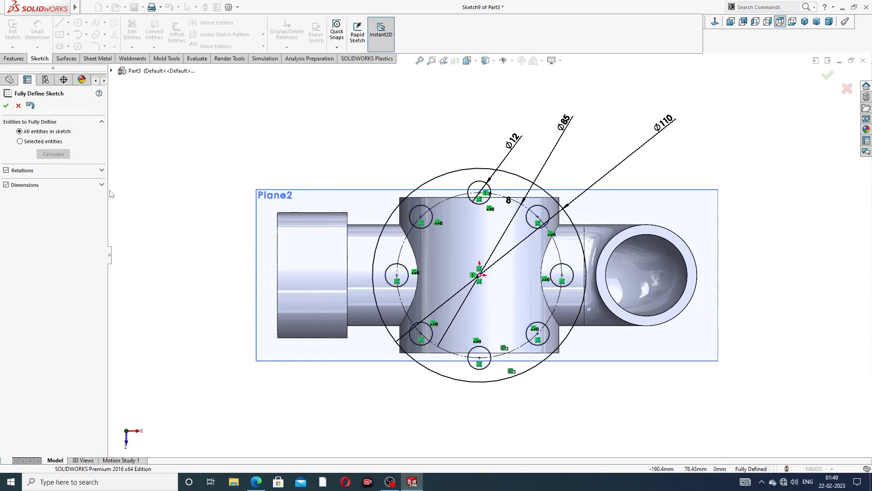
left_click(5, 106)
Extrude the flange sketch with its eight bolt holes as a 15 mm blind boss
middle_click_drag(509, 302, 496, 189)
scroll(520, 274, "up", 2)
middle_click_drag(521, 277, 493, 403)
scroll(538, 252, "up", 2)
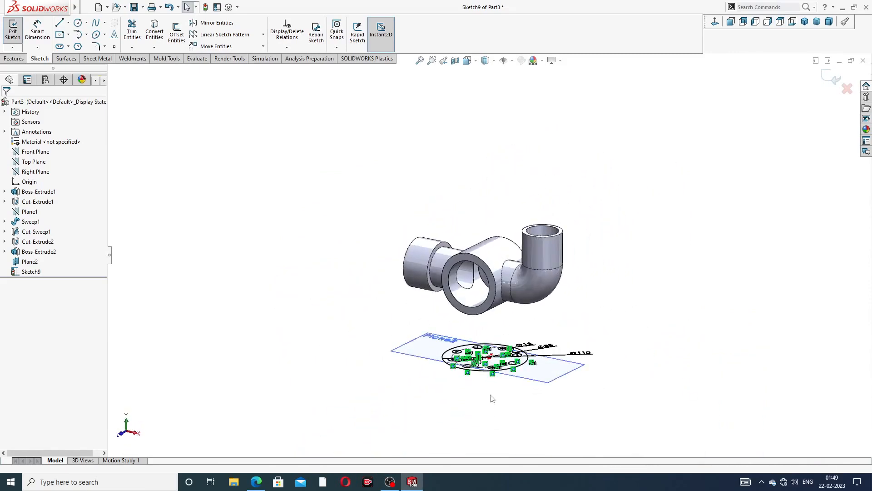
scroll(500, 386, "down", 2)
left_click(14, 58)
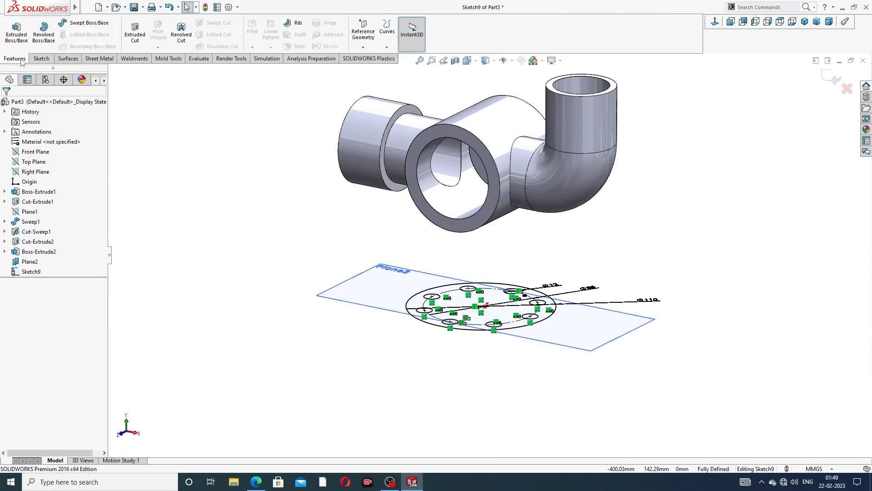
left_click(17, 32)
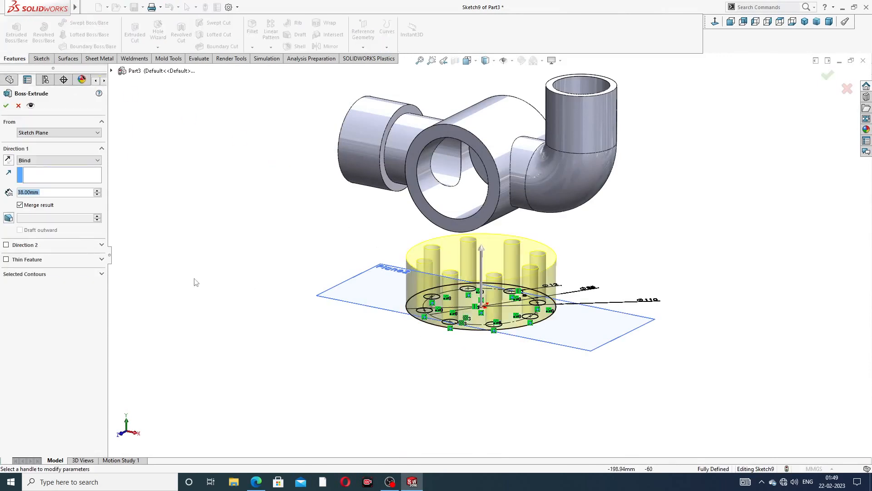
type("15")
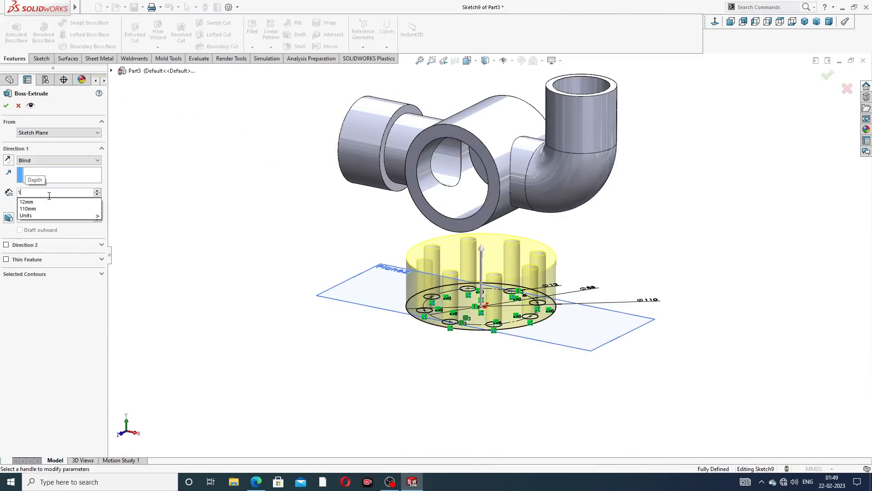
key("Return")
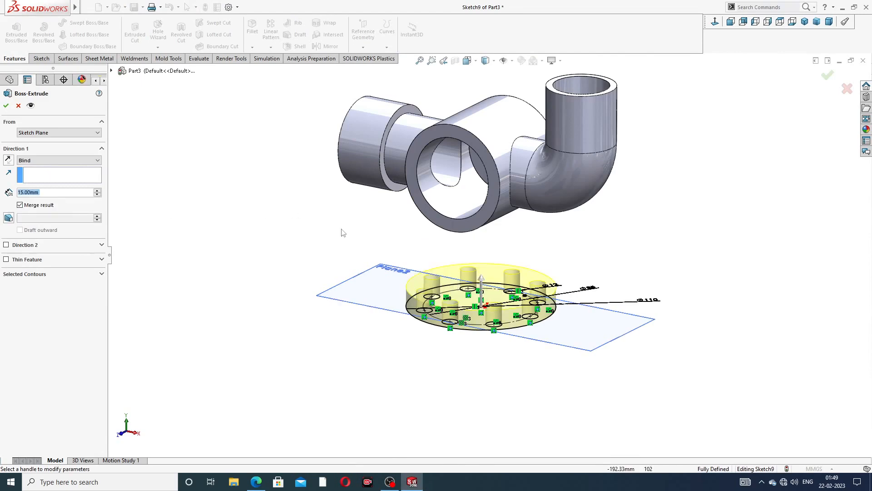
mouse_move(379, 264)
middle_mouse_down()
mouse_move(403, 263)
mouse_move(390, 264)
middle_mouse_up()
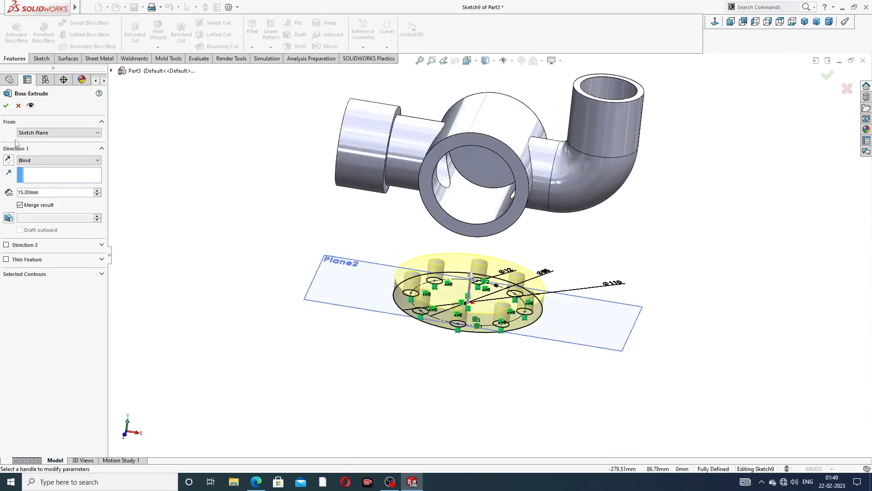
left_click(6, 106)
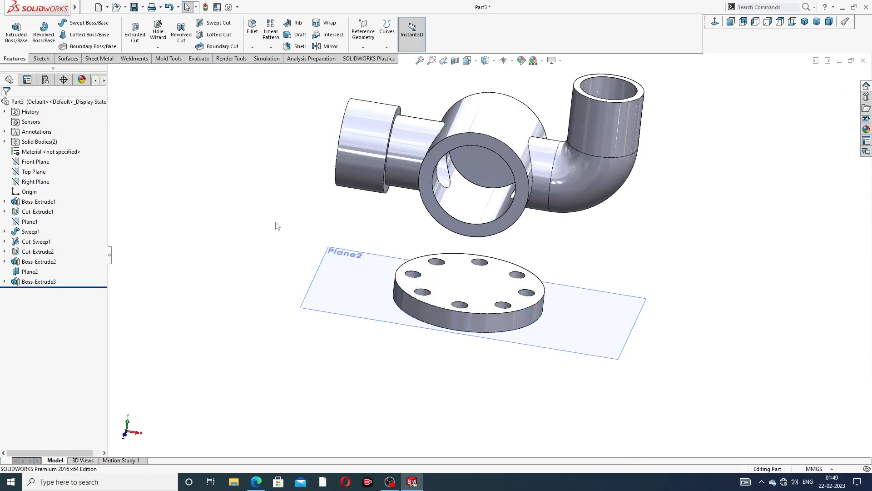
Hide Plane2 and start a new sketch on the flange's upper face, viewed straight on
left_click(612, 357)
left_click(656, 333)
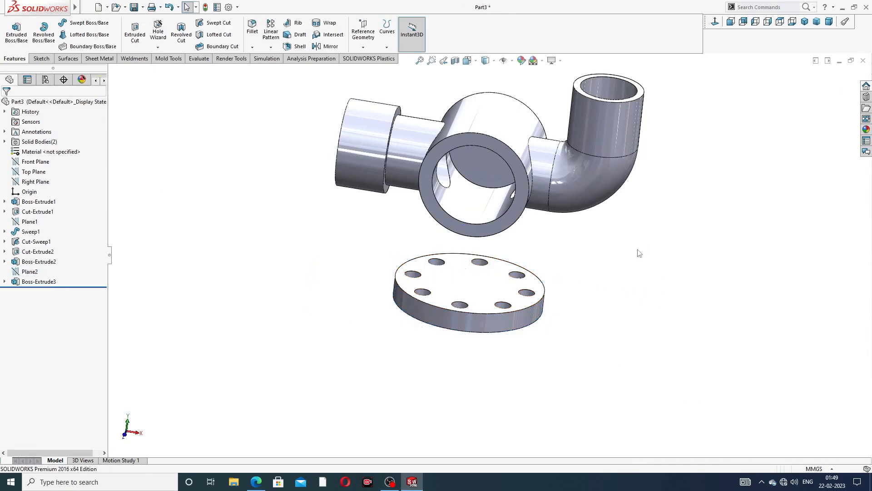
left_click(474, 283)
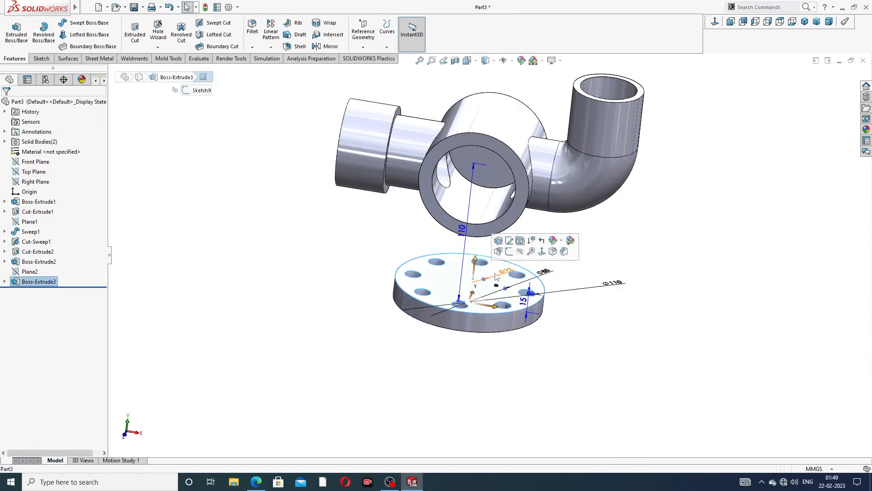
left_click(509, 252)
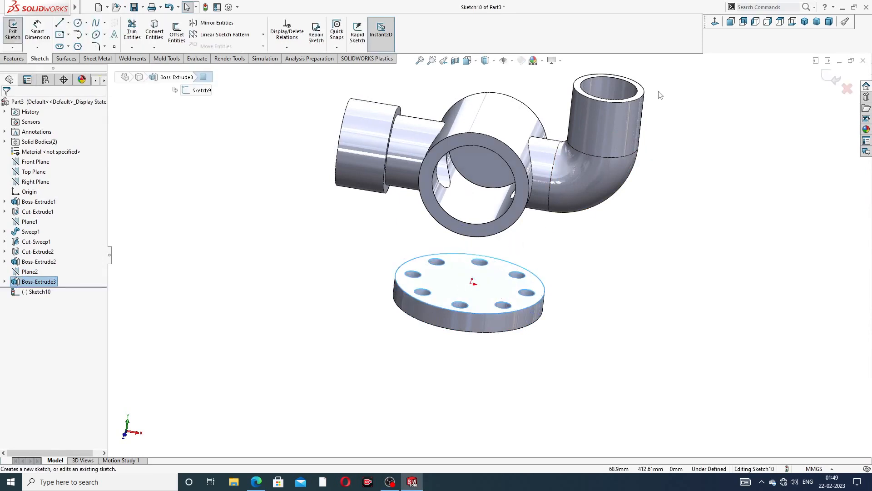
left_click(715, 21)
scroll(550, 274, "up", 2)
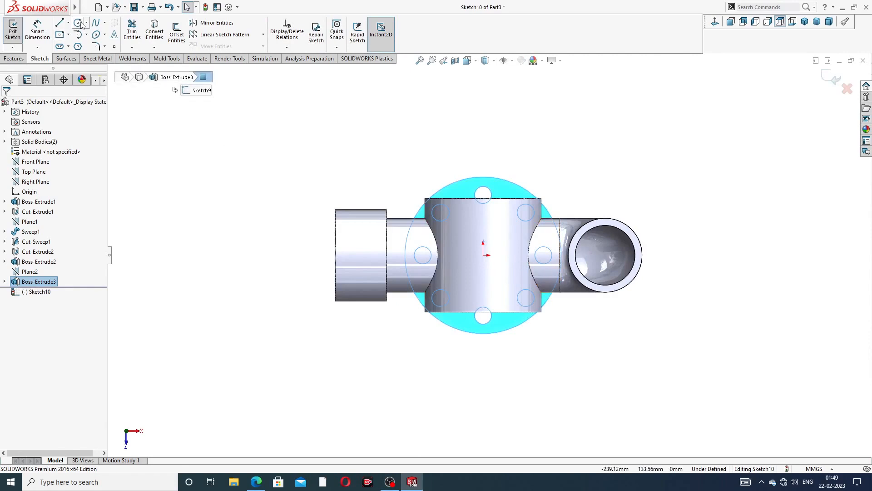
Draw a circle about 53 mm in diameter centred on the origin of the flange's upper face
left_click(79, 23)
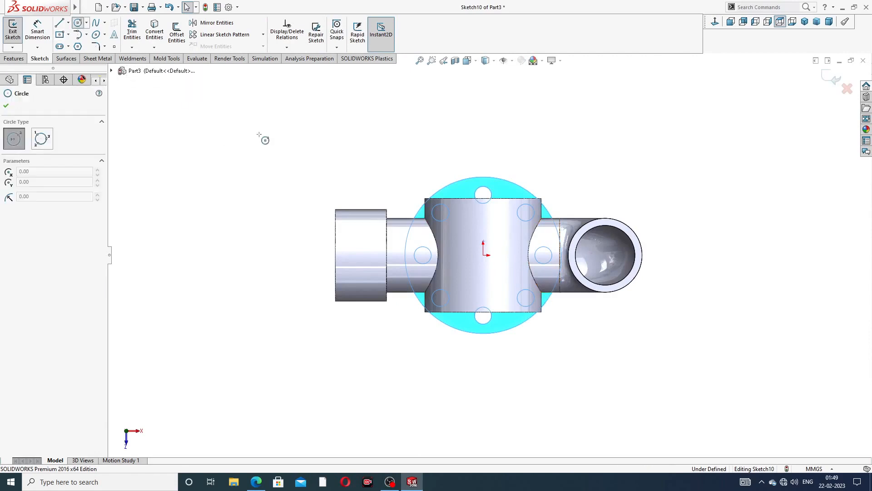
left_click(484, 256)
left_click(510, 227)
right_click(566, 157)
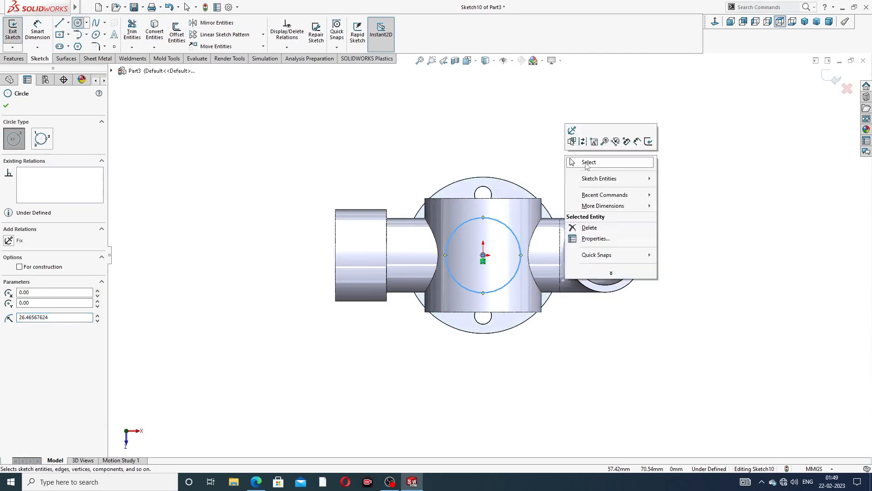
left_click(589, 163)
Dimension the circle on the flange's upper face with a diameter of 62 mm
left_click(33, 38)
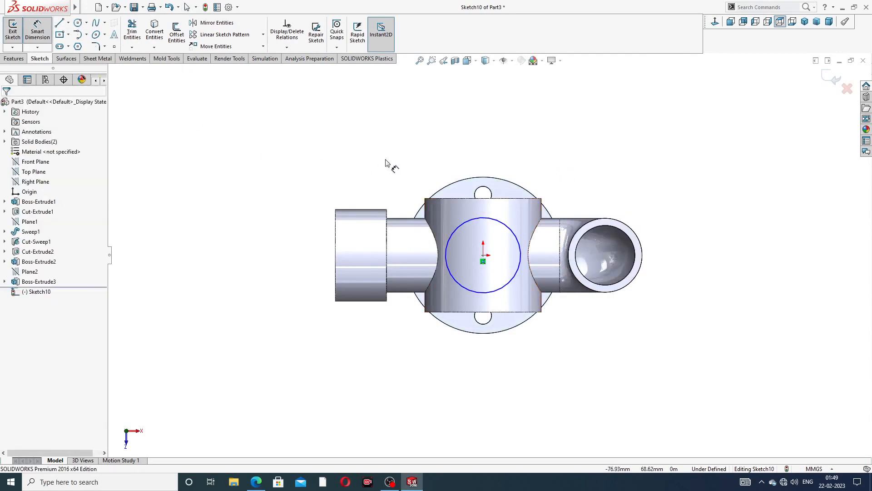
left_click(511, 228)
left_click(558, 186)
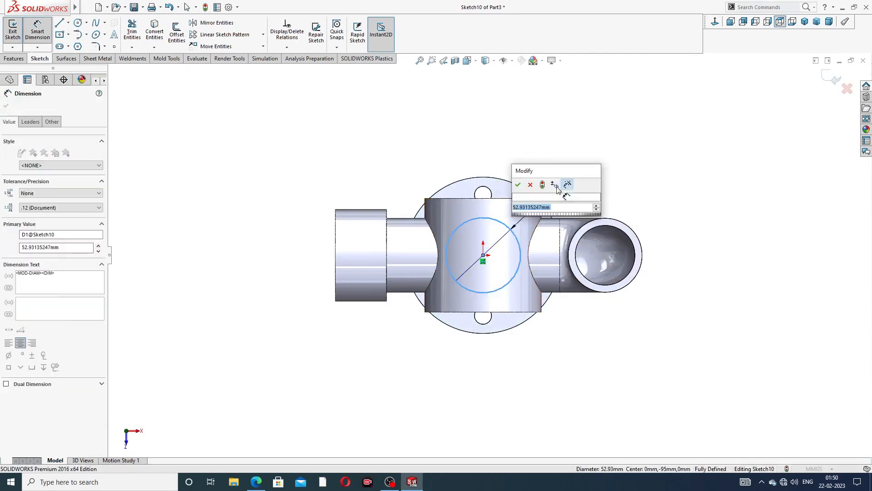
type("6")
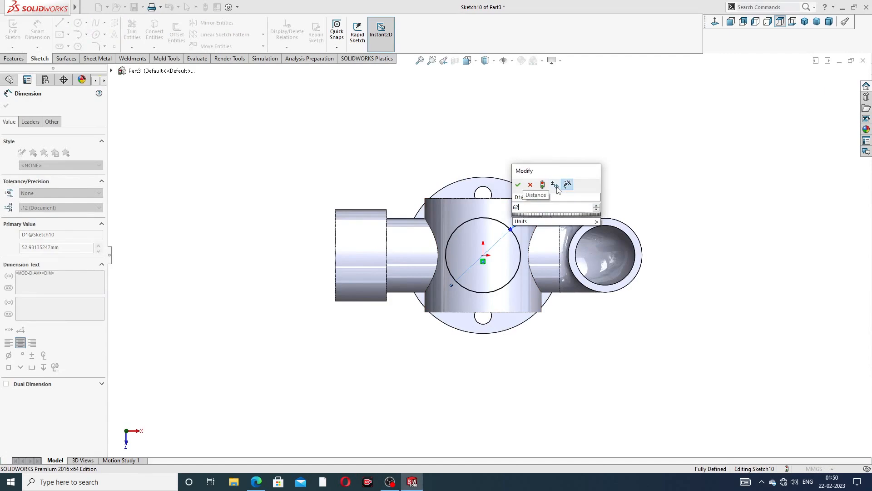
type("2")
key("Return")
right_click(613, 154)
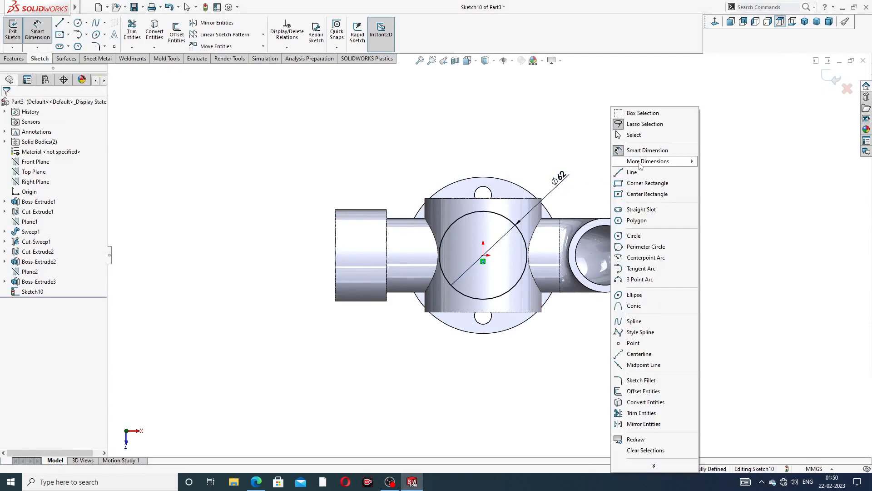
left_click(641, 138)
Check the reference PDF drawing for the vertical pipe's dimensions and return to the model
middle_click_drag(558, 293, 522, 76)
scroll(516, 233, "up", 1)
middle_click_drag(517, 234, 516, 309)
left_click(258, 483)
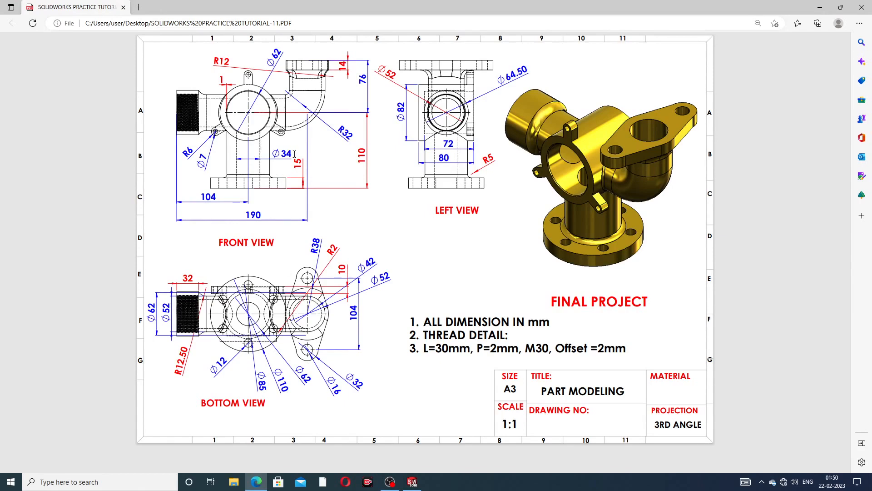
left_click(251, 484)
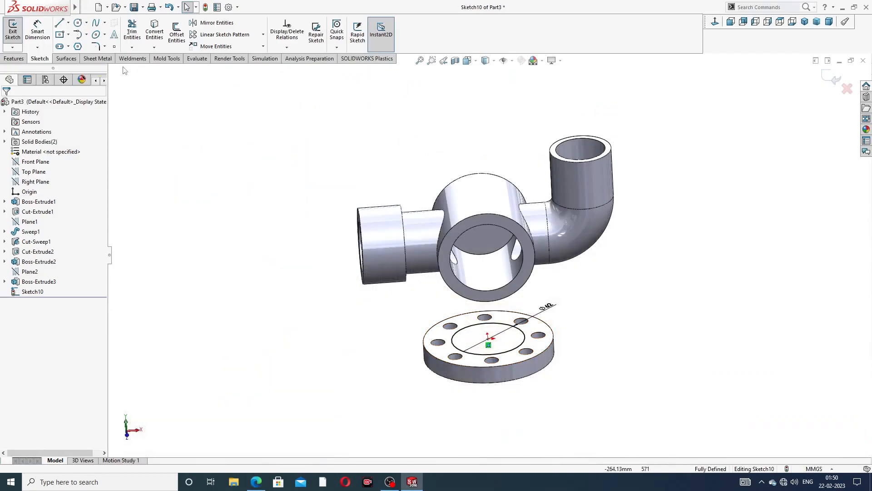
Extrude the 62 mm circle from the flange using Up To Surface, ending at the main cylinder's outer face
left_click(14, 59)
left_click(16, 32)
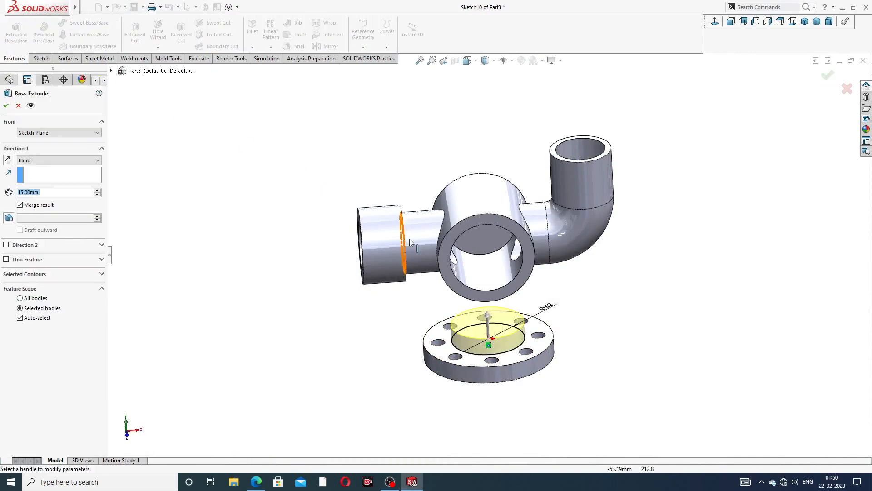
middle_click_drag(444, 288, 461, 319)
scroll(496, 315, "down", 2)
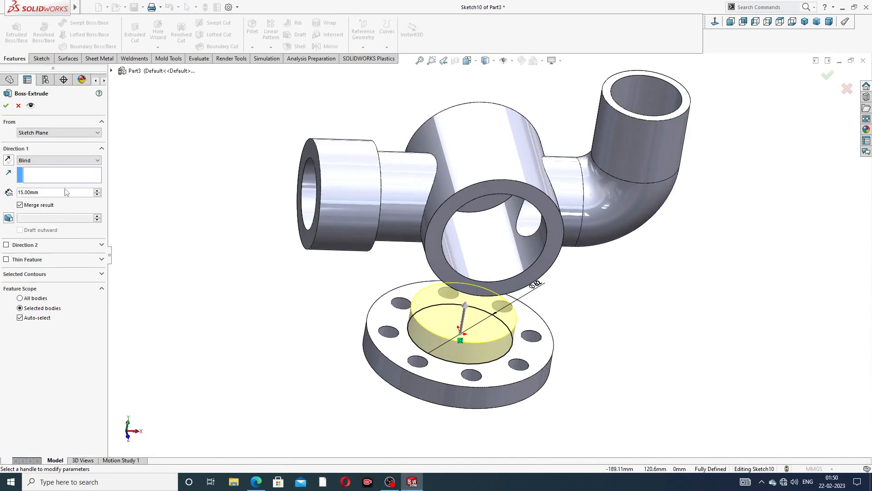
left_click(46, 161)
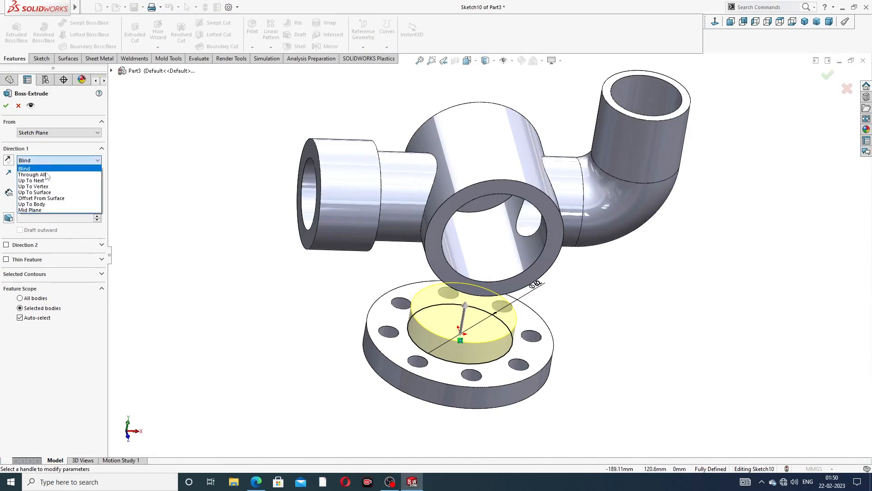
left_click(53, 192)
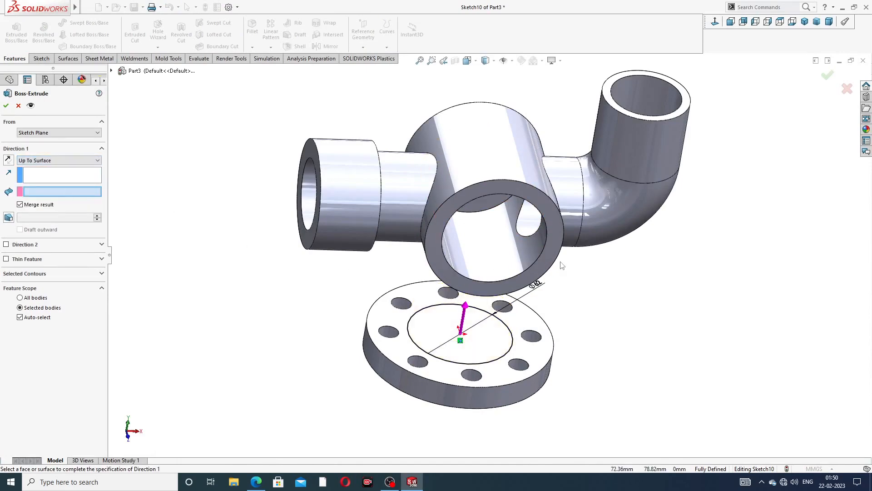
scroll(492, 273, "down", 2)
scroll(493, 272, "up", 2)
middle_click_drag(493, 272, 518, 311)
left_click(469, 248)
left_click(826, 80)
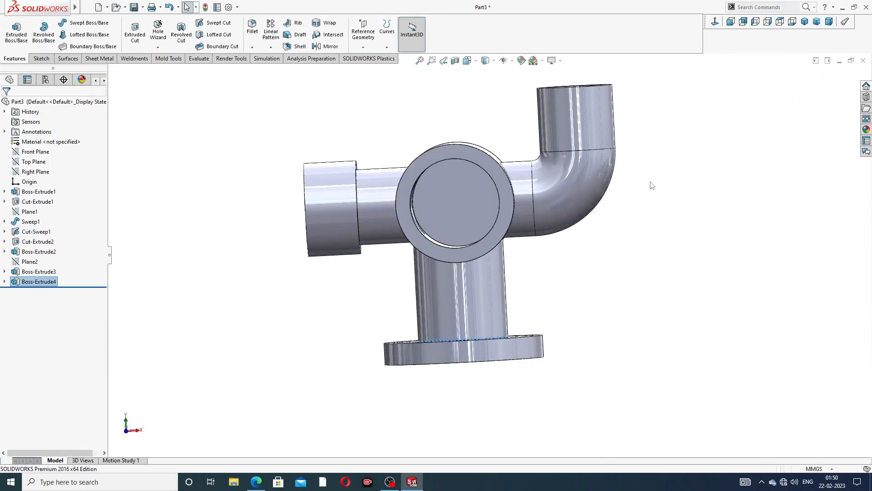
Start a sketch on the flange's underside and draw a circle about 38 mm in diameter centred on the origin
middle_click_drag(541, 266, 538, 149)
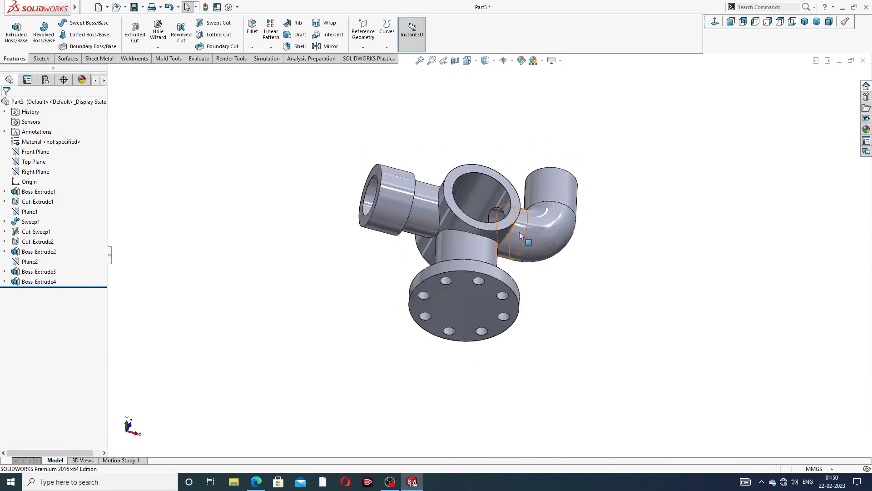
left_click(464, 296)
left_click(502, 270)
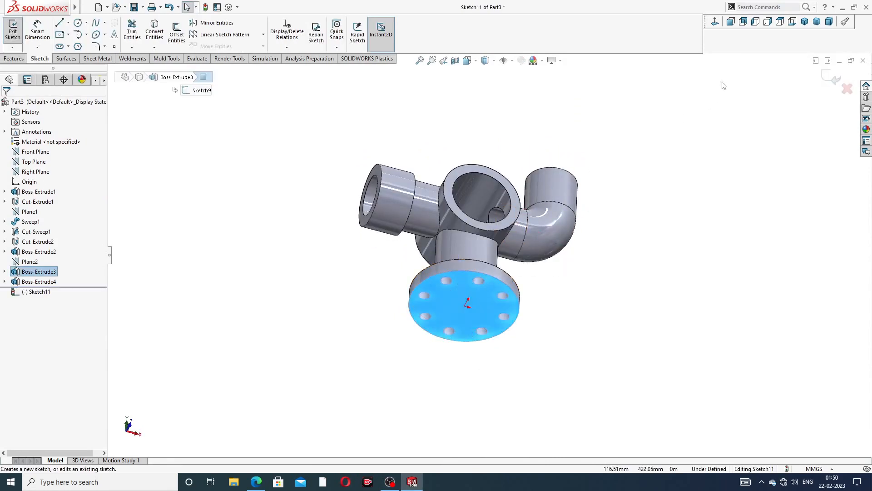
left_click(716, 21)
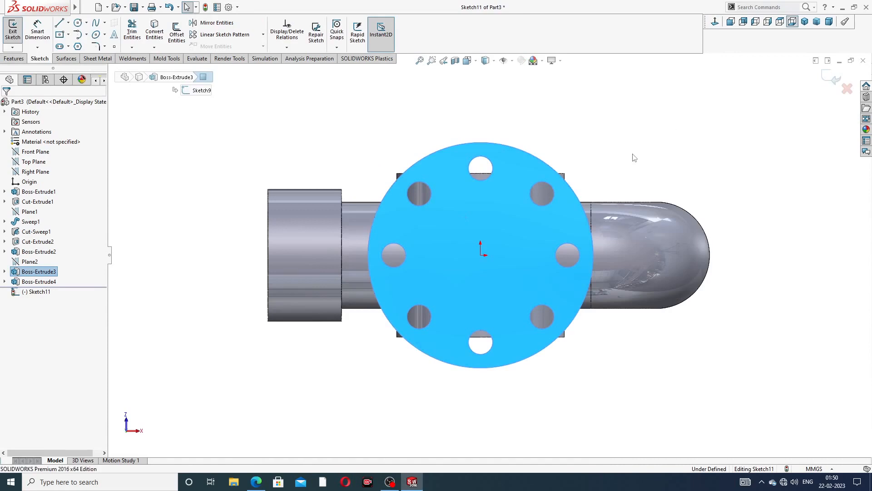
left_click(97, 35)
left_click(481, 255)
left_click(509, 230)
right_click(517, 205)
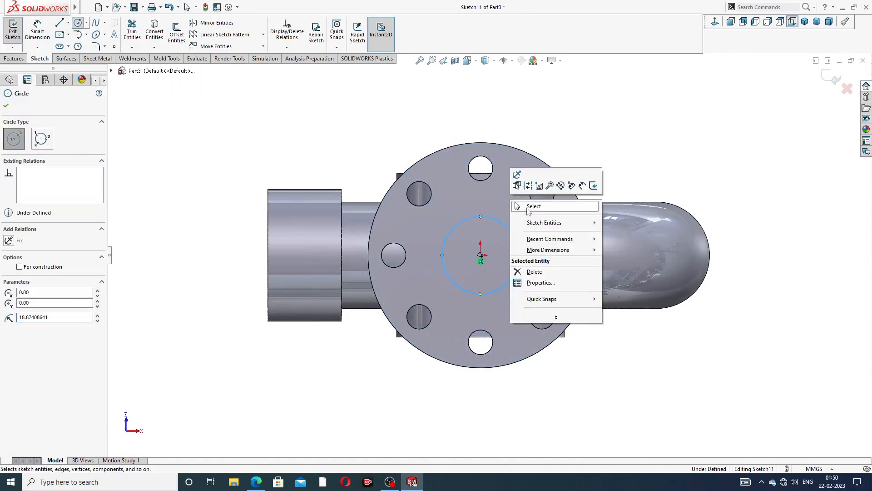
left_click(523, 206)
Dimension the circle on the flange's underside with a diameter of 34 mm and check it against the reference PDF drawing
left_click(37, 30)
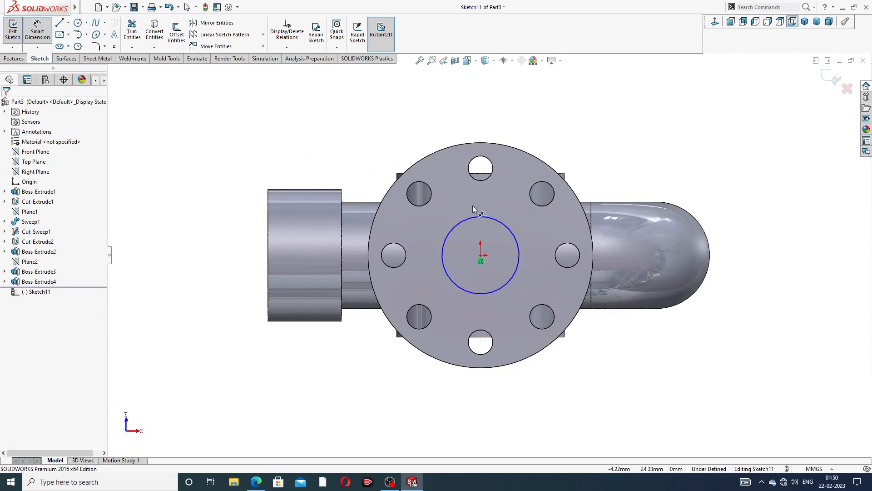
left_click(501, 222)
left_click(596, 139)
type("34")
key("Return")
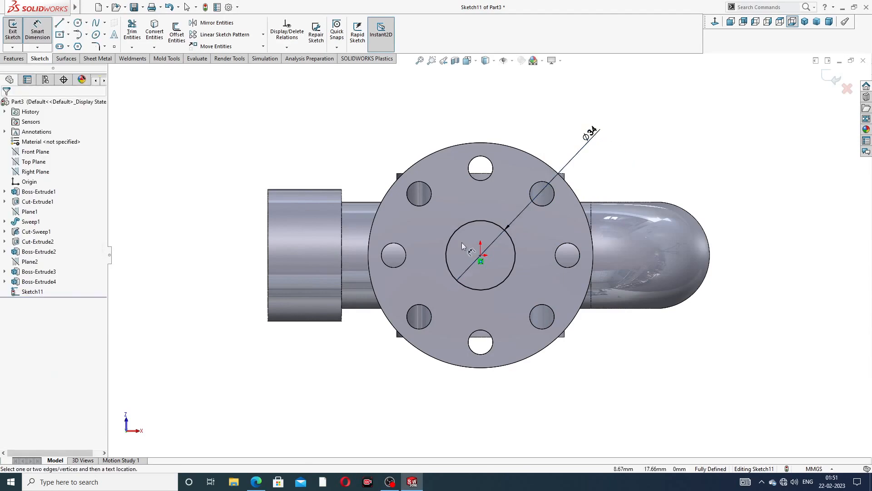
left_click(263, 483)
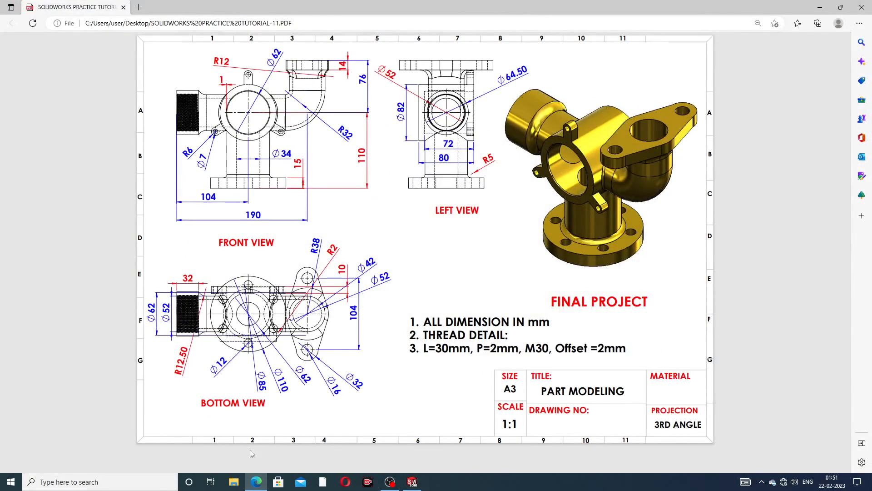
left_click(257, 482)
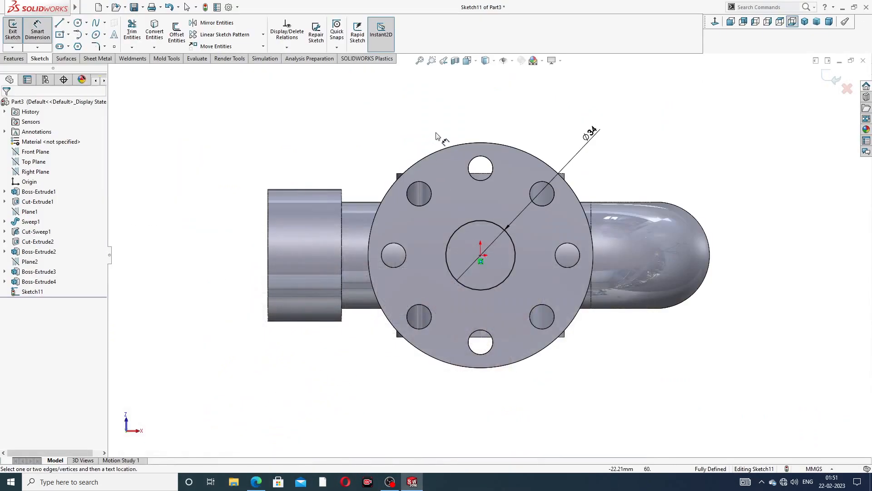
Cut-extrude the 34 mm circle through the flange and vertical pipe using Up To Surface, ending at the main cylinder's inner face
left_click(831, 78)
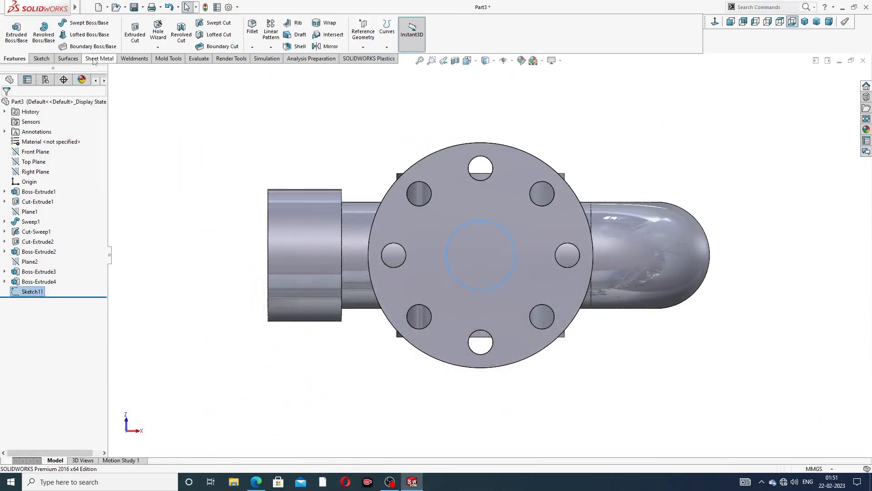
left_click(135, 32)
middle_click_drag(388, 145, 424, 445)
left_click(64, 157)
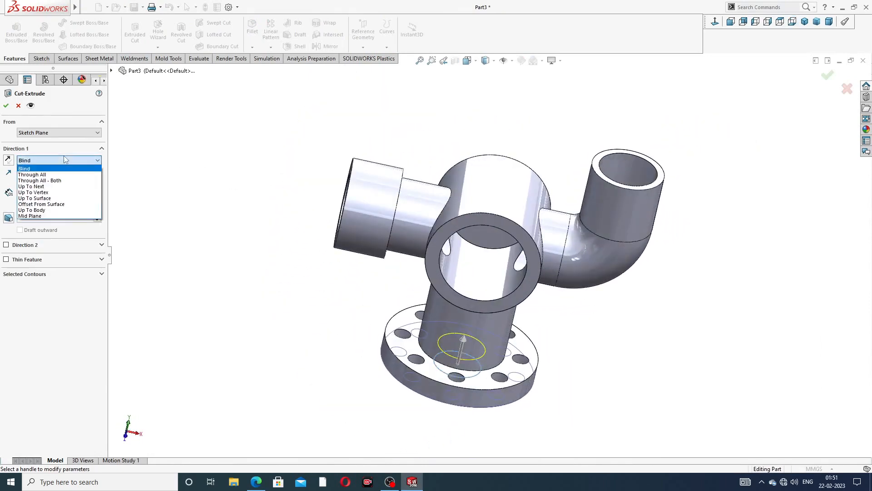
left_click(58, 199)
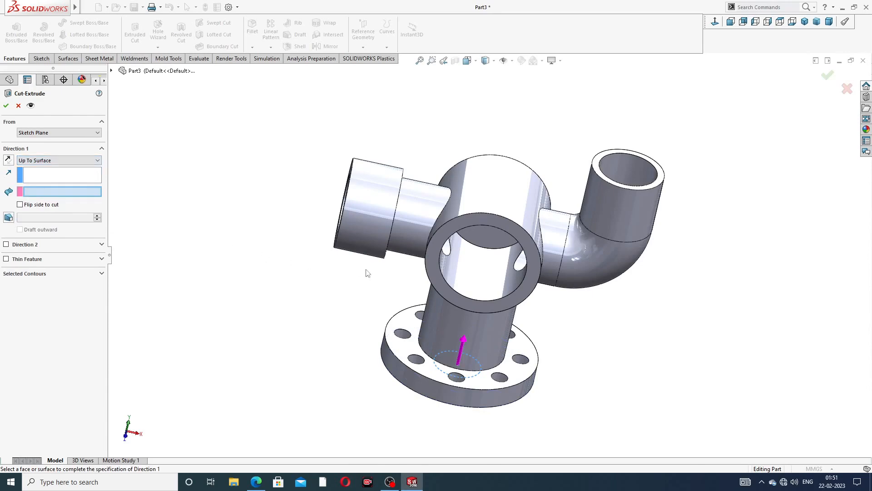
left_click(473, 281)
mouse_move(479, 278)
middle_mouse_down()
mouse_move(454, 356)
mouse_move(483, 284)
middle_mouse_up()
left_click(820, 76)
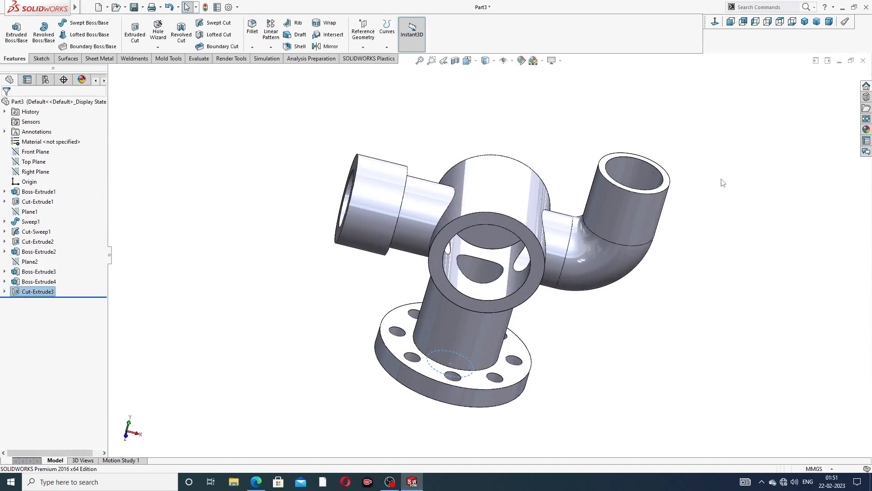
Apply the polished nickel metal appearance to the whole part
middle_click_drag(686, 279, 672, 244)
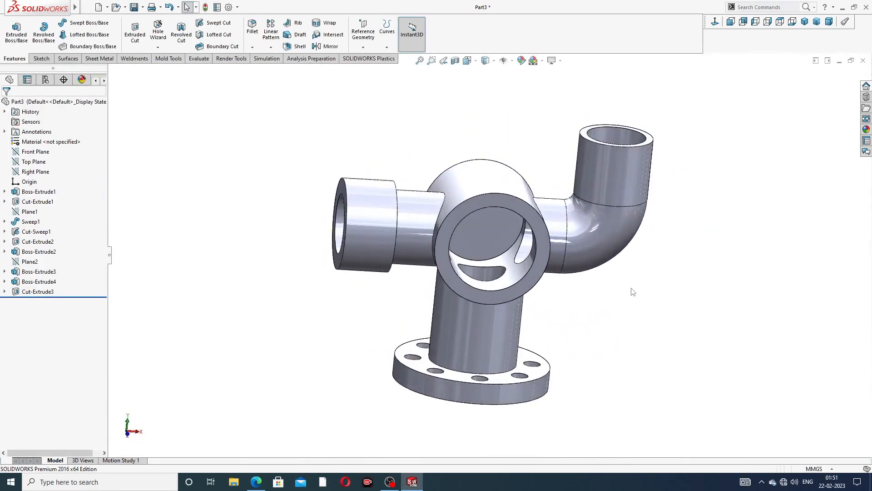
middle_click_drag(562, 291, 561, 332)
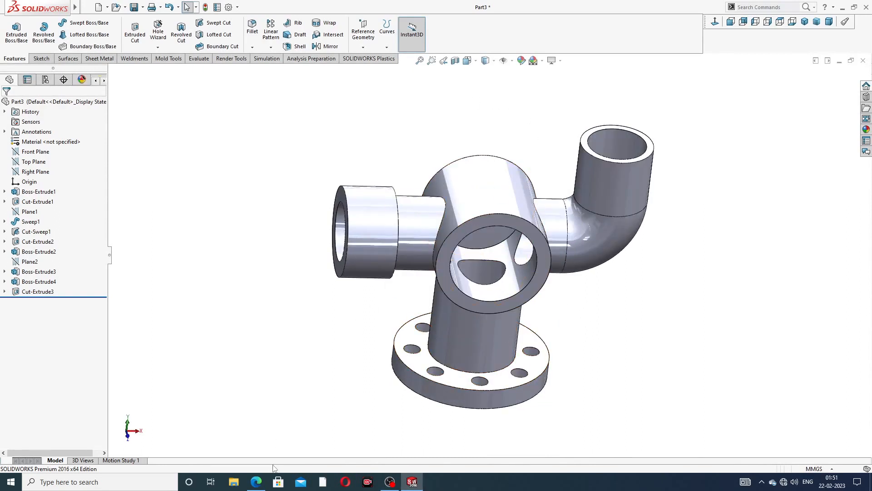
scroll(805, 149, "up", 2)
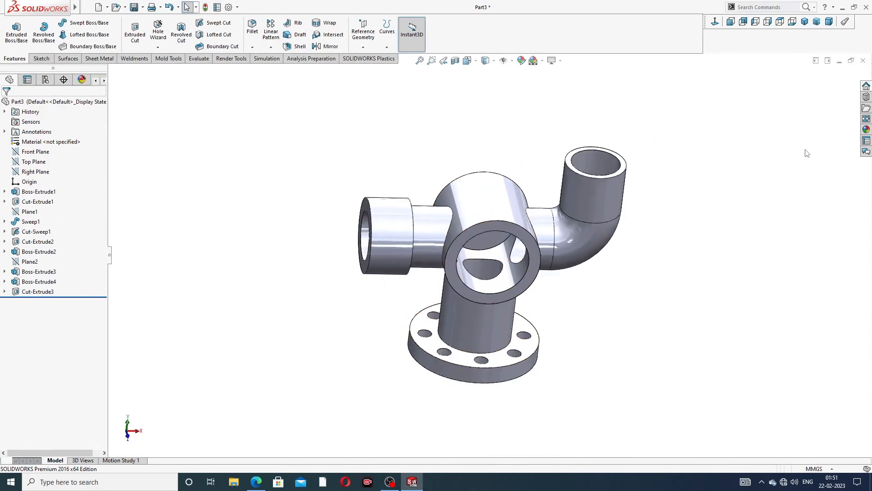
left_click(867, 130)
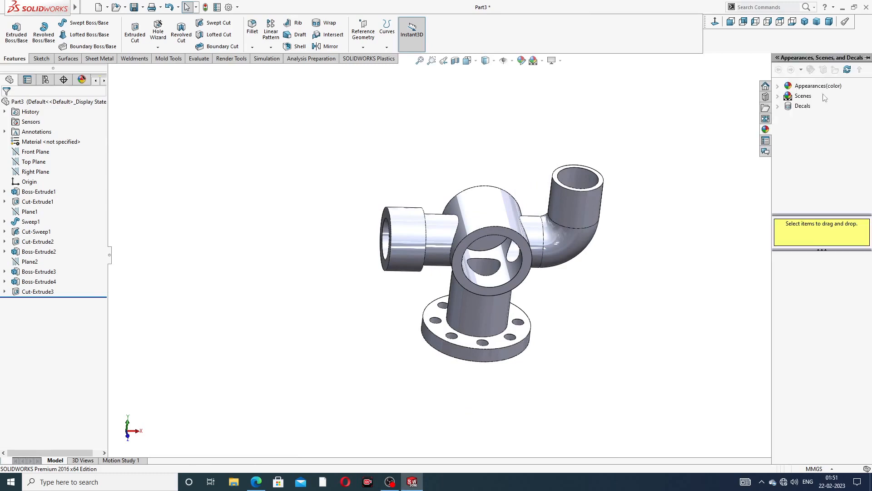
left_click(820, 86)
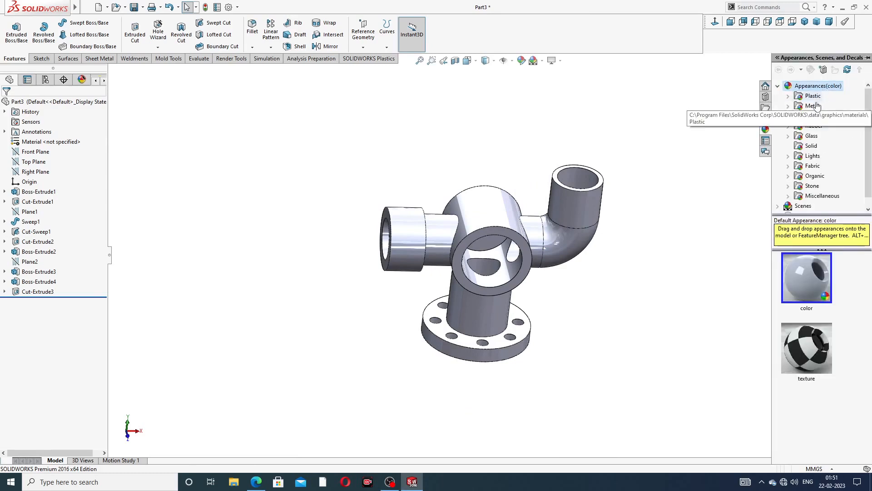
left_click(695, 172)
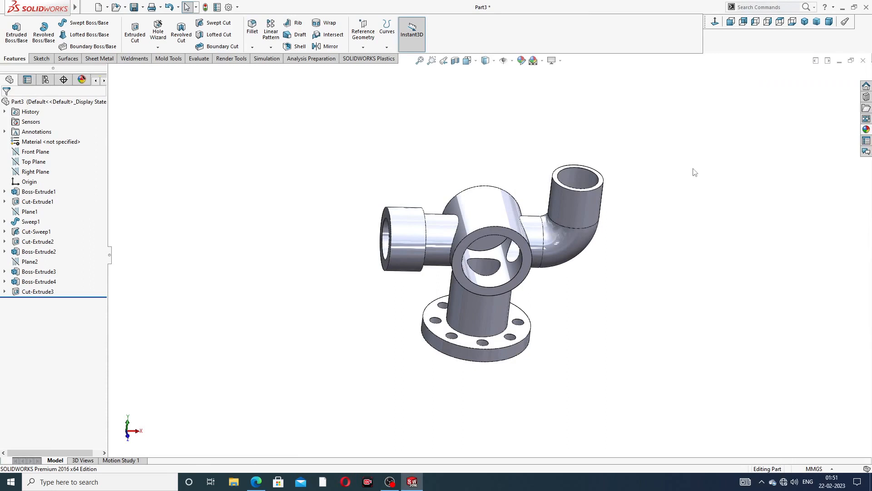
left_click(867, 130)
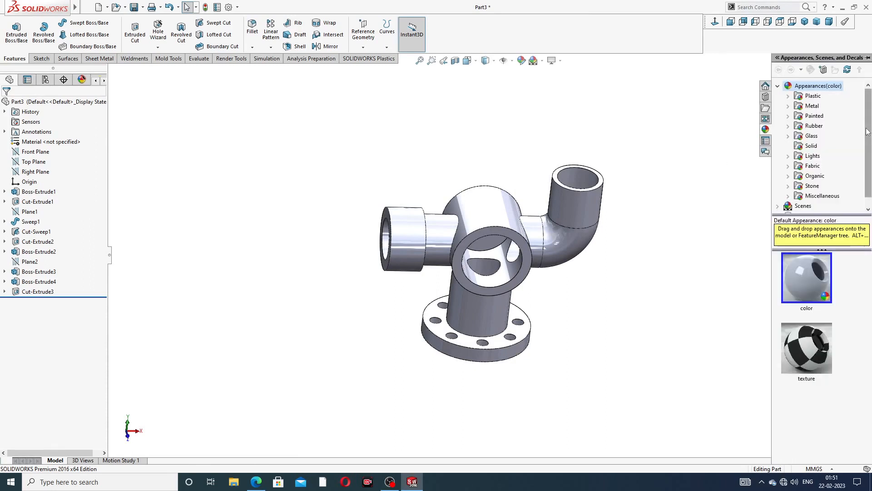
left_click(816, 108)
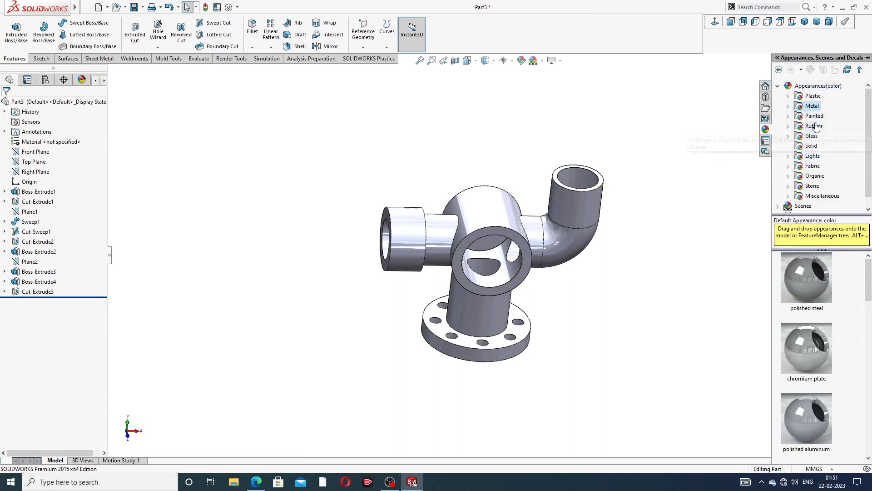
double_click(813, 107)
left_click(824, 157)
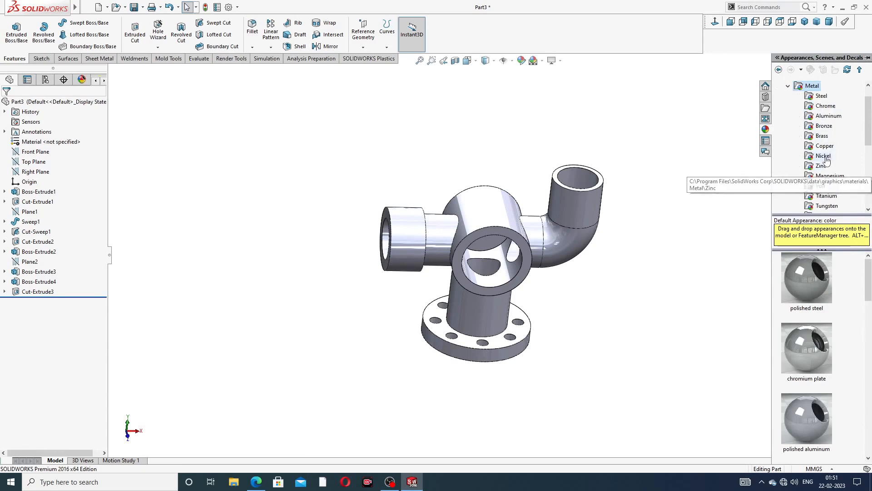
double_click(811, 272)
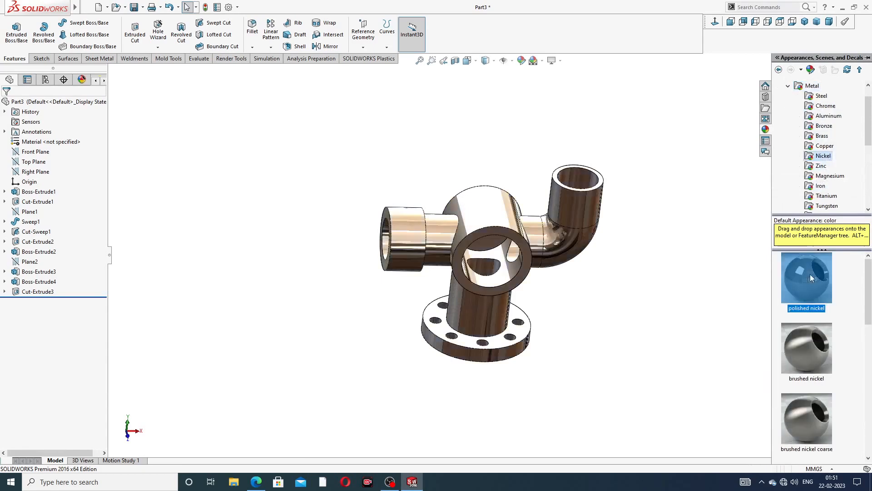
left_click(639, 273)
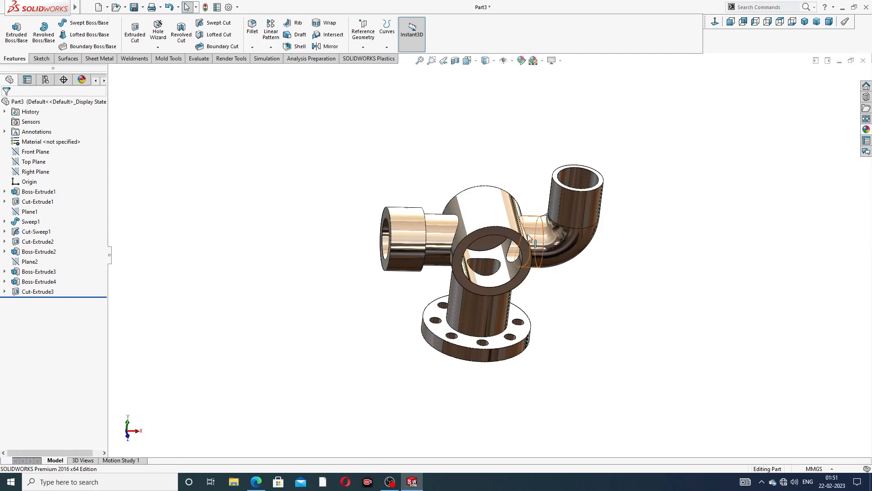
Inspect the nickel-finished fitting from several angles and check the reference PDF drawing for the remaining features
scroll(524, 191, "down", 3)
middle_click_drag(523, 188, 533, 241)
scroll(534, 240, "down", 1)
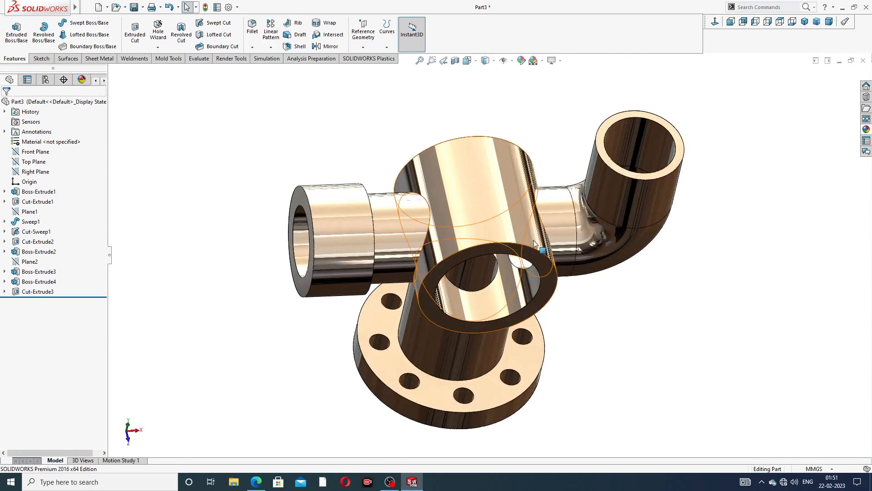
middle_click_drag(560, 206, 538, 203)
left_click(256, 482)
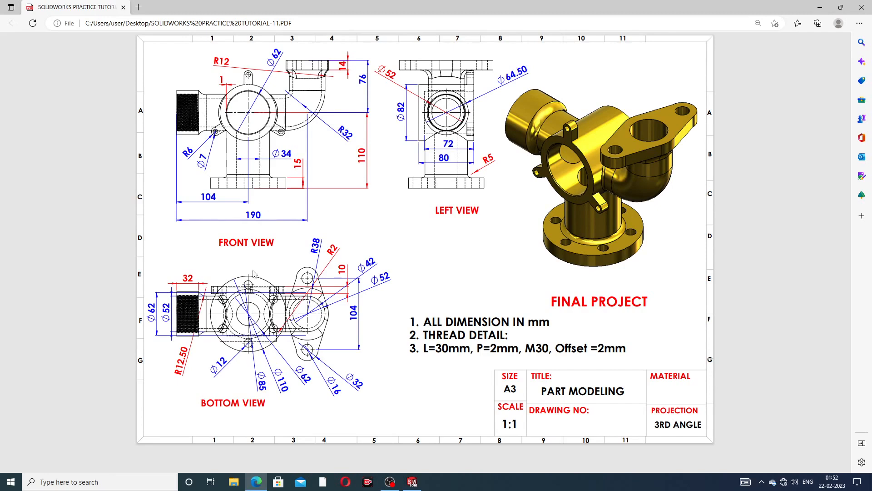
left_click(256, 482)
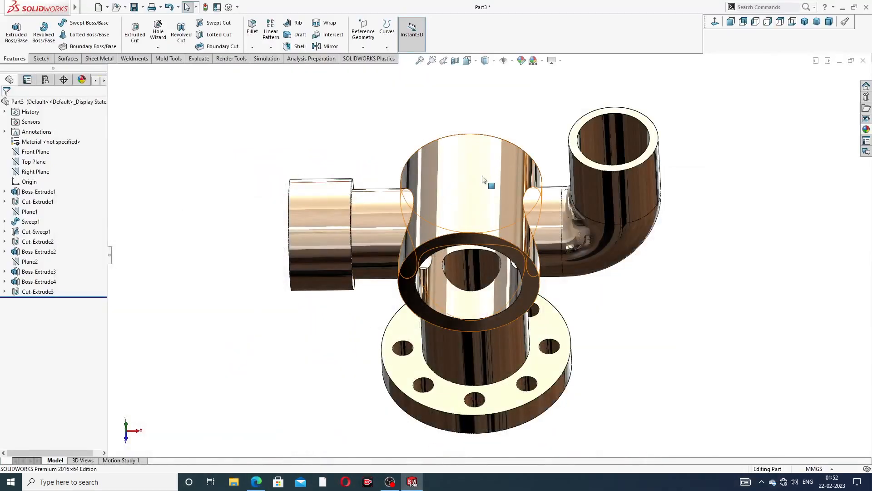
Start a sketch on the main cylinder's front ring face and draw an origin-centred circle about 109 mm in diameter
middle_click_drag(497, 196, 485, 180)
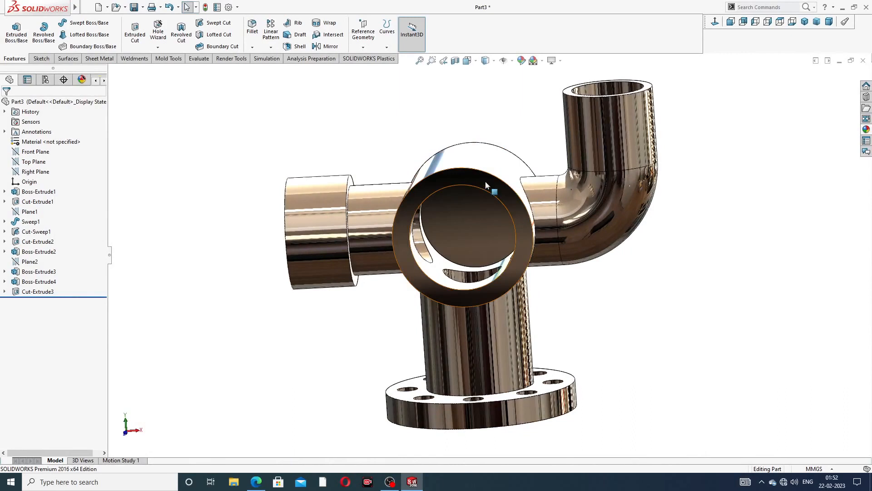
left_click(485, 181)
left_click(521, 154)
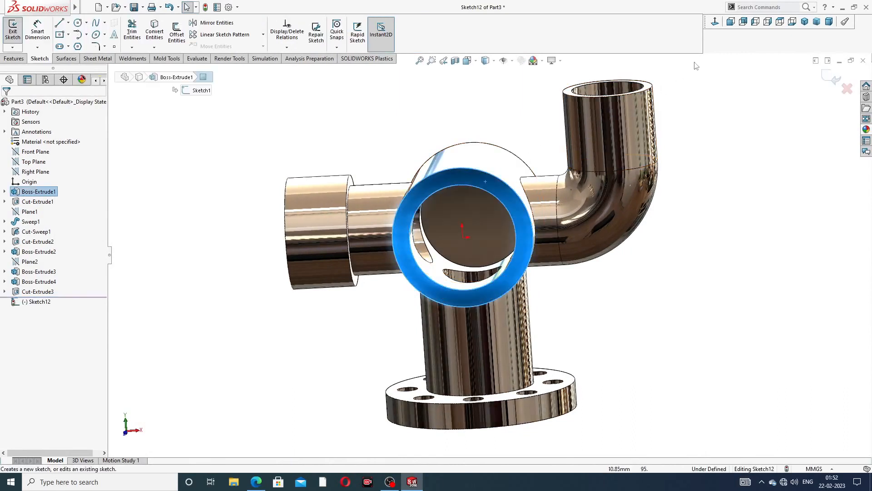
left_click(715, 22)
left_click(78, 22)
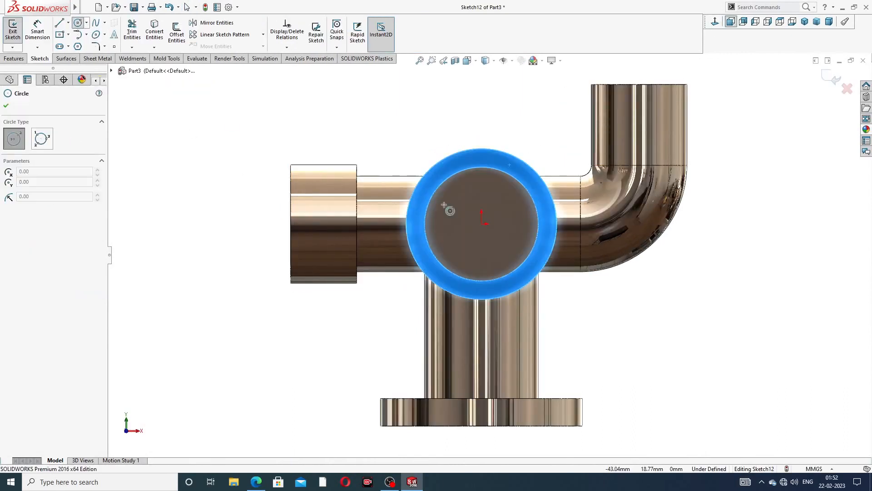
left_click(482, 224)
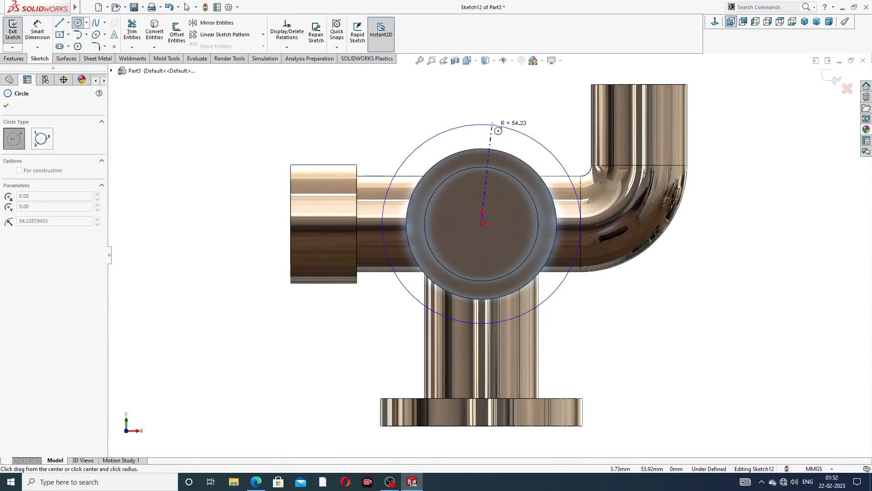
left_click(504, 127)
right_click(511, 114)
left_click(537, 114)
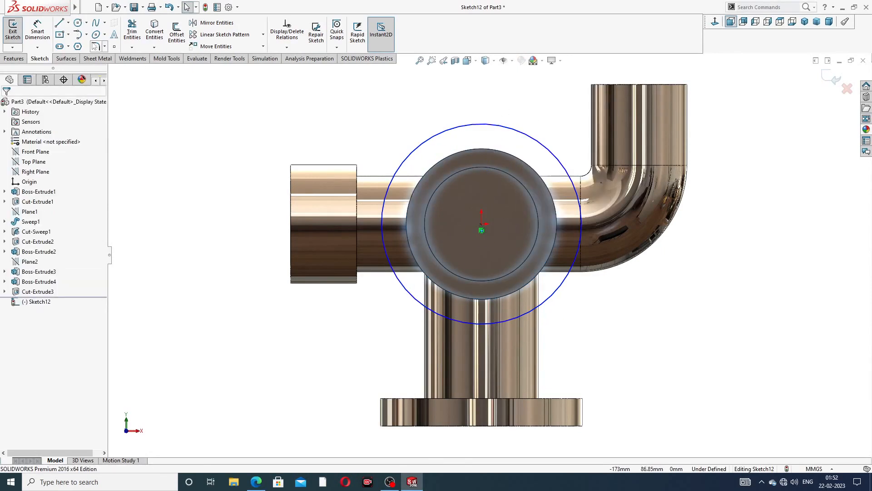
Dimension the circle around the main cylinder's front face with a diameter of 110 mm
left_click(47, 32)
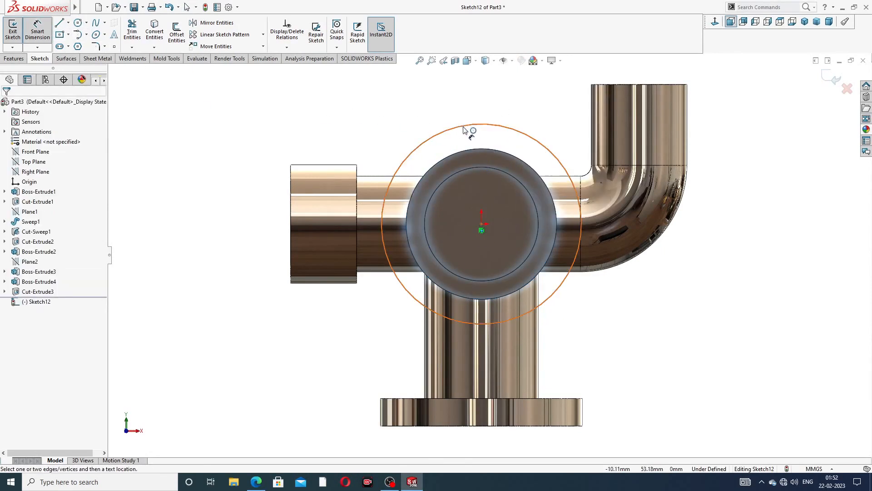
left_click(468, 132)
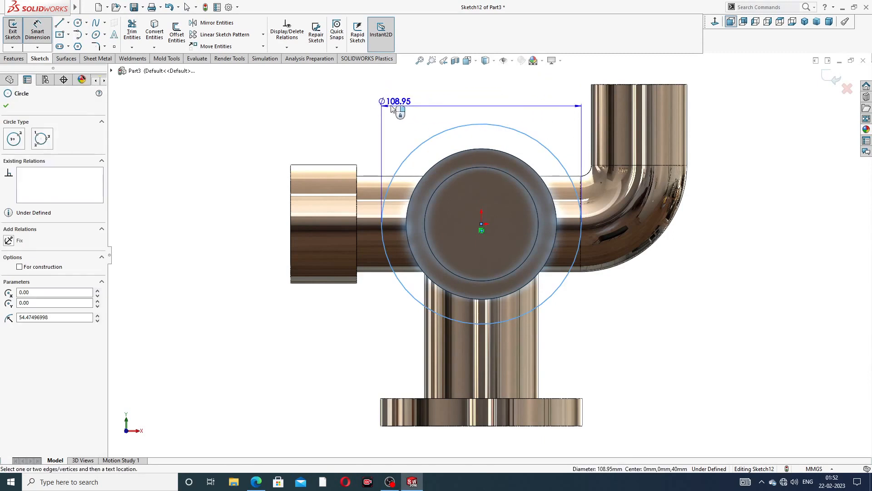
left_click(353, 101)
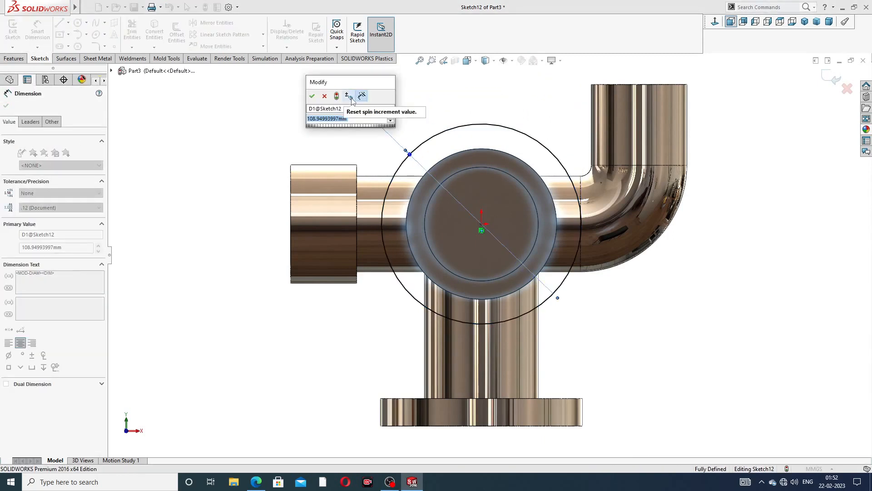
type("110")
key("Return")
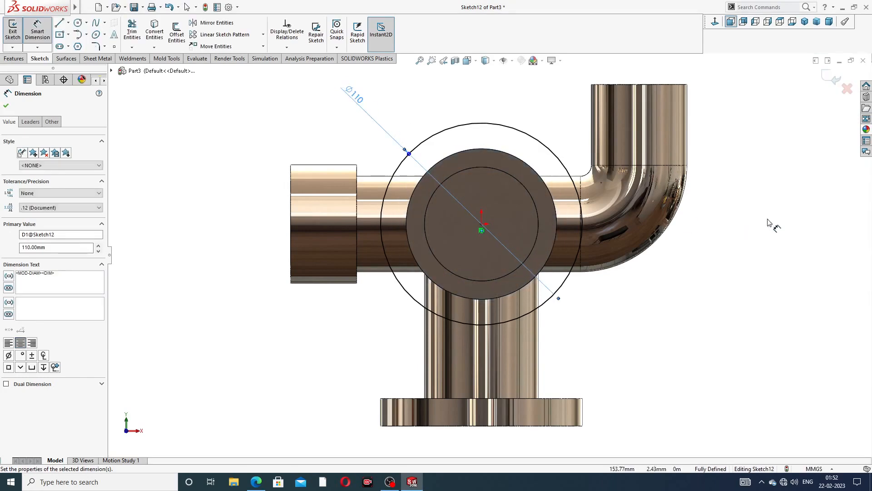
Convert the 110 mm circle around the main cylinder into construction geometry
left_click(770, 200)
right_click(755, 141)
left_click(775, 136)
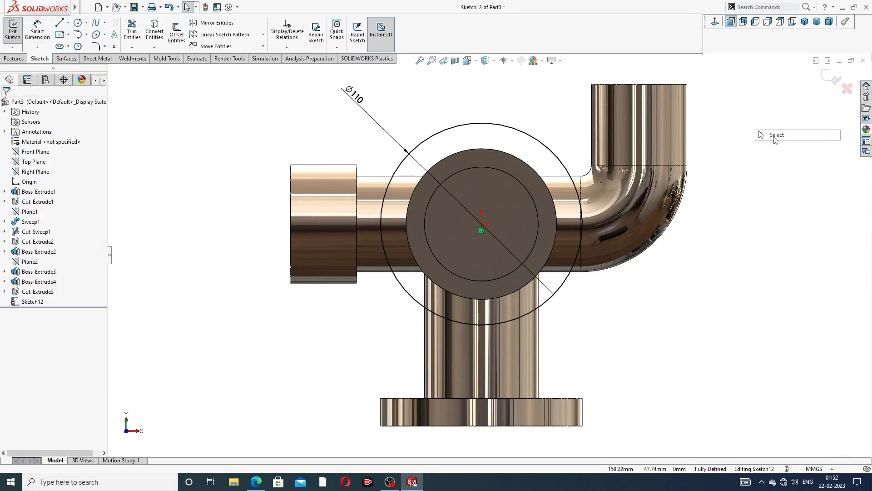
left_click(510, 132)
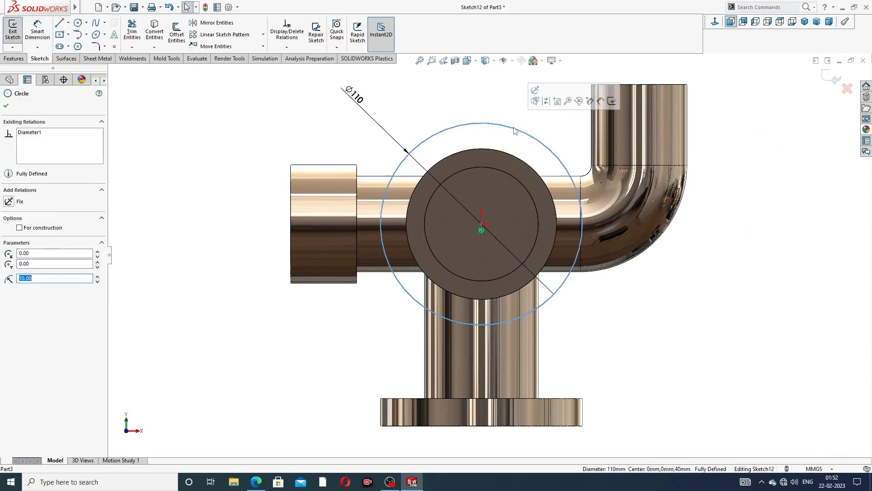
left_click(547, 101)
key("z")
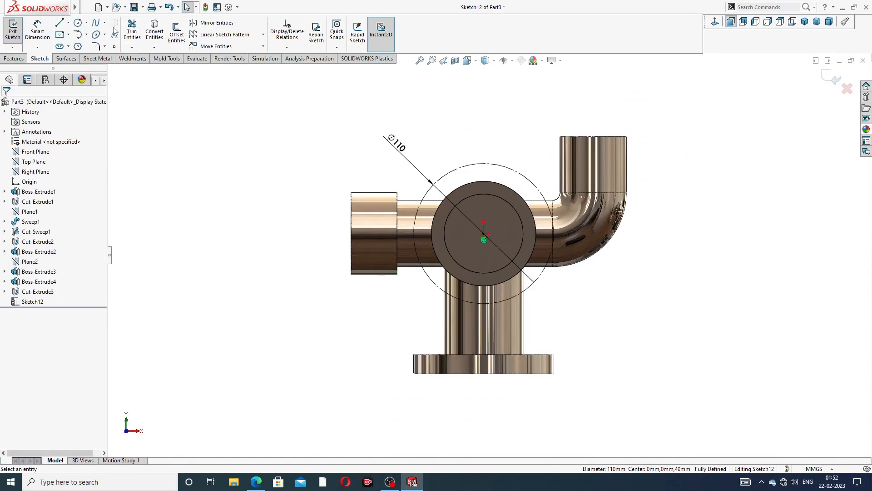
Draw two concentric circles, about 17 mm and 10 mm in diameter, centred on the uppermost point of the 110 mm construction circle
left_click(78, 22)
scroll(492, 174, "down", 2)
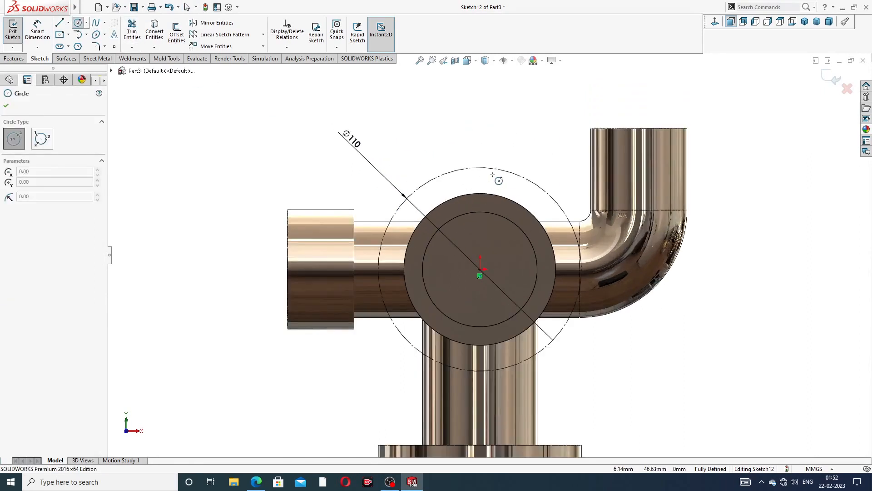
left_click(479, 167)
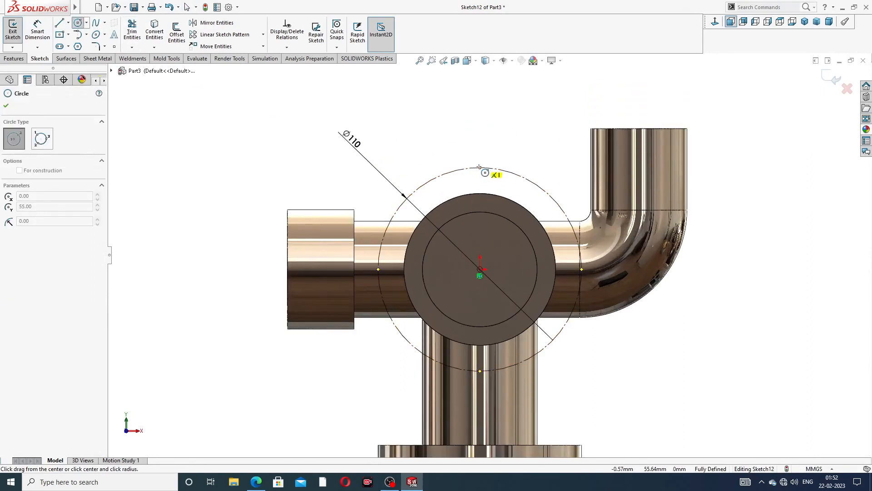
left_click(494, 175)
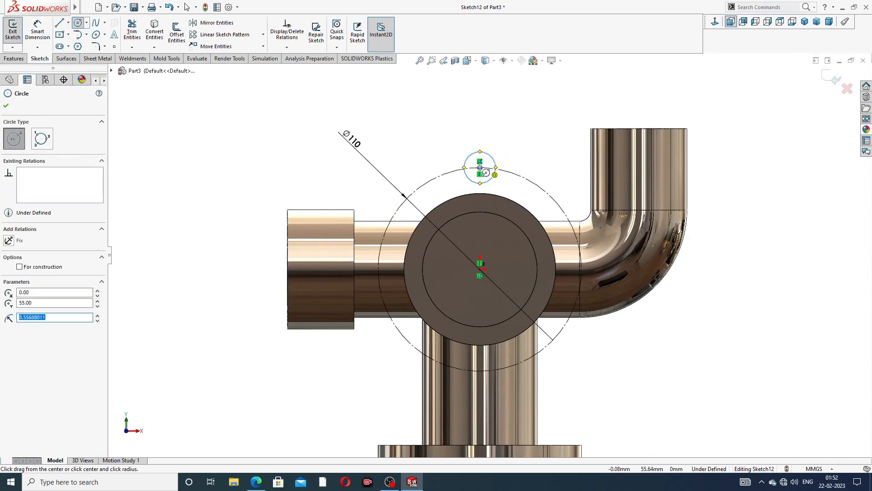
right_click(519, 142)
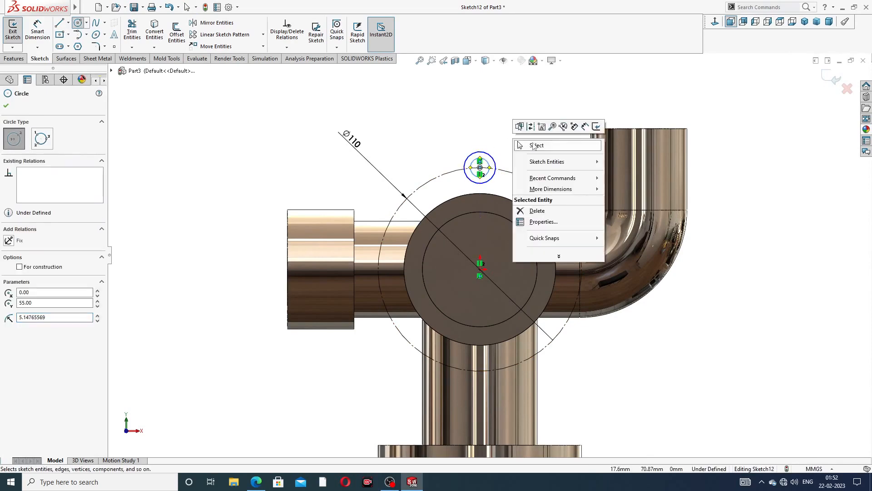
left_click(534, 145)
Check the lug size in the reference PDF drawing and dimension the outer small circle with a diameter of 12 mm
scroll(487, 159, "down", 3)
left_click(38, 32)
left_click(498, 160)
left_click(541, 134)
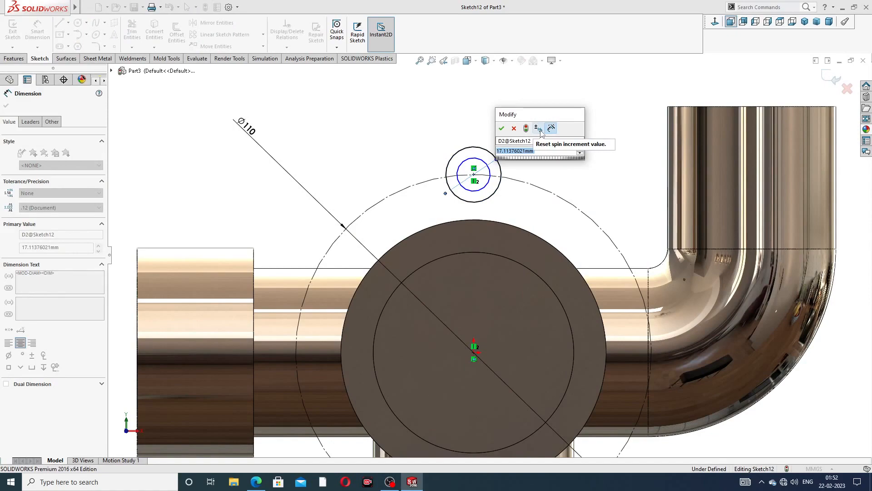
left_click(257, 485)
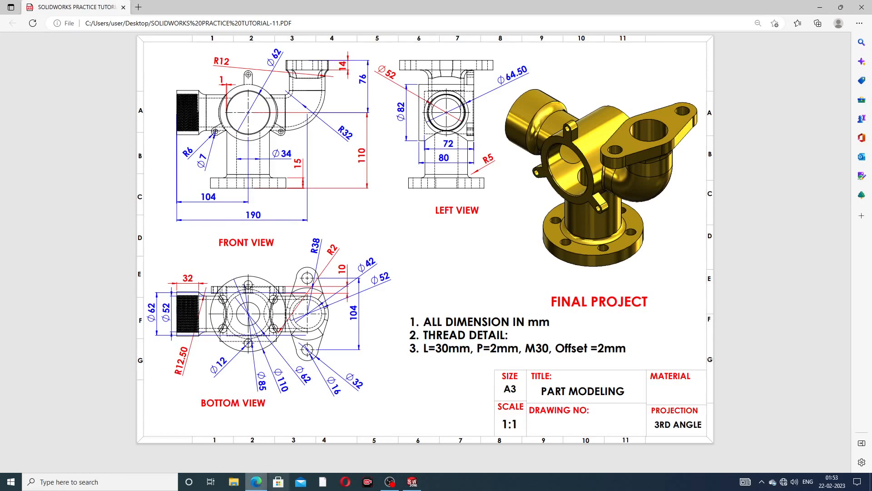
left_click(412, 482)
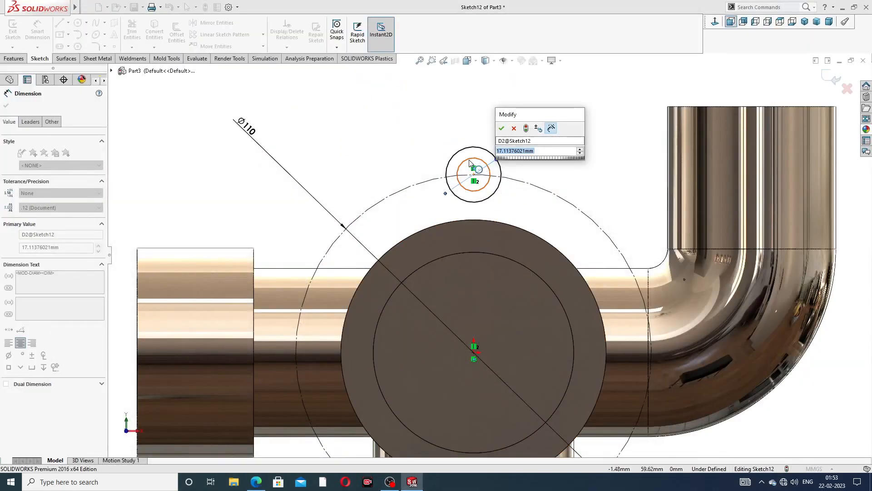
type("1")
key("Return")
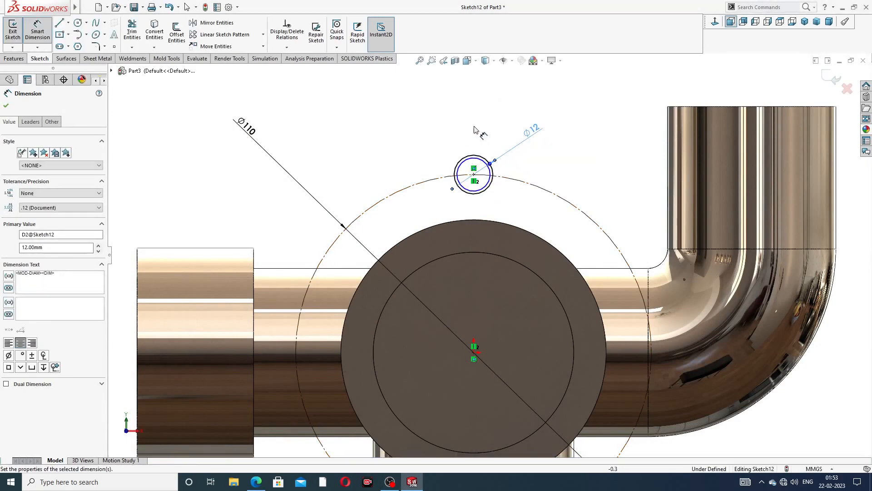
Dimension the inner small circle with a diameter of 7 mm
scroll(500, 145, "down", 4)
left_click(467, 205)
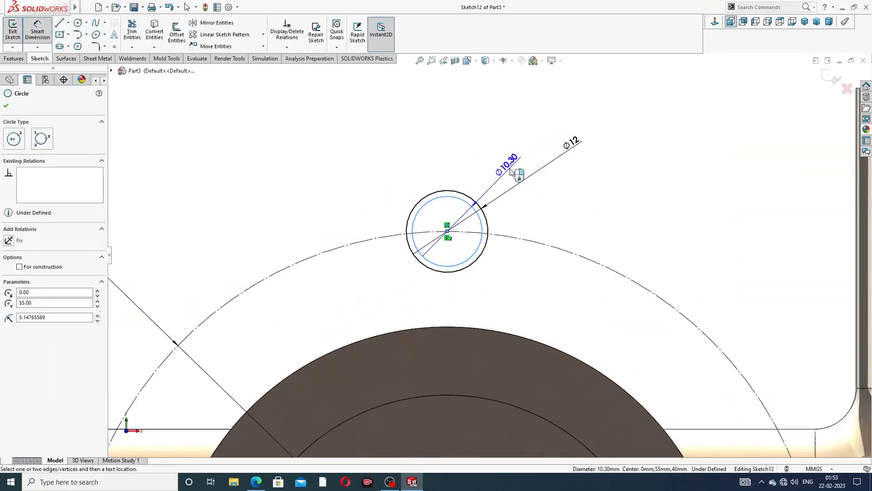
left_click(482, 193)
type("7")
key("Return")
scroll(568, 206, "up", 3)
scroll(500, 227, "up", 2)
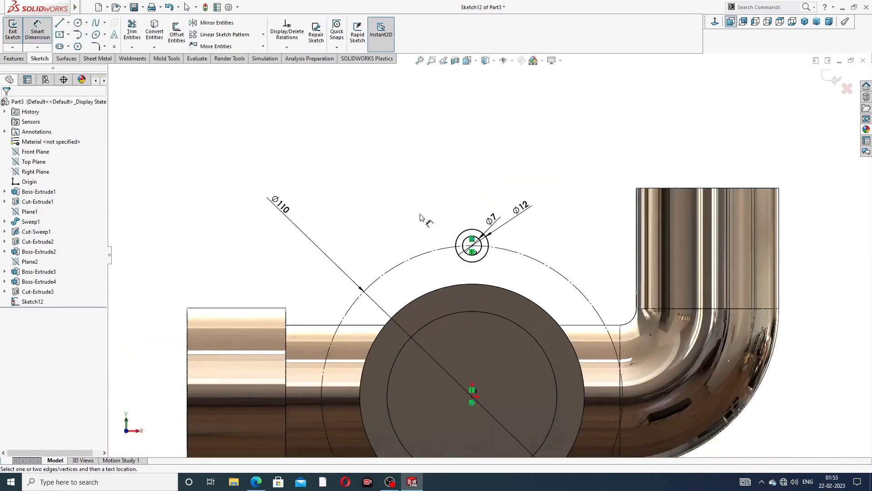
right_click(425, 221)
left_click(450, 136)
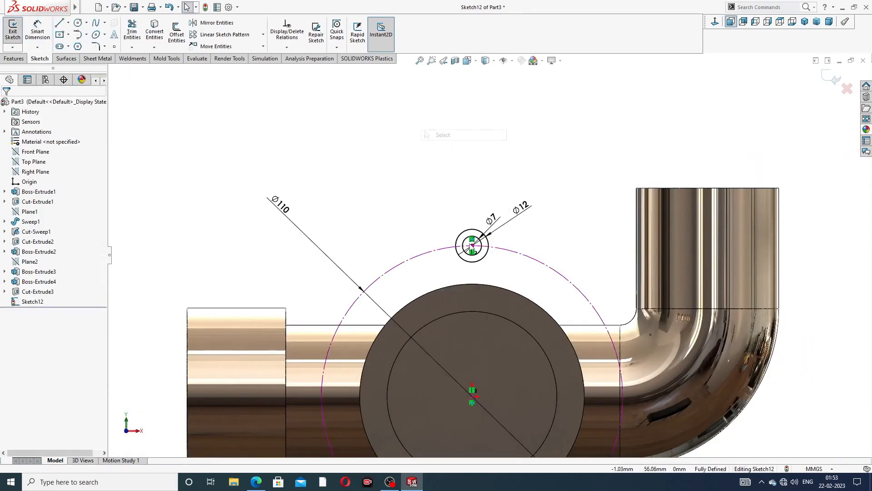
Draw a vertical line about 14.4 mm long from the 12 mm circle's right quadrant point down to the main cylinder's outer edge
scroll(468, 241, "down", 5)
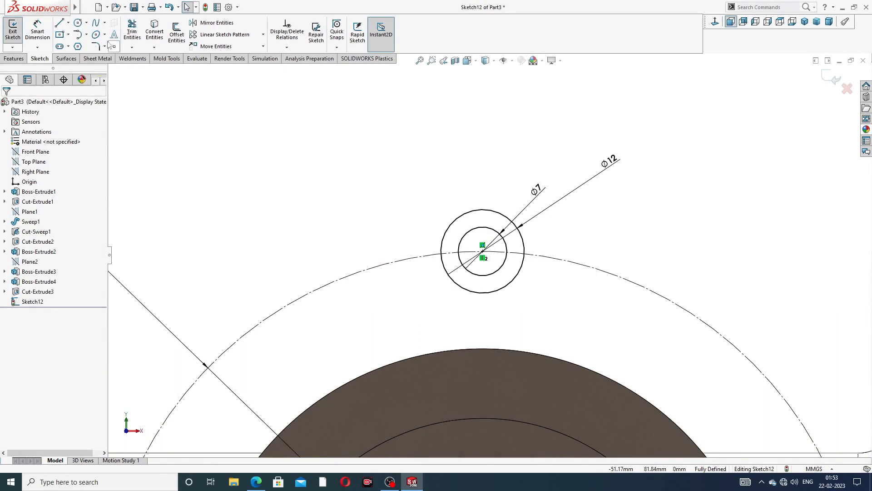
left_click(59, 23)
scroll(499, 255, "up", 2)
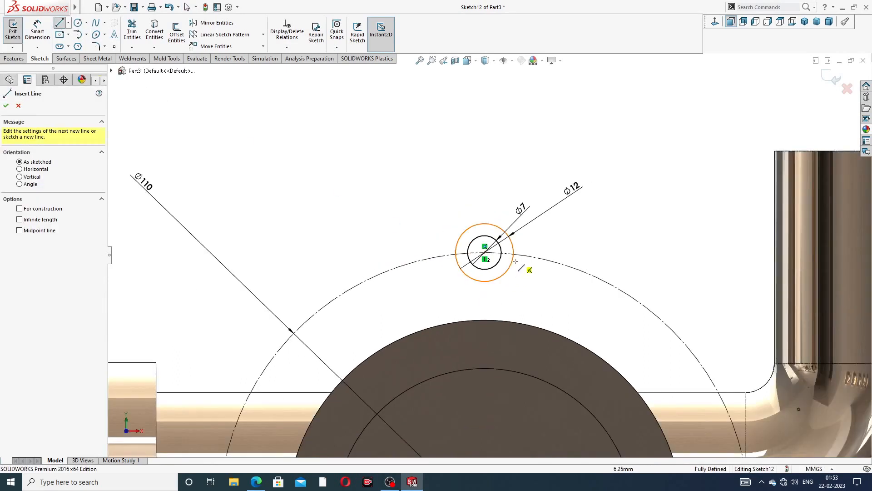
left_click(514, 253)
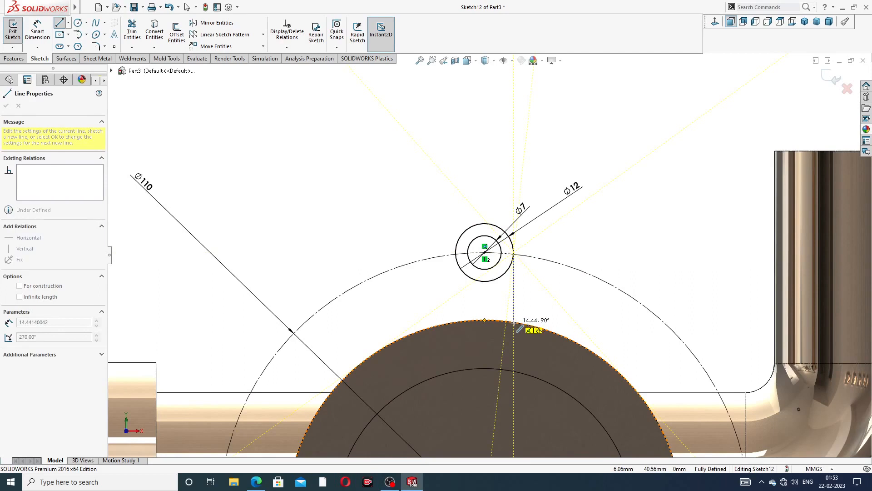
left_click(514, 322)
right_click(546, 303)
left_click(564, 307)
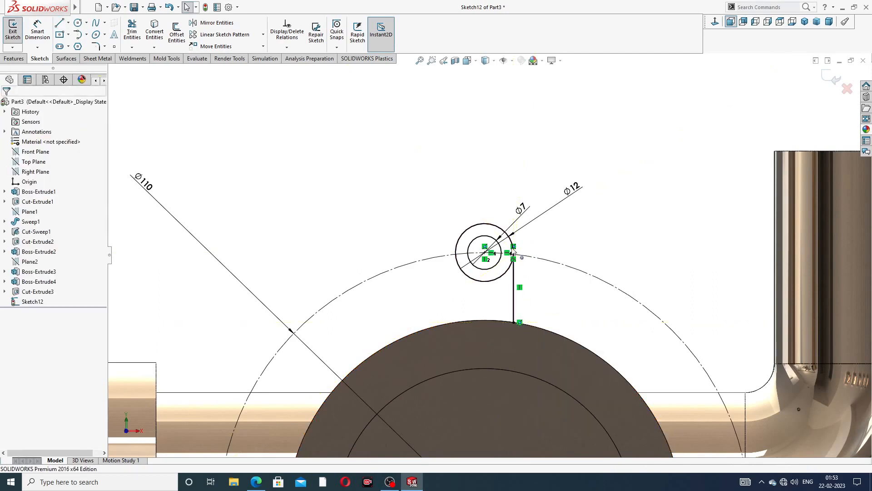
Draw a matching vertical line about 14.4 mm long from the 12 mm circle's left quadrant point down to the cylinder's outer edge
left_click(59, 25)
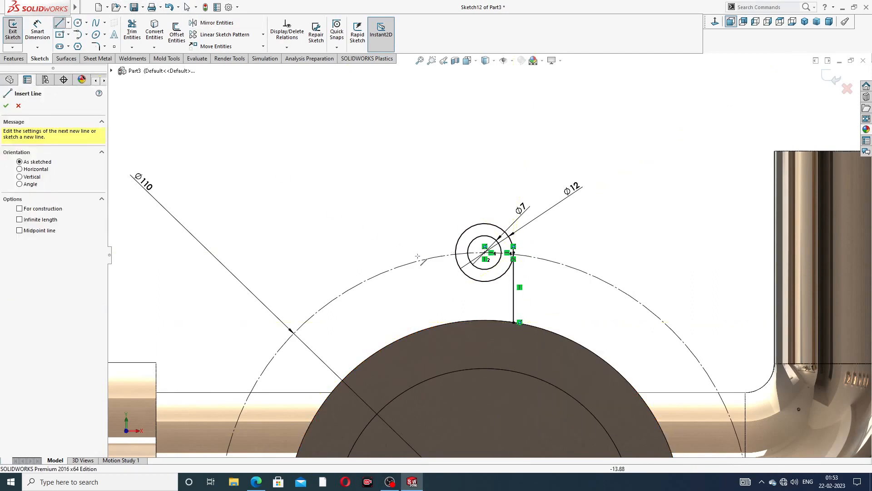
scroll(408, 258, "down", 2)
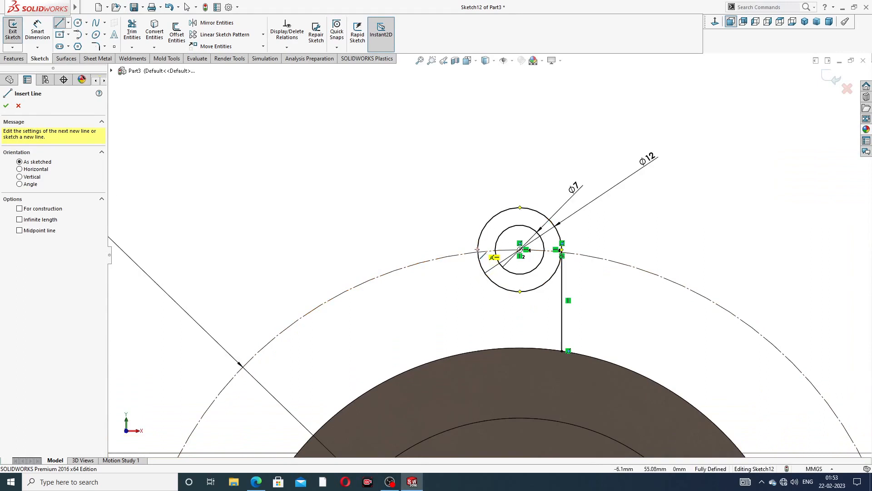
left_click(477, 250)
left_click(478, 351)
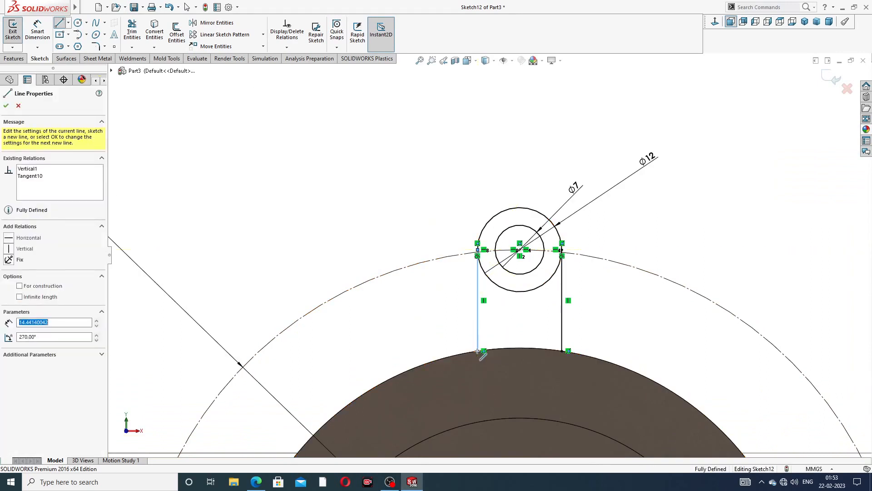
right_click(504, 293)
left_click(529, 332)
Convert the main cylinder's 82 mm outer edge into a sketch entity
scroll(534, 334, "up", 1)
scroll(534, 334, "up", 2)
left_click(516, 309)
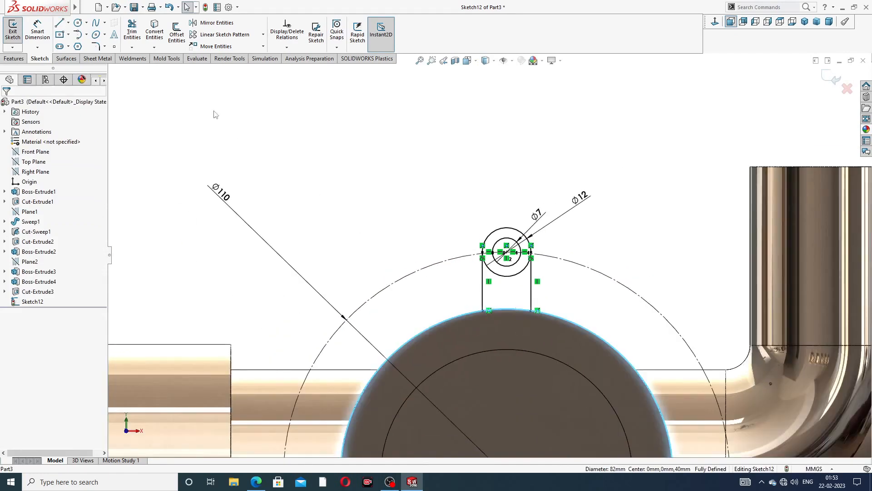
left_click(155, 32)
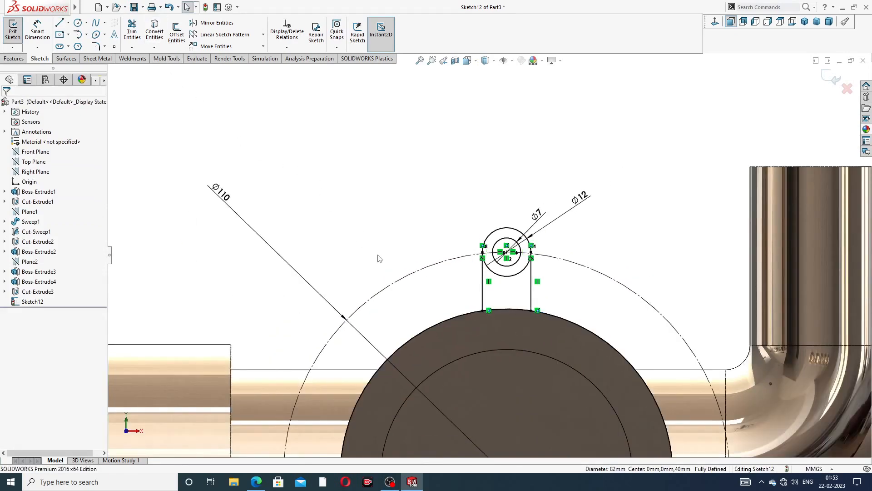
Trim the lug outline, removing the lower half of the 12 mm circle between the two vertical lines
scroll(375, 254, "down", 2)
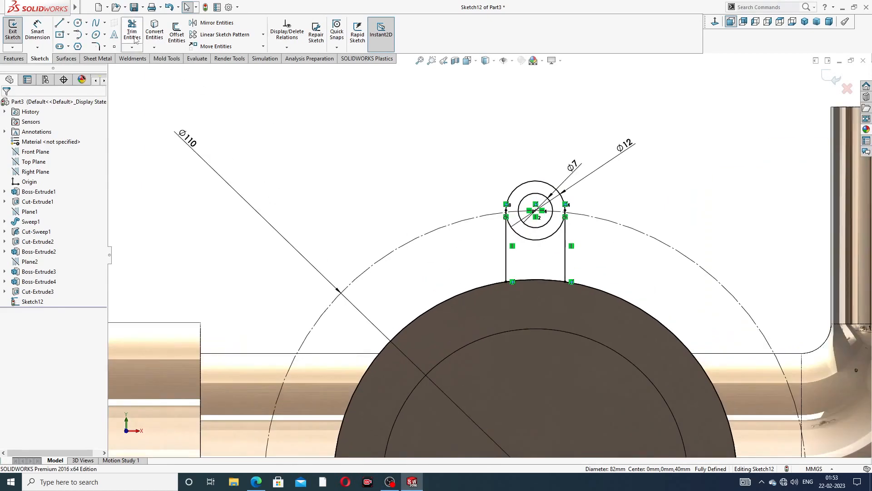
left_click(132, 33)
mouse_move(450, 314)
left_mouse_down()
mouse_move(603, 305)
mouse_move(655, 277)
left_mouse_up()
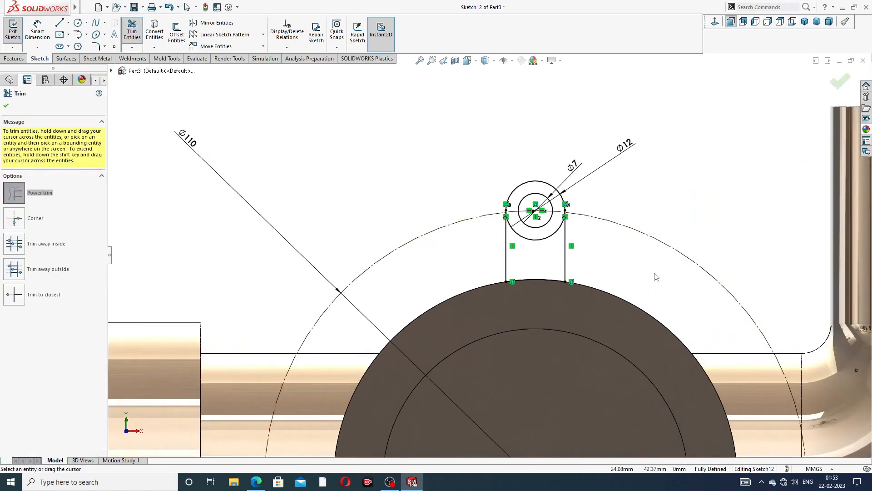
scroll(554, 284, "down", 2)
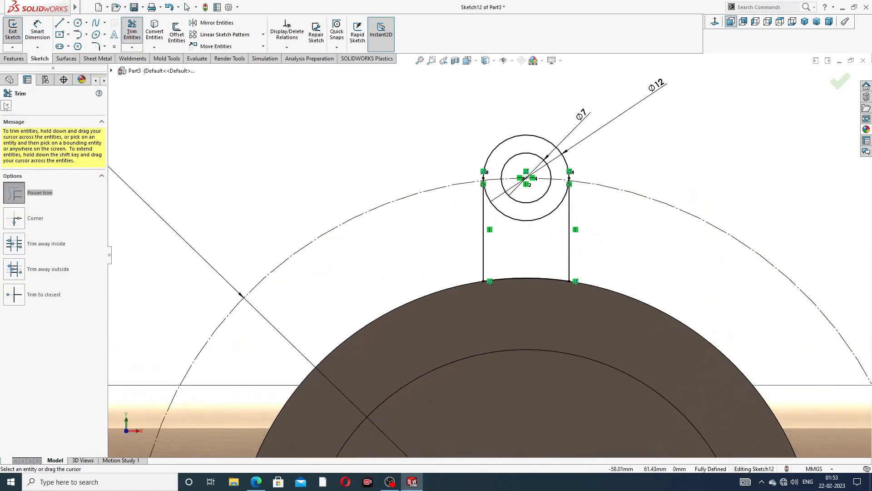
left_click_drag(509, 222, 537, 216)
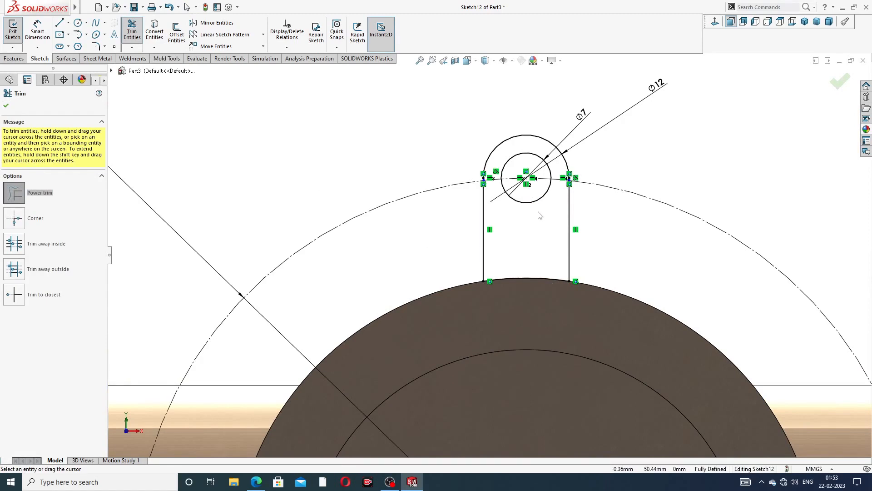
left_click(7, 106)
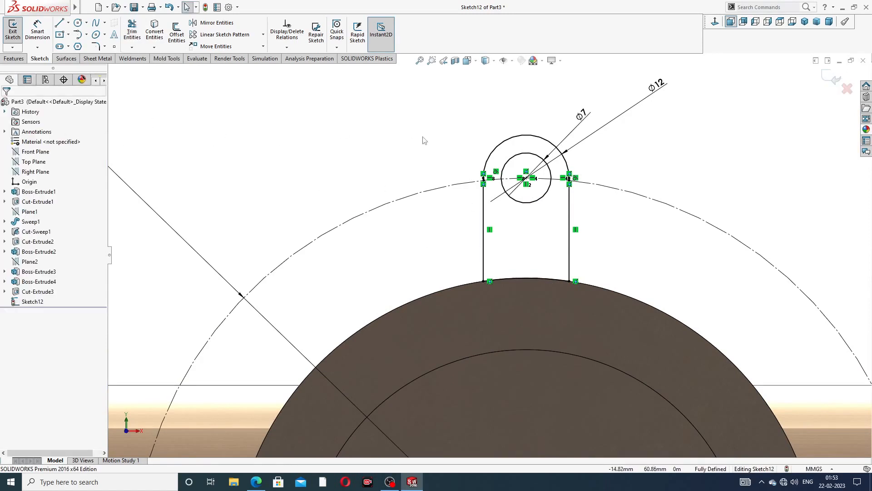
Reposition the 12 mm diameter dimension's label beside the lug
scroll(586, 161, "up", 3)
left_click_drag(548, 174, 564, 150)
key("Escape")
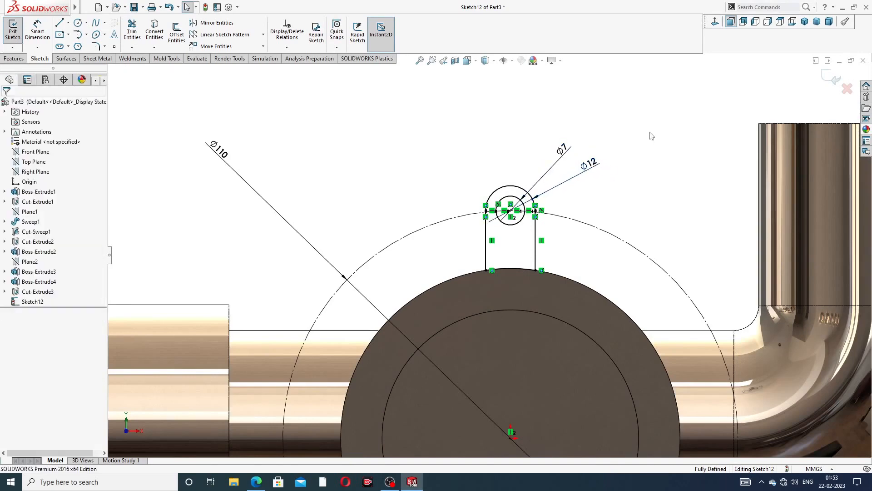
Try to dimension the distance from the 7 mm circle's centre to the main cylinder's outer edge
scroll(596, 182, "up", 2)
scroll(545, 241, "up", 4)
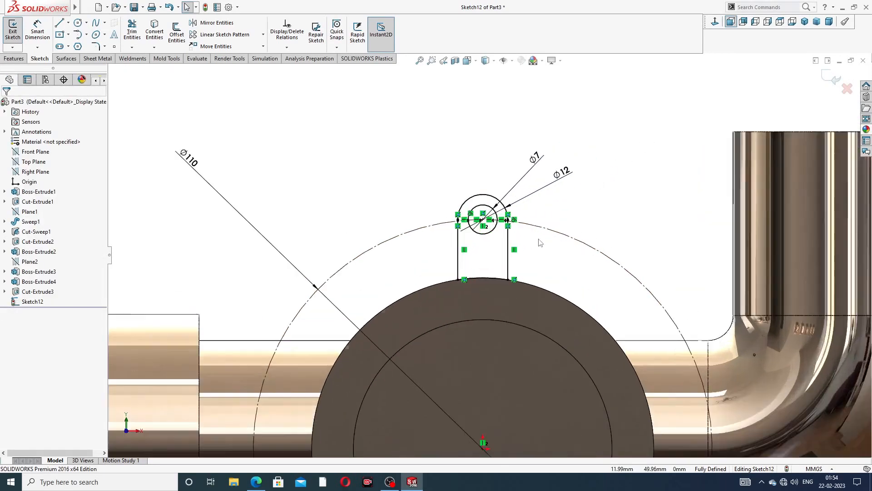
scroll(509, 304, "up", 2)
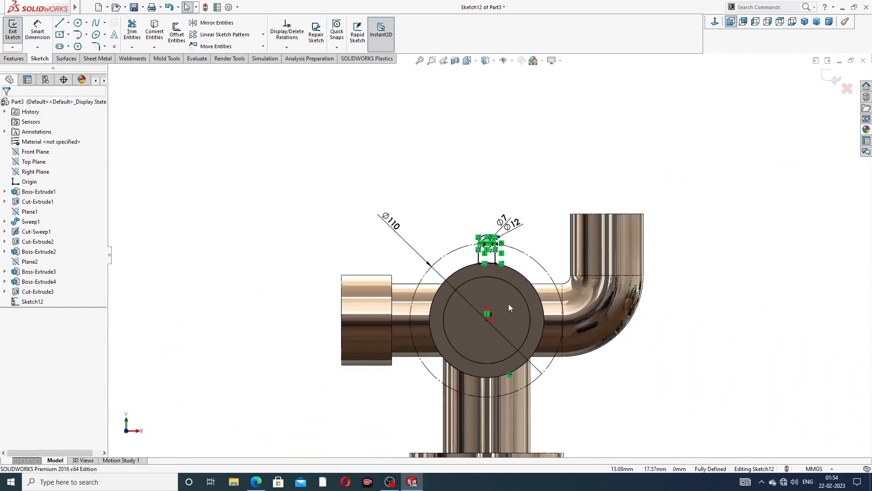
scroll(504, 293, "down", 2)
mouse_move(512, 290)
middle_mouse_down()
mouse_move(512, 330)
mouse_move(509, 280)
middle_mouse_up()
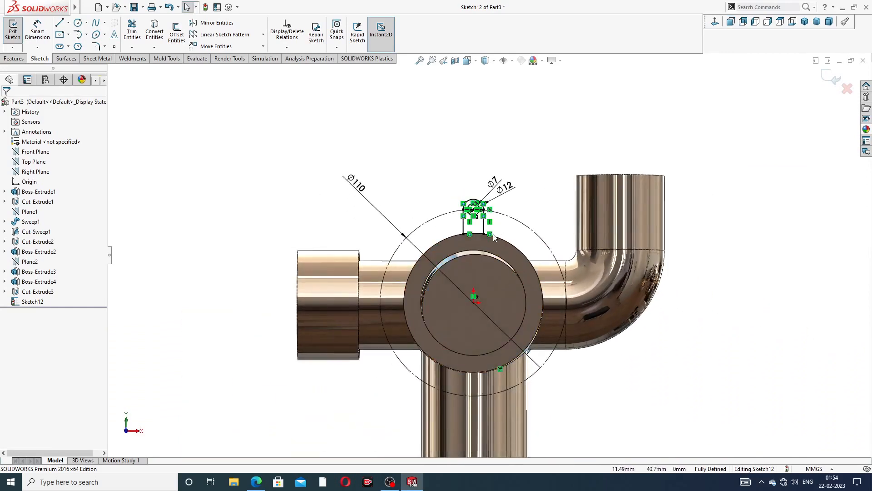
scroll(489, 223, "down", 5)
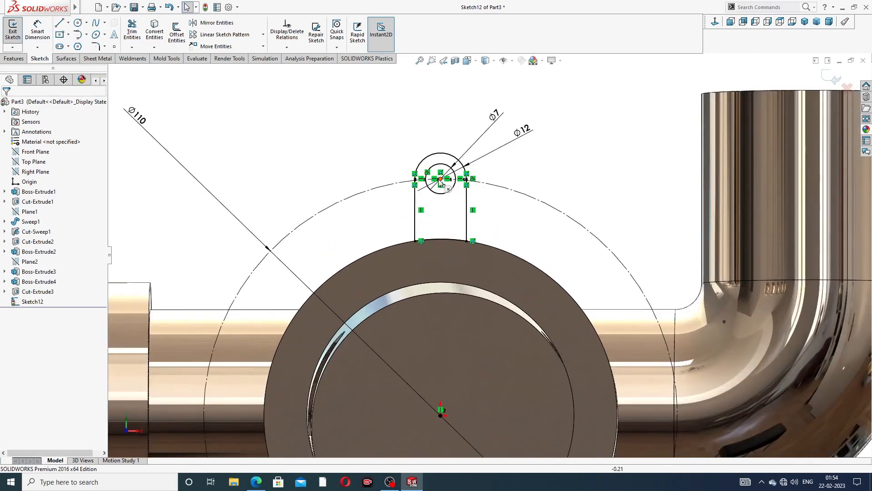
left_click(37, 31)
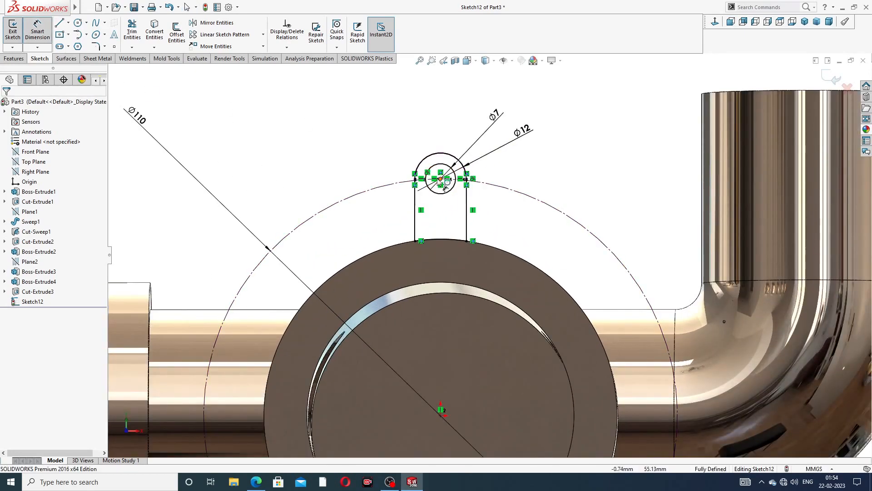
left_click(446, 241)
left_click(490, 225)
left_click(509, 202)
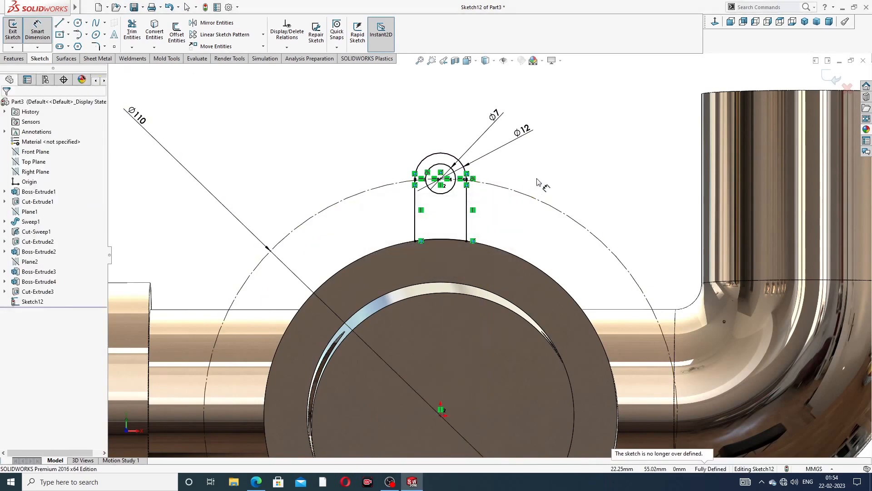
right_click(576, 147)
left_click(596, 135)
scroll(496, 209, "up", 3)
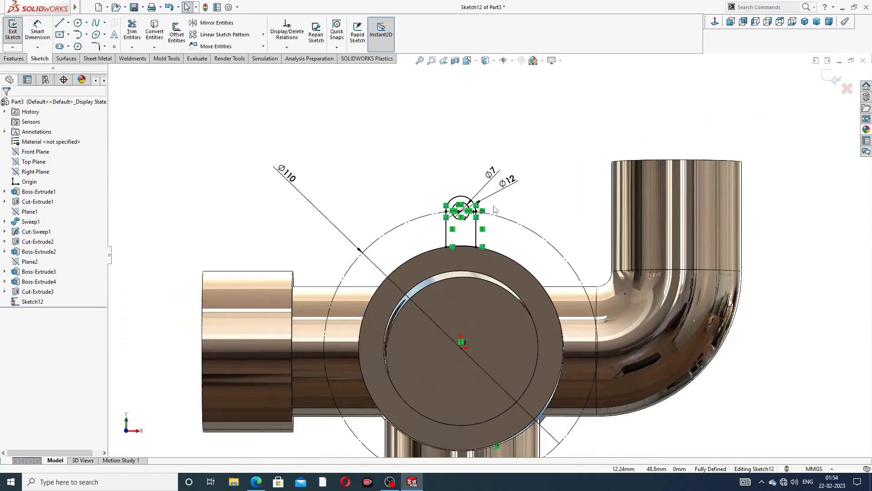
scroll(464, 234, "down", 4)
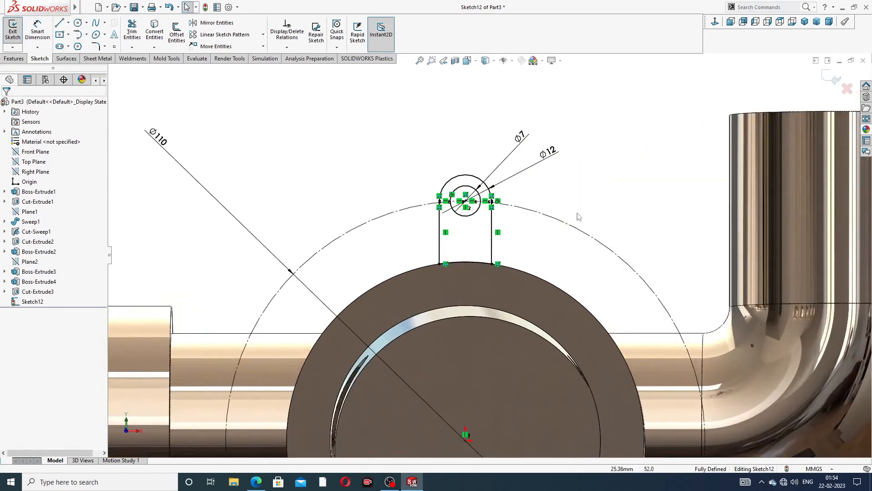
scroll(583, 195, "up", 3)
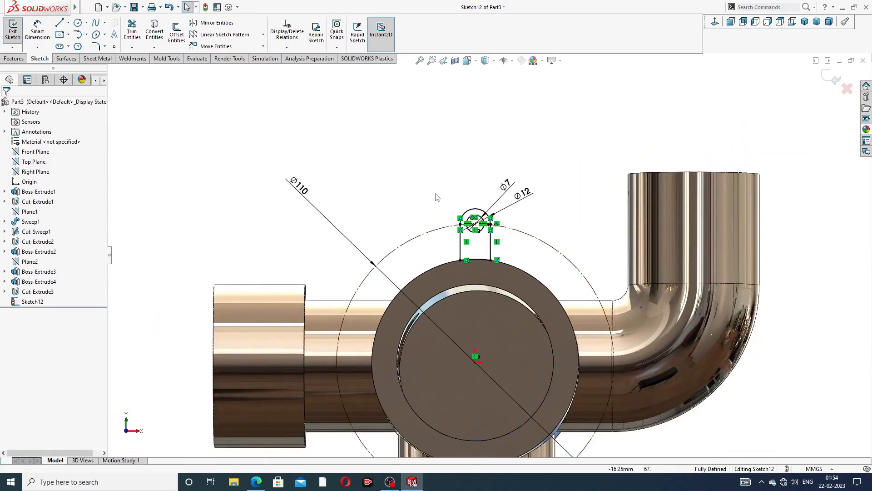
Create a circular sketch pattern of the complete lug outline and its hole about the main cylinder's centre, with 3 equally spaced instances over 360 degrees
left_click(262, 35)
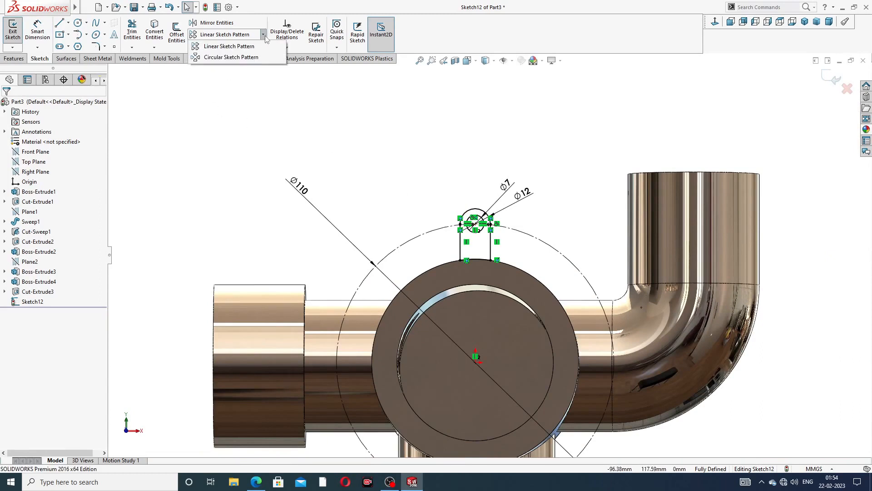
left_click(231, 58)
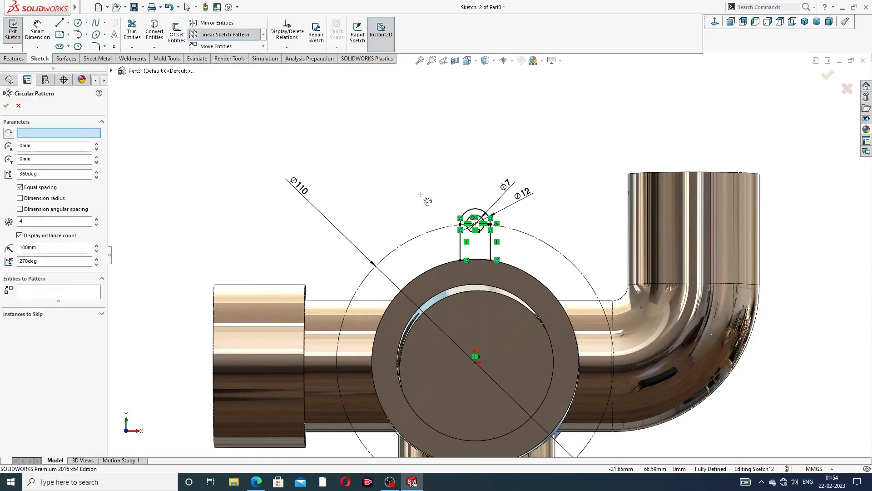
scroll(491, 251, "down", 2)
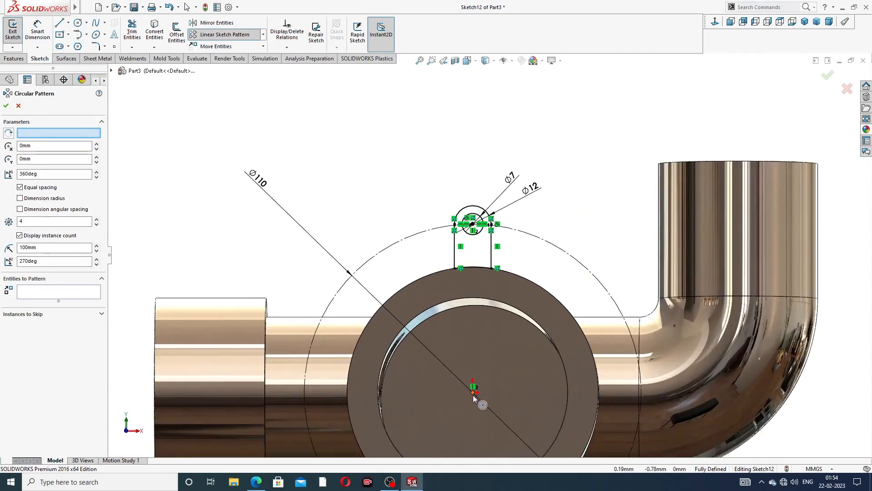
scroll(471, 223, "down", 2)
left_click(477, 214)
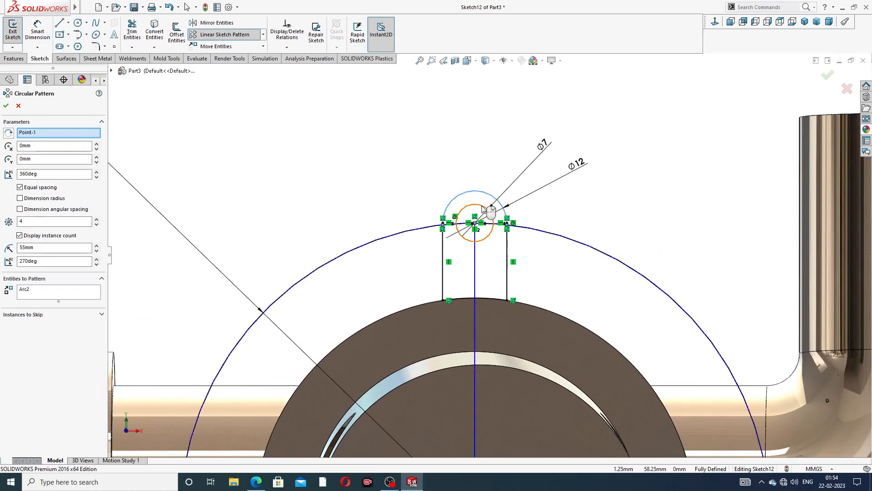
left_click(492, 199)
left_click(443, 265)
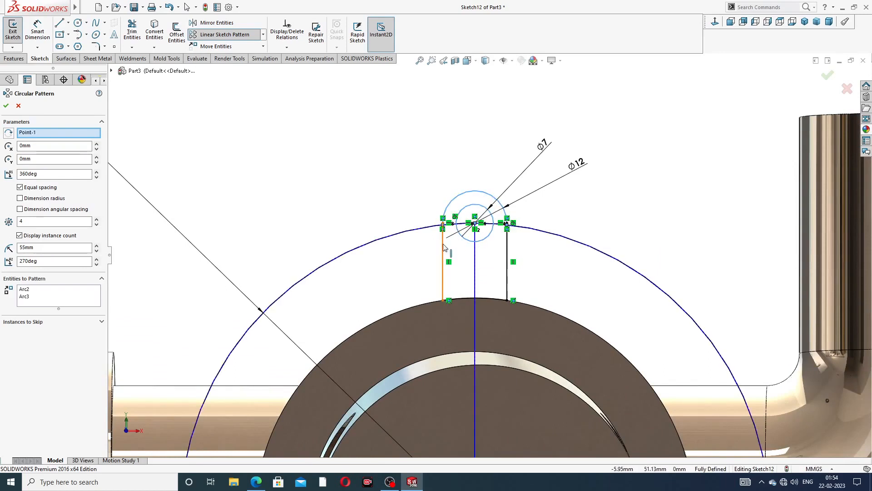
left_click(508, 263)
left_click(484, 298)
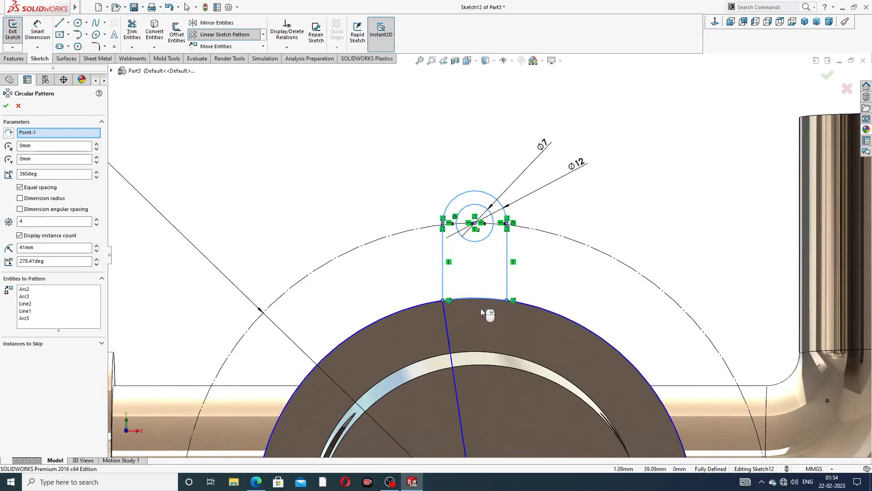
scroll(480, 308, "up", 5)
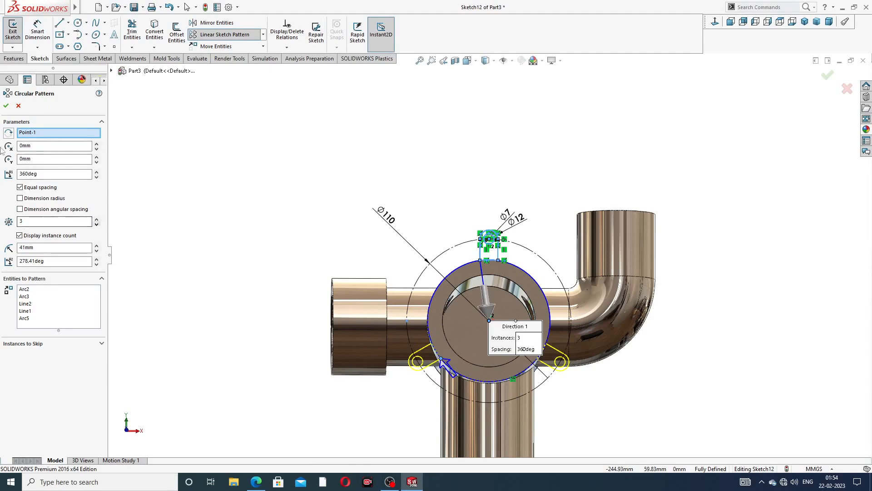
left_click(5, 106)
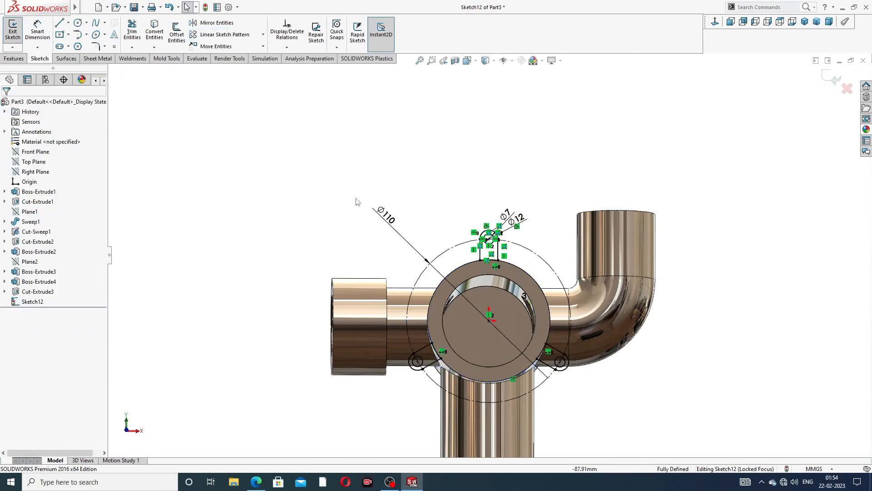
Select the three lug regions around their holes as the contours of a boss extrusion
middle_click_drag(473, 313, 480, 281)
key("ctrl+8")
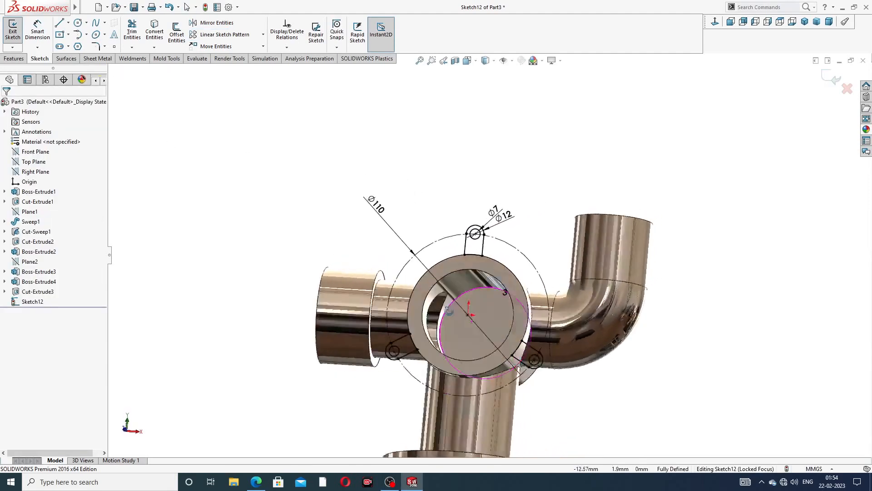
scroll(467, 319, "down", 1)
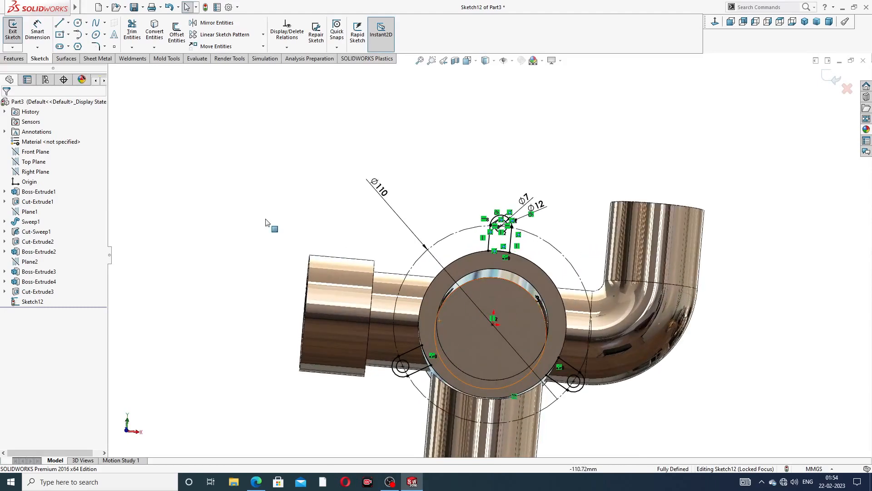
left_click(14, 58)
left_click(17, 32)
mouse_move(409, 230)
middle_mouse_down()
mouse_move(377, 234)
mouse_move(405, 231)
middle_mouse_up()
left_click(491, 240)
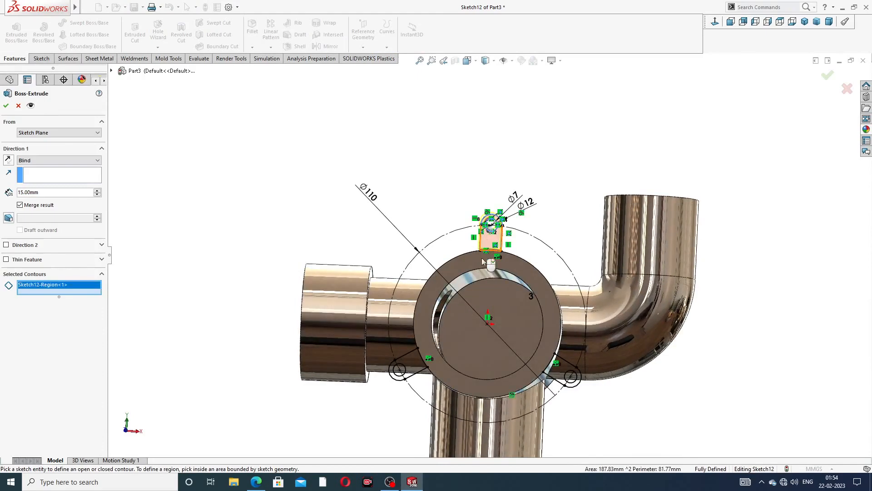
left_click(420, 365)
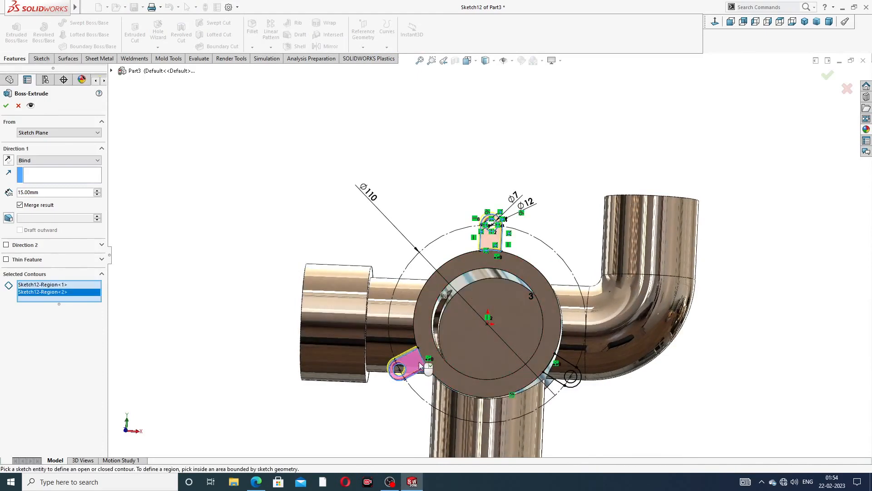
left_click(553, 364)
Extrude the three lugs to a blind depth of 12 mm in the reversed direction, back along the main cylinder, merging the result
middle_click_drag(551, 363, 447, 331)
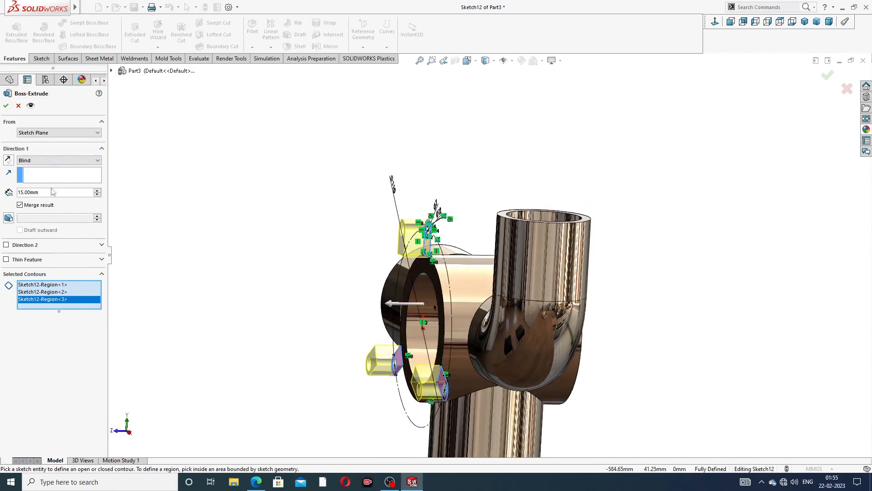
left_click(8, 160)
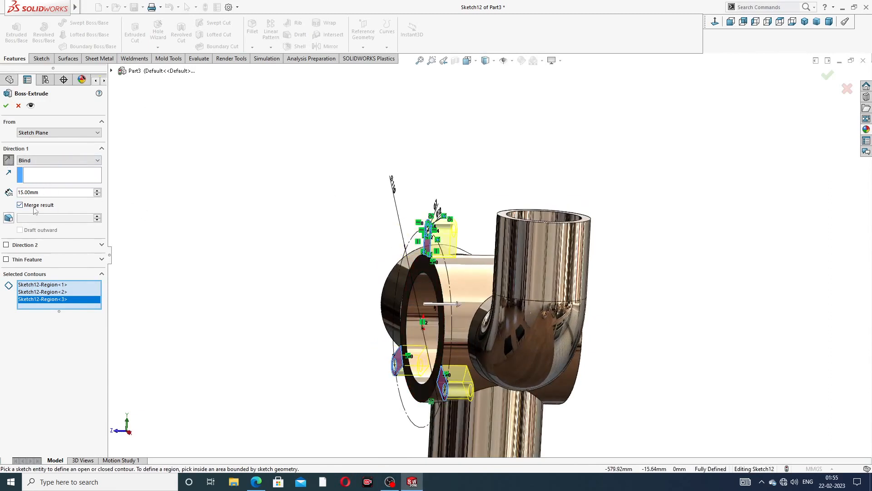
type("12")
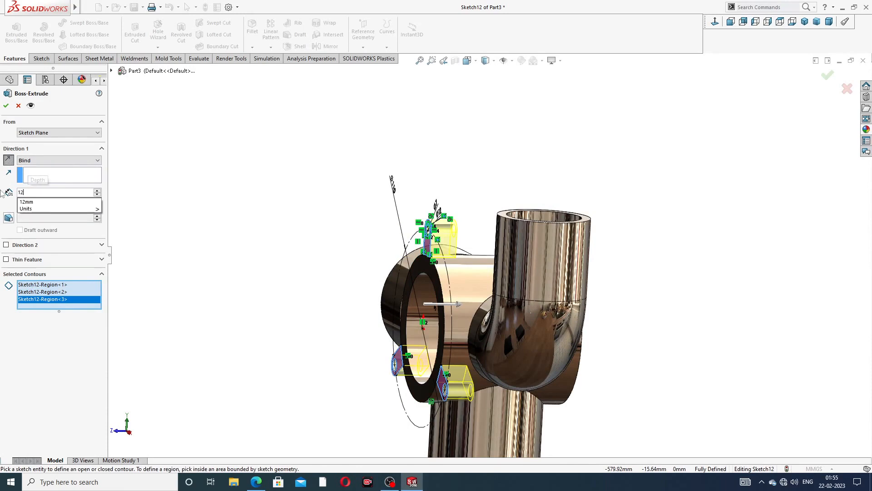
key("Return")
left_click(6, 106)
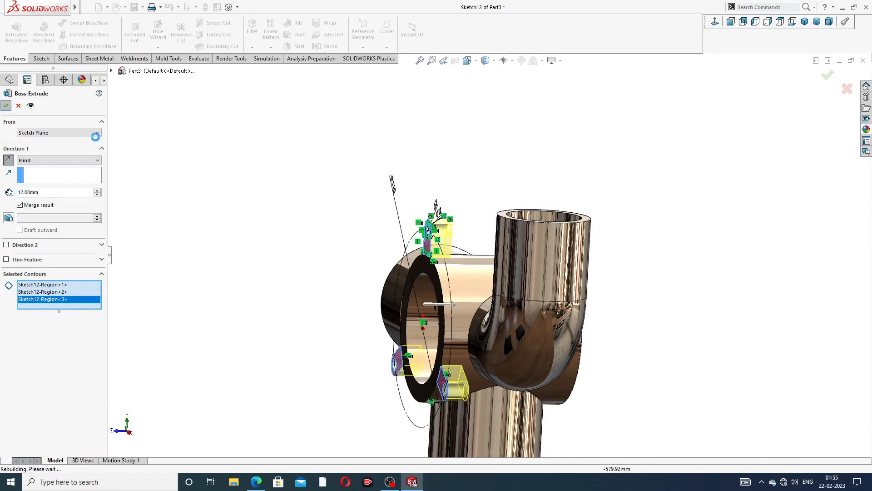
Start a new sketch on the ring-shaped end face of the upturned elbow pipe and view it face-on
middle_click_drag(294, 250, 397, 284)
middle_click_drag(518, 240, 574, 291)
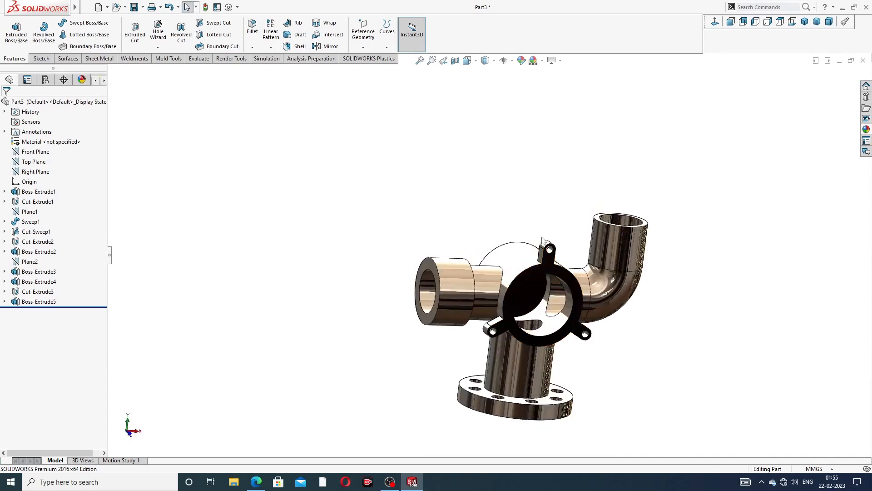
middle_click_drag(631, 200, 626, 263)
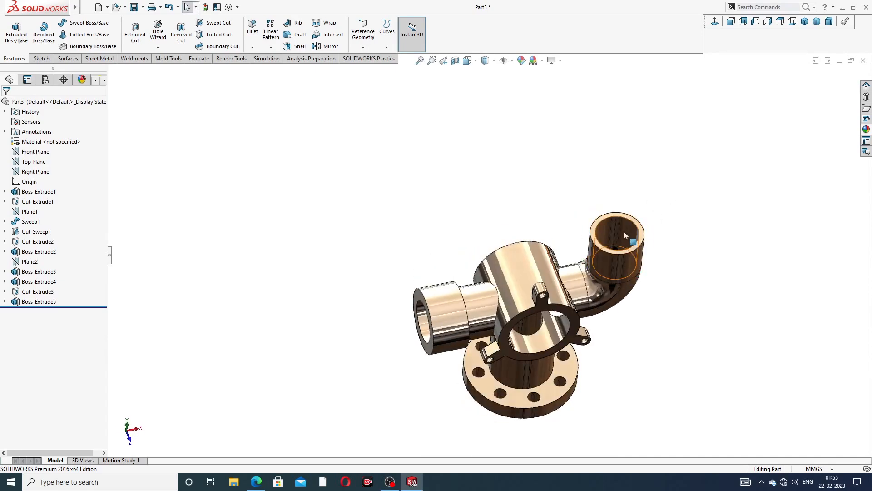
scroll(623, 233, "down", 3)
left_click(624, 207)
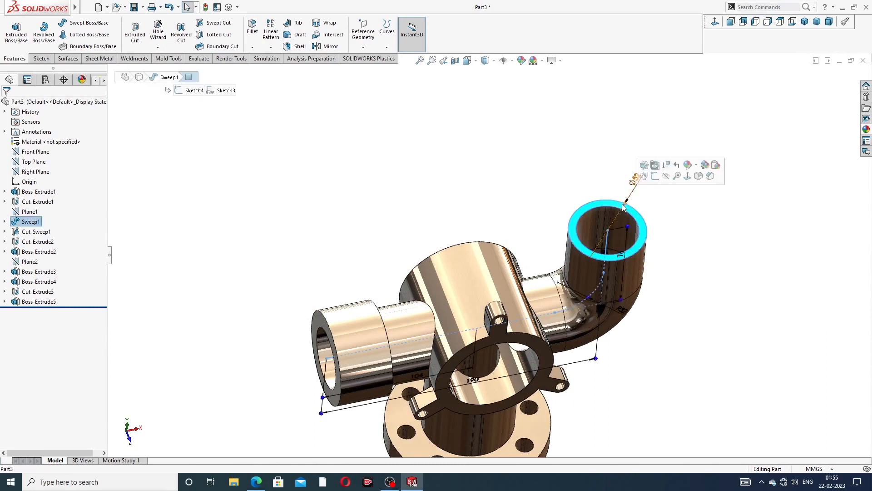
left_click(654, 175)
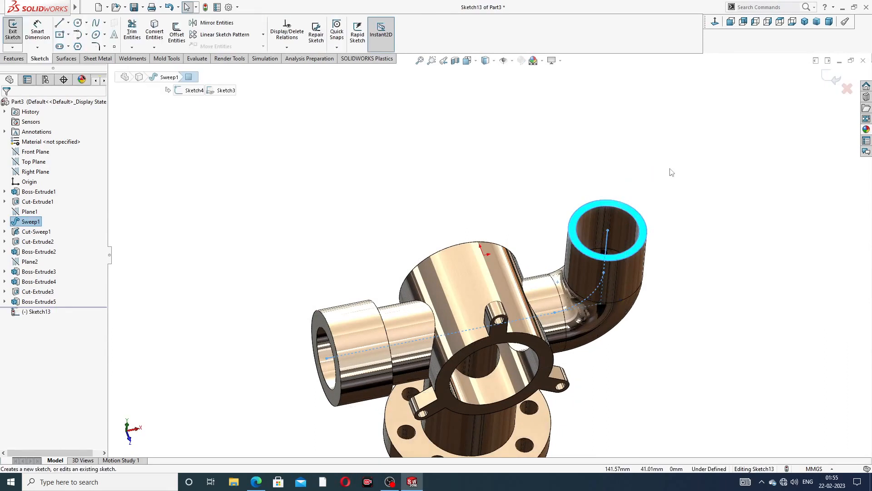
left_click(718, 22)
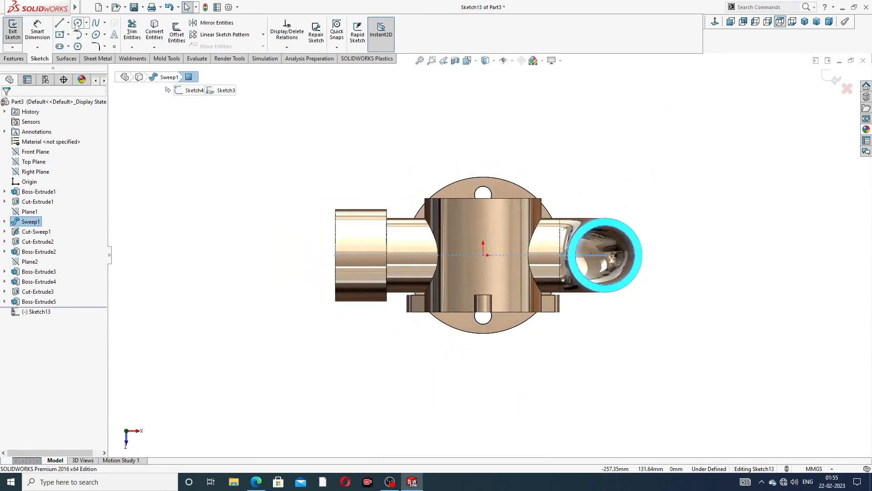
Sketch a circle with a radius of about 44 mm, centred on the elbow pipe's opening
left_click(78, 23)
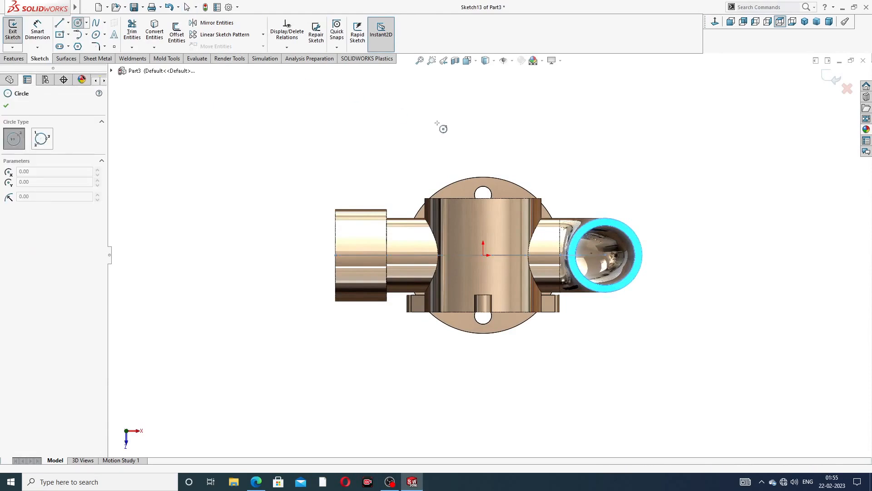
left_click(606, 255)
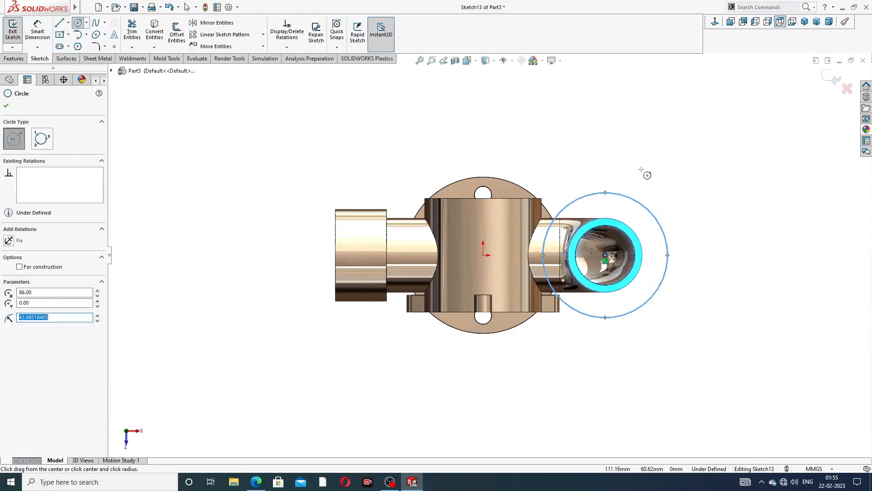
right_click(677, 180)
left_click(698, 185)
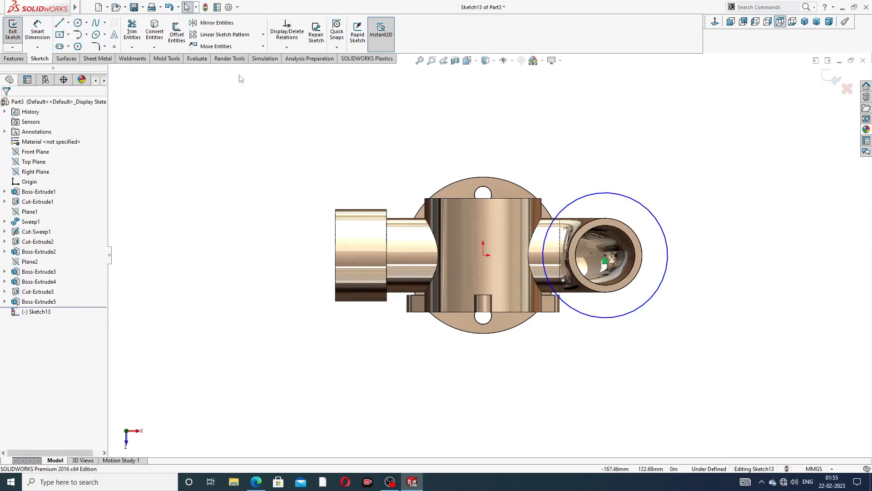
Draw a vertical centerline through the elbow pipe's centre, extending beyond the large circle and starting about 79 mm above that centre
left_click(69, 23)
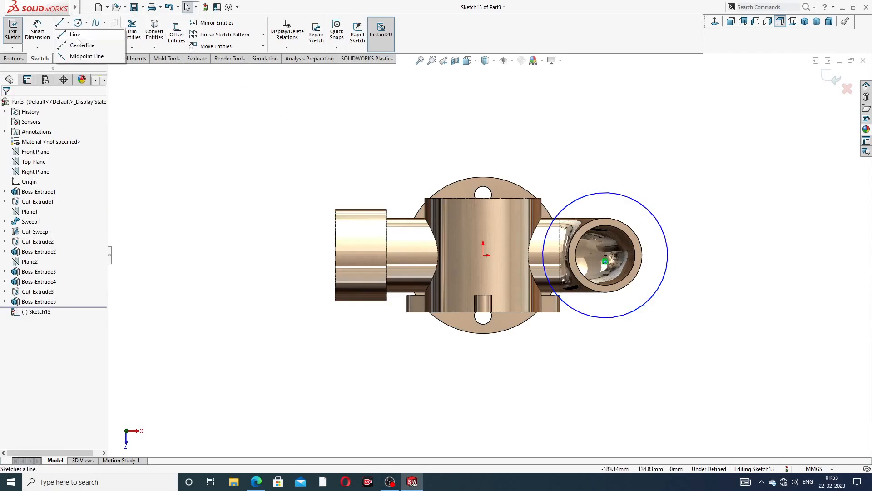
left_click(81, 46)
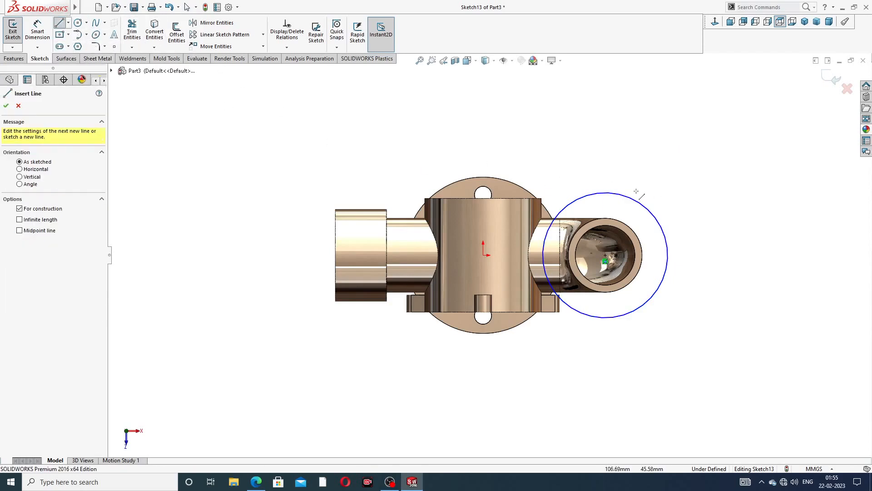
left_click(604, 144)
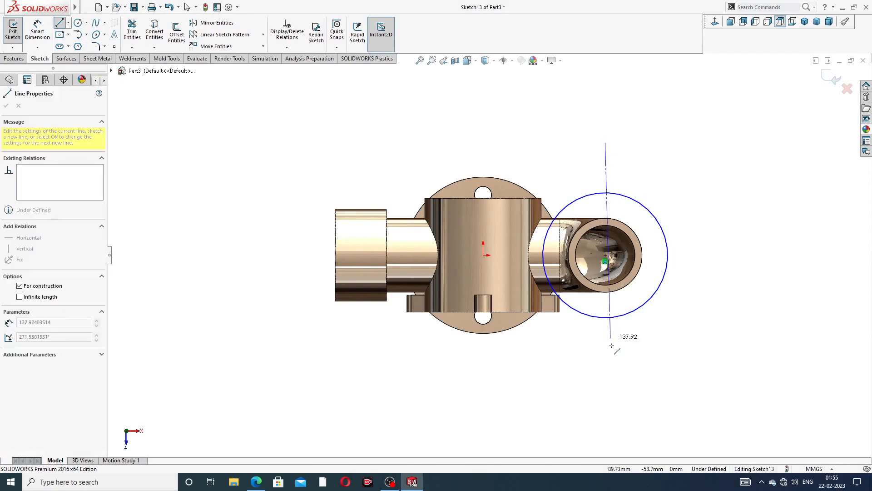
left_click(605, 375)
right_click(721, 204)
left_click(746, 241)
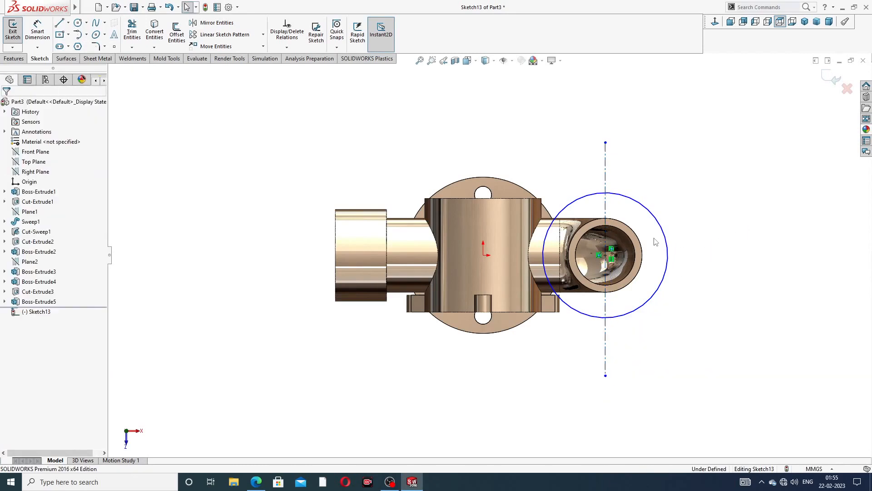
Sketch two concentric circles of different sizes centred on the upper endpoint of the vertical centerline
scroll(638, 203, "down", 1)
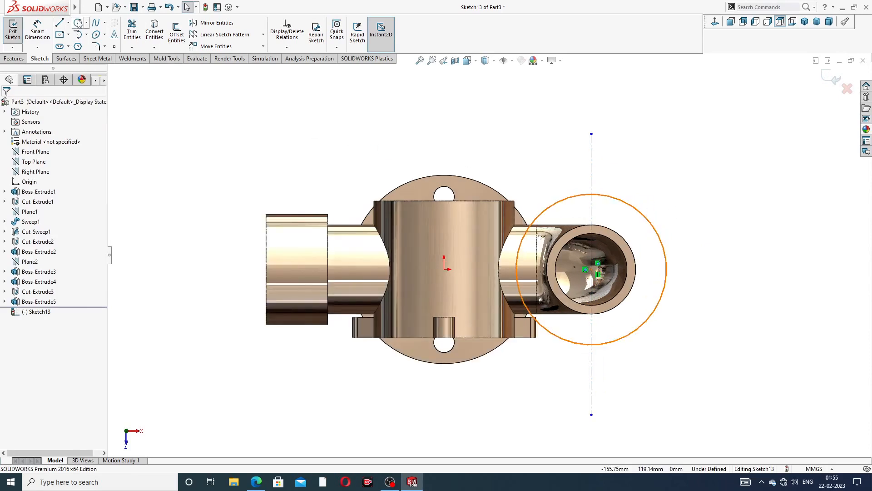
left_click(78, 23)
left_click(591, 134)
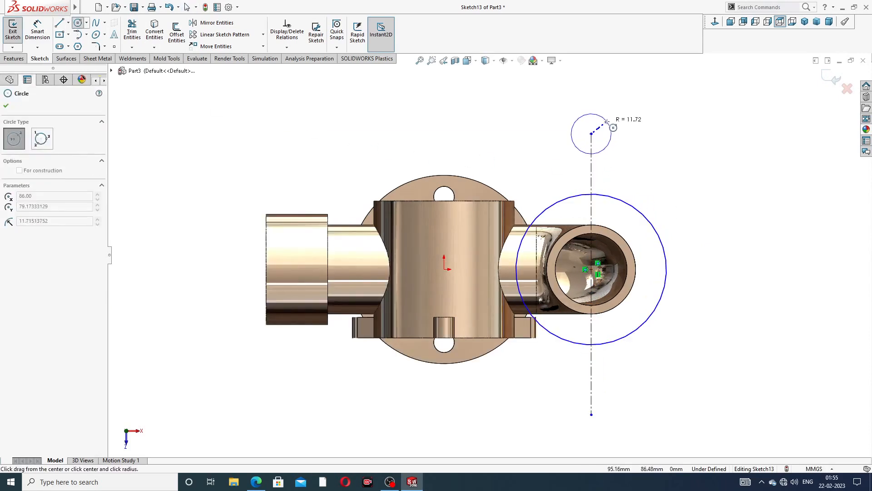
left_click(609, 120)
left_click(592, 134)
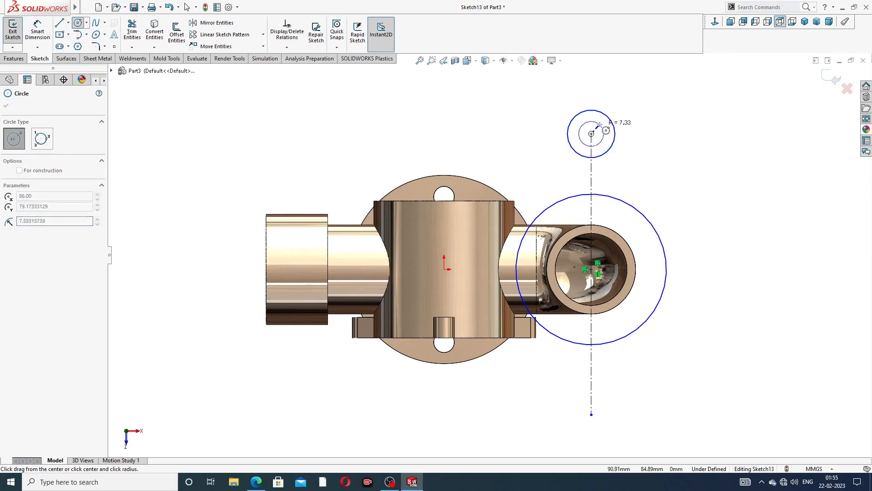
left_click(603, 124)
right_click(667, 115)
left_click(670, 114)
scroll(618, 136, "down", 3)
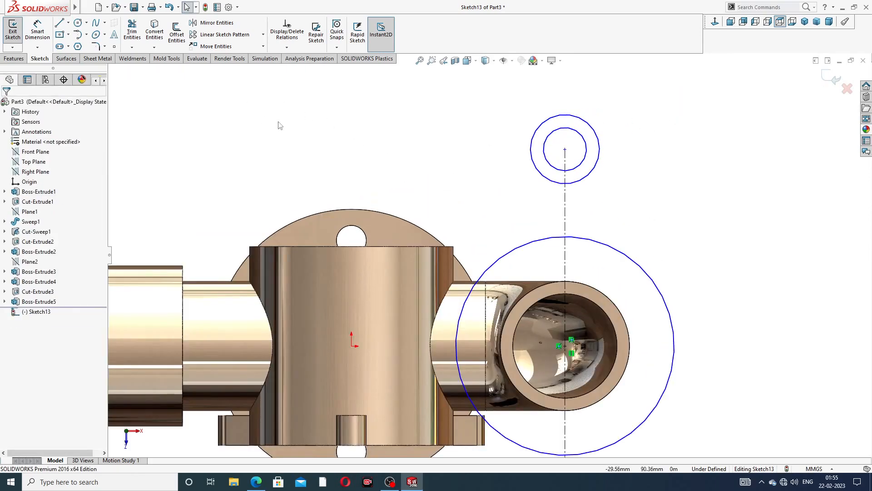
Sketch a slanted line about 67 mm long from the upper outer circle's right quadrant down to the large circle's right side
scroll(281, 125, "up", 2)
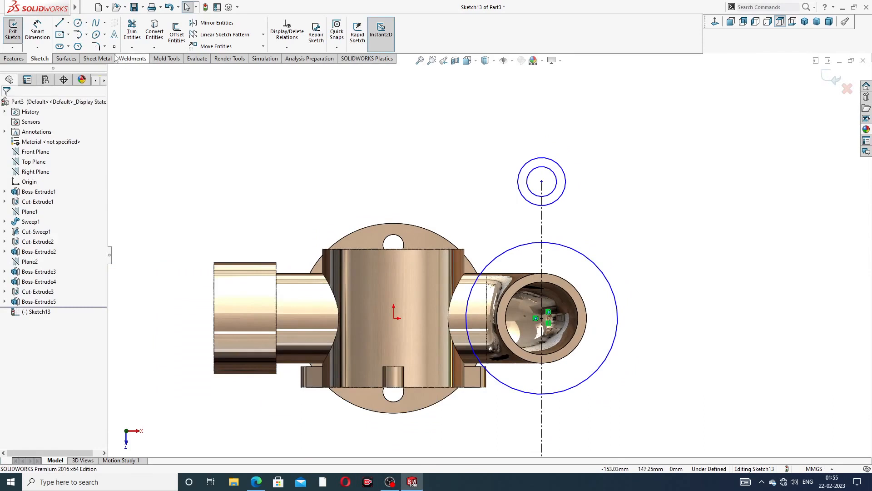
left_click(59, 24)
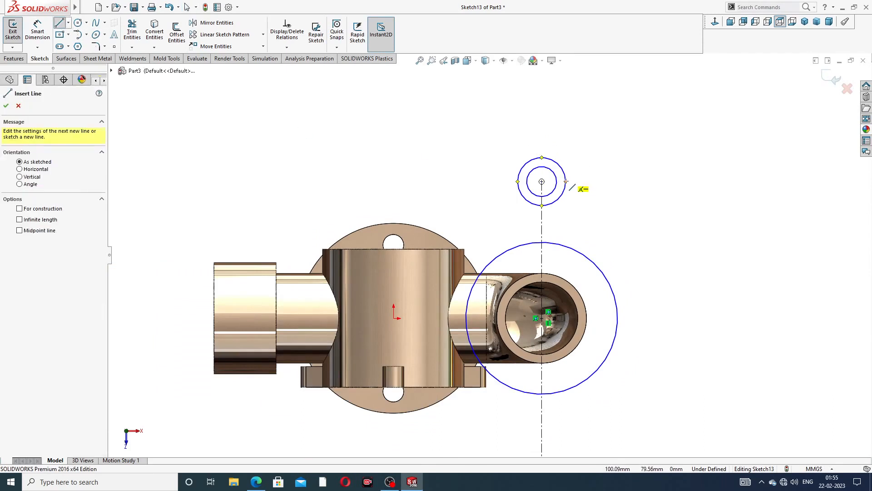
left_click(566, 182)
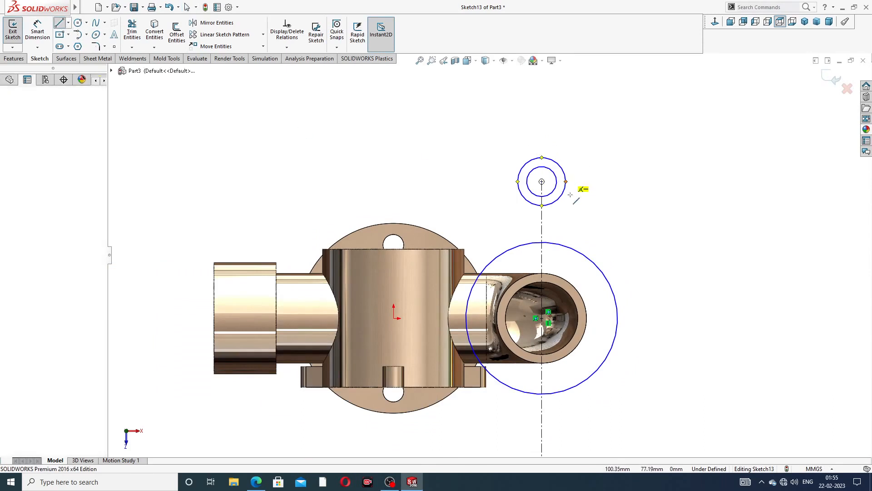
left_click(611, 287)
right_click(637, 283)
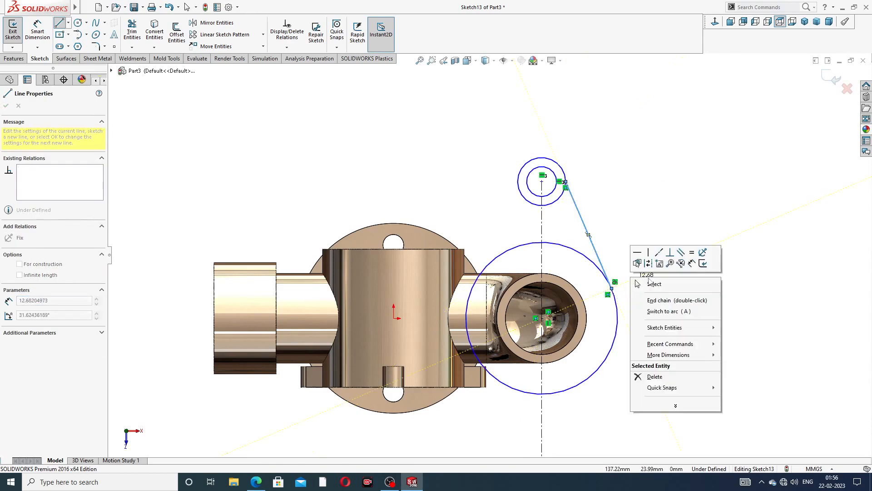
left_click(638, 283)
Apply a tangent relation between the slanted line and the large circle
scroll(633, 291, "down", 2)
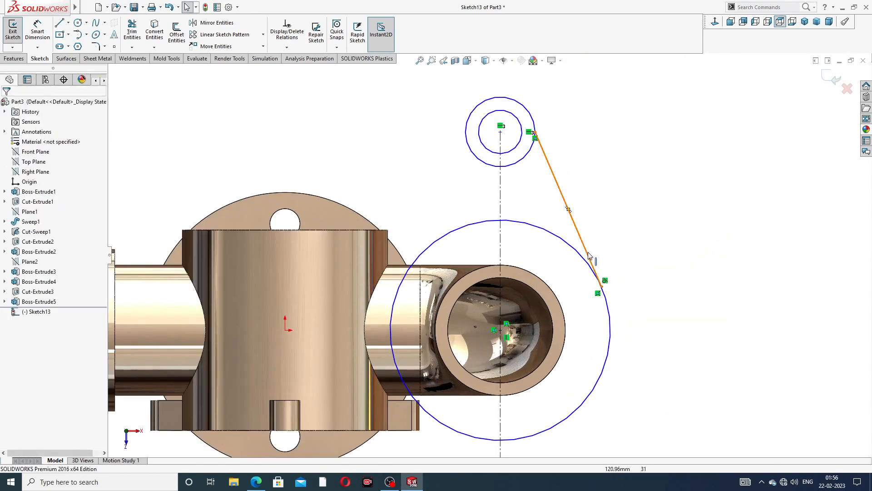
left_click(590, 257)
left_click(589, 270, "ctrl")
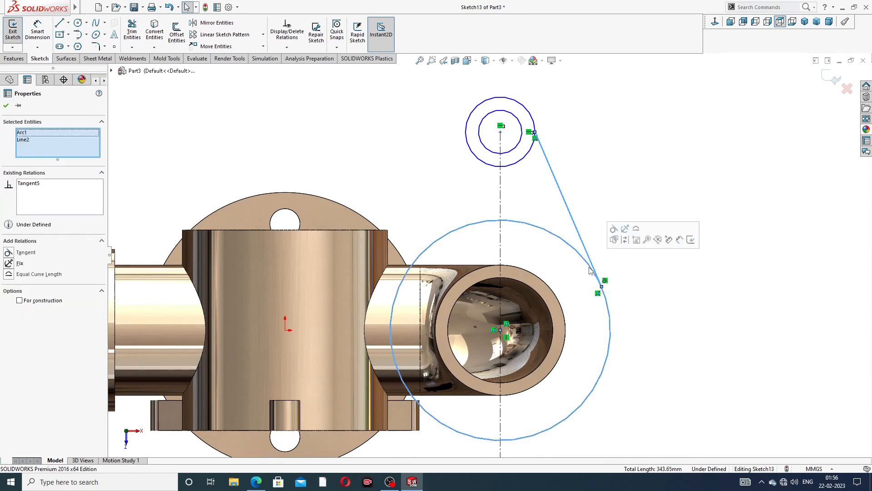
left_click(614, 235)
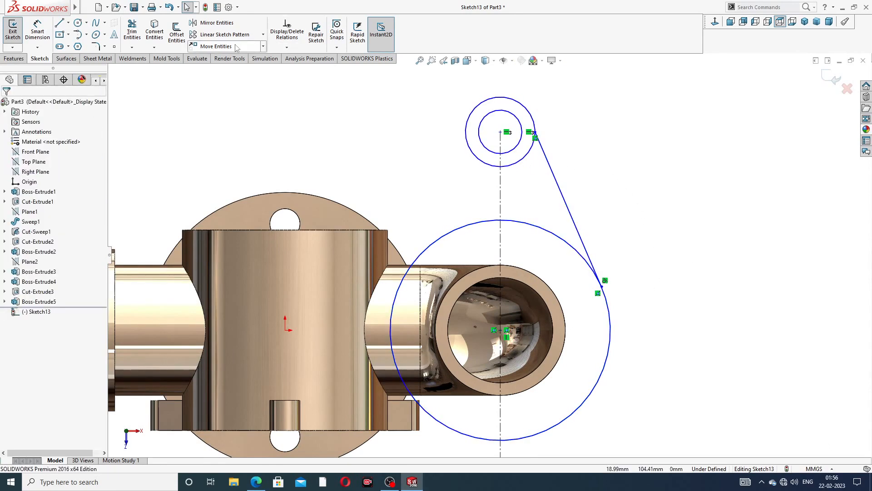
Mirror the slanted line about the vertical centerline to the other side of the flange sketch
left_click(213, 22)
left_click(555, 171)
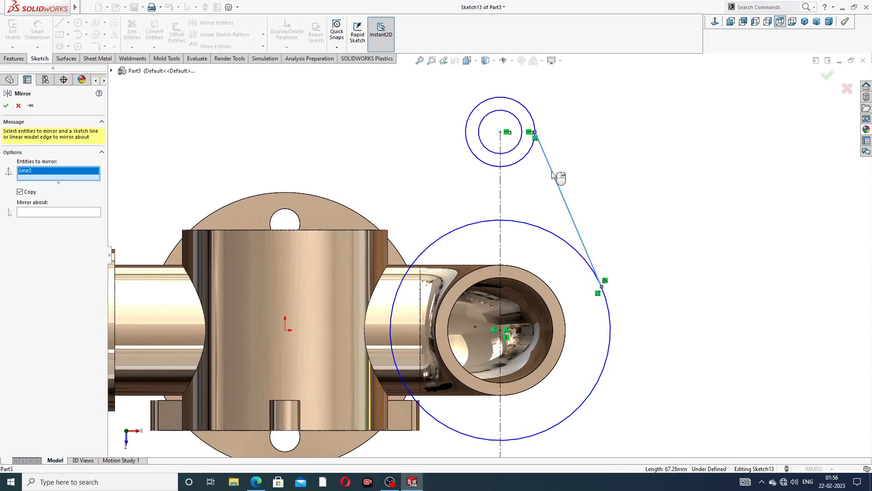
left_click(95, 213)
left_click(500, 195)
scroll(528, 196, "up", 3)
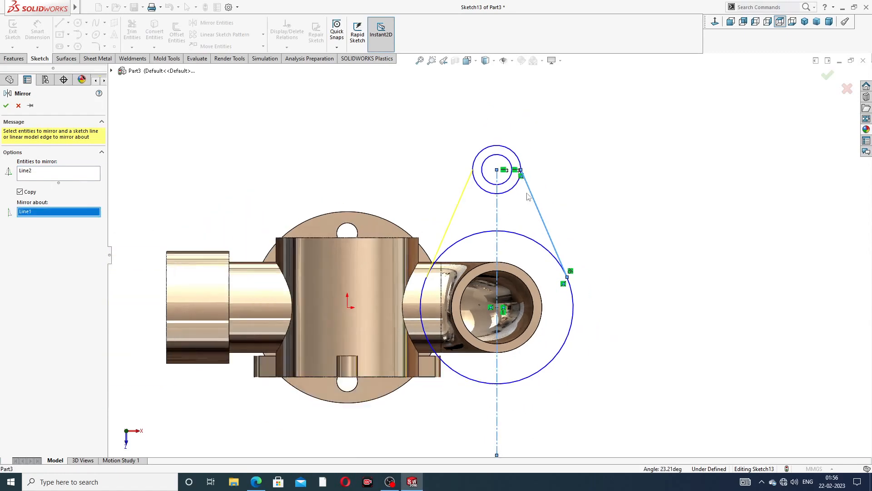
left_click(6, 105)
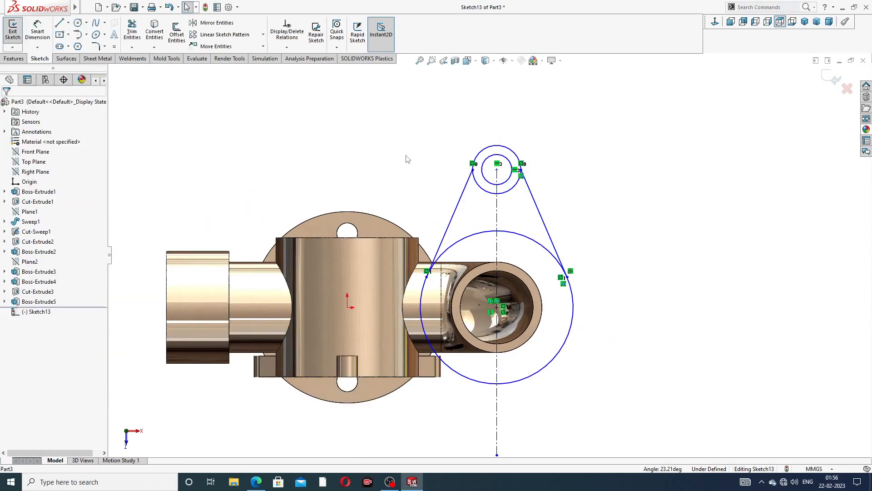
Draw a horizontal centerline about 44 mm long from the elbow pipe's centre to the large circle's right quadrant
scroll(421, 181, "up", 1)
scroll(422, 183, "up", 1)
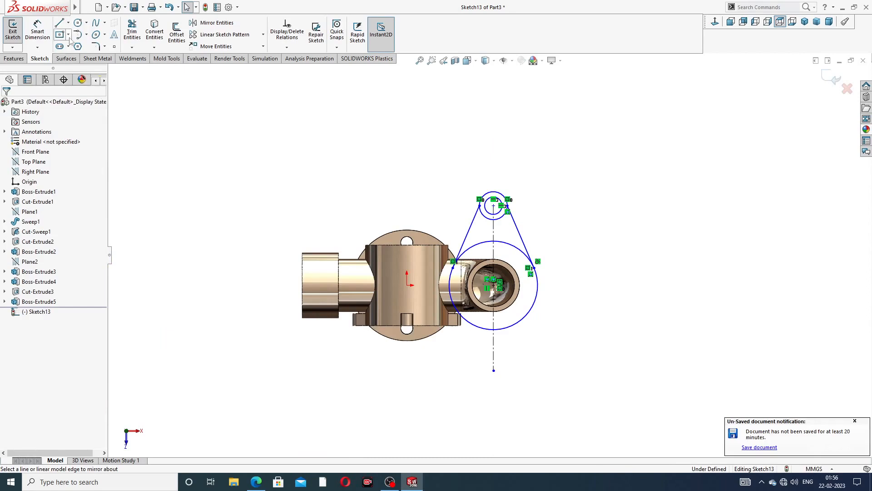
left_click(68, 23)
left_click(82, 46)
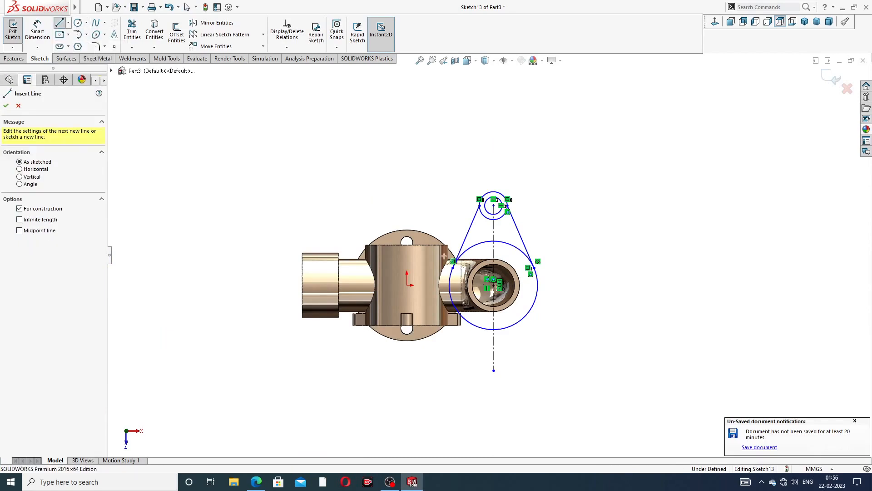
scroll(602, 305, "down", 3)
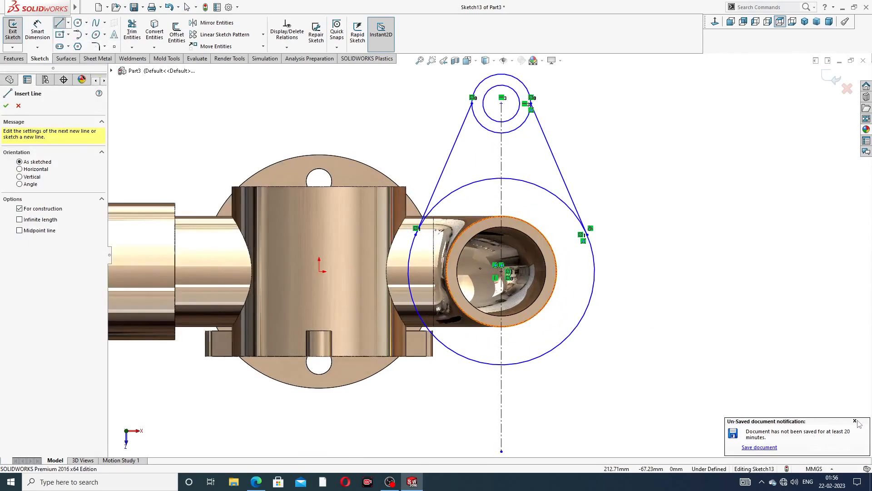
left_click(855, 421)
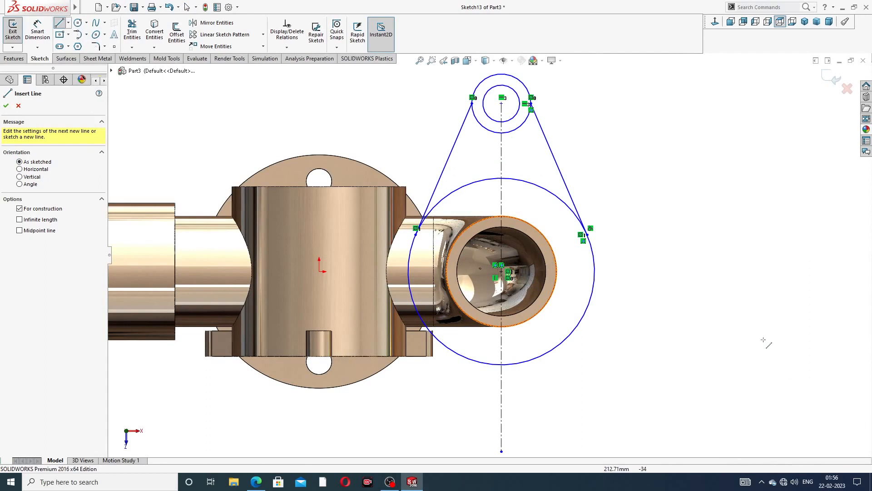
left_click(502, 272)
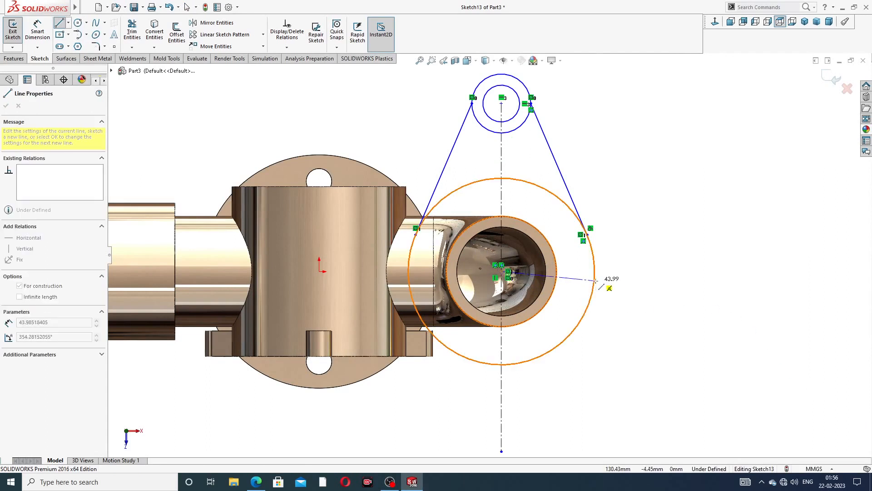
left_click(595, 271)
right_click(638, 187)
left_click(666, 227)
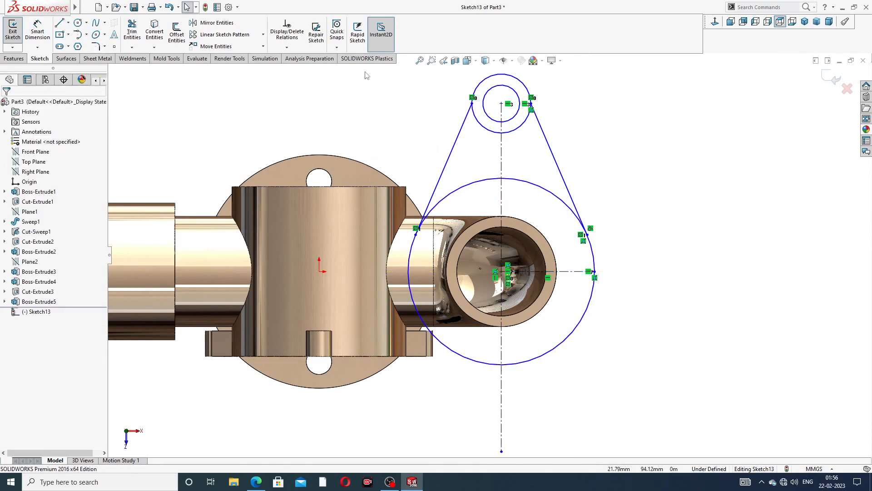
Mirror the two small concentric circles and both slanted lines about the horizontal centerline
left_click(216, 22)
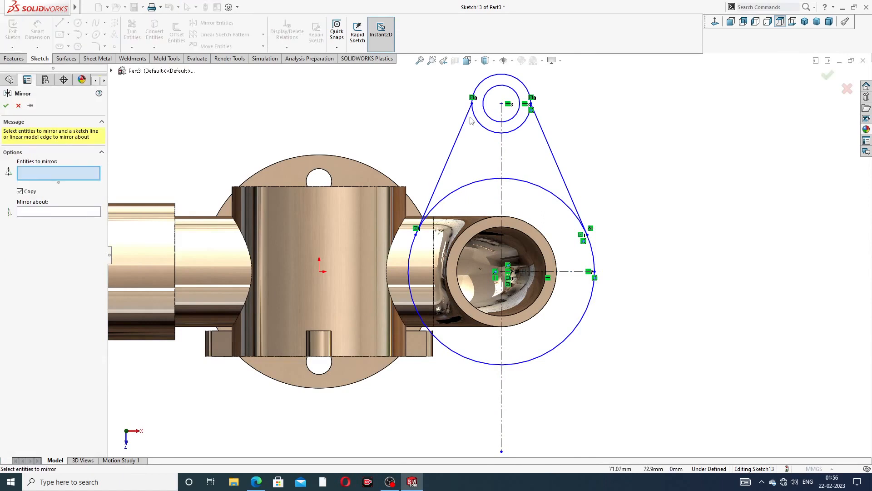
left_click(499, 86)
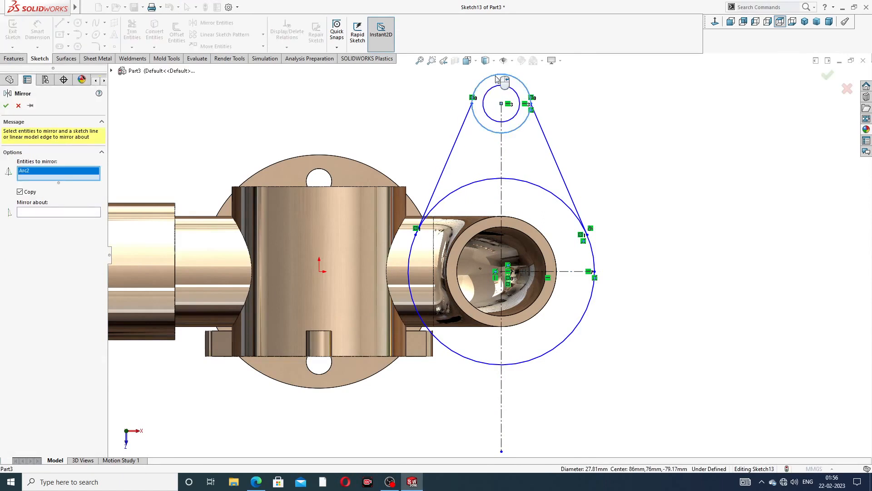
left_click(500, 87)
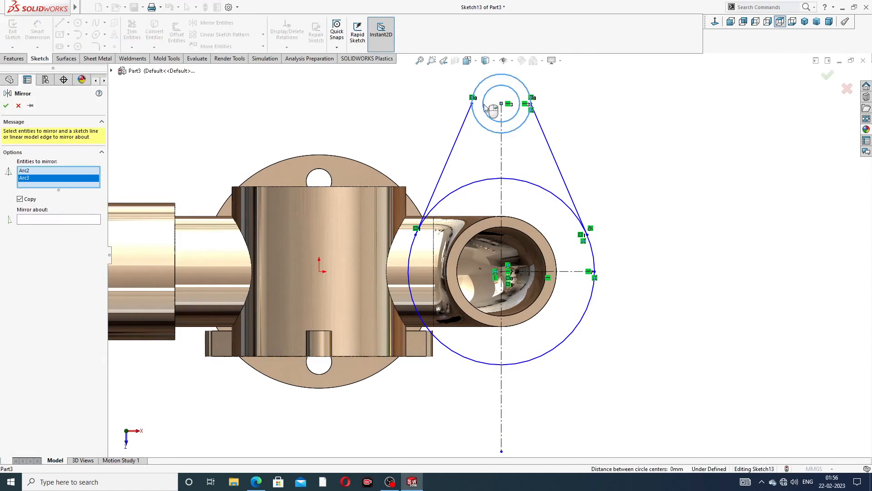
left_click(463, 133)
left_click(543, 135)
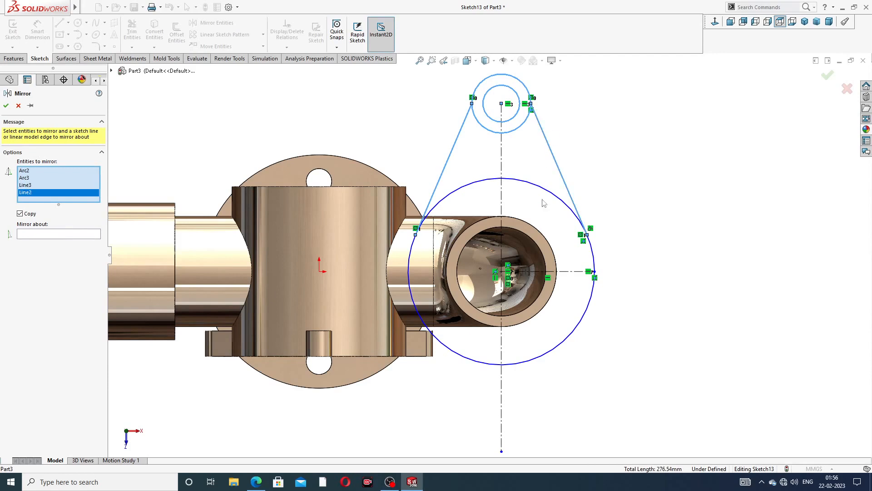
left_click(66, 236)
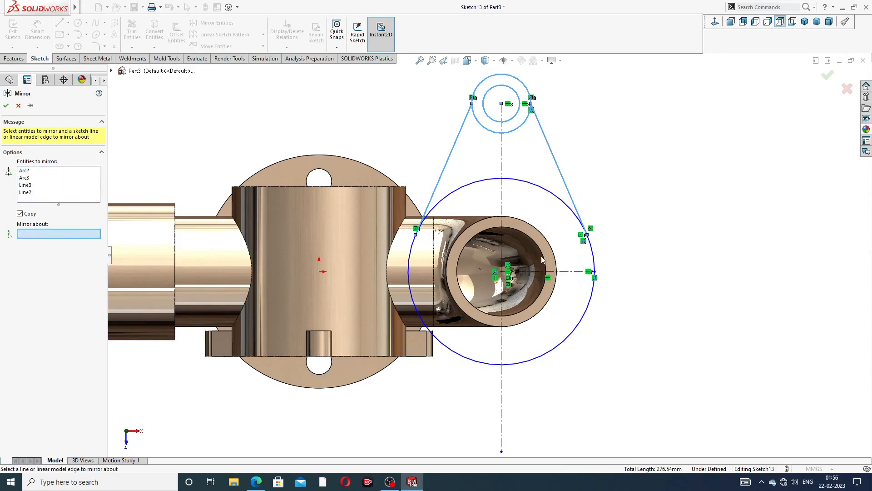
left_click(559, 272)
key("z")
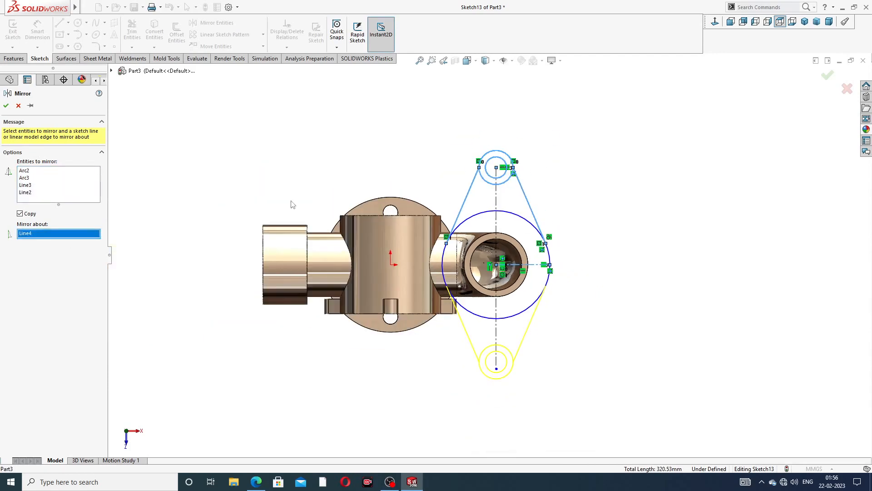
left_click(6, 106)
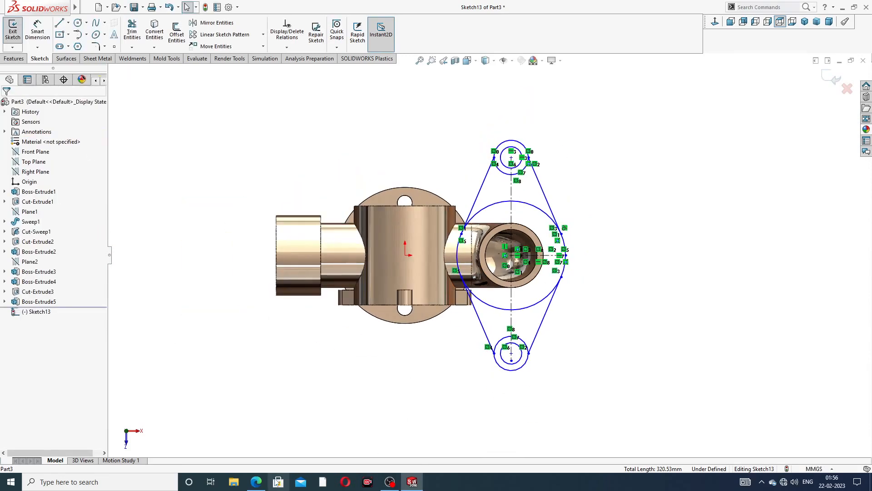
Check the flange sizes in the reference drawing and set the upper outer circle's diameter to 32 mm
left_click(256, 482)
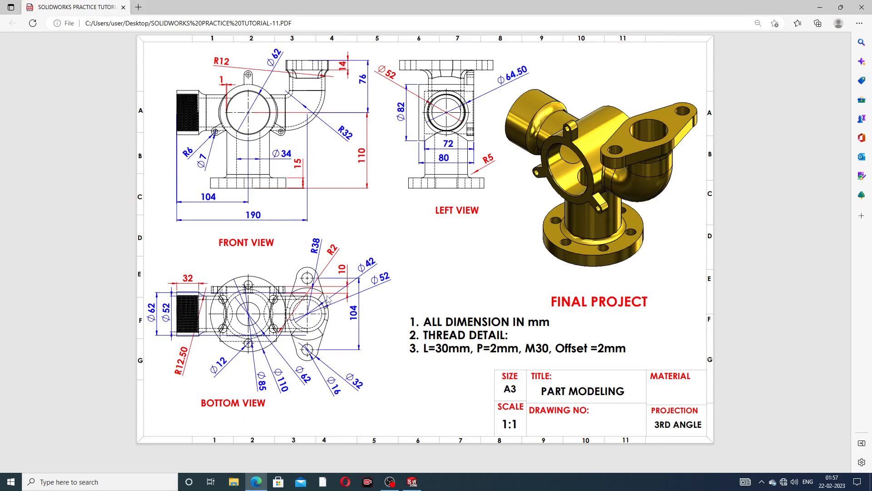
left_click(256, 482)
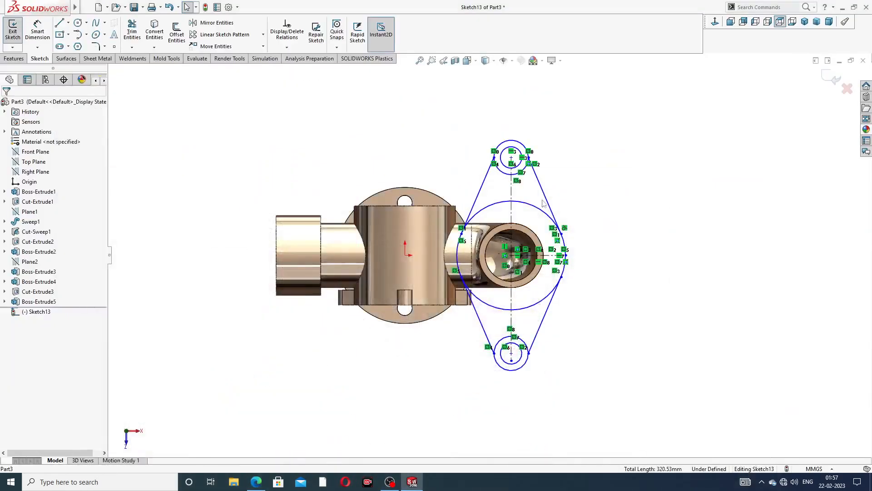
scroll(544, 197, "down", 1)
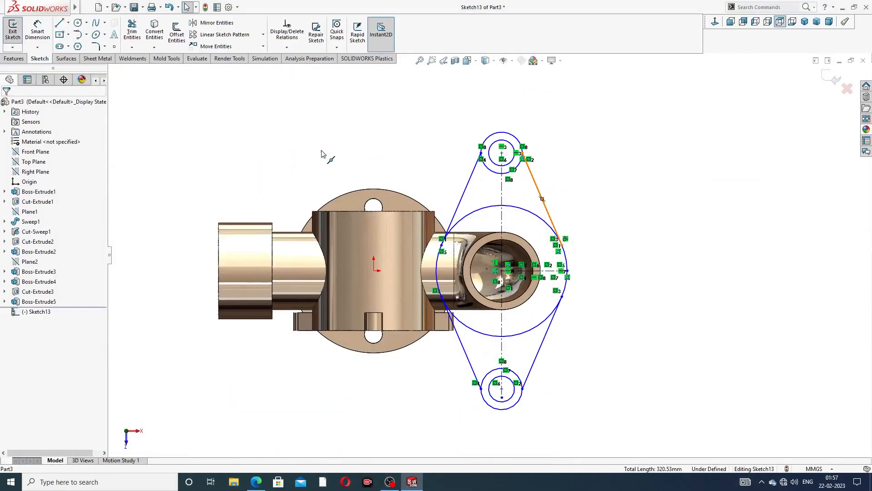
left_click(37, 34)
left_click(517, 139)
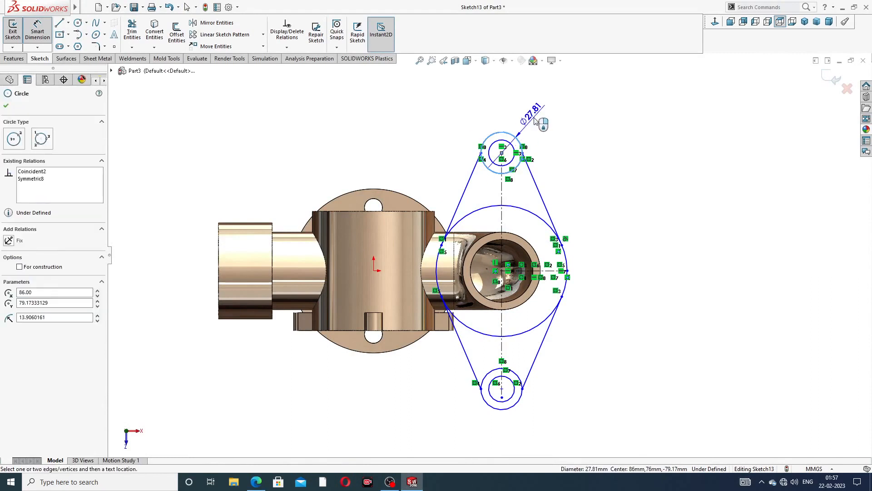
left_click(535, 119)
type("32")
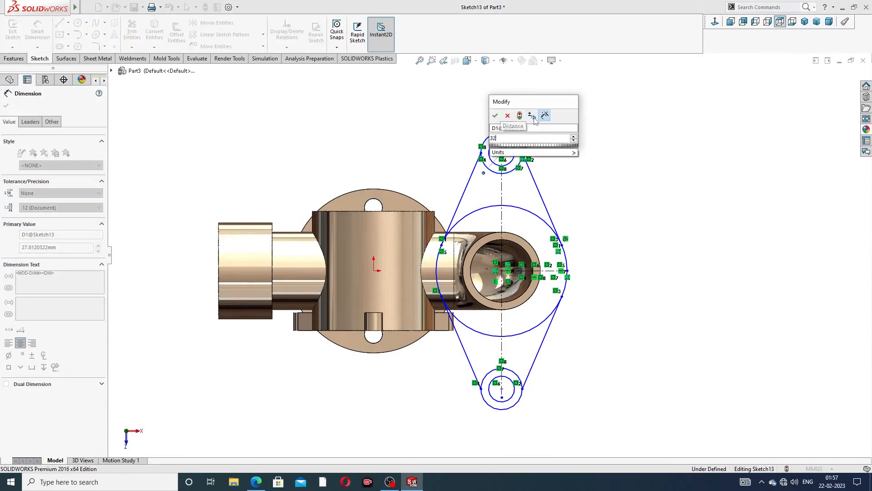
key("Return")
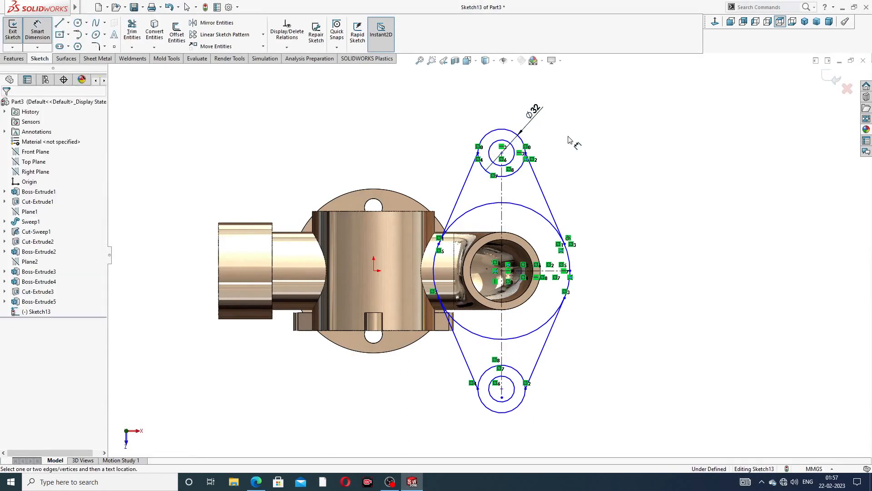
Set the upper inner hole circle's diameter to 16 mm
left_click(514, 146)
left_click(518, 111)
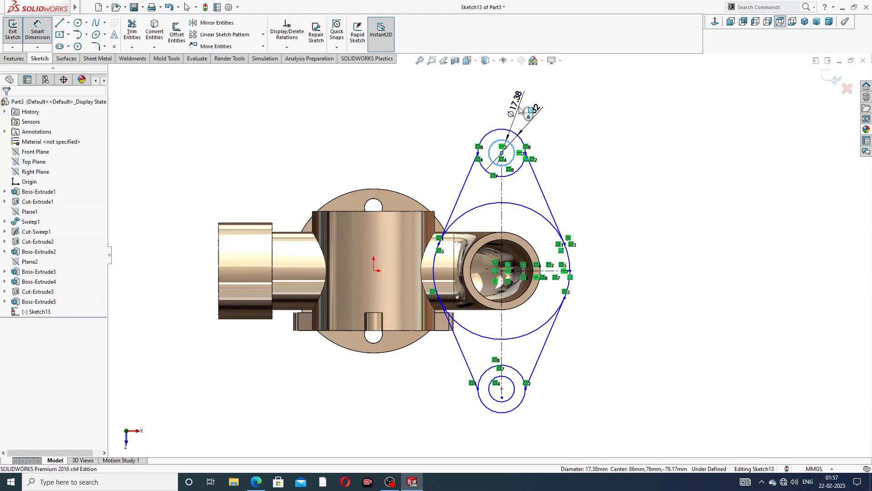
type("16")
key("Return")
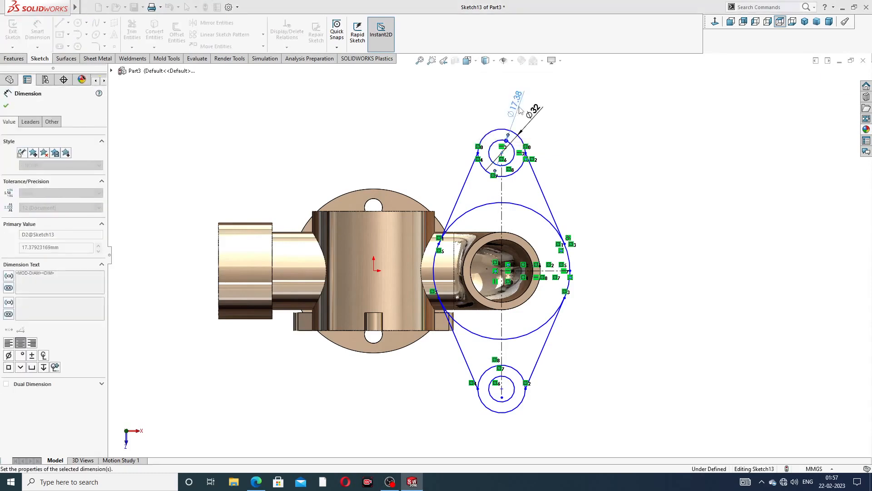
key("Escape")
Dimension the vertical distance between the upper and lower hole centres of the flange as 104 mm
scroll(591, 156, "down", 3)
scroll(591, 156, "up", 3)
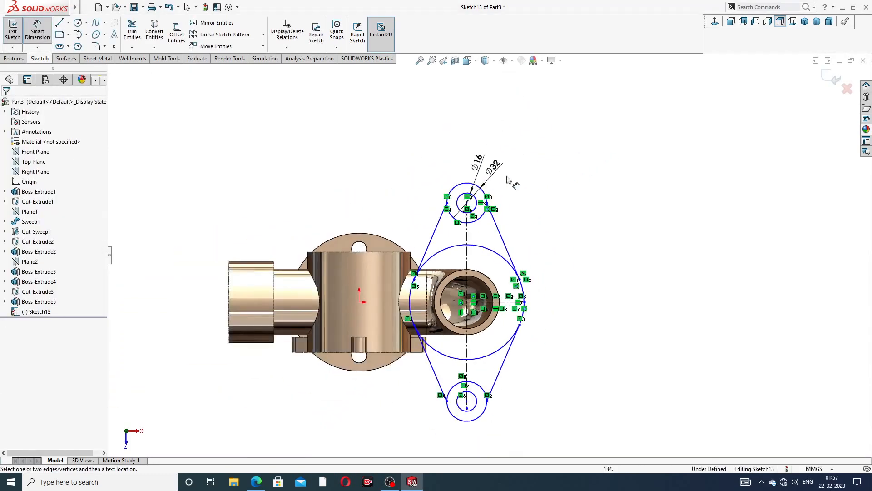
left_click(463, 252)
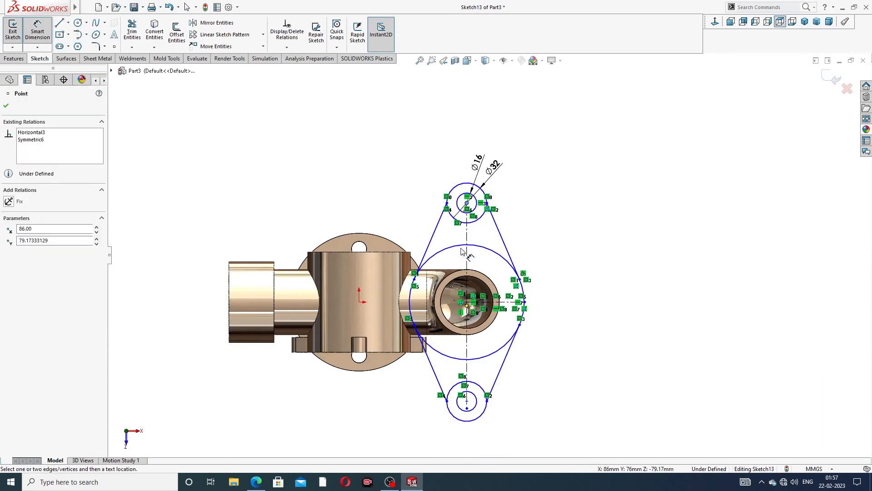
left_click(468, 402)
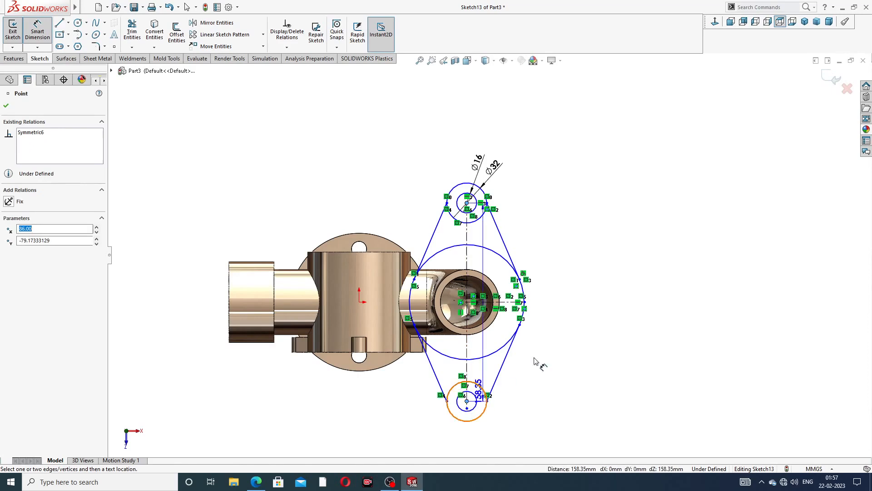
left_click(576, 290)
type("104")
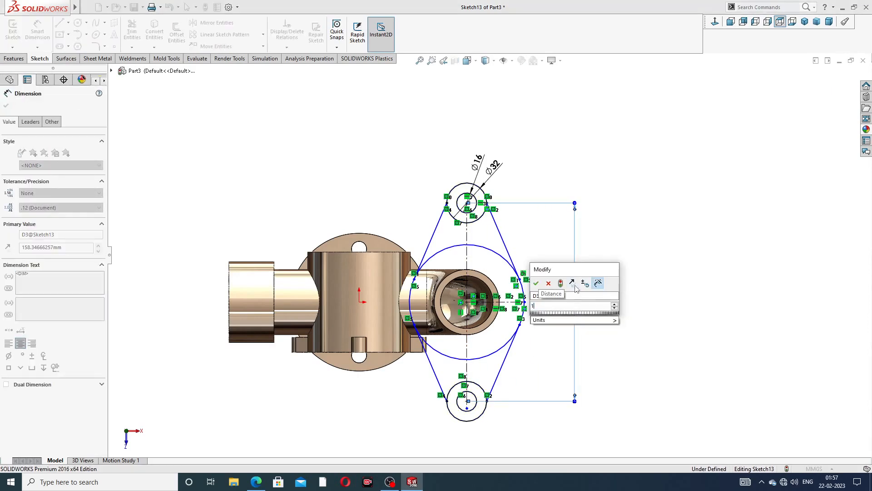
key("Return")
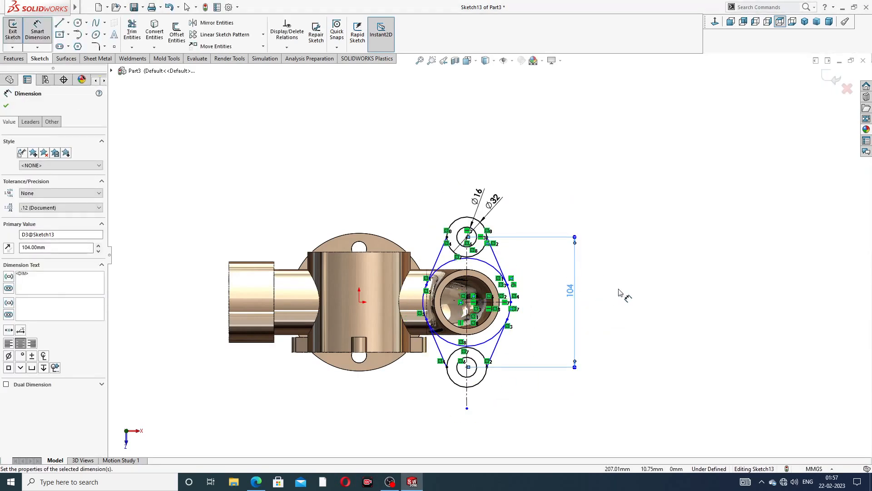
left_click(618, 289)
Set the diameter of the flange's large central circle to 76 mm
scroll(524, 317, "down", 5)
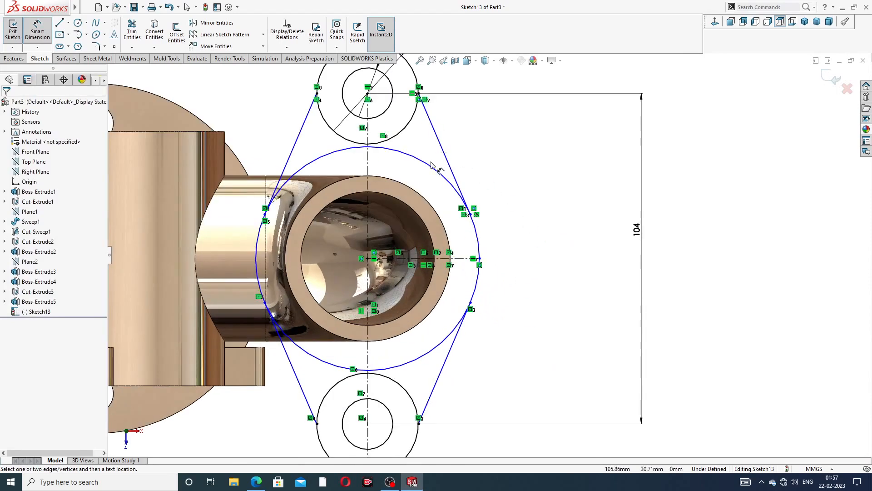
left_click(462, 200)
left_click(491, 145)
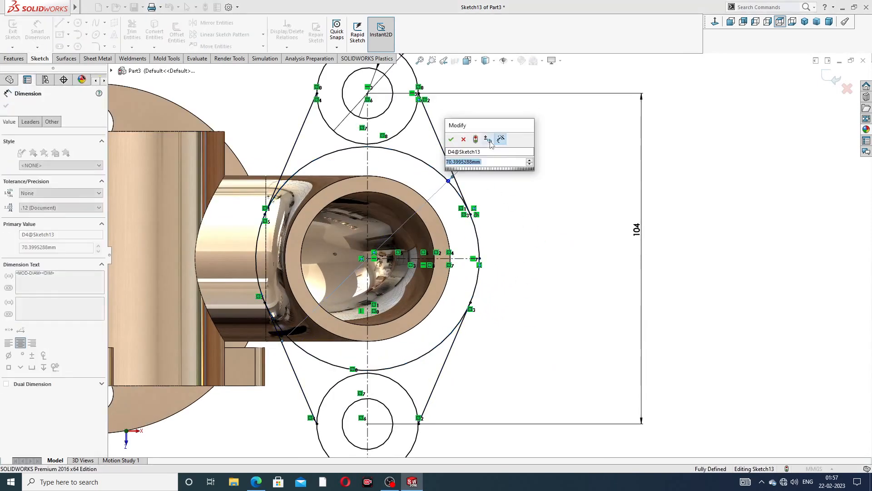
type("76")
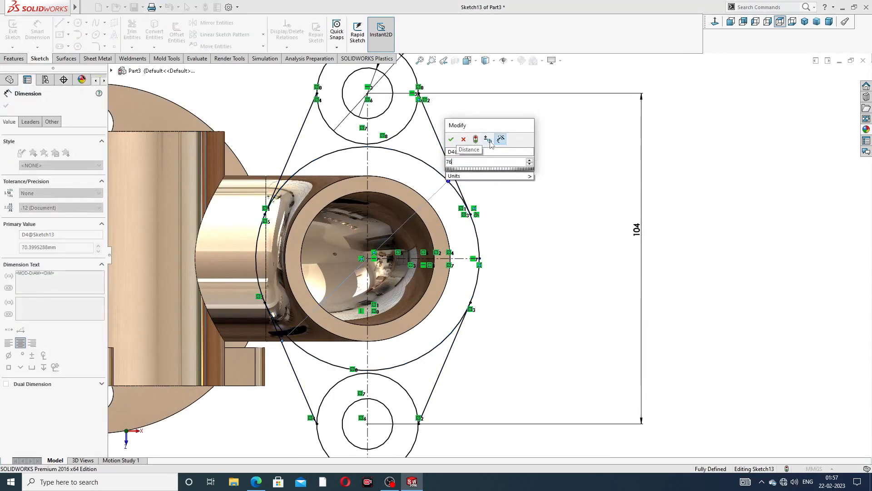
key("Return")
key("f")
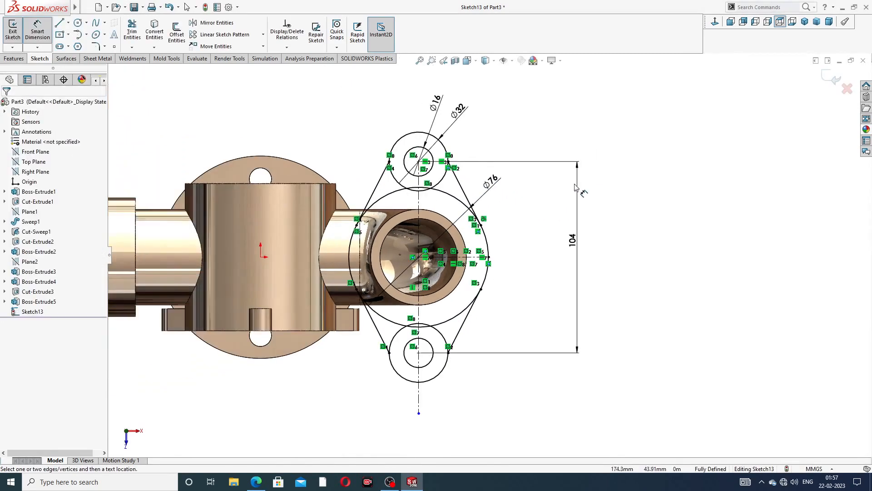
scroll(404, 244, "down", 2)
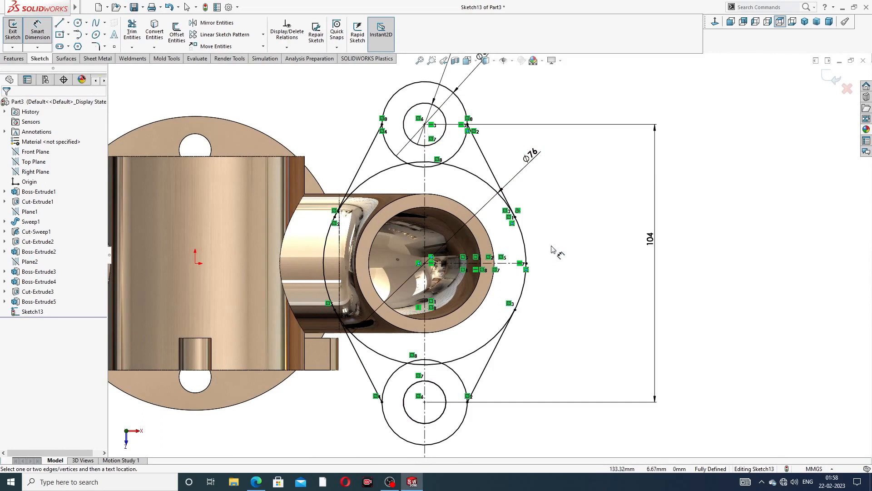
scroll(552, 249, "up", 2)
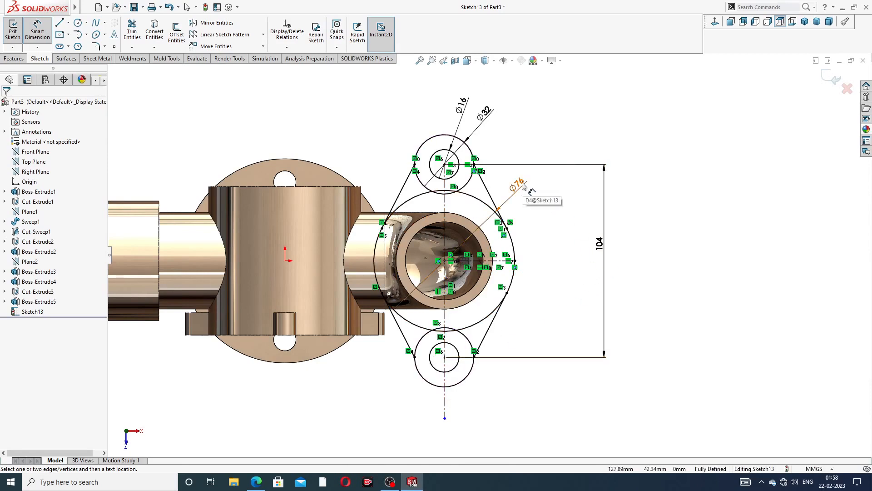
Recheck the reference drawing, try a 56 mm diameter for the flange's large central circle, and restore it to 76 mm
left_click(256, 482)
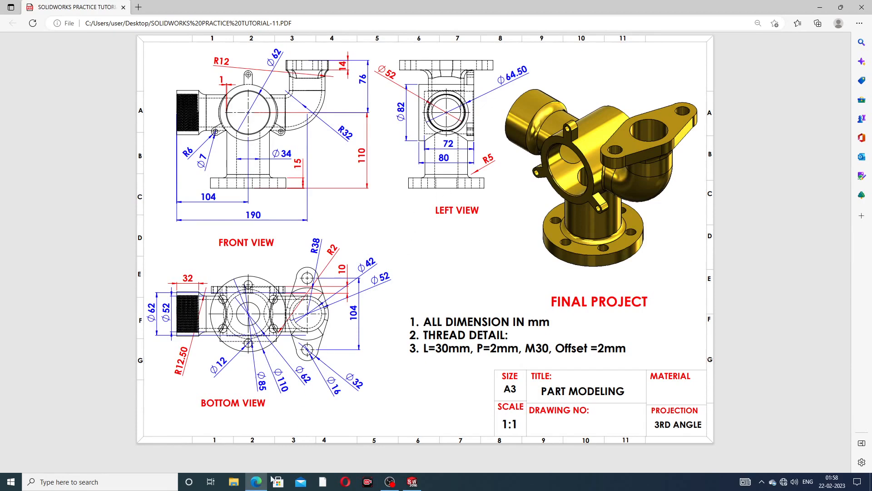
left_click(258, 481)
scroll(514, 210, "down", 2)
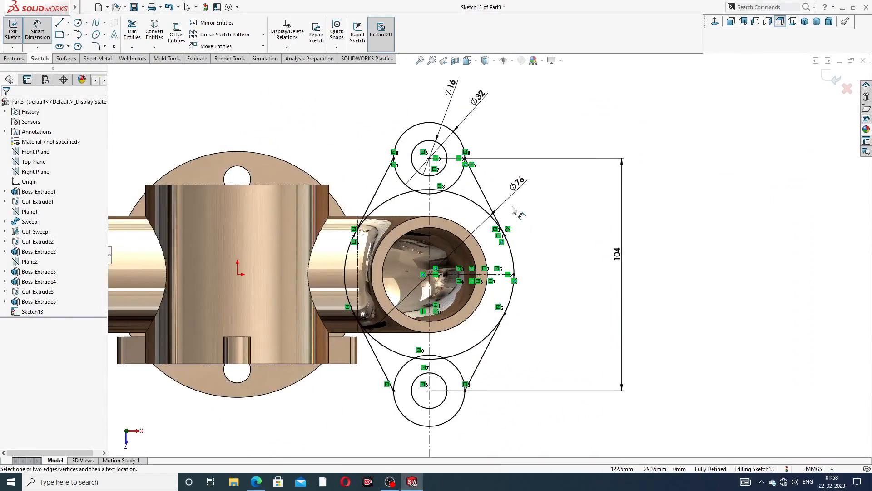
double_click(519, 183)
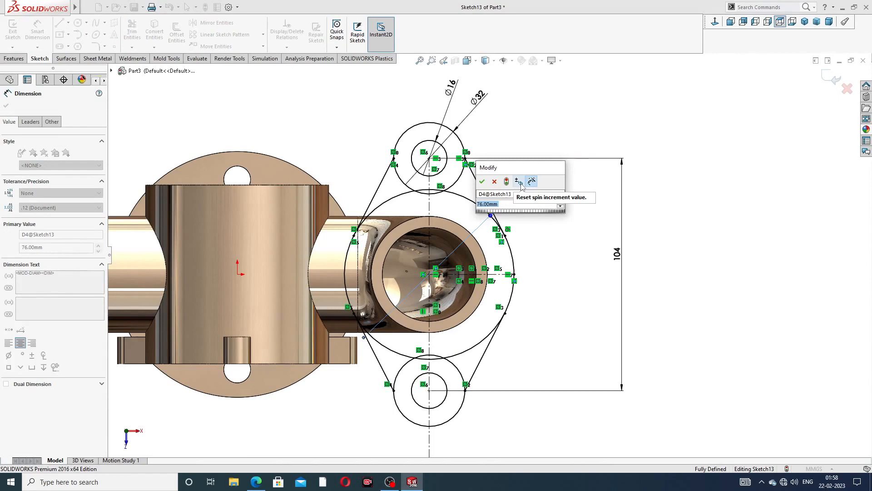
type("56")
key("Return")
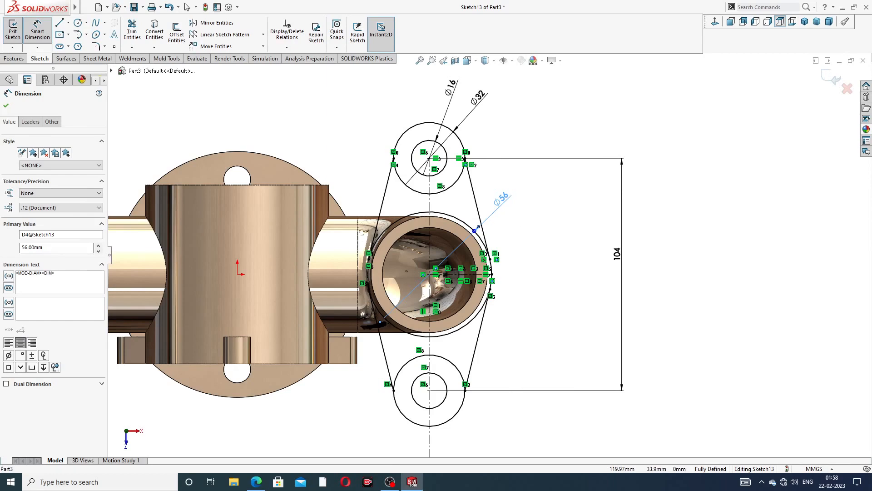
double_click(512, 200)
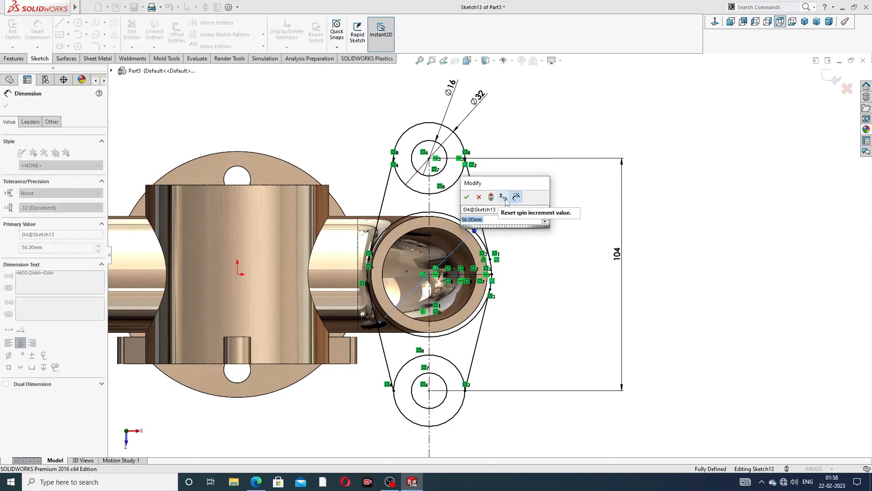
type("76")
key("Return")
left_click(573, 210)
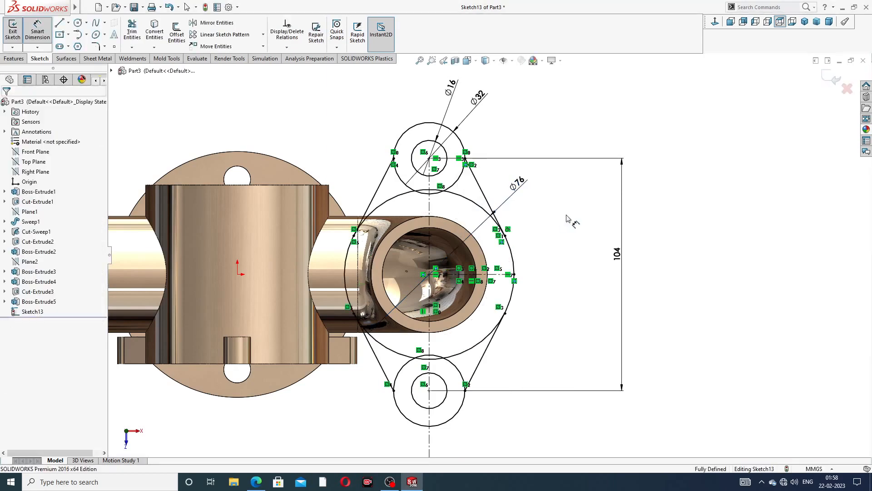
Change the distance between the flange's two hole centres to 120 mm
double_click(618, 255)
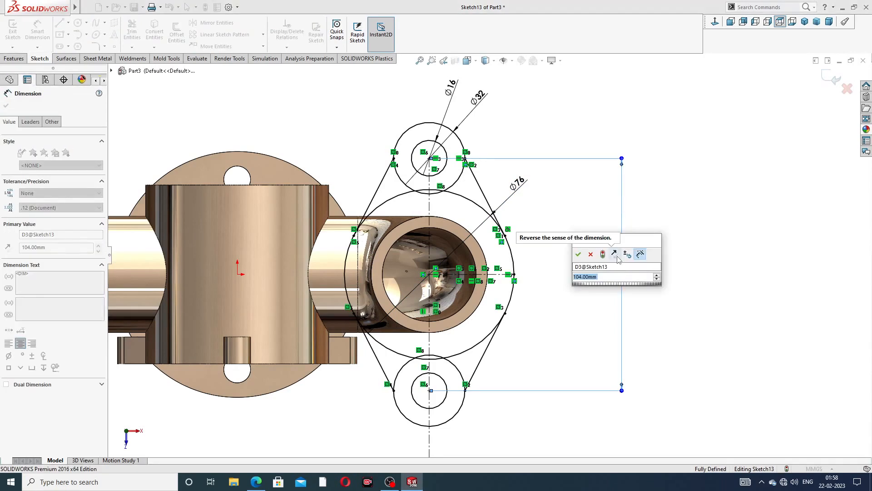
type("120")
key("Return")
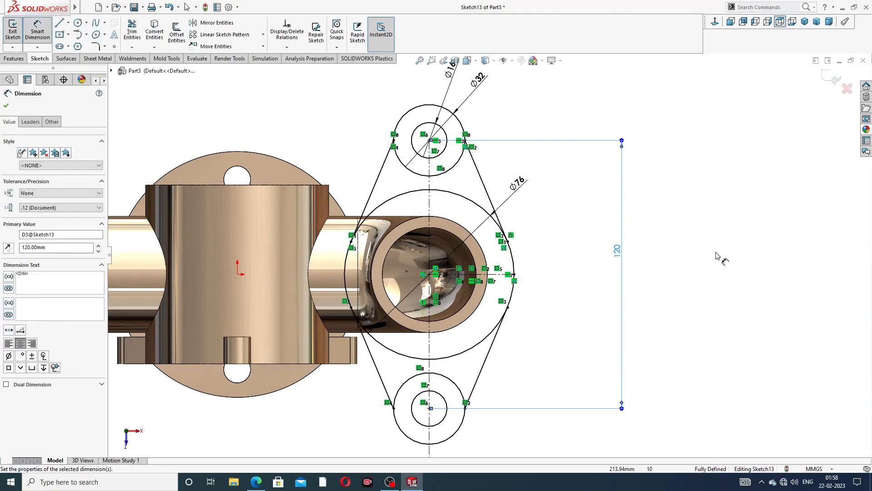
left_click(716, 257)
scroll(568, 289, "up", 5)
mouse_move(563, 282)
middle_mouse_down()
mouse_move(476, 326)
mouse_move(568, 271)
middle_mouse_up()
scroll(492, 275, "down", 3)
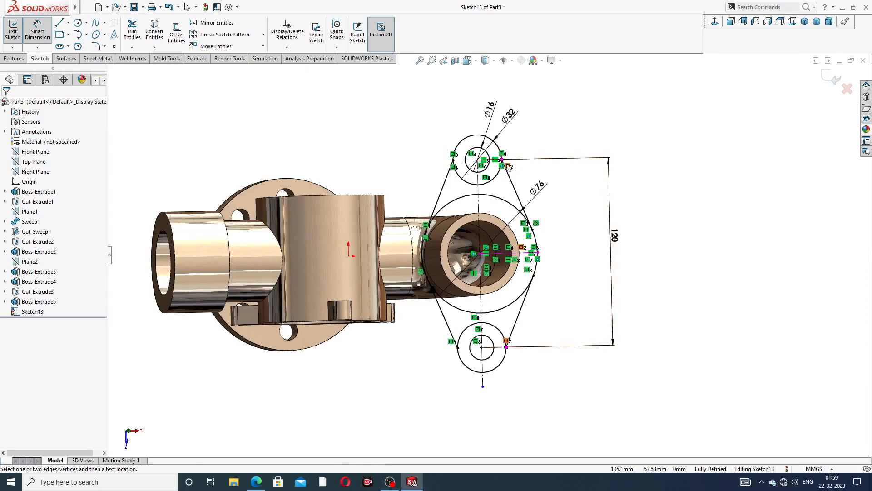
Check the flange once more against the reference drawing and finish the flange sketch
left_click(258, 481)
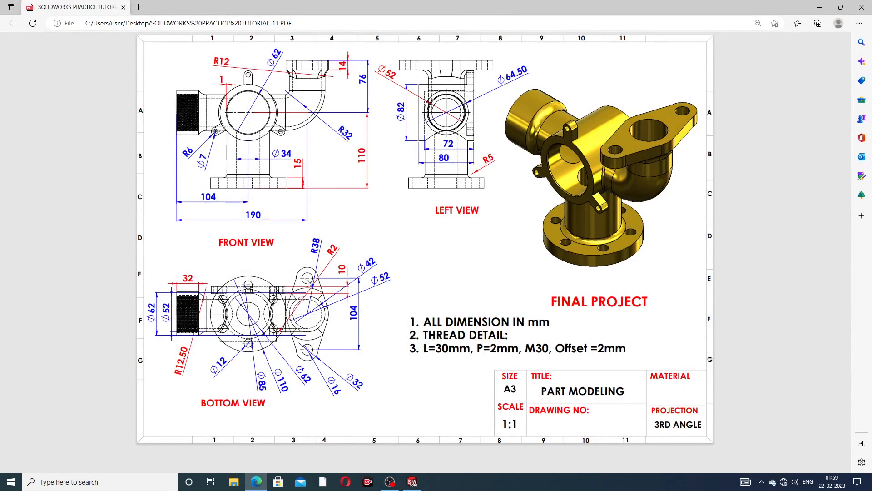
left_click(258, 481)
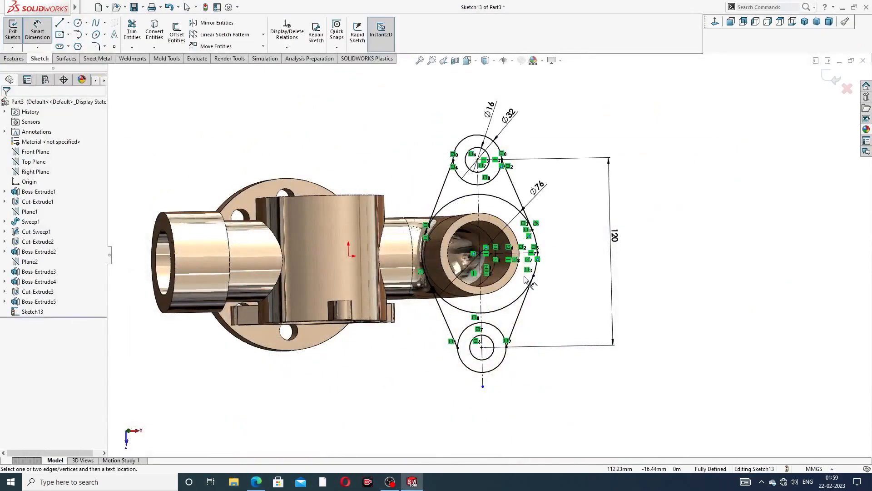
right_click(677, 155)
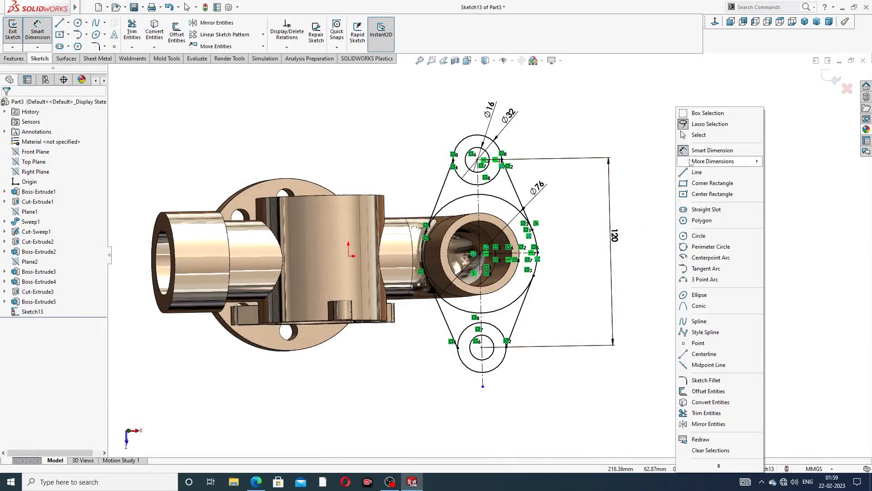
left_click(700, 134)
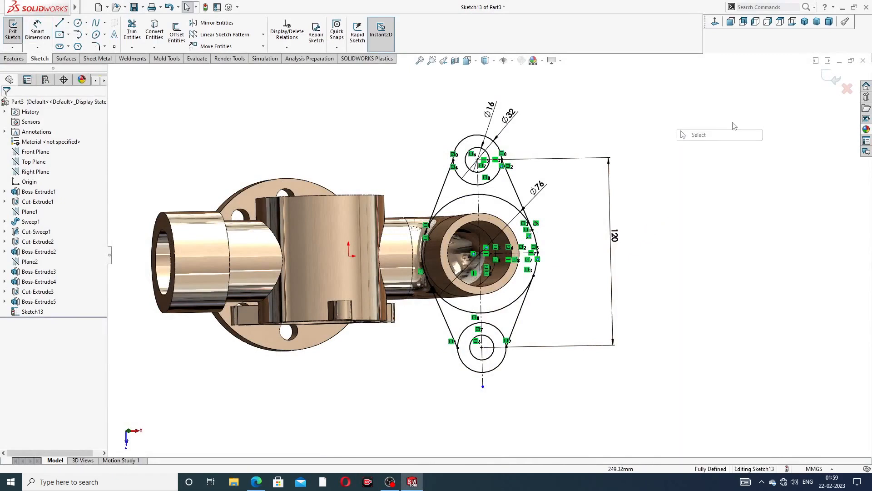
left_click(835, 77)
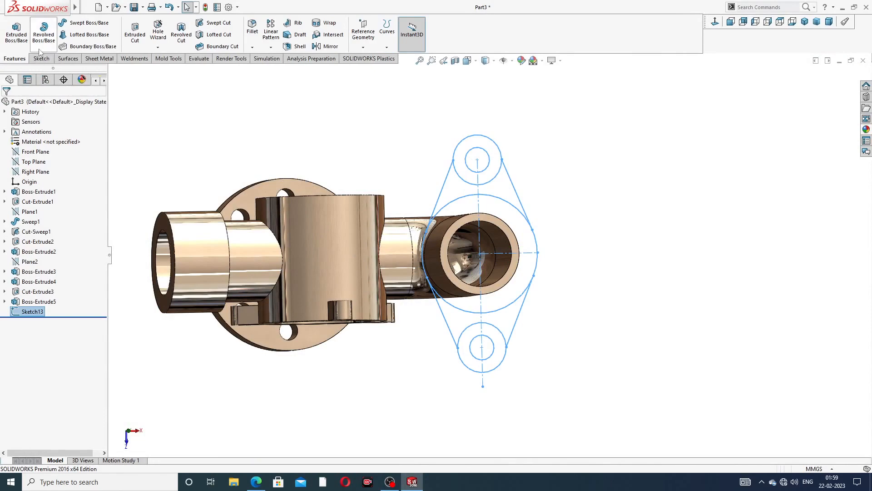
Start a boss extrusion of the flange sketch, selecting the six flange regions and leaving the two bolt holes and pipe bore open
left_click(22, 41)
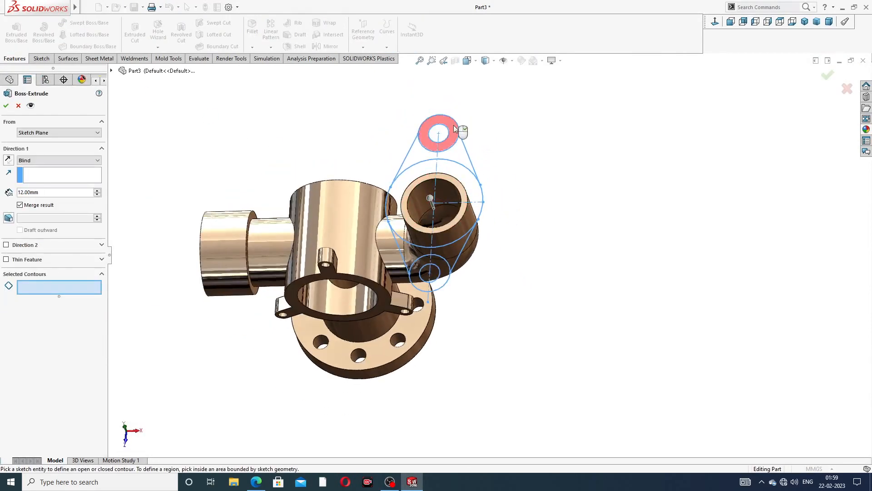
left_click(437, 125)
left_click(462, 159)
left_click(456, 245)
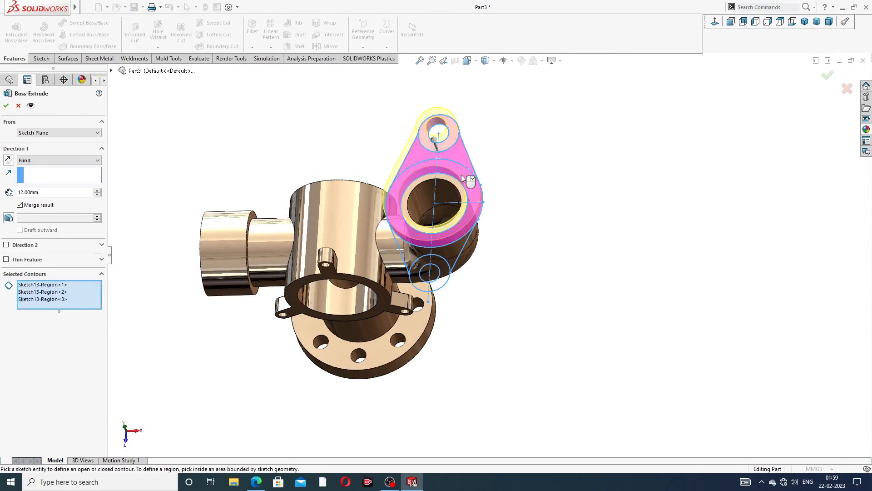
left_click(449, 263)
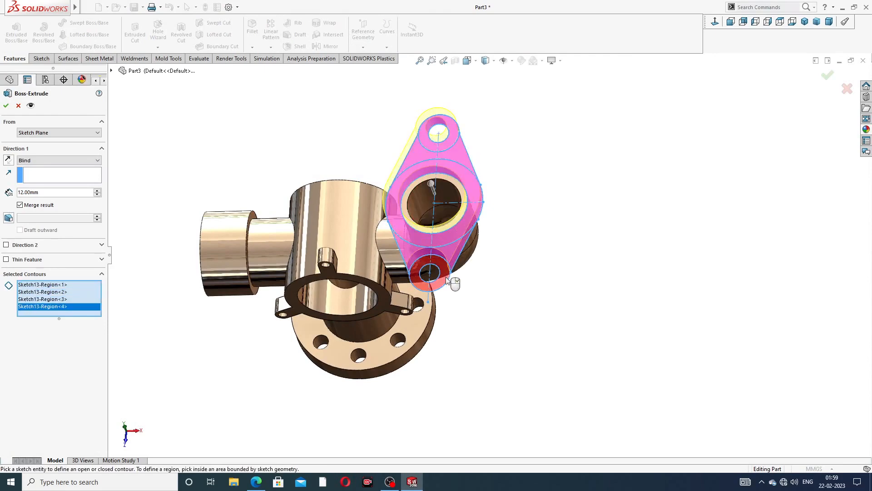
left_click(447, 279)
mouse_move(470, 185)
middle_mouse_down()
mouse_move(463, 145)
mouse_move(468, 167)
mouse_move(457, 196)
middle_mouse_up()
left_click(470, 159)
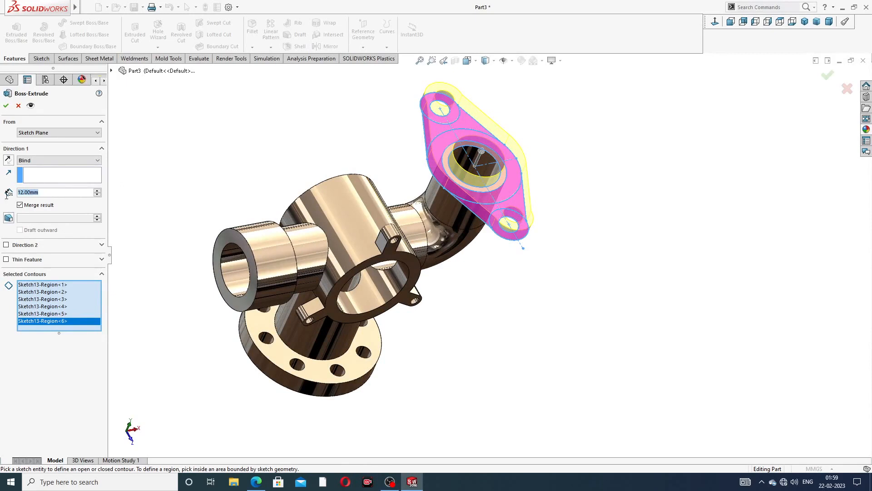
Set the flange extrusion's blind depth to 15 mm
type("12")
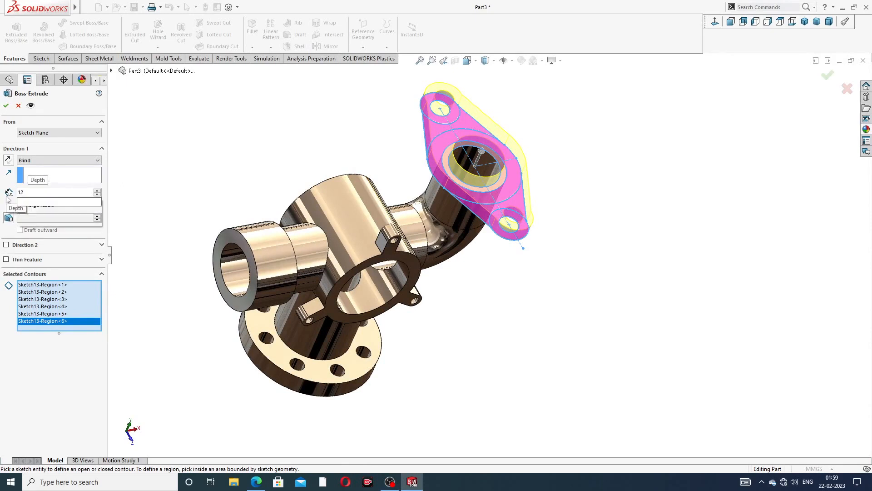
key("BackSpace")
type("15")
key("Return")
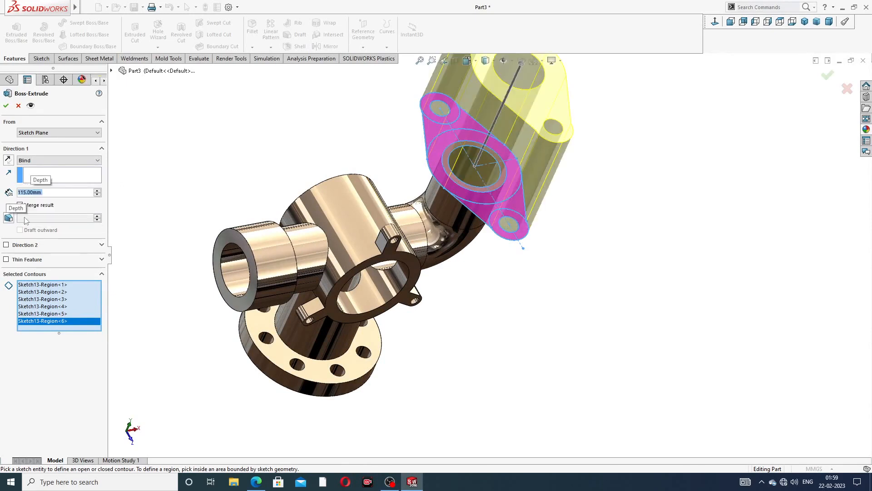
scroll(382, 205, "down", 3)
type("15")
key("Return")
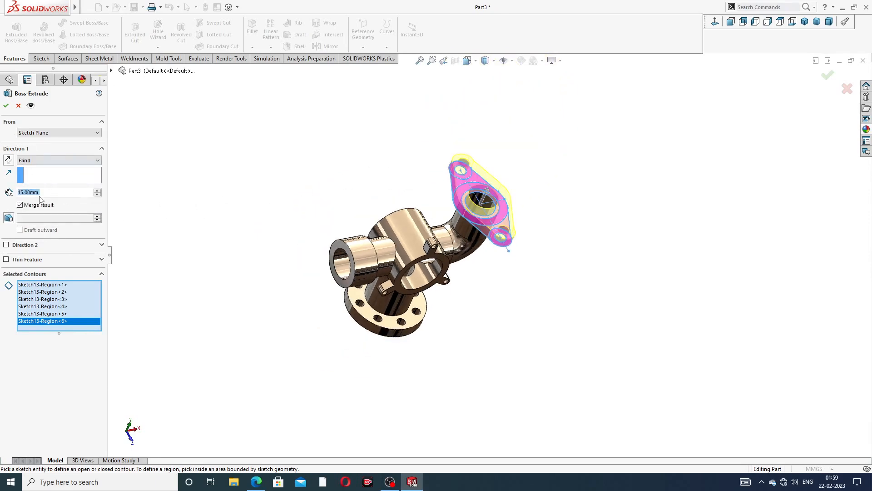
Check the flange thickness in the reference drawing and set the flange extrusion's depth to 14 mm
left_click(256, 482)
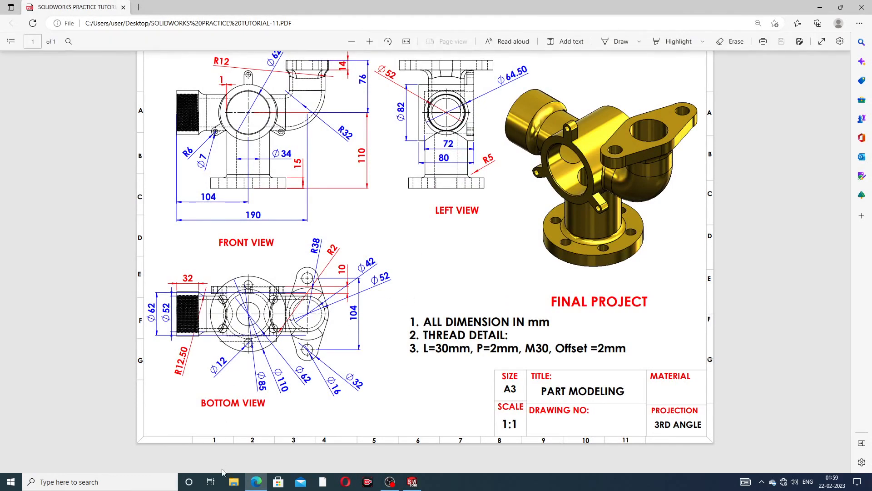
left_click(256, 482)
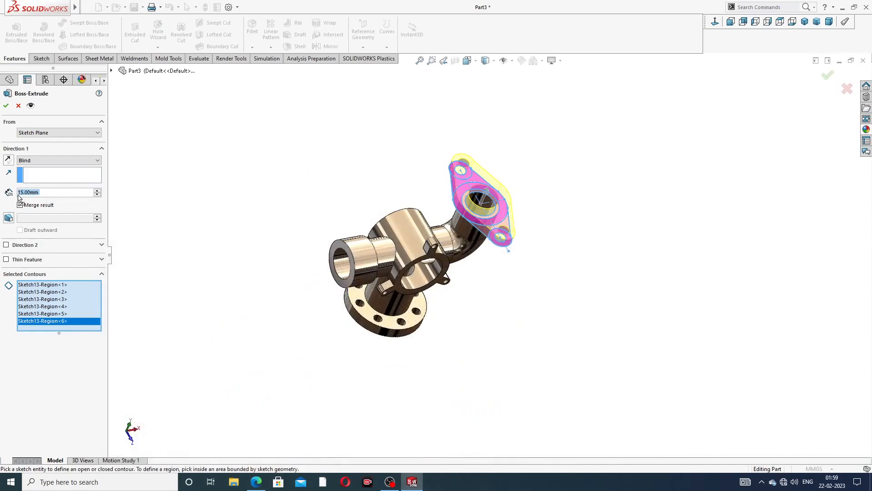
type("14")
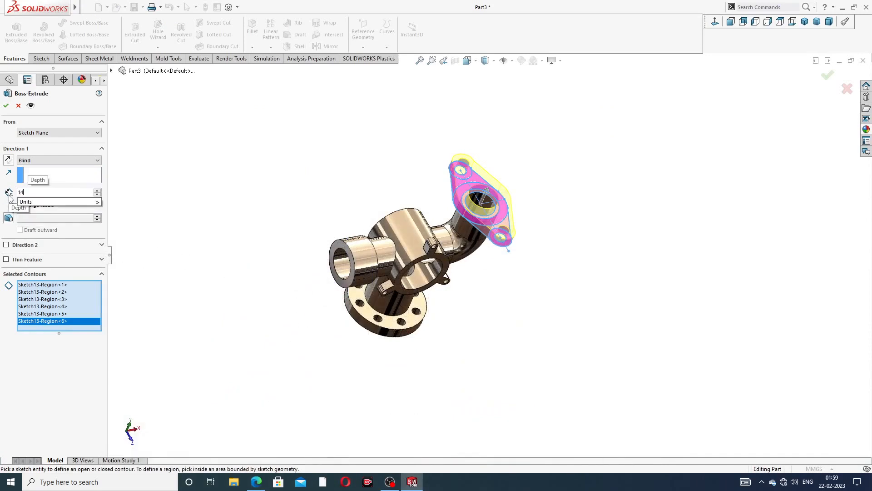
key("Return")
Reverse the flange extrusion's direction so it runs back along the elbow pipe, and finish the extrusion
left_click(8, 161)
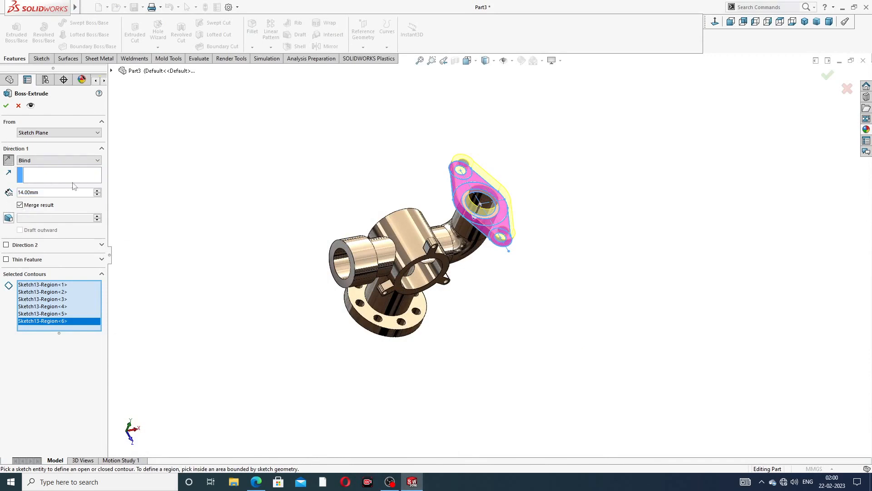
middle_click_drag(295, 250, 304, 163)
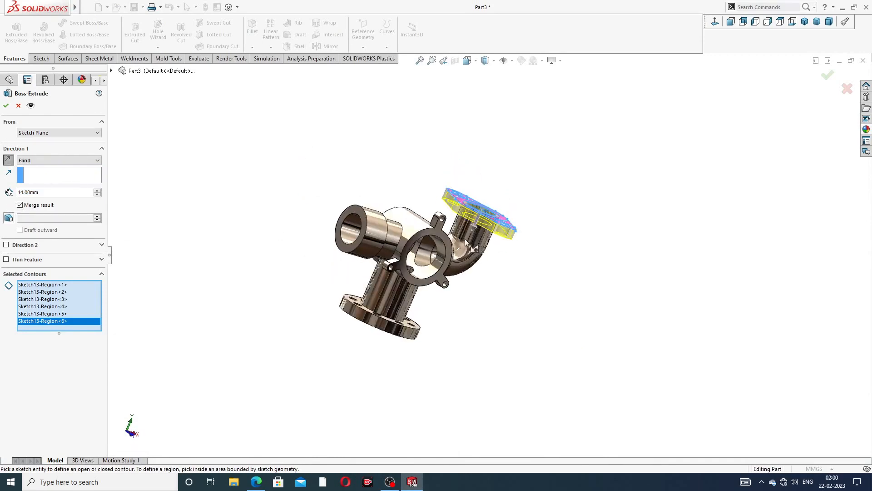
scroll(468, 237, "down", 10)
scroll(499, 242, "up", 5)
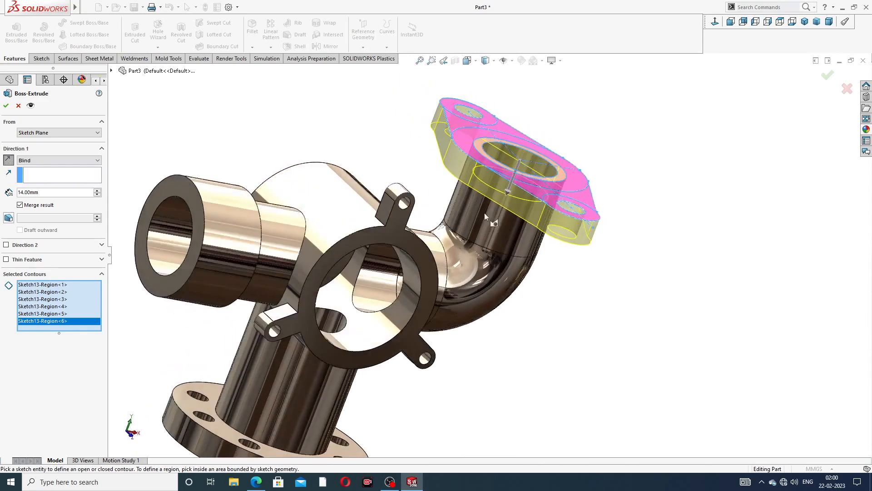
middle_click_drag(512, 167, 490, 189)
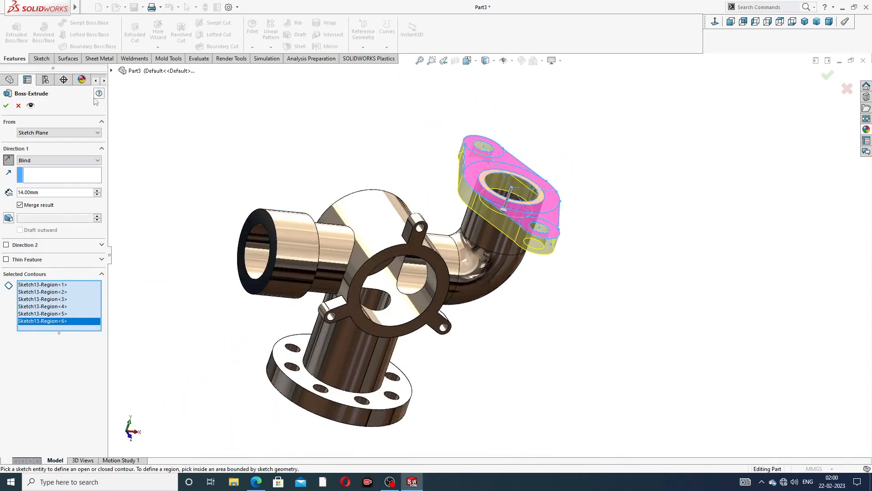
left_click(6, 105)
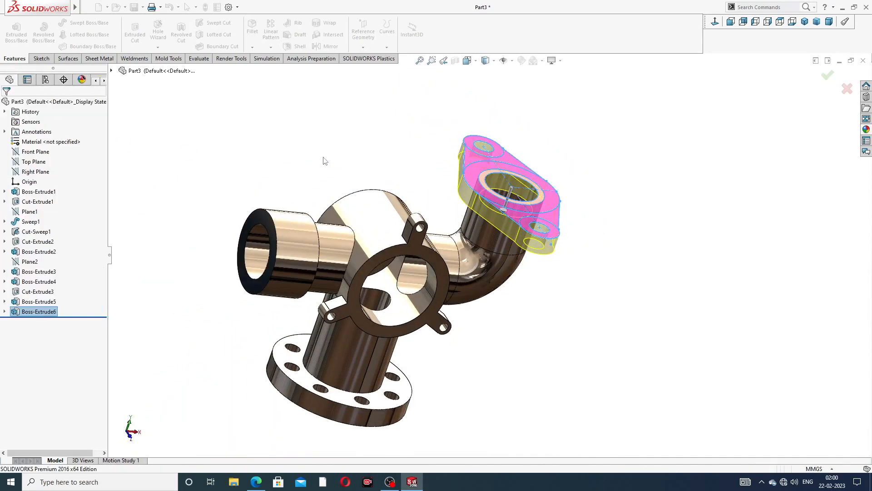
Examine the two-hole flange from several angles and compare it with the reference drawing
middle_click_drag(407, 172, 407, 253)
scroll(407, 253, "down", 2)
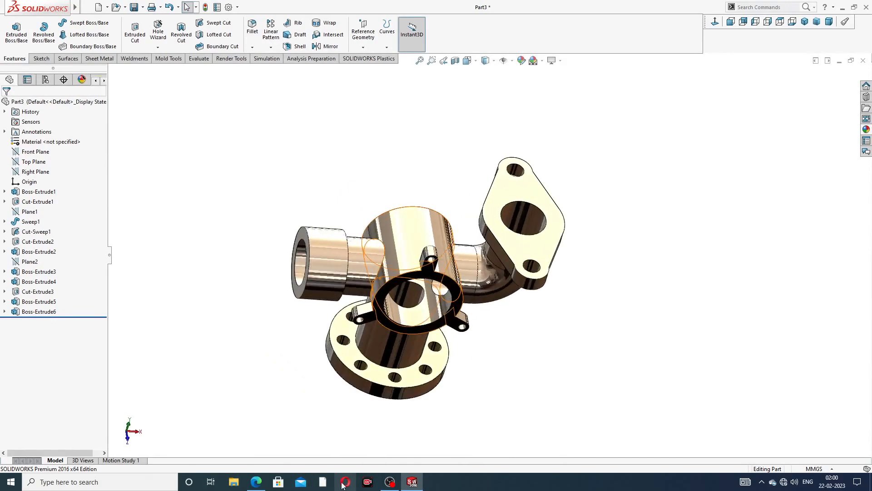
scroll(434, 263, "up", 2)
middle_click_drag(434, 263, 459, 238)
left_click(256, 482)
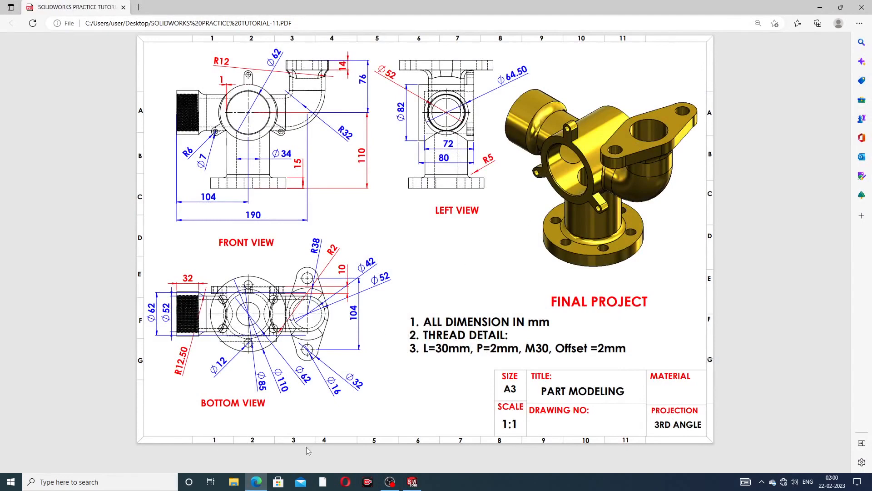
left_click(256, 482)
mouse_move(444, 243)
middle_mouse_down()
mouse_move(499, 250)
mouse_move(510, 356)
mouse_move(477, 354)
mouse_move(535, 229)
mouse_move(530, 211)
middle_mouse_up()
scroll(505, 230, "down", 2)
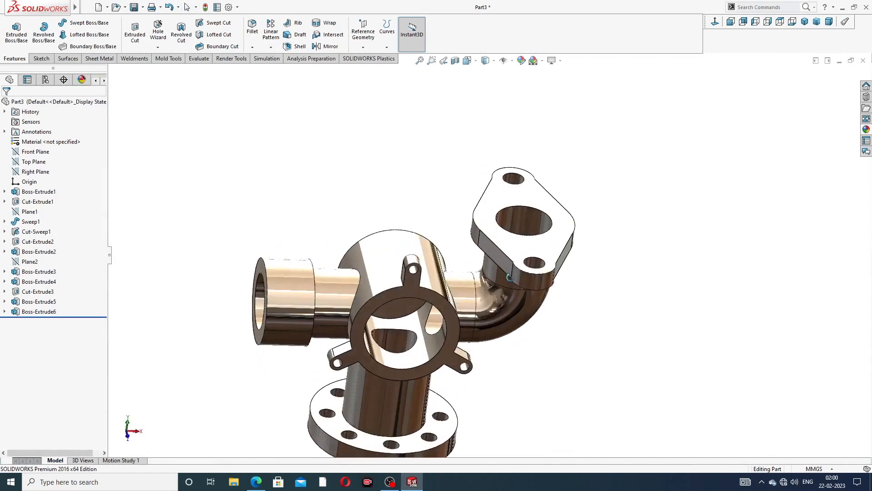
Edit the two-hole flange's extrusion and set its depth to 16 mm
left_click(69, 312)
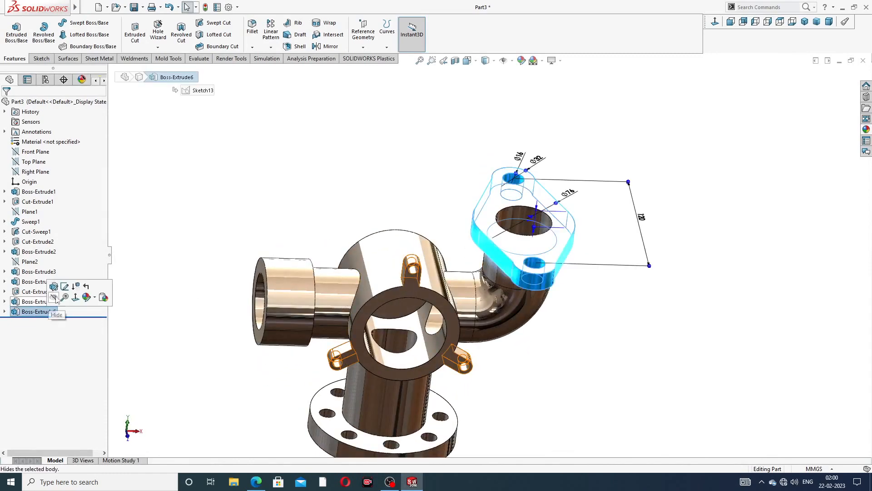
left_click(57, 293)
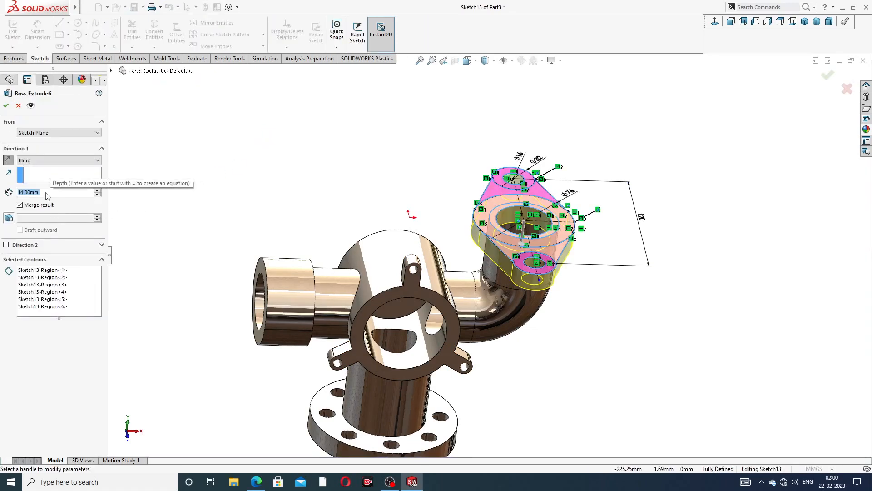
type("16")
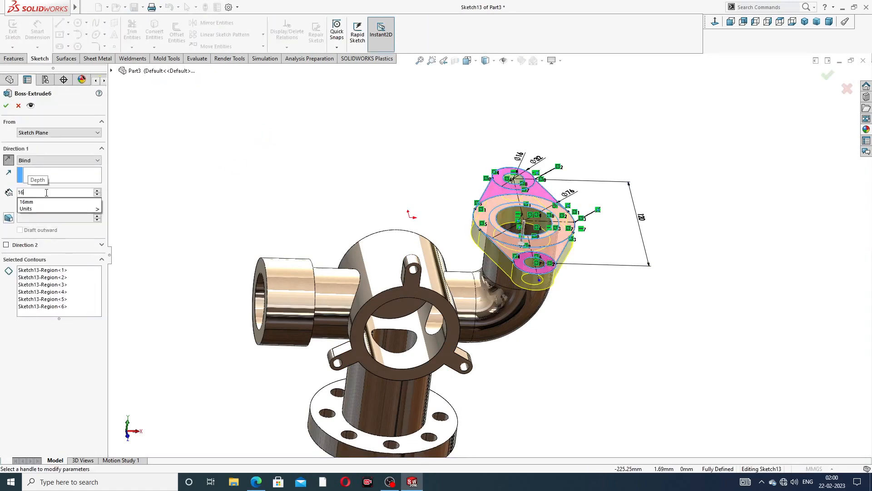
key("Return")
left_click(6, 107)
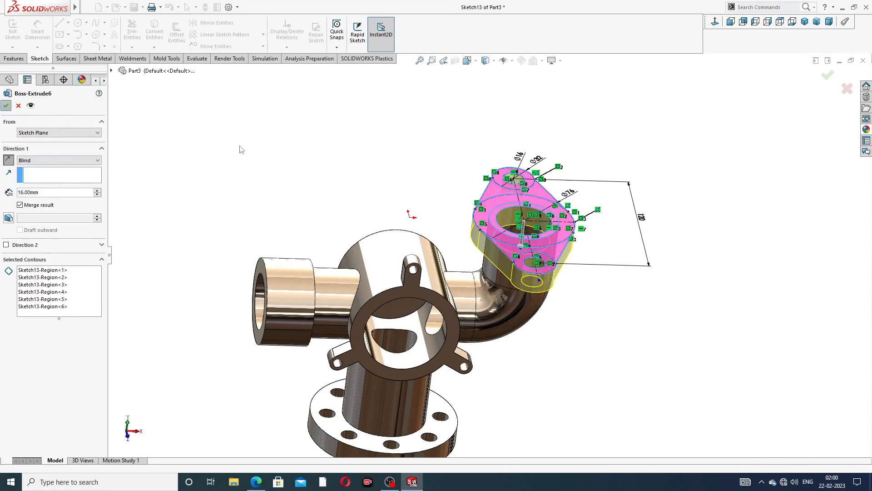
Examine the whole fitting and look up the fillet radii in the reference drawing
middle_click_drag(292, 204, 360, 239)
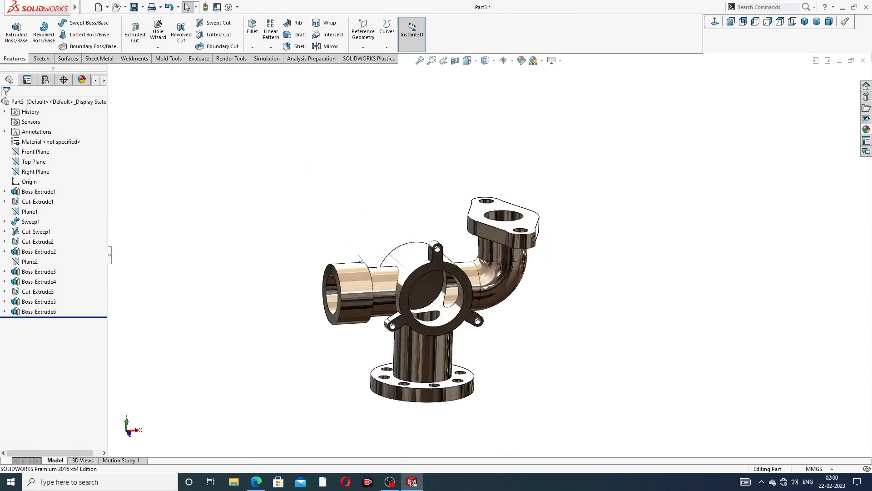
scroll(397, 291, "down", 1)
middle_click_drag(388, 268, 400, 280)
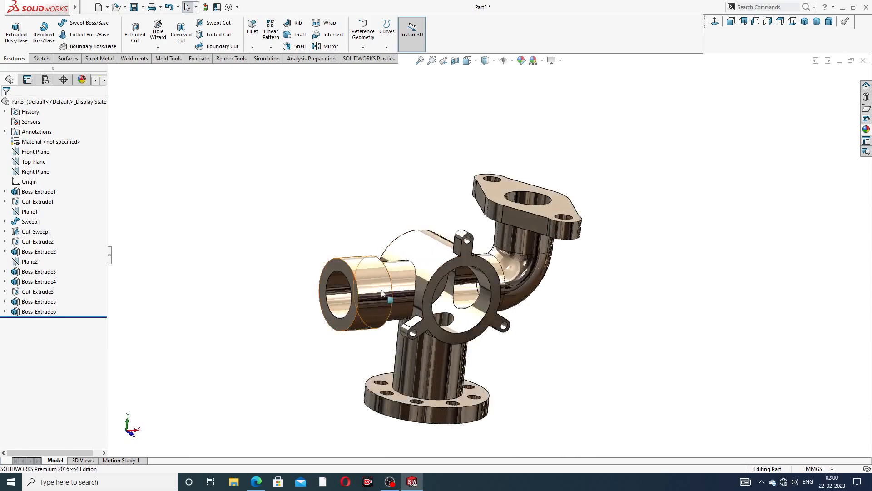
left_click(412, 481)
left_click(412, 482)
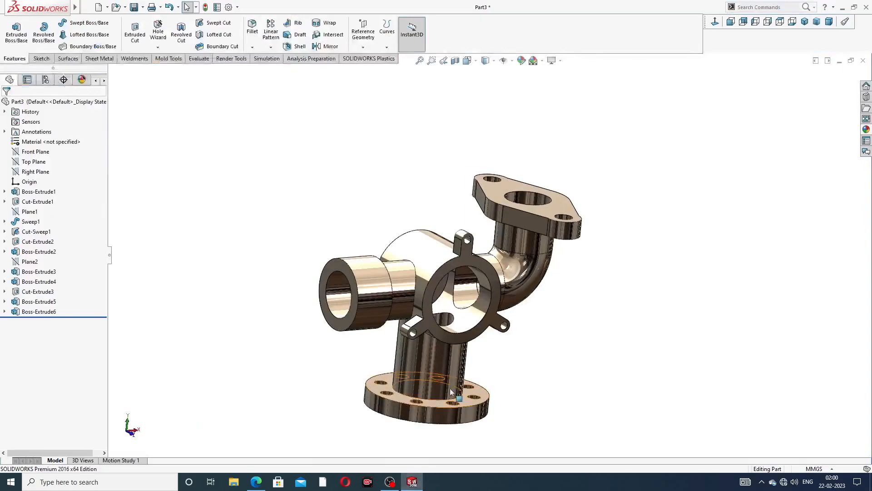
middle_click_drag(514, 260, 493, 275)
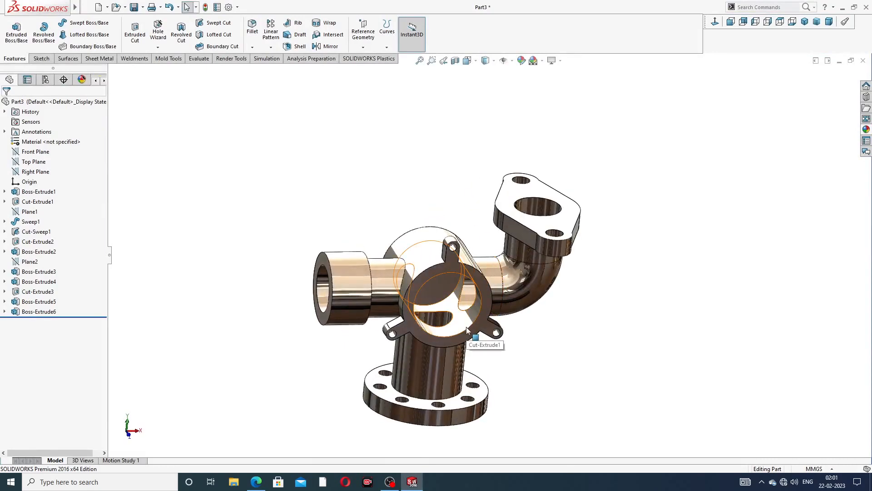
left_click(256, 481)
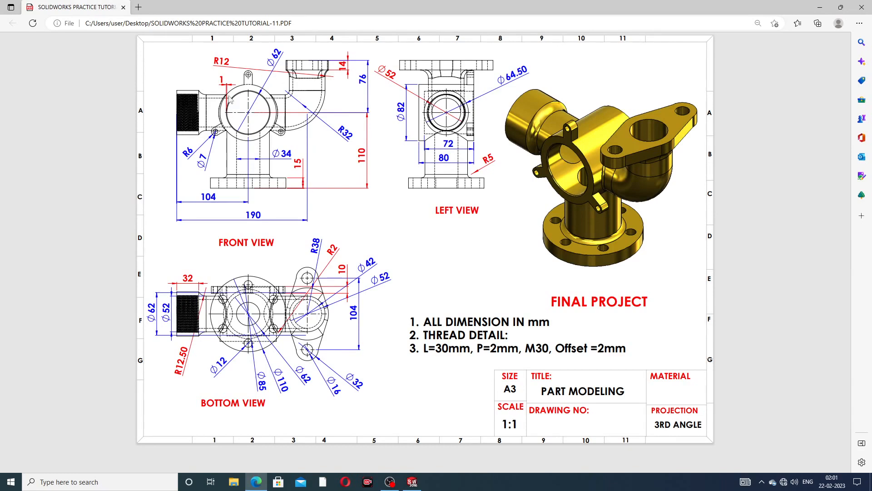
left_click(257, 482)
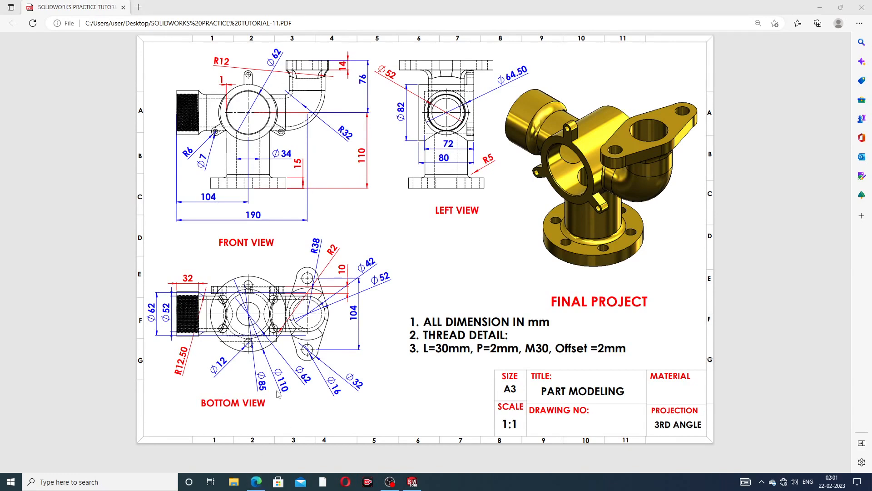
left_click(256, 482)
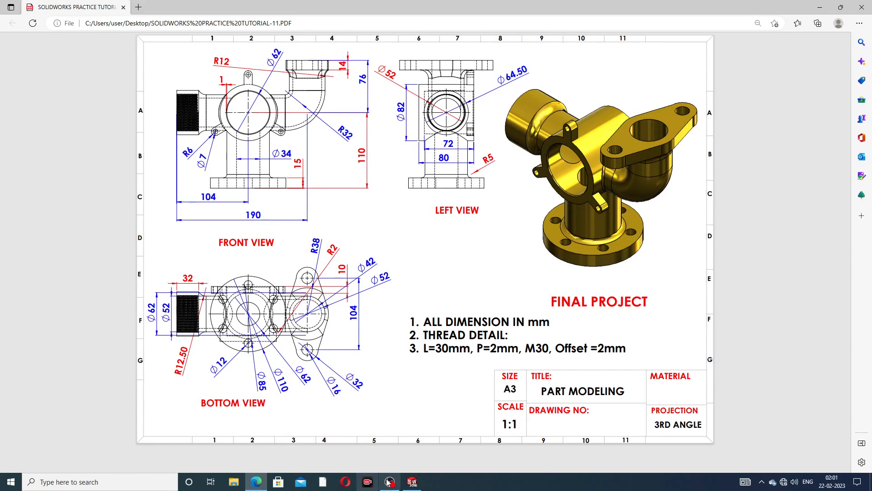
left_click(412, 482)
Fillet the edge where the side port's thick collar meets its narrower pipe with a 12.5 mm radius
scroll(405, 362, "down", 4)
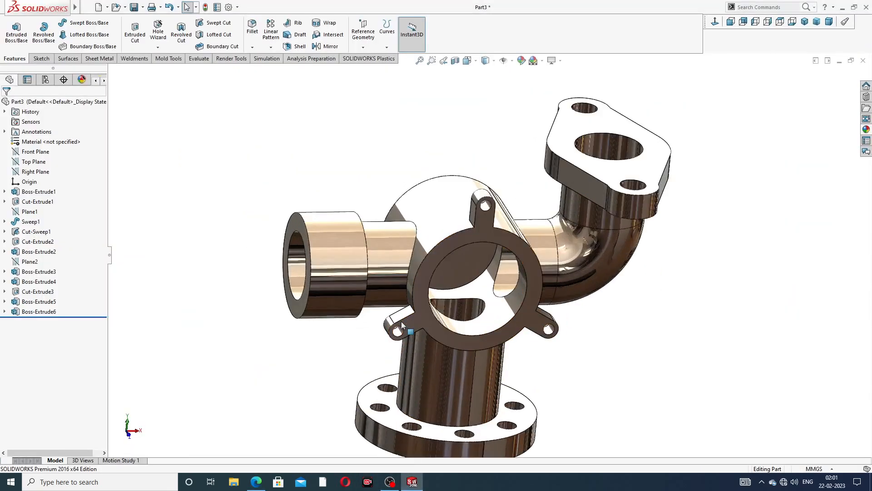
left_click(252, 47)
left_click(265, 59)
scroll(377, 182, "down", 3)
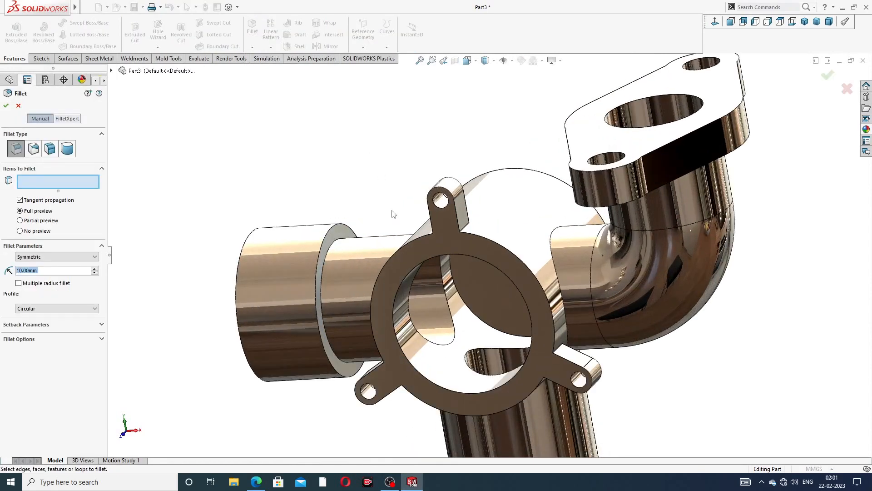
left_click(331, 250)
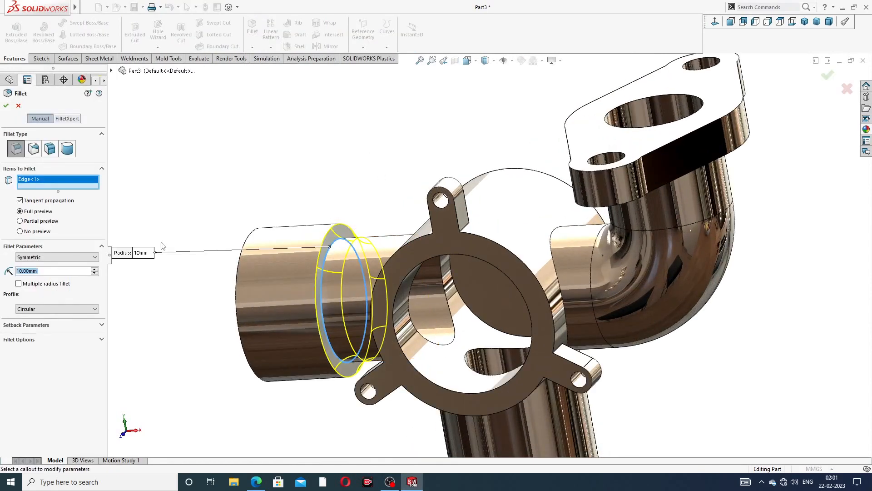
type("12.5")
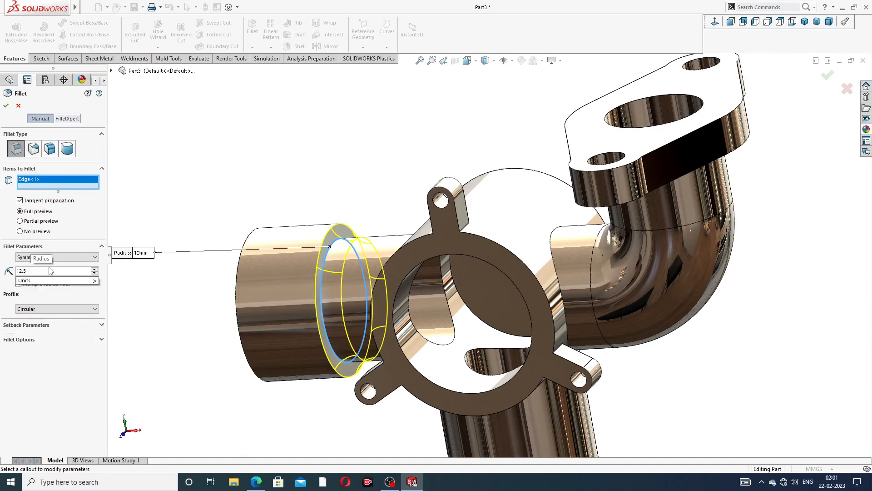
key("Return")
middle_click_drag(352, 279, 405, 307)
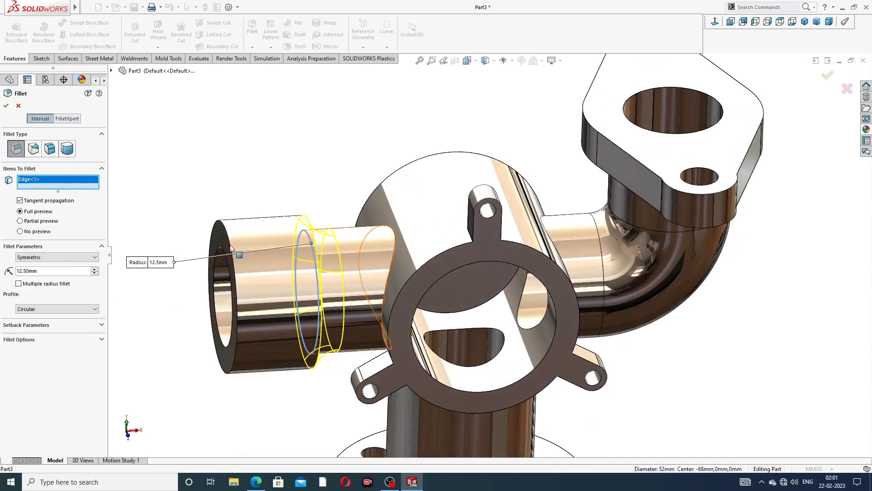
left_click(6, 105)
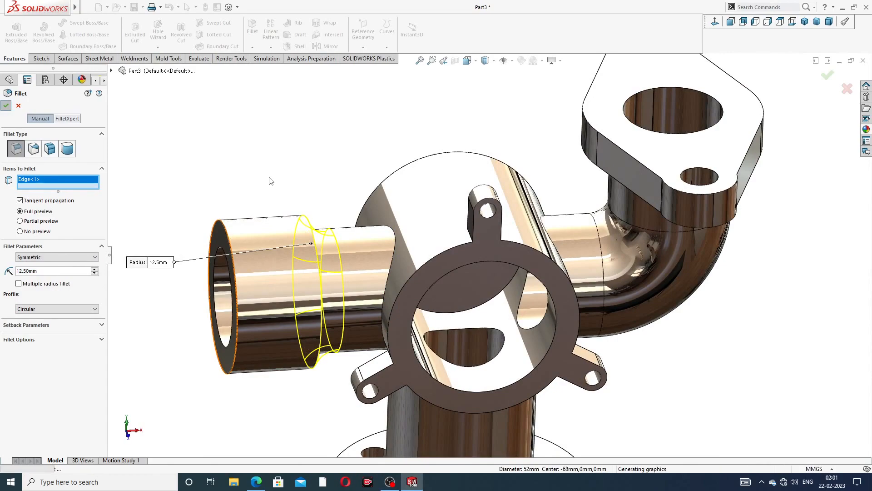
Fillet the edge where the elbow pipe meets the underside of the two-hole flange with a 12 mm radius
middle_click_drag(288, 189, 537, 63)
scroll(325, 192, "up", 3)
scroll(526, 275, "down", 3)
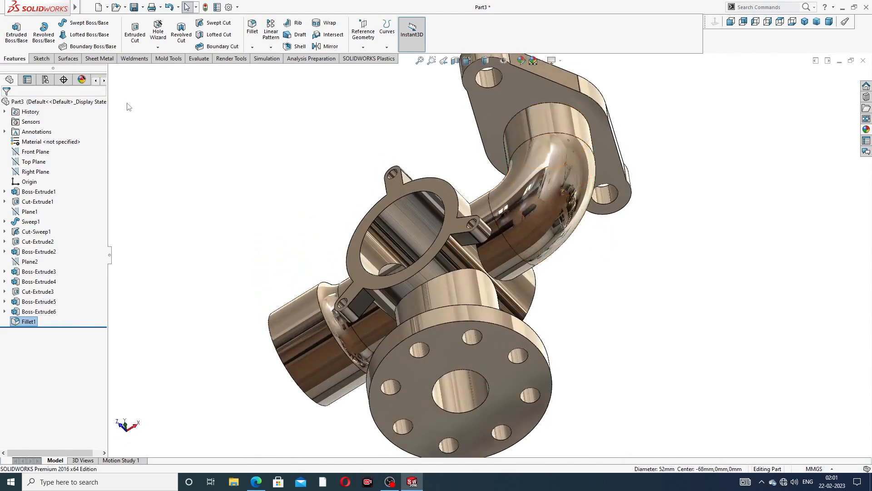
left_click(252, 47)
left_click(266, 55)
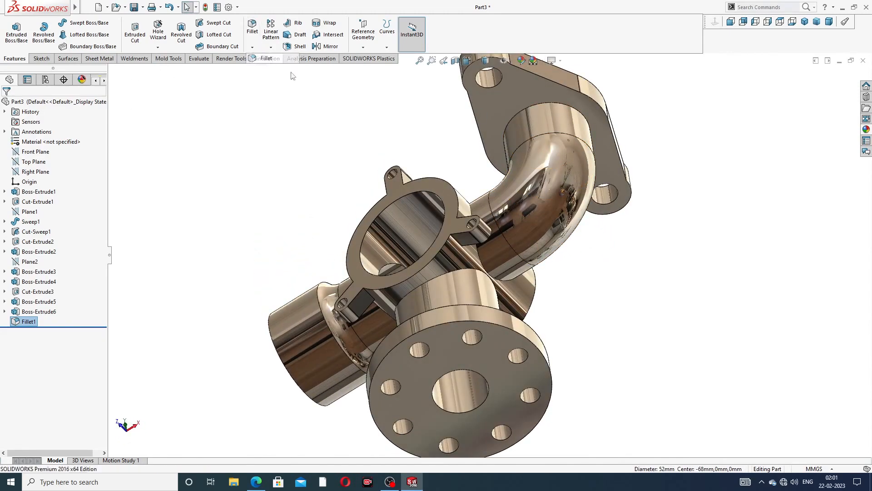
left_click(526, 110)
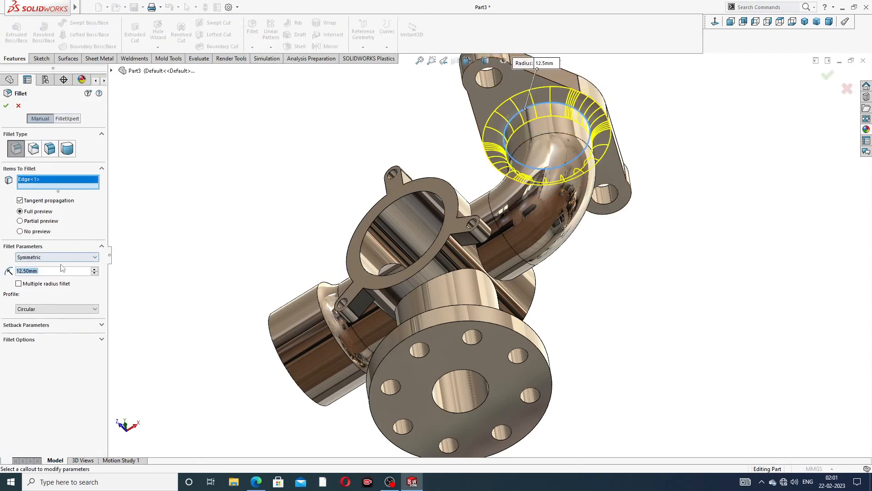
type("12")
key("Return")
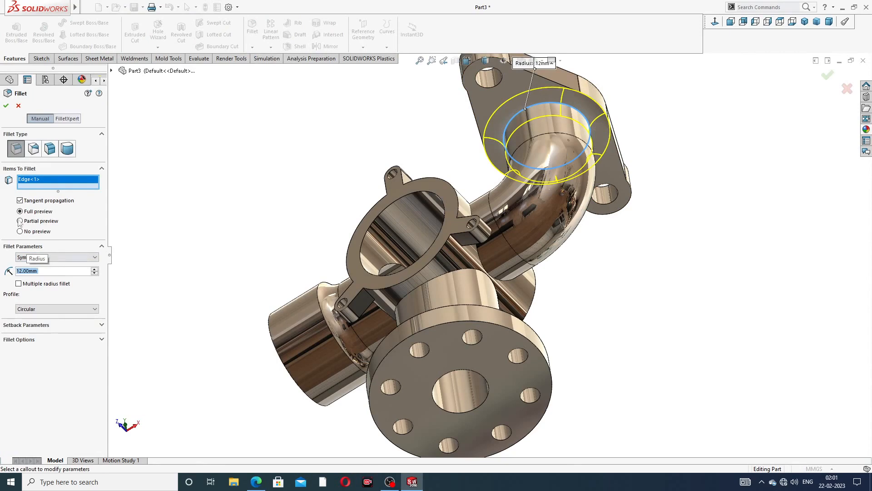
left_click(6, 107)
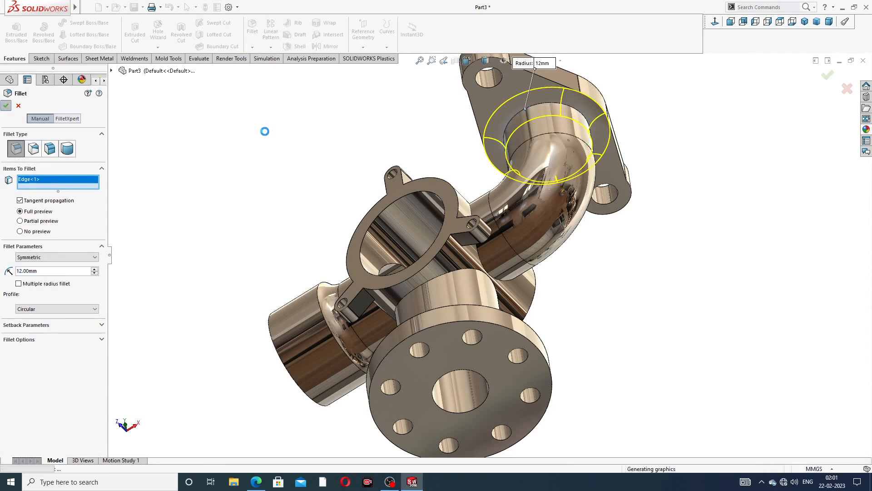
Edit the two-hole flange's extrusion and set its depth to 14 mm
middle_click_drag(320, 122, 516, 192)
scroll(399, 151, "up", 2)
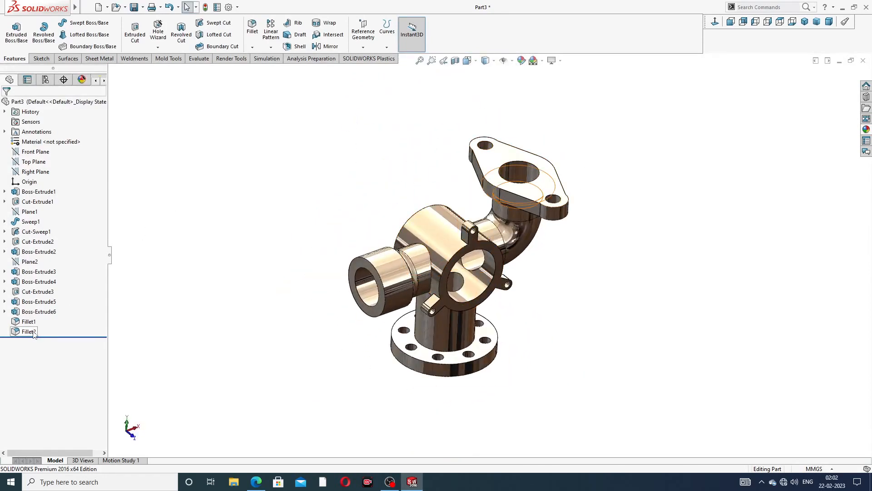
left_click(38, 312)
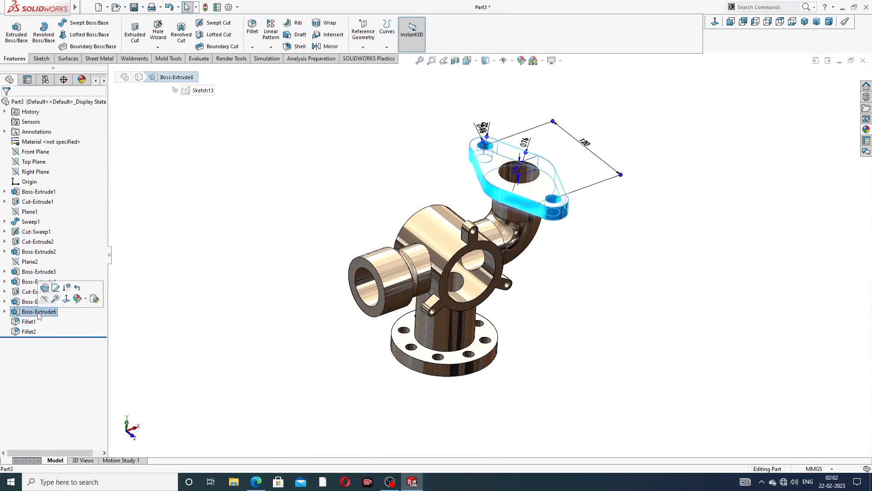
left_click(46, 289)
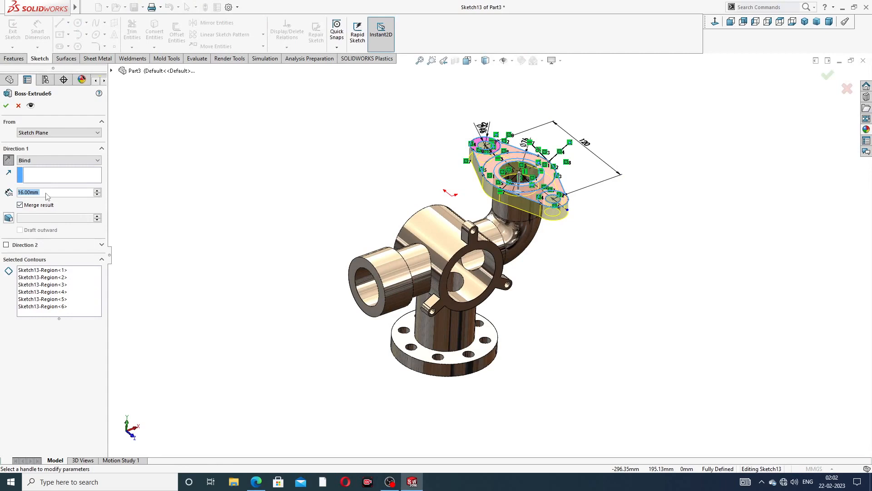
scroll(47, 195, "down", 2)
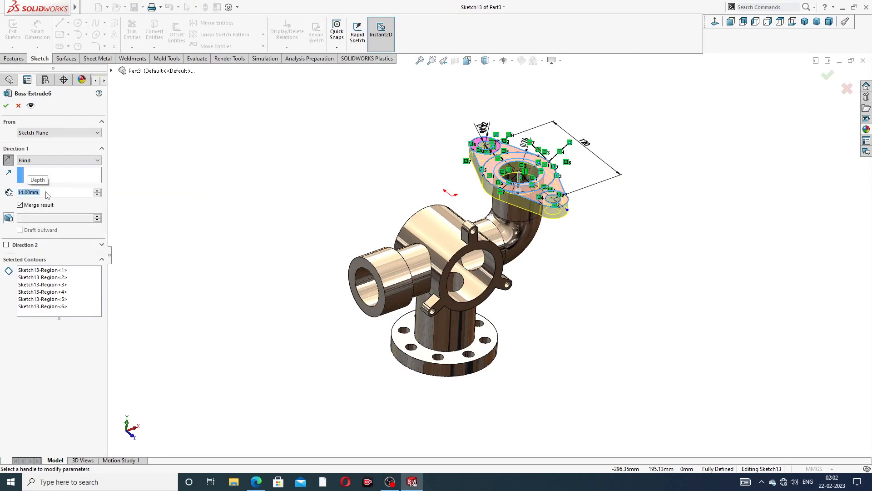
scroll(47, 195, "up", 1)
left_click(6, 105)
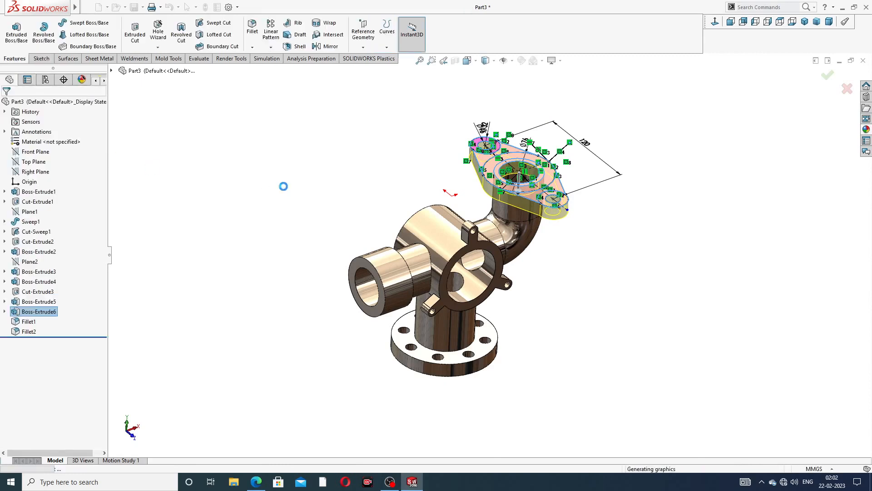
left_click(353, 222)
Chamfer the inner circular edge of the three-lug ring's opening with a 1 mm distance at 45 degrees
middle_click_drag(352, 222, 368, 152)
middle_click_drag(470, 140, 461, 195)
scroll(462, 200, "down", 2)
middle_click_drag(486, 253, 476, 191)
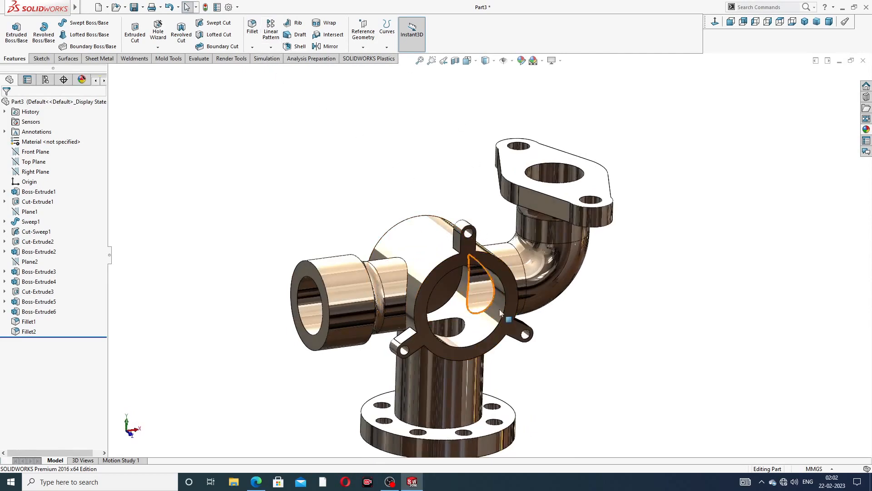
key("ctrl+1")
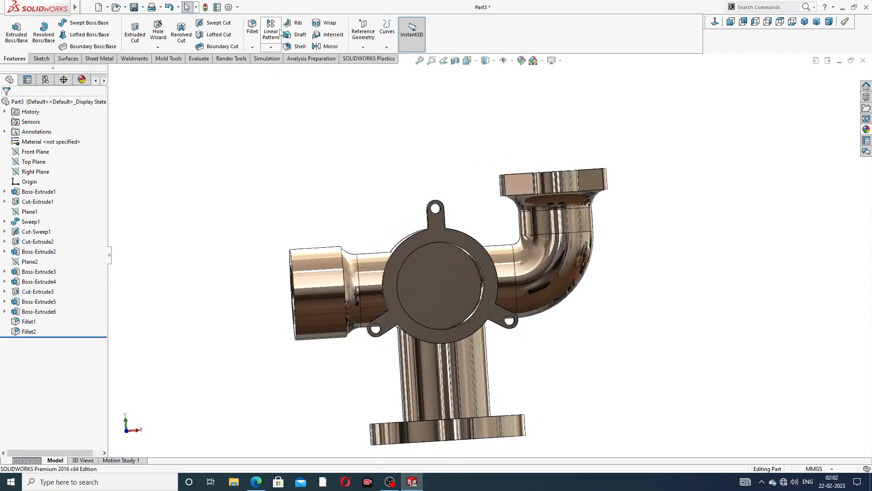
left_click(253, 47)
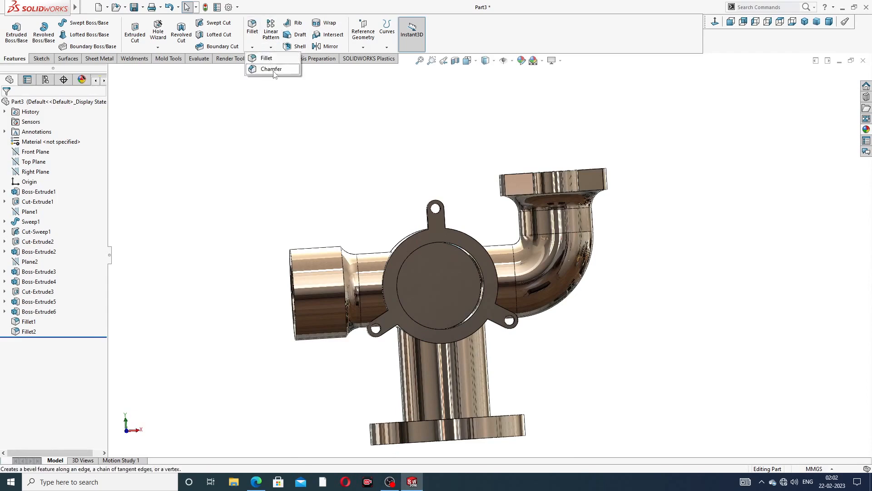
left_click(272, 69)
middle_click_drag(361, 210, 361, 236)
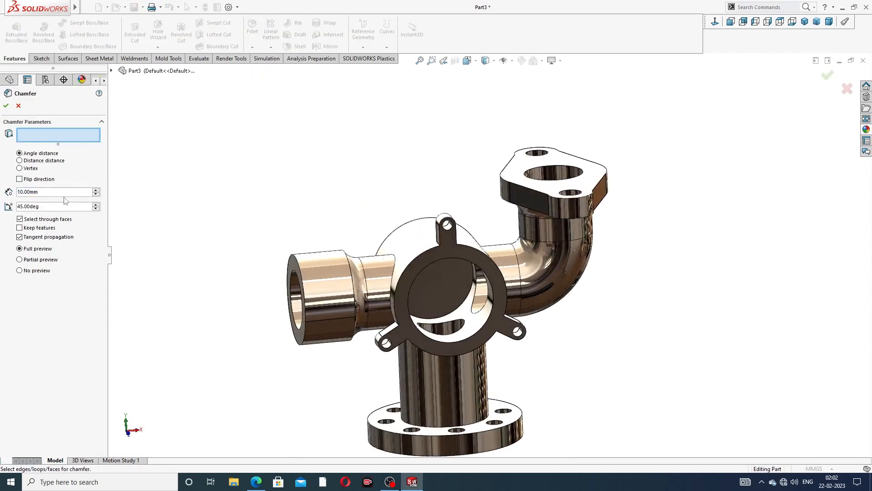
type("1")
key("Return")
scroll(353, 323, "down", 3)
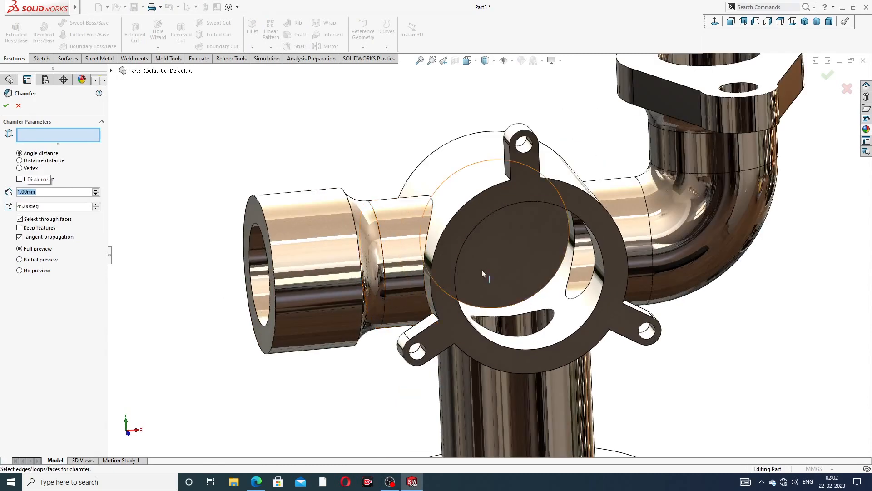
left_click(509, 206)
left_click(6, 106)
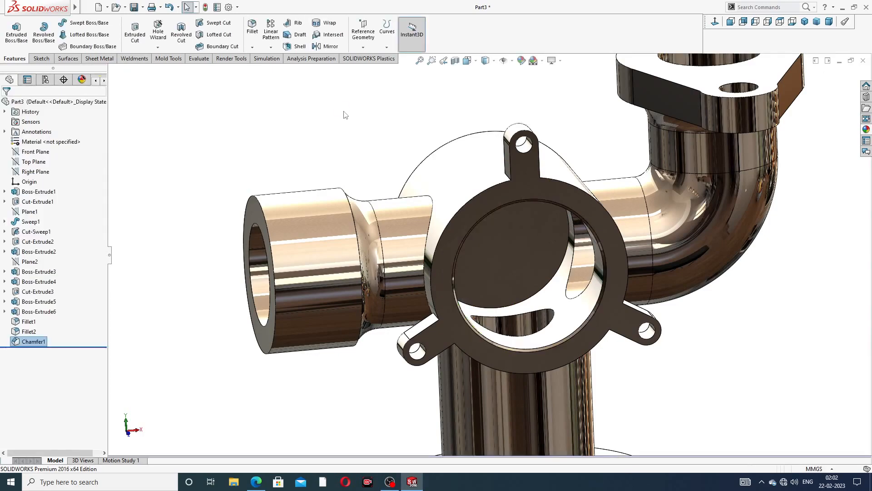
Fillet the two edges where the side port and the elbow pipe meet the main cylindrical body with a 4 mm radius
middle_click_drag(459, 185, 441, 155)
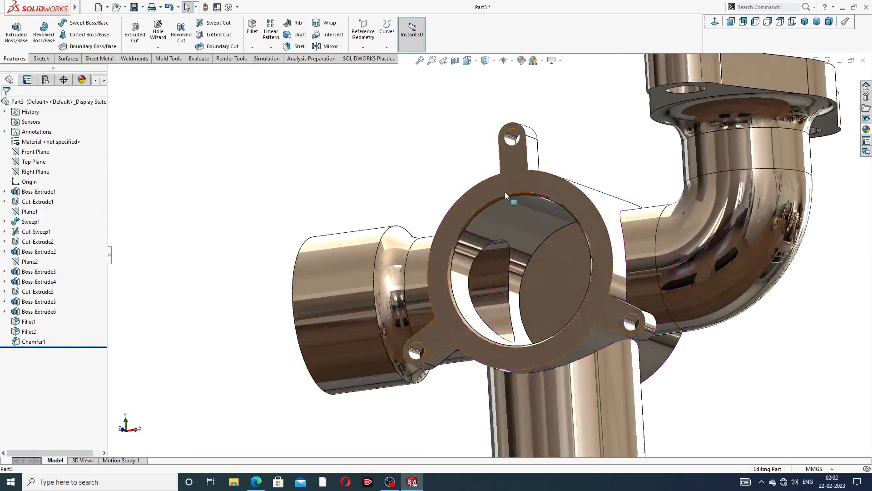
scroll(492, 188, "up", 3)
middle_click_drag(523, 206, 537, 230)
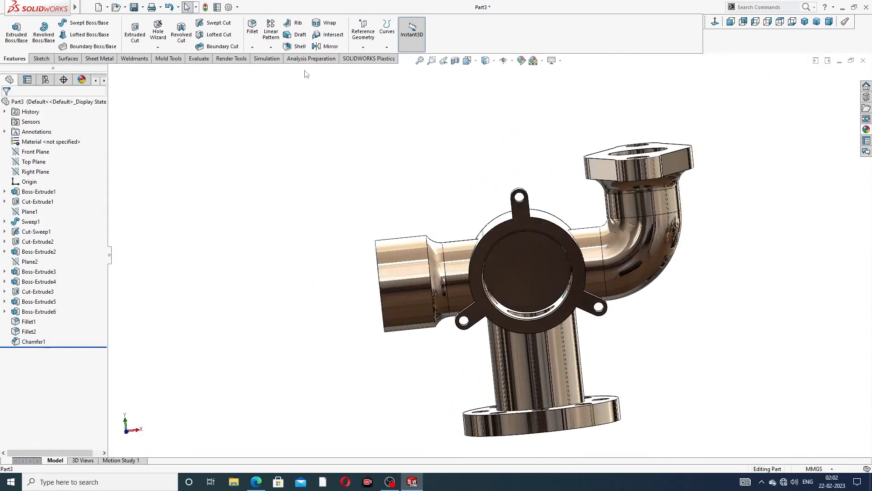
left_click(252, 47)
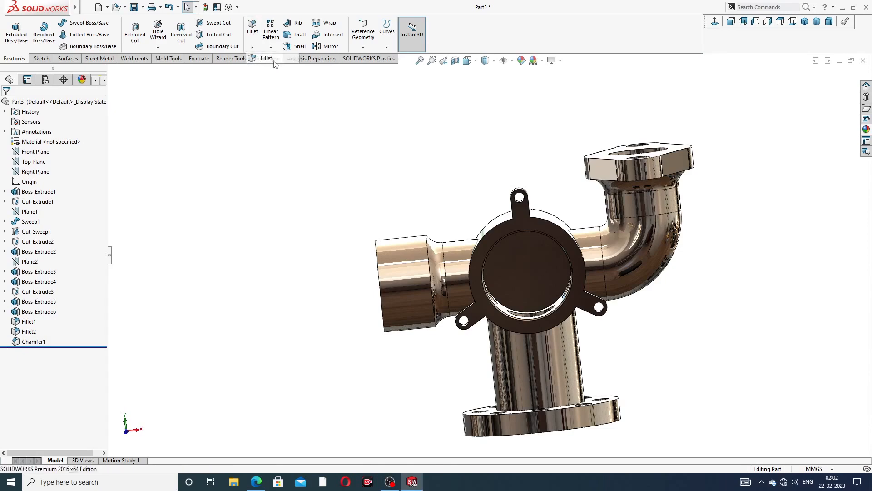
left_click(272, 60)
scroll(491, 273, "down", 6)
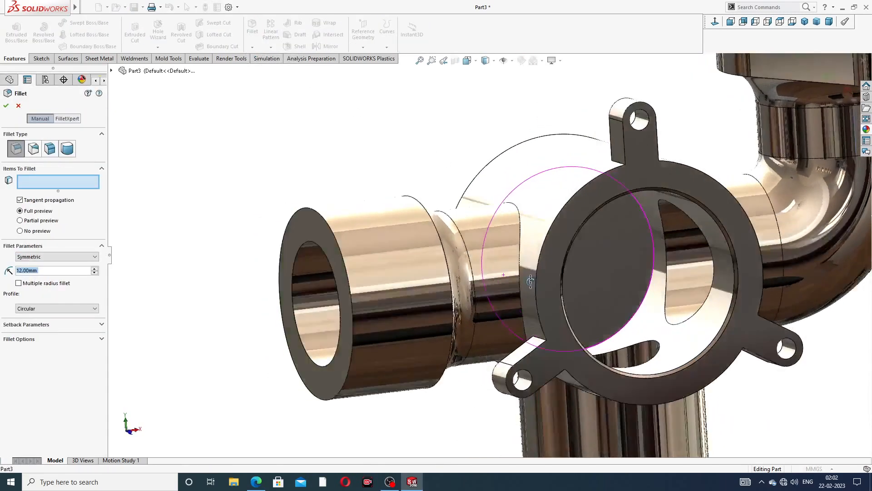
middle_click_drag(531, 282, 546, 232)
left_click(541, 230)
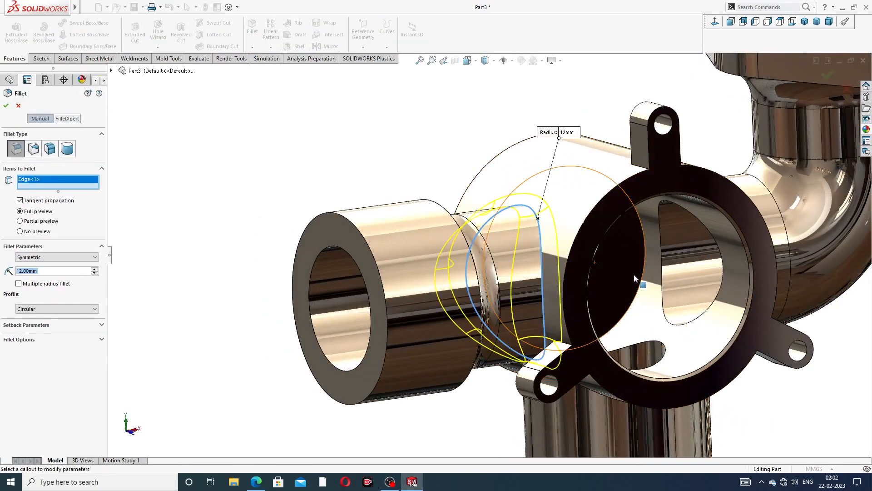
scroll(633, 278, "up", 4)
mouse_move(641, 280)
middle_mouse_down()
mouse_move(602, 243)
mouse_move(650, 275)
middle_mouse_up()
left_click(601, 243)
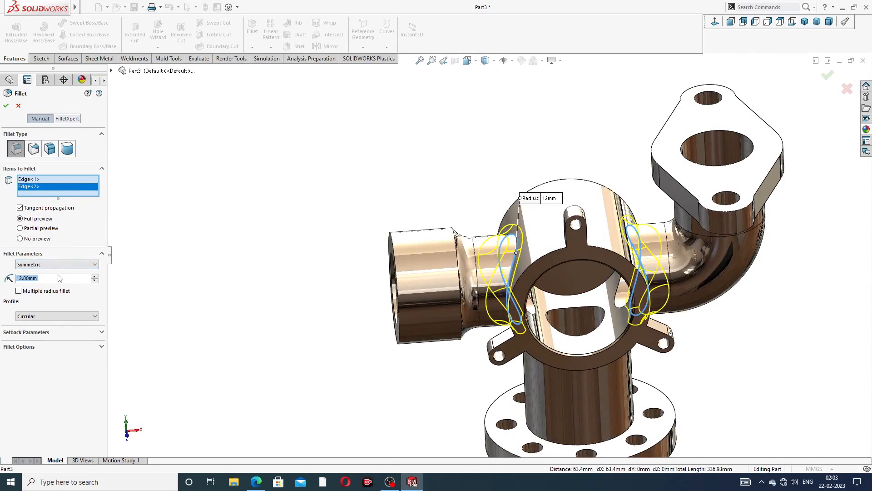
type("2")
key("Return")
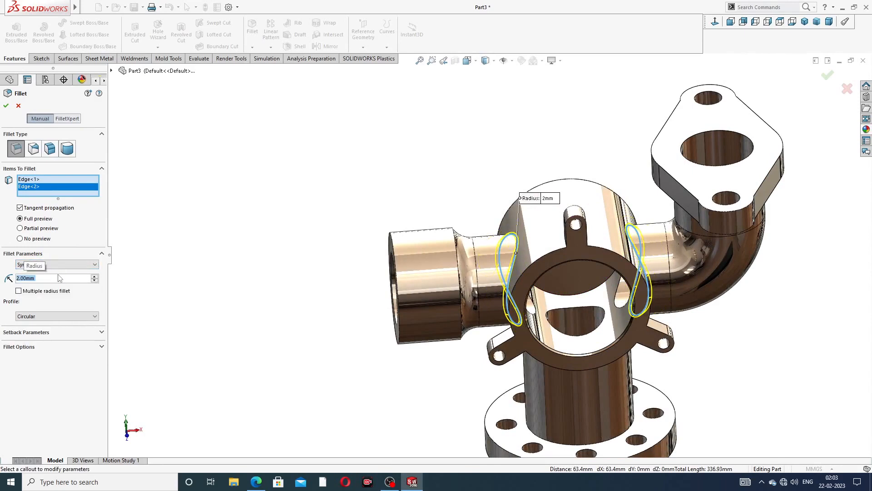
type("4")
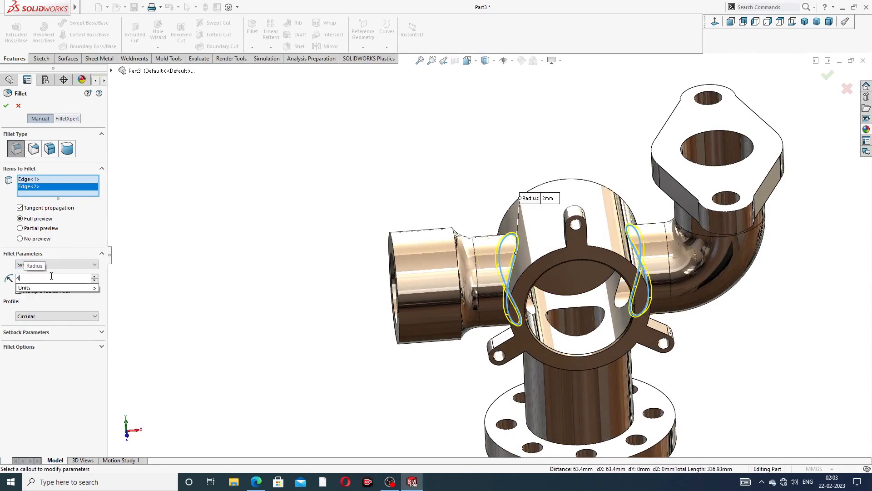
key("Return")
left_click(6, 106)
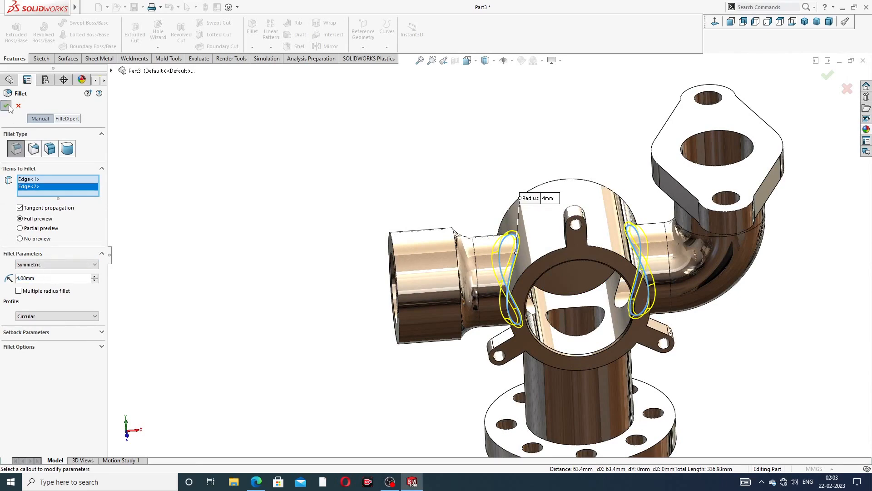
left_click(306, 176)
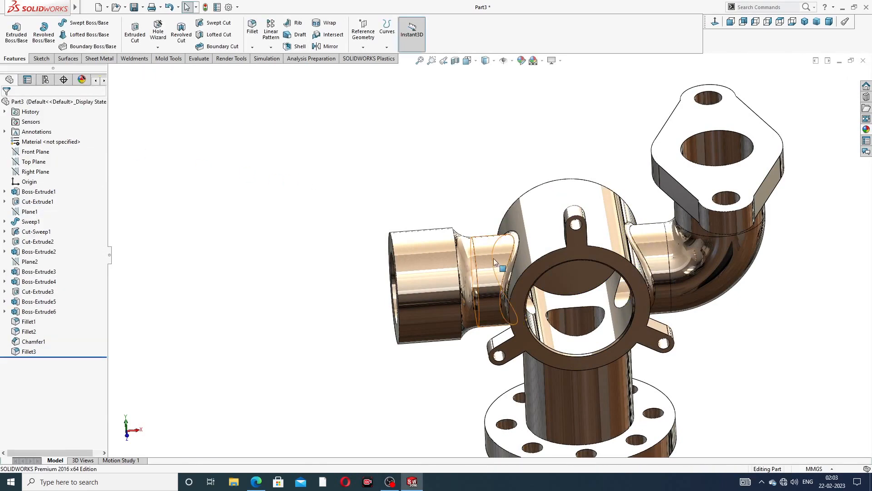
Check the reference drawing and fillet the edge where the vertical pipe meets the round base flange with a 5 mm radius
scroll(494, 260, "up", 3)
middle_click_drag(535, 274, 564, 249)
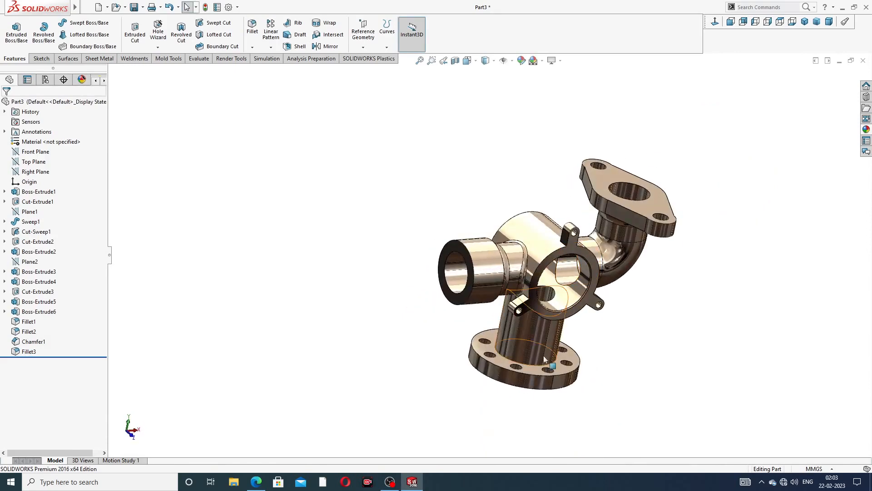
left_click(411, 482)
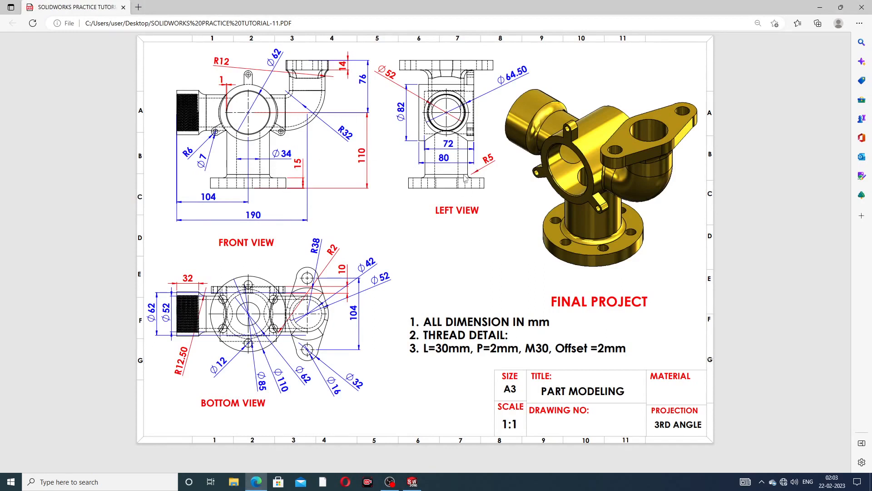
left_click(411, 482)
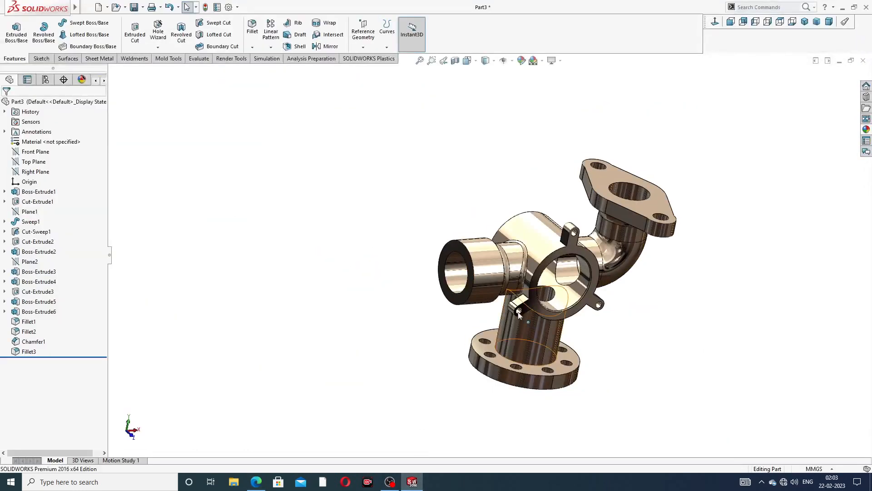
left_click(253, 47)
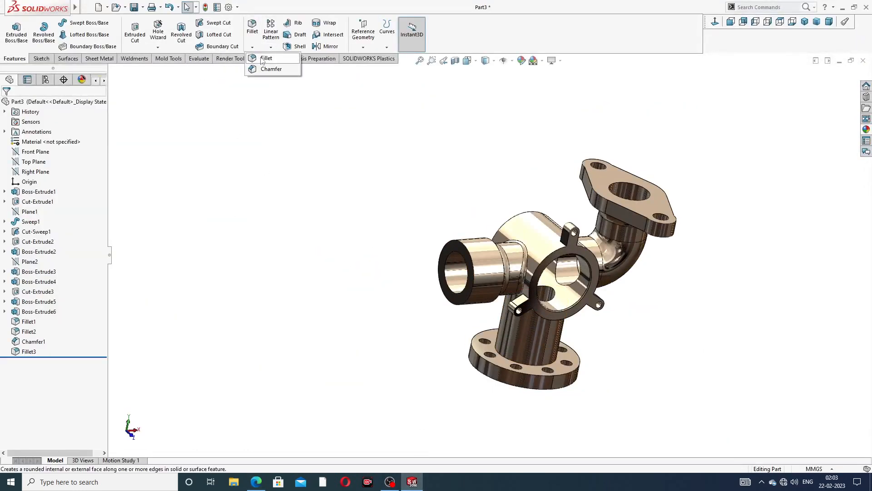
left_click(266, 59)
scroll(599, 359, "down", 5)
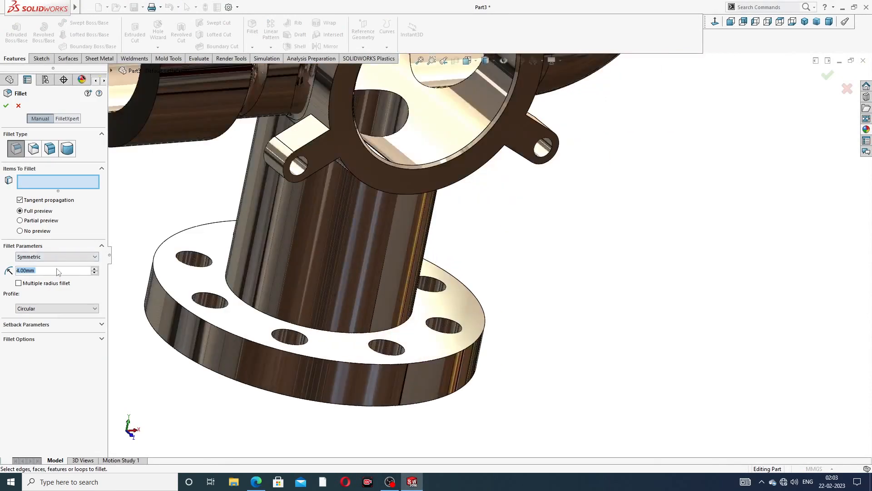
type("5")
key("Return")
left_click(351, 331)
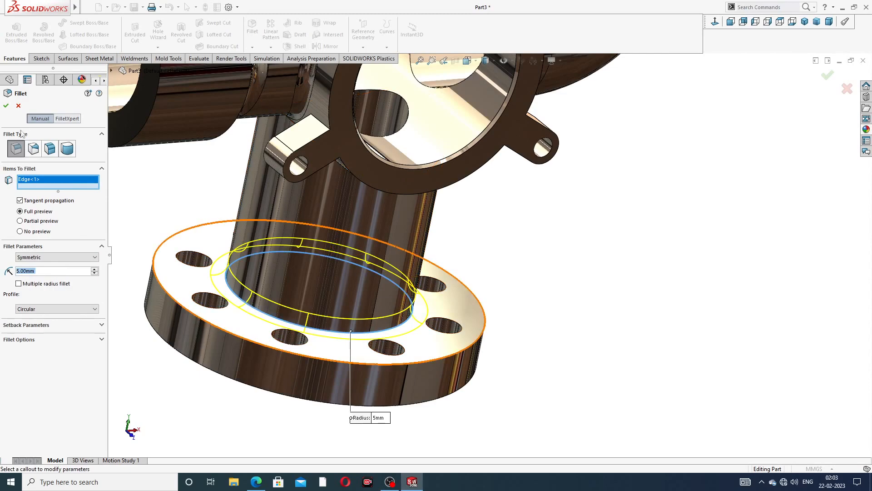
left_click(6, 106)
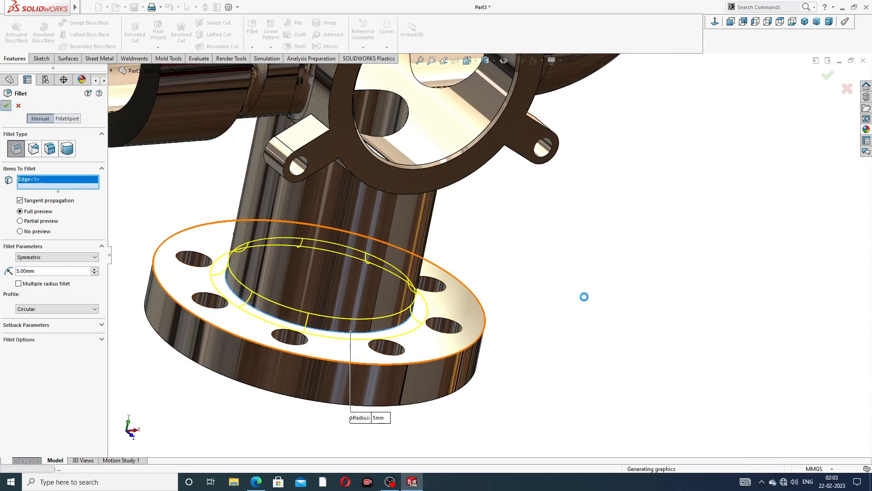
Look up the thread details in the reference drawing and return to the SolidWorks part
scroll(585, 301, "up", 8)
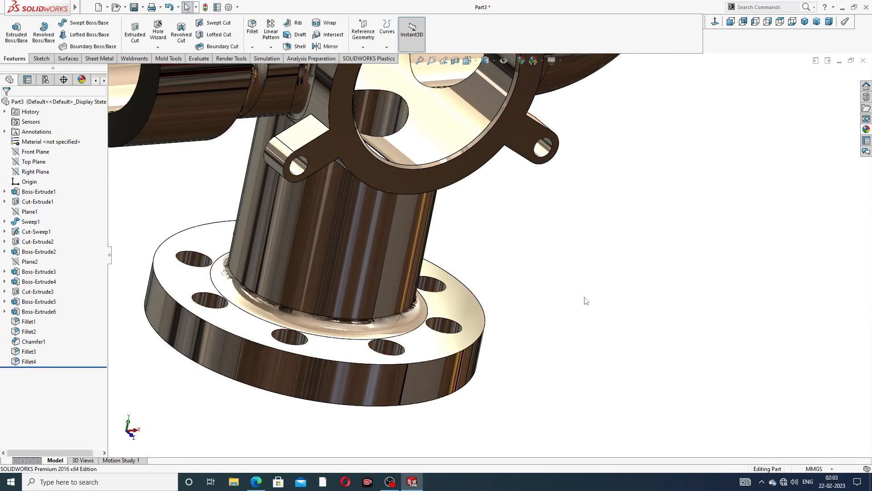
mouse_move(441, 164)
middle_mouse_down()
mouse_move(510, 81)
mouse_move(518, 118)
mouse_move(511, 102)
mouse_move(433, 156)
mouse_move(468, 133)
mouse_move(519, 238)
mouse_move(491, 291)
middle_mouse_up()
left_click(413, 481)
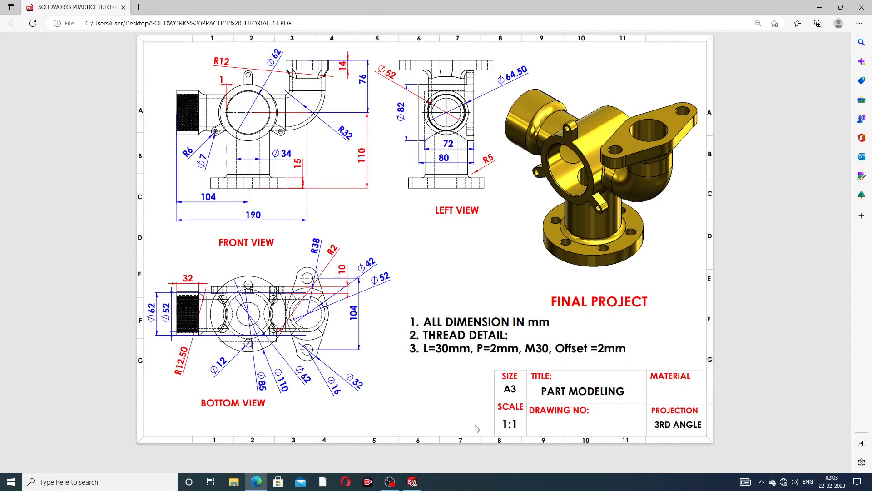
left_click(415, 482)
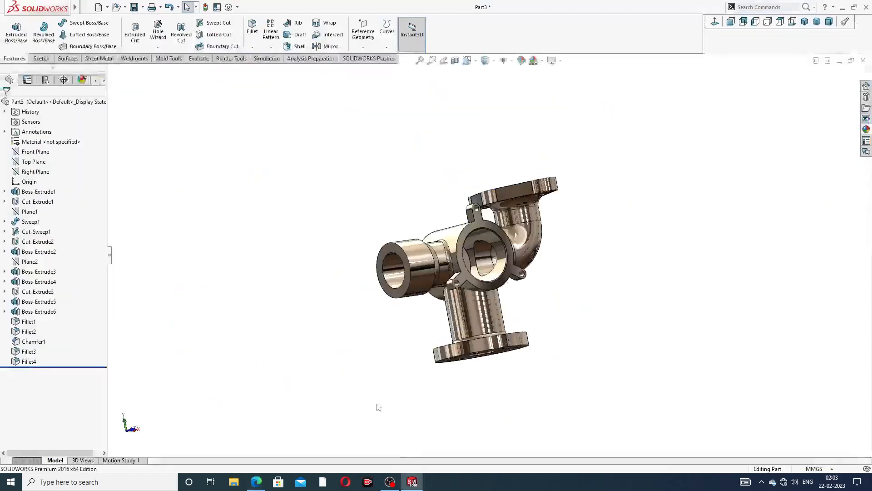
Start a Thread feature for the side port and set its size to M30x2.0
left_click(158, 47)
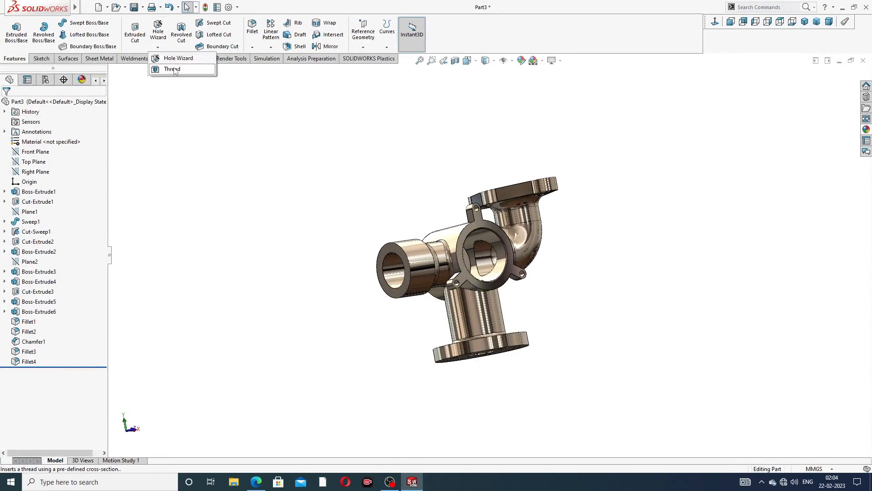
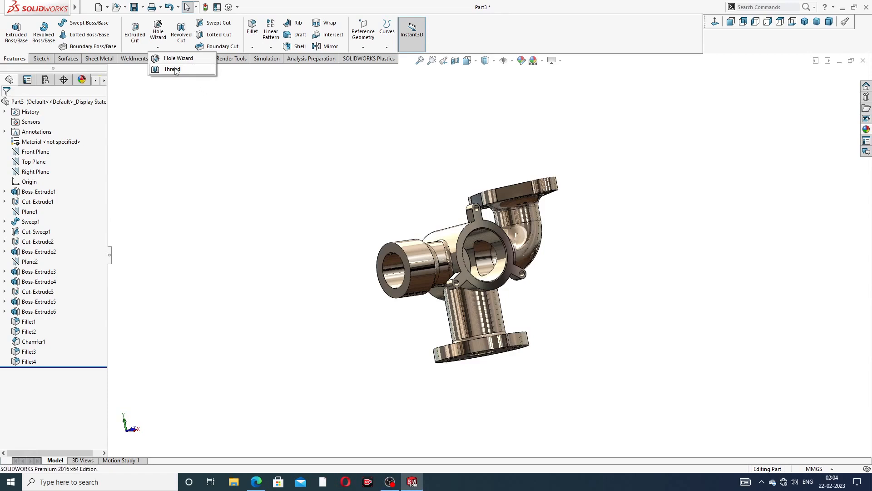
left_click(175, 69)
middle_click_drag(423, 171, 387, 175)
scroll(436, 309, "down", 3)
middle_click_drag(404, 137, 431, 161)
scroll(412, 167, "down", 2)
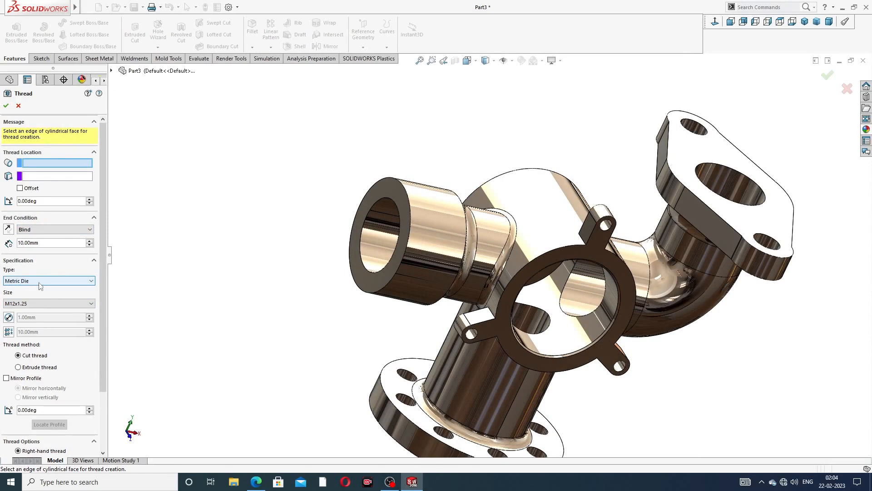
left_click(40, 303)
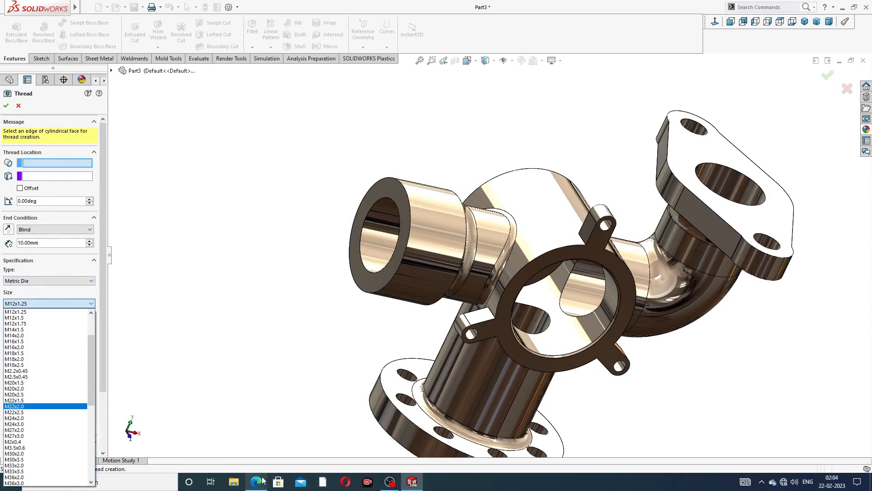
scroll(21, 402, "down", 3)
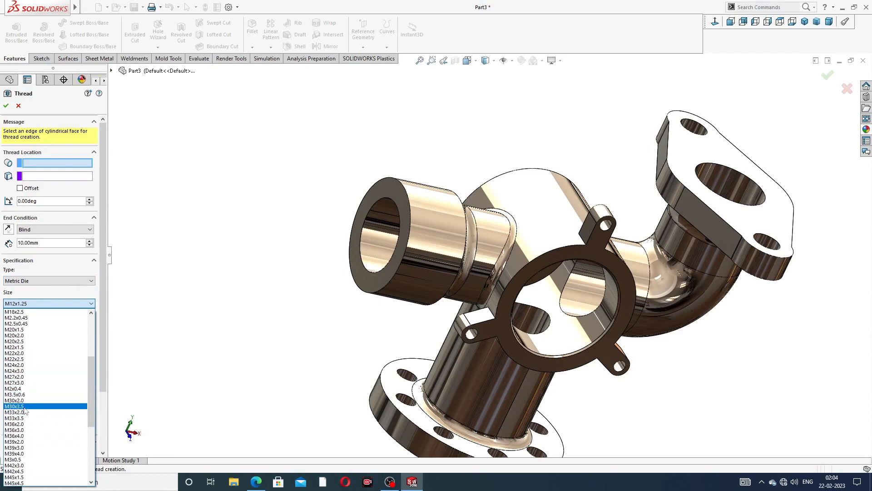
left_click(18, 400)
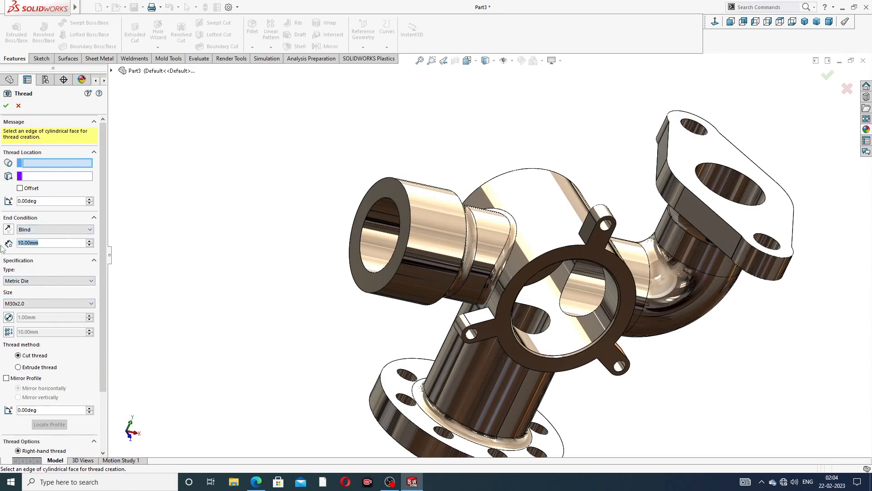
Set the thread depth to 30 mm and place the thread on the inner circular edge of the side port's opening
type("30")
key("Return")
scroll(376, 232, "down", 3)
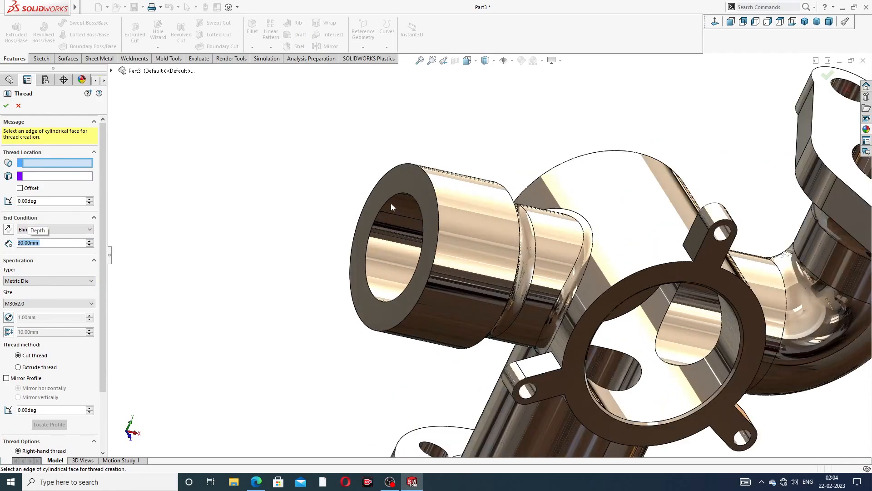
left_click(389, 199)
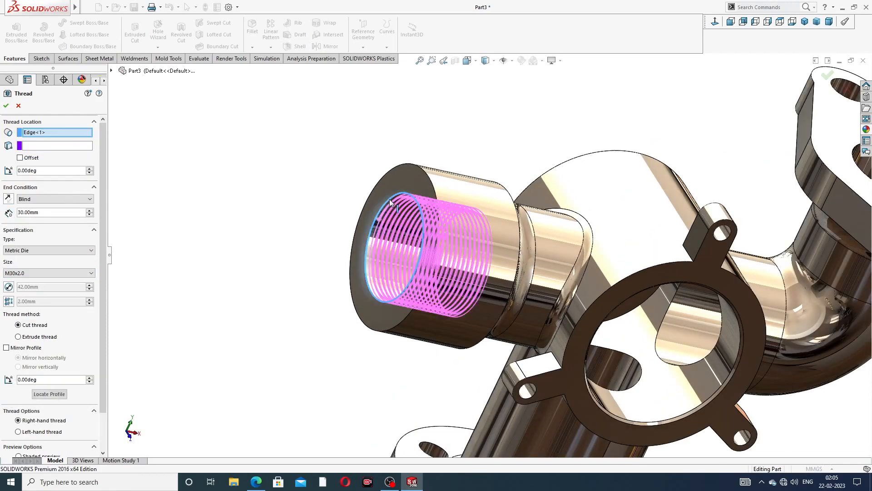
middle_click_drag(441, 217, 479, 220)
scroll(437, 182, "down", 2)
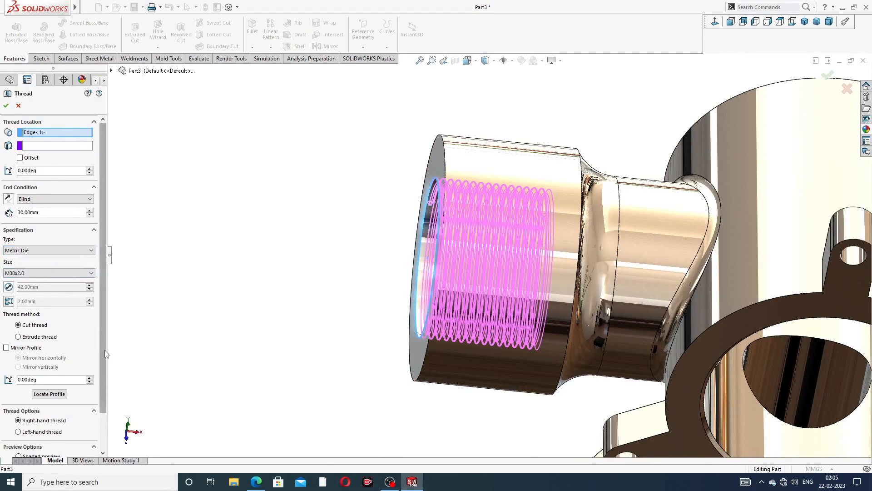
Offset the thread's start by 2 mm and reverse the offset so it begins outside the port's end face
scroll(106, 404, "down", 2)
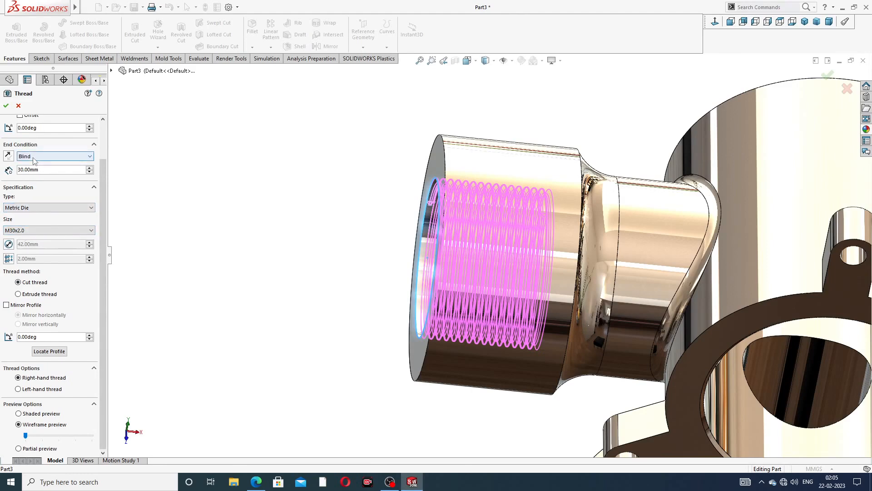
scroll(45, 142, "up", 2)
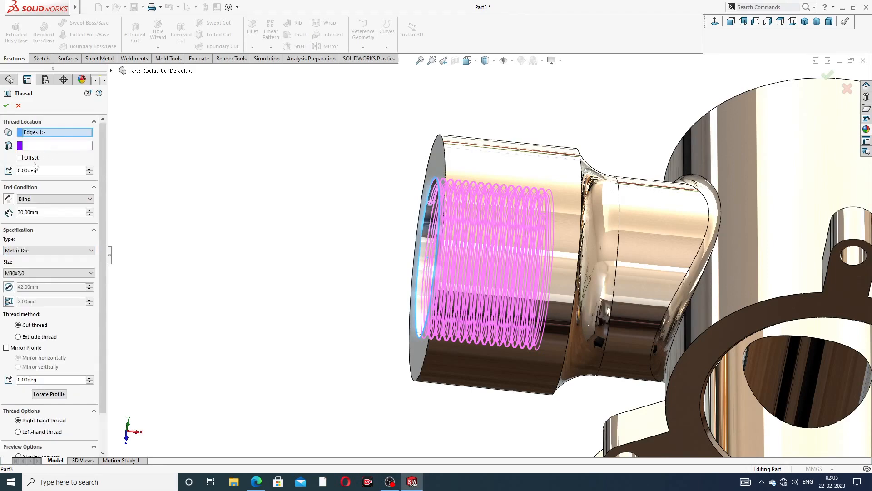
left_click(20, 158)
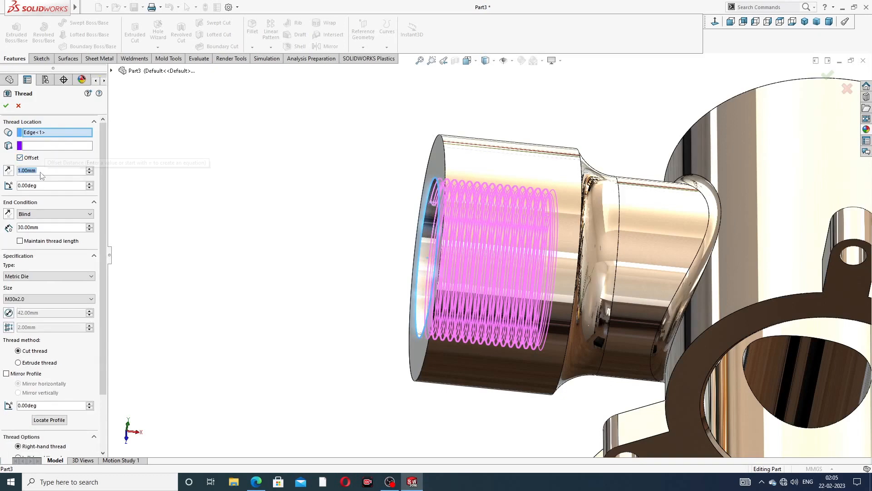
type("2")
key("Return")
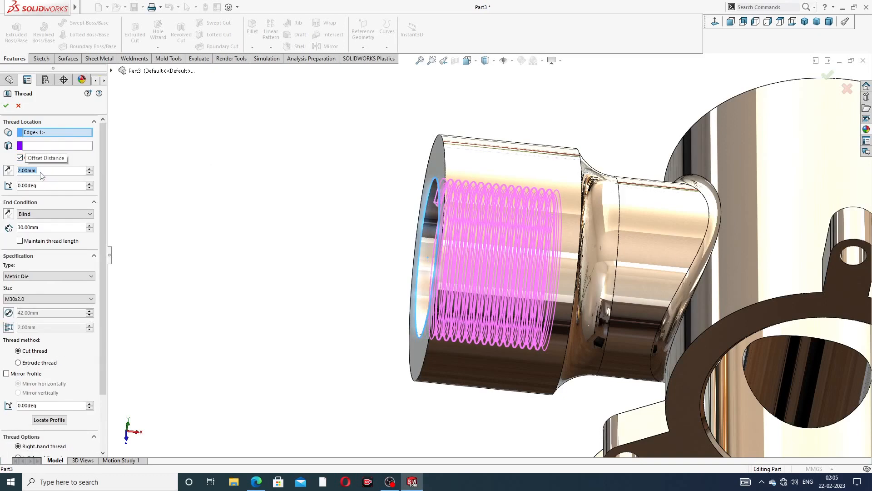
left_click(8, 171)
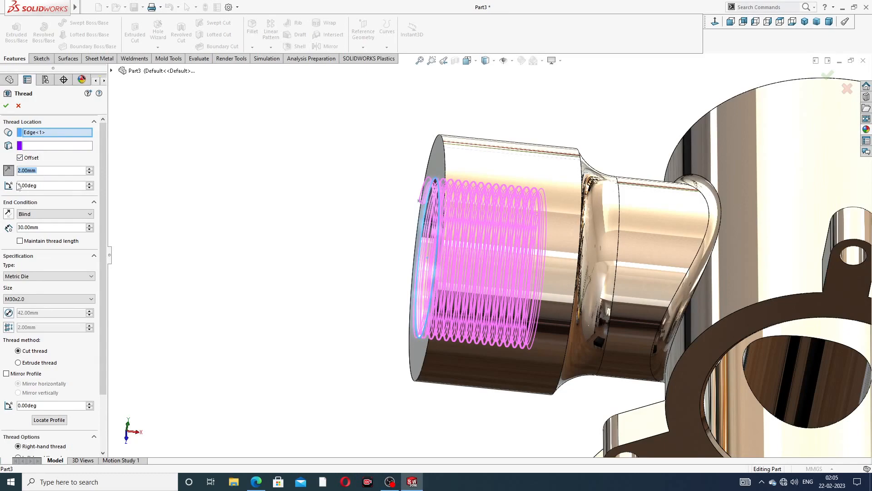
mouse_move(250, 228)
middle_mouse_down()
mouse_move(265, 233)
mouse_move(258, 237)
middle_mouse_up()
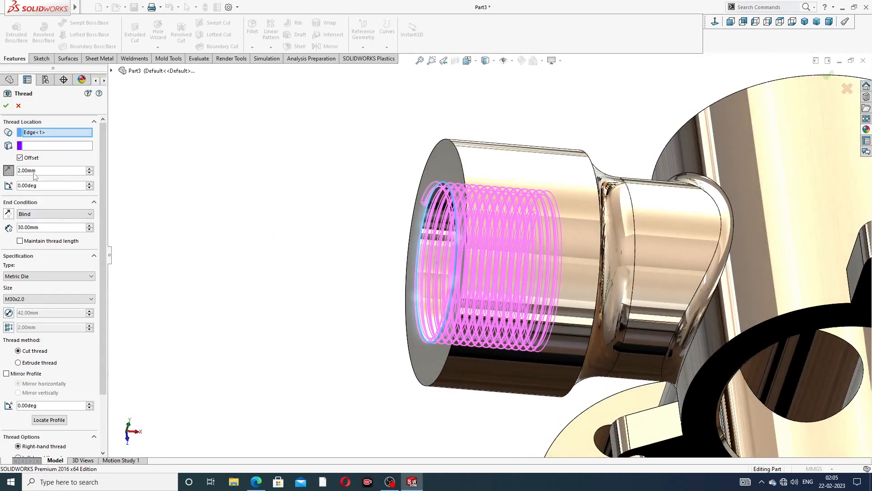
Set the thread depth to 32 mm and try to create the Metric Die cut thread
double_click(36, 228)
type("32")
key("Return")
mouse_move(437, 303)
middle_mouse_down()
mouse_move(431, 293)
mouse_move(450, 296)
middle_mouse_up()
scroll(616, 257, "up", 3)
scroll(616, 257, "down", 4)
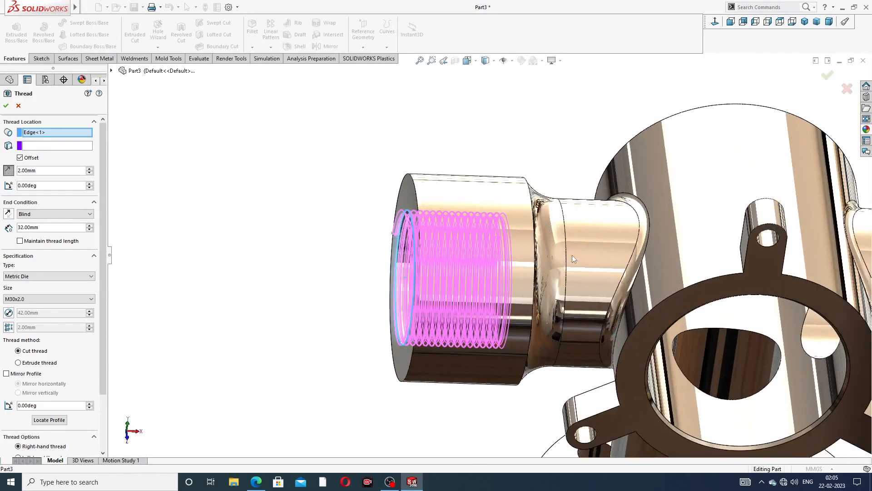
left_click(5, 105)
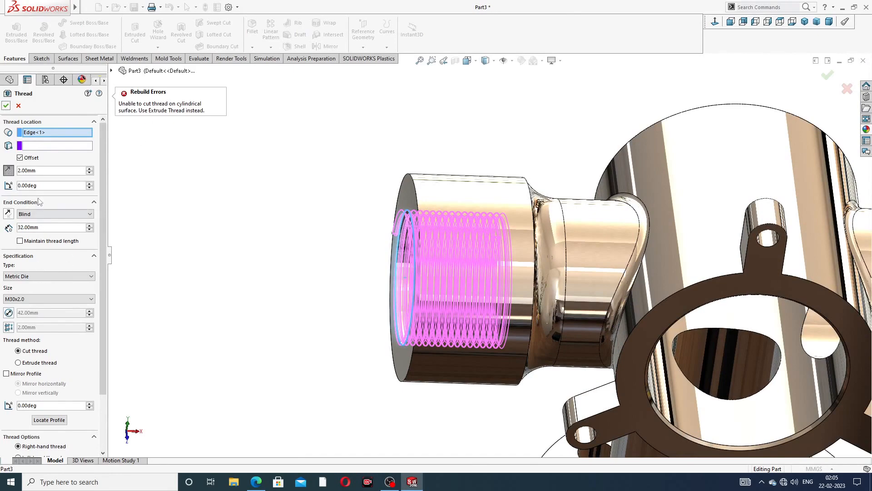
Change the thread type to Metric Tap and create the cut thread in the side port
left_click(35, 276)
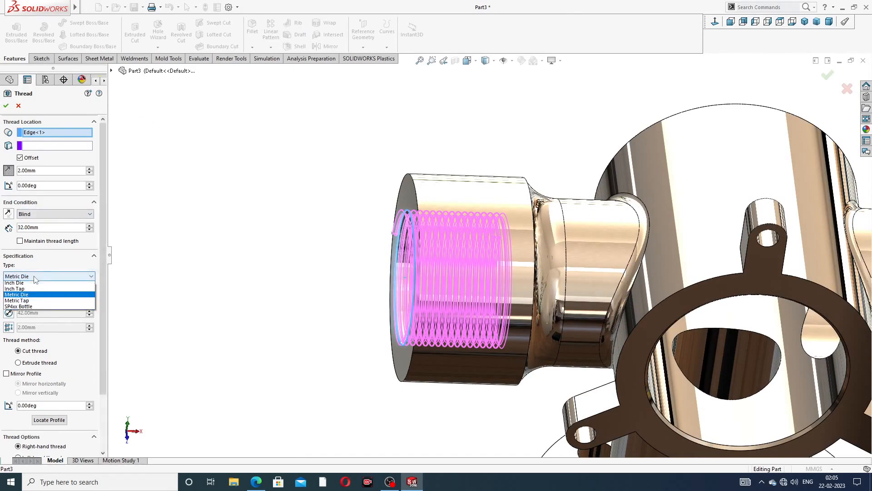
left_click(33, 302)
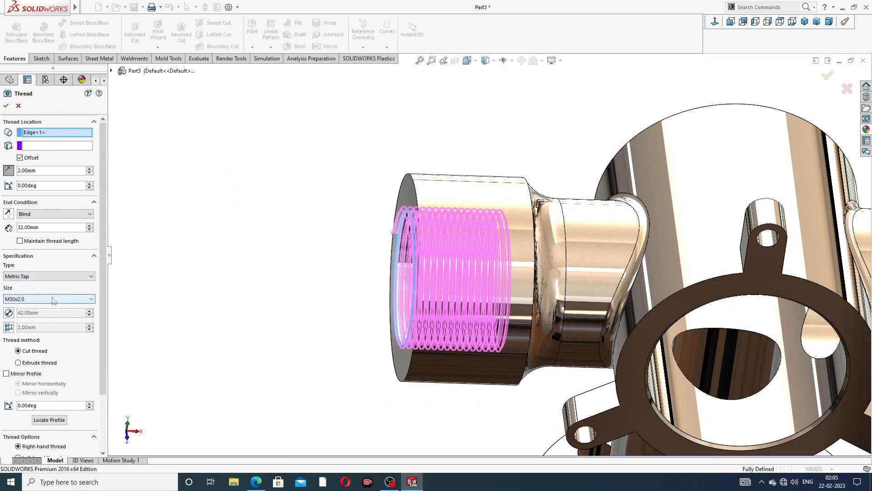
left_click(6, 106)
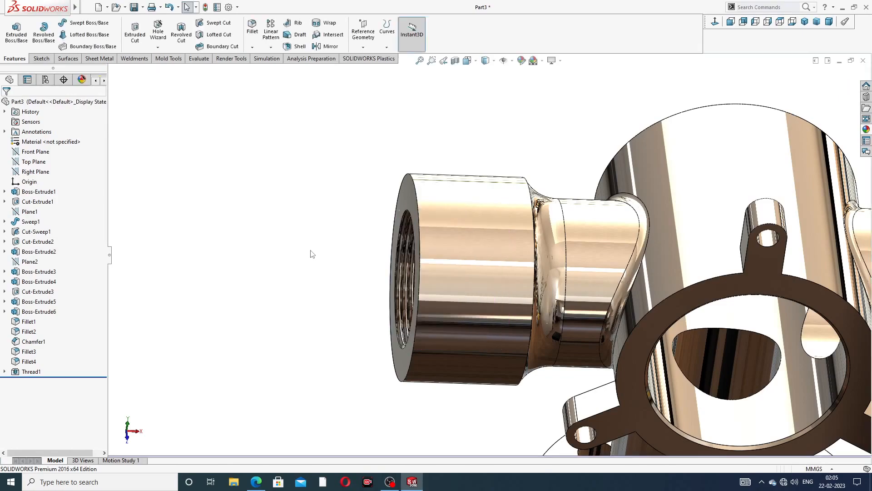
Examine the thread inside the side port's bore up close and from several angles
scroll(312, 263, "down", 2)
middle_click_drag(362, 261, 468, 259)
scroll(468, 259, "down", 3)
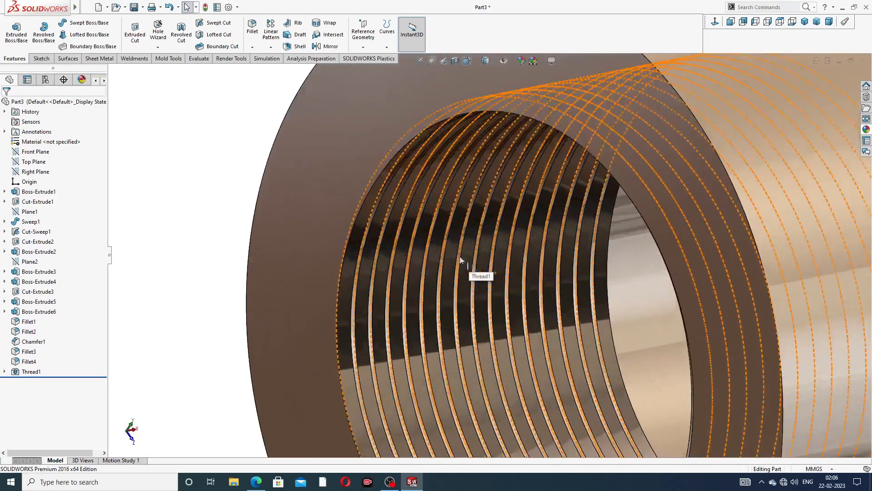
scroll(458, 258, "up", 5)
middle_click_drag(494, 260, 514, 220)
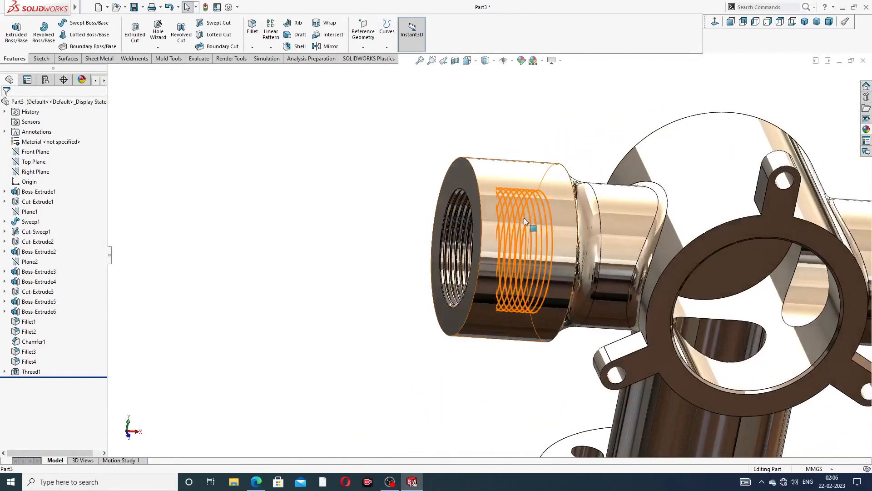
scroll(568, 232, "up", 3)
middle_click_drag(572, 245, 576, 263)
scroll(513, 232, "down", 2)
scroll(513, 231, "down", 2)
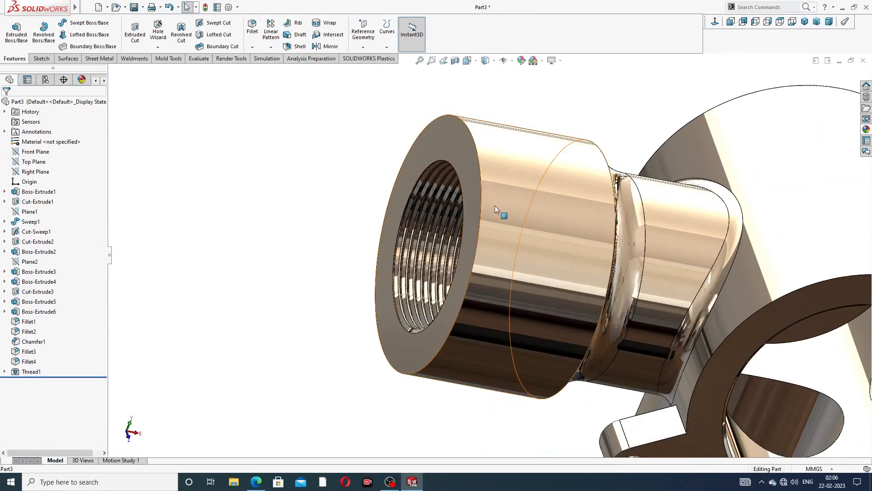
scroll(495, 205, "up", 2)
middle_click_drag(495, 205, 535, 230)
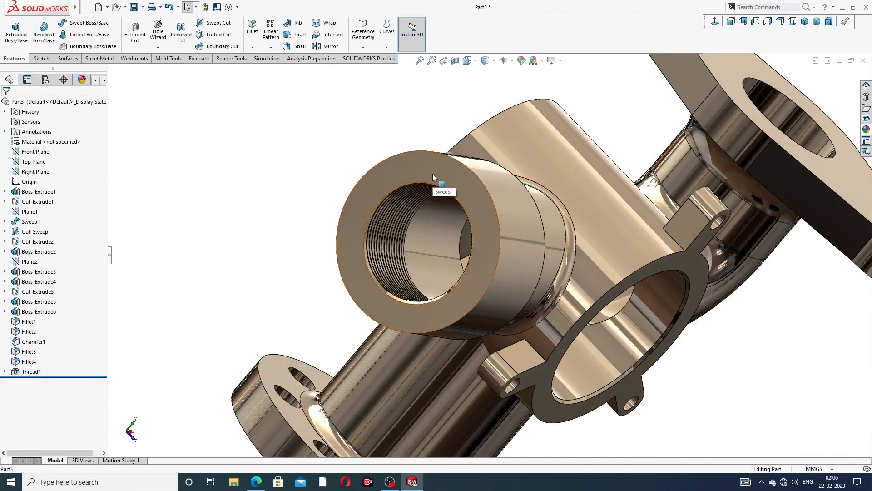
Delete the thread feature from the side port
right_click(32, 372)
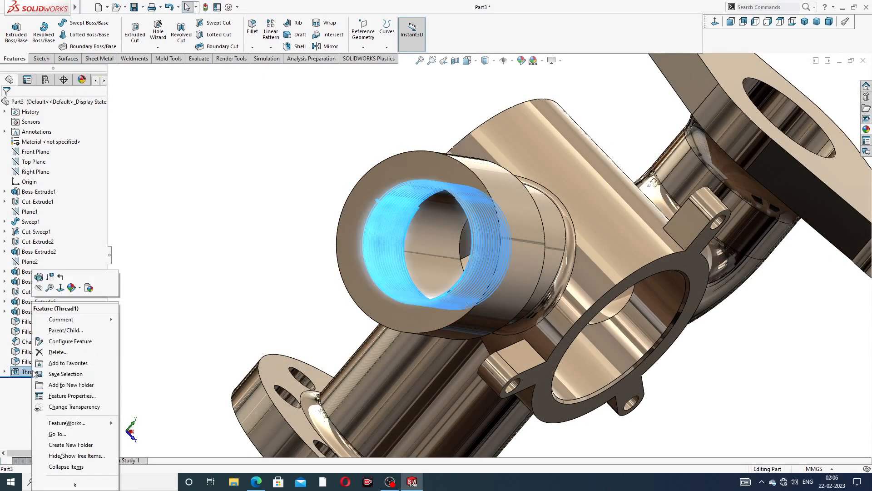
left_click(59, 352)
left_click(495, 198)
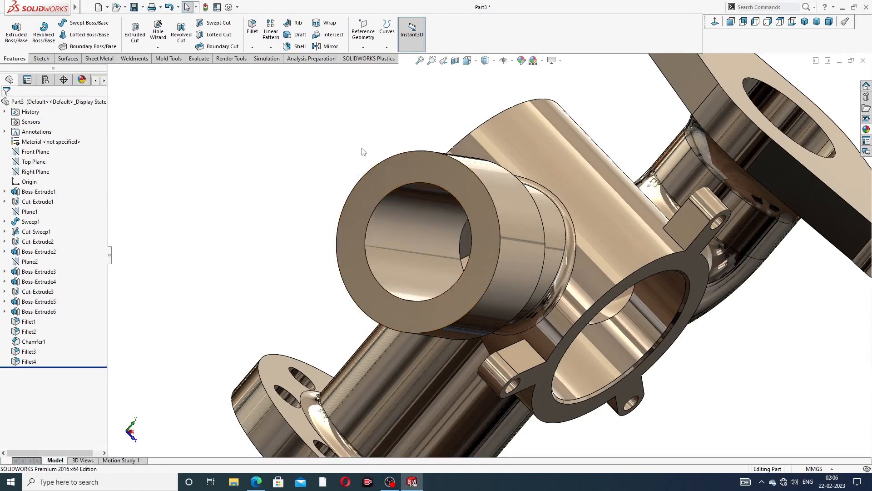
Start a sketch on the side port's end face and draw a circle of about 26 mm radius centred on the origin
left_click(428, 164)
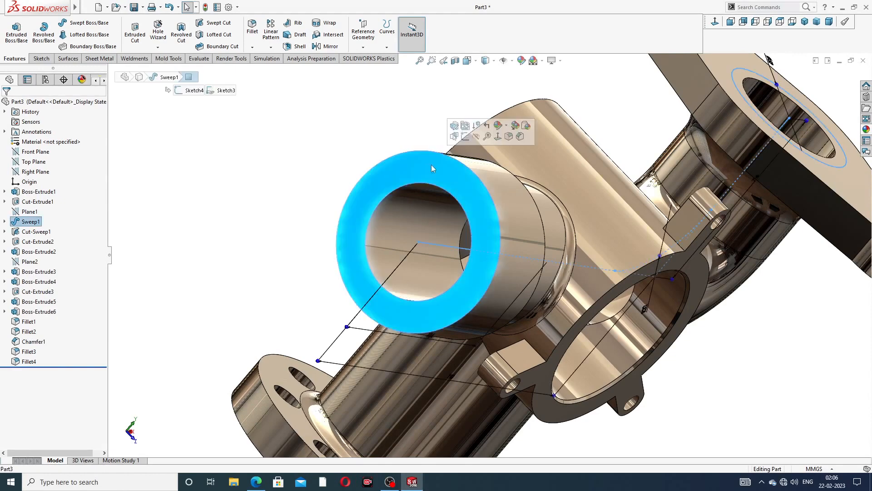
left_click(464, 137)
left_click(714, 23)
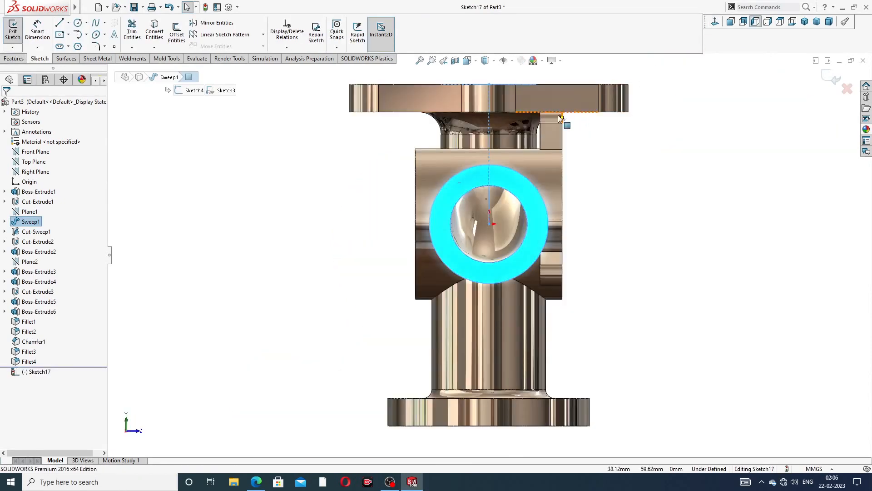
left_click(78, 23)
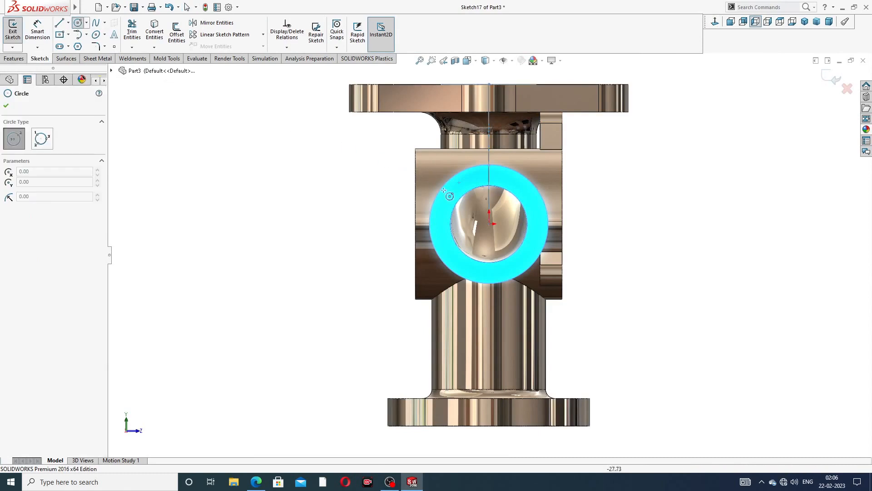
left_click(488, 224)
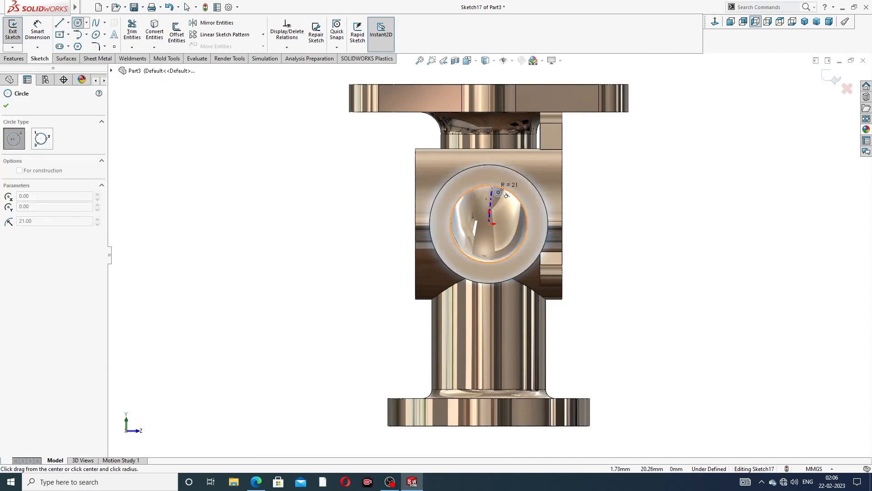
left_click(494, 175)
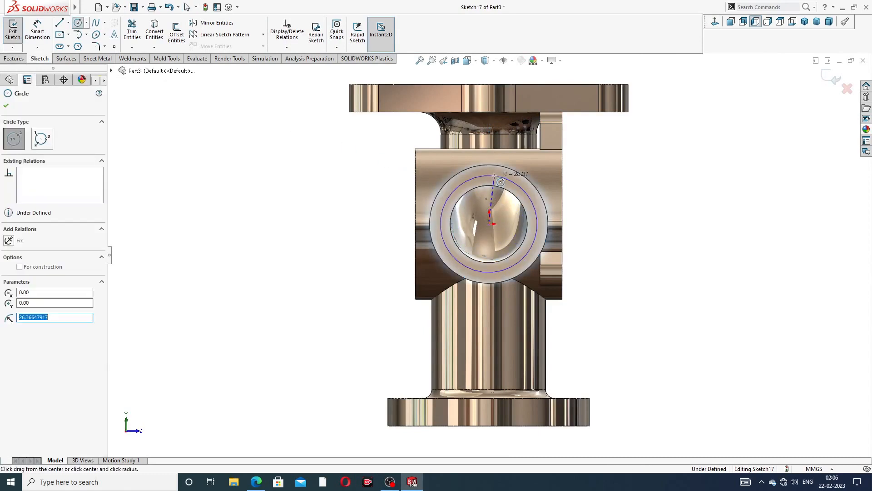
right_click(616, 168)
left_click(636, 174)
scroll(533, 187, "down", 2)
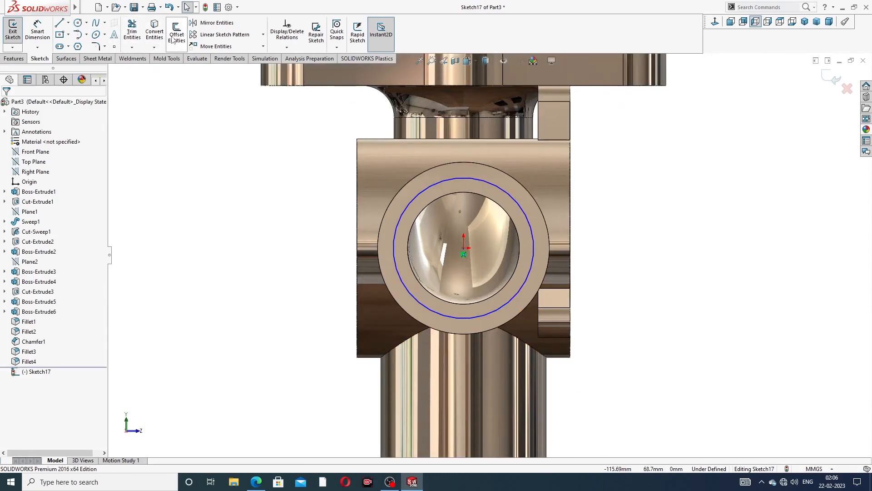
Convert the side port's 42 mm inner bore edge into a circle in the end-face sketch
left_click(463, 191)
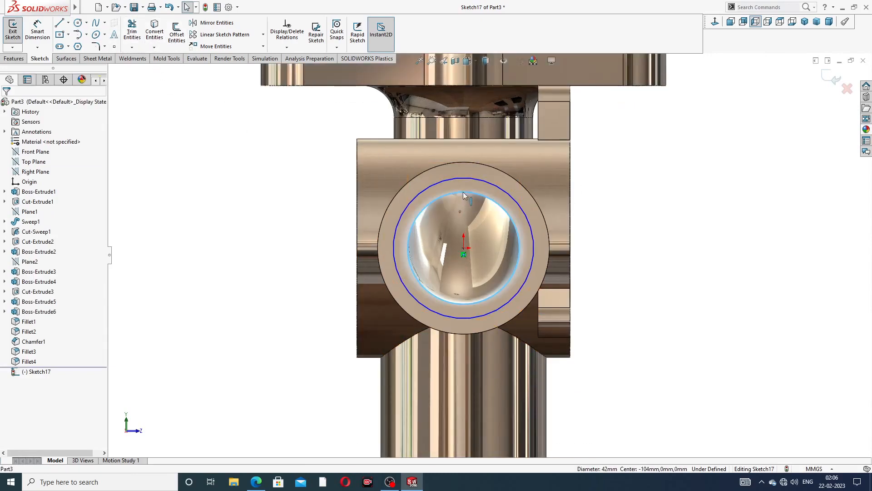
left_click(132, 36)
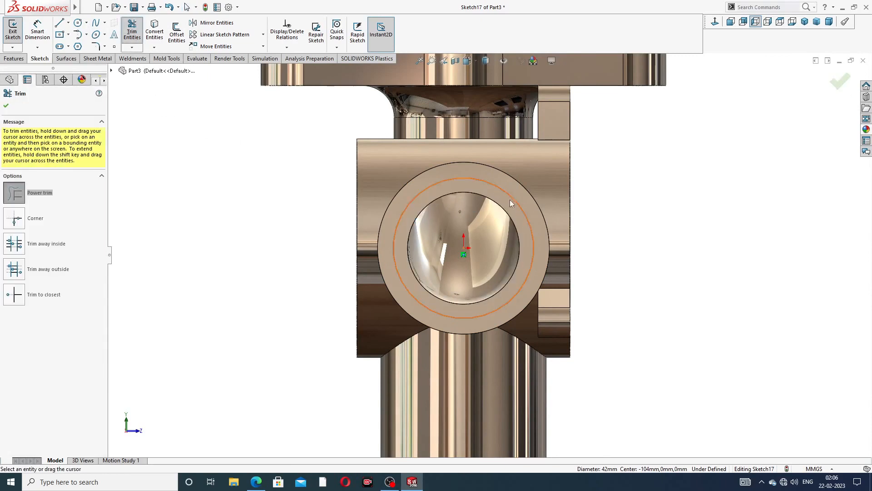
left_click(6, 107)
left_click(454, 193)
left_click(152, 35)
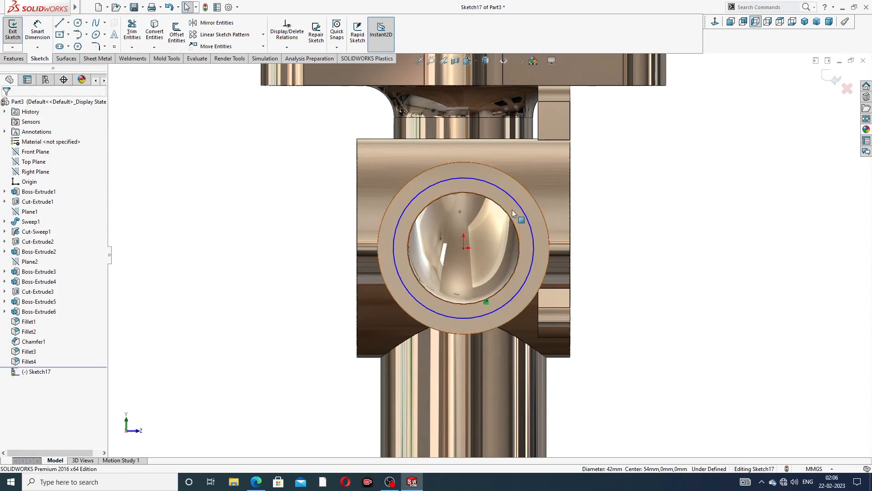
Dimension the circle drawn around the bore with a diameter of 62 mm
left_click(38, 31)
left_click(486, 181)
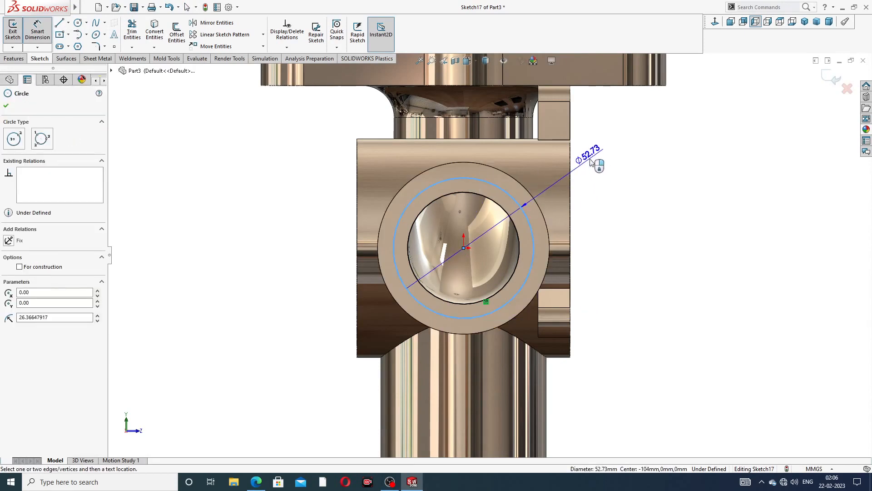
left_click(593, 161)
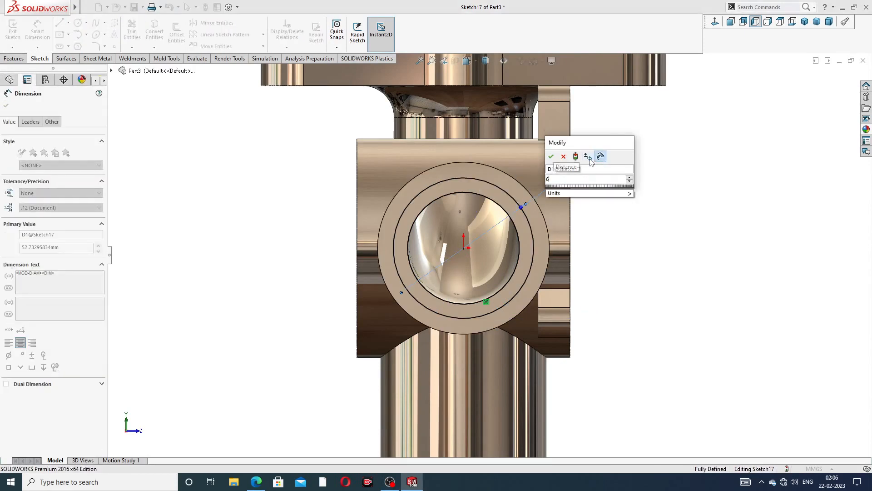
type("62")
key("Return")
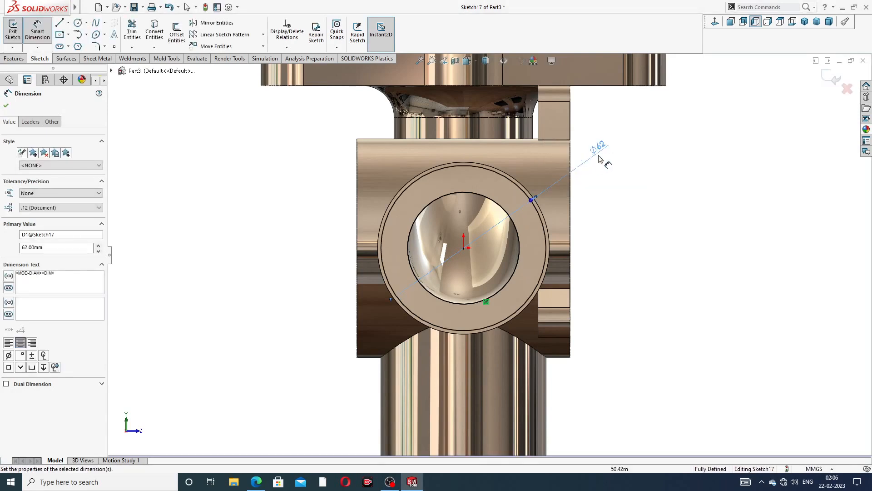
Try circle diameters of 45 mm and 52 mm in turn
double_click(602, 146)
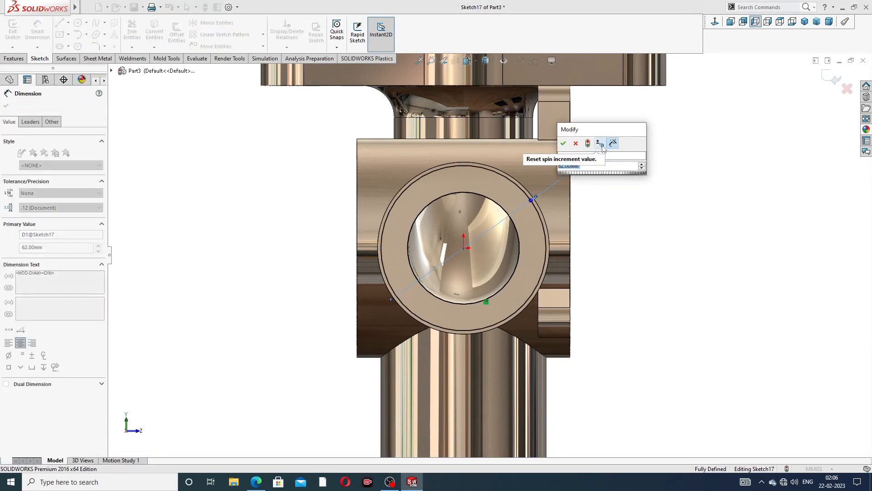
type("45")
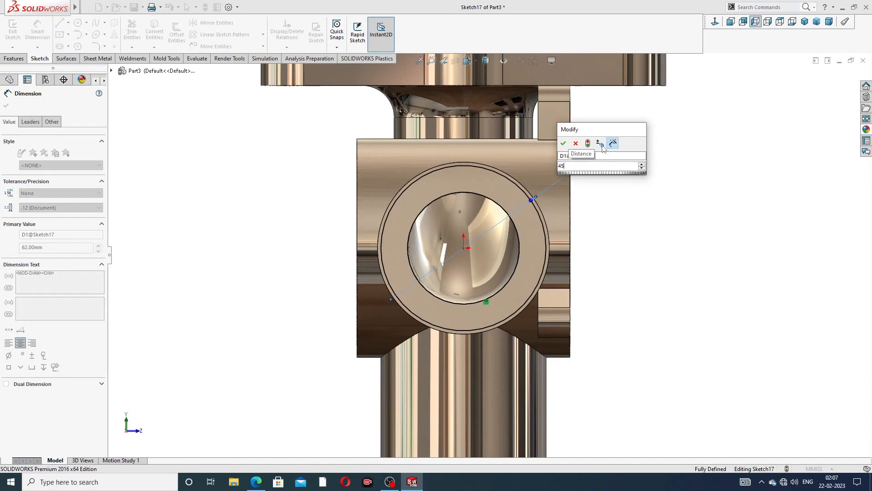
key("Return")
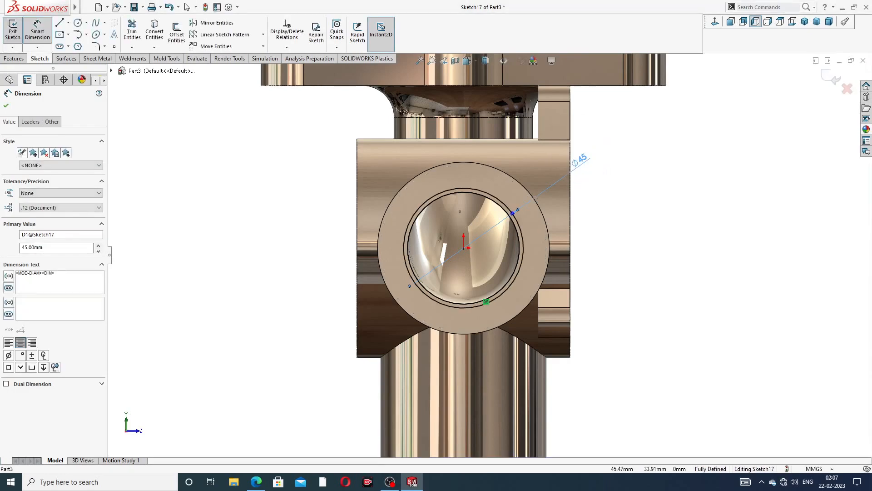
double_click(585, 160)
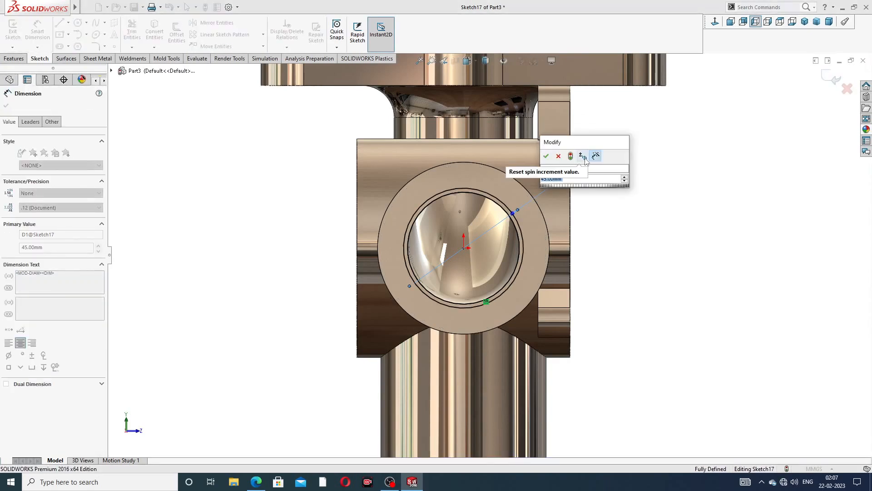
type("52")
key("Return")
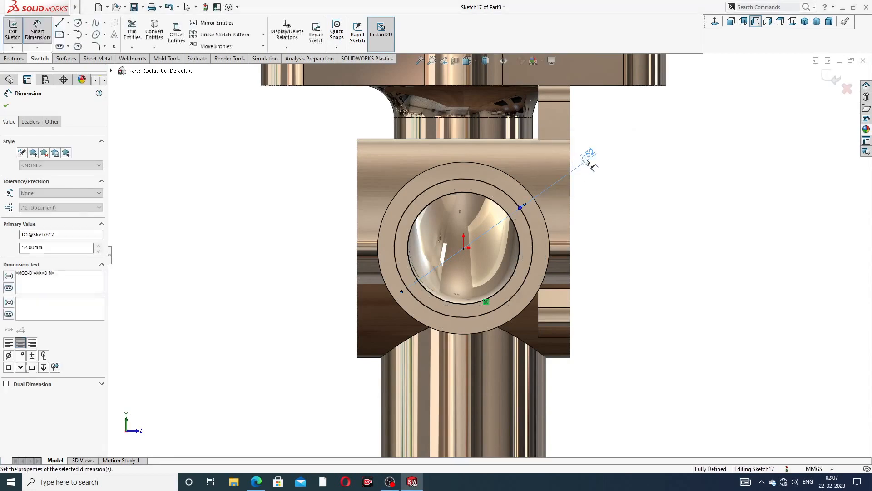
left_click(624, 197)
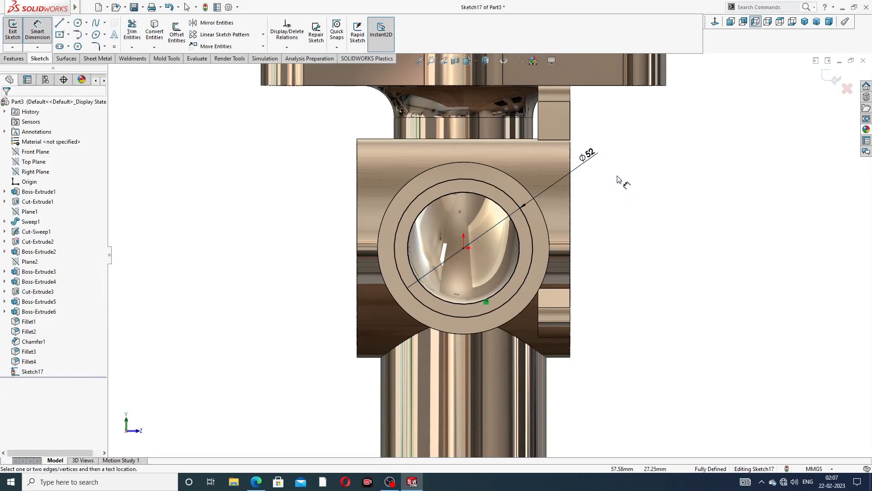
Set the circle's diameter to 54 mm and finish the sketch on the port's end face
double_click(592, 152)
type("54")
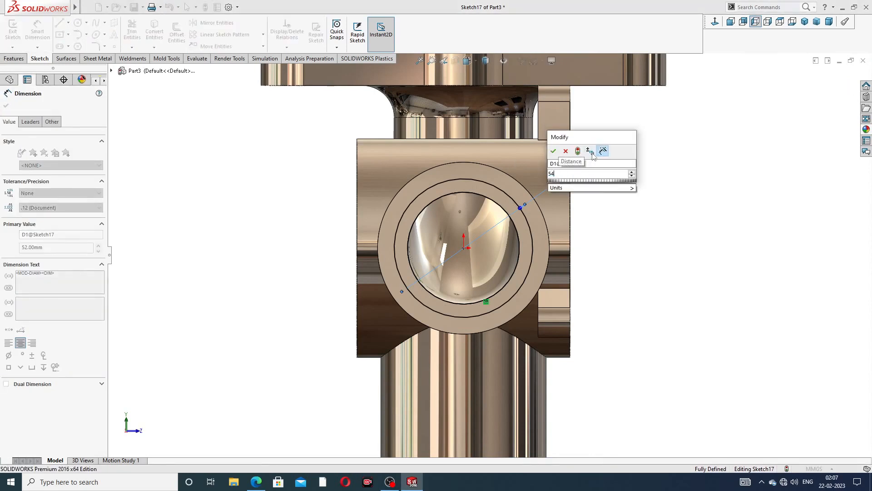
key("Return")
left_click(653, 167)
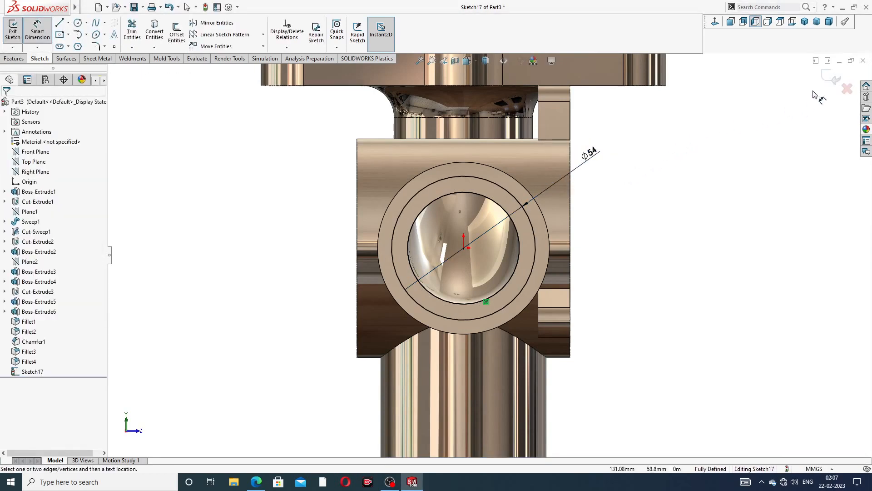
left_click(835, 79)
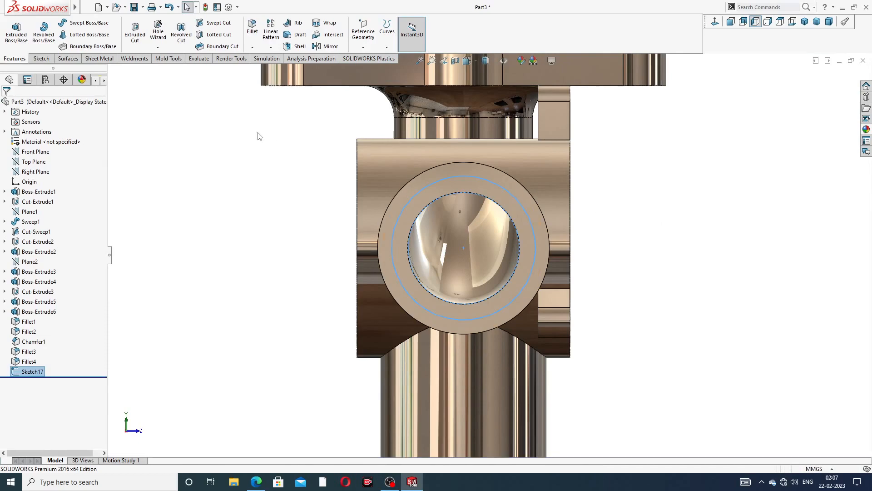
Cut-extrude the ring profile blind to a depth of 32 mm to widen the side port's bore
left_click(135, 32)
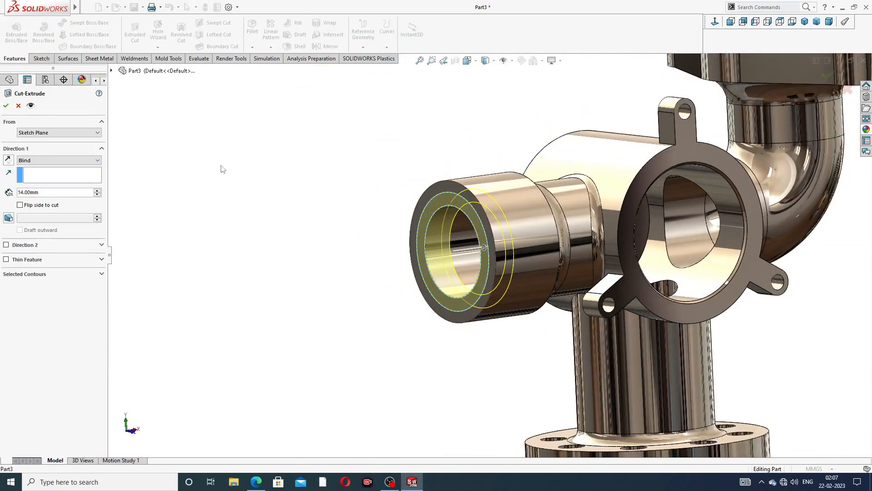
left_click_drag(52, 193, 9, 191)
type("32")
key("Return")
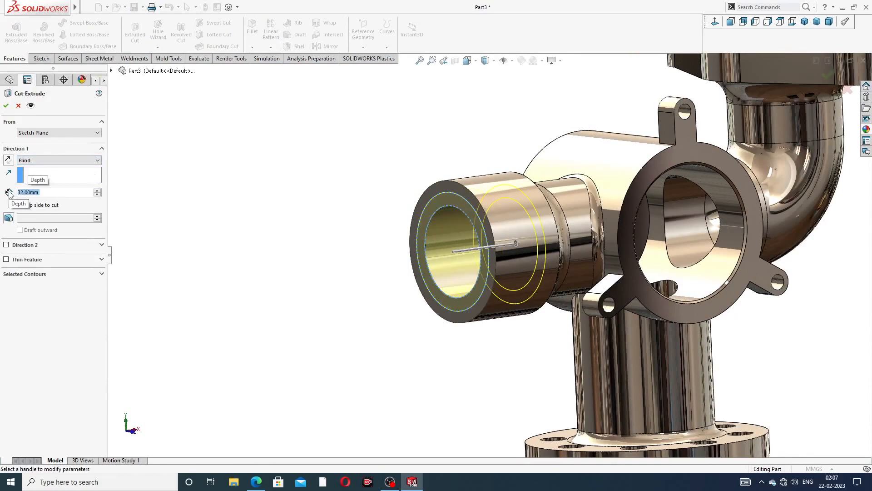
left_click(5, 106)
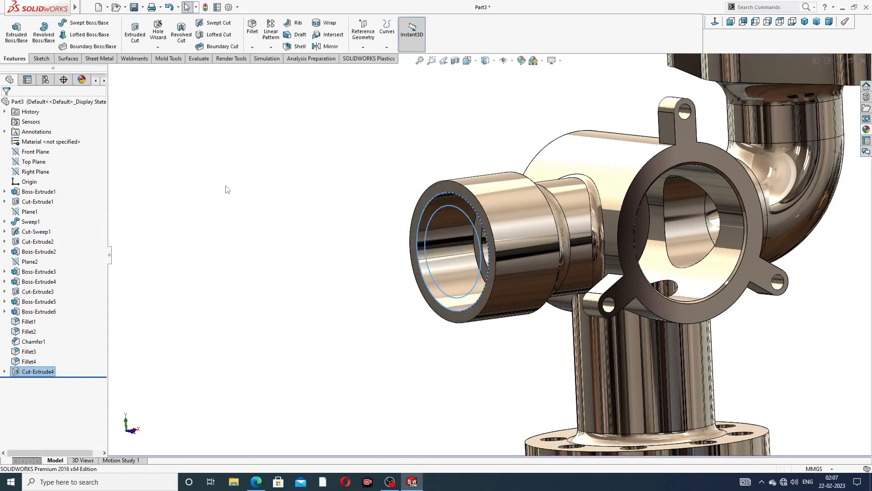
Start a 32 mm deep Metric Tap M30x2.0 cut thread on the widened bore's edge at the side port's end face
middle_click_drag(319, 226, 362, 205)
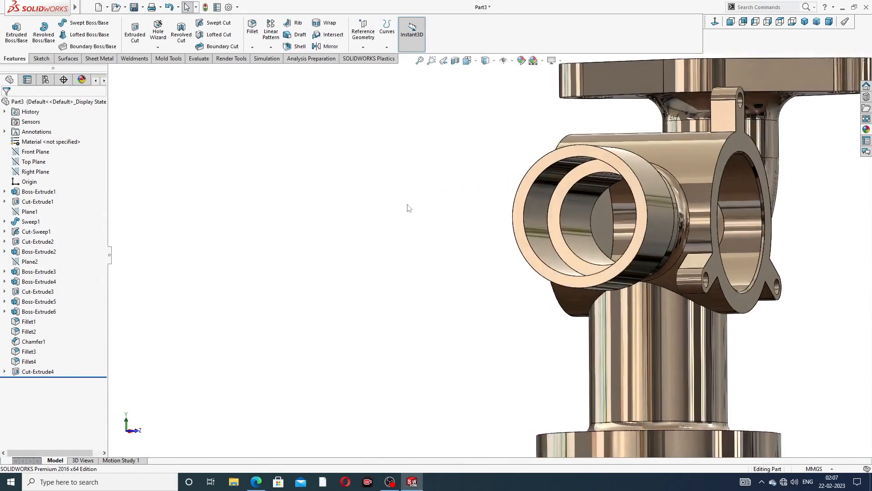
scroll(432, 191, "up", 3)
middle_click_drag(525, 176, 495, 200)
middle_click_drag(501, 154, 483, 136)
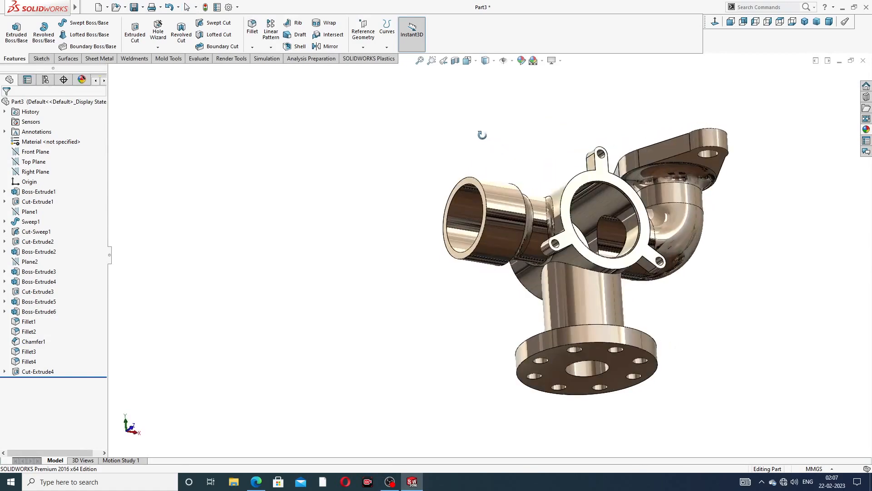
left_click(158, 48)
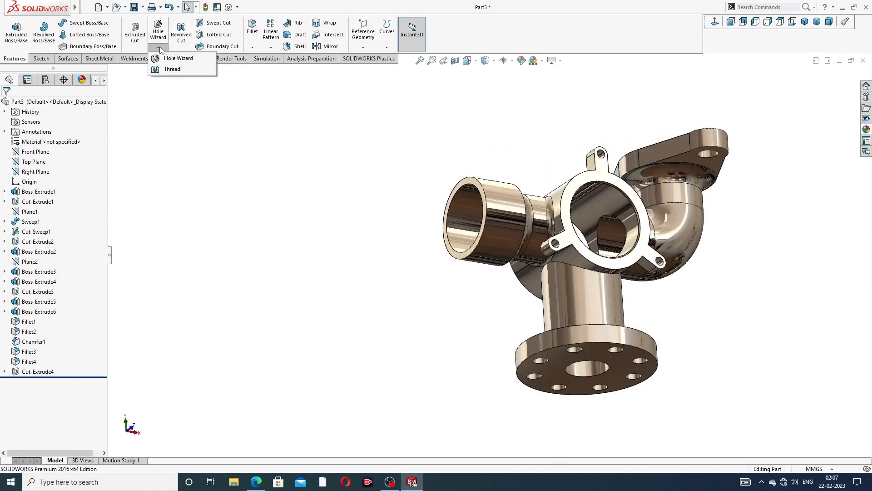
left_click(178, 72)
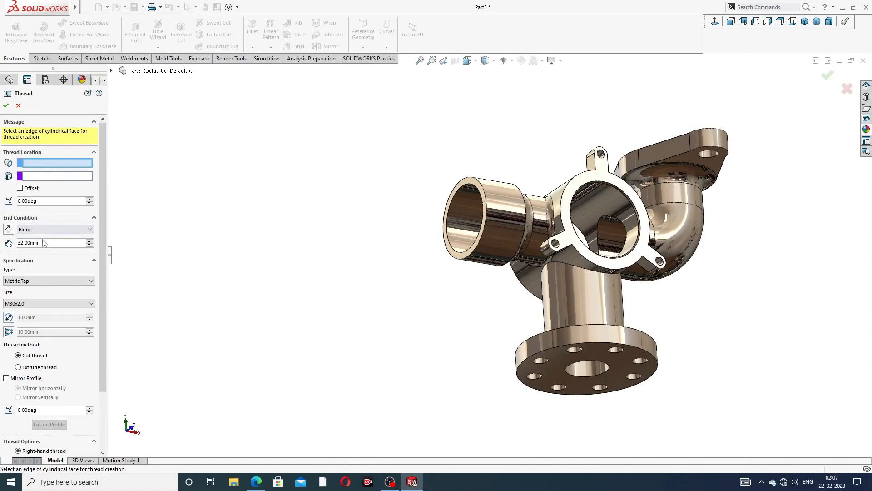
scroll(503, 210, "down", 2)
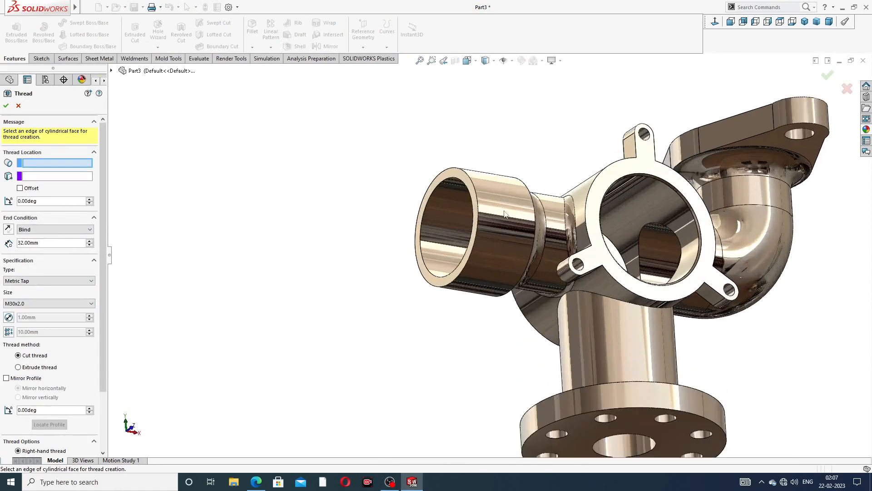
middle_click_drag(523, 232, 544, 251)
left_click(427, 183)
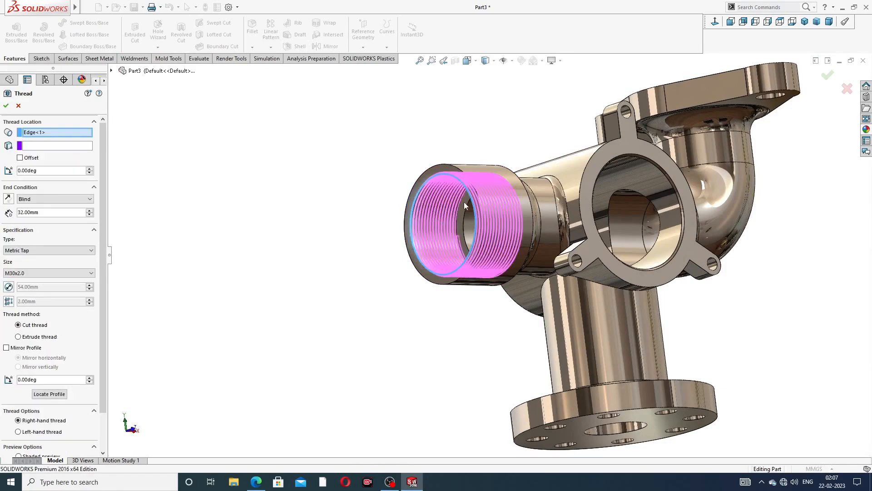
Offset the thread start by 2 mm outward from the end face and create the thread
middle_click_drag(473, 218, 347, 270)
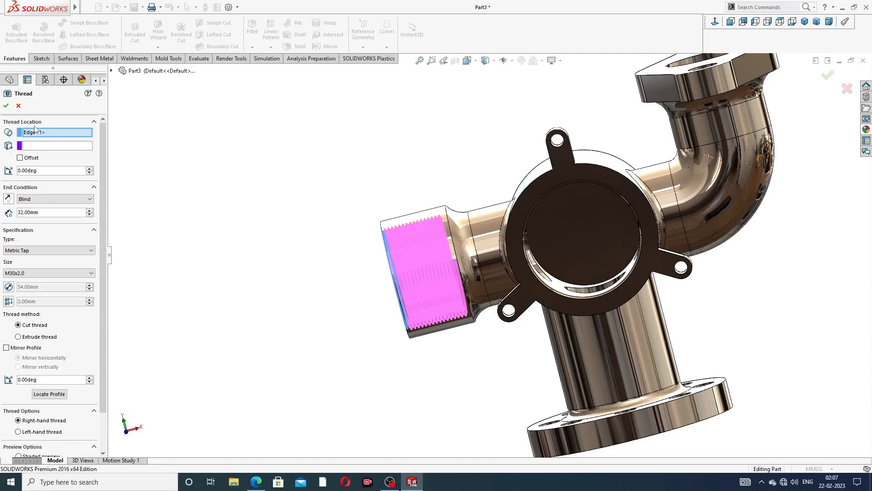
left_click(20, 158)
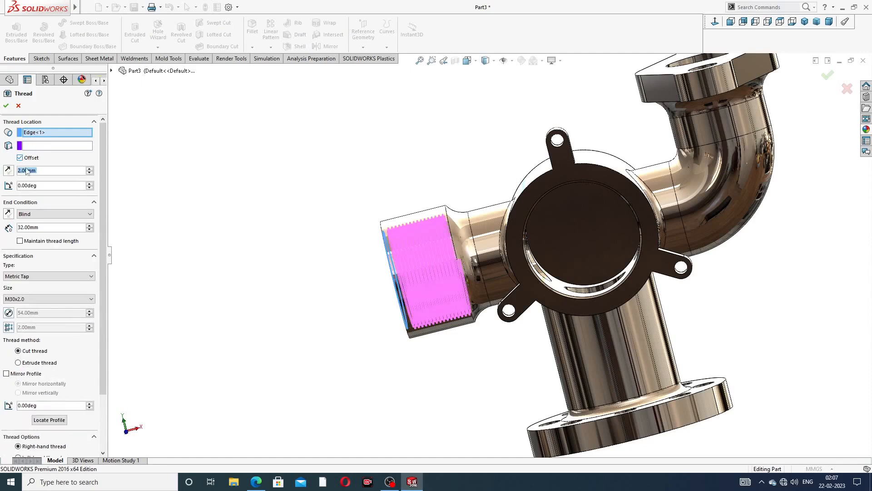
left_click(8, 170)
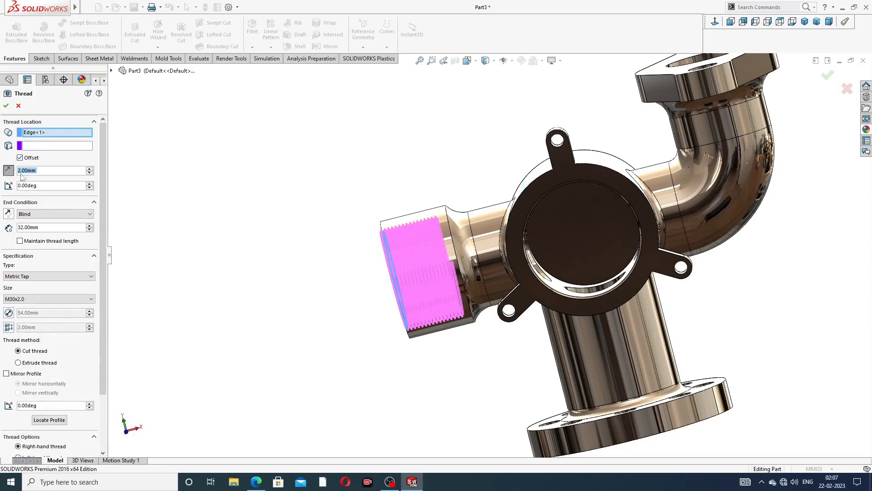
middle_click_drag(292, 246, 323, 226)
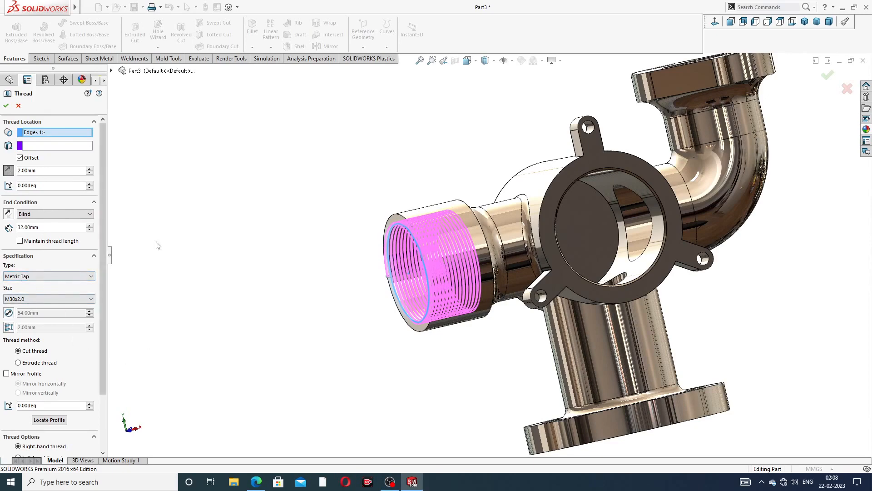
left_click(6, 105)
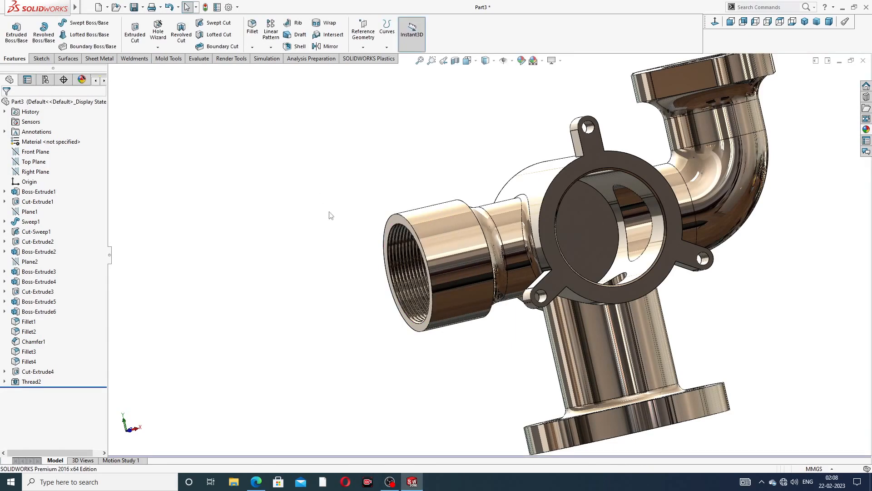
Give the side port's thread feature a dark grey colour with RGB 64, 64, 64
middle_click_drag(341, 189, 347, 210)
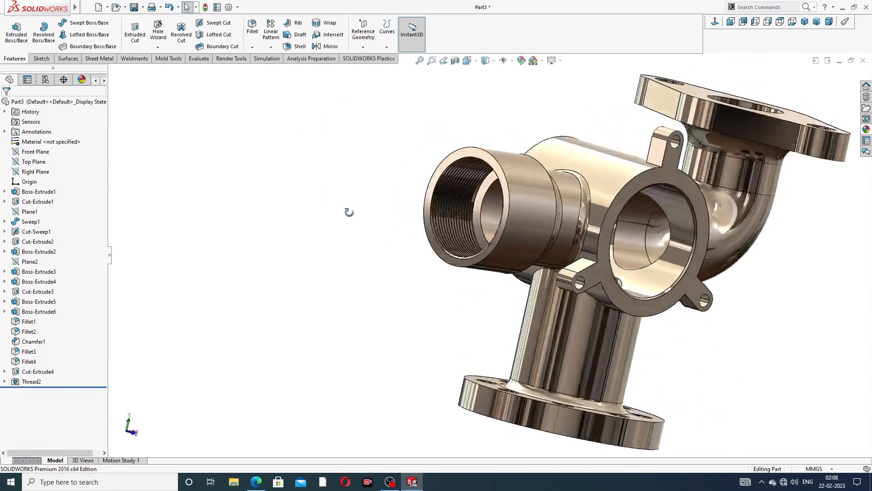
left_click(37, 383)
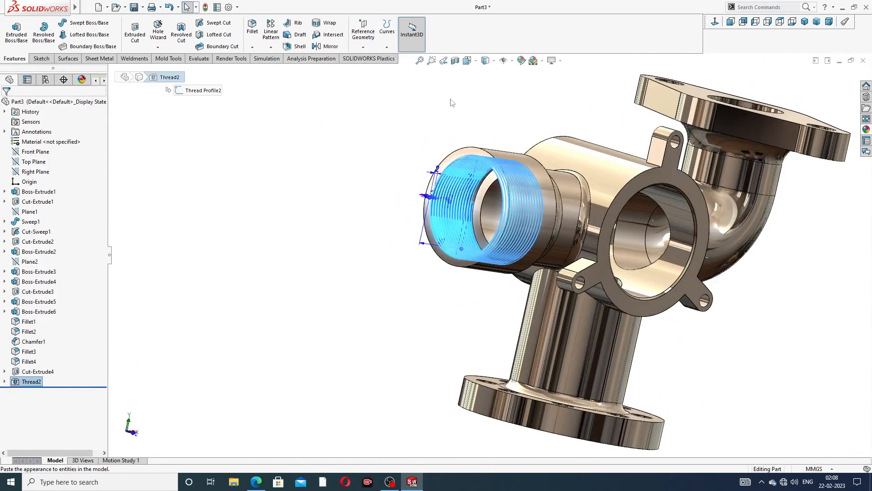
left_click(521, 61)
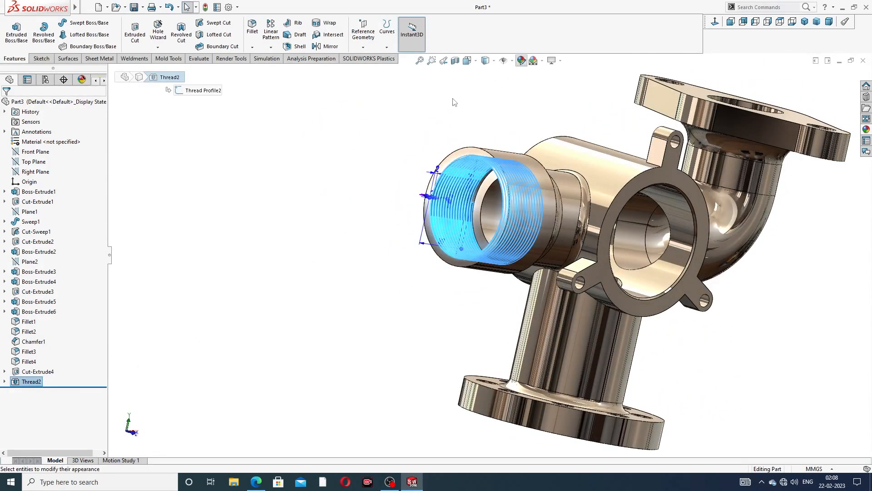
left_click(74, 304)
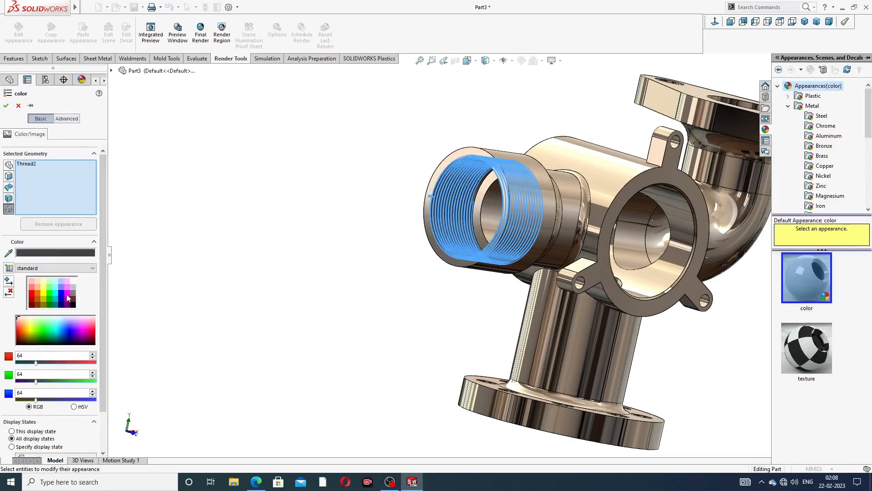
left_click(6, 105)
left_click(370, 112)
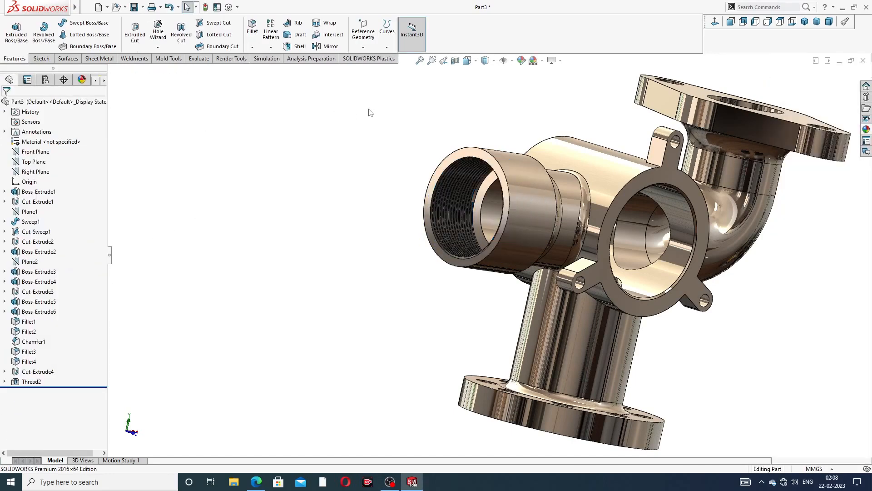
scroll(599, 140, "up", 3)
middle_click_drag(628, 176, 607, 204)
scroll(598, 210, "down", 3)
scroll(661, 198, "up", 2)
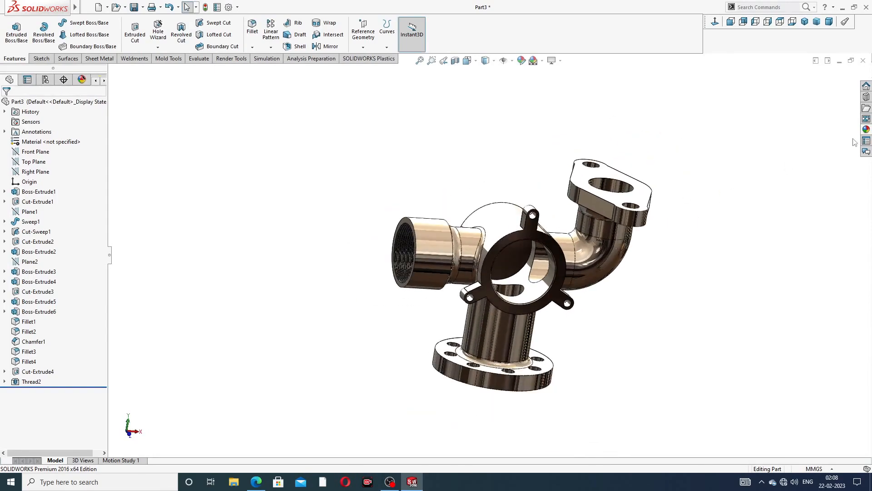
Apply the polished brass appearance to the whole pipe fitting
left_click(867, 129)
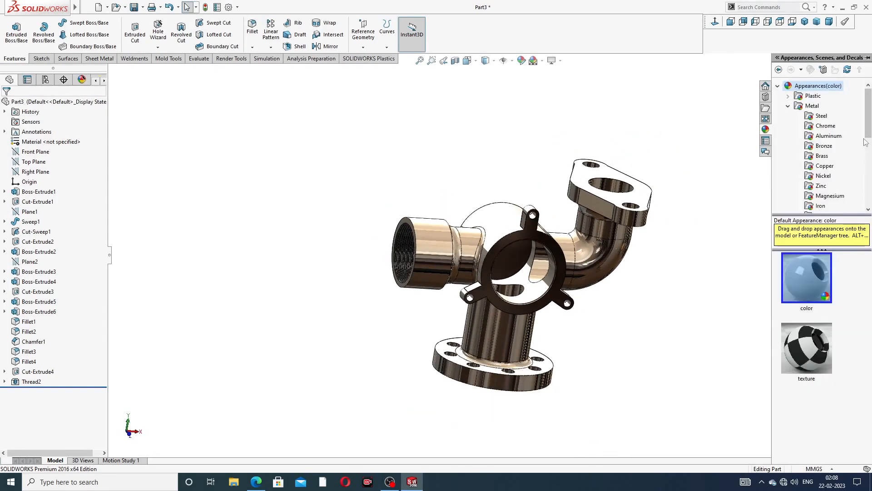
left_click(824, 166)
left_click(822, 156)
double_click(806, 277)
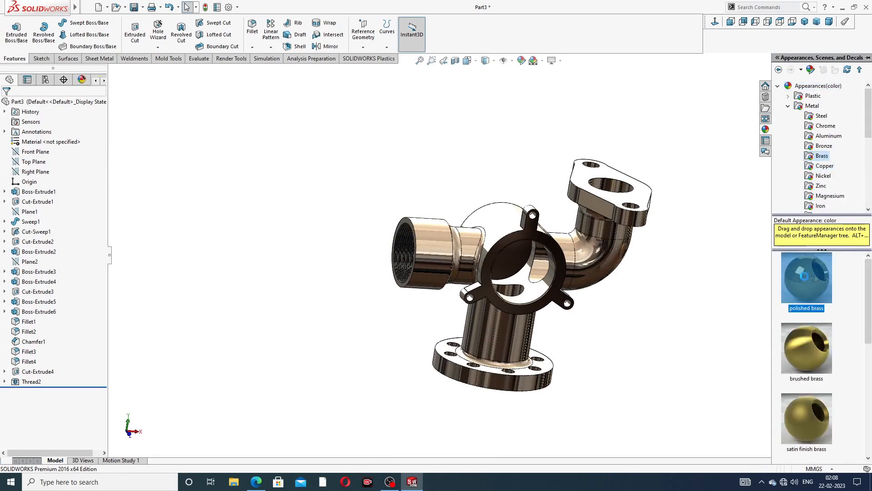
Examine the finished brass pipe fitting from several angles
middle_click_drag(659, 261, 597, 197)
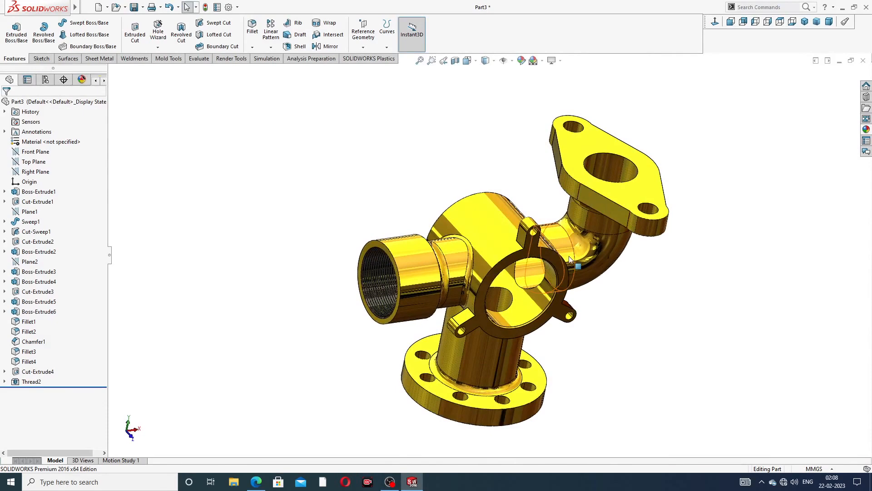
scroll(568, 261, "down", 1)
scroll(568, 261, "up", 2)
middle_click_drag(570, 267, 545, 258)
scroll(544, 255, "down", 2)
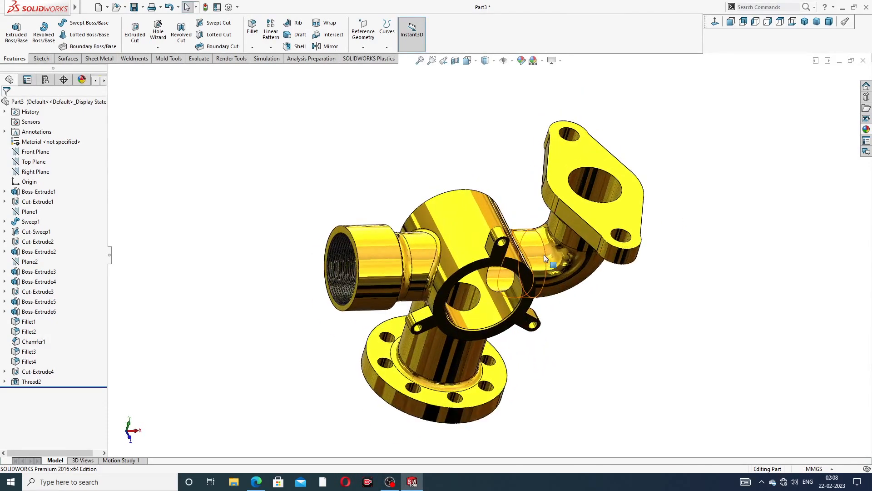
mouse_move(703, 221)
middle_mouse_down()
mouse_move(682, 184)
mouse_move(694, 208)
middle_mouse_up()
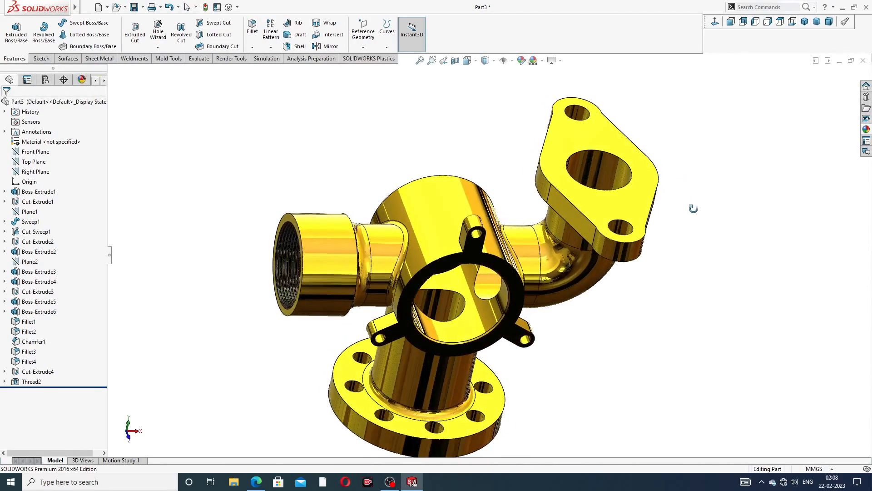
scroll(688, 220, "up", 1)
scroll(638, 297, "down", 1)
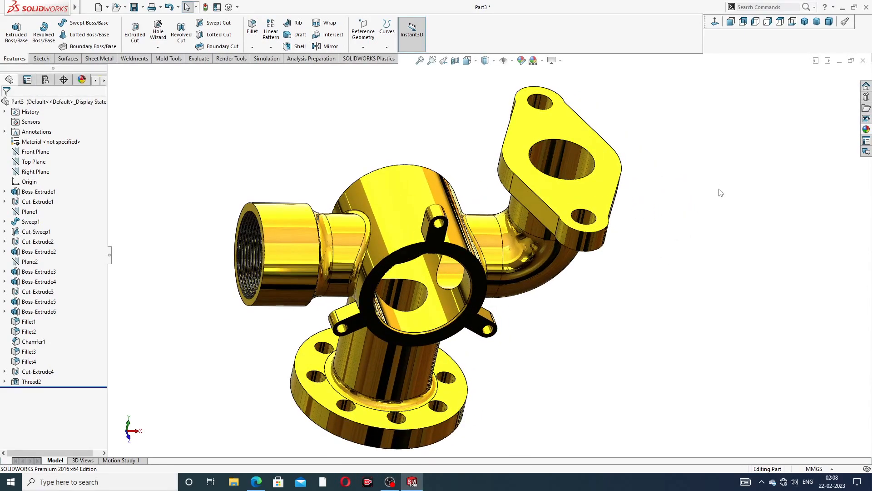
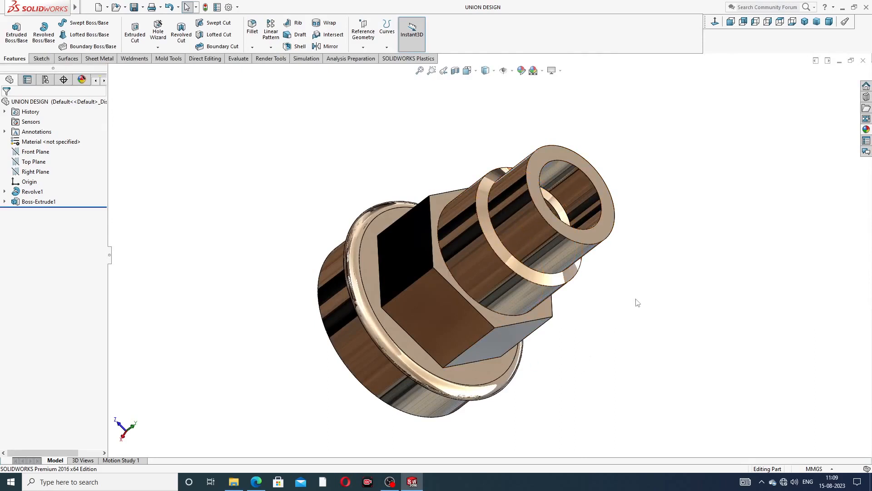
Close the open union design, create a new part document and set its scene to Plain White
left_click(863, 61)
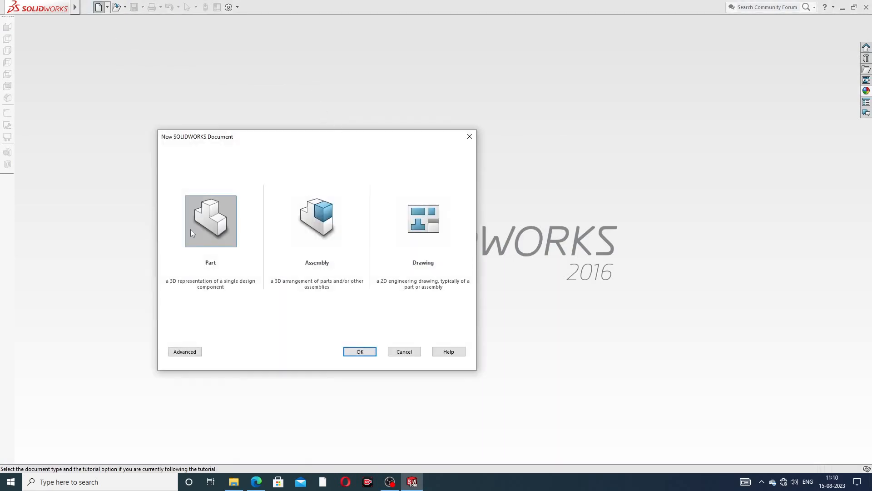
left_click(359, 352)
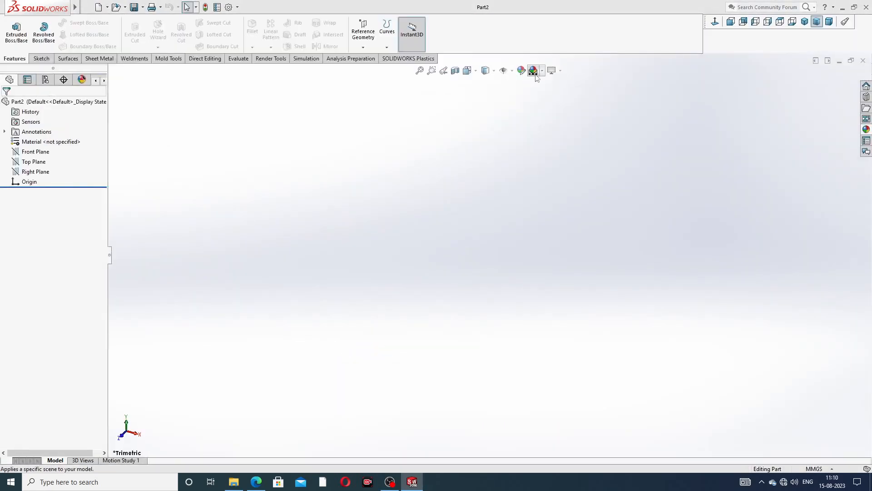
left_click(542, 71)
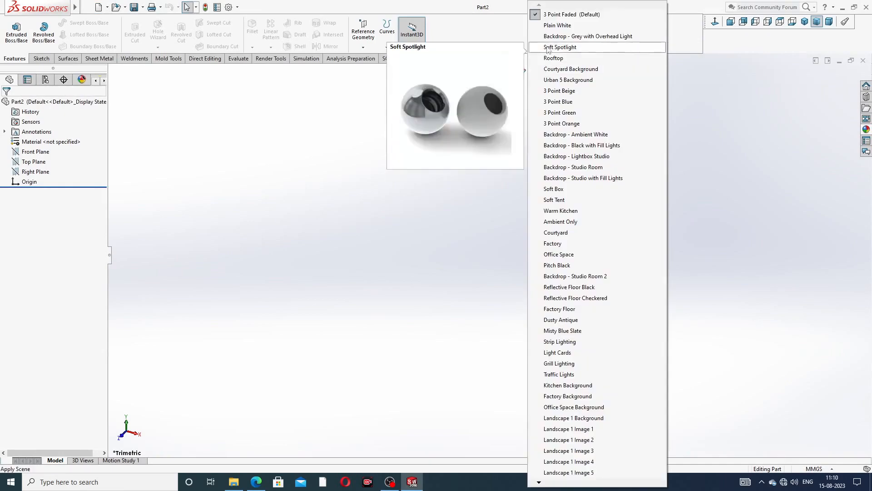
left_click(555, 27)
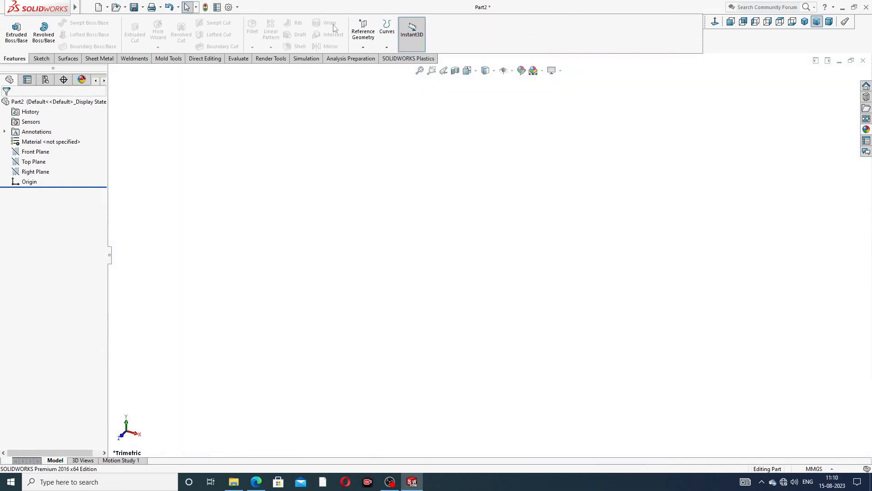
Raise both the shaded and the wireframe image quality of the new part to the highest resolution
left_click(229, 7)
left_click(329, 88)
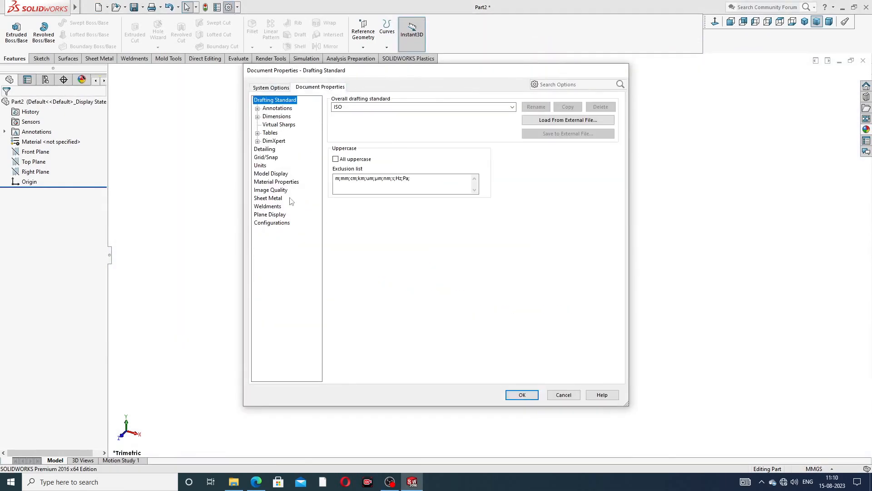
left_click(274, 191)
left_click_drag(407, 114, 501, 114)
left_click_drag(415, 204, 500, 204)
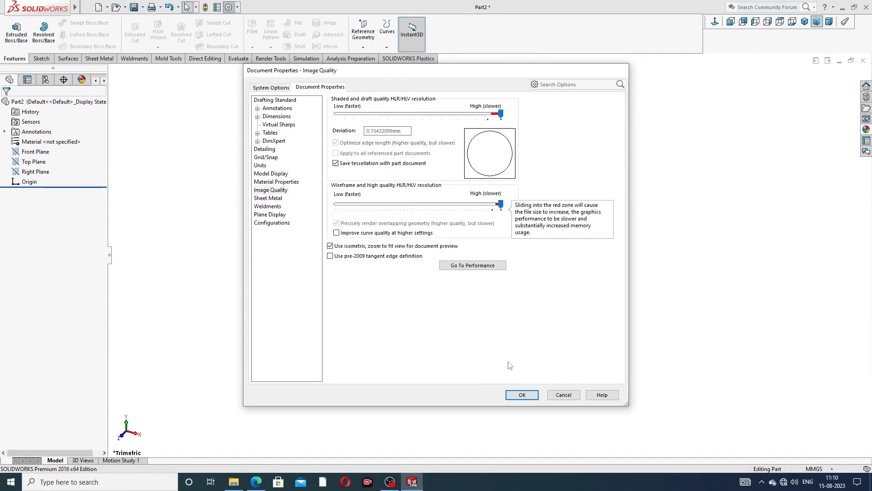
left_click(522, 395)
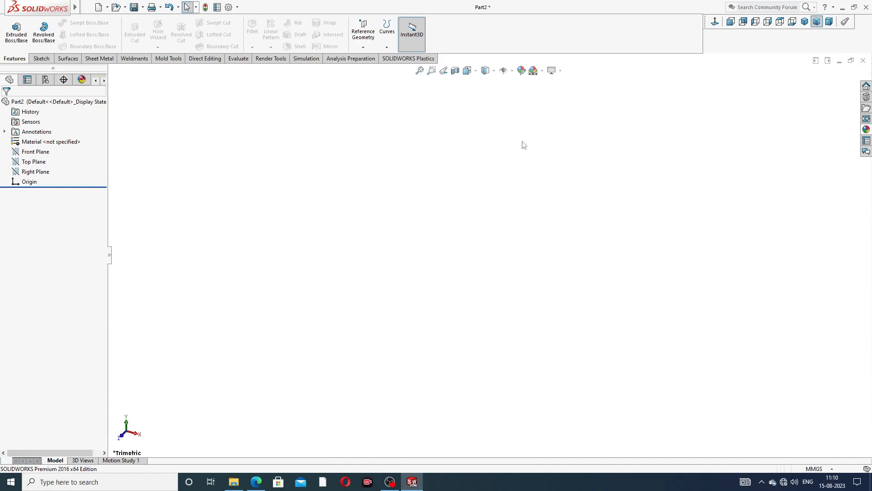
Sketch a vertical centerline about 139 mm long through the origin on the Right Plane
left_click(44, 173)
left_click(54, 164)
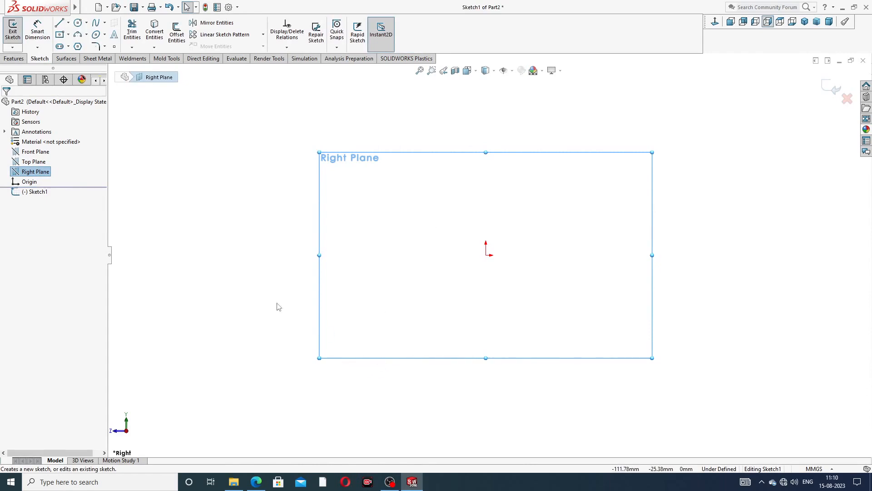
left_click(59, 23)
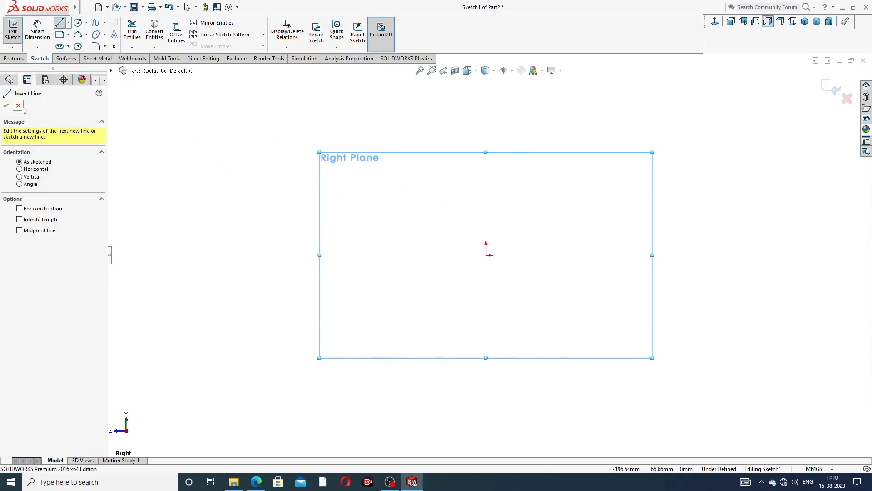
left_click(19, 106)
left_click(68, 24)
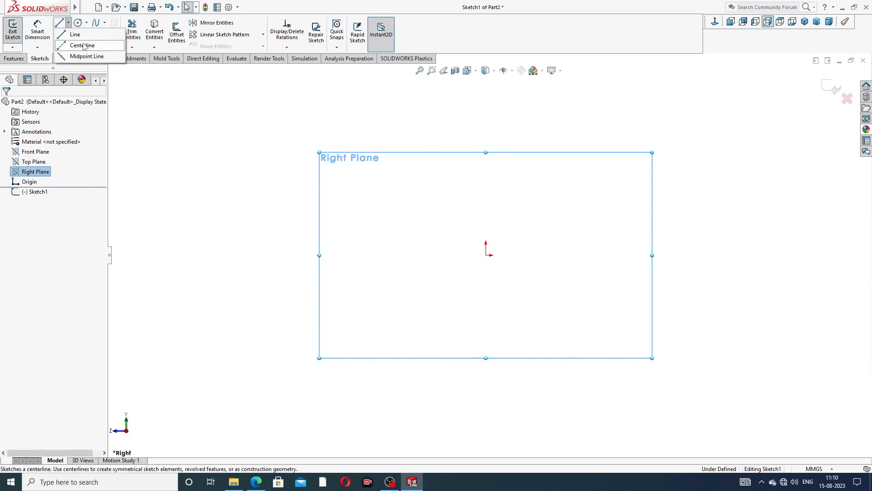
left_click(80, 44)
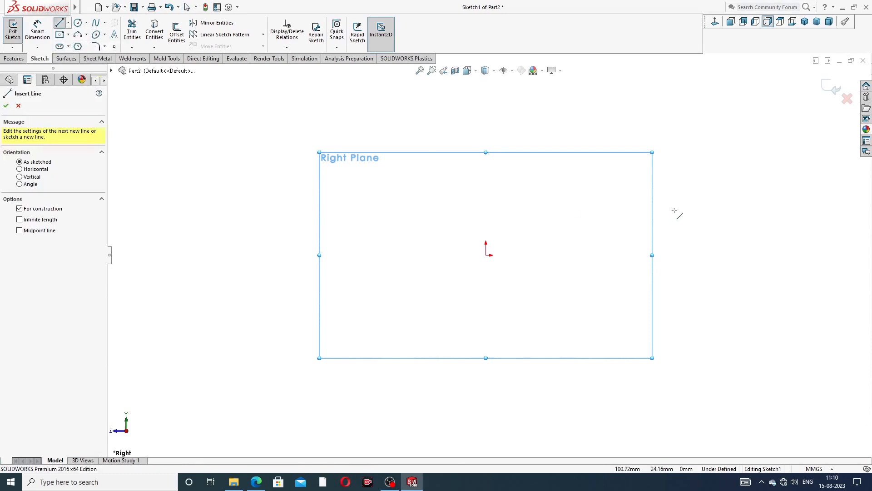
left_click(486, 115)
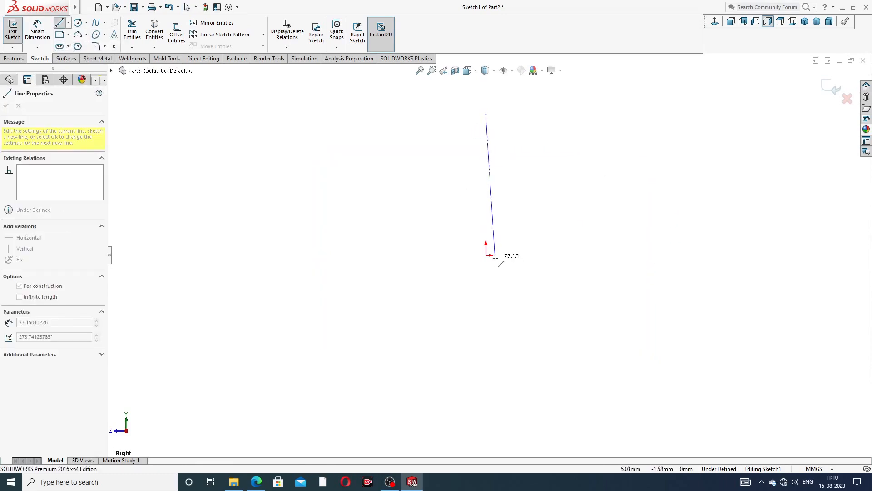
left_click(486, 374)
right_click(559, 243)
left_click(575, 268)
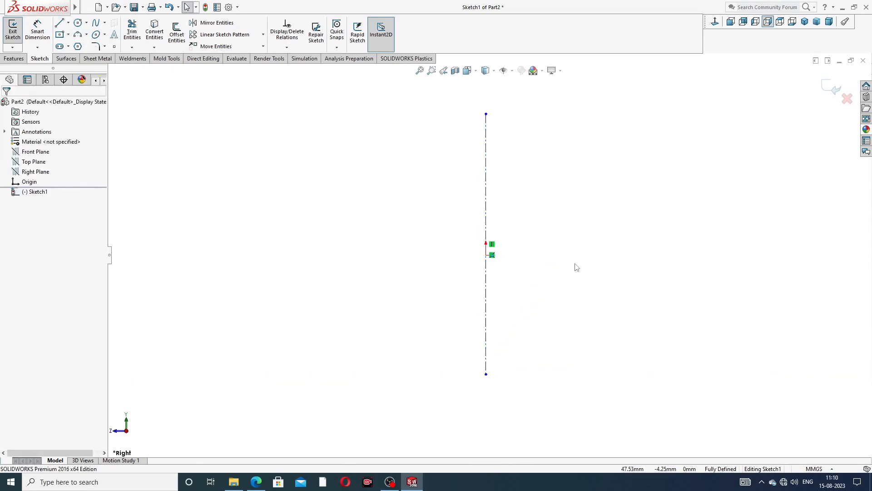
Add a midpoint relation between the vertical centerline and the origin
left_click(489, 221)
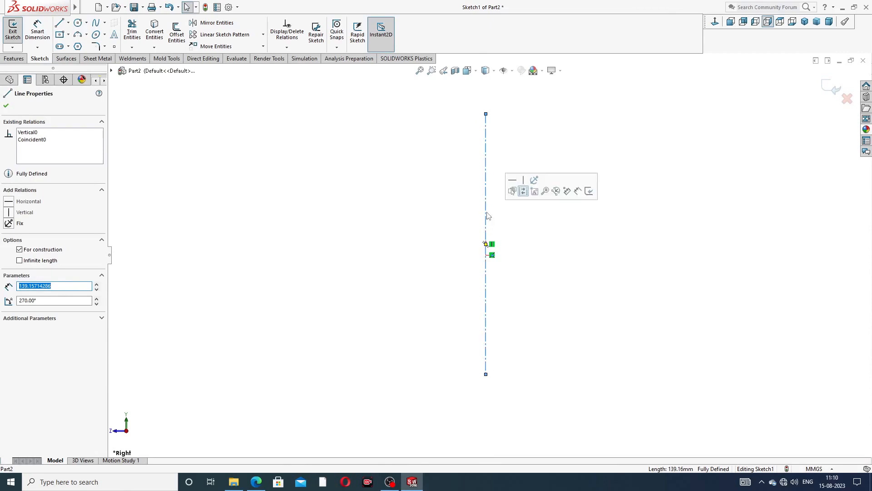
left_click(486, 255, "ctrl")
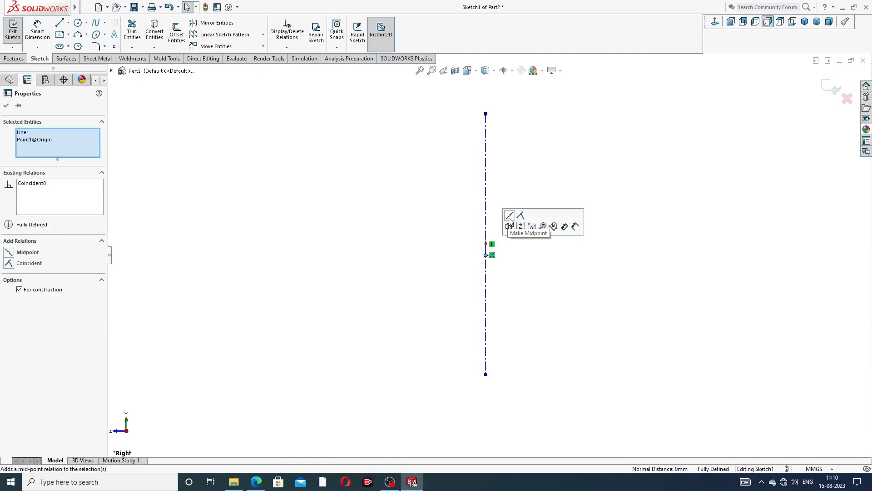
left_click(509, 226)
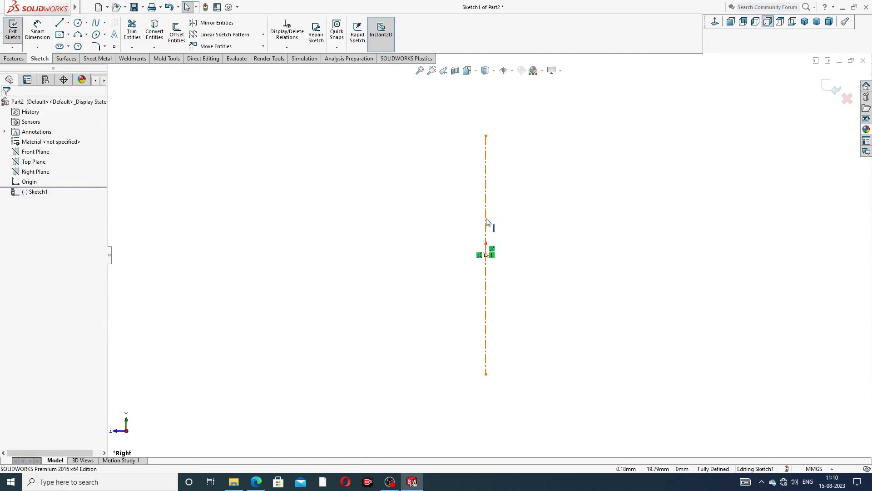
Dimension the vertical centerline's length and set it to 50 mm
left_click(37, 31)
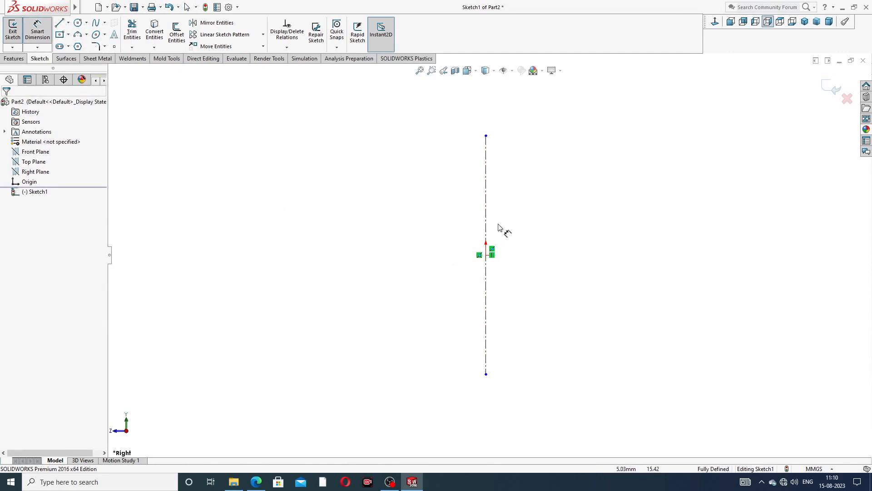
left_click(426, 254)
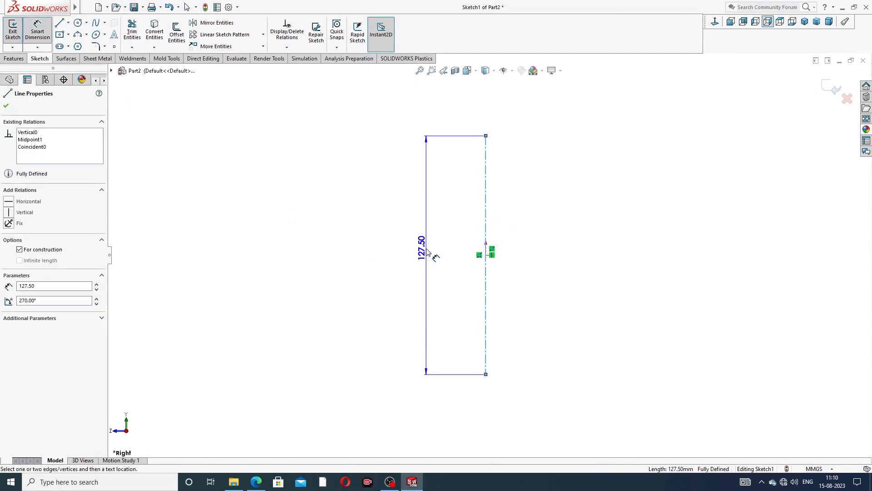
left_click(432, 253)
type("50")
key("Return")
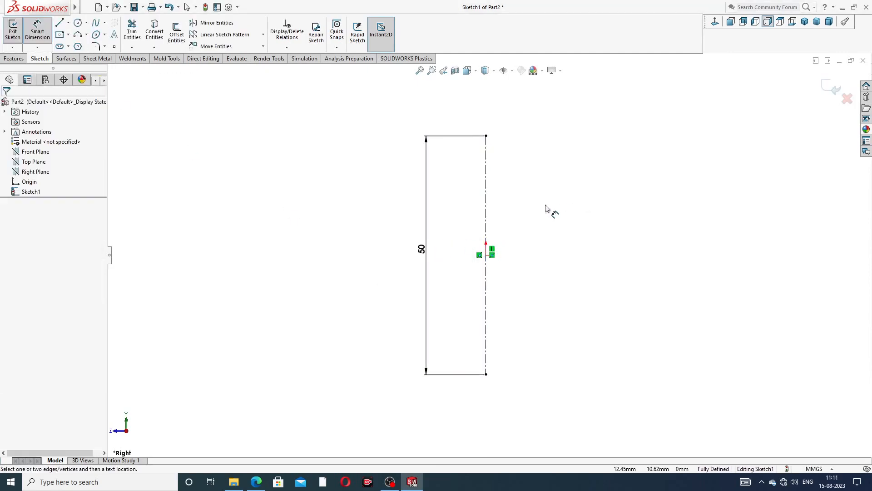
Check the PART-08 union drawing in the browser and start the profile with a horizontal line about 12 mm long, level with the centerline's lower end
left_click(257, 482)
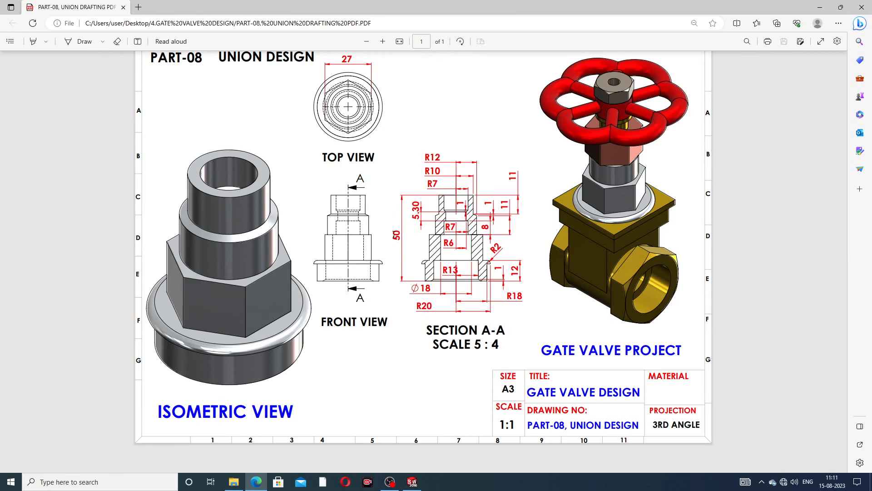
left_click(257, 483)
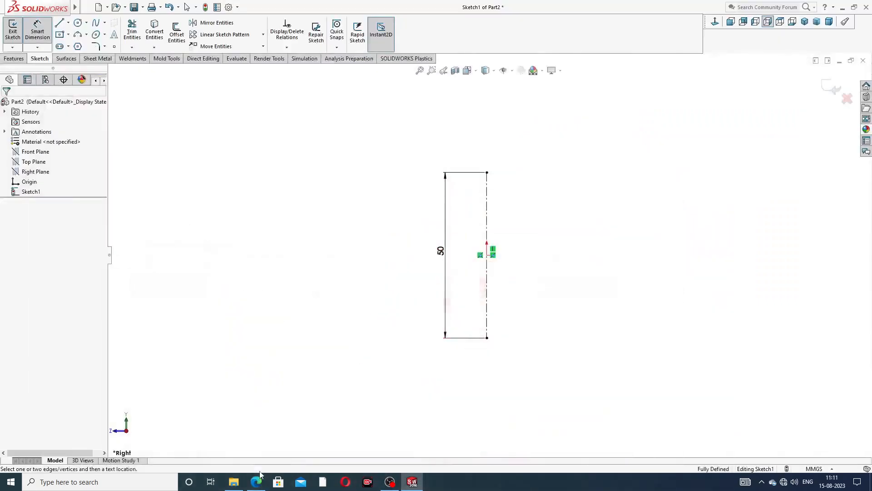
right_click(529, 151)
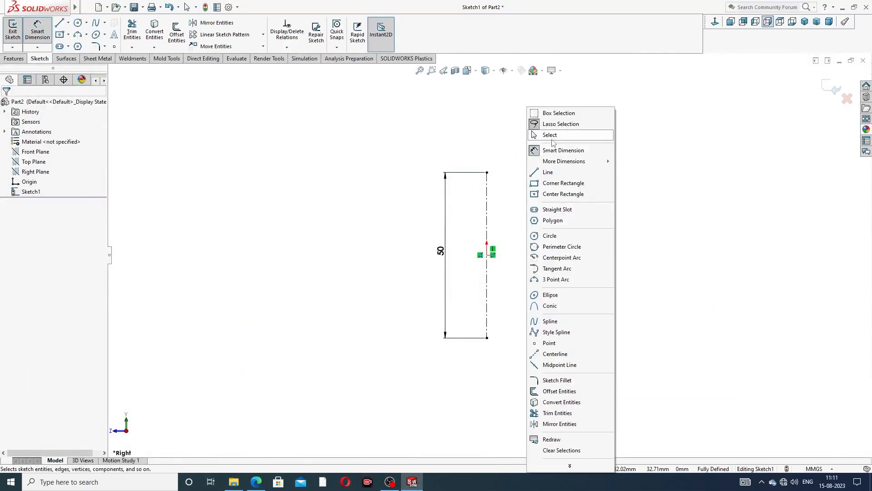
left_click(551, 133)
left_click(60, 24)
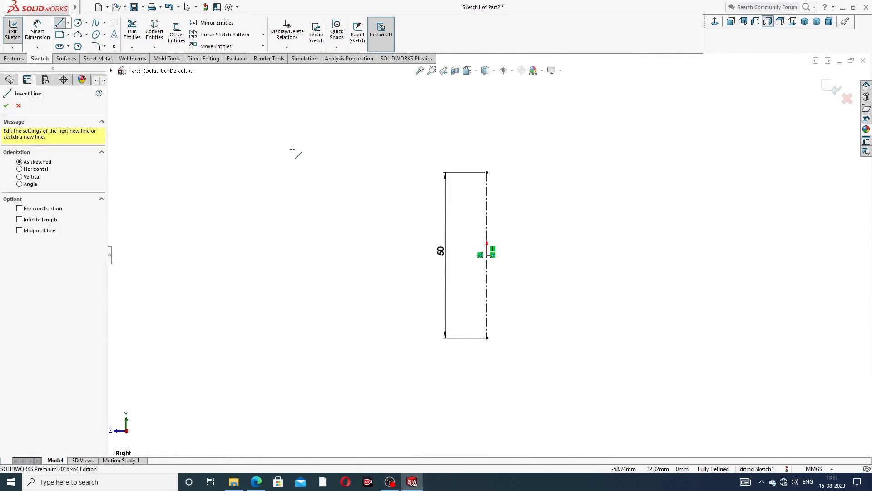
scroll(522, 343, "down", 2)
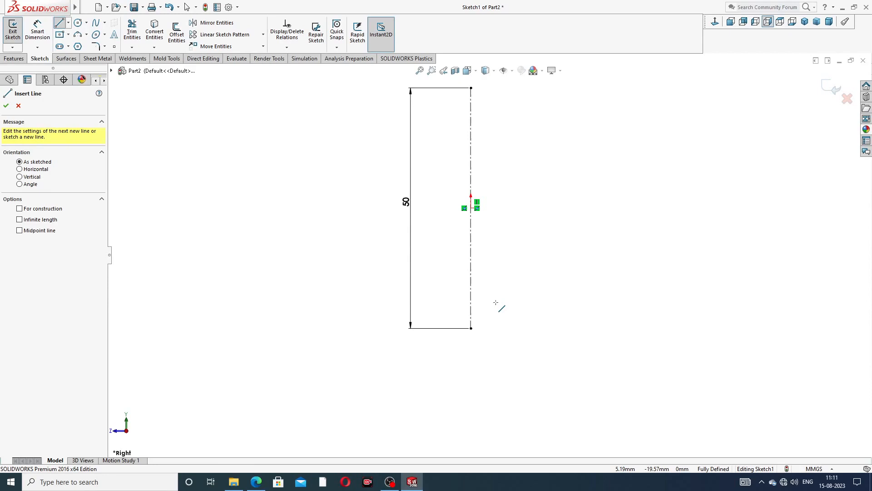
left_click(563, 328)
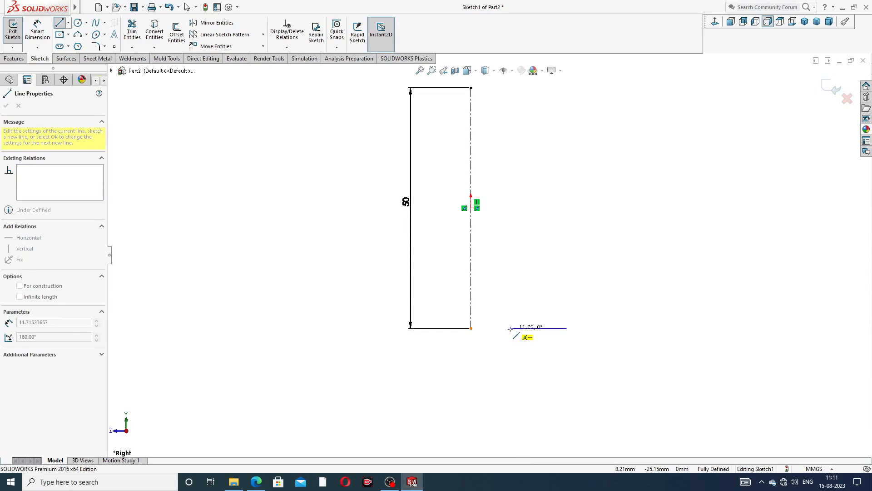
left_click(510, 328)
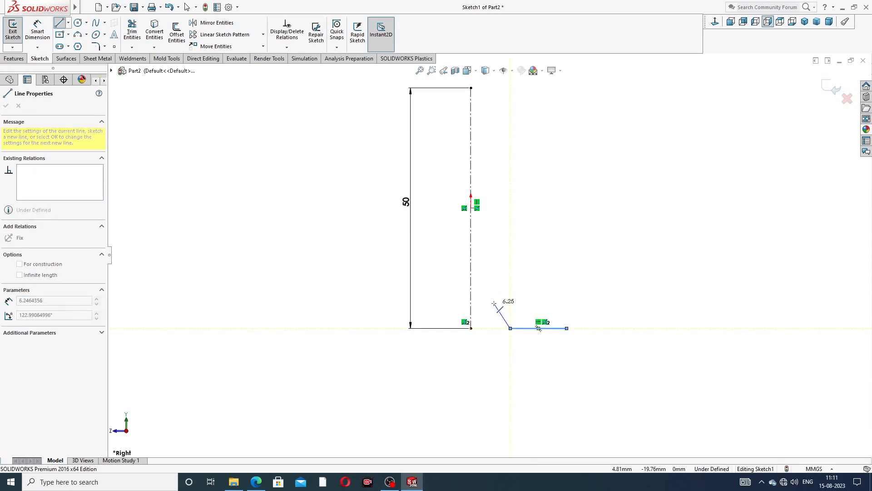
Sketch a slanted line about 6.25 mm long from the base line, continue vertically and horizontally, and add a quarter-round tangent arc
left_click(494, 303)
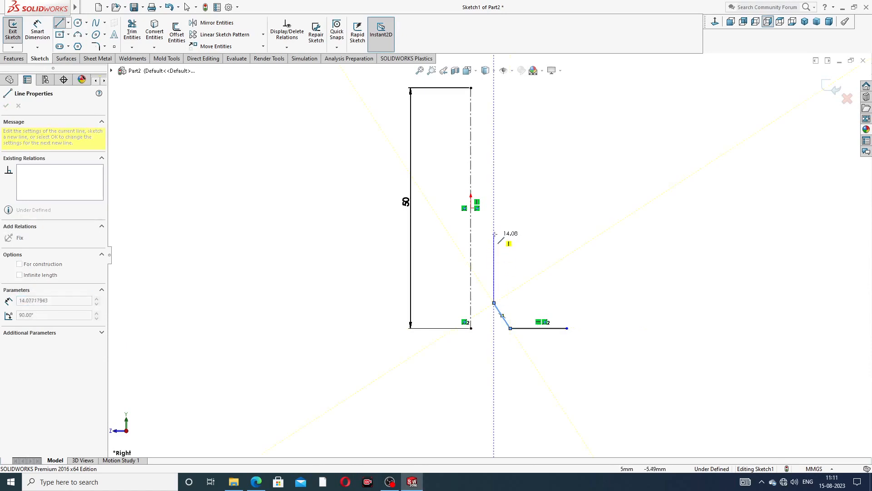
left_click(494, 218)
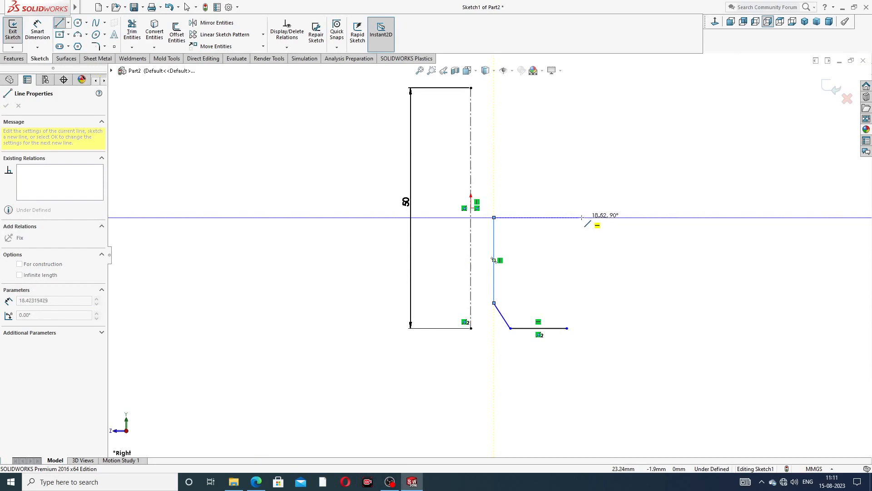
left_click(549, 218)
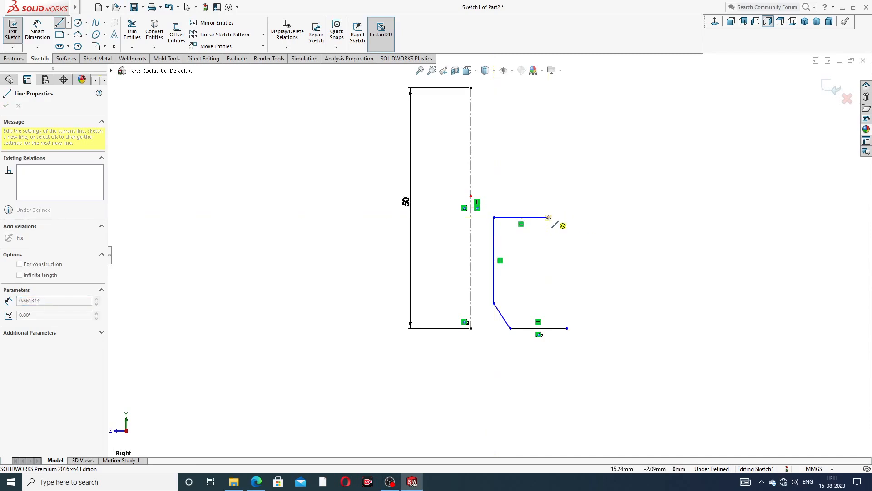
left_click(568, 236)
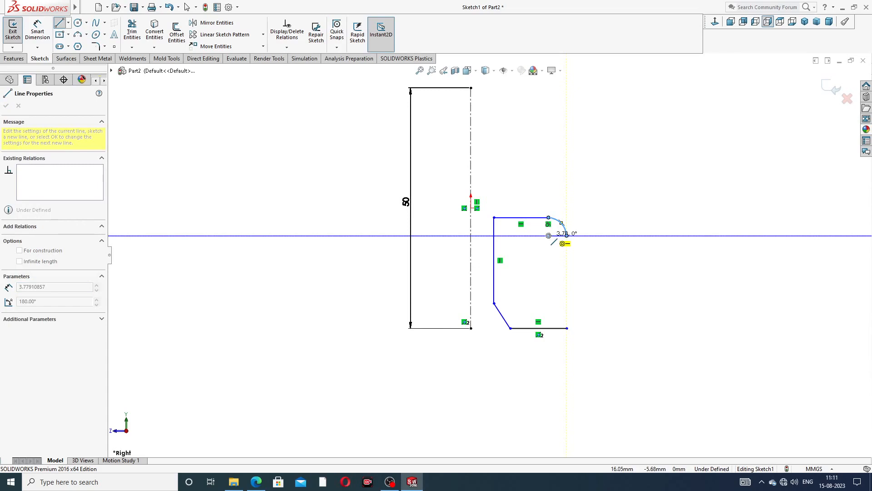
Close the profile with a horizontal ledge about 3.78 mm long and a vertical line to the base, and shorten the base line to that corner
left_click(549, 235)
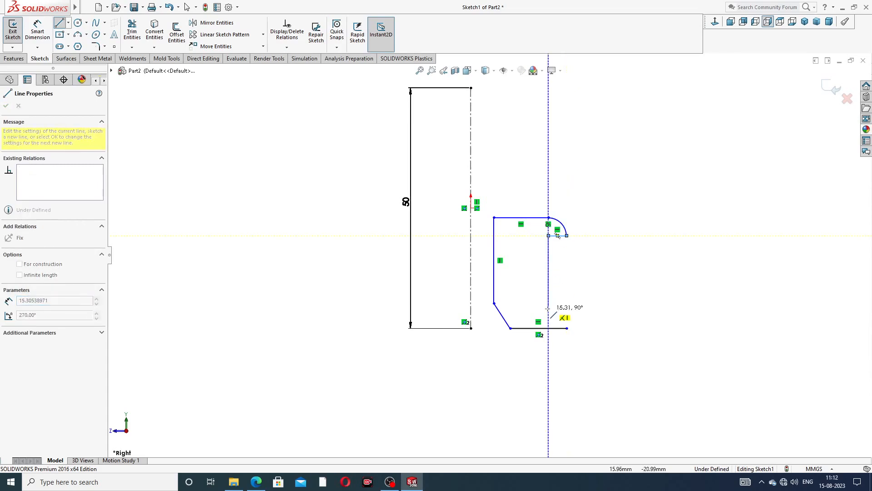
left_click(548, 328)
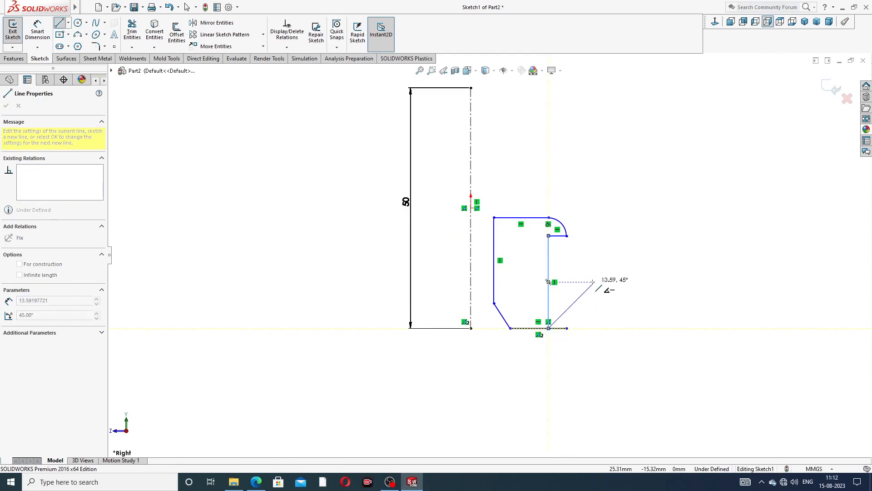
right_click(603, 274)
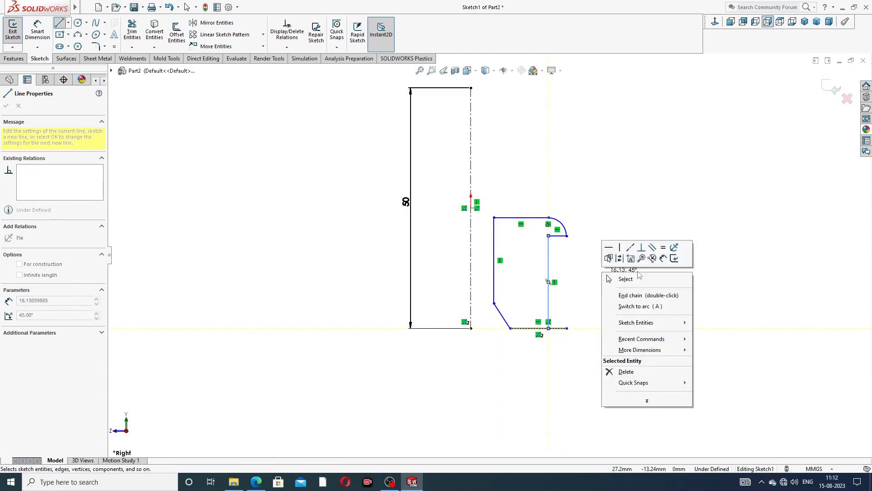
left_click(609, 279)
scroll(567, 315, "down", 3)
left_click_drag(557, 315, 526, 314)
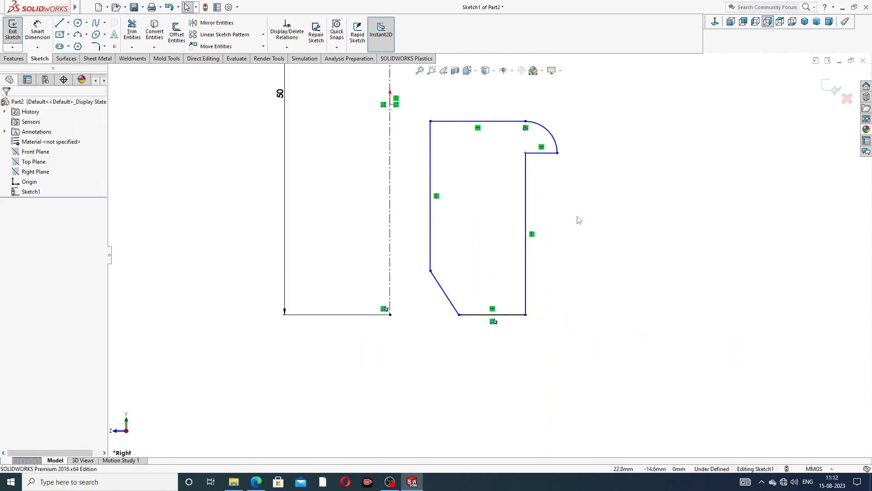
Add a Vertical relation between the arc's upper end point and the inner corner beneath it
scroll(568, 191, "down", 3)
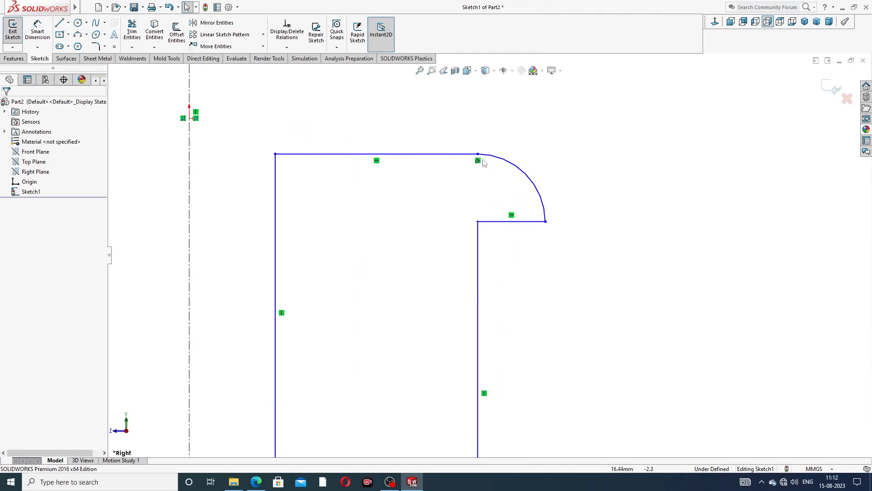
left_click(478, 155)
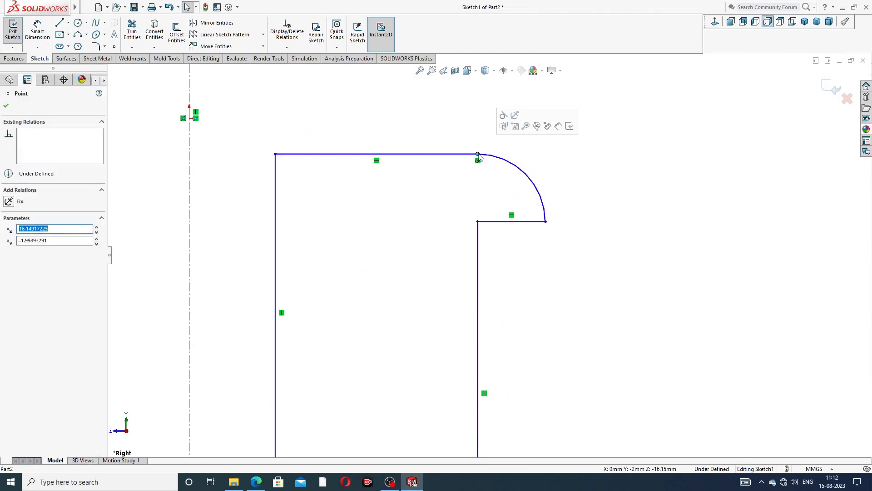
left_click(478, 223, "ctrl")
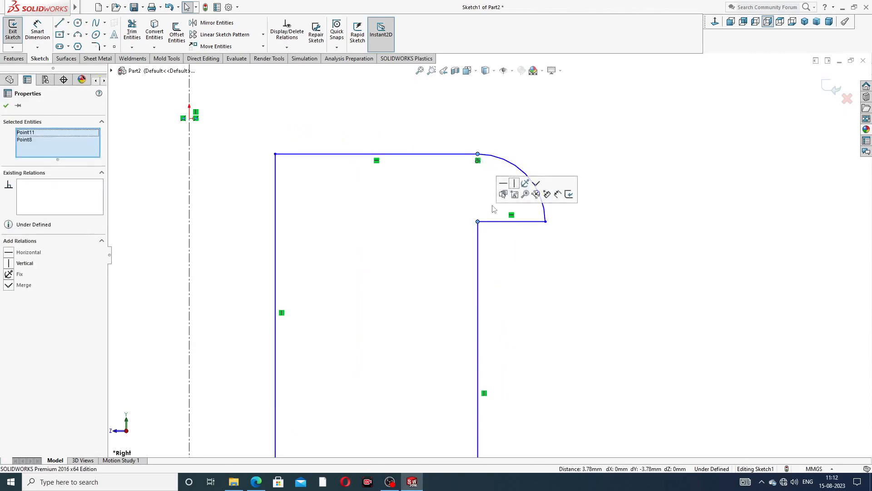
left_click(515, 182)
left_click(547, 132)
scroll(486, 236, "up", 5)
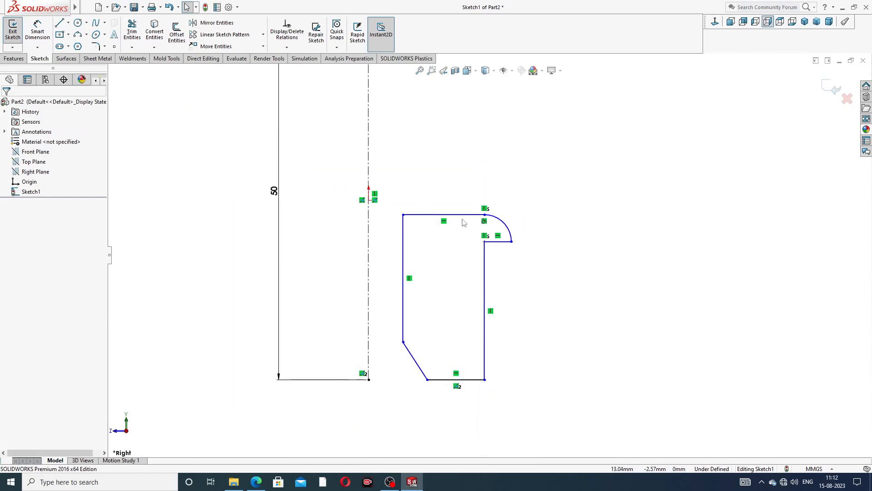
Try to dimension the slanted line's vertical height as 1 mm, placing the dimension beside the profile
left_click(37, 31)
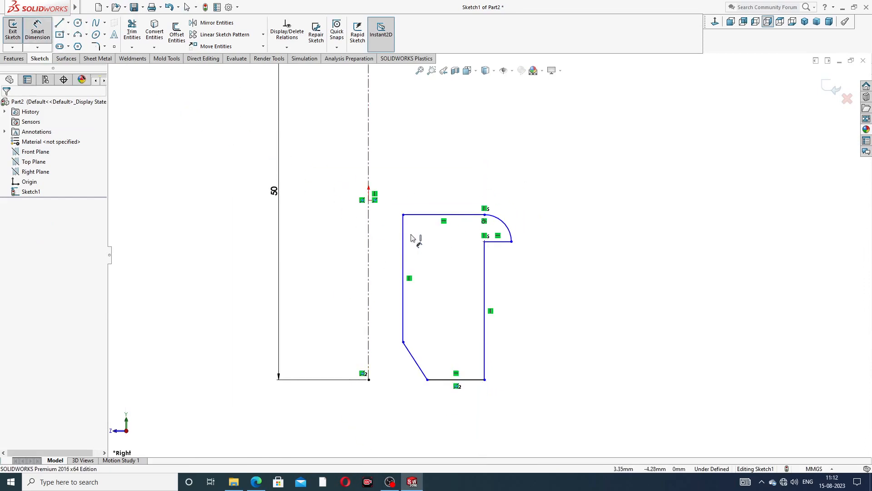
left_click(417, 362)
left_click(504, 365)
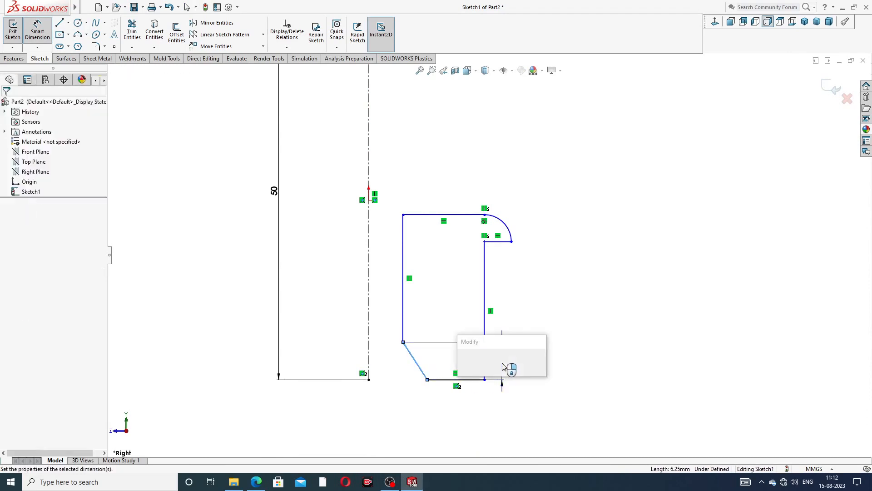
type("1")
key("Return")
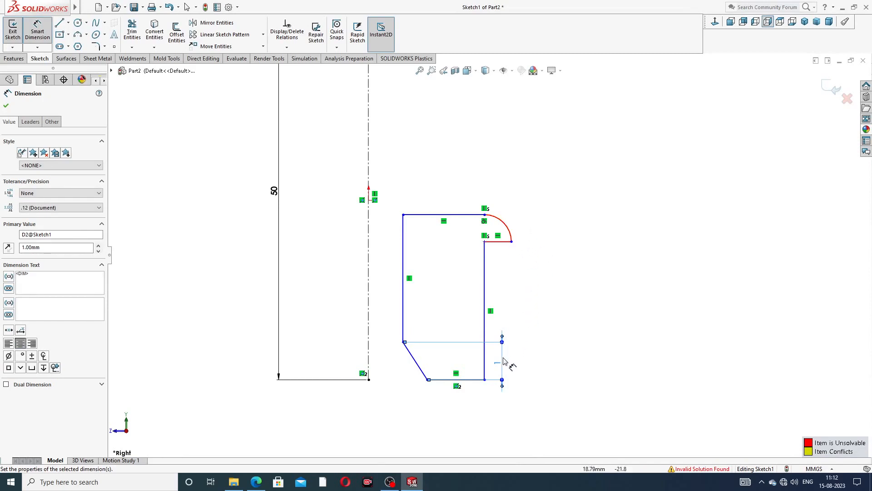
mouse_move(498, 354)
left_mouse_down()
mouse_move(472, 344)
mouse_move(508, 343)
left_mouse_up()
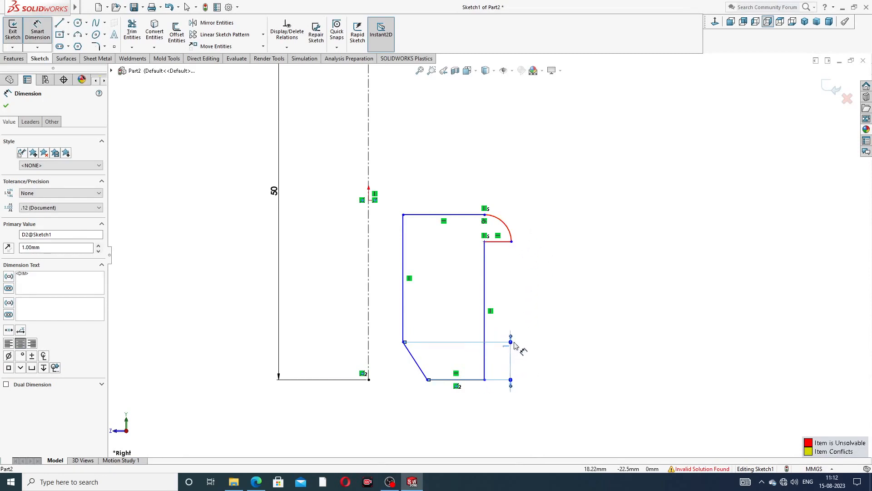
left_click(570, 239)
right_click(577, 235)
left_click(600, 135)
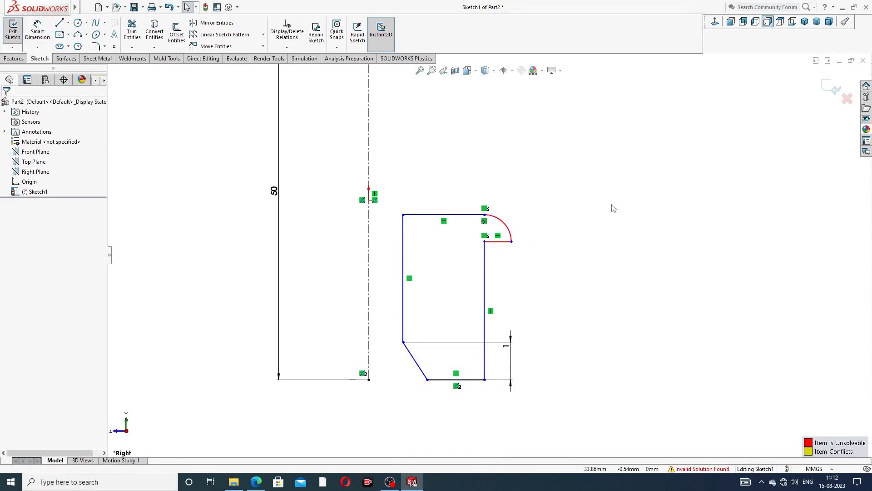
Undo the slanted line's height dimension and the Vertical relation at the arc
key("ctrl+z")
key("ctrl+z")
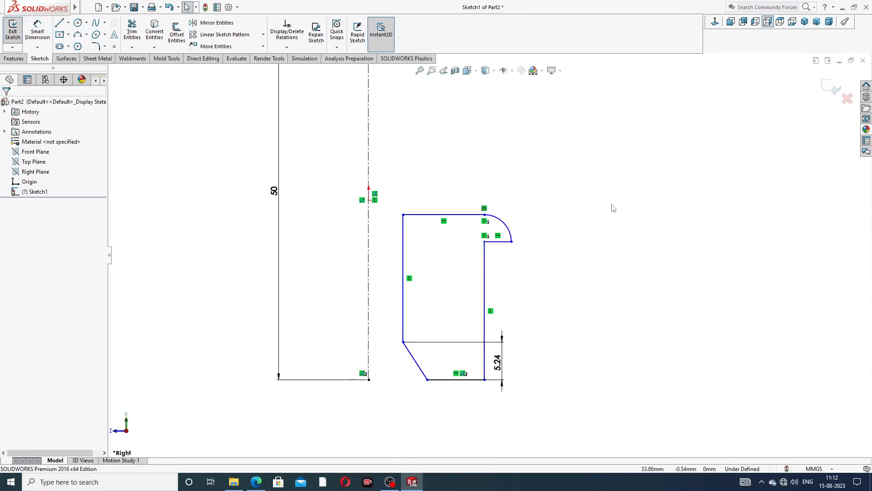
key("ctrl+z")
key("ctrl+z")
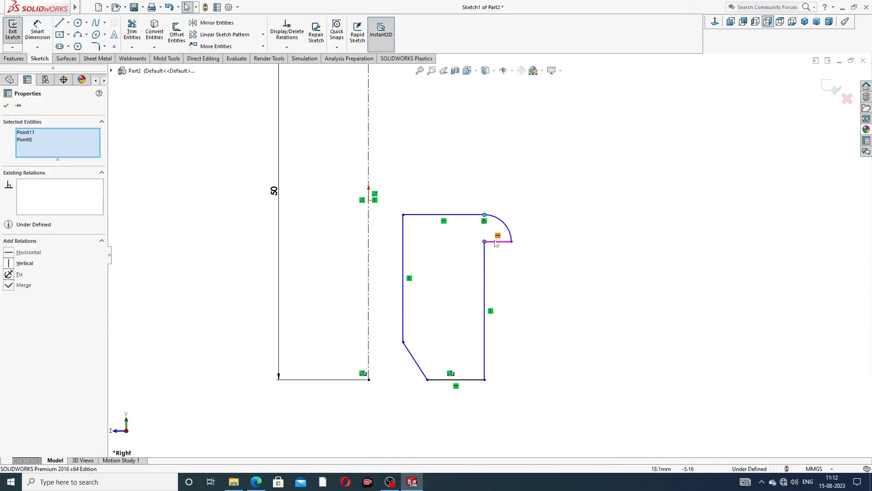
Widen the profile by moving the inner corner under the arc outward, away from the centerline, and inspect that corner
left_click(484, 242)
left_click_drag(474, 239, 511, 214)
left_click(549, 230)
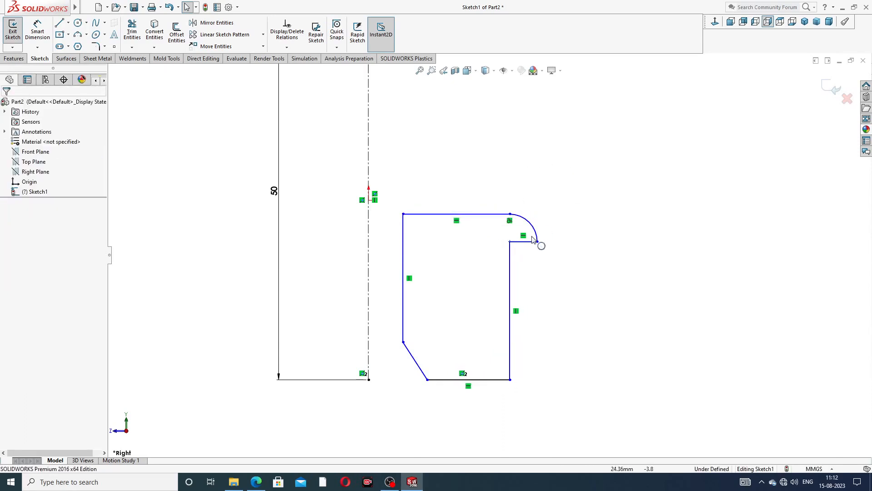
scroll(515, 249, "down", 8)
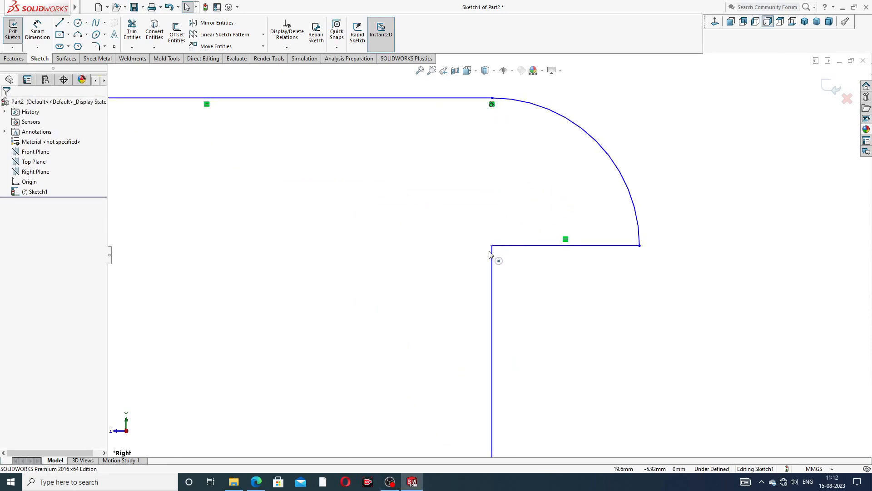
scroll(493, 249, "up", 8)
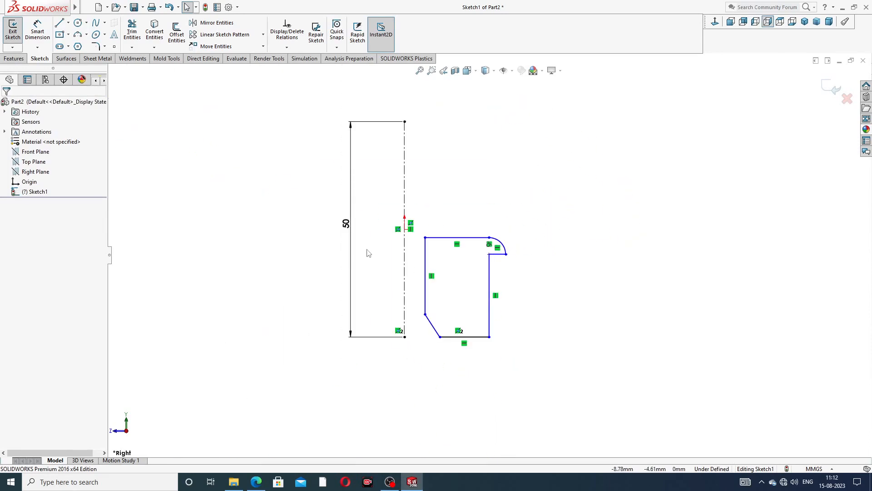
Try again to dimension the slanted line's vertical height as 1 mm, and undo that dimension
left_click(37, 31)
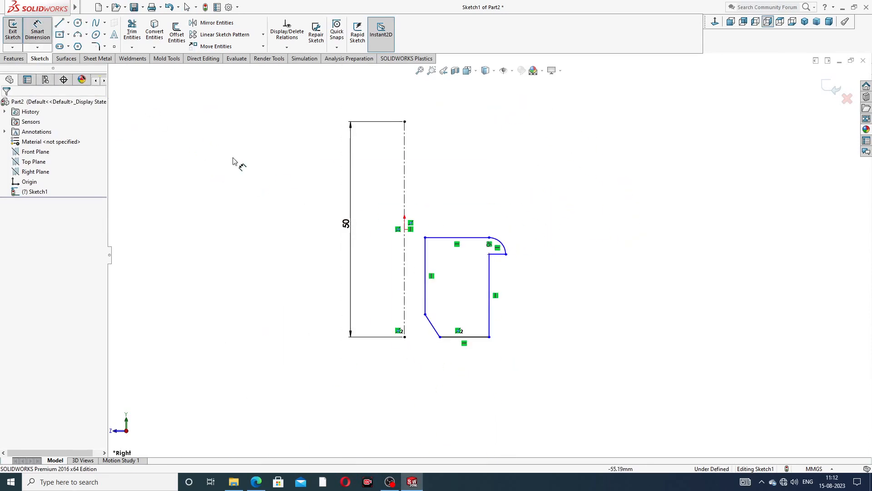
left_click(430, 321)
left_click(501, 321)
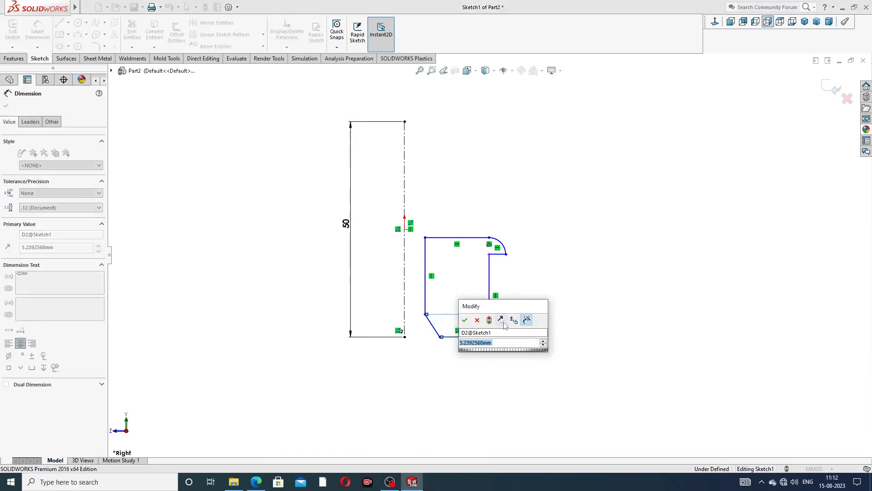
type("1.00mm")
key("Return")
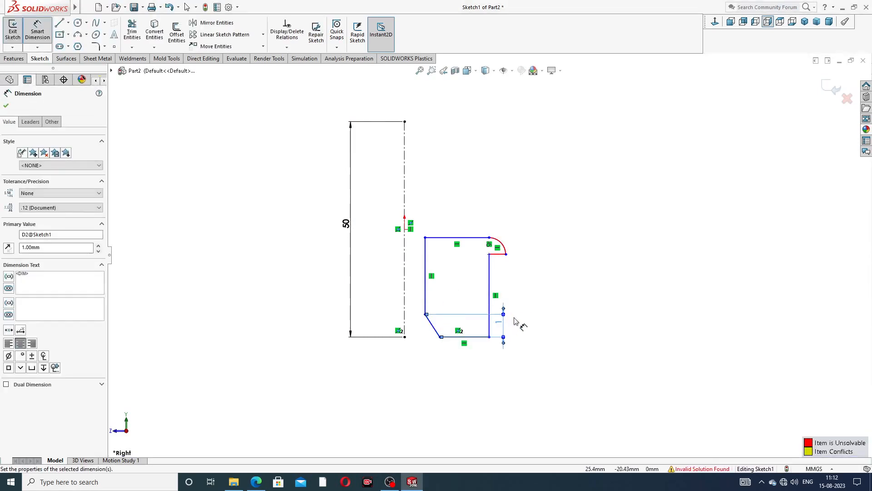
right_click(579, 176)
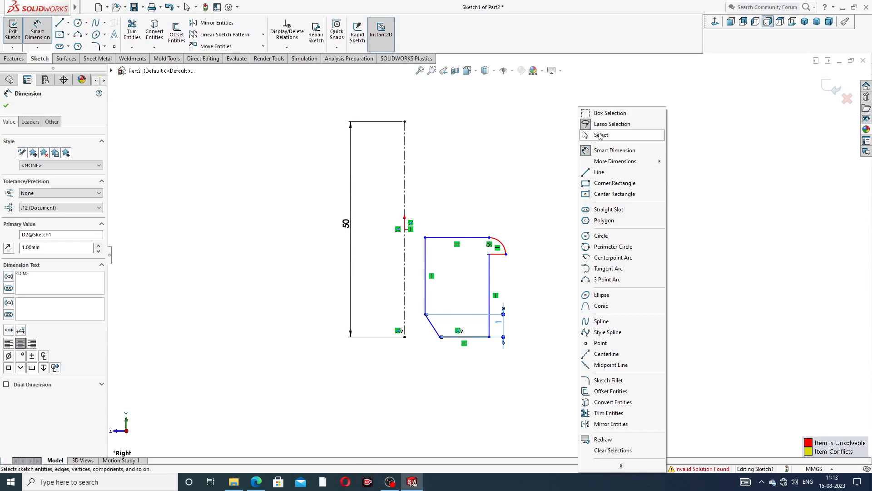
left_click(593, 135)
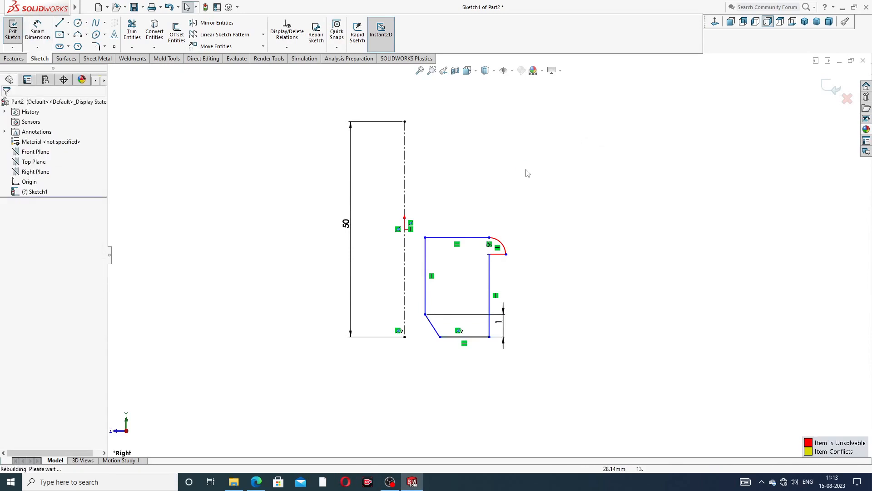
key("ctrl+z")
key("ctrl+z")
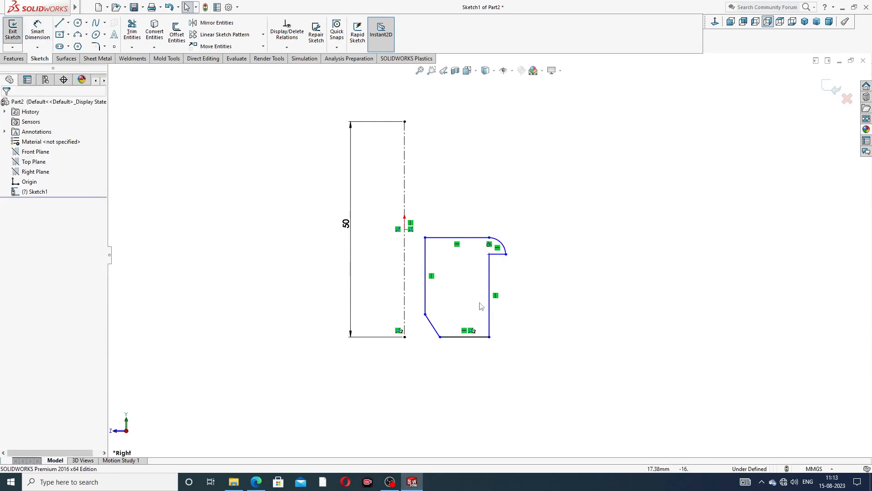
Delete the vertical line and the short ledge under the arc, and shrink the arc by moving its lower end inward
scroll(481, 306, "down", 3)
left_click(496, 239)
key("Delete")
left_click_drag(496, 212, 516, 217)
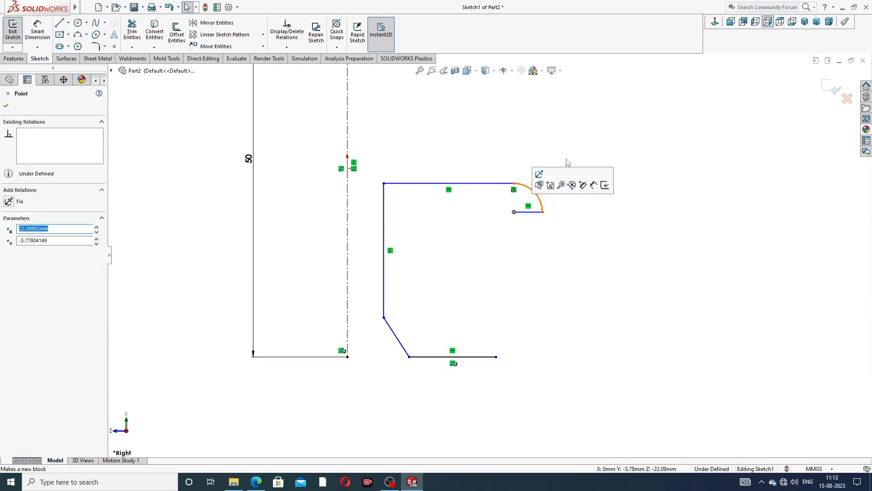
left_click(530, 212)
key("Delete")
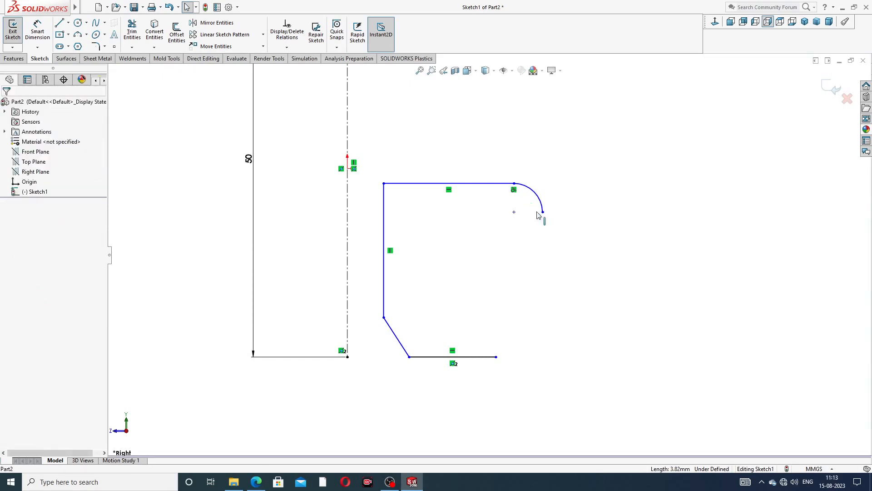
mouse_move(544, 213)
left_mouse_down()
mouse_move(541, 197)
mouse_move(540, 209)
left_mouse_up()
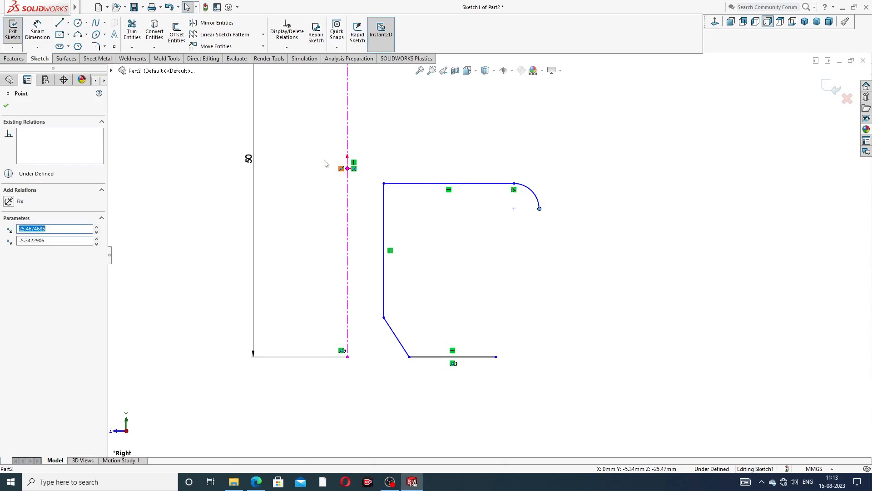
left_click(146, 121)
Sketch a horizontal ledge inward from the arc's lower end and close the profile with a line down to the bottom line's outer end
left_click(60, 24)
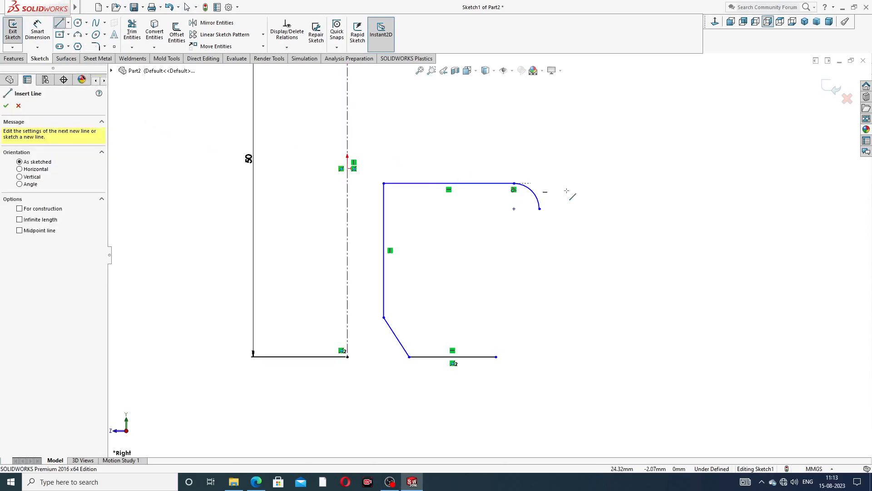
left_click(539, 209)
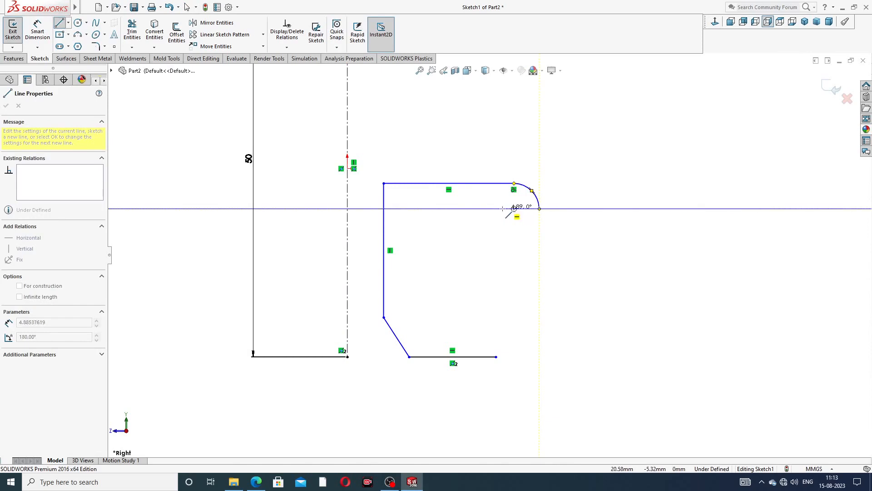
left_click(507, 209)
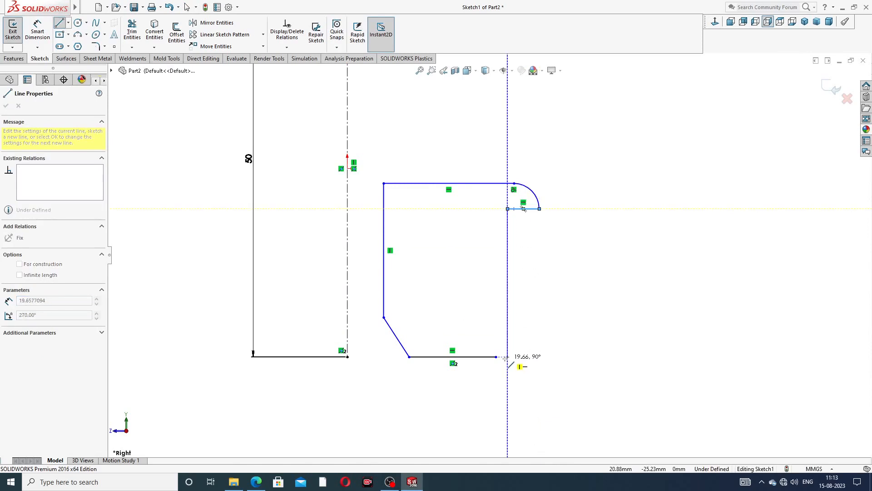
left_click(496, 356)
Finish the line chain and add a Vertical relation to the closing line under the ledge
right_click(568, 250)
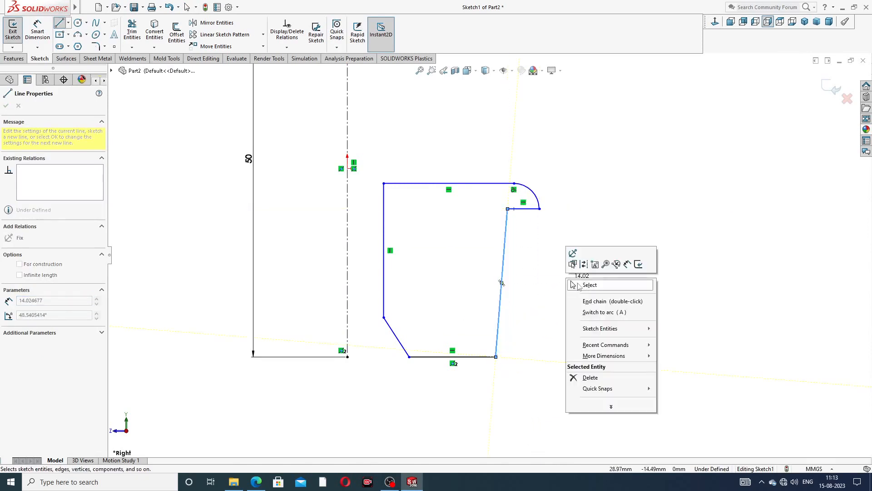
left_click(583, 284)
left_click(504, 273)
left_click(543, 229)
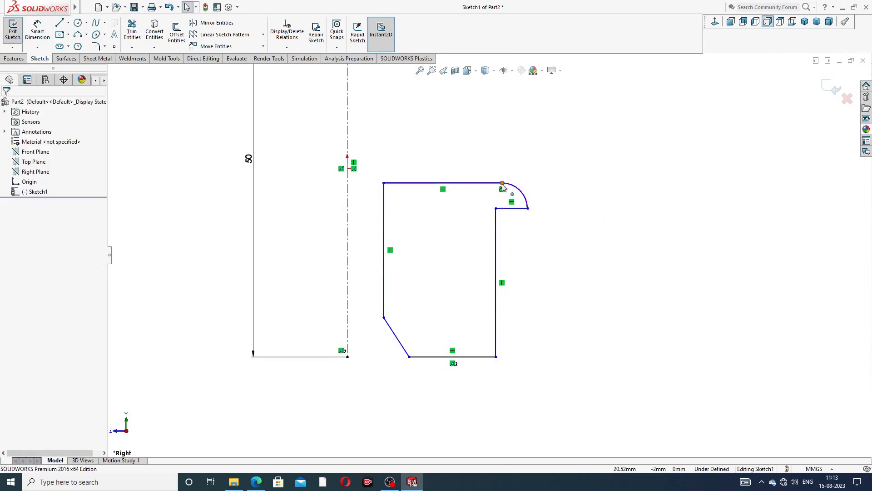
Dimension the slanted line's vertical height as 1 mm
key("z")
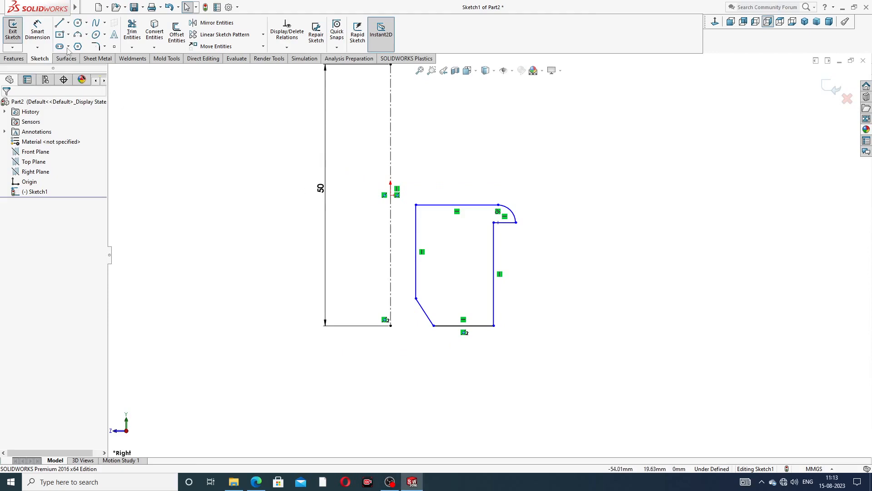
left_click(44, 31)
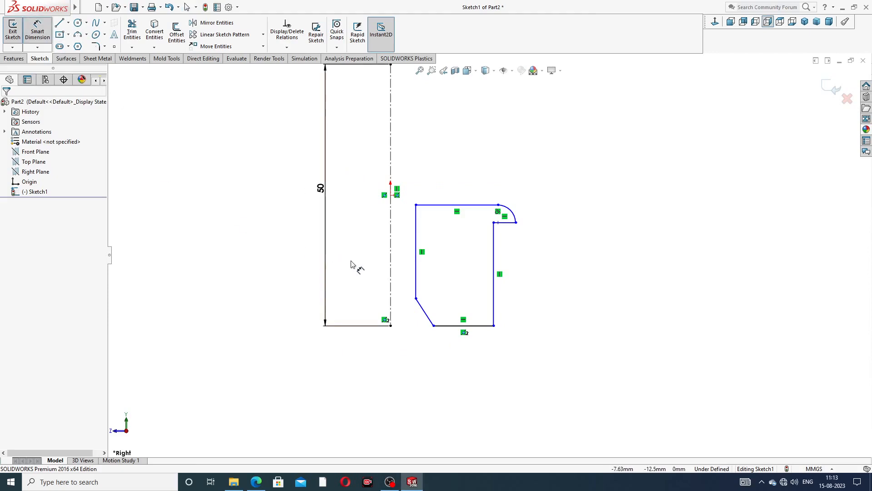
left_click(421, 309)
left_click(515, 312)
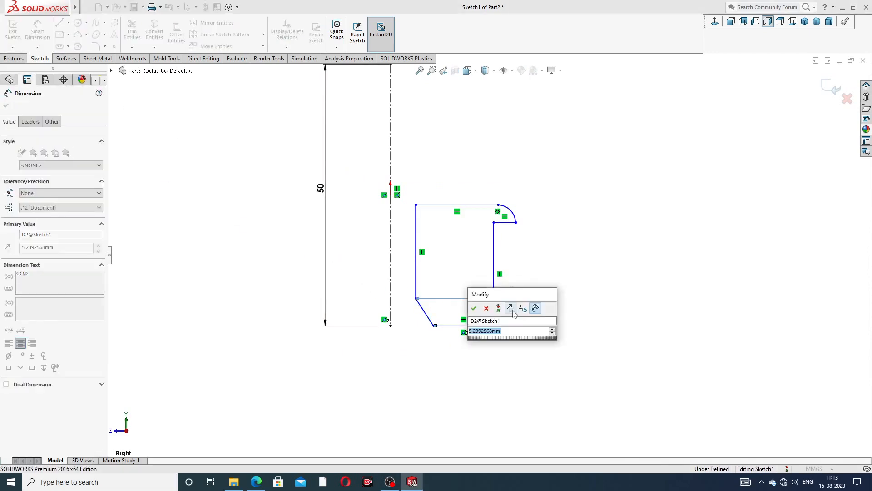
type("1")
key("Return")
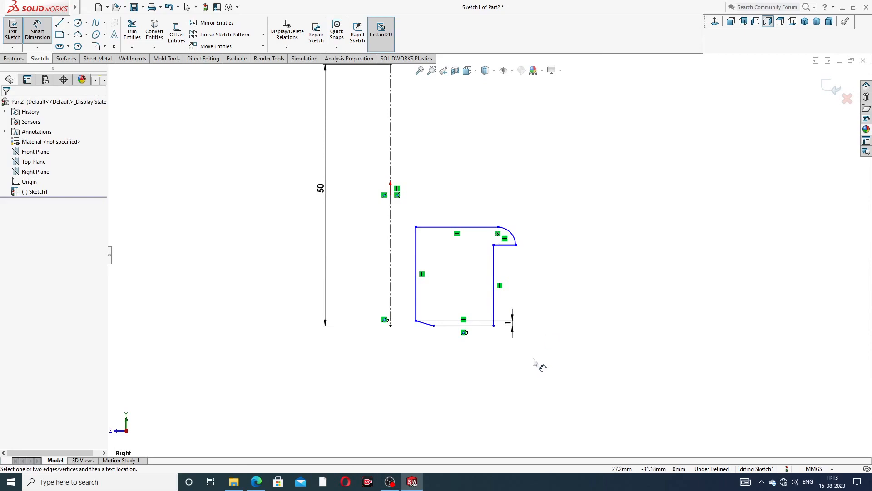
Dimension the profile's overall height between its top and bottom lines as 12 mm
left_click(470, 227)
left_click(483, 326)
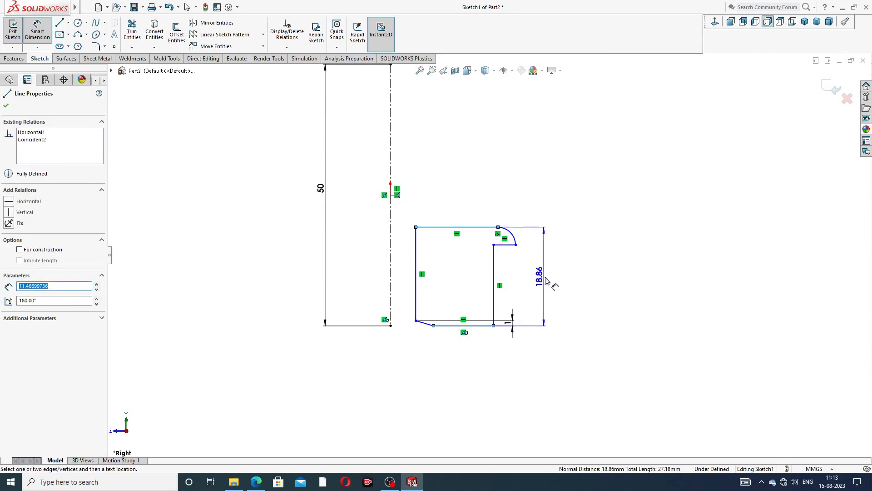
left_click(551, 284)
type("12")
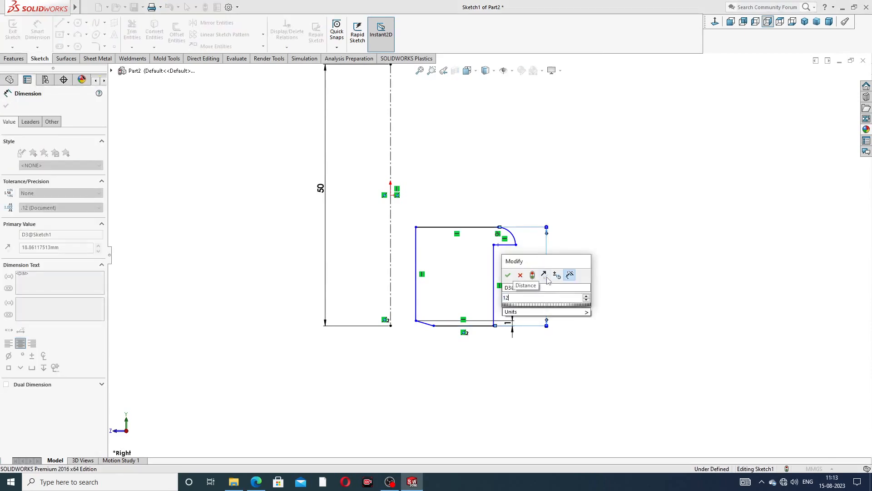
key("Return")
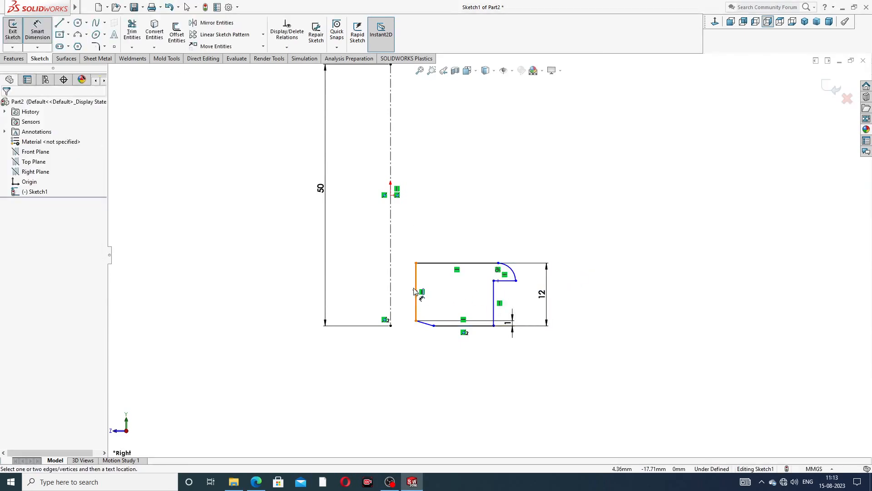
Dimension the horizontal distance from the centerline to the arc's lower end as 20 mm
scroll(464, 306, "down", 2)
left_click(545, 267)
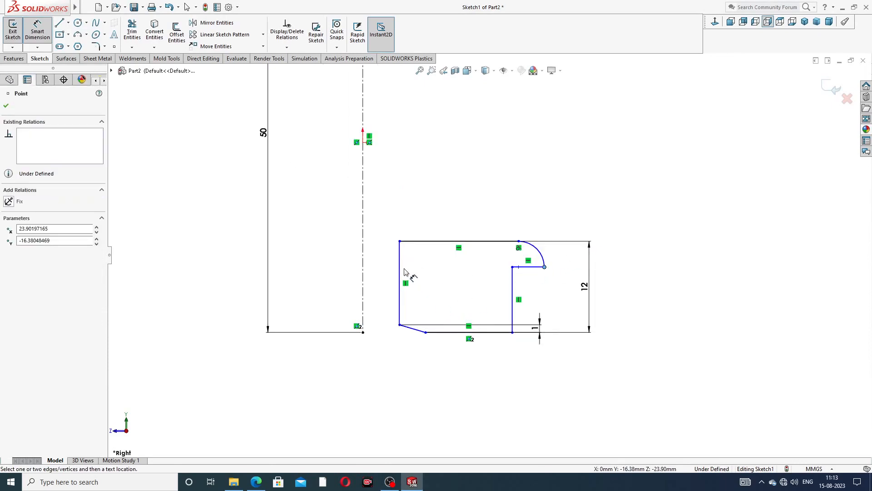
left_click(363, 275)
left_click(454, 210)
type("20")
key("Return")
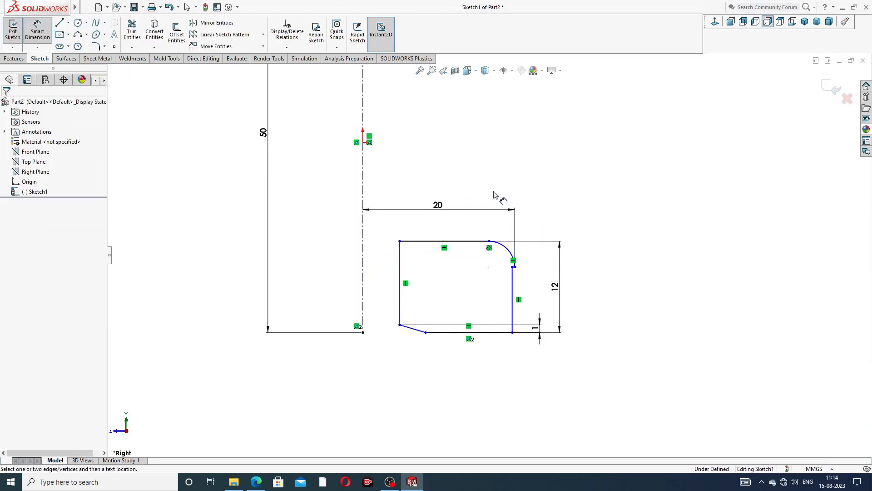
Dimension the distance from the centerline to the vertical line under the ledge as 18 mm
scroll(511, 271, "down", 5)
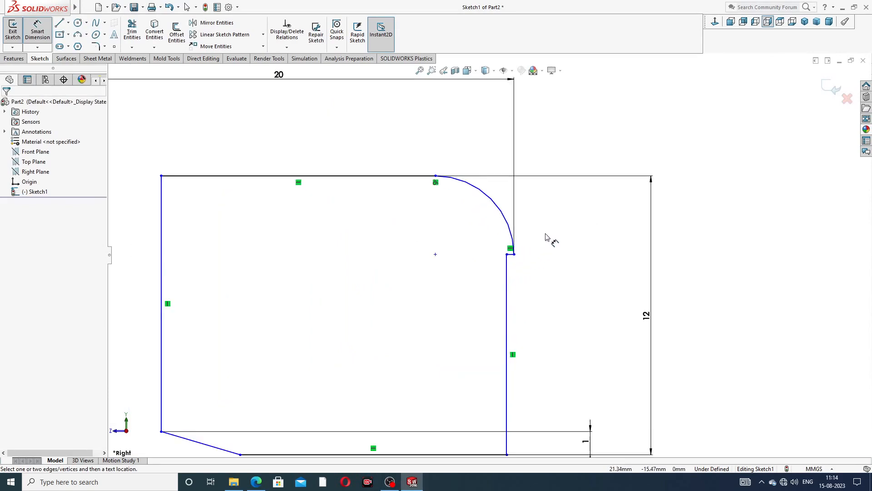
left_click(507, 278)
scroll(386, 284, "up", 3)
scroll(366, 284, "up", 2)
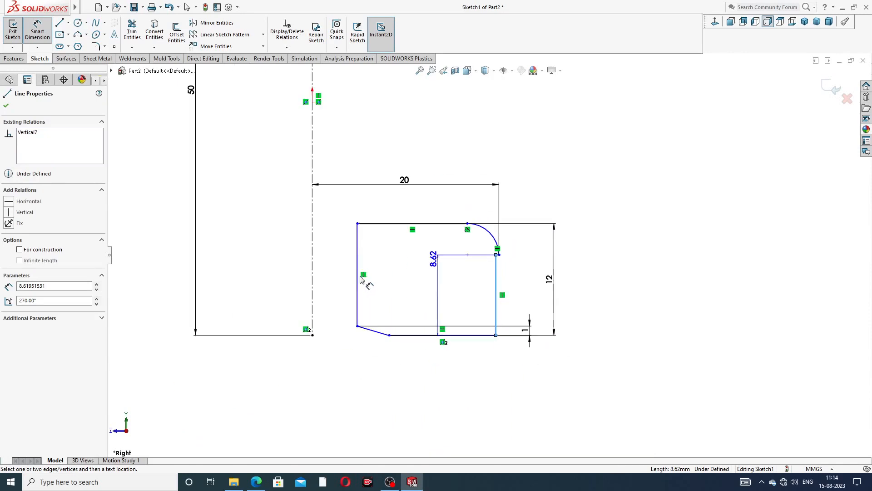
left_click(313, 250)
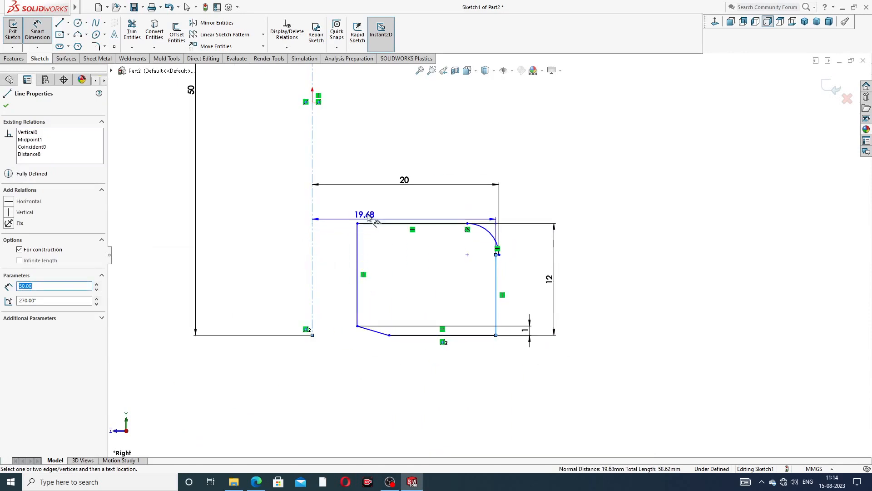
left_click(387, 207)
type("18")
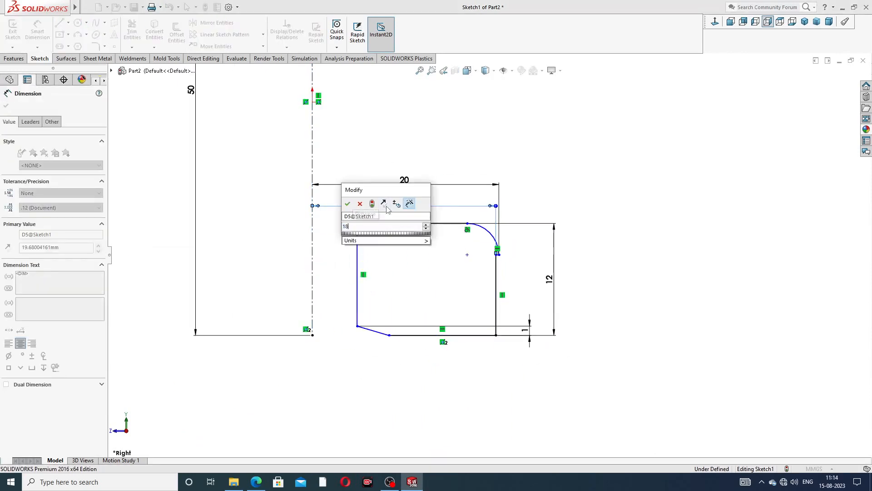
key("Return")
left_click(424, 267)
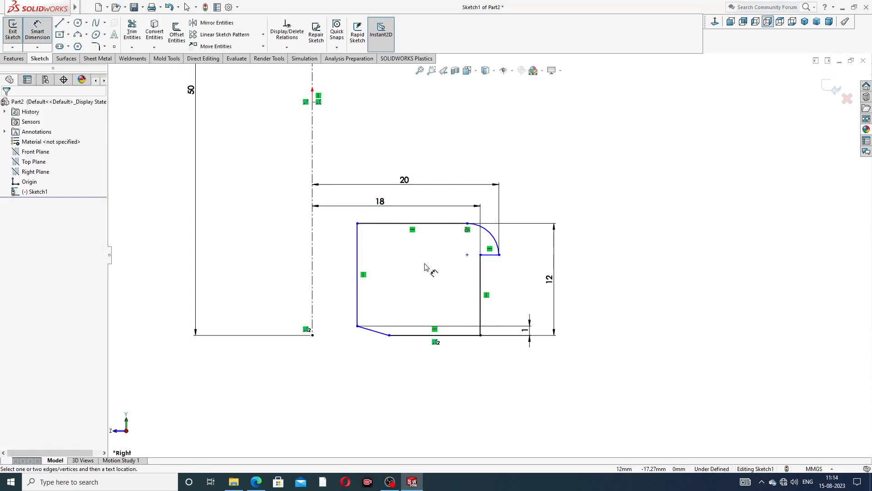
Dimension the distance from the centerline to the profile's inner vertical line as 13 mm
left_click(358, 253)
left_click(313, 246)
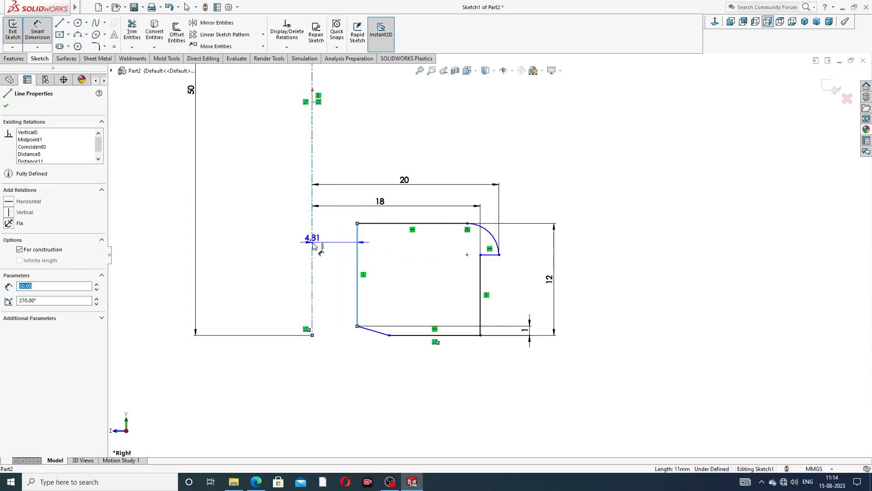
left_click(336, 233)
type("13")
key("Return")
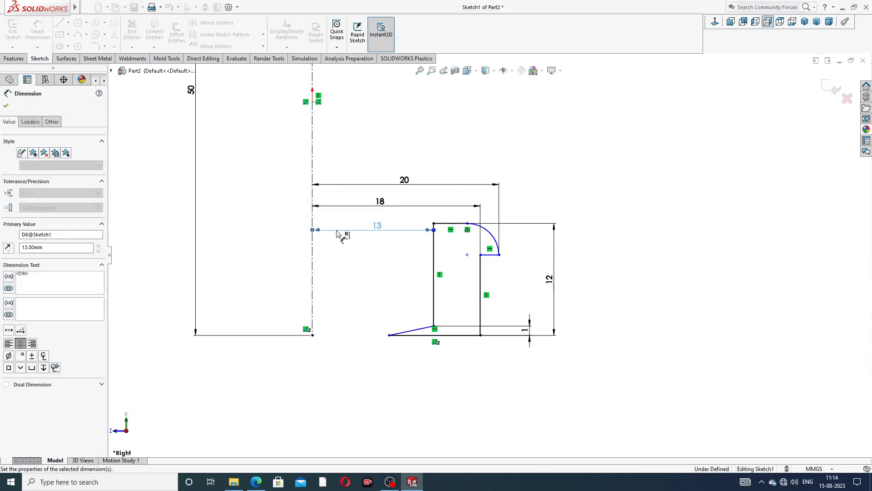
left_click(531, 199)
Move the slanted line's lower end outward past the inner vertical line, and shift the 1 mm dimension clear of the profile
right_click(558, 164)
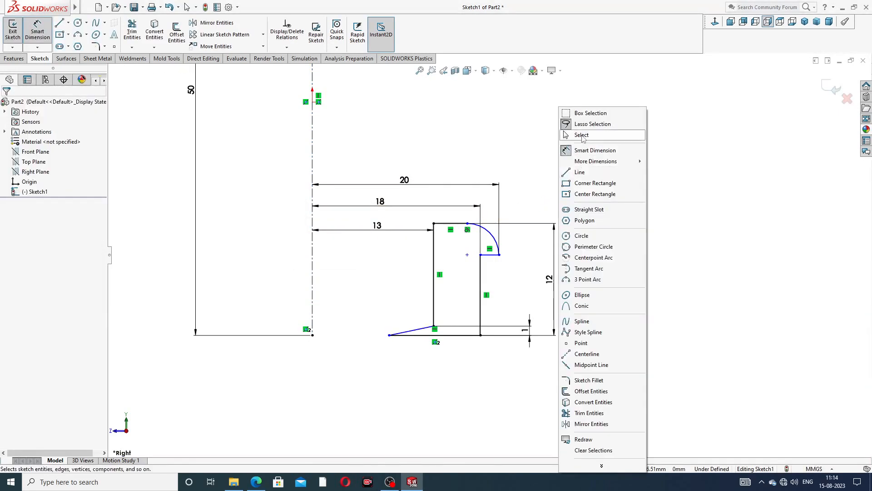
left_click(580, 135)
left_click_drag(390, 335, 448, 338)
left_click(604, 278)
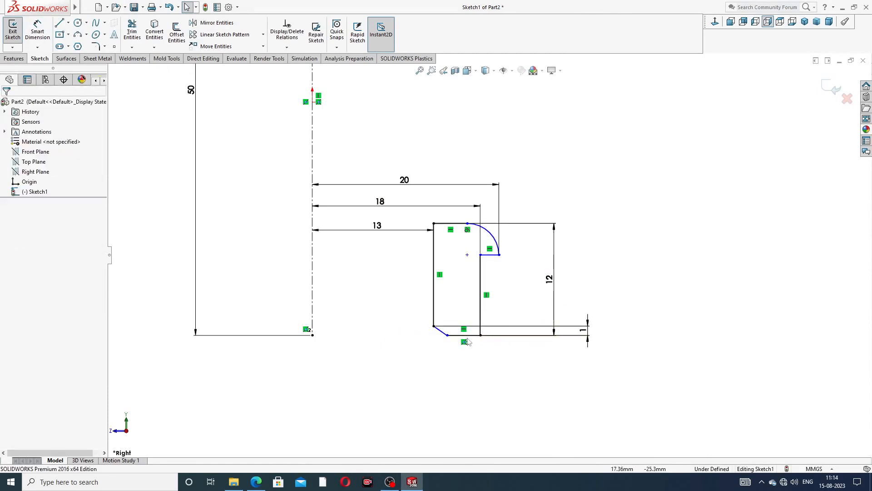
Add a Vertical relation between the arc's upper endpoint and the ledge's inner corner
scroll(468, 249, "down", 2)
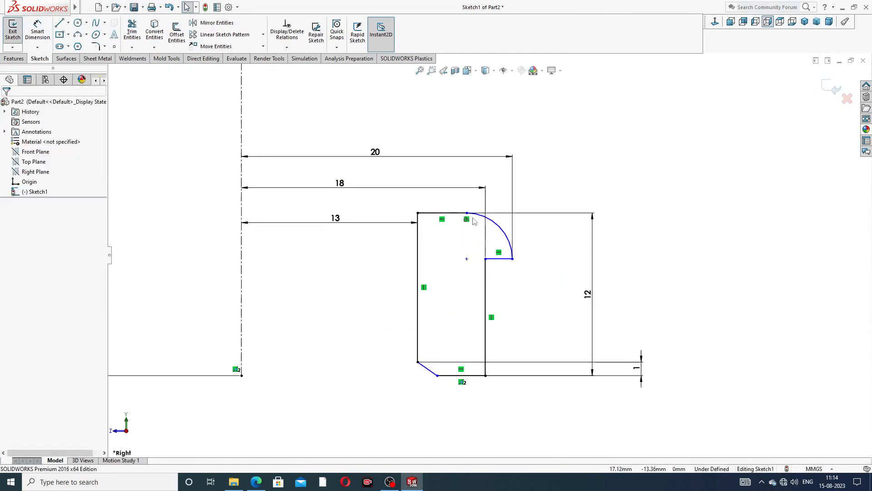
left_click(467, 214)
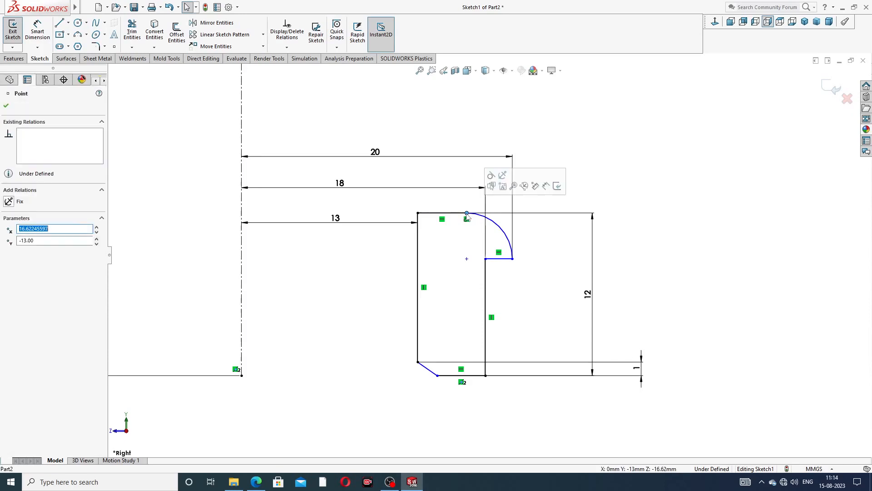
left_click(486, 259, "ctrl")
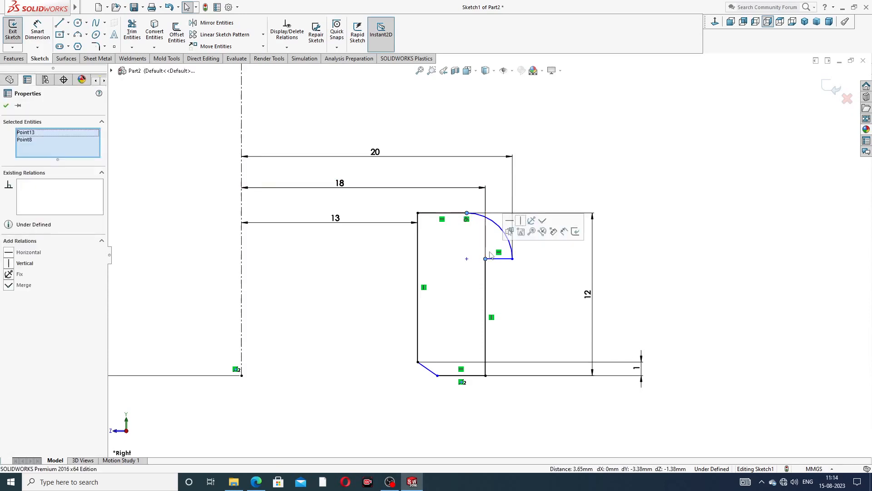
left_click(520, 221)
left_click(538, 180)
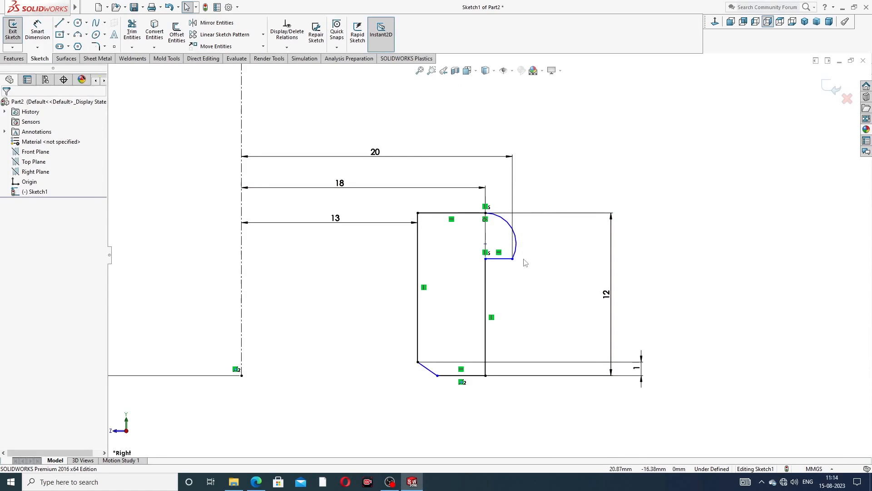
Raise the arc's lower end to form a quarter arc about 2 mm high, and inspect the lip up close
left_click_drag(514, 261, 512, 243)
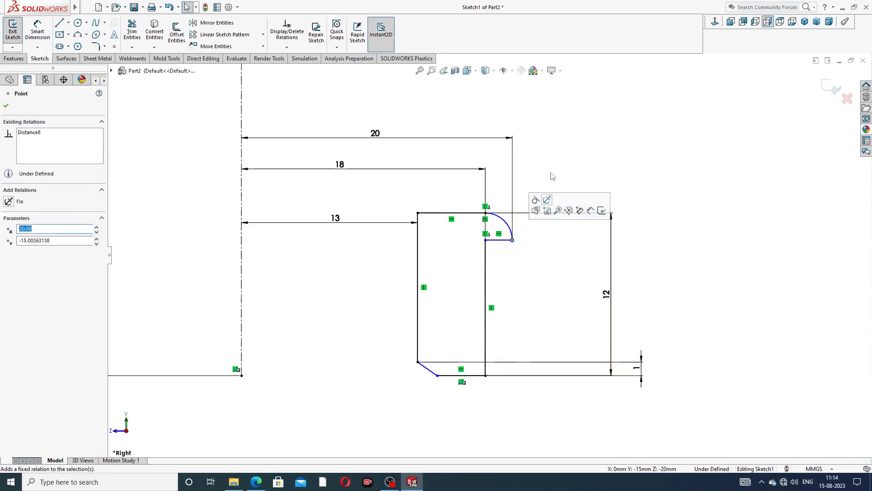
left_click(503, 253)
scroll(502, 249, "down", 4)
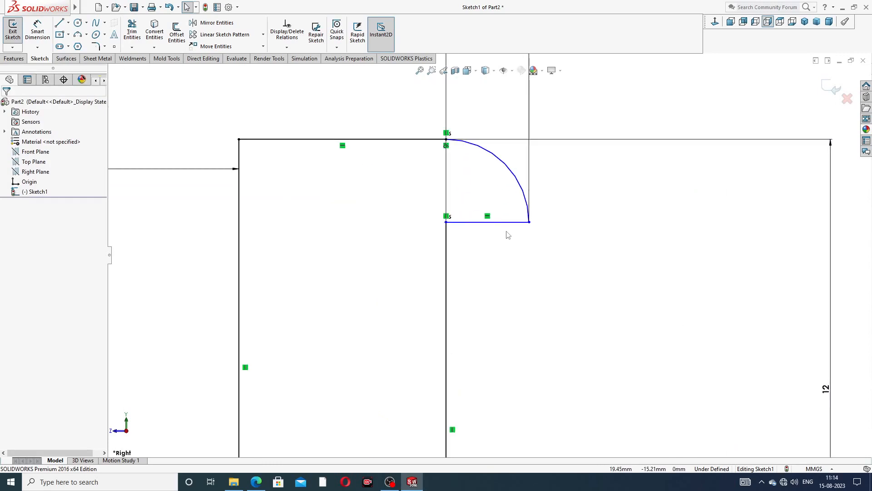
scroll(508, 235, "up", 3)
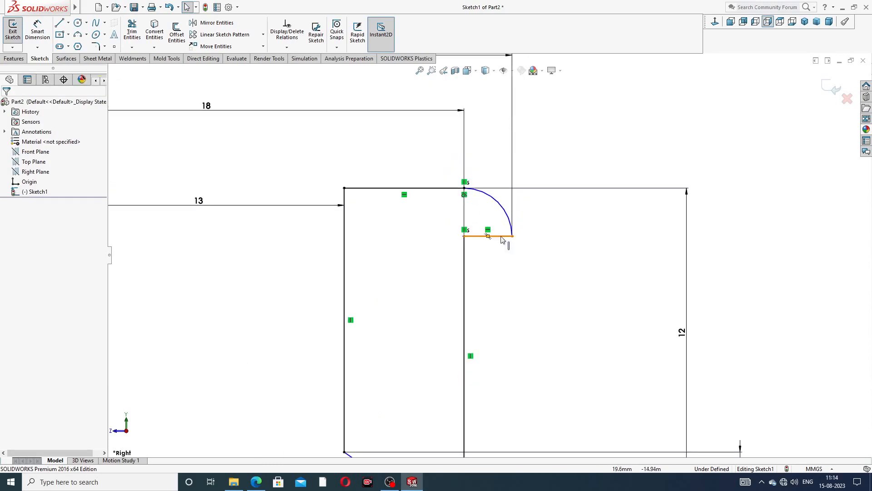
scroll(494, 249, "up", 1)
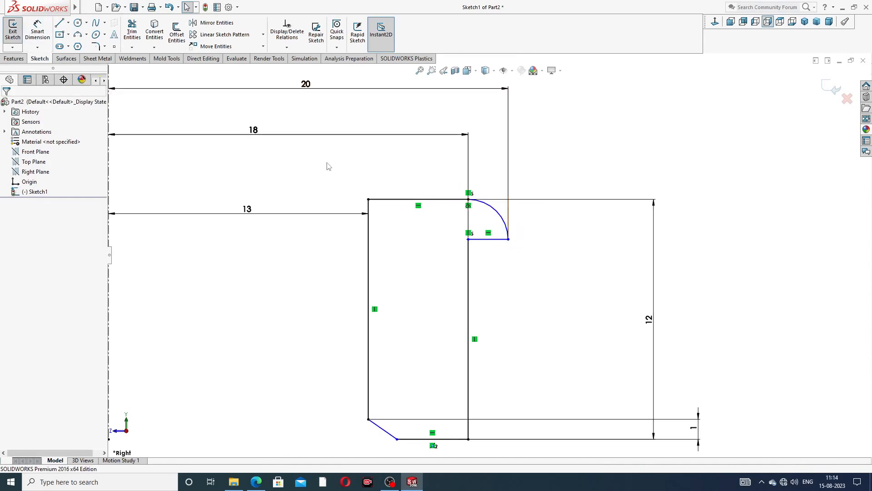
Dimension the lip arc's radius as 2 mm
left_click(499, 212)
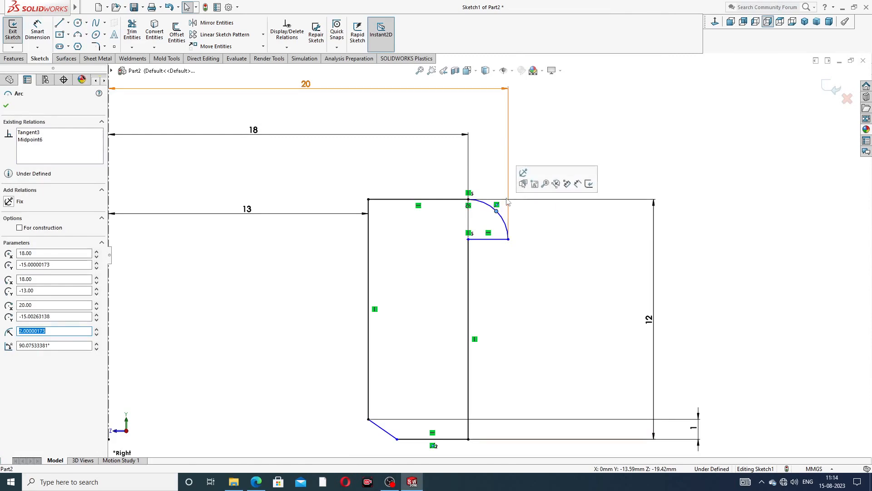
key("Escape")
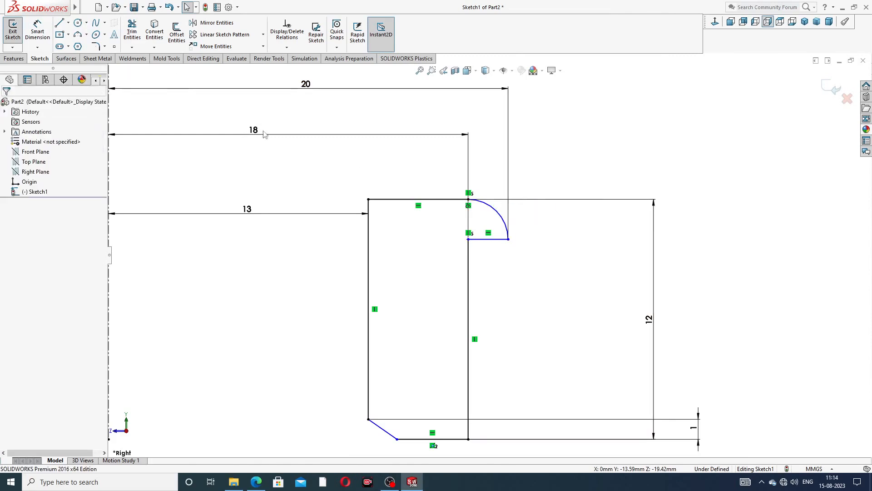
left_click(37, 31)
left_click(498, 212)
left_click(528, 186)
type("2")
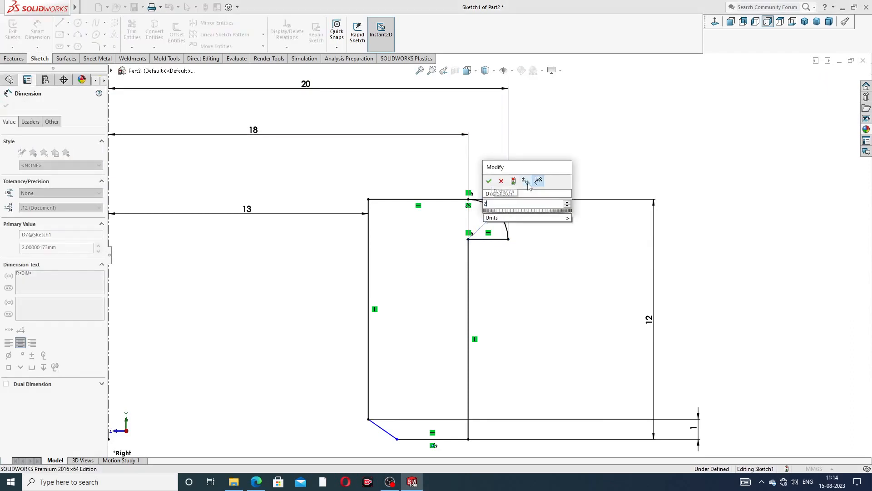
key("Return")
scroll(527, 184, "up", 5)
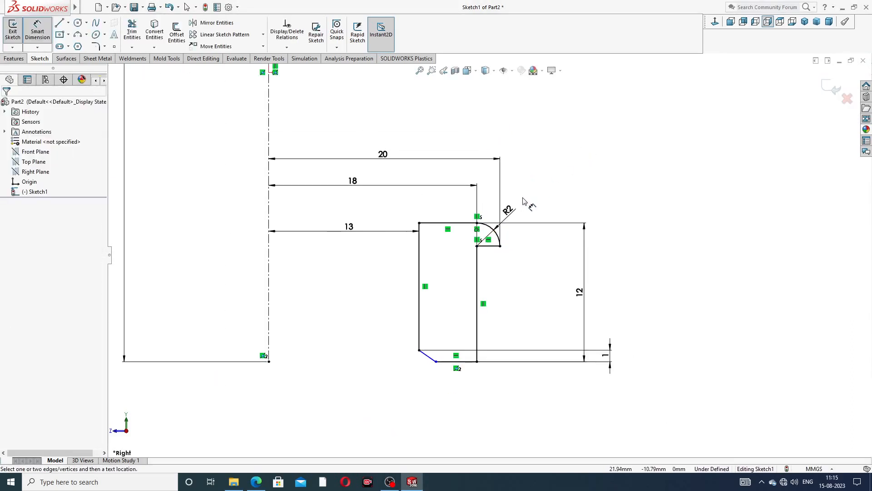
Move the R2 dimension away from the lip arc, and lower the 13, 18 and 20 mm horizontal dimensions closer to the profile
scroll(453, 283, "down", 3)
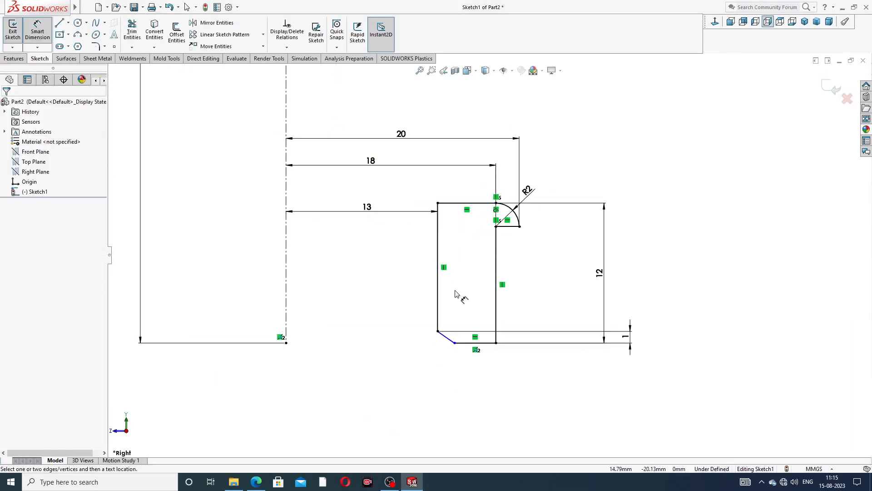
left_click_drag(529, 190, 546, 173)
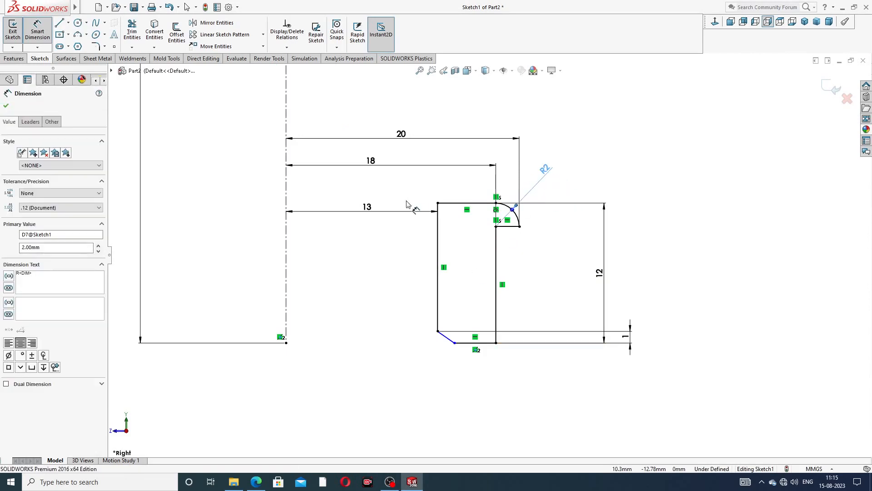
left_click_drag(369, 210, 371, 241)
left_click_drag(380, 169, 377, 189)
left_click_drag(401, 139, 404, 160)
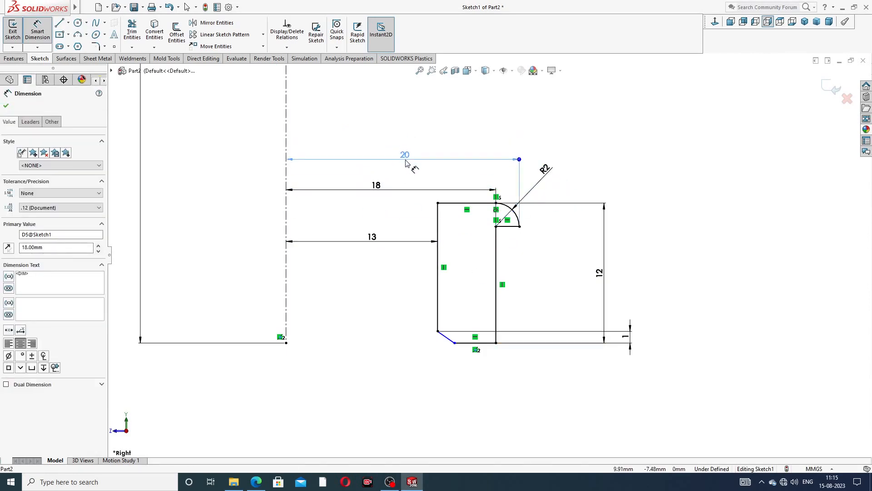
left_click(605, 130)
Bring the 12 mm and 1 mm vertical dimensions closer to the profile's outer side, and end dimensioning
left_click_drag(606, 286, 550, 281)
left_click_drag(628, 338, 515, 307)
left_click(603, 312)
right_click(607, 159)
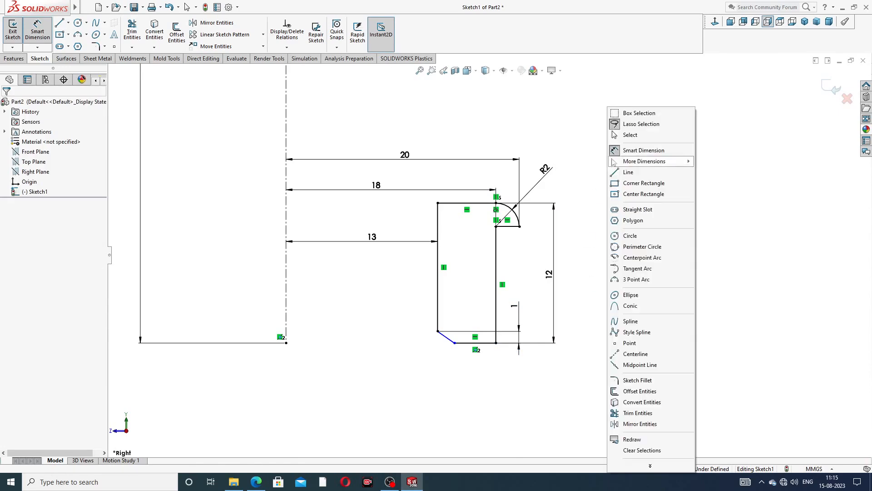
left_click(632, 136)
Switch to the union drafting PDF in Edge, compare section A-A with the sketch, and return to SolidWorks
scroll(417, 163, "up", 5)
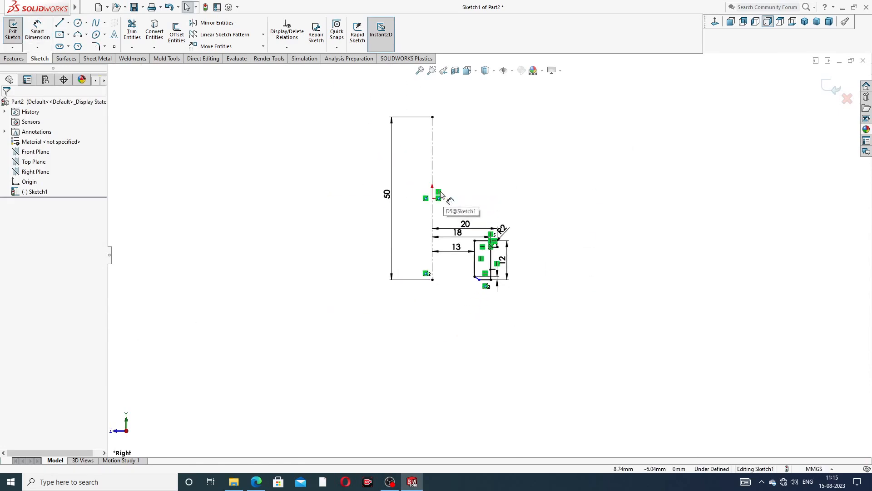
scroll(454, 204, "down", 4)
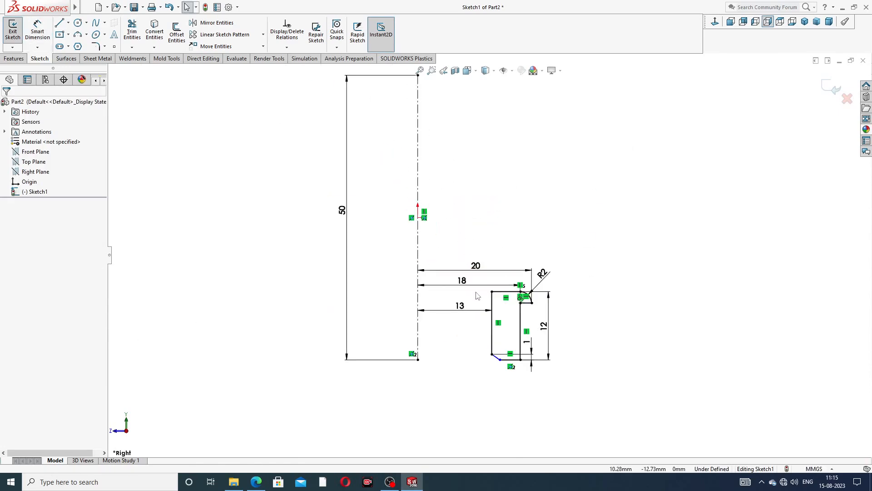
left_click(256, 482)
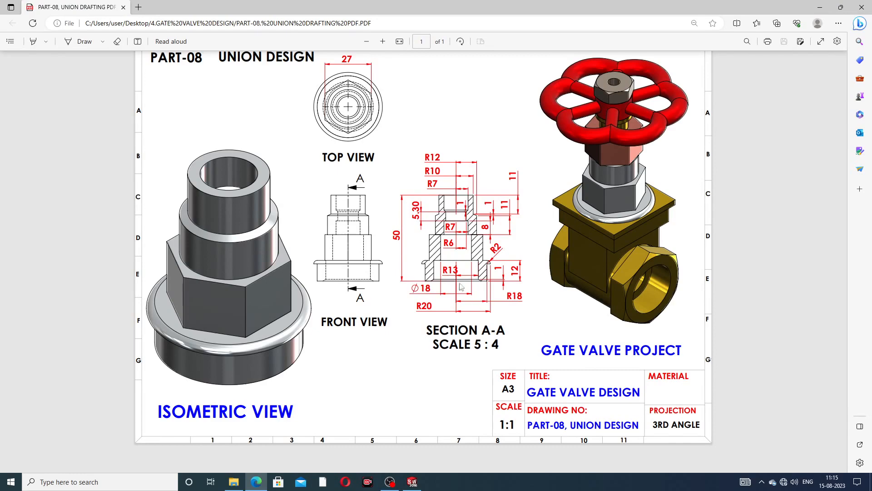
left_click(256, 482)
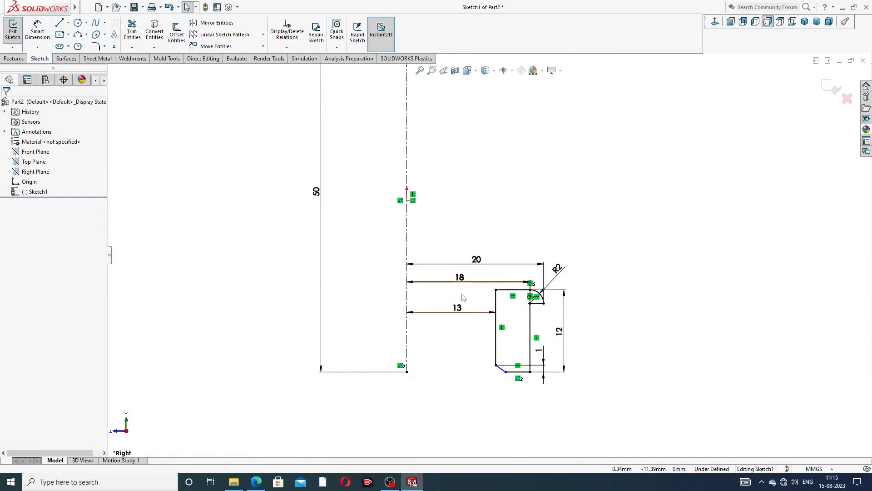
left_click(257, 484)
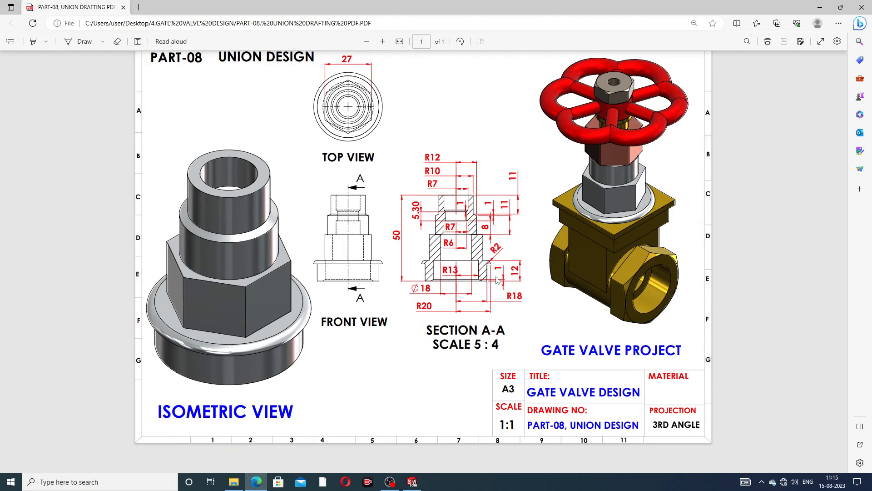
left_click(258, 483)
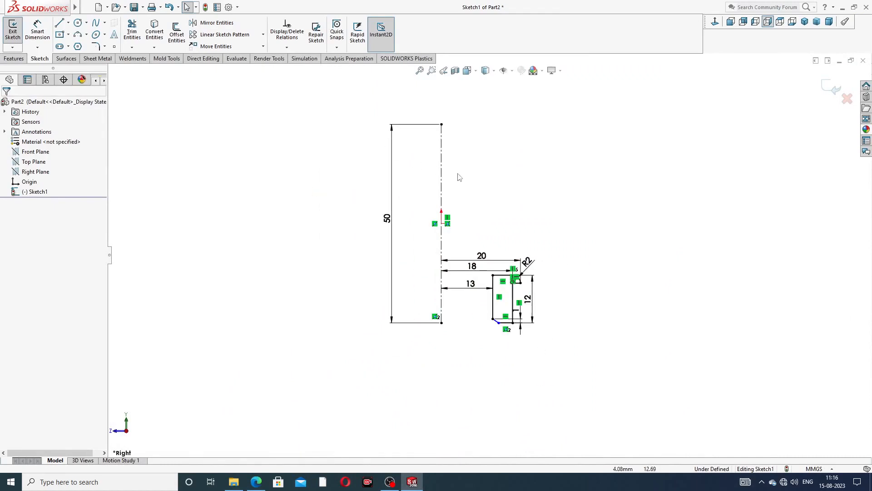
Sketch a horizontal line about 10.9 mm long beside the centerline, level with the centerline's upper end
scroll(457, 175, "down", 1)
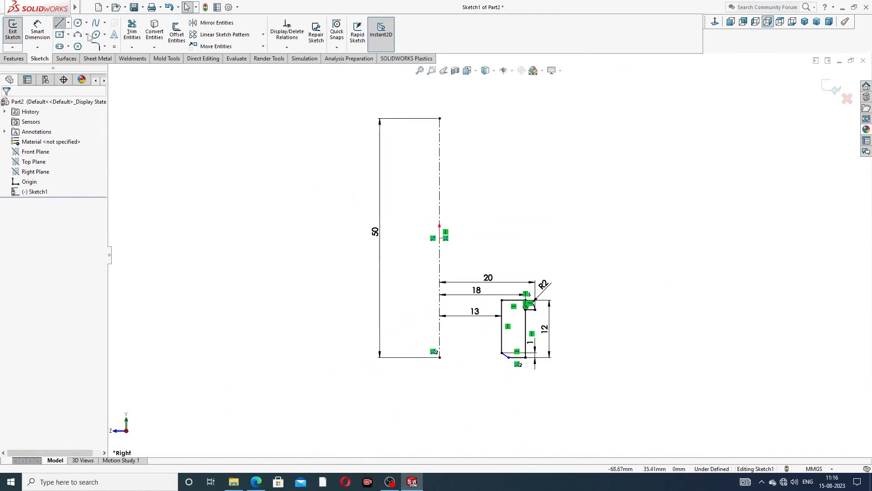
left_click(68, 23)
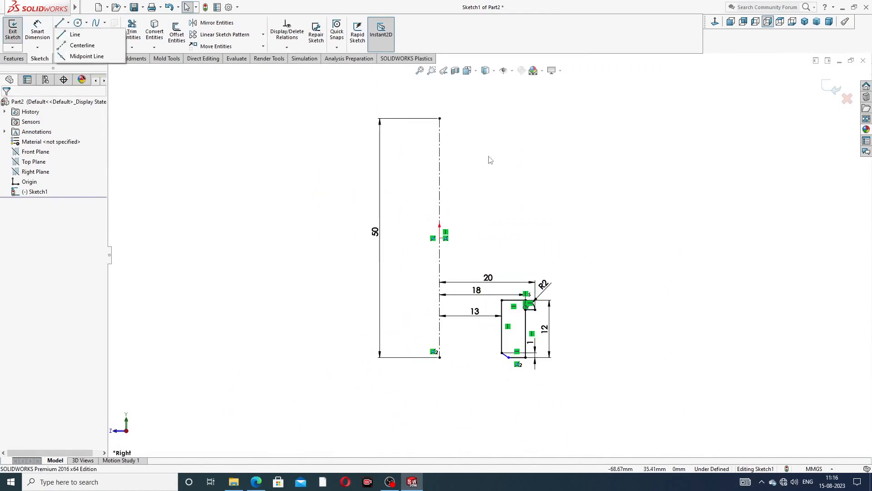
left_click(76, 34)
scroll(490, 159, "down", 2)
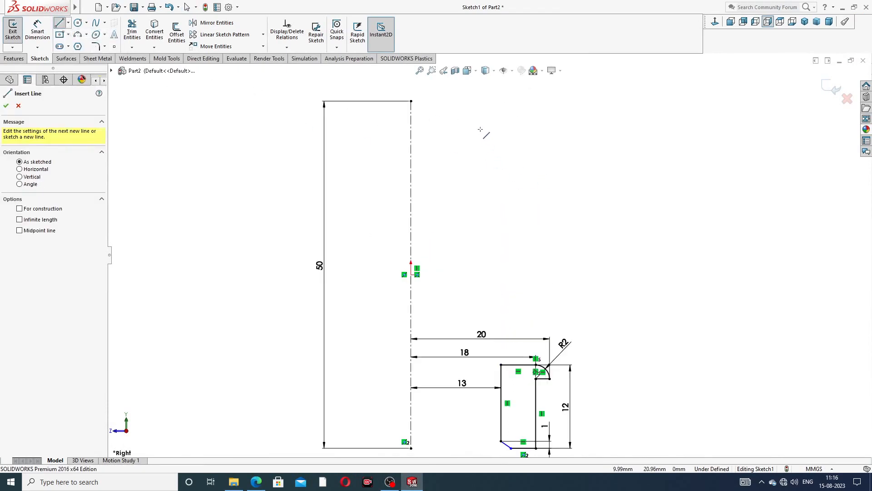
scroll(482, 137, "up", 2)
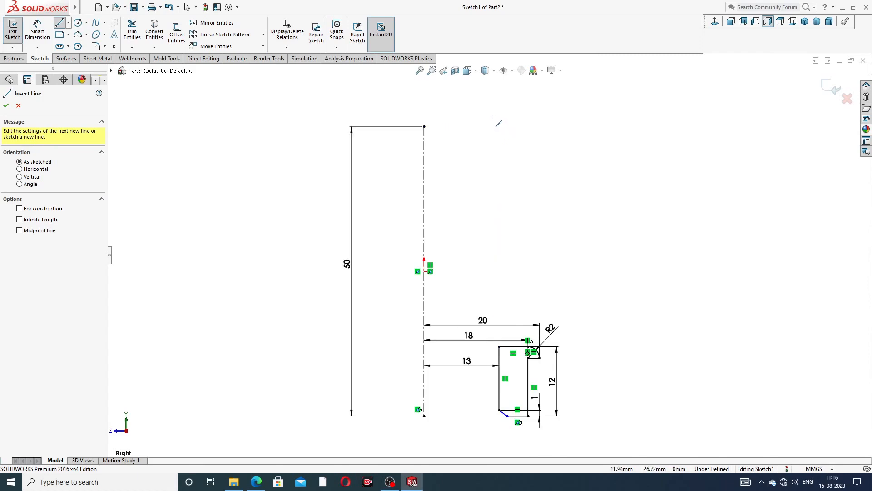
left_click(514, 127)
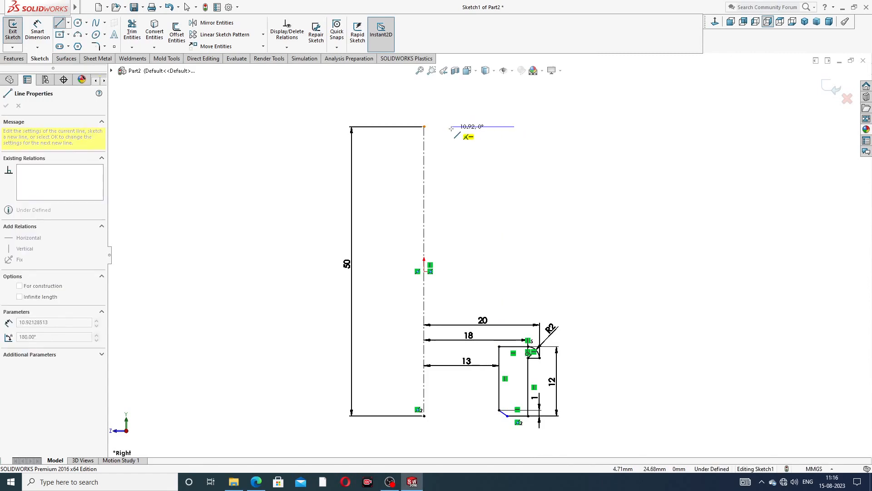
left_click(451, 128)
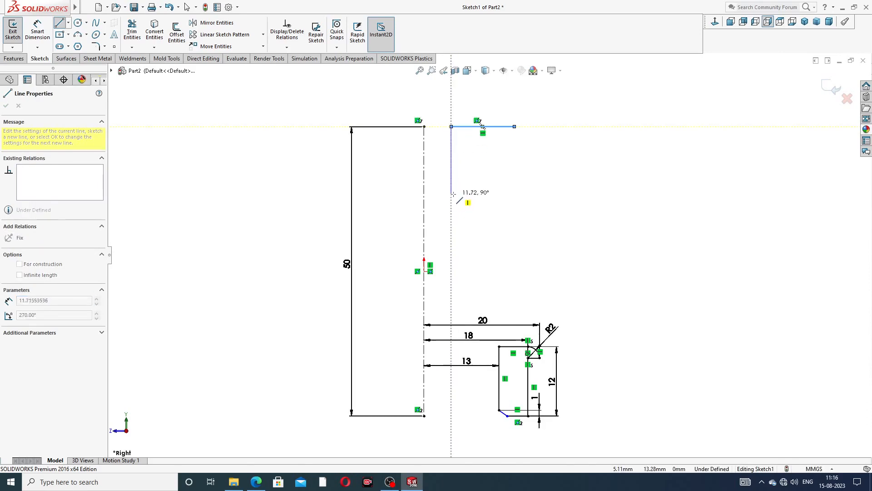
Continue the inner side down to origin level with a vertical line, inward slant, second vertical, outward ledge about 3.85 mm wide and final vertical
left_click(452, 173)
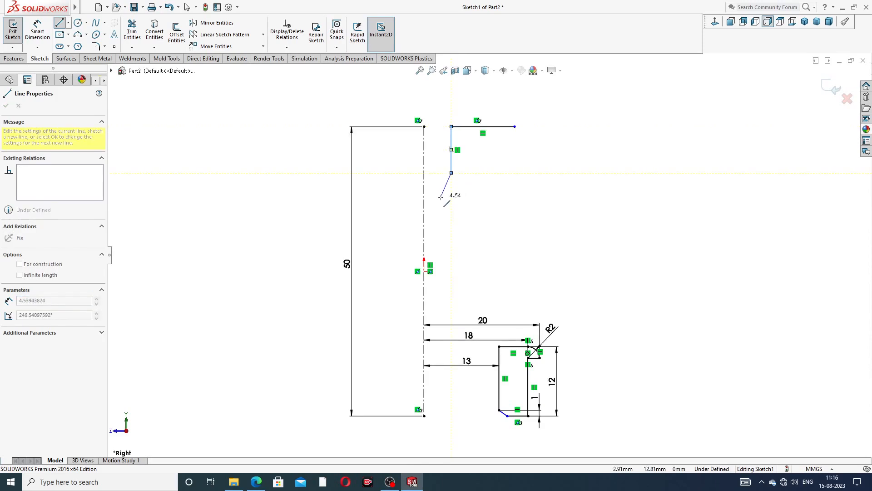
left_click(445, 197)
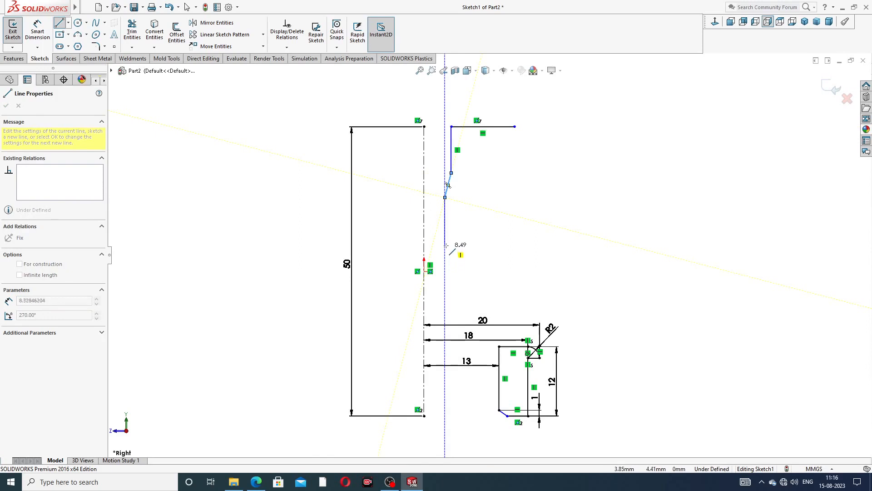
left_click(445, 240)
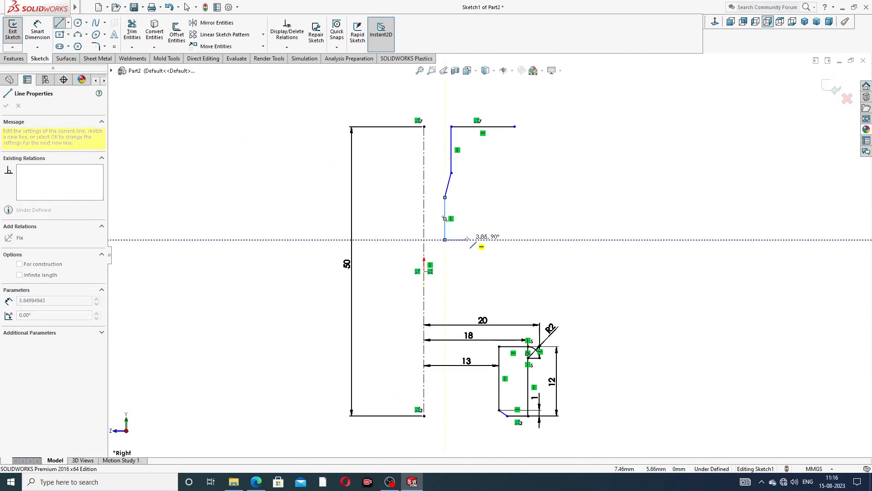
left_click(468, 239)
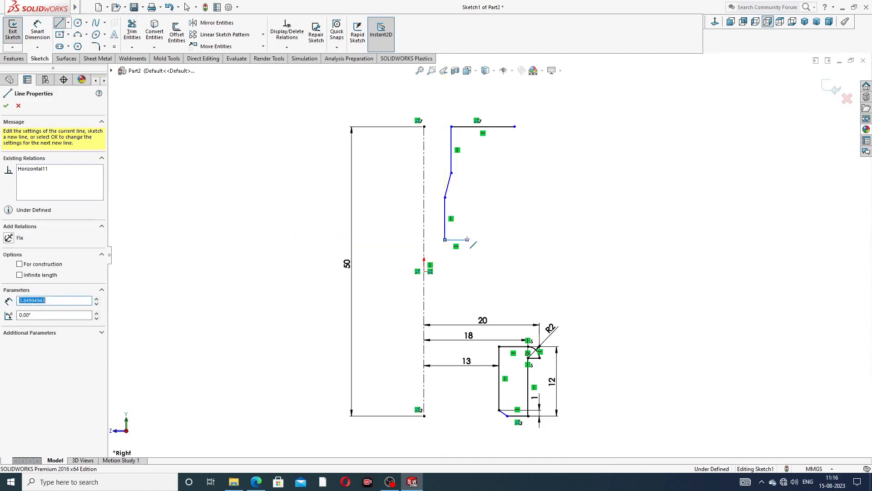
left_click(470, 273)
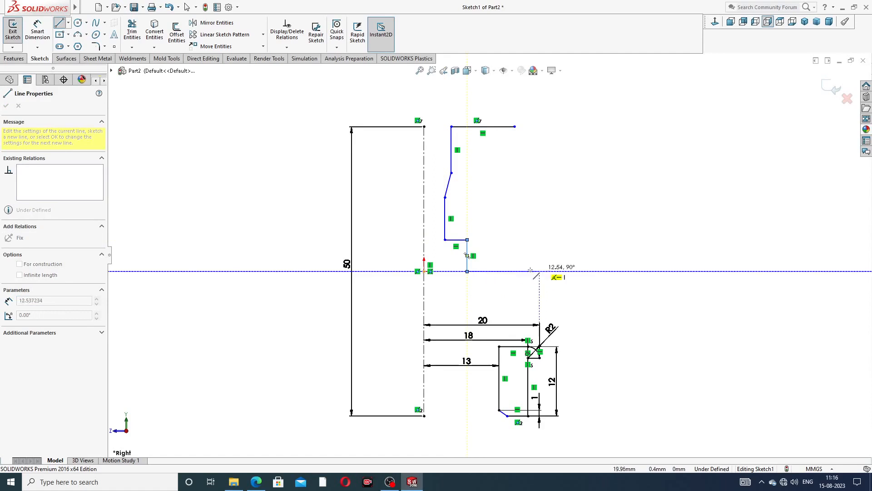
Sketch the base about 9.3 mm wide at origin level, and the outer side with a vertical, an inward slant and a vertical up to the top line
left_click(521, 271)
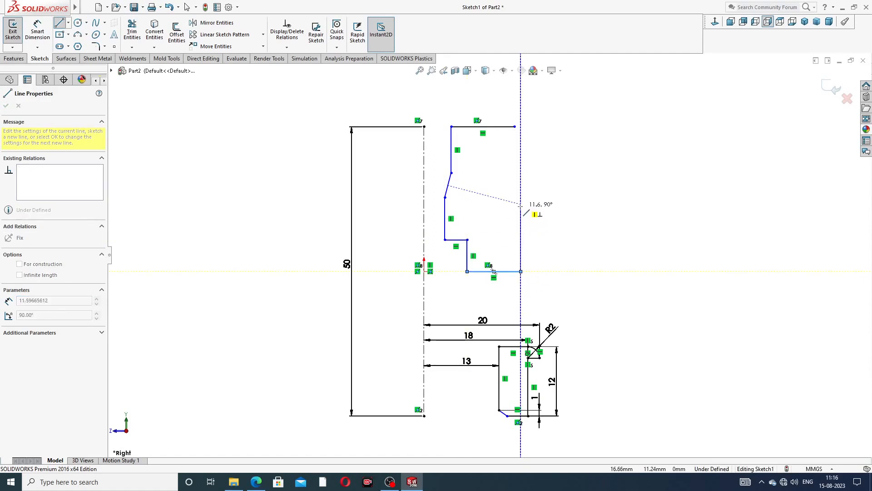
left_click(521, 213)
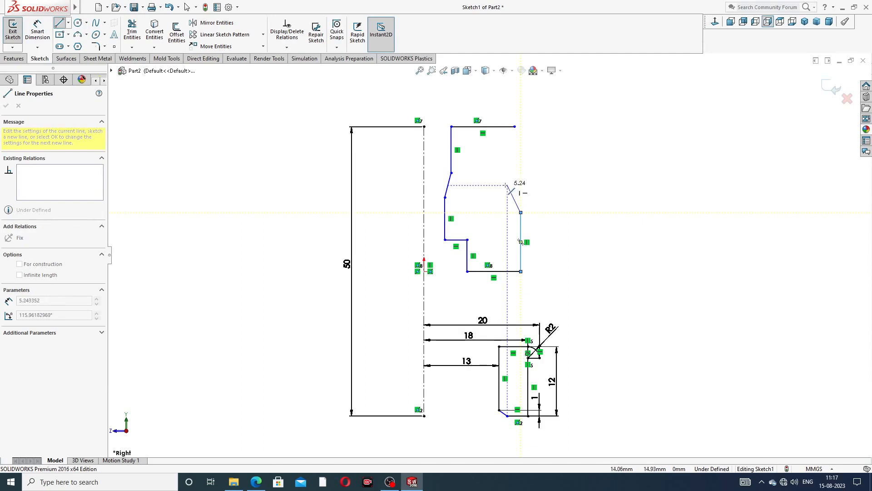
left_click(507, 185)
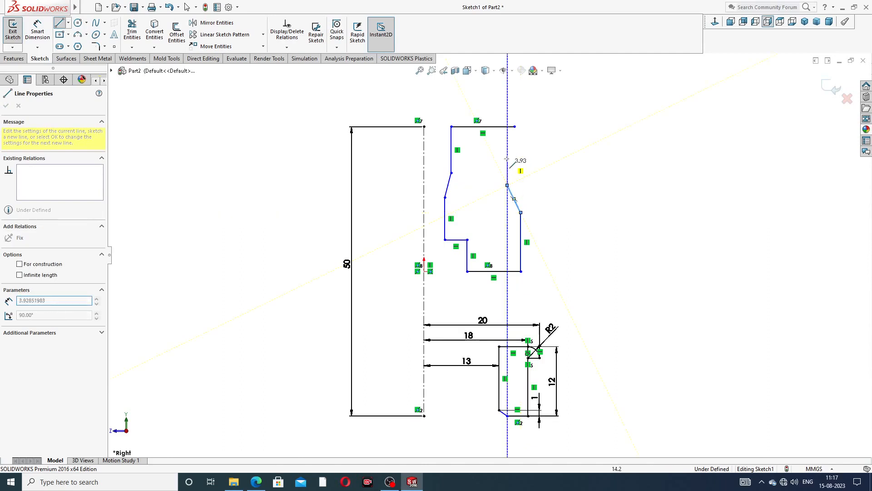
left_click(509, 127)
right_click(545, 126)
left_click(553, 131)
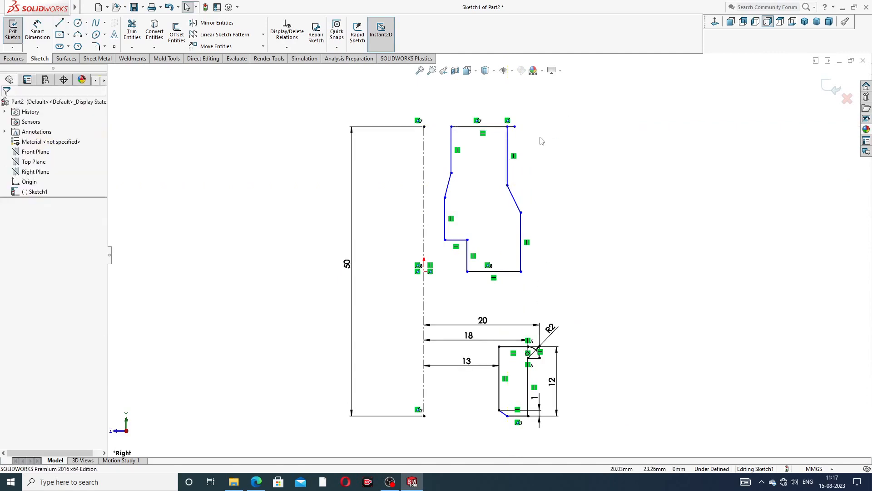
Pull the overhanging outer end of the top line back onto the upper endpoint of the outer vertical line to close the corner
scroll(524, 137, "down", 2)
left_click_drag(498, 135, 488, 135)
scroll(460, 183, "up", 3)
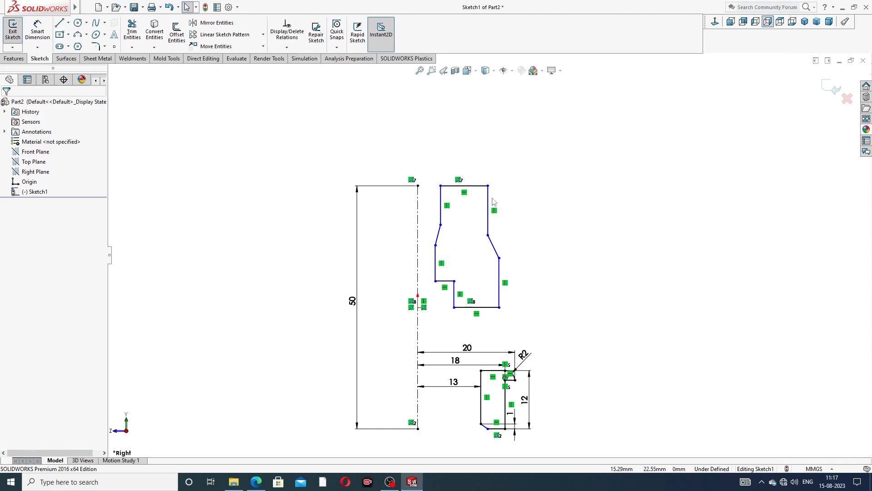
scroll(444, 304, "down", 2)
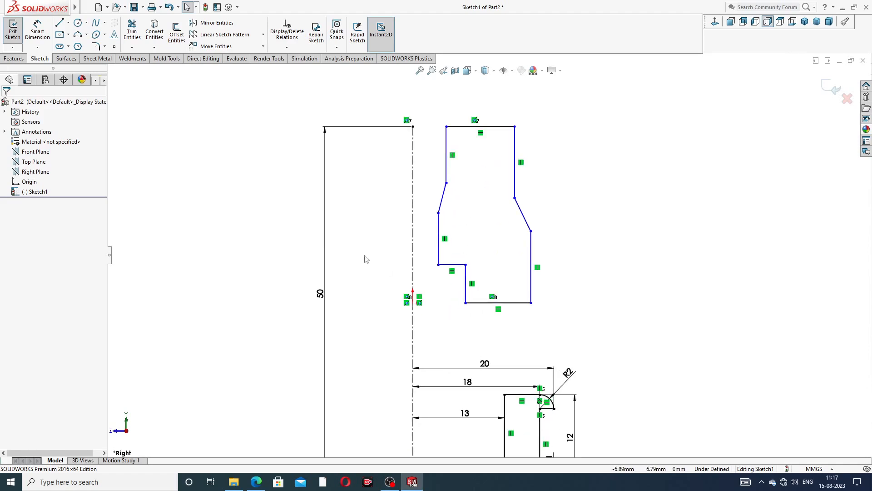
left_click(37, 31)
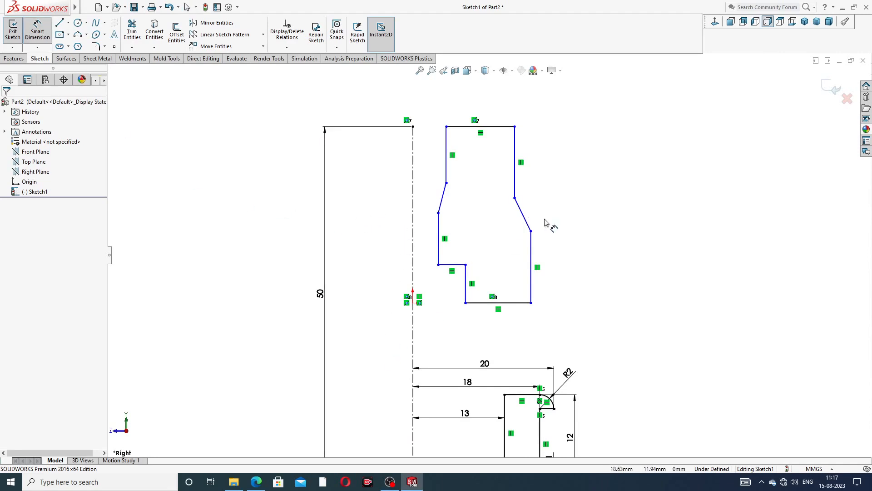
key("f")
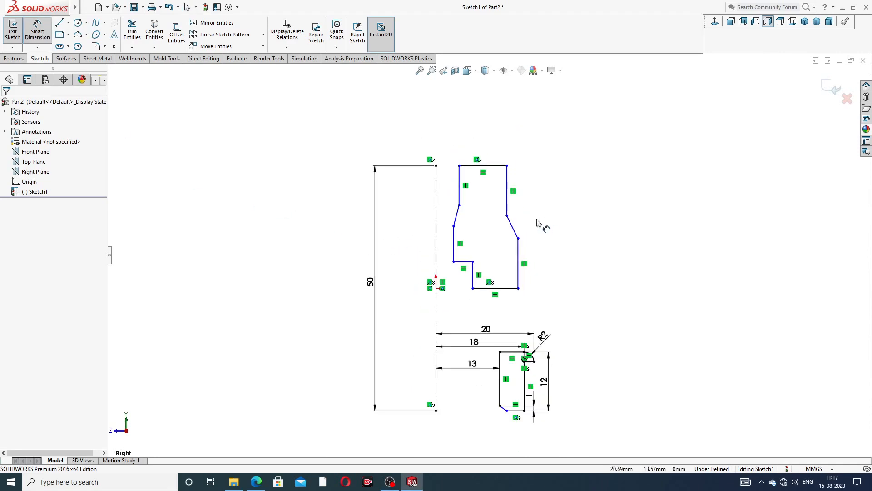
scroll(498, 200, "down", 2)
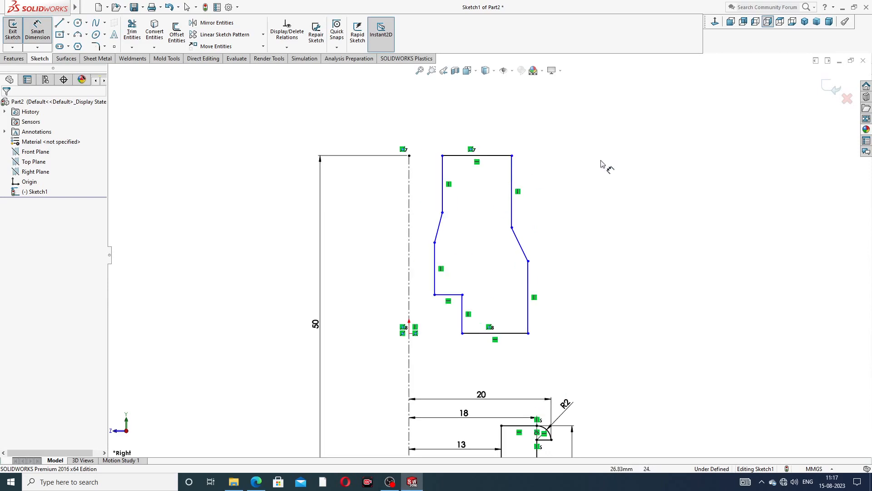
right_click(600, 164)
left_click(632, 135)
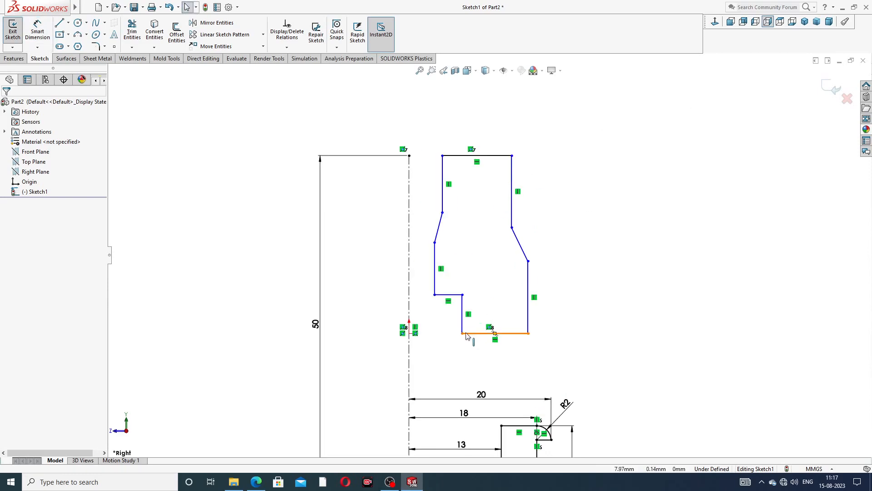
Add a horizontal relation between the origin and the inner endpoint of the profile's base line
left_click(474, 335)
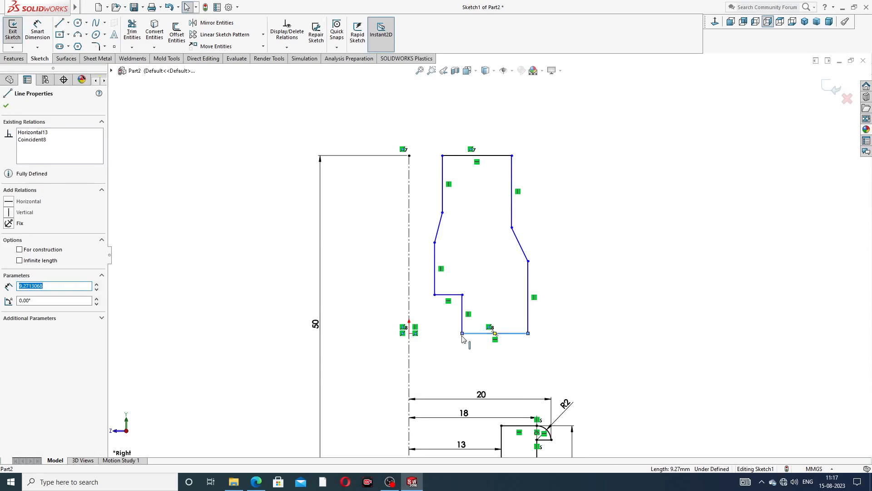
left_click(408, 334, "ctrl")
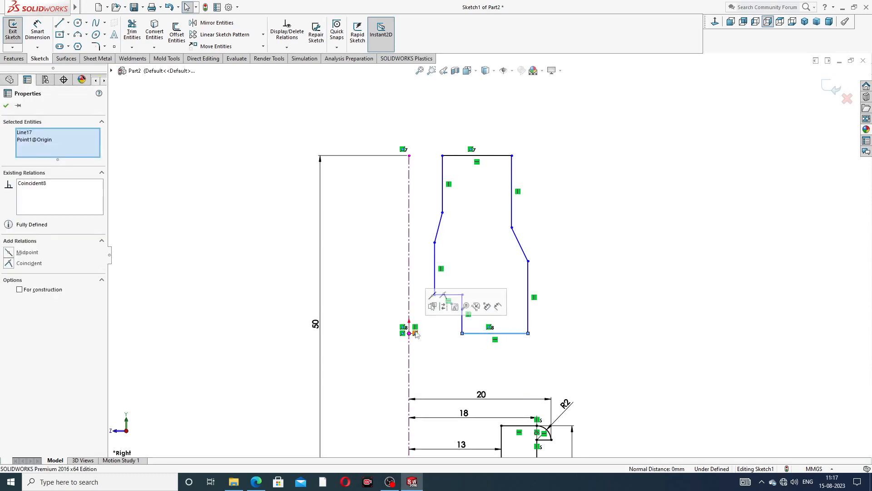
left_click(637, 262)
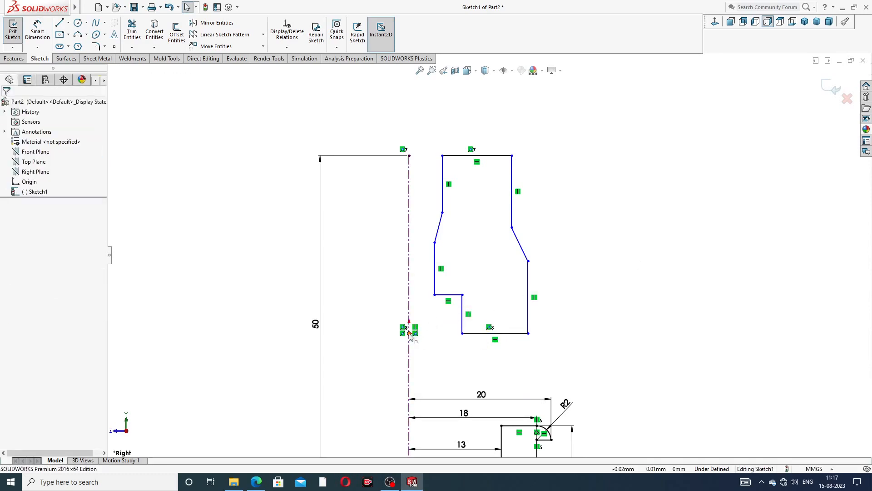
left_click(409, 334)
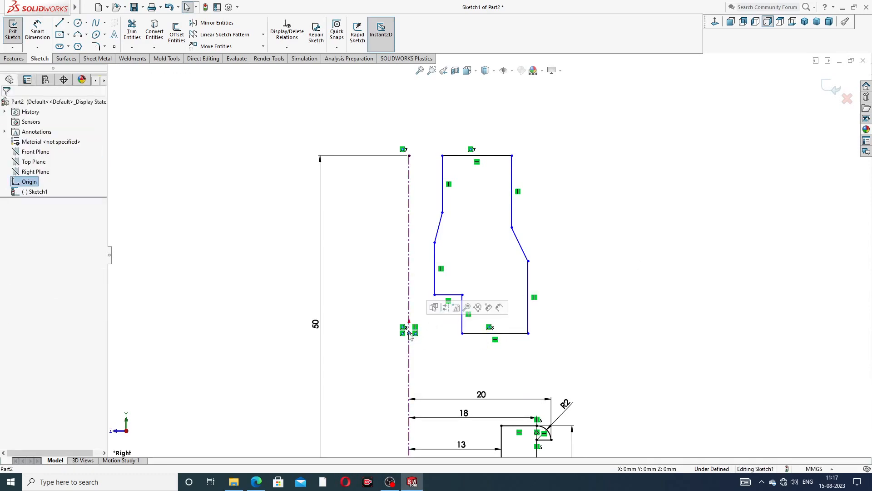
left_click(463, 333, "ctrl")
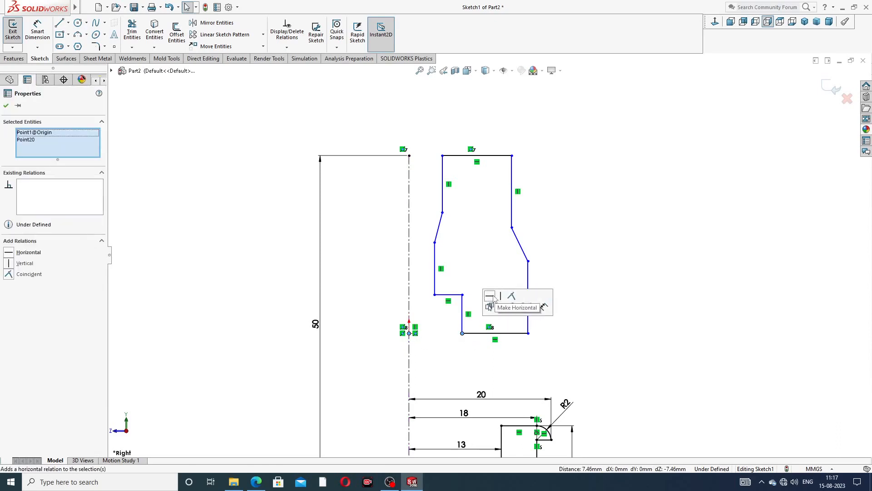
key("Escape")
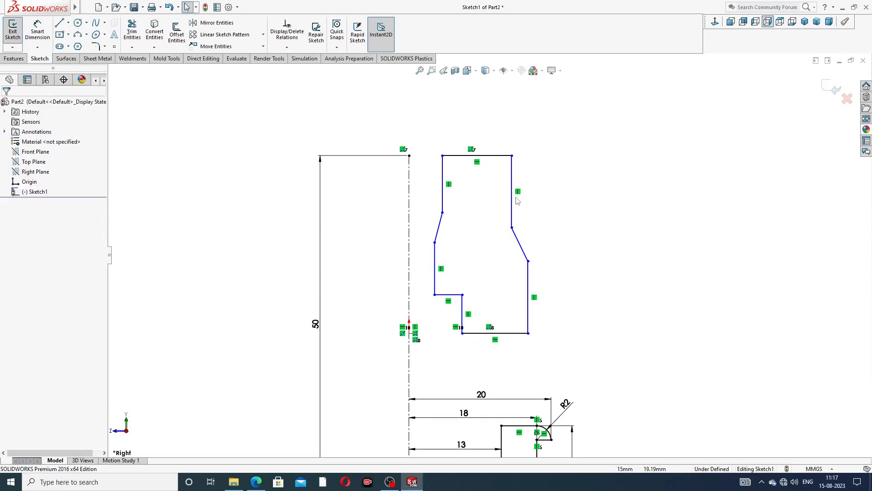
Add a horizontal relation between the centerline's upper endpoint and the inner endpoint of the profile's top line
left_click(410, 156)
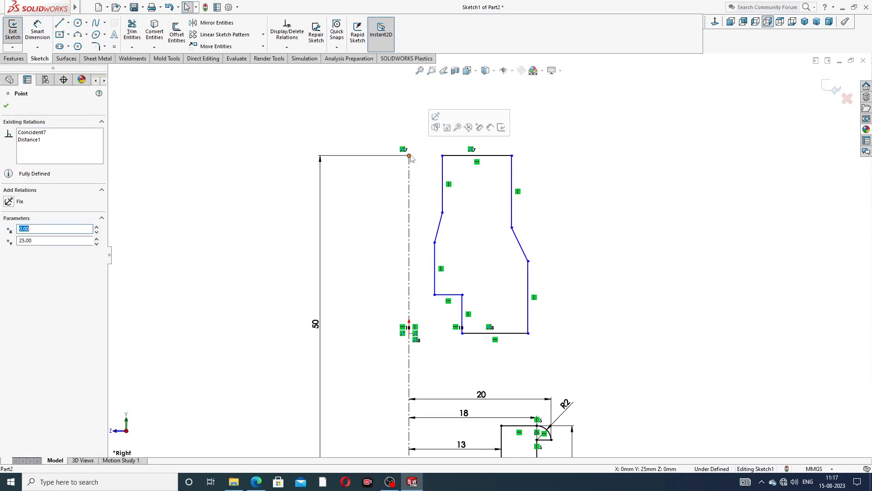
left_click(443, 156, "ctrl")
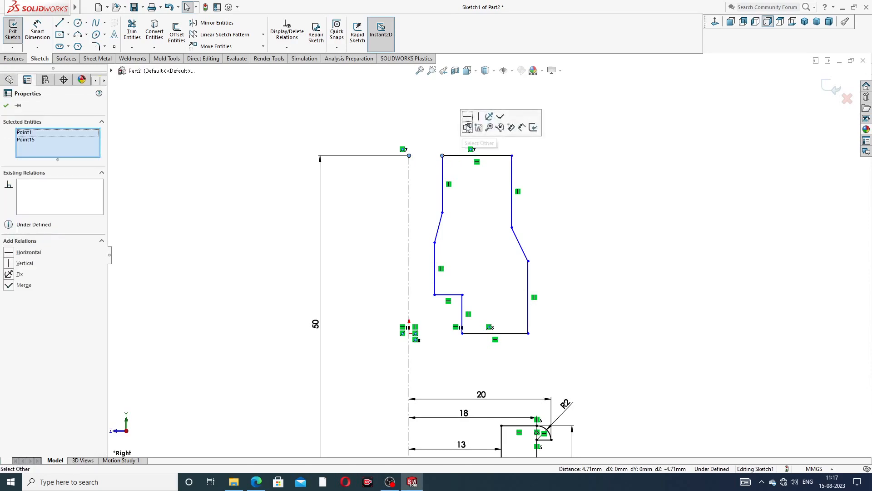
left_click(468, 116)
left_click(569, 158)
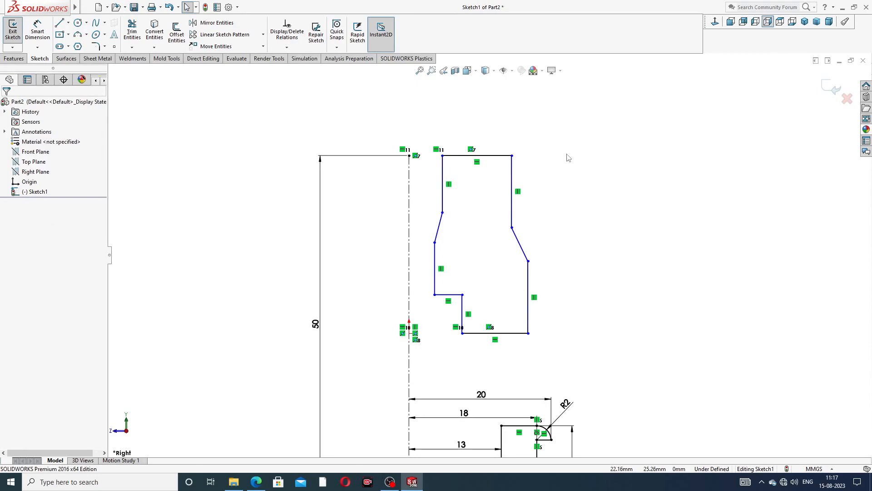
Dimension the upper outer vertical line at 10 mm from the centerline
left_click(40, 33)
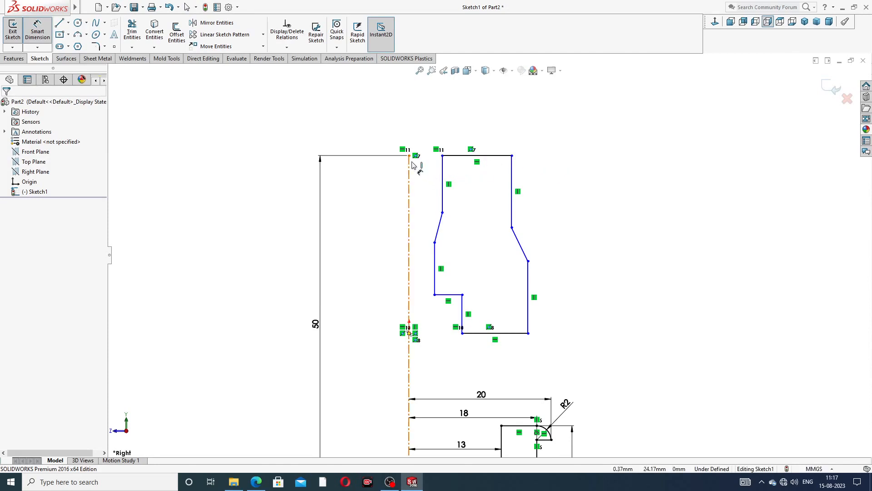
left_click(409, 169)
left_click(511, 160)
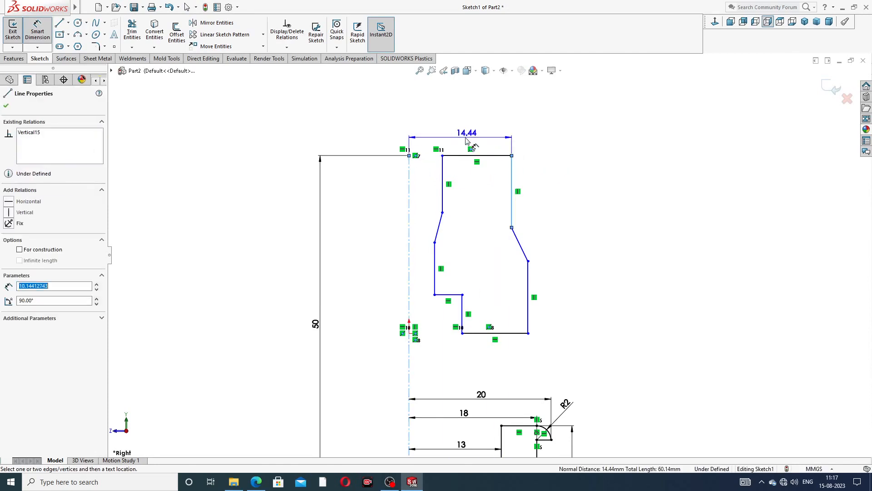
left_click(458, 135)
type("10")
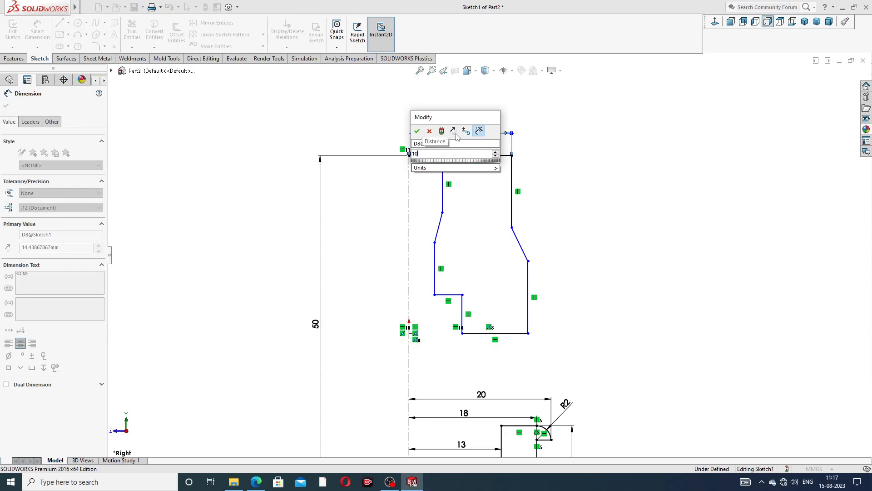
key("Return")
left_click(528, 144)
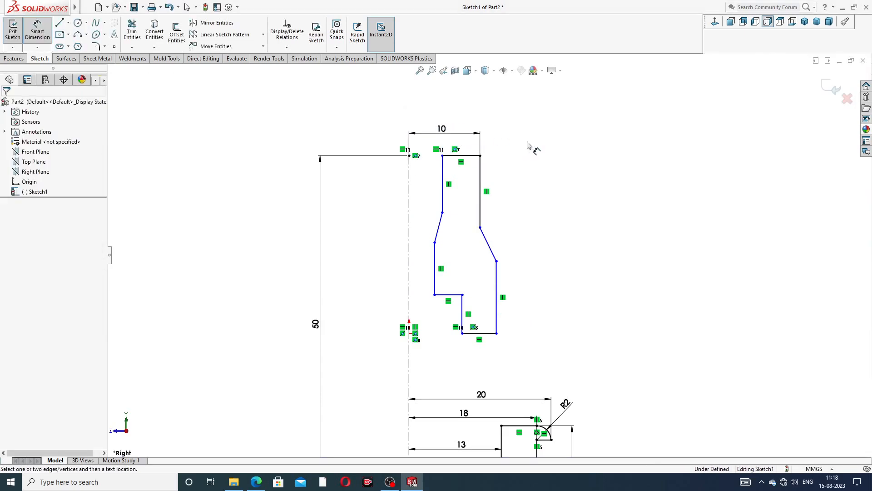
Dimension the lower outer vertical line at 12 mm from the centerline, placing the dimension above the 10 mm one
left_click(497, 276)
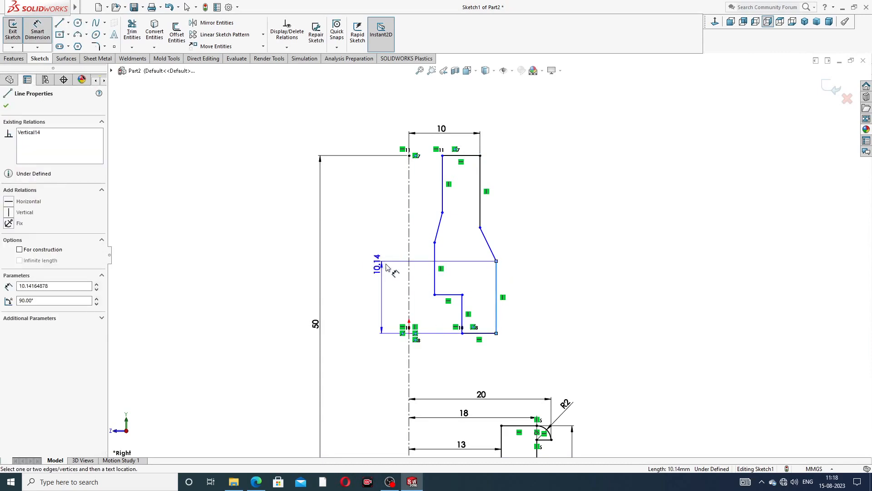
left_click(409, 256)
left_click(451, 110)
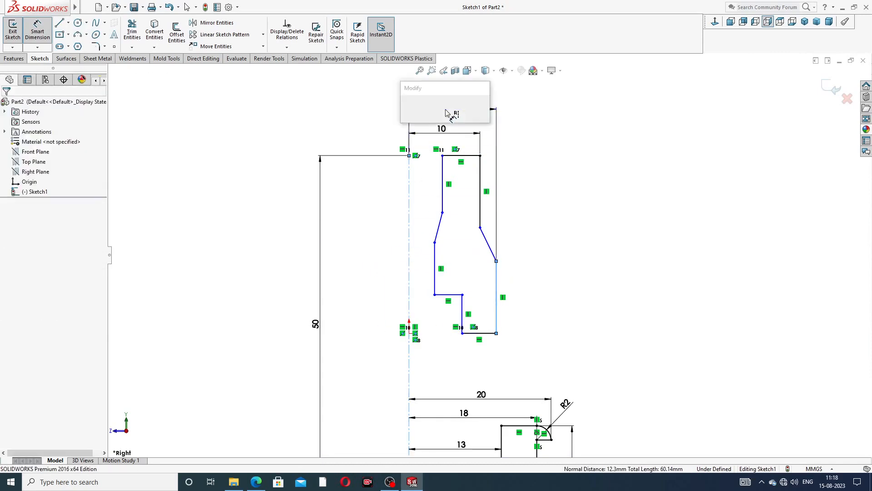
type("12")
key("Return")
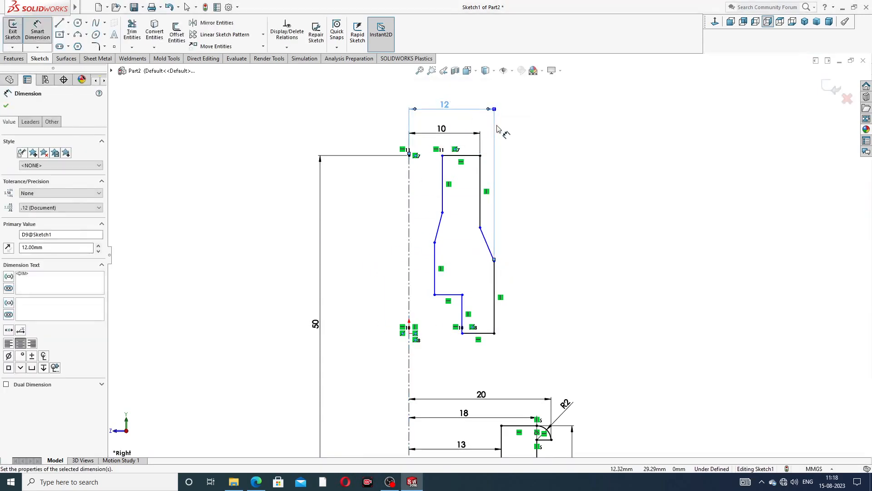
scroll(539, 173, "up", 2)
left_click(571, 245)
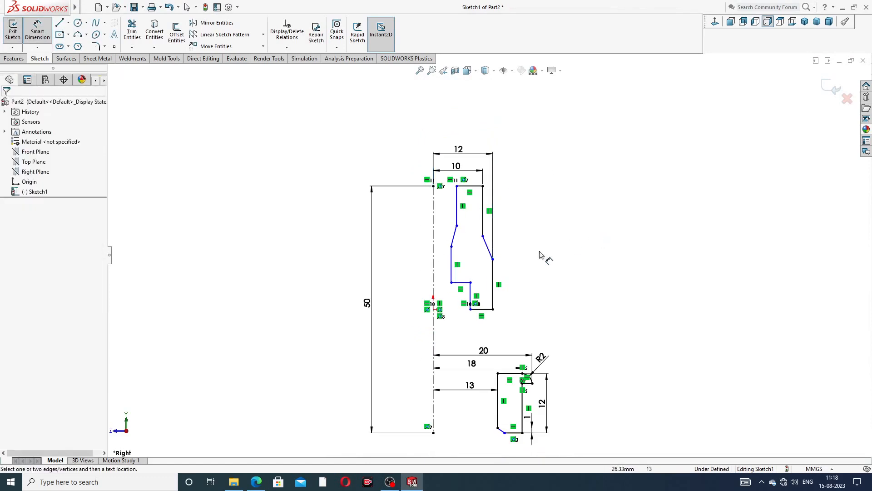
Dimension the vertical height of the outer slanted line as 1 mm
scroll(570, 230, "down", 1)
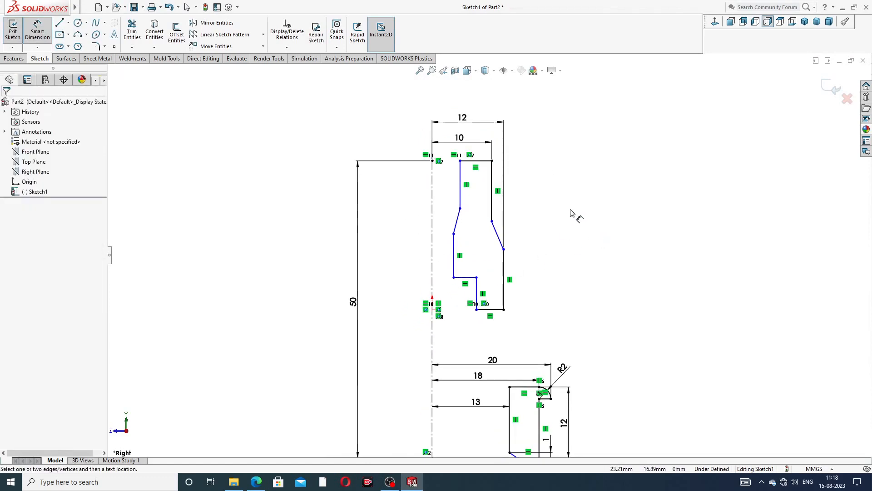
left_click(498, 236)
left_click(527, 233)
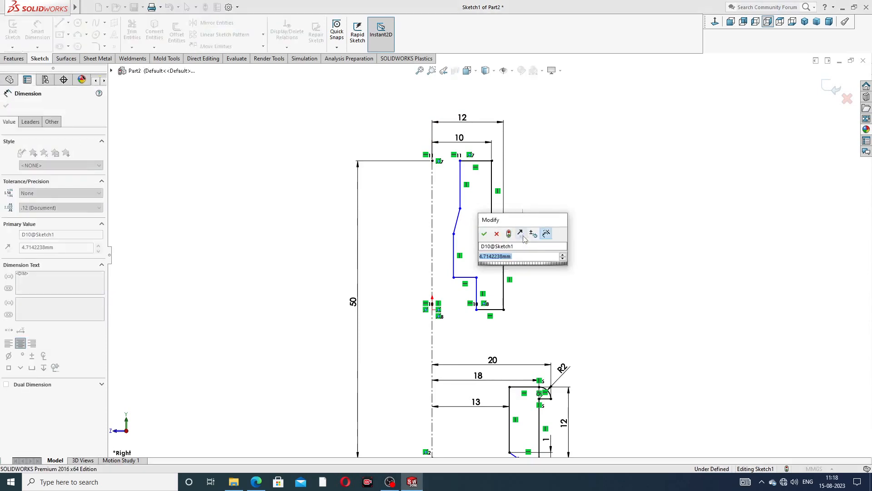
type("1")
key("Return")
left_click(571, 209)
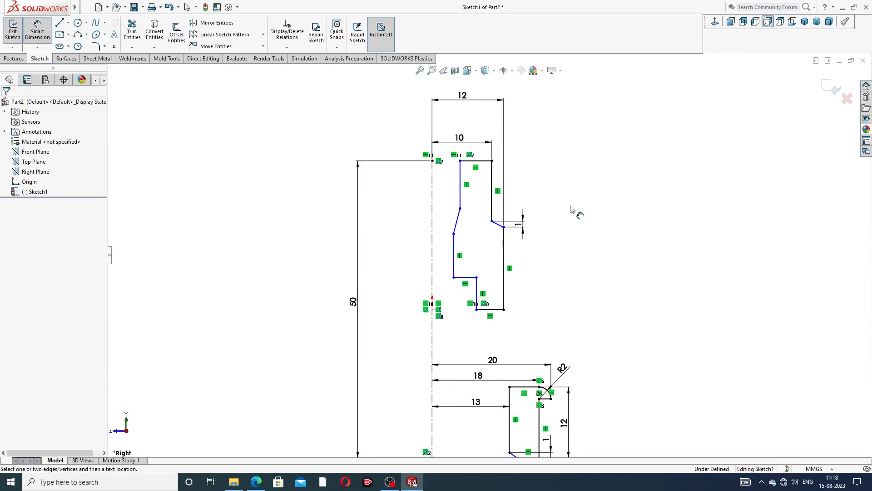
Dimension the upper inner vertical line at 7 mm from the centerline
left_click(460, 180)
left_click(432, 179)
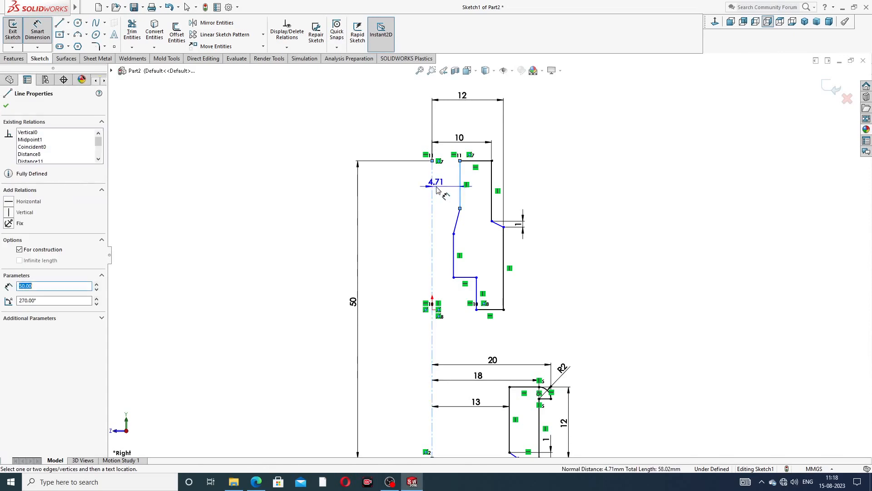
left_click(443, 185)
type("7")
key("Return")
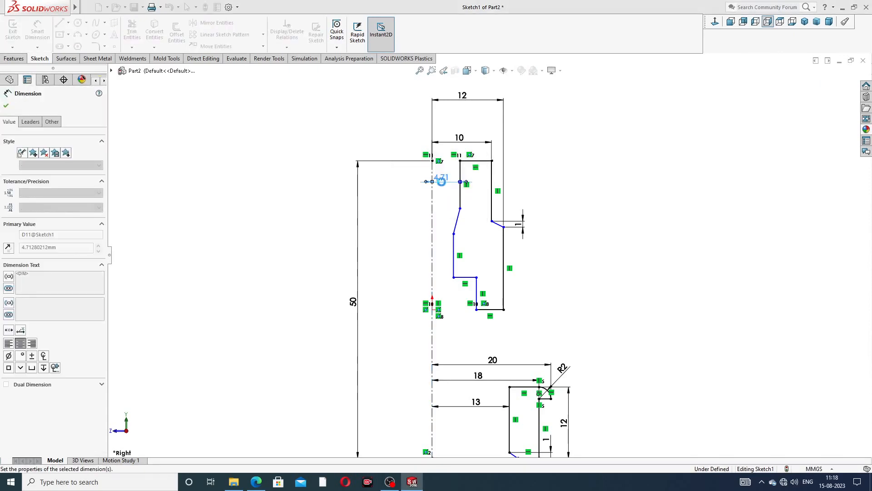
left_click(588, 179)
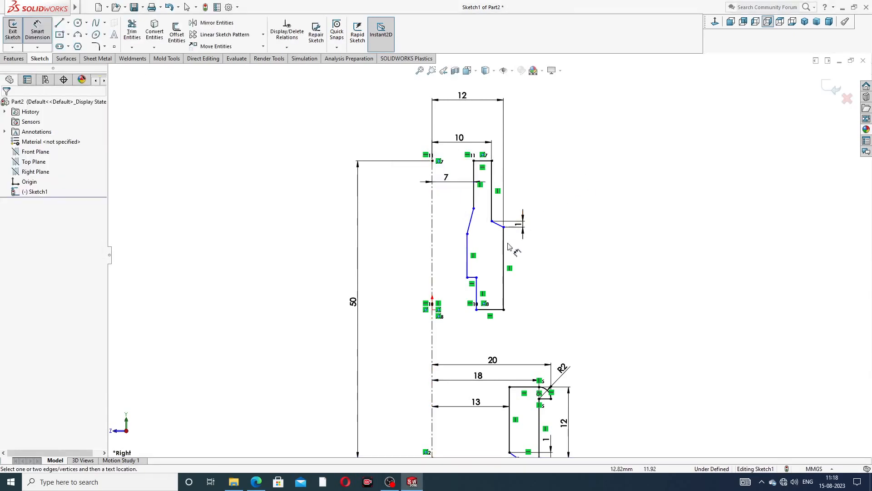
Dimension the lowest inner vertical line, just above the base, at 7 mm from the centerline
scroll(473, 314, "up", 2)
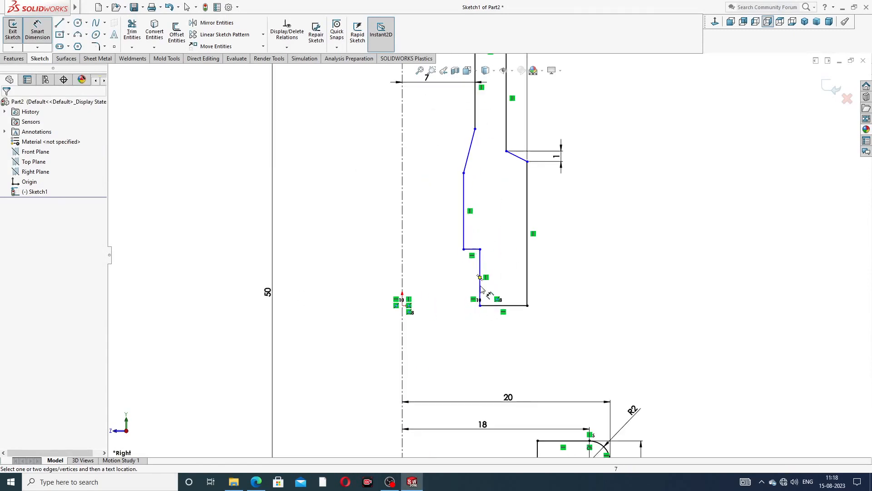
left_click(480, 289)
left_click(402, 271)
left_click(428, 274)
type("7")
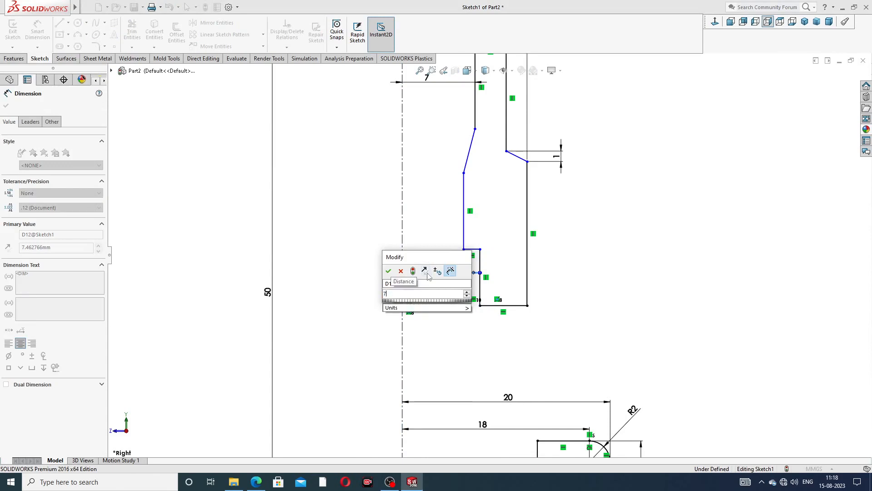
key("Return")
left_click(583, 235)
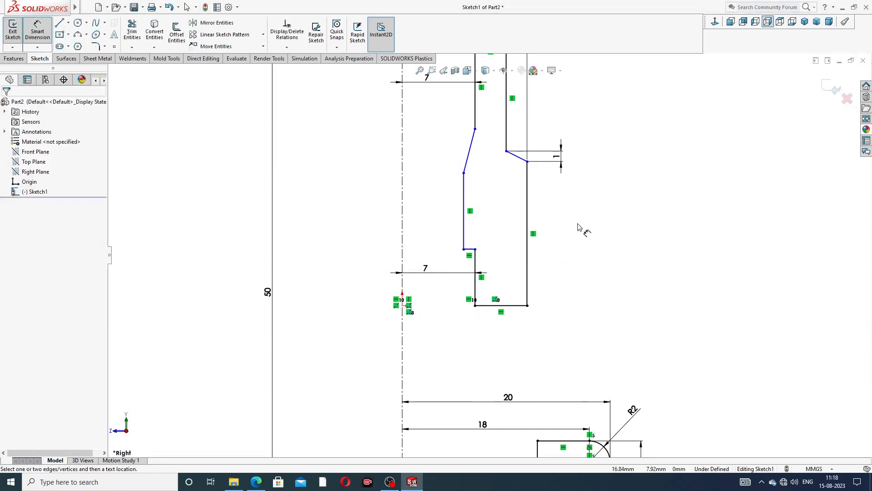
Dimension the middle inner vertical line at 6 mm from the centerline
left_click(464, 227)
left_click(402, 218)
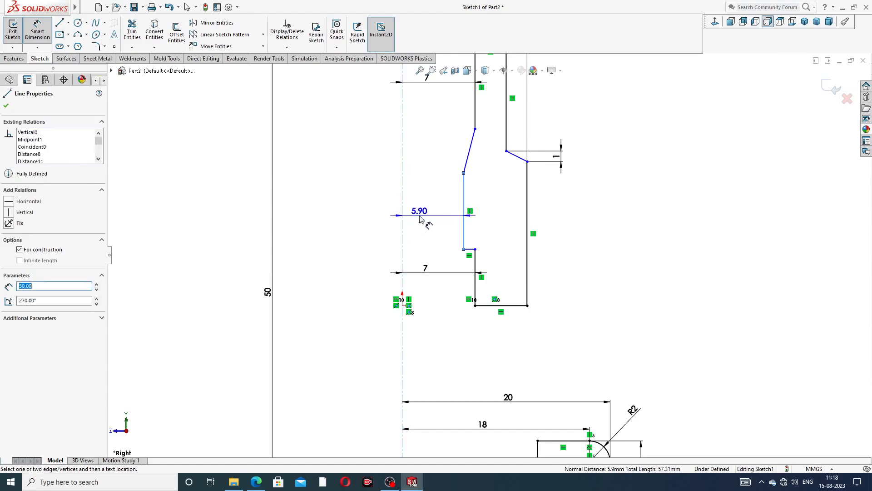
left_click(421, 219)
type("6")
key("Return")
left_click(568, 212)
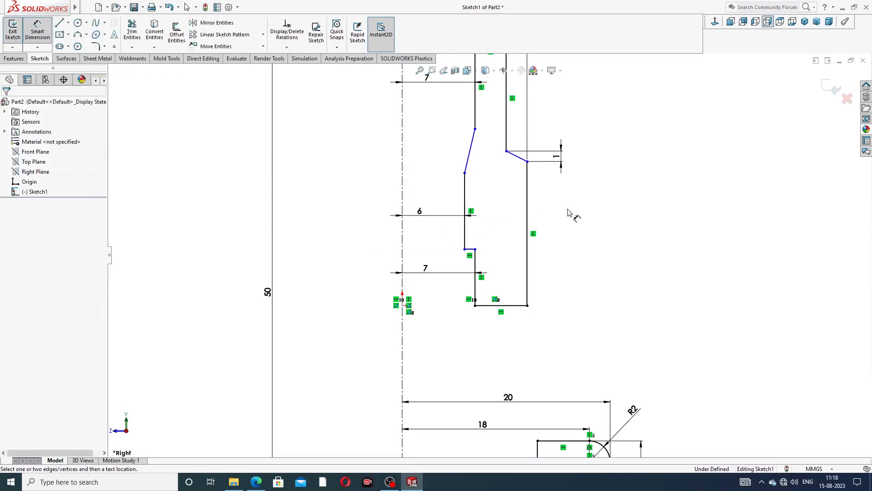
Dimension the vertical height of the inner slanted line as 1 mm
left_click(471, 157)
left_click(435, 153)
type("1")
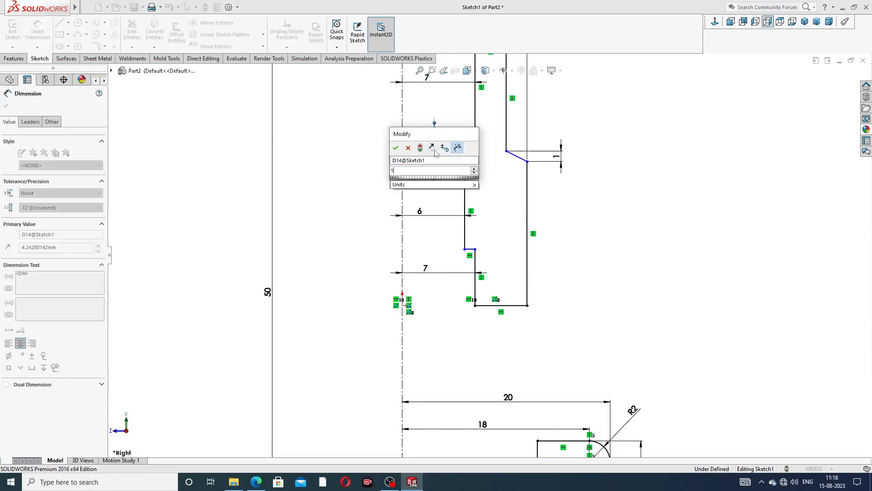
key("Return")
left_click(564, 186)
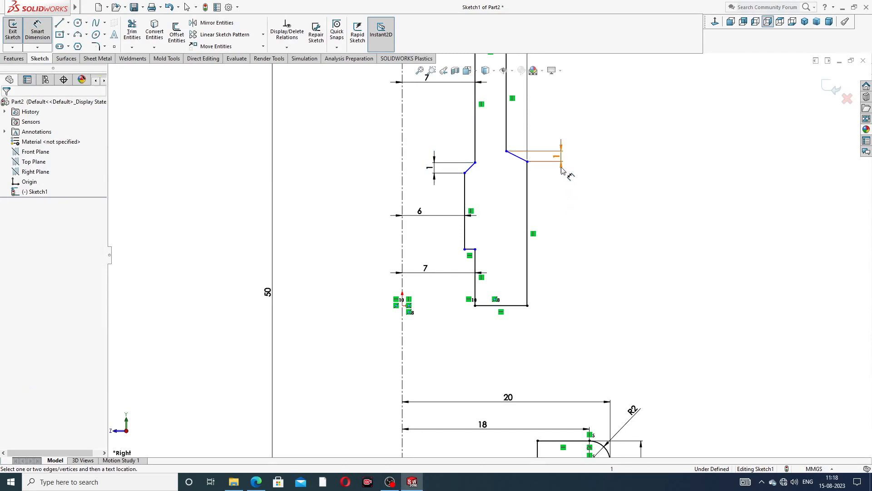
Dimension the length of the upper outer vertical line as 11 mm
scroll(534, 145, "up", 2)
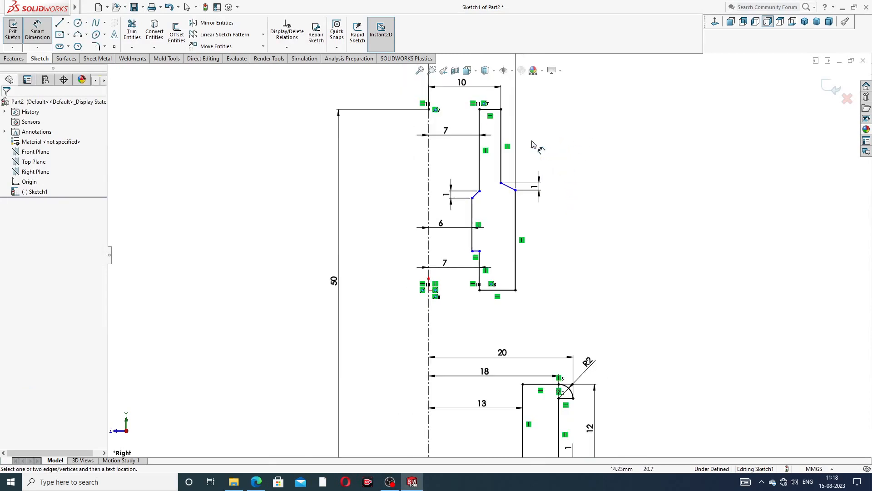
scroll(486, 205, "down", 1)
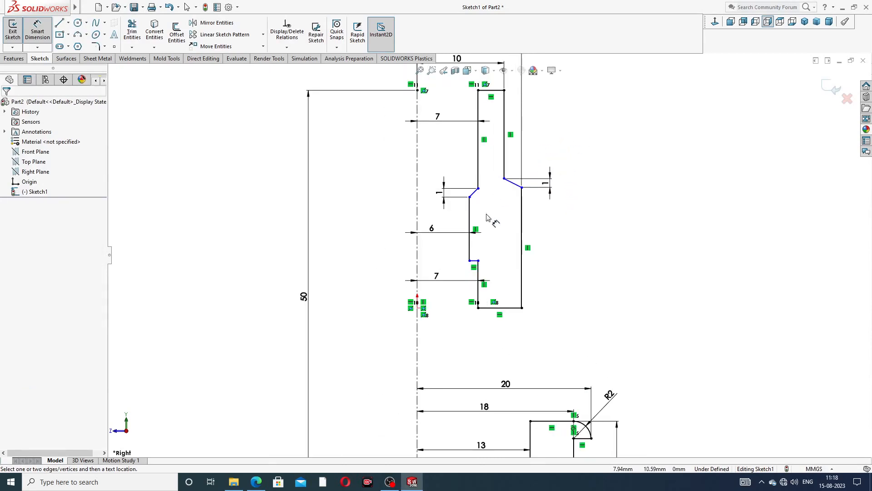
scroll(481, 302, "down", 10)
scroll(522, 247, "up", 10)
scroll(500, 112, "up", 6)
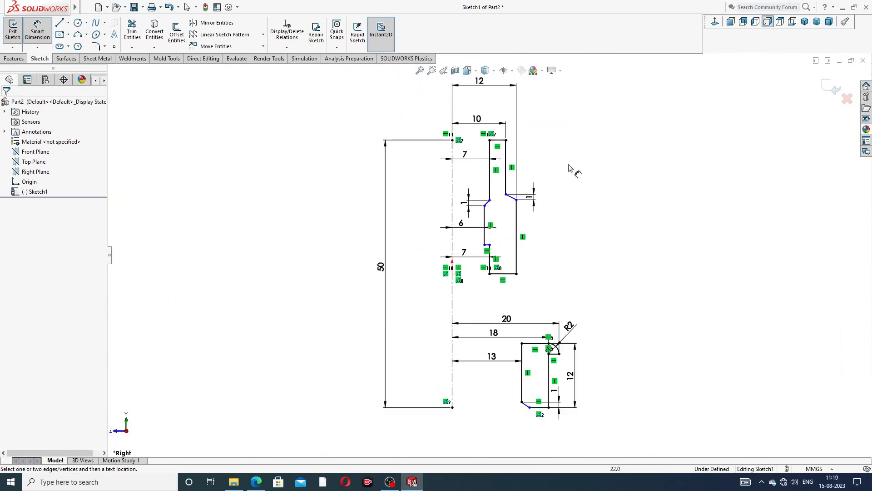
scroll(527, 175, "down", 3)
left_click(466, 168)
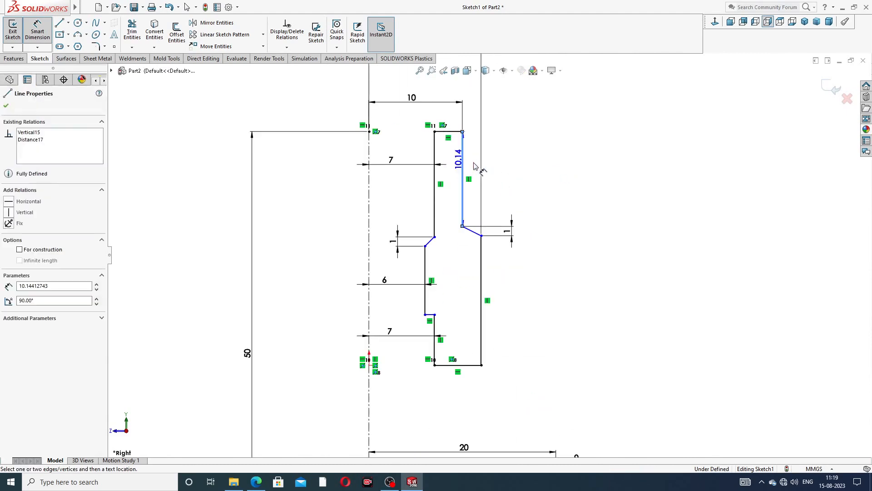
left_click(504, 168)
type("11")
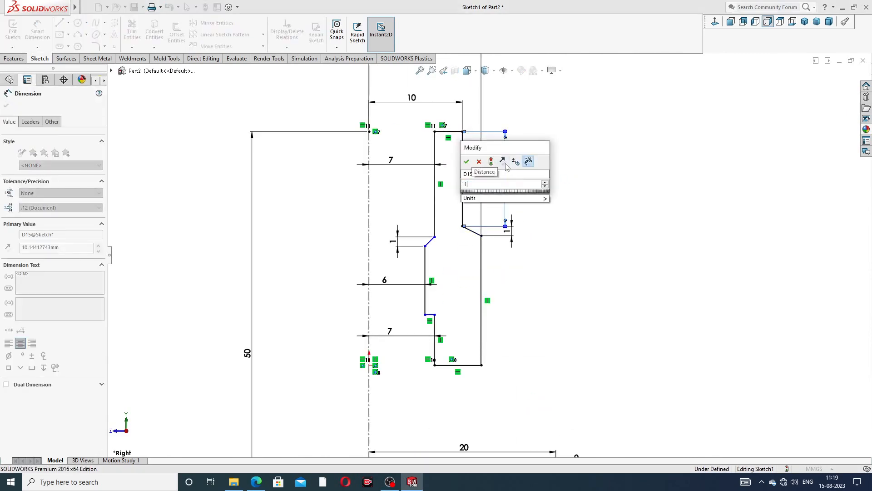
key("Return")
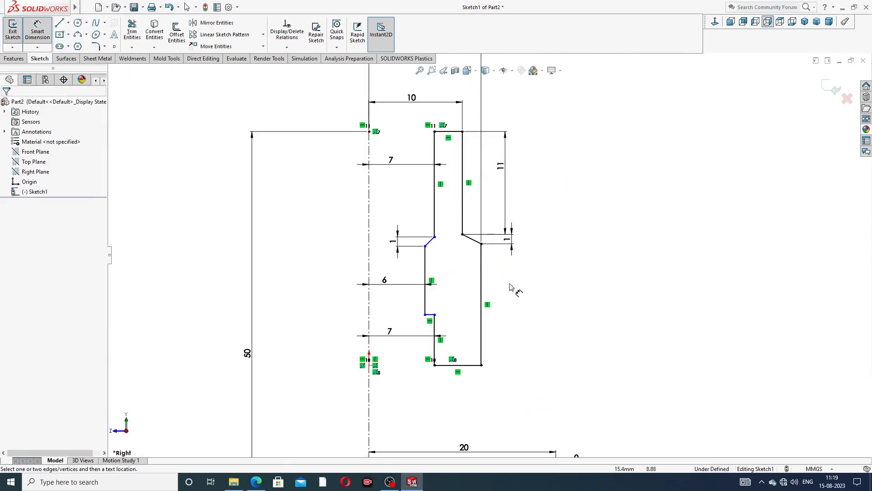
left_click(484, 288)
left_click(516, 307)
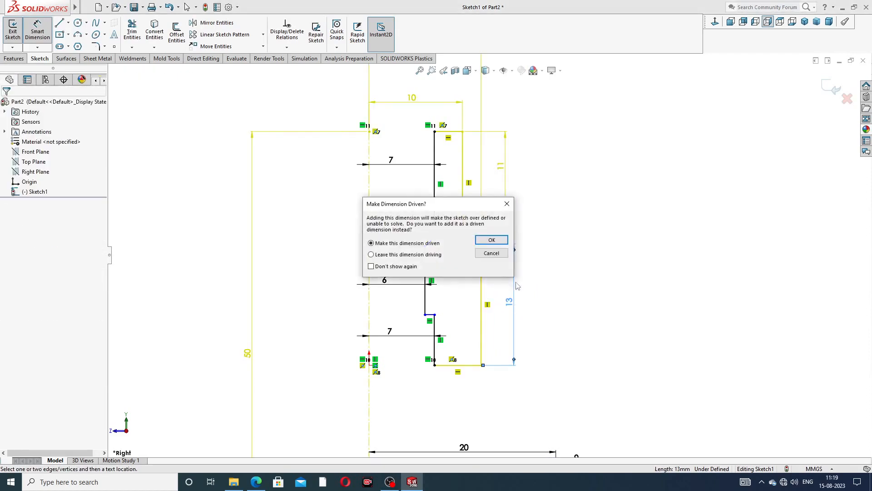
left_click(507, 203)
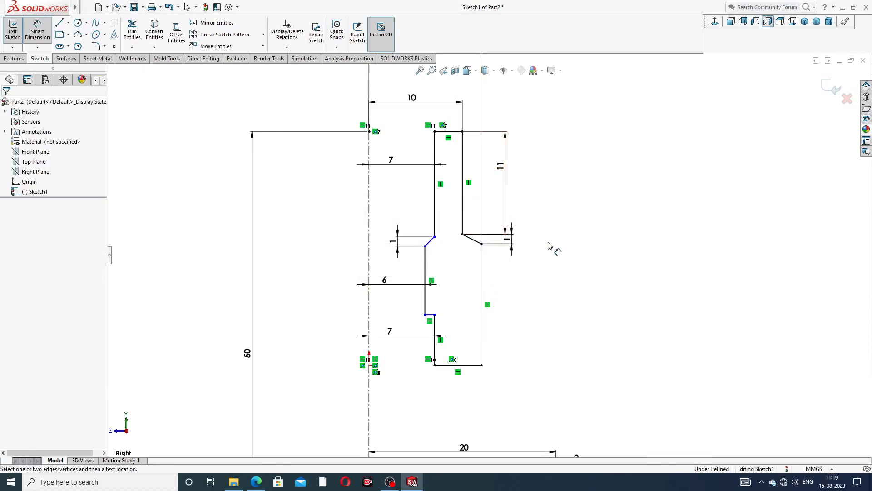
scroll(527, 284, "up", 1)
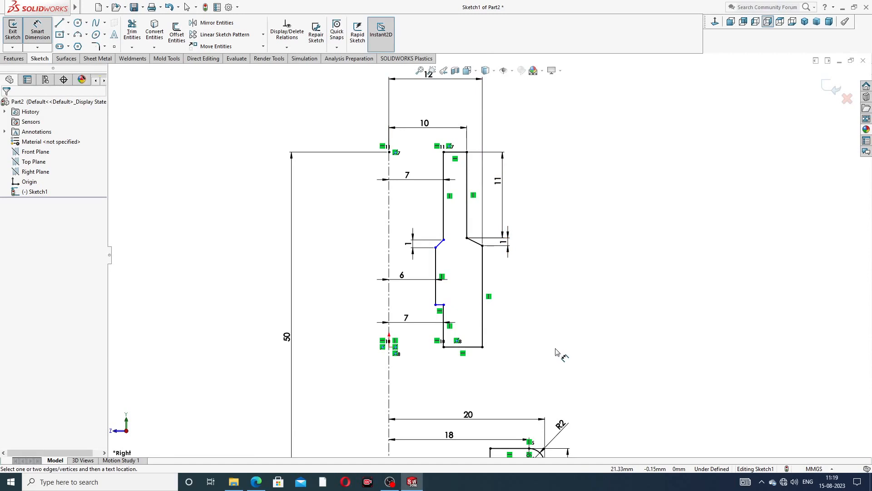
Leave dimensioning and delete the horizontal base line of the upper profile
right_click(619, 228)
left_click(650, 137)
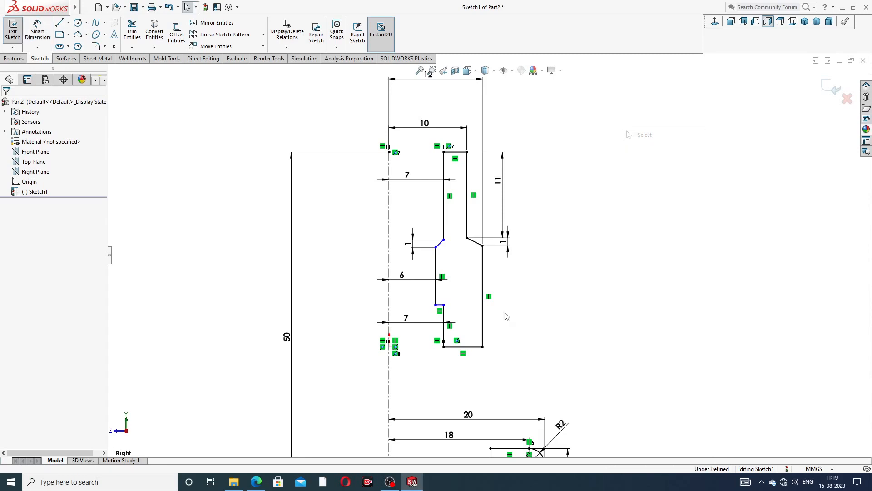
left_click(456, 347)
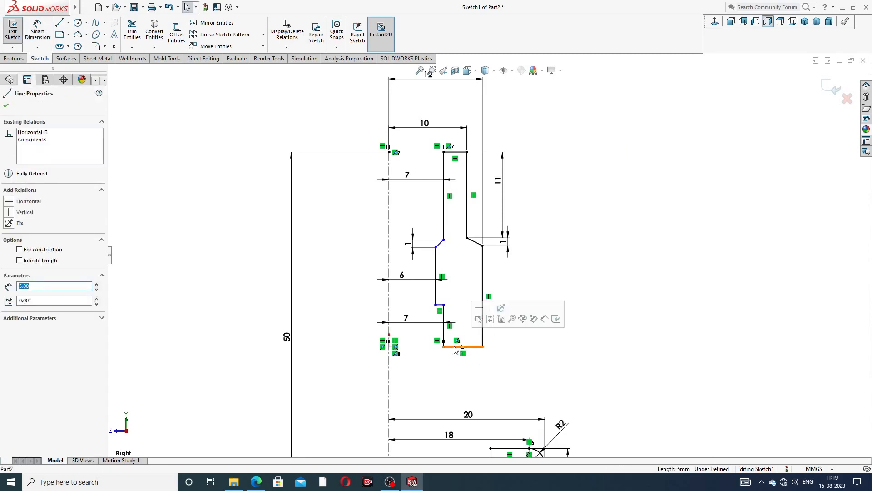
key("Delete")
scroll(457, 351, "down", 3)
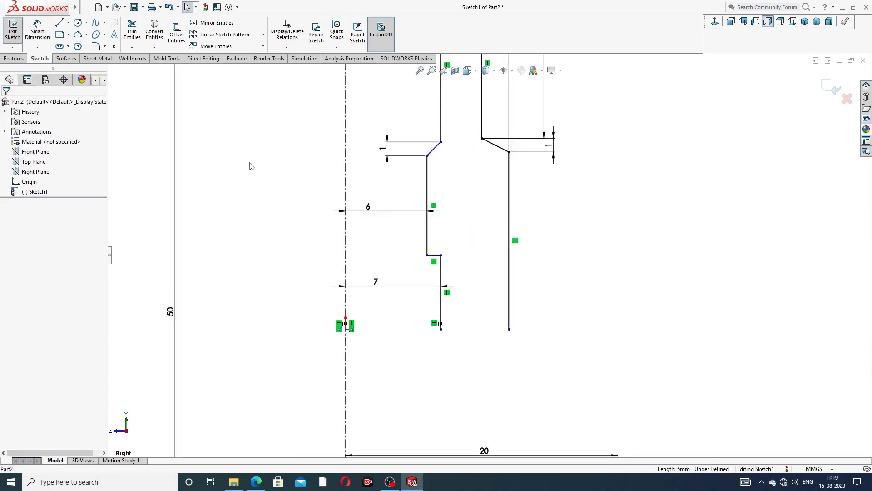
Delete the horizontal relation that ties the lowest inner line's bottom endpoint to the origin
left_click(442, 328)
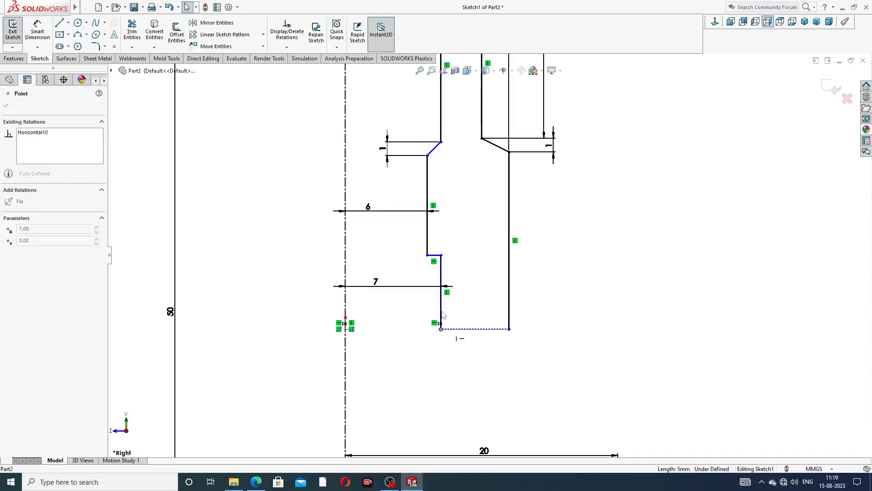
left_click_drag(441, 312, 450, 314)
left_click(441, 329)
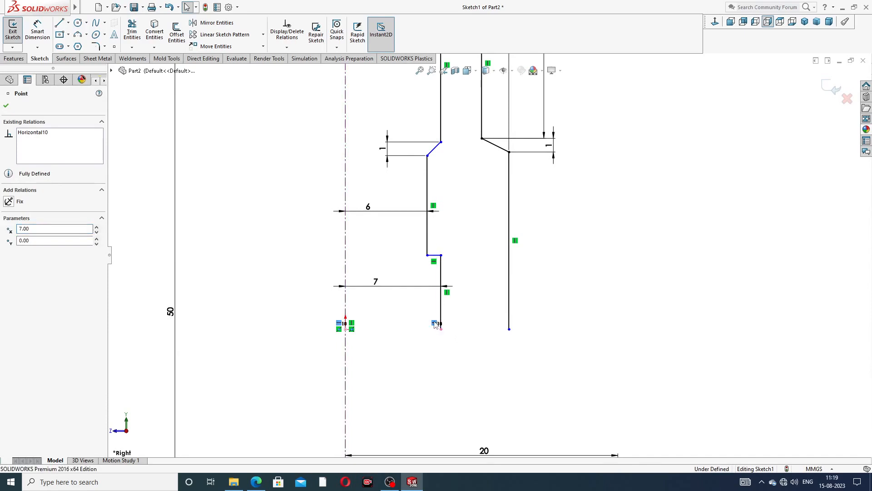
key("Delete")
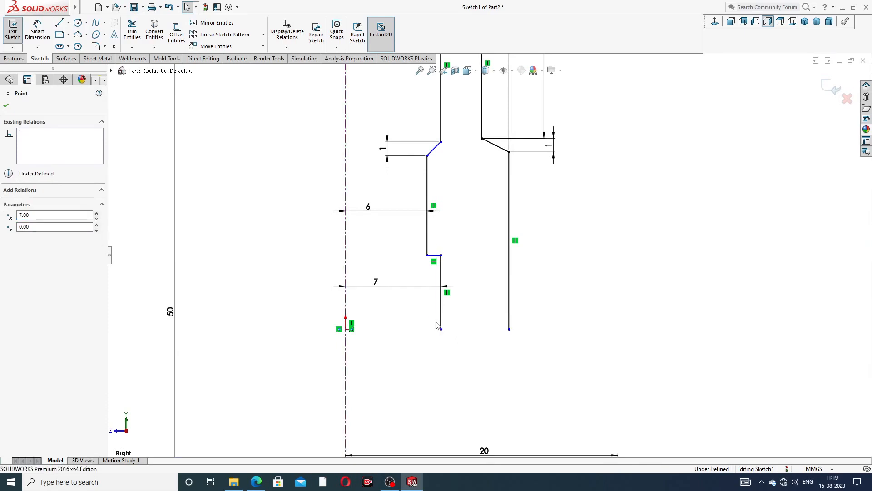
Draw a new horizontal base line joining the bottom endpoints of the lowest inner and outer vertical lines
left_click(59, 24)
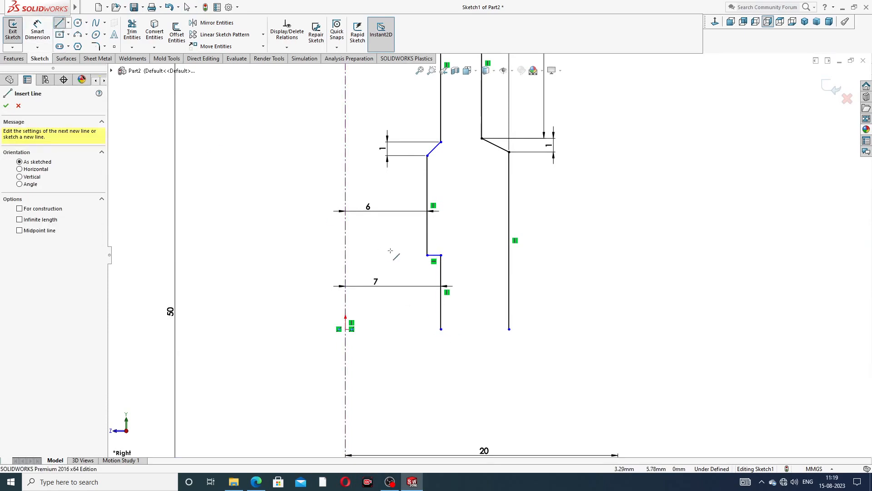
left_click(441, 329)
left_click(509, 329)
right_click(589, 271)
left_click(604, 279)
Shift the base line vertically and bring it back so its outer end meets the outer vertical line's bottom endpoint
left_click_drag(492, 328, 488, 315)
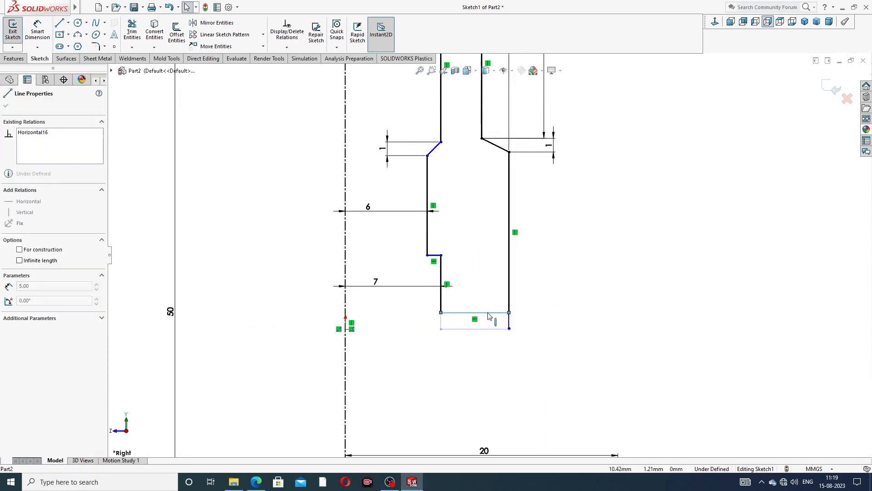
left_click(550, 323)
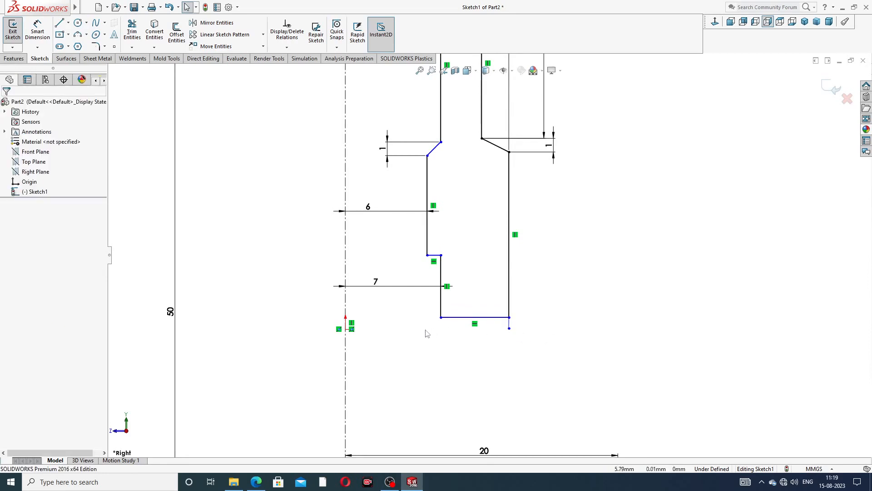
left_click(507, 319)
left_click_drag(507, 318, 508, 332)
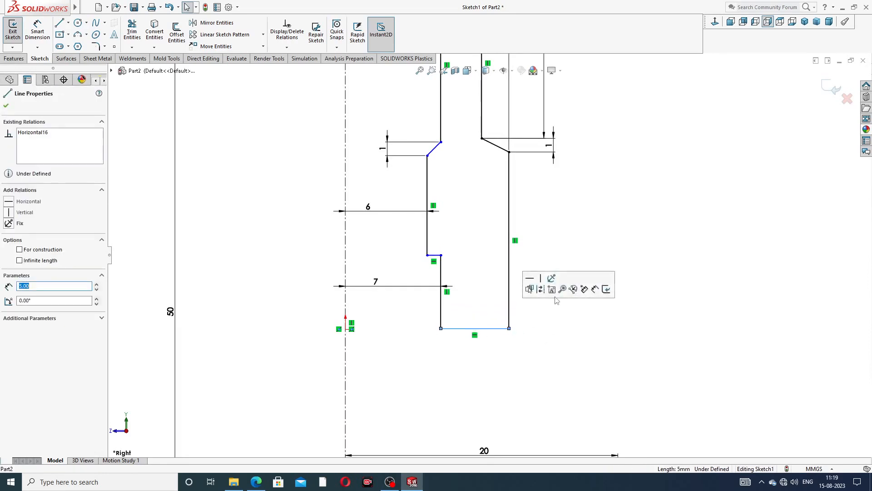
left_click(537, 220)
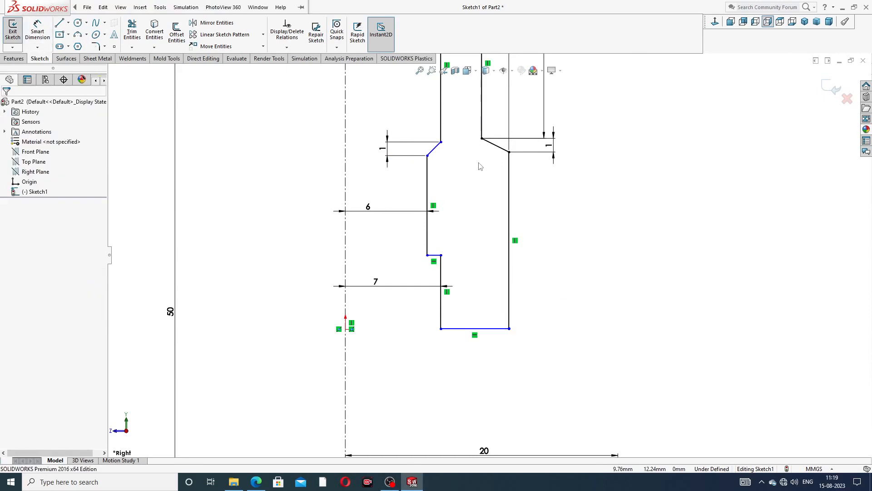
Dimension the length of the lower outer vertical line as 11 mm
left_click(38, 31)
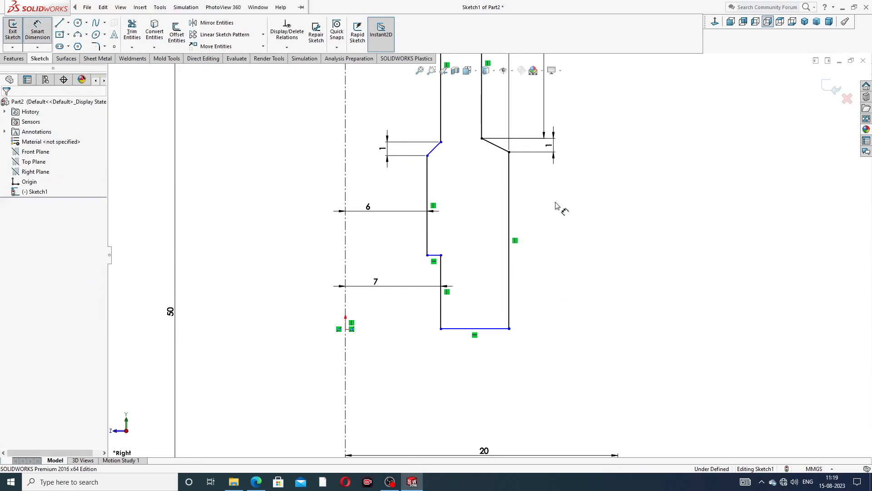
left_click(509, 203)
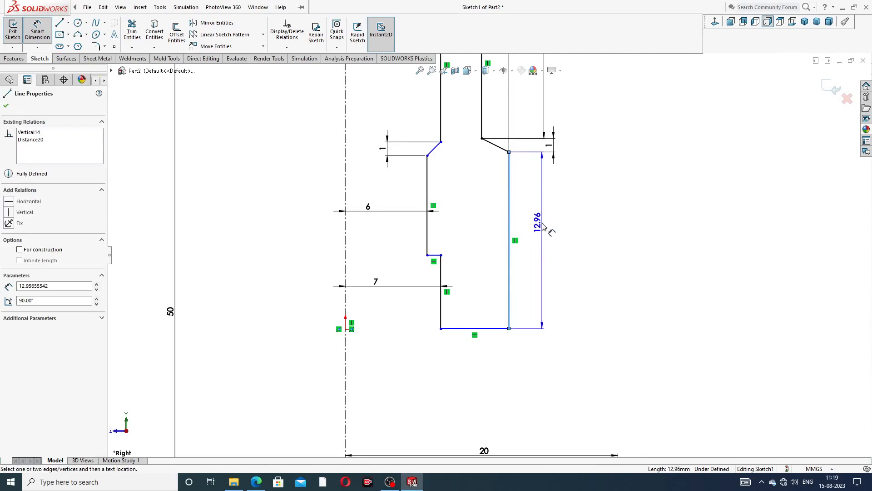
left_click(543, 227)
type("11")
key("Return")
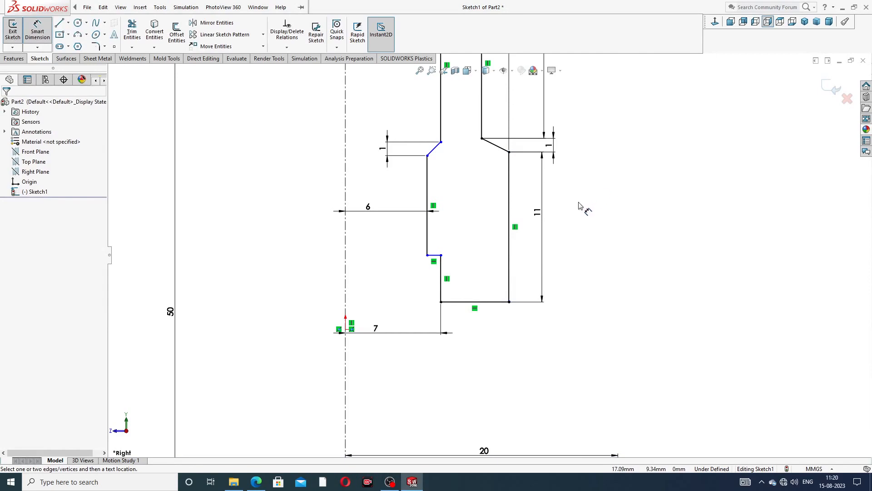
Reposition the lower 7 mm dimension above the base, level with the lowest inner vertical line
scroll(578, 203, "up", 1)
scroll(464, 291, "up", 3)
left_click_drag(461, 293, 482, 269)
Dimension the length of the lowest inner vertical line as 8 mm
scroll(475, 259, "down", 4)
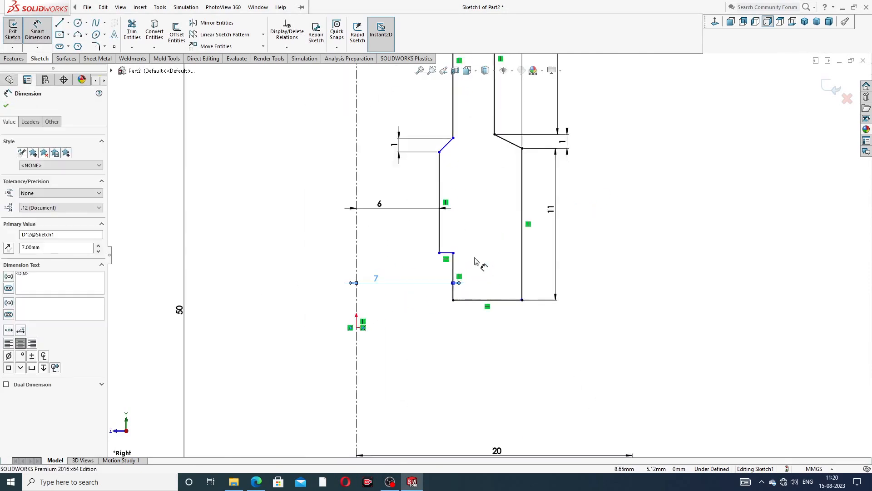
left_click(446, 276)
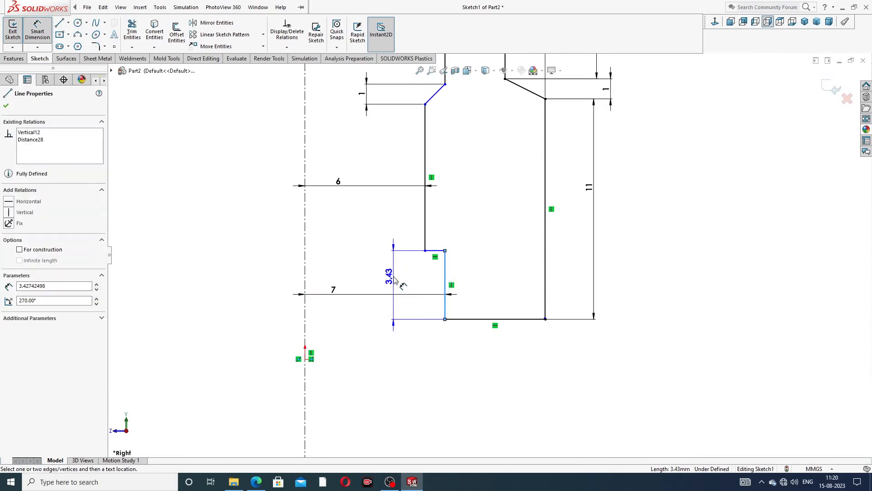
left_click(394, 280)
type("8")
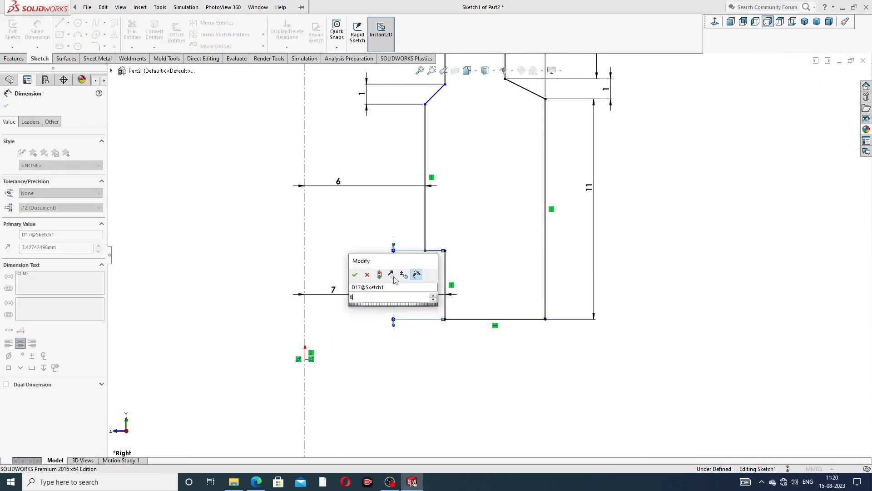
key("Return")
left_click(500, 232)
Dimension the length of the middle inner vertical line as 3.5 mm
scroll(478, 188, "up", 3)
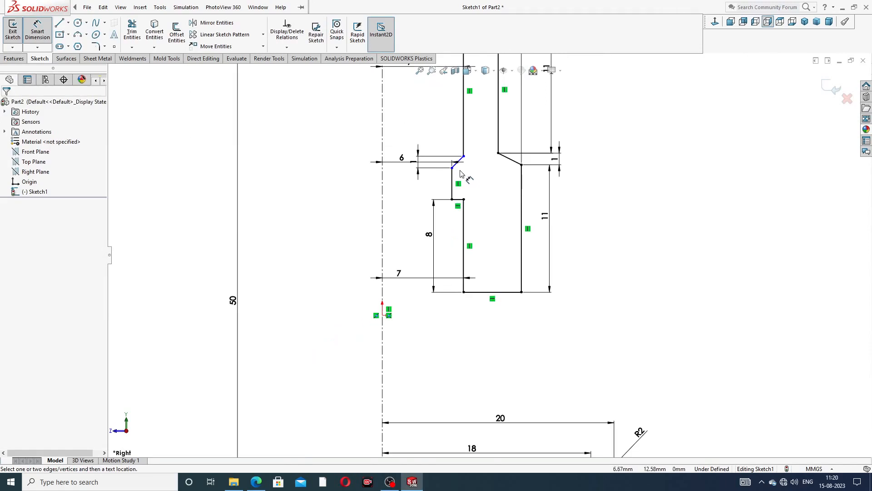
left_click(452, 183)
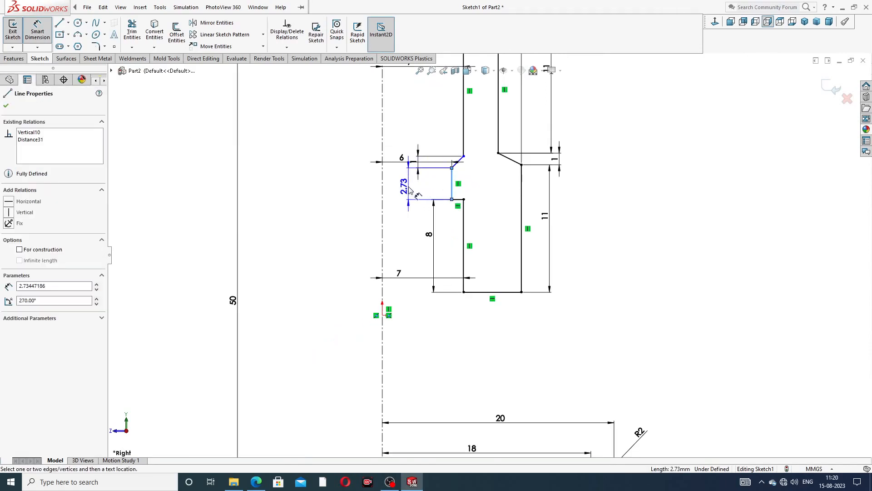
left_click(362, 184)
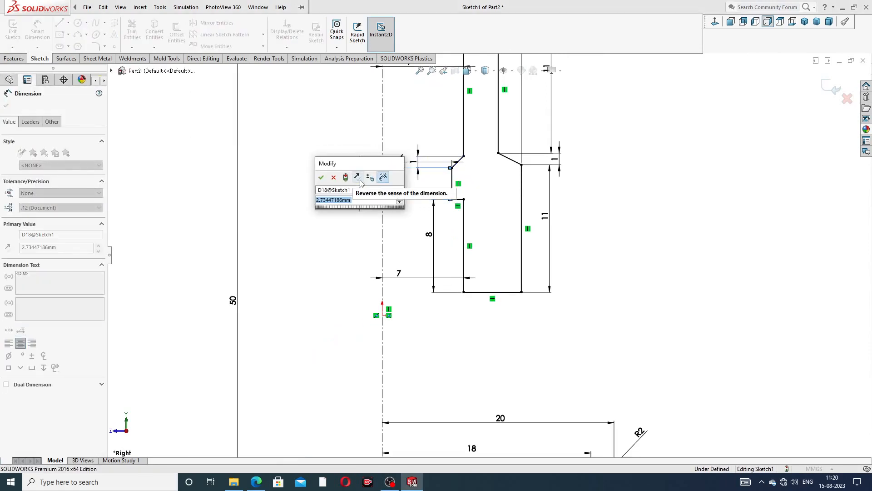
type("3.5")
key("Return")
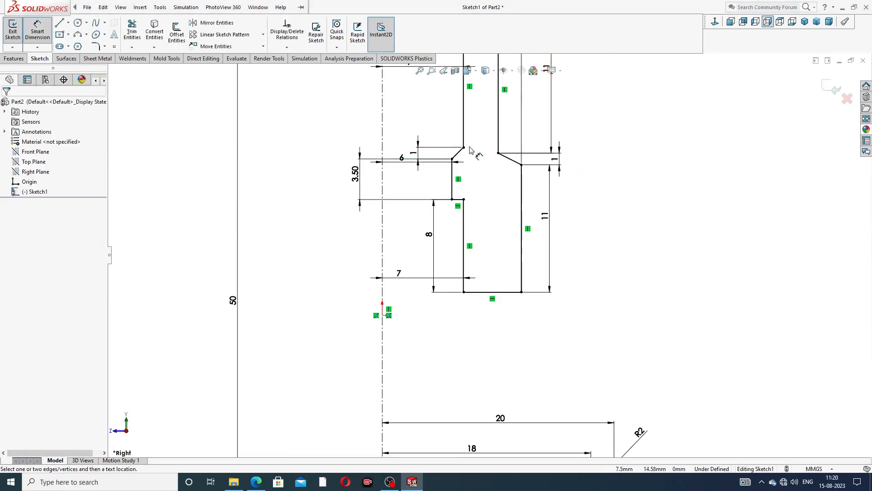
Rearrange the 6, 3.50, 8, lower 7 and inner 1 mm dimensions so they sit clear of each other beside the inner profile
scroll(472, 150, "up", 4)
scroll(477, 213, "down", 6)
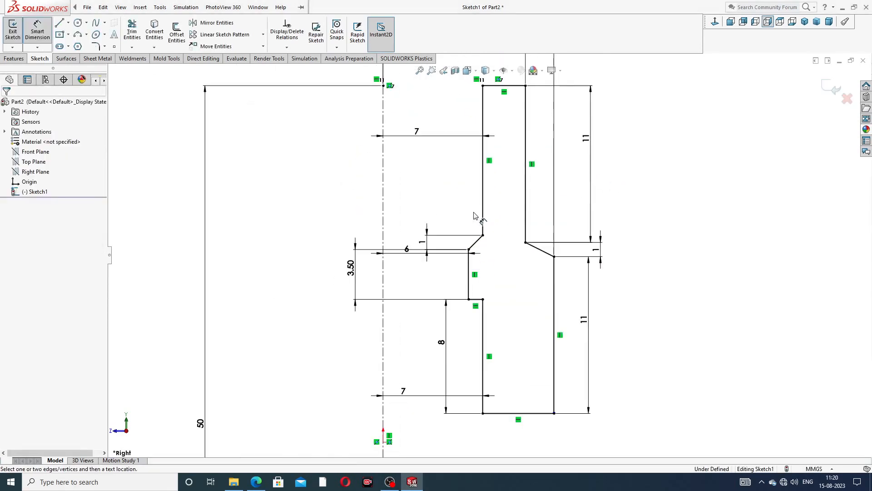
left_click_drag(407, 250, 410, 272)
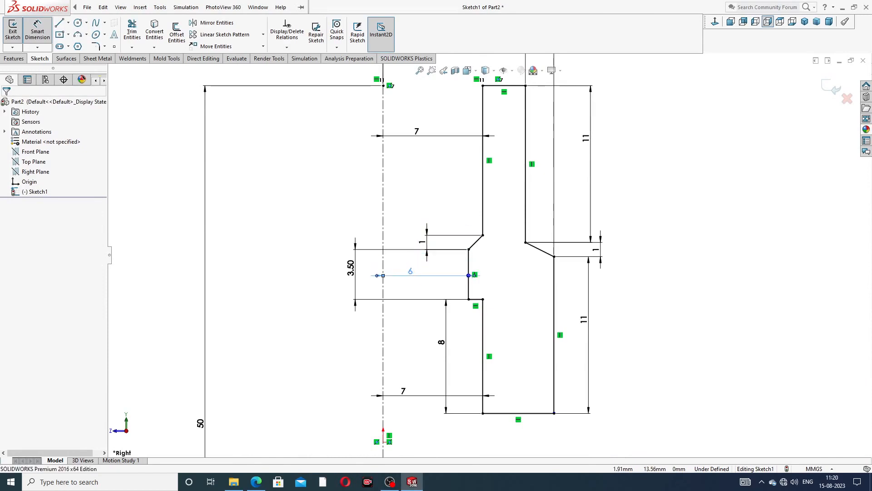
left_click(350, 266)
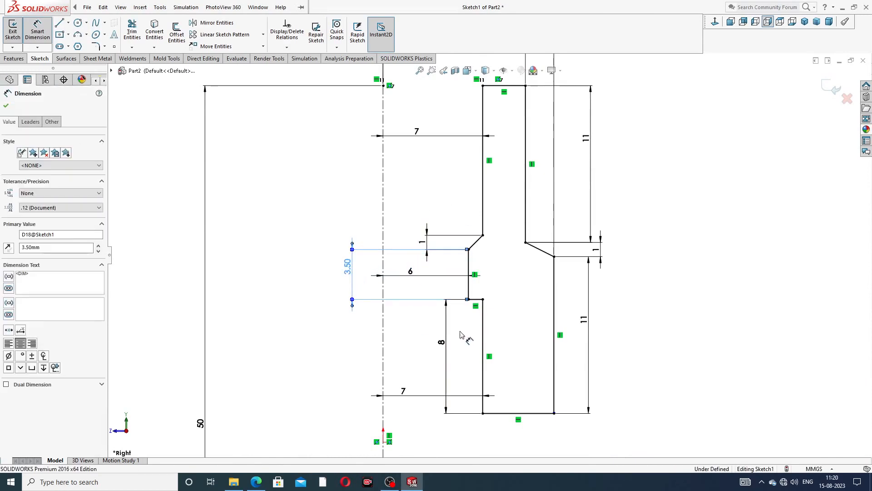
left_click_drag(447, 339, 346, 337)
left_click(312, 333)
left_click_drag(400, 394, 431, 358)
left_click(662, 318)
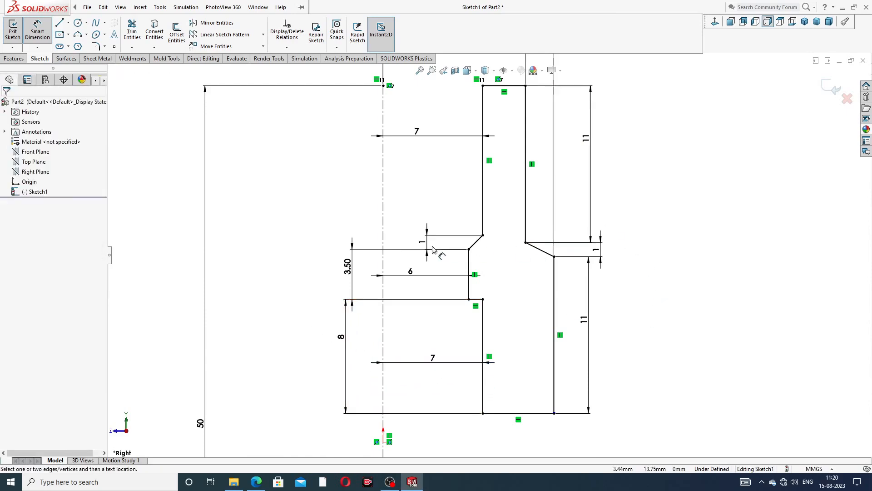
left_click_drag(424, 244, 451, 215)
left_click(653, 209)
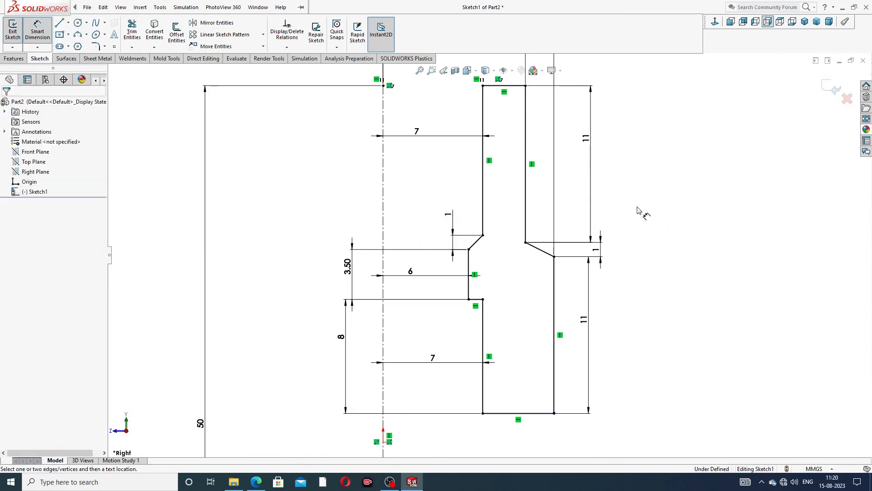
Rearrange the 10 mm, upper and lower 11 mm, and outer 1 mm dimensions so they sit clear of each other around the outer profile
scroll(637, 213, "up", 2)
scroll(484, 130, "up", 1)
scroll(484, 131, "up", 2)
mouse_move(478, 130)
left_mouse_down()
mouse_move(485, 141)
mouse_move(476, 163)
left_mouse_up()
left_click_drag(527, 208, 538, 205)
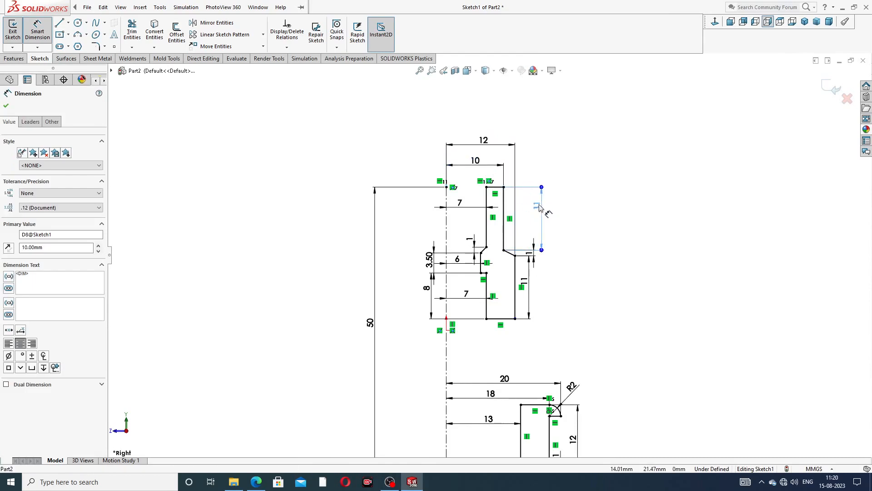
left_click(525, 281)
scroll(542, 278, "down", 3)
left_click_drag(510, 287, 539, 286)
left_click_drag(522, 228, 516, 200)
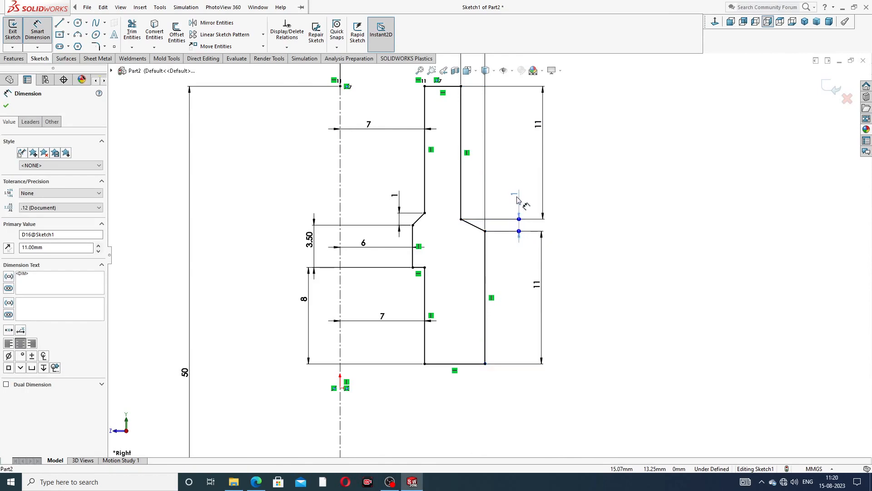
left_click(606, 230)
scroll(568, 234, "up", 4)
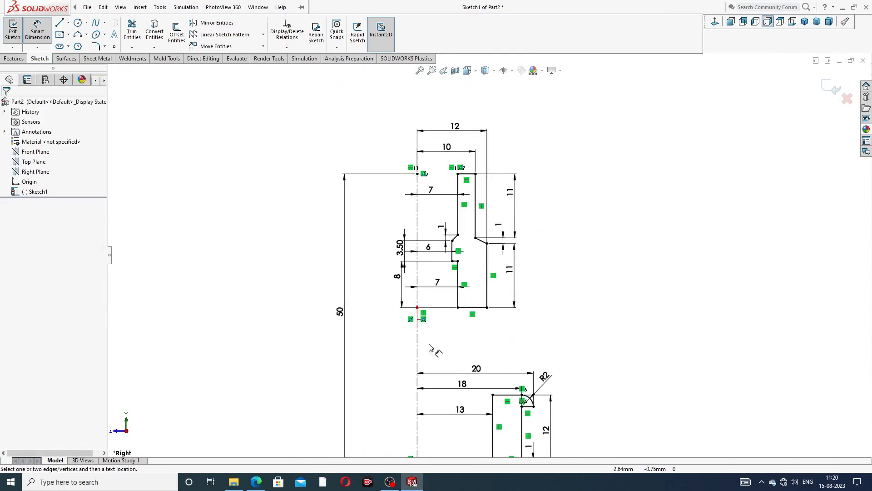
right_click(622, 182)
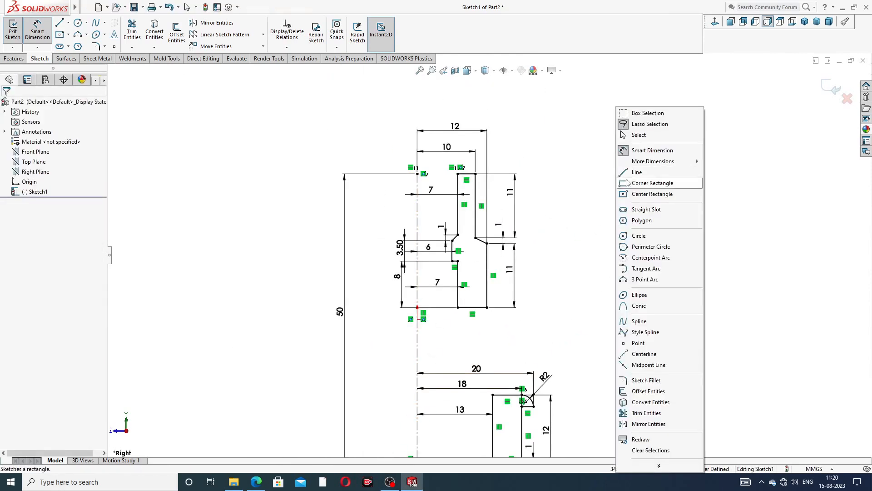
Switch to the PART-08 union drawing PDF in the browser, examine the section A-A dimensions up close, and return to SOLIDWORKS
left_click(256, 482)
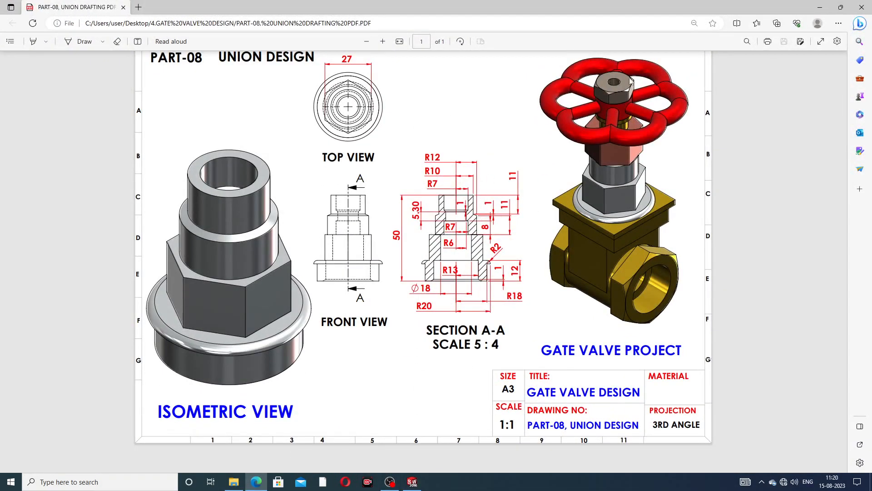
left_click(383, 41)
left_click(383, 42)
left_click(384, 41)
scroll(491, 220, "down", 2)
scroll(491, 222, "down", 1)
left_click(379, 41)
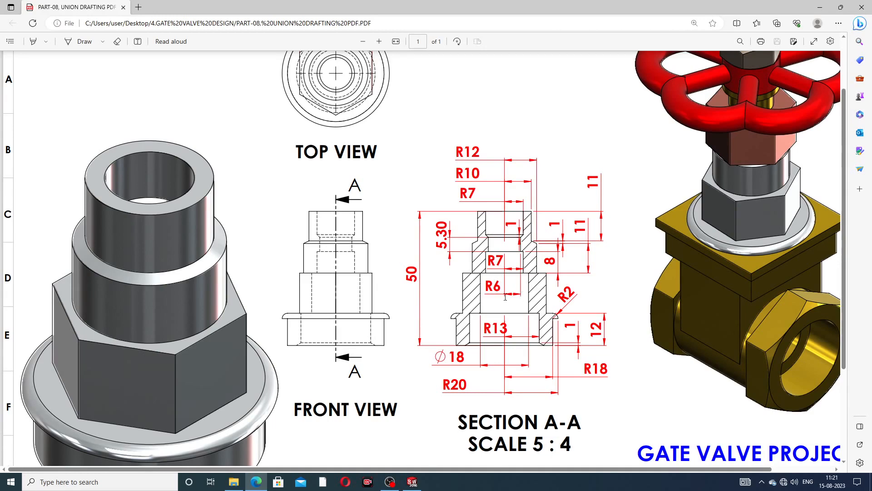
left_click(256, 482)
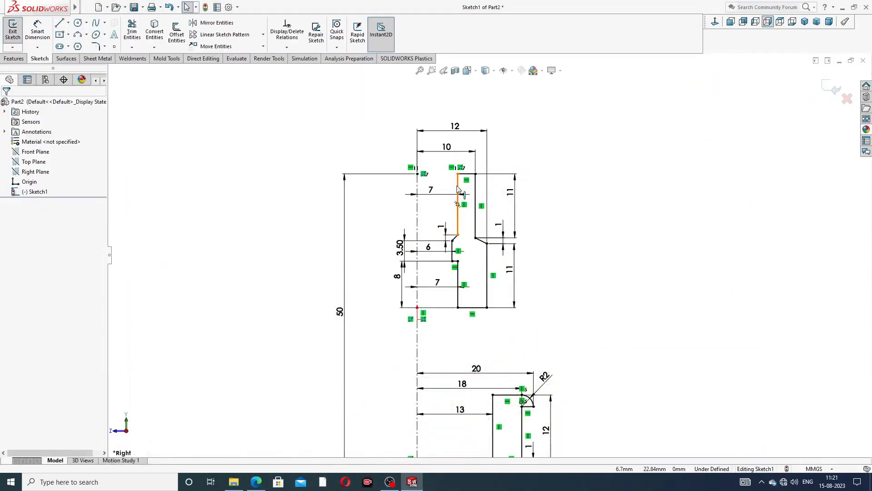
Dimension the true length of the sloped line at the lower profile's inner bottom corner and place the dimension inside the profile
key("f")
scroll(522, 359, "down", 2)
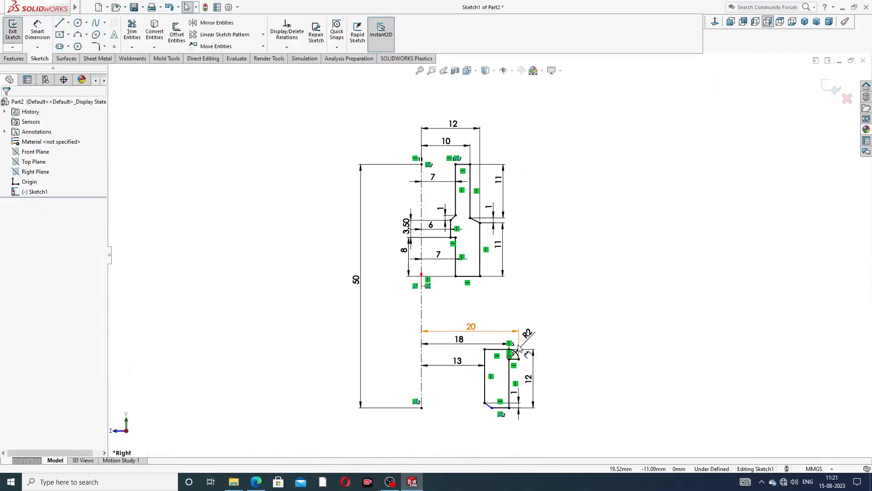
left_click(38, 31)
scroll(489, 454, "down", 4)
scroll(517, 371, "down", 2)
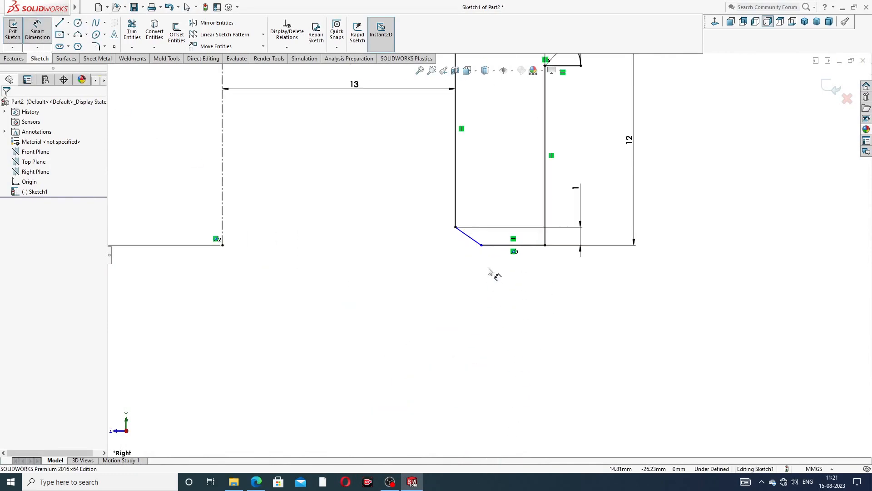
left_click(476, 243)
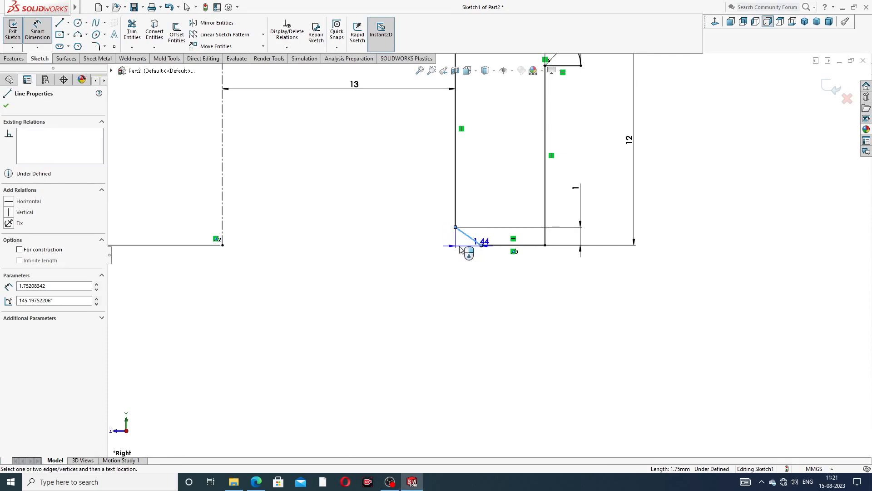
left_click(464, 243)
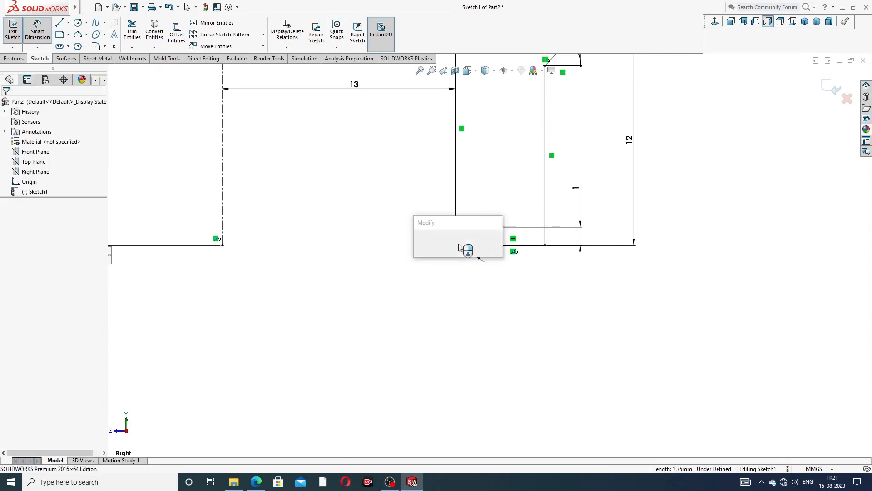
left_click(420, 242)
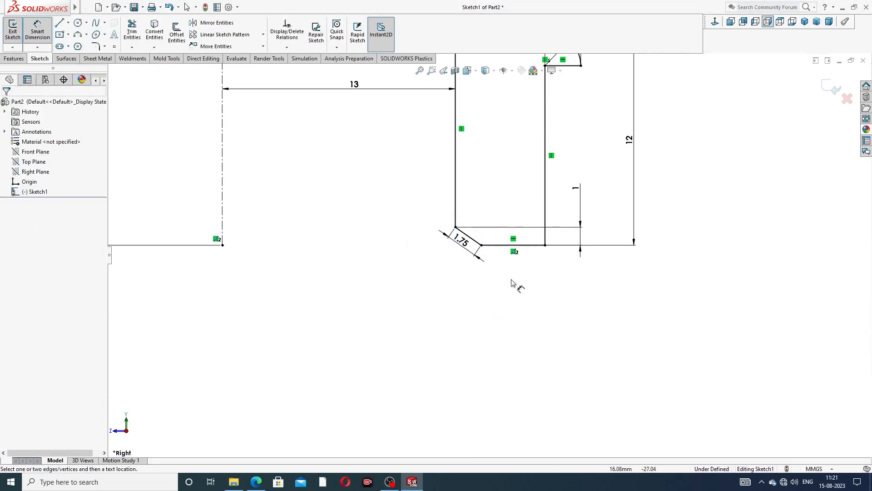
left_click_drag(485, 220, 490, 208)
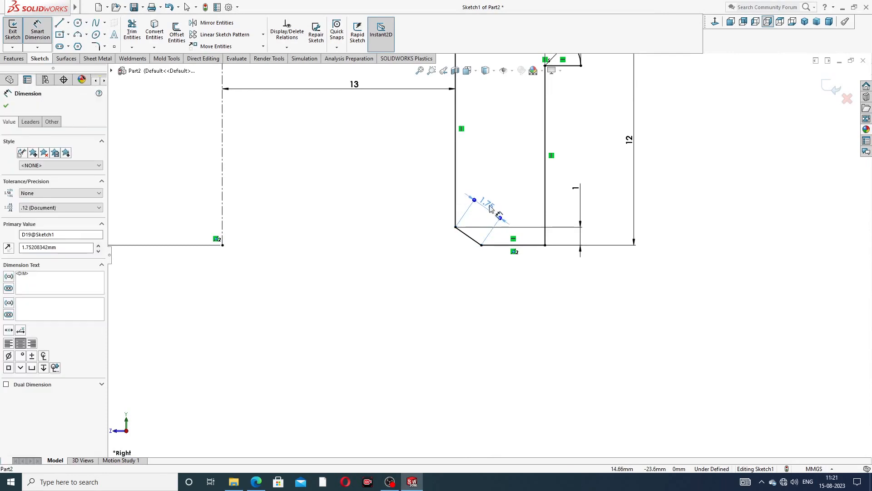
left_click(666, 183)
right_click(666, 145)
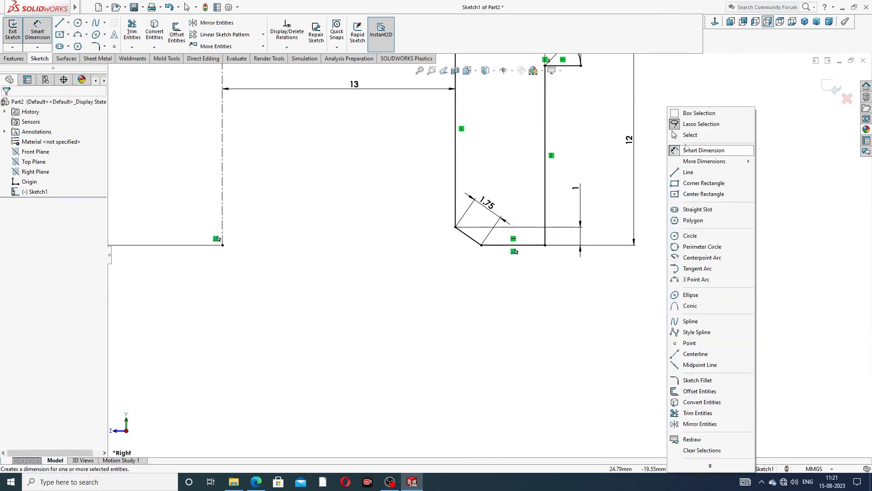
left_click(686, 134)
Revolve the upper and lower closed contours of the sketch 360° about the vertical centerline
scroll(678, 143, "up", 2)
scroll(592, 146, "up", 5)
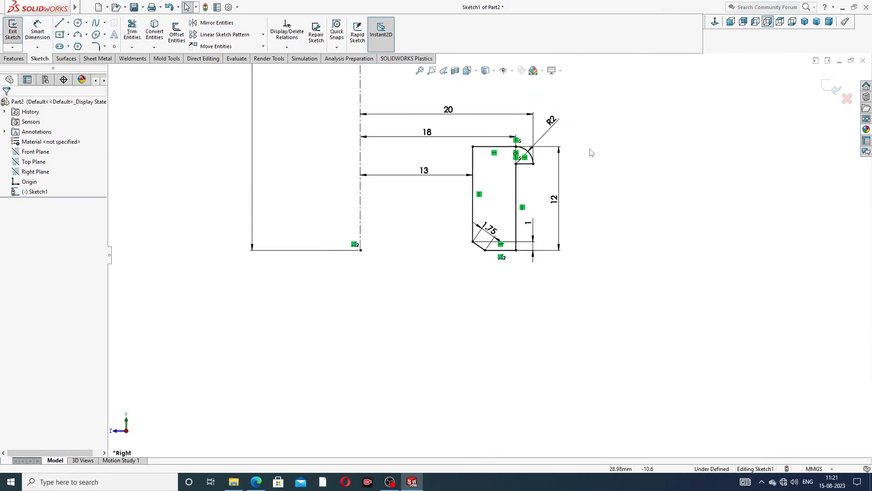
scroll(502, 160, "down", 3)
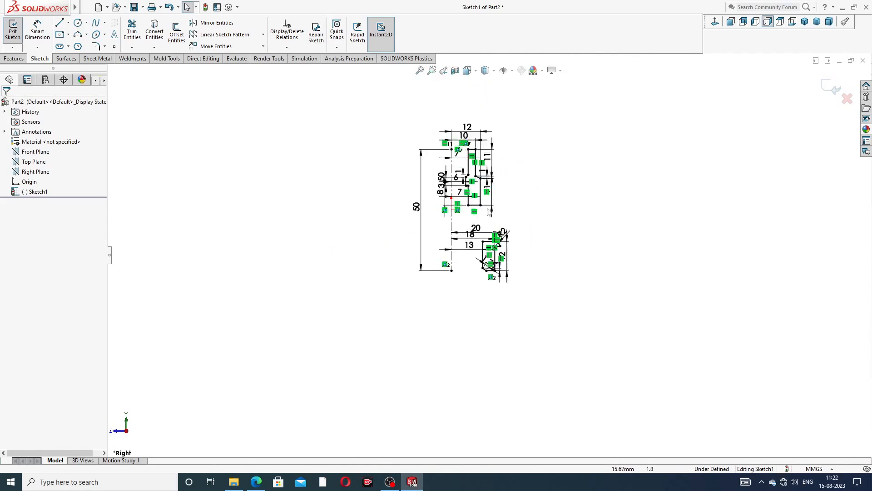
scroll(499, 176, "up", 2)
scroll(499, 176, "down", 2)
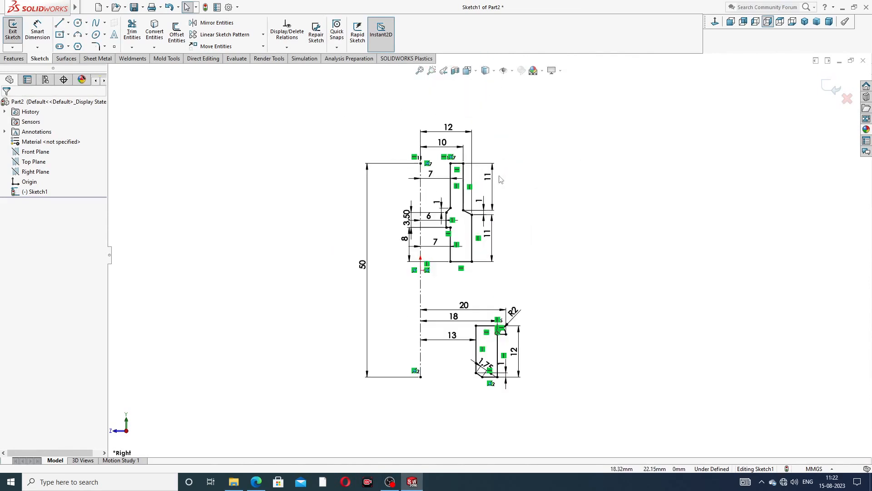
left_click(14, 58)
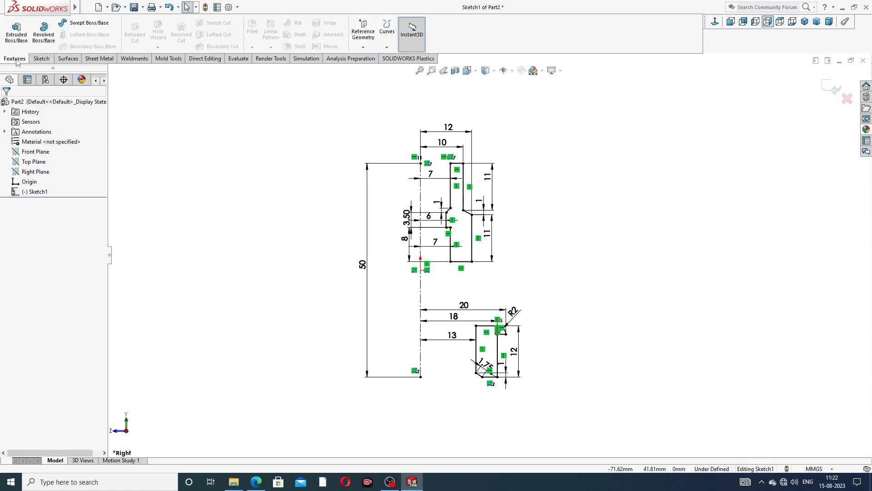
left_click(44, 36)
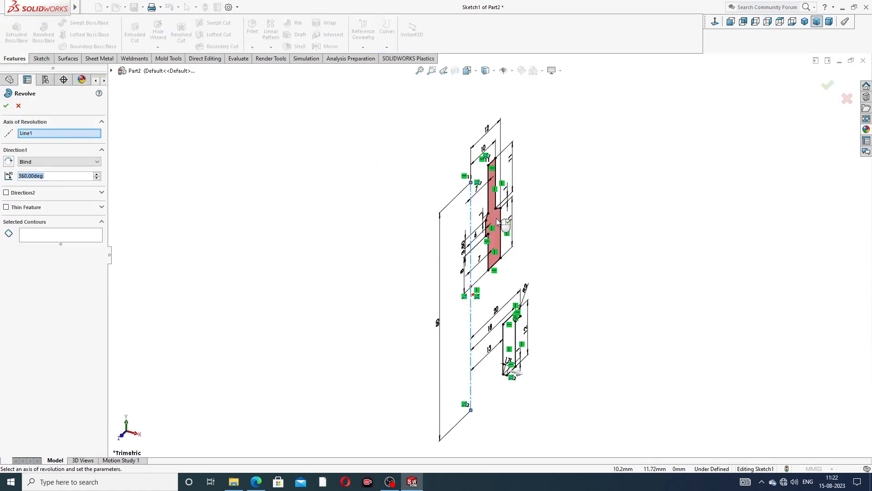
left_click(498, 222)
left_click(518, 338)
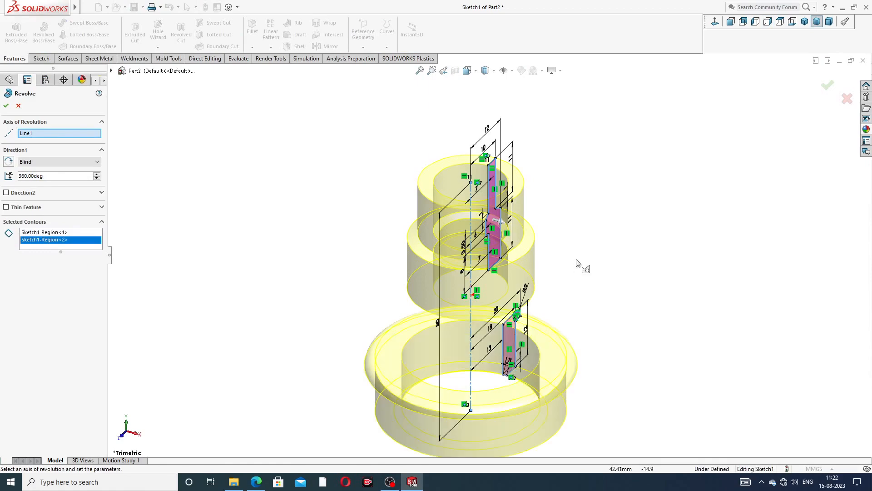
mouse_move(573, 307)
middle_mouse_down()
mouse_move(604, 203)
mouse_move(564, 227)
mouse_move(538, 227)
middle_mouse_up()
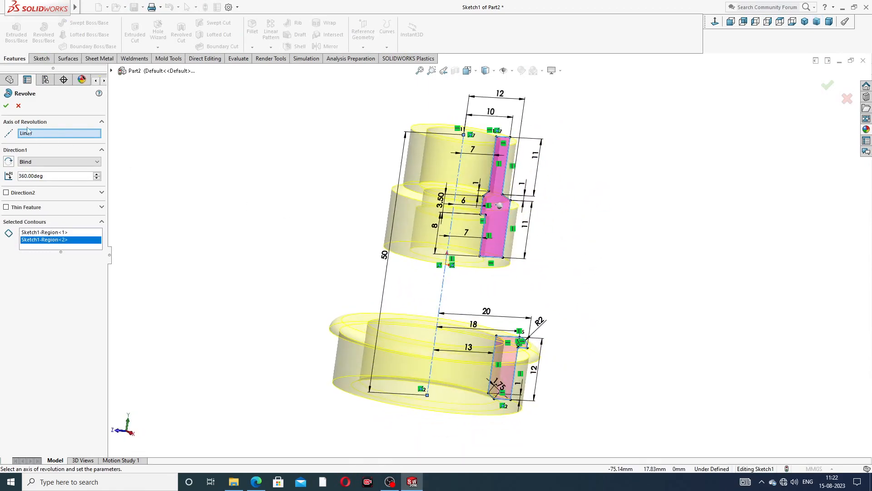
left_click(6, 106)
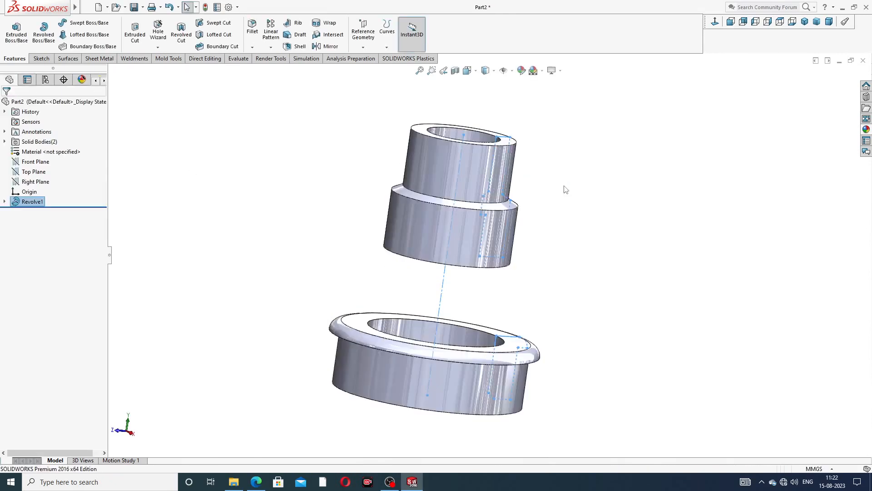
Start a sketch on the flat upper face of the lower flange ring and view it face-on
middle_click_drag(577, 256, 591, 229)
scroll(541, 282, "up", 3)
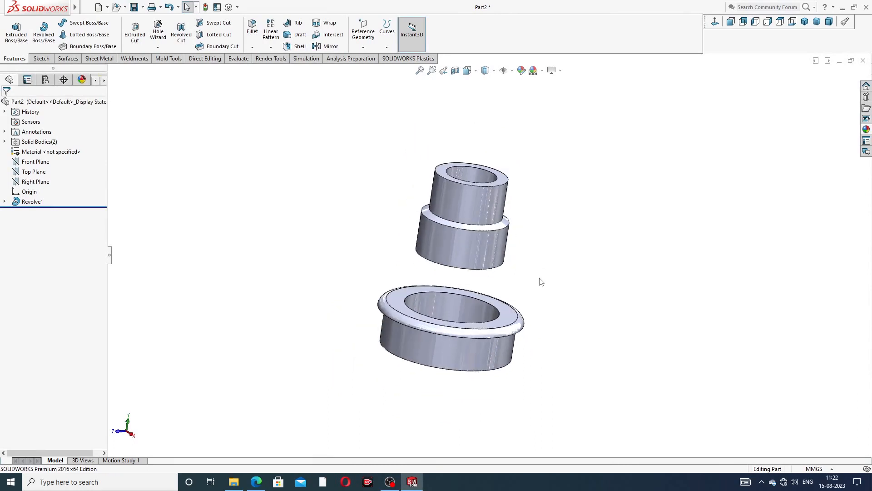
middle_click_drag(523, 297, 522, 331)
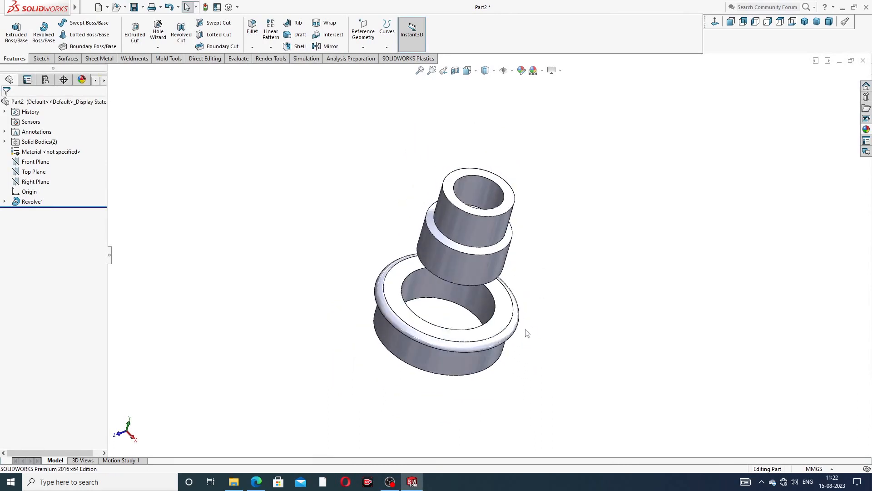
left_click(505, 312)
left_click(539, 283)
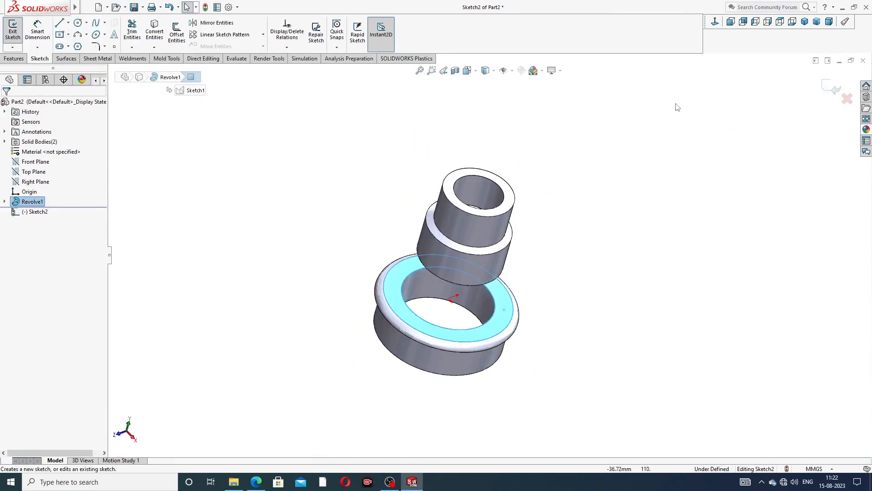
left_click(715, 23)
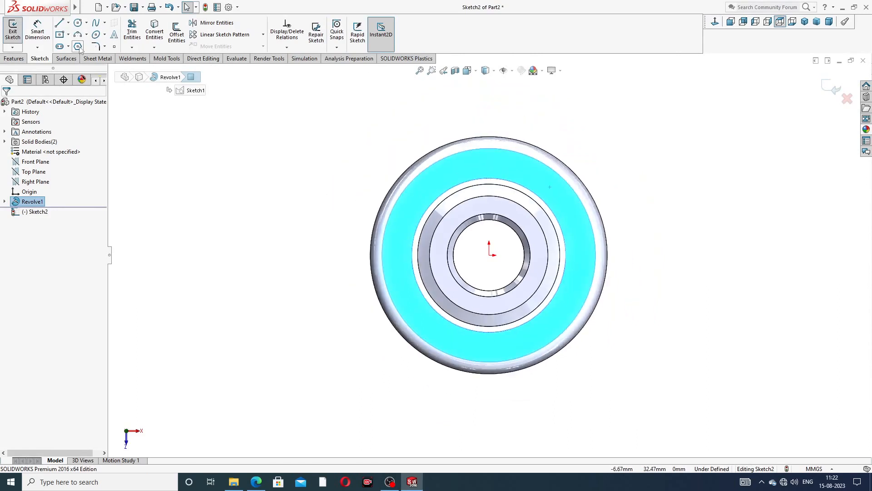
Sketch a six-sided inscribed-circle polygon centred on the origin, about 27 mm across flats, with one corner straight above the centre
left_click(77, 45)
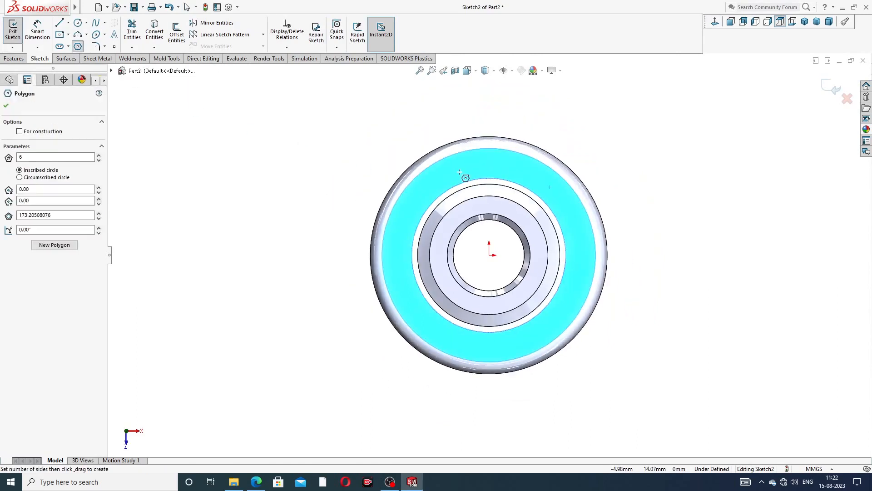
left_click(489, 255)
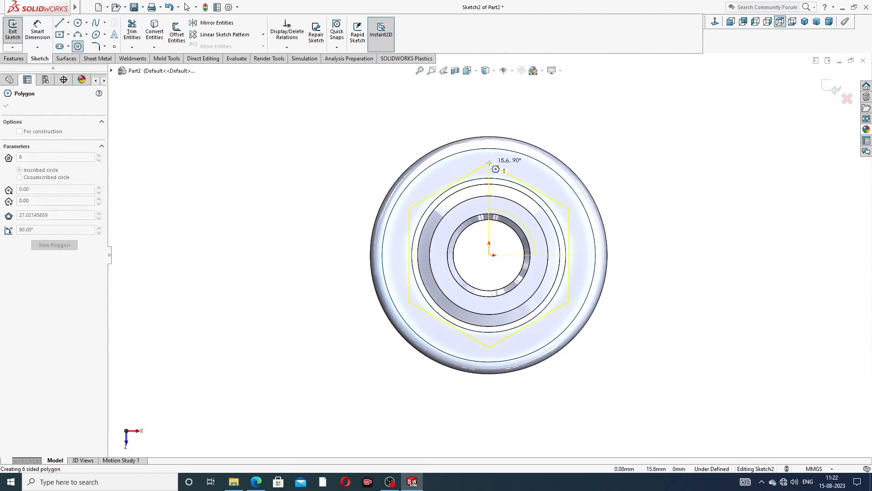
left_click(489, 163)
right_click(568, 120)
left_click(585, 126)
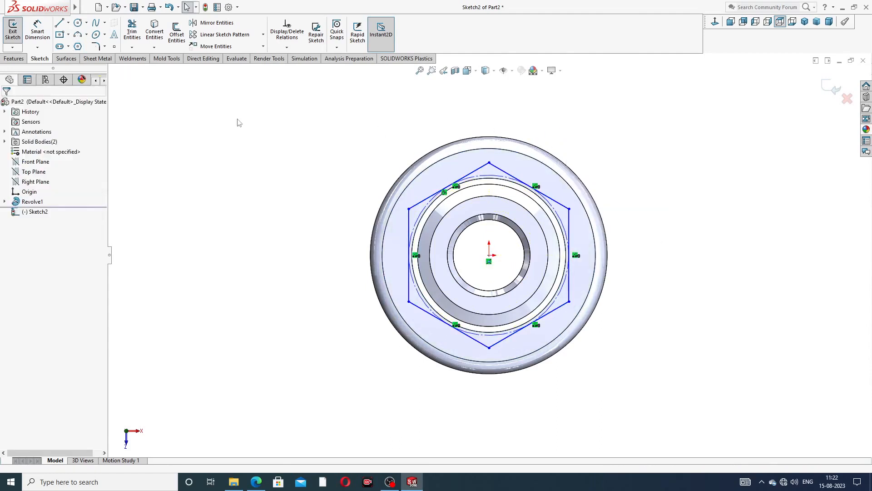
Sketch a circle centred on the origin inside the hexagon for the through bore
left_click(78, 23)
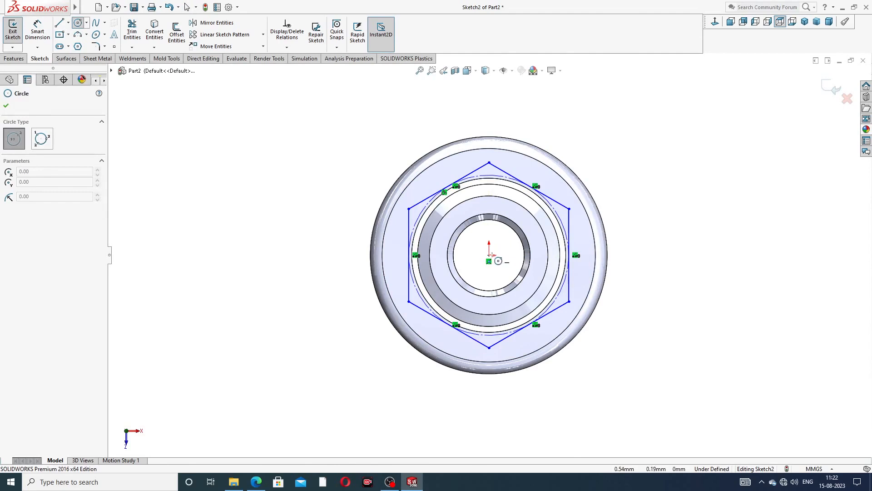
left_click(489, 255)
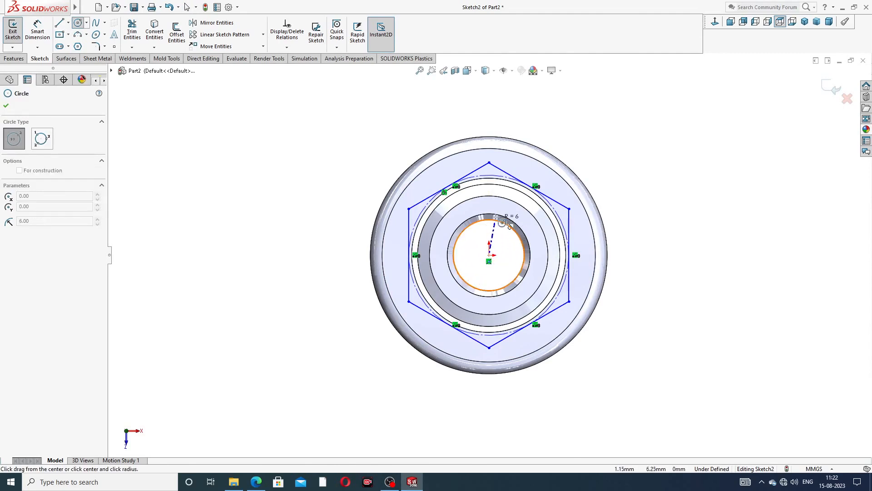
left_click(497, 196)
right_click(609, 137)
left_click(625, 143)
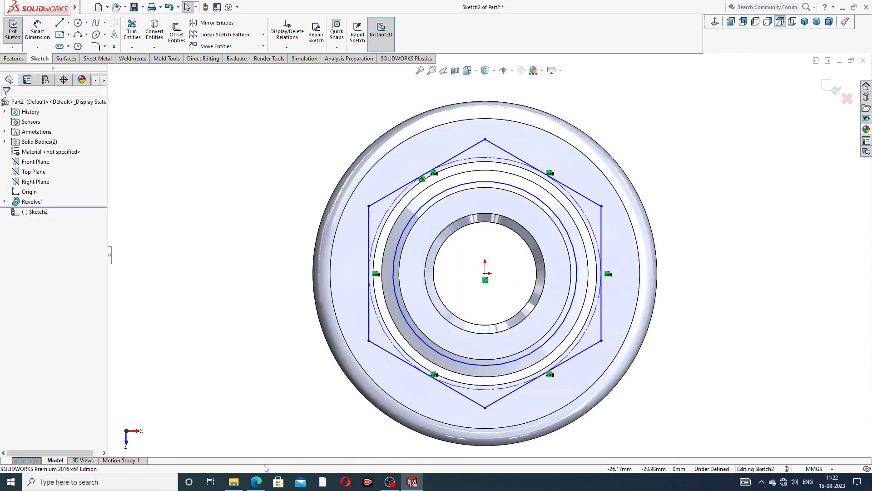
Switch to the PART-08 union drawing PDF in the browser and check the hexagon and bore sizes in the top and section views
left_click(256, 481)
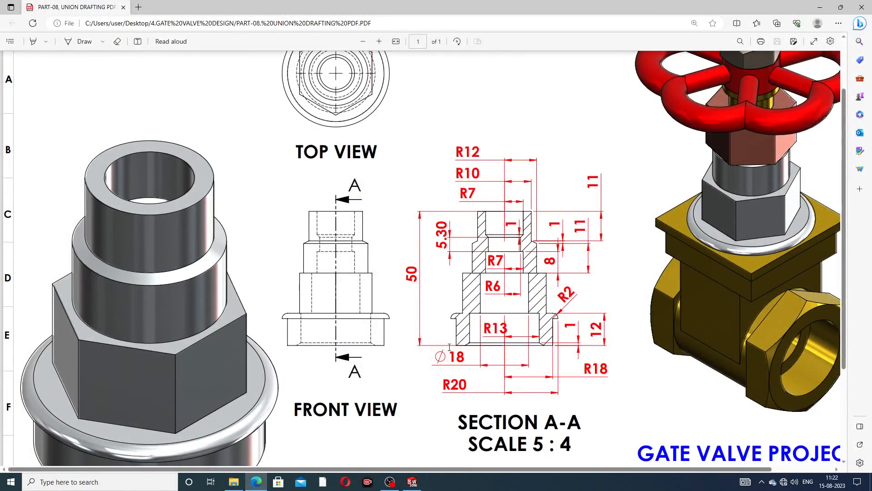
scroll(409, 162, "up", 2)
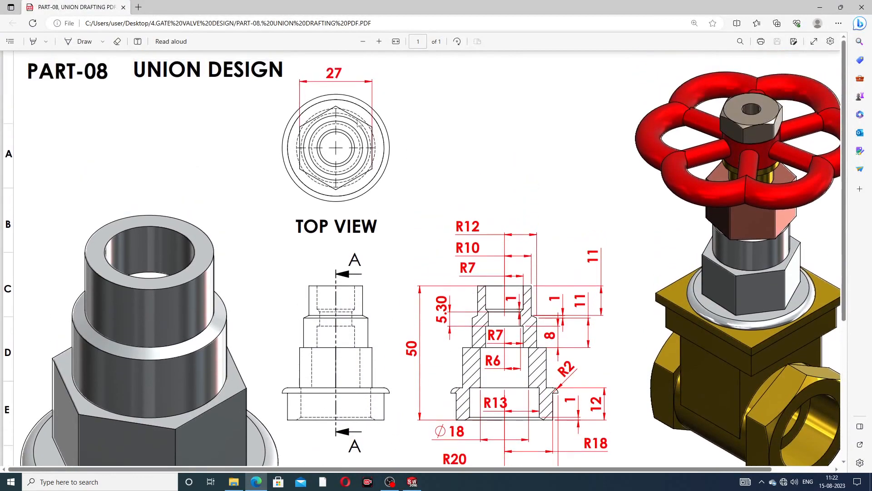
left_click(363, 41)
left_click(364, 42)
left_click(363, 41)
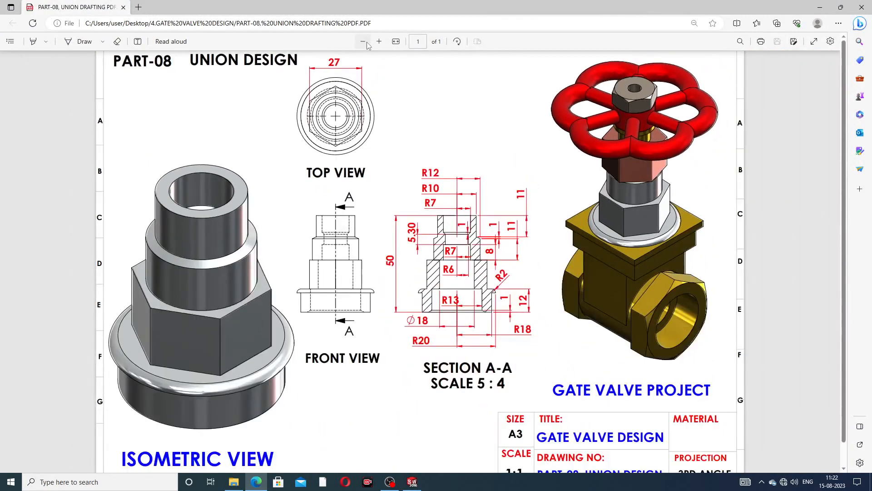
Return to the union sketch in SOLIDWORKS and add a vertical relation between the hexagon's upper corner point and the origin
left_click(363, 42)
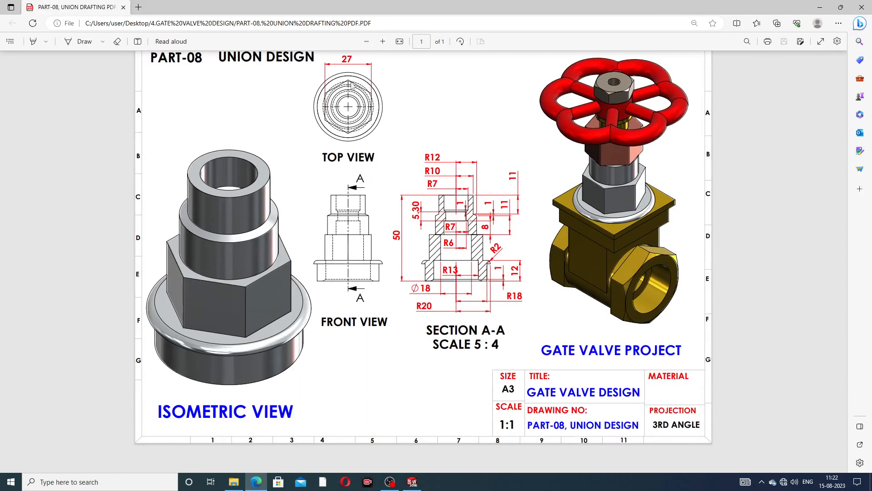
left_click(256, 481)
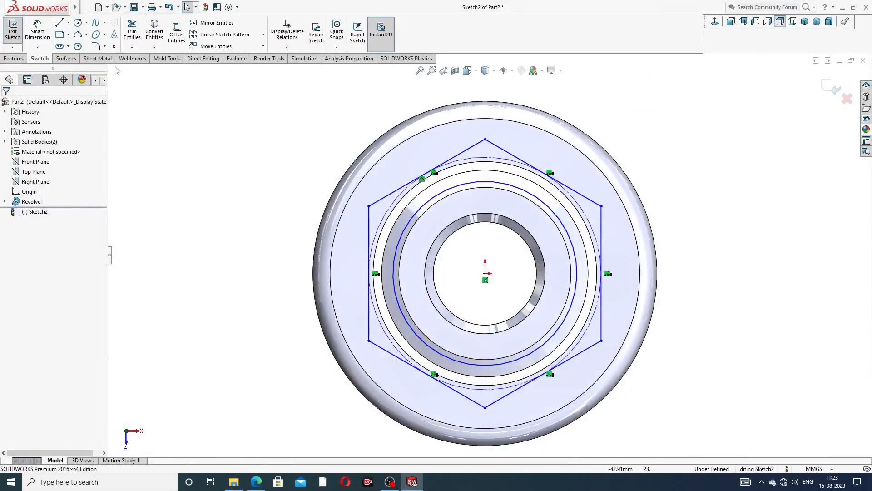
left_click(40, 31)
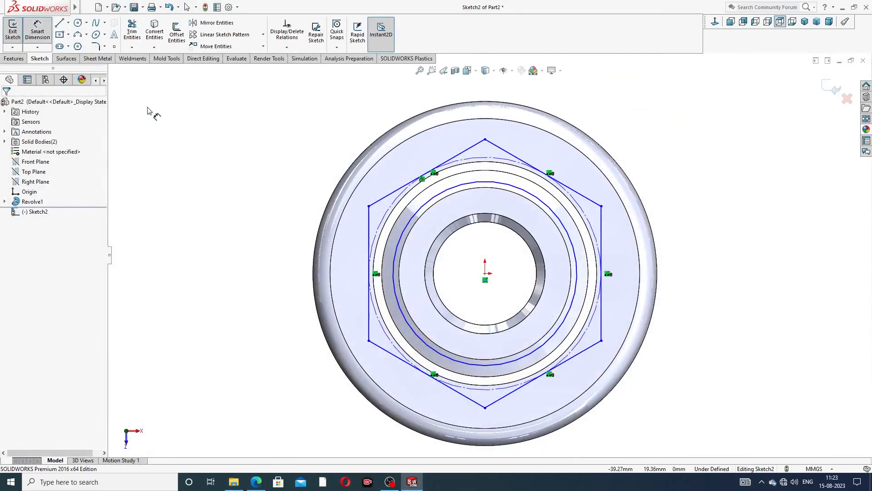
right_click(147, 109)
left_click(163, 132)
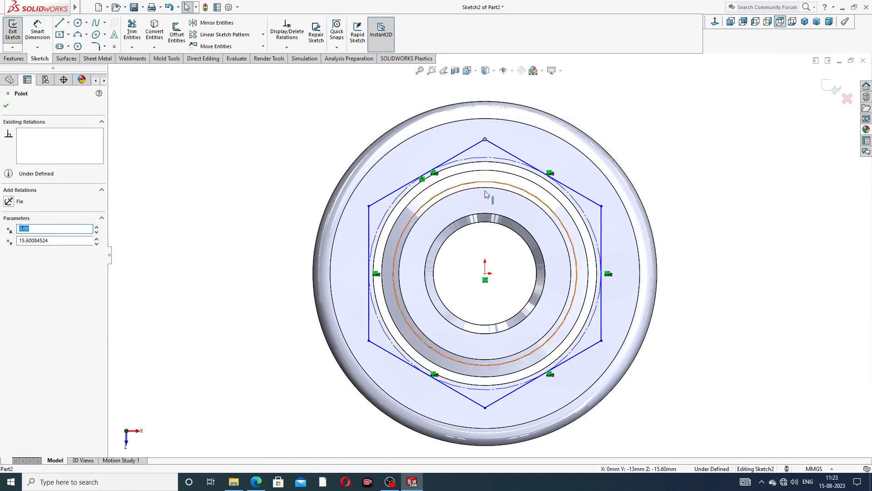
left_click(485, 273, "ctrl")
left_click(520, 236)
left_click(186, 97)
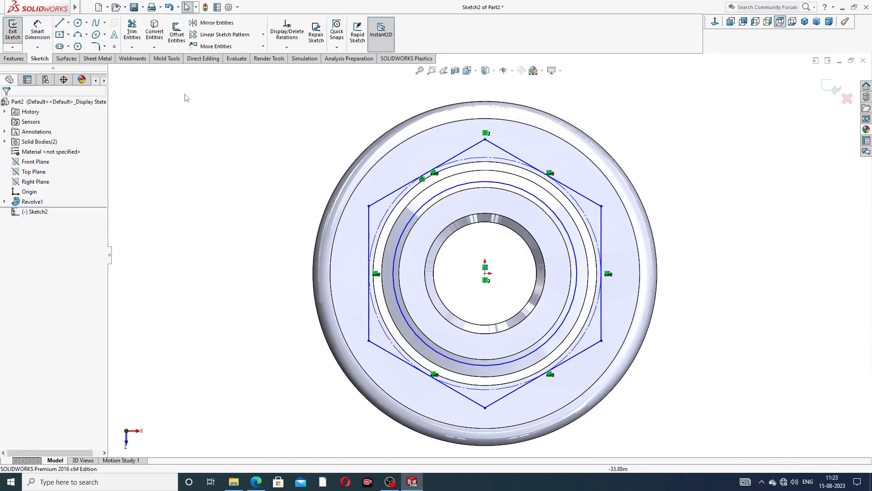
Dimension the horizontal distance between the hexagon's two upper side corners and set it to 27 mm
left_click(37, 30)
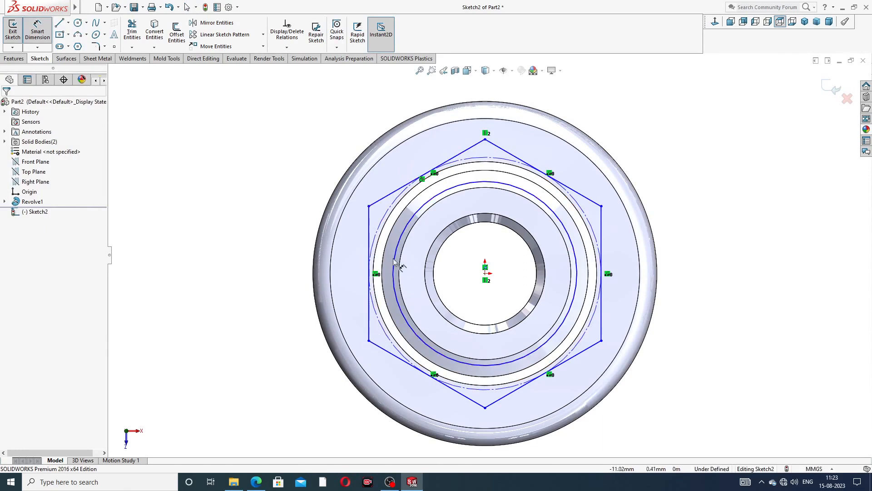
left_click(369, 207)
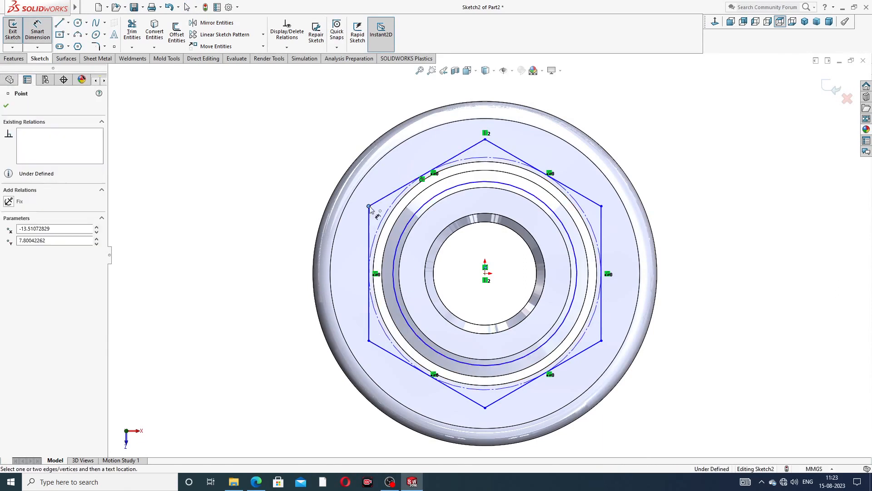
left_click(601, 206)
left_click(494, 100)
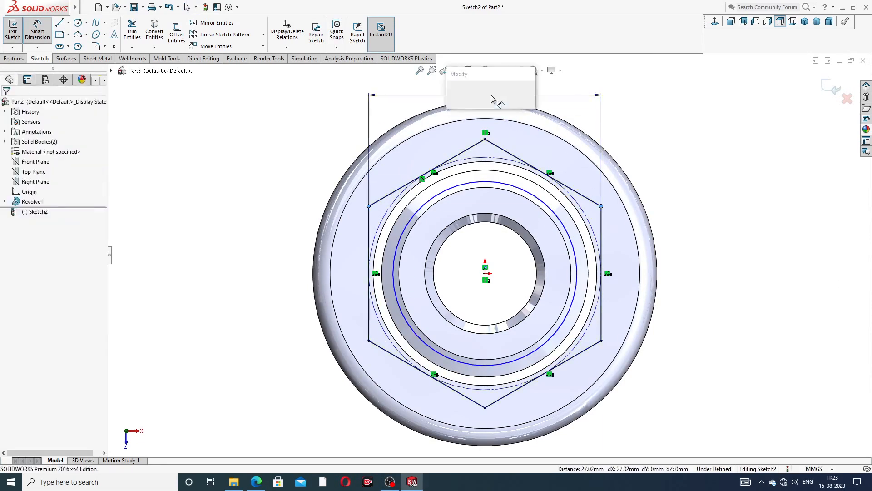
type("27")
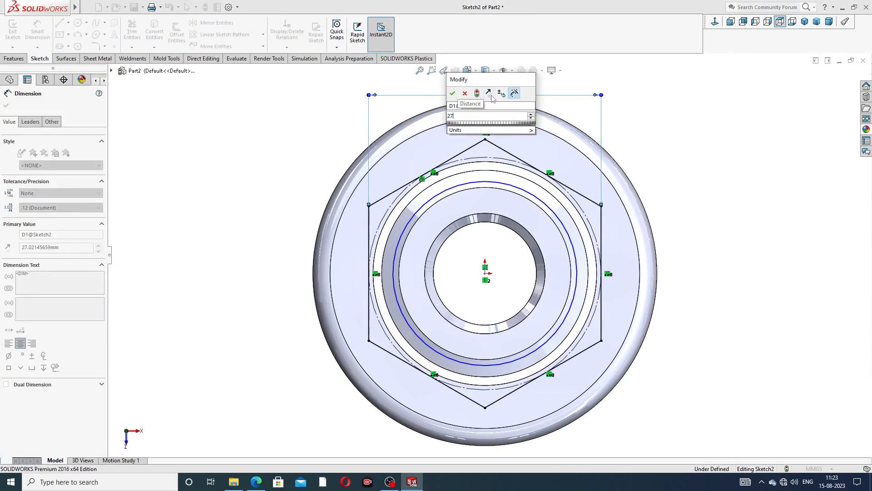
key("Return")
Dimension the bore circle inside the hexagon and set its diameter to 18 mm
left_click(566, 214)
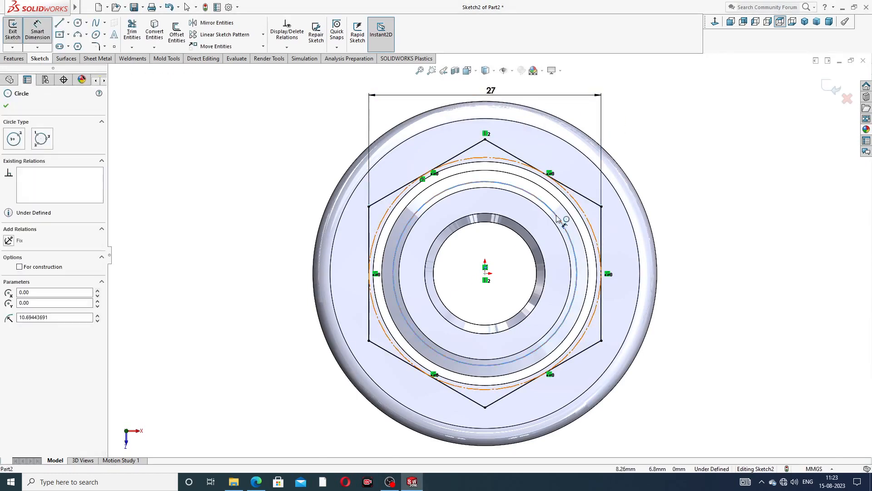
left_click(661, 162)
type("18")
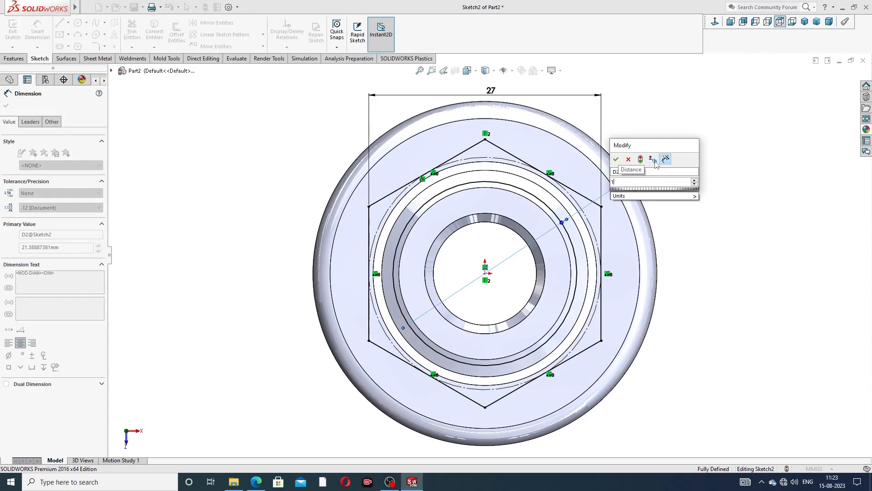
key("Return")
right_click(687, 111)
left_click(702, 135)
left_click(654, 155)
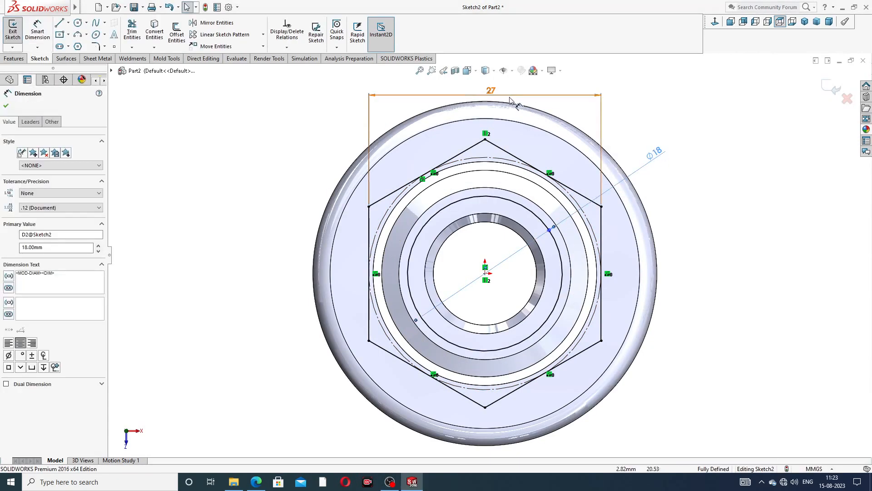
scroll(605, 184, "up", 2)
left_click(618, 133)
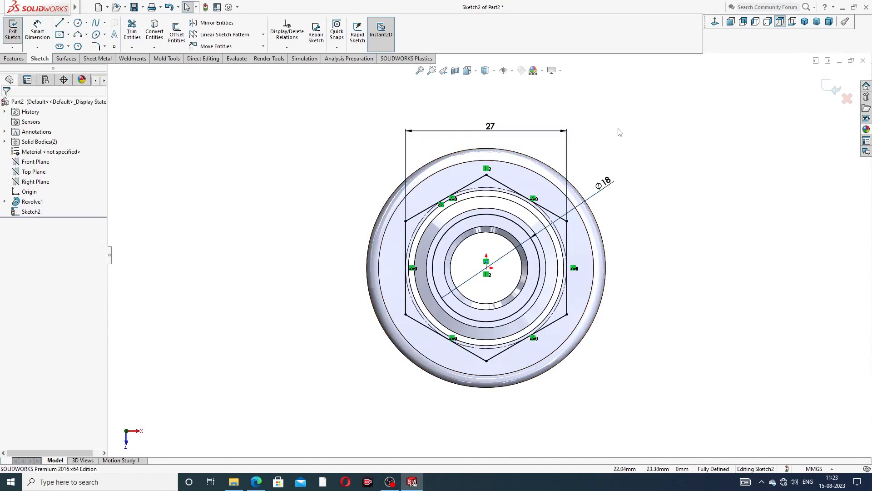
Extrude the hexagon-and-circle sketch with Up To Surface to the lower annular face of the upper body, merging the result
left_click(21, 59)
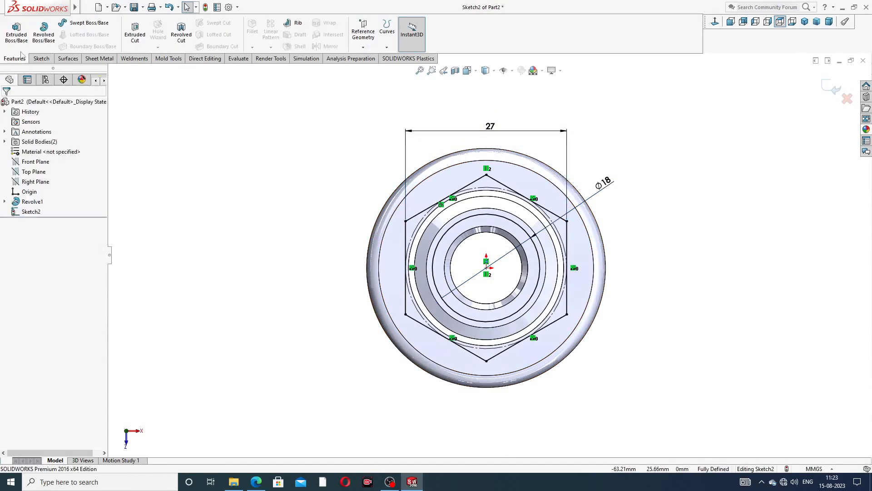
left_click(17, 32)
middle_click_drag(473, 237, 516, 134)
middle_click_drag(495, 256, 472, 202)
left_click(66, 161)
left_click(60, 193)
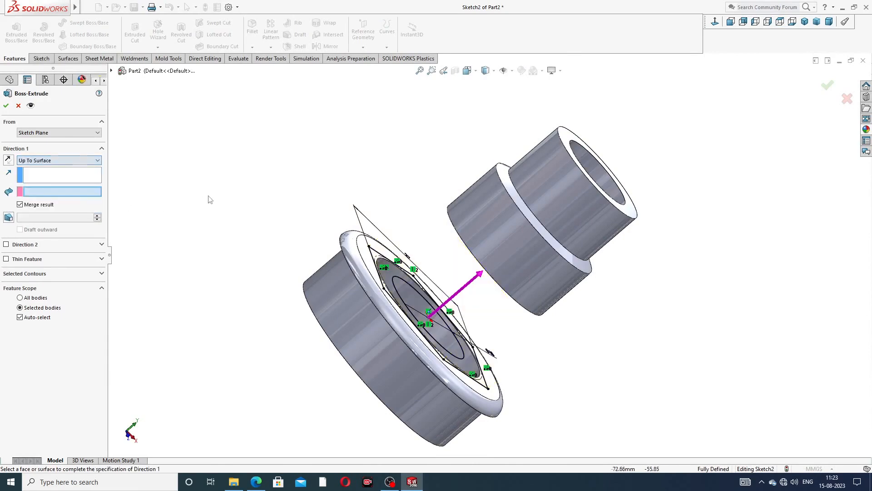
middle_click_drag(347, 171, 390, 147)
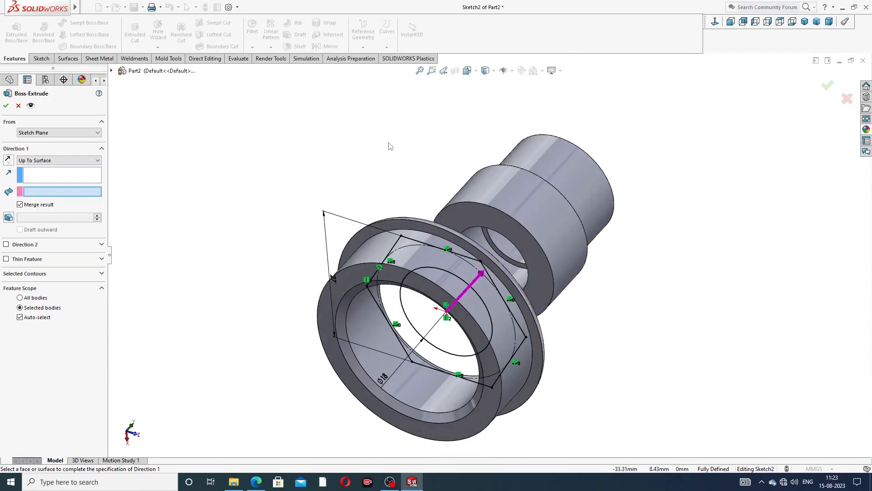
left_click(476, 212)
middle_click_drag(534, 200, 432, 189)
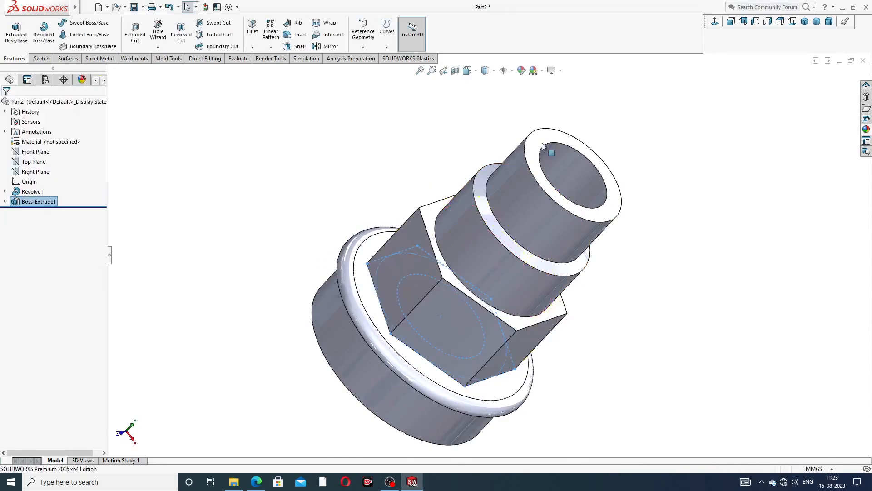
left_click(651, 281)
middle_click_drag(651, 290, 597, 173)
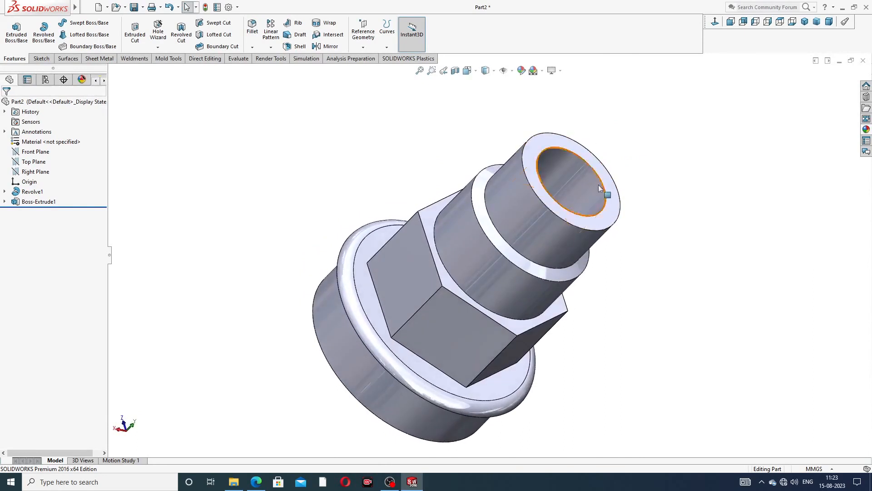
Apply the polished nickel metal appearance to the whole union part
scroll(609, 182, "up", 3)
left_click(866, 130)
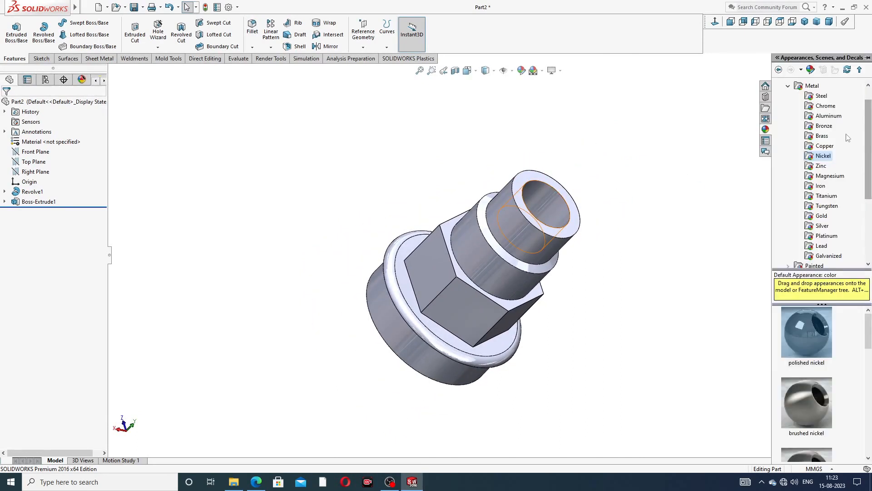
mouse_move(809, 334)
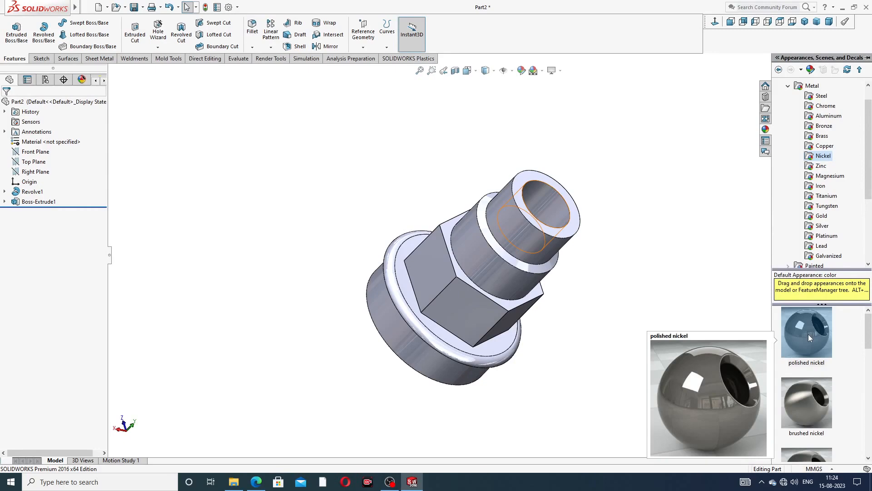
double_click(808, 334)
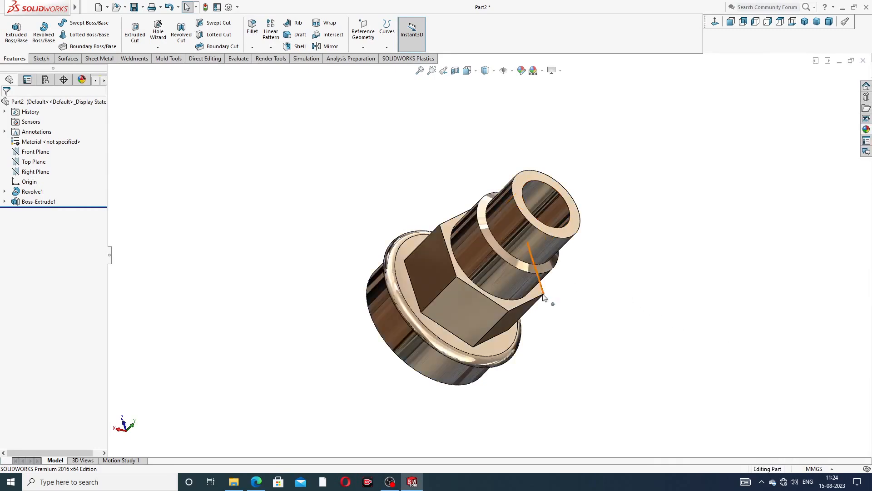
Examine the finished union from several angles and in isometric view, comparing it with the PART-08 drawing PDF
scroll(563, 298, "down", 2)
scroll(564, 298, "up", 2)
middle_click_drag(564, 298, 590, 276)
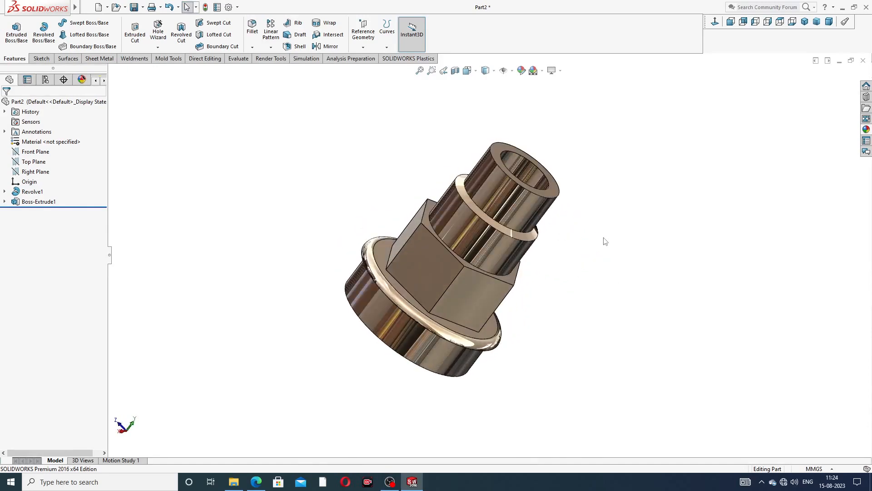
scroll(560, 240, "down", 1)
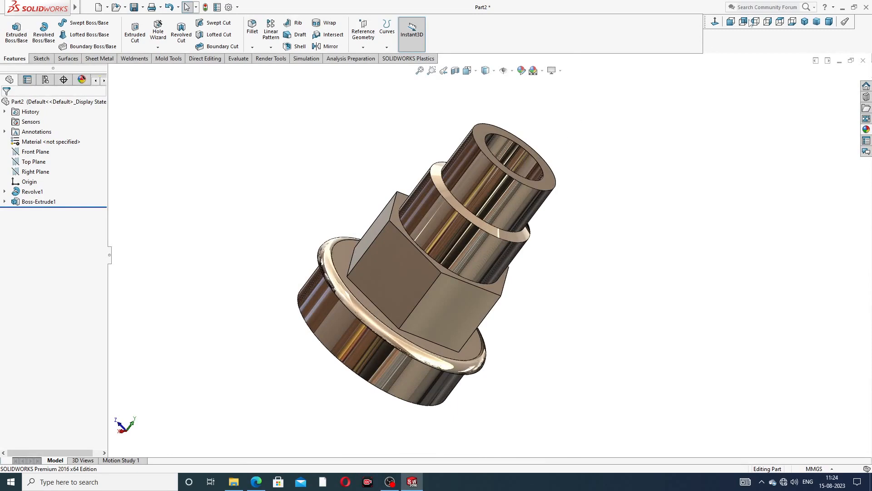
left_click(804, 21)
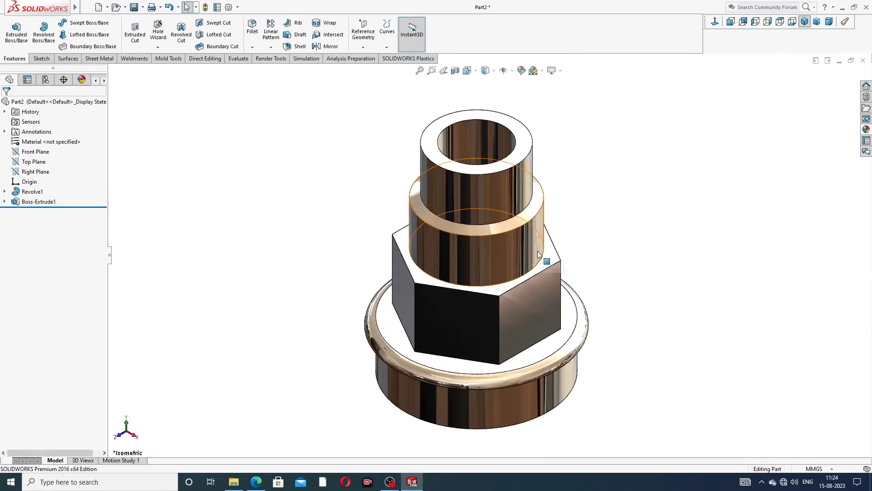
middle_click_drag(630, 213, 590, 193)
left_click(256, 481)
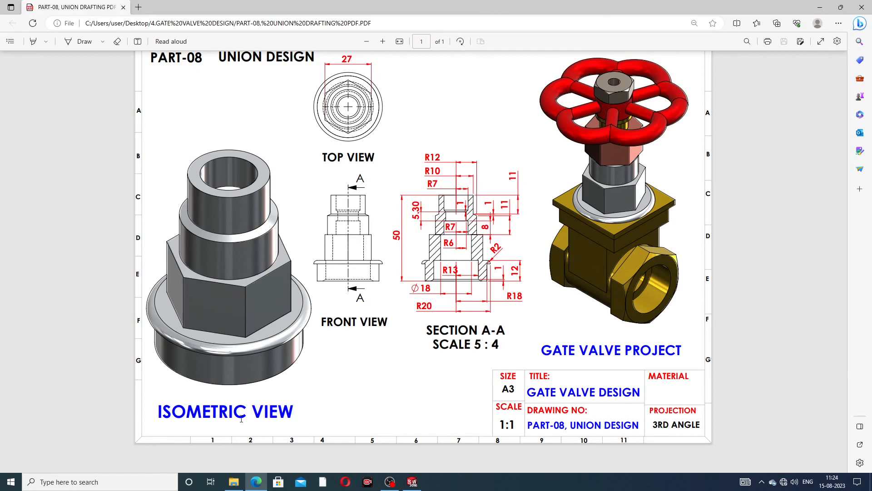
left_click(257, 482)
middle_click_drag(459, 290, 442, 252)
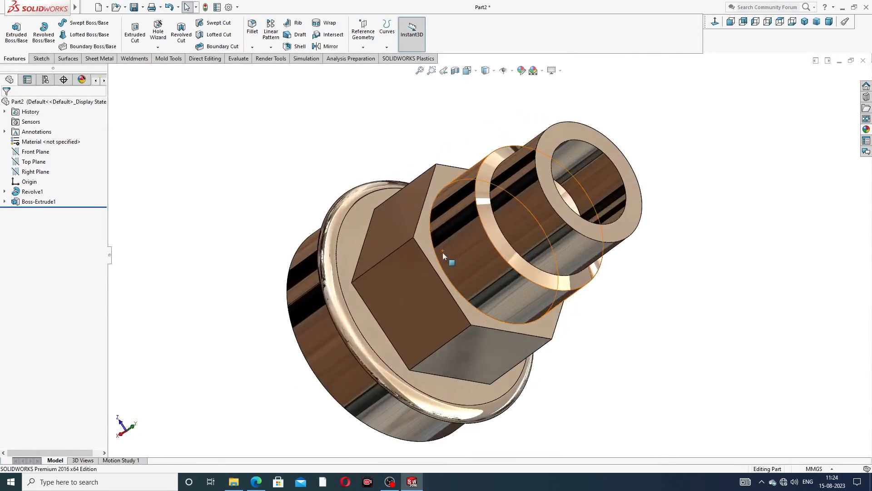
scroll(552, 347, "down", 2)
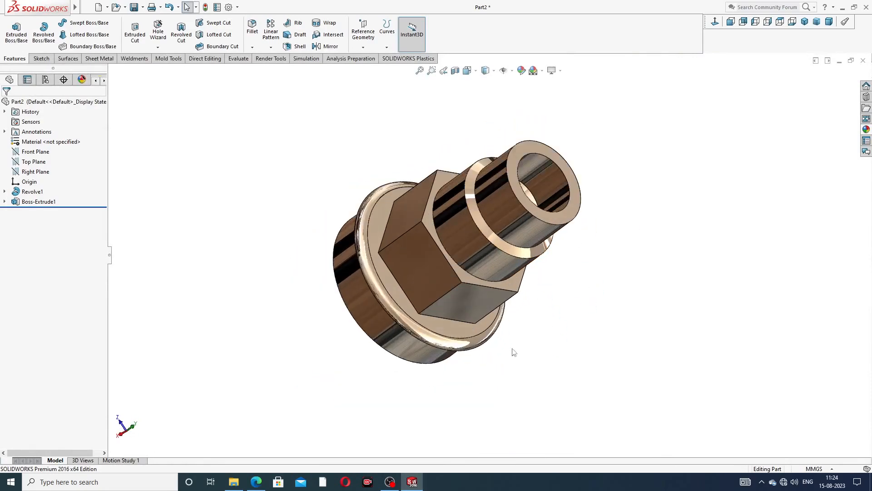
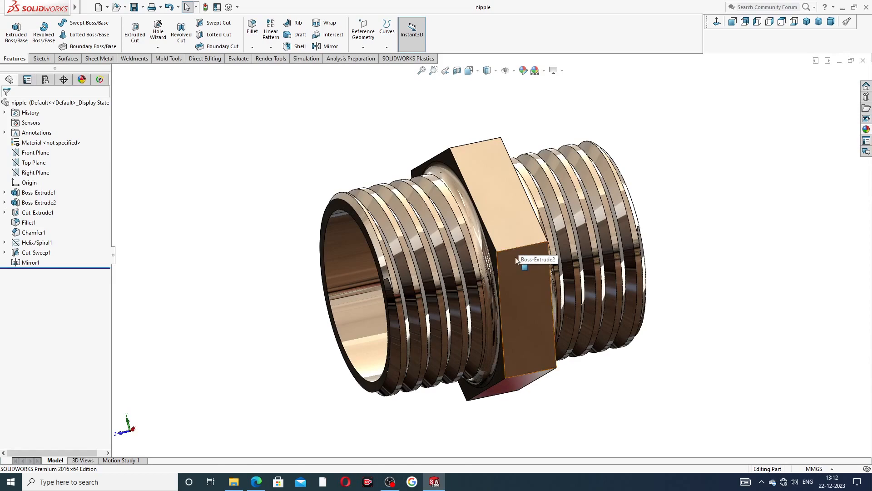
Look over the threaded nipple reference model and close its document
scroll(527, 359, "down", 2)
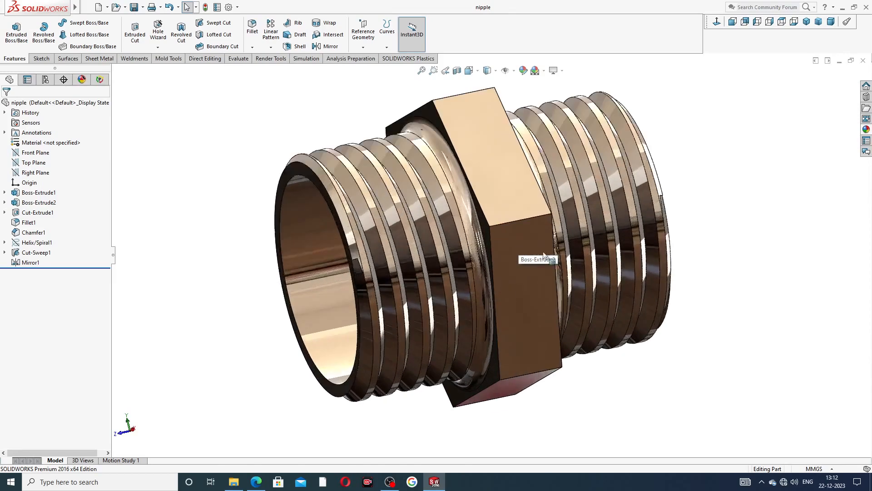
scroll(625, 184, "up", 2)
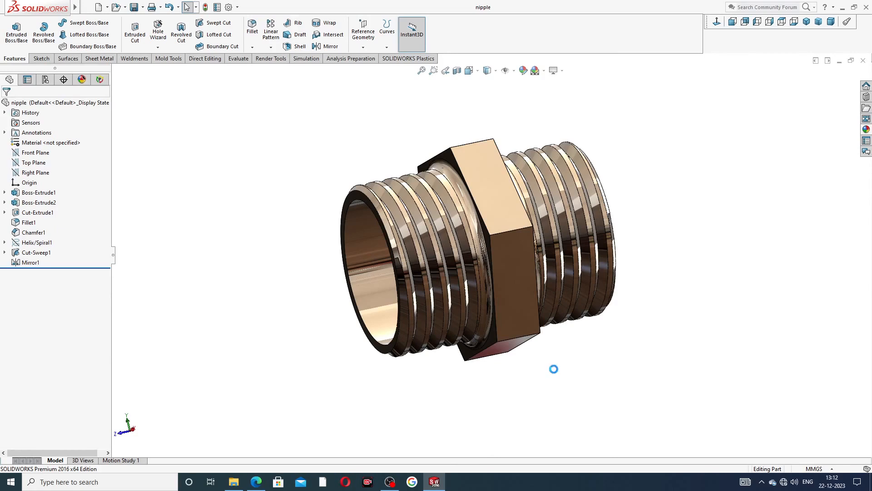
left_click(863, 60)
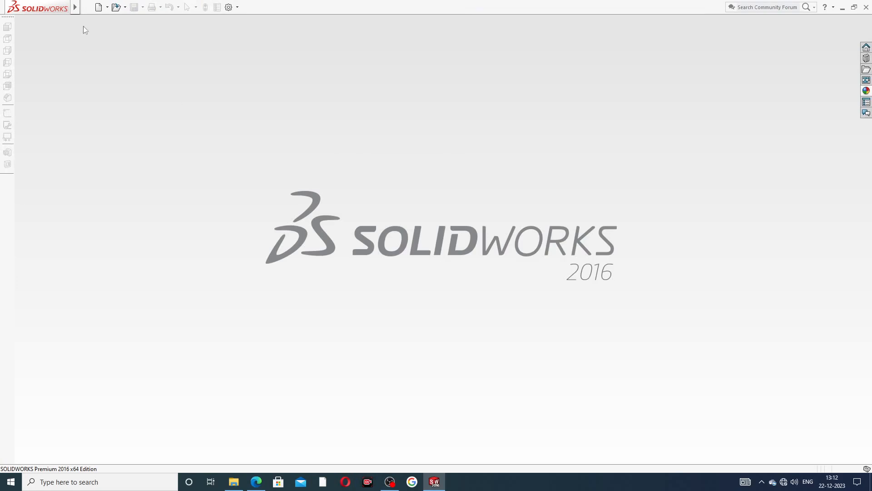
Create a new part document and set its background scene to Plain White
left_click(99, 7)
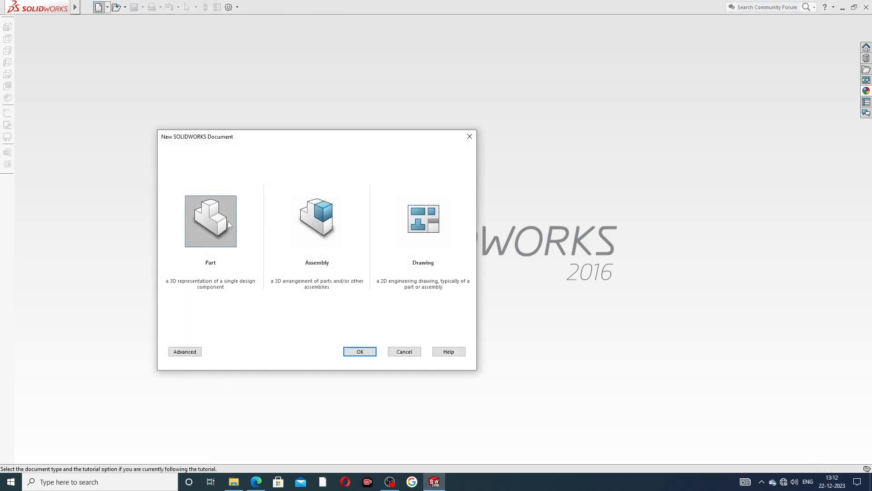
left_click(366, 350)
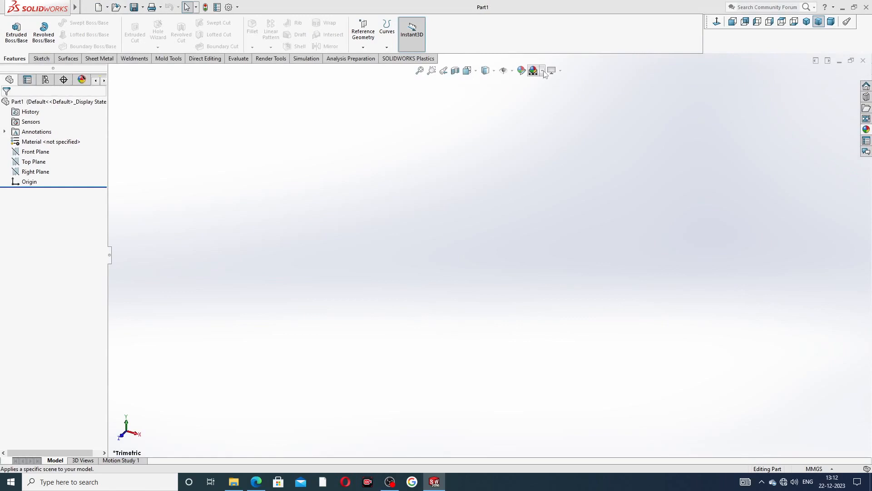
left_click(543, 71)
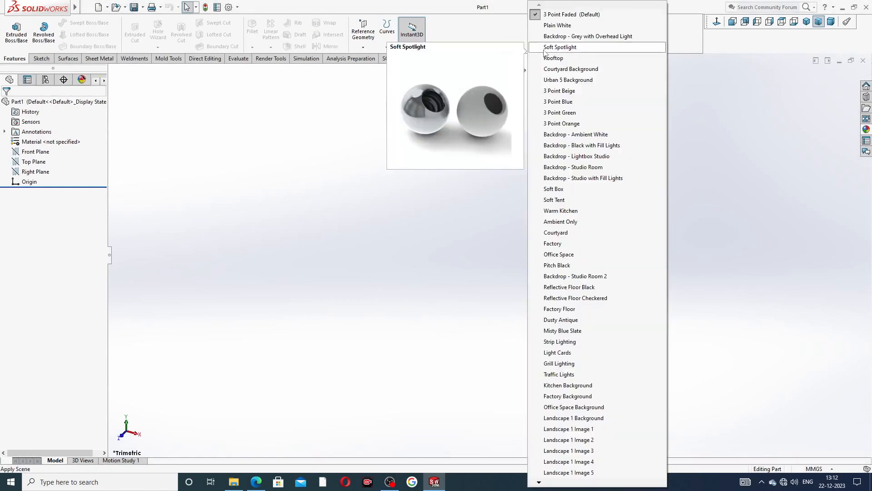
left_click(557, 26)
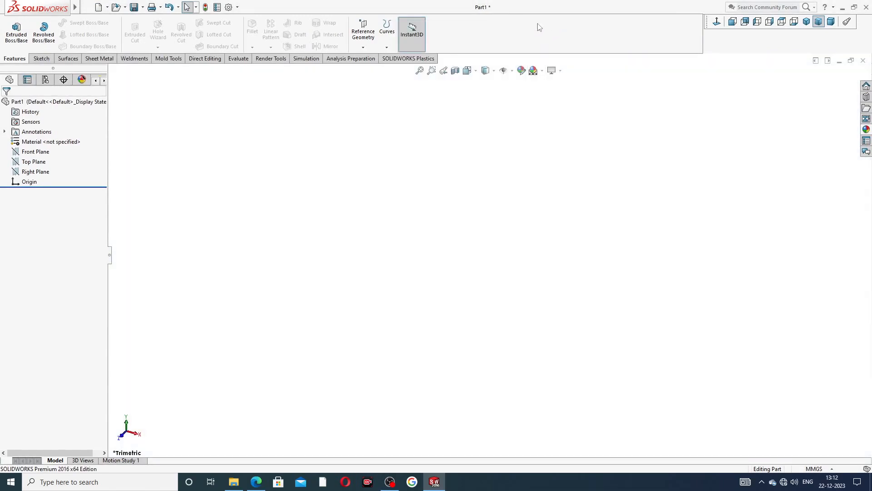
Raise both the shaded and the wireframe image quality resolutions of the new part to their highest setting
left_click(229, 8)
left_click(309, 88)
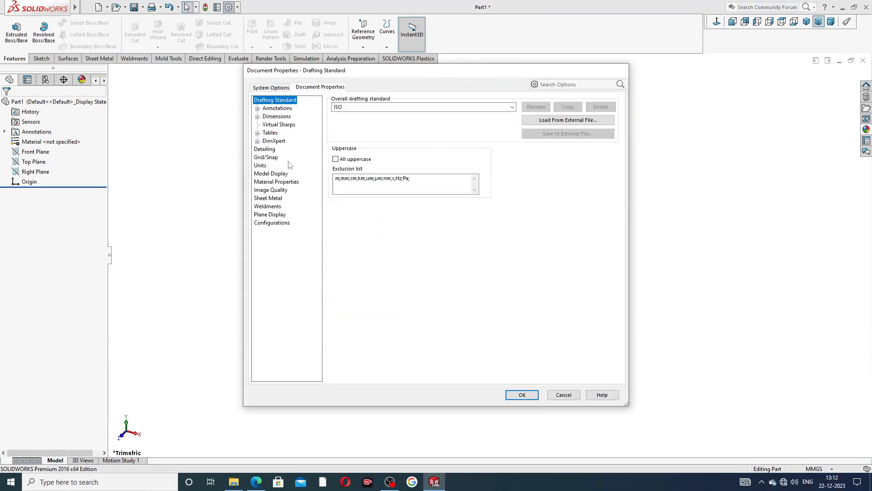
left_click(271, 191)
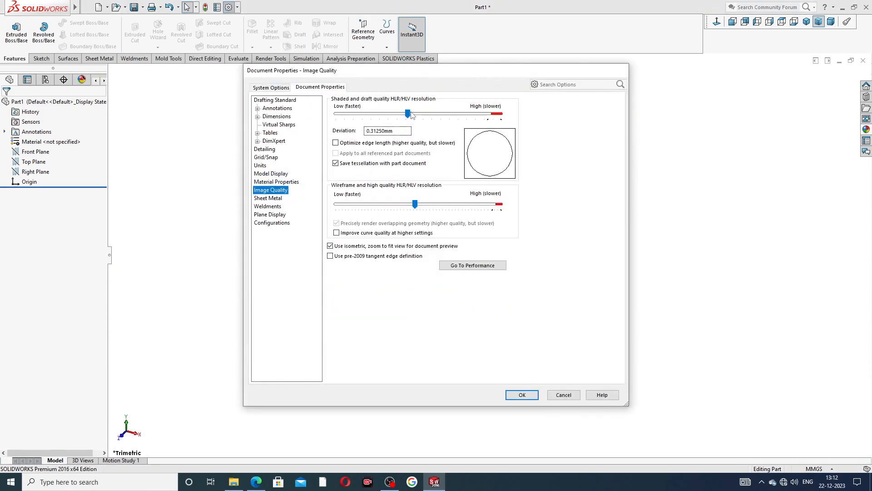
left_click_drag(408, 113, 500, 114)
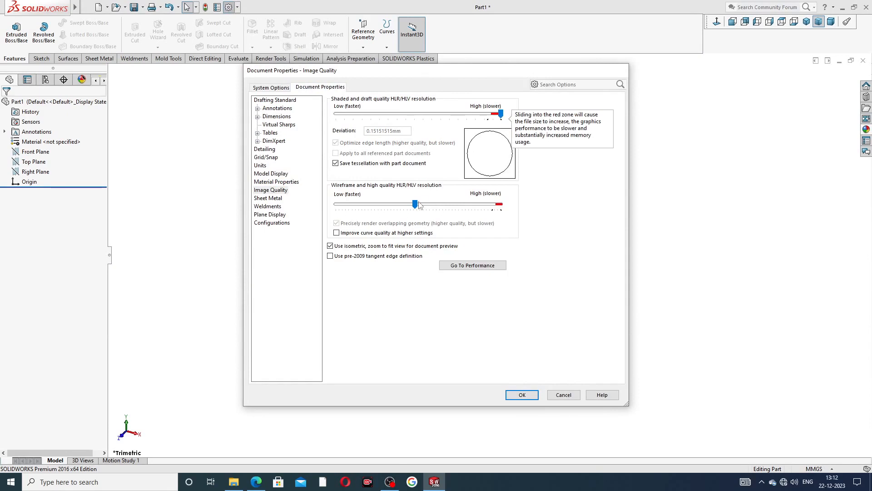
left_click_drag(415, 205, 501, 204)
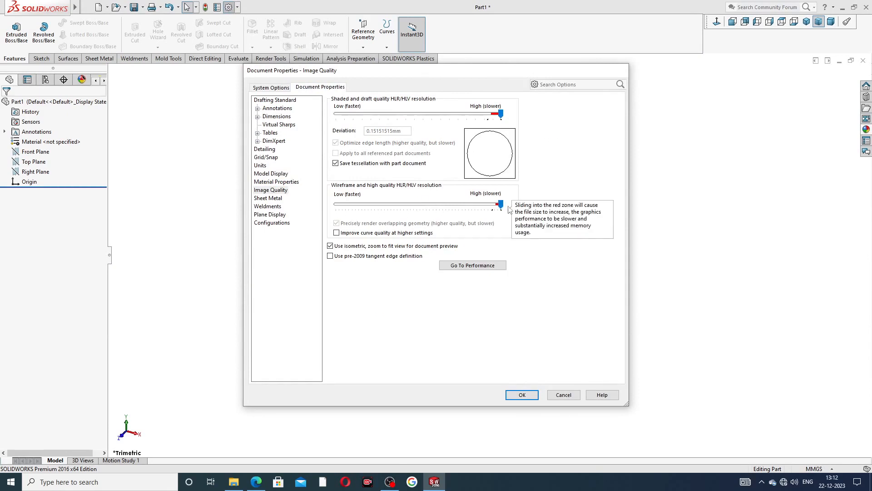
left_click(522, 395)
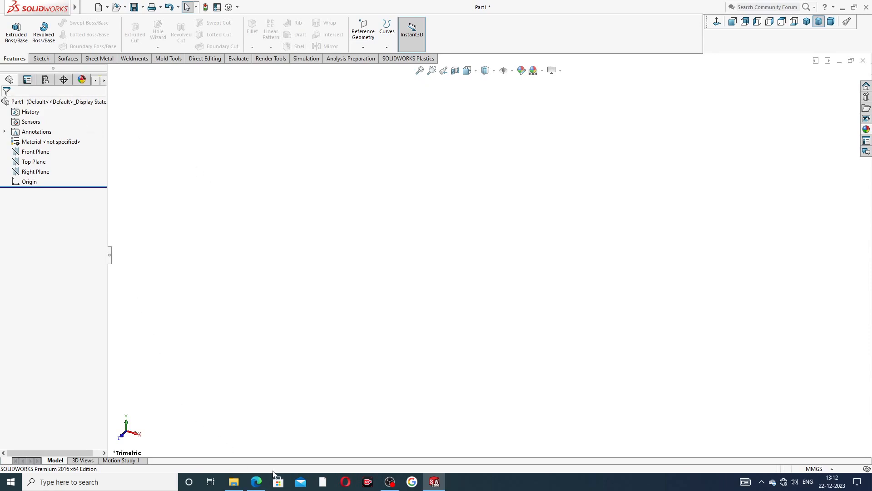
Consult the PART-07 pipe nipple drawing PDF and sketch a circle about 88 mm in diameter on the Front Plane, centred on the origin
left_click(256, 481)
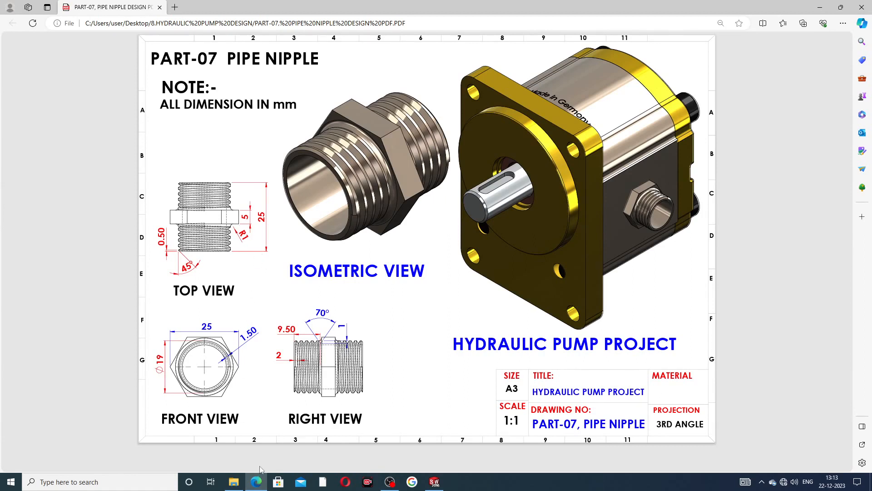
left_click(256, 482)
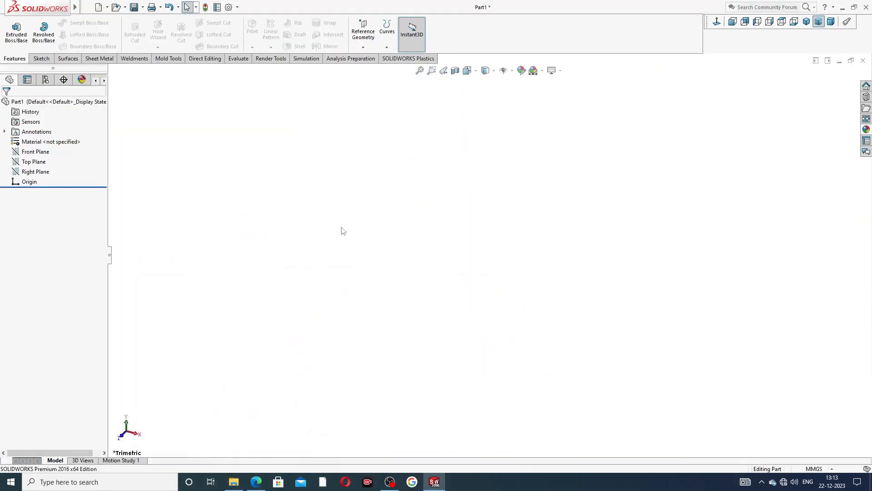
left_click(46, 152)
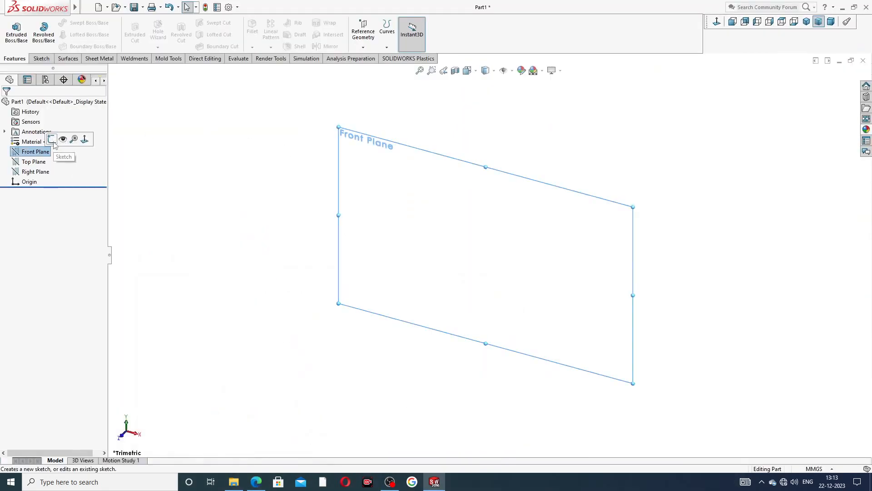
left_click(54, 142)
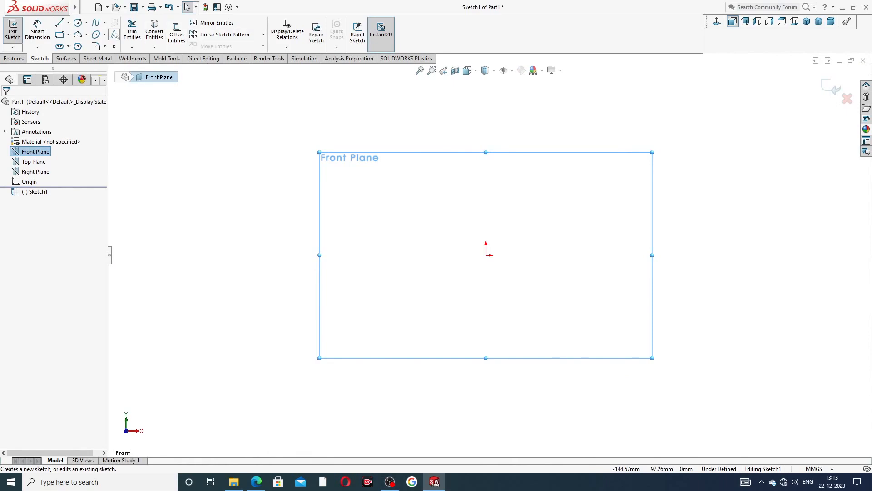
left_click(79, 24)
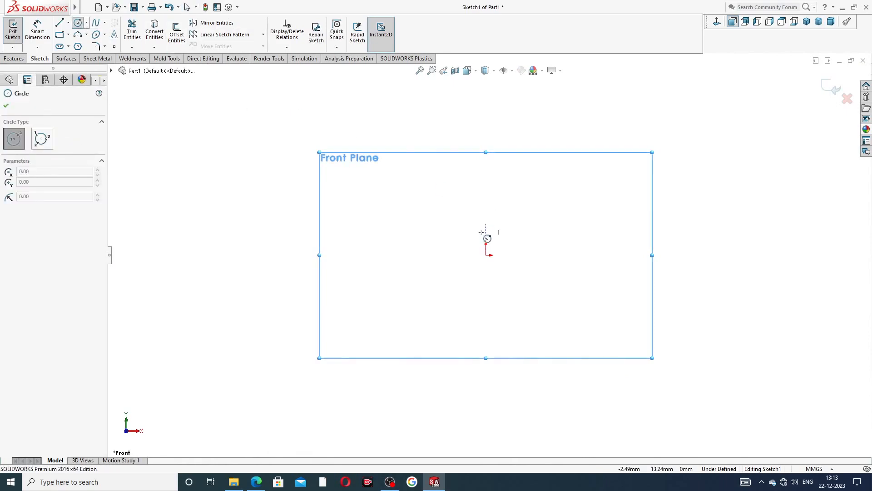
left_click_drag(486, 255, 509, 177)
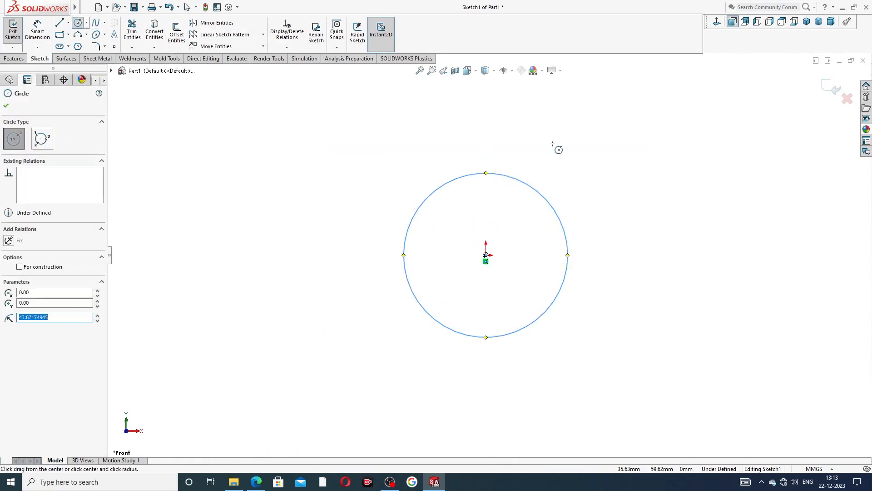
right_click(558, 147)
left_click(575, 152)
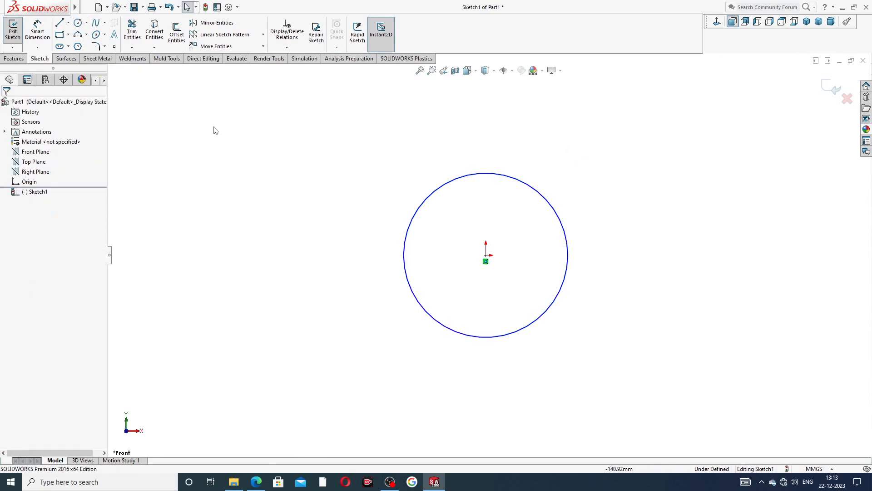
Dimension the circle's diameter to 19 mm
left_click(23, 60)
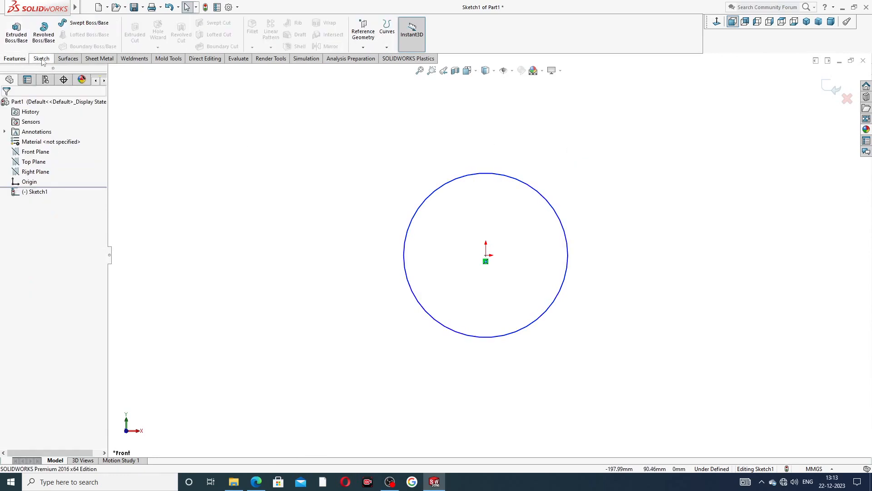
left_click(40, 58)
left_click(38, 31)
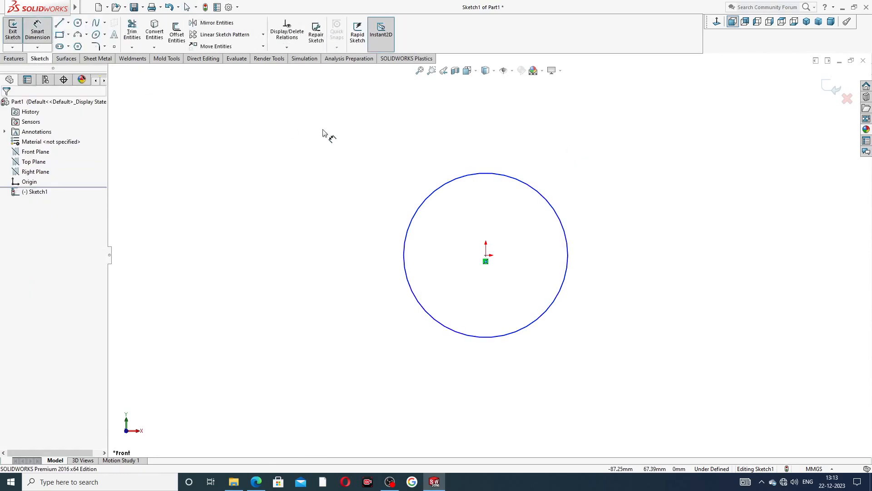
left_click(478, 174)
left_click(494, 140)
type("19")
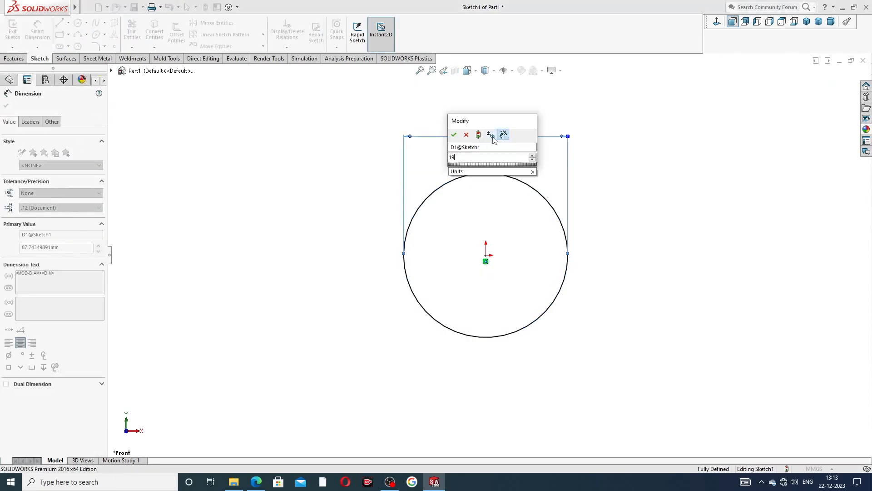
key("Return")
left_click(643, 133)
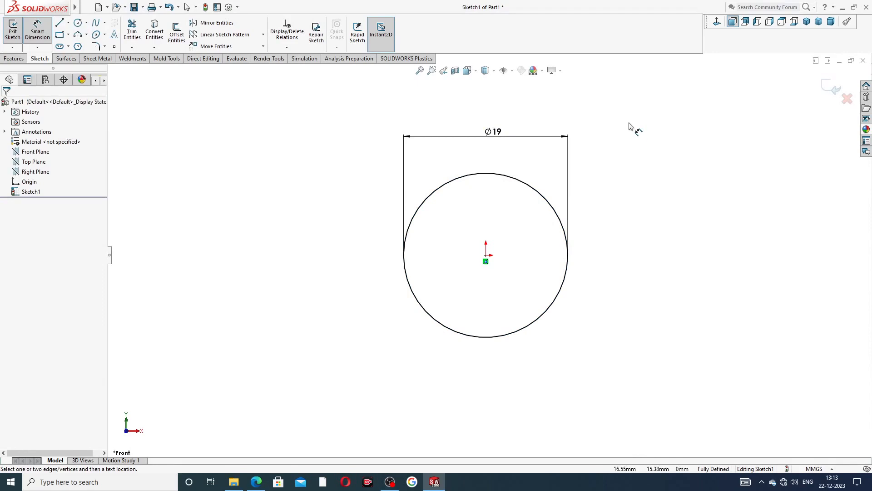
right_click(335, 132)
left_click(359, 135)
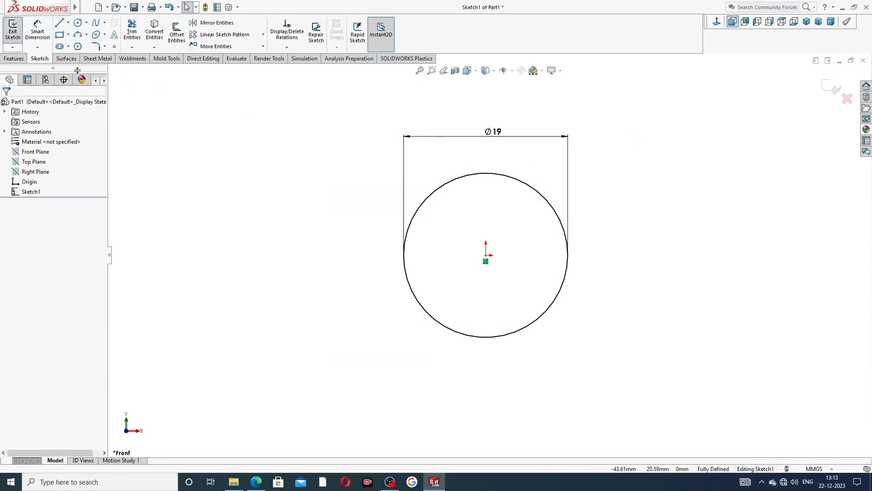
Extrude the circle 25 mm as a solid boss using the Mid Plane end condition
left_click(22, 59)
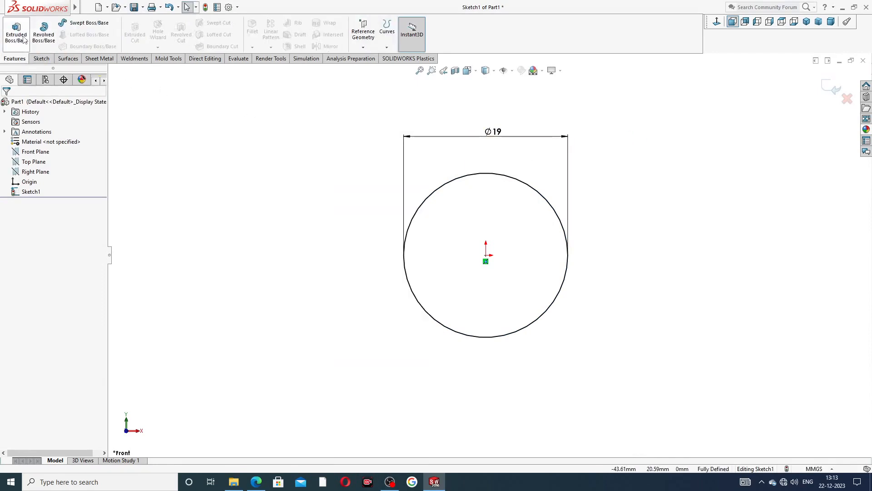
left_click(24, 40)
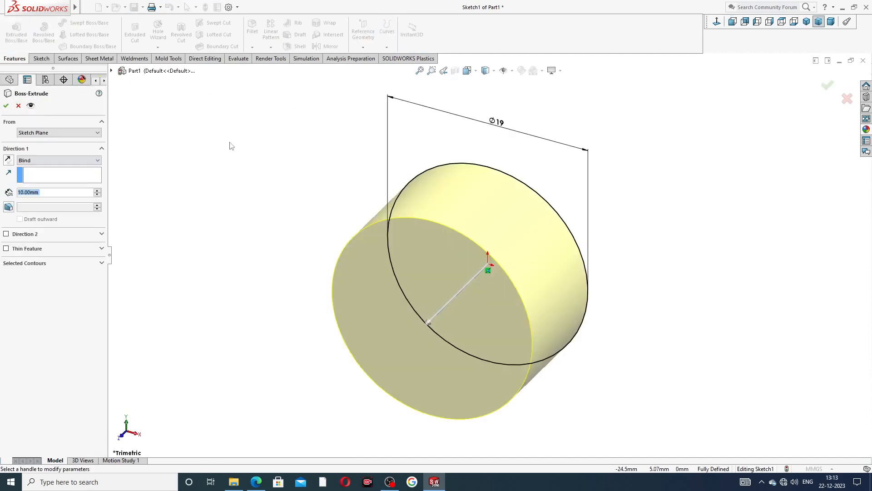
left_click(58, 162)
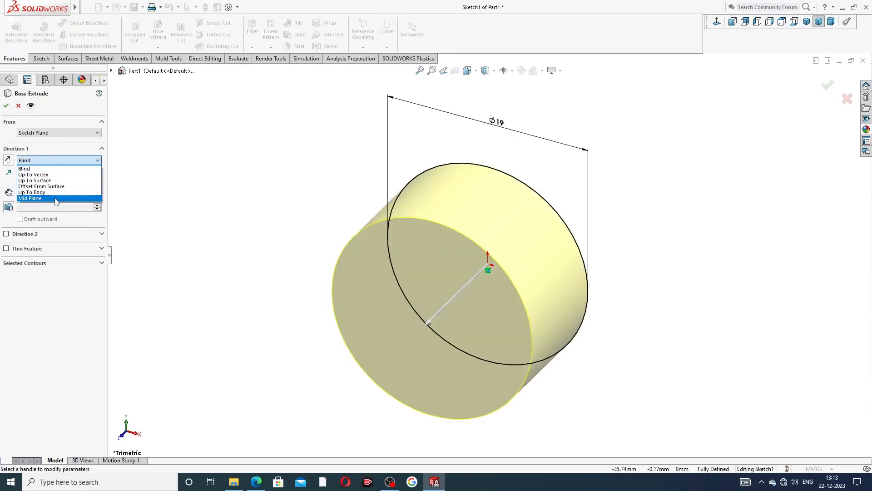
left_click(30, 198)
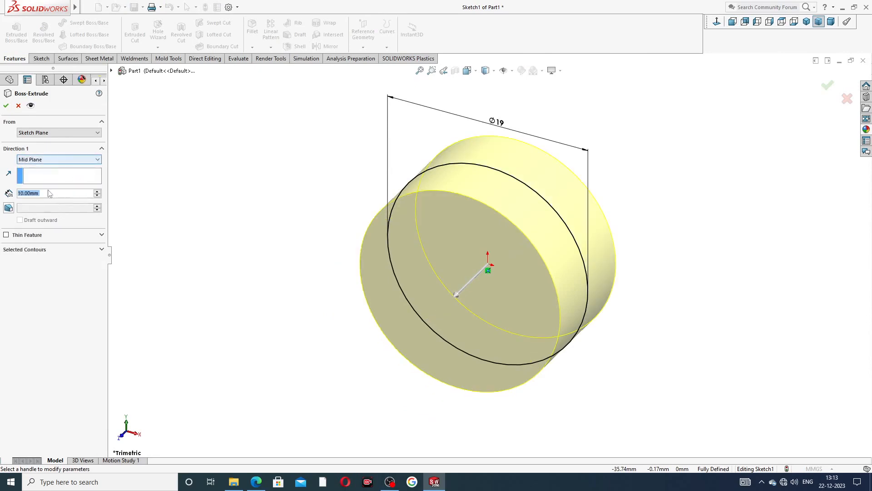
type("25")
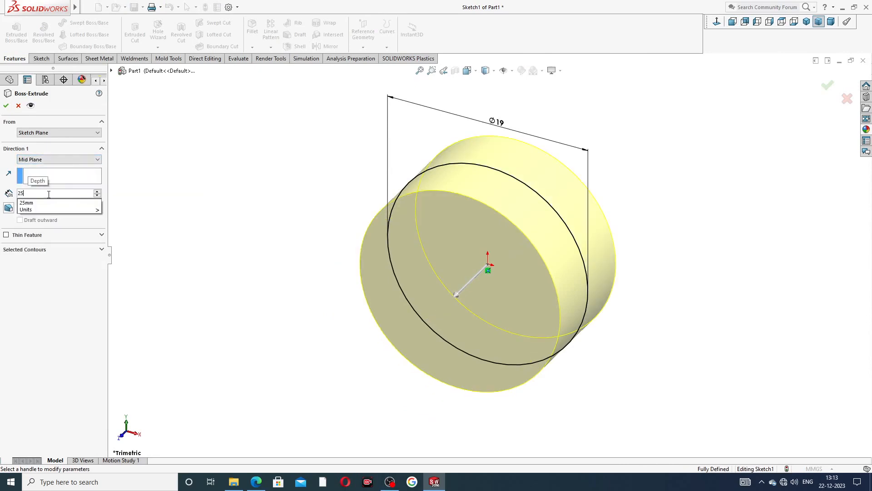
key("Return")
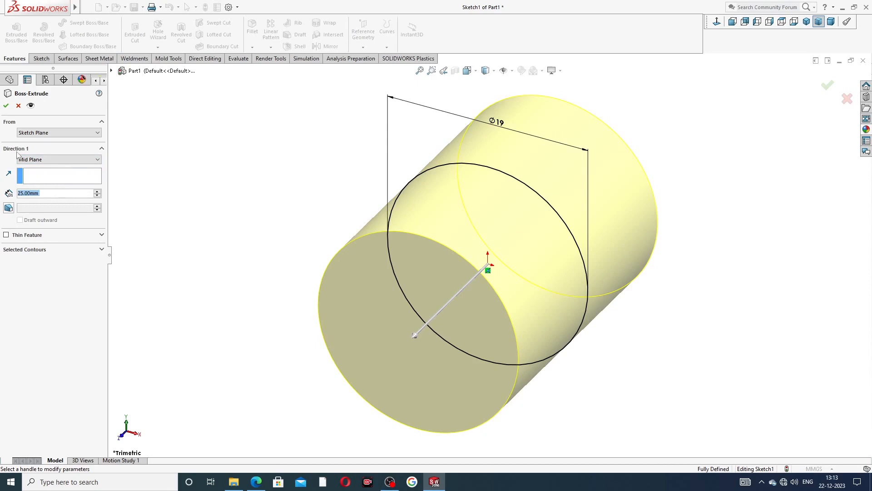
left_click(6, 106)
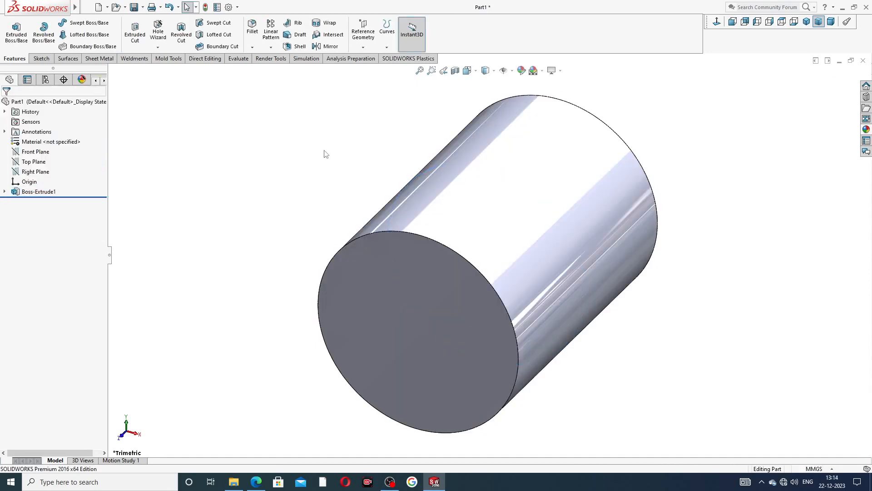
Check the PART-07 drawing and sketch a six-sided polygon on the cylinder's front face, centred on the origin, with an inscribed circle about 21.2 mm in diameter
middle_click_drag(530, 200, 547, 154)
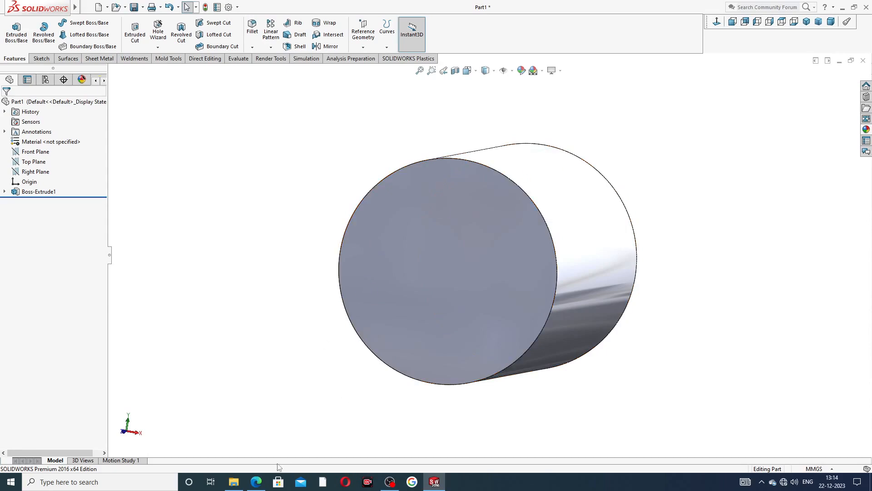
left_click(259, 483)
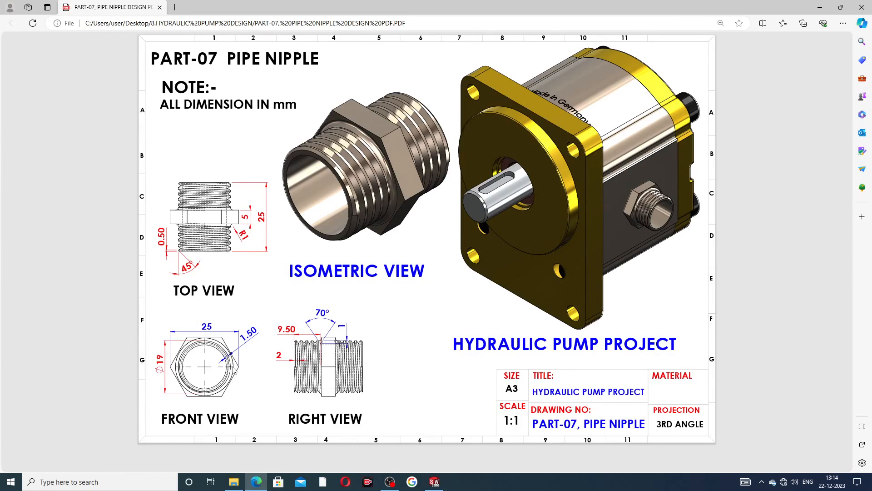
left_click(256, 481)
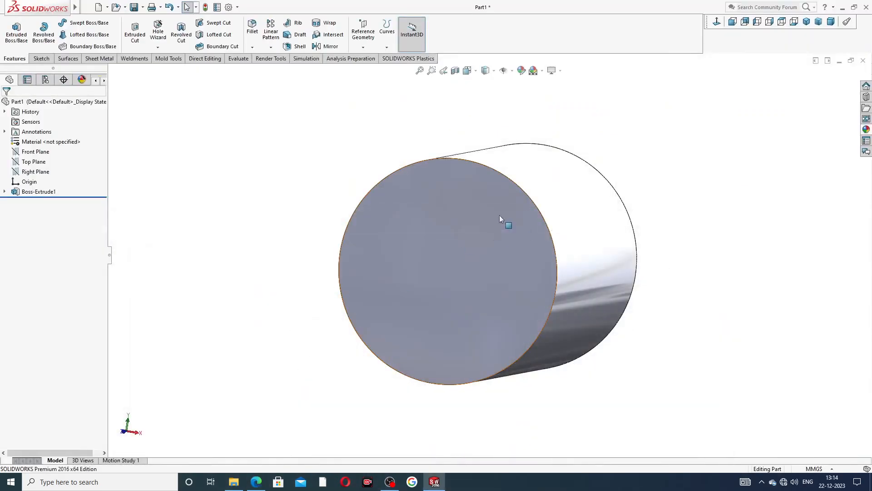
middle_click_drag(500, 215, 491, 275)
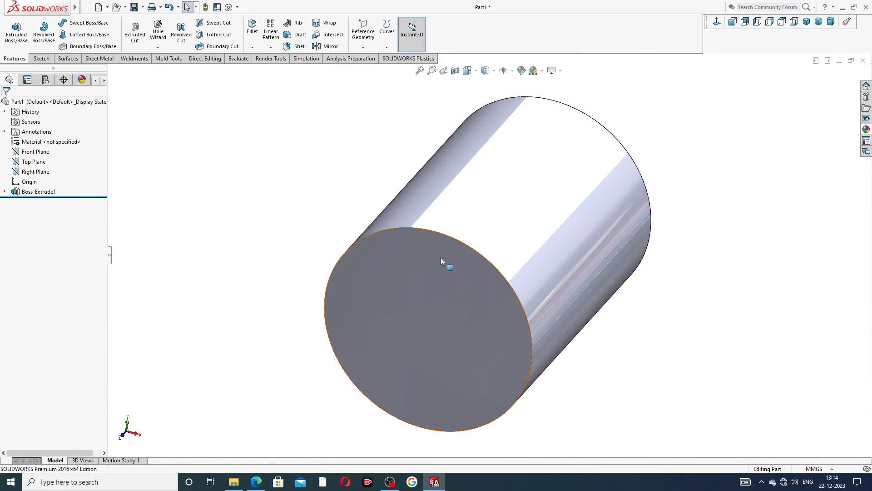
left_click(383, 263)
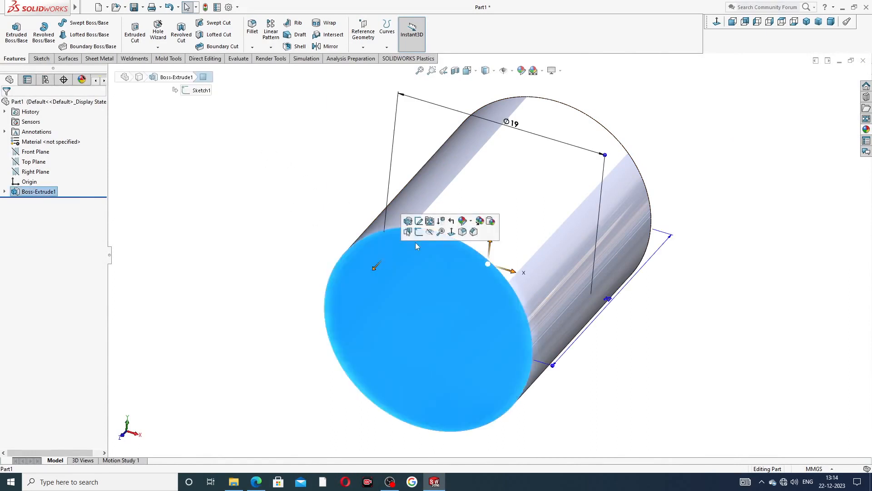
left_click(417, 237)
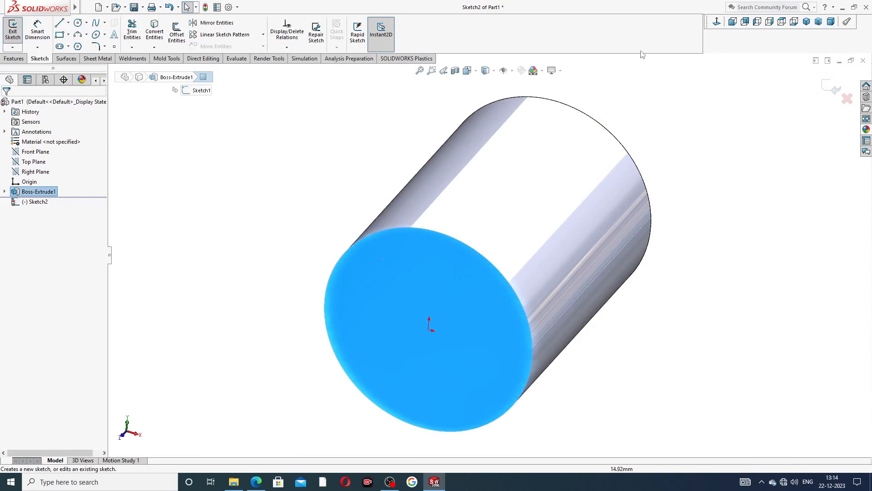
left_click(717, 21)
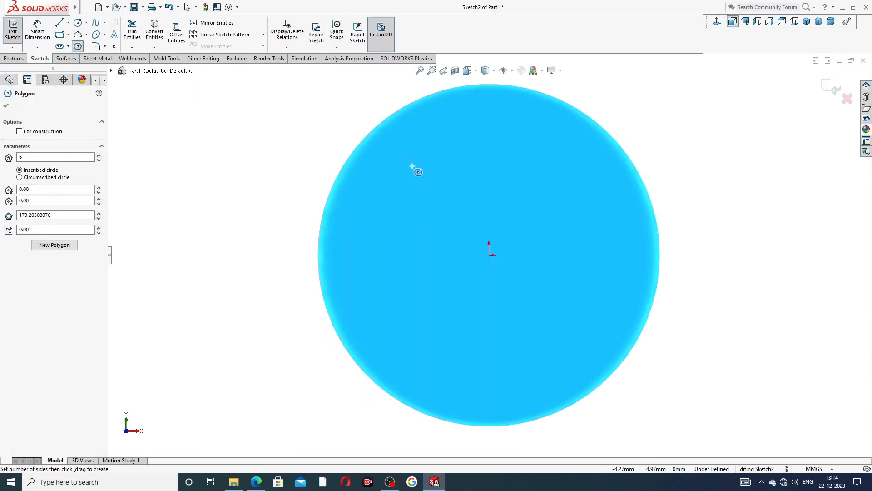
left_click(489, 255)
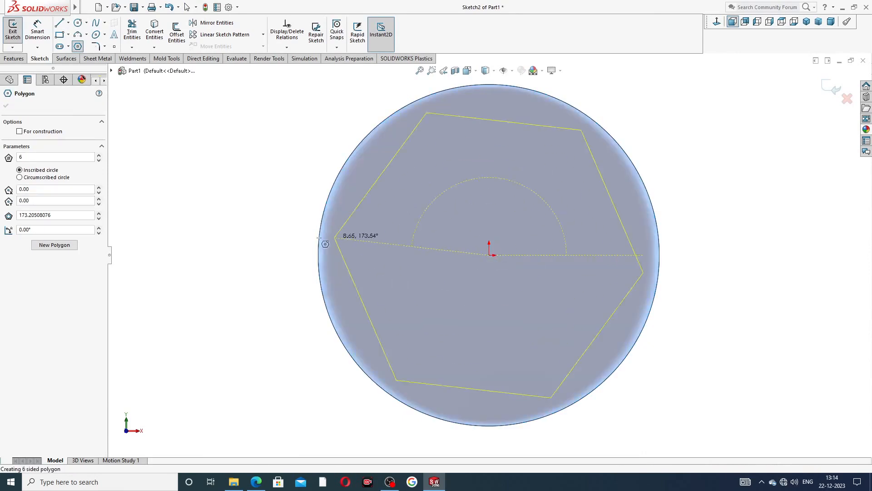
left_click(270, 257)
key("f")
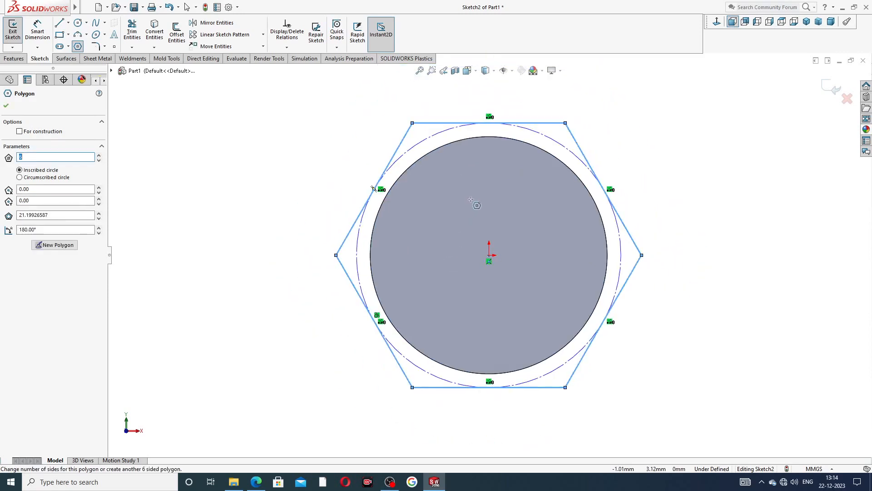
right_click(615, 146)
left_click(645, 151)
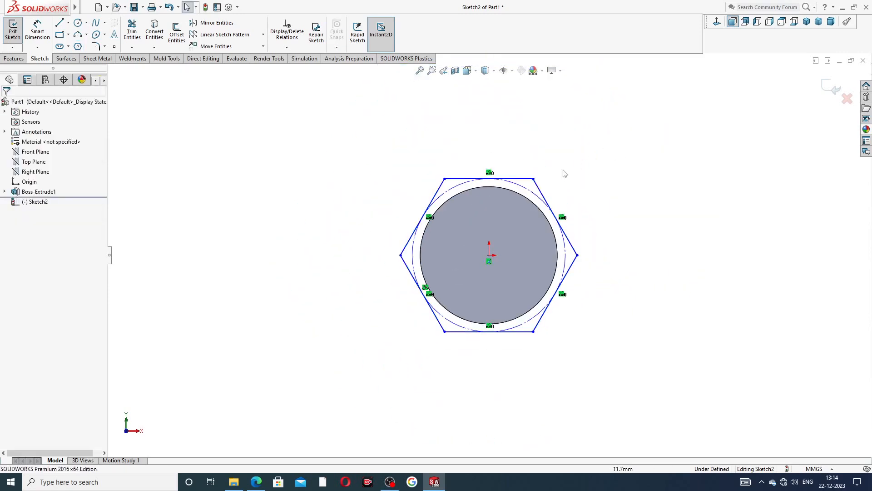
Add a Horizontal relation to the upper side of the hexagon on the cylinder's front face
left_click(520, 179)
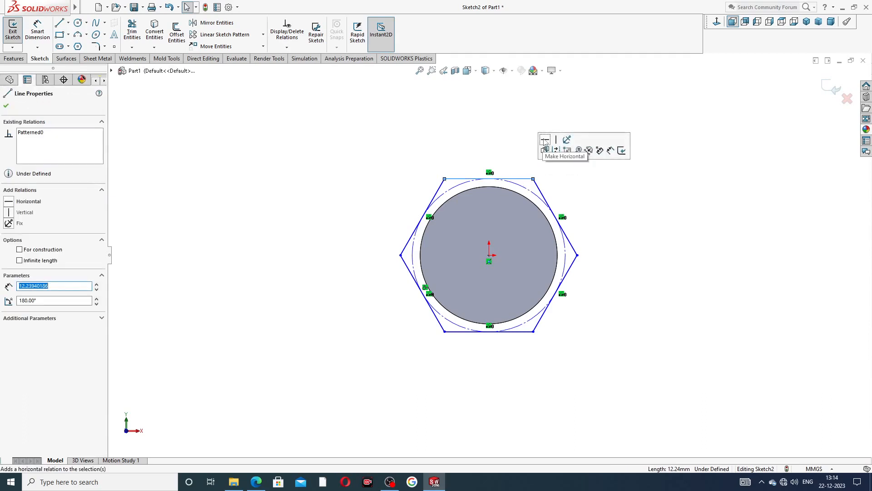
left_click(545, 142)
left_click(571, 175)
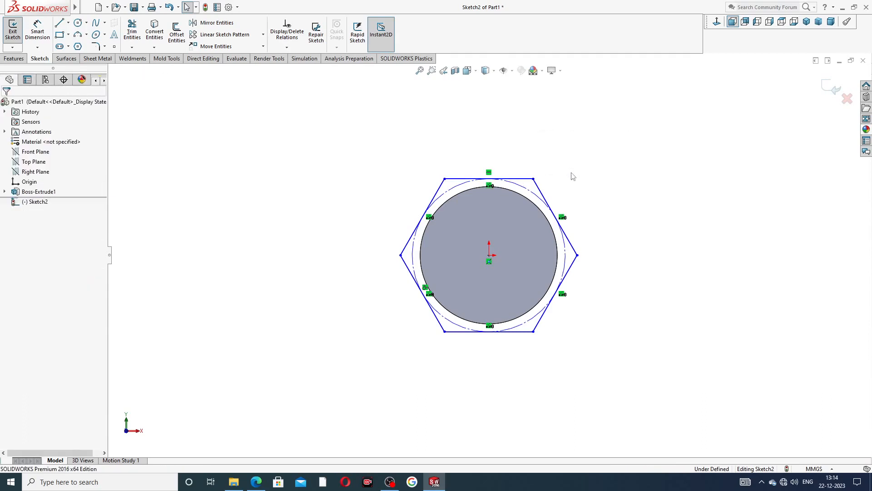
scroll(494, 277, "down", 1)
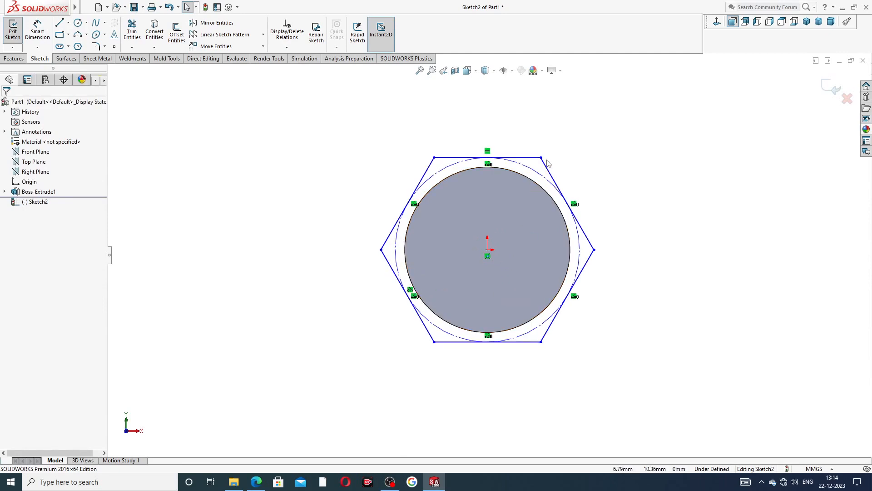
left_click(513, 159)
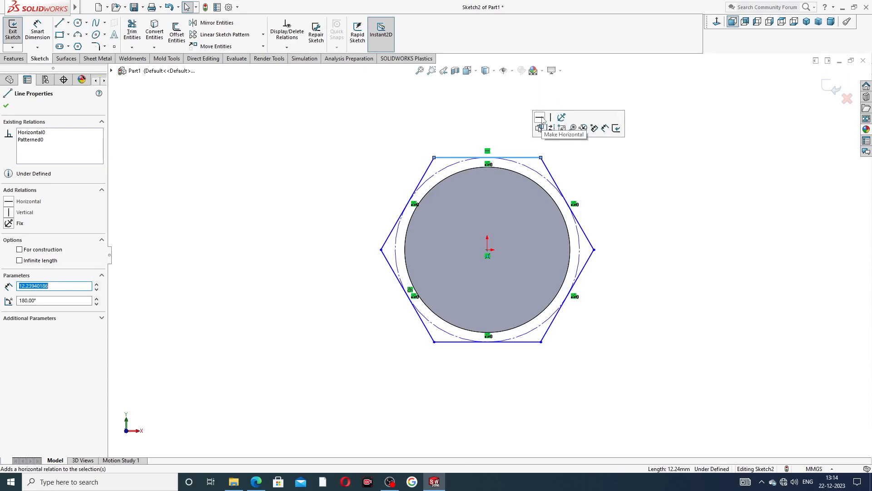
left_click(606, 169)
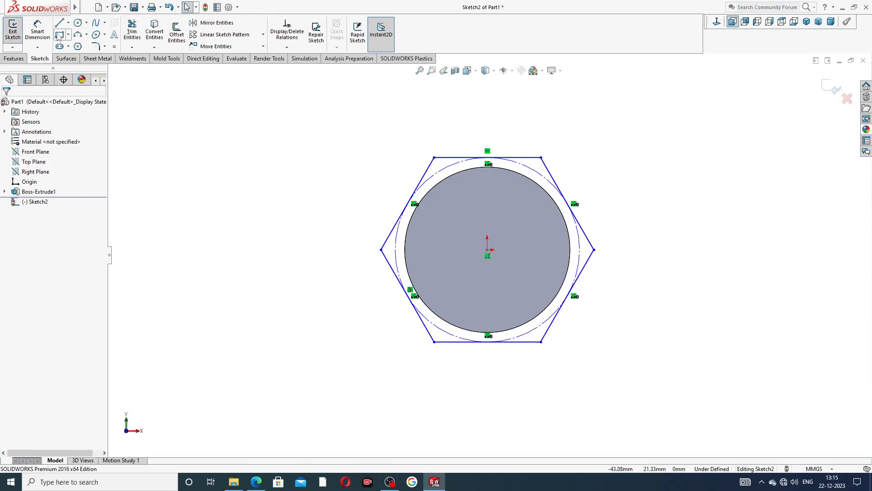
Dimension the hexagon's width across its opposite corners to 25 mm and check the PART-07 drawing
left_click(37, 31)
left_click(381, 250)
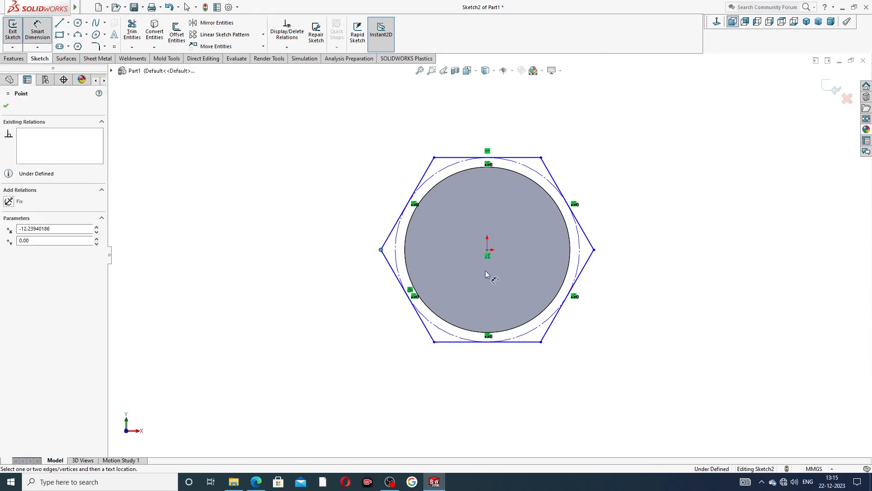
left_click(594, 249)
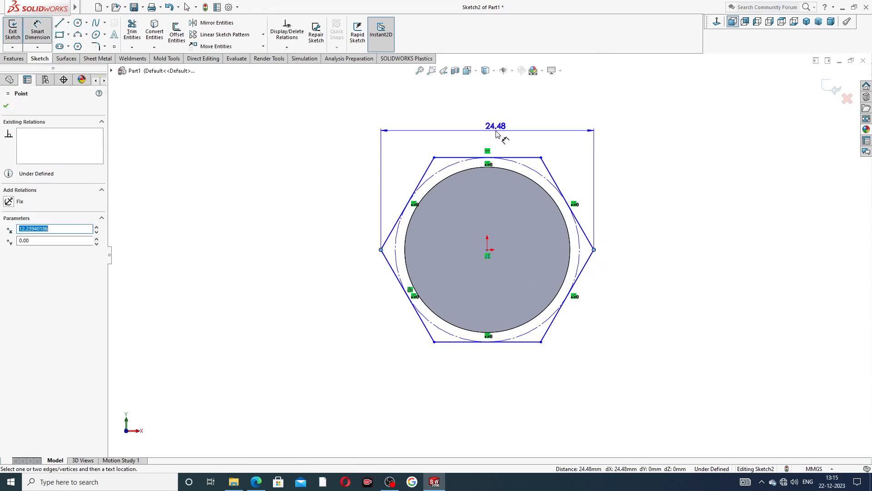
left_click(496, 133)
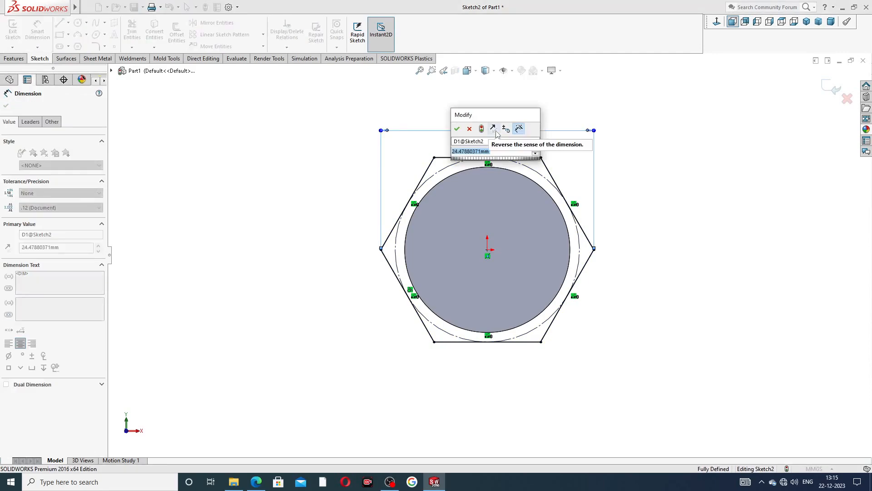
type("25")
key("Return")
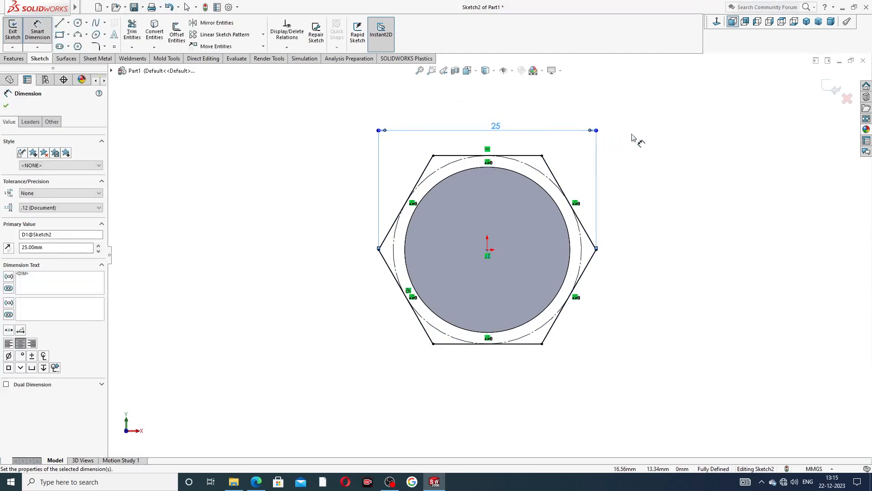
left_click(256, 481)
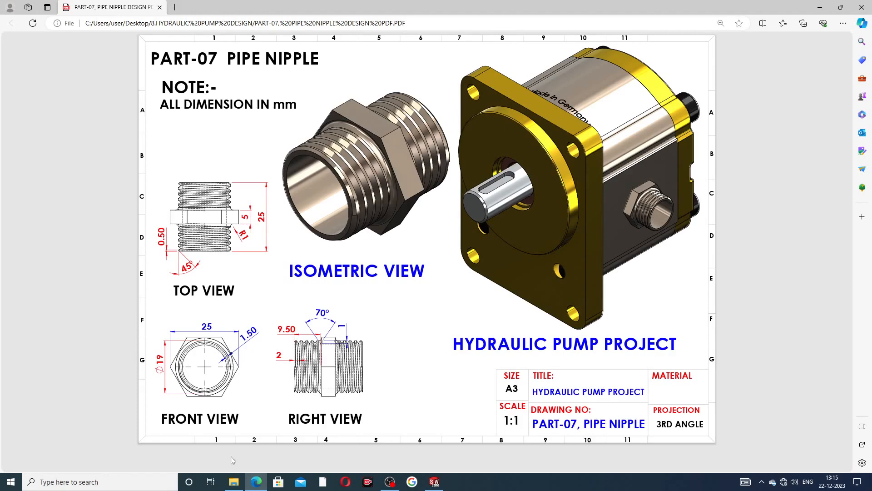
left_click(256, 481)
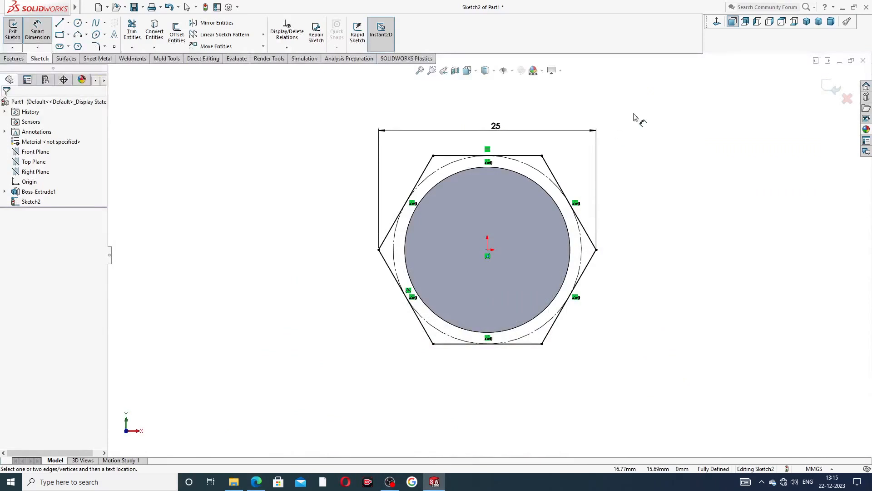
right_click(648, 119)
left_click(675, 135)
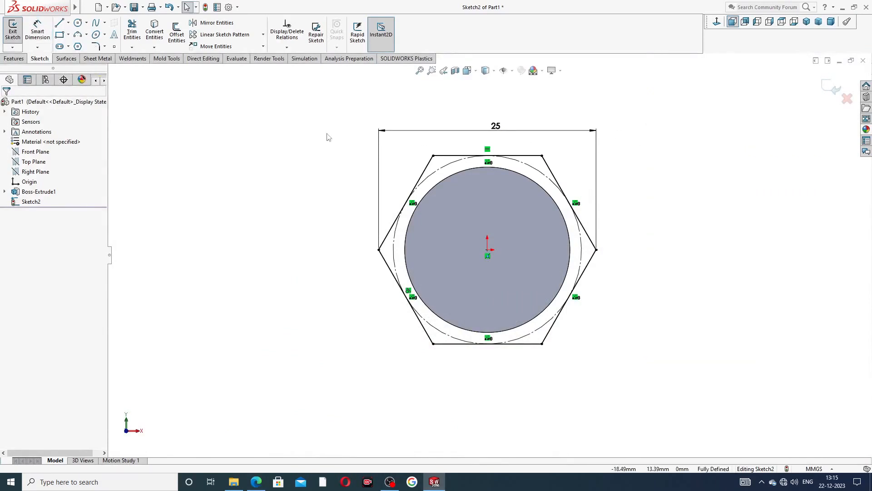
Try to extrude the hexagon 5 mm from the cylinder's front face using the Mid Plane end condition
left_click(13, 58)
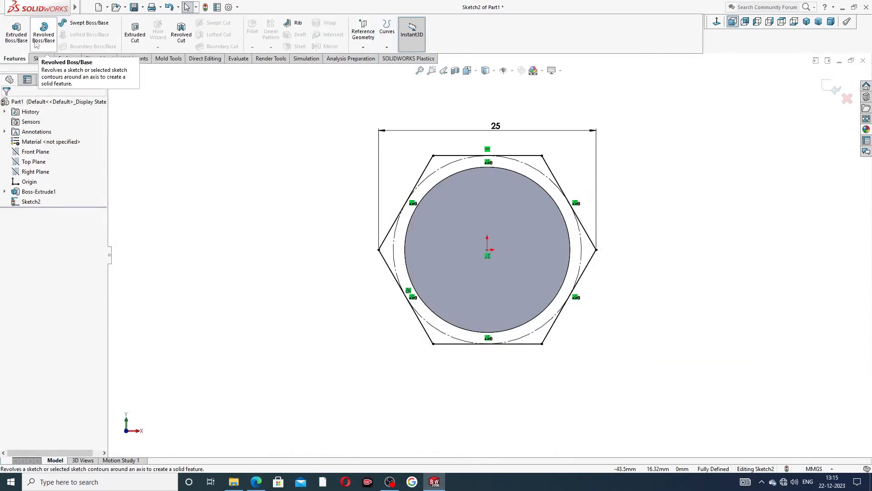
left_click(23, 38)
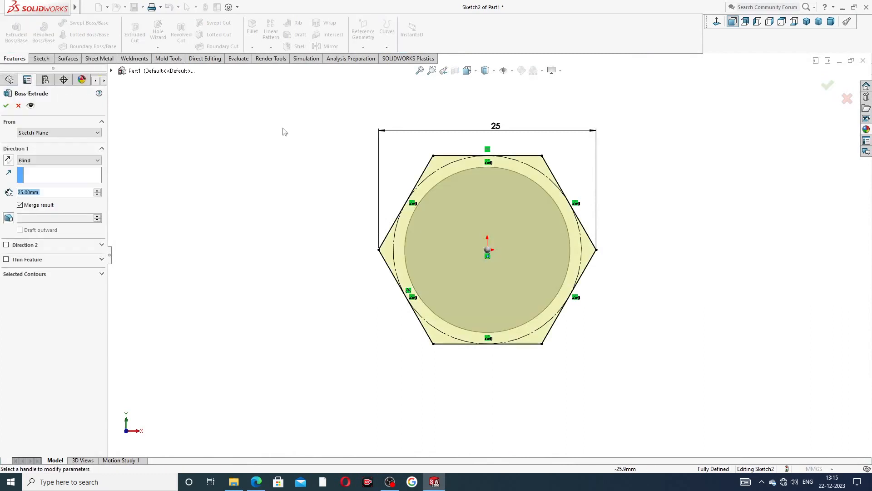
middle_click_drag(357, 188, 458, 254)
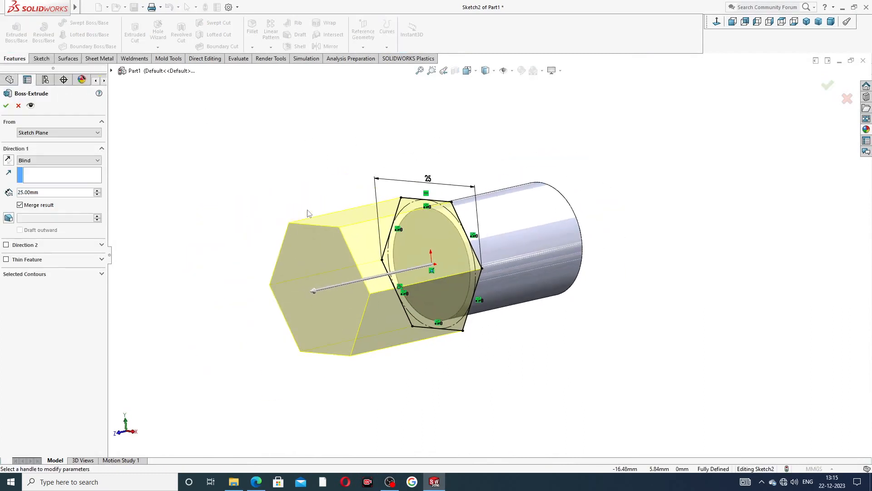
middle_click_drag(454, 218, 432, 214)
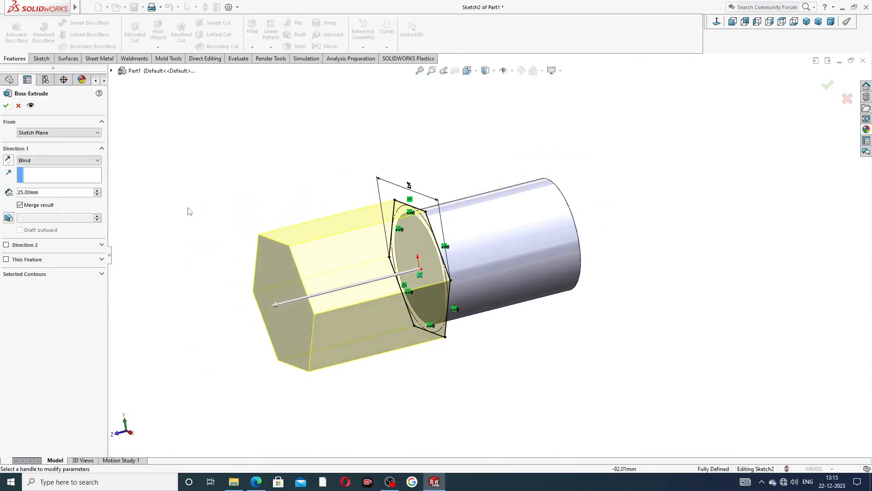
left_click(36, 161)
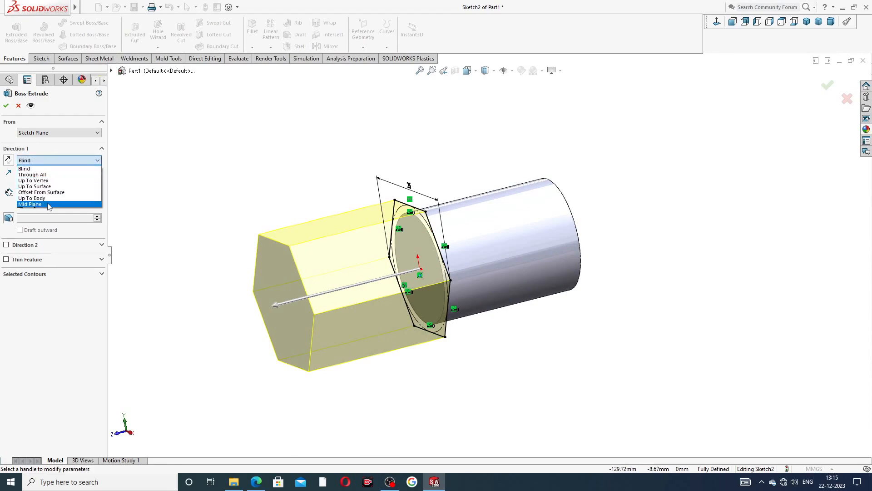
left_click(49, 205)
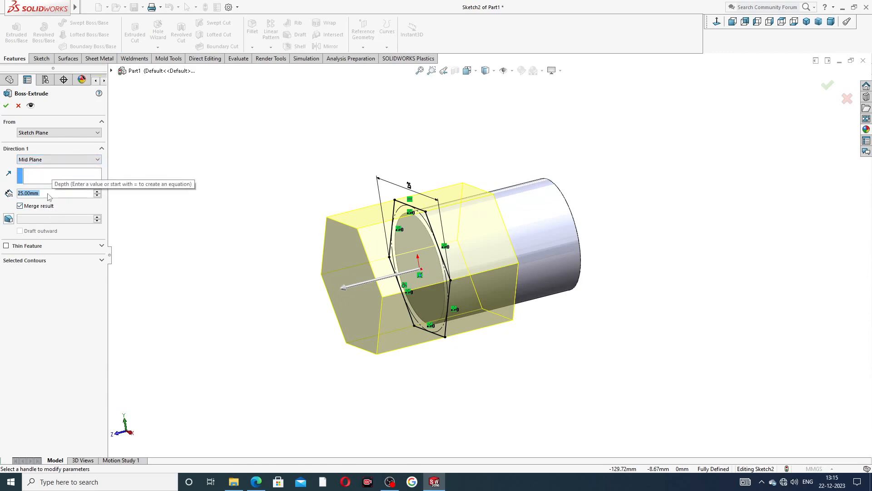
type("5")
key("Return")
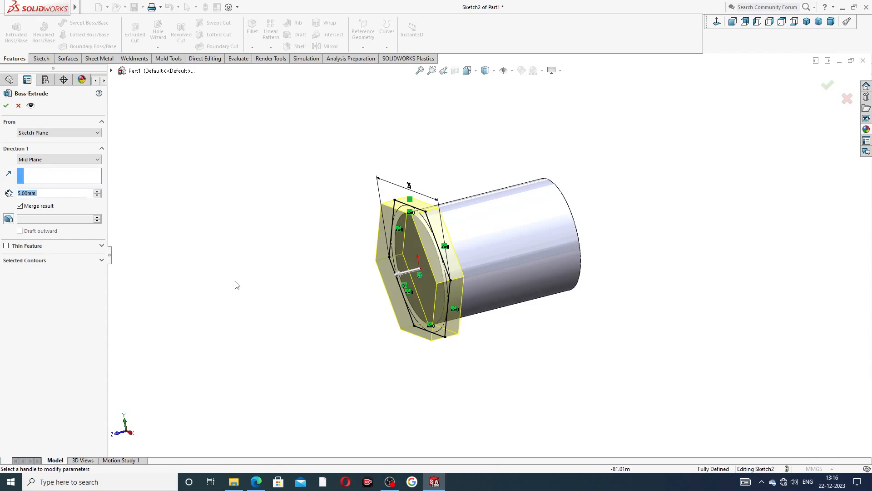
left_click(18, 106)
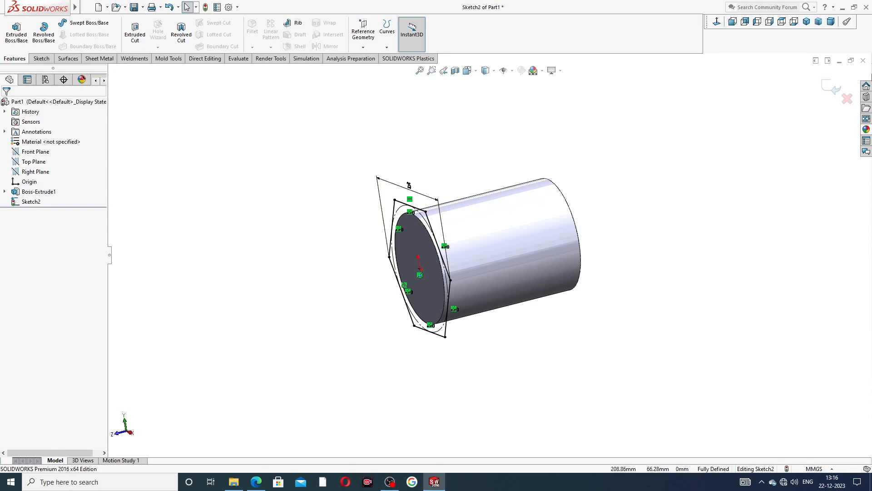
Exit the sketch and undo the hexagon sketch on the cylinder's front face
left_click(825, 84)
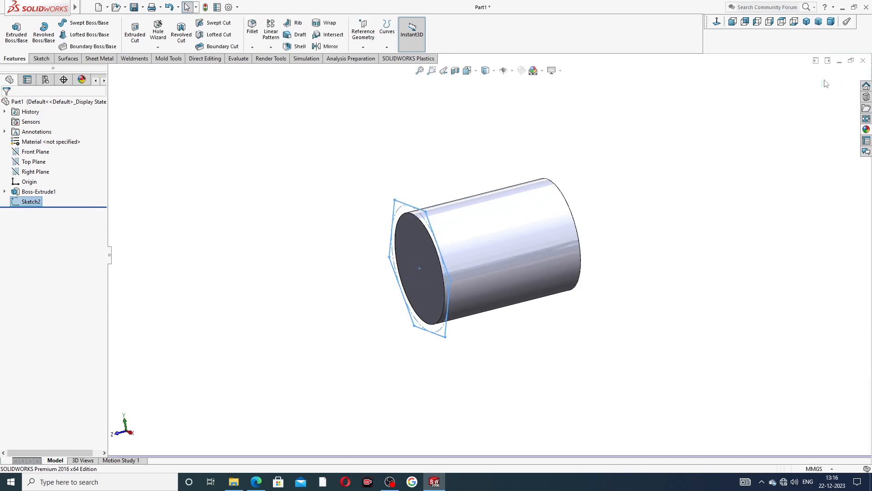
left_click(444, 153)
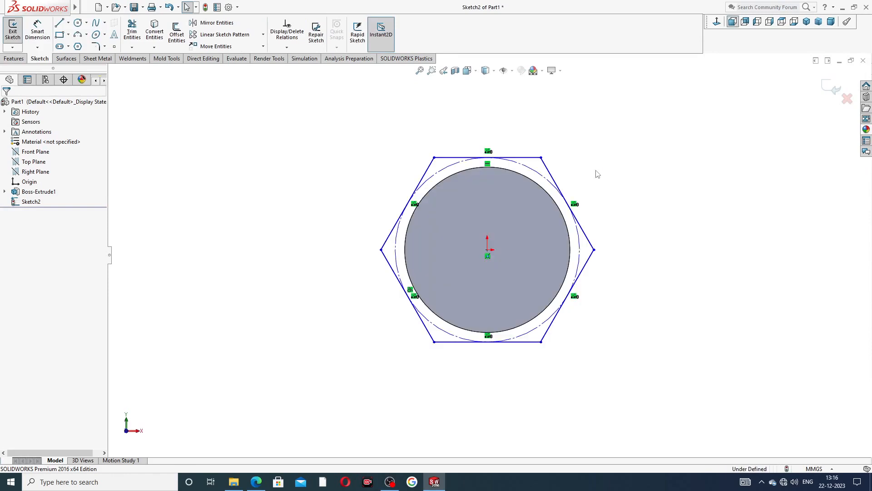
key("ctrl+z")
key("ctrl+z")
key("ctrl+z")
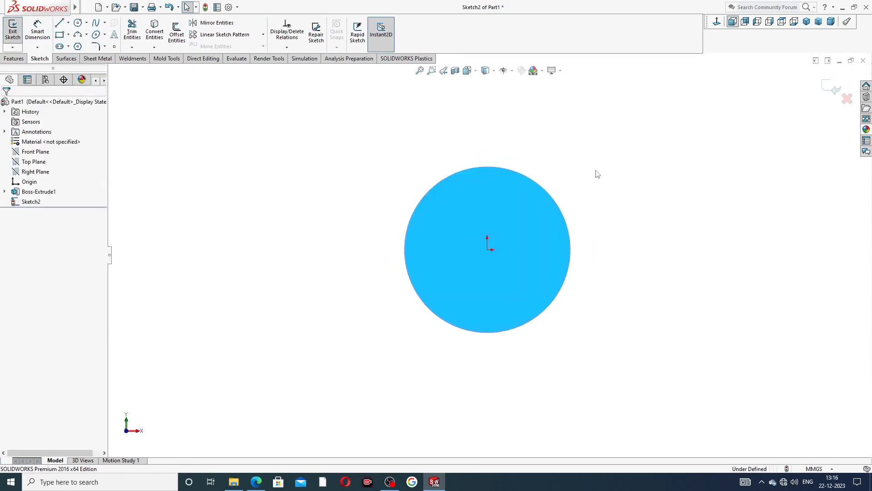
key("ctrl+z")
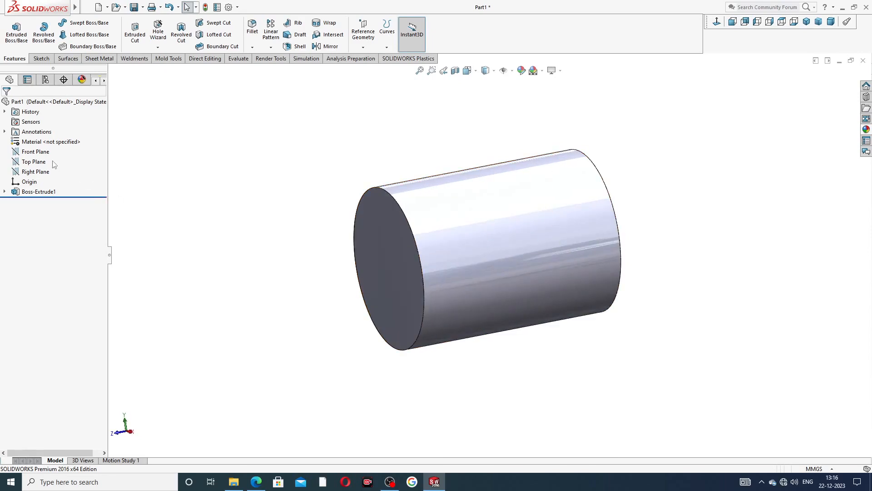
Sketch a six-sided polygon about 25.2 mm across corners on the Front Plane, centred on the origin, with the Inscribed circle option
left_click(45, 154)
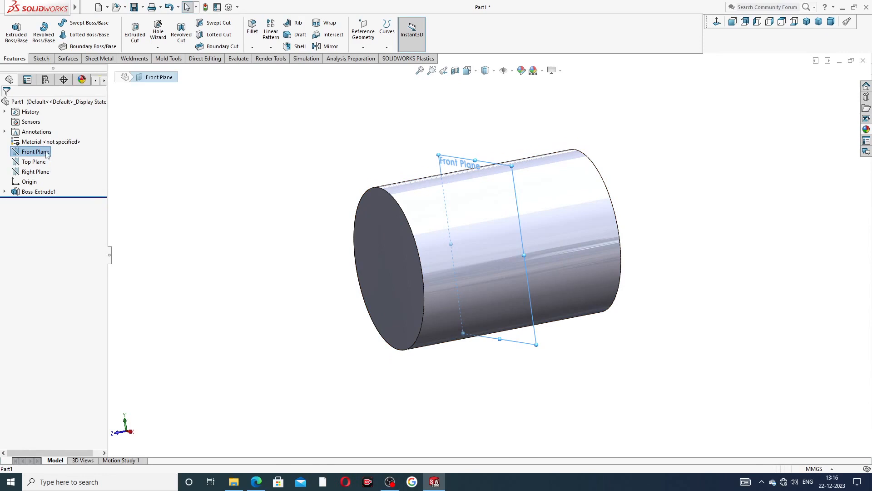
left_click(52, 141)
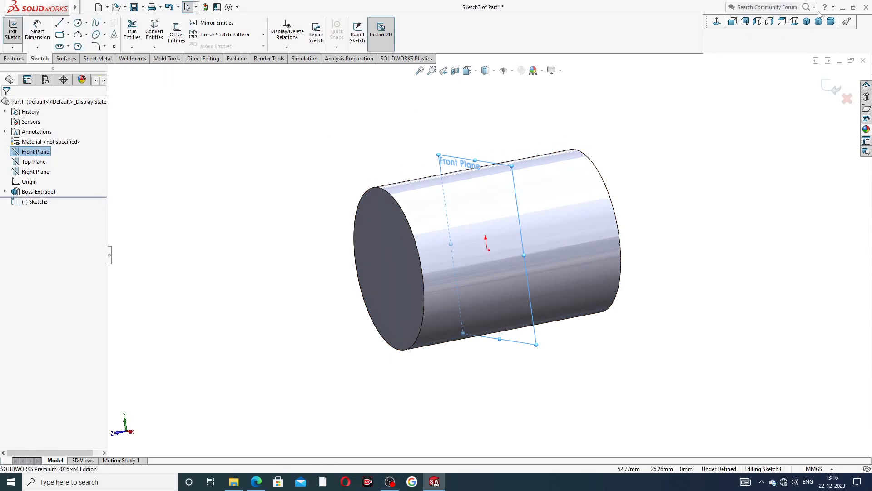
left_click(718, 22)
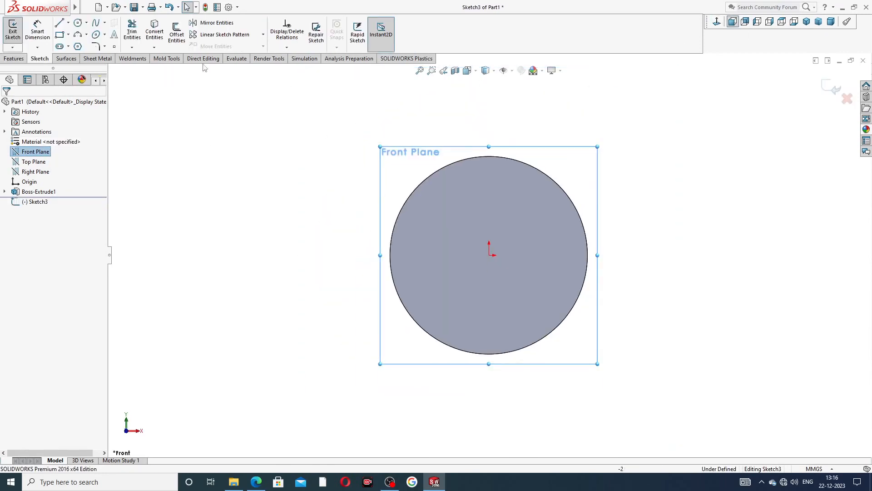
left_click(78, 46)
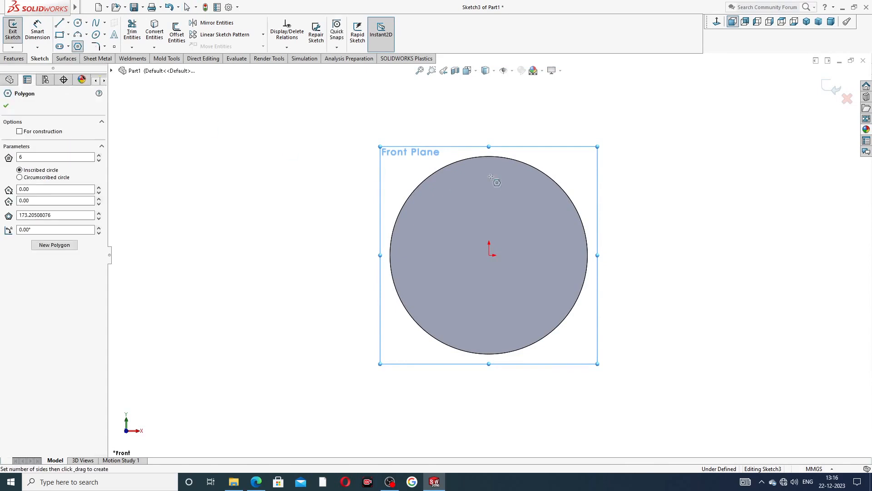
left_click(489, 255)
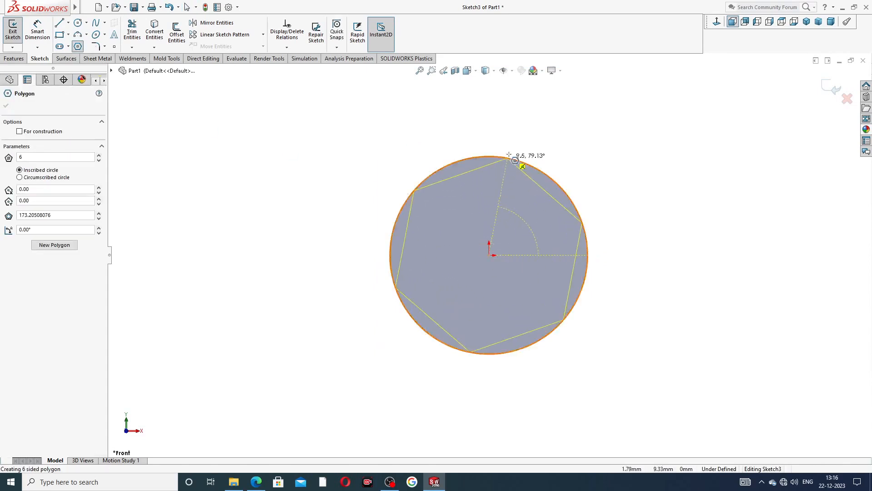
left_click(358, 254)
right_click(367, 196)
left_click(390, 196)
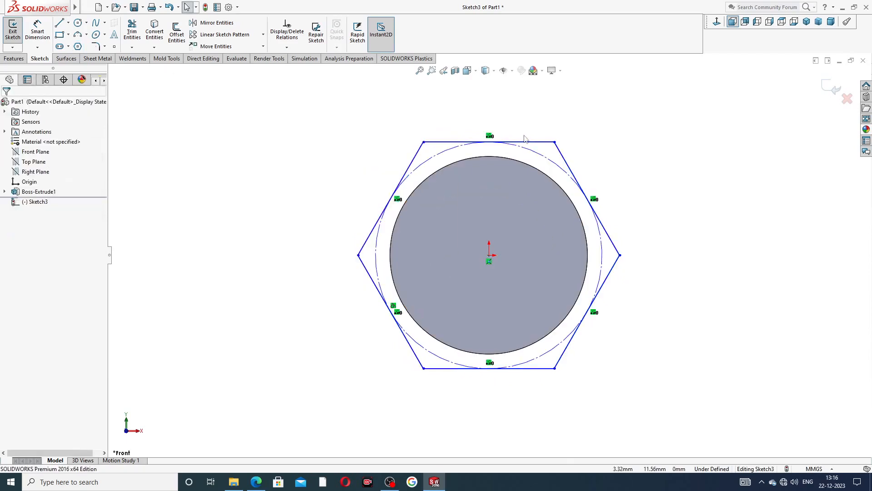
Make the upper side of the Front Plane hexagon horizontal
left_click(530, 142)
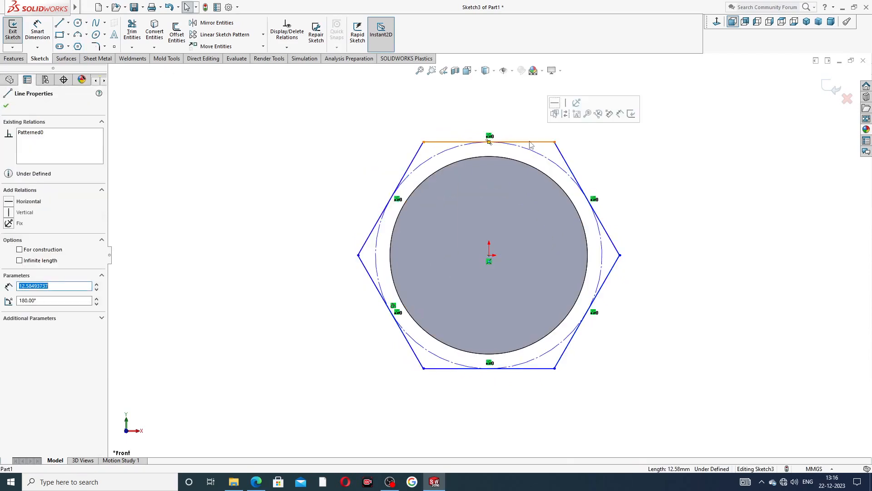
left_click(555, 103)
left_click(170, 136)
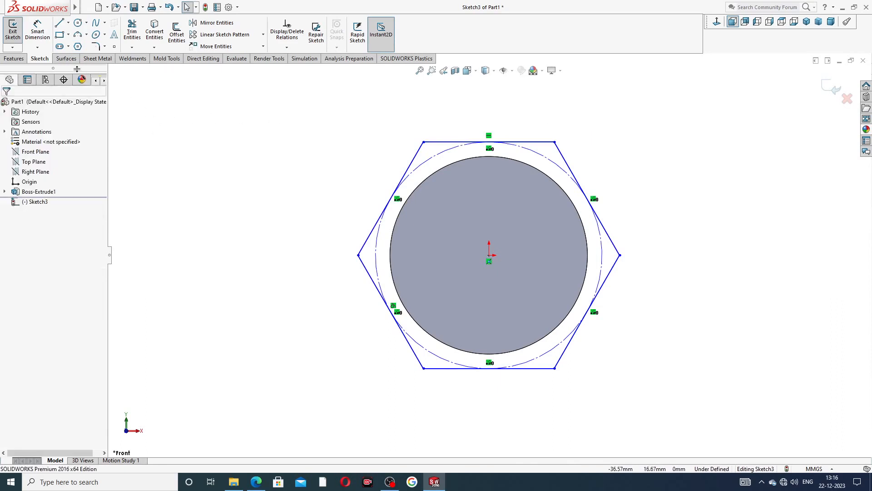
Dimension the Front Plane hexagon to 25 mm across its opposite side corners
left_click(37, 31)
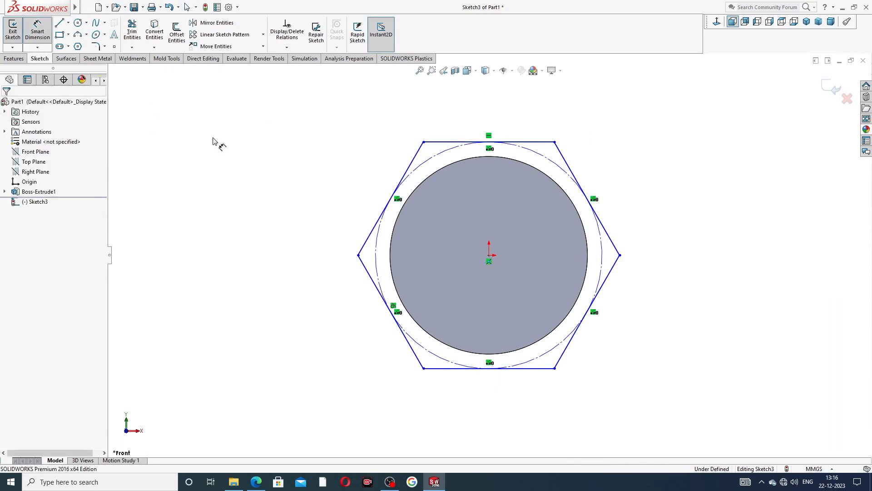
left_click(358, 255)
left_click(620, 255)
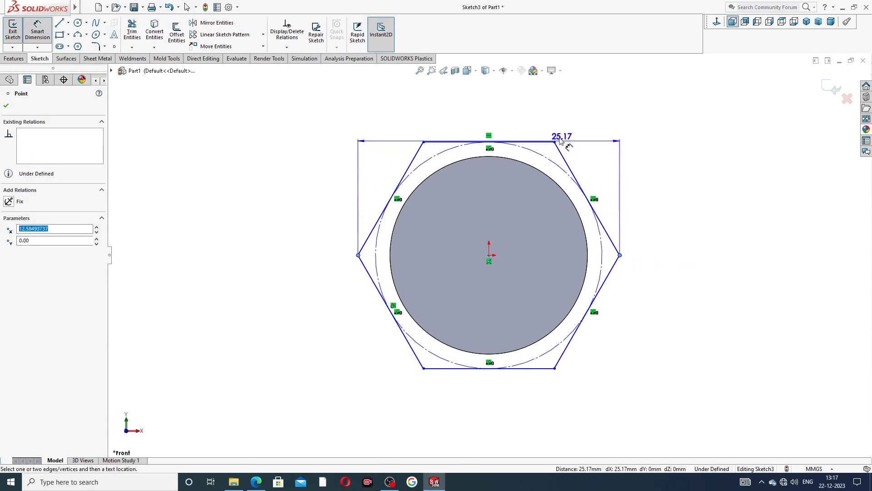
left_click(516, 129)
type("25")
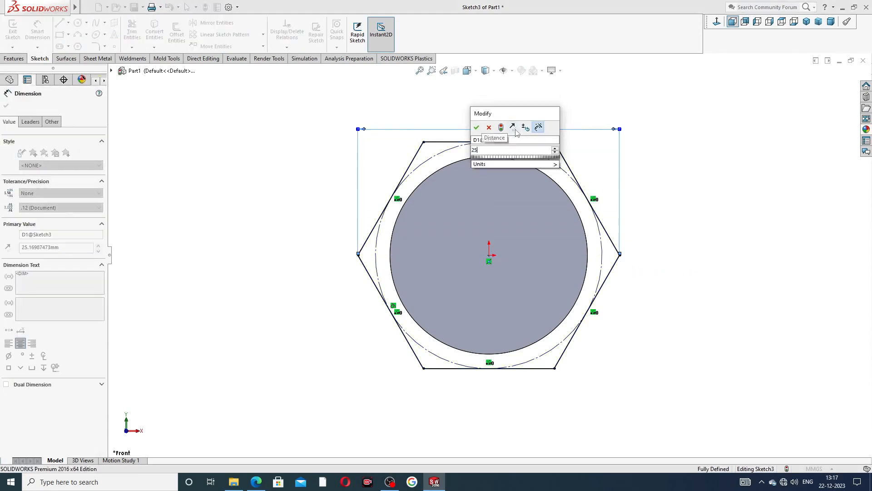
left_click(476, 127)
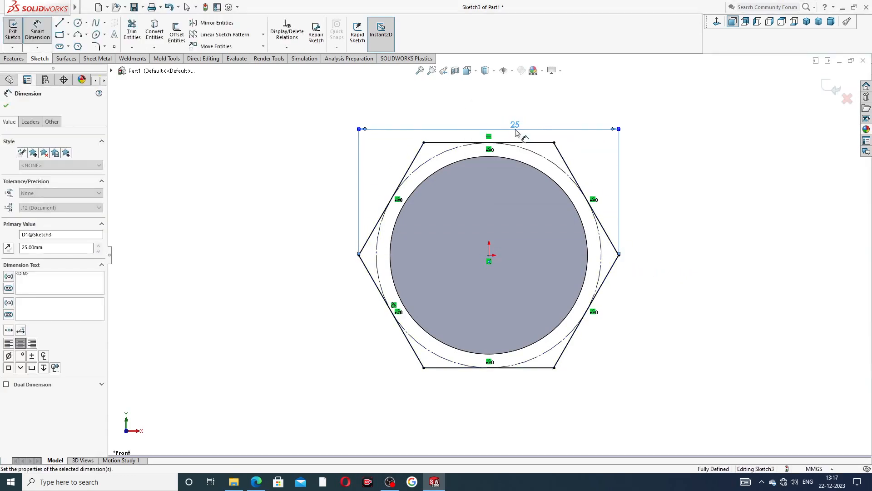
left_click(653, 155)
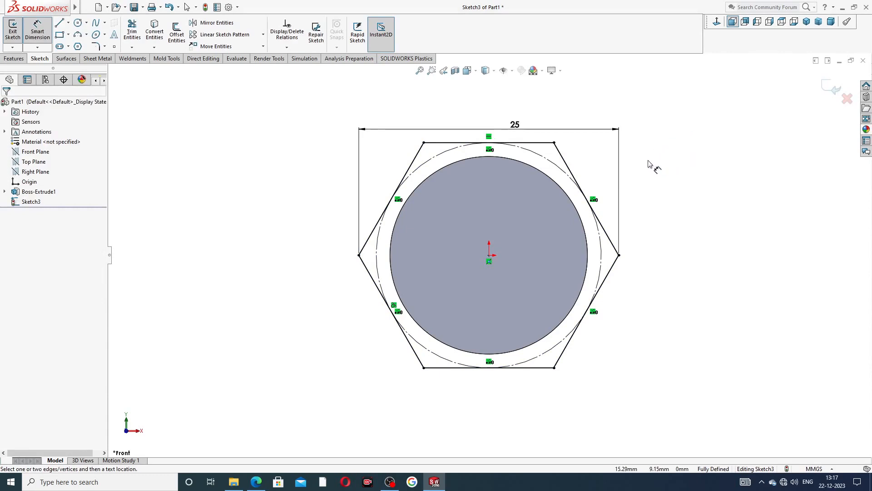
right_click(663, 130)
left_click(679, 135)
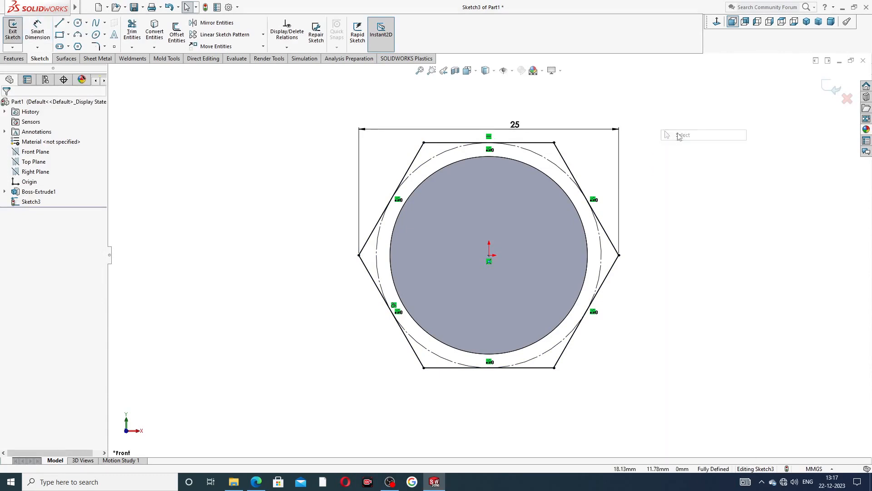
Extrude the hexagon 5 mm with the Mid Plane end condition and merged result, checking the thickness against the PART-07 drawing
left_click(13, 58)
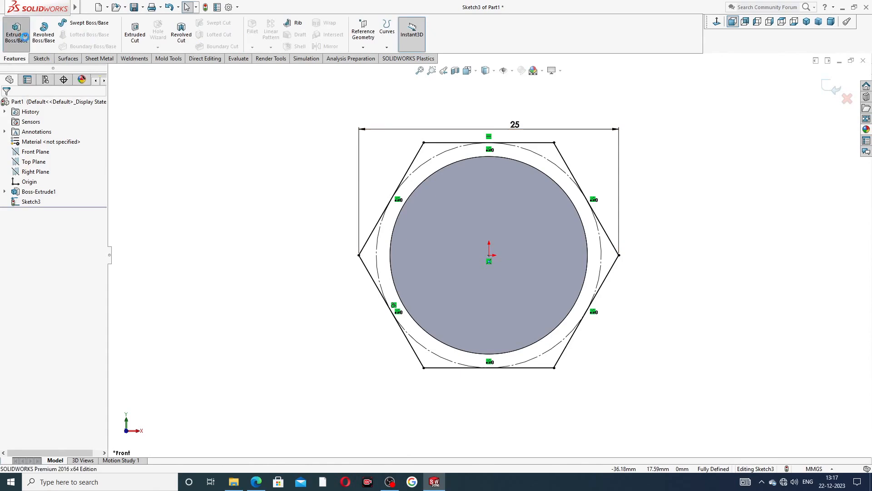
left_click(16, 32)
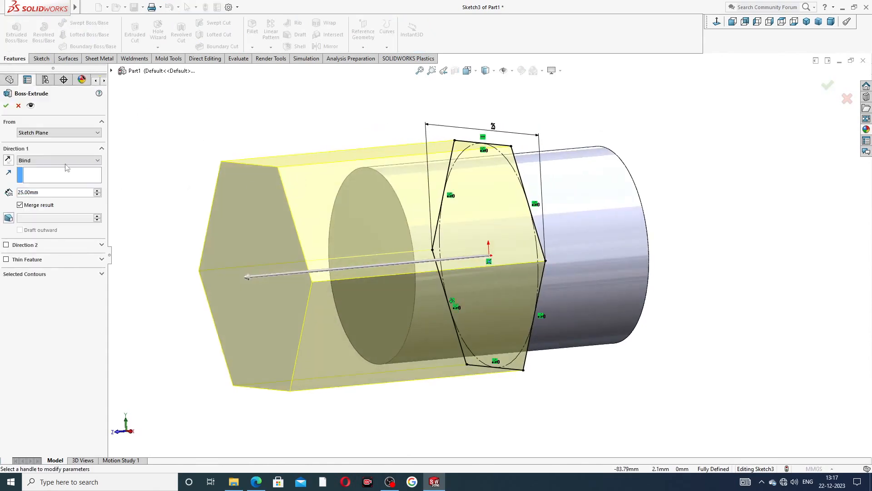
left_click(58, 161)
left_click(55, 208)
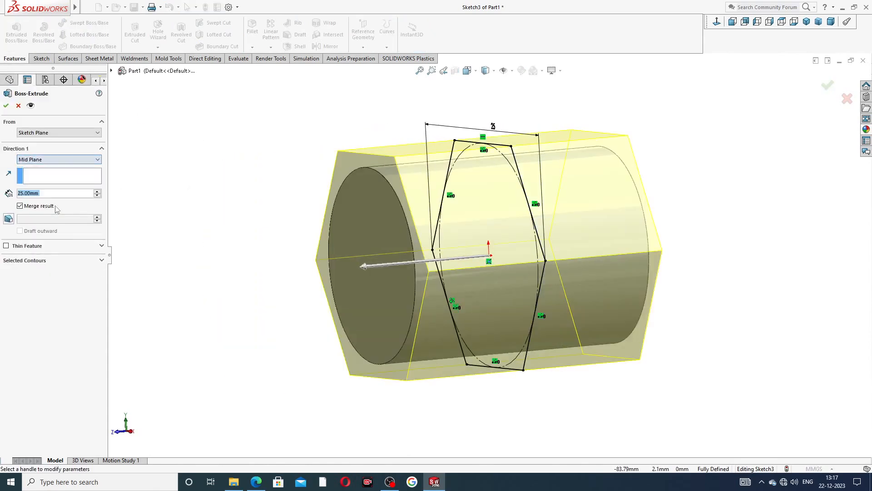
type("5")
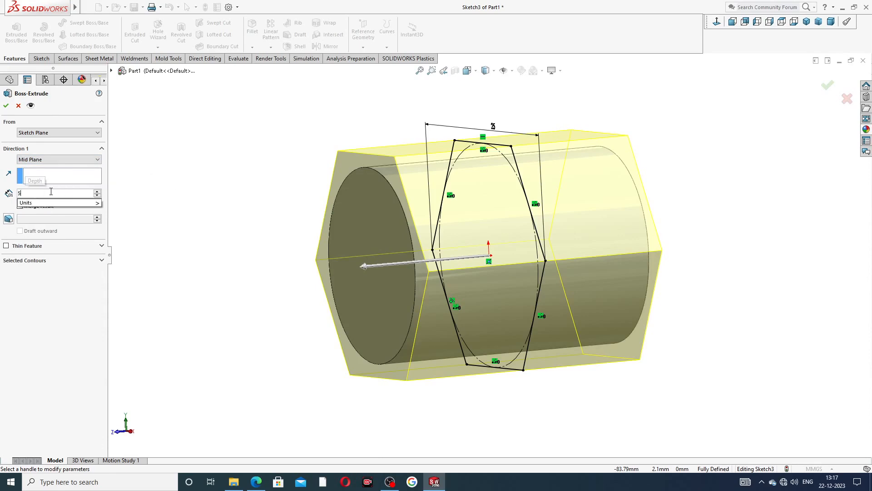
key("Return")
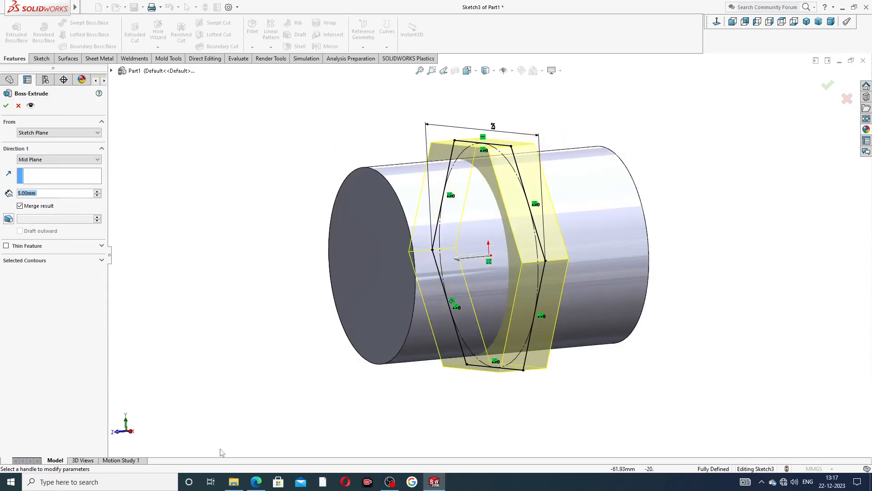
left_click(256, 482)
right_click(255, 482)
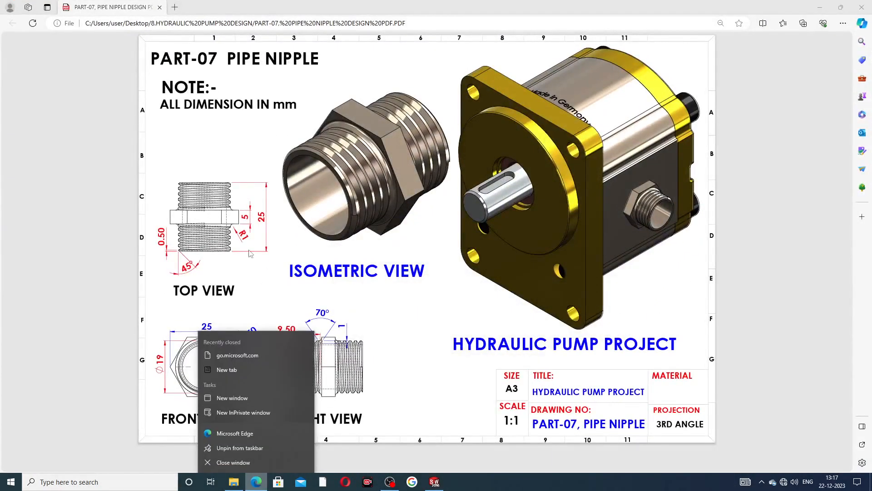
left_click(266, 281)
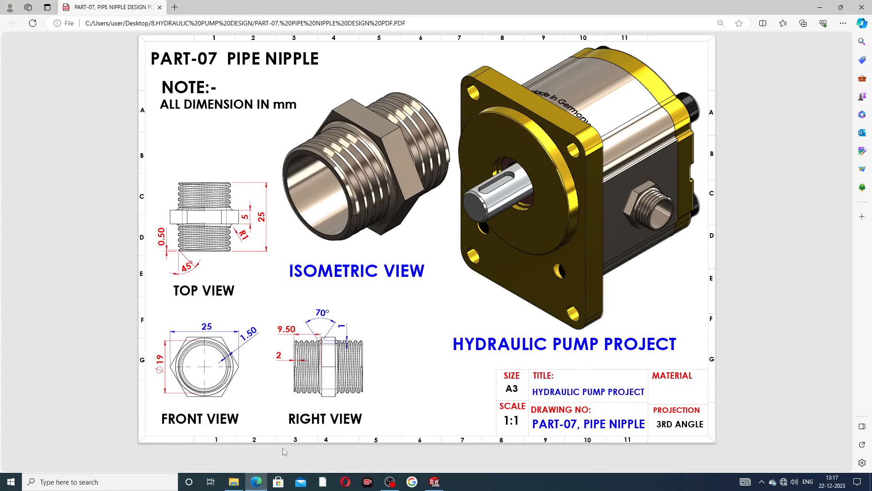
left_click(256, 483)
mouse_move(653, 179)
middle_mouse_down()
mouse_move(609, 198)
mouse_move(606, 190)
mouse_move(622, 192)
middle_mouse_up()
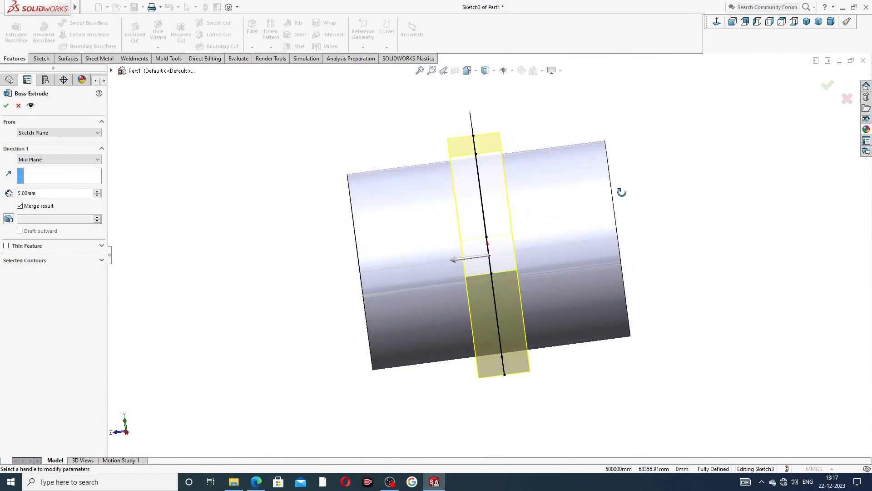
left_click(5, 106)
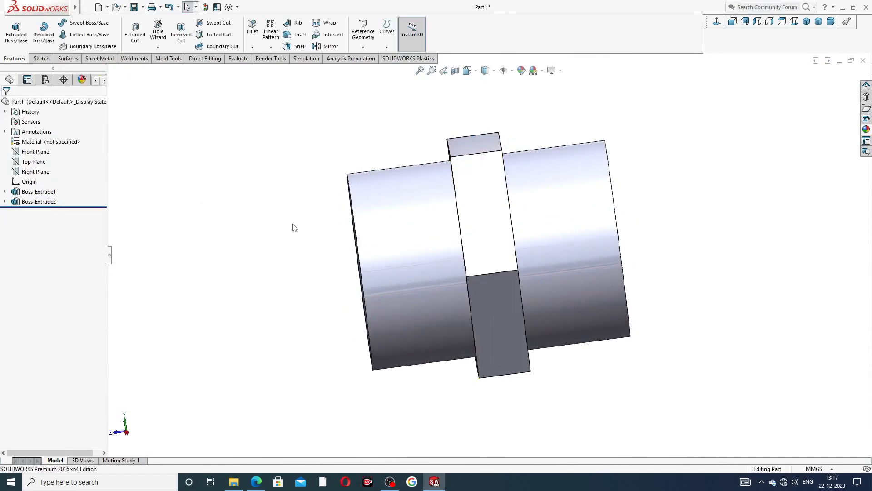
Sketch a circle about 13.4 mm in diameter on the cylinder's front face, centred on the origin
middle_click_drag(292, 227, 352, 204)
left_click(399, 204)
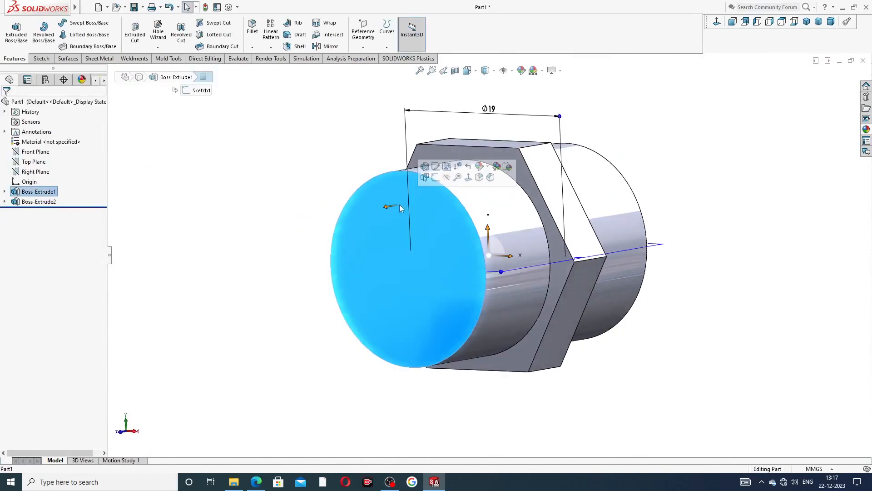
left_click(435, 177)
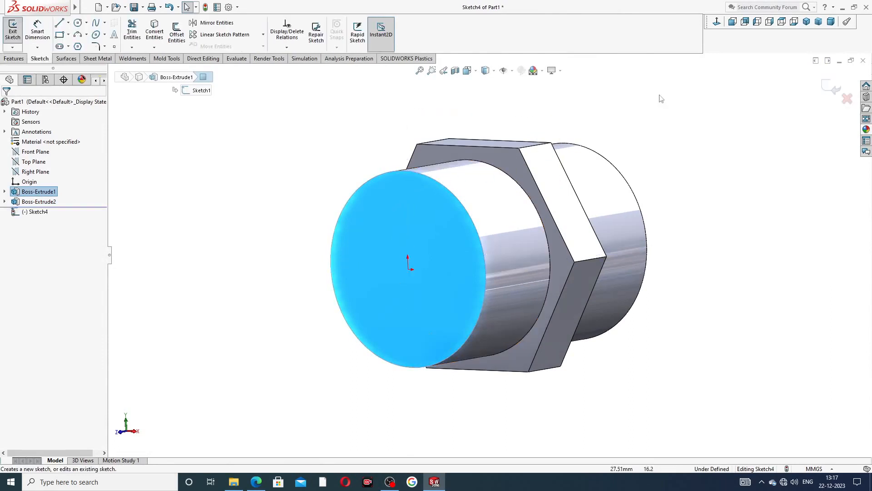
left_click(717, 22)
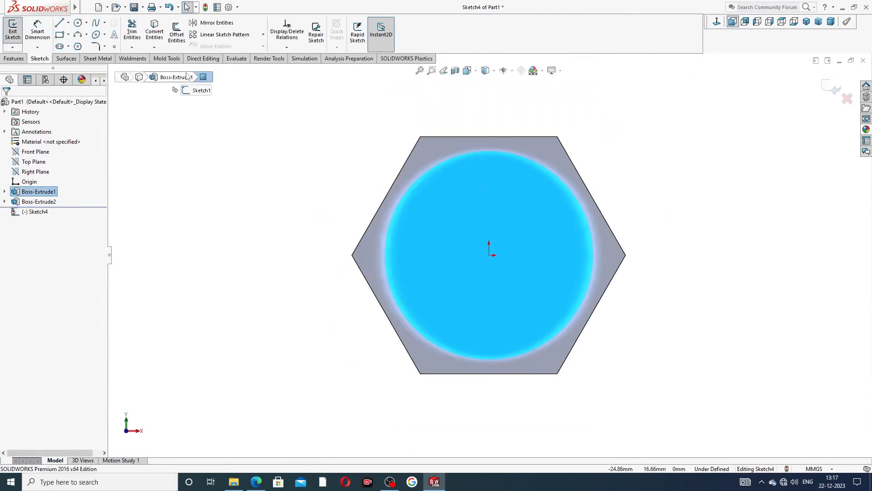
left_click(78, 23)
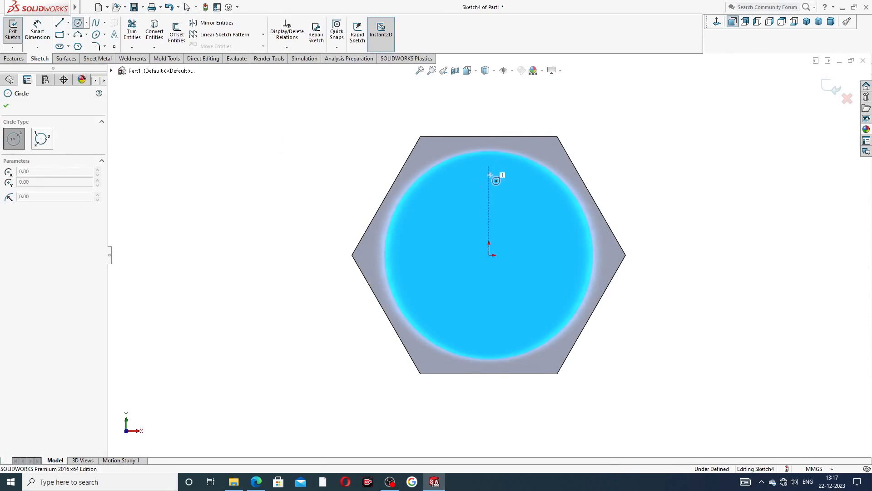
left_click(489, 255)
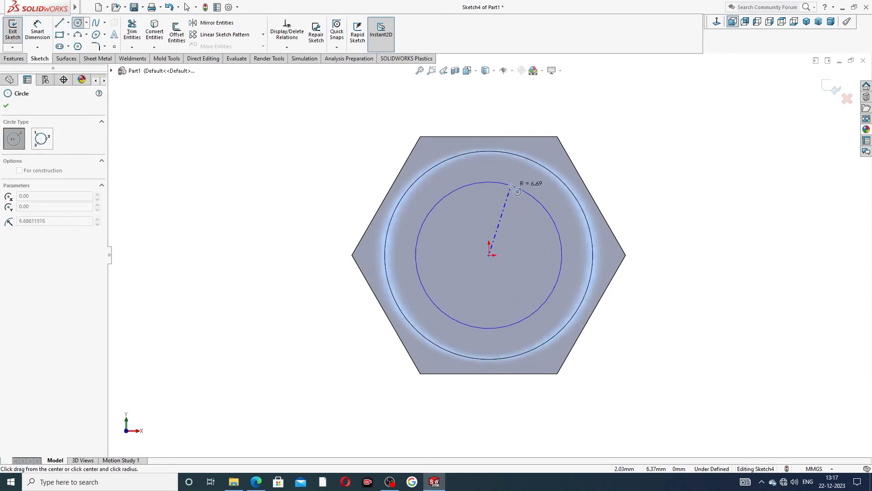
left_click(509, 184)
right_click(627, 120)
left_click(643, 126)
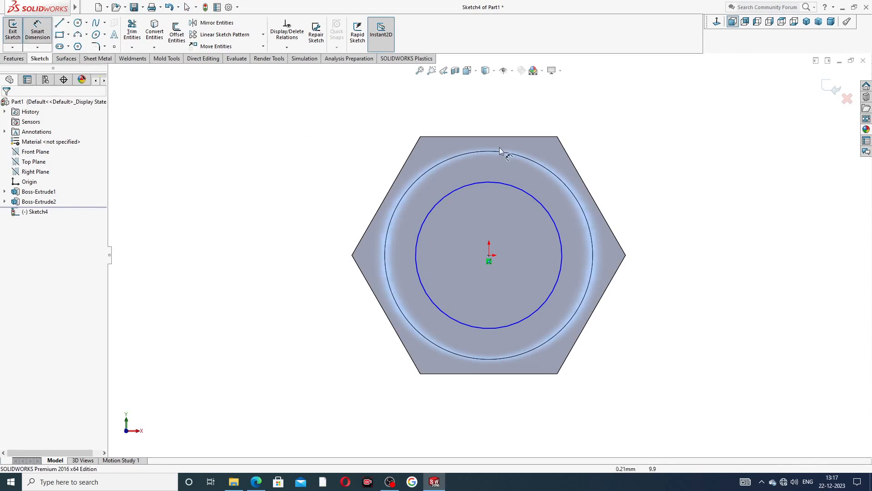
Set the distance between the sketched circle and the cylinder's outer edge to 1.5 mm, following the drawing's wall thickness
middle_click_drag(590, 166, 562, 185)
right_click_drag(563, 188, 566, 179)
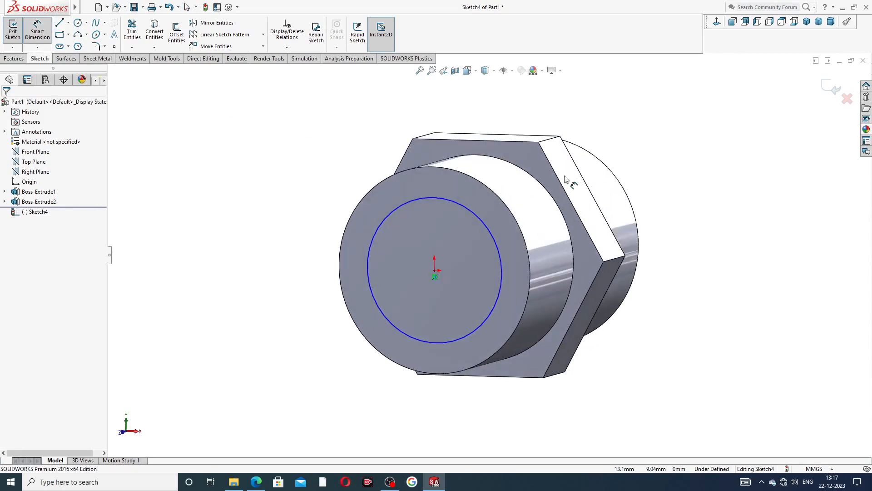
left_click(471, 214)
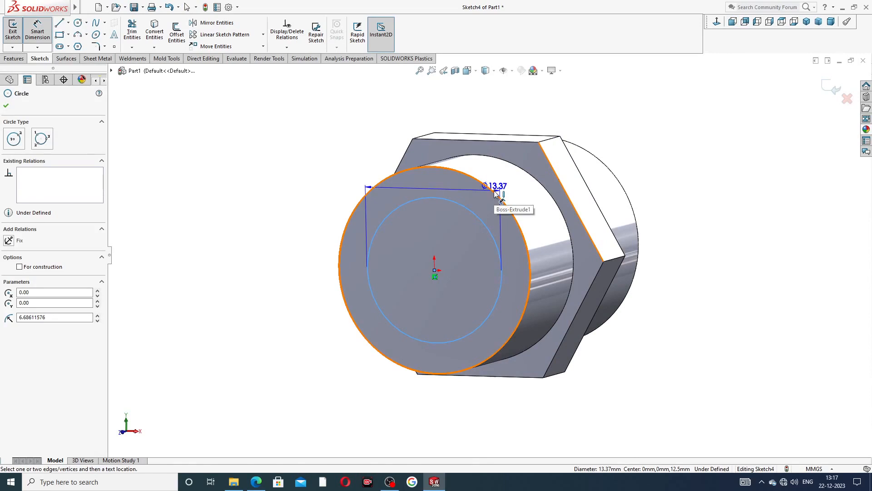
left_click(496, 193)
left_click(483, 203)
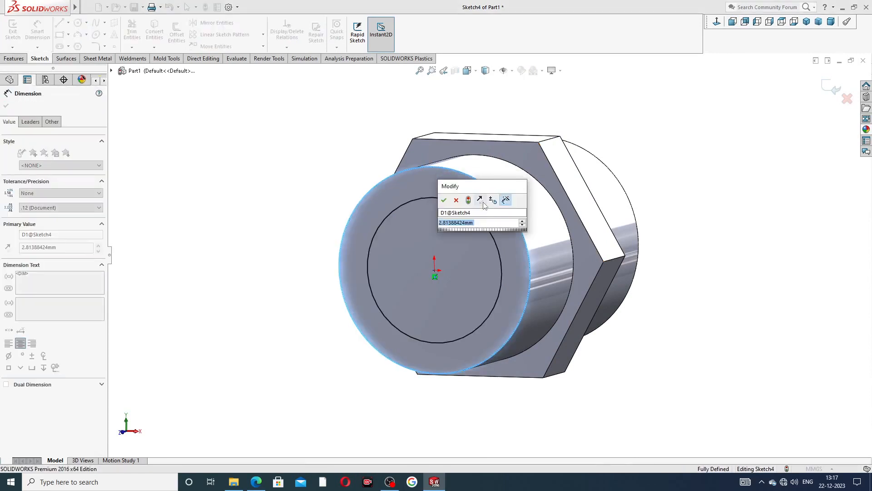
left_click(260, 476)
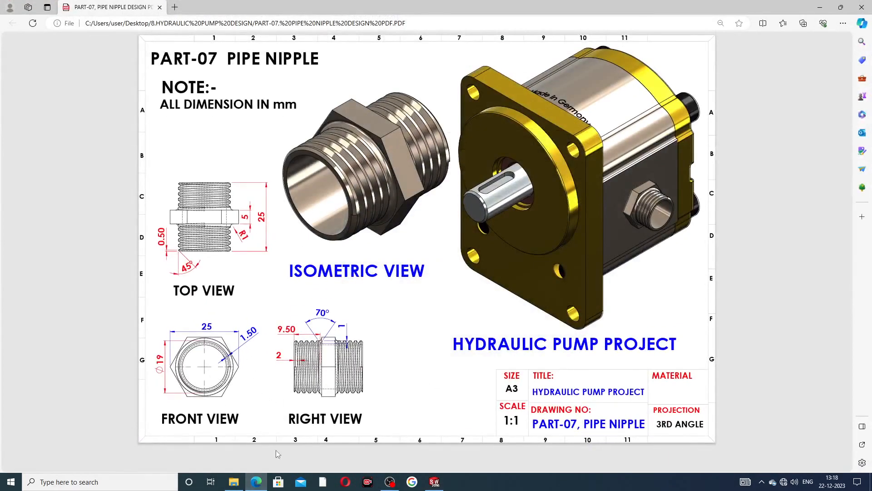
left_click(257, 481)
left_click(472, 225)
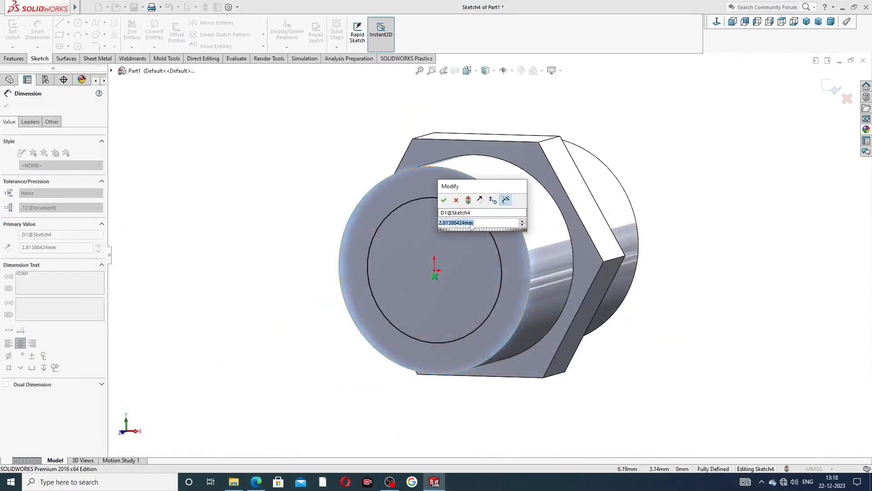
type("1.5")
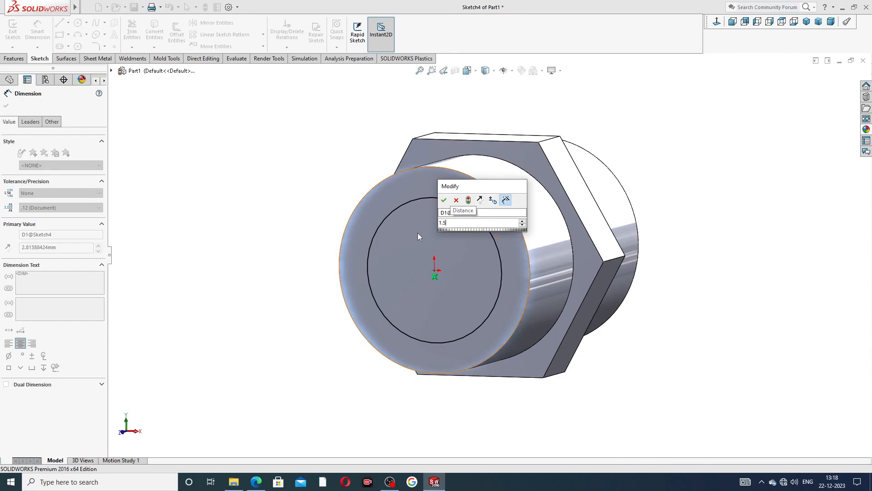
key("Return")
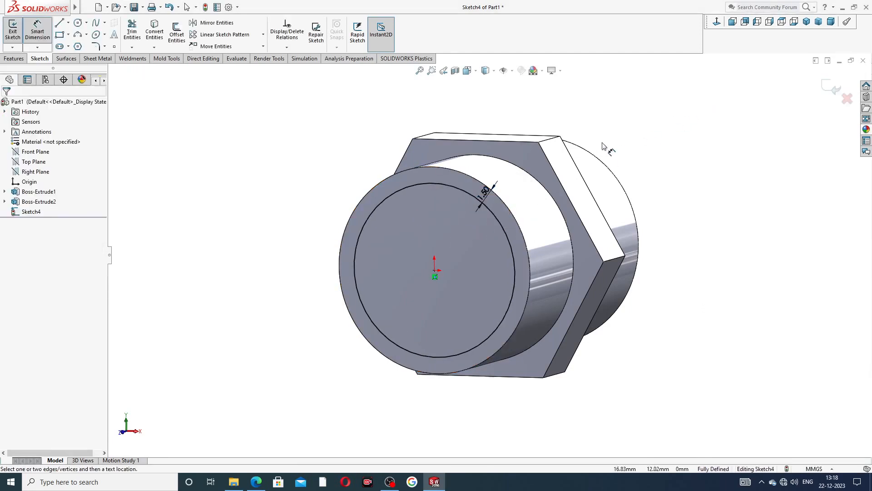
right_click(610, 146)
left_click(632, 135)
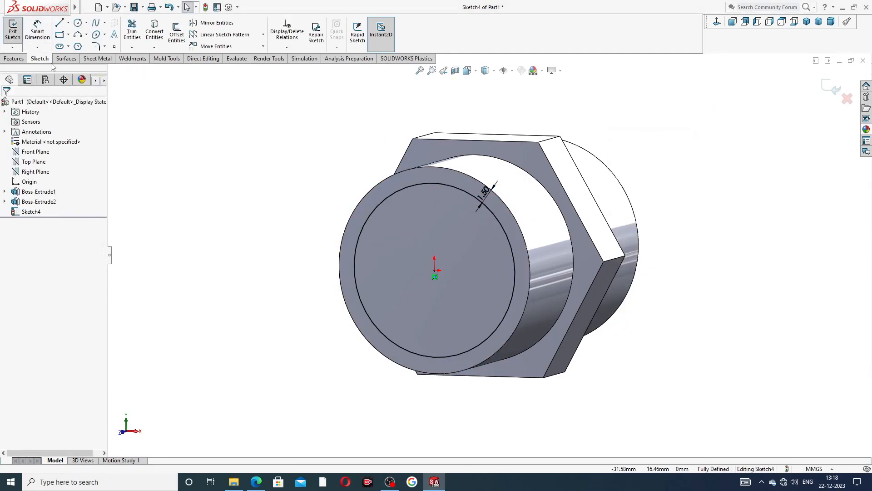
Cut the circle through the whole body with the Through All end condition to form the bore
left_click(14, 58)
left_click(135, 33)
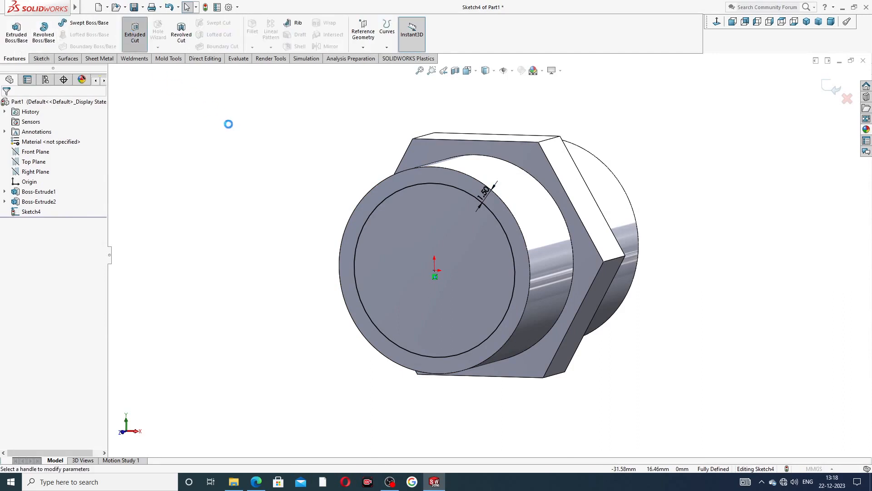
left_click(59, 160)
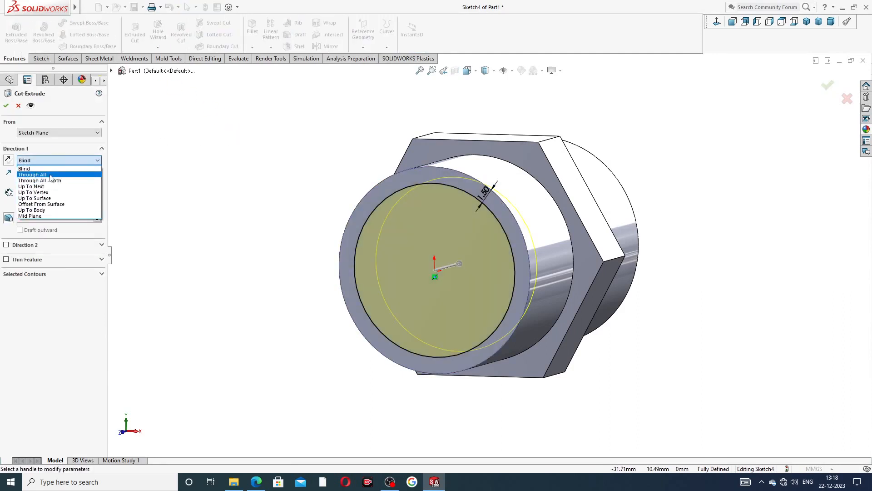
left_click(54, 173)
middle_click_drag(249, 176, 204, 198)
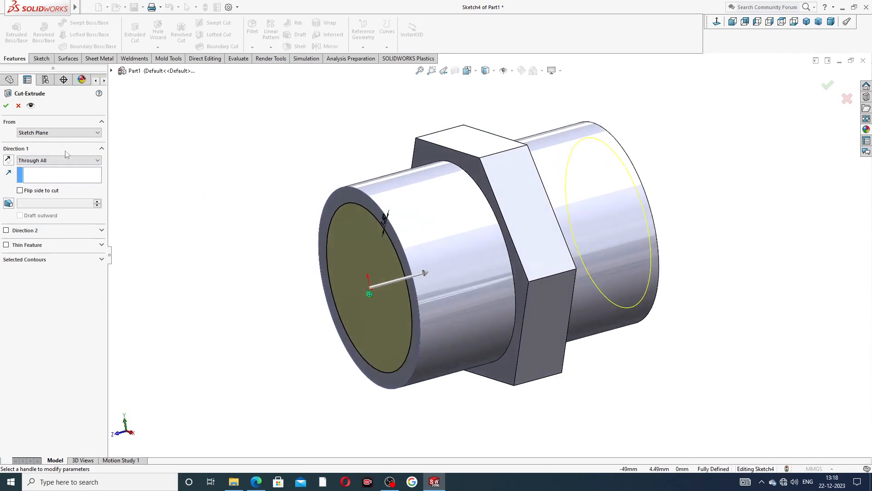
left_click(5, 105)
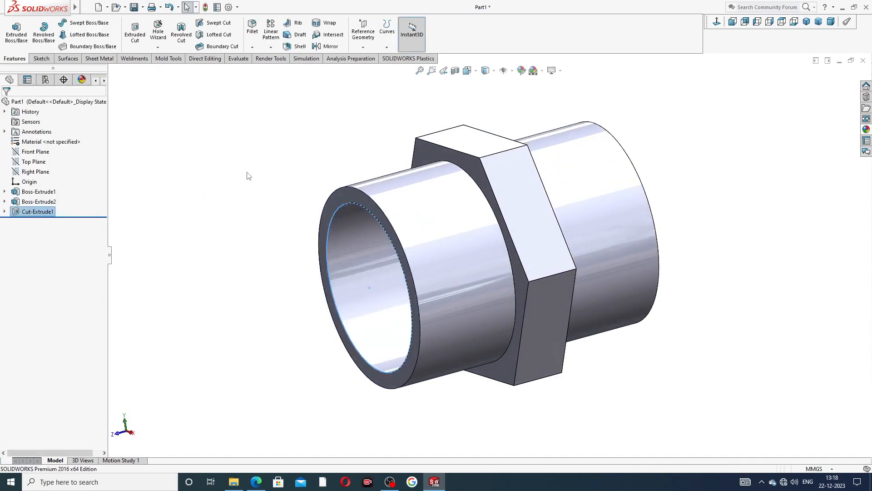
Switch to the PART-07 pipe nipple drawing in Microsoft Edge and examine its remaining end and thread details
scroll(329, 223, "up", 3)
middle_click_drag(366, 234, 307, 202)
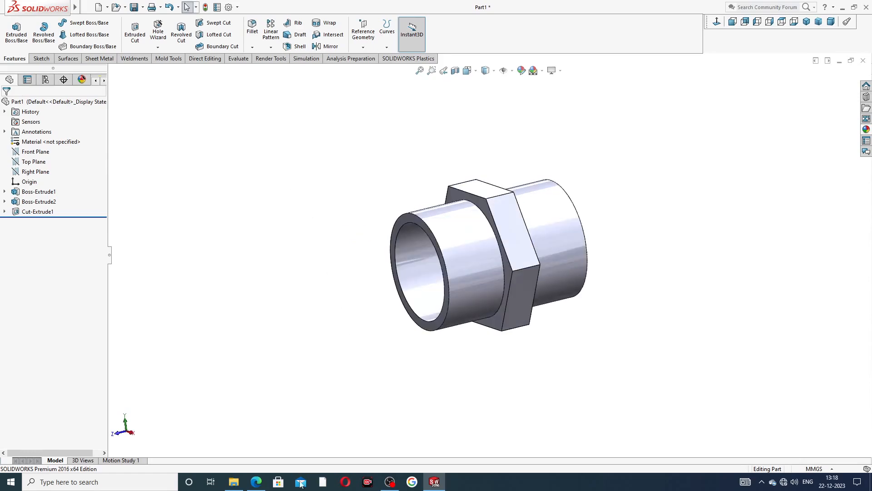
left_click(256, 481)
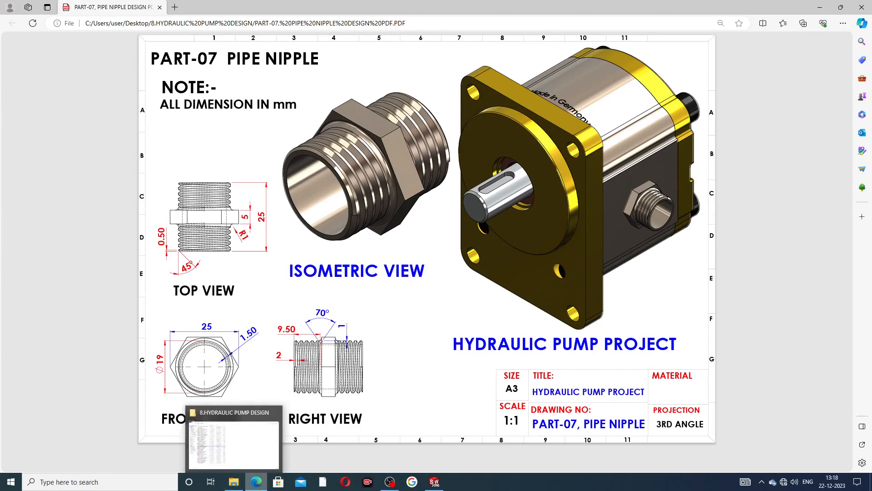
Switch back to SOLIDWORKS and fillet both circular edges where the cylinders meet the hexagon with a 1 mm radius
left_click(257, 487)
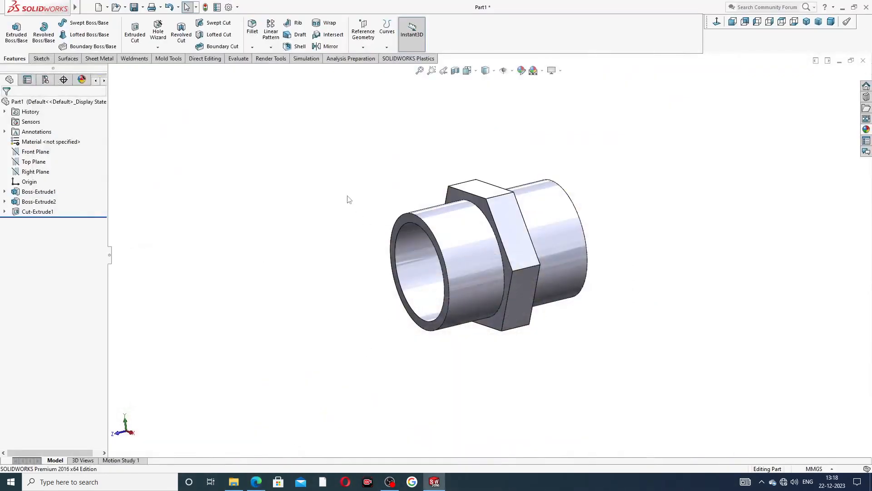
left_click(252, 47)
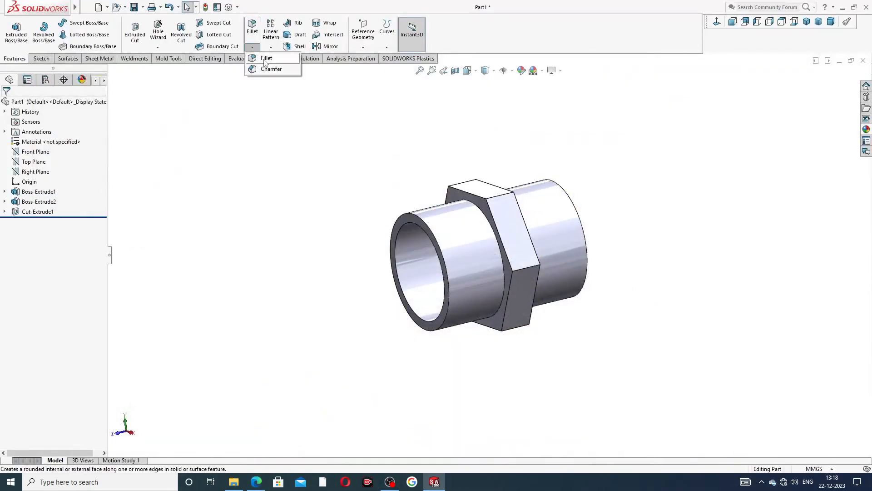
left_click(265, 66)
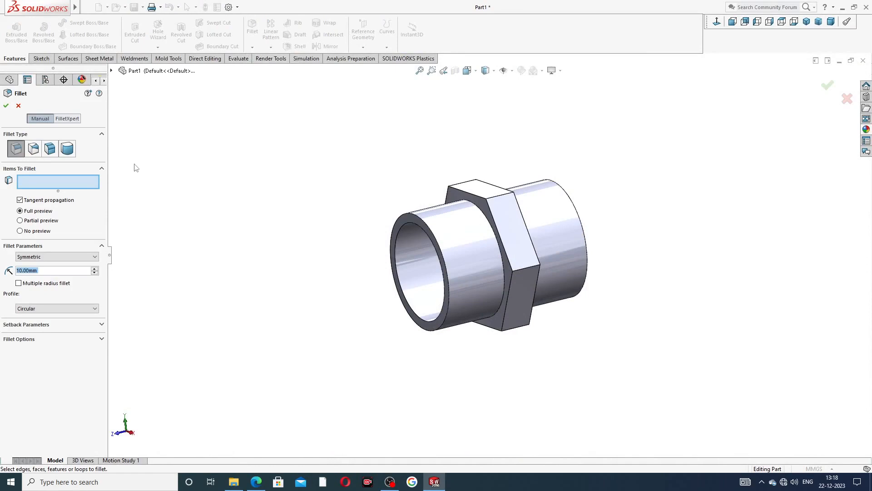
type("1")
key("Return")
left_click(474, 207)
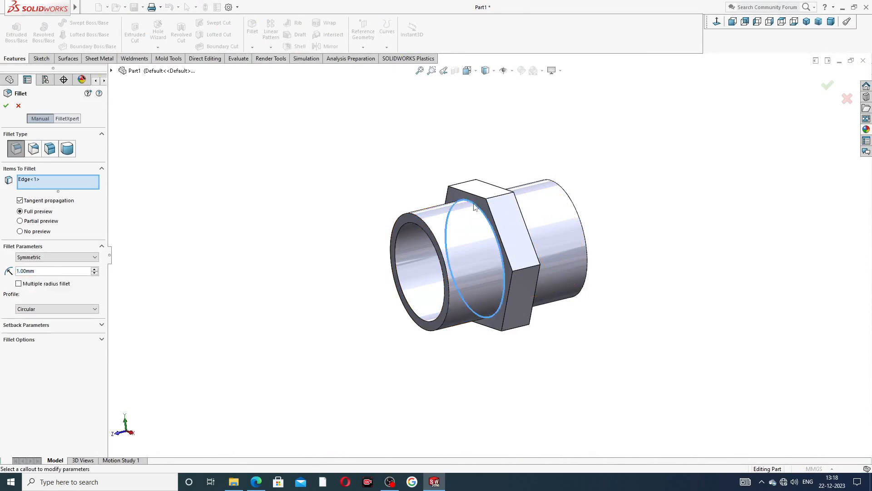
middle_click_drag(530, 153, 479, 189)
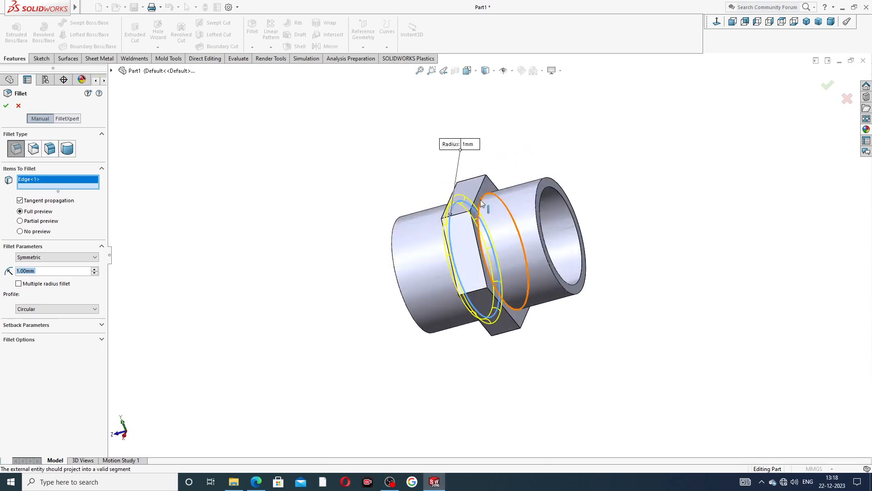
left_click(482, 203)
middle_click_drag(415, 201, 460, 187)
left_click(6, 105)
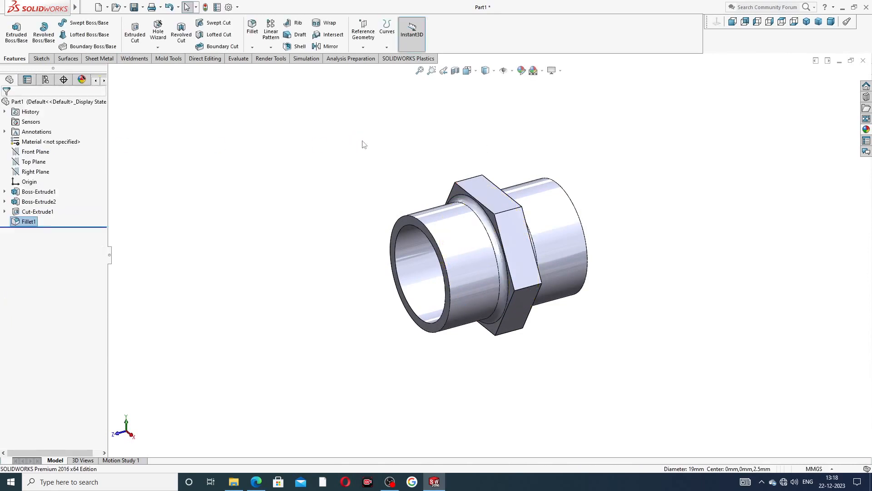
Chamfer the outer circular edges at both ends of the nipple by 0.5 mm at 45 degrees
left_click(253, 47)
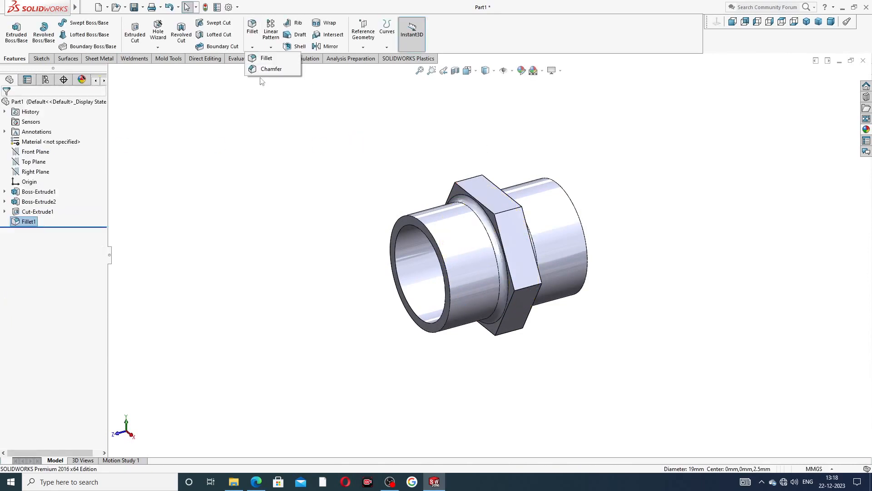
left_click(263, 69)
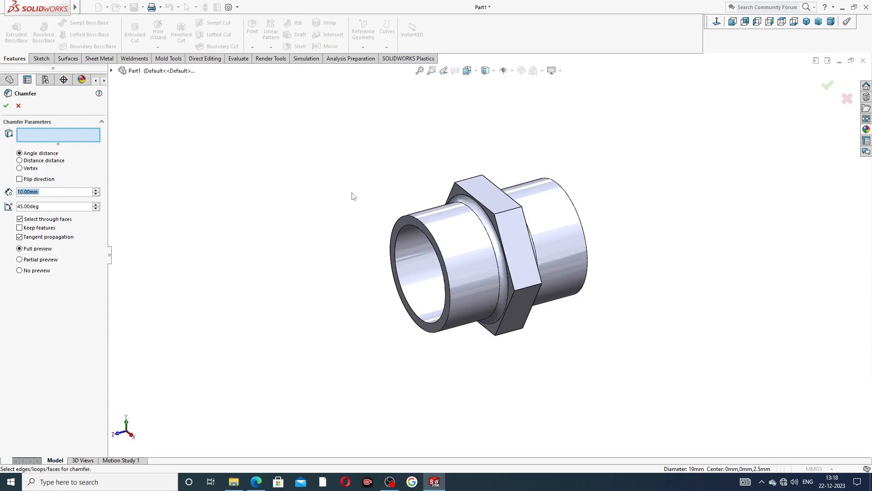
type("0.5")
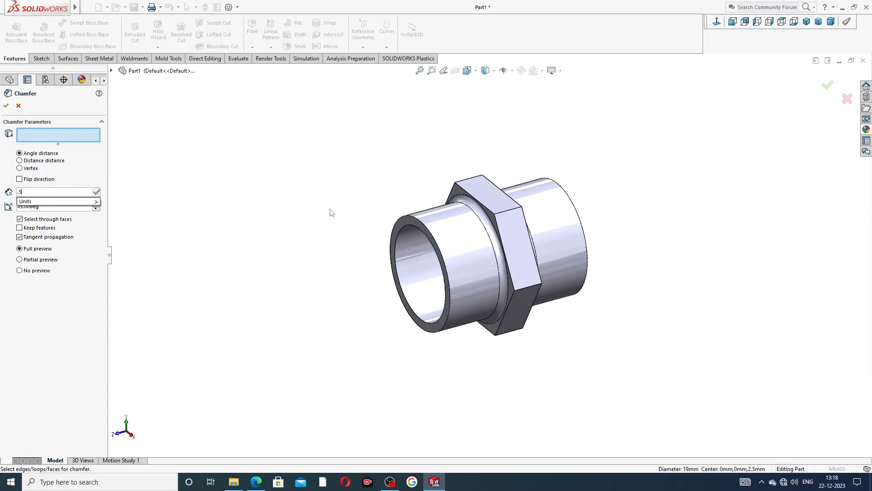
key("Return")
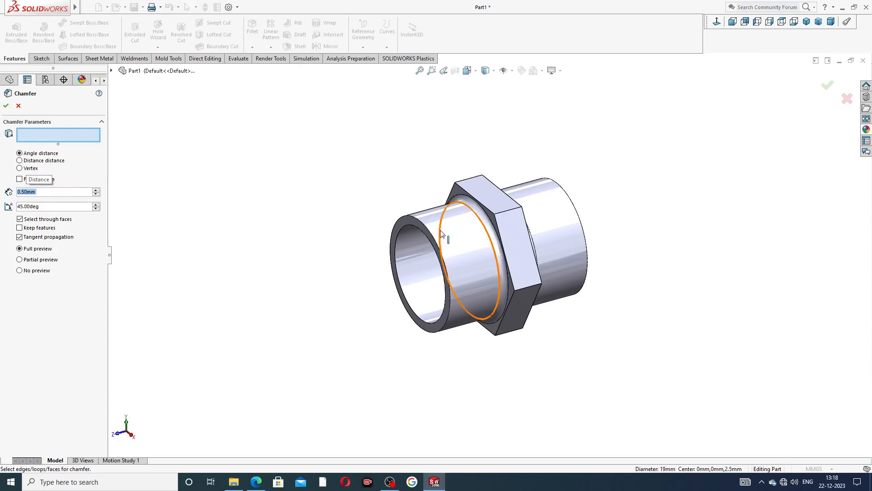
scroll(432, 228, "down", 3)
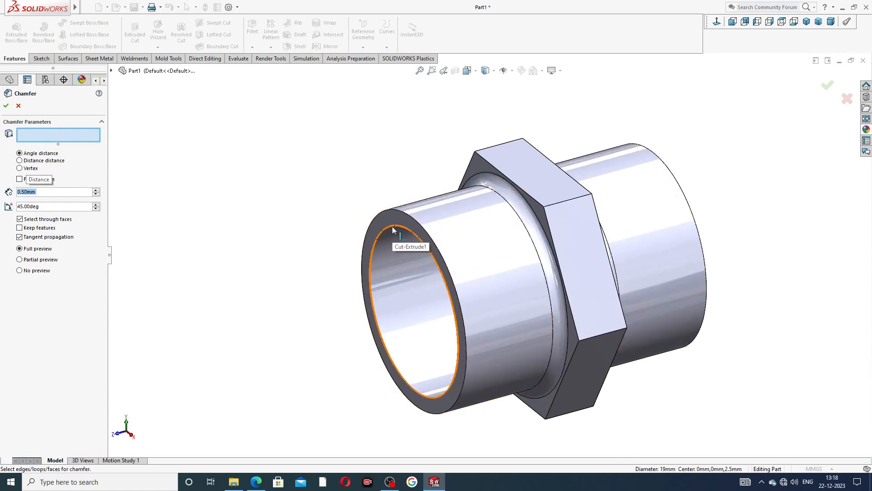
left_click(409, 262)
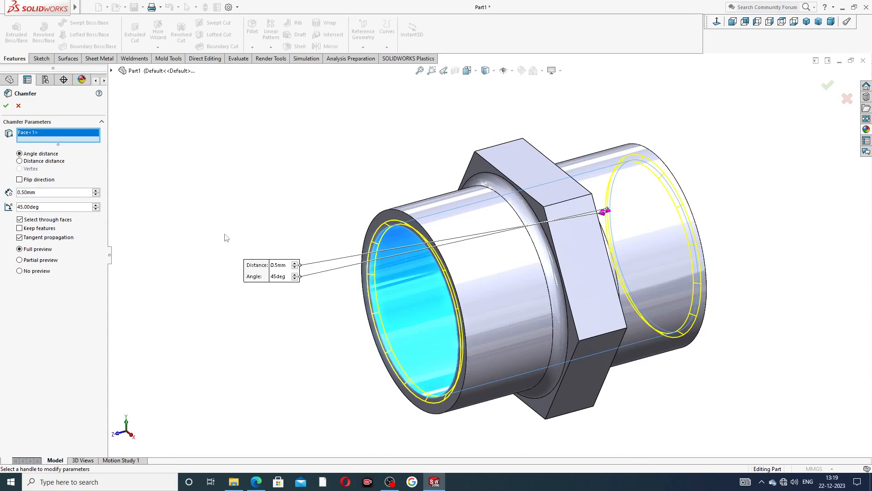
right_click(50, 139)
left_click(71, 154)
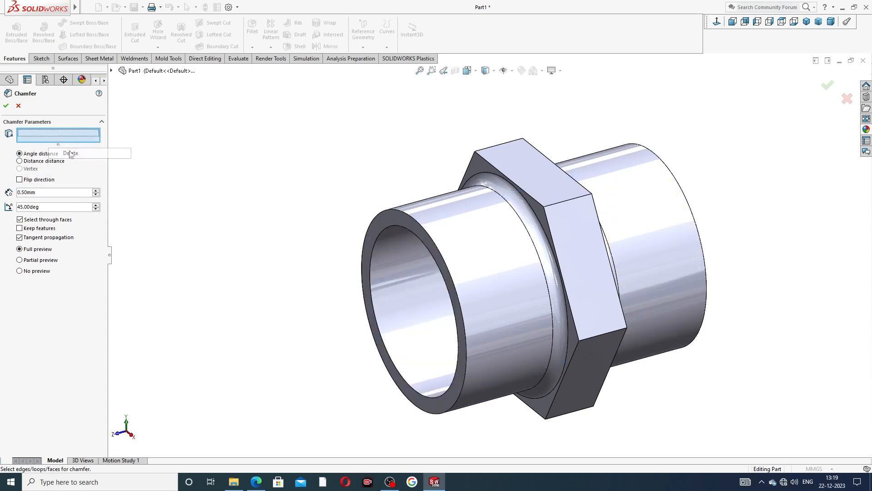
left_click(407, 213)
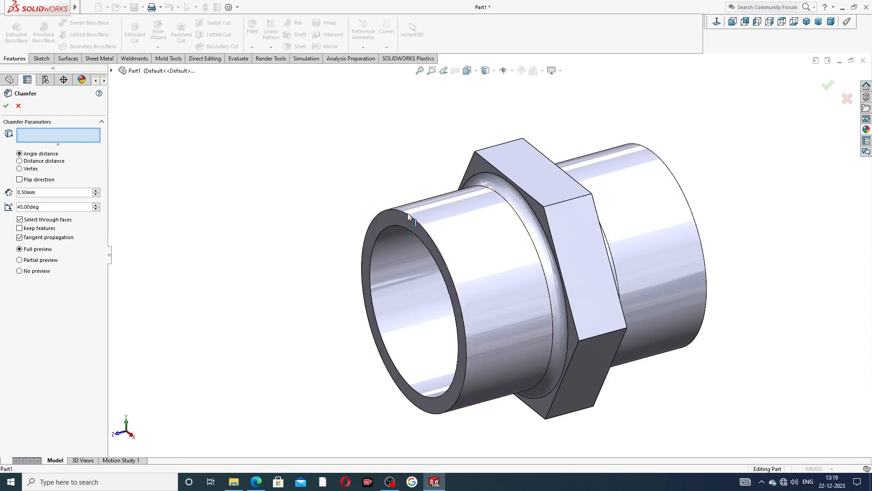
left_click(666, 166)
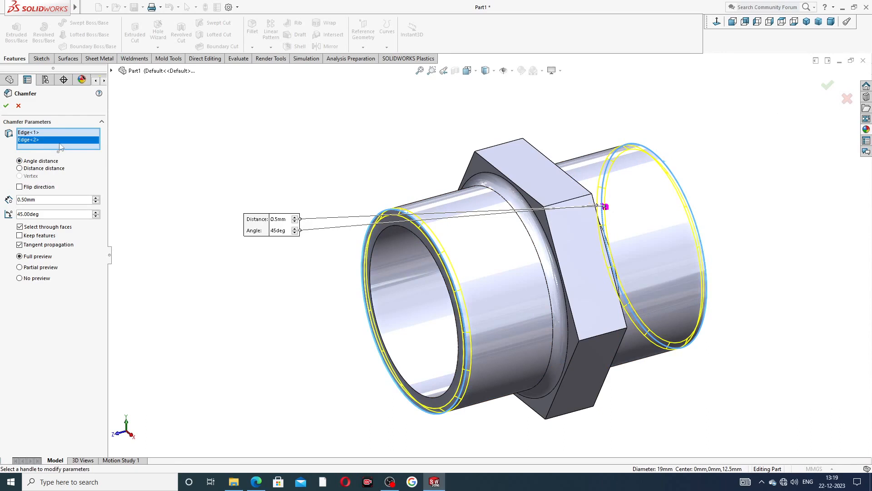
left_click(7, 105)
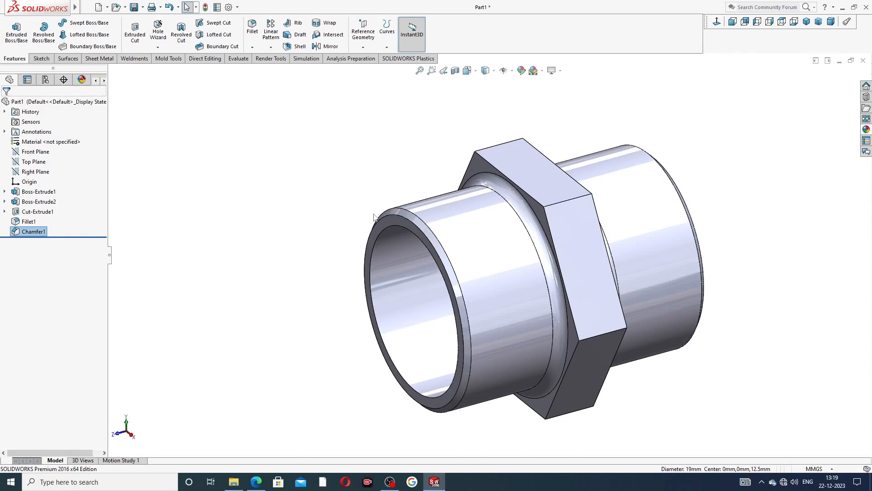
middle_click_drag(374, 217, 420, 181)
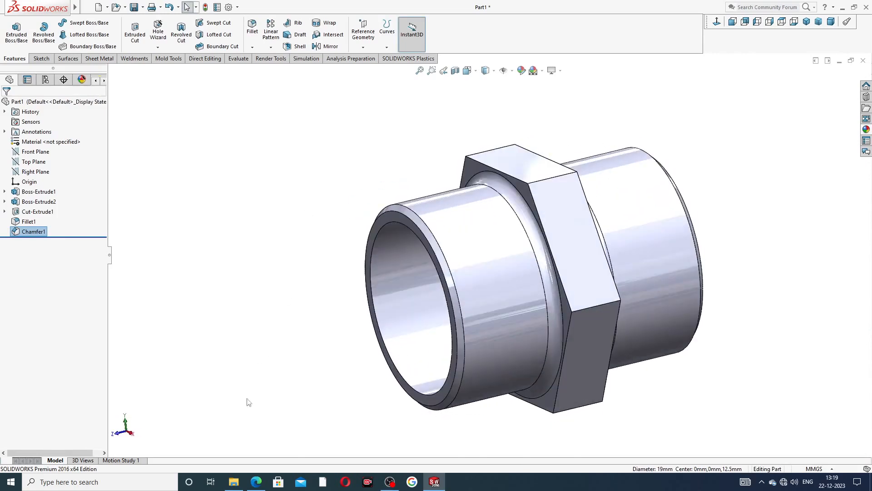
After checking the drawing in Microsoft Edge, sketch on the front end face and convert the chamfer's outer 19 mm edge into a circle
left_click(257, 481)
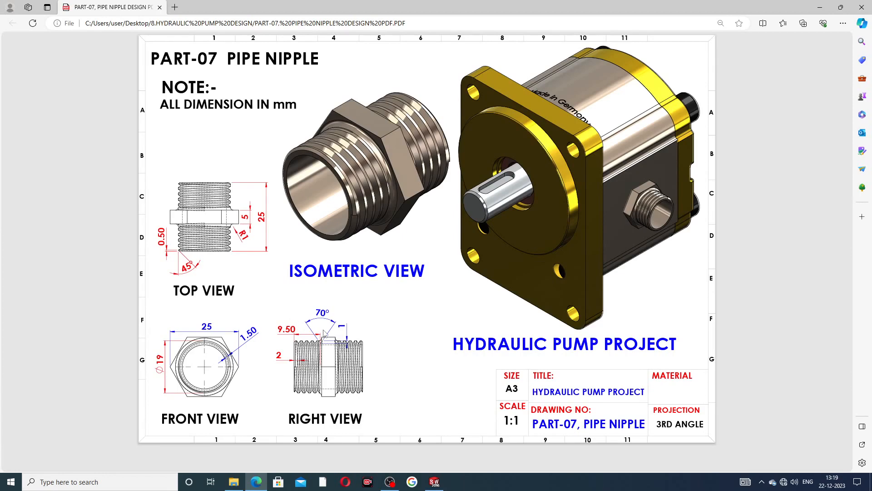
left_click(256, 482)
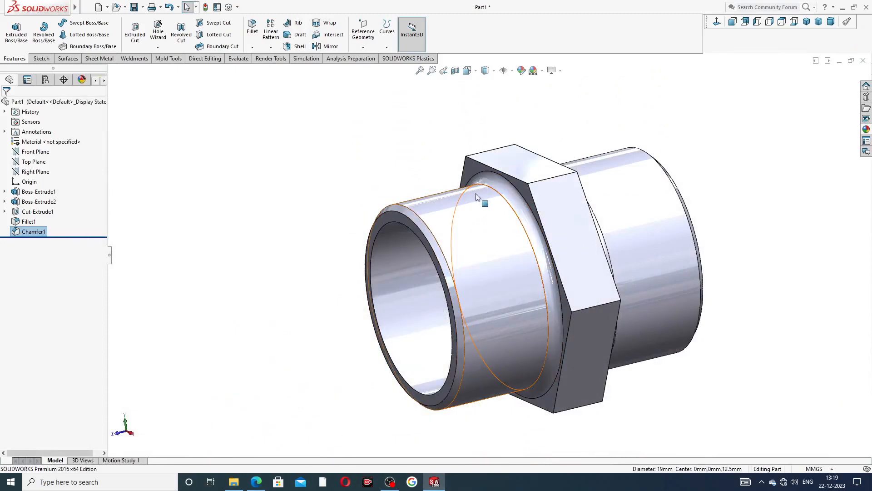
middle_click_drag(464, 230, 492, 234)
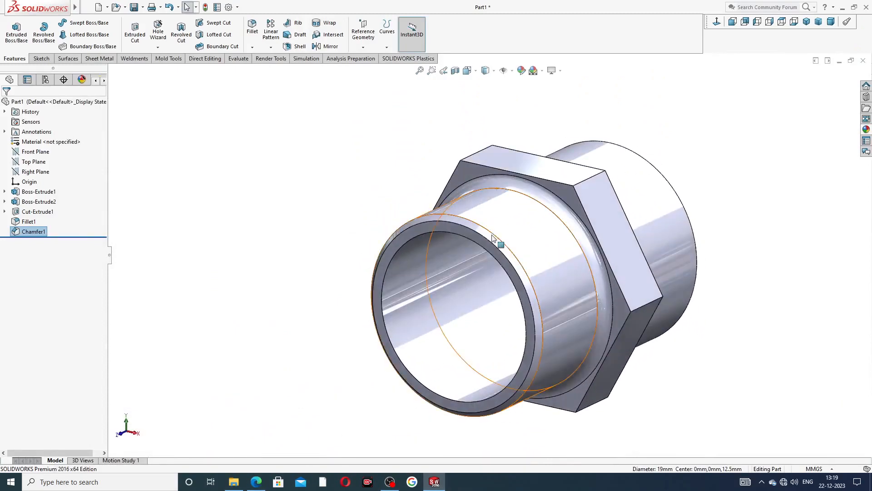
left_click(449, 228)
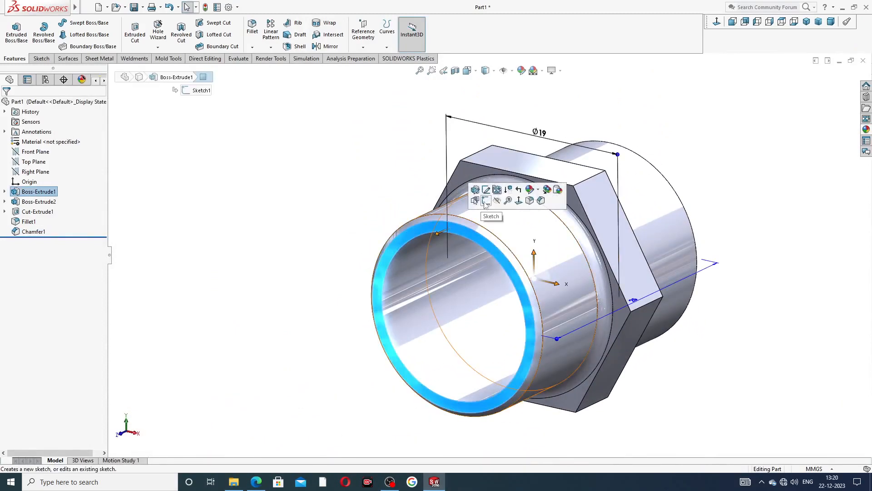
left_click(484, 203)
middle_click_drag(471, 249, 443, 225)
left_click(443, 225)
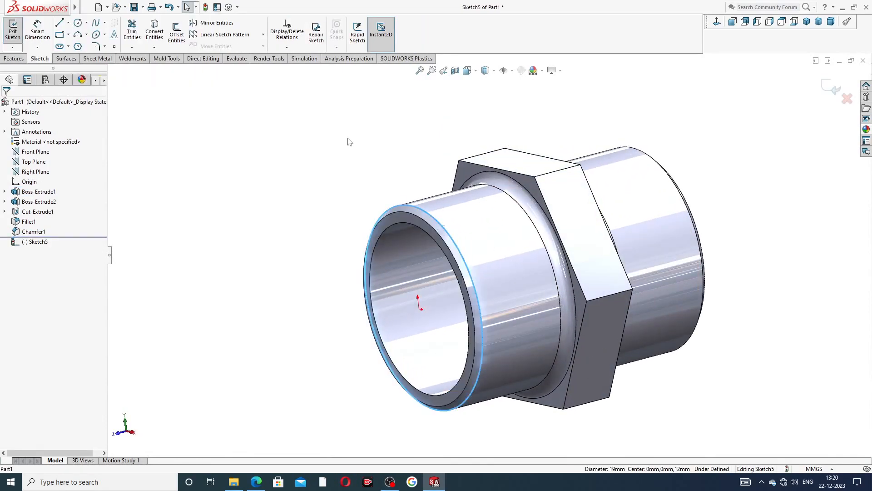
left_click(154, 39)
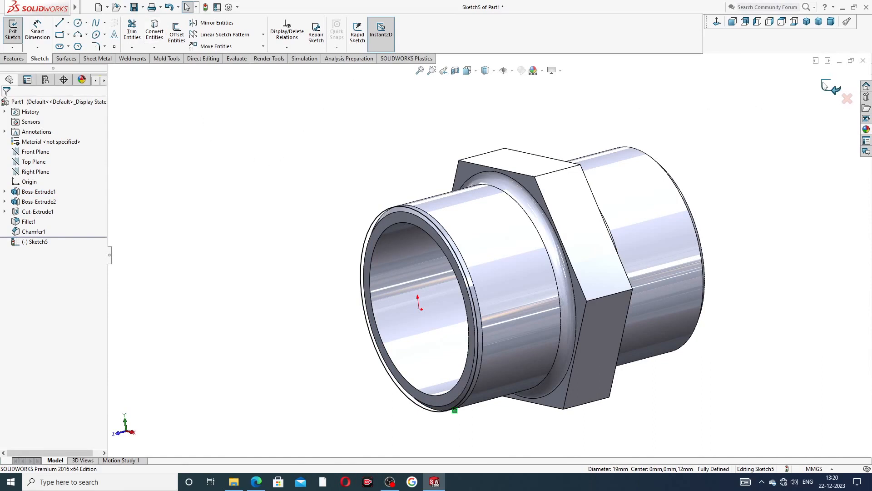
left_click(835, 89)
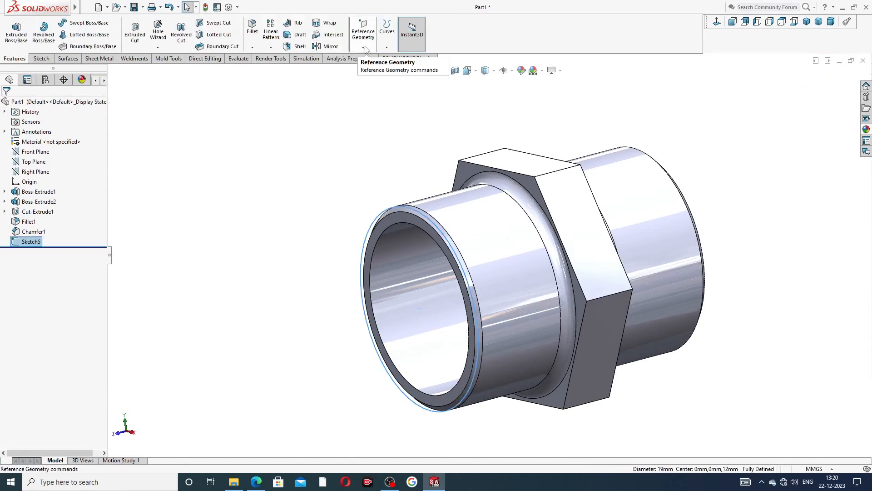
Define a clockwise helix from the converted circle running toward the hexagon, with 2 mm constant pitch, 4.75 revolutions and 0° start angle, checking the drawing
left_click(386, 48)
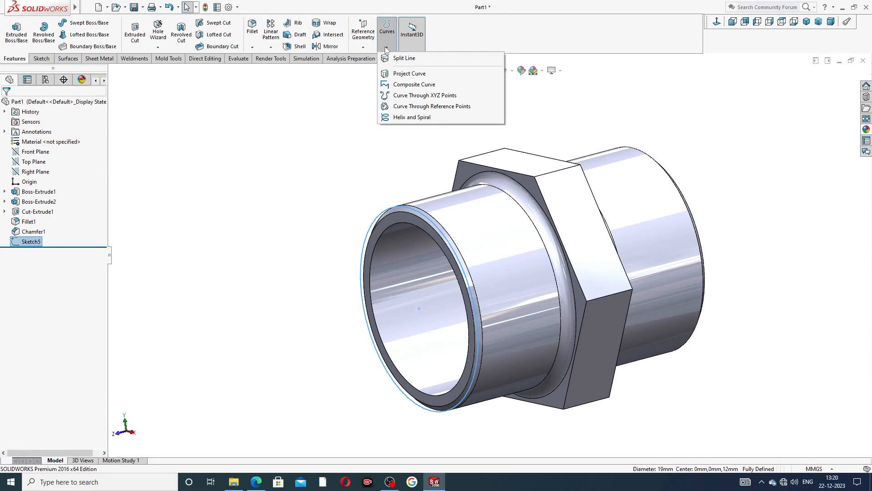
left_click(413, 120)
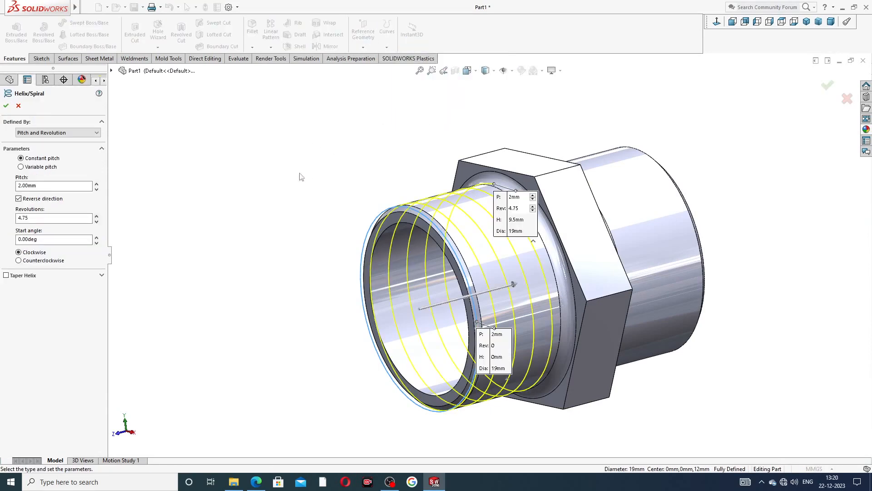
middle_click_drag(270, 181, 258, 168)
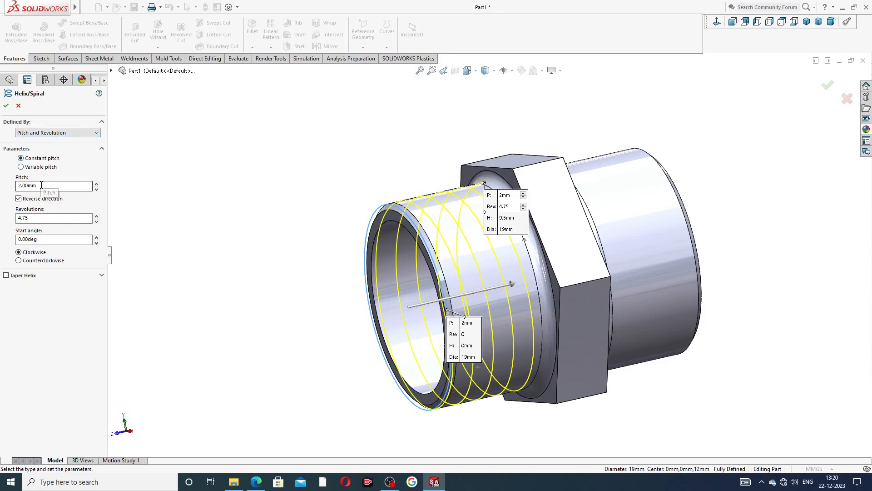
left_click(19, 199)
left_click(19, 200)
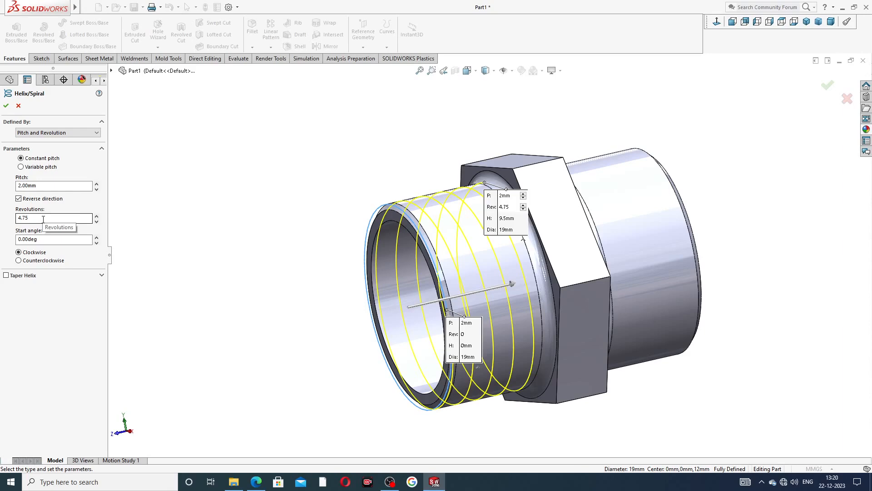
left_click(254, 483)
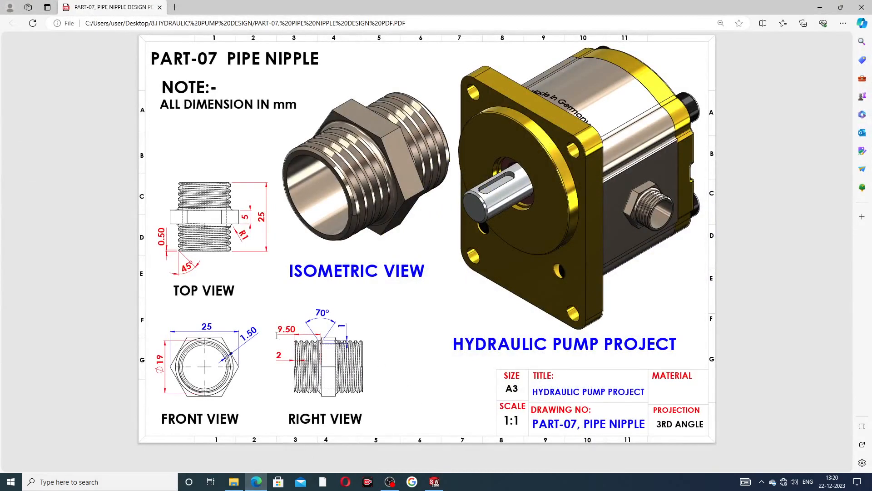
left_click(256, 482)
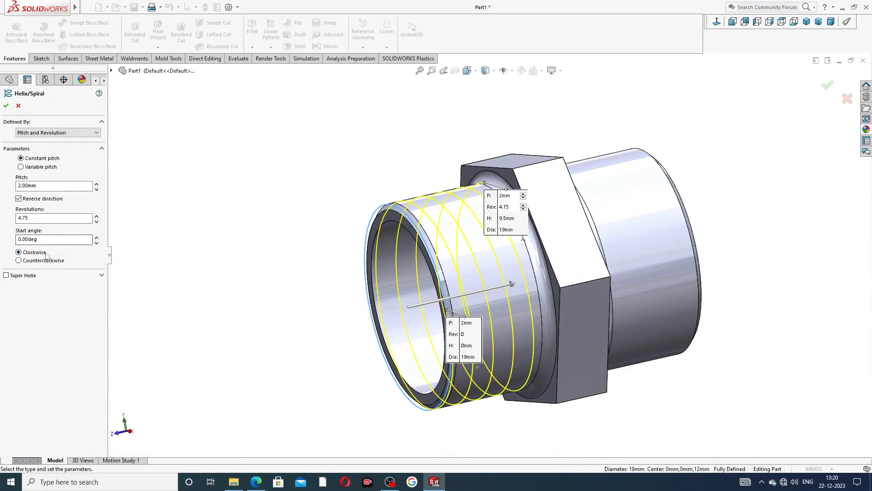
Accept the clockwise helix with 2 mm constant pitch, 4.75 revolutions, reversed direction and 0° start angle on the nipple's open end
left_click(6, 106)
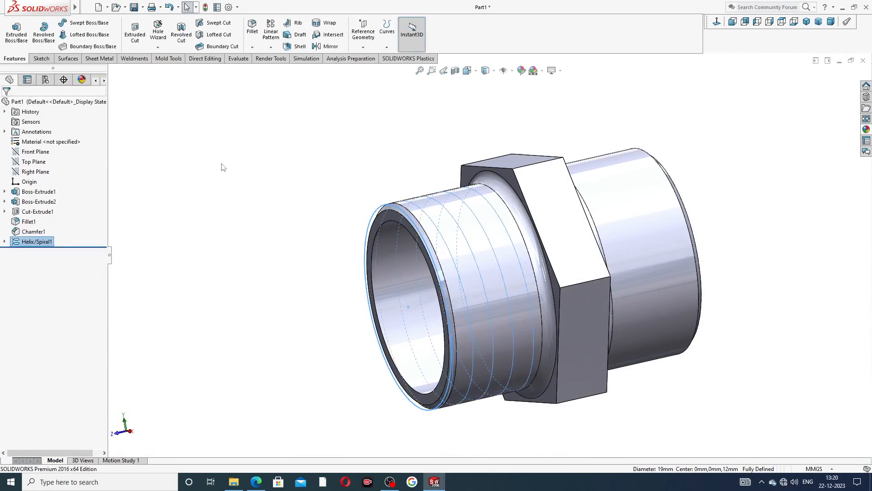
middle_click_drag(291, 229, 279, 210)
mouse_move(375, 207)
middle_mouse_down()
mouse_move(352, 142)
mouse_move(377, 195)
mouse_move(359, 203)
mouse_move(369, 222)
middle_mouse_up()
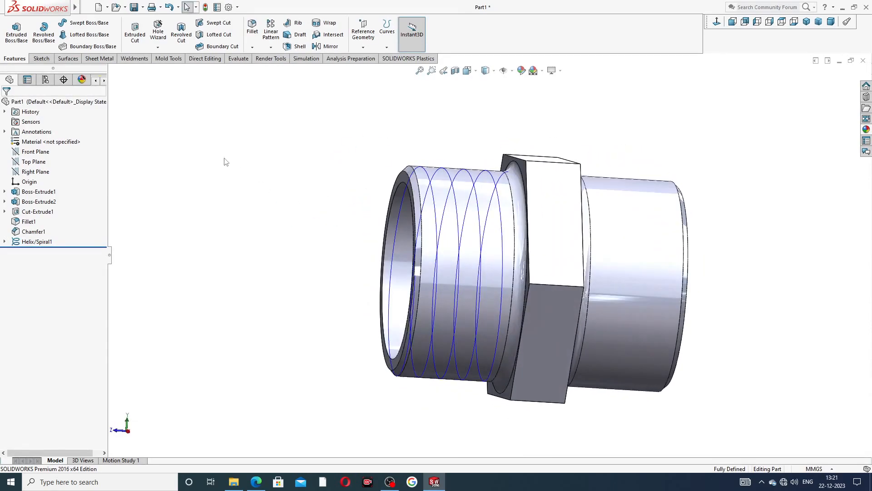
Start a sketch on the Right Plane, viewed from the right at the helix end beside the hex
left_click(35, 172)
middle_click_drag(214, 210, 240, 248)
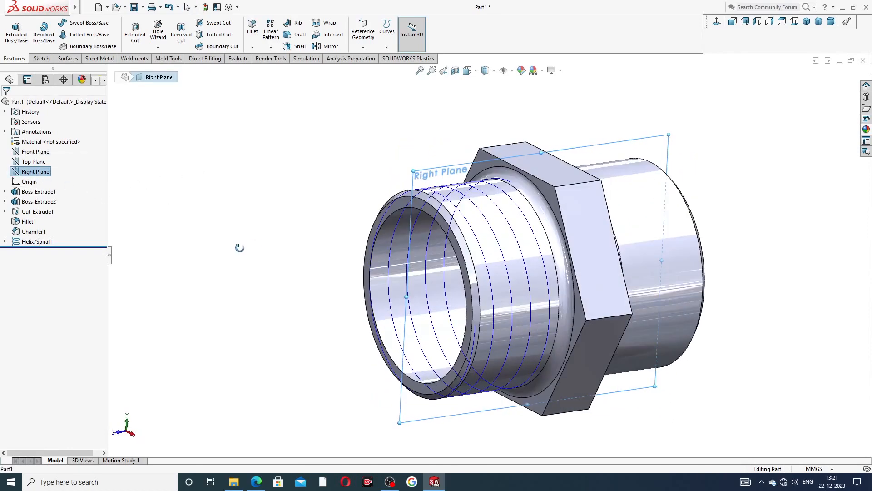
left_click(38, 173)
left_click(74, 151)
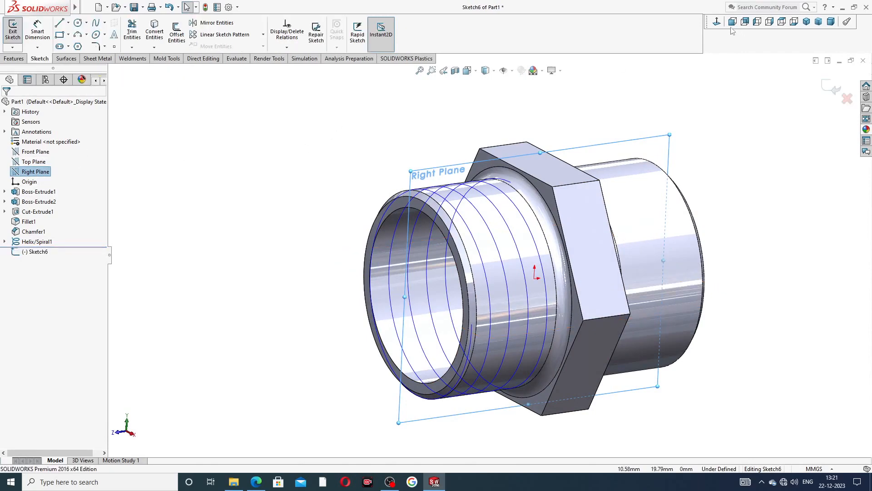
left_click(770, 22)
scroll(469, 181, "down", 3)
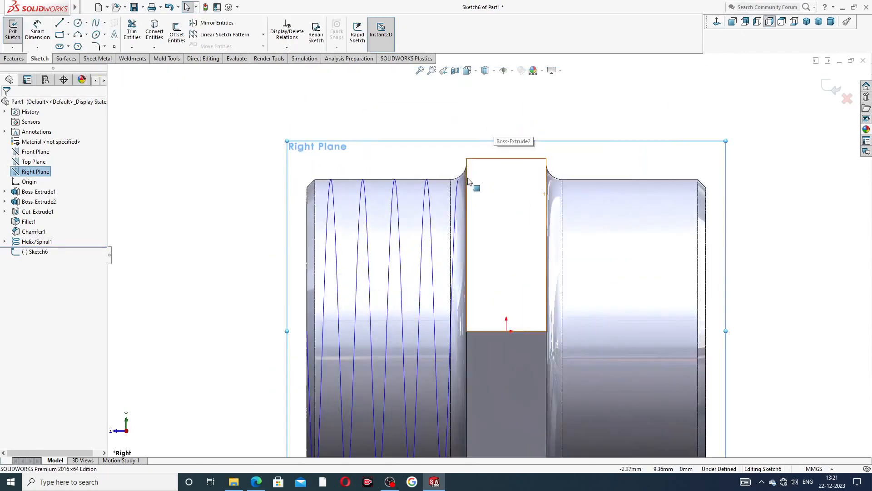
scroll(470, 181, "down", 6)
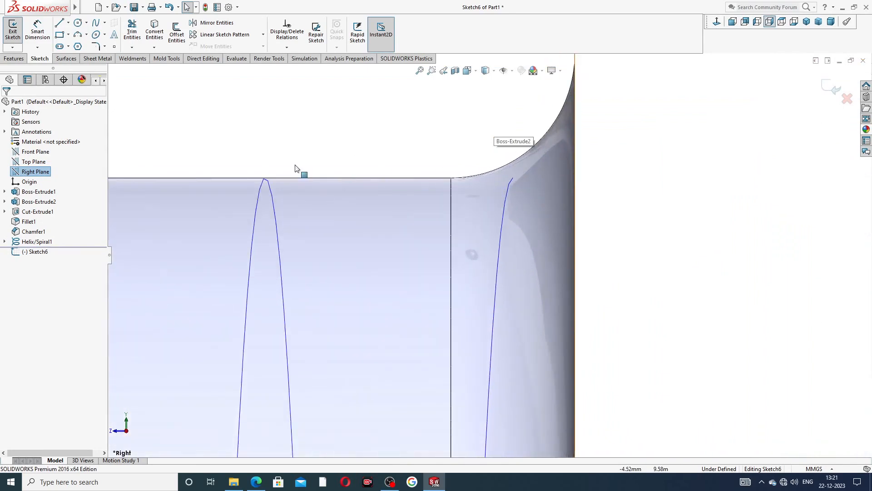
Sketch a closed triangle about 1.2 mm wide along the cylinder's upper outline near the hex, with its apex pointing into the wall
left_click(59, 23)
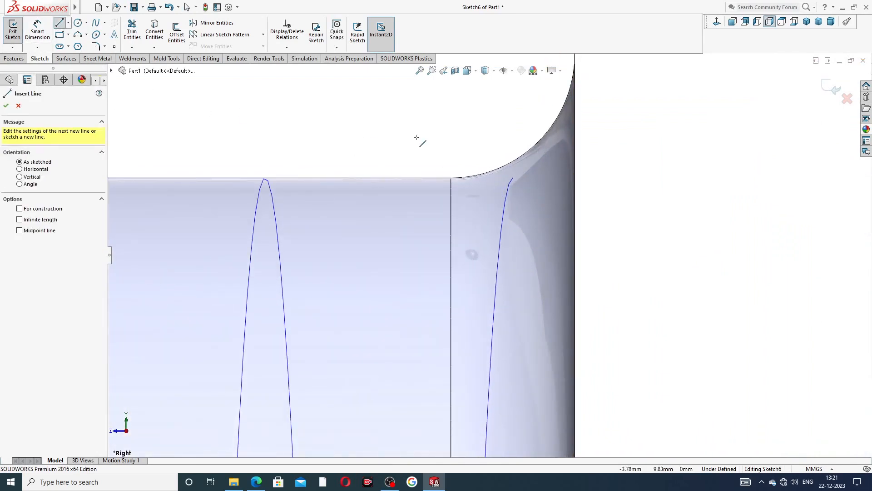
left_click(412, 178)
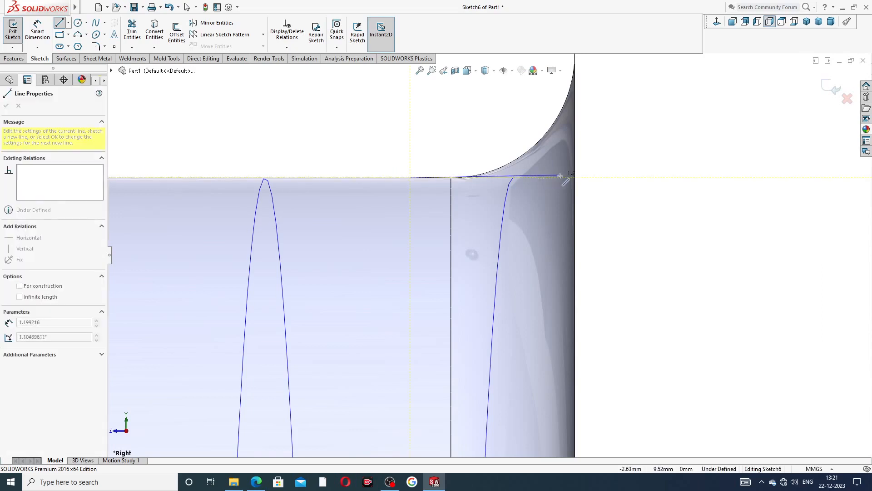
left_click(565, 178)
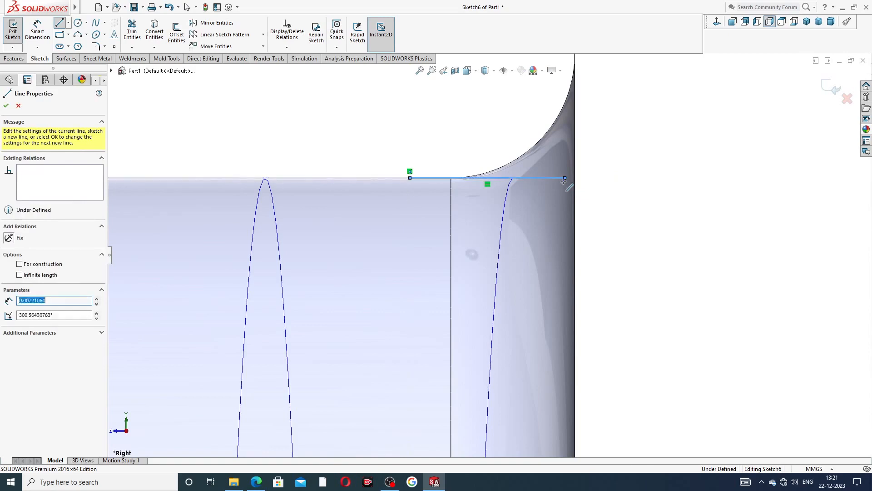
left_click(510, 295)
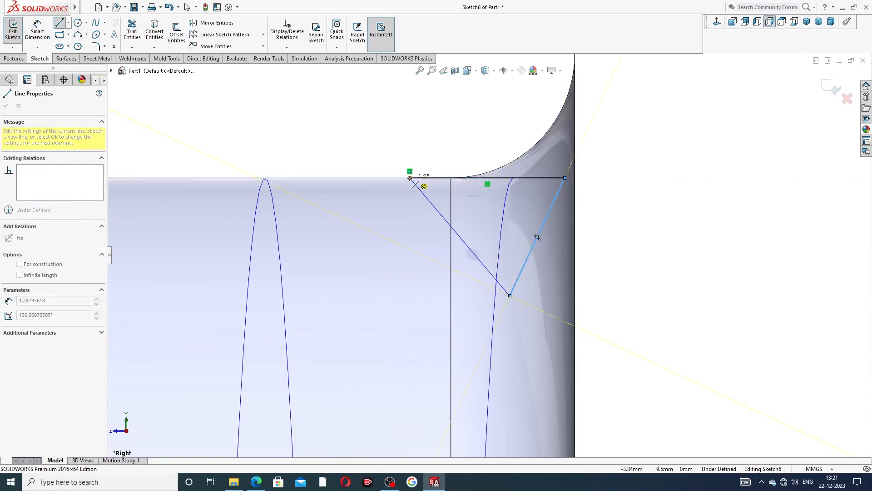
left_click(410, 178)
right_click(418, 123)
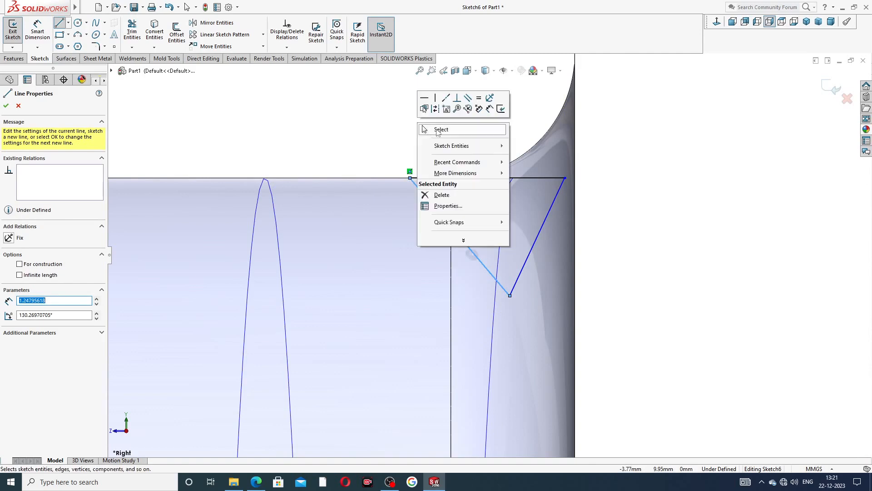
left_click(438, 132)
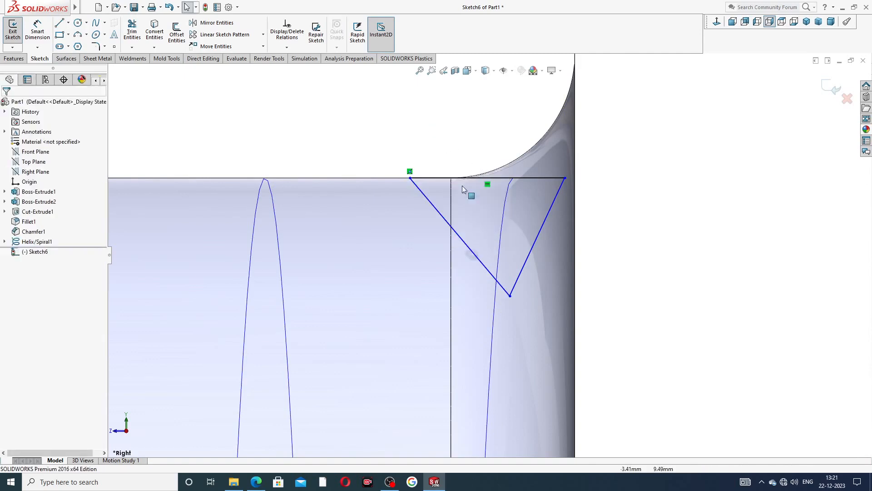
Draw a construction line about 0.97 mm long from the midpoint of the triangle's upper edge to its apex
scroll(515, 203, "down", 1)
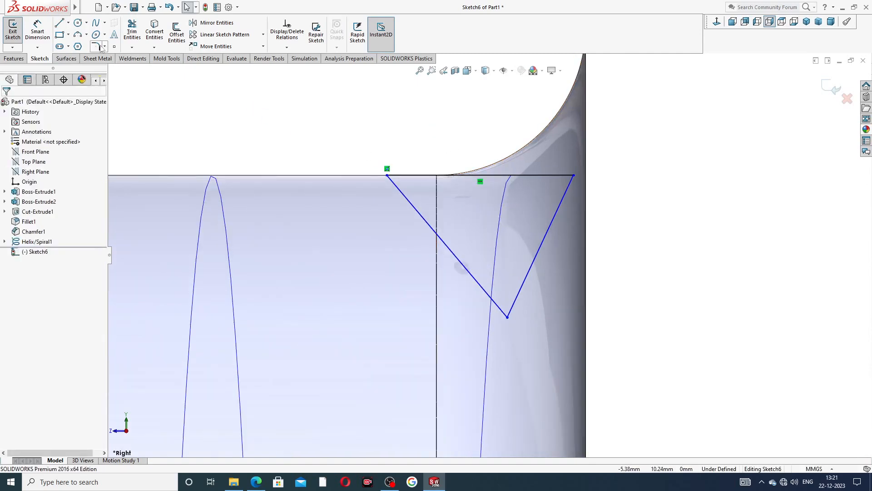
left_click(86, 23)
left_click(68, 23)
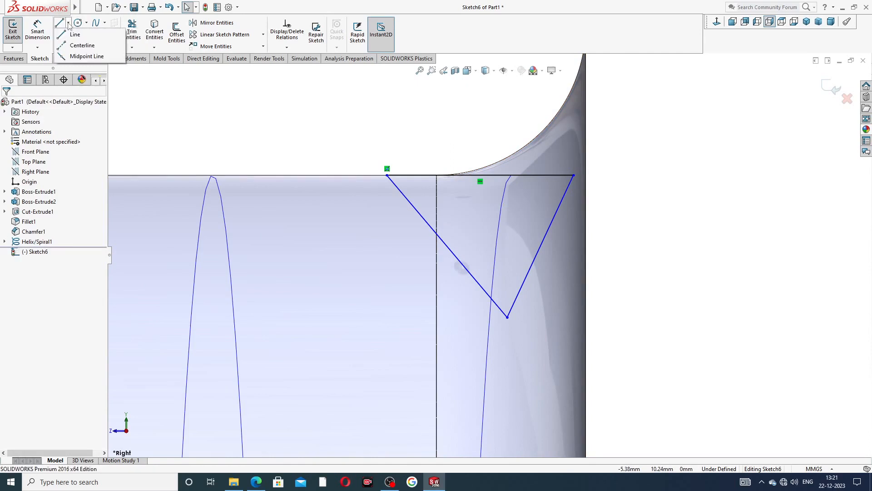
left_click(77, 38)
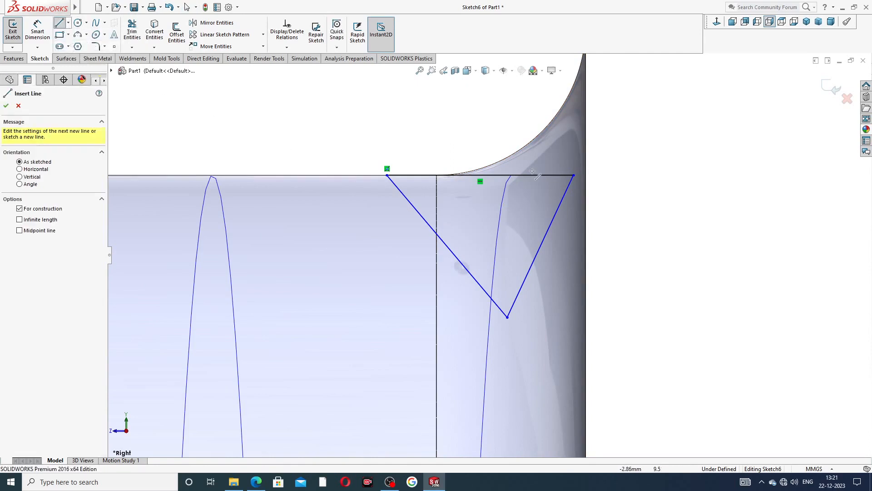
left_click(480, 175)
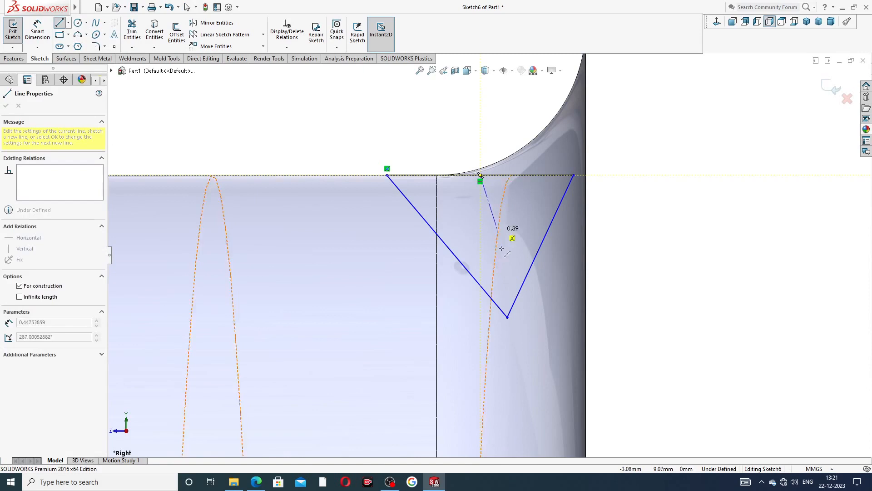
left_click(507, 317)
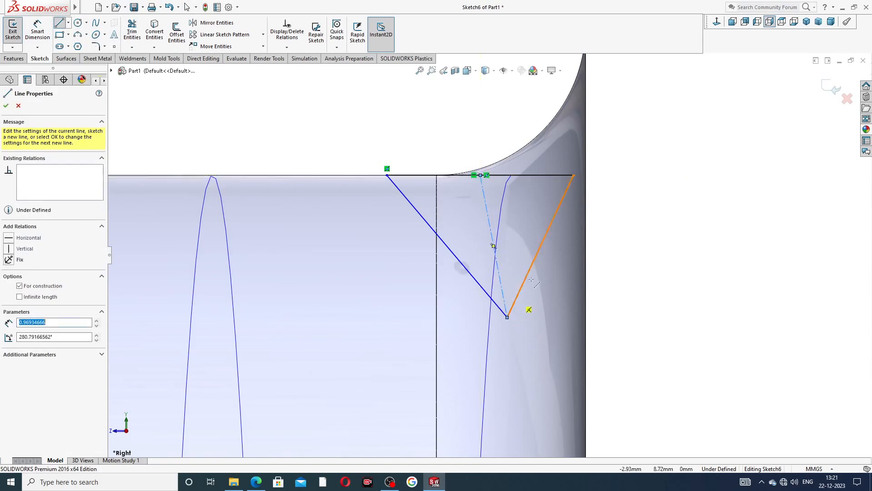
right_click(623, 189)
left_click(649, 191)
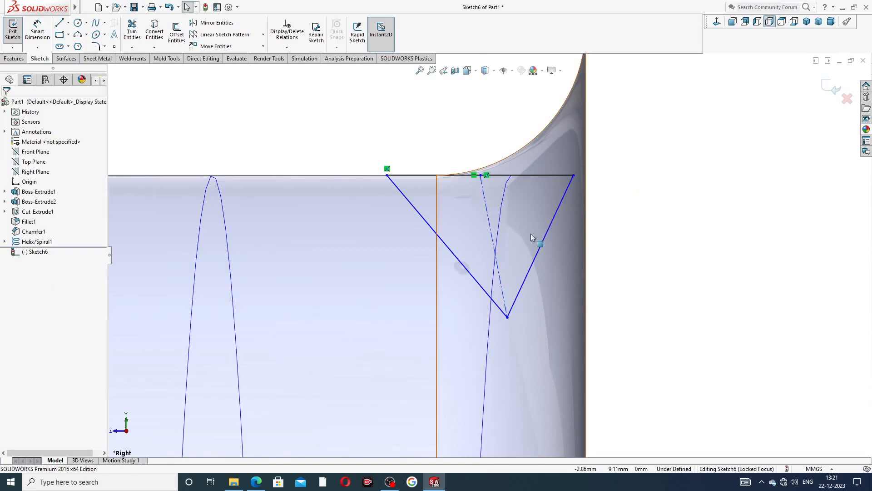
Make the triangle's construction line vertical
left_click(489, 218)
left_click(523, 175)
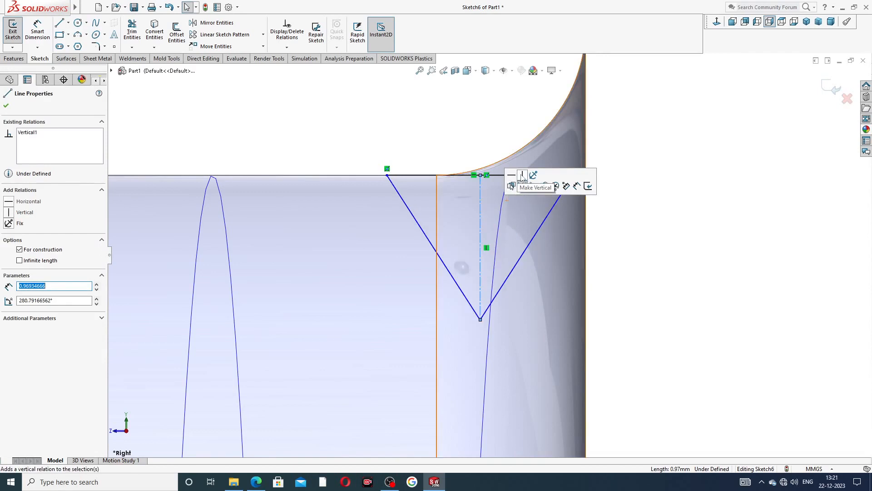
left_click(664, 127)
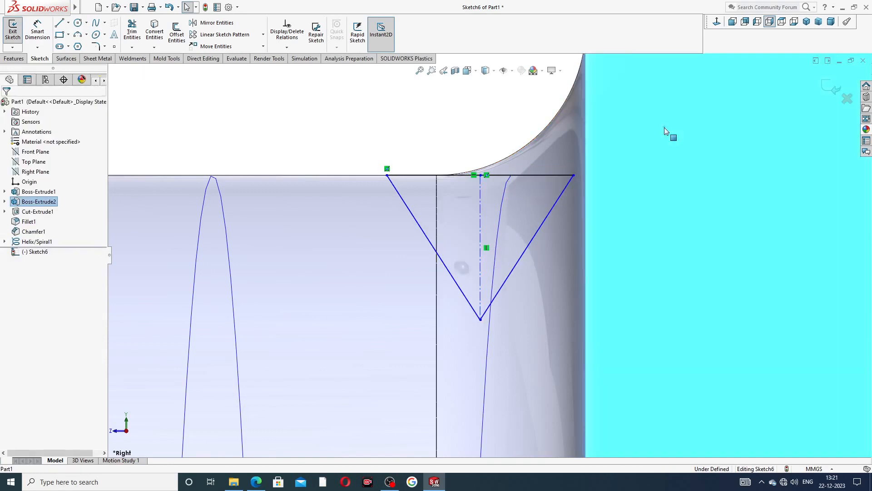
left_click(398, 119)
Dimension the angle between the triangle's two slanted sides as 70°, placed above the profile
scroll(429, 162, "down", 1)
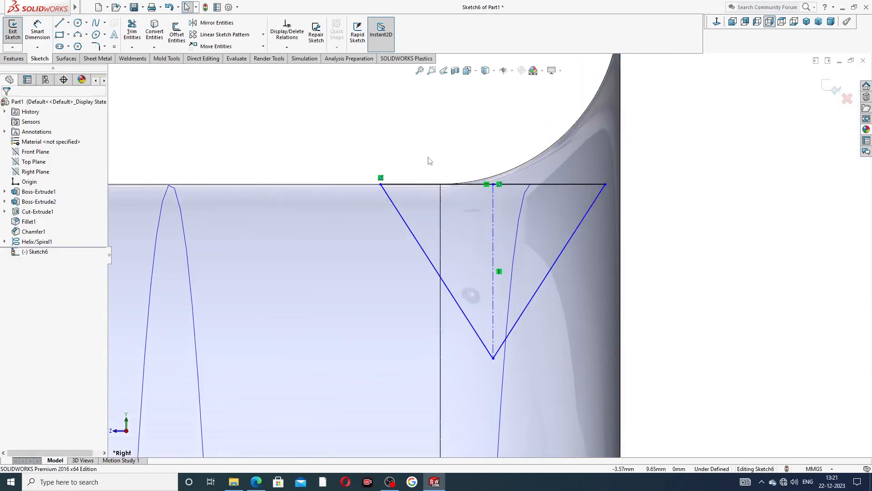
left_click(38, 34)
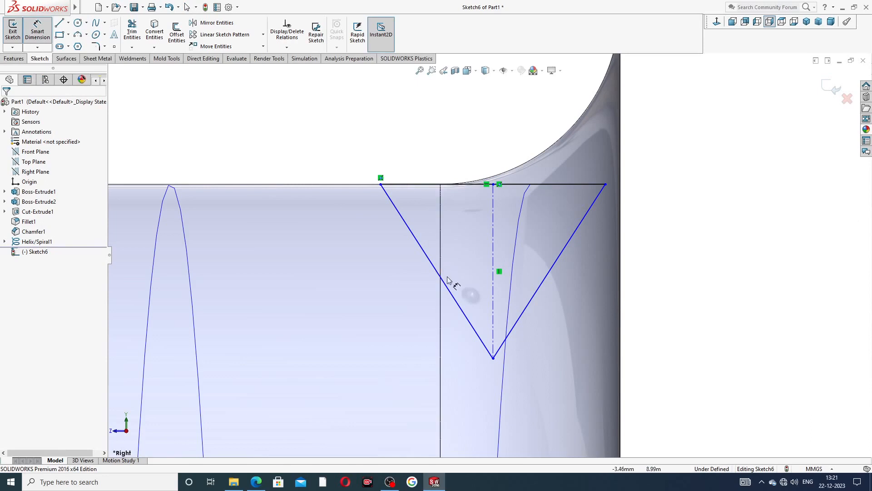
left_click(452, 292)
left_click(550, 272)
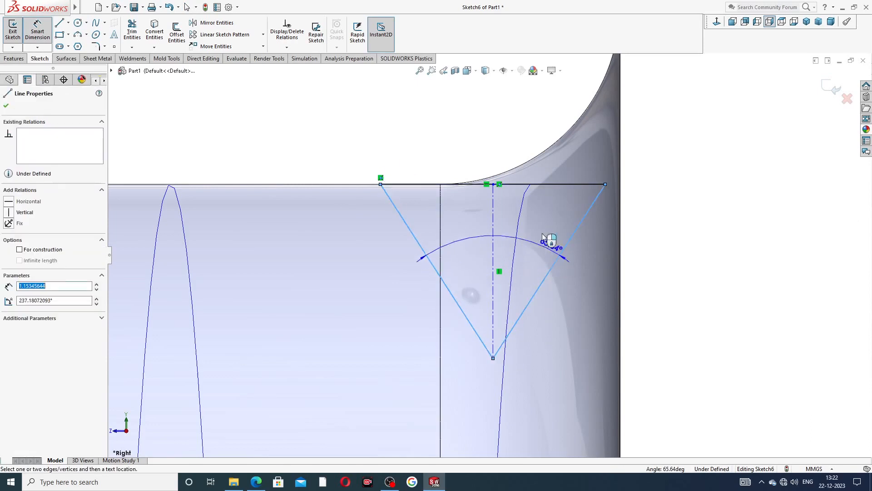
left_click(500, 154)
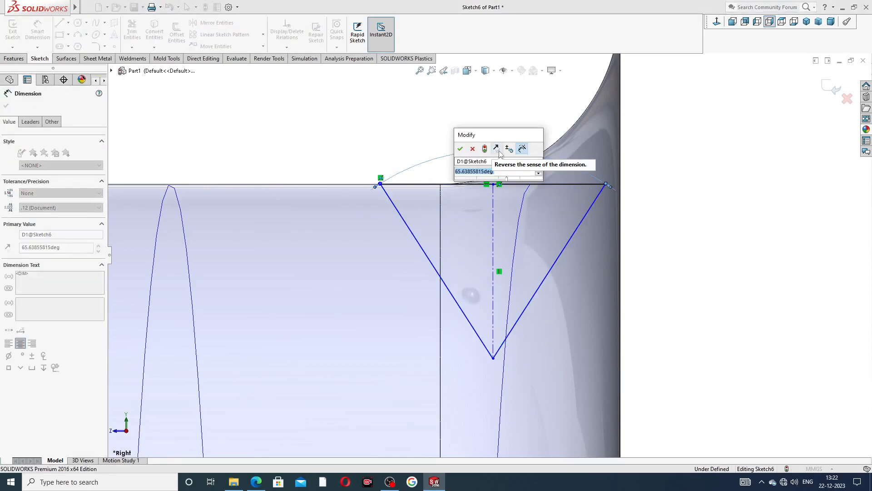
key("Return")
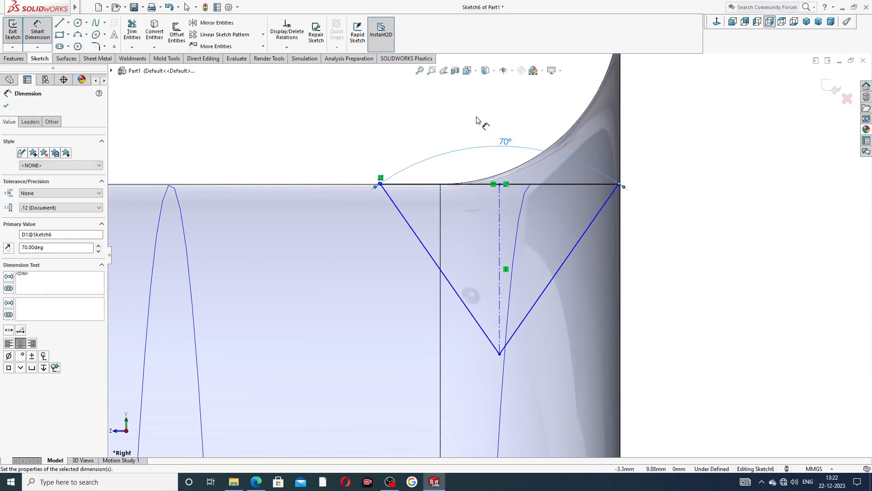
left_click(477, 117)
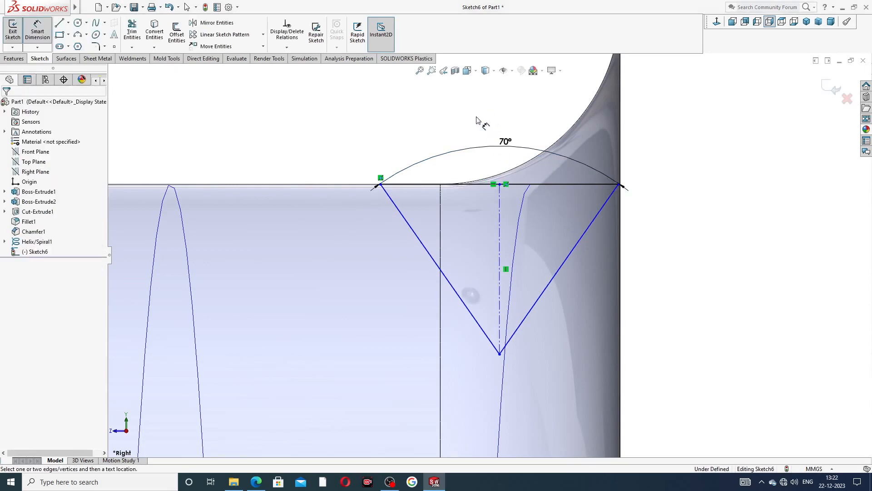
right_click(383, 128)
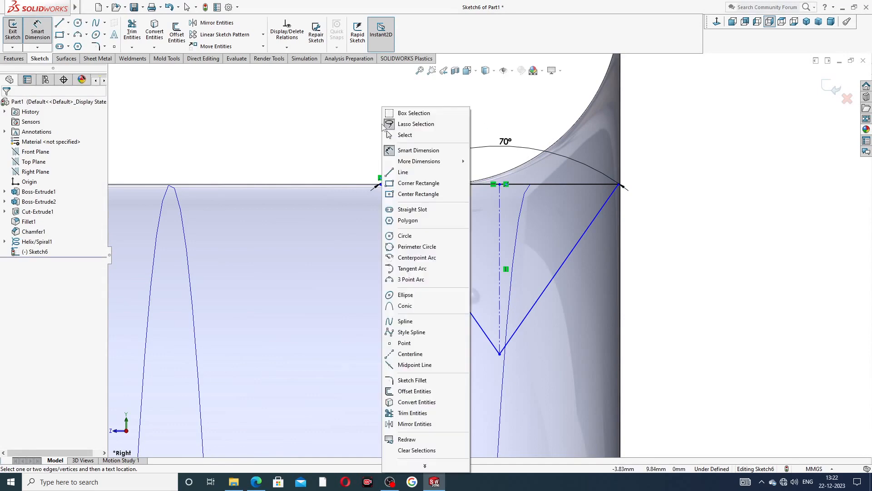
left_click(409, 136)
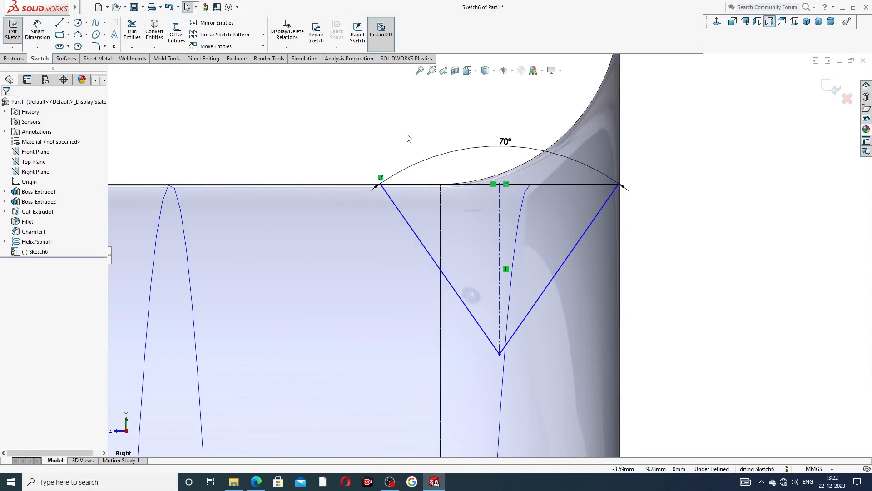
Check the pipe nipple PDF drawing, set the triangle's construction line to 1 mm, and move the 70° dimension farther above the profile
left_click(257, 481)
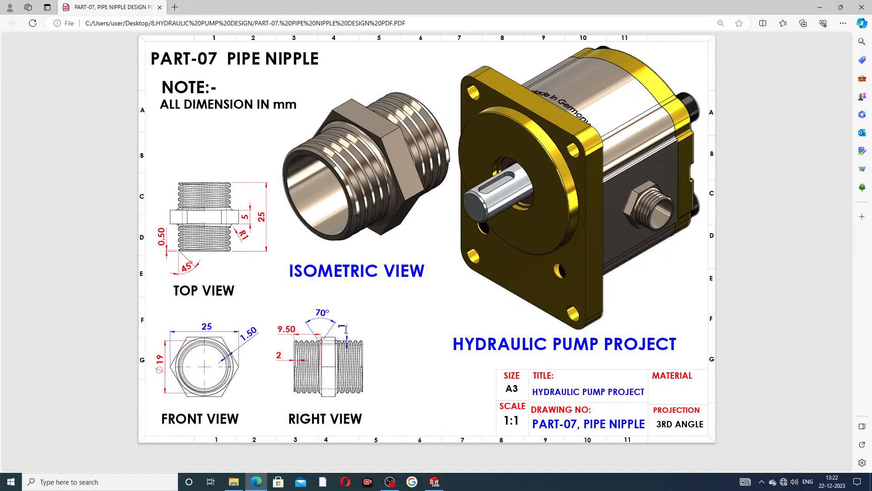
left_click(255, 482)
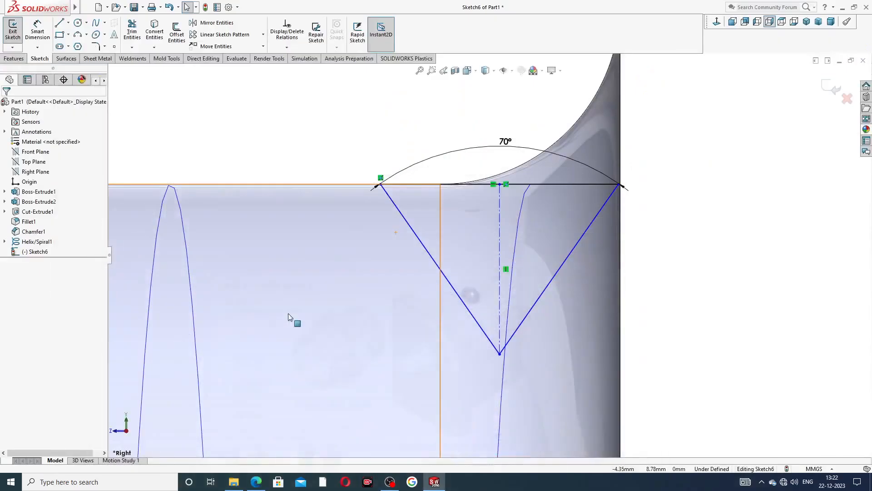
left_click(37, 31)
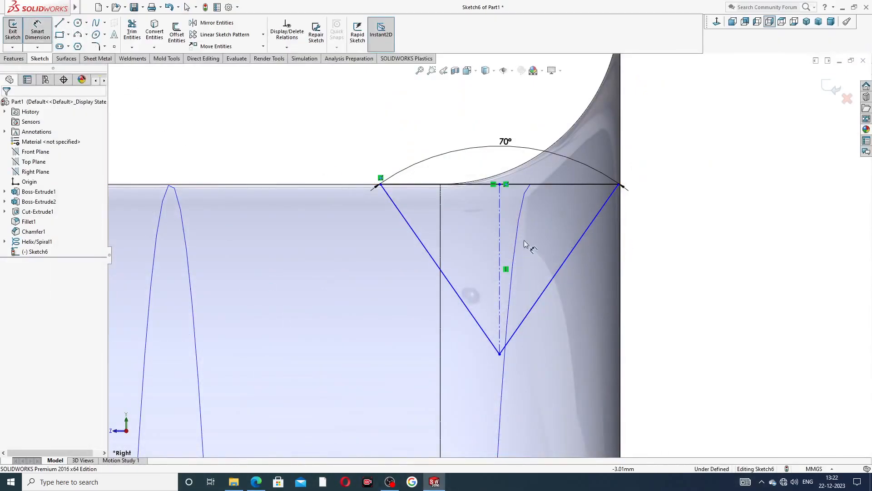
left_click(441, 252)
left_click(368, 256)
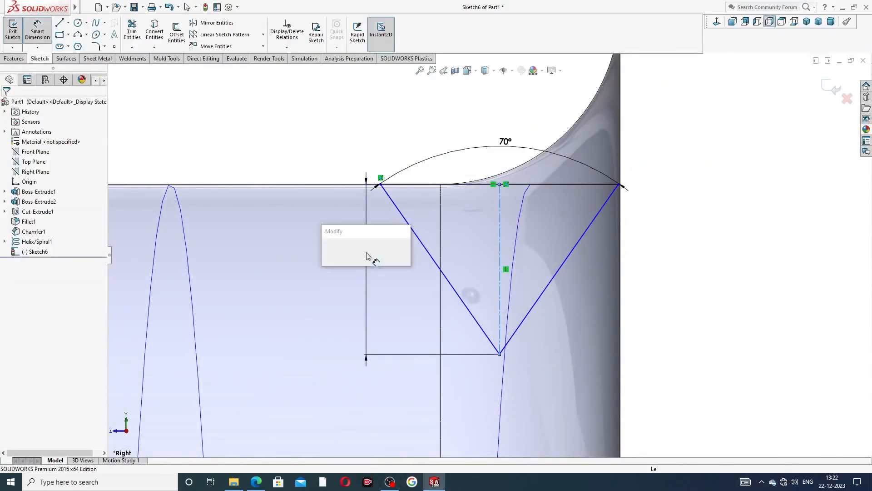
type("1")
key("Return")
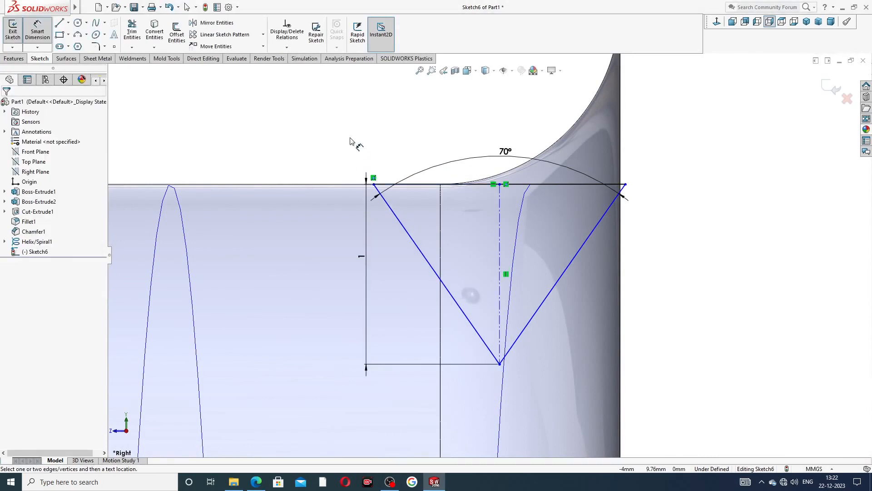
left_click_drag(504, 151, 501, 130)
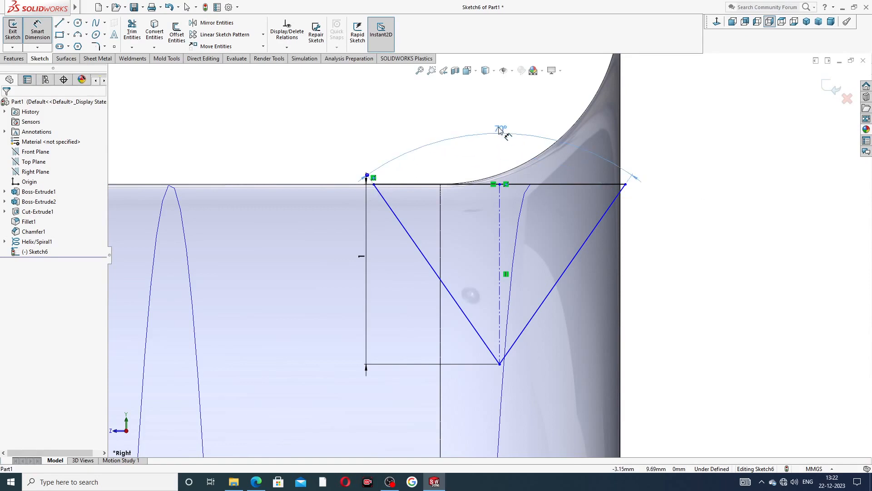
left_click(373, 125)
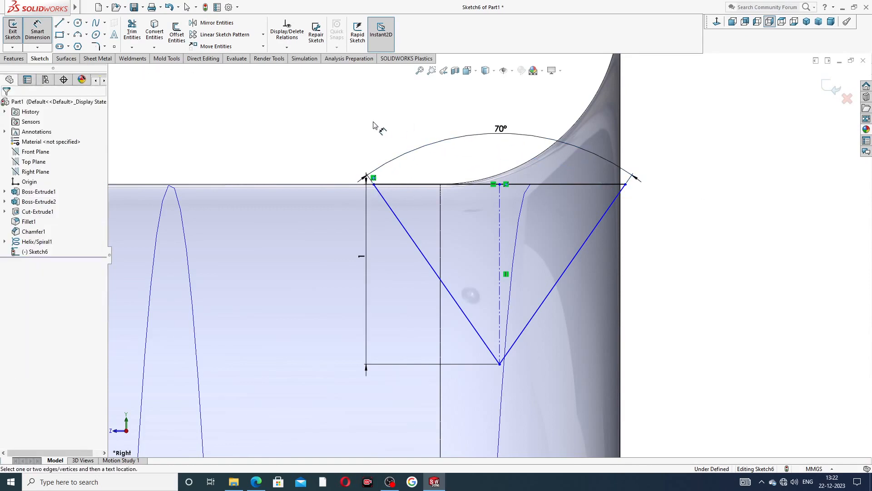
Shift the triangular thread profile along the cylinder's edge until its corner lies just inside the hexagon's side face, and close the sketch
scroll(418, 181, "up", 5)
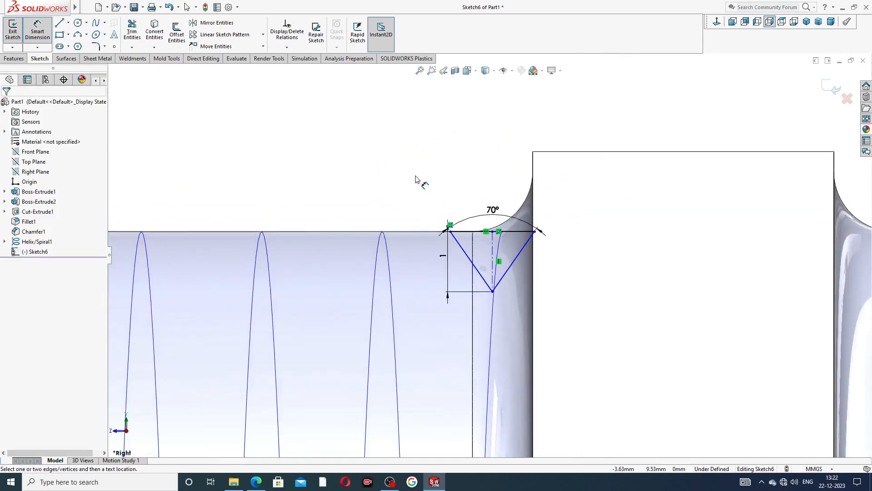
right_click(327, 132)
left_click(356, 136)
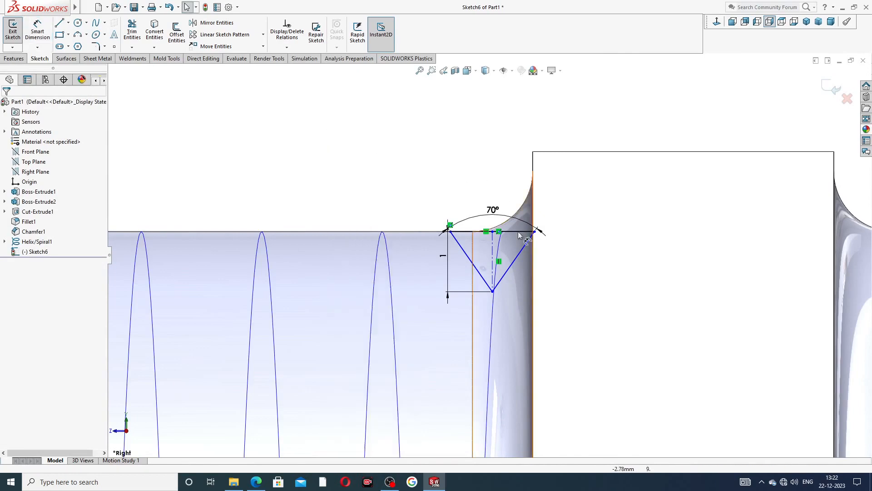
scroll(526, 255, "down", 6)
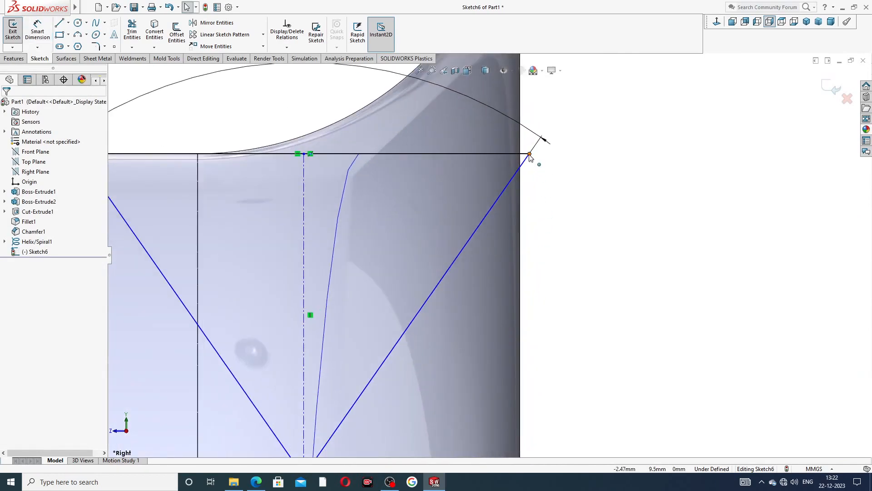
left_click_drag(530, 154, 512, 159)
left_click(341, 108)
scroll(354, 113, "up", 3)
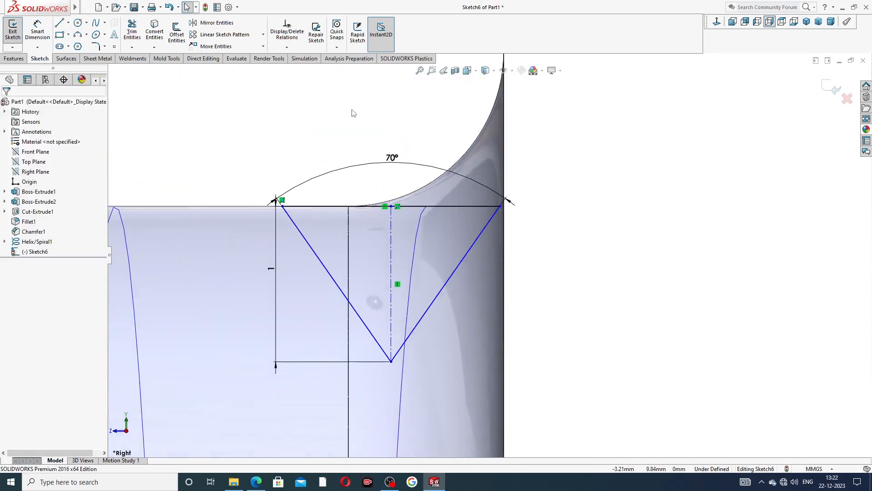
left_click(500, 207)
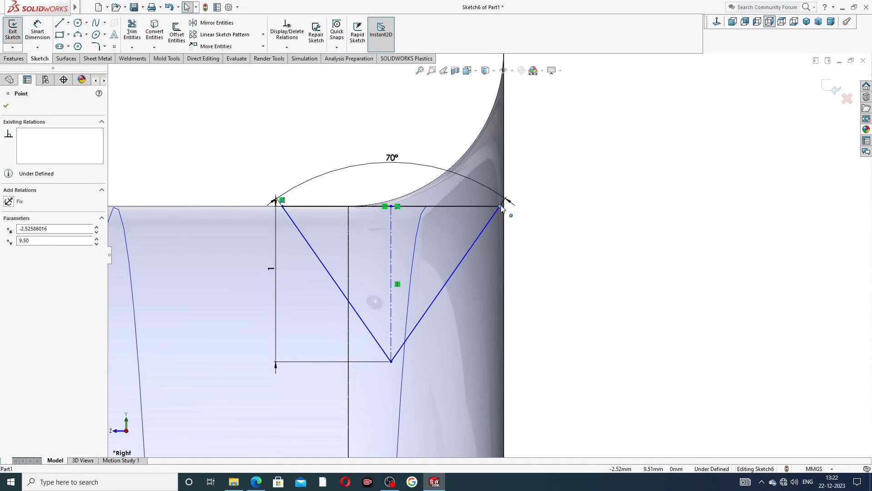
left_click_drag(500, 207, 494, 206)
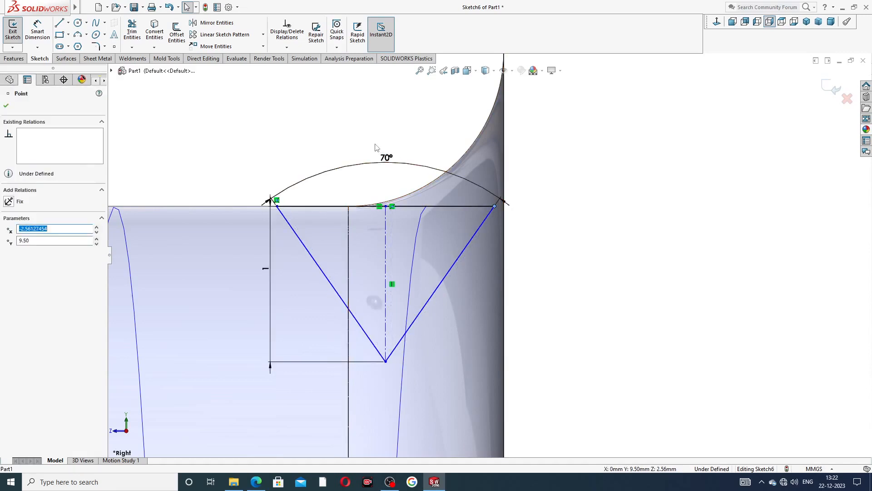
left_click(375, 241)
scroll(364, 277, "down", 3)
scroll(380, 247, "up", 3)
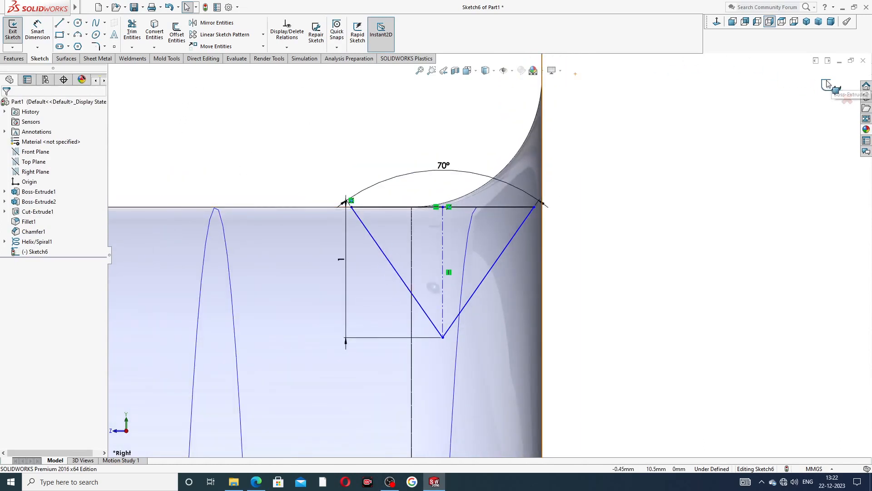
left_click(836, 88)
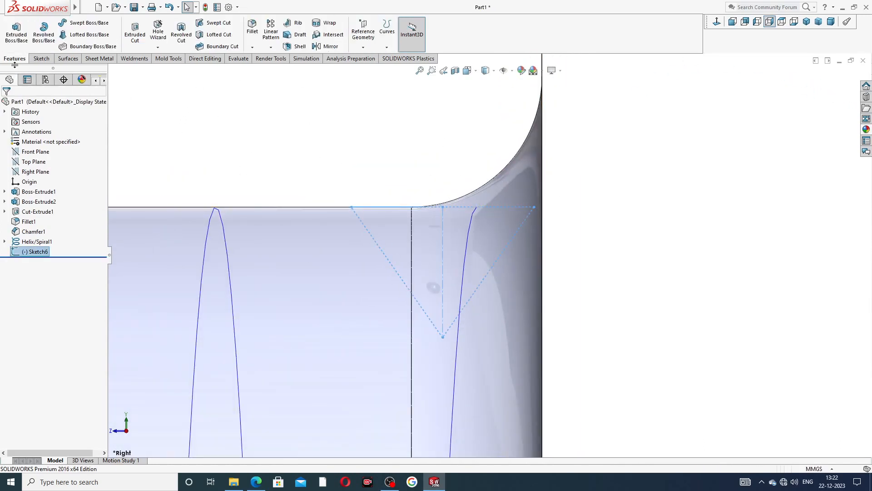
Create a swept cut of the triangular profile along the helix to form the external thread
left_click(214, 23)
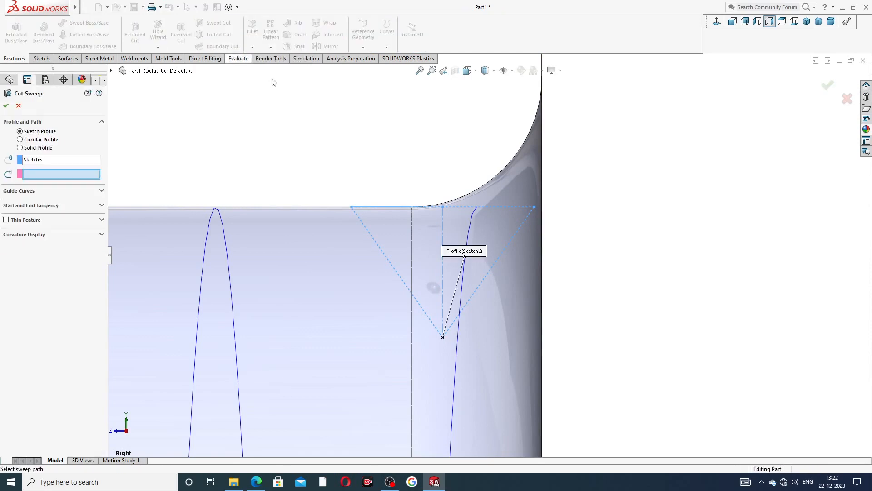
key("z")
key("z")
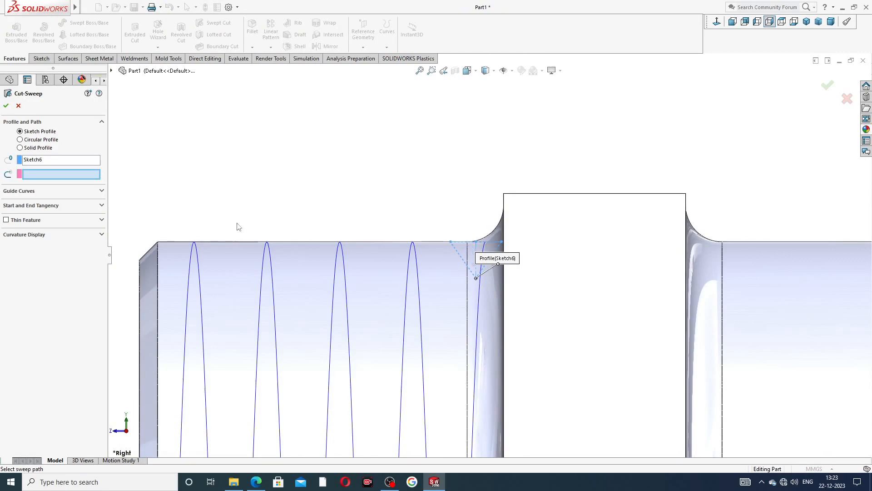
left_click(344, 255)
key("z")
scroll(346, 256, "up", 3)
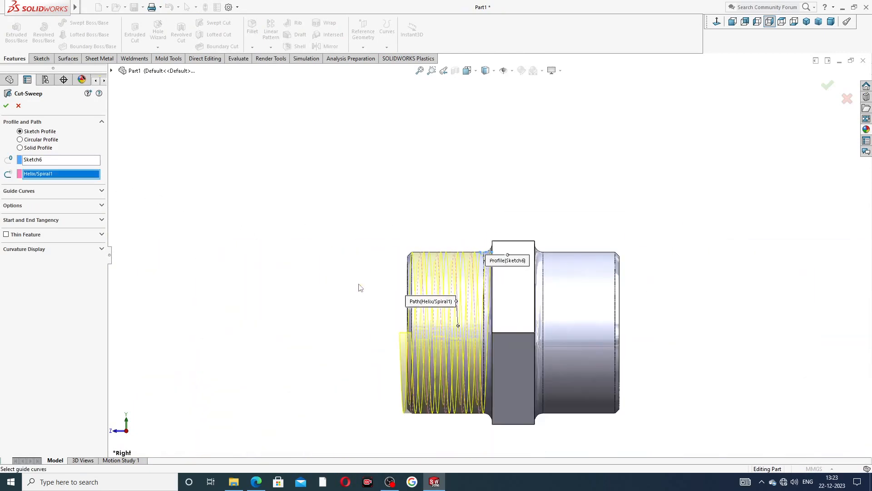
scroll(416, 374, "down", 2)
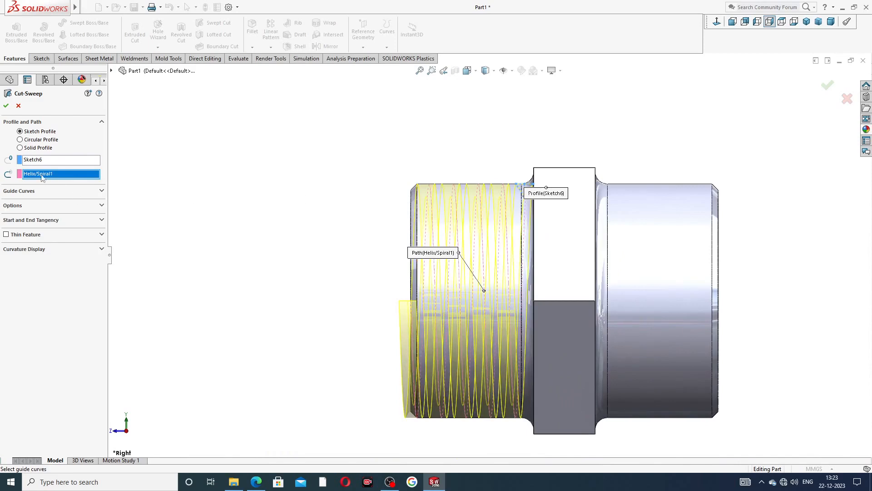
left_click(5, 105)
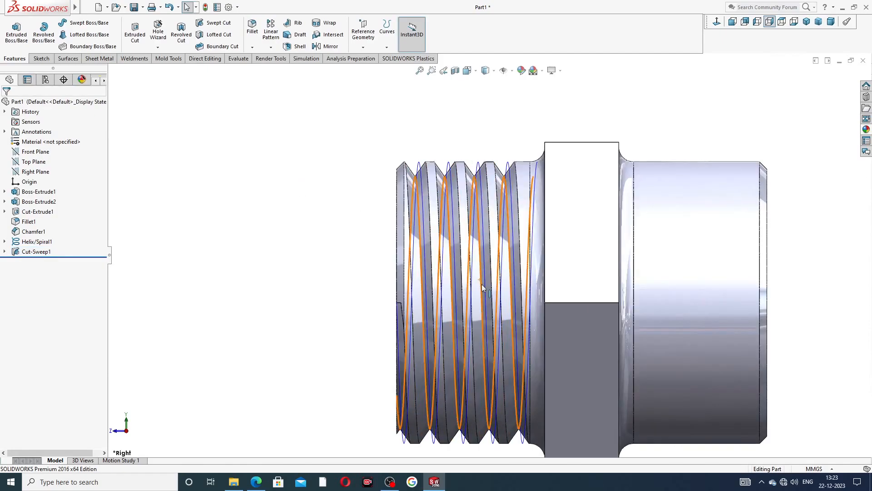
Hide the helix curve on the threaded end
middle_click_drag(477, 243, 485, 227)
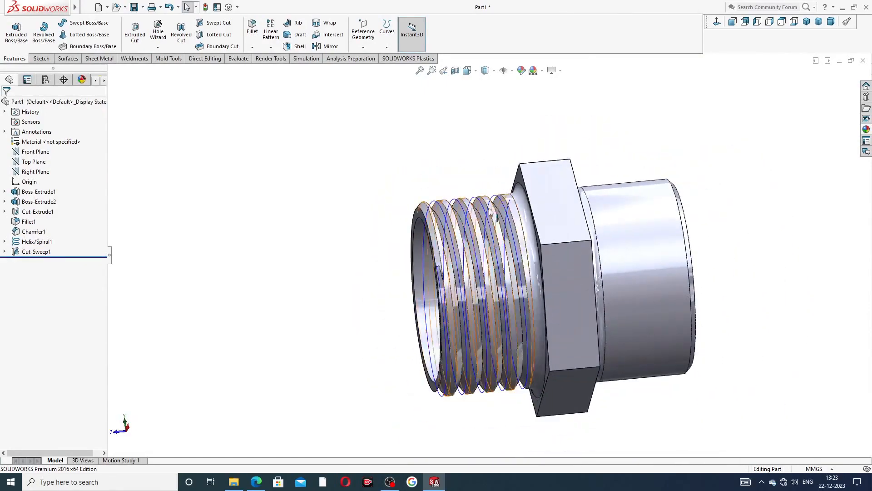
scroll(485, 219, "down", 3)
left_click(435, 210)
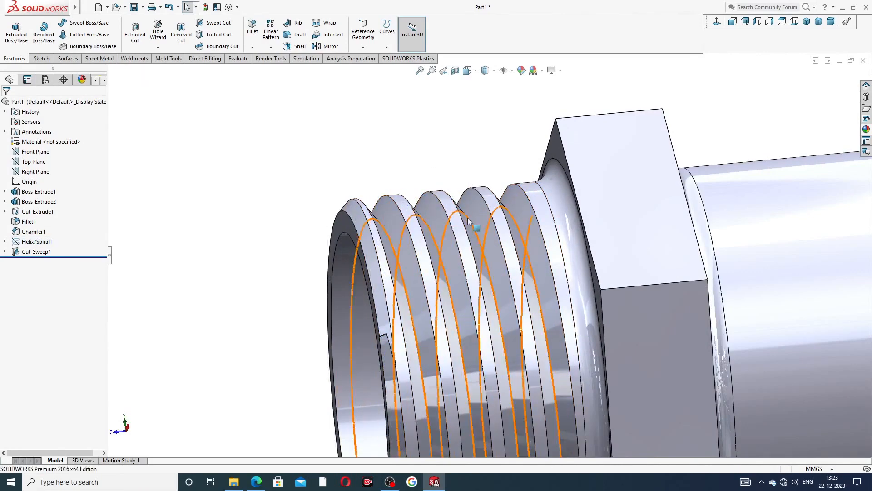
Examine the cut thread from several angles, including up close at the chamfered end of the nipple
scroll(475, 227, "up", 3)
middle_click_drag(480, 269, 493, 315)
scroll(494, 317, "down", 3)
middle_click_drag(423, 324, 468, 347)
scroll(429, 324, "up", 3)
middle_click_drag(467, 306, 477, 250)
scroll(450, 120, "down", 8)
middle_click_drag(401, 151, 360, 110)
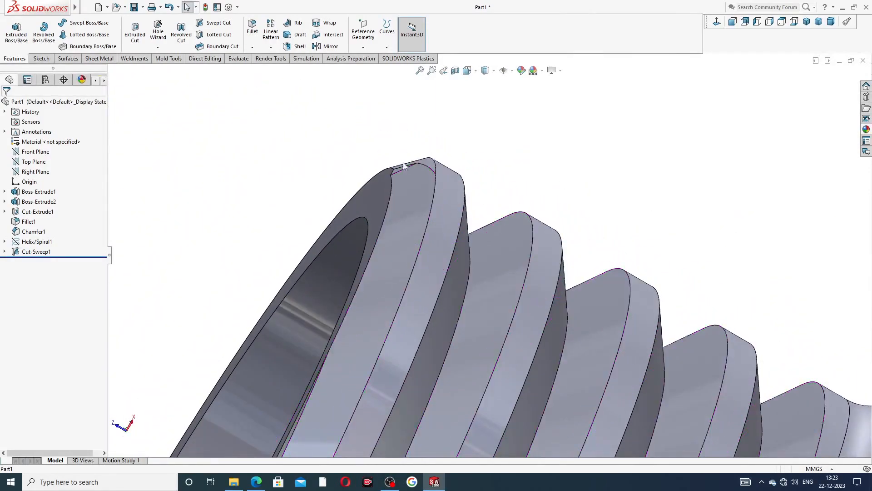
scroll(430, 200, "up", 5)
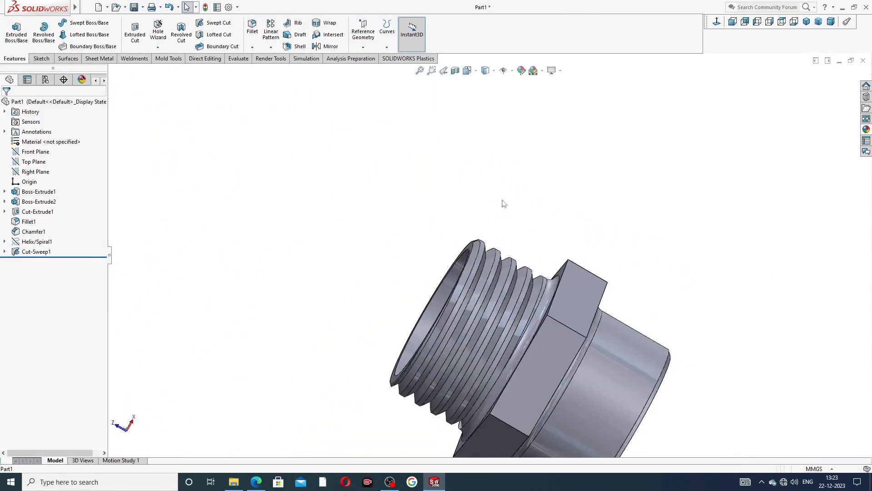
middle_click_drag(503, 201, 482, 243)
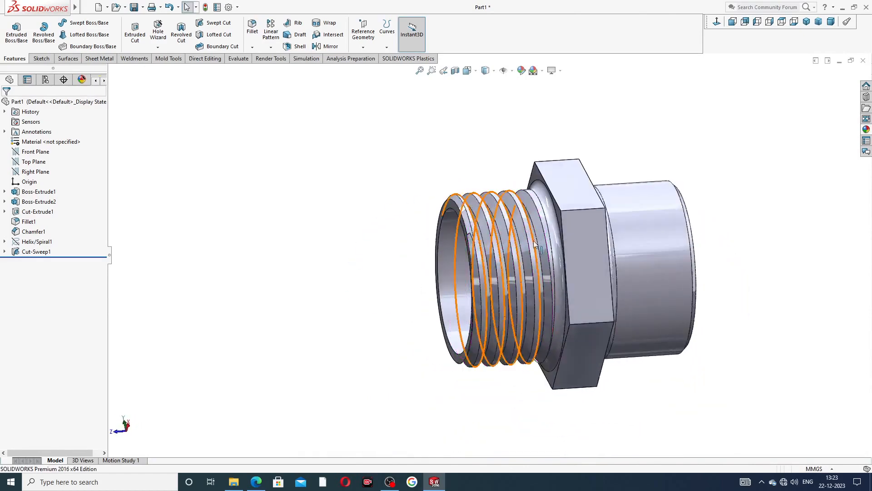
scroll(529, 241, "down", 2)
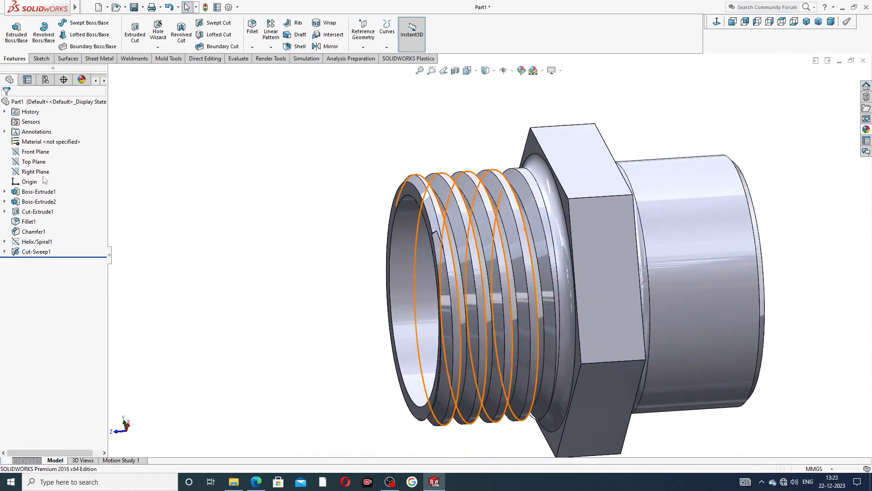
Mirror the swept thread cut about the Front Plane to thread the opposite end of the nipple
left_click(34, 152)
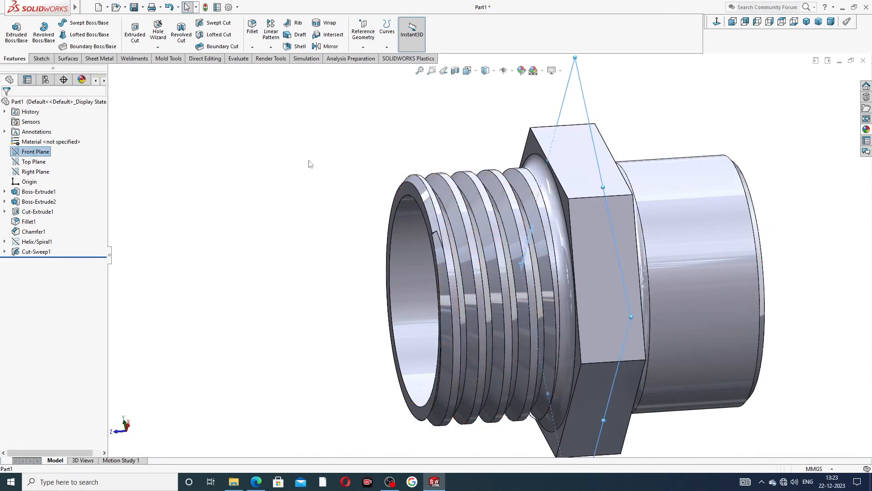
middle_click_drag(307, 164, 307, 121)
left_click(334, 47)
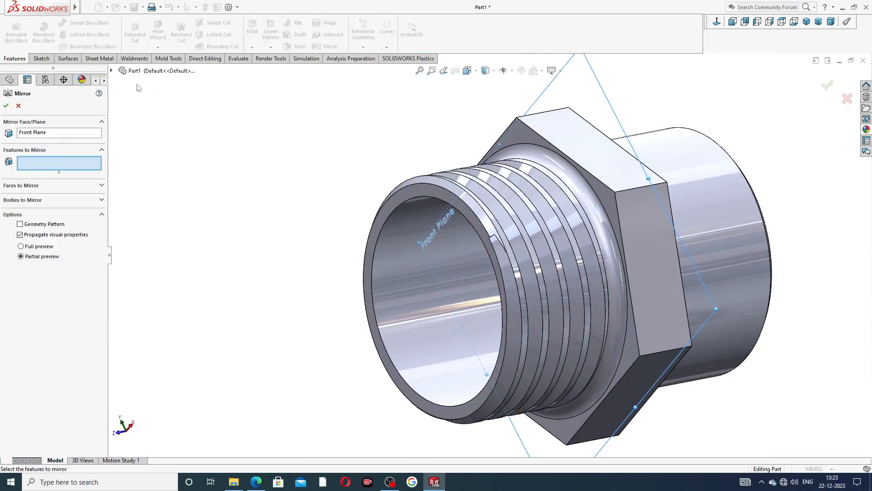
left_click(111, 71)
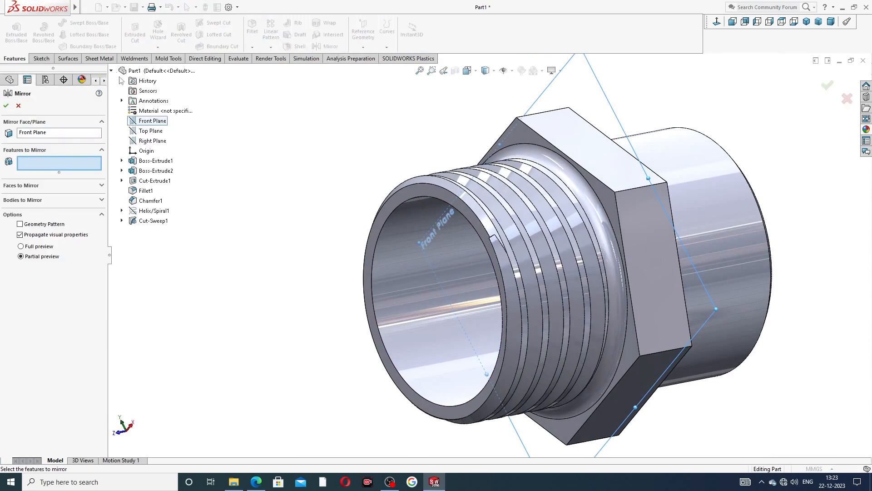
left_click(155, 223)
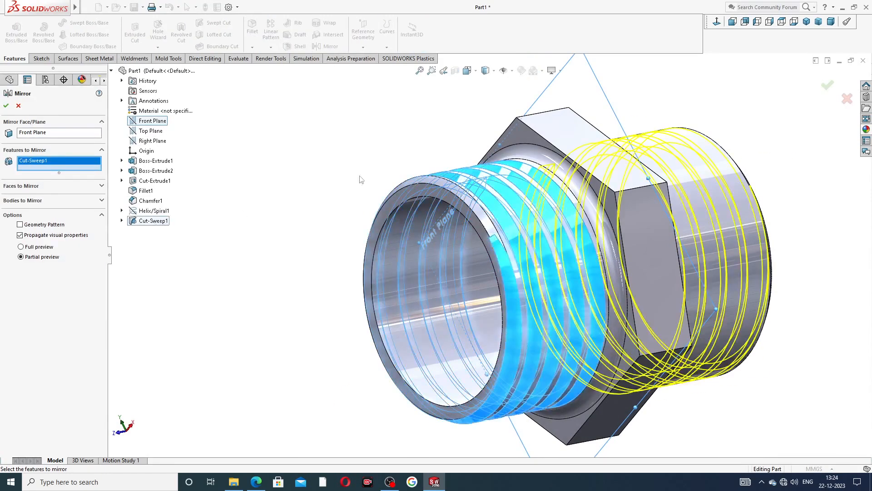
left_click(6, 106)
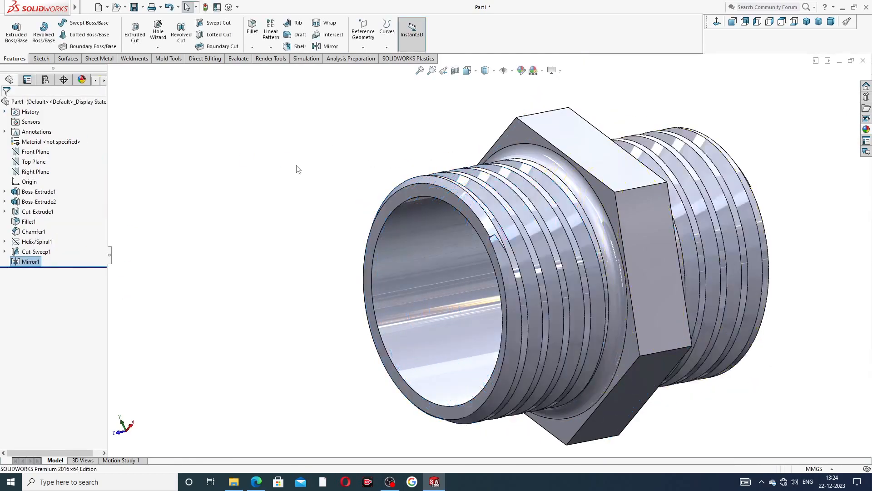
mouse_move(641, 182)
middle_mouse_down()
mouse_move(625, 138)
mouse_move(641, 170)
mouse_move(655, 175)
middle_mouse_up()
scroll(697, 208, "up", 3)
middle_click_drag(698, 210, 611, 257)
scroll(609, 260, "down", 2)
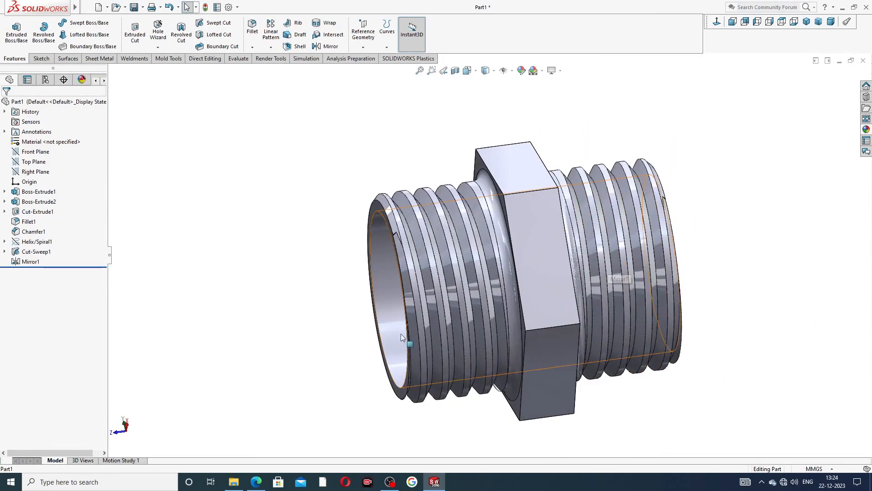
Check the pipe nipple PDF drawing and apply the polished nickel appearance to the whole part
left_click(256, 482)
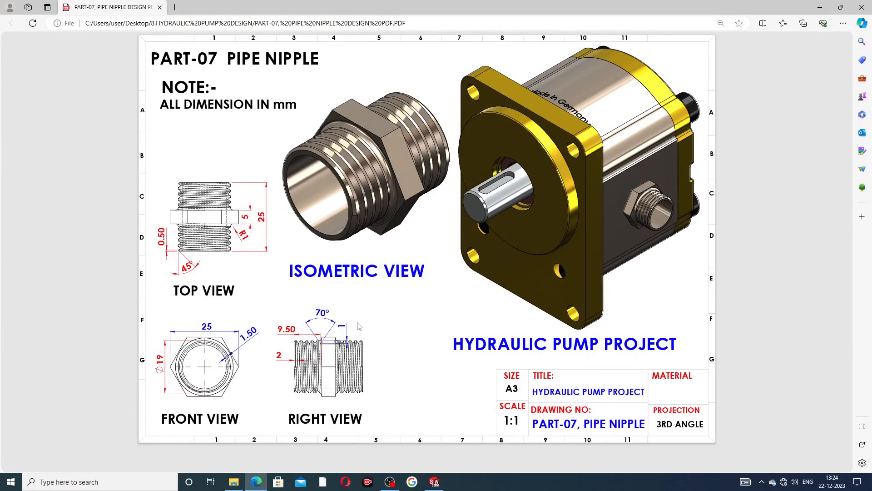
left_click(434, 481)
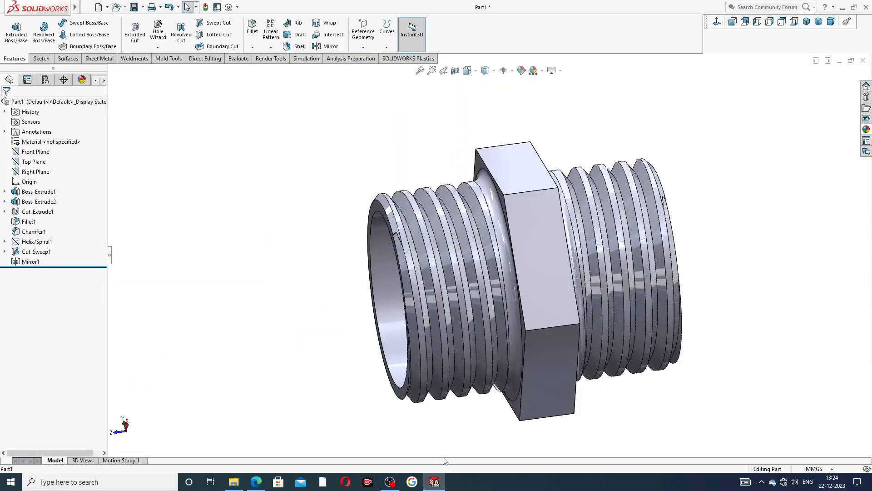
left_click(867, 129)
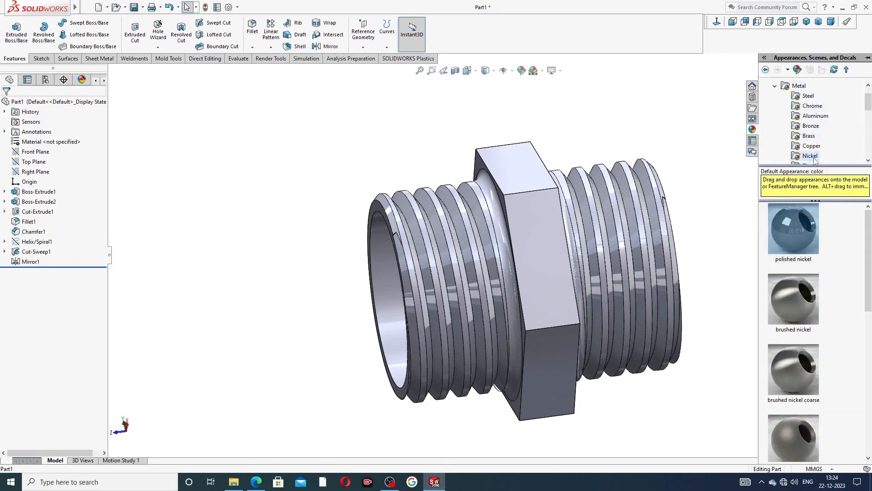
double_click(793, 228)
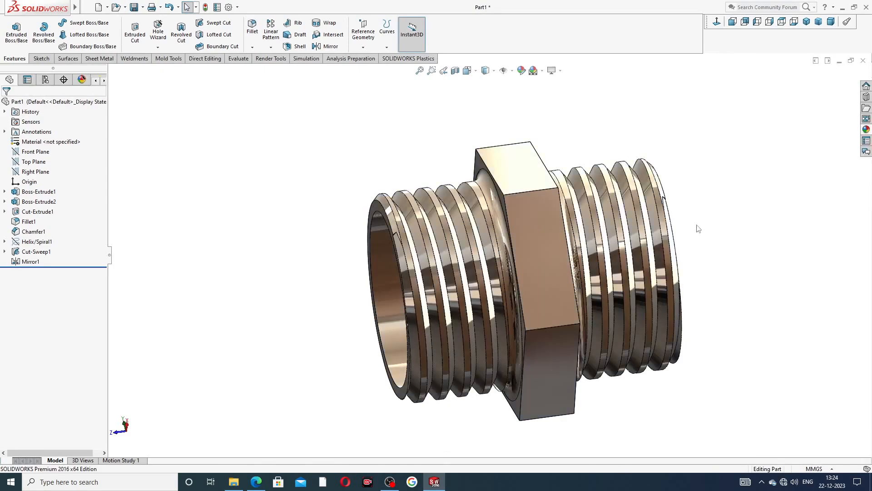
middle_click_drag(691, 232, 697, 187)
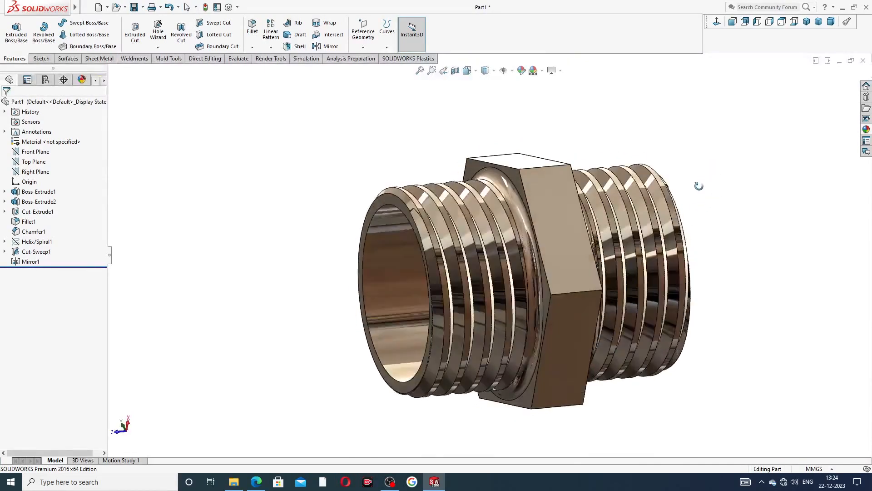
middle_click_drag(653, 217, 573, 298)
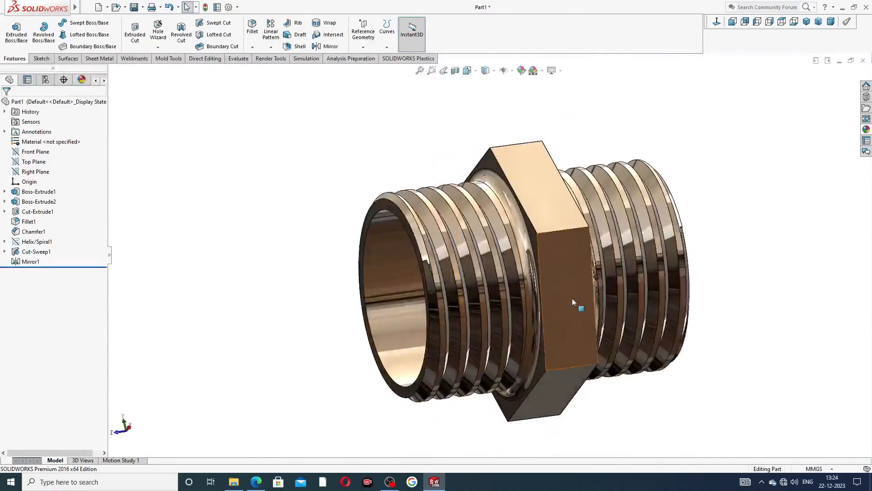
left_click(719, 26)
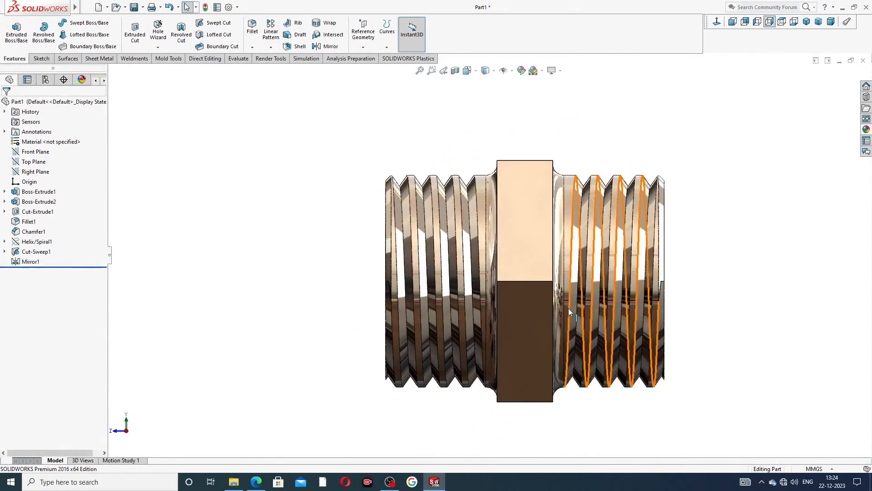
middle_click_drag(574, 314, 570, 167)
scroll(566, 270, "down", 2)
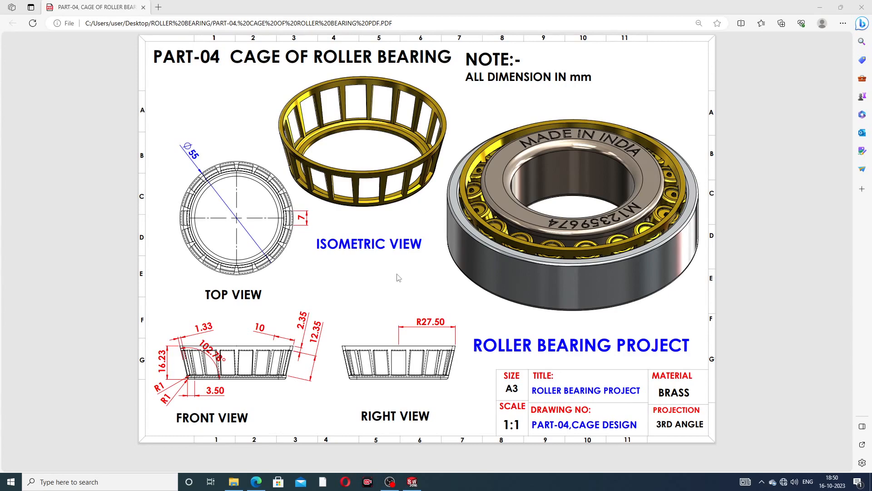
Switch from the cage PDF drawing to SOLIDWORKS and view the finished roller bearing cage model
left_click(413, 482)
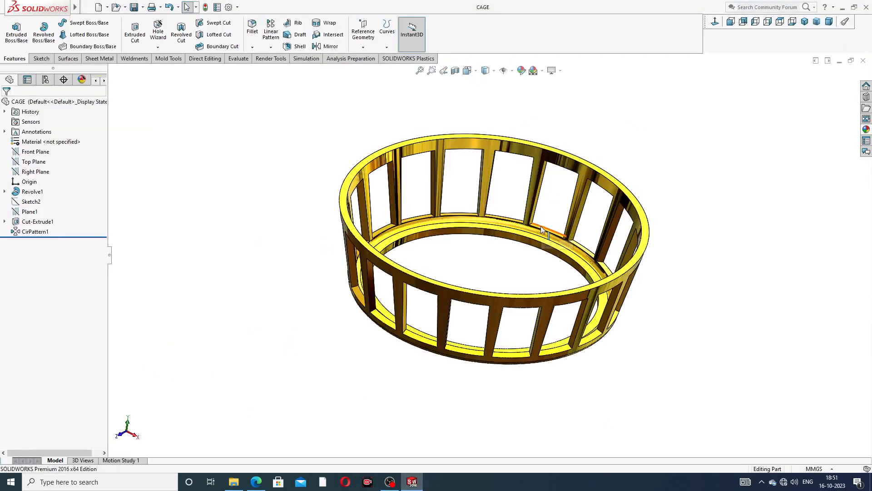
middle_click_drag(541, 230, 526, 255)
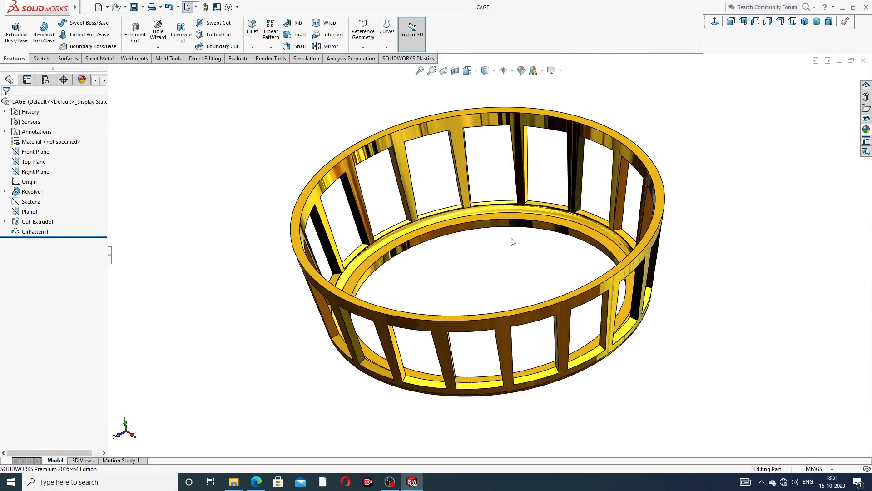
Examine the finished roller bearing cage from several angles, return it to the isometric view and close the model
scroll(518, 242, "up", 2)
middle_click_drag(445, 234, 500, 234)
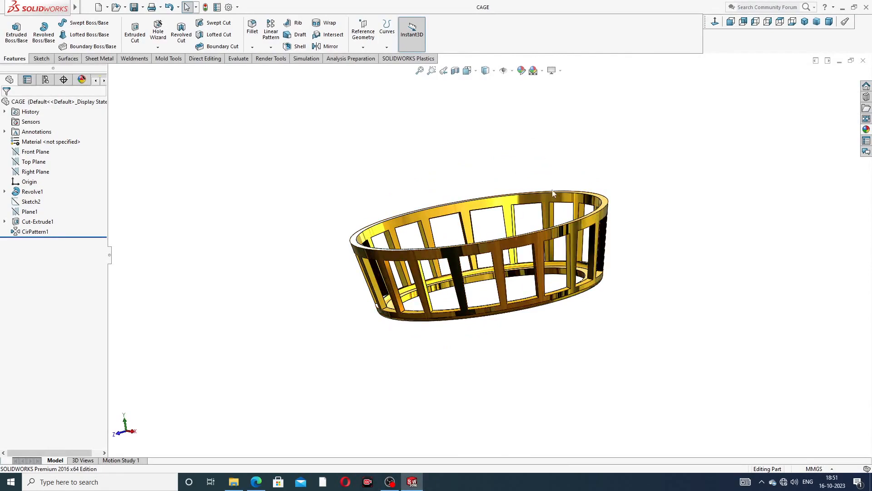
middle_click_drag(555, 193, 758, 132)
left_click(805, 22)
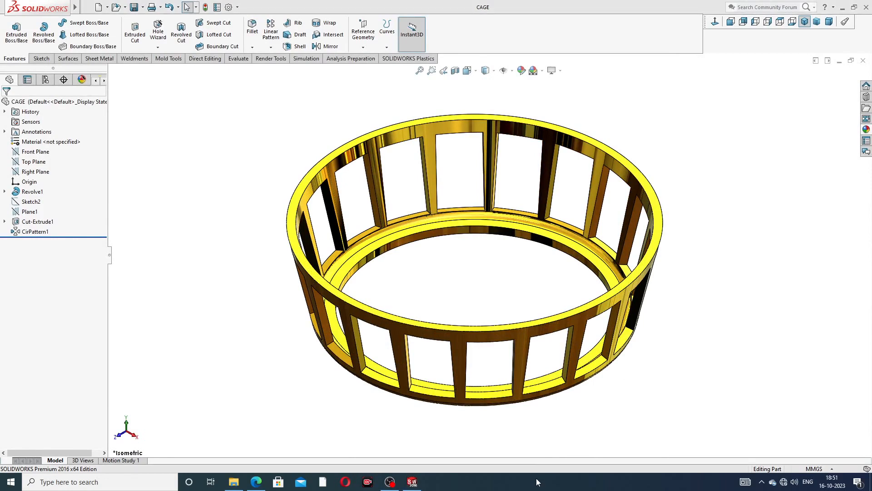
left_click(863, 60)
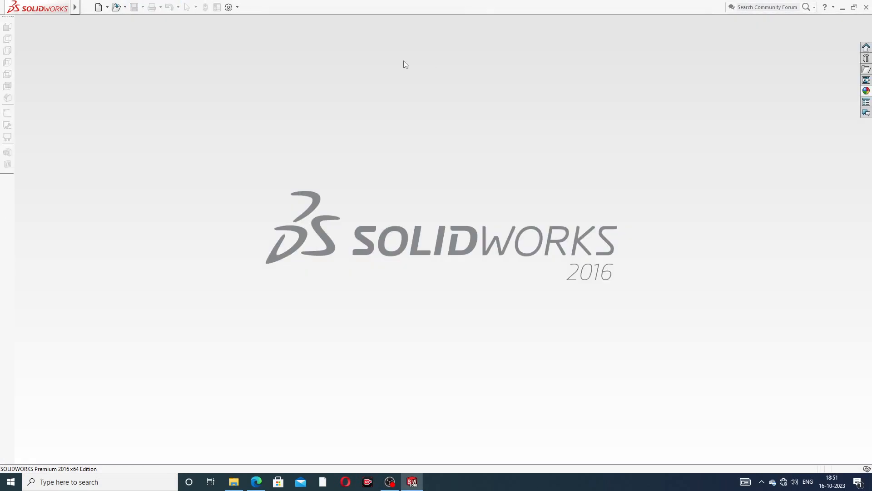
Create a new part document and set its scene to Plain White
left_click(98, 7)
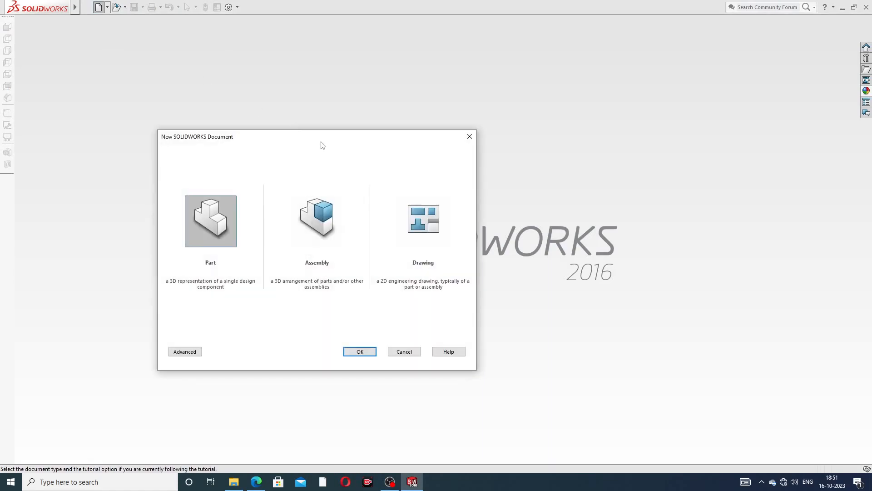
left_click(366, 353)
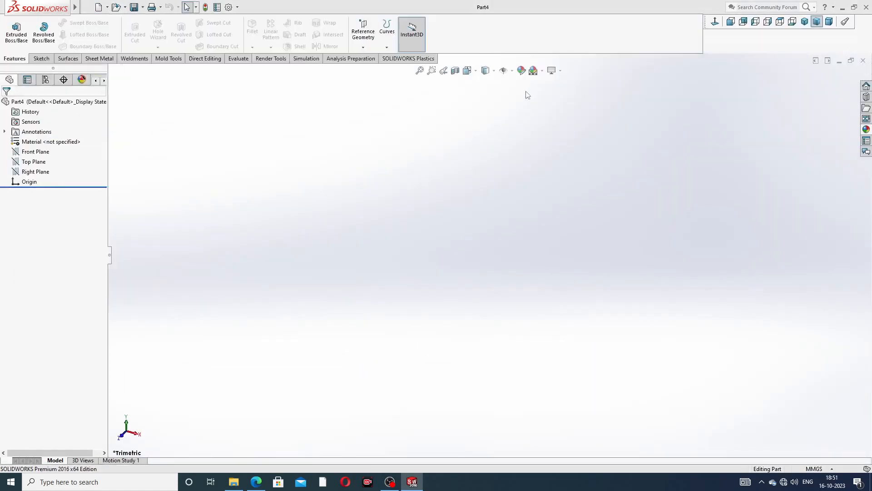
left_click(543, 71)
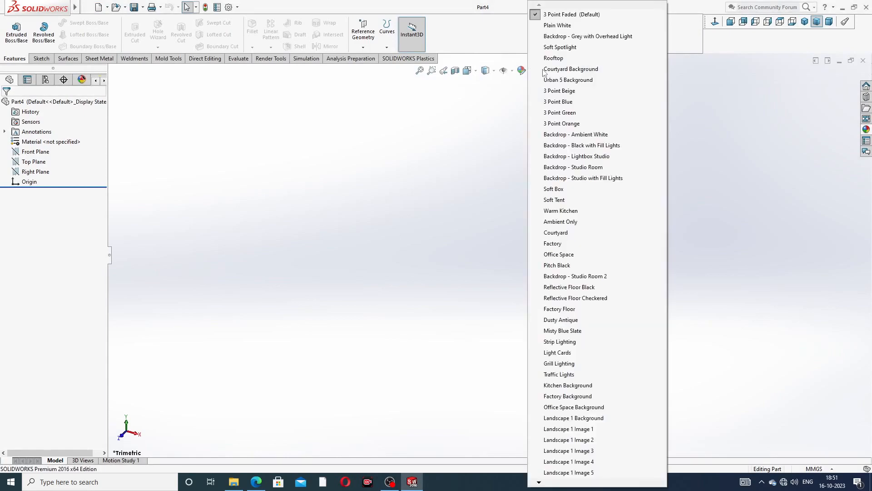
left_click(557, 26)
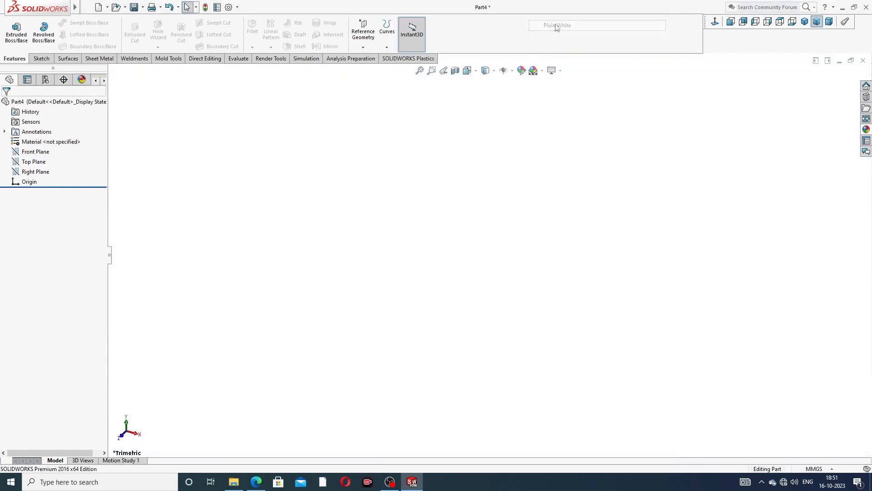
Raise the document's image quality to the highest resolution for both shaded and wireframe display
left_click(228, 8)
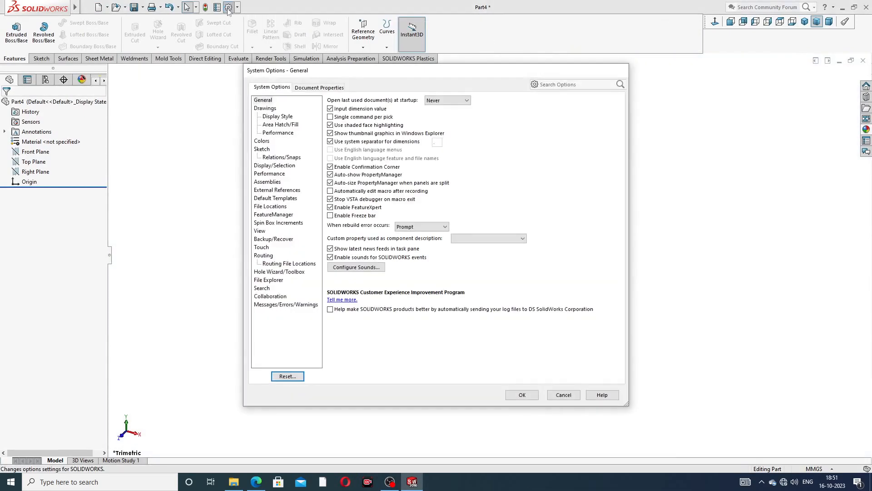
left_click(303, 89)
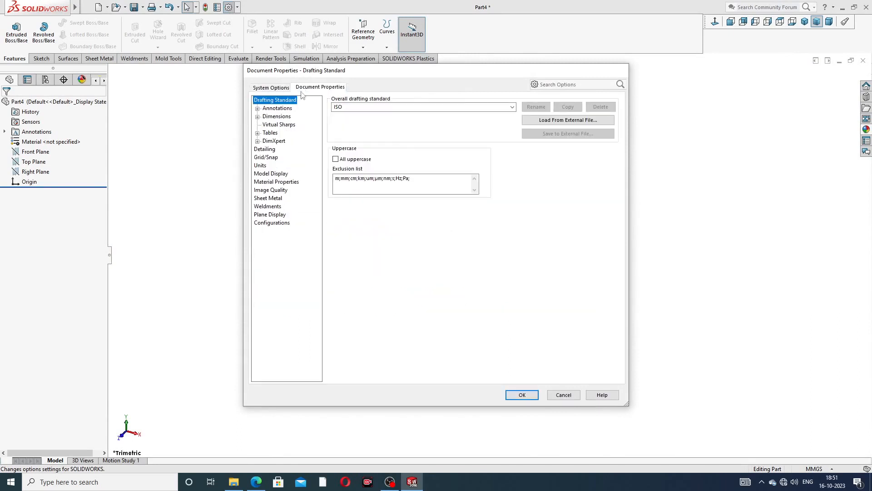
left_click(271, 190)
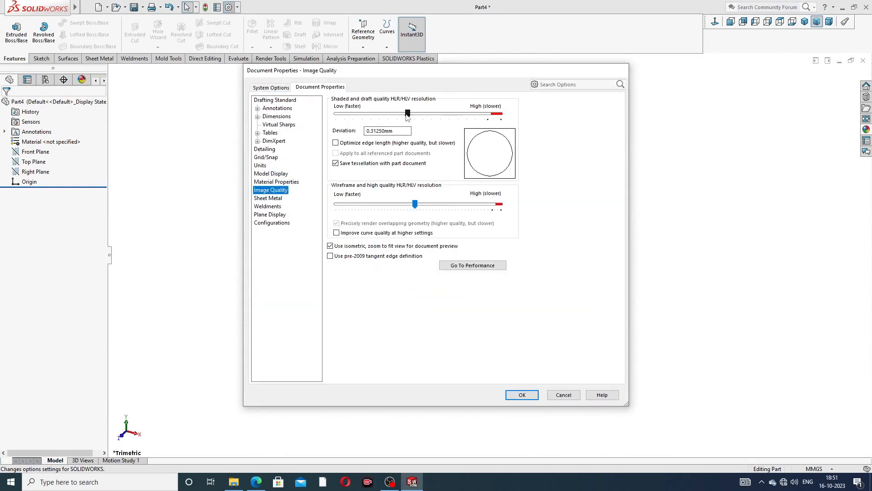
left_click_drag(407, 114, 501, 114)
left_click_drag(414, 204, 501, 204)
left_click(523, 395)
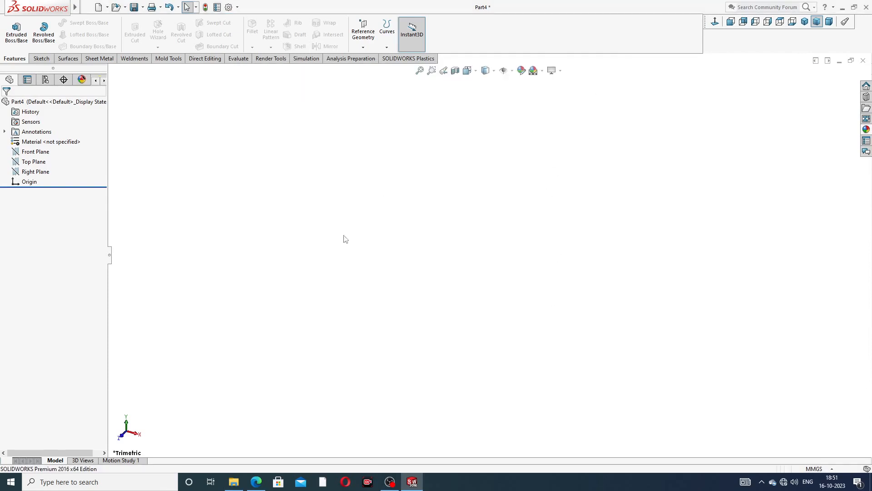
Check the cage PDF drawing, and on SOLIDWORKS' Front Plane sketch a vertical centerline to the origin and a horizontal one about 115 mm long
left_click(256, 482)
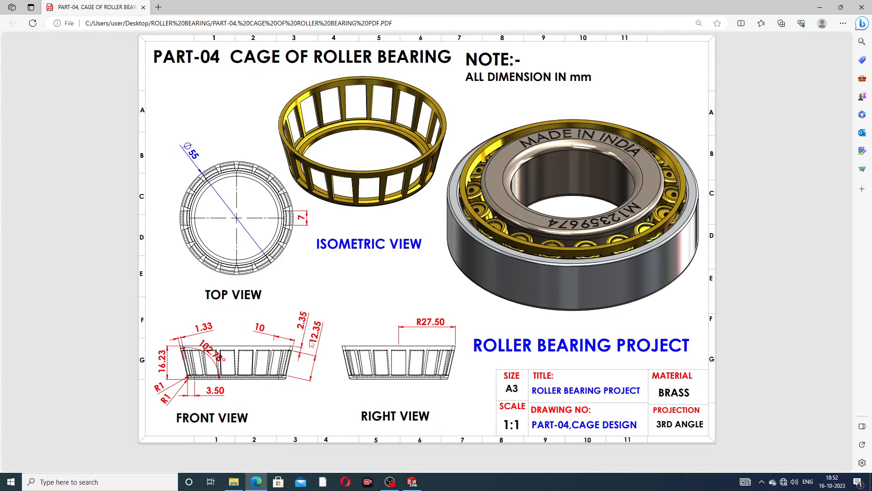
left_click(412, 481)
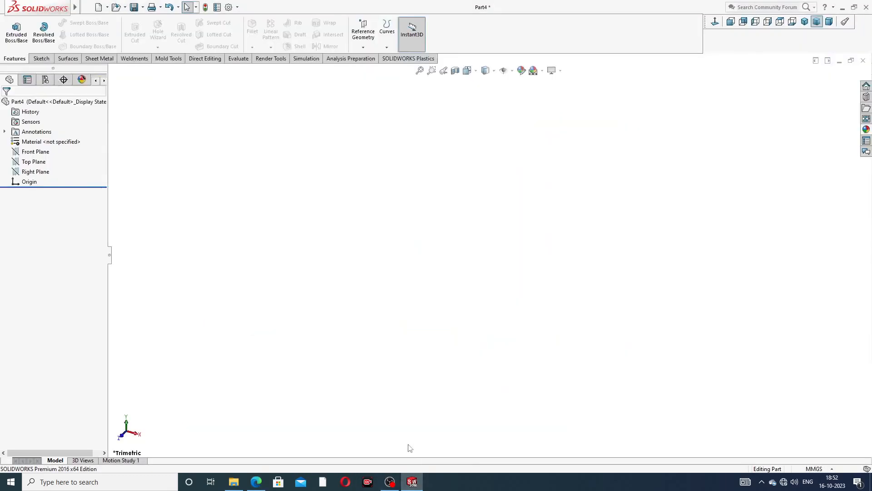
left_click(43, 152)
left_click(52, 138)
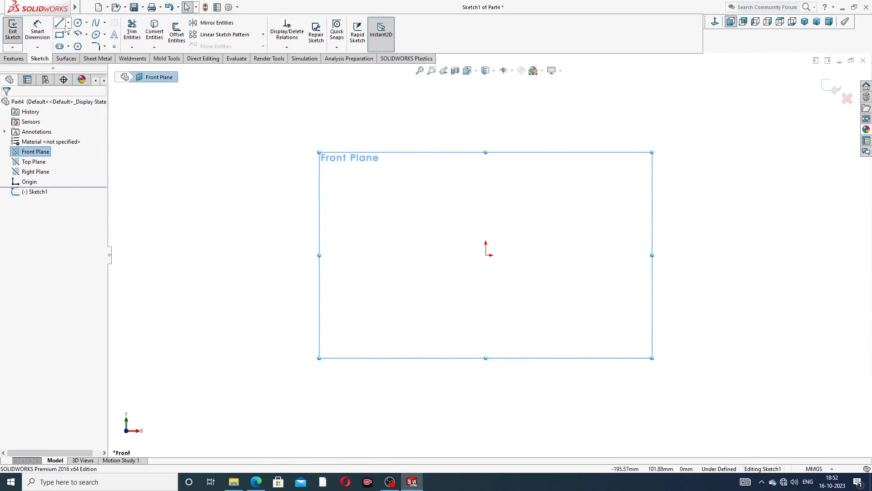
left_click(67, 24)
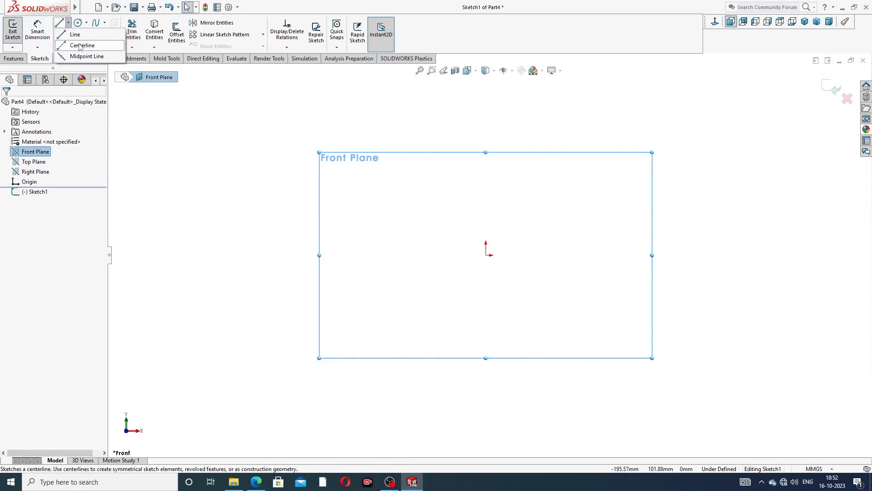
left_click(77, 45)
left_click(486, 117)
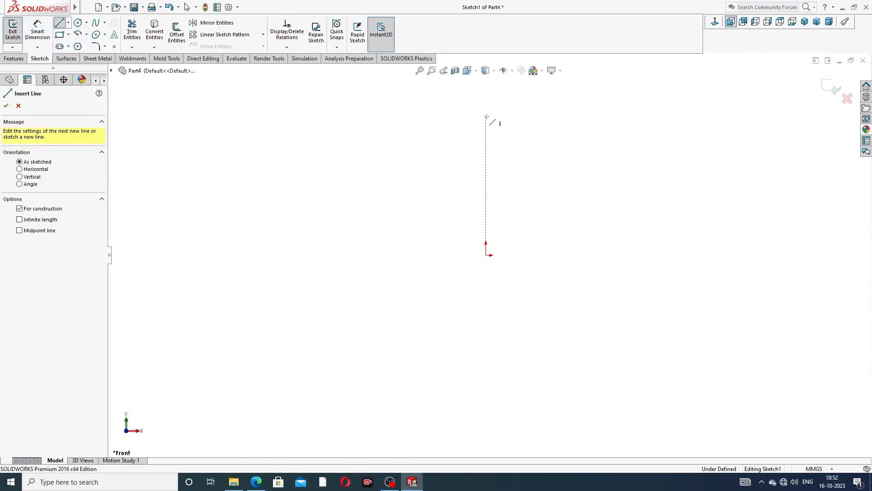
left_click(486, 254)
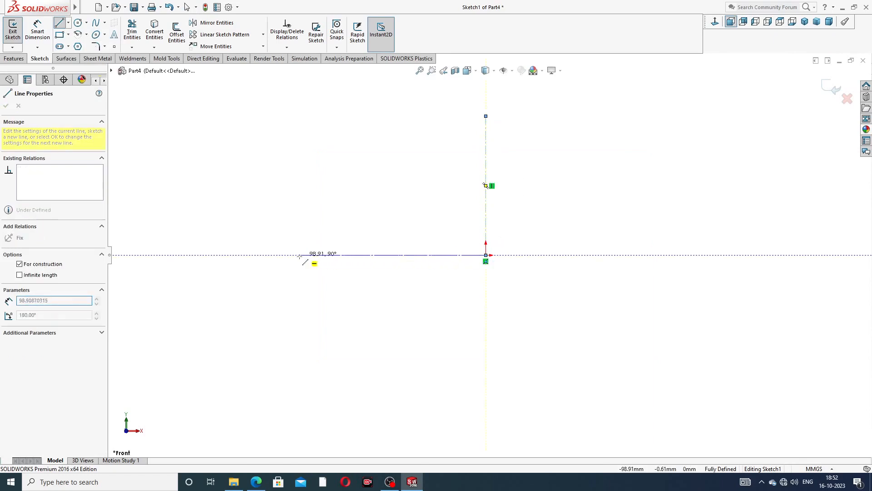
left_click(269, 255)
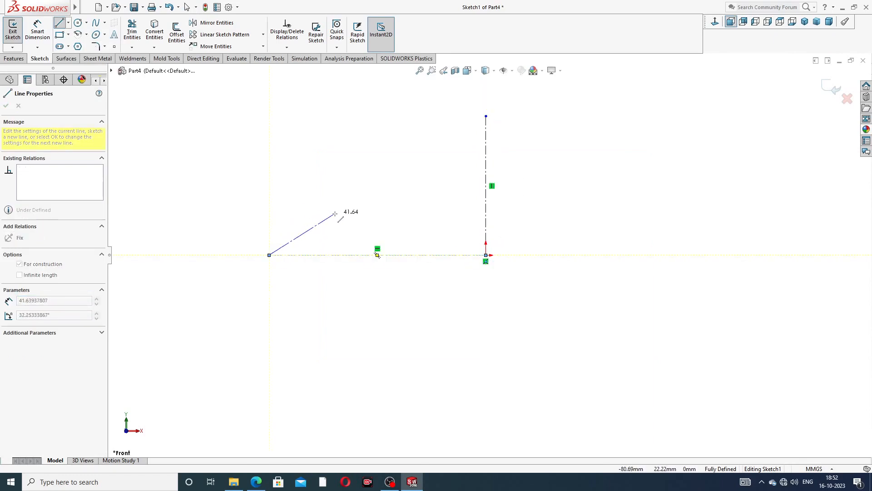
right_click(335, 183)
left_click(357, 221)
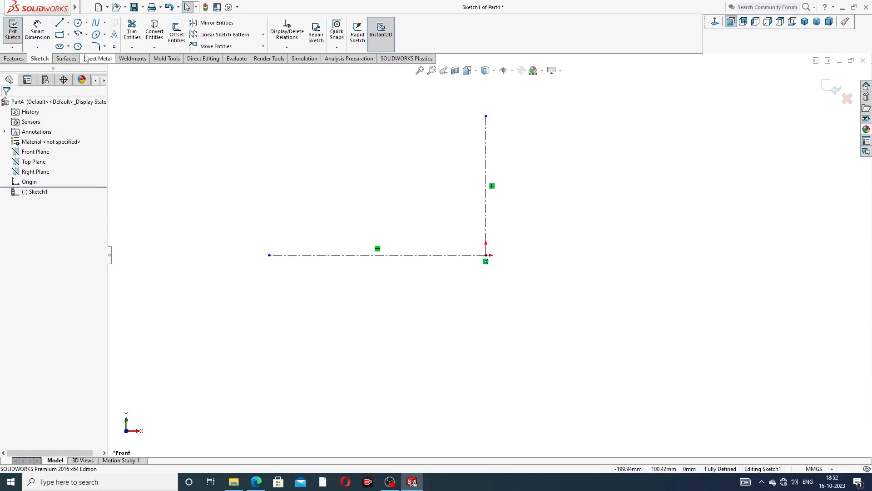
Sketch a sloped line about 71 mm long down to the horizontal centerline's outer end, continuing with a short line along the centerline
left_click(59, 22)
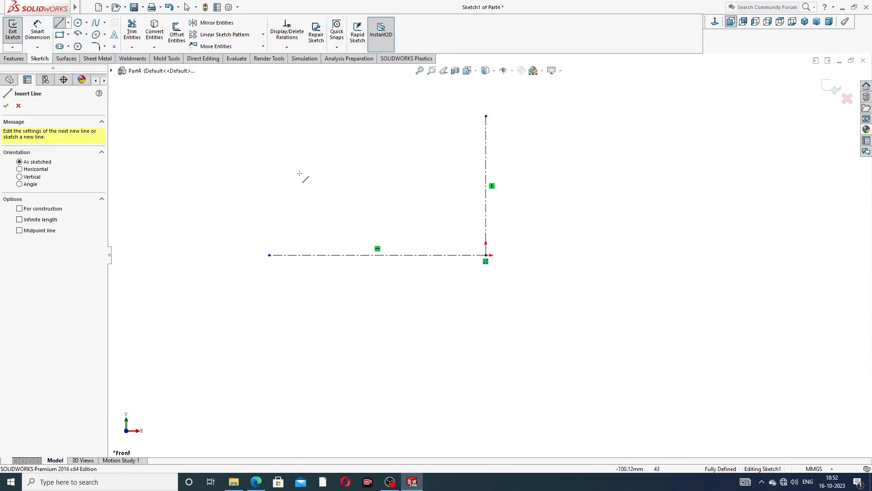
left_click(222, 131)
left_click(270, 255)
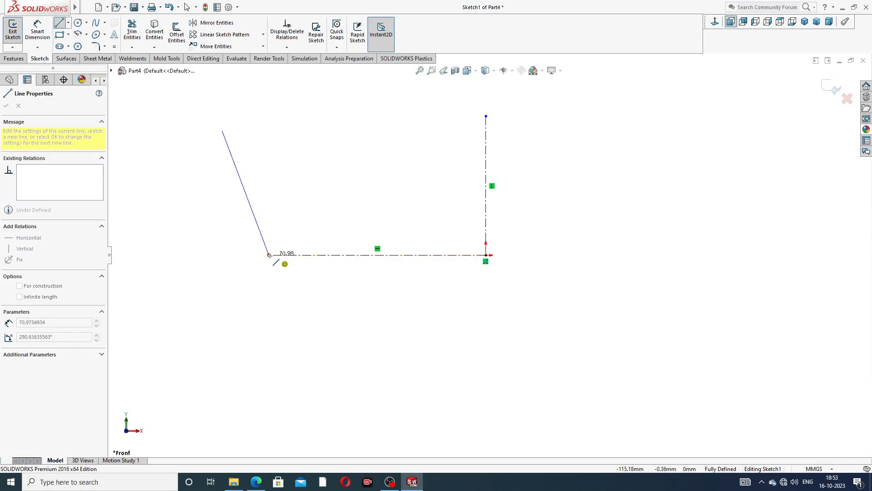
left_click(321, 255)
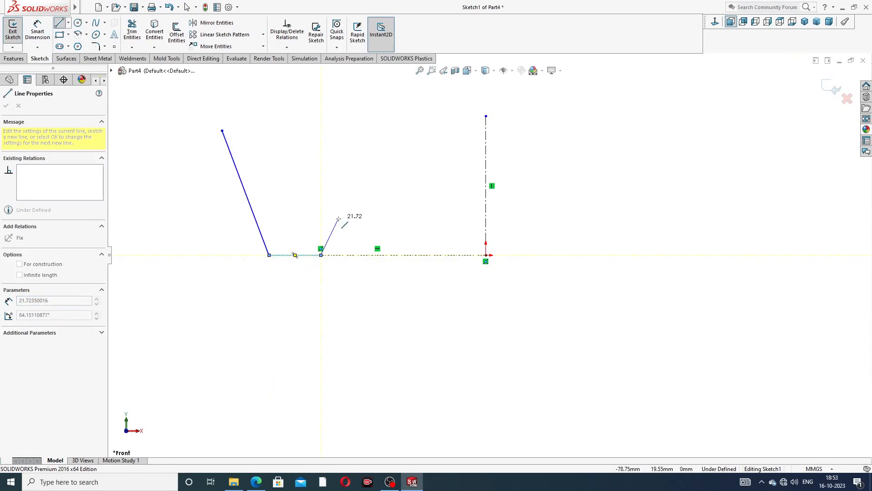
right_click(341, 217)
left_click(359, 227)
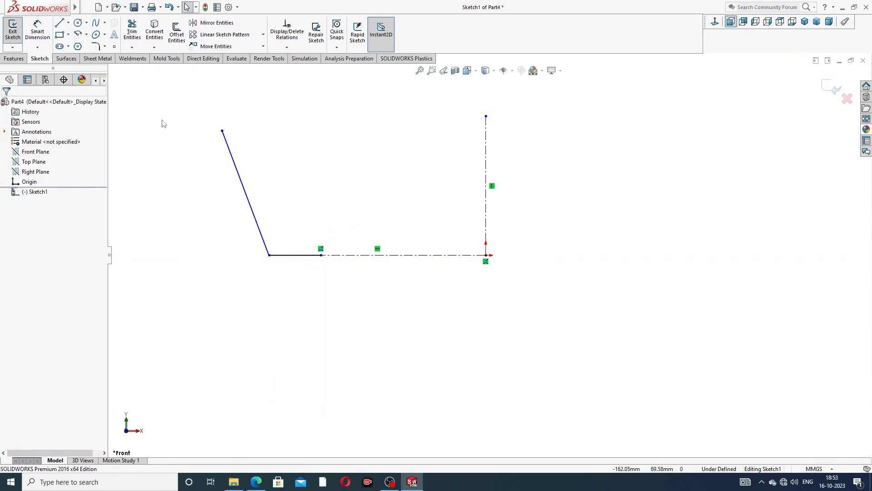
Dimension the horizontal distance from the sloped line's upper endpoint to the vertical centerline as 27.5 mm
left_click(39, 32)
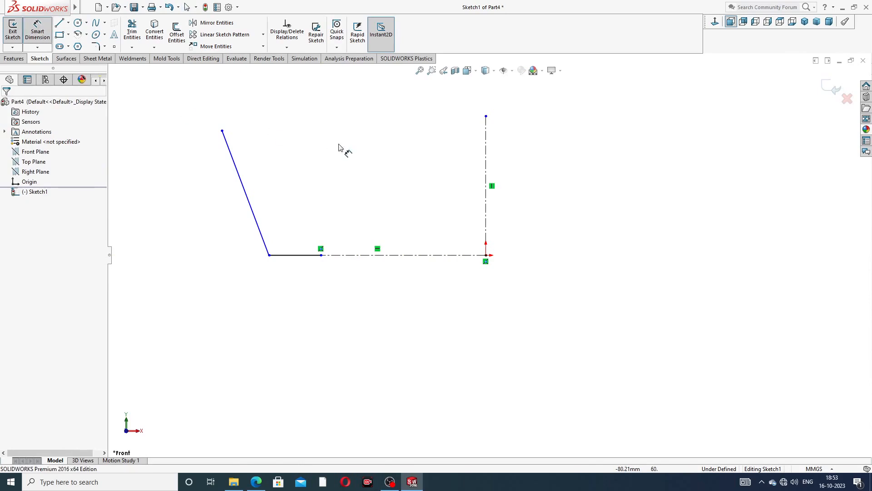
left_click(222, 132)
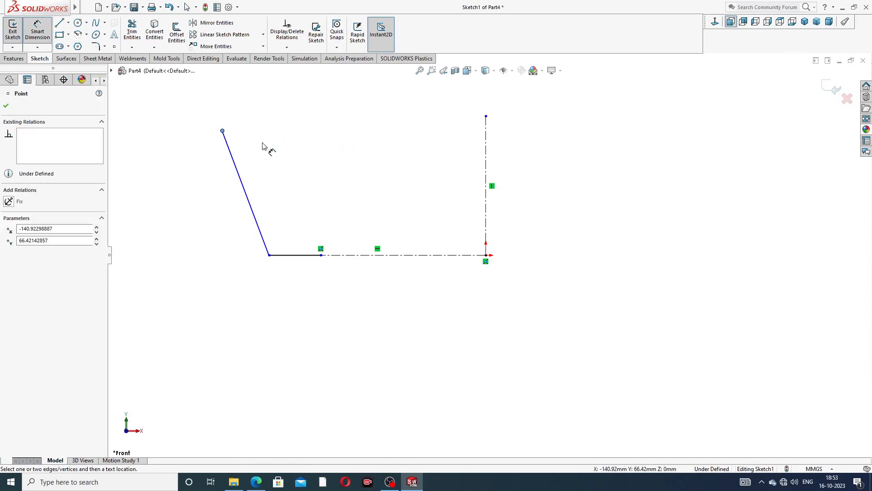
left_click(486, 143)
left_click(381, 124)
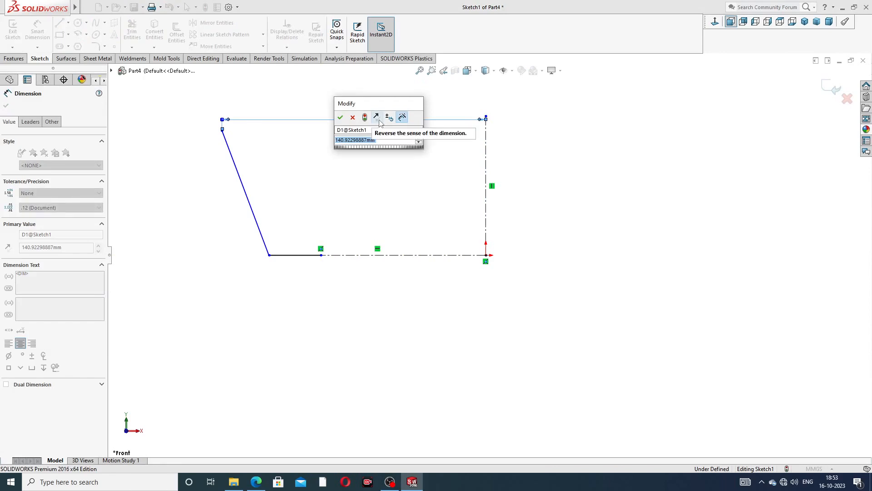
type("27.5")
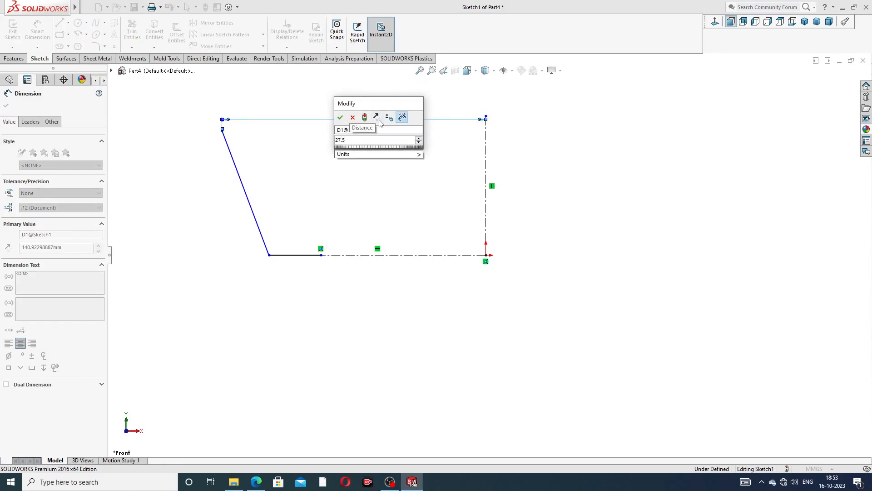
key("Return")
left_click(551, 138)
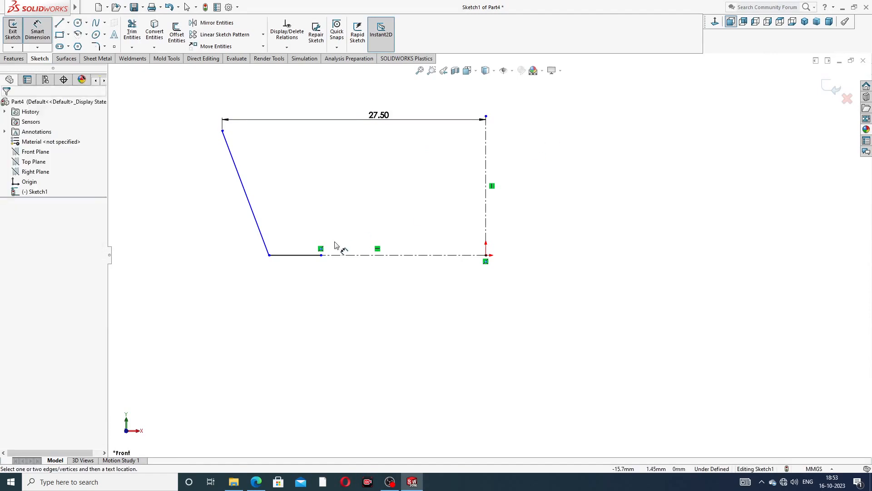
Dimension the short horizontal line at the base of the profile as 3.5 mm
left_click(303, 255)
left_click(298, 283)
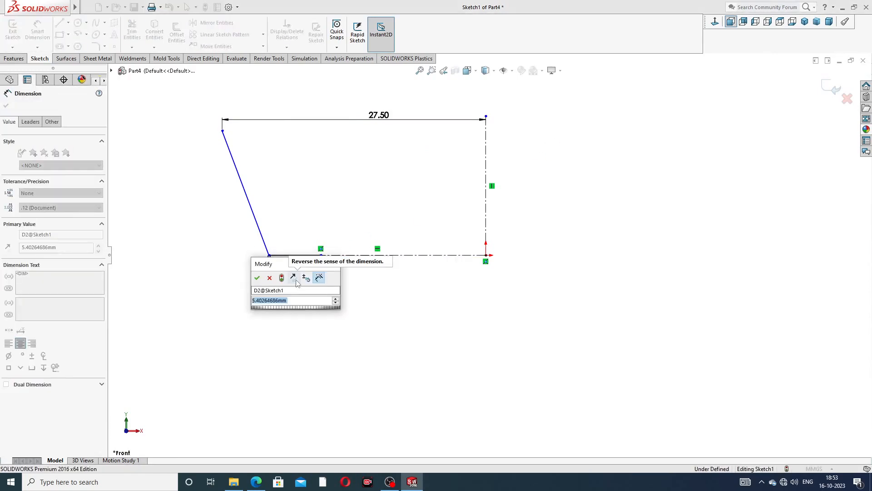
key("Return")
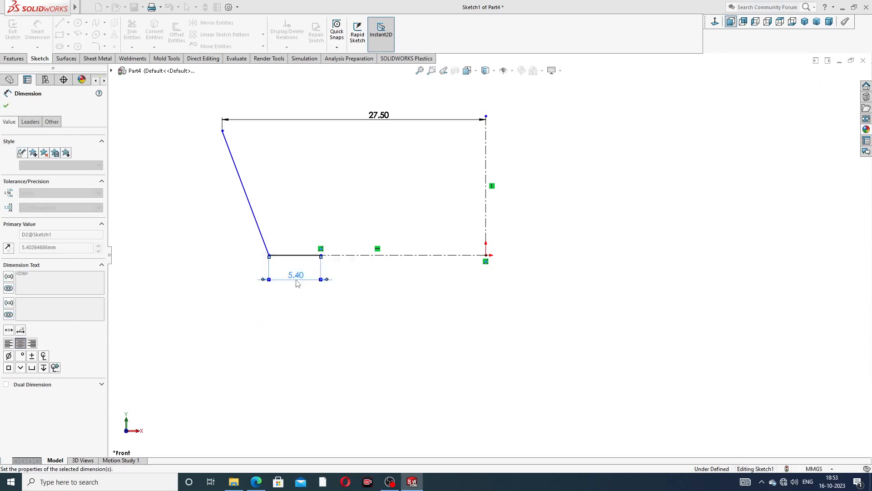
left_click(350, 306)
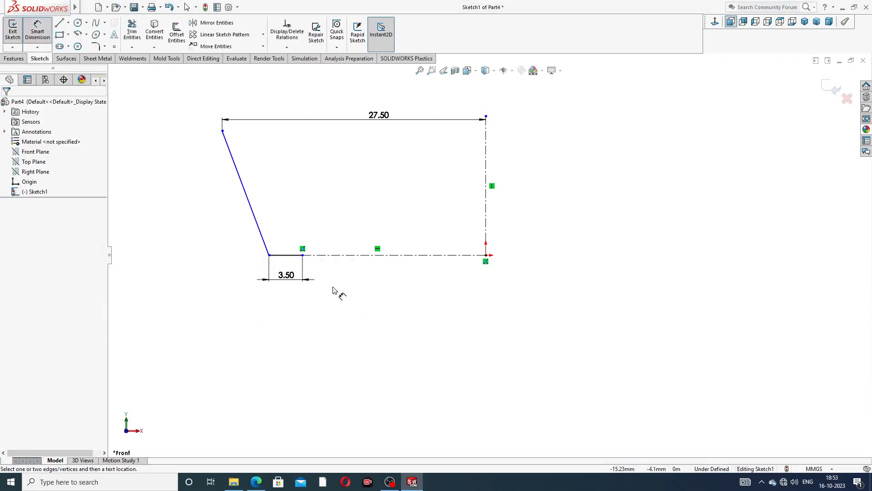
Dimension the vertical height between the sloped line's two endpoints as 16.23 mm
left_click(222, 131)
left_click(269, 254)
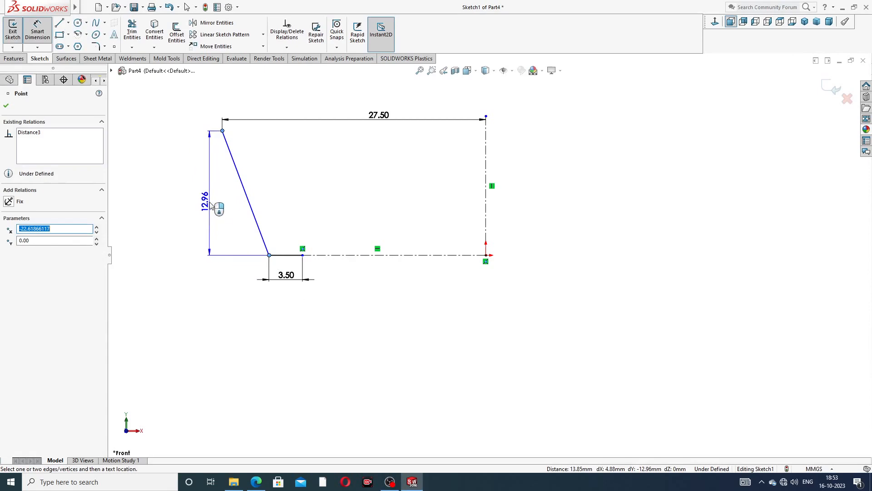
left_click(211, 206)
type("1")
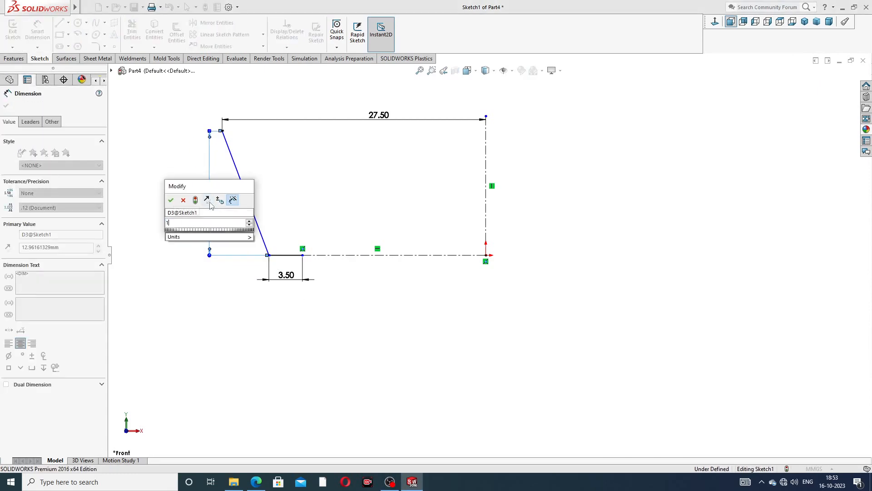
type("6.23")
key("Return")
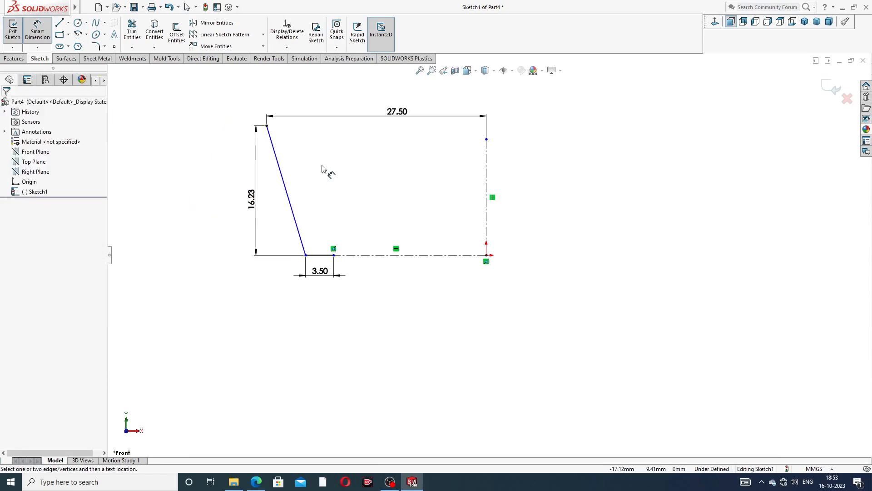
Dimension the angle between the sloped line and the short base line as 102.78° and move its label outward
scroll(323, 177, "down", 3)
left_click(358, 253)
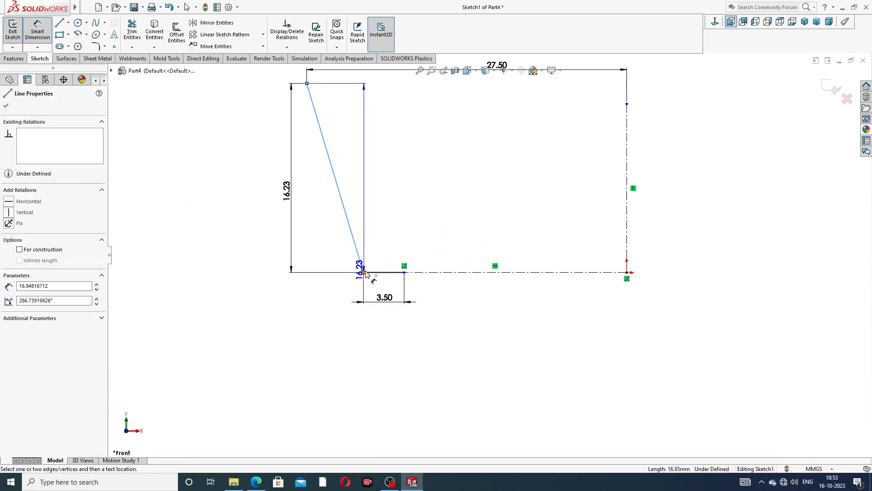
left_click(371, 272)
left_click(377, 250)
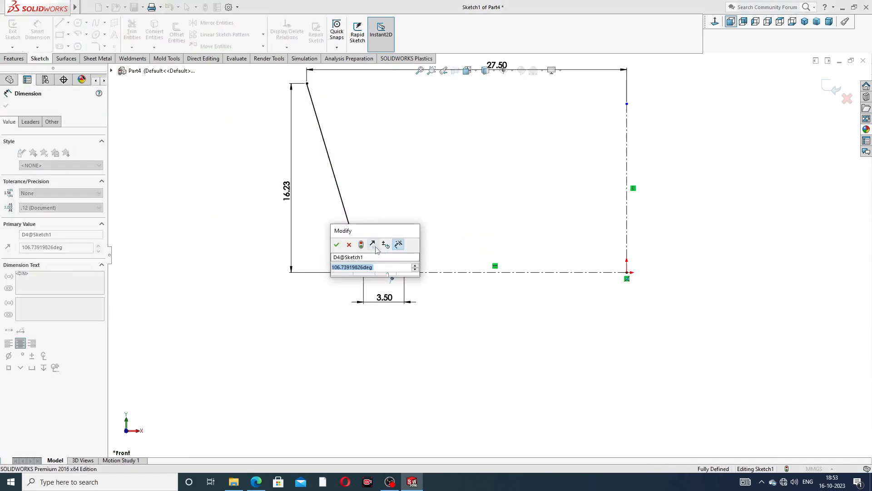
type("1")
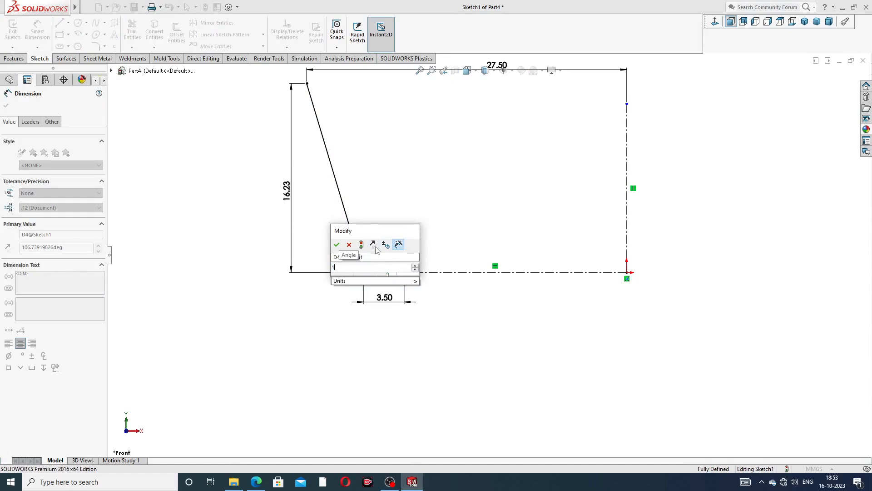
type("02.")
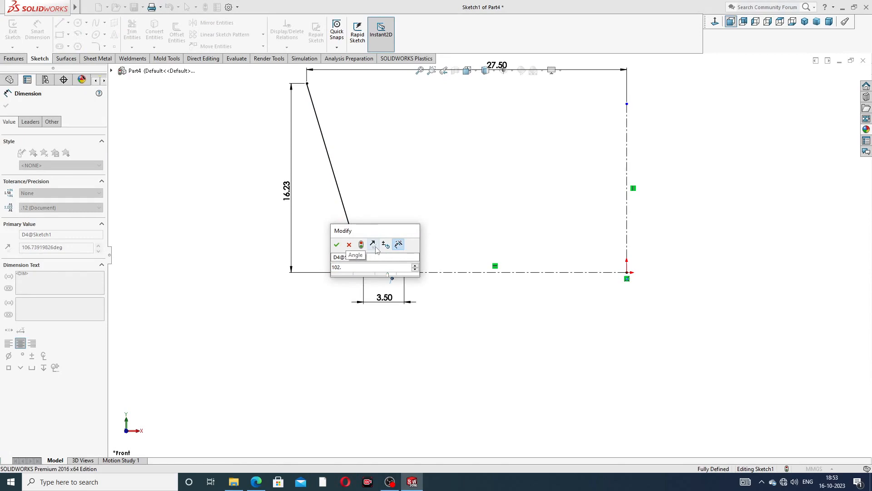
type("78")
key("Return")
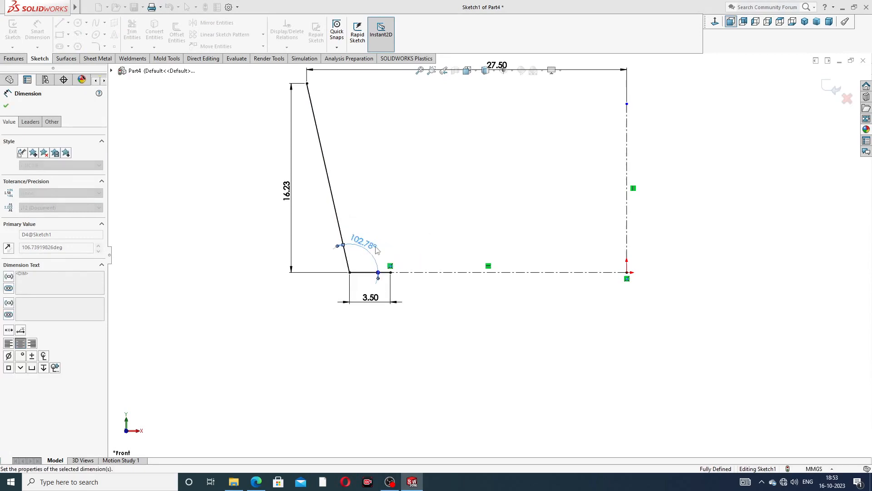
left_click(398, 216)
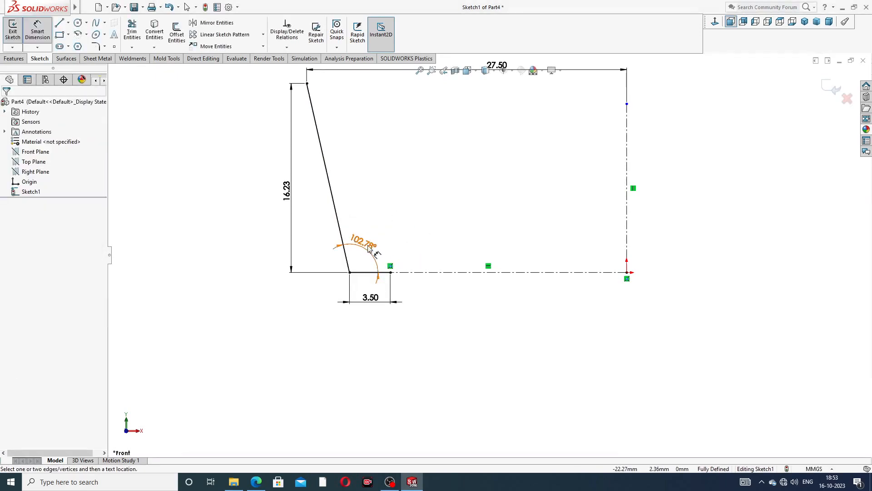
left_click_drag(366, 243, 384, 237)
left_click(384, 237)
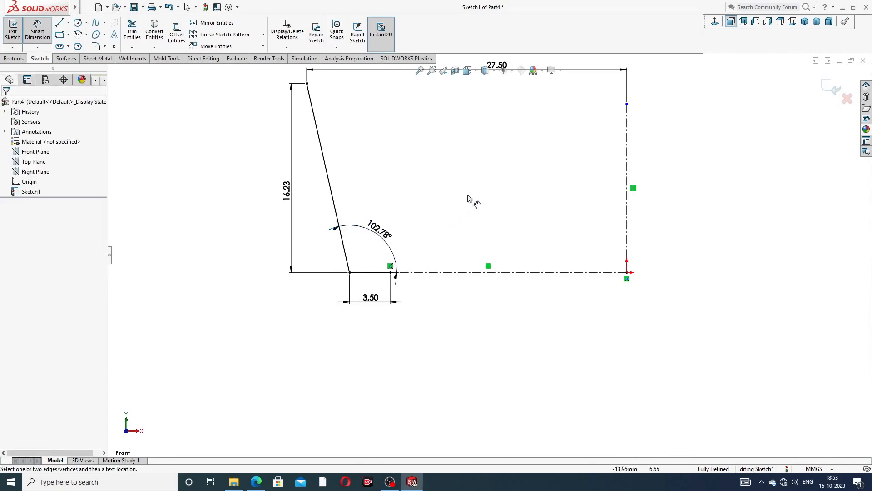
scroll(471, 198, "up", 2)
scroll(472, 198, "up", 1)
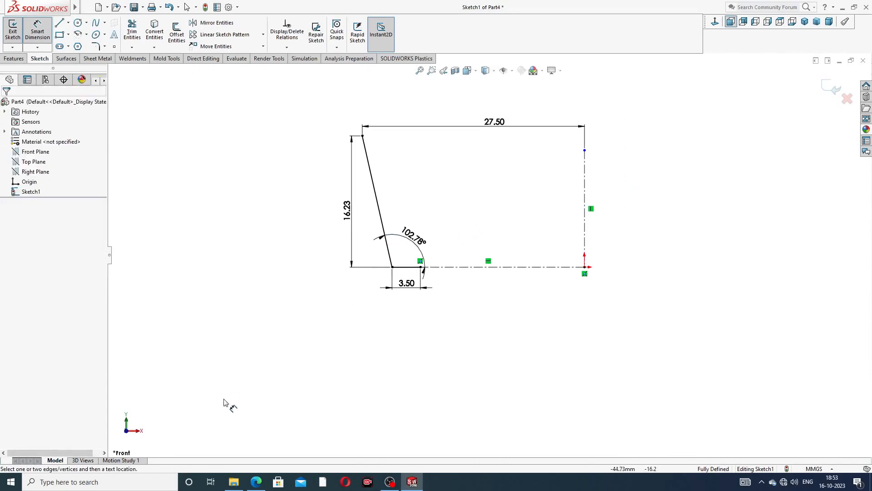
Check the cage drawing PDF, then round the corner between the sloped line and base line with a 1 mm sketch fillet
left_click(256, 481)
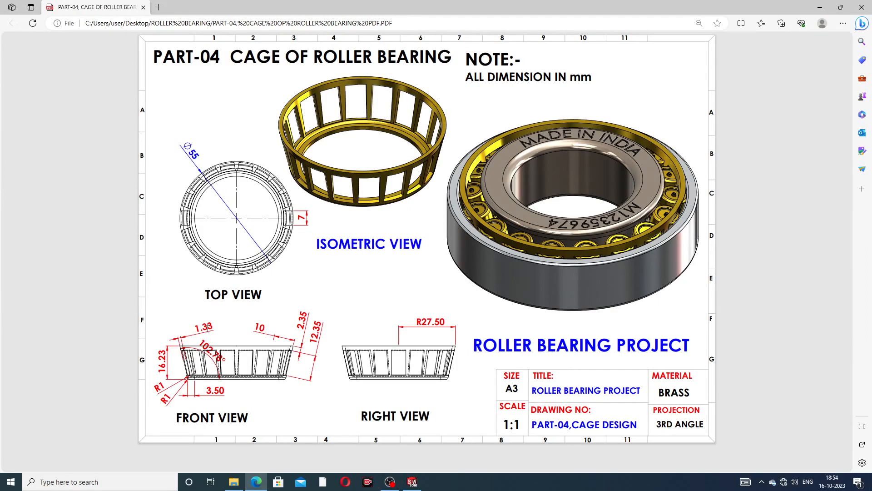
left_click(256, 481)
right_click(173, 117)
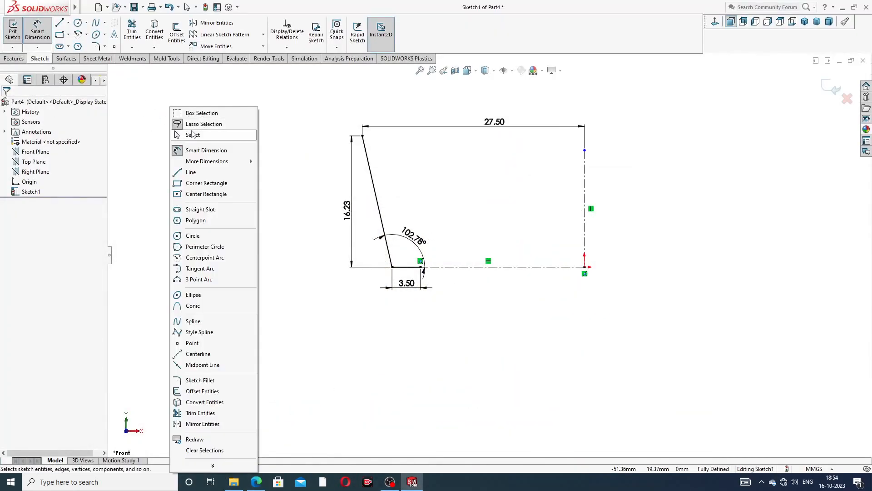
left_click(193, 135)
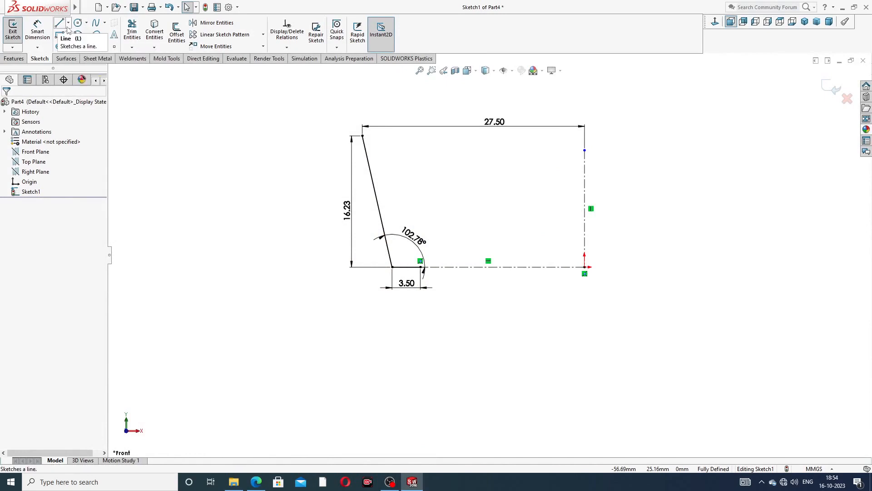
left_click(104, 47)
left_click(117, 62)
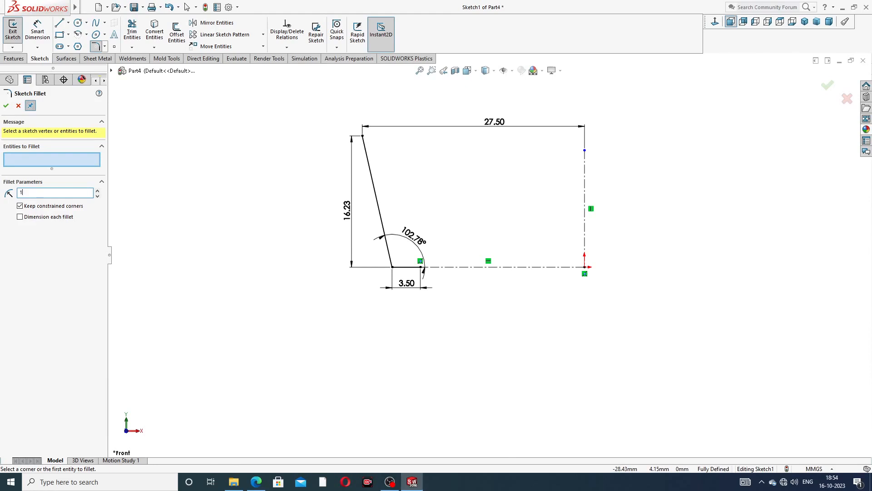
left_click(392, 266)
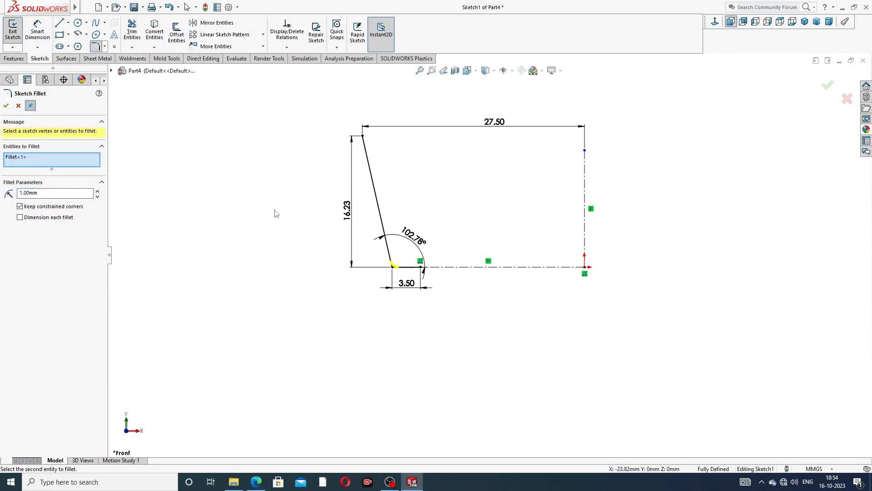
left_click(6, 106)
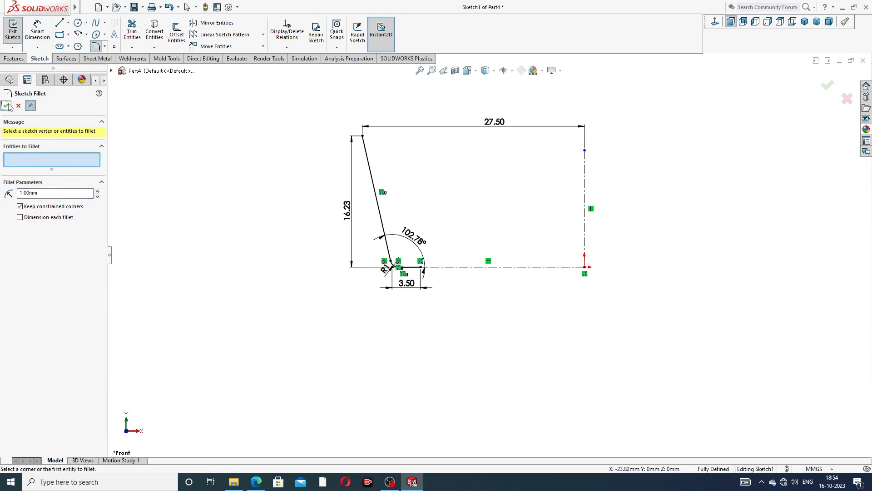
left_click(7, 106)
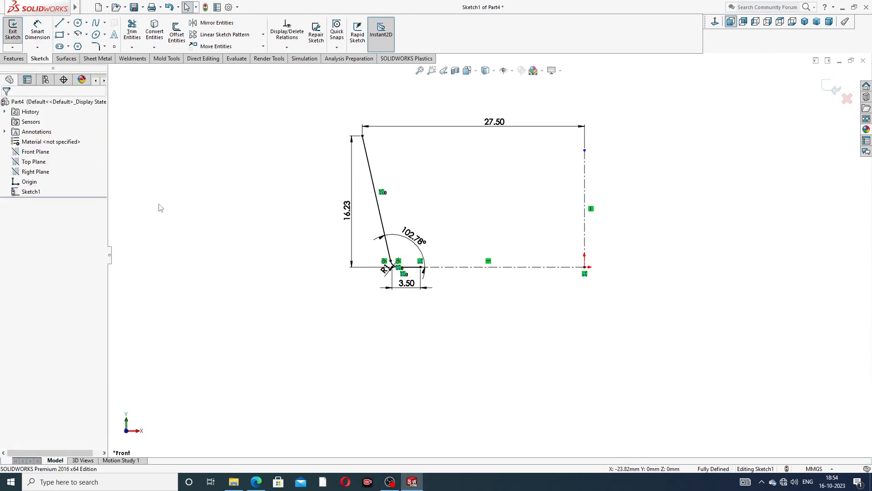
Move the fillet's radius dimension label farther outside the profile corner
scroll(382, 259, "down", 3)
left_click(394, 279)
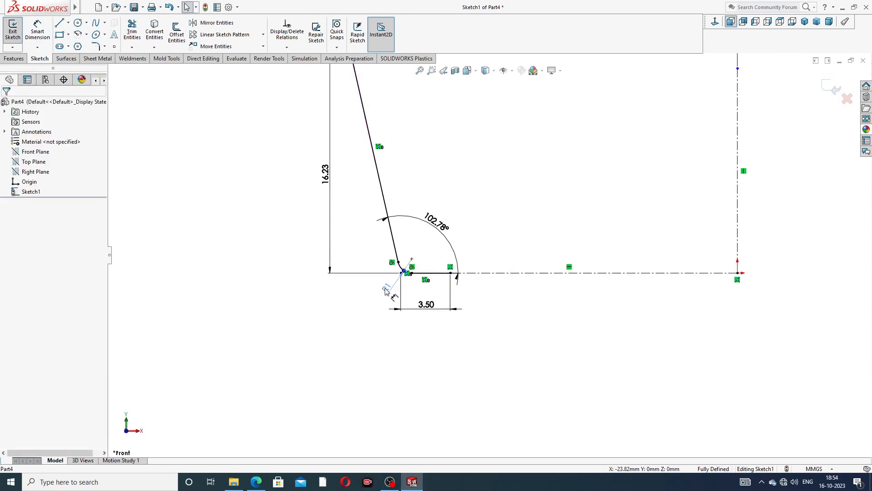
left_click(381, 296)
key("Escape")
scroll(351, 213, "up", 3)
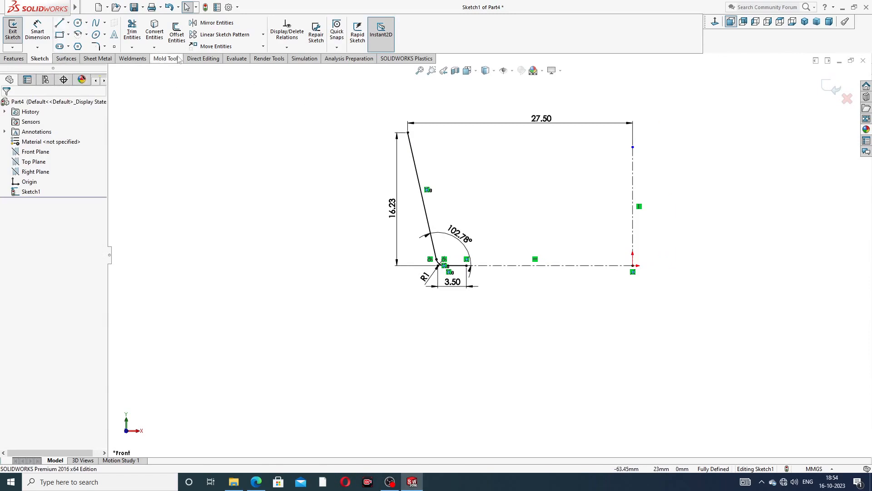
Offset the chained sloped line, fillet and base line by 1.33 mm toward the inside, and move the offset label clear of the lines
left_click(153, 37)
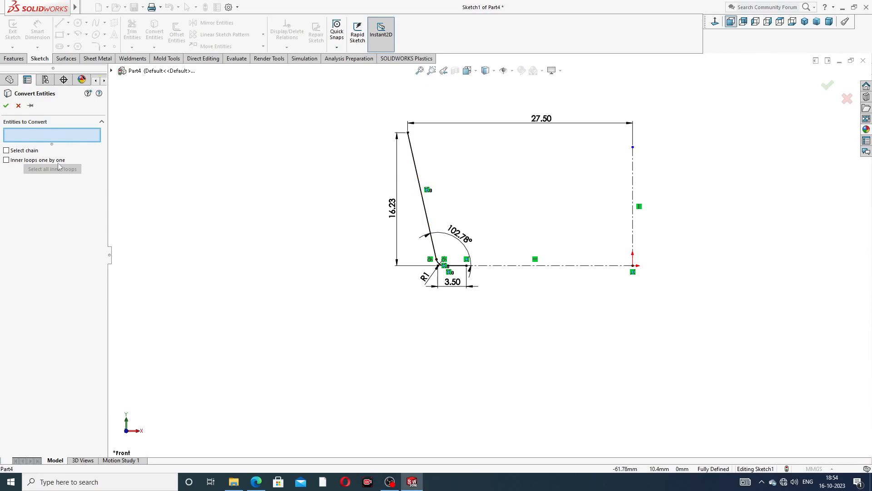
left_click(19, 107)
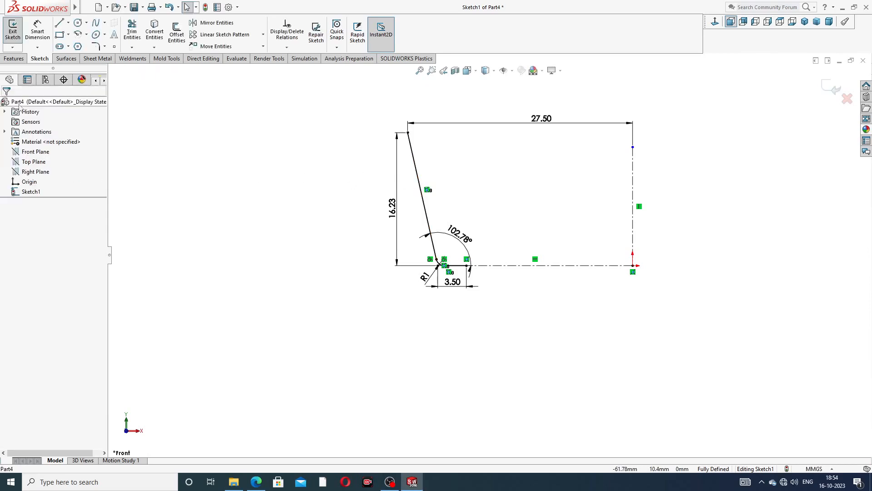
left_click(184, 39)
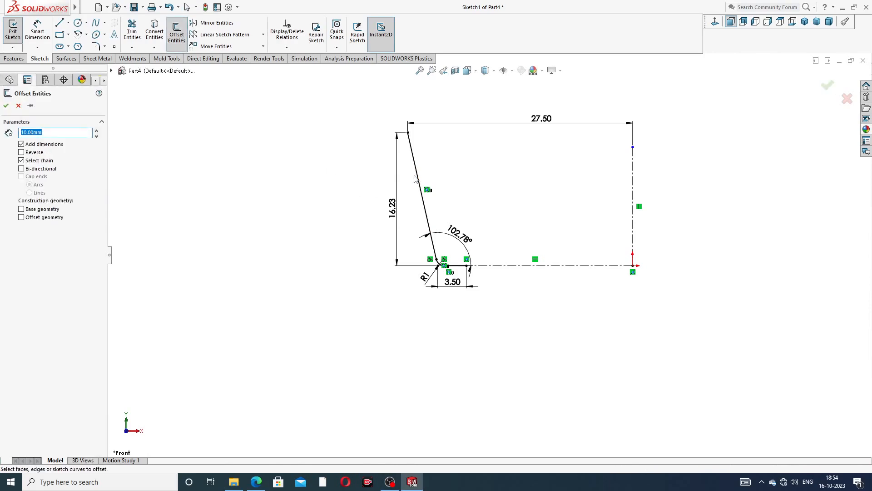
left_click(418, 178)
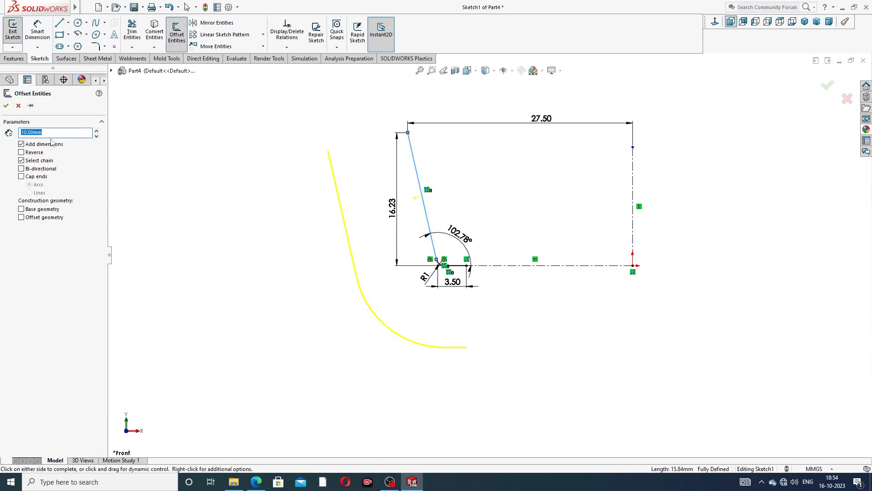
type("1.33")
key("Return")
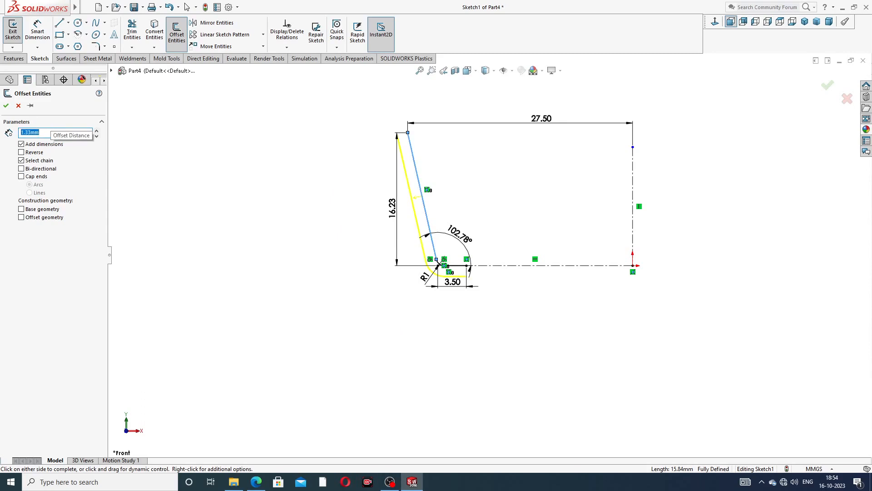
left_click(34, 153)
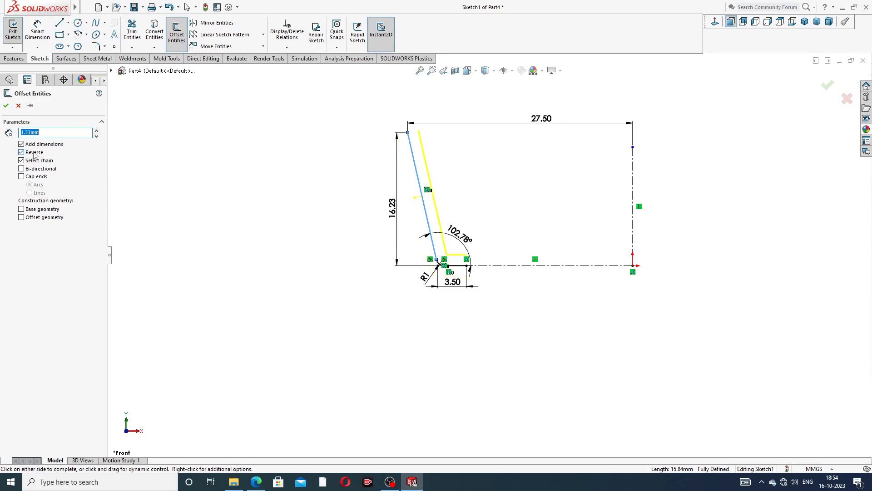
left_click(6, 106)
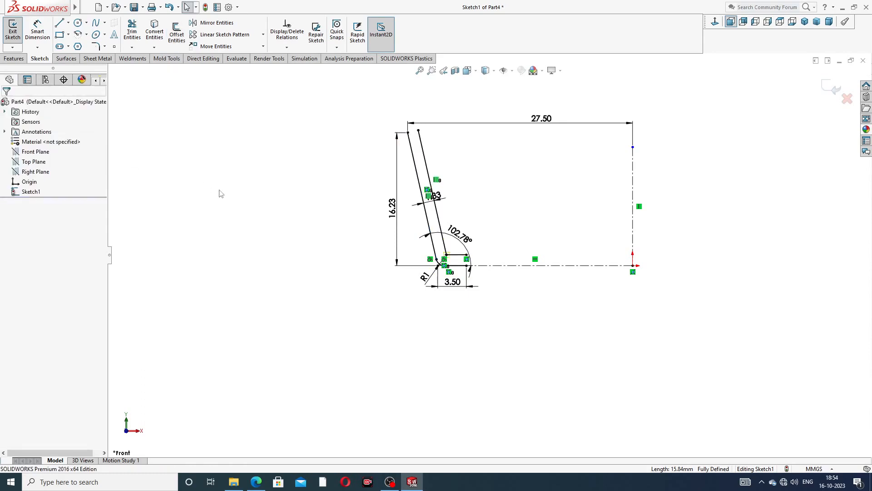
left_click_drag(437, 196, 459, 194)
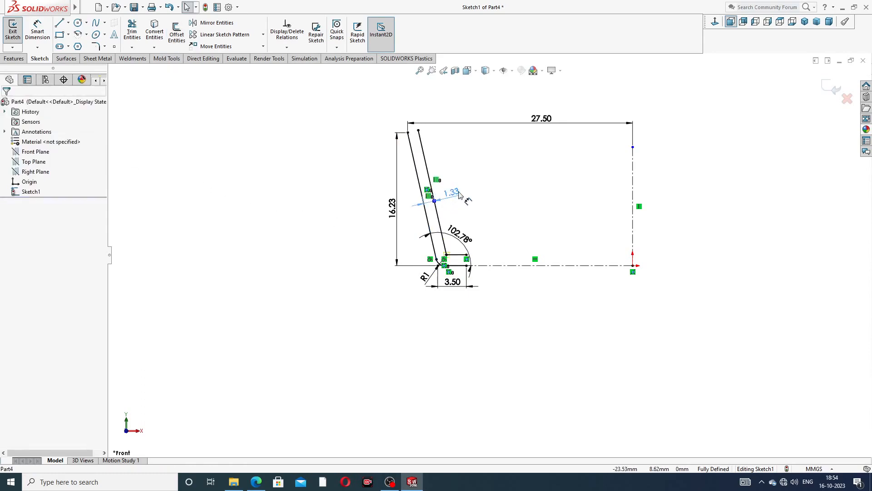
left_click(475, 209)
Close the inner end of the base with a vertical line joining the endpoints of the two short horizontal lines
scroll(462, 259, "down", 3)
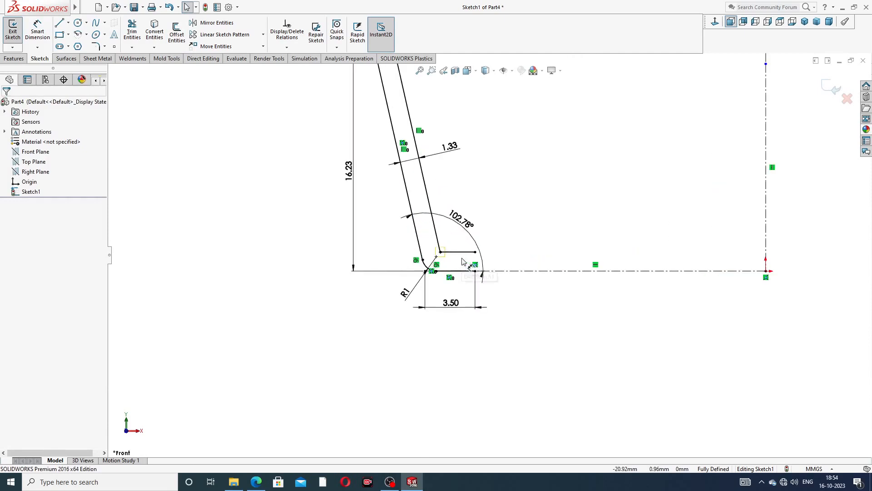
scroll(463, 261, "up", 2)
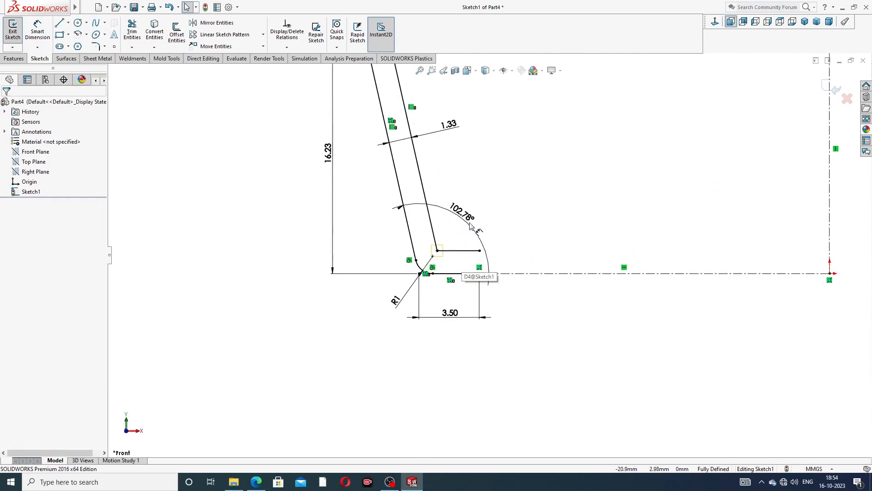
left_click(59, 23)
scroll(485, 254, "down", 5)
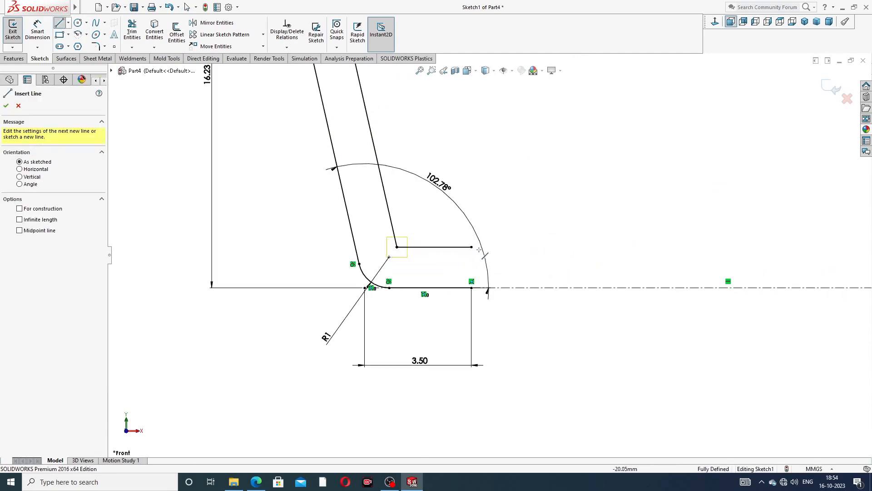
left_click_drag(471, 247, 471, 288)
scroll(431, 123, "up", 5)
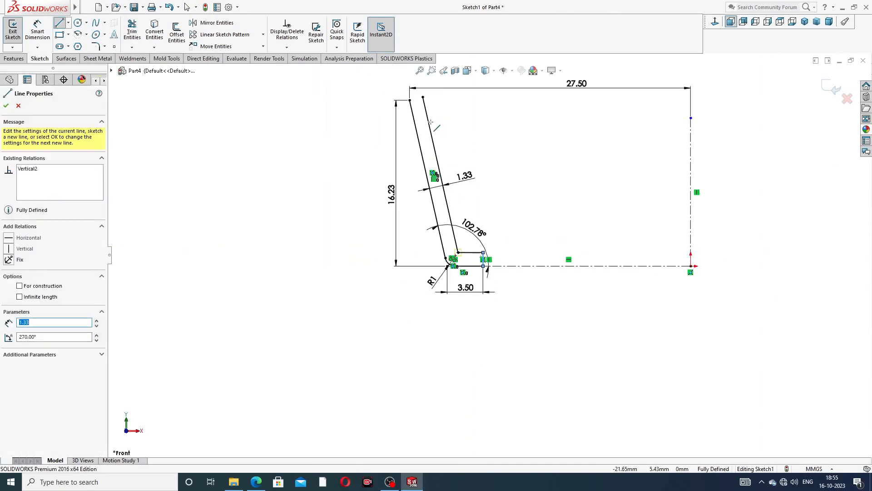
Draw a horizontal line from the outer sloped line's upper endpoint across to the inner sloped line
scroll(430, 121, "down", 5)
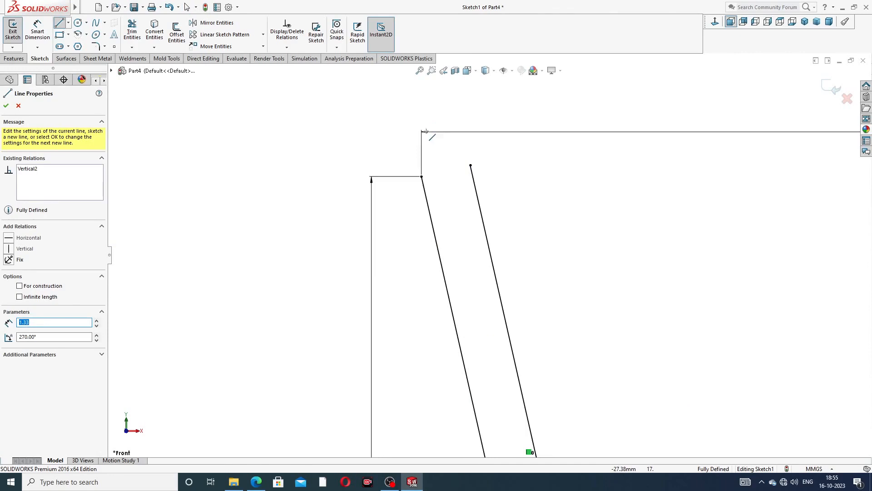
left_click(422, 177)
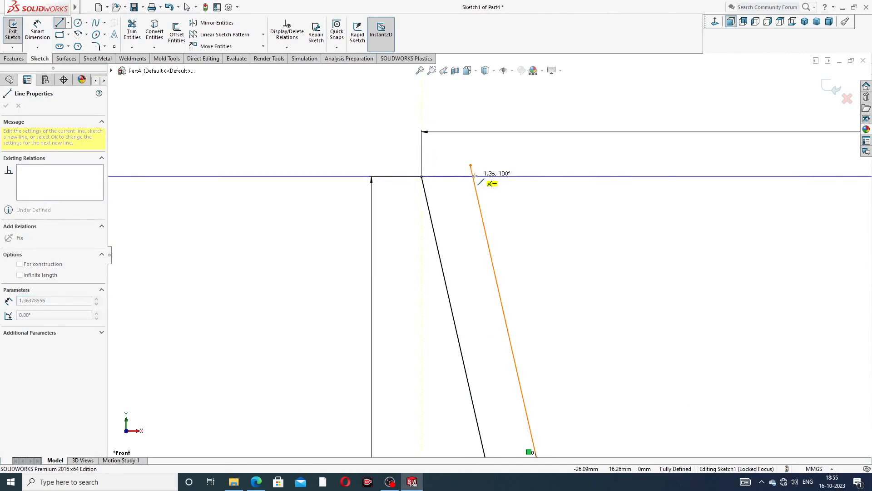
left_click(473, 177)
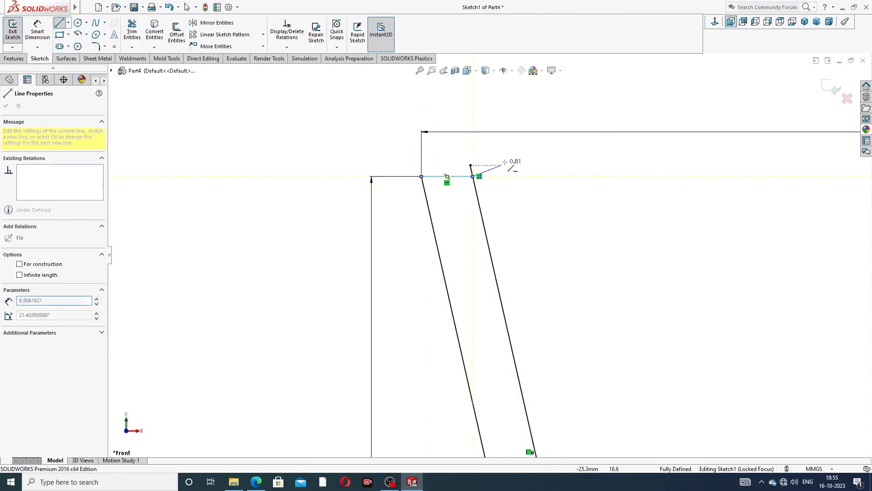
right_click(511, 164)
left_click(526, 169)
Trim the inner sloped line's short overhang above the horizontal closing line, using Trim to closest
scroll(477, 177, "down", 2)
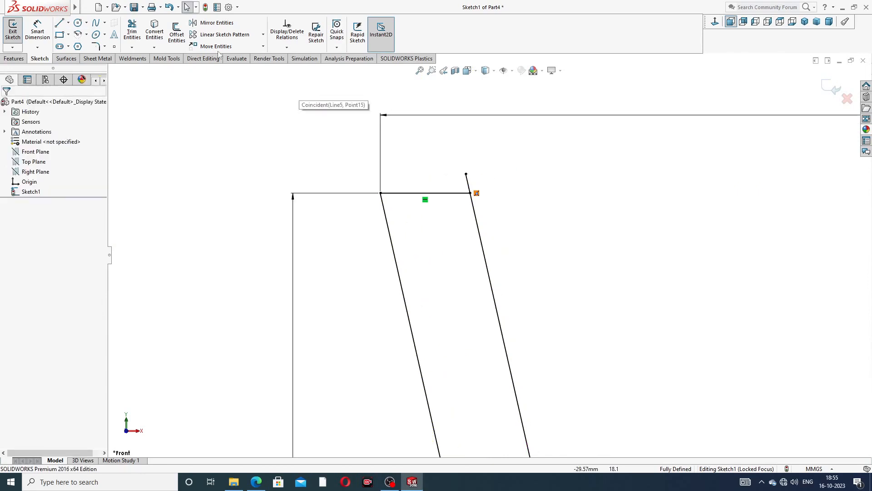
left_click(133, 32)
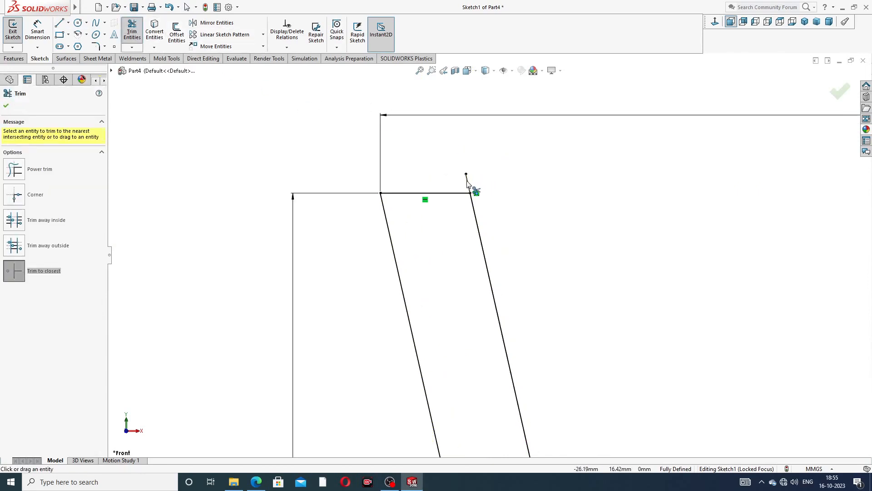
left_click(469, 184)
scroll(477, 197, "up", 5)
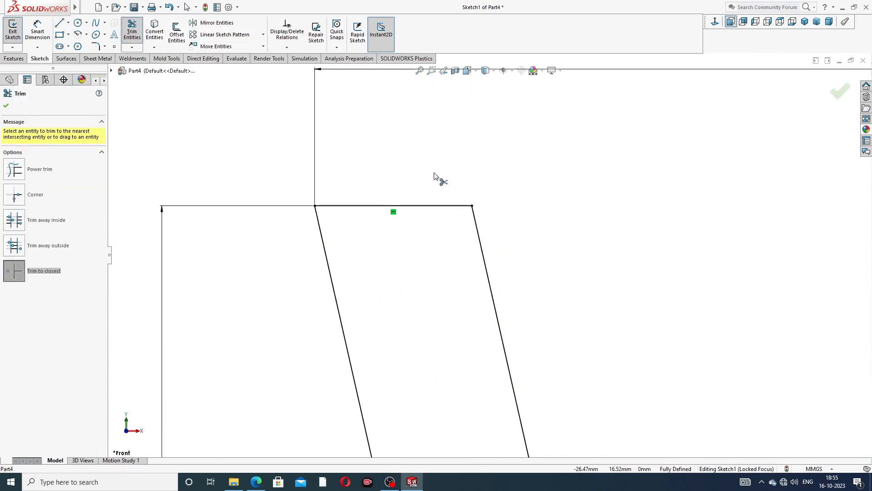
Leave the Trim tool and fillet the inner corner between the inner sloped line and the short horizontal line with a 1 mm radius
scroll(509, 268, "up", 4)
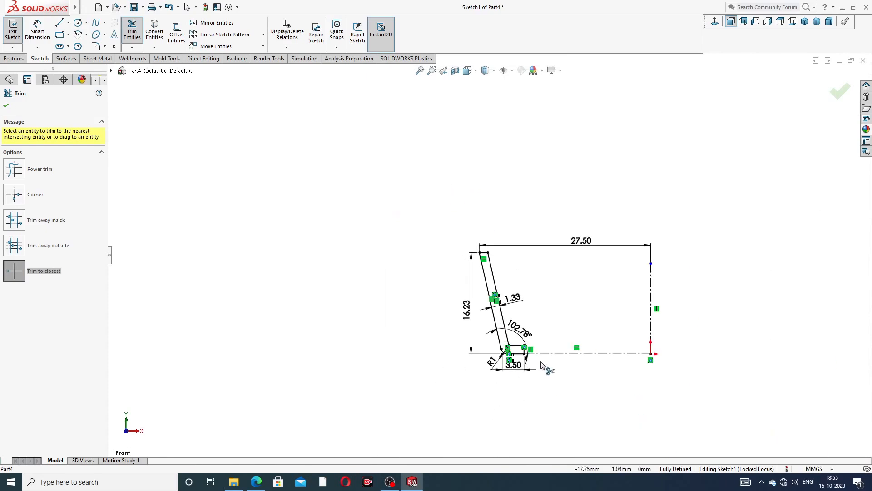
scroll(538, 375, "down", 2)
right_click(341, 201)
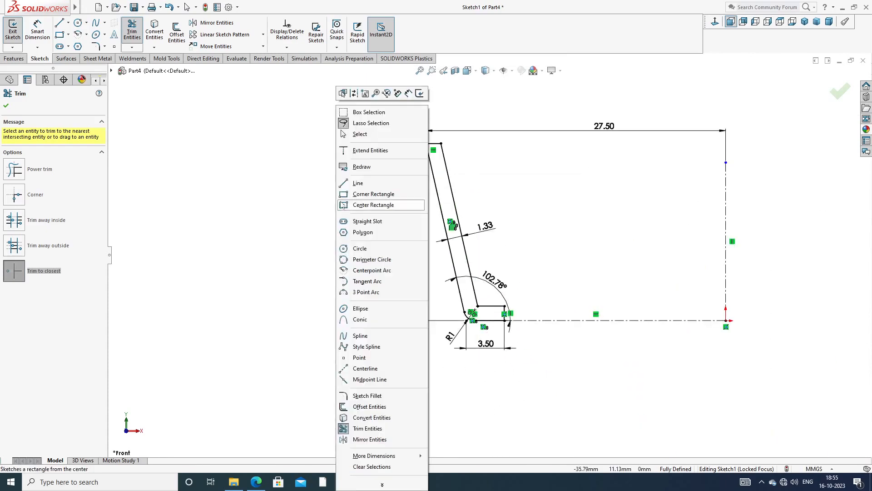
left_click(367, 136)
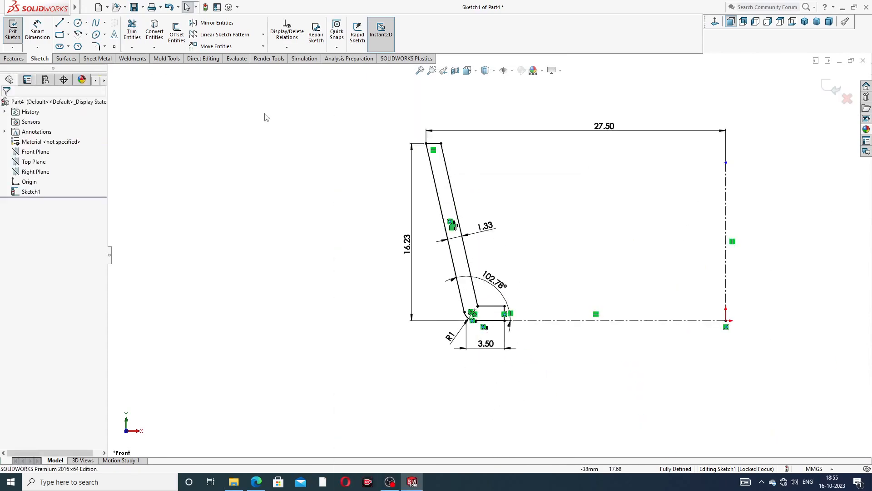
left_click(96, 46)
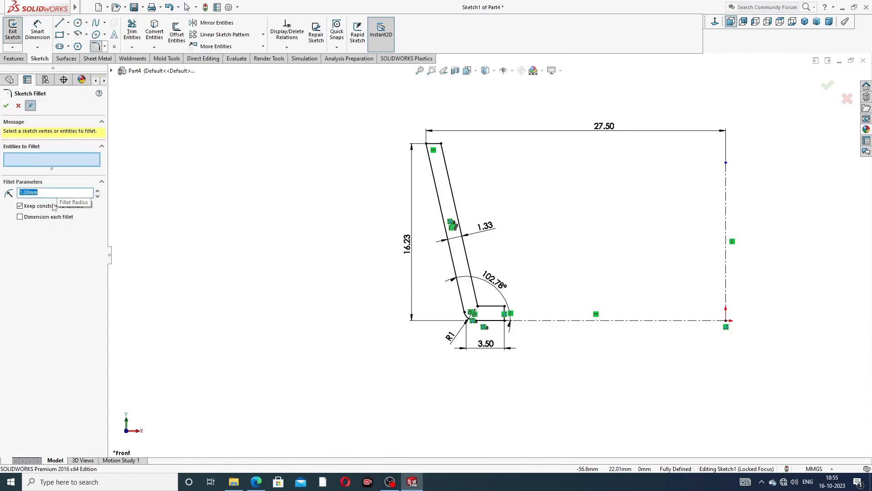
scroll(468, 321, "down", 5)
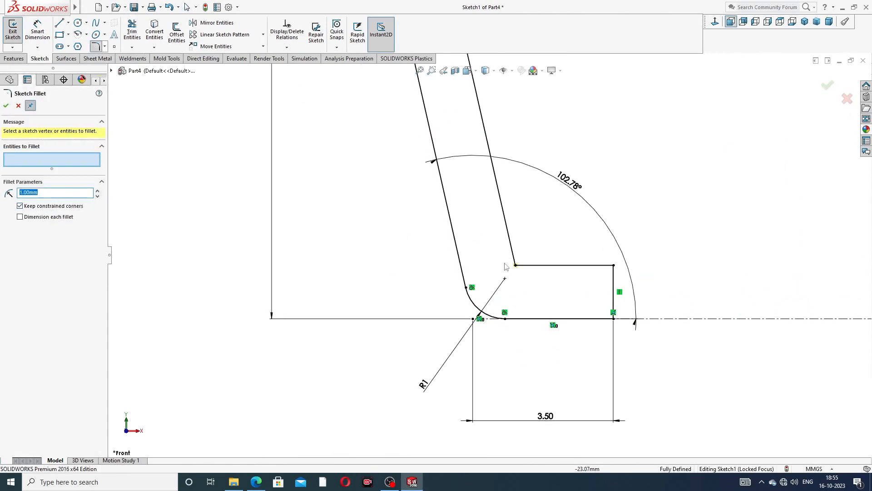
left_click(514, 265)
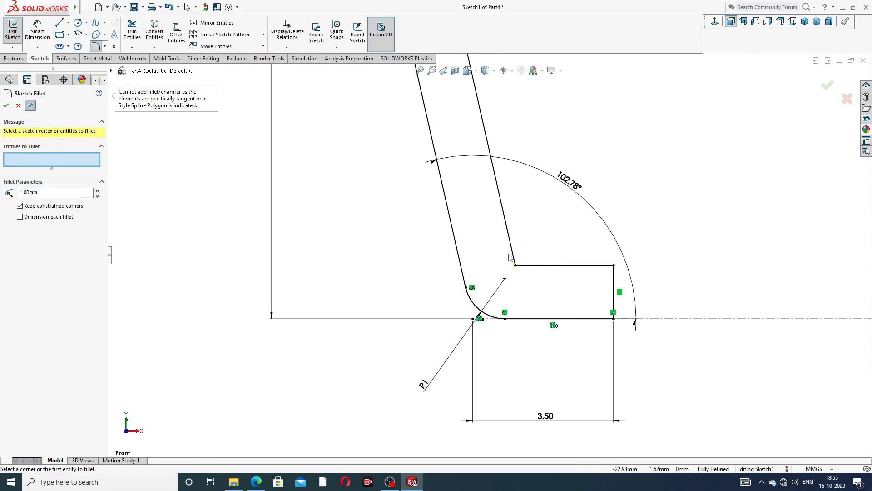
left_click(512, 259)
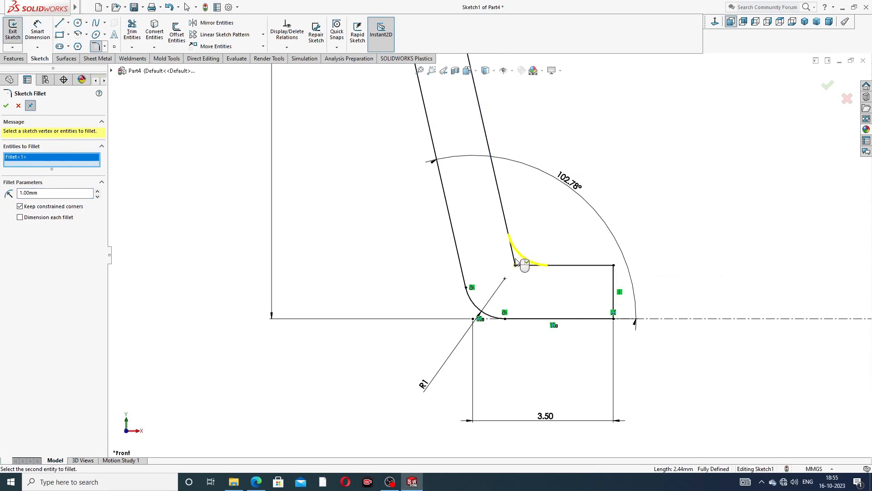
left_click(6, 105)
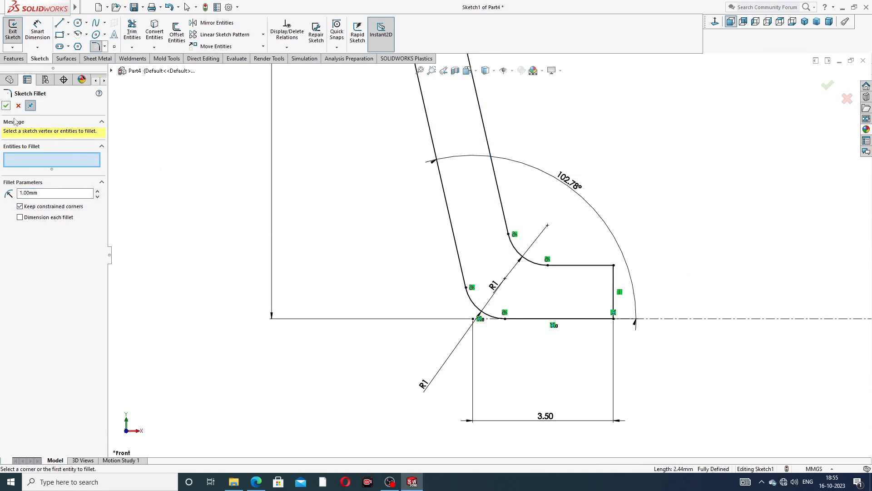
left_click(6, 106)
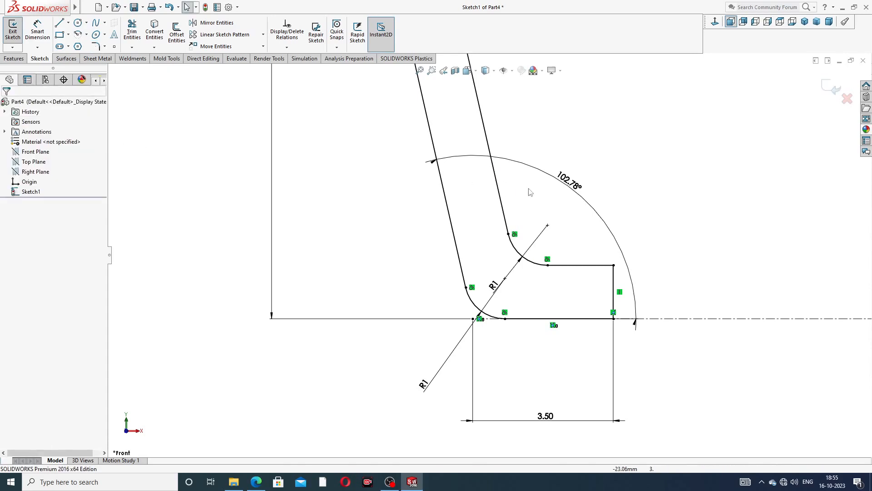
Tidy the profile's dimension labels by repositioning both R1 radii, the 3.50 base length and the 27.50 radius dimension
left_click_drag(500, 283, 495, 261)
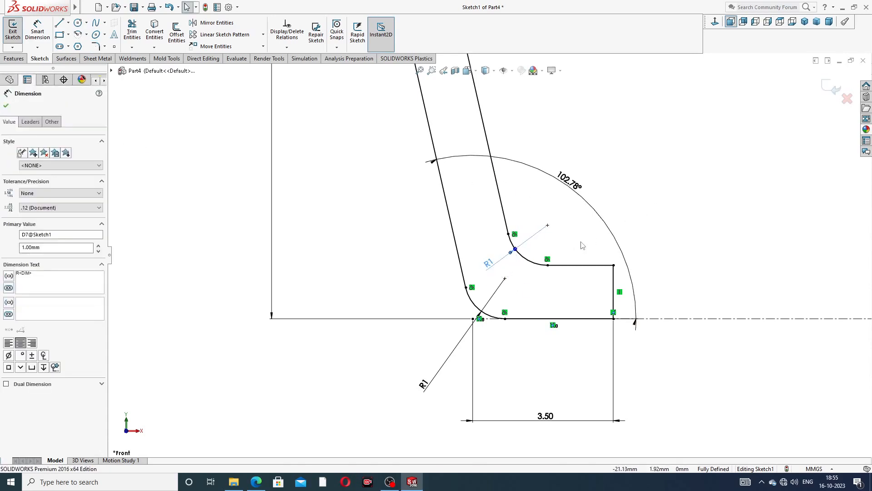
left_click(529, 304)
left_click_drag(423, 384, 423, 357)
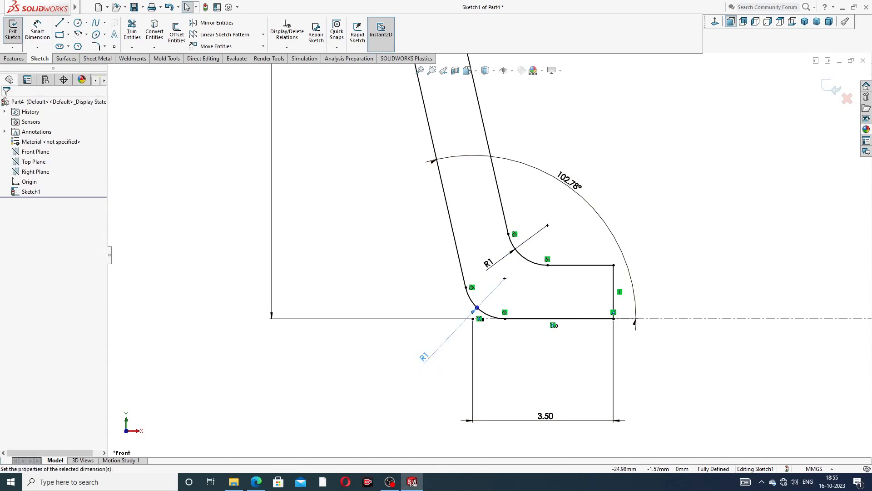
left_click(661, 202)
scroll(659, 199, "up", 2)
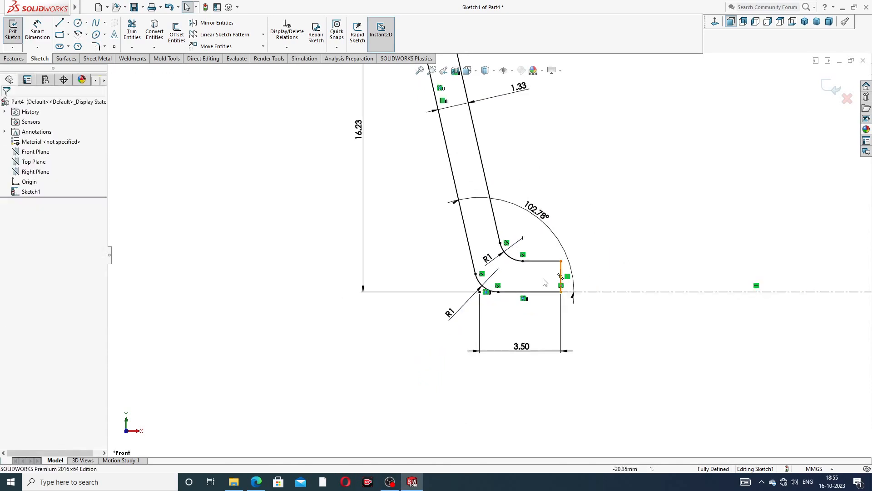
left_click_drag(516, 351, 517, 326)
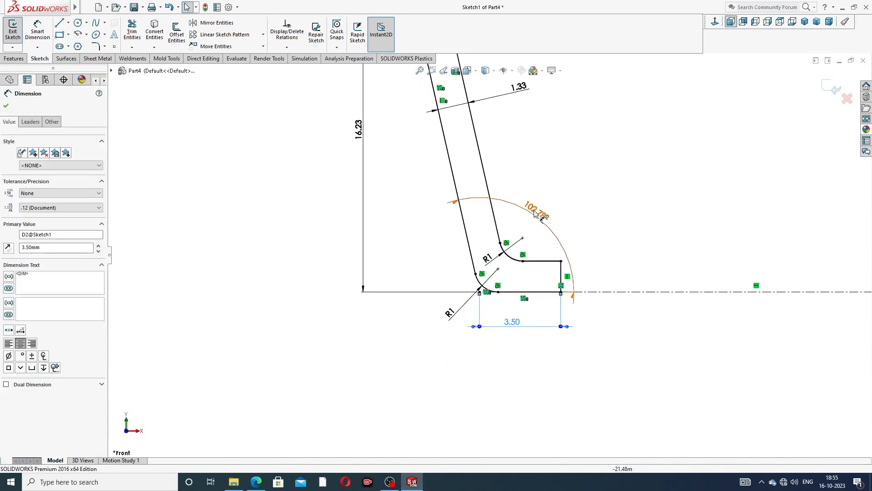
left_click(632, 148)
scroll(633, 150, "up", 2)
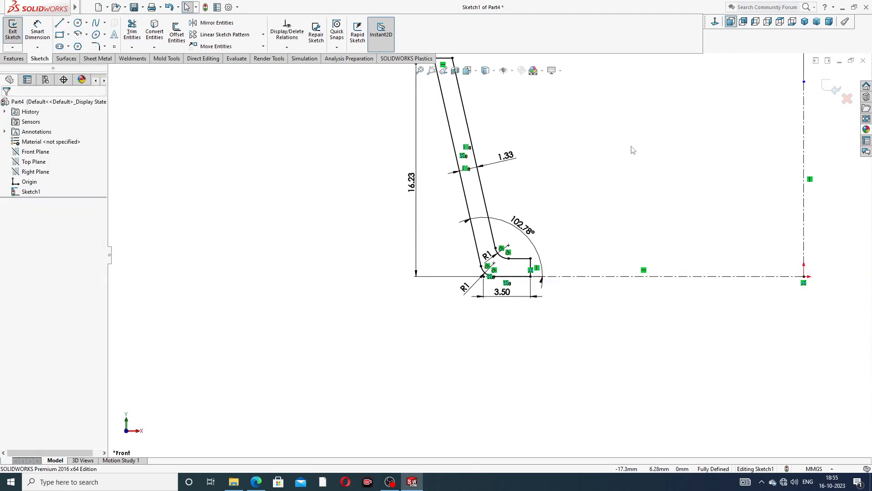
scroll(633, 150, "up", 2)
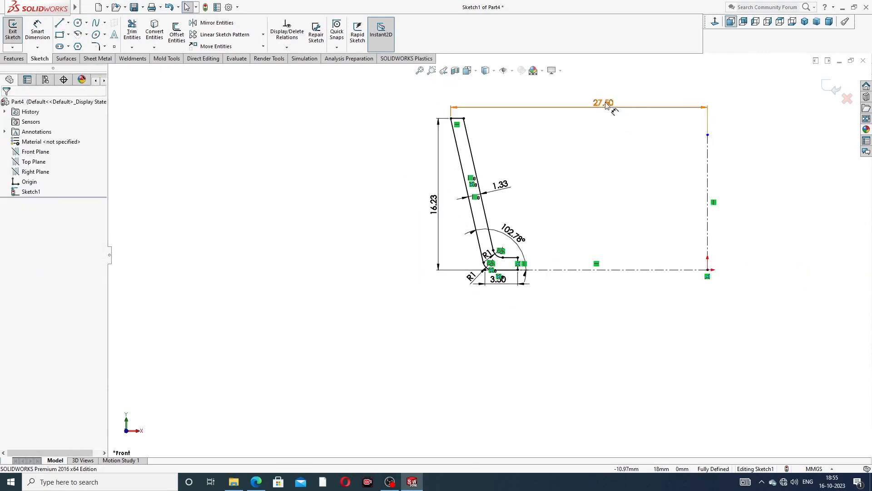
left_click_drag(598, 109, 598, 106)
left_click(740, 128)
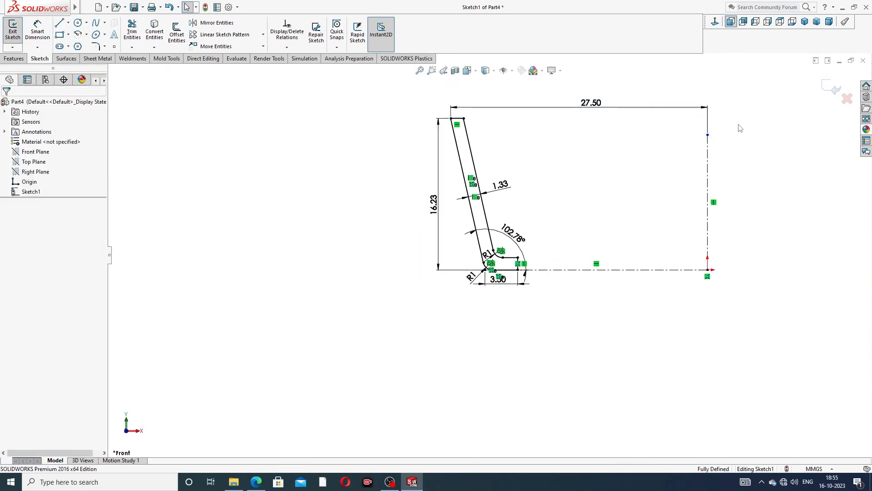
Check the profile against the cage's PDF drawing and revolve it 360° about the vertical centerline through the origin
scroll(592, 161, "down", 2)
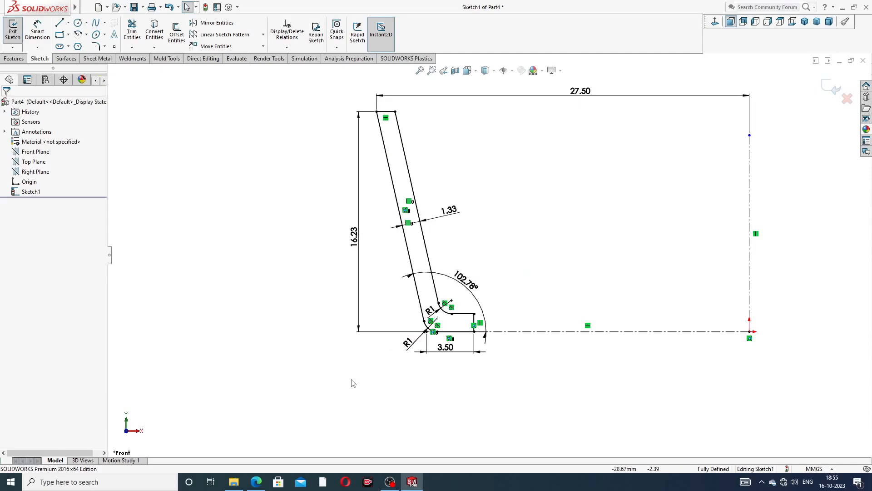
left_click(257, 483)
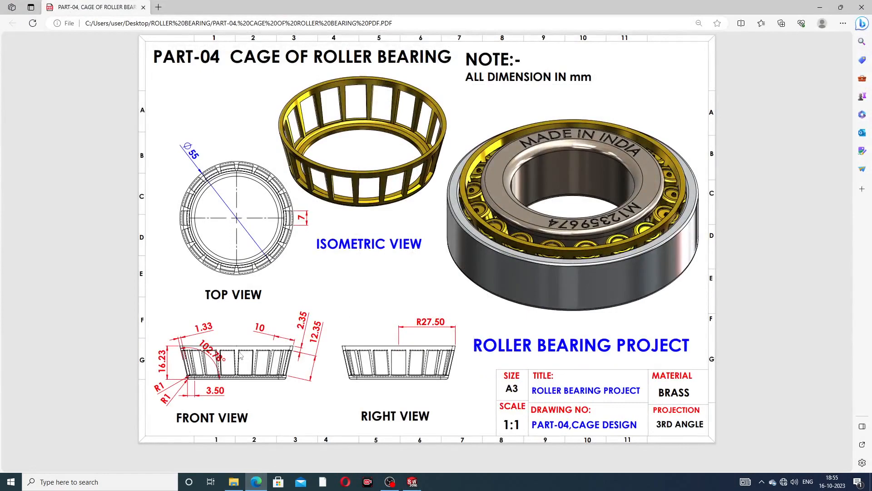
left_click(257, 482)
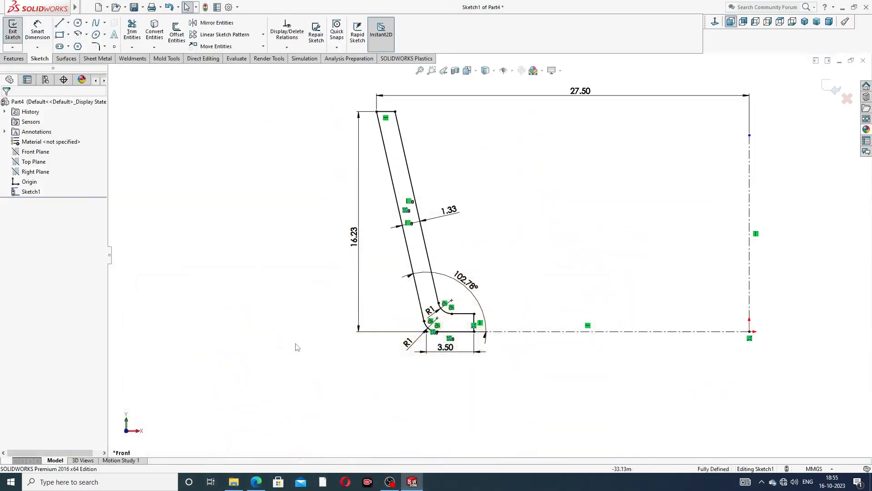
left_click(14, 59)
left_click(44, 33)
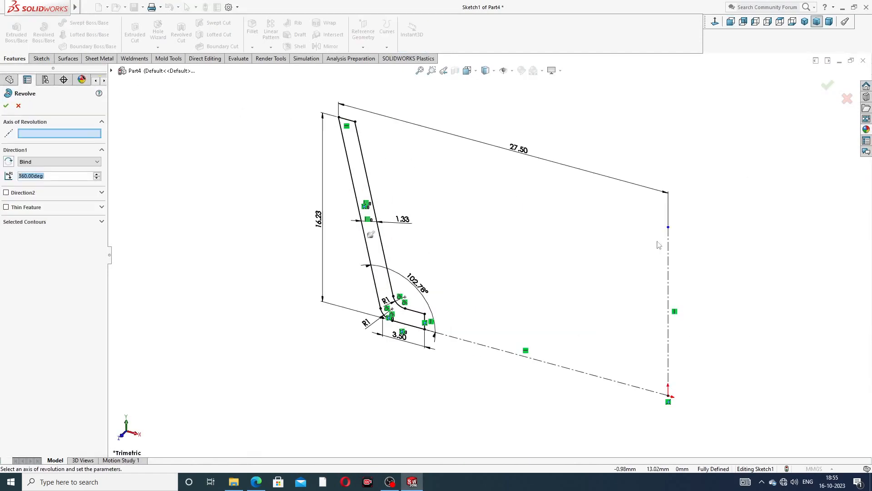
left_click(669, 250)
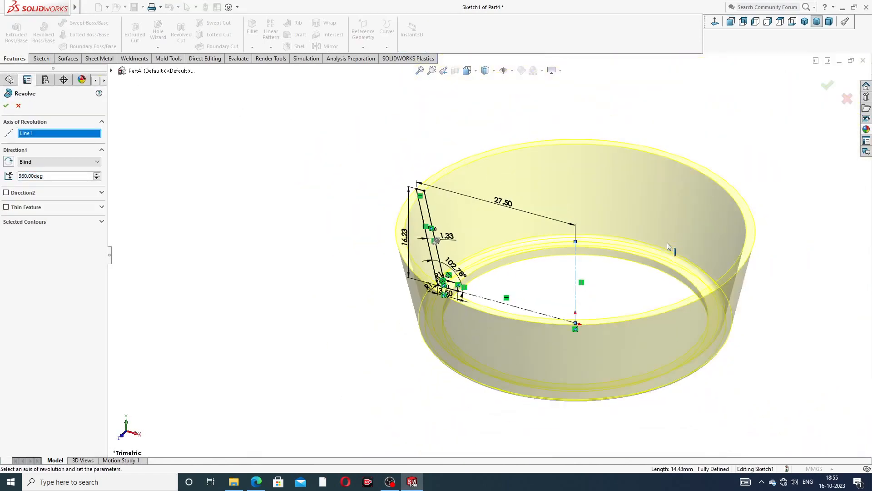
left_click(6, 107)
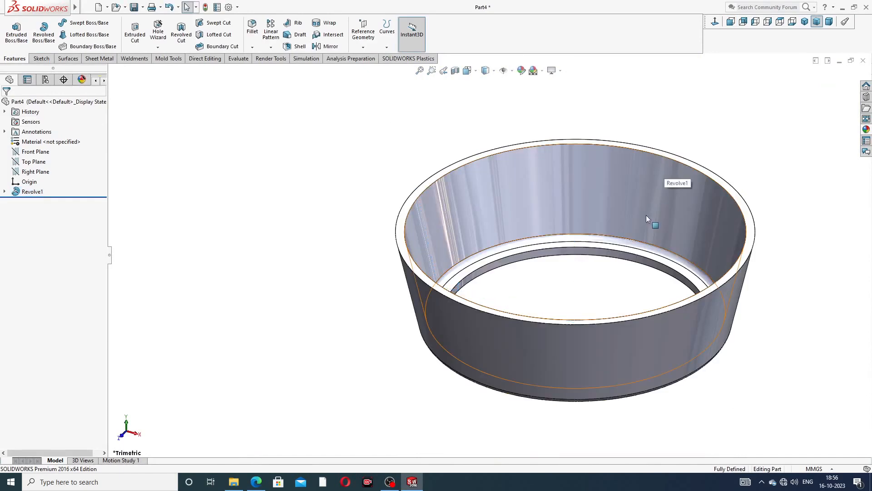
Open a sketch on the Front Plane and convert the ring's outer sloped silhouette edge on the positive X side into a sketch line
middle_click_drag(646, 215, 677, 187)
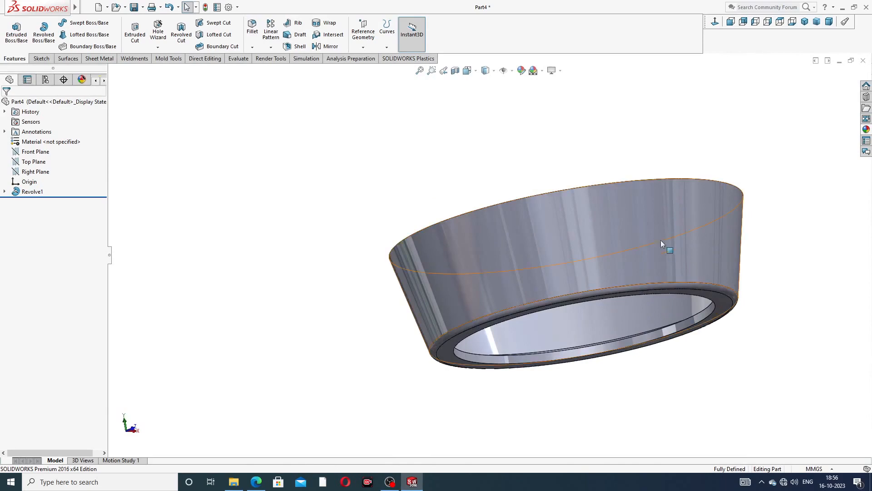
middle_click_drag(661, 244, 693, 308)
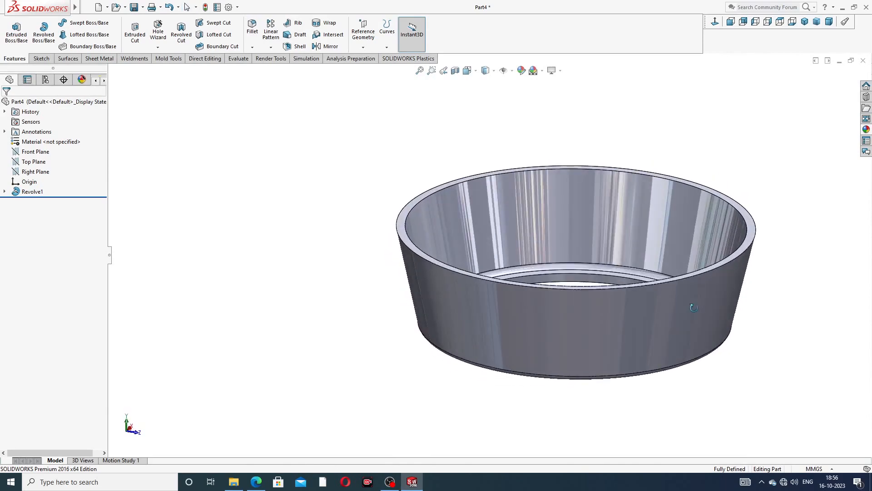
scroll(670, 273, "up", 1)
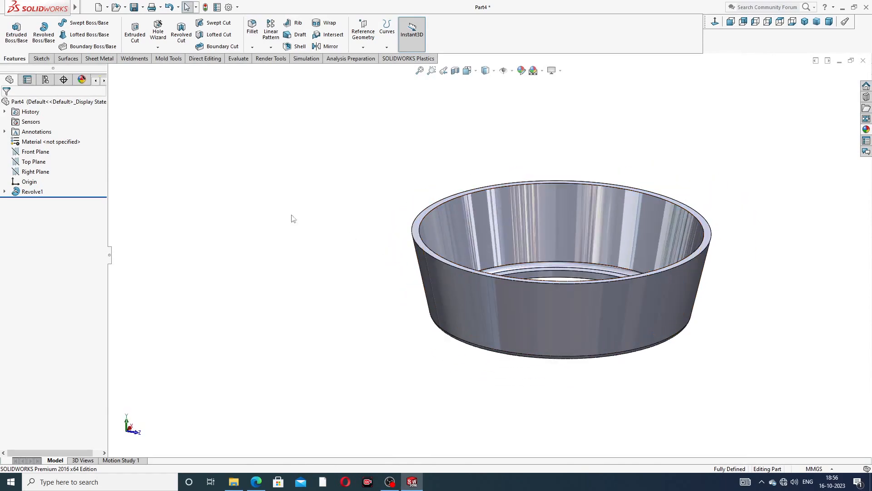
left_click(36, 152)
left_click(45, 142)
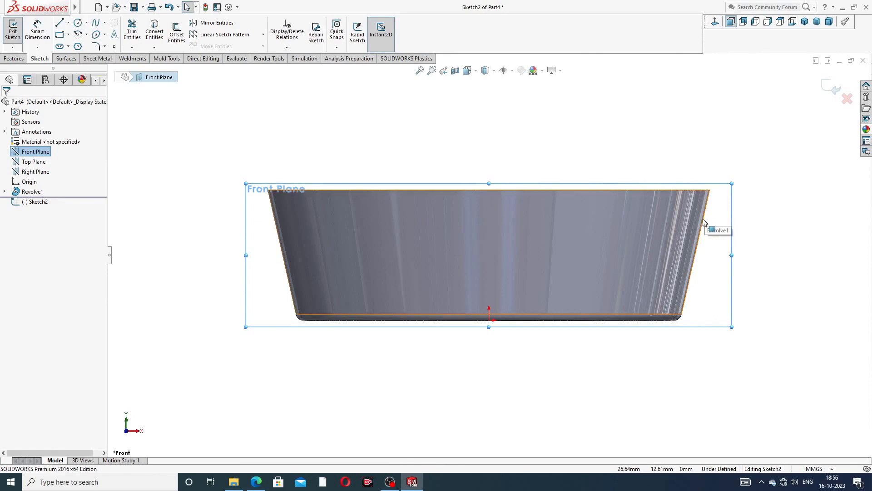
left_click(705, 228)
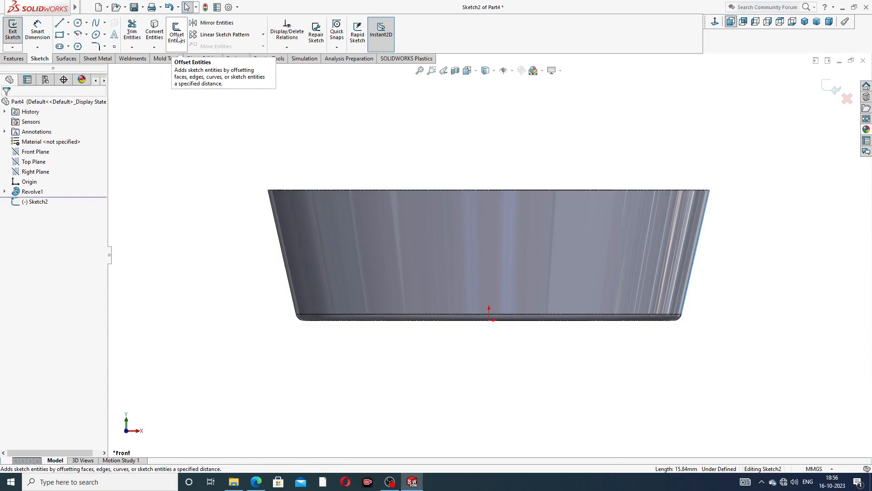
left_click(155, 33)
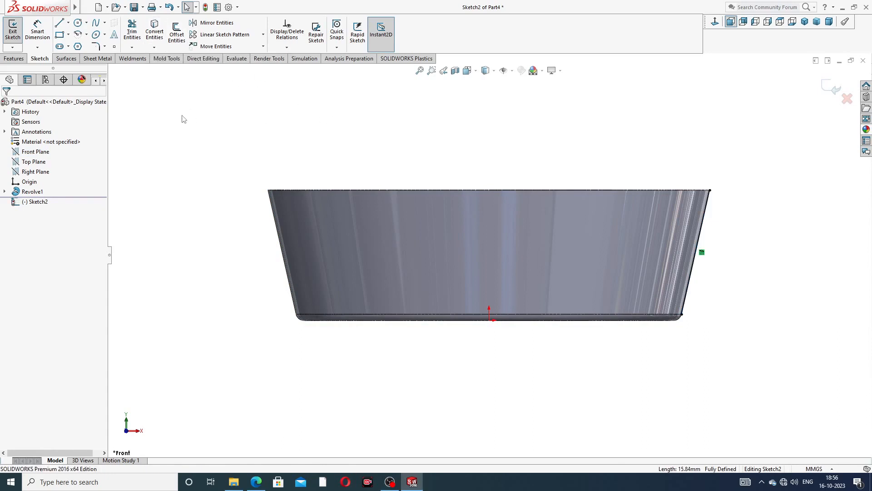
Inspect the converted sloped line's properties and its position on the ring, and exit the sketch
scroll(712, 237, "down", 2)
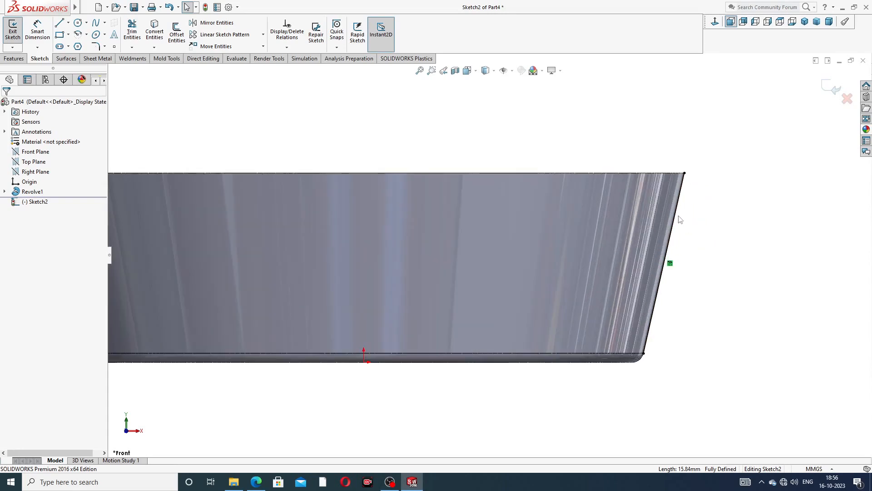
left_click(676, 220)
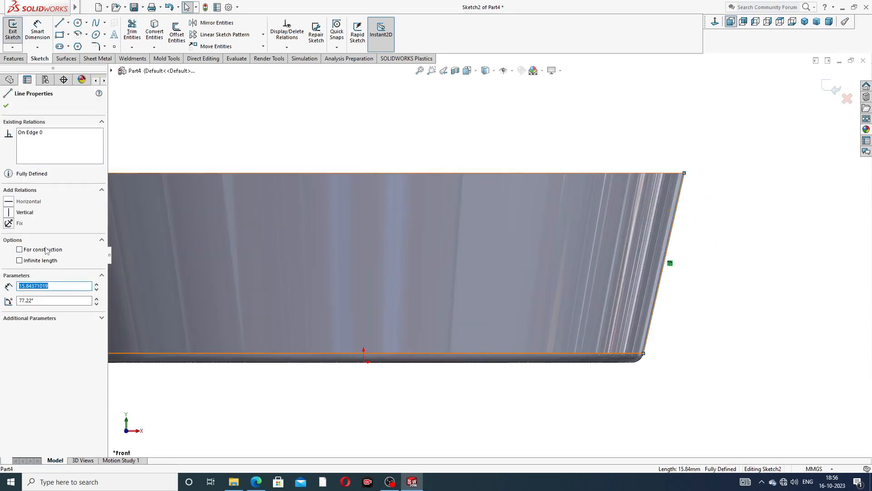
left_click(510, 114)
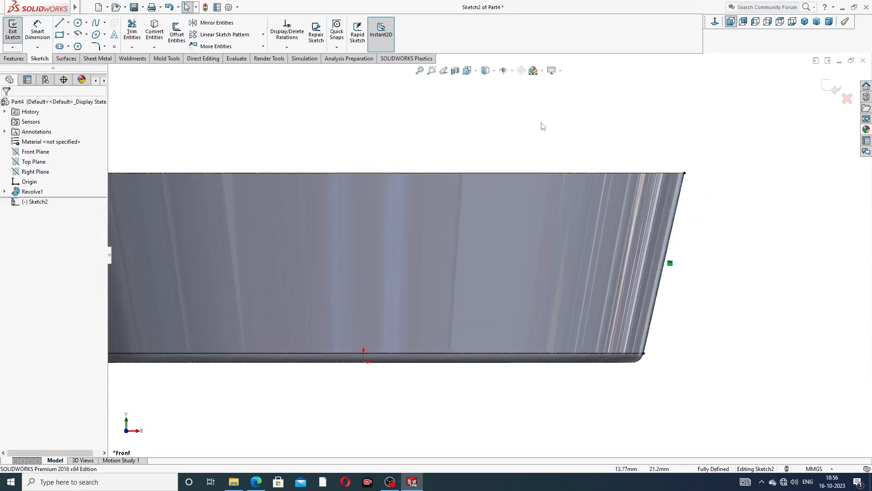
scroll(664, 246, "up", 3)
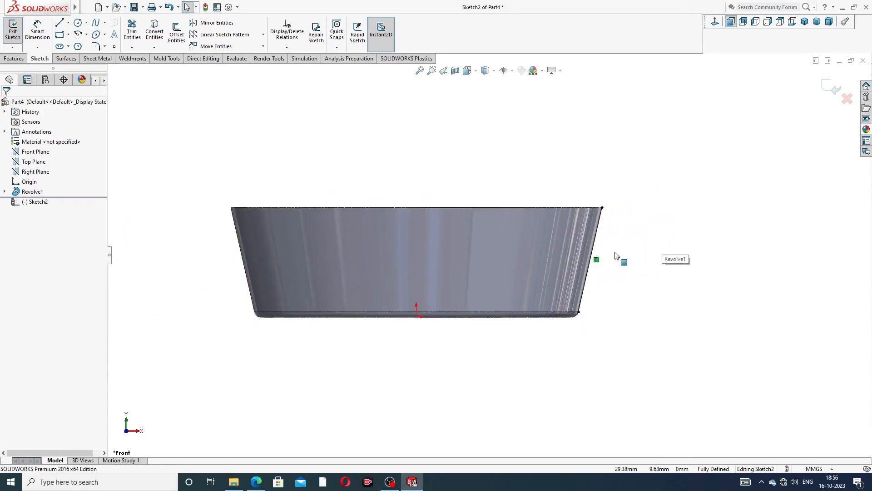
middle_click_drag(614, 253, 584, 278)
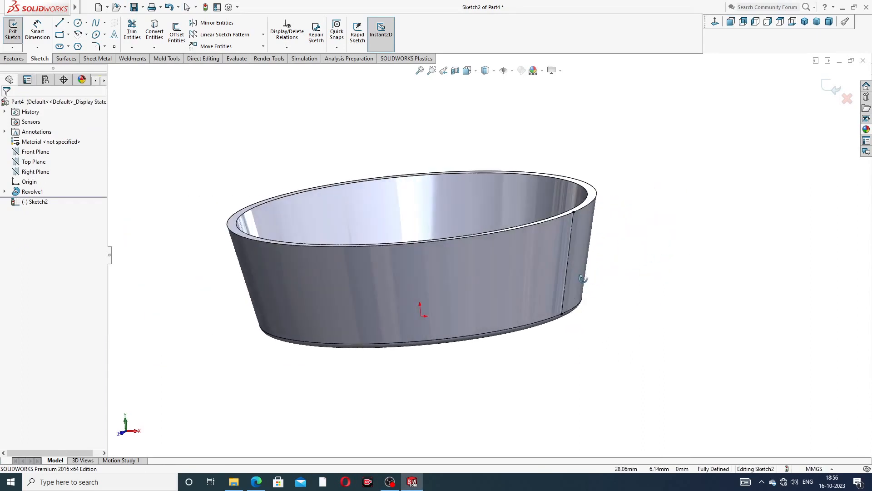
left_click(833, 88)
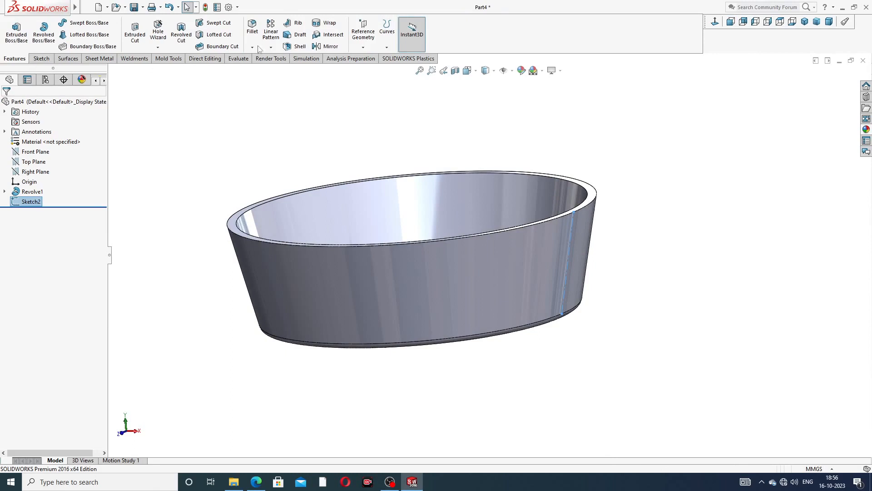
Create a reference plane perpendicular to the Front Plane and coincident with the converted sloped line on the ring's wall
left_click(363, 47)
left_click(370, 58)
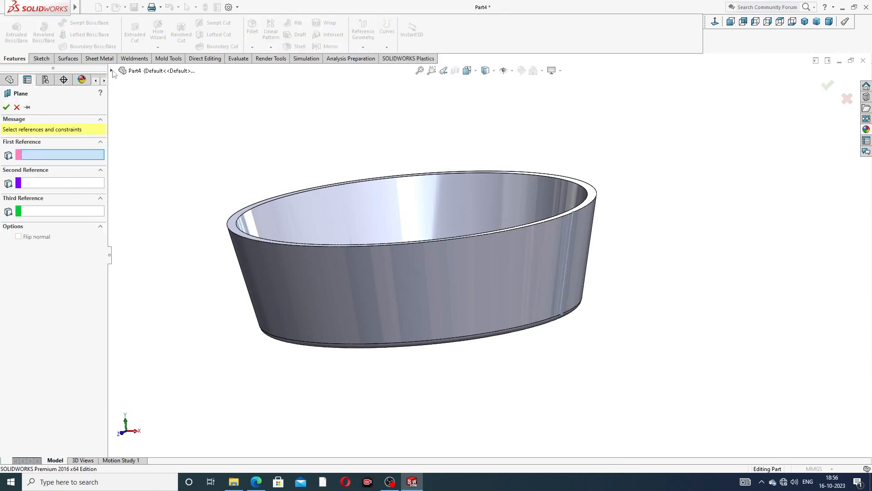
left_click(111, 71)
left_click(149, 121)
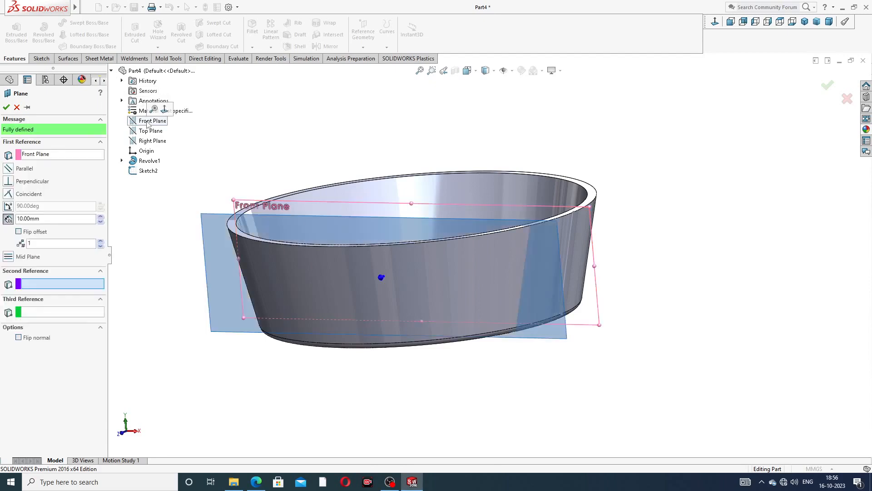
left_click(573, 220)
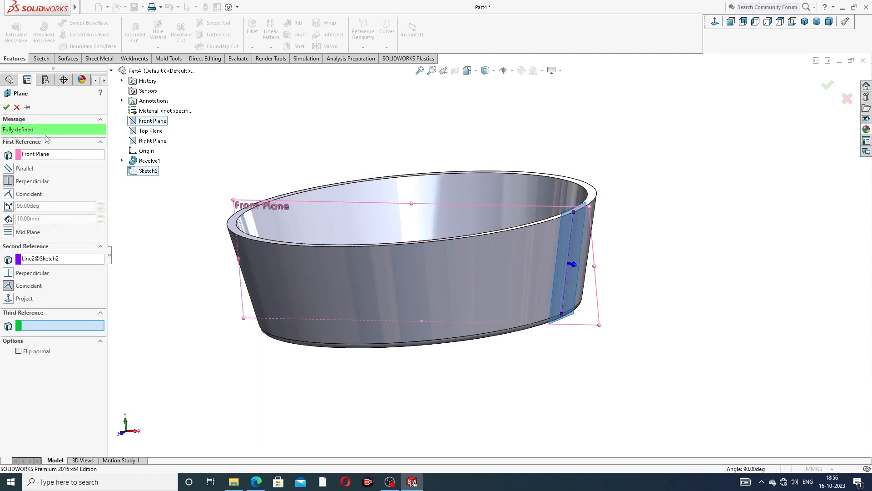
left_click(6, 107)
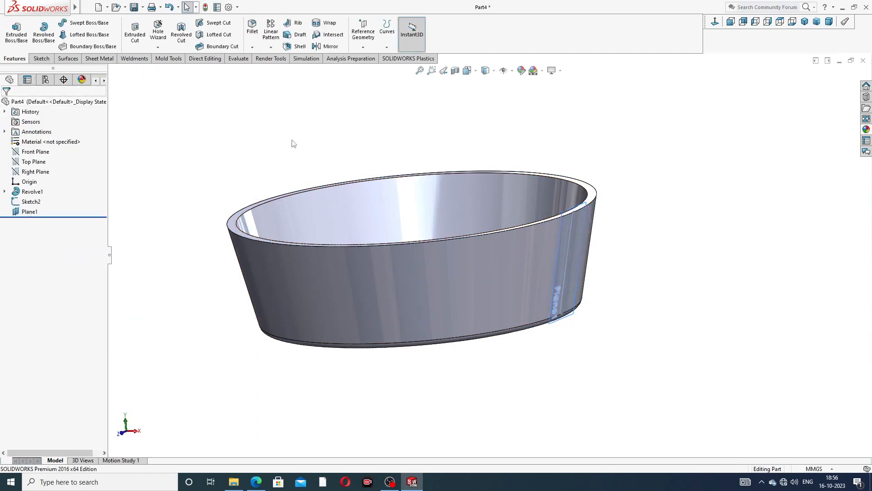
Open a sketch on the new sloped plane and draw a horizontal centerline from the origin to the ring's wide rim
left_click(583, 250)
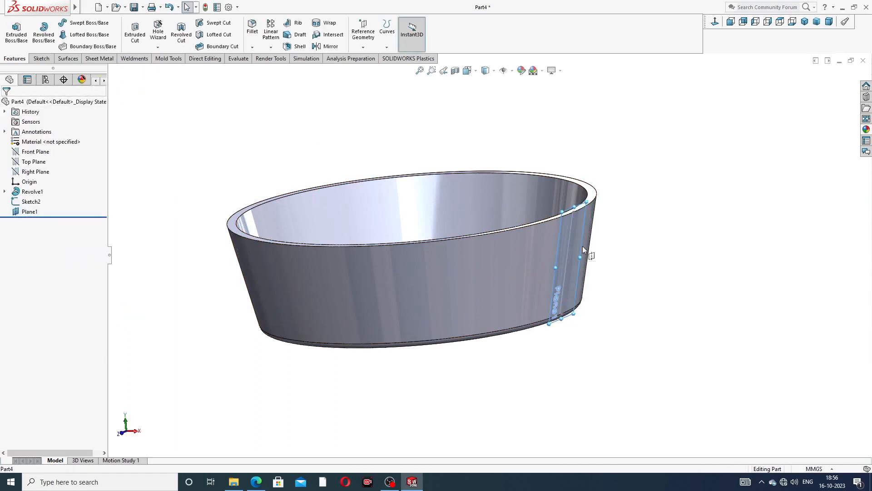
left_click(620, 226)
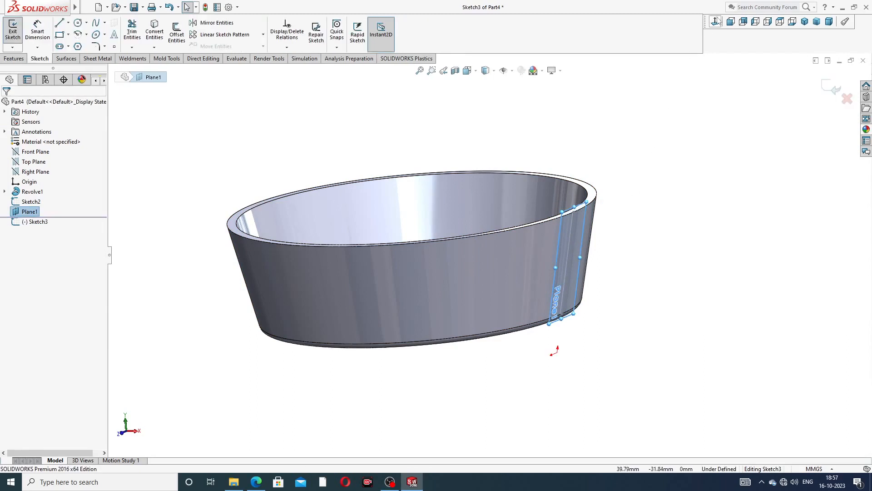
left_click(715, 22)
scroll(533, 266, "down", 3)
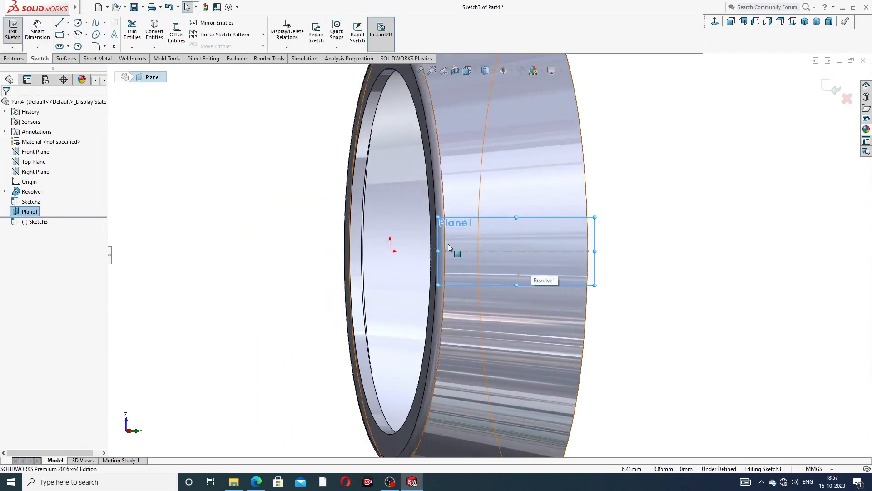
left_click(68, 22)
left_click(81, 45)
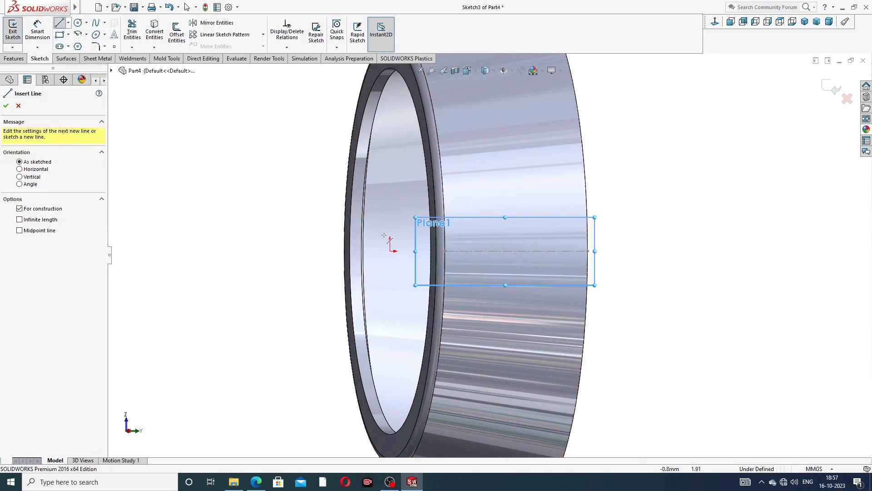
left_click(590, 251)
right_click(630, 162)
left_click(636, 195)
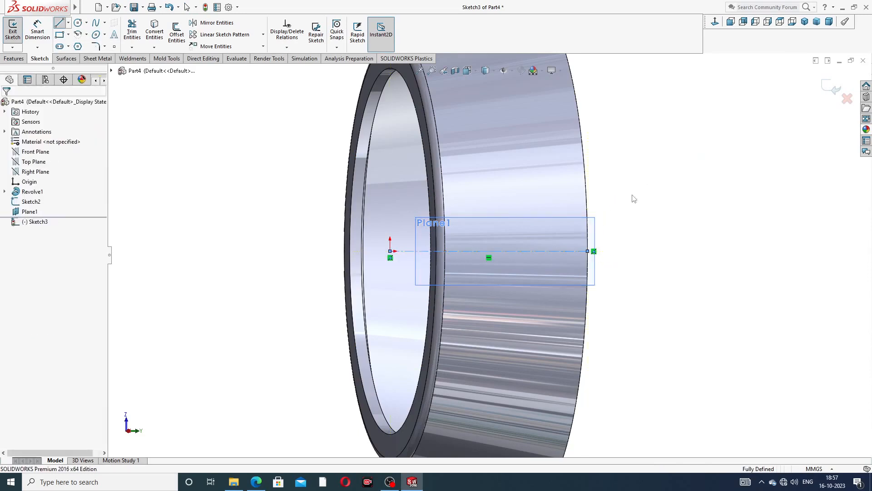
Sketch a corner rectangle about 12.4 by 4.9 mm straddling the centerline on the ring's sloped wall
left_click(68, 34)
left_click(80, 45)
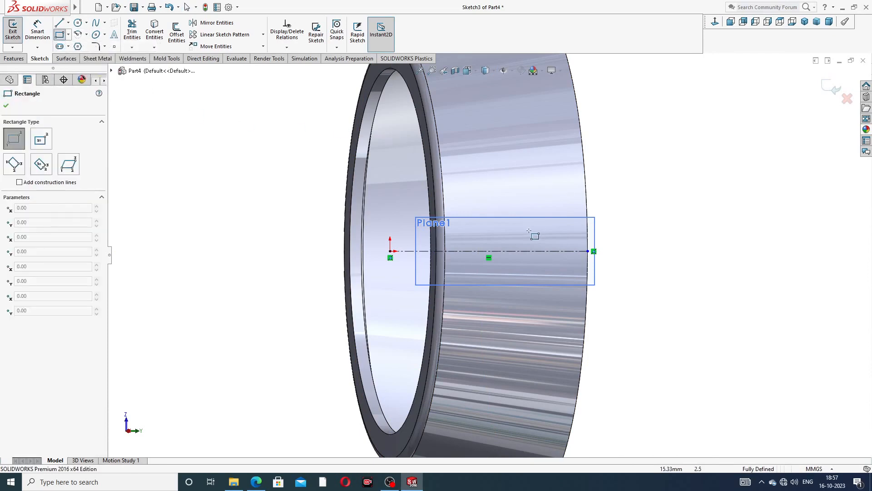
scroll(530, 241, "down", 2)
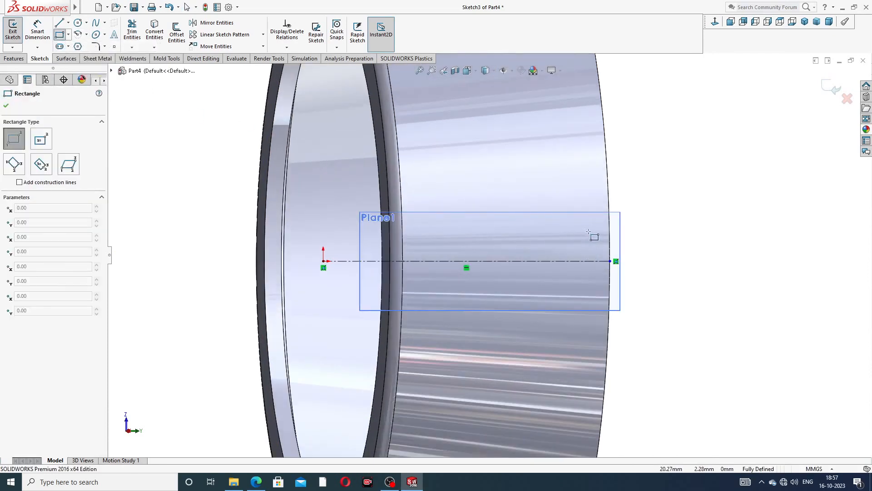
mouse_move(589, 231)
left_mouse_down()
mouse_move(495, 288)
mouse_move(426, 294)
left_mouse_up()
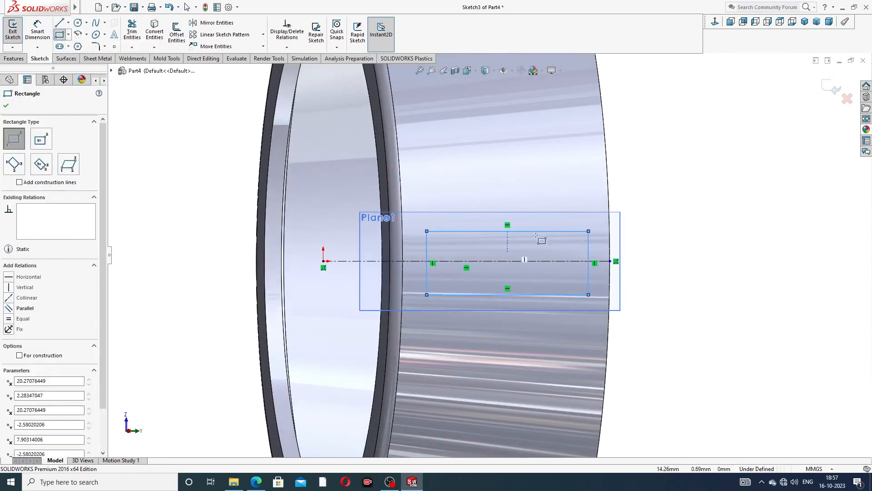
right_click(641, 182)
left_click(660, 187)
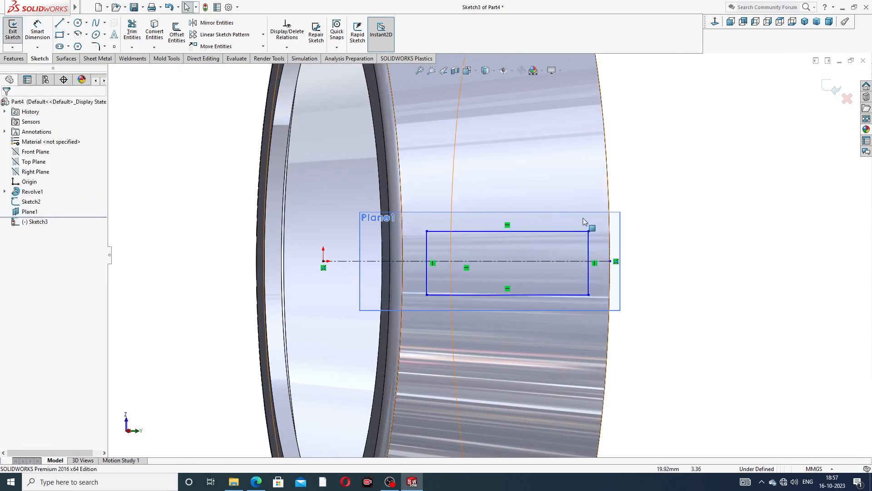
Make the rectangle's two long sides symmetric about the centerline
mouse_move(466, 218)
left_mouse_down()
mouse_move(513, 301)
mouse_move(551, 265)
left_mouse_up()
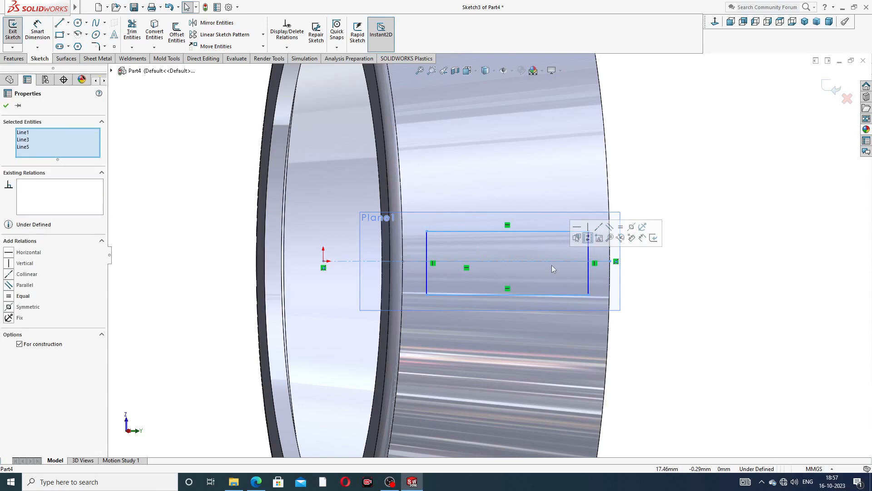
left_click(632, 227)
left_click(655, 188)
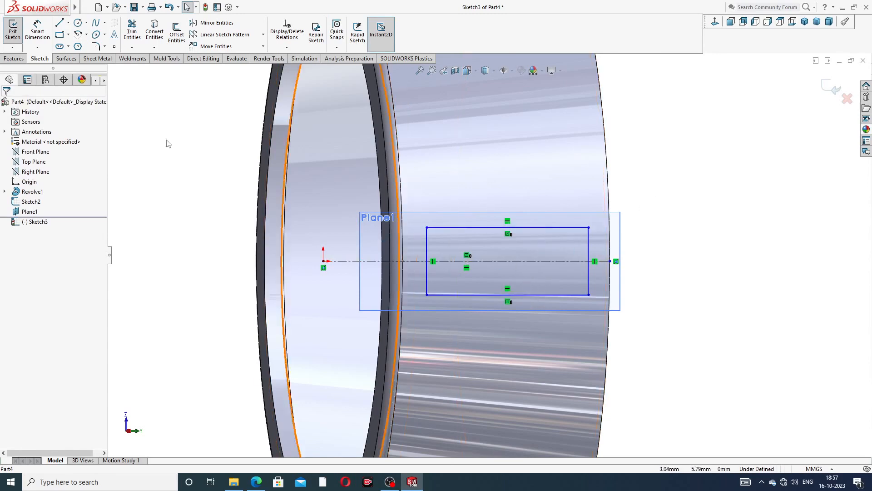
Check the cage's PDF drawing for the dimensions of the rectangular roller window
left_click(40, 35)
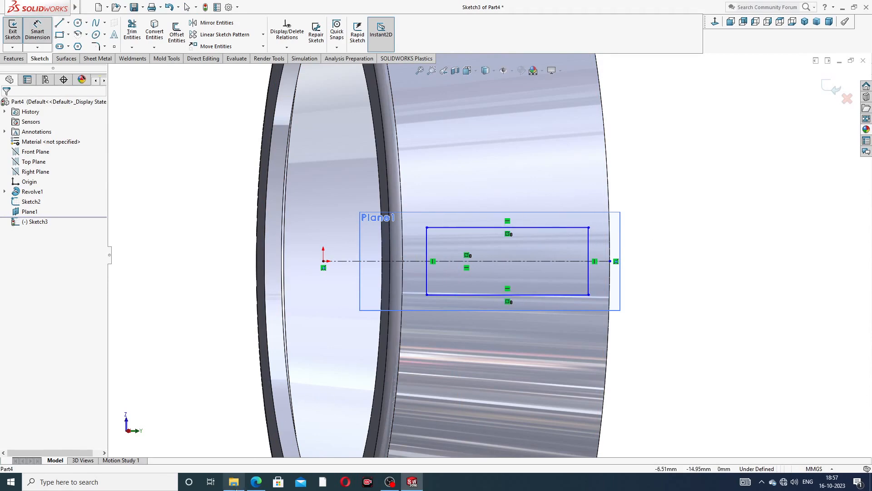
left_click(256, 482)
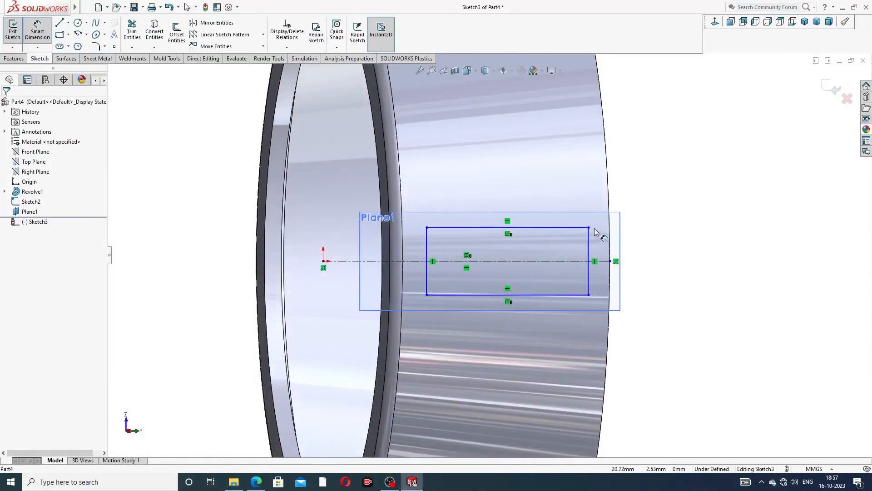
left_click(588, 227)
left_click(610, 261)
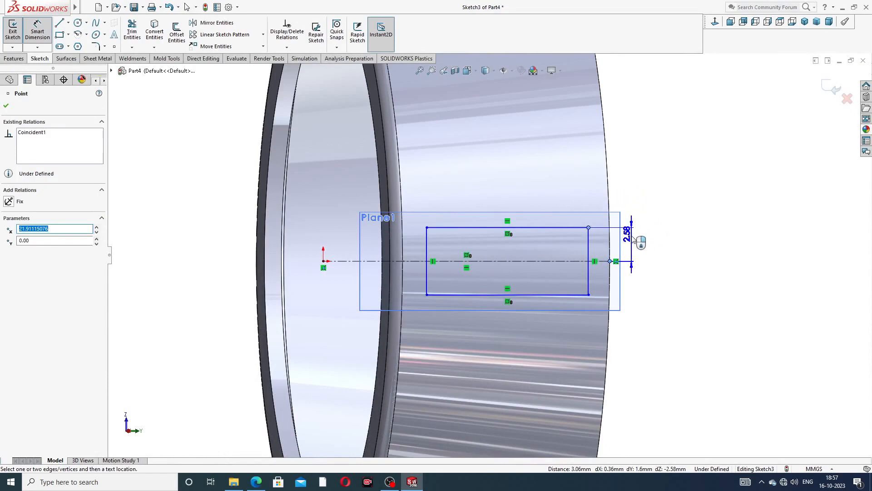
key("Escape")
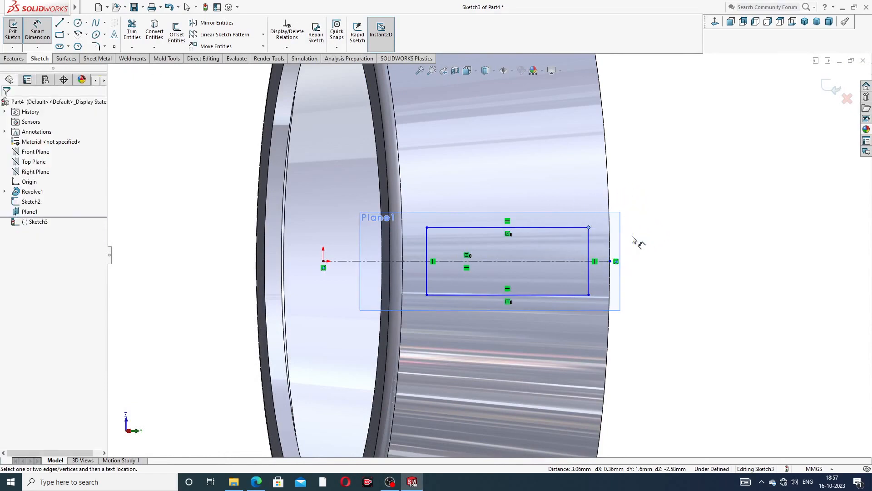
Dimension the gap between the rectangle's short side nearest the wide rim and the centerline's endpoint as 2.35 mm
left_click(590, 243)
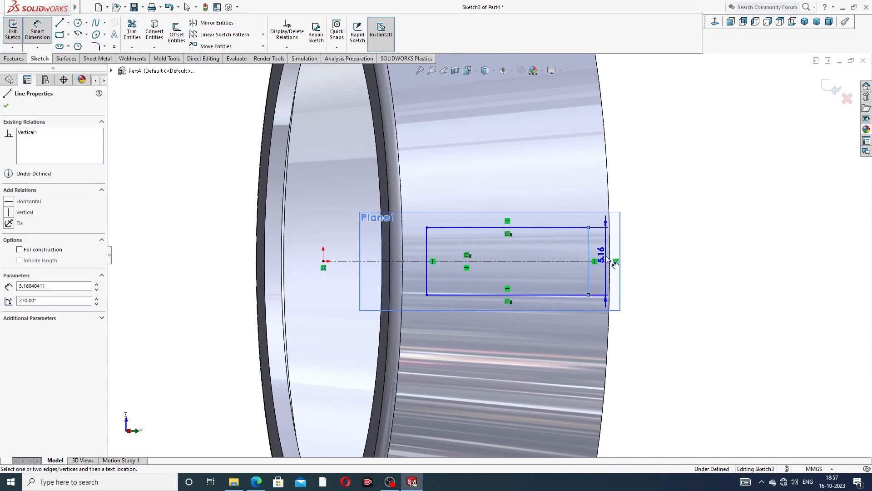
left_click(610, 261)
left_click(631, 207)
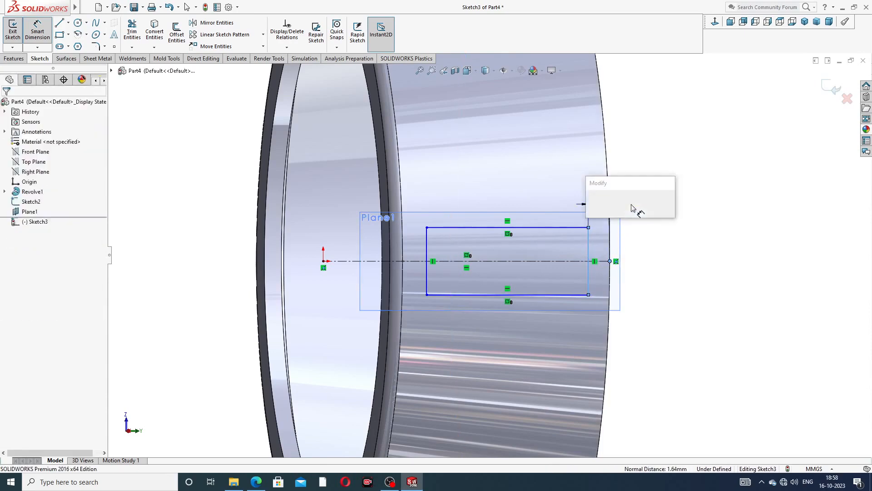
type("2.")
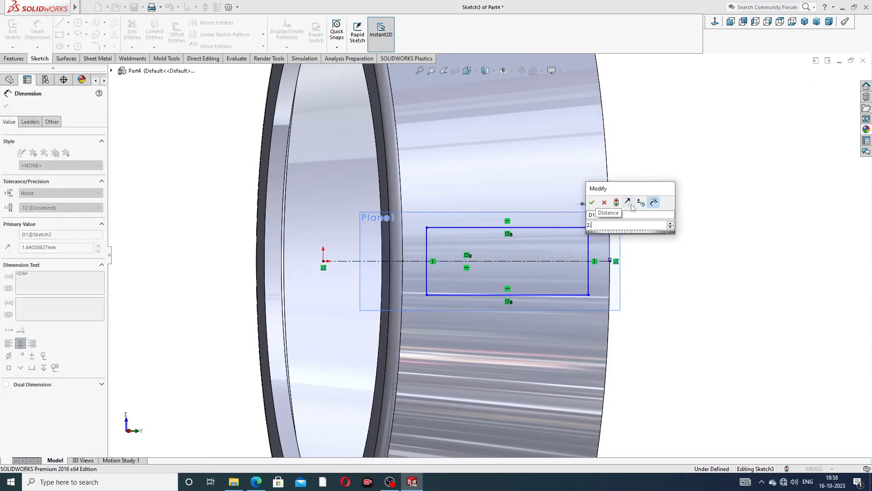
type("35")
key("Return")
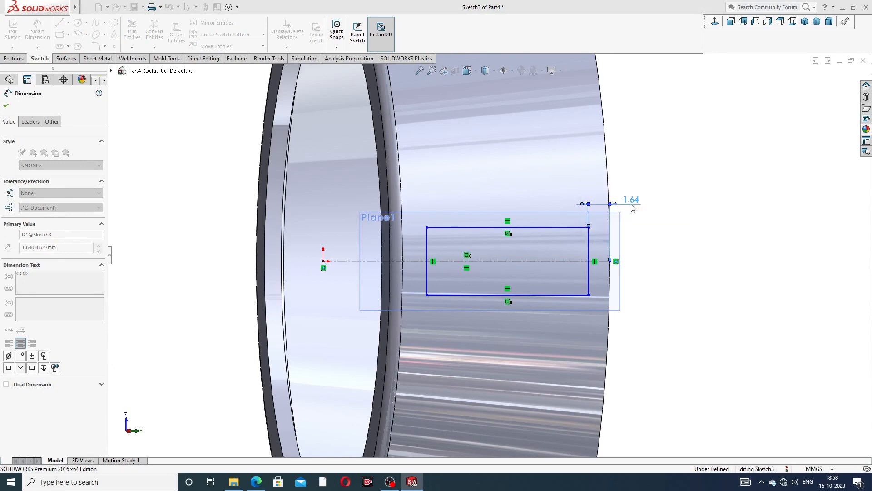
left_click(685, 177)
left_click_drag(643, 202, 651, 197)
Dimension the rectangle to 12.35 mm along the centerline and 7 mm across it
left_click(545, 228)
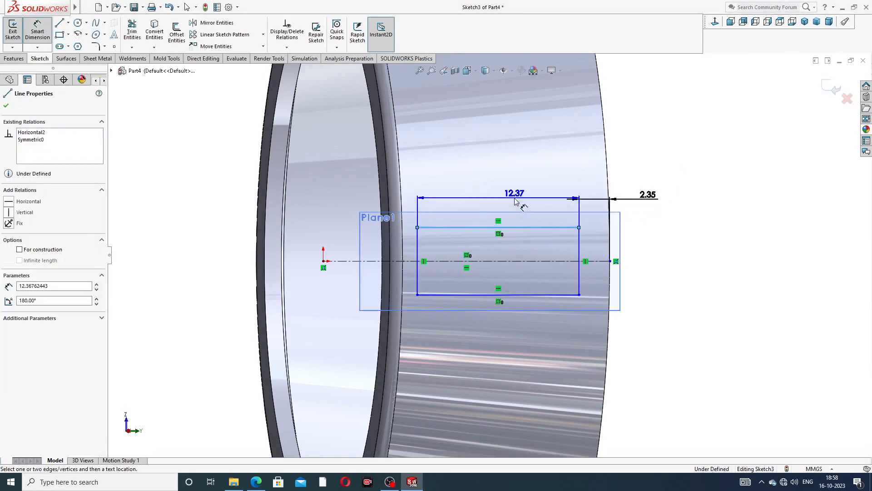
left_click(516, 201)
type("12")
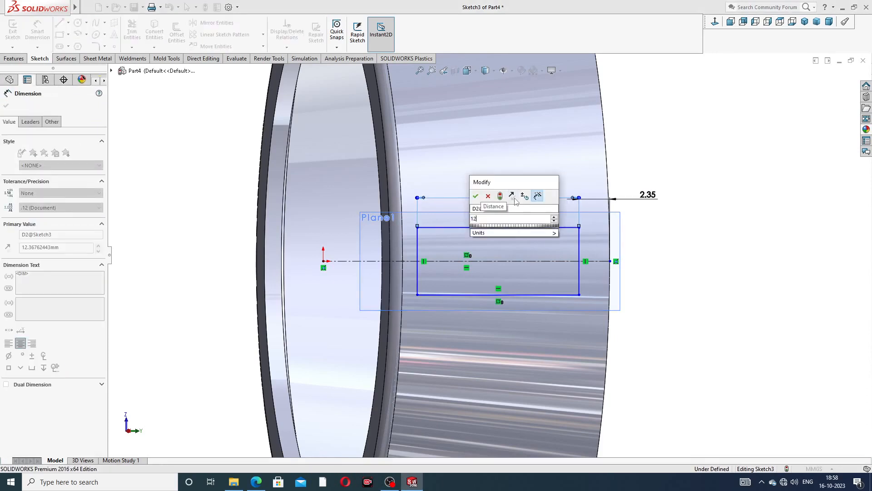
type(".35")
key("Return")
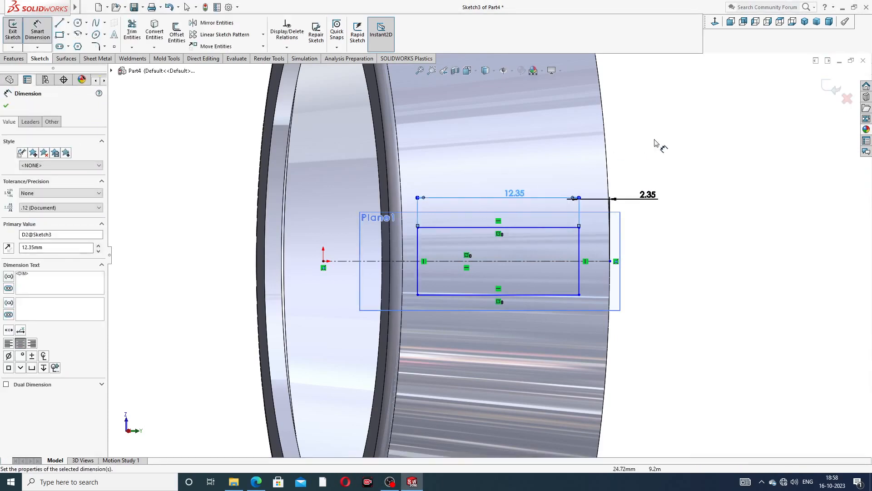
left_click(580, 242)
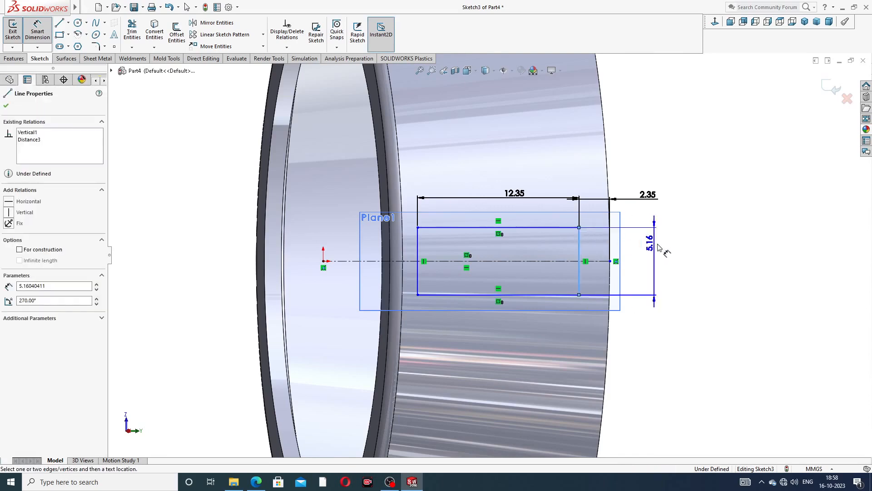
left_click(654, 251)
type("5")
key("Return")
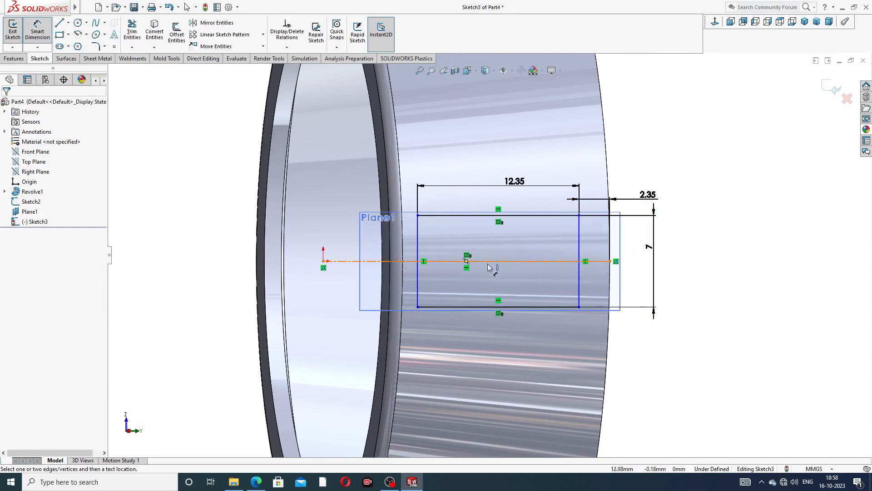
Leave the dimension tool and tidy the sketch by repositioning the 12.35, 2.35 and 7 dimension labels
right_click(652, 153)
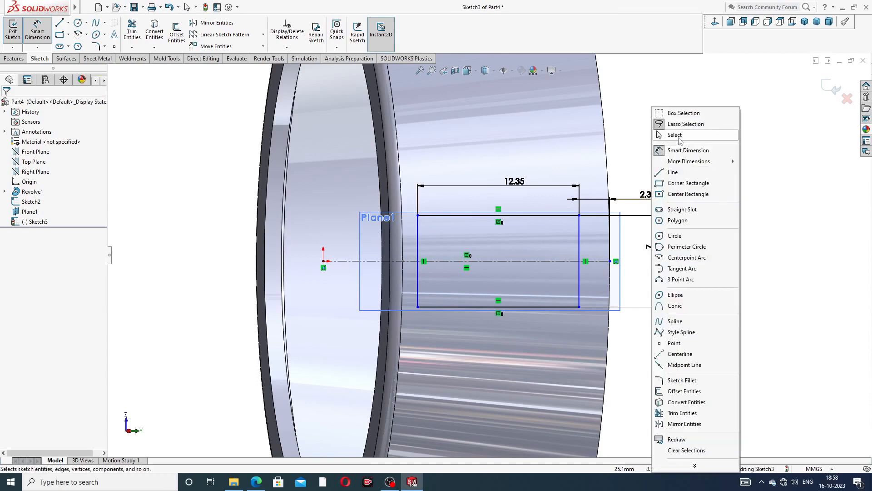
left_click(670, 133)
left_click_drag(517, 183, 496, 189)
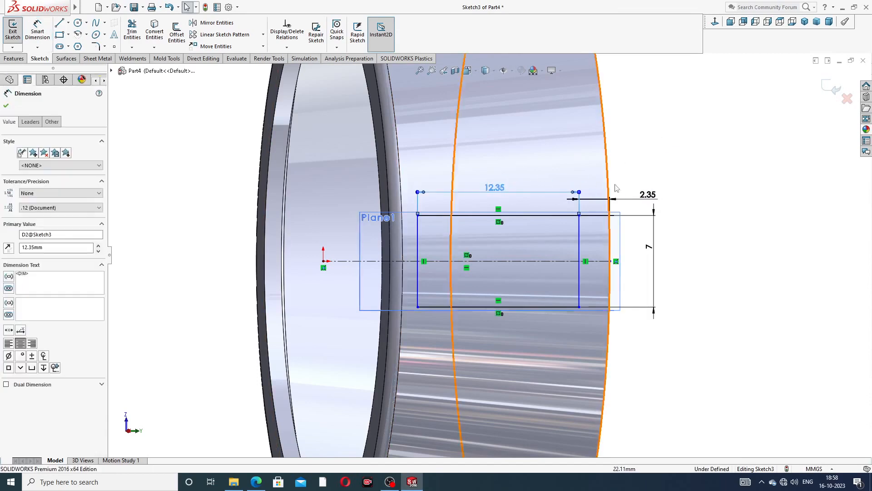
left_click_drag(649, 196, 649, 185)
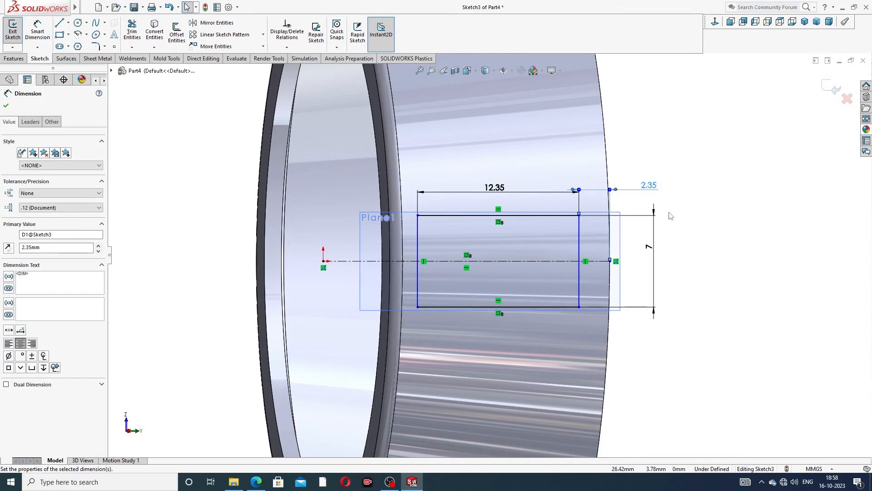
left_click(668, 212)
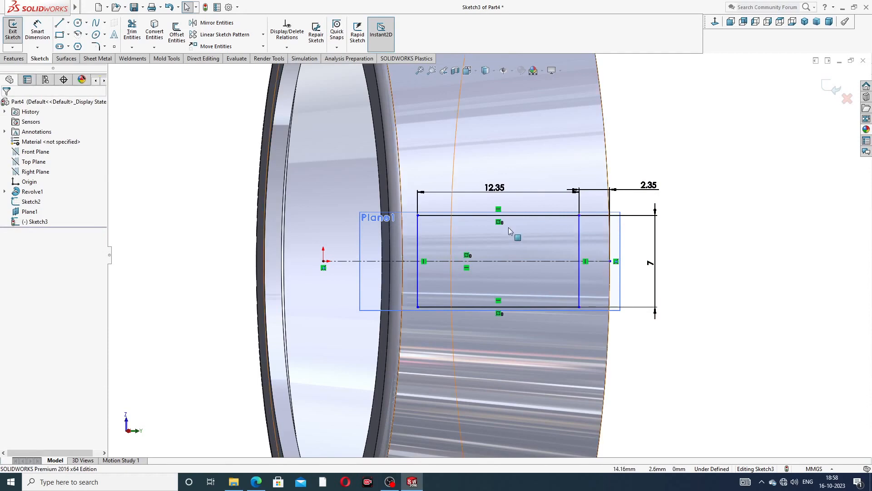
Select the rectangle's two long sides together with the centerline to inspect their symmetric relation
left_click(507, 216)
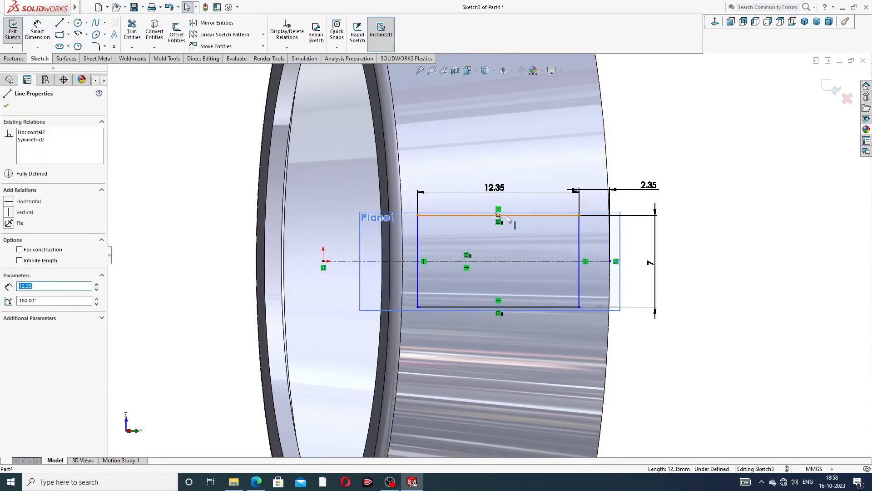
left_click(513, 261, "ctrl")
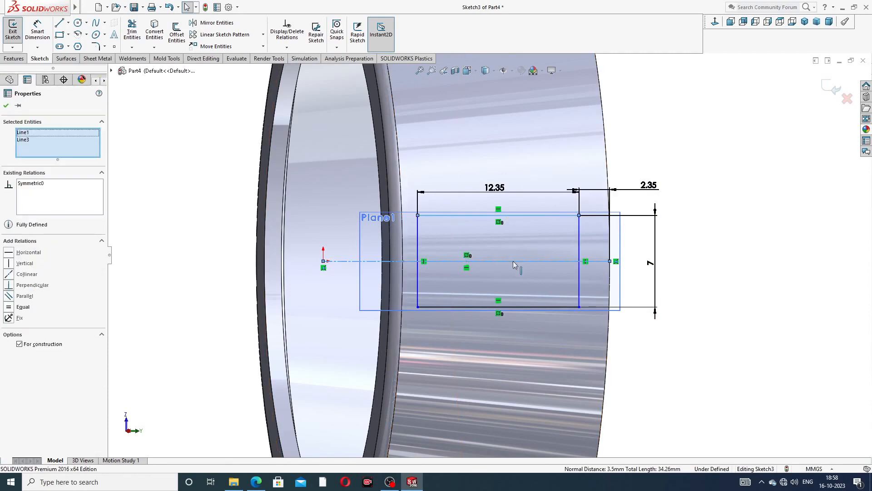
left_click(516, 306, "ctrl")
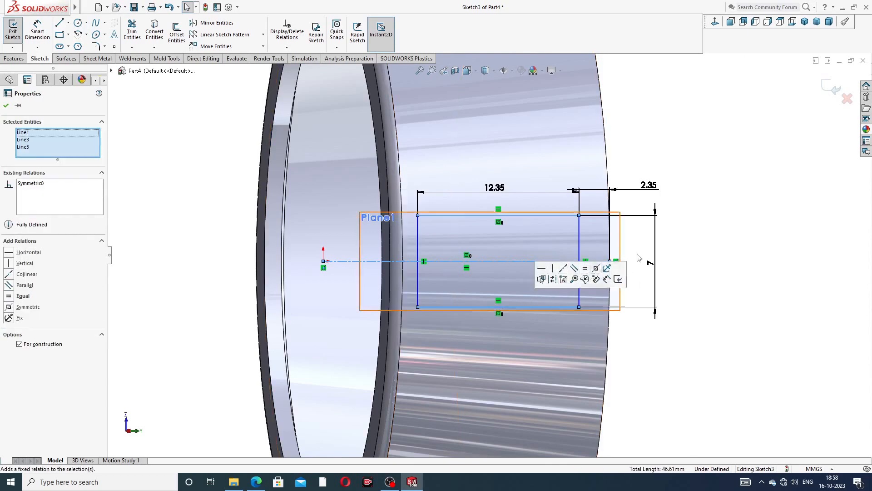
Clear the selection and shift the rectangle along the centerline toward the wide rim by its short side nearest the narrow end
left_click(702, 230)
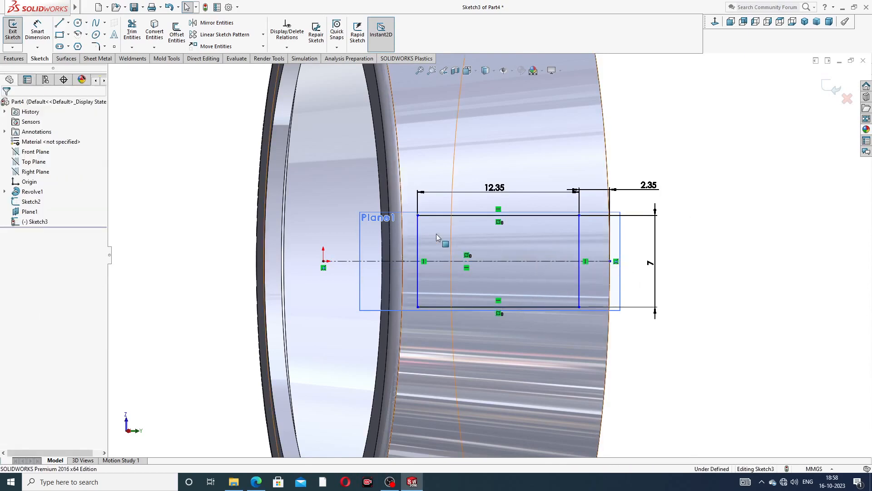
mouse_move(416, 230)
left_mouse_down()
mouse_move(441, 230)
mouse_move(420, 236)
mouse_move(435, 236)
left_mouse_up()
left_click(710, 148)
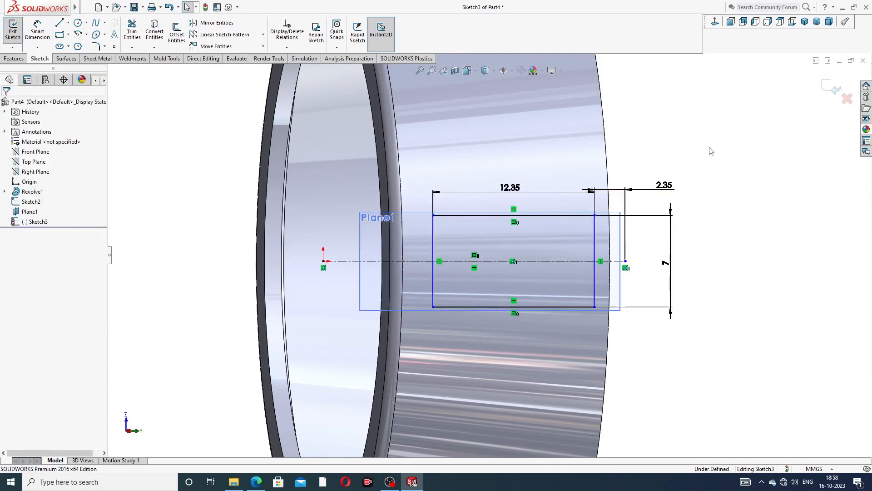
Delete the 2.35 mm dimension between the rectangle and the centerline's outer endpoint
double_click(670, 186)
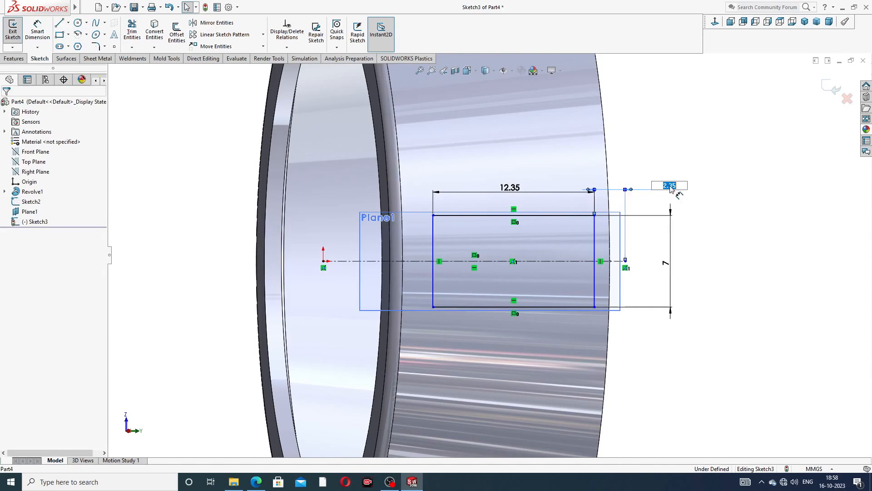
key("Return")
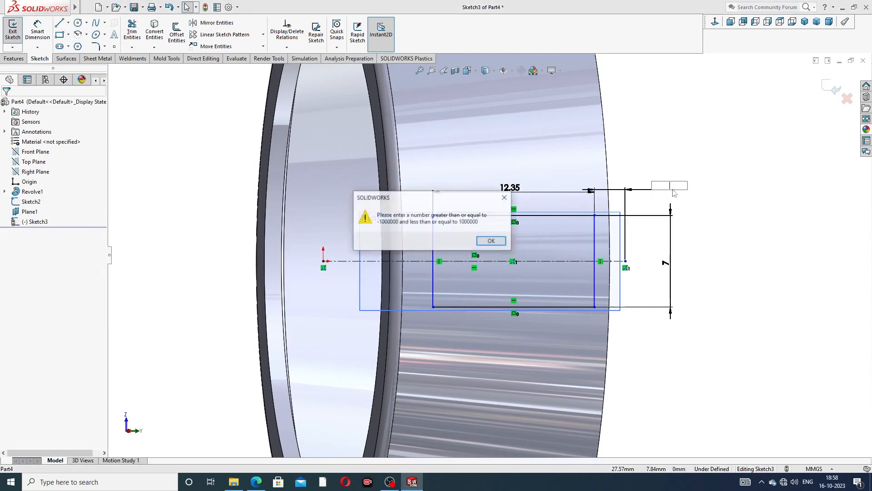
left_click(504, 199)
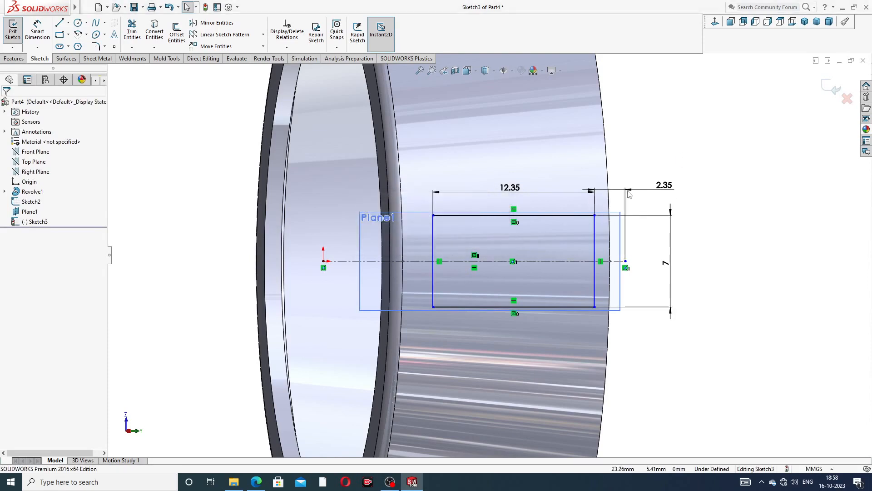
left_click(630, 194)
key("Delete")
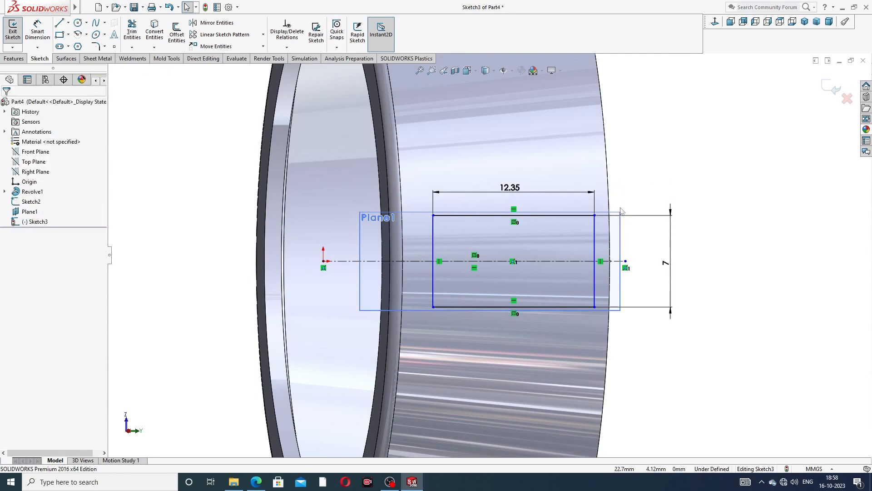
scroll(614, 245, "down", 2)
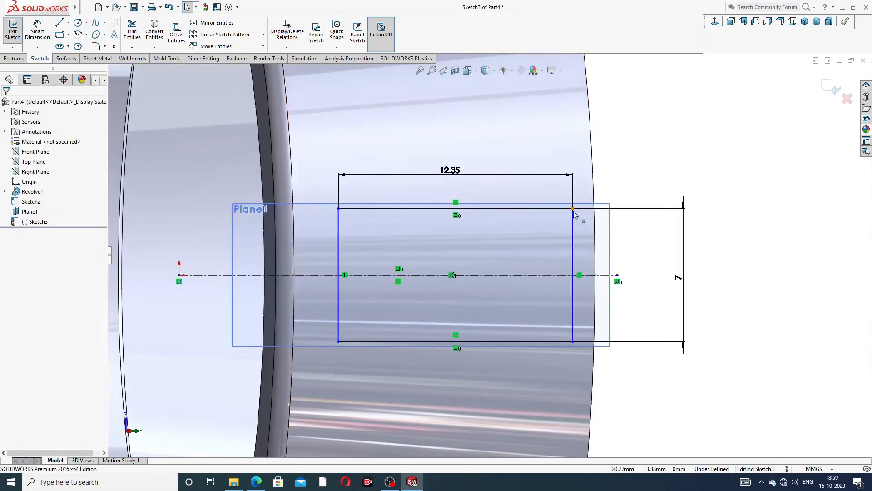
left_click(37, 31)
left_click(572, 209)
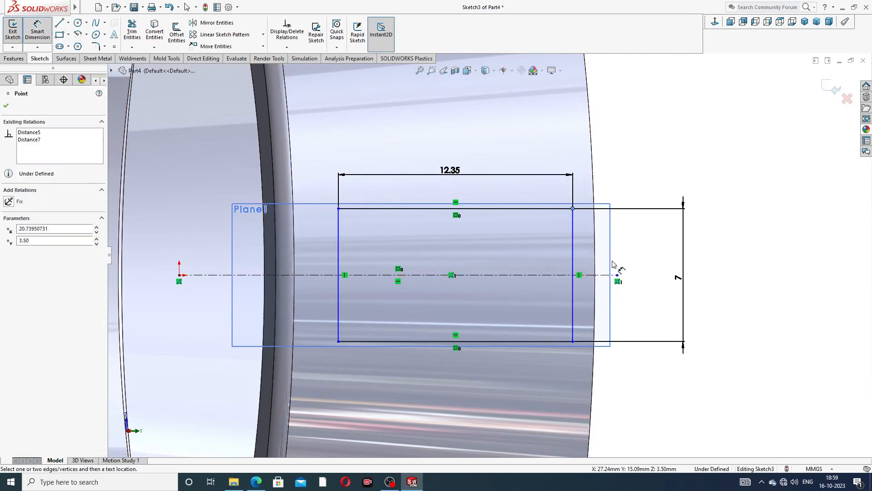
left_click(716, 25)
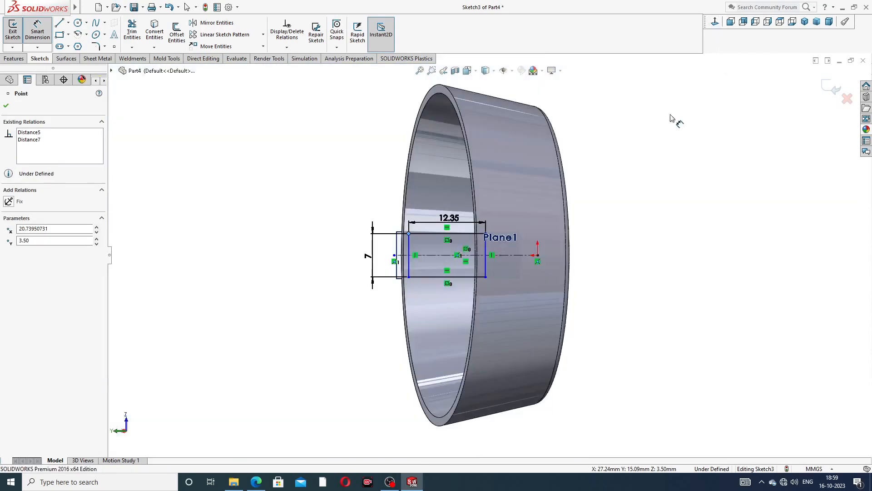
left_click(717, 23)
scroll(589, 193, "down", 2)
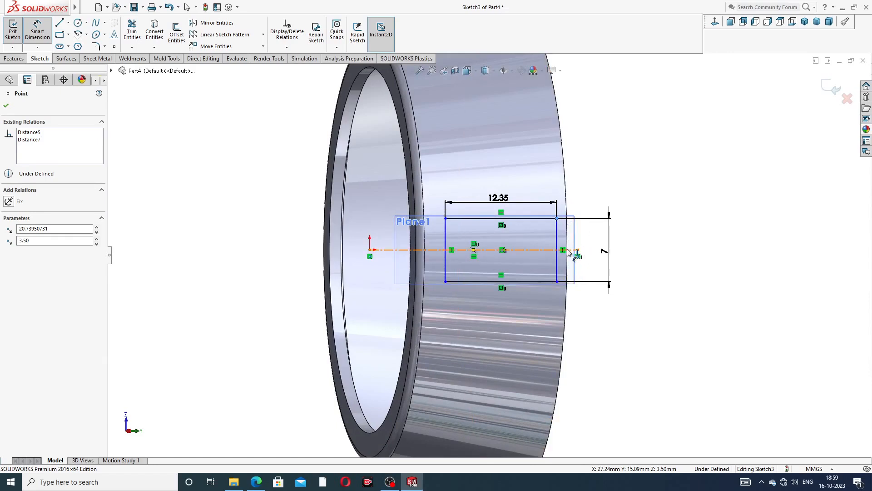
right_click(621, 152)
left_click(646, 122)
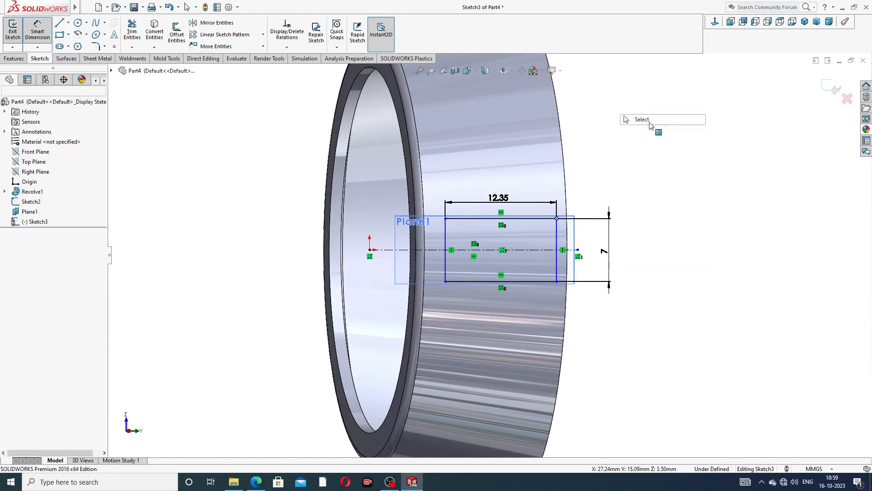
Try to move the centerline's outer endpoint back onto the wide rim's edge
left_click(578, 251)
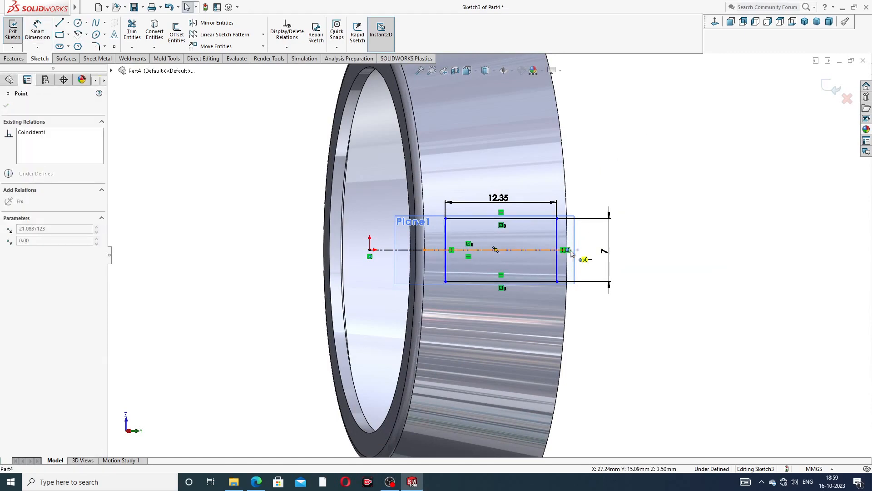
left_click_drag(577, 249, 577, 250)
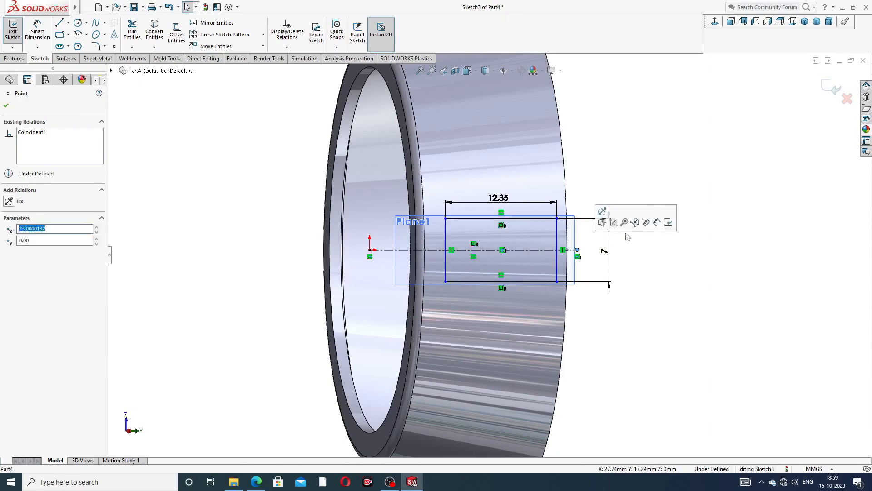
left_click(645, 177)
middle_click_drag(577, 249, 564, 249)
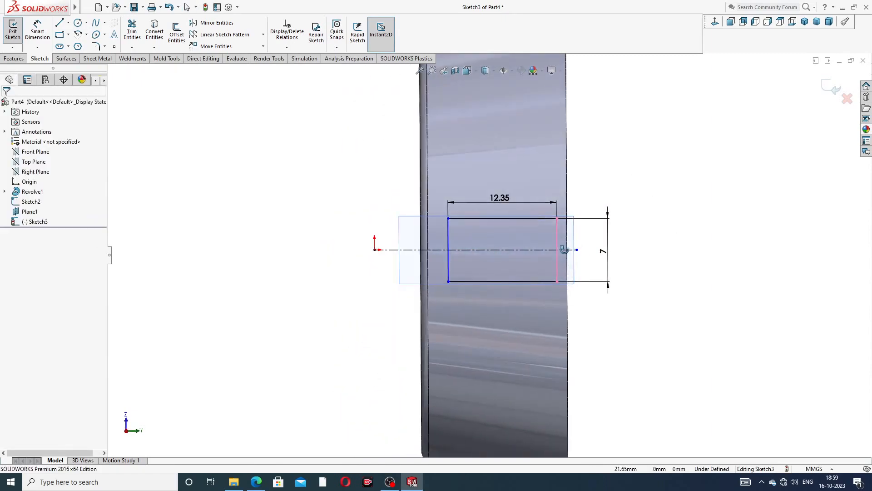
left_click(721, 23)
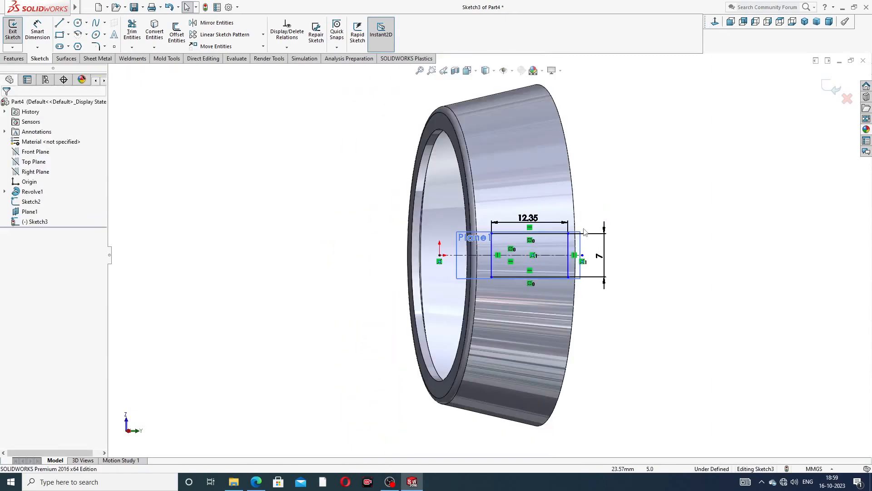
left_click(37, 31)
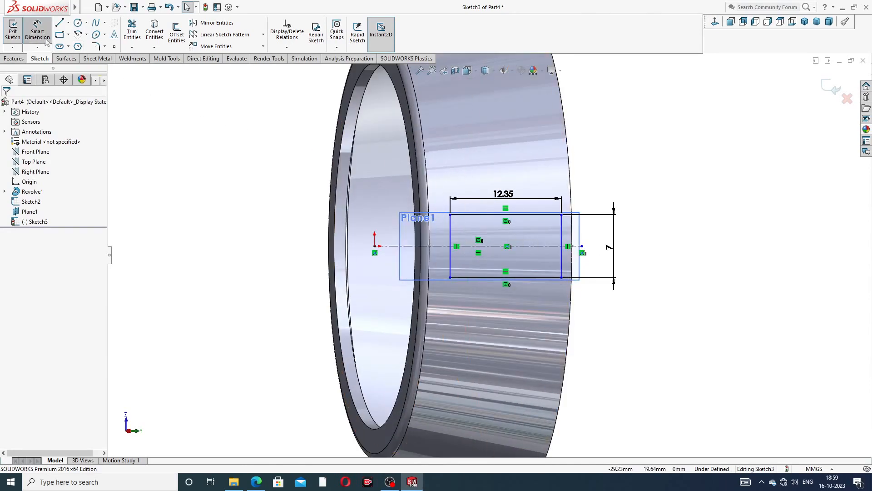
scroll(564, 263, "down", 2)
scroll(562, 263, "down", 2)
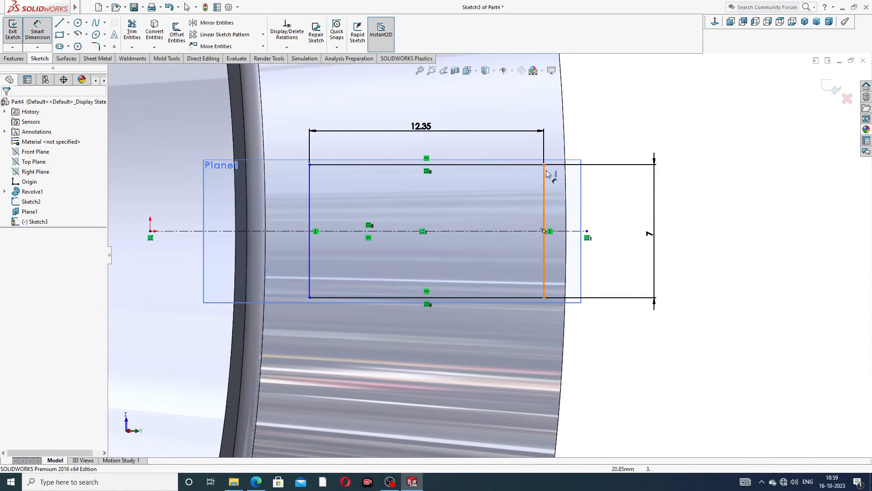
left_click(569, 232)
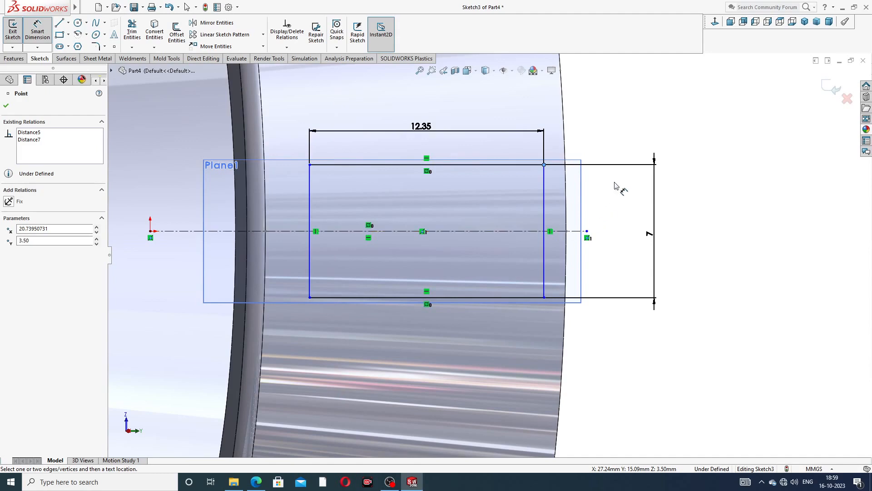
right_click(692, 157)
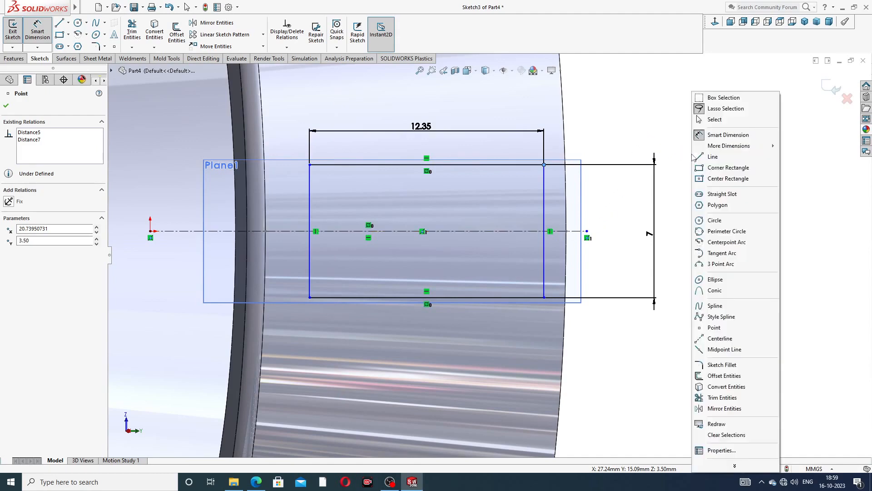
left_click(709, 119)
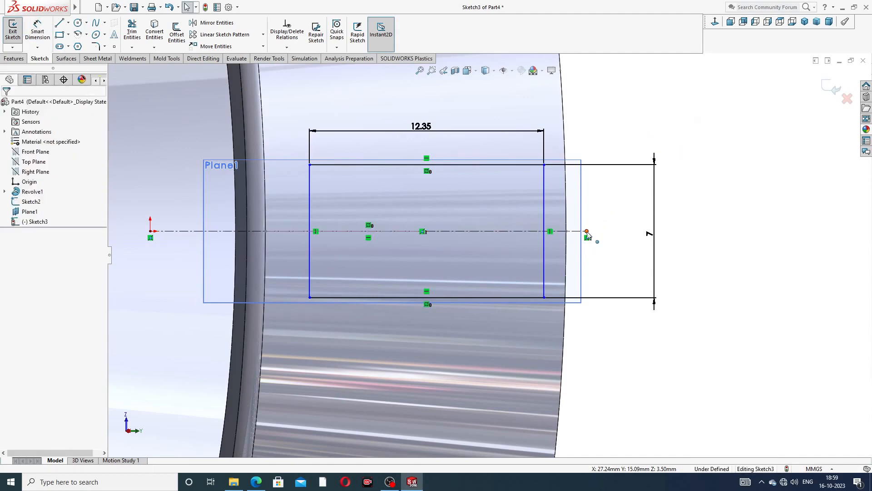
Move the centerline's outer endpoint onto the wide rim's edge and dimension its gap to the rectangle's nearest corner as 2.35 mm
left_click_drag(587, 232, 566, 231)
left_click(609, 233)
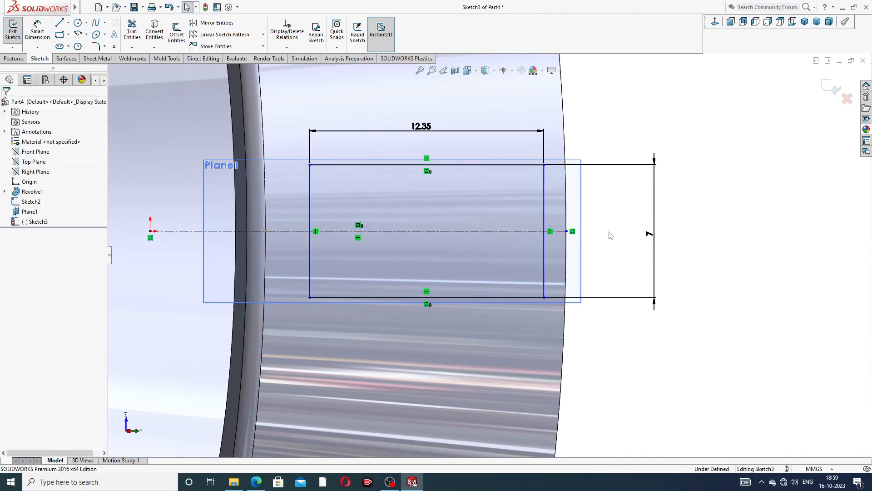
left_click(37, 31)
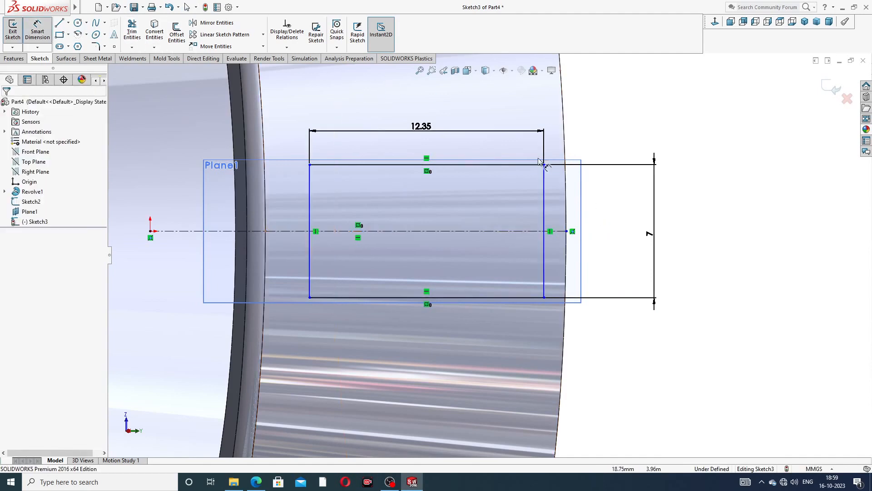
left_click(544, 165)
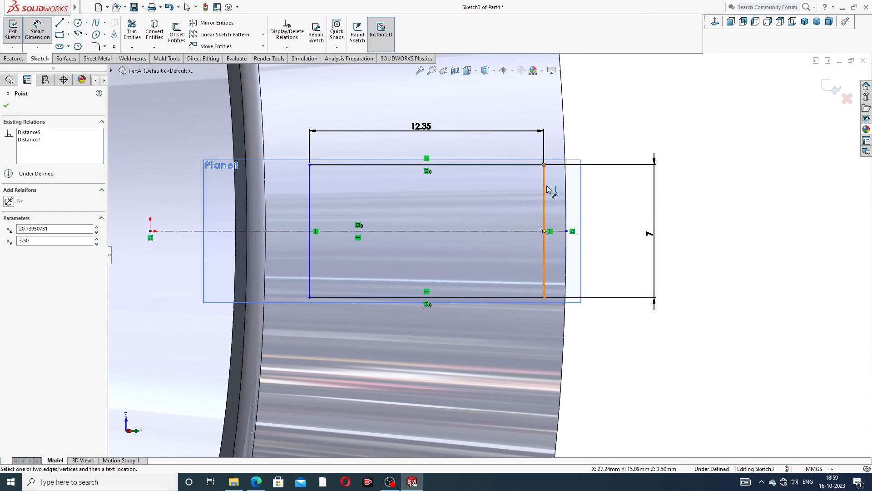
left_click(567, 232)
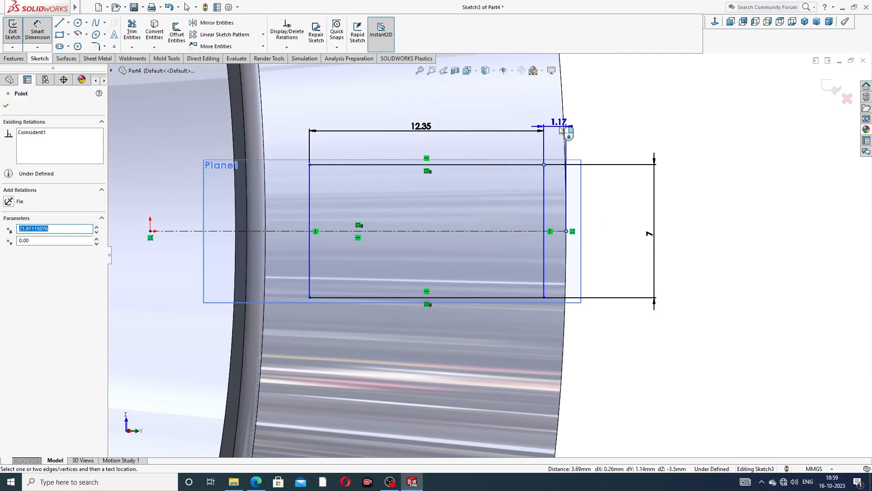
left_click(558, 128)
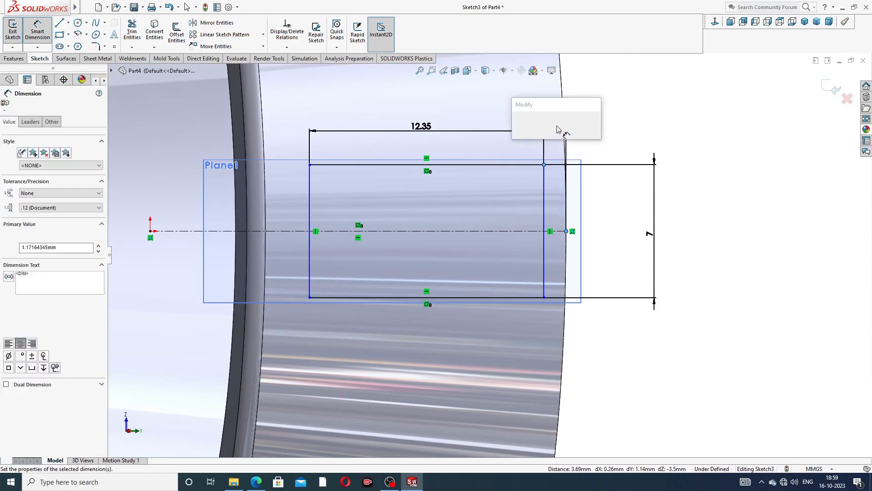
type("2.")
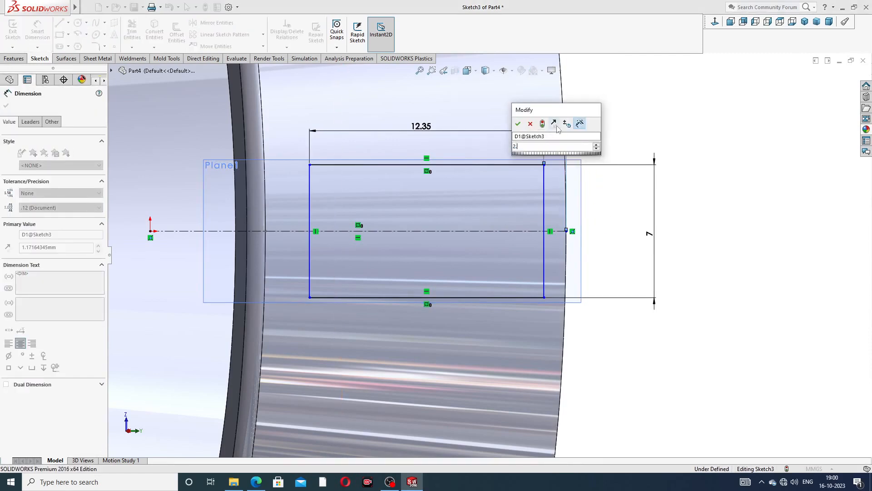
type("35")
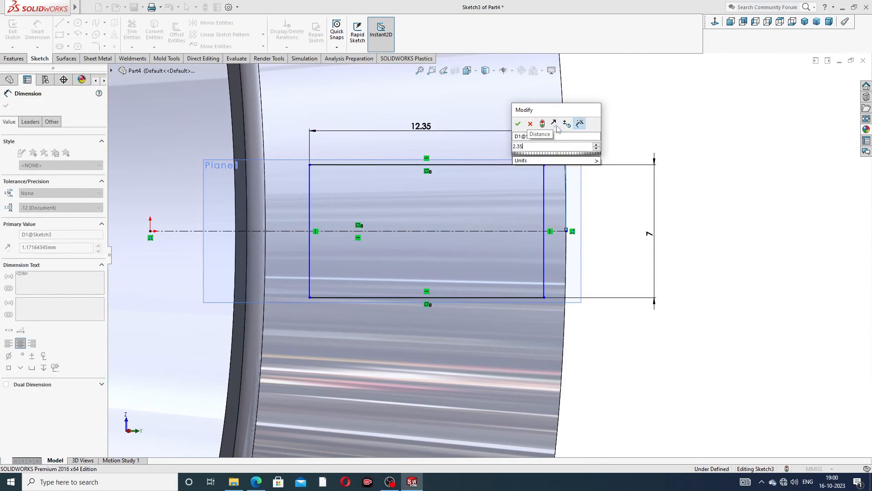
key("Return")
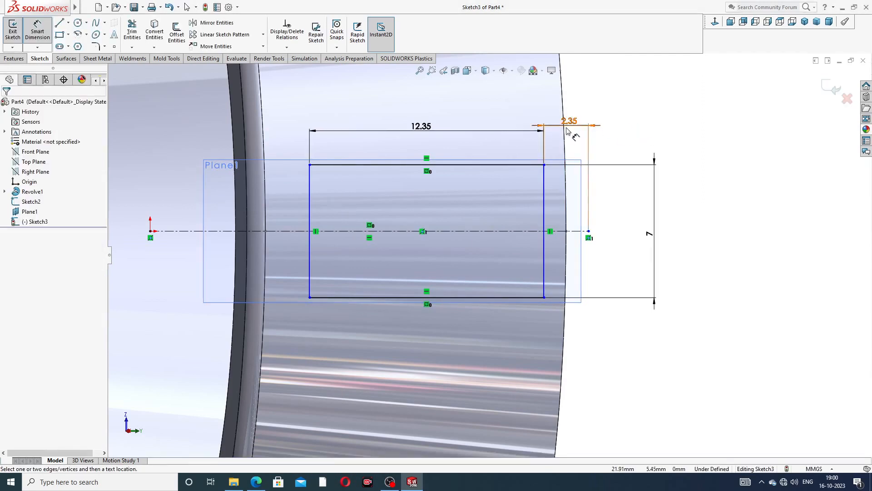
Reposition the 2.35 dimension label near the centerline's endpoint and leave the dimension tool
left_click_drag(567, 130, 583, 131)
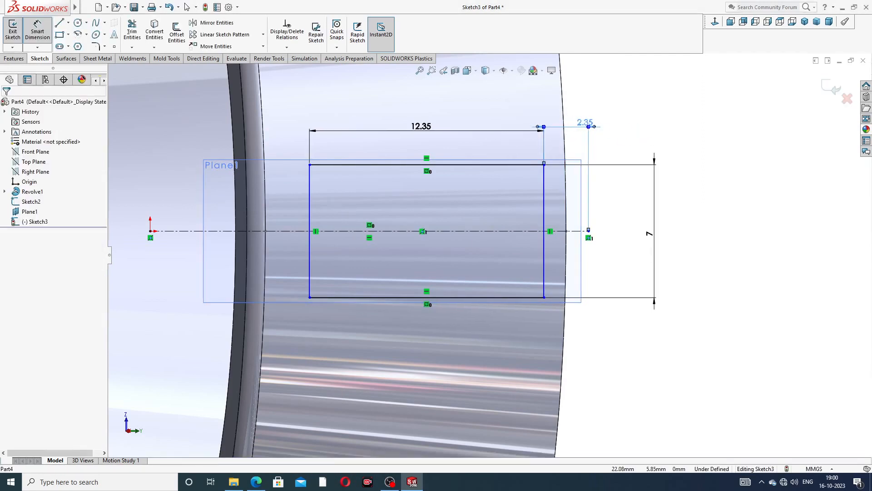
right_click(698, 132)
left_click(716, 136)
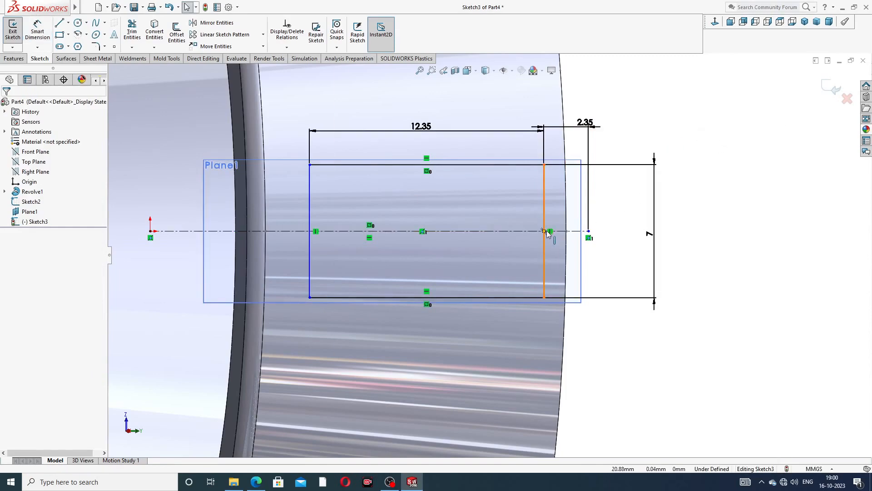
View the sketch straight on and shift the roller window rectangle inward so the centerline's outer endpoint lies on the wide rim's edge
key("z")
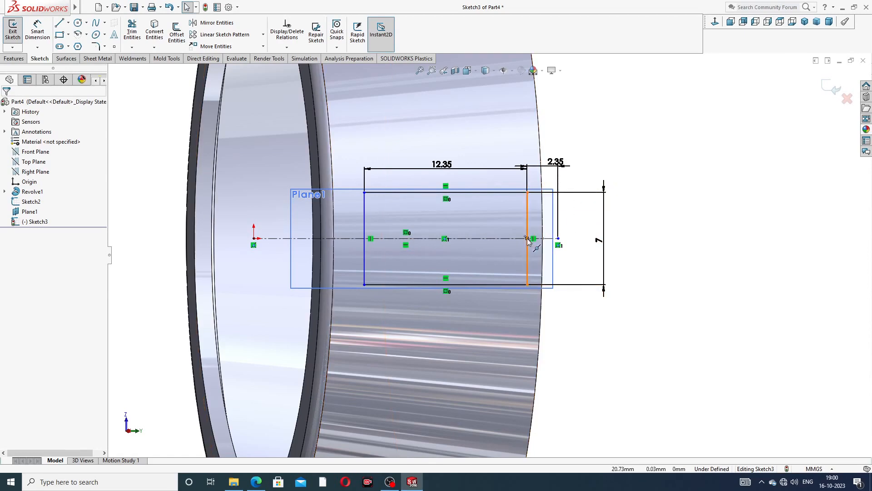
left_click(558, 239)
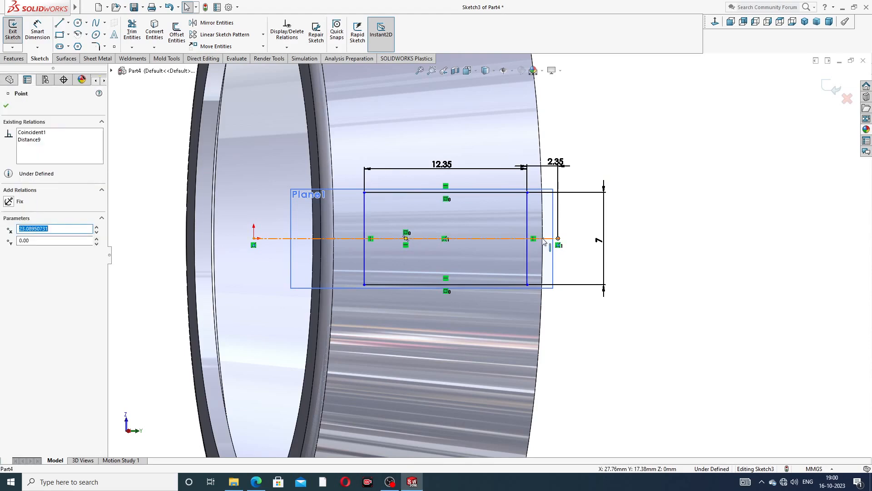
left_click(716, 22)
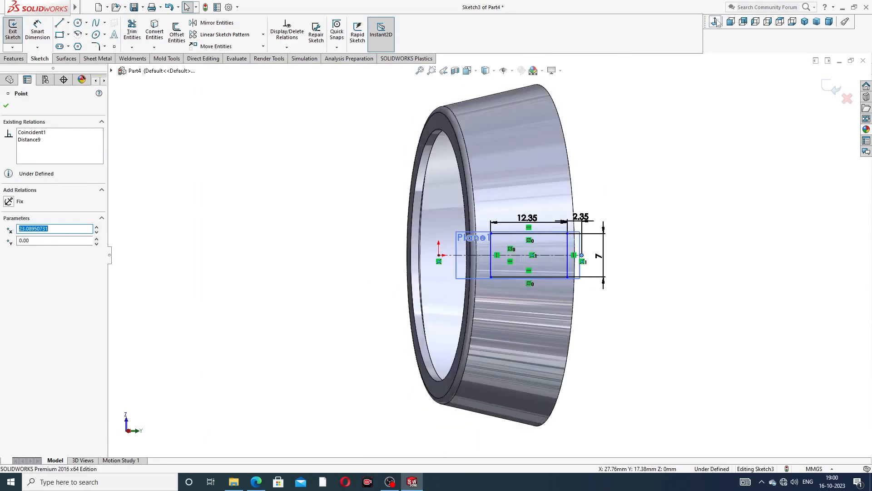
scroll(600, 225, "down", 5)
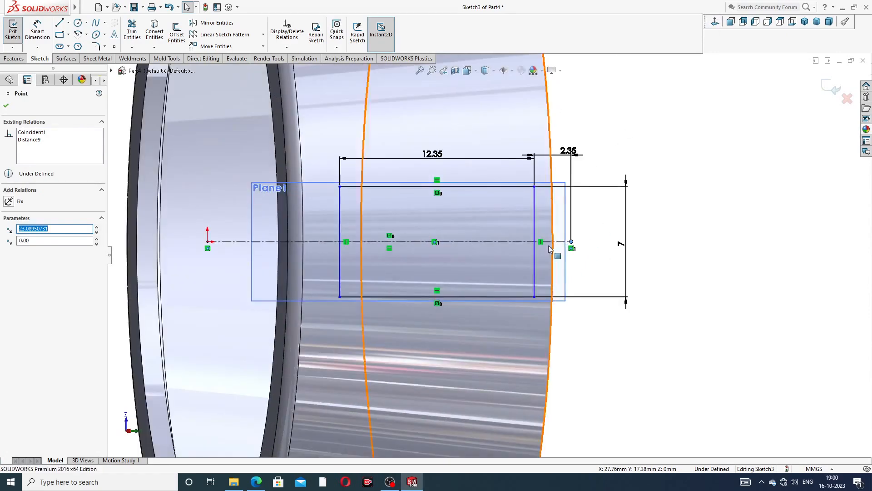
left_click_drag(537, 255, 516, 252)
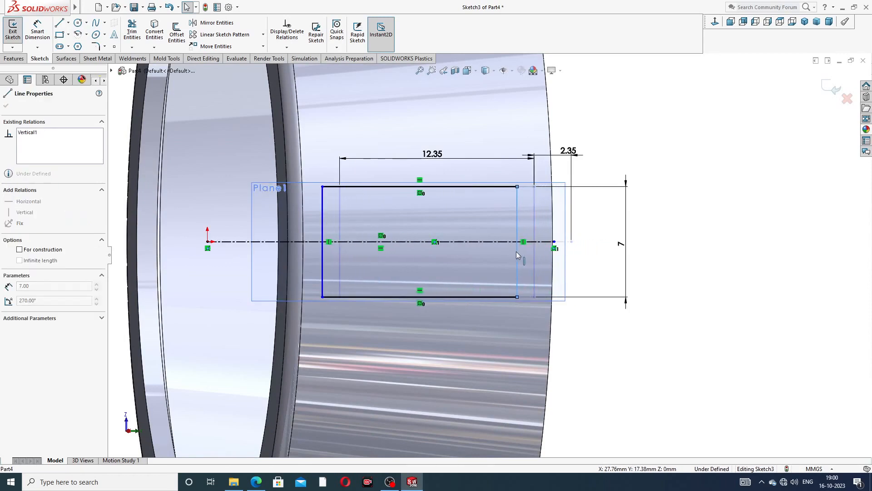
left_click(670, 237)
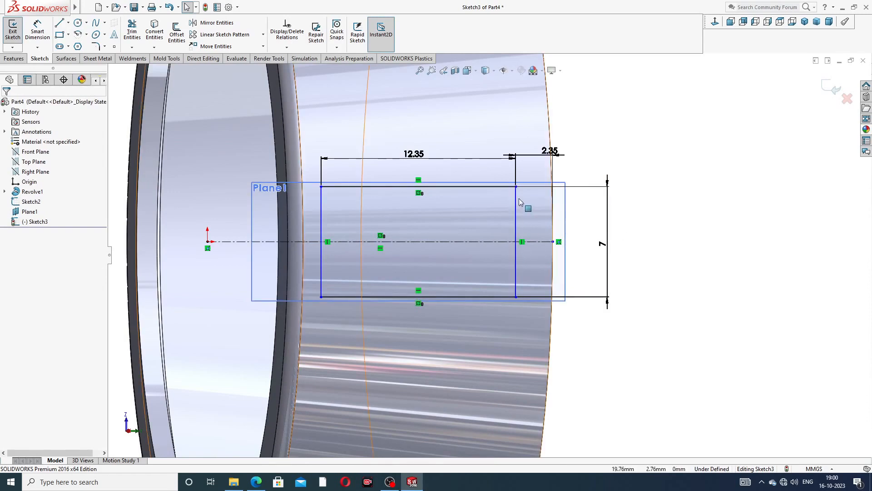
Reposition the 2.35 dimension label outside the wide rim and check the centerline's properties
left_click_drag(548, 153, 584, 148)
left_click(644, 167)
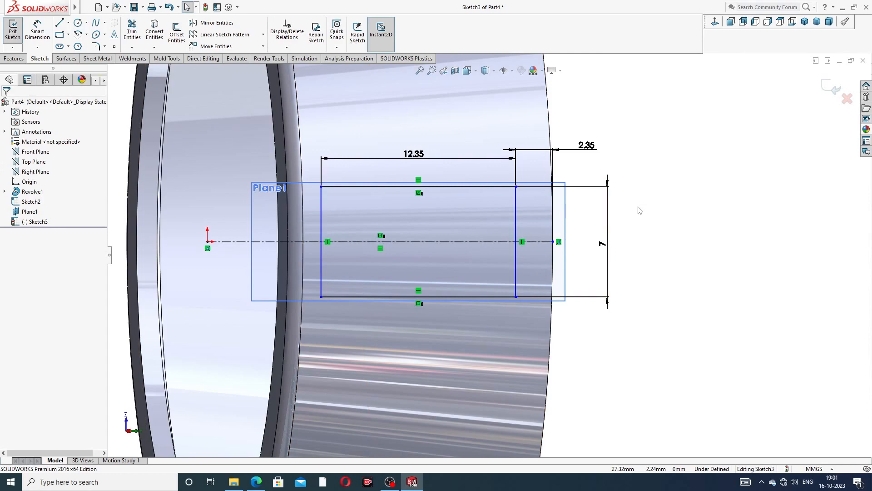
left_click(407, 241)
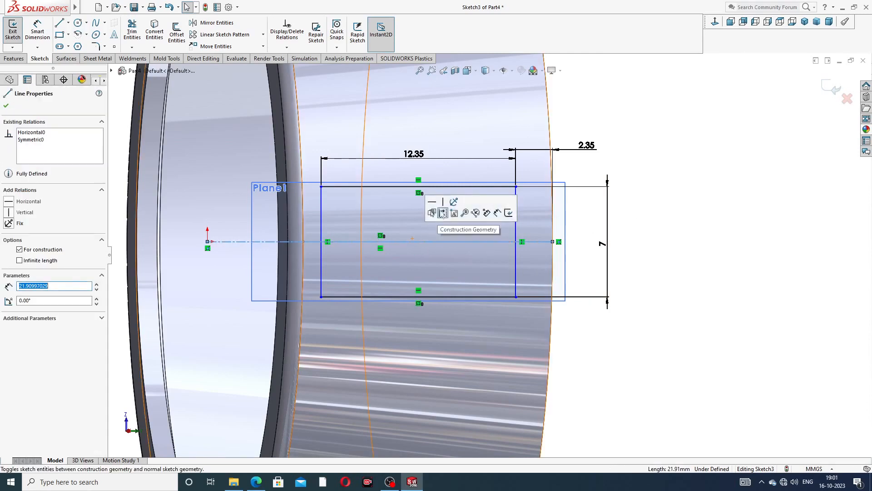
left_click(667, 194)
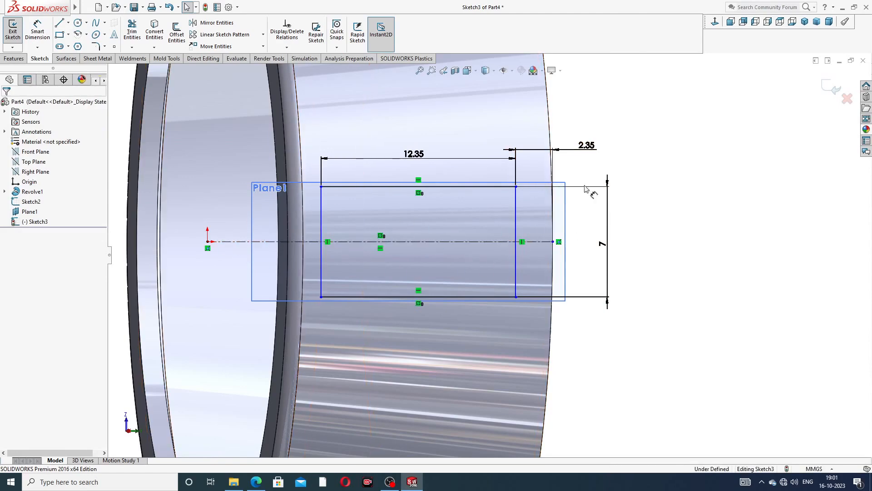
Check the roller window dimensions in the cage's PDF drawing in Edge, then return to SOLIDWORKS and examine the window sketch
left_click(256, 481)
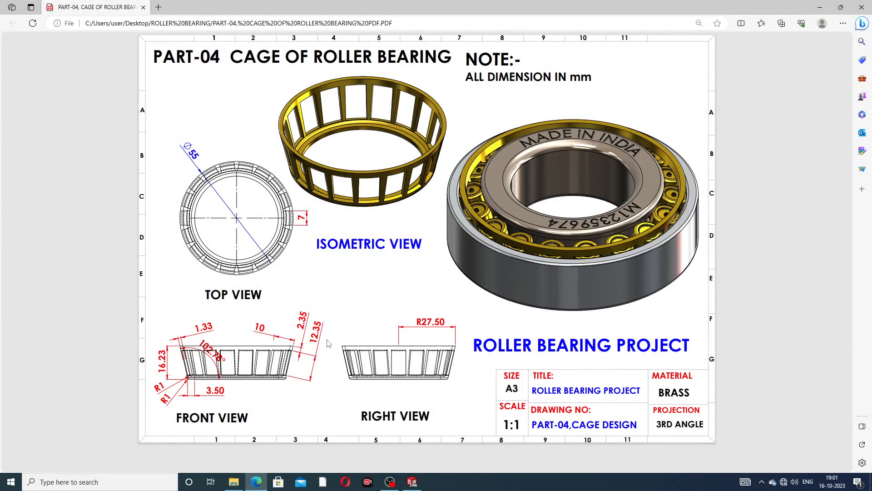
left_click(256, 482)
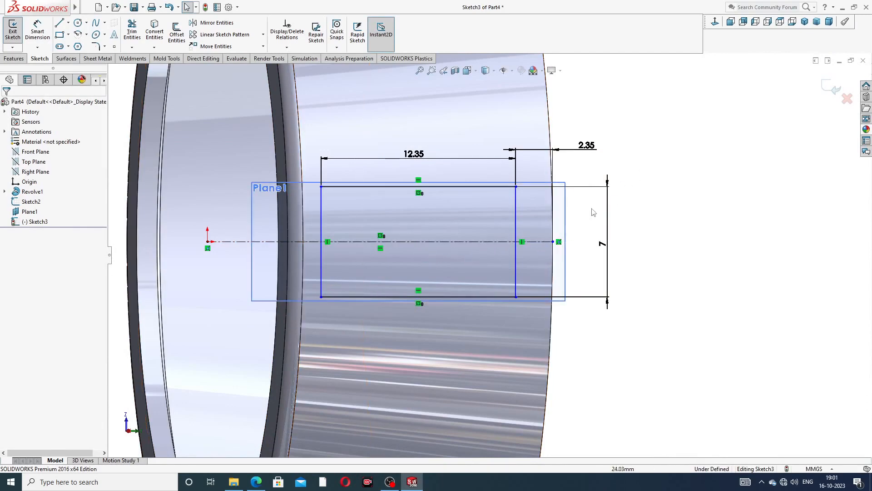
scroll(609, 208, "up", 3)
mouse_move(610, 237)
middle_mouse_down()
mouse_move(677, 227)
mouse_move(689, 239)
mouse_move(488, 261)
mouse_move(615, 240)
mouse_move(607, 241)
mouse_move(612, 254)
middle_mouse_up()
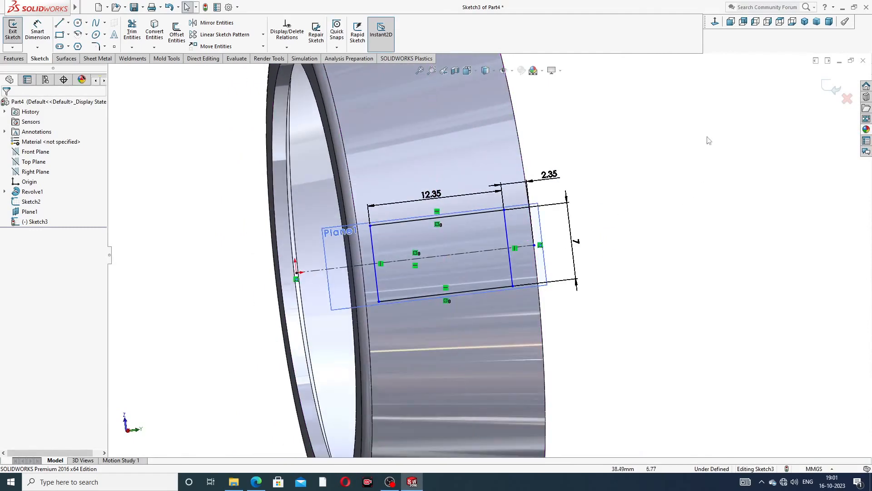
left_click(716, 21)
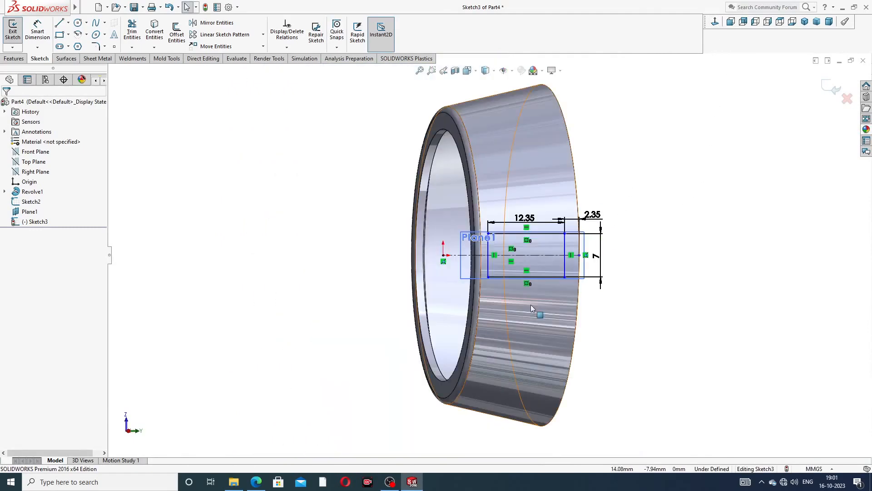
scroll(531, 305, "down", 3)
scroll(534, 282, "down", 2)
scroll(588, 216, "up", 2)
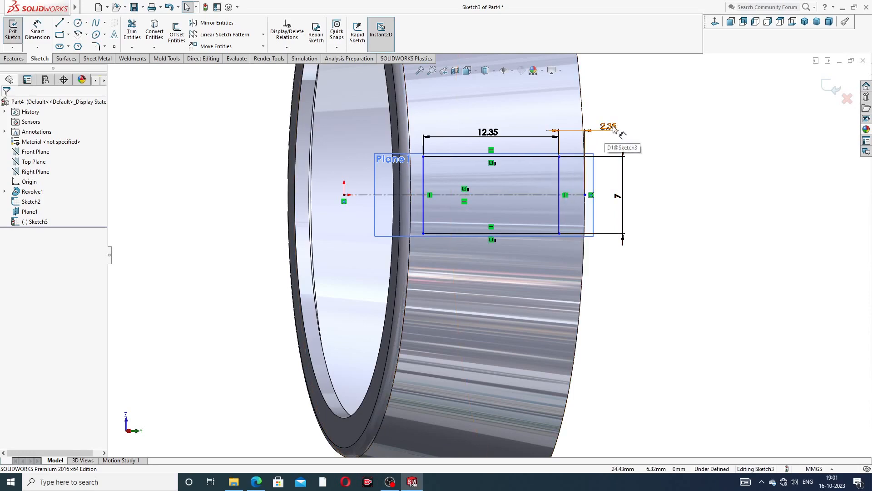
Replace the 2.35 mm dimension with a new 2.35 mm one between the rectangle's nearest edge and the centerline's outer endpoint
left_click(592, 132)
key("Delete")
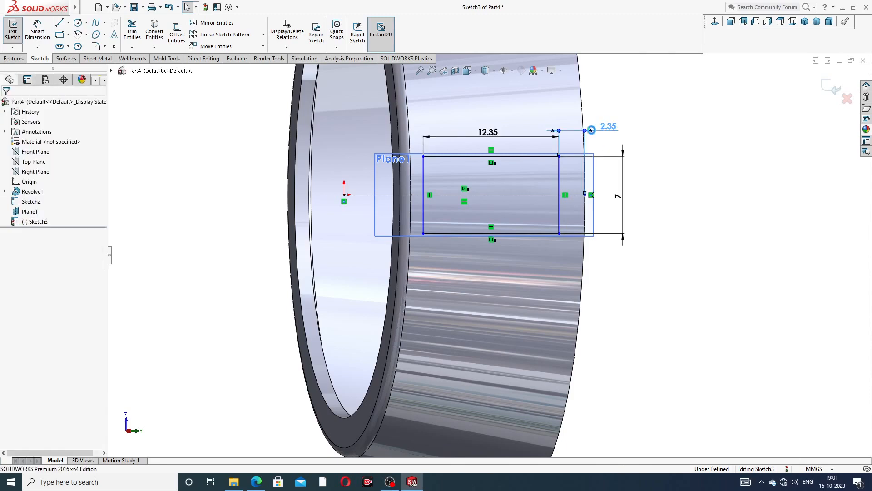
left_click(37, 31)
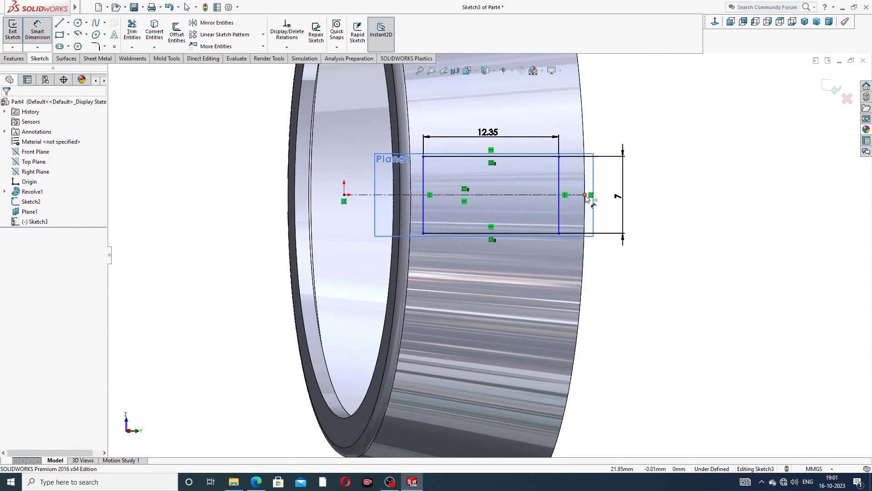
left_click(560, 178)
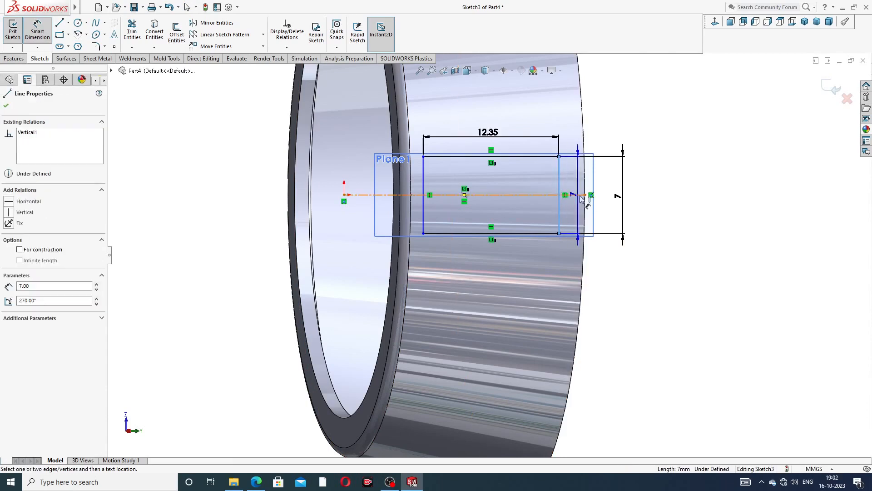
left_click(590, 195)
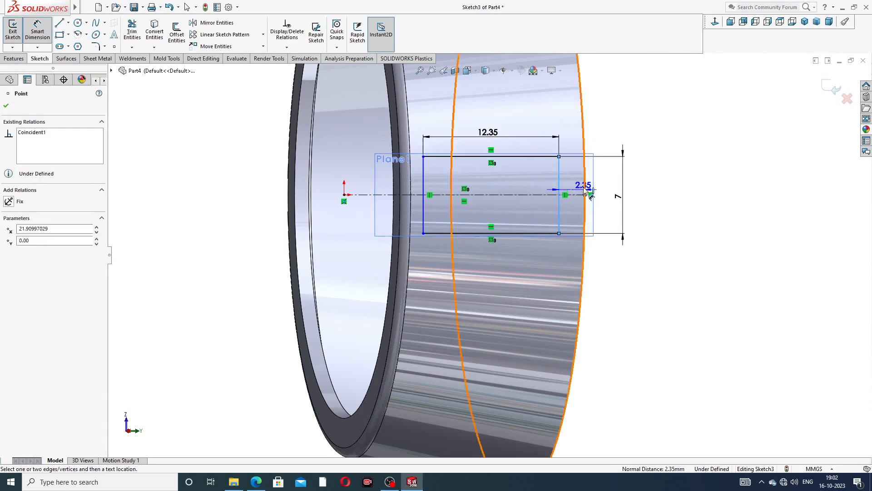
left_click(600, 145)
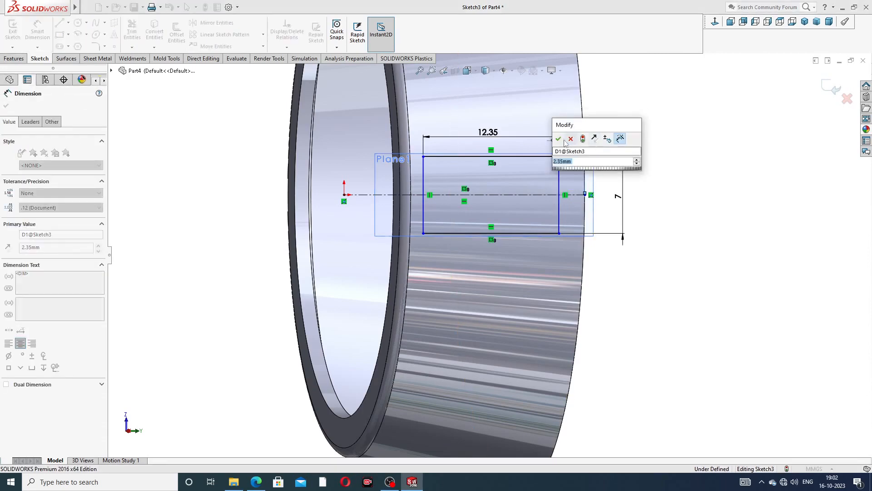
left_click(560, 139)
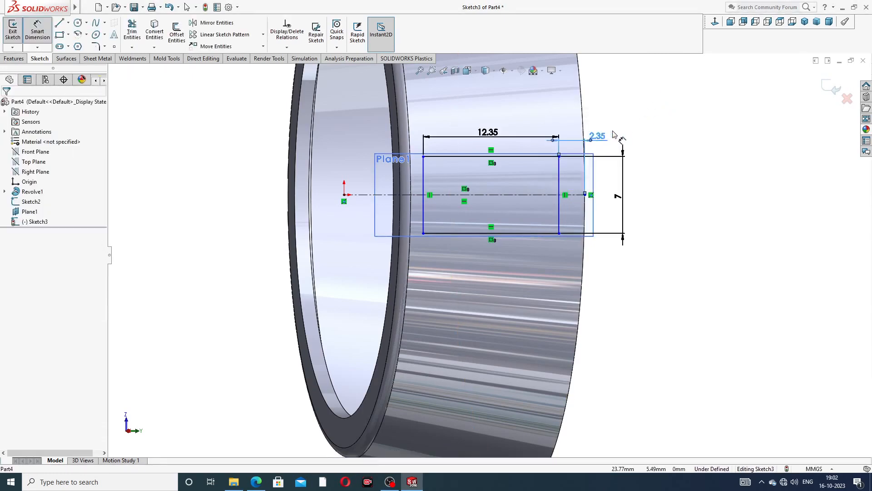
Place the new 2.35 dimension label beyond the wide rim, above the rectangle, and leave the dimension tool
left_click_drag(613, 134, 630, 124)
left_click(676, 140)
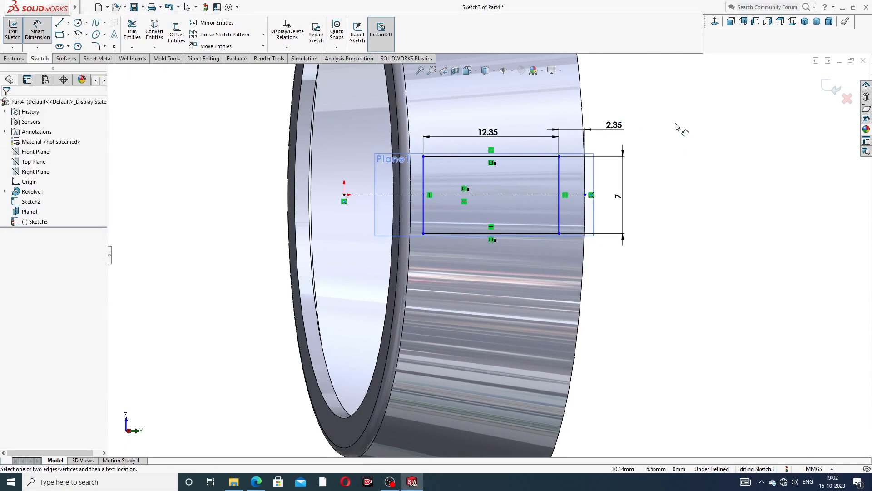
right_click(676, 127)
left_click(706, 137)
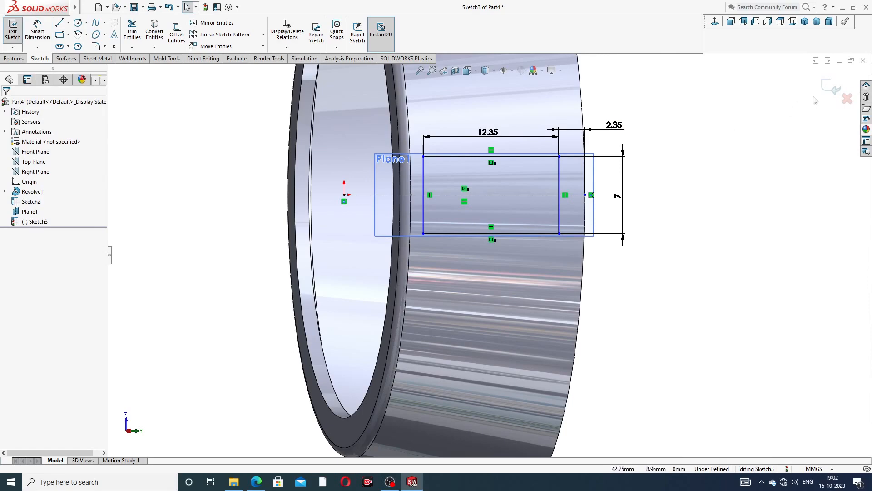
Cut the roller window rectangle through the cage wall with a 10 mm blind Extruded Cut
left_click(14, 58)
left_click(135, 32)
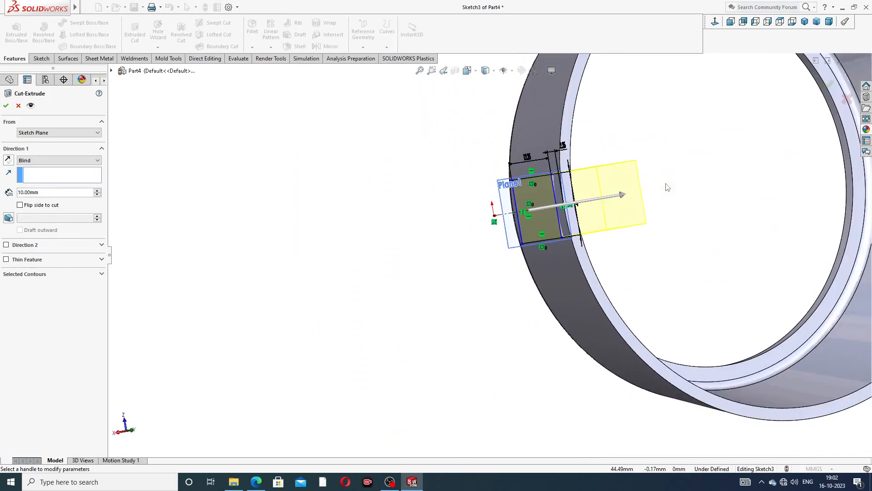
left_click(7, 106)
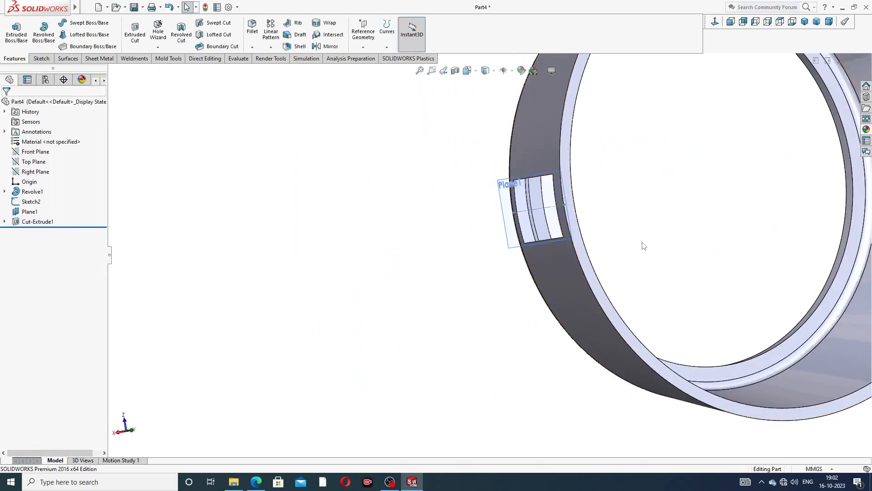
middle_click_drag(642, 246, 606, 231)
scroll(678, 166, "up", 3)
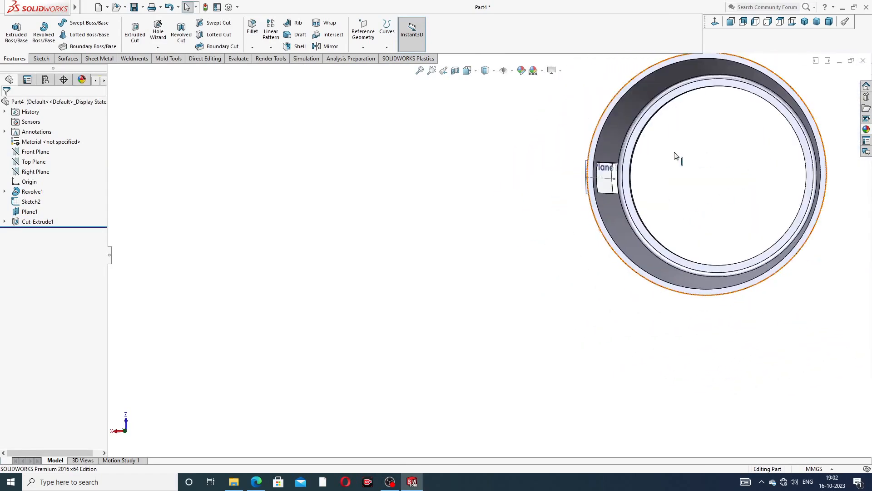
middle_click_drag(676, 156, 773, 164)
scroll(732, 168, "down", 5)
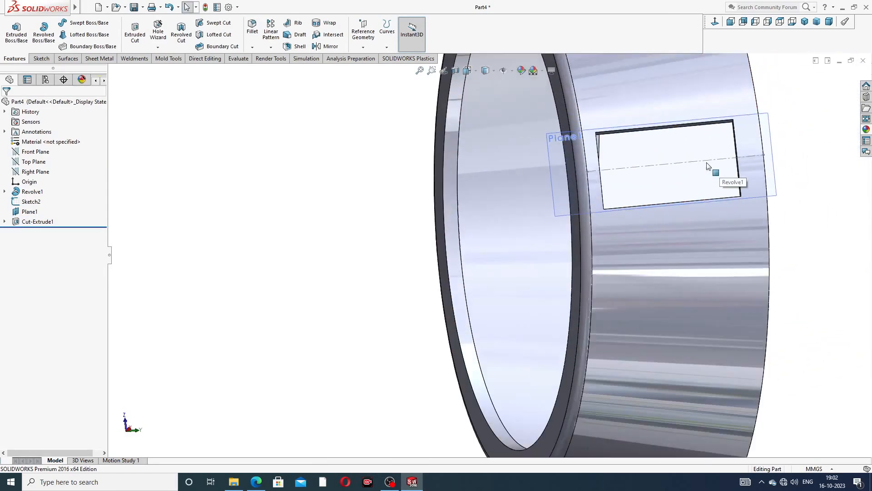
left_click(678, 119)
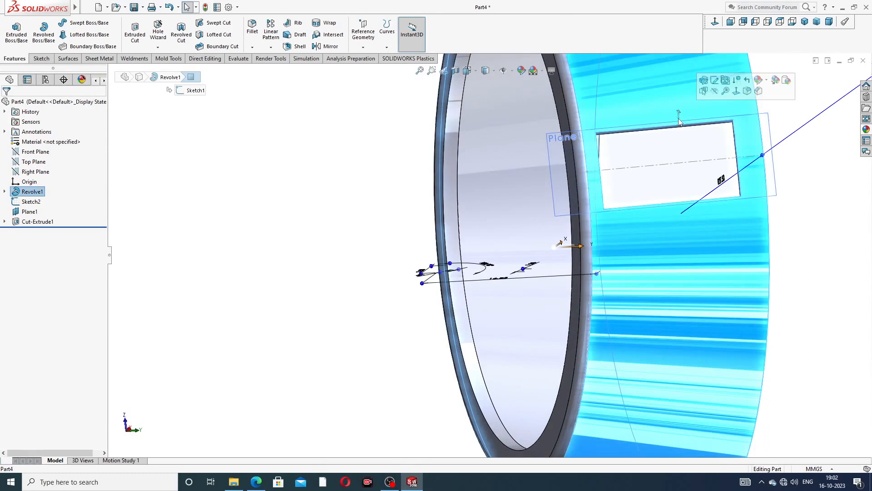
left_click(714, 92)
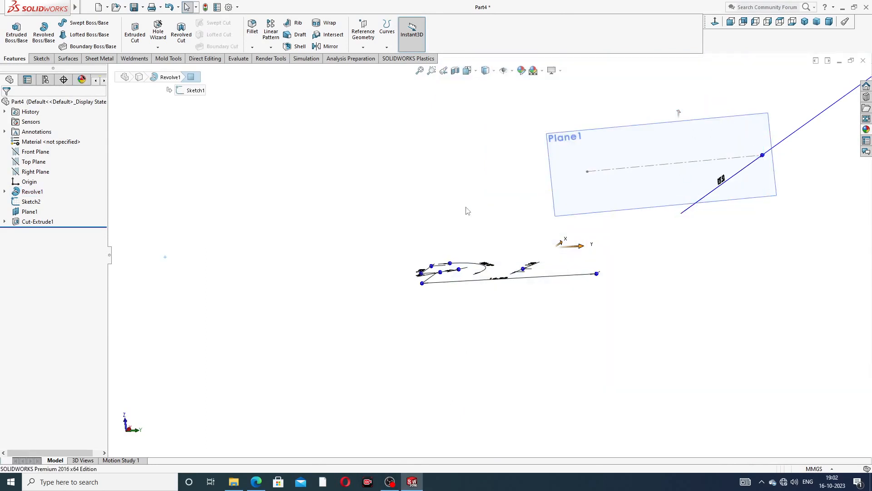
key("ctrl+z")
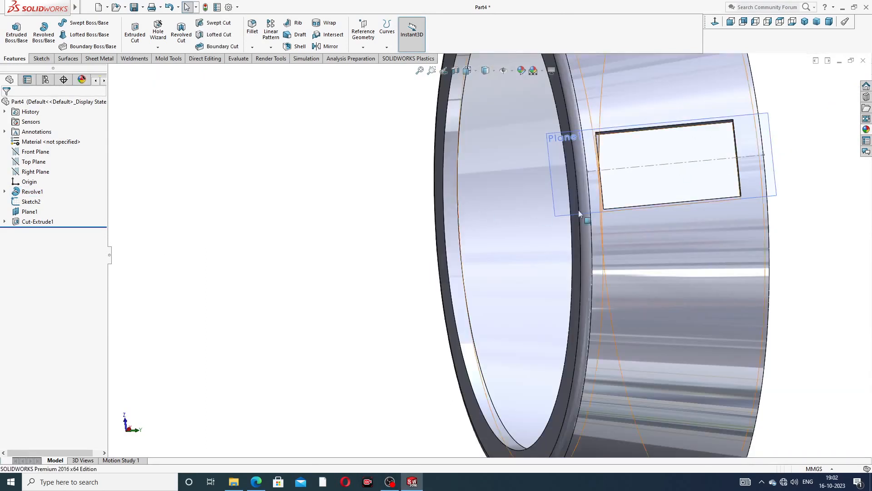
Hide the reference plane and the centerline sketch at the roller window
left_click(778, 128)
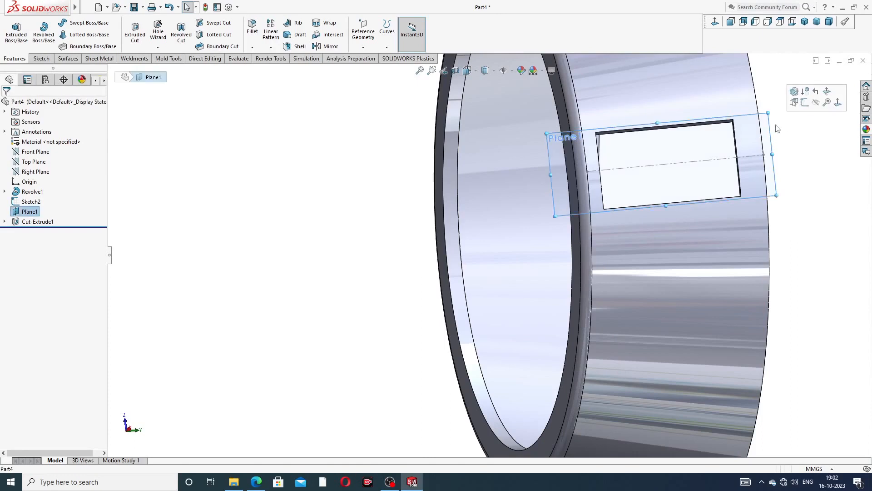
left_click(819, 107)
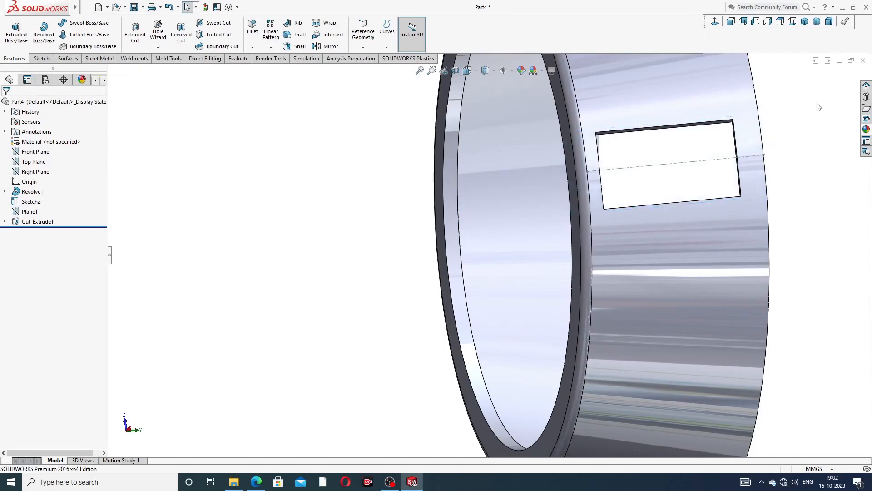
left_click(753, 154)
left_click(792, 157)
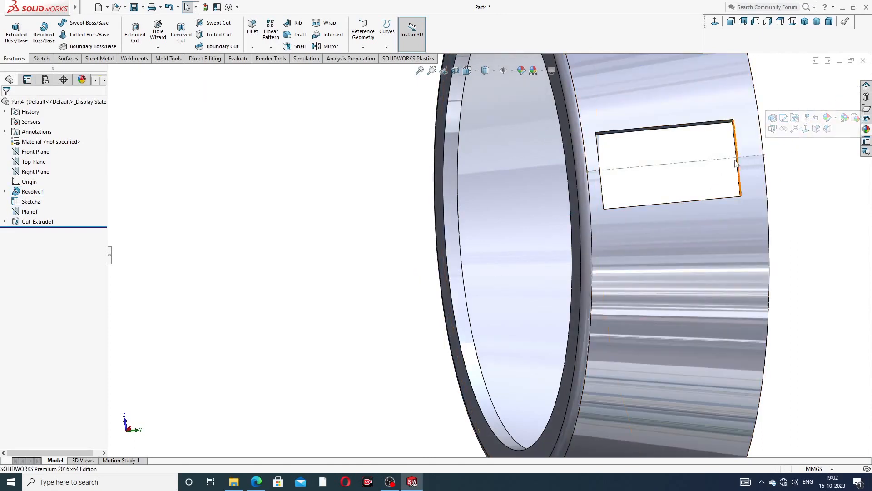
left_click(712, 161)
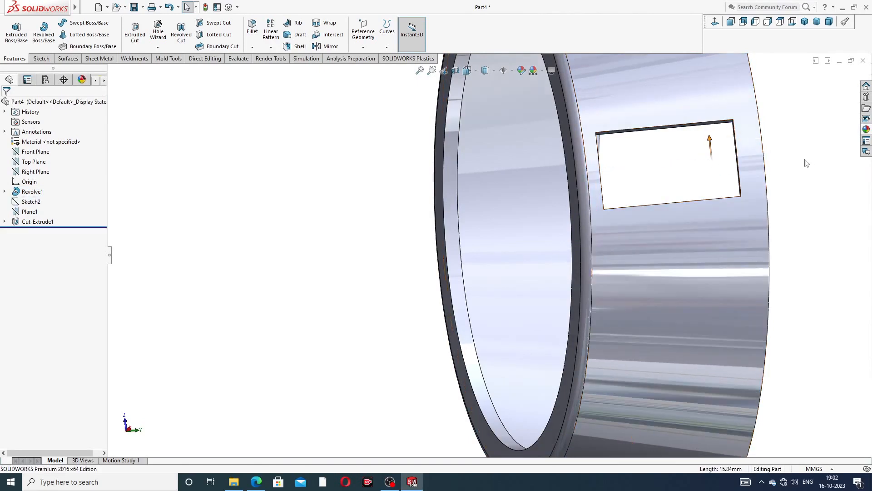
scroll(636, 156, "up", 6)
middle_click_drag(636, 157, 603, 175)
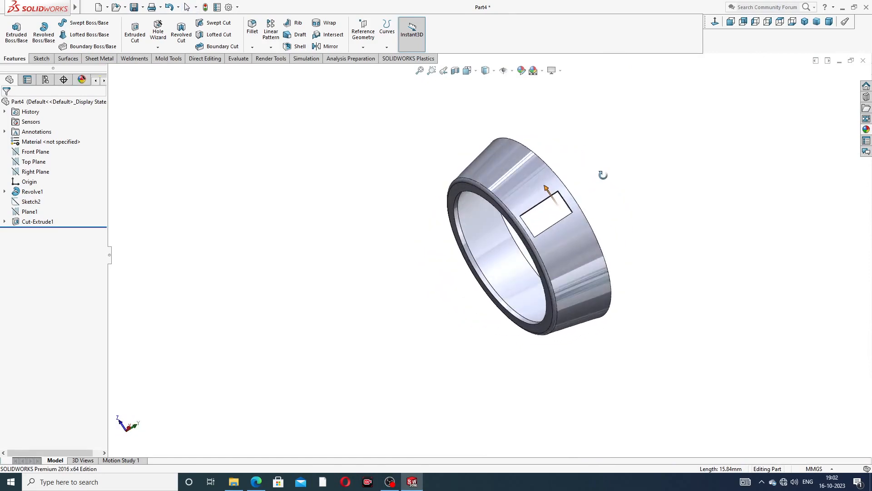
scroll(548, 228, "down", 2)
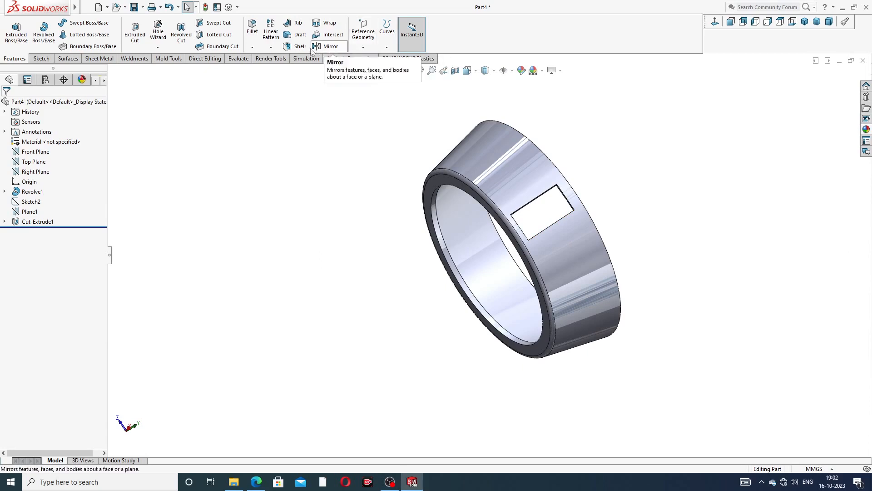
Circular-pattern the roller window cut with 18 equally spaced instances over 360 degrees, using the cage's inner ring face as direction reference
left_click(272, 48)
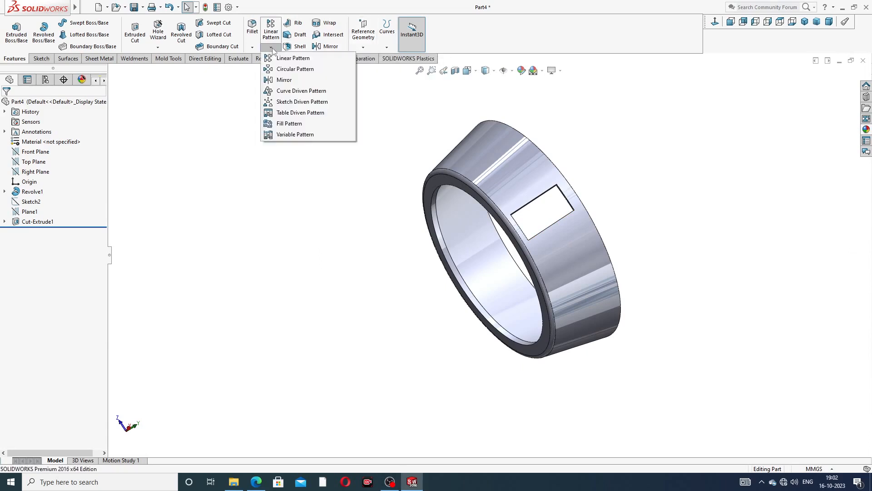
left_click(296, 70)
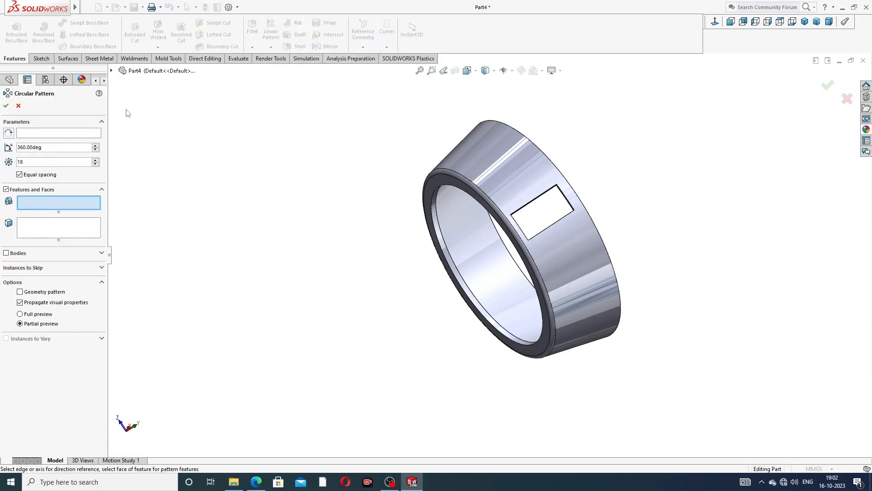
left_click(112, 71)
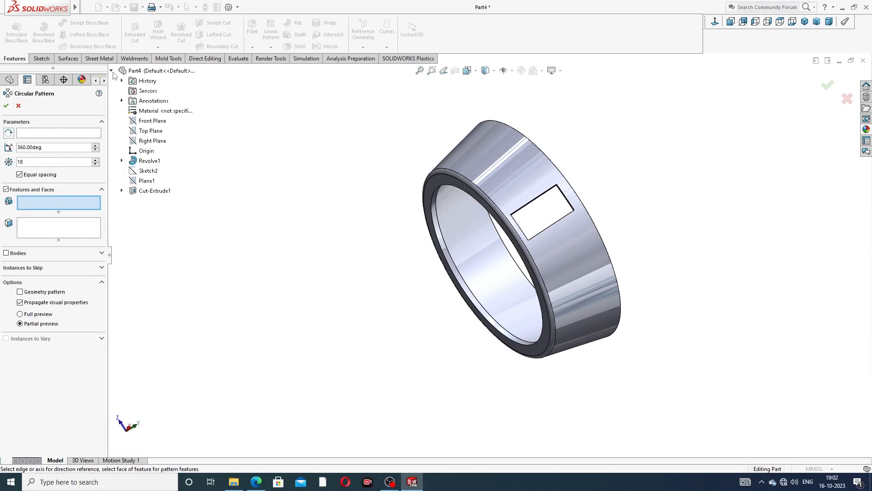
left_click(154, 191)
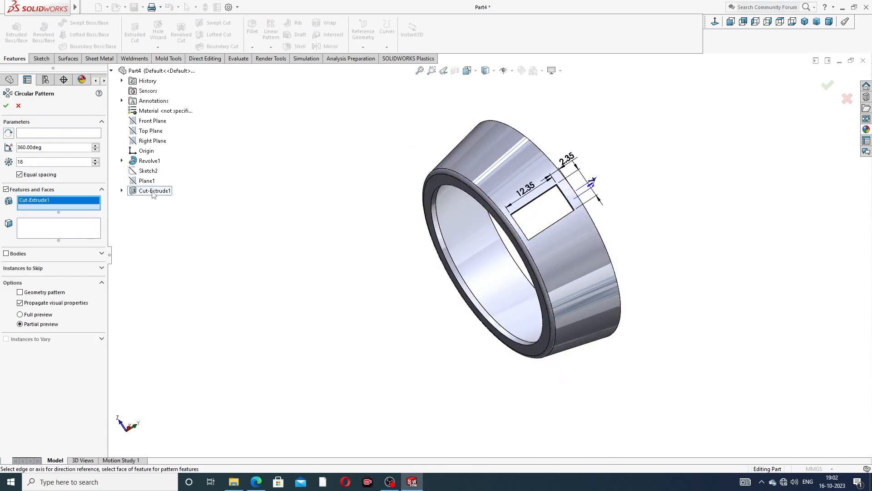
left_click(66, 134)
scroll(479, 248, "down", 2)
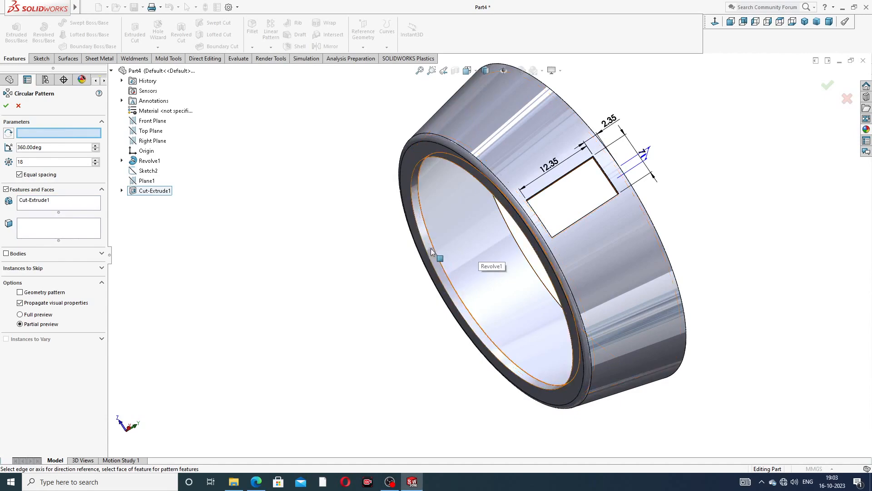
scroll(430, 249, "up", 2)
left_click(429, 249)
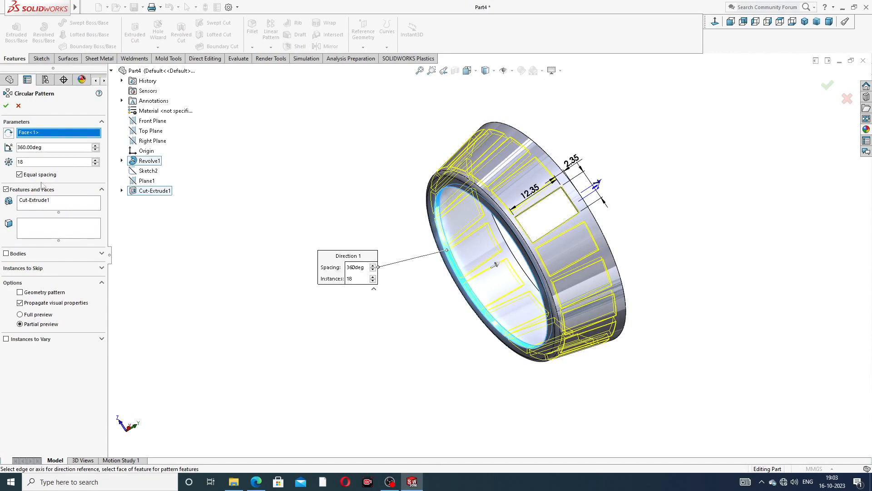
left_click(7, 106)
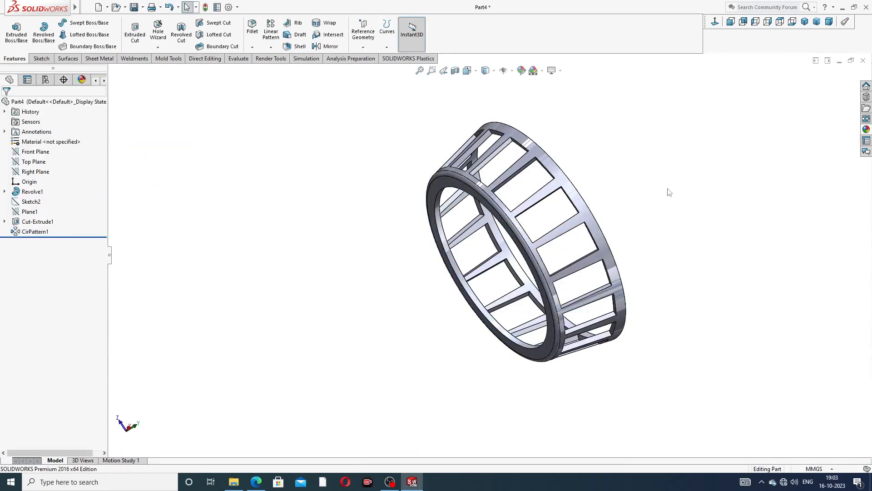
Apply the polished brass appearance to the whole bearing cage
middle_click_drag(670, 192, 709, 247)
scroll(525, 189, "down", 3)
scroll(507, 204, "up", 2)
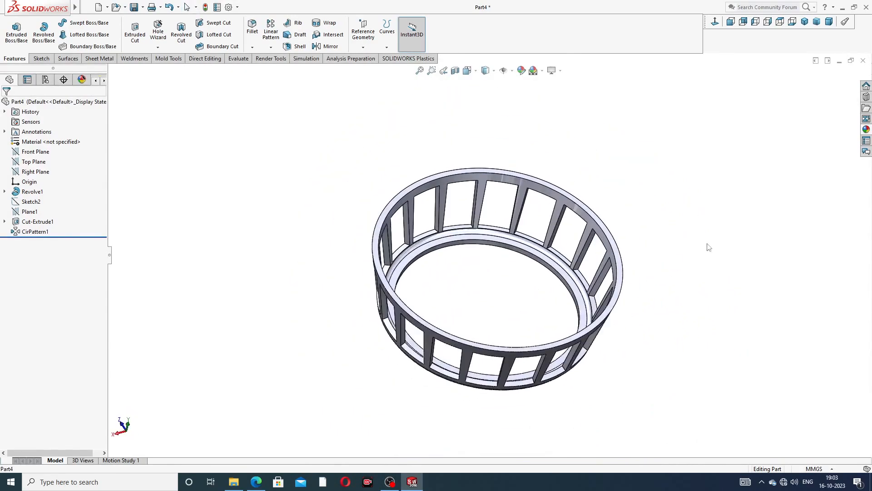
left_click(866, 130)
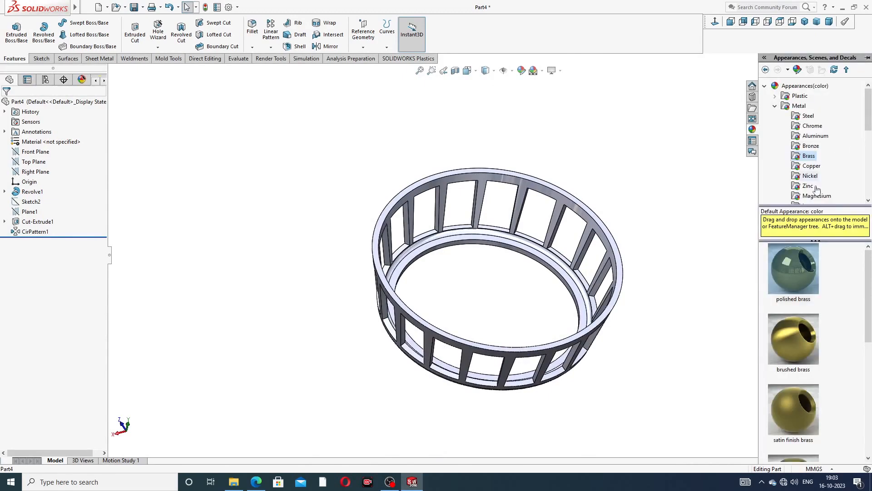
double_click(798, 260)
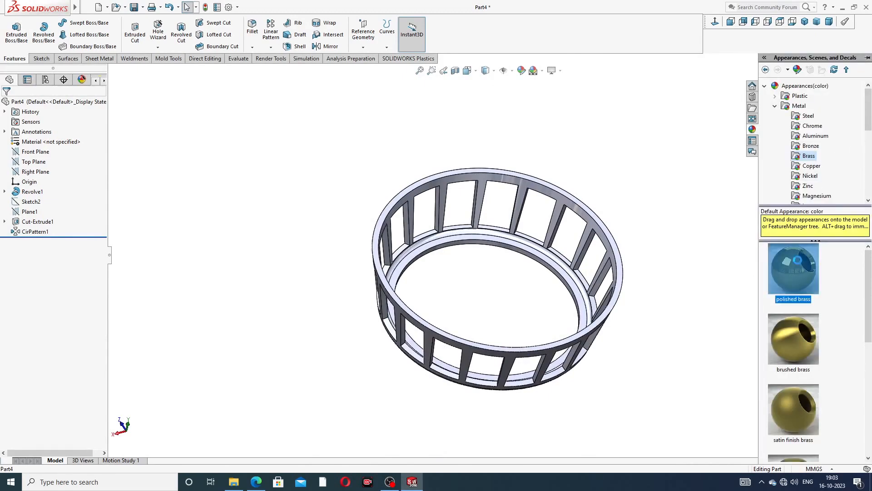
left_click(676, 265)
scroll(472, 312, "down", 3)
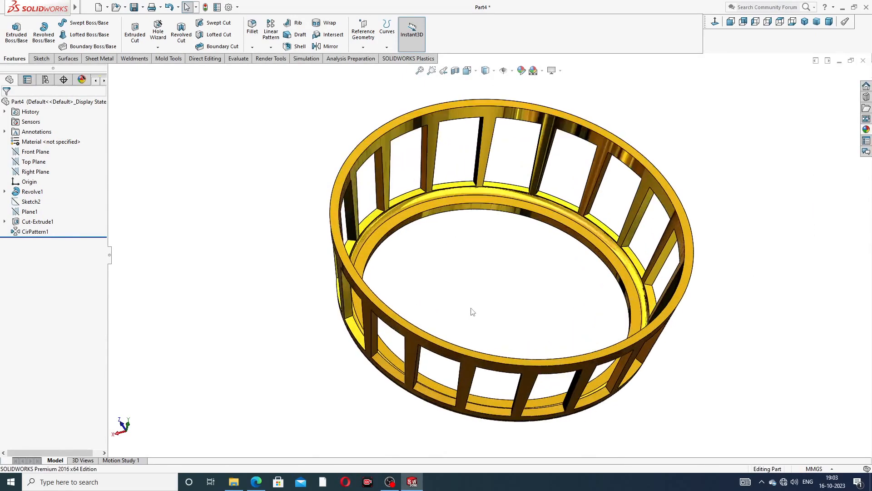
middle_click_drag(510, 358, 506, 279)
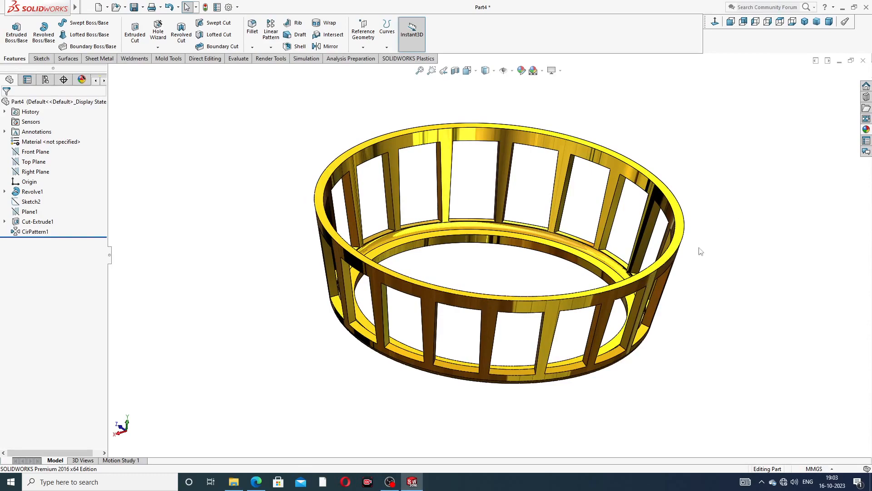
middle_click_drag(700, 252, 682, 244)
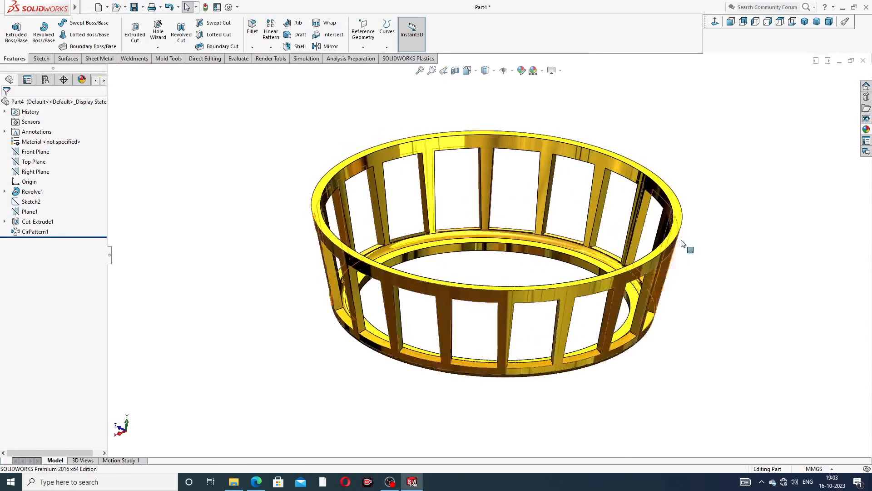
left_click(805, 21)
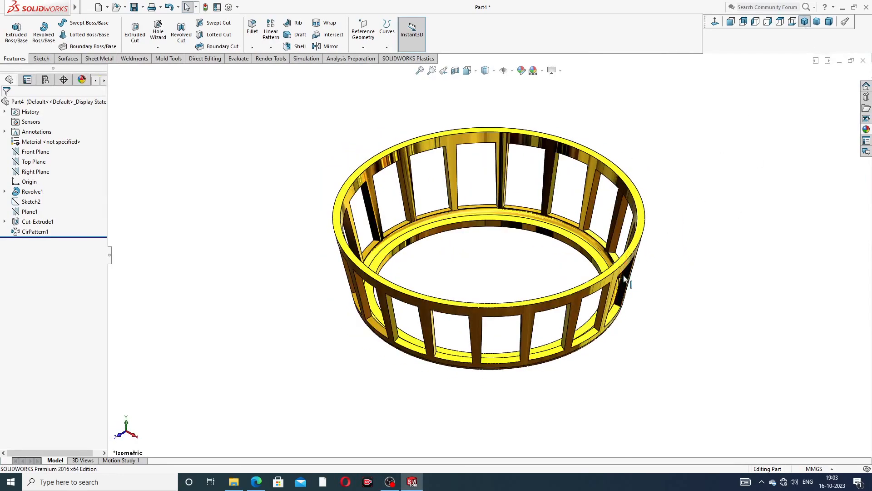
middle_click_drag(625, 278, 618, 320)
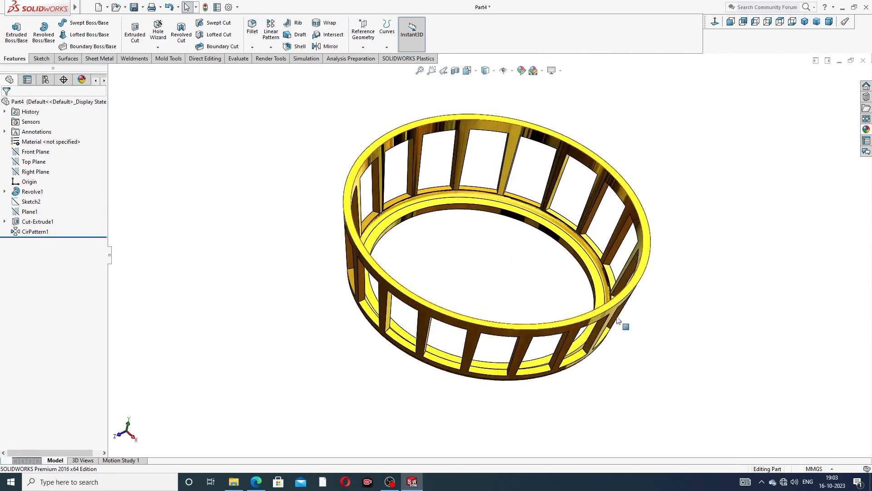
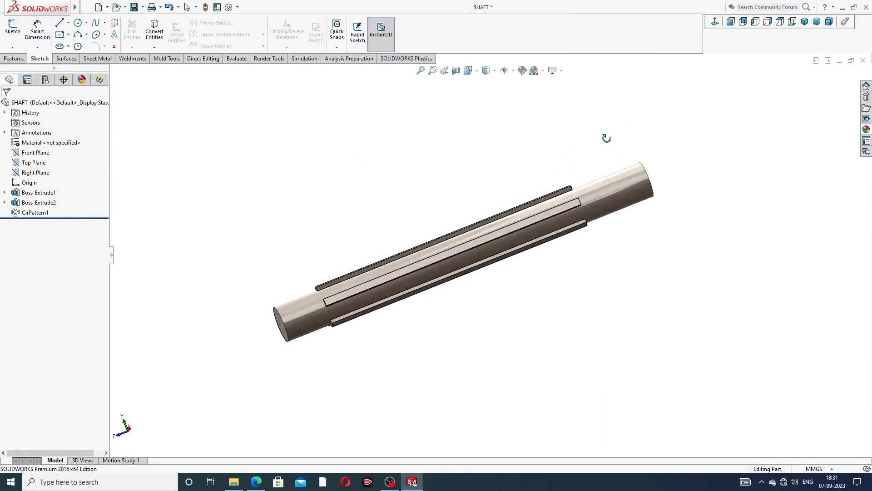
Close the open splined shaft part
scroll(490, 238, "down", 2)
scroll(654, 202, "up", 2)
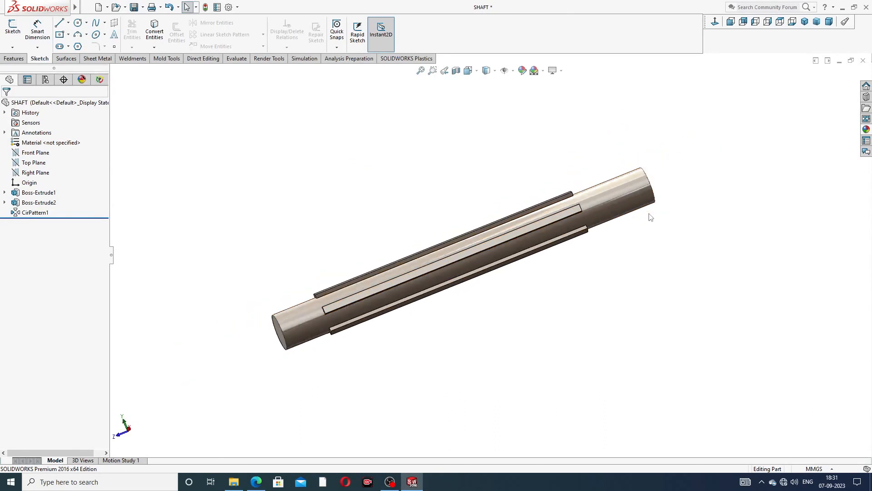
scroll(433, 224, "down", 1)
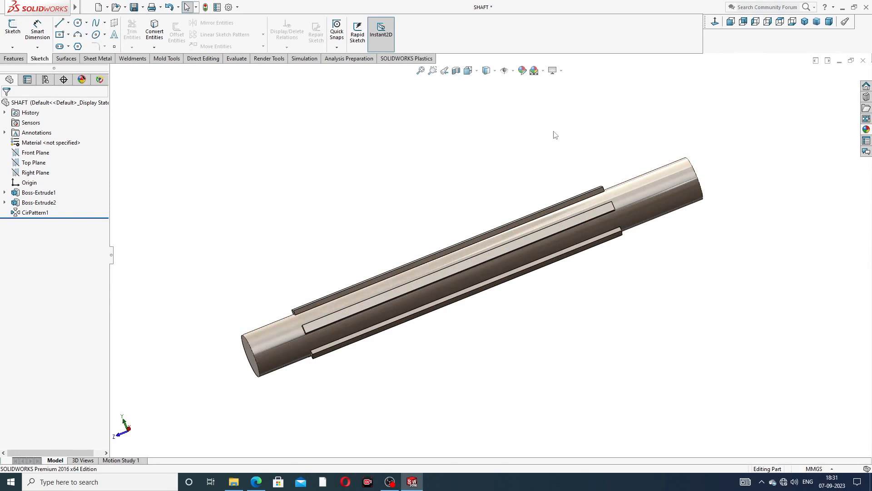
left_click(864, 61)
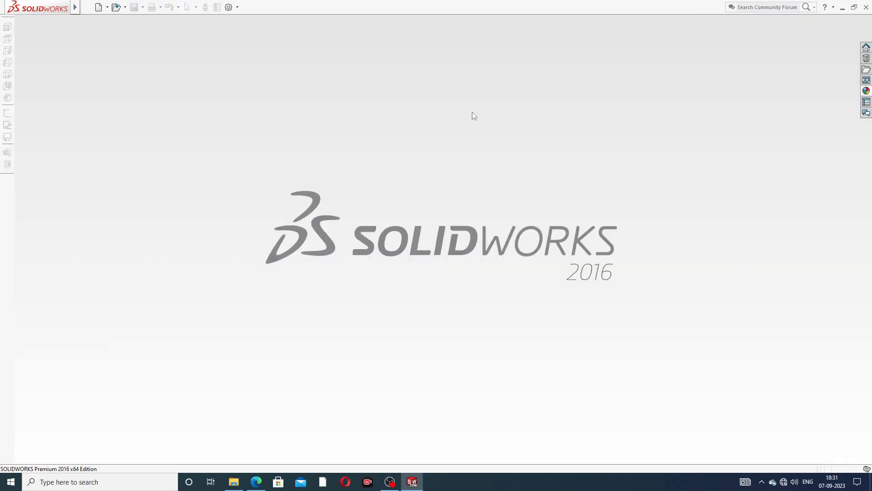
Create a new part document and set its scene to Plain White
left_click(84, 8)
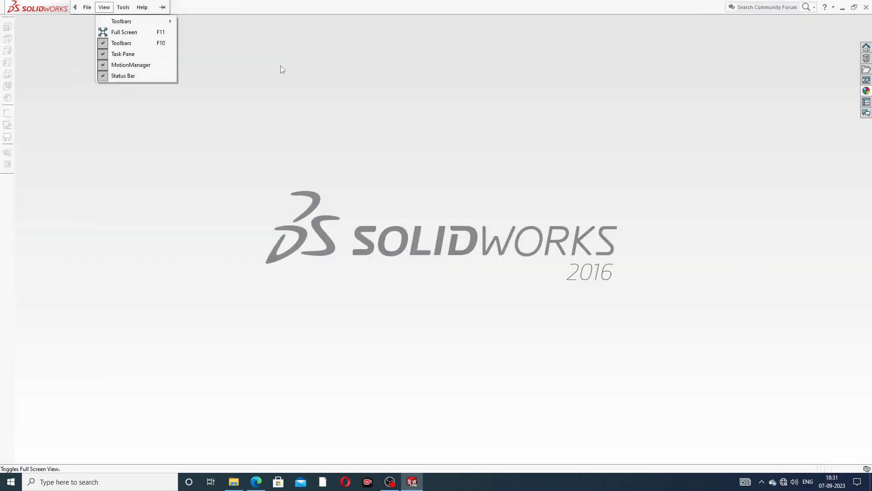
left_click(280, 66)
left_click(98, 7)
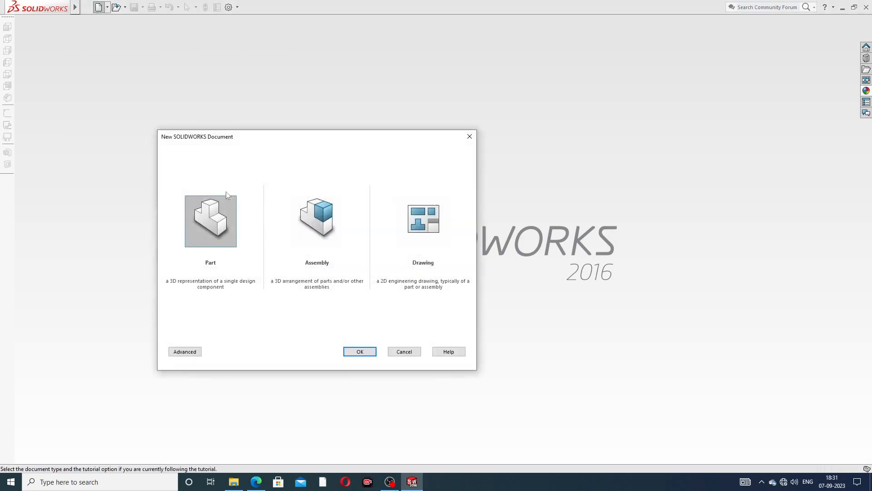
left_click(360, 351)
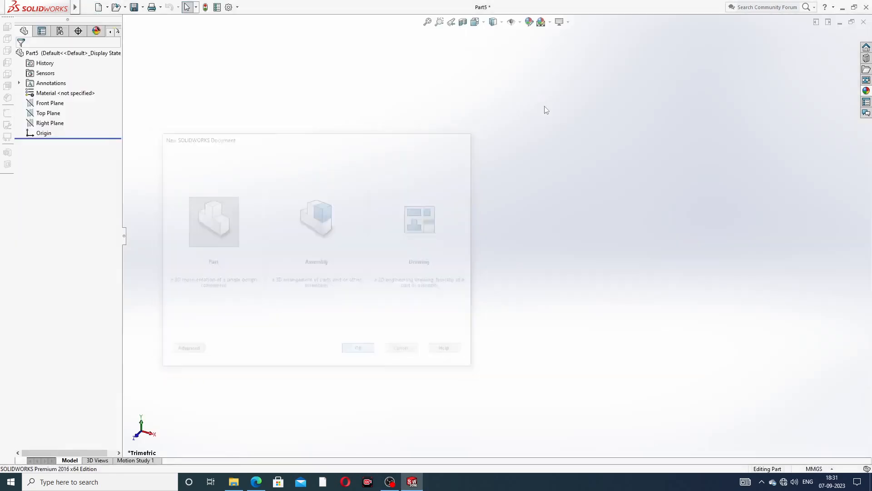
left_click(545, 72)
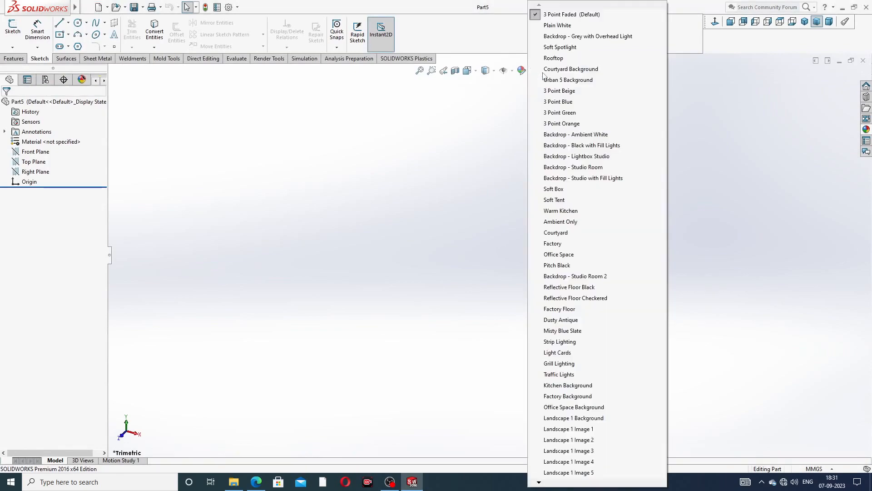
left_click(557, 25)
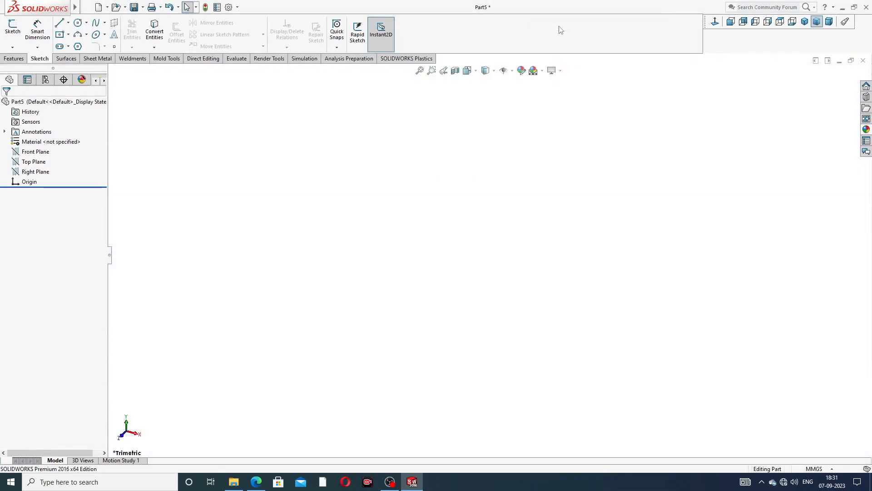
Set the part's image quality to the highest resolution for both shaded/draft and wireframe display in the document properties
left_click(229, 8)
left_click(330, 87)
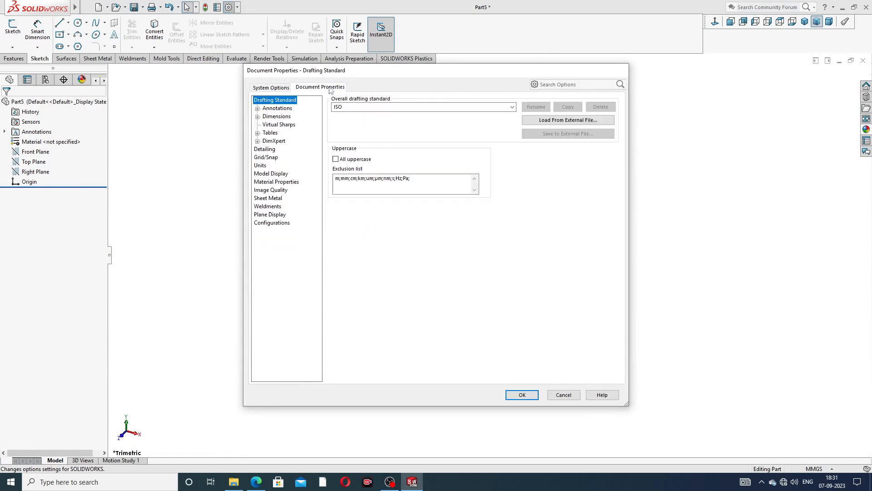
left_click(274, 190)
left_click_drag(408, 113, 504, 126)
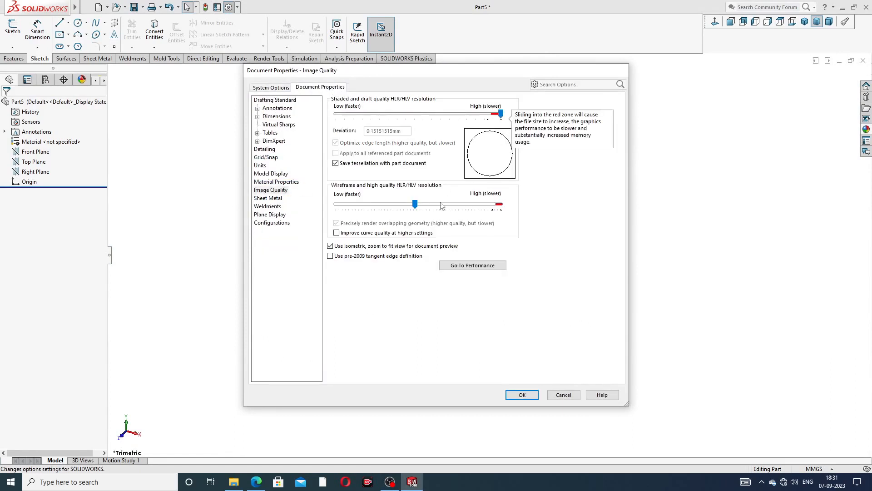
left_click_drag(414, 205, 501, 205)
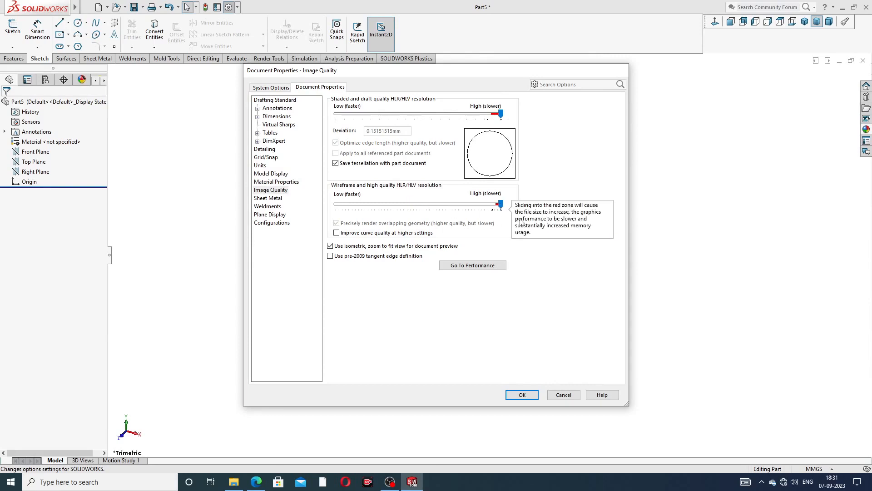
left_click(522, 395)
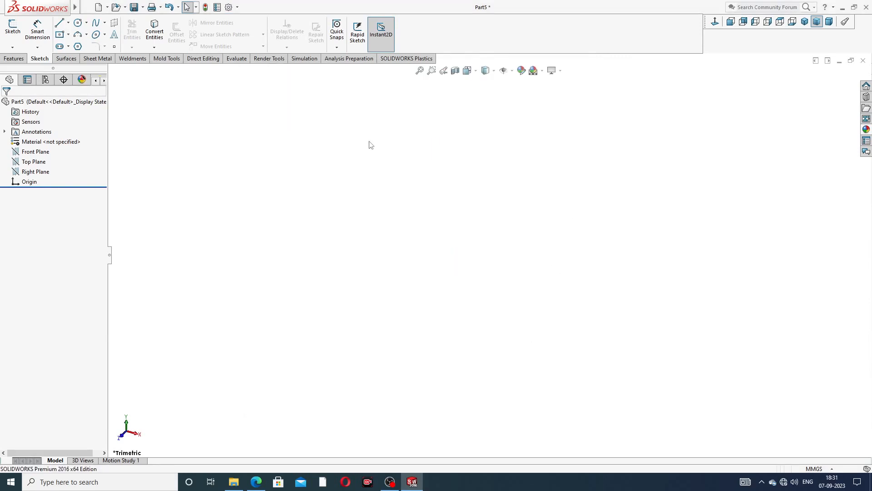
left_click(542, 70)
Consult the shaft's PDF drawing in the browser, and sketch a circle of about 32 mm radius on the Front Plane, centered on the origin
left_click(257, 481)
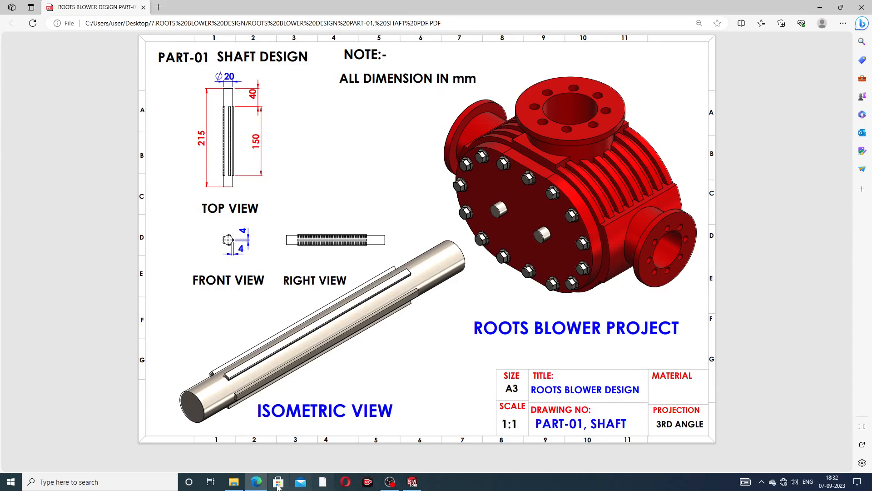
left_click(257, 483)
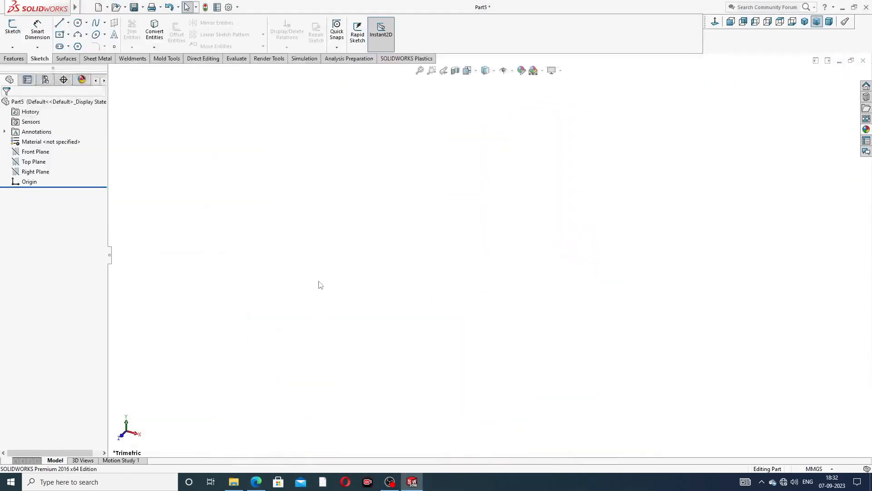
left_click(38, 154)
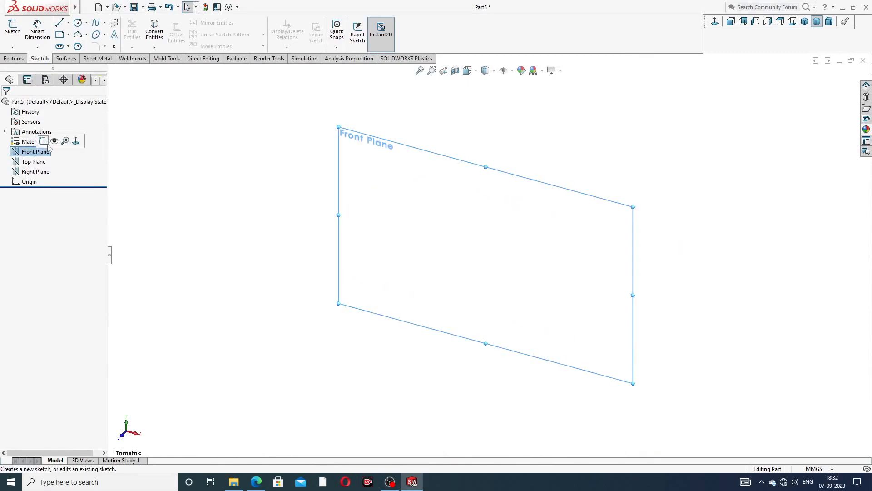
left_click(43, 142)
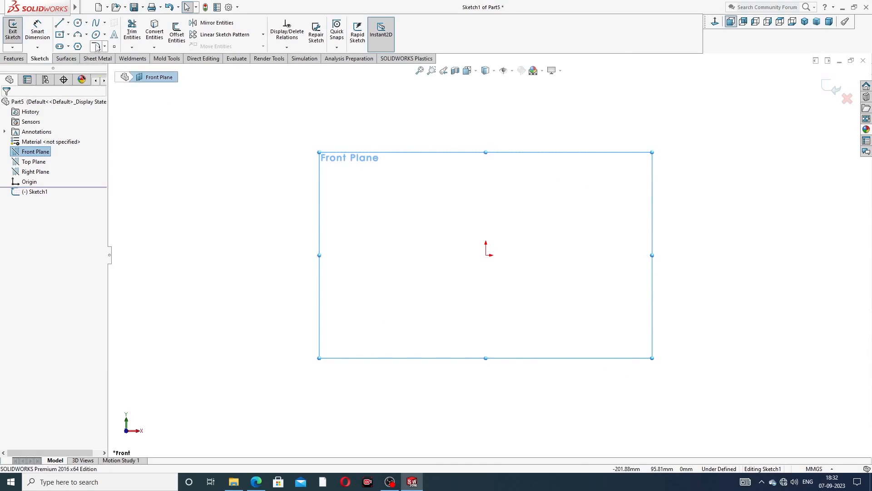
left_click(78, 22)
left_click(486, 255)
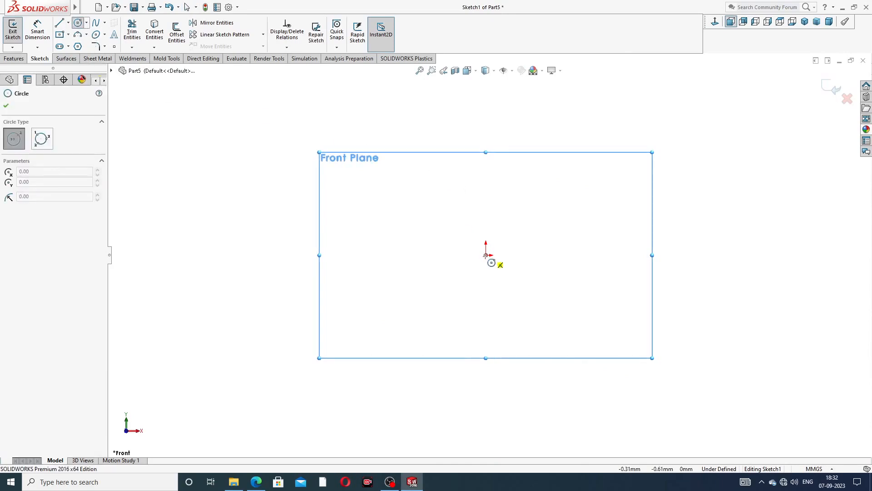
left_click(524, 210)
right_click(553, 181)
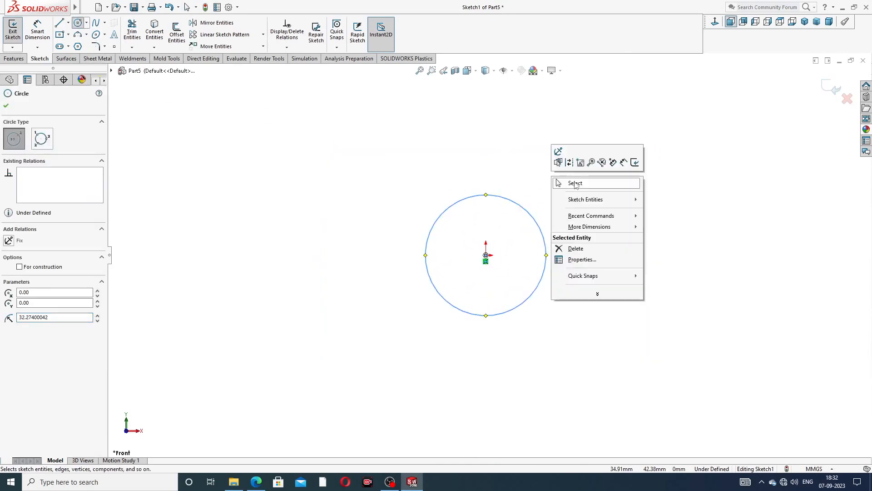
left_click(573, 181)
Dimension the circle's diameter as 20 mm
left_click(38, 31)
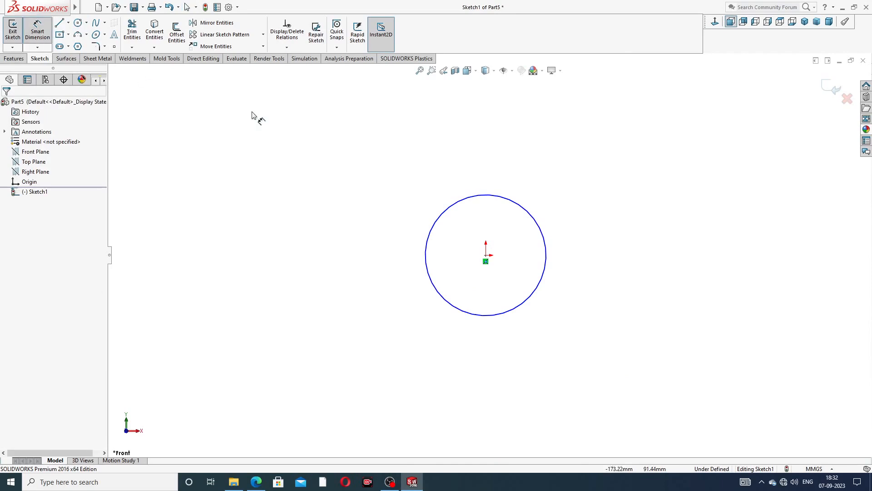
left_click(528, 214)
left_click(552, 183)
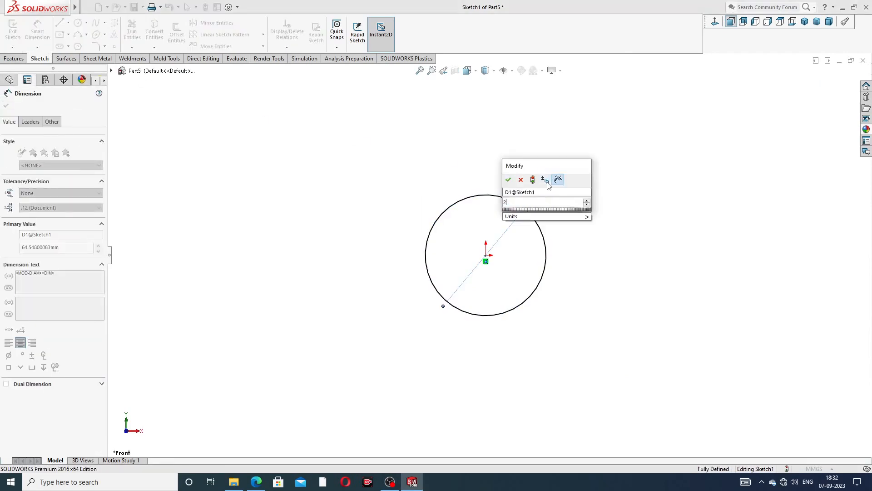
type("20")
key("Return")
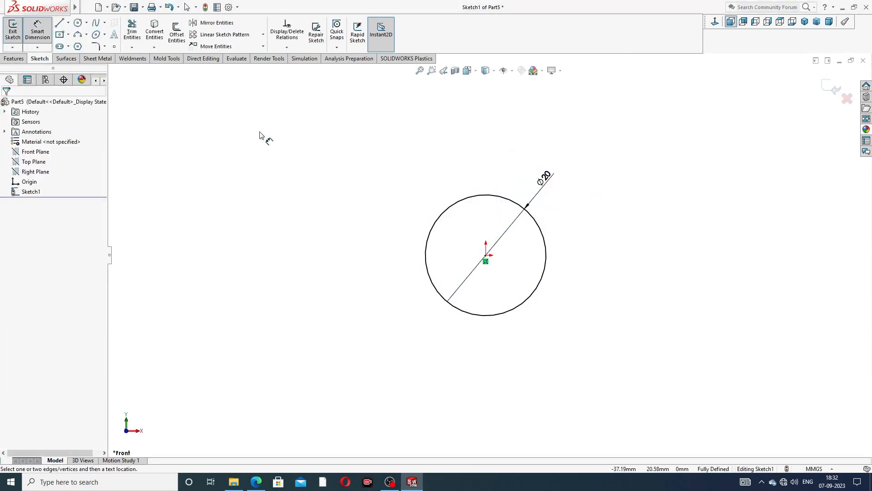
right_click(265, 136)
left_click(280, 136)
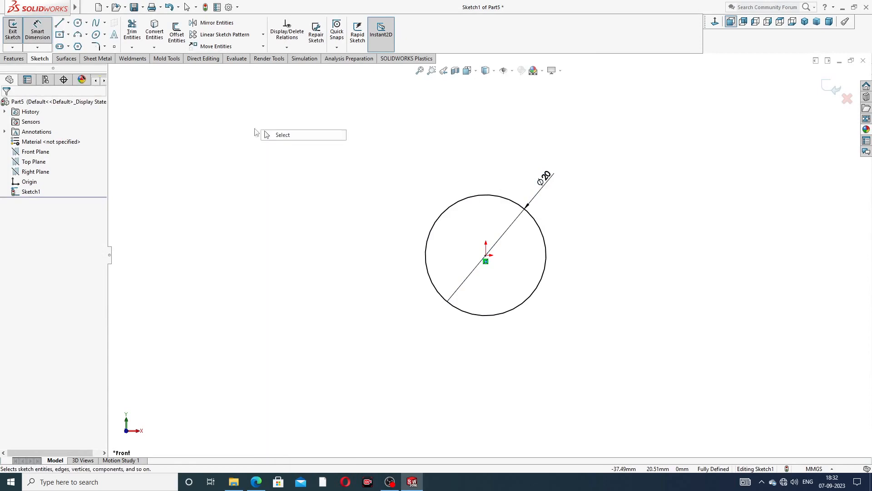
Sketch a center rectangle of about 8.3 by 6.5 mm, centered on the circle's right quadrant point level with the origin
left_click(68, 36)
left_click(80, 58)
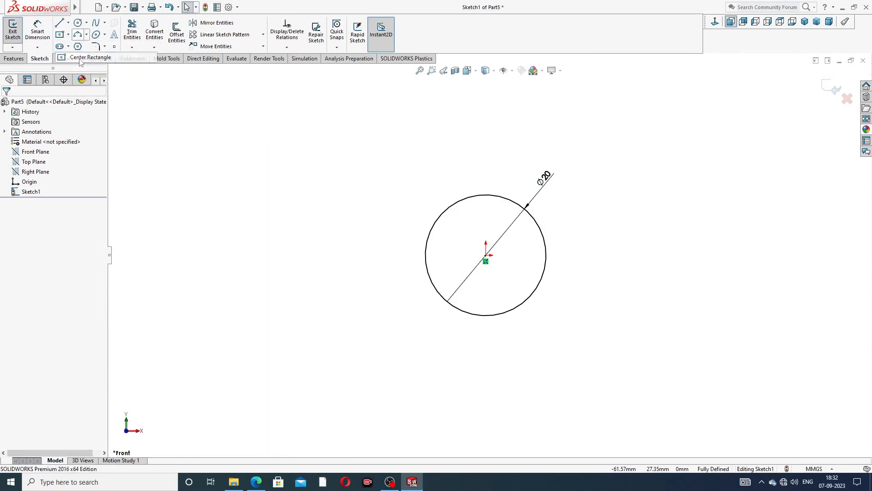
scroll(551, 293, "down", 2)
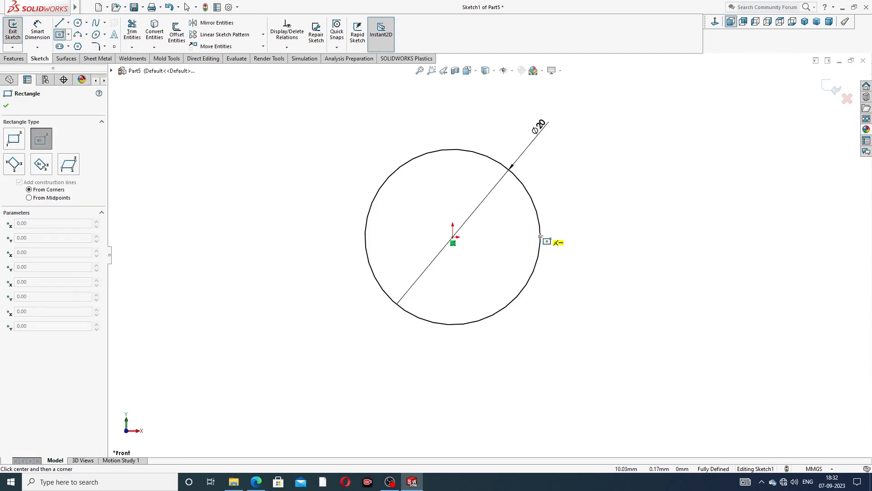
left_click(541, 237)
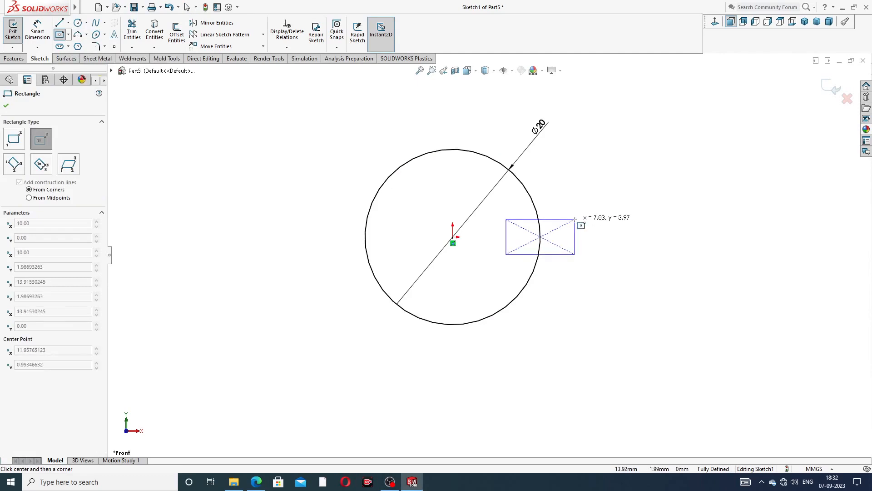
left_click(577, 209)
right_click(609, 177)
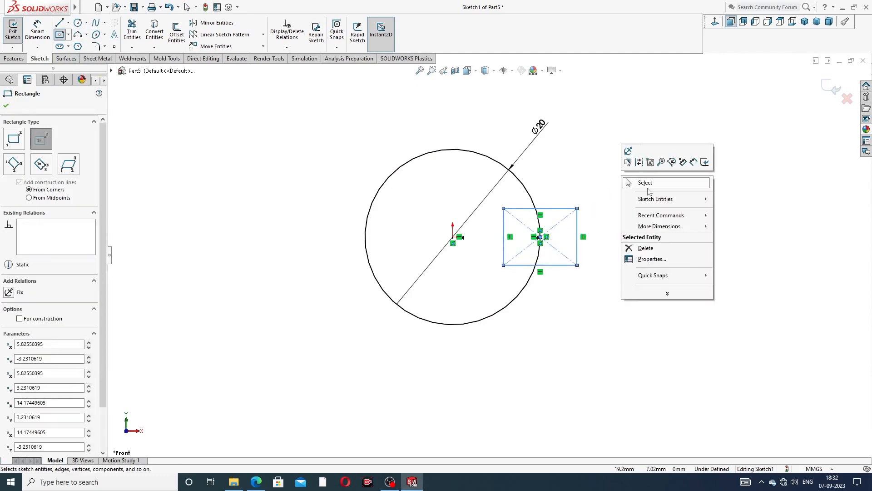
left_click(645, 183)
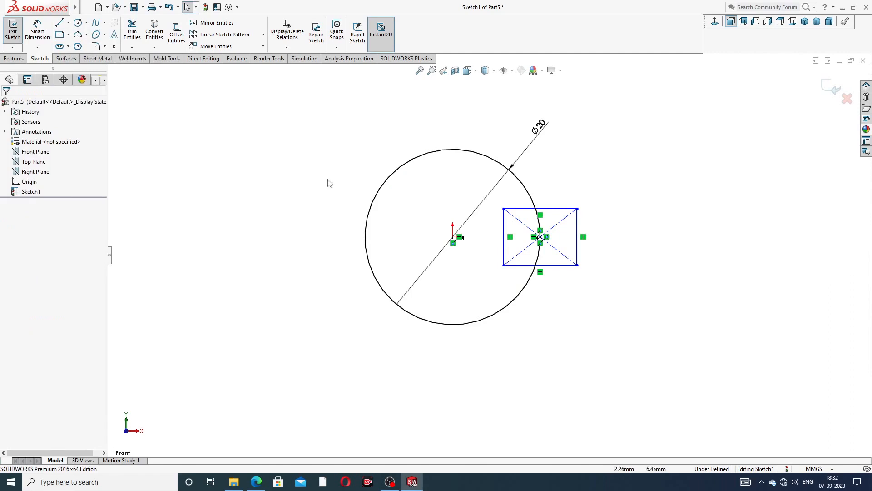
Dimension the rectangle's width and height as 4 mm each
left_click(40, 31)
left_click(561, 208)
left_click(551, 193)
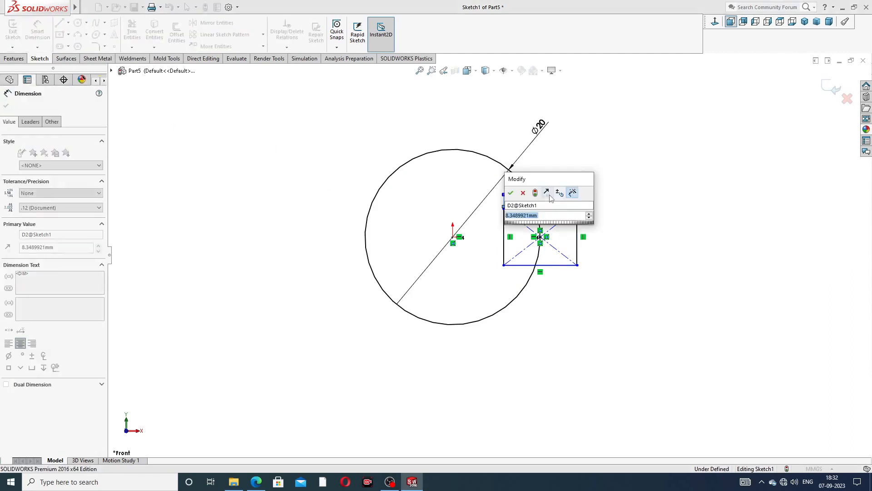
type("4")
key("Return")
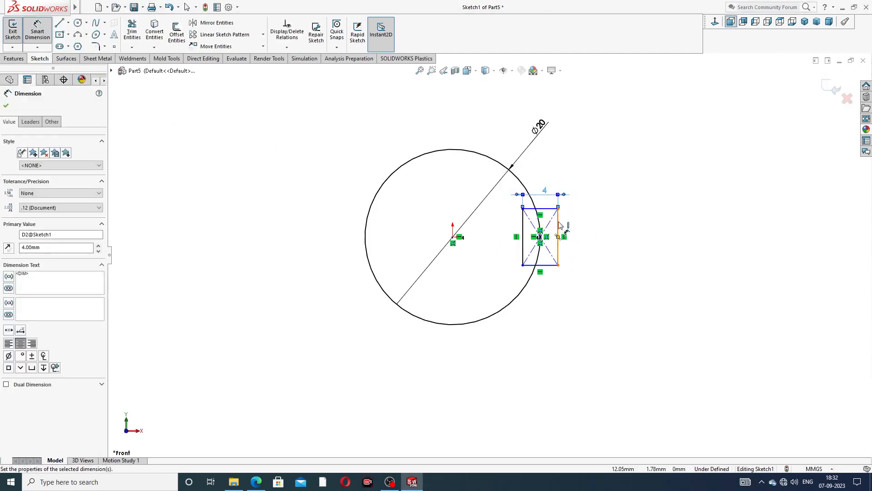
left_click(559, 236)
left_click(583, 241)
type("4")
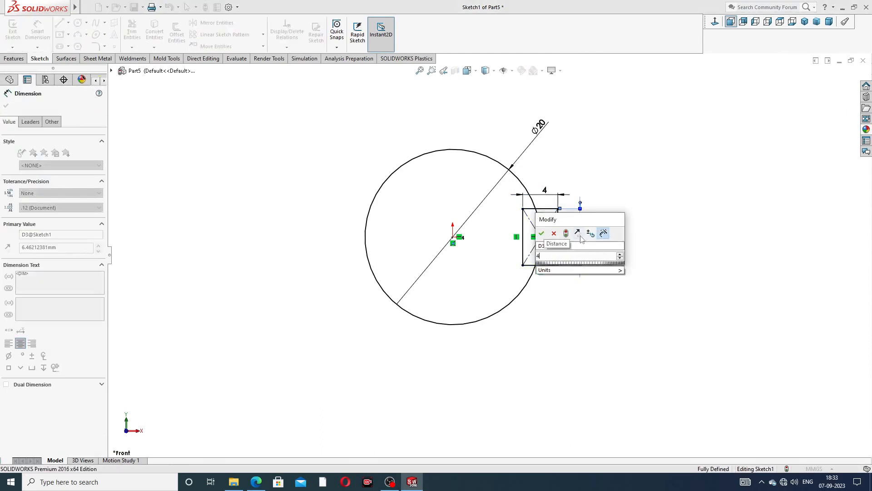
key("Return")
left_click(629, 200)
right_click(621, 172)
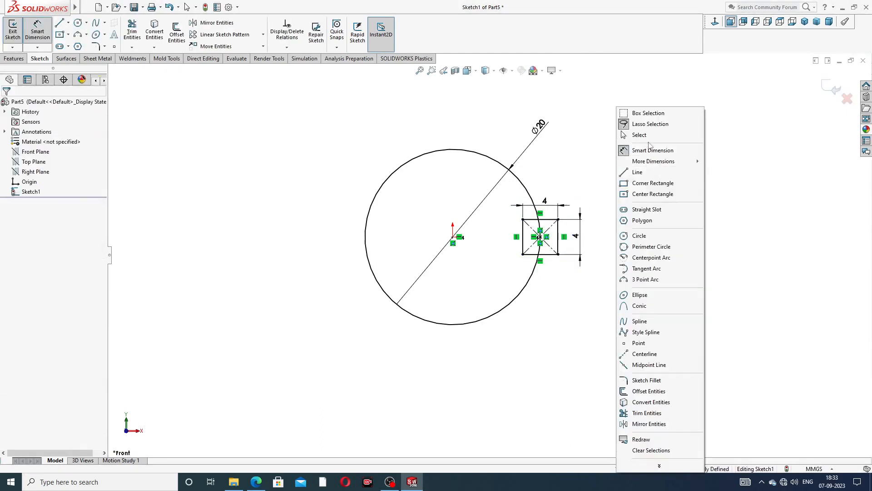
left_click(644, 135)
Extrude only the full circle contour as a blind boss to a depth of 215 mm
left_click(14, 58)
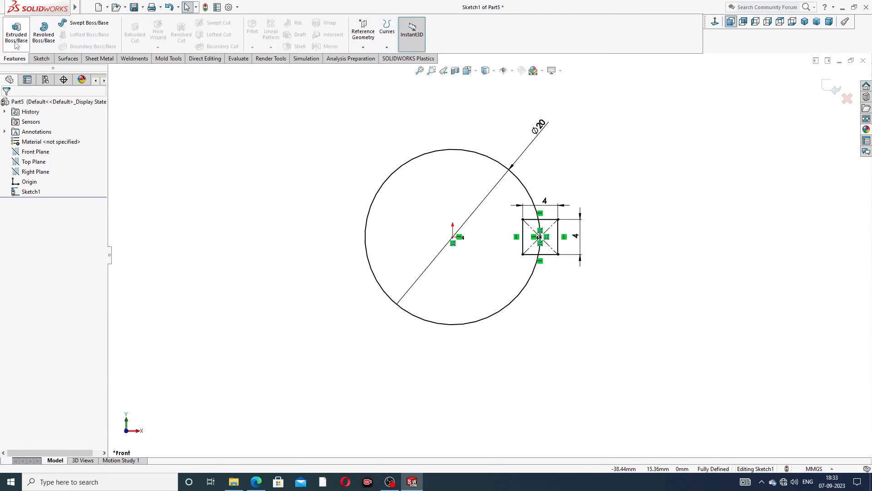
left_click(16, 40)
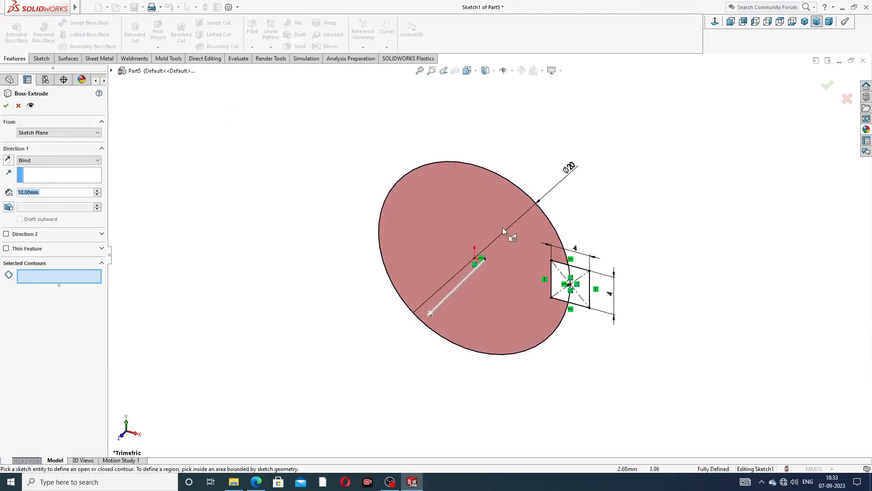
left_click(546, 218)
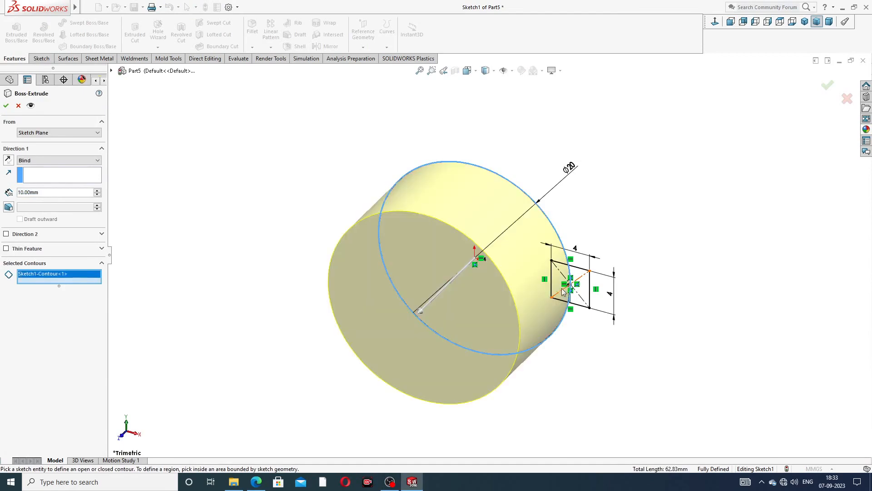
scroll(584, 256, "up", 1)
middle_click_drag(537, 288, 524, 265)
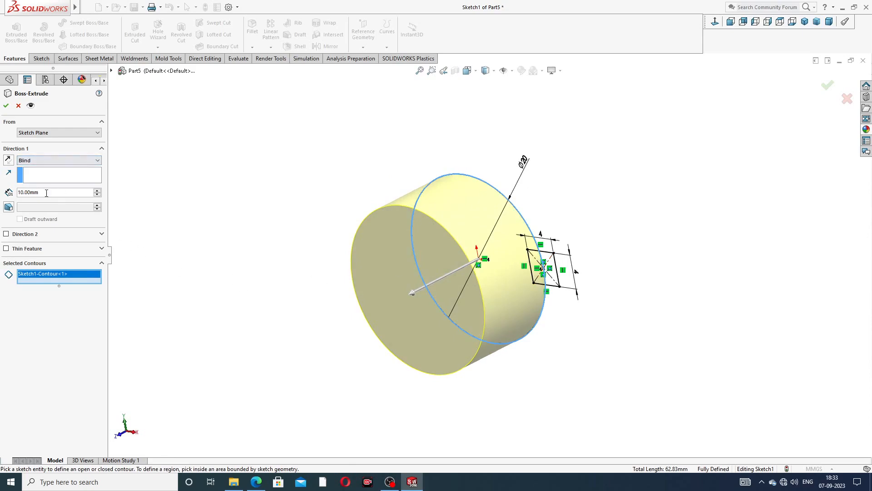
left_click_drag(46, 192, 5, 195)
type("2")
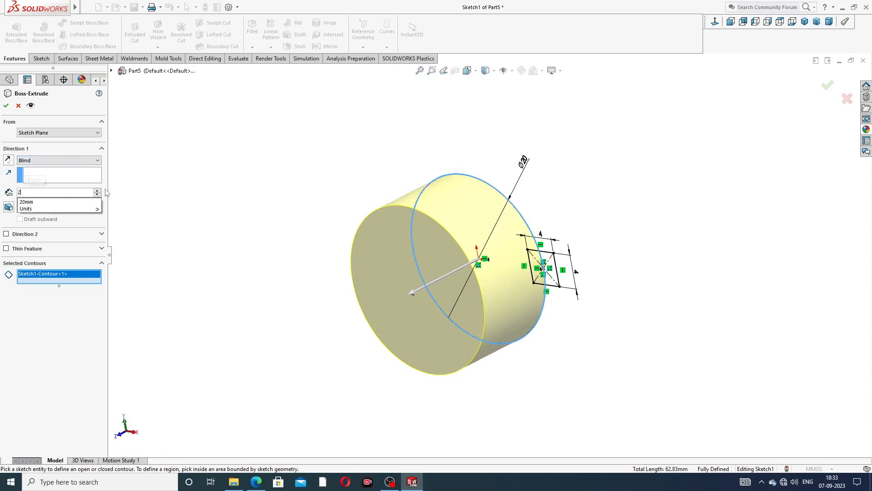
type("15")
key("Return")
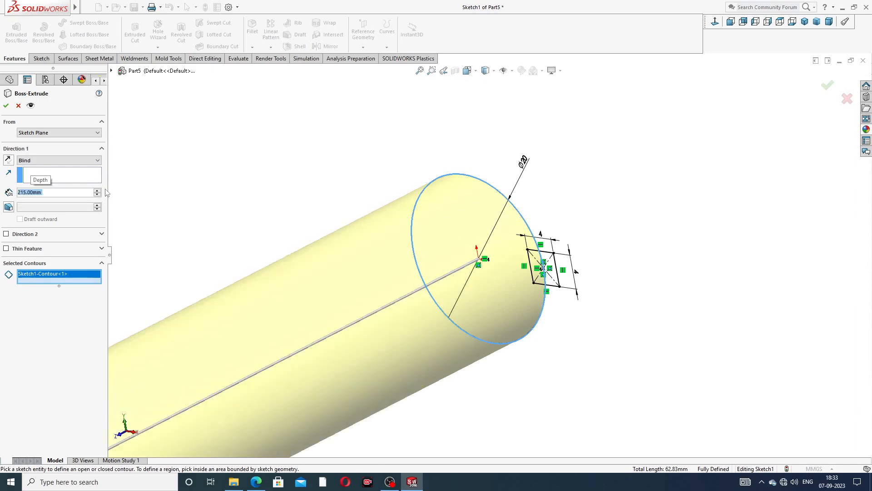
scroll(264, 248, "up", 3)
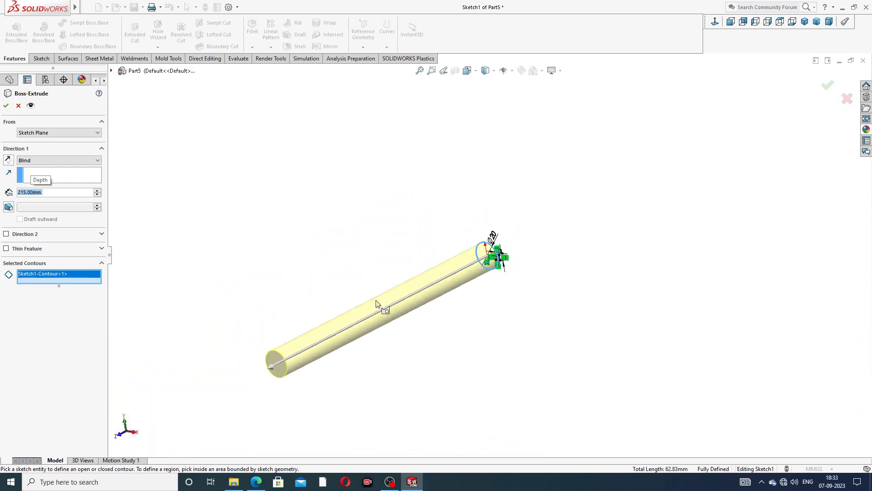
middle_click_drag(379, 306, 379, 264)
scroll(395, 315, "down", 4)
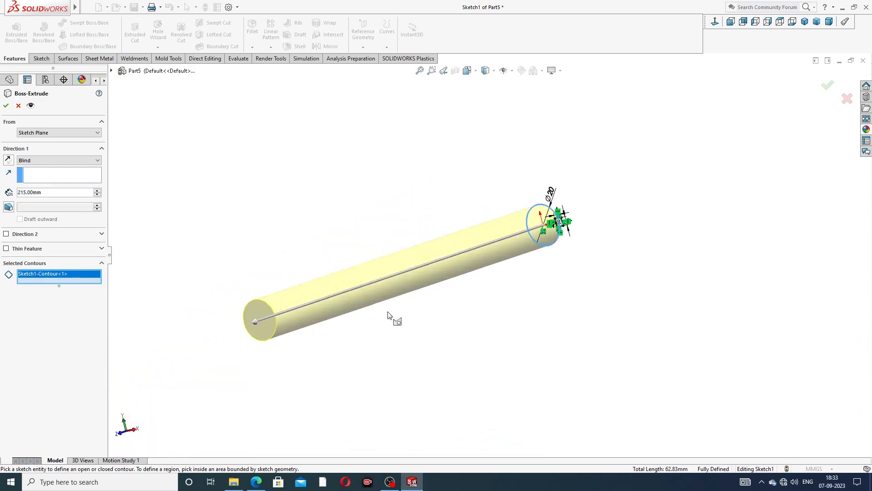
left_click(6, 106)
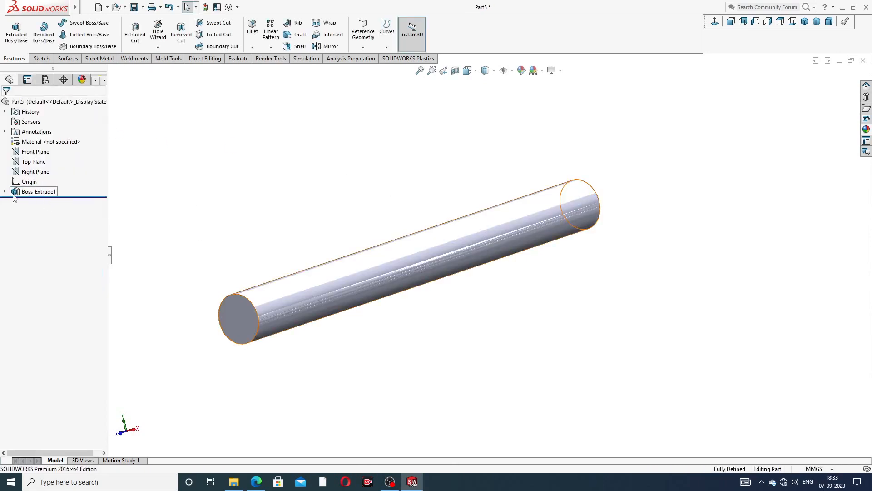
Start another boss extrusion from the shaft's sketch, selecting the rectangle's regions outside and inside the circle as contours
left_click(5, 191)
left_click(41, 201)
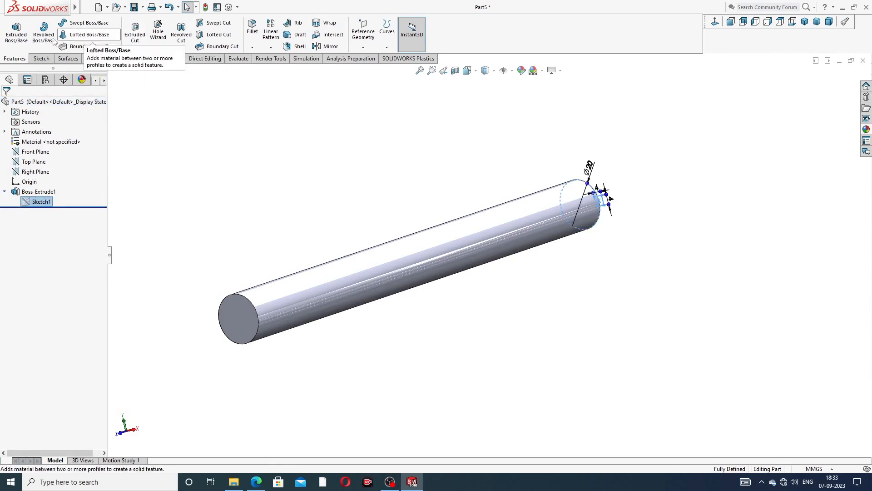
left_click(15, 36)
scroll(591, 213, "down", 3)
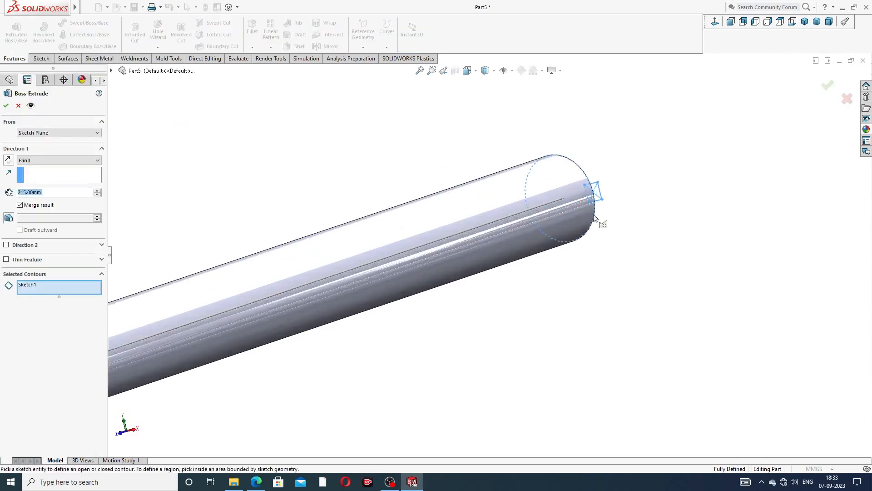
scroll(595, 217, "down", 2)
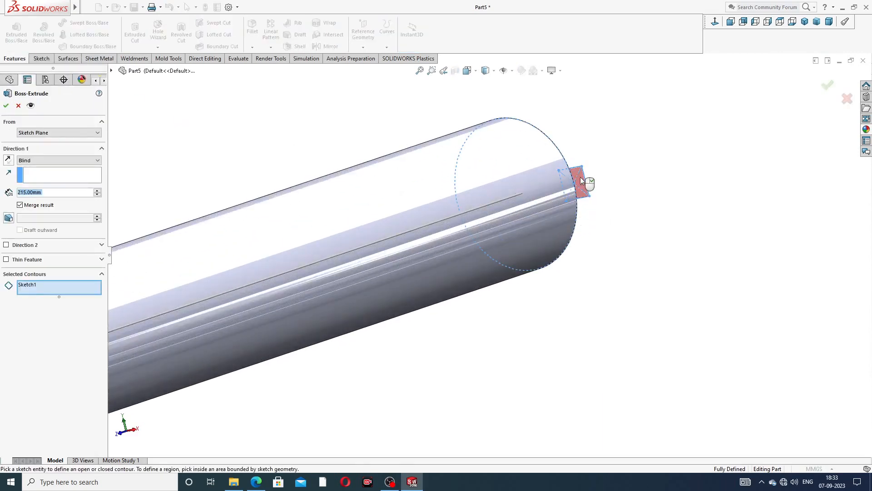
left_click(581, 181)
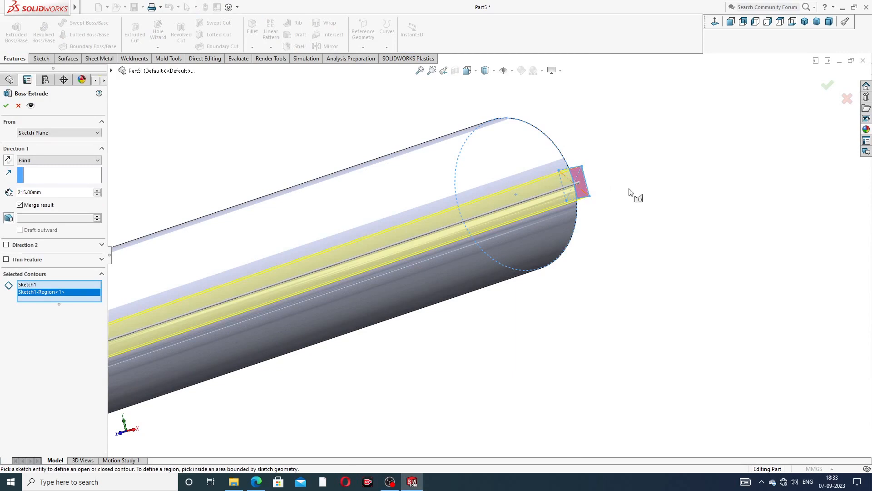
middle_click_drag(629, 192, 571, 185)
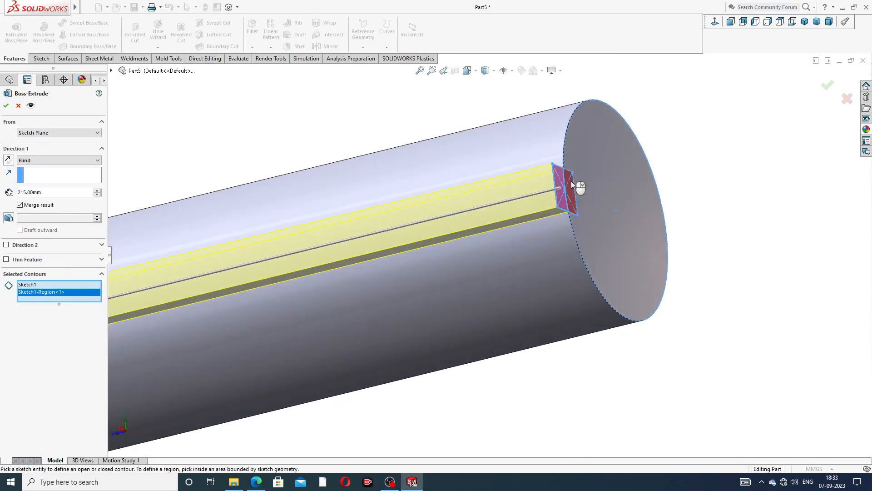
left_click(572, 181)
scroll(569, 220, "up", 3)
scroll(523, 230, "up", 5)
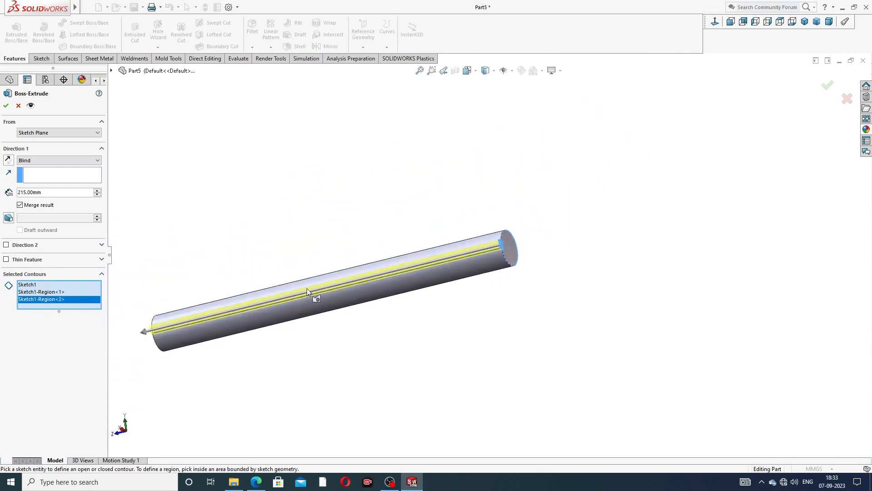
scroll(318, 309, "down", 3)
scroll(440, 264, "up", 3)
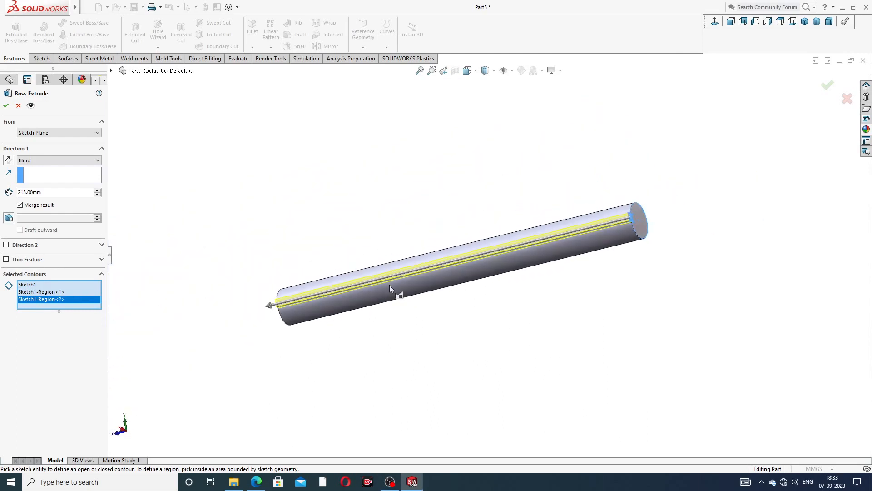
middle_click_drag(494, 317, 474, 261)
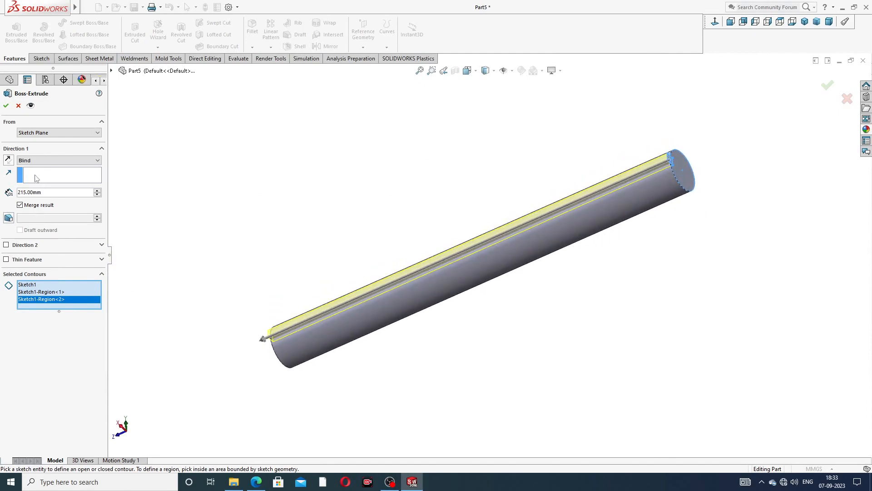
Extrude the selected spline regions as a blind boss 150 mm deep, starting at a 40 mm offset from the sketch plane
left_click_drag(44, 193, 2, 197)
type("150")
key("Return")
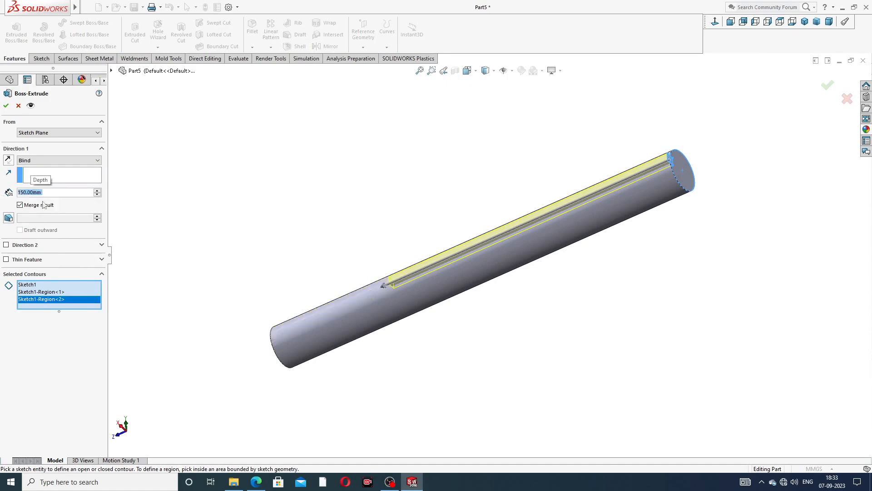
left_click(48, 133)
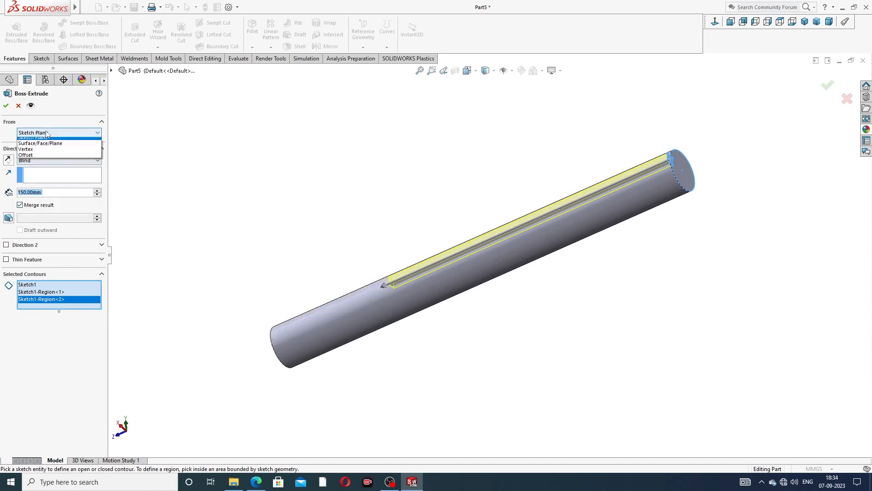
left_click(41, 158)
left_click_drag(45, 148, 9, 151)
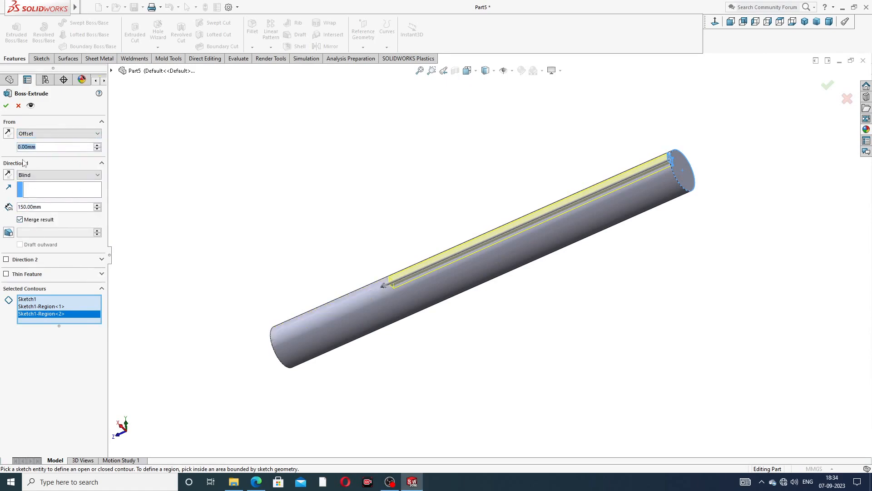
type("40")
key("Return")
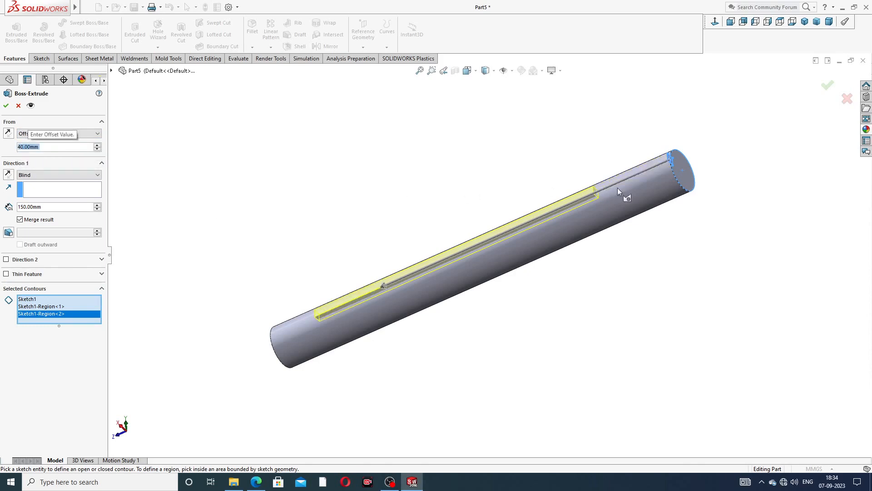
middle_click_drag(655, 245, 691, 264)
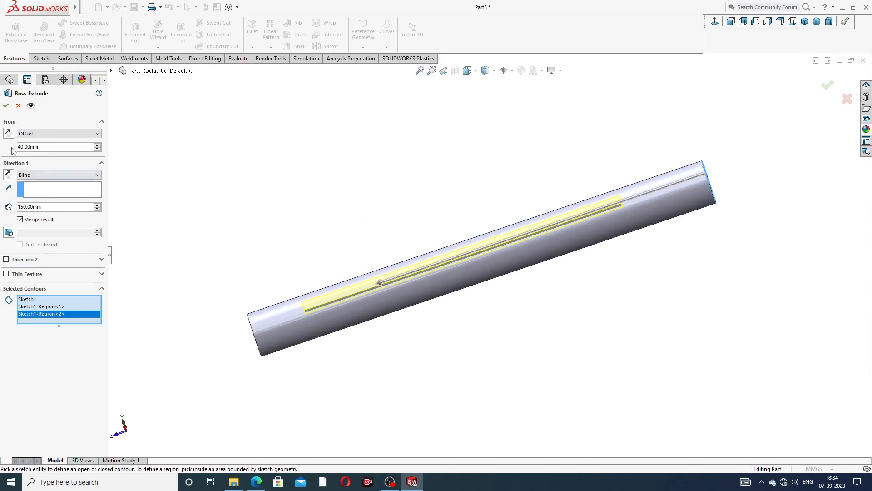
left_click(6, 106)
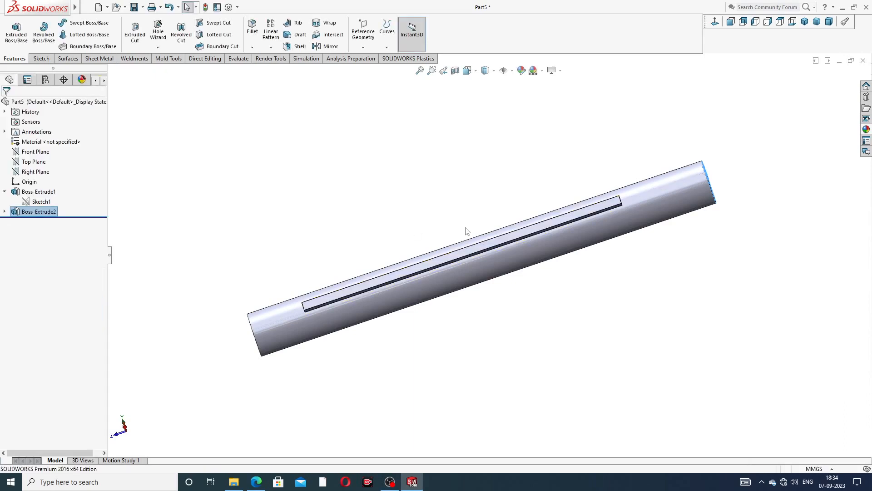
Circular-pattern the spline extrusion around the shaft's cylindrical face with 5 equally spaced instances over 360 degrees
middle_click_drag(623, 259, 459, 259)
scroll(388, 271, "down", 2)
scroll(388, 272, "down", 1)
scroll(536, 286, "up", 2)
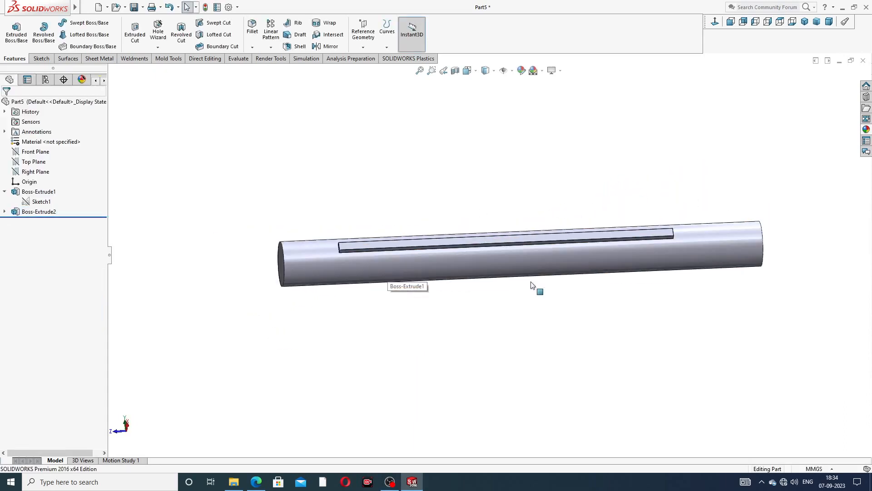
left_click(256, 482)
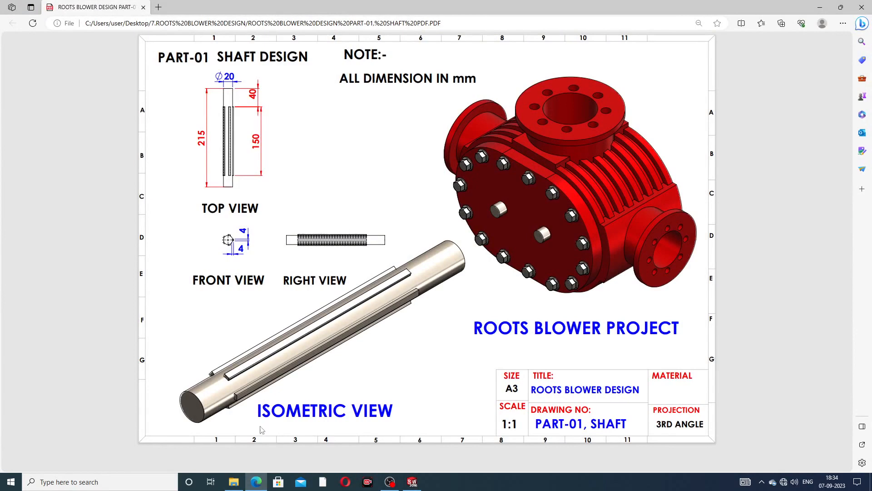
left_click(256, 481)
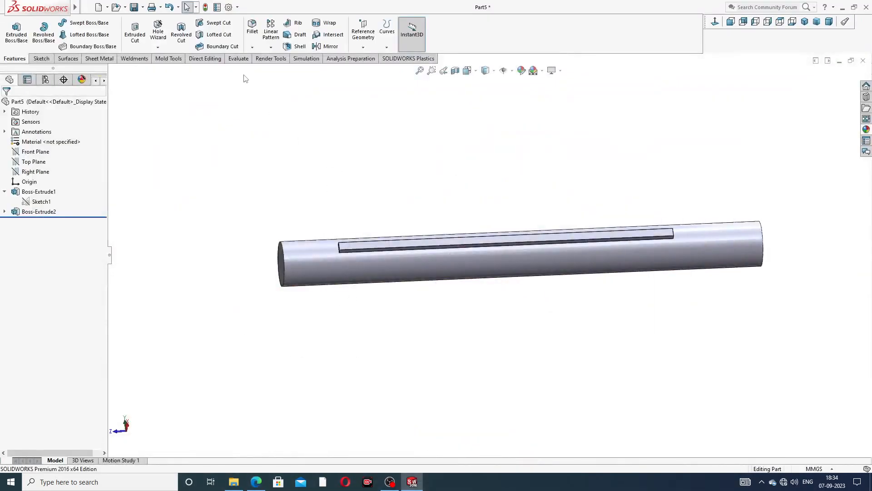
left_click(271, 48)
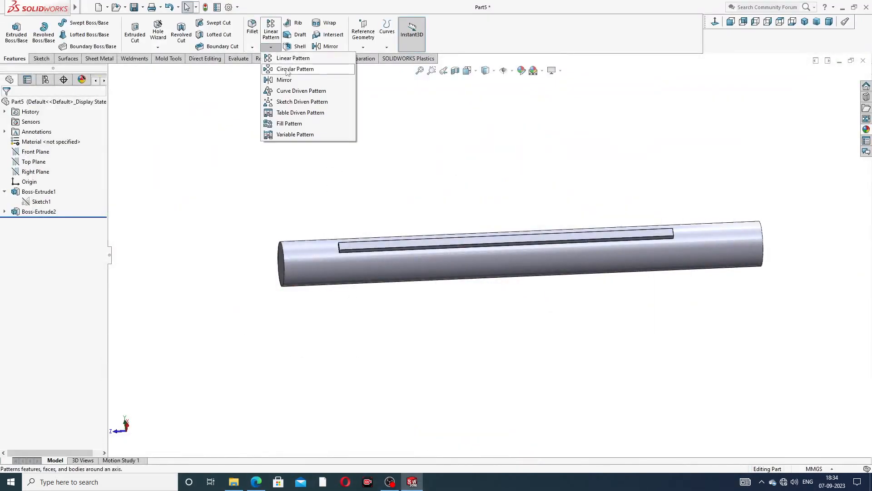
left_click(295, 72)
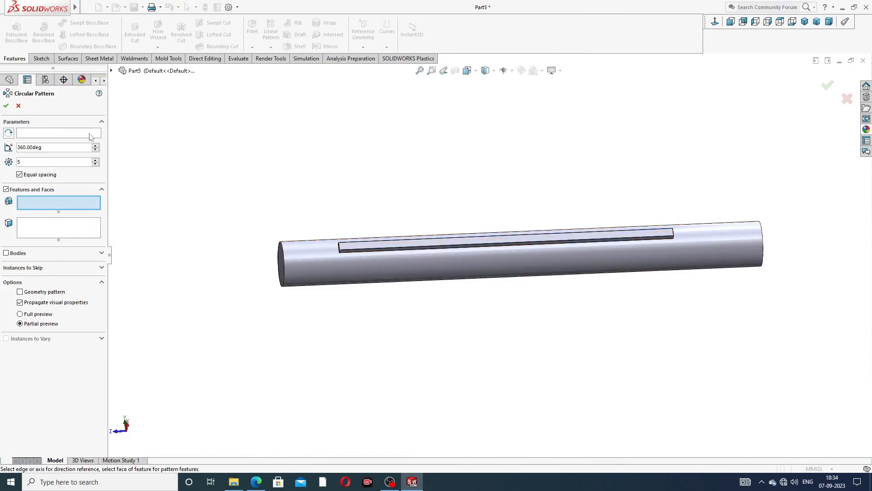
left_click(729, 241)
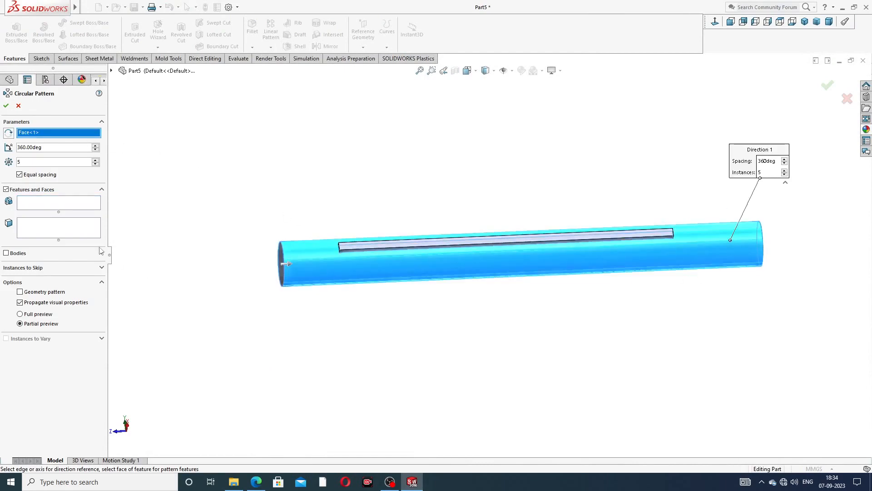
left_click(75, 201)
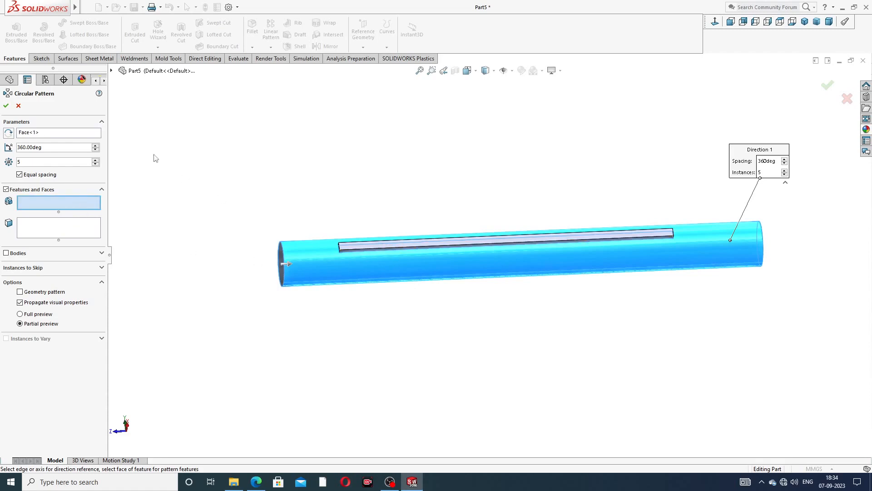
left_click(111, 71)
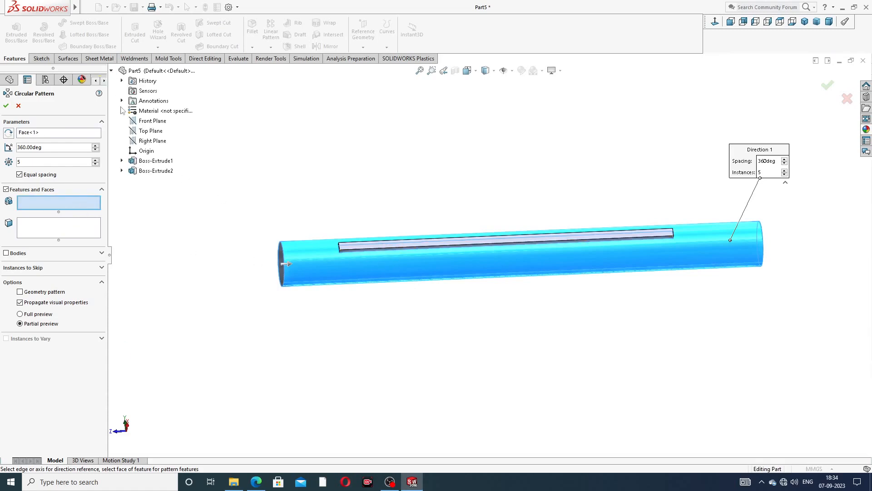
left_click(148, 174)
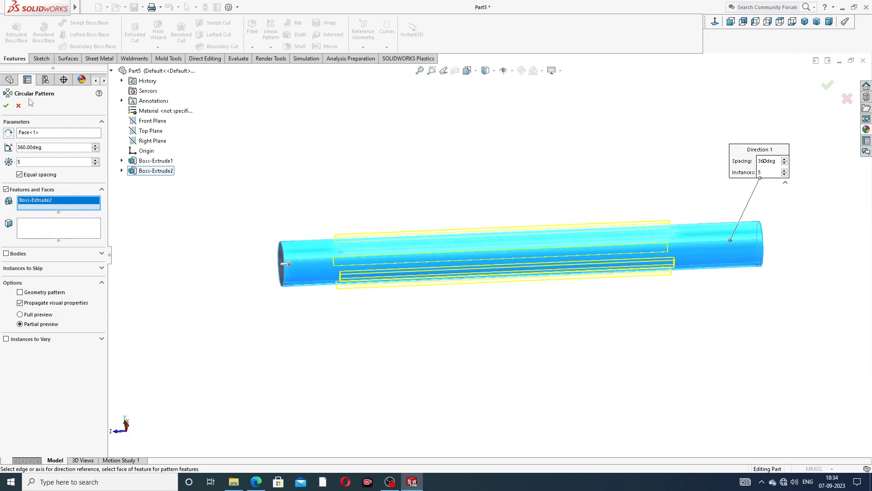
left_click(7, 106)
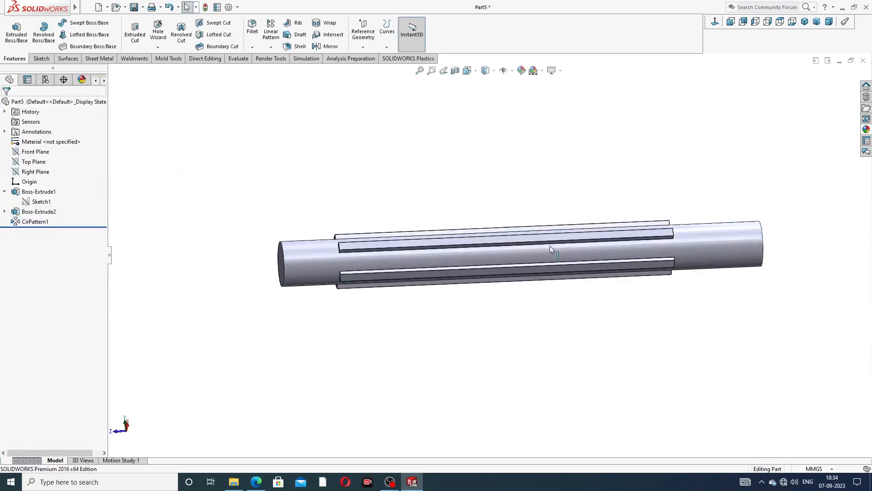
Check the shaft's finish in the PDF drawing and apply the polished steel appearance to the whole part
middle_click_drag(556, 271, 501, 233)
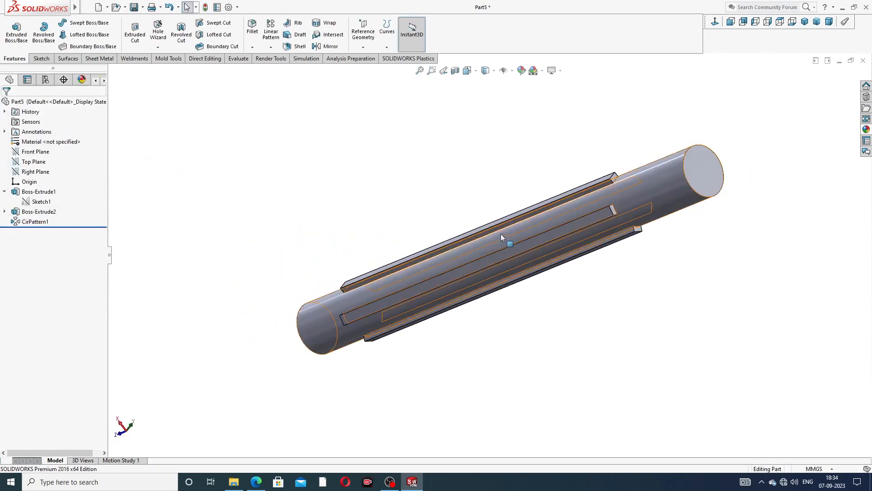
left_click(256, 482)
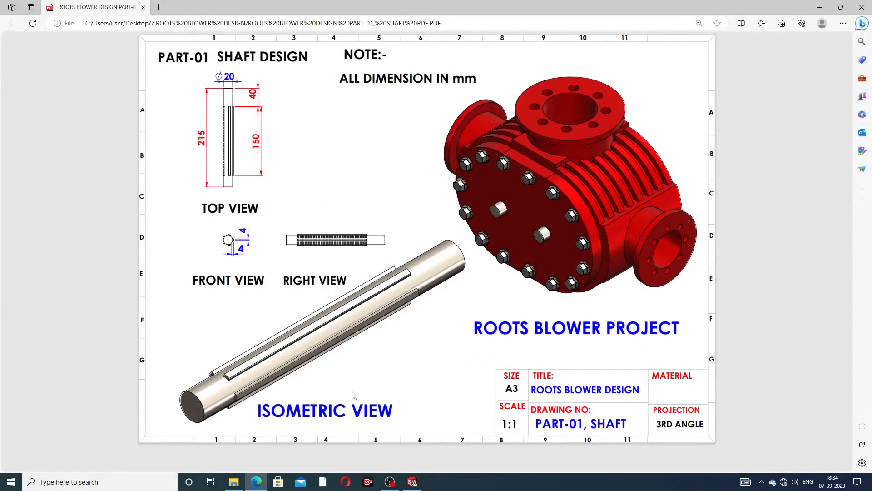
left_click(255, 483)
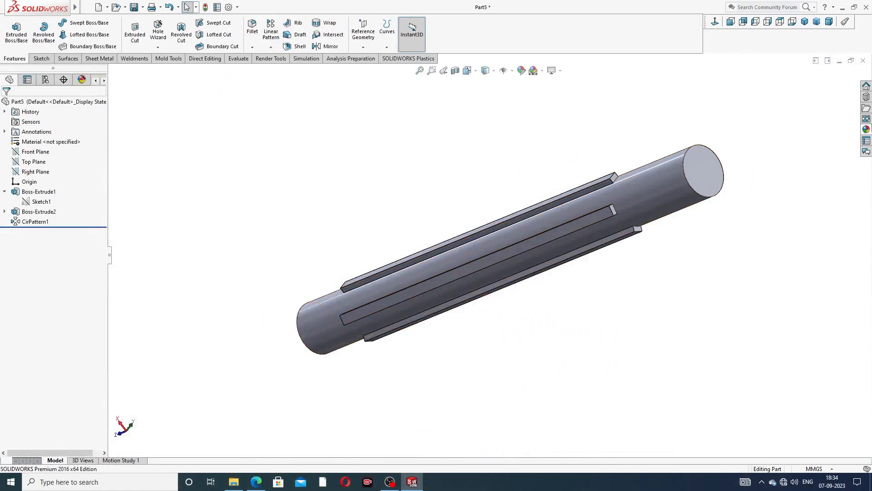
left_click(866, 129)
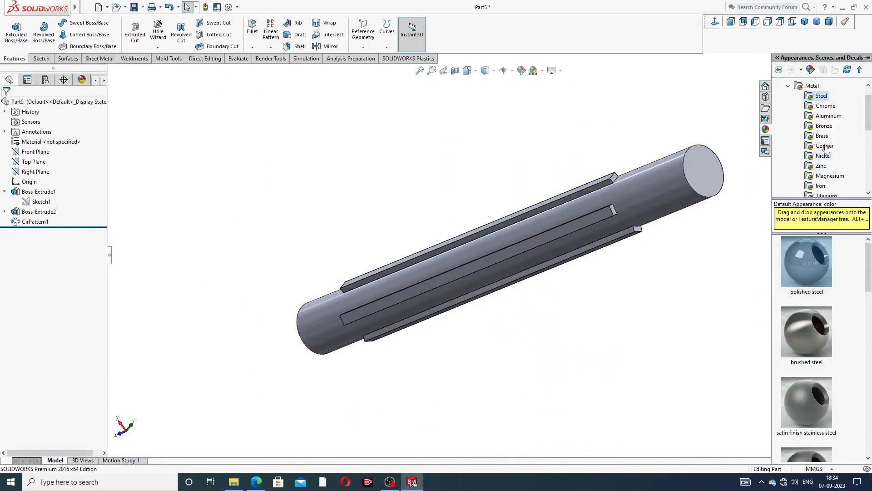
double_click(808, 258)
middle_click_drag(732, 184, 788, 136)
scroll(713, 209, "down", 1)
scroll(652, 237, "up", 2)
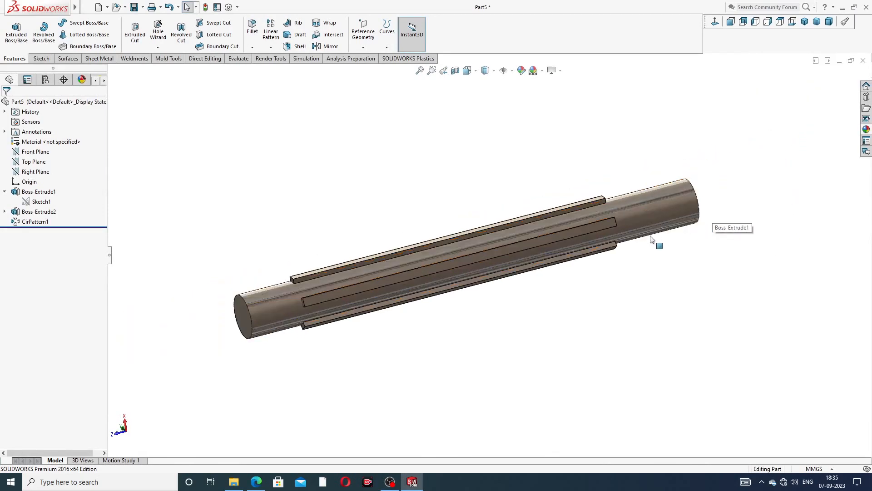
Inspect the finished shaft from the isometric view and switch to the browser's shaft PDF drawing for comparison
middle_click_drag(652, 237, 676, 253)
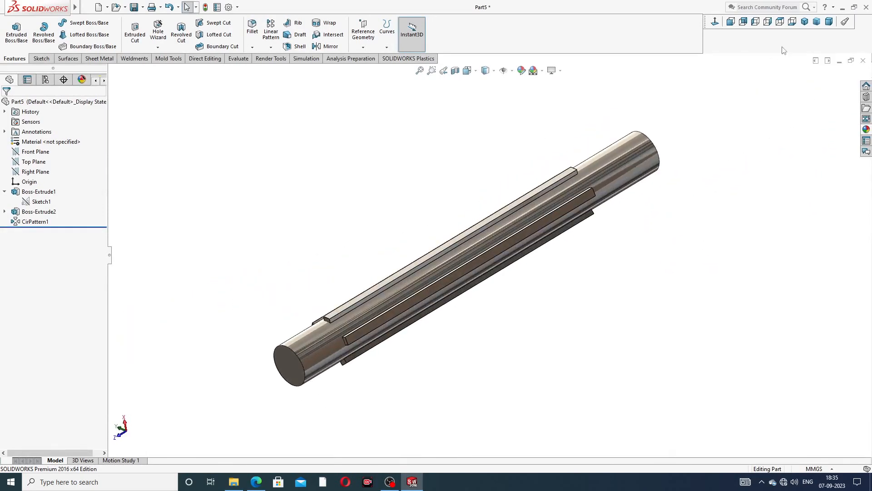
left_click(805, 21)
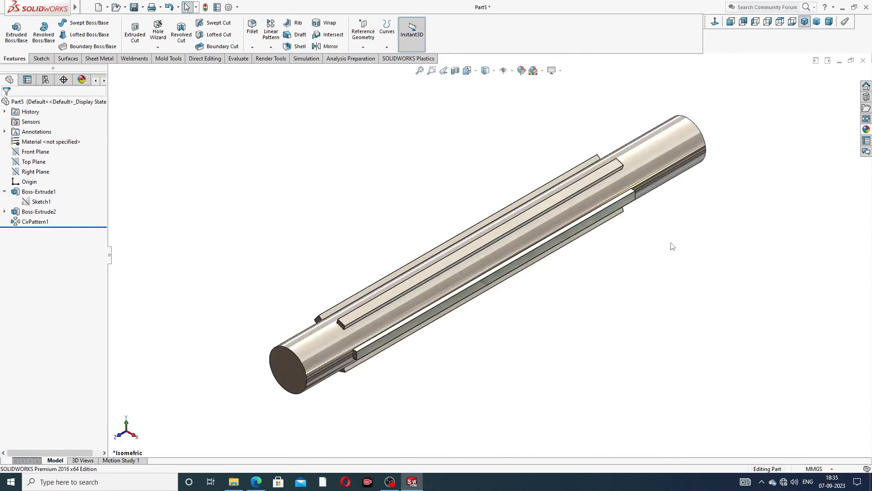
middle_click_drag(673, 246, 653, 245)
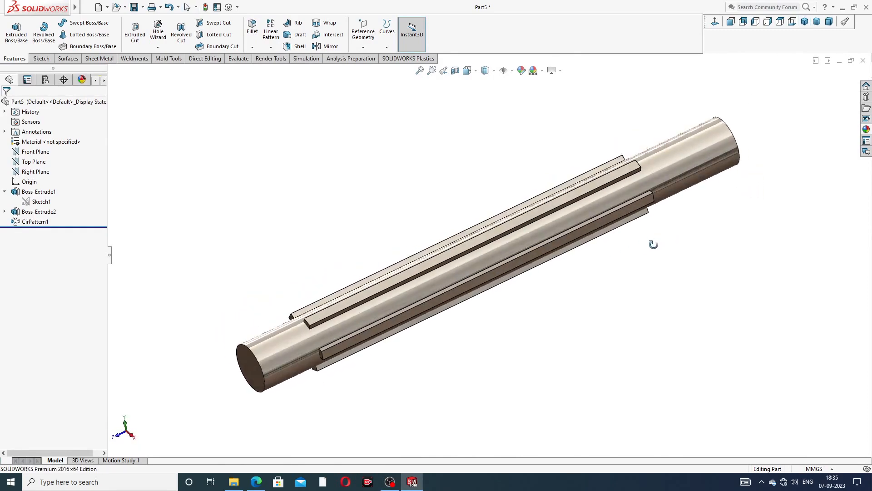
scroll(642, 251, "down", 2)
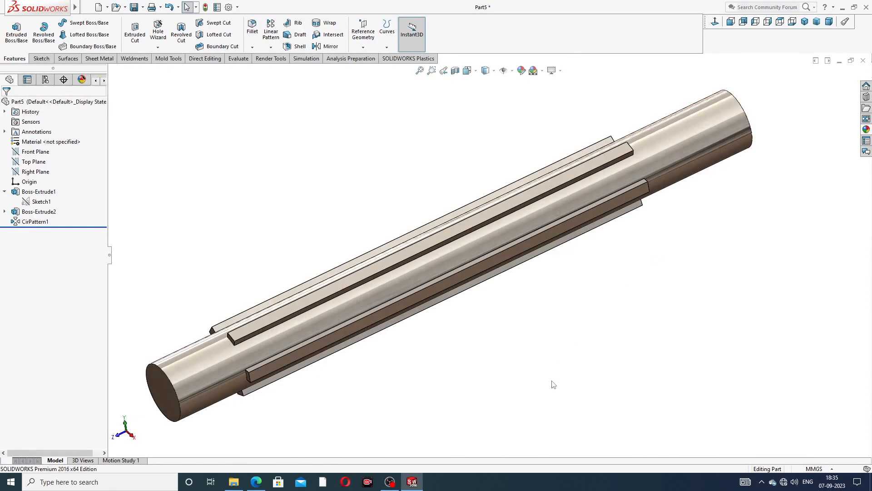
left_click(257, 482)
left_click(257, 483)
left_click(257, 482)
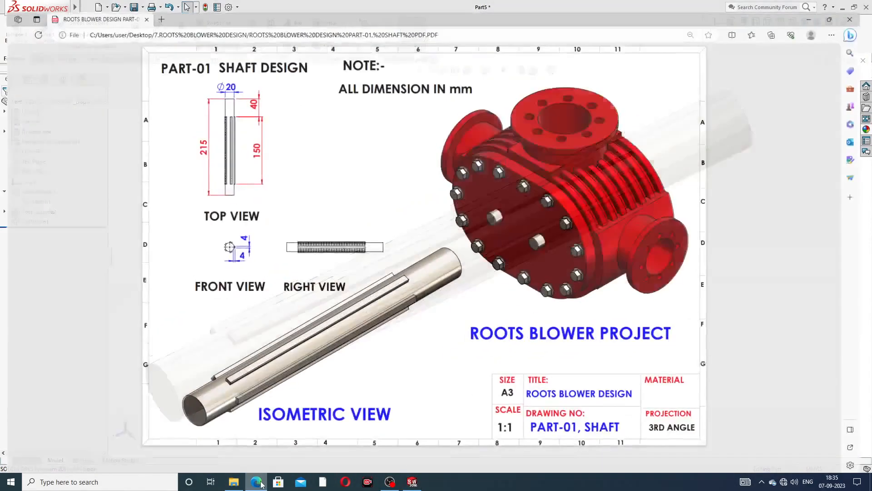